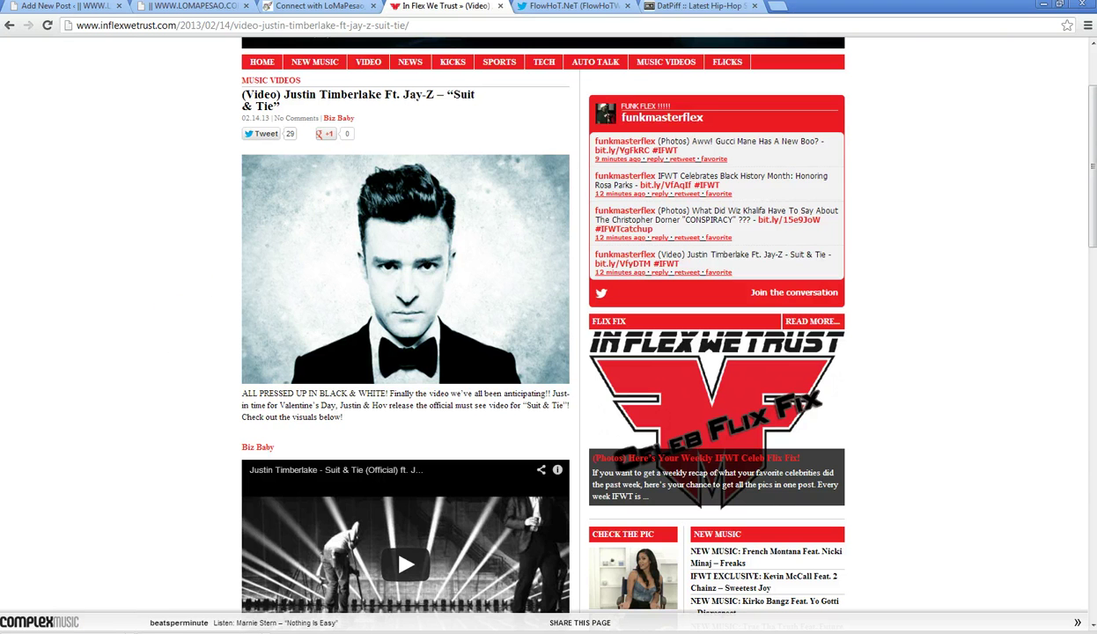
- Tick the Hip Hop & R&B category on the Suit & Tie draft and show its raw HTML
key("ctrl+1")
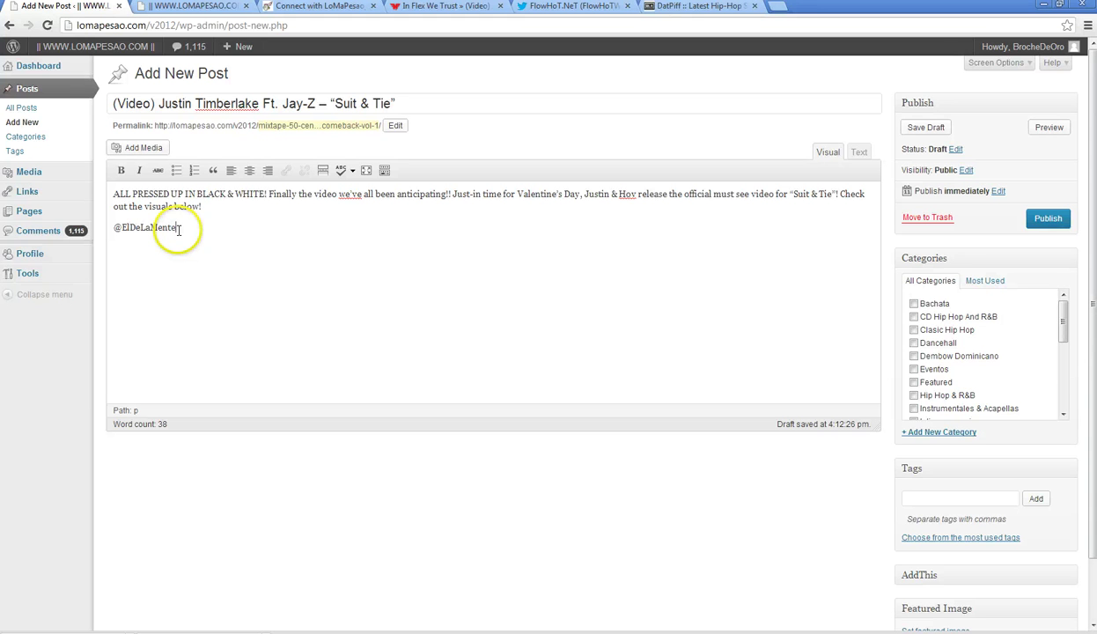
left_click_drag(1065, 333, 1063, 310)
left_click(858, 153)
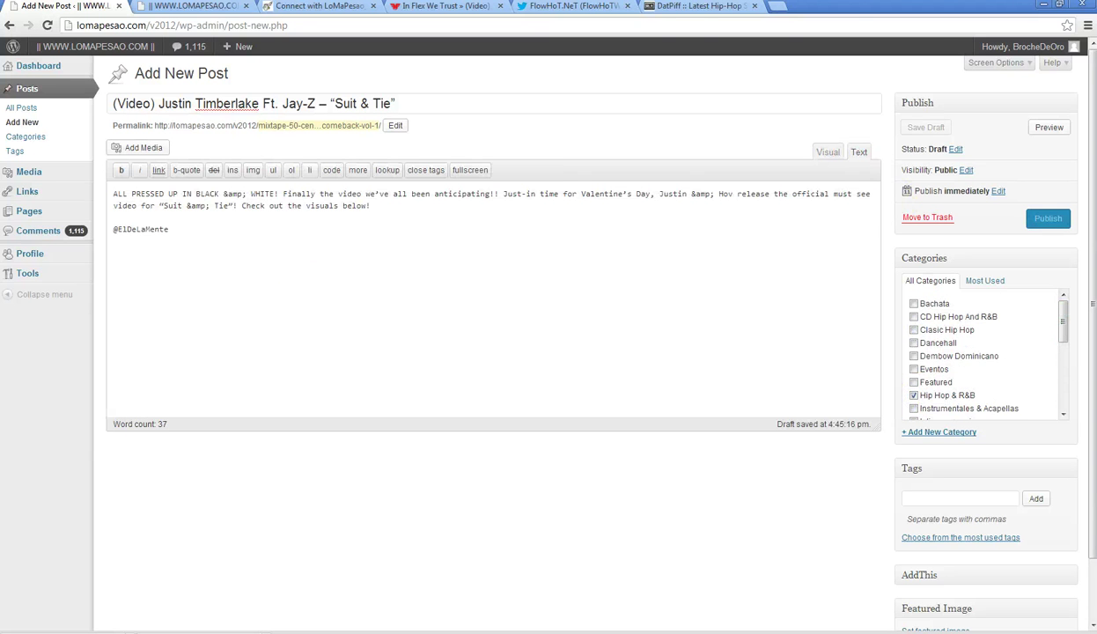
left_click(740, 6)
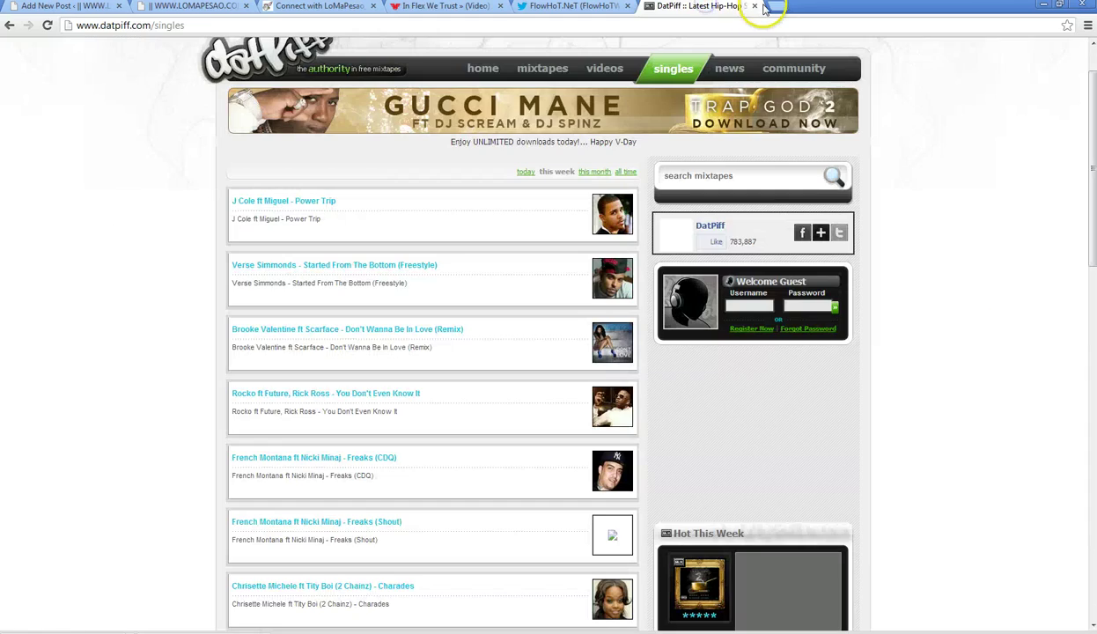
- Close the DatPiff tab and open the lomapesao.com WordPress dashboard in a new tab
left_click(755, 6)
left_click(654, 6)
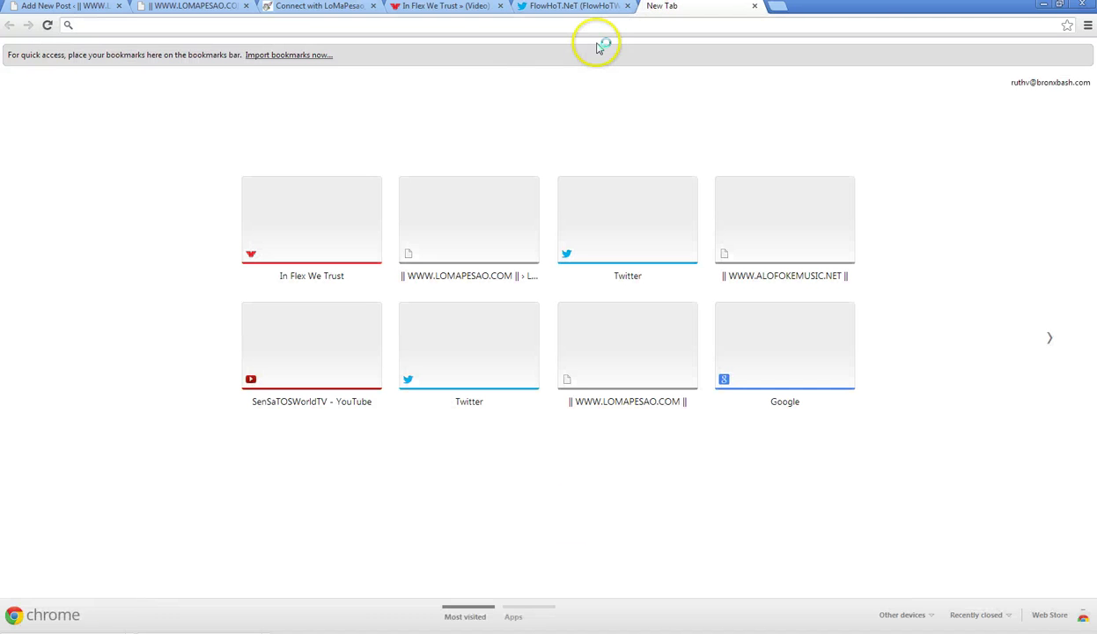
type("lomapesao.com/v2012/")
key("Down")
key("Return")
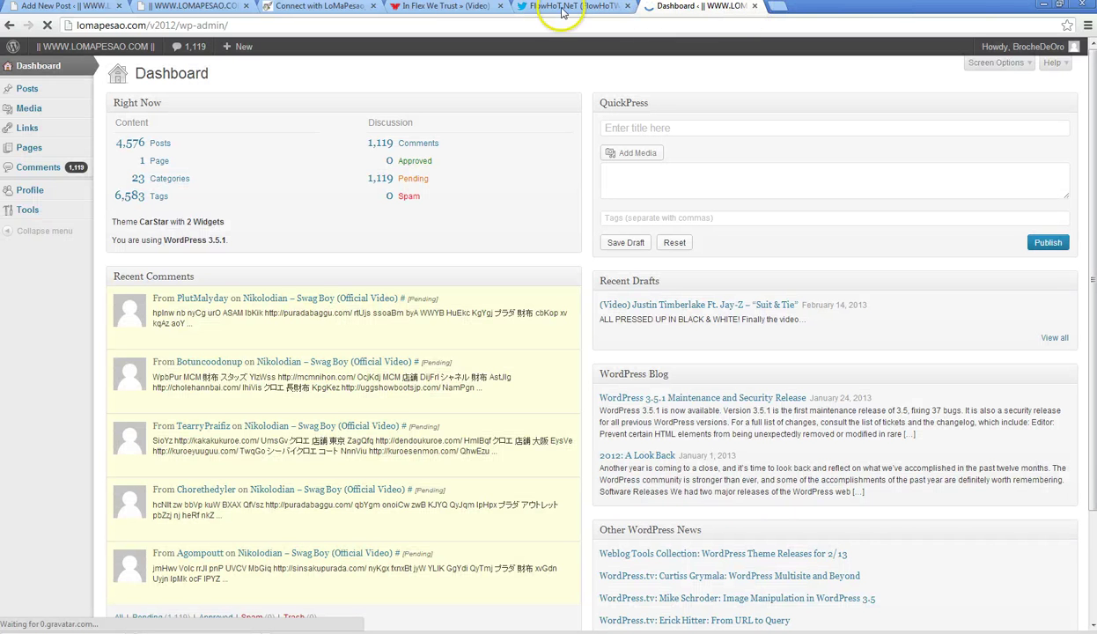
- Close the In Flex We Trust tab and open youtube.com in a new tab
left_click(501, 6)
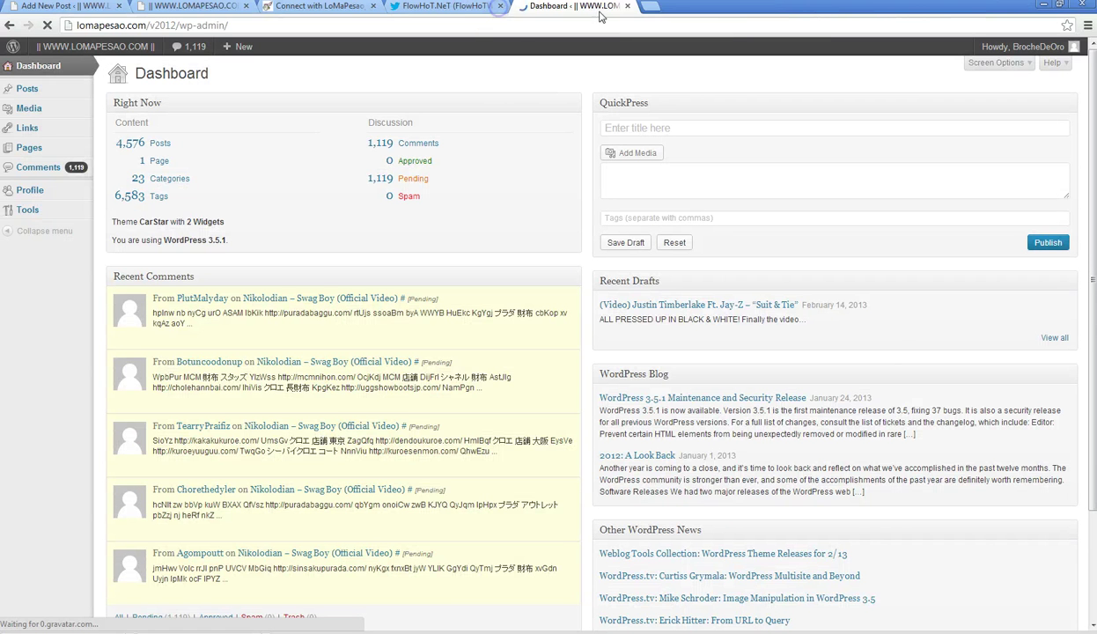
left_click(648, 7)
type("you")
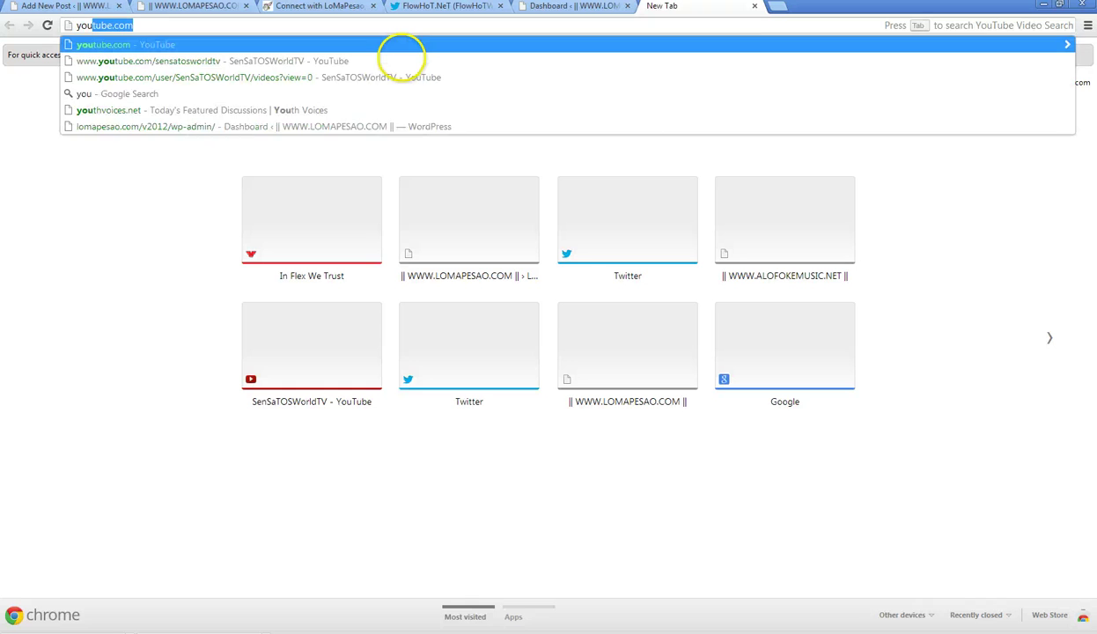
key("Right")
key("Return")
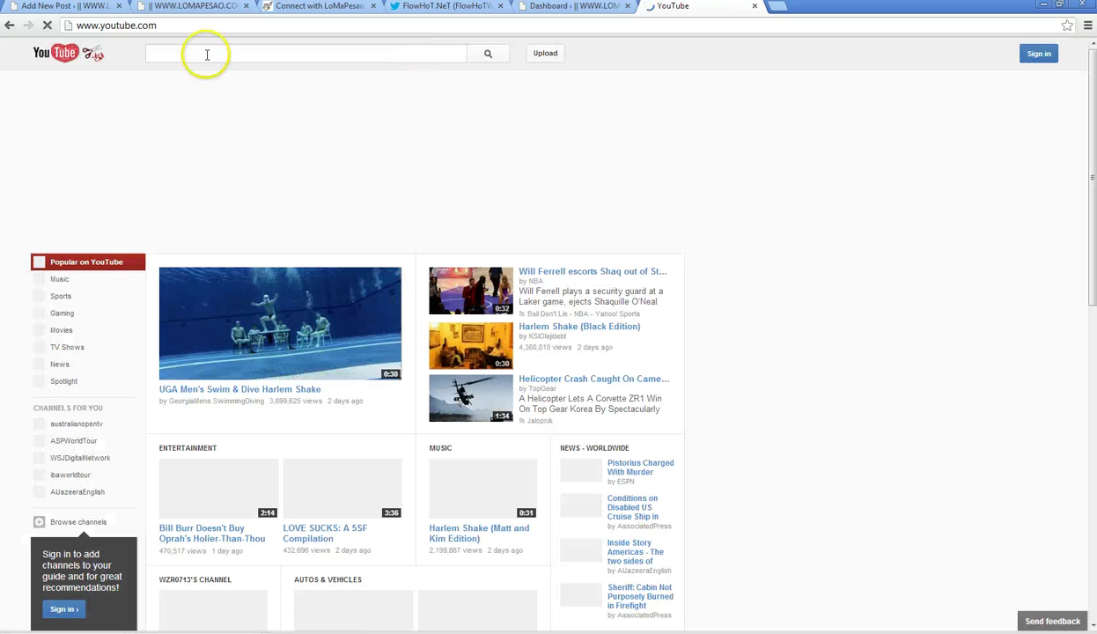
- Search YouTube for justintimberlake and open the VEVO channel's newest Suit & Tie (Official) video
type("just")
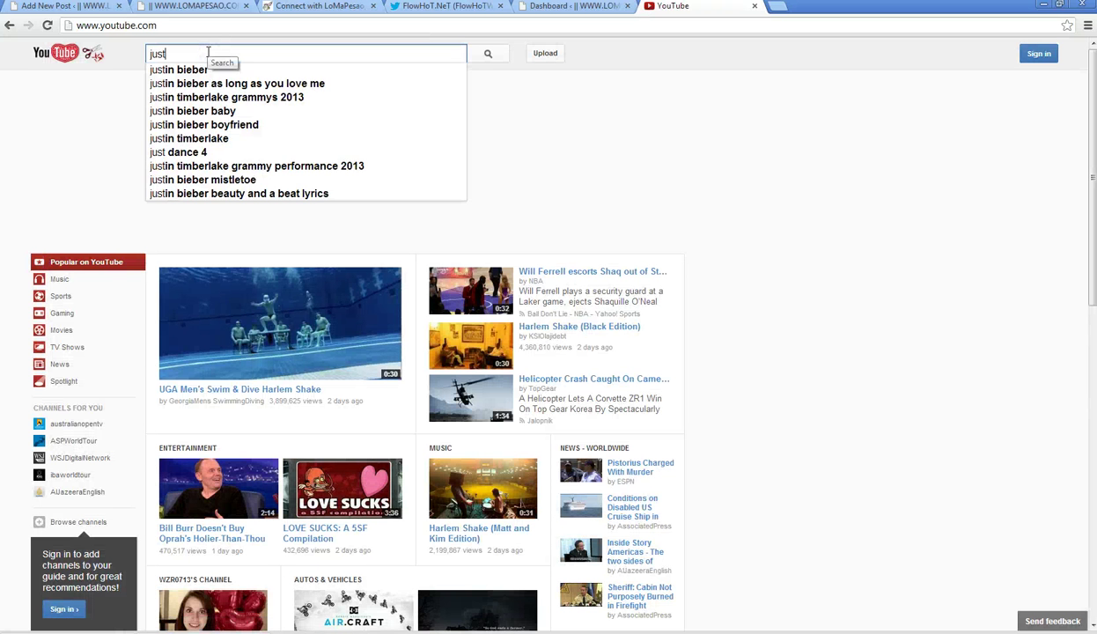
type("intimberlan")
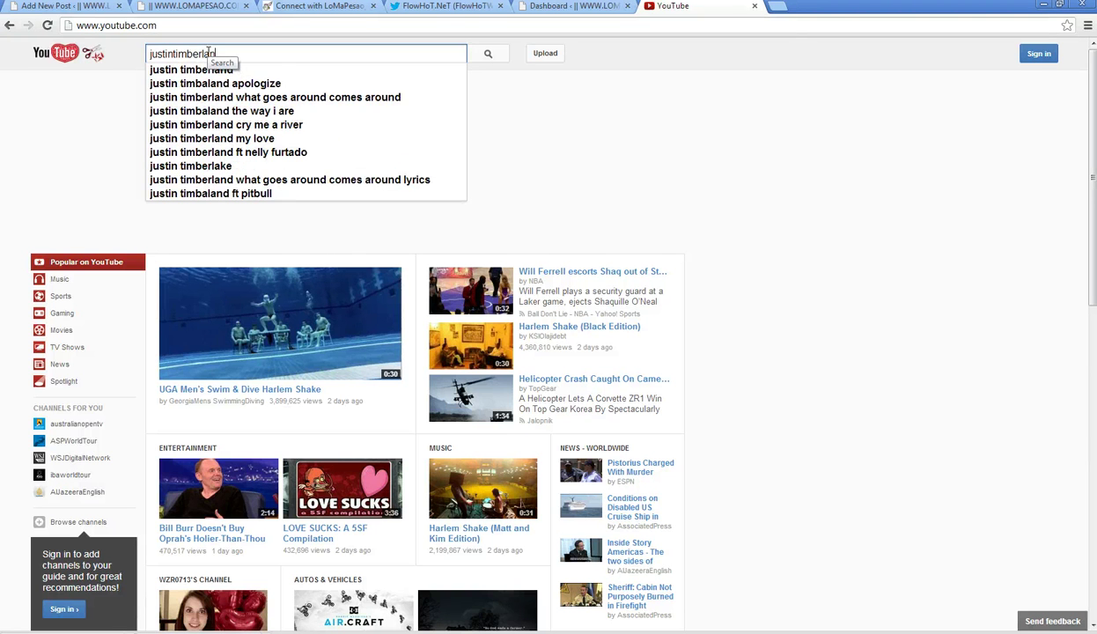
key("BackSpace")
type("ke")
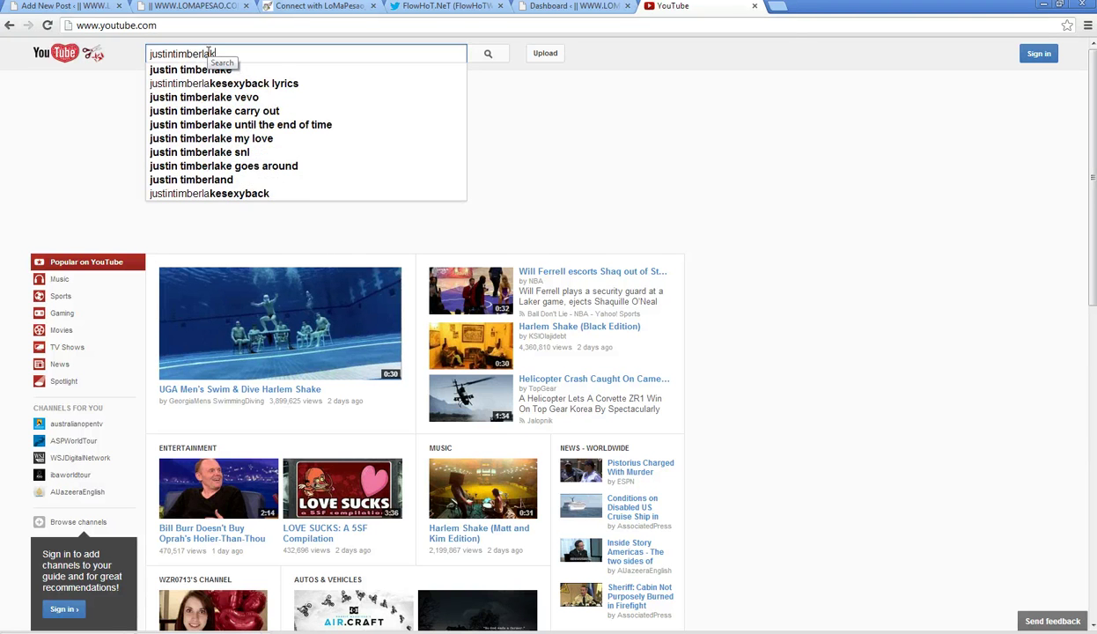
key("Return")
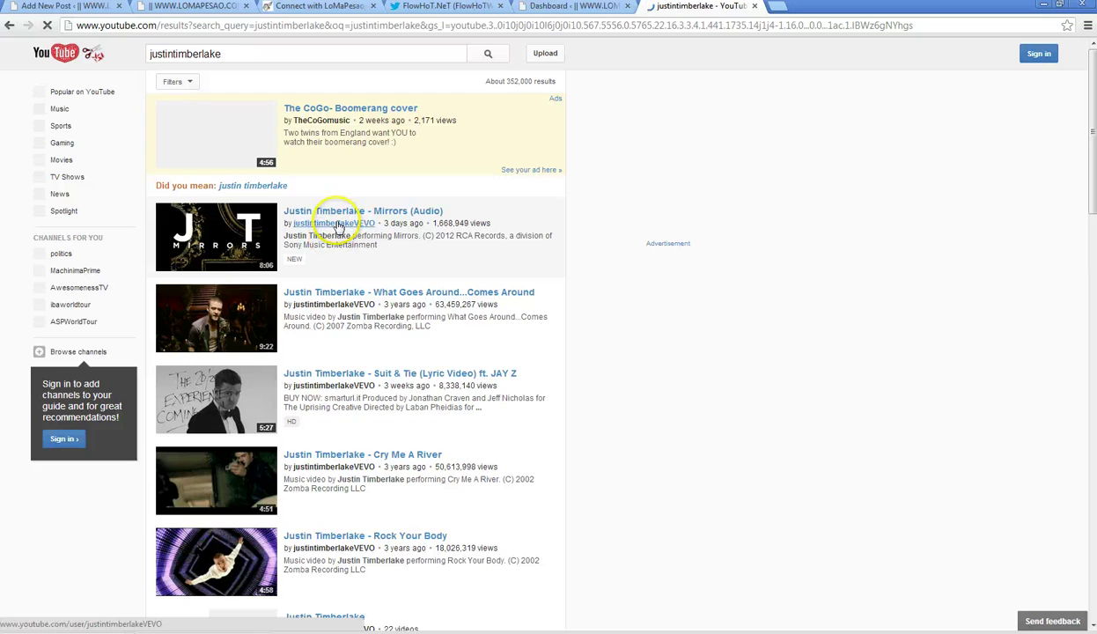
left_click(337, 225)
left_click(315, 244)
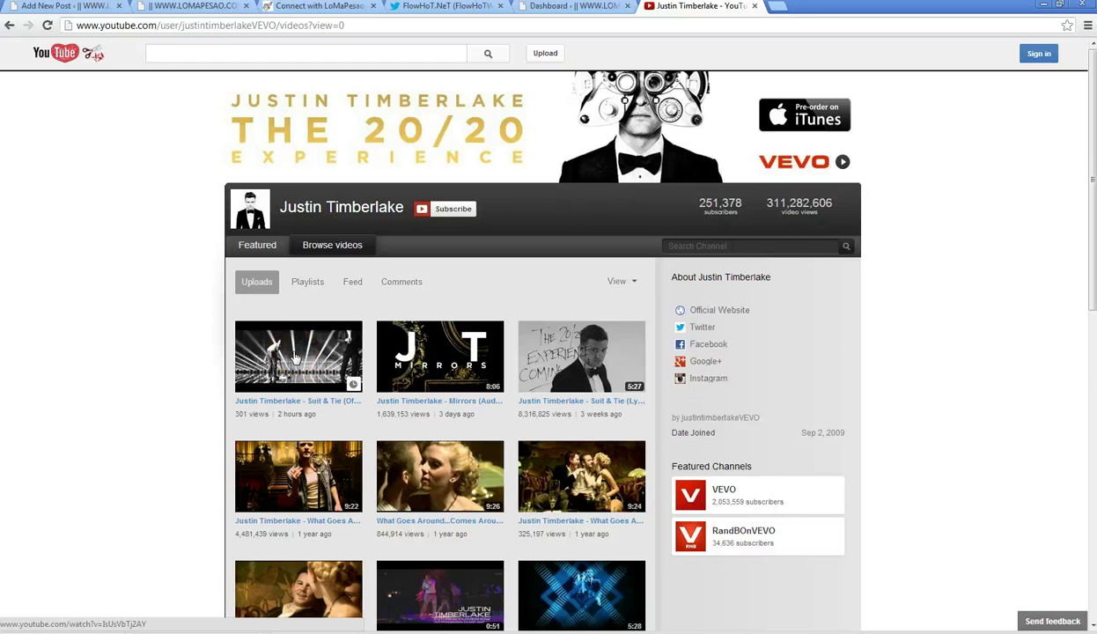
left_click(295, 354)
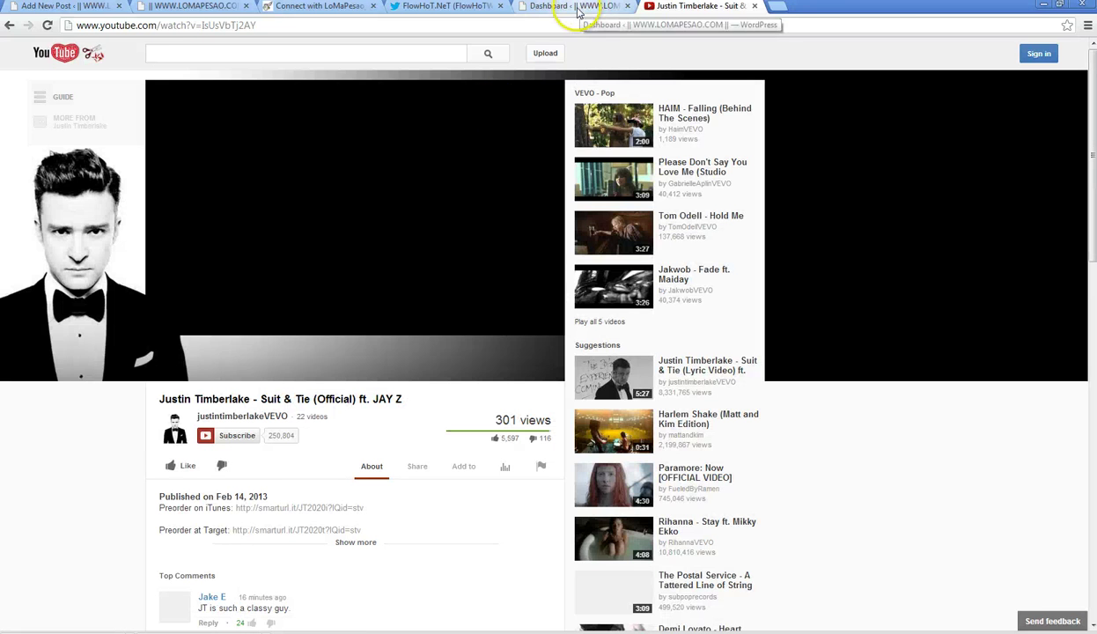
- Copy the video's embed code with the playlist and suggested-videos options turned off
left_click(418, 467)
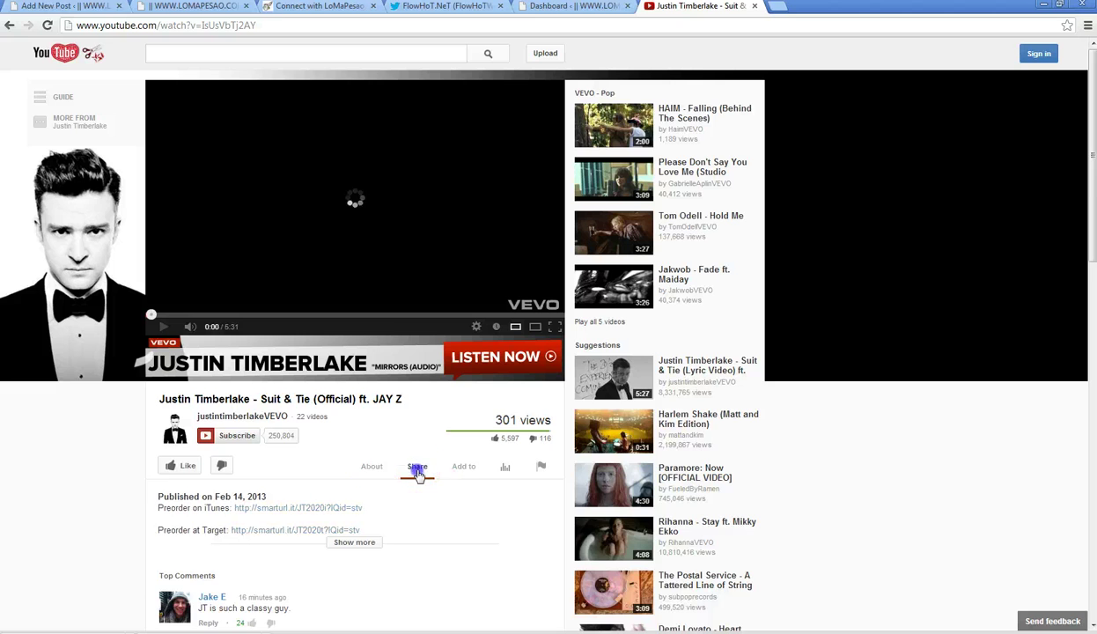
scroll(418, 476, "down", 2)
left_click(268, 368)
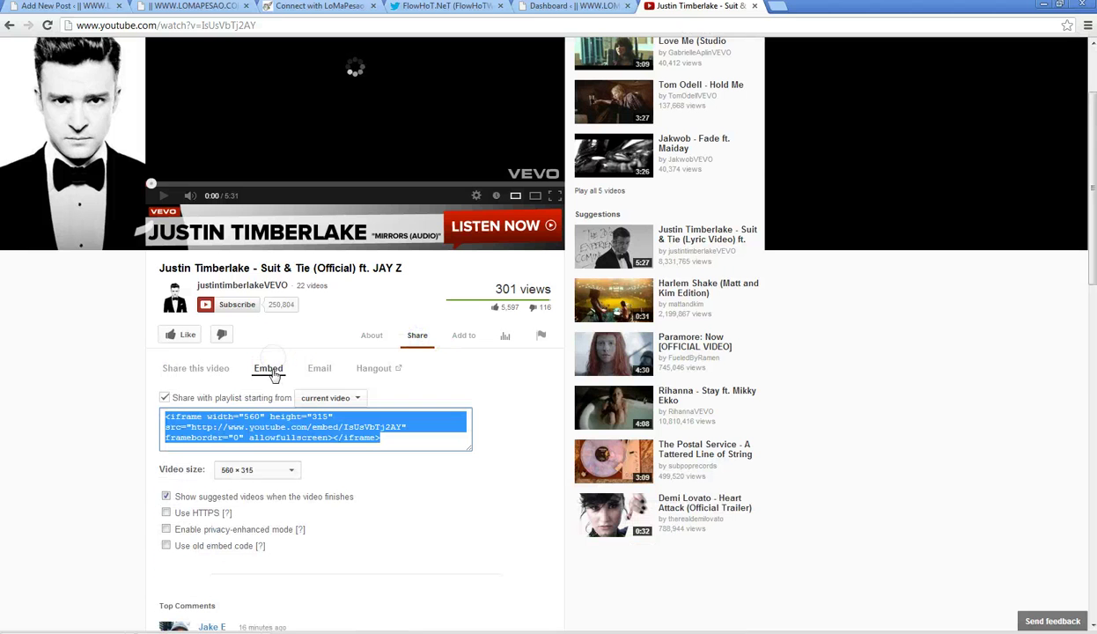
left_click(166, 397)
left_click(166, 496)
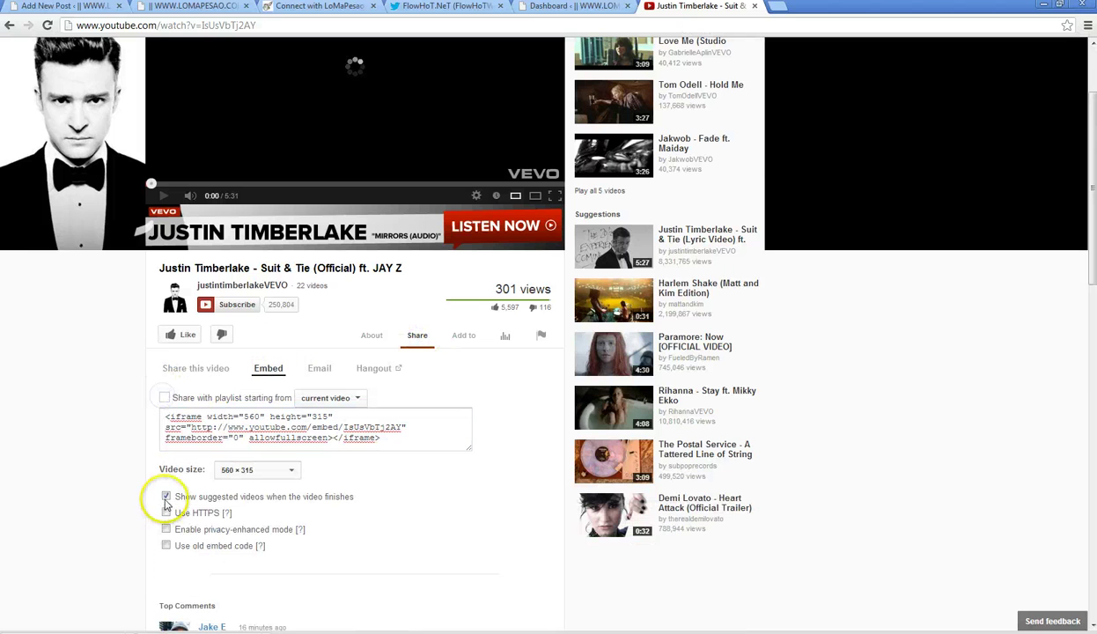
left_click(216, 422)
right_click(216, 423)
left_click(253, 472)
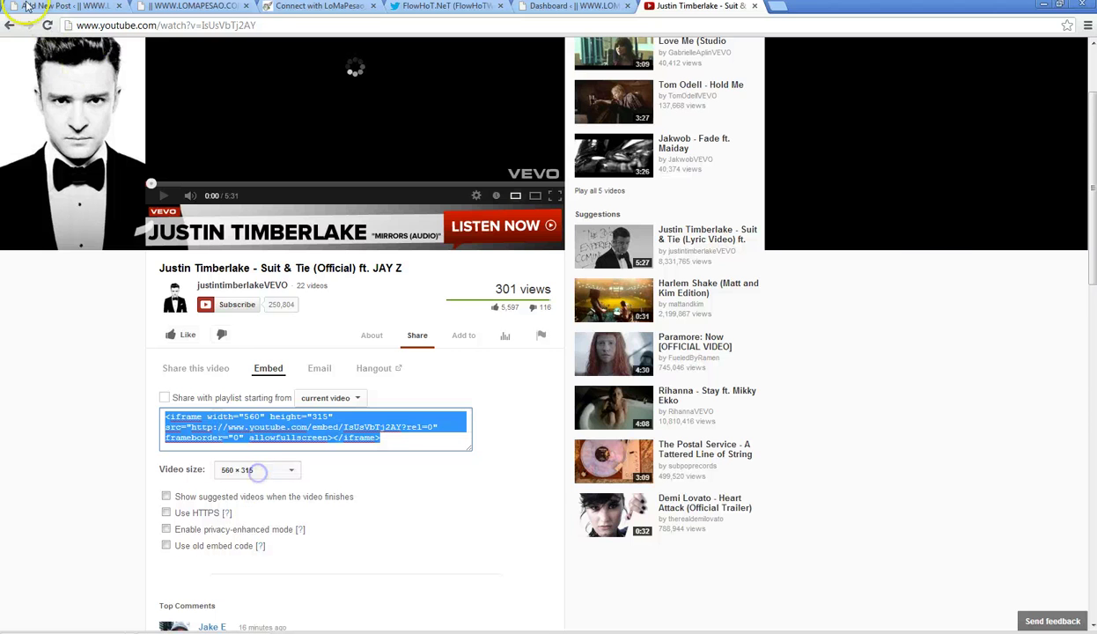
left_click(46, 12)
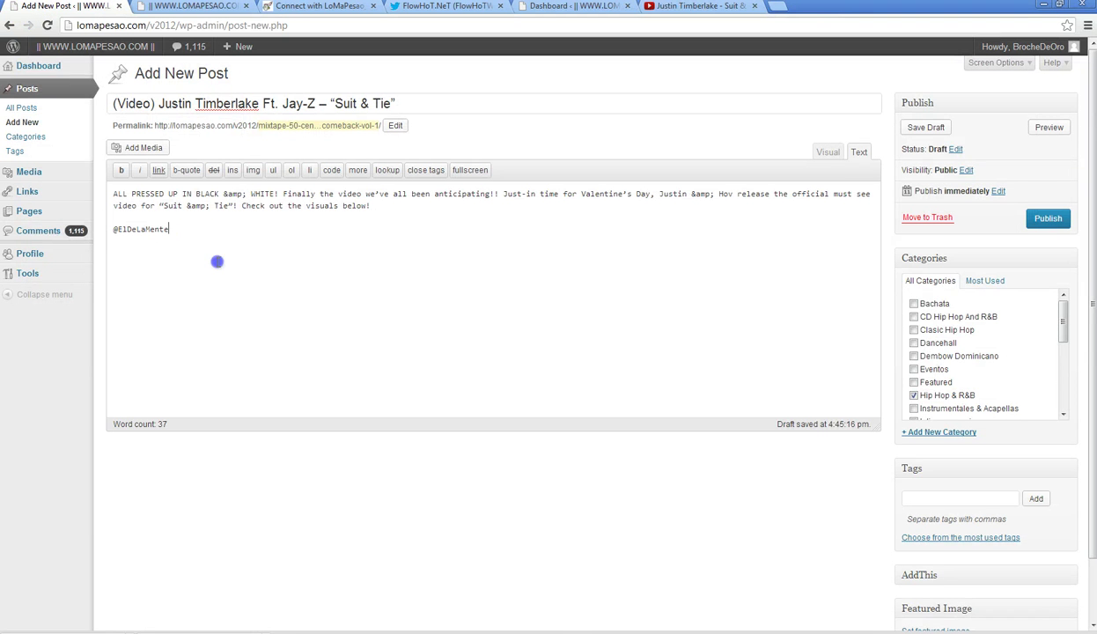
- Add a more break, paste the Suit & Tie iframe inside code tags, and resize it to 624×360
left_click(358, 170)
left_click(331, 170)
right_click(274, 248)
left_click(303, 318)
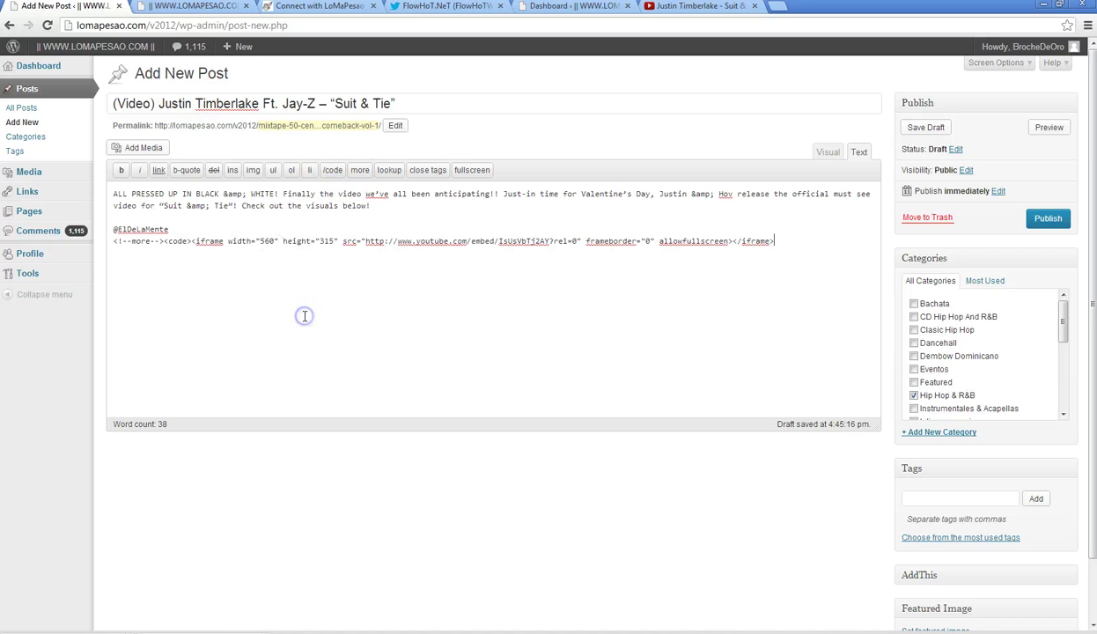
left_click(331, 170)
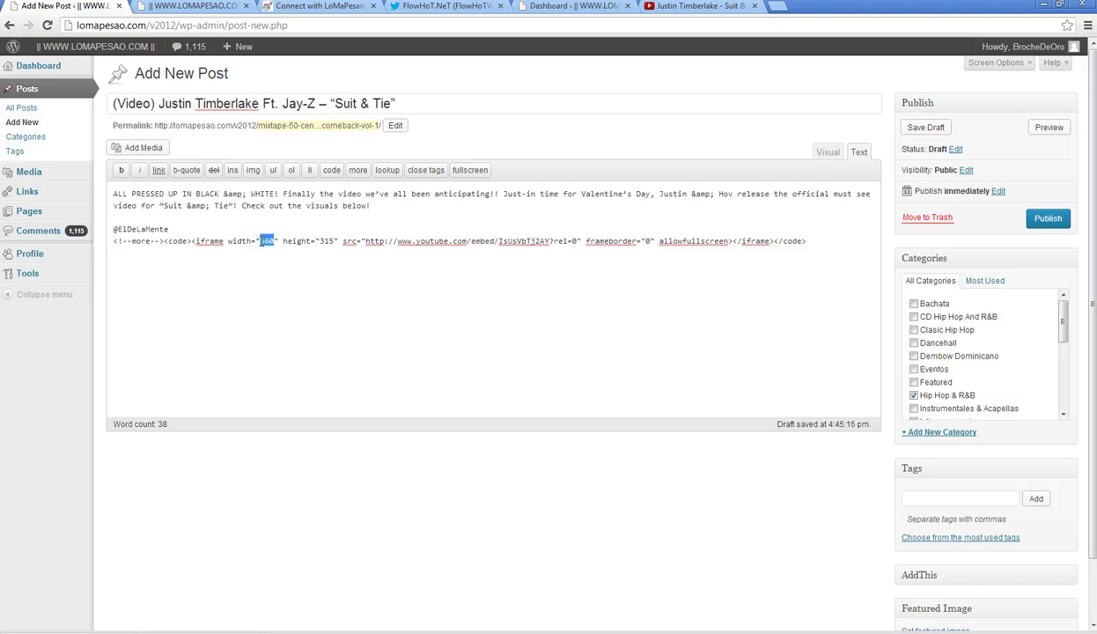
type("5")
type("23")
type("360")
key("alt+Tab")
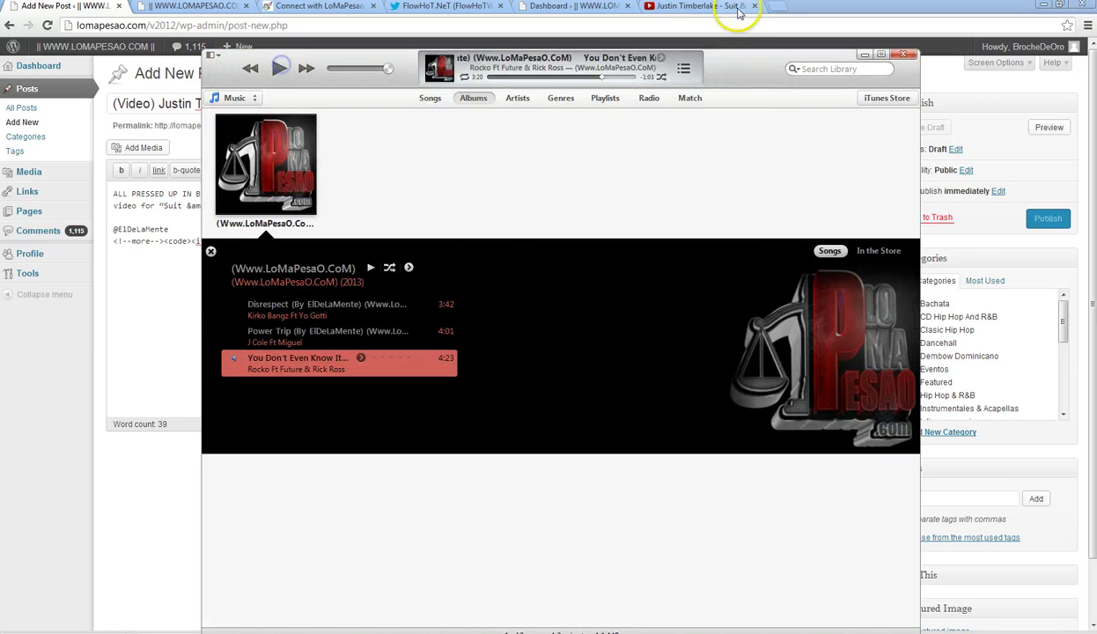
- Skip the Suit & Tie video past the two-minute mark and show its description
left_click(720, 7)
scroll(282, 329, "up", 3)
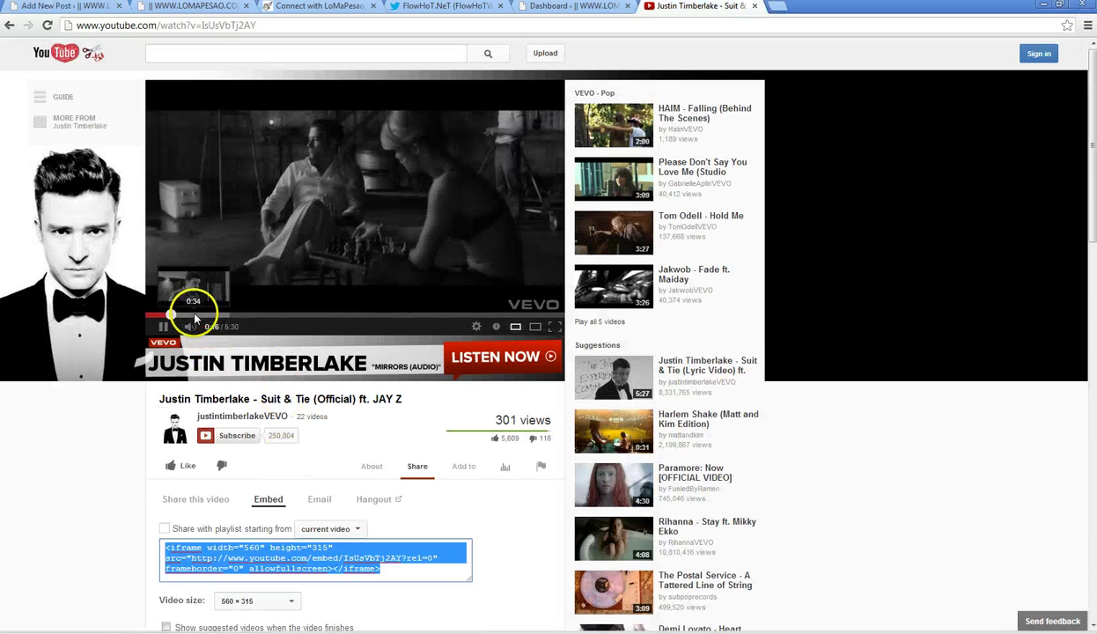
left_click(209, 315)
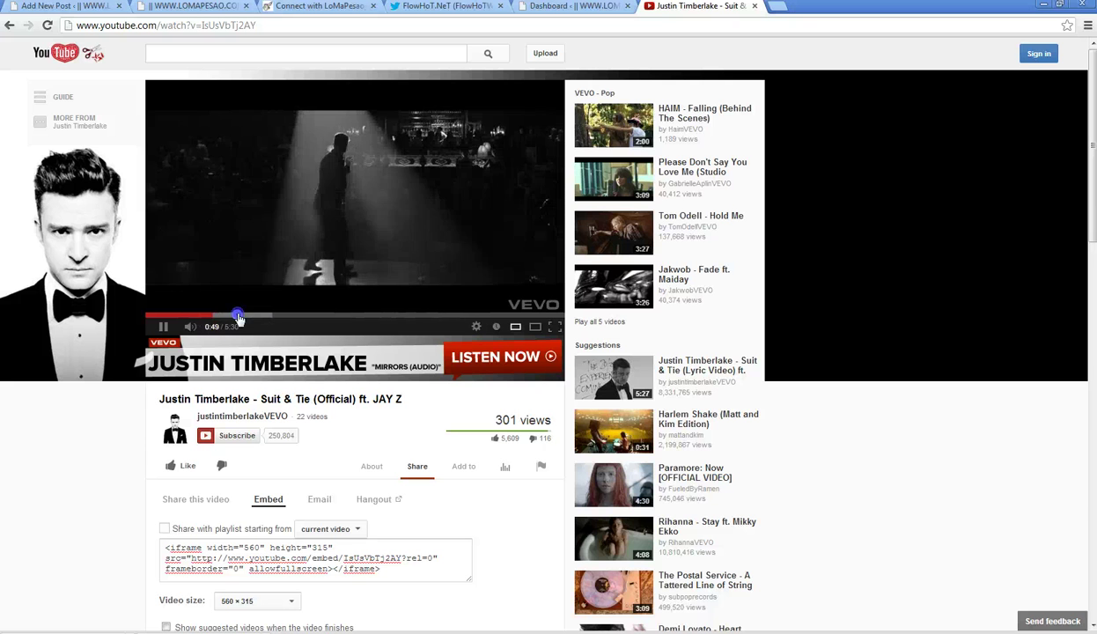
left_click(249, 315)
left_click(259, 316)
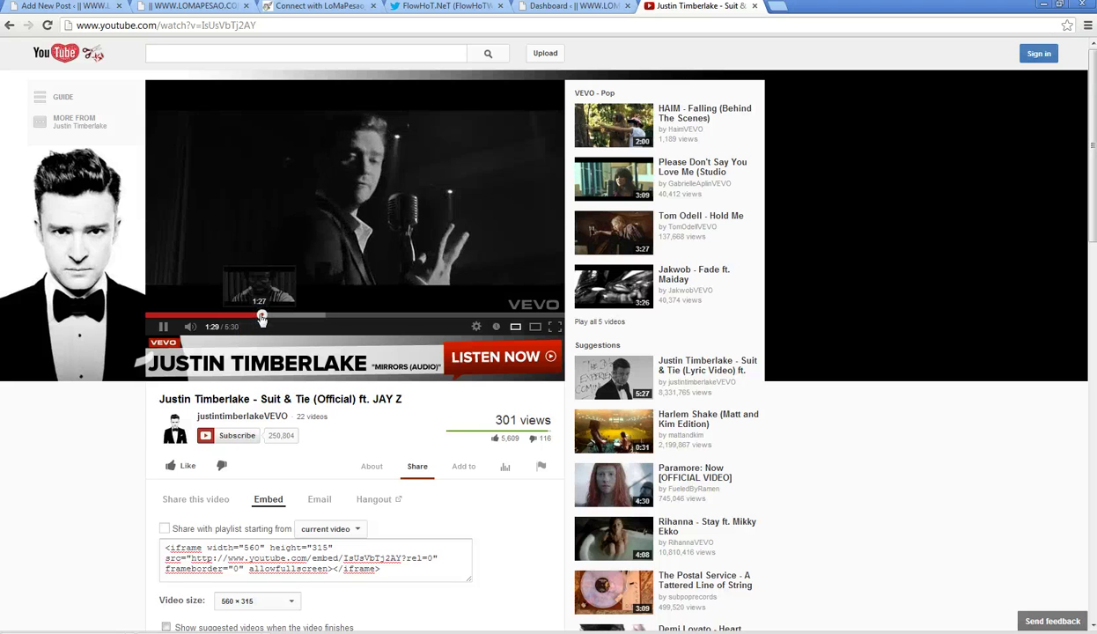
left_click(261, 316)
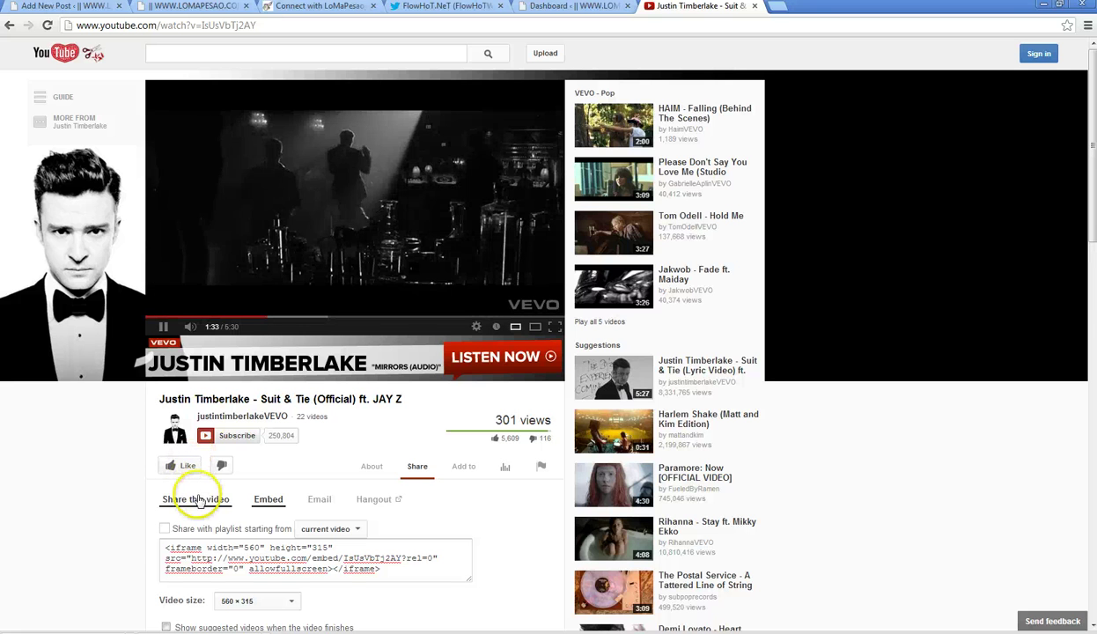
left_click(370, 469)
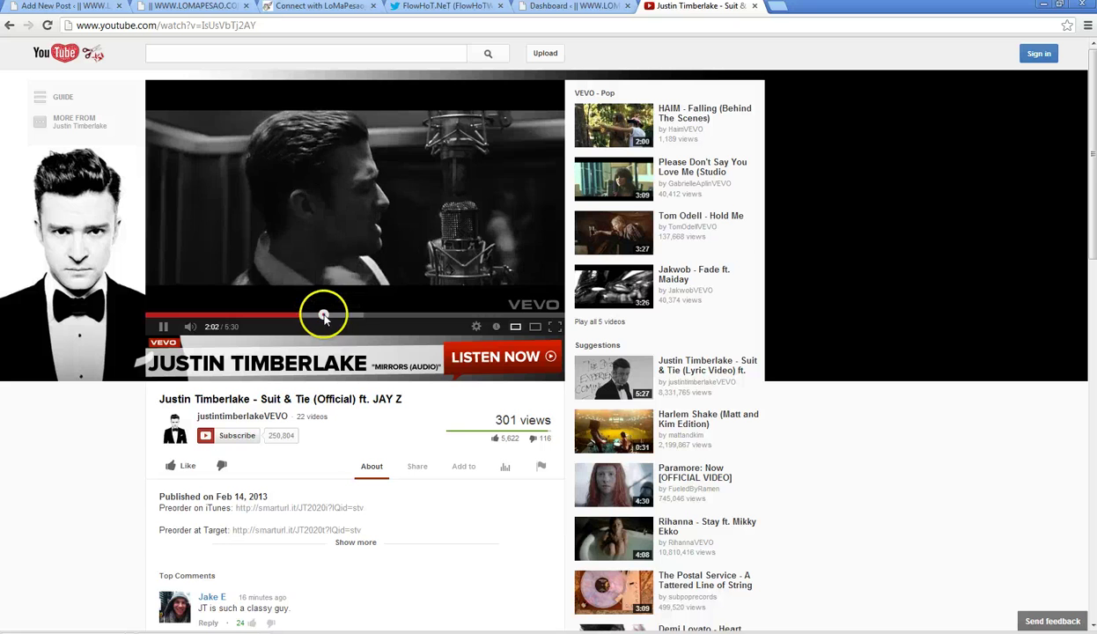
- Drag the Suit & Tie video ahead to 2:47 and let it play past four minutes
left_click_drag(324, 317, 396, 316)
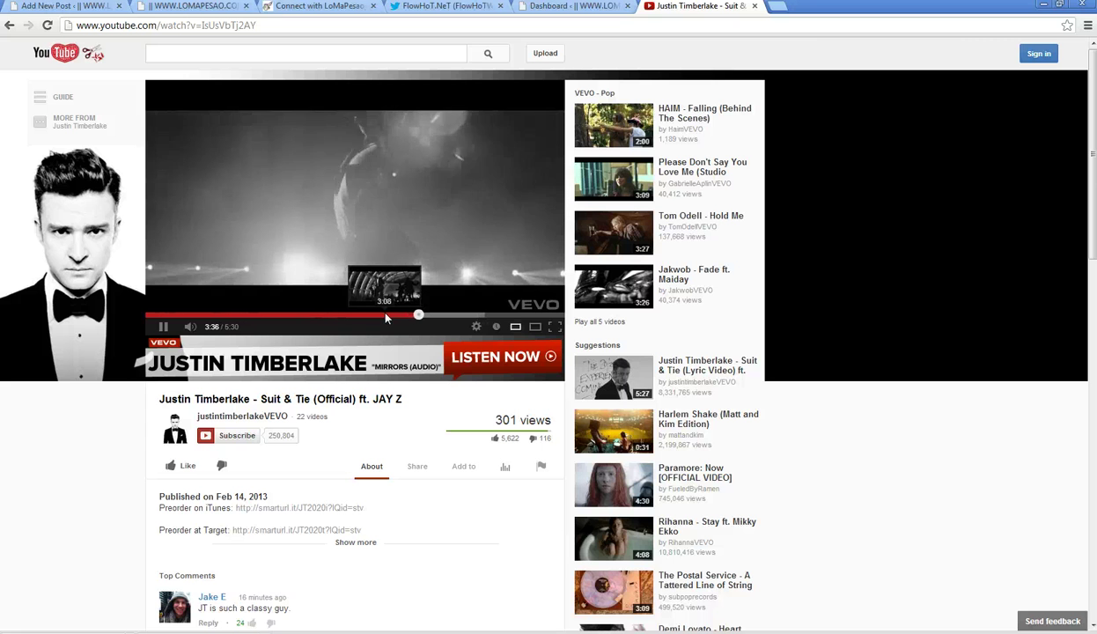
left_click(393, 511)
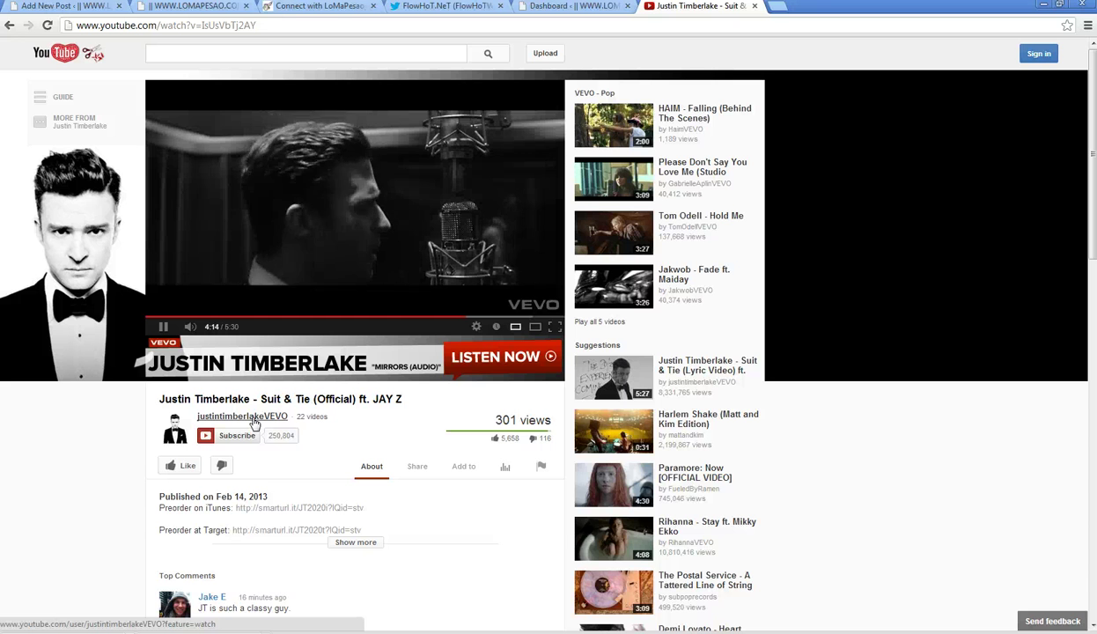
- Open the newest Justin Timberlake upload's hqdefault.jpg thumbnail by pasting its copied image address
left_click(253, 424)
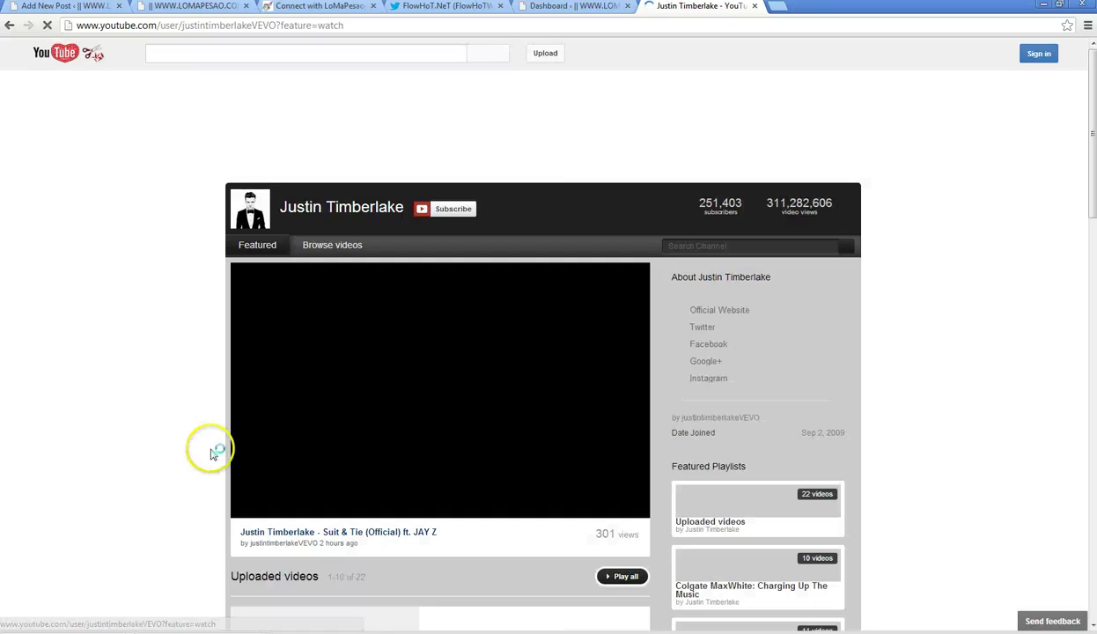
left_click(320, 249)
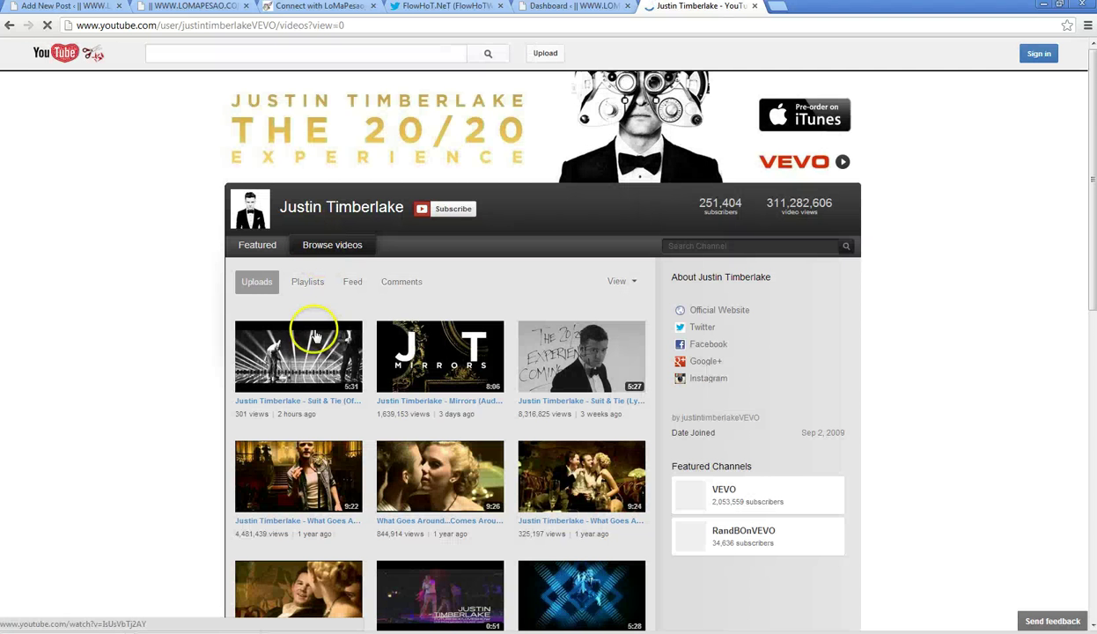
right_click(295, 342)
left_click(343, 446)
left_click(181, 53)
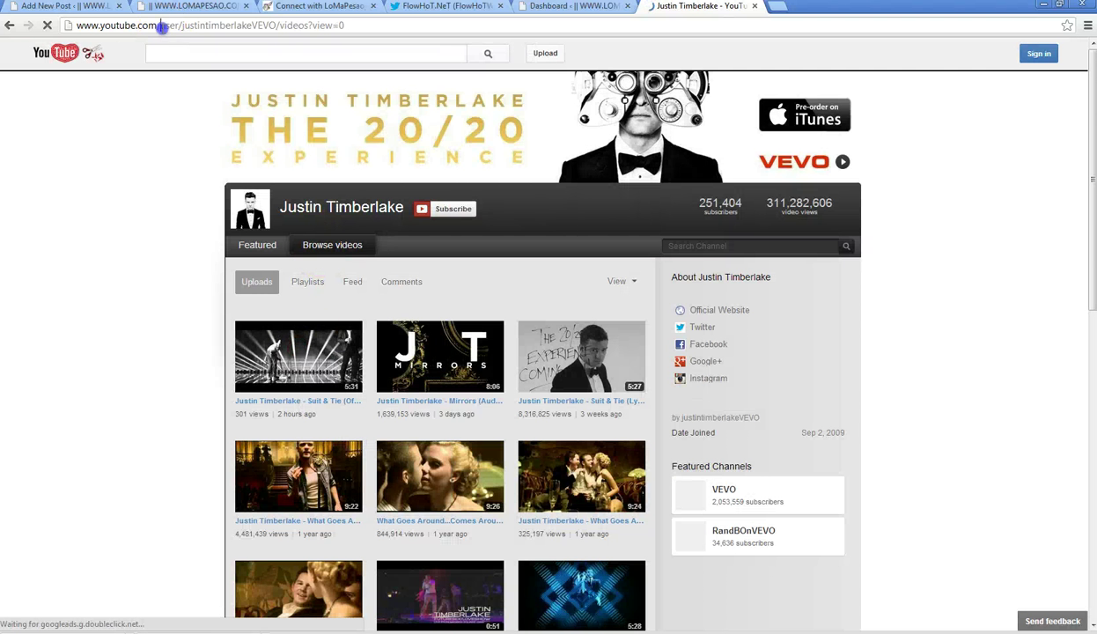
left_click(148, 25)
right_click(148, 26)
left_click(196, 72)
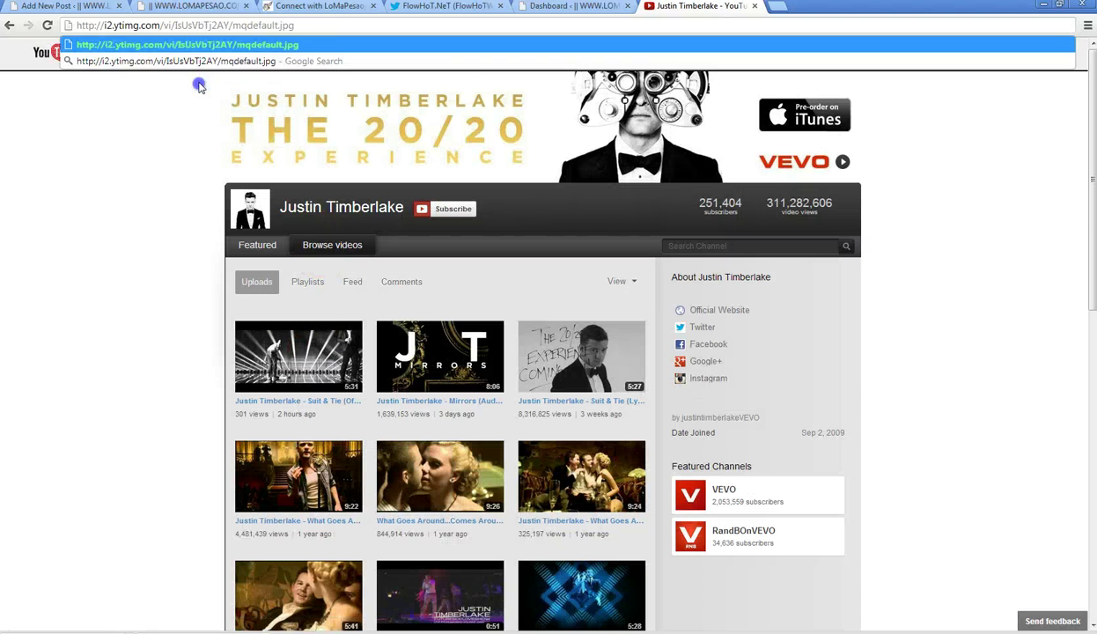
left_click(245, 45)
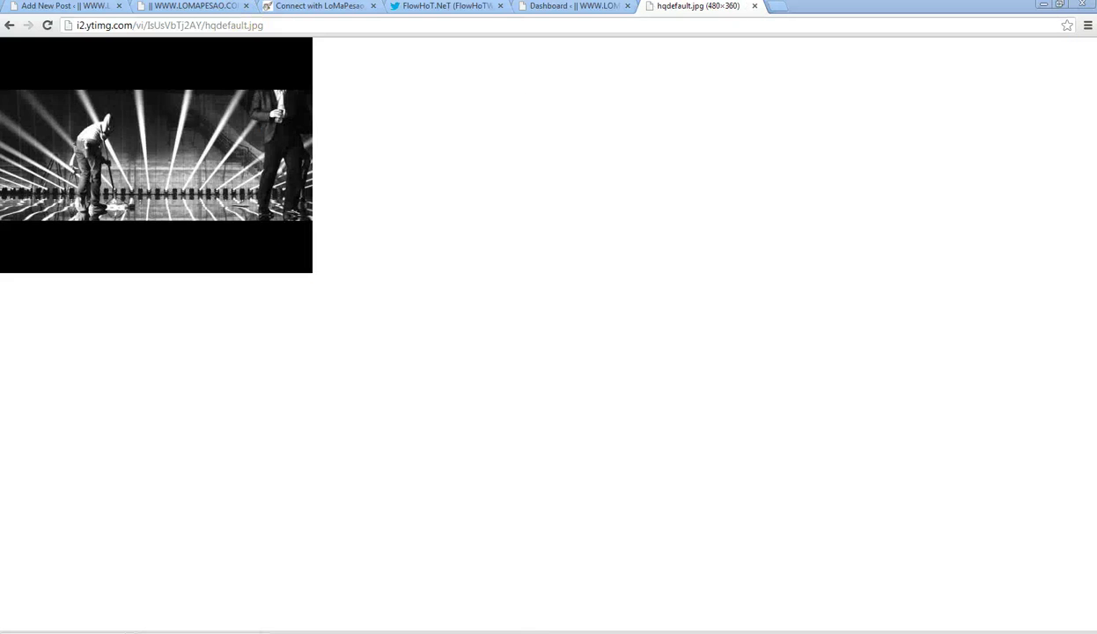
- Play the Disrespect track in the music player
key("alt+Tab")
double_click(273, 308)
left_click(143, 381)
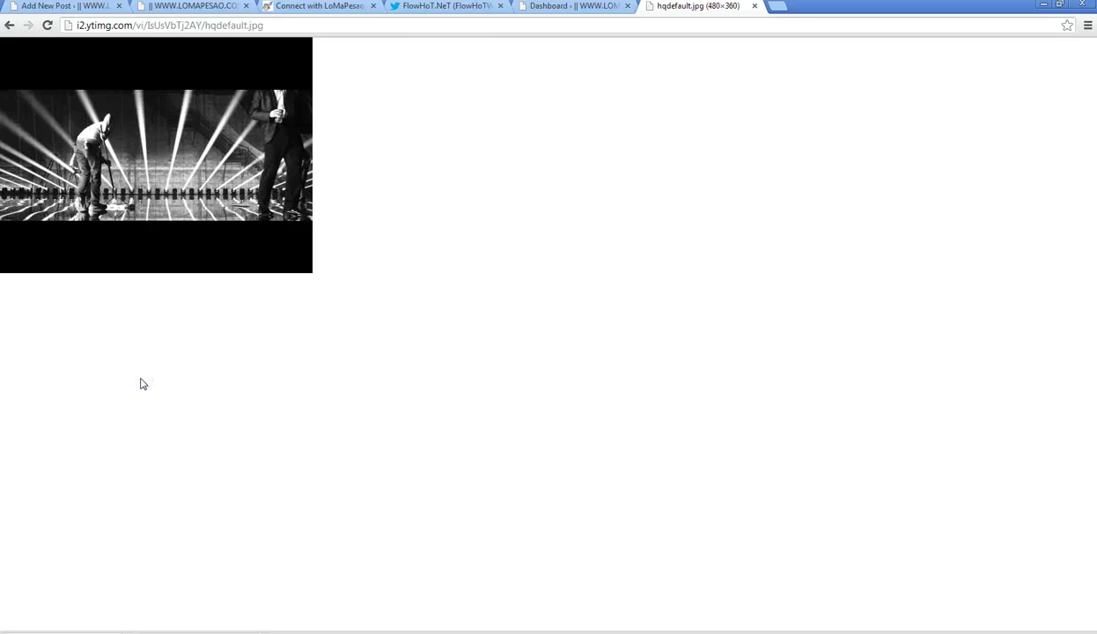
- Show the FlowHoT.NeT Twitter profile, load the new Gritty Boi tweet, and scroll down the timeline
left_click(427, 14)
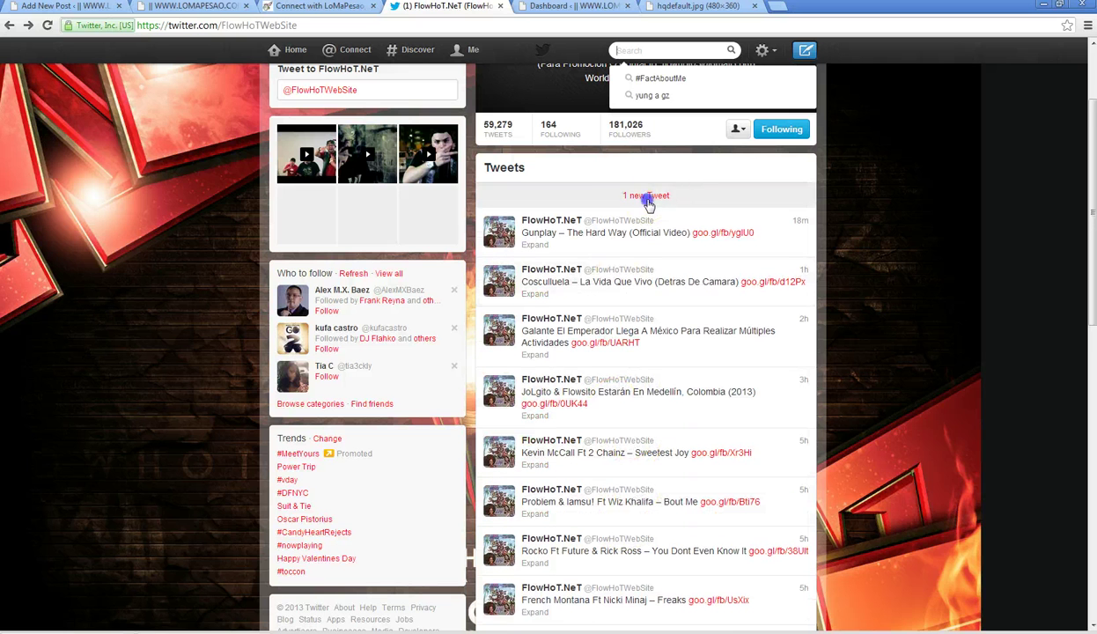
left_click(649, 196)
scroll(196, 351, "down", 2)
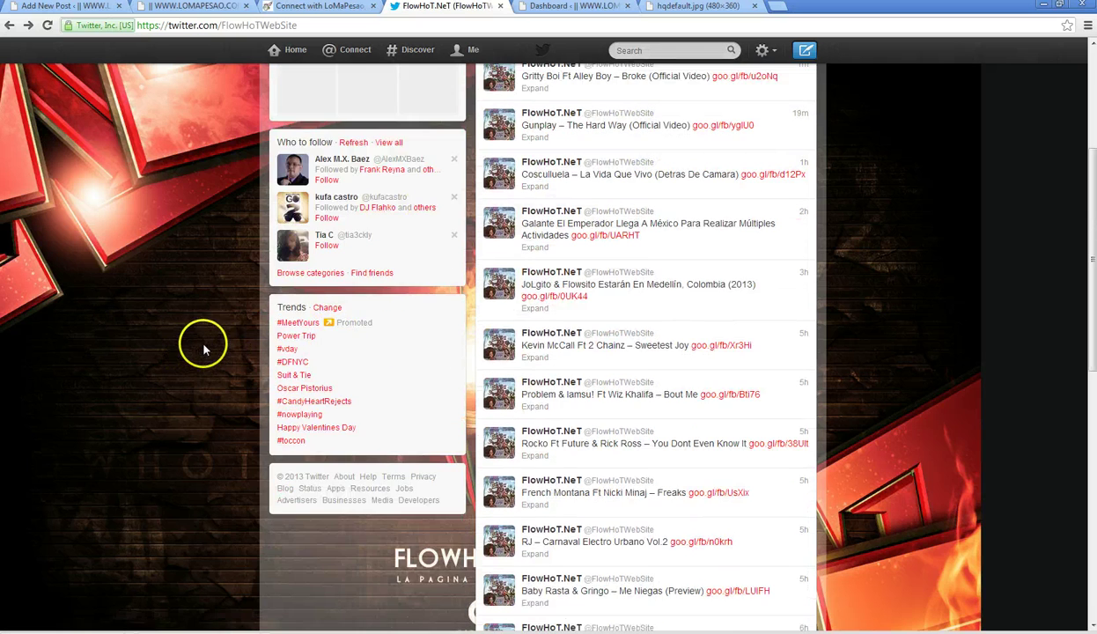
scroll(657, 322, "down", 1)
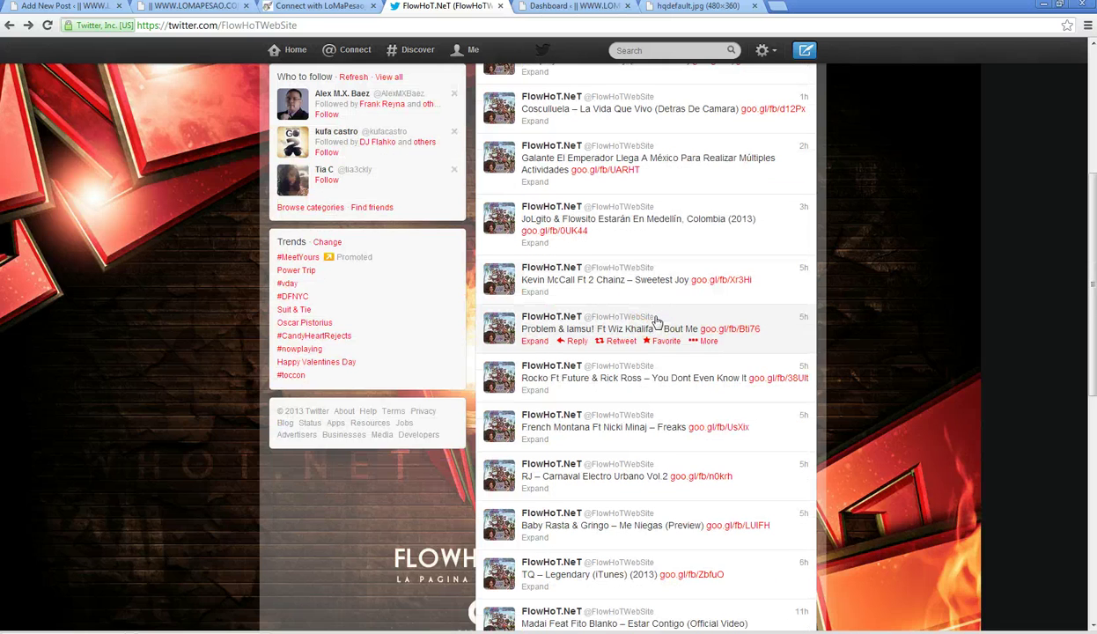
scroll(612, 368, "down", 1)
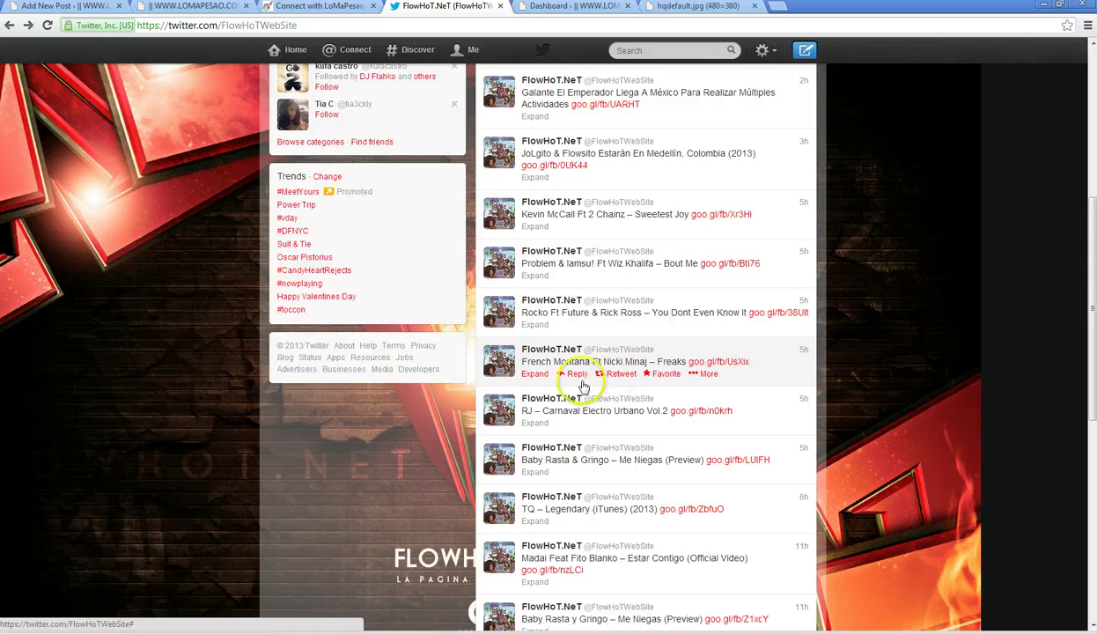
scroll(466, 446, "down", 1)
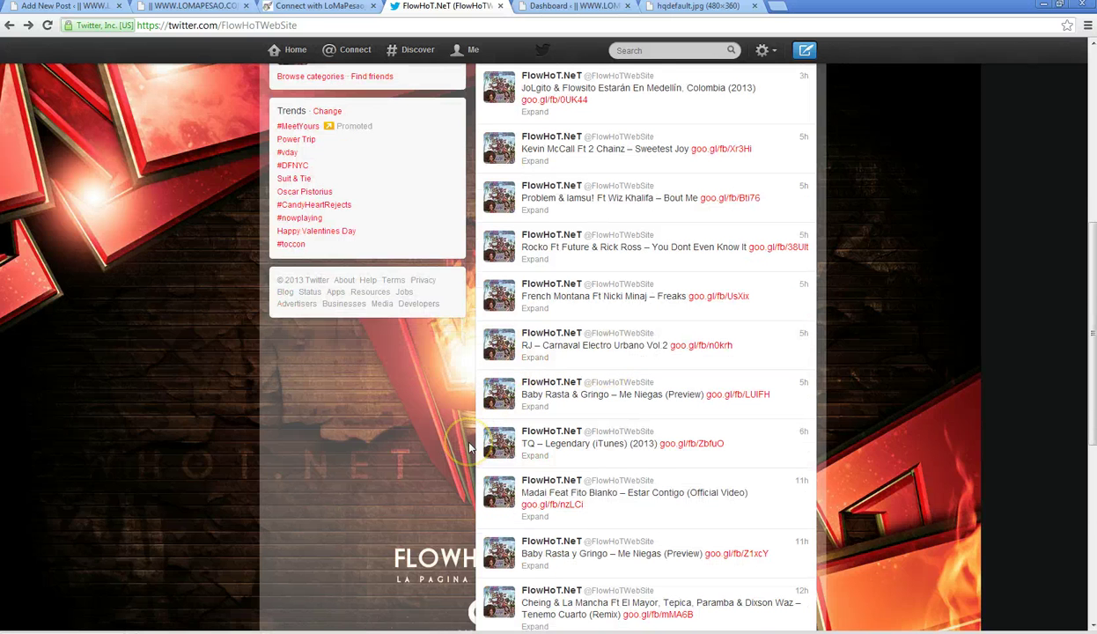
scroll(469, 446, "down", 3)
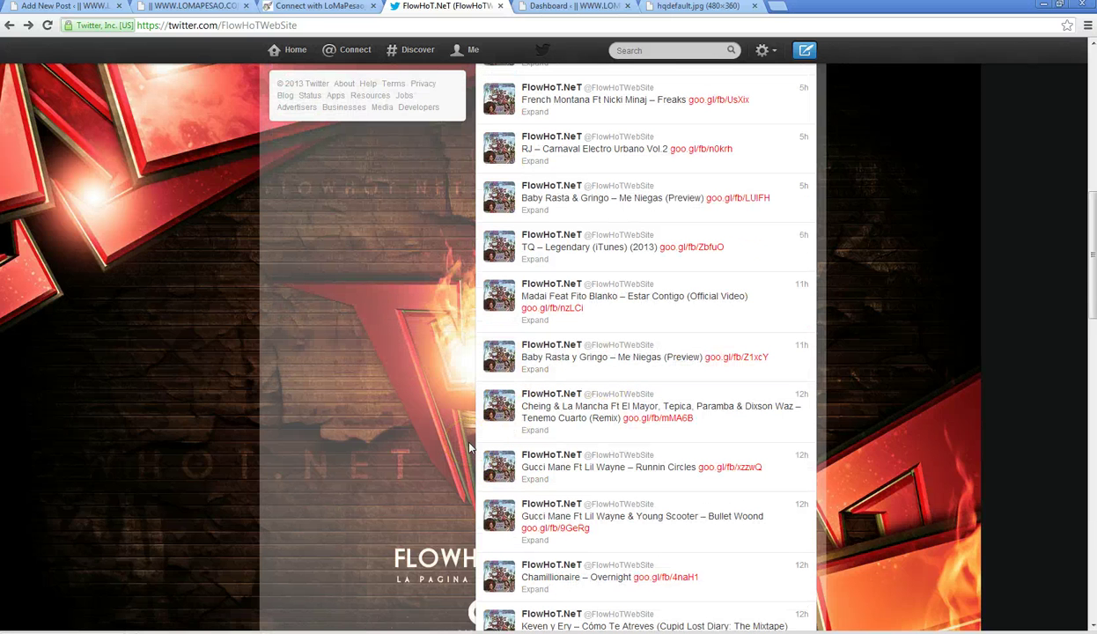
scroll(469, 447, "down", 4)
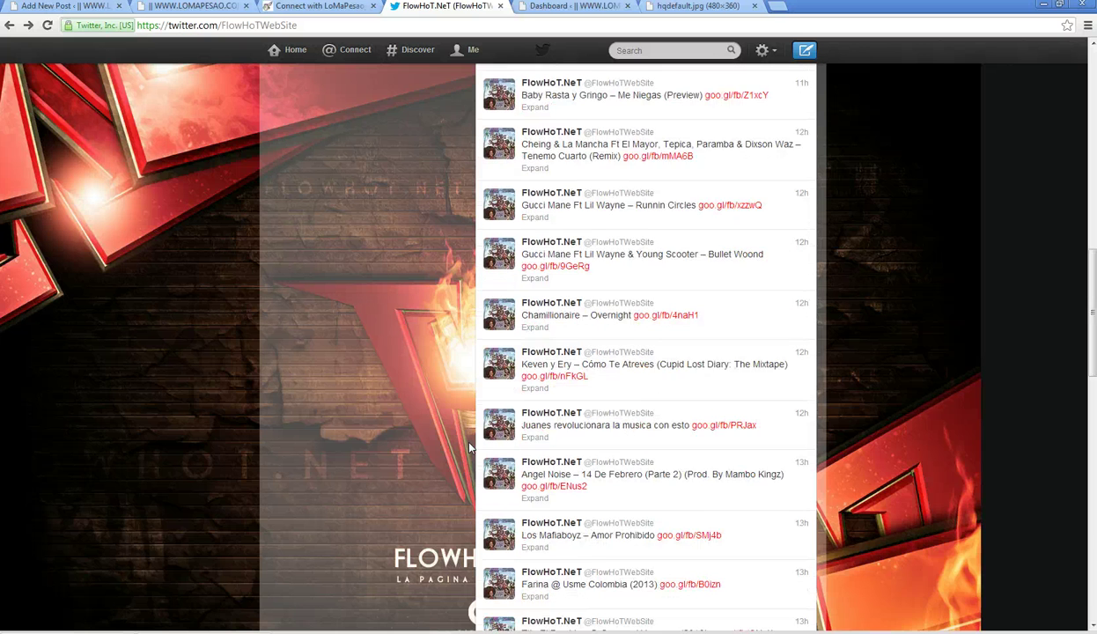
scroll(469, 449, "down", 4)
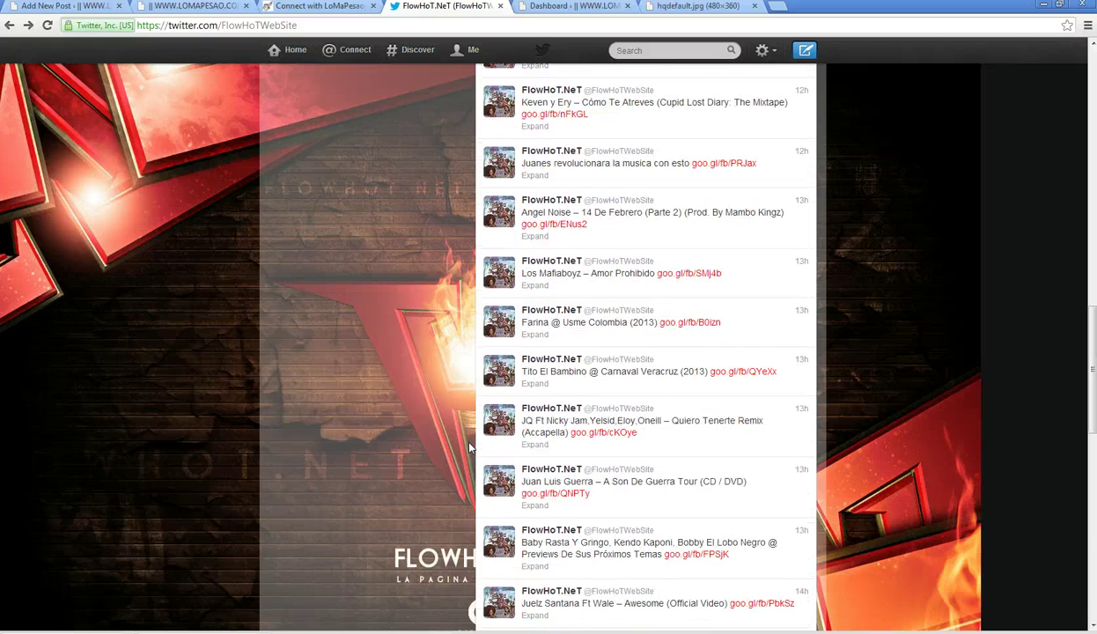
scroll(469, 449, "down", 2)
scroll(470, 448, "down", 3)
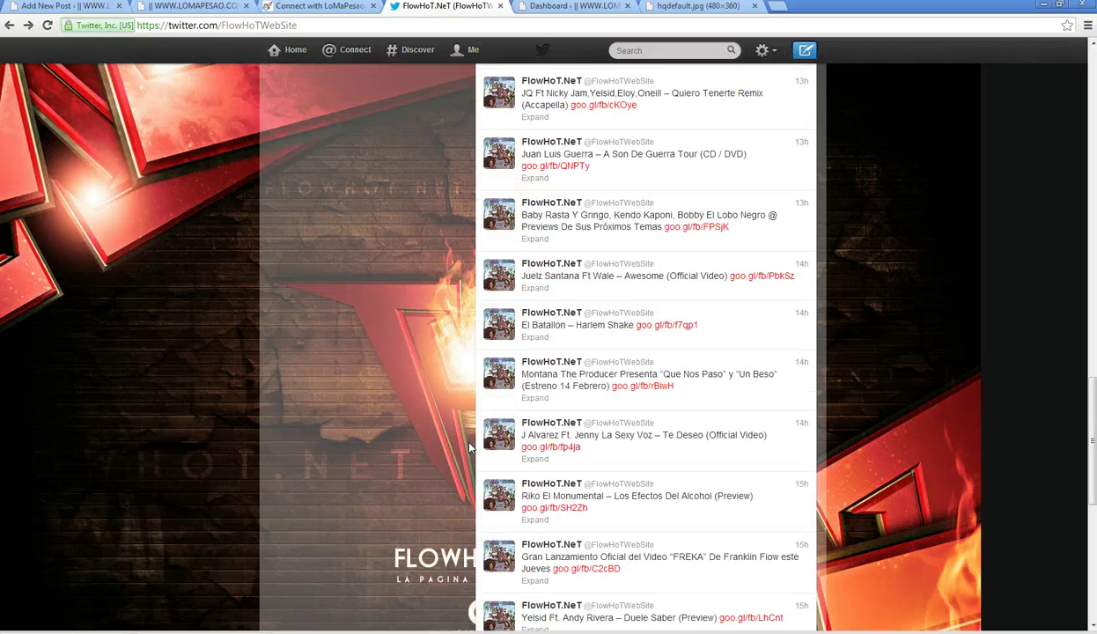
scroll(469, 448, "down", 2)
scroll(470, 448, "down", 3)
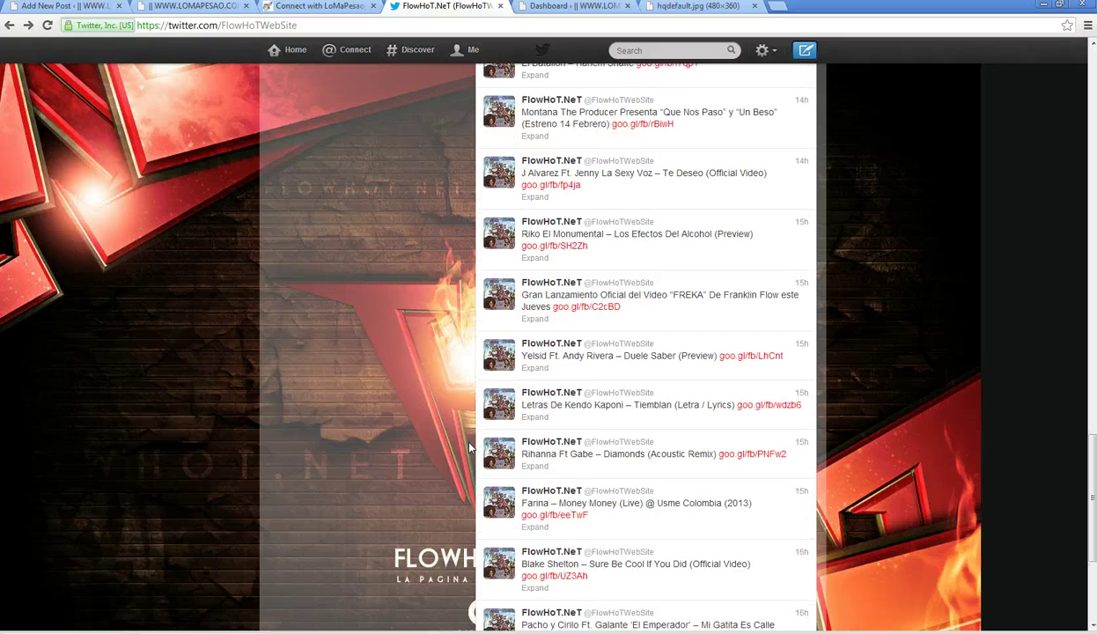
scroll(470, 448, "down", 2)
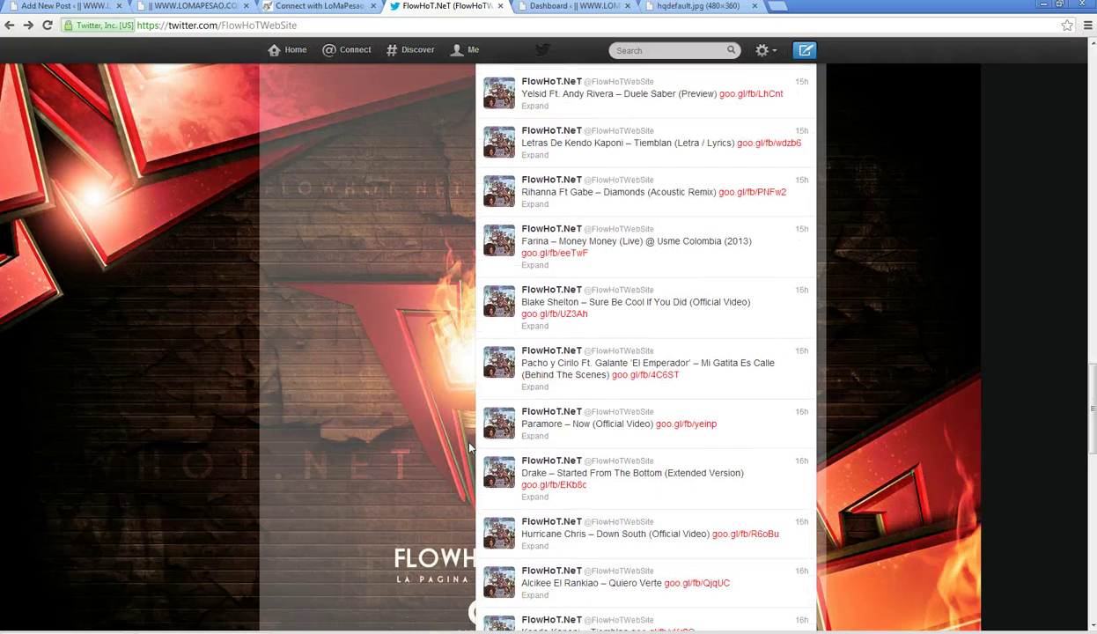
scroll(470, 449, "down", 1)
scroll(470, 448, "down", 4)
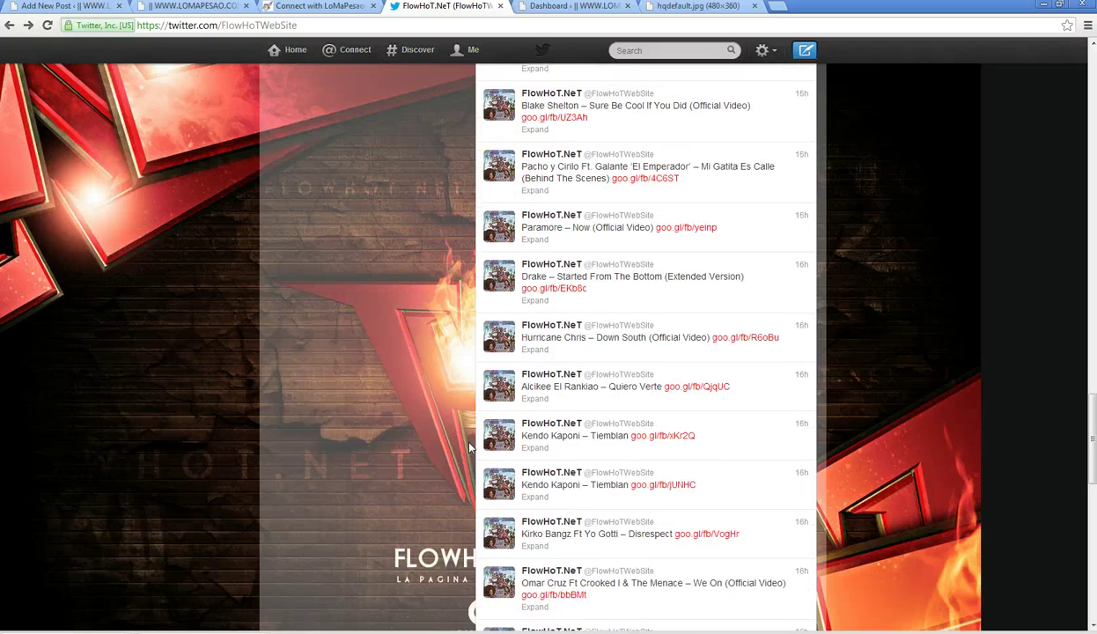
scroll(470, 448, "down", 3)
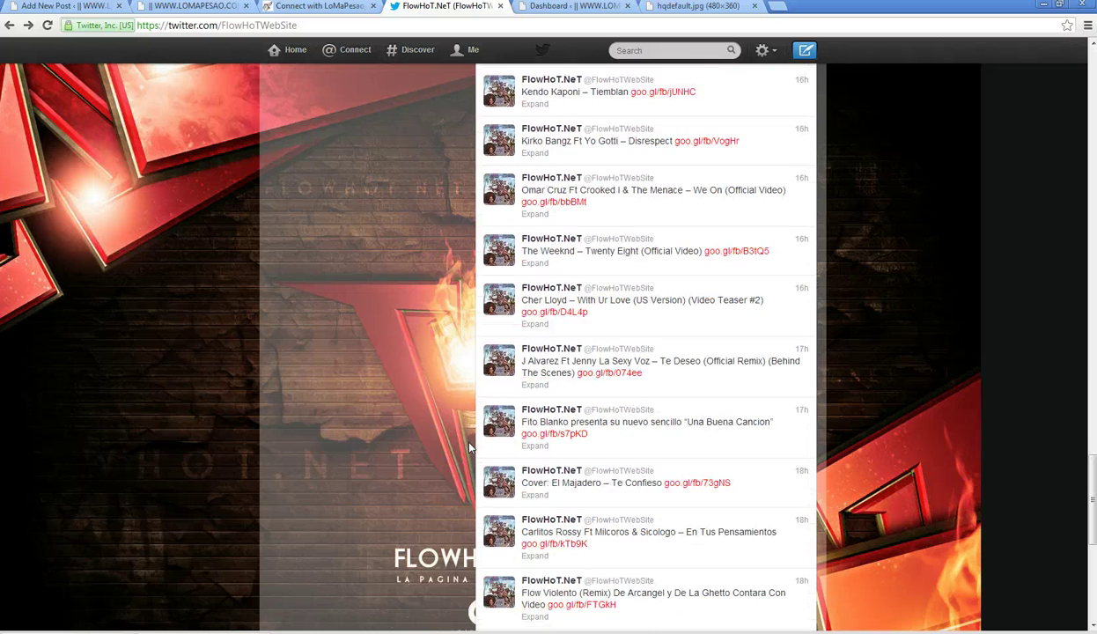
scroll(470, 448, "down", 4)
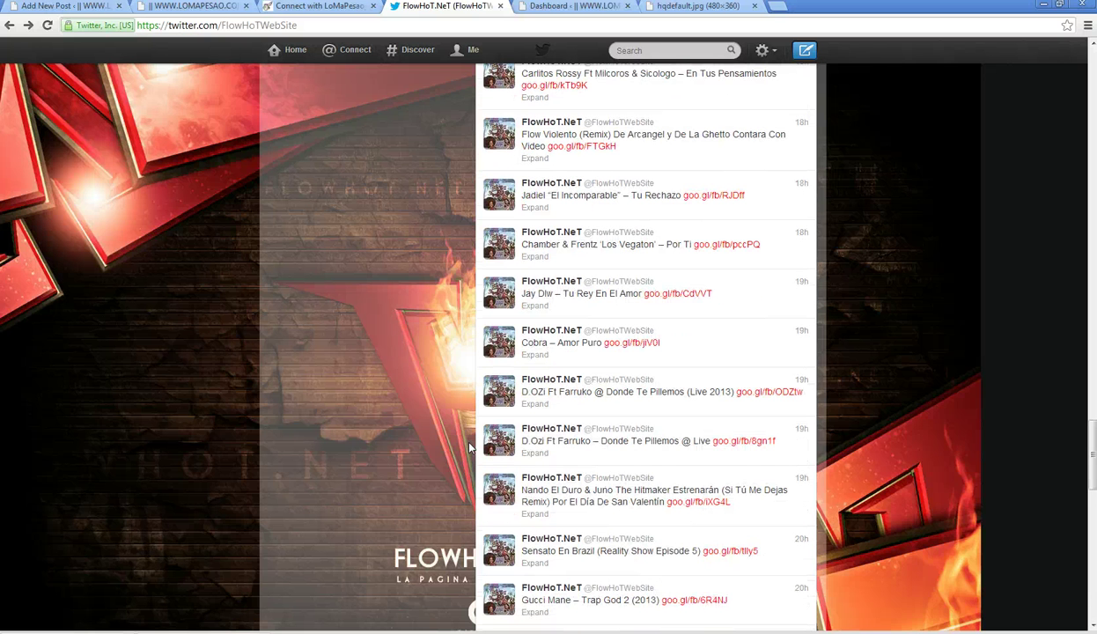
scroll(469, 449, "down", 1)
- Expand the Sensato In Brazil tweet and scroll further back to the 12 Feb posts
left_click(681, 480)
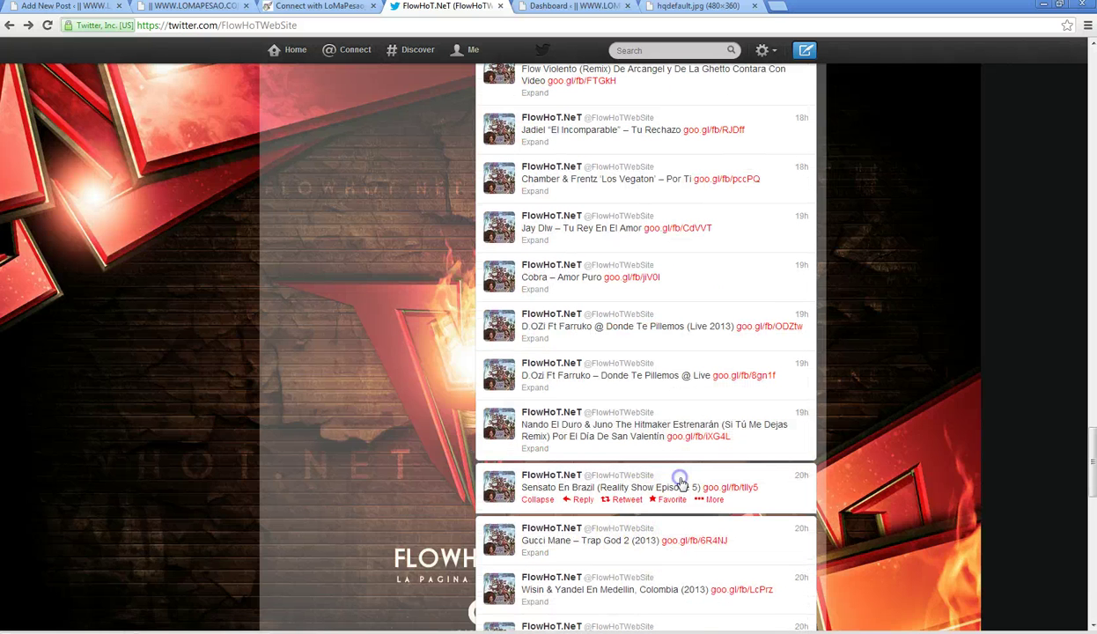
scroll(476, 502, "down", 3)
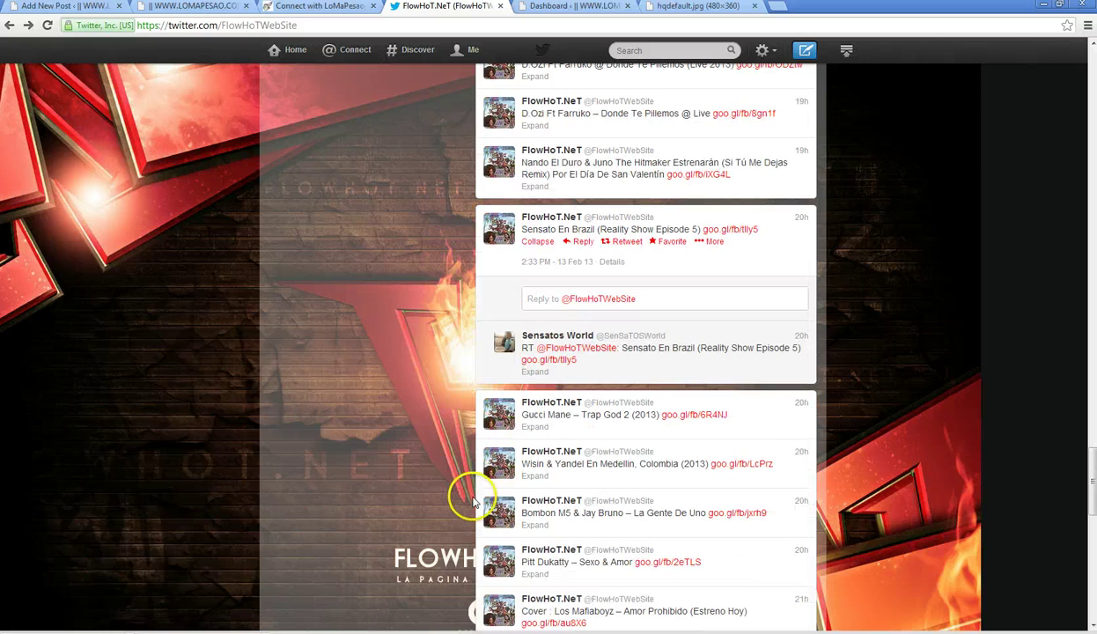
scroll(473, 502, "down", 1)
scroll(473, 498, "down", 4)
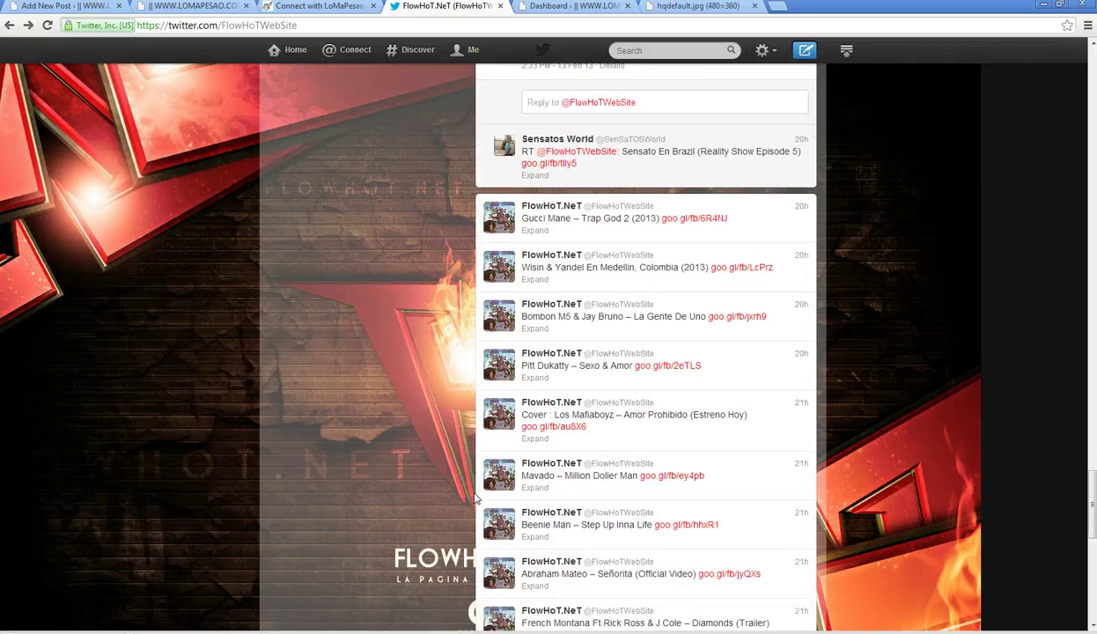
scroll(475, 499, "down", 2)
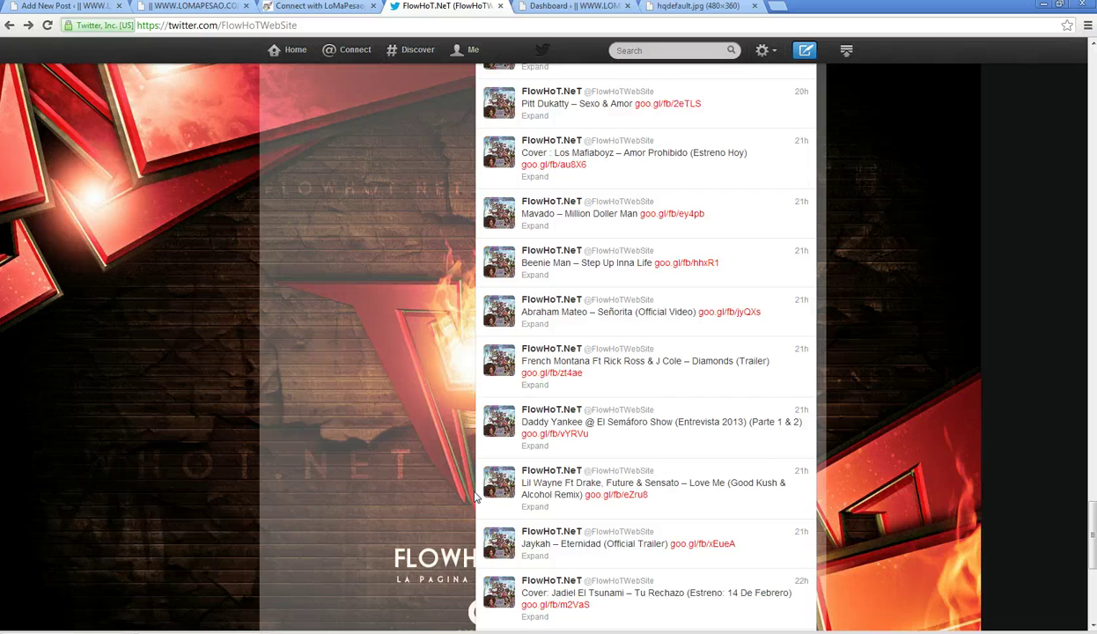
scroll(475, 499, "down", 7)
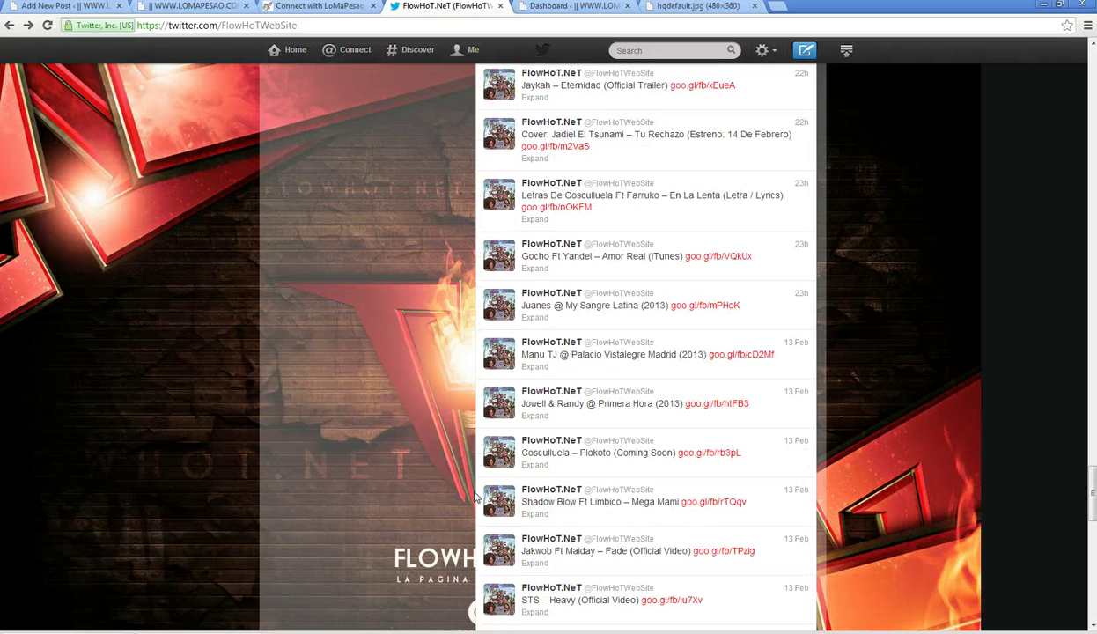
scroll(476, 498, "down", 15)
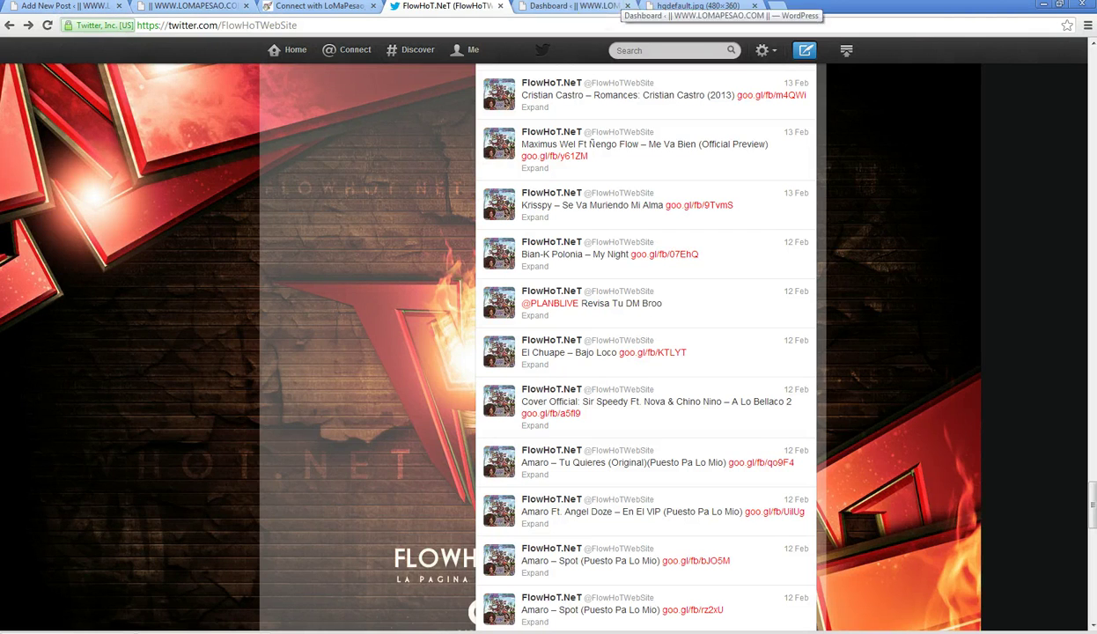
- Save the hqdefault.jpg thumbnail image to the Desktop
left_click(680, 9)
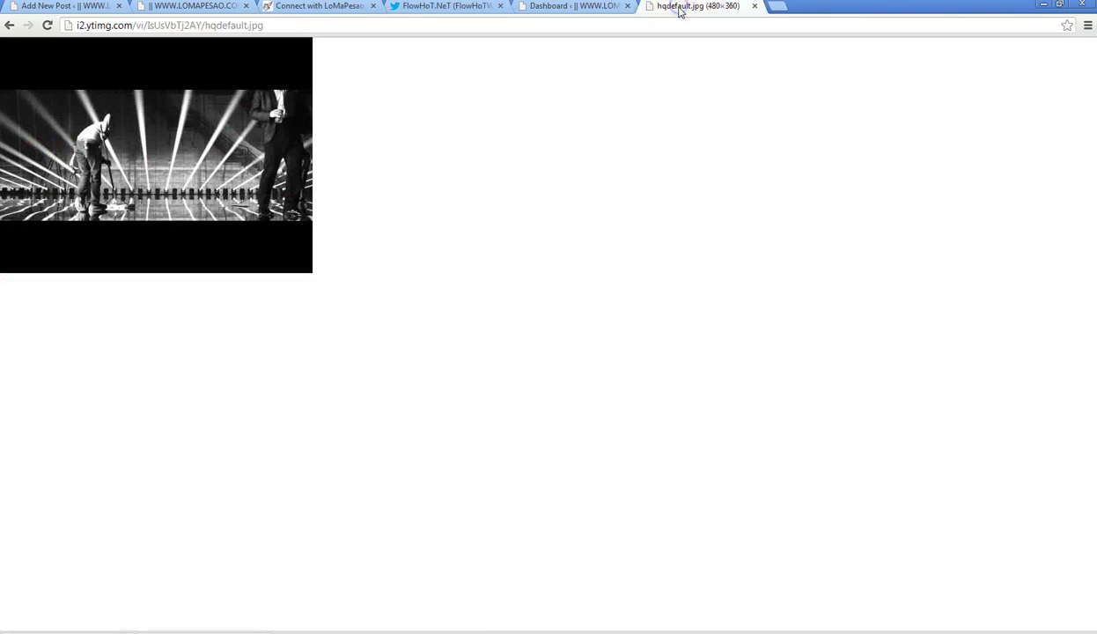
left_click(553, 10)
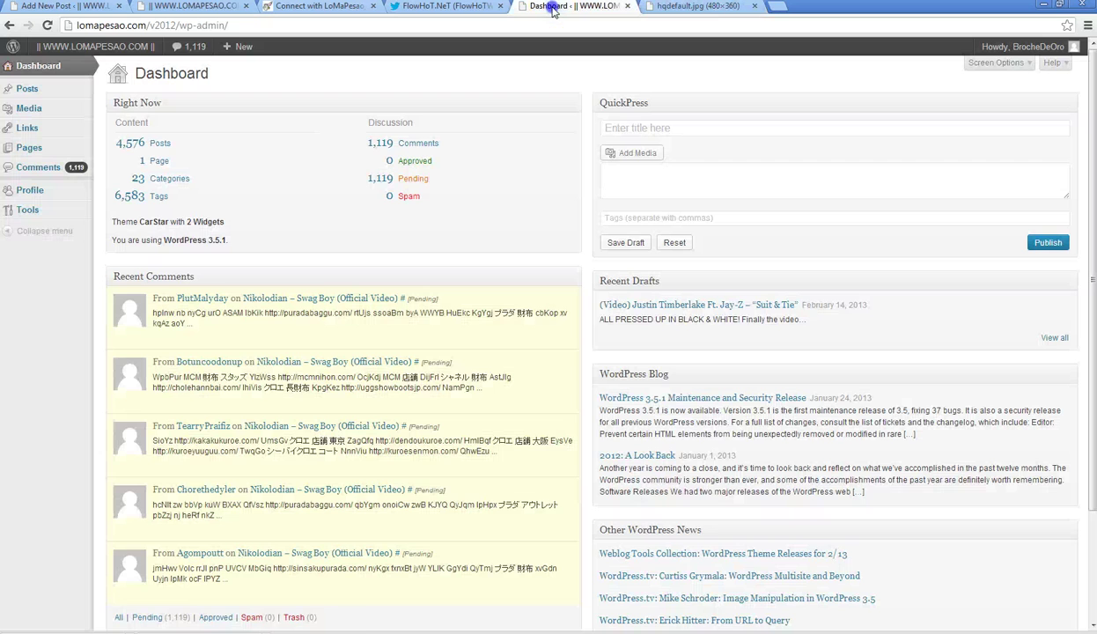
left_click(63, 8)
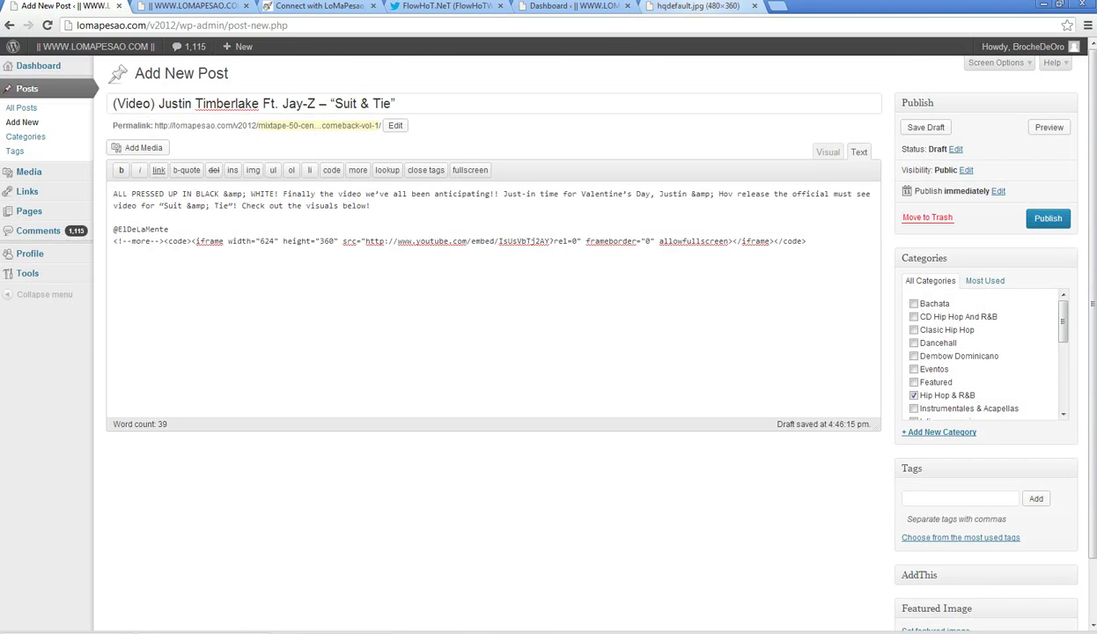
left_click(696, 7)
right_click(228, 100)
left_click(263, 103)
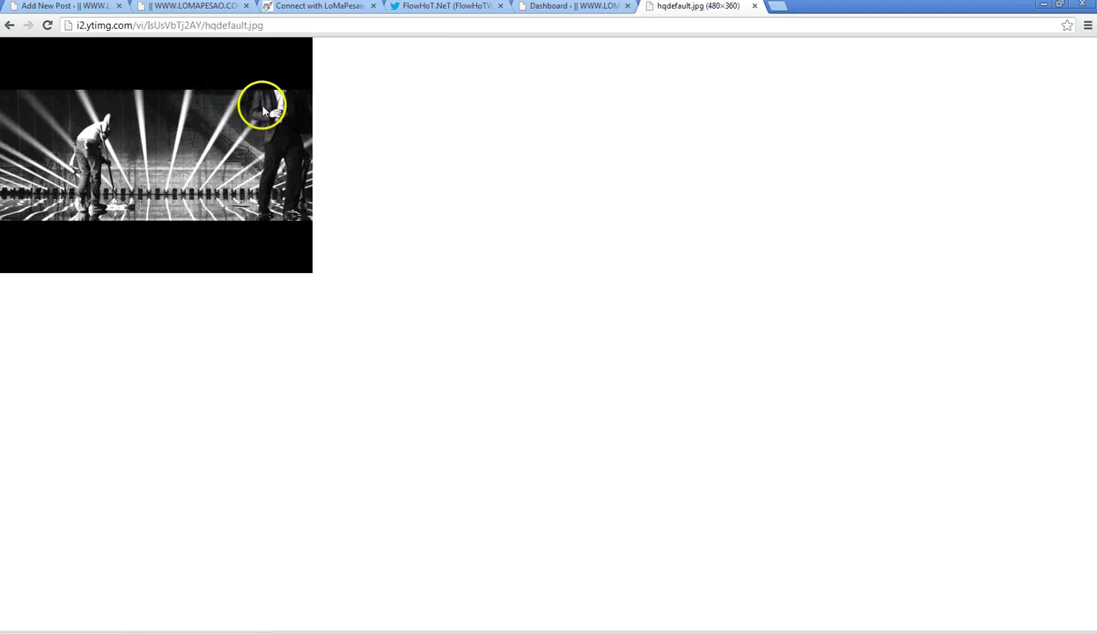
left_click(464, 346)
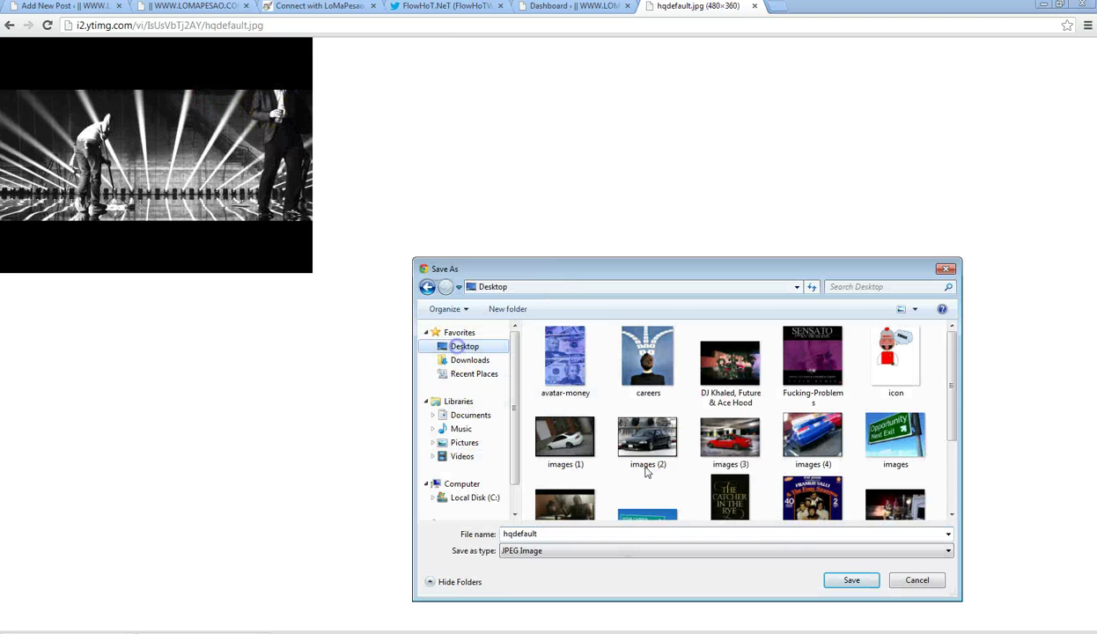
left_click(852, 579)
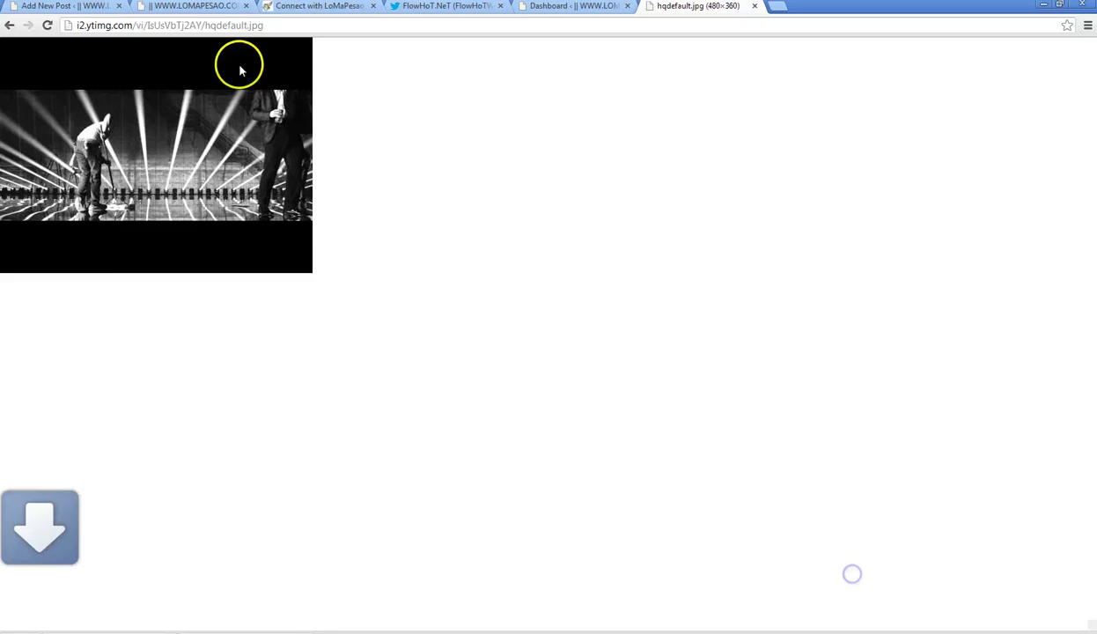
- Copy the song title 'Suit & Tie' from the post title, then bring iTunes forward
left_click(64, 7)
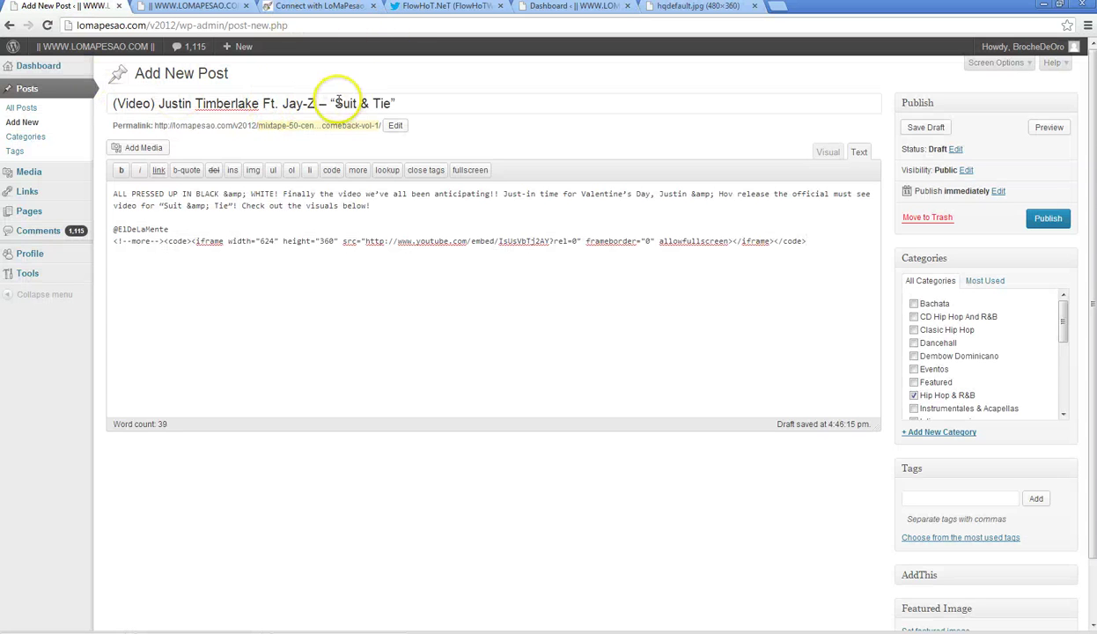
left_click_drag(335, 103, 368, 103)
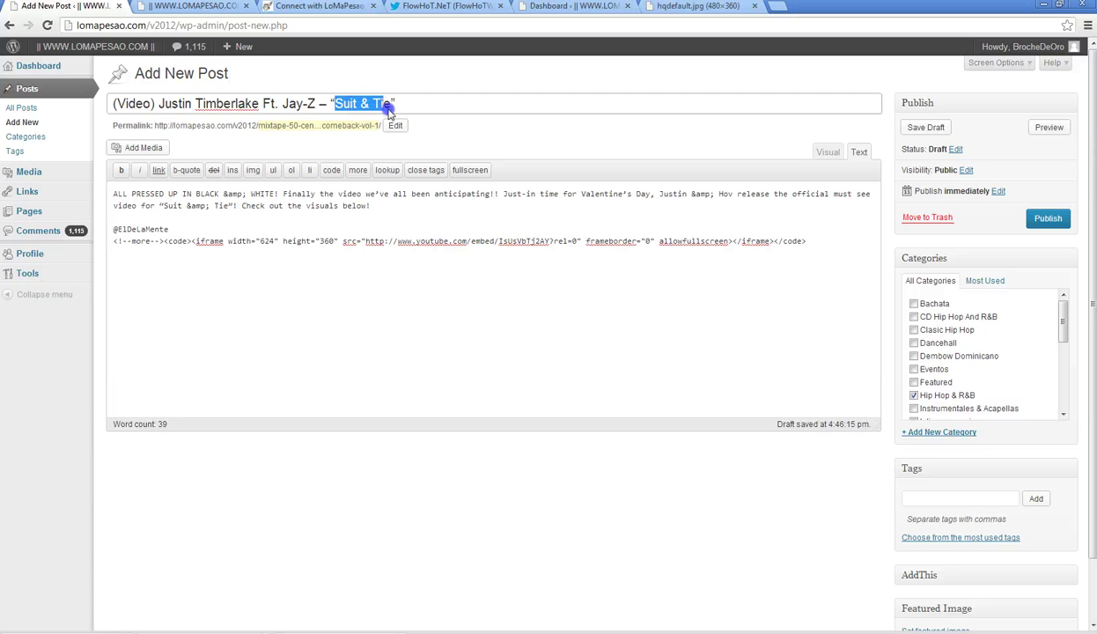
left_click(390, 104)
right_click(335, 104)
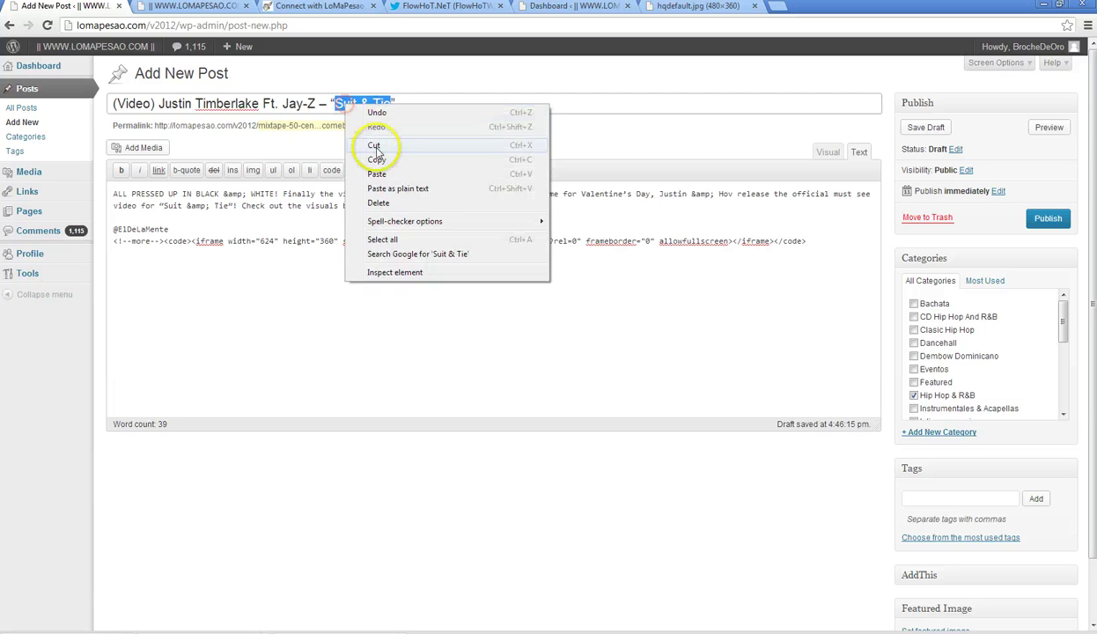
left_click(374, 154)
key("ctrl+shift+Tab")
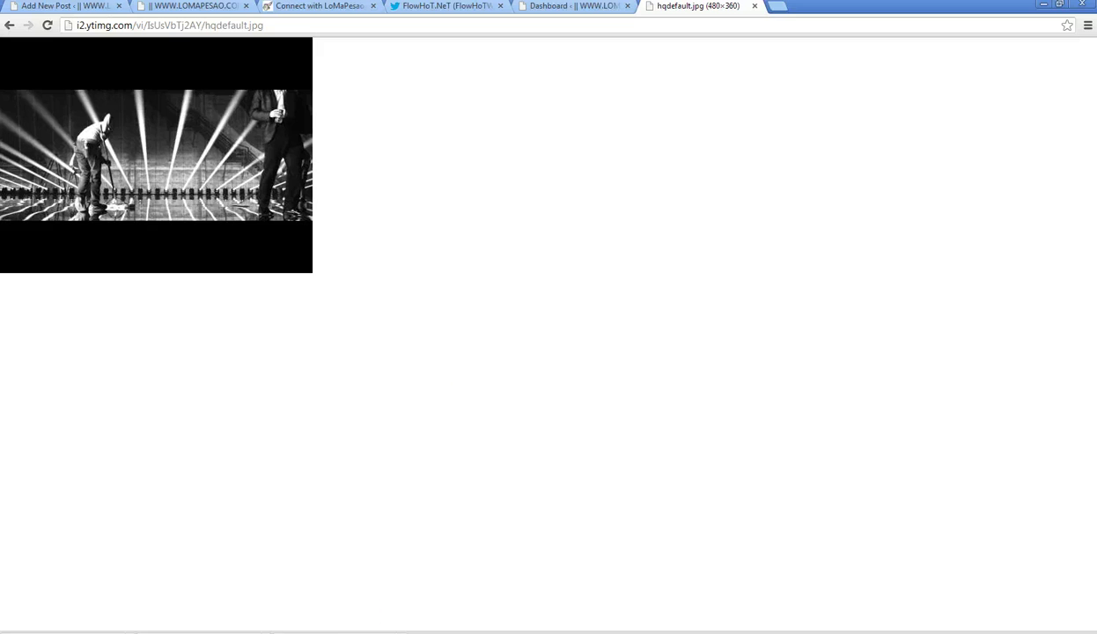
left_click(352, 633)
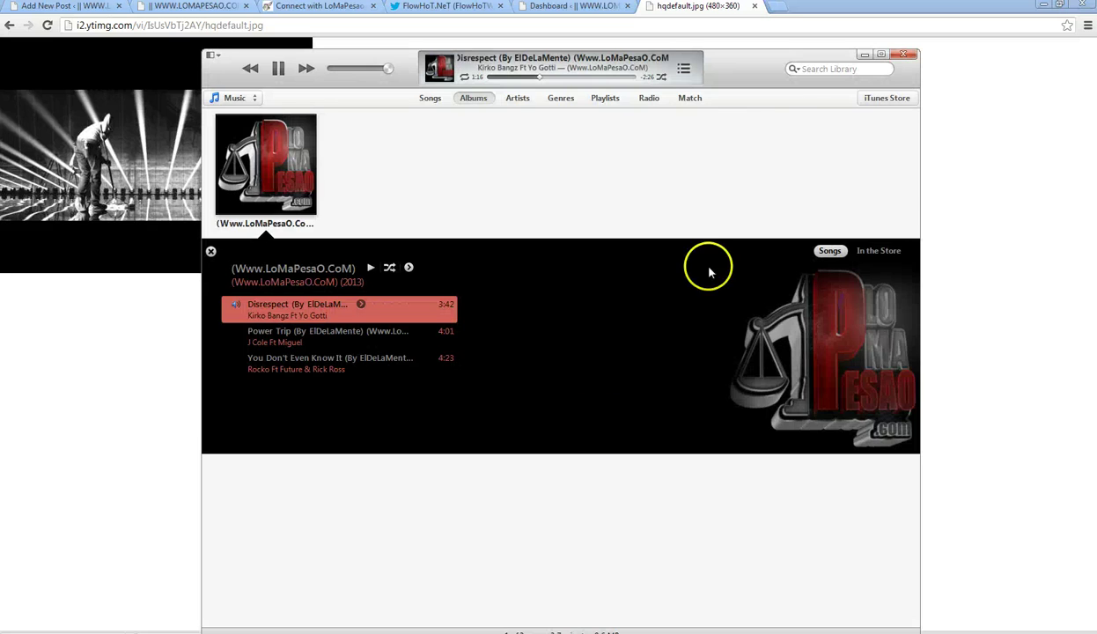
- Search the iTunes Store for justin timberlake and browse its Music Videos results
left_click(876, 102)
left_click(825, 69)
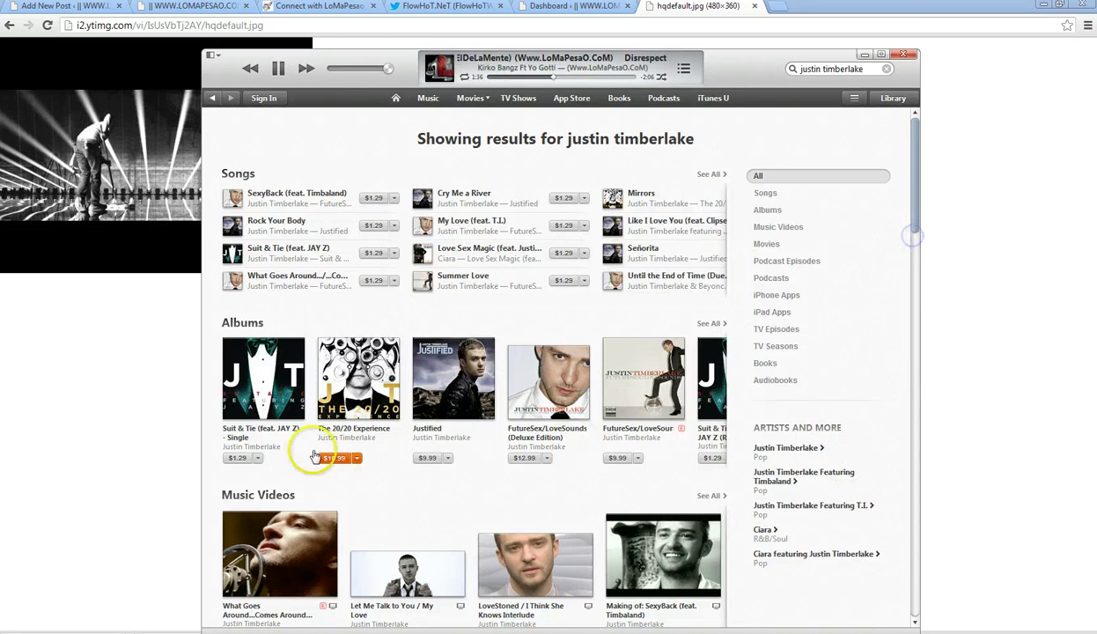
scroll(261, 385, "down", 3)
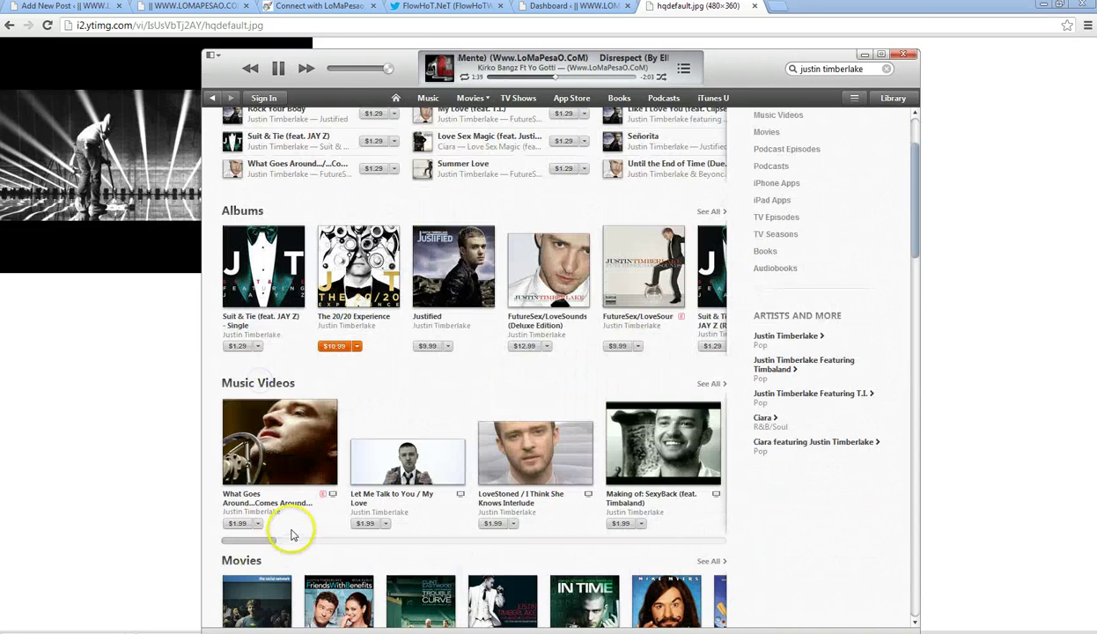
left_click_drag(260, 534, 161, 535)
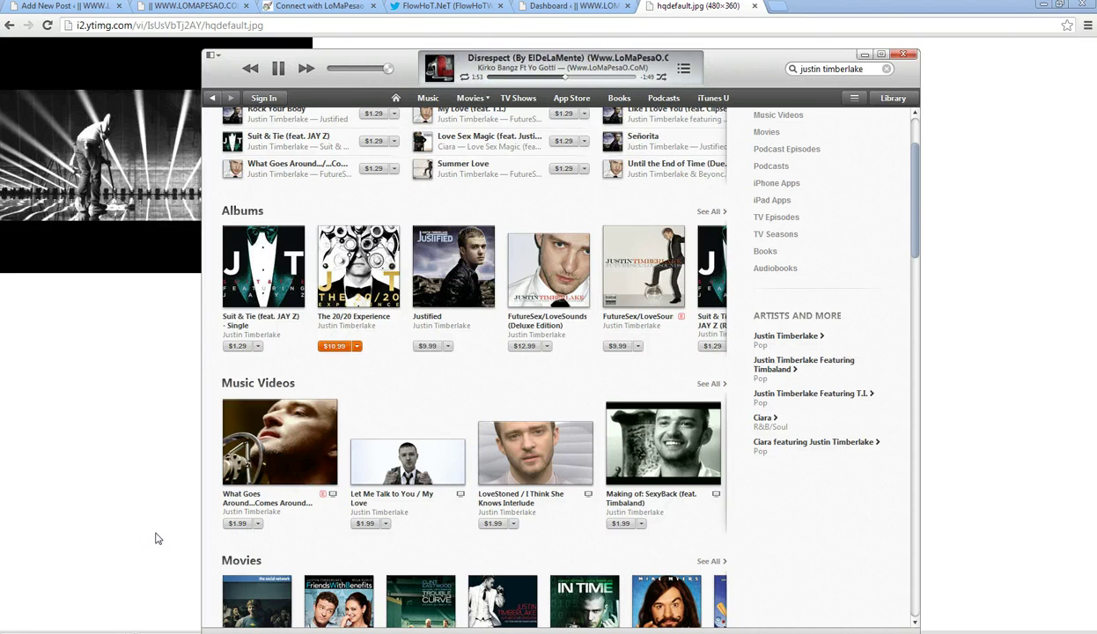
left_click(157, 538)
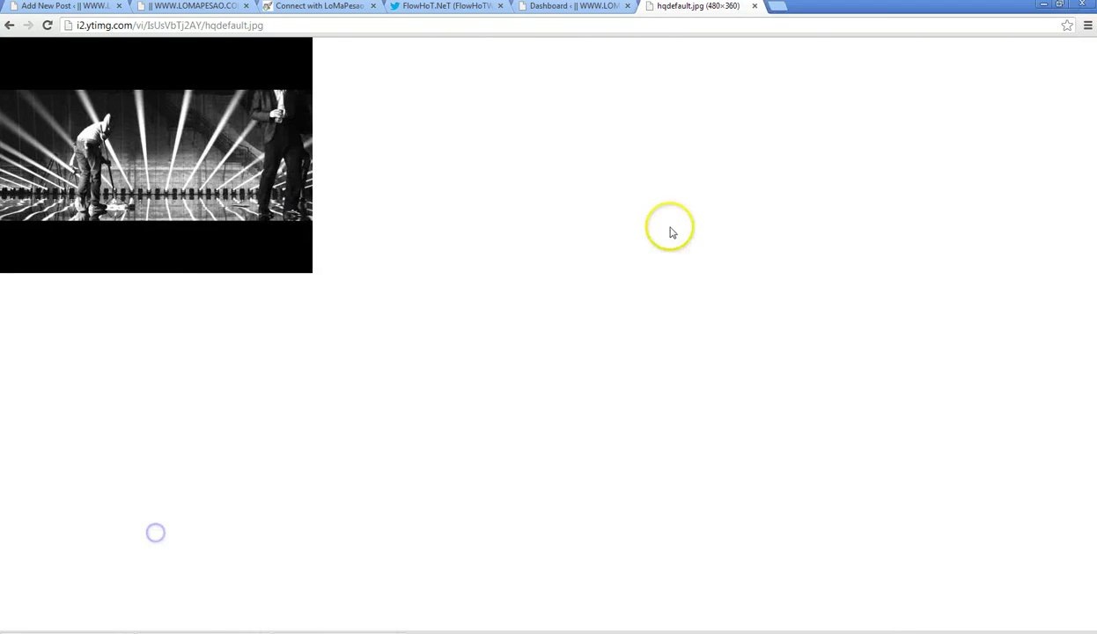
- Open the Suit & Tie (Official) video from the Justin Timberlake channel, then return to Add New Post
left_click(9, 26)
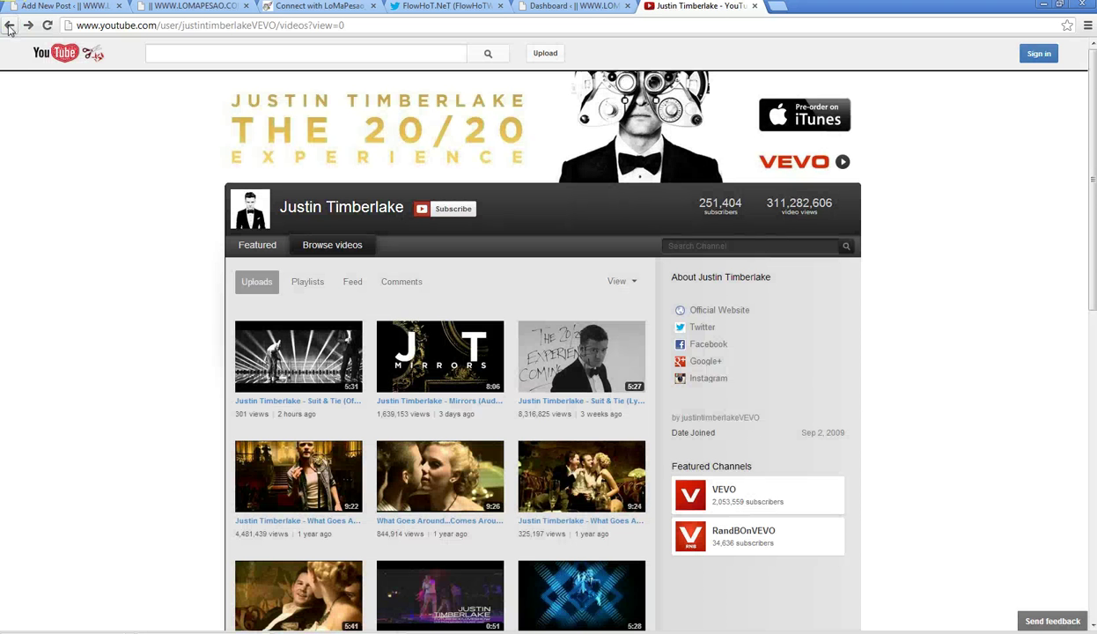
left_click(289, 352)
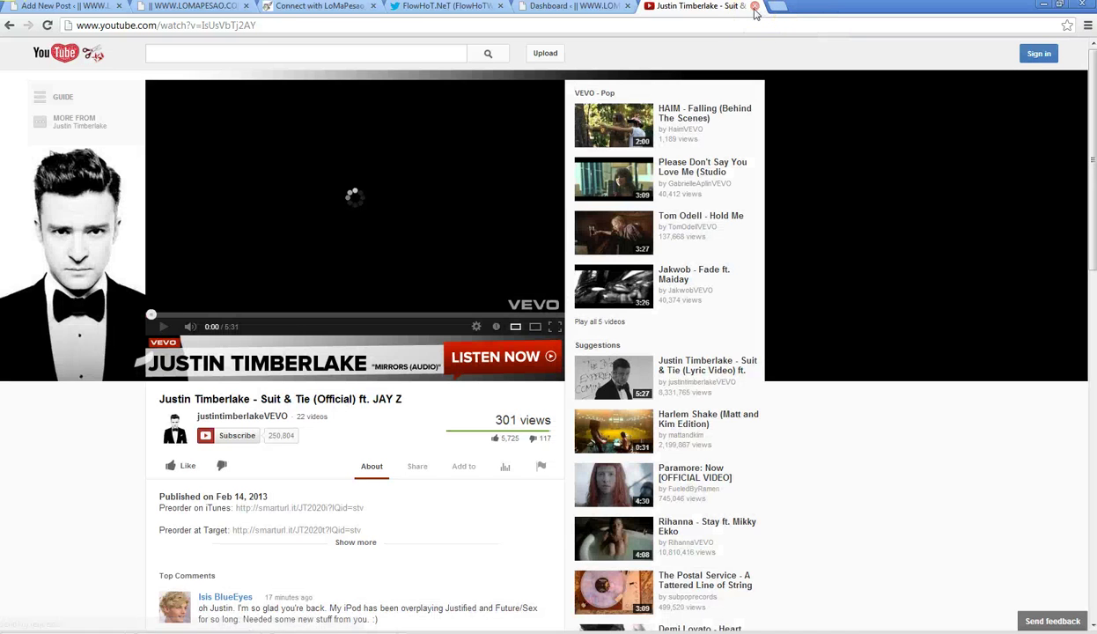
left_click(755, 6)
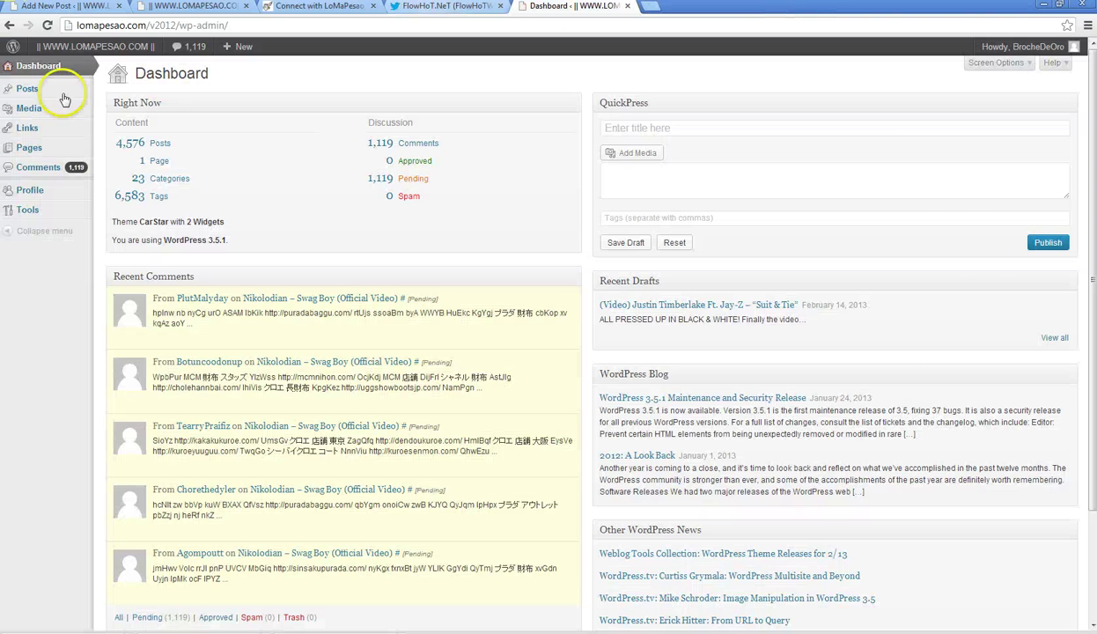
left_click(62, 6)
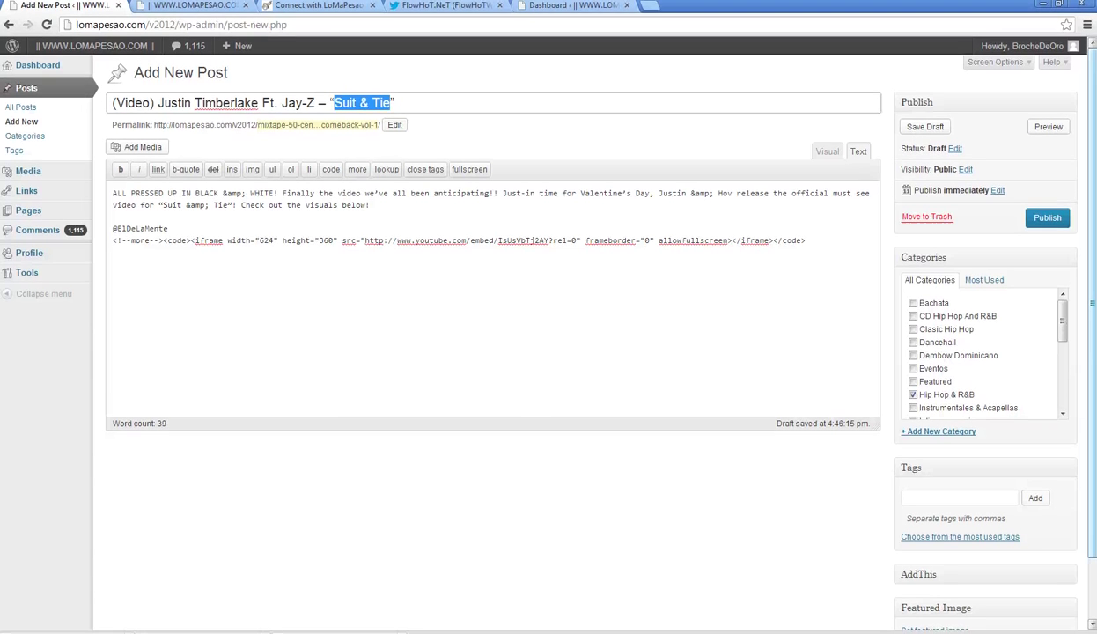
- Upload the hqdefault thumbnail, renamed 'Suit & Tie (Official Video)', for the post's featured image
scroll(932, 564, "down", 2)
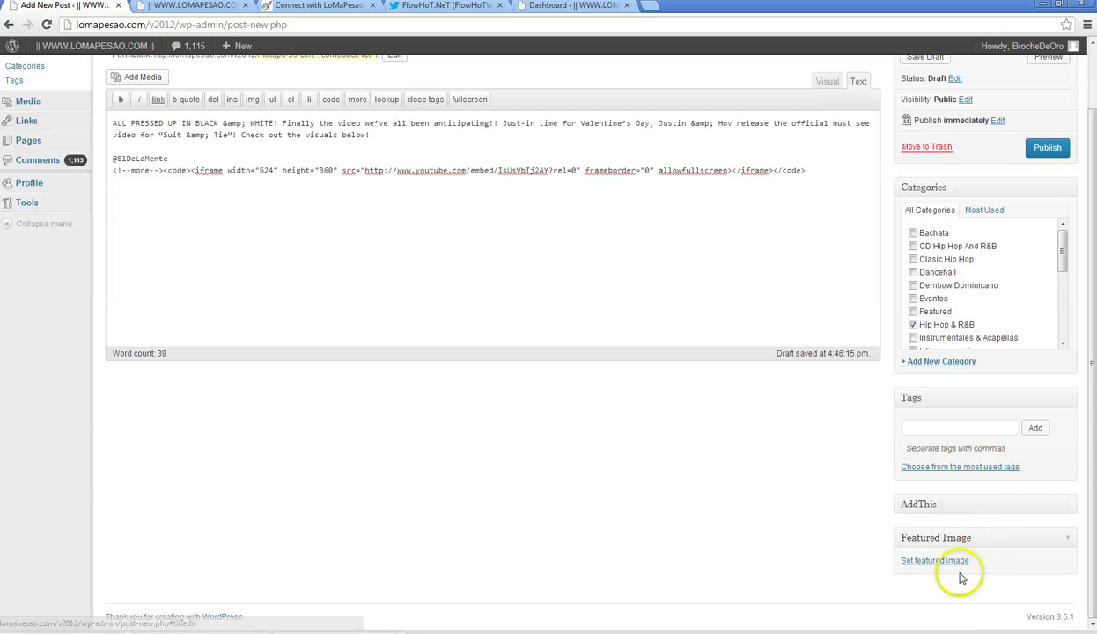
left_click(942, 561)
left_click(63, 93)
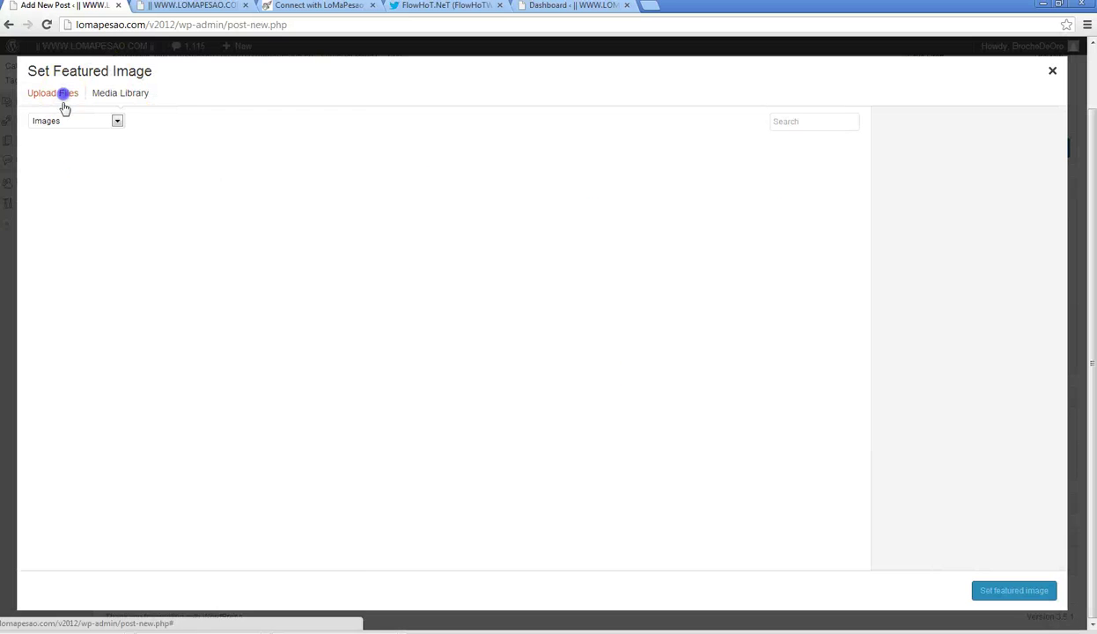
left_click(538, 324)
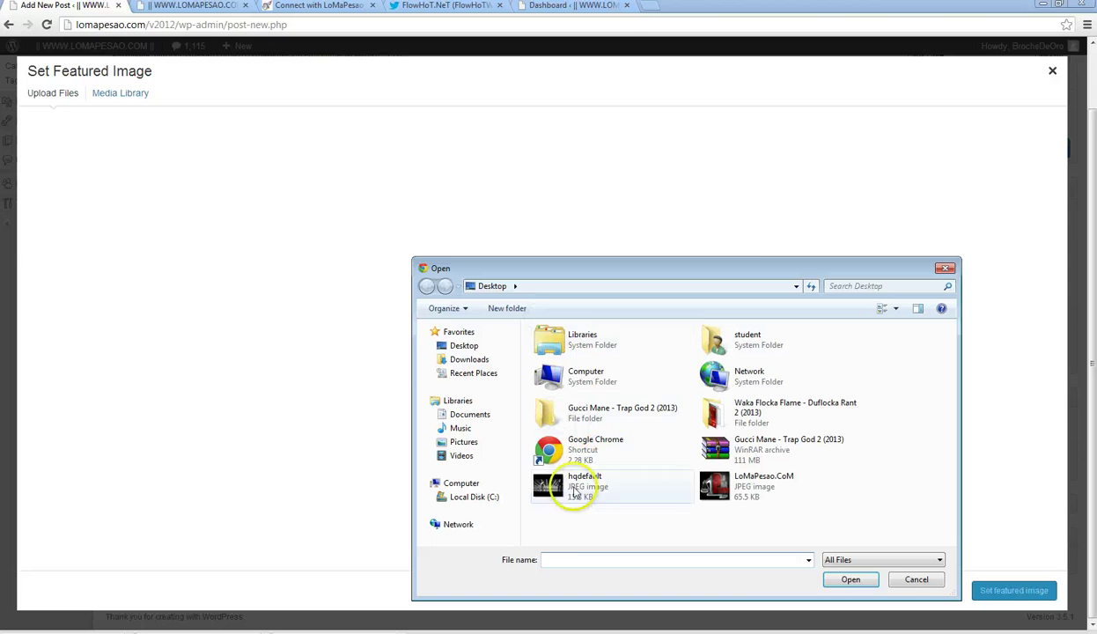
left_click(574, 496)
right_click(574, 496)
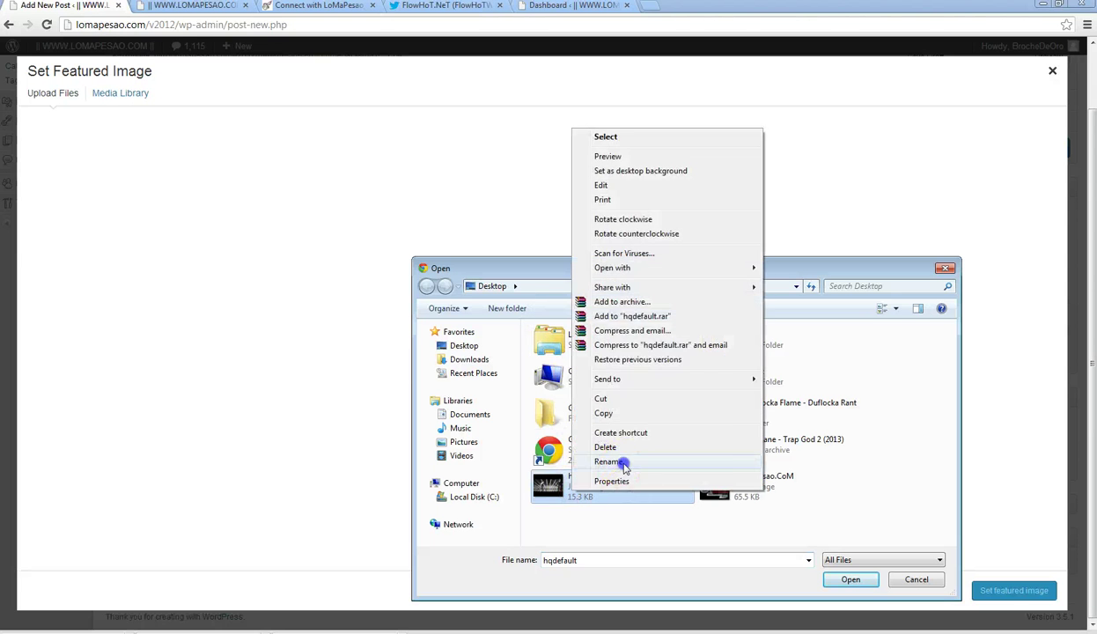
left_click(624, 461)
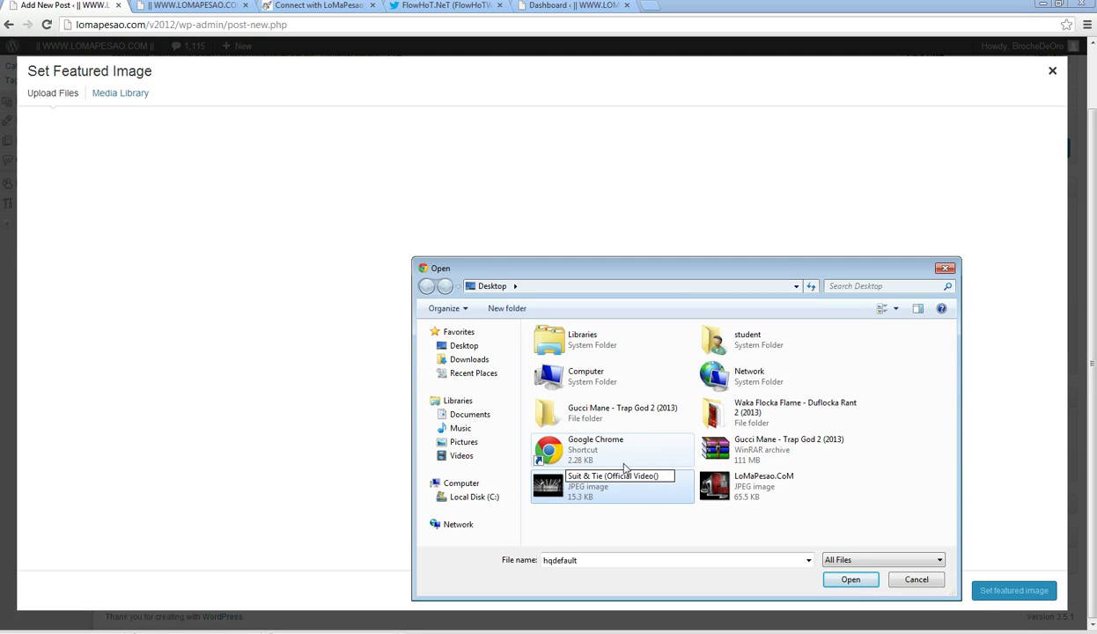
left_click(600, 521)
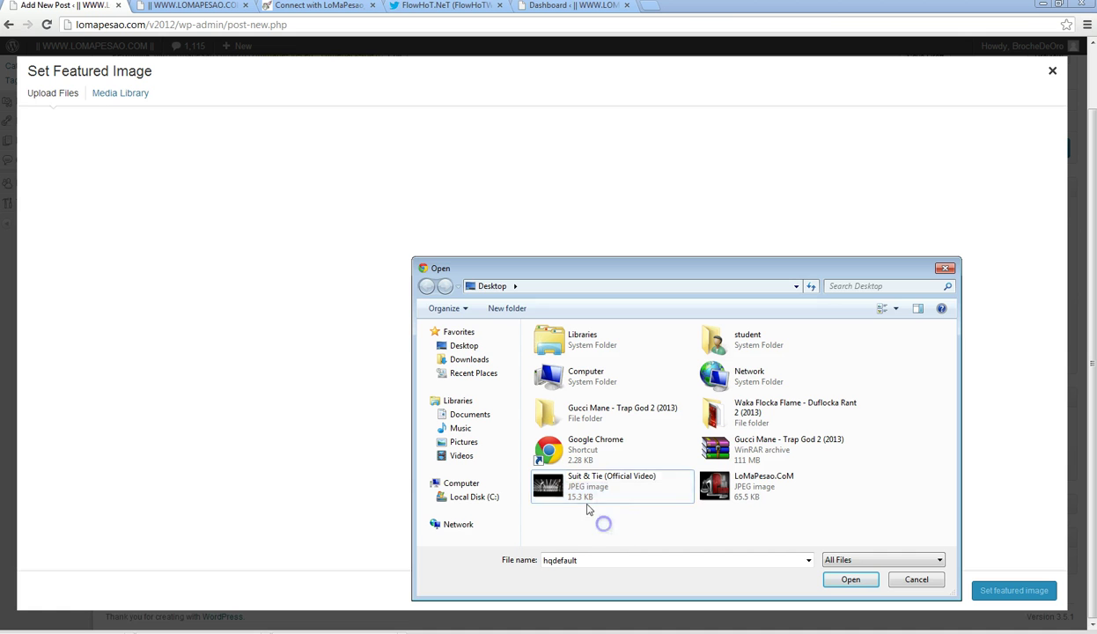
left_click(586, 497)
left_click(850, 579)
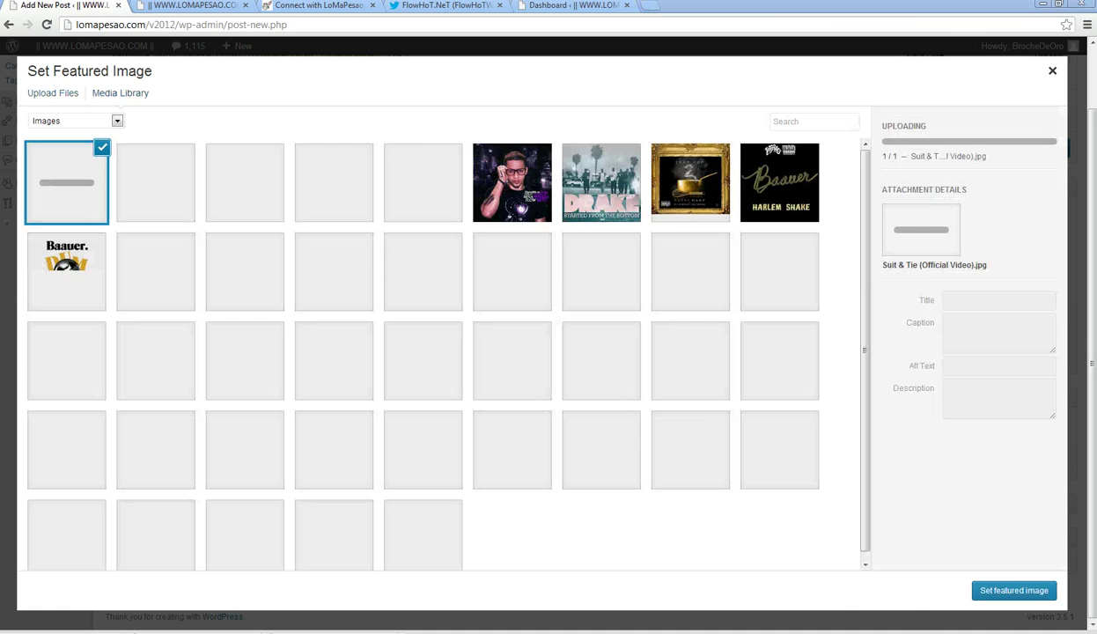
- Play 'You Don't Even Know It' from the iTunes music library
key("alt+Tab")
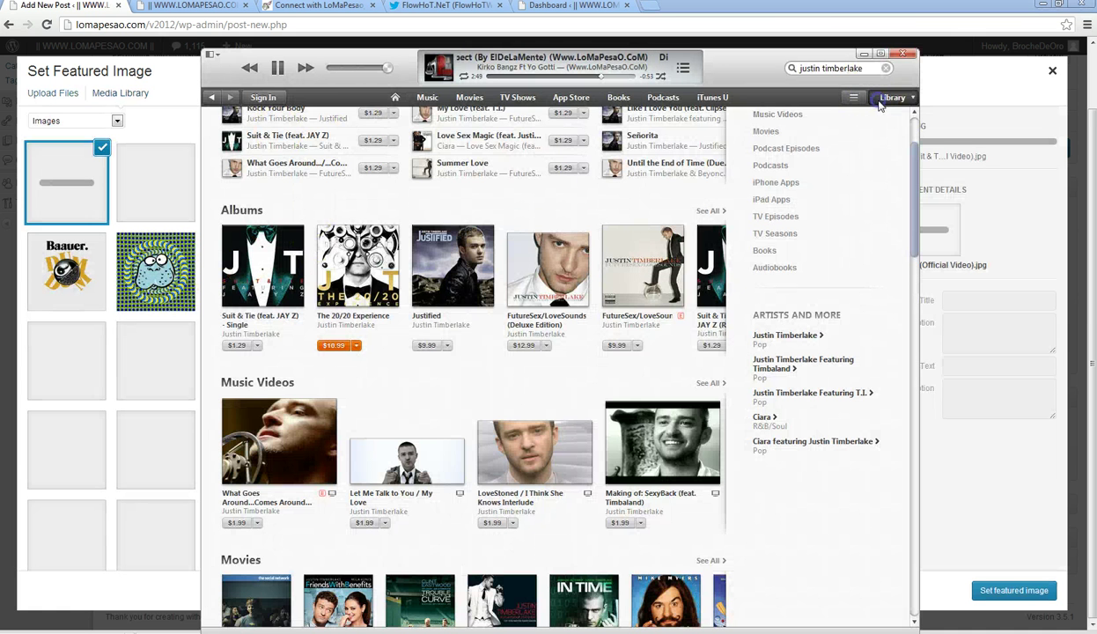
left_click(880, 101)
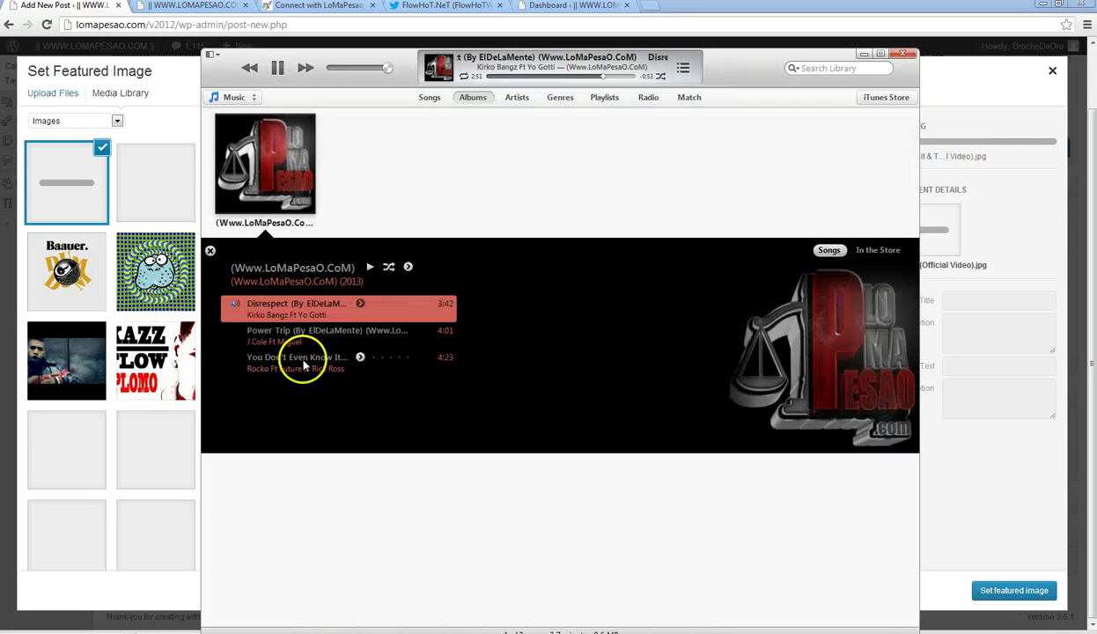
left_click(299, 361)
double_click(304, 364)
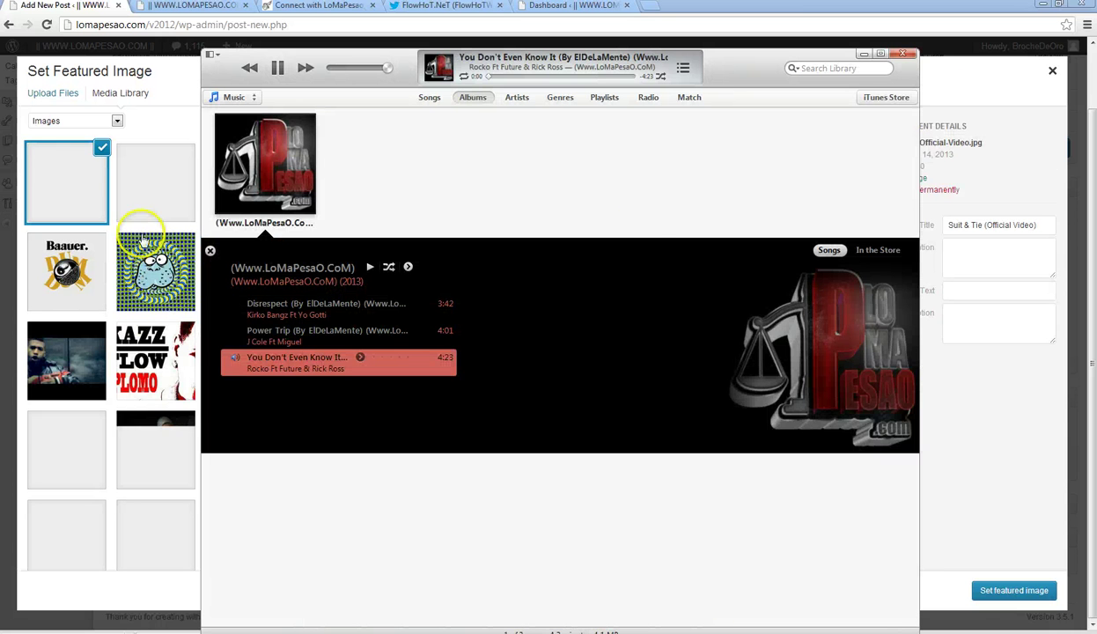
- Set the uploaded thumbnail as the featured image and go to the All Posts list
left_click(1013, 591)
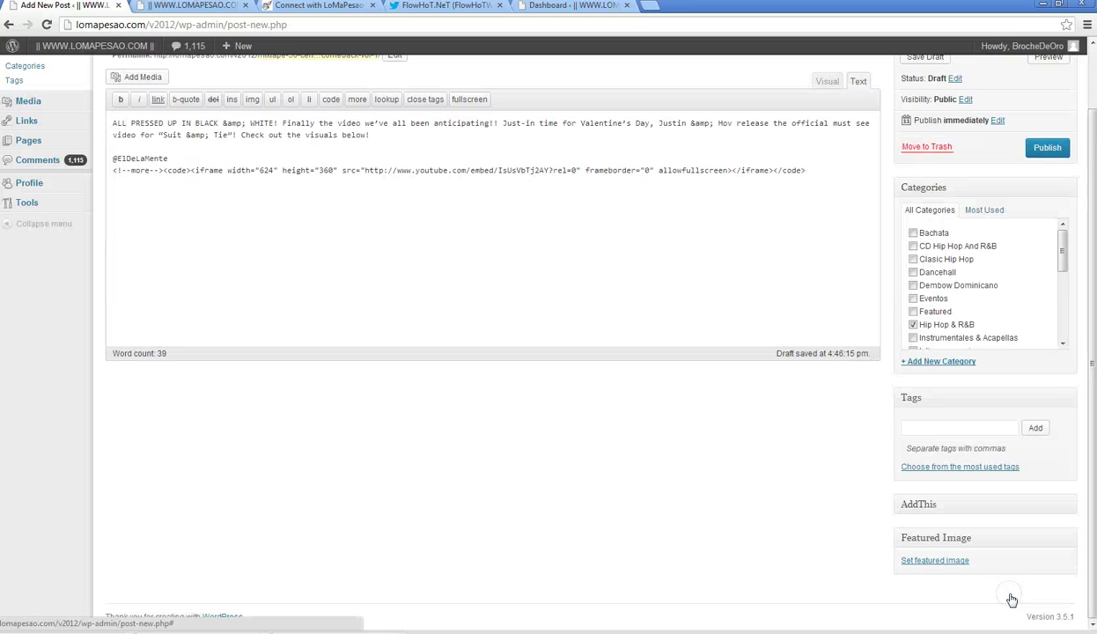
scroll(1092, 502, "up", 1)
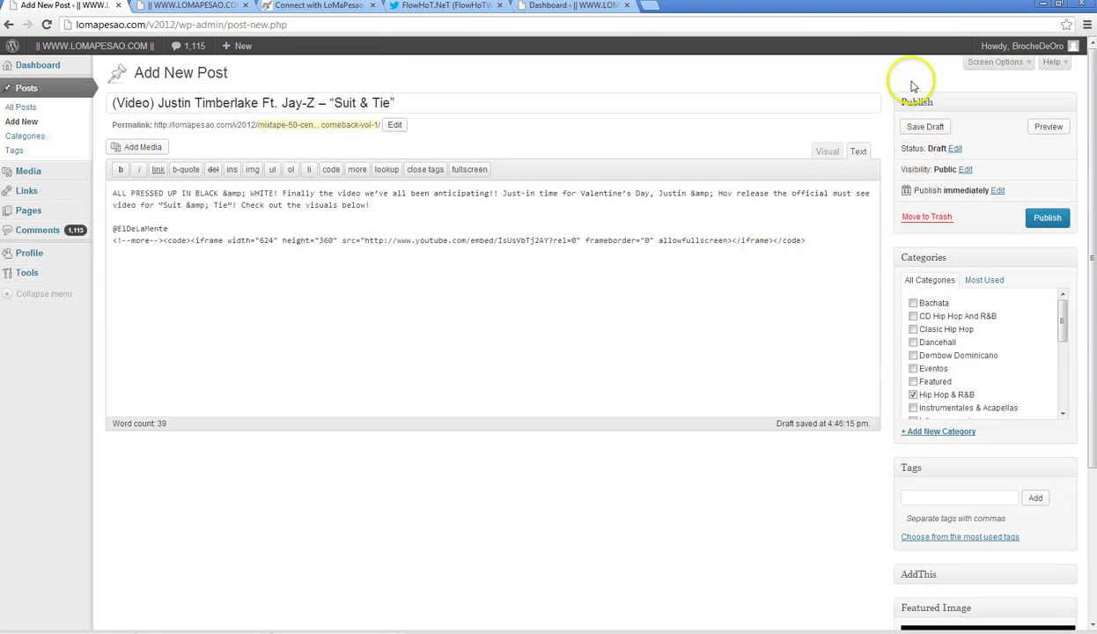
left_click(572, 5)
mouse_move(24, 88)
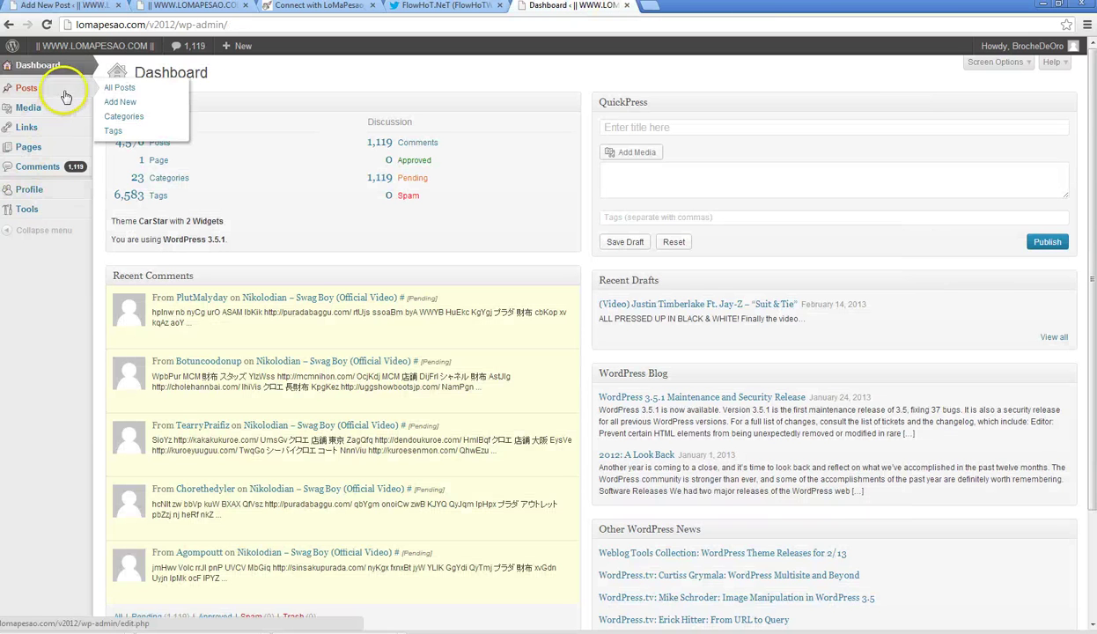
left_click(78, 82)
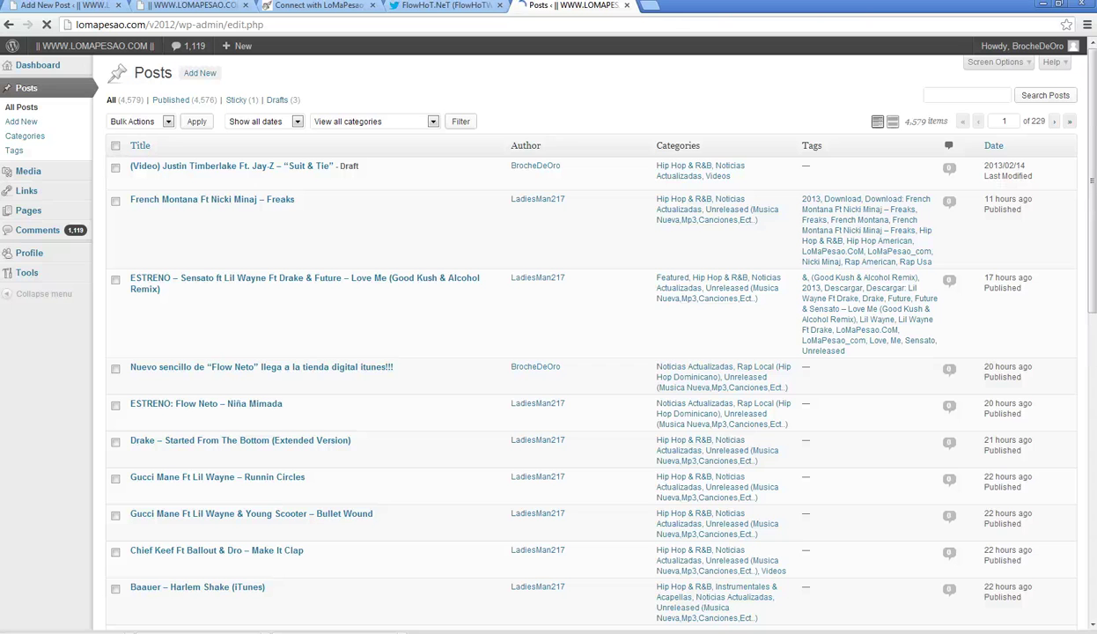
- Open the earlier Suit & Tie draft and select the credit handle in its text
mouse_move(195, 190)
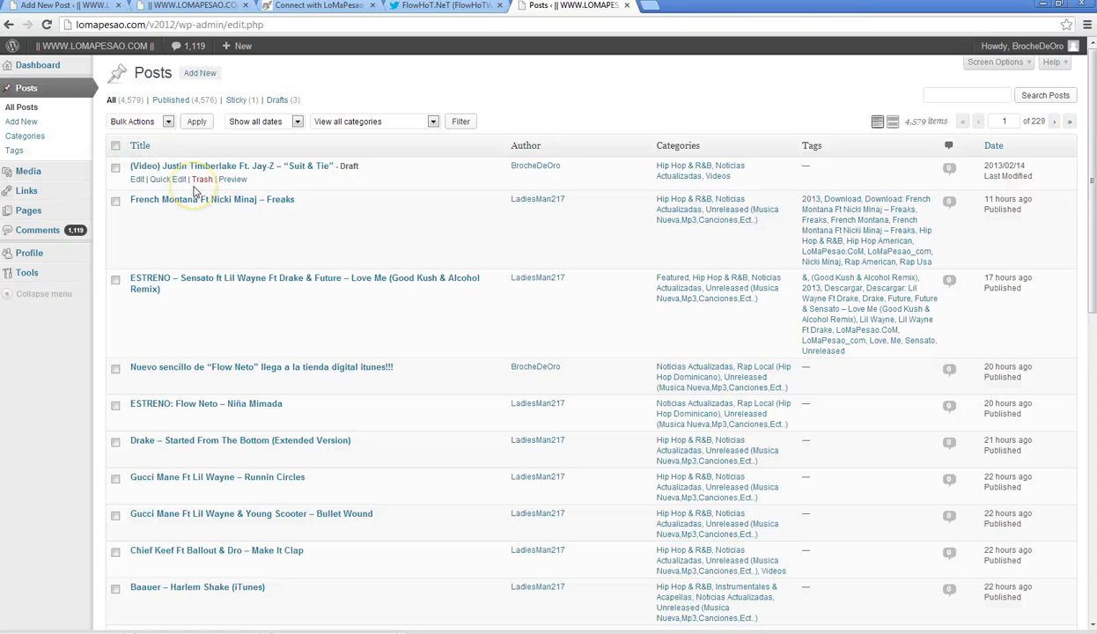
left_click(273, 171)
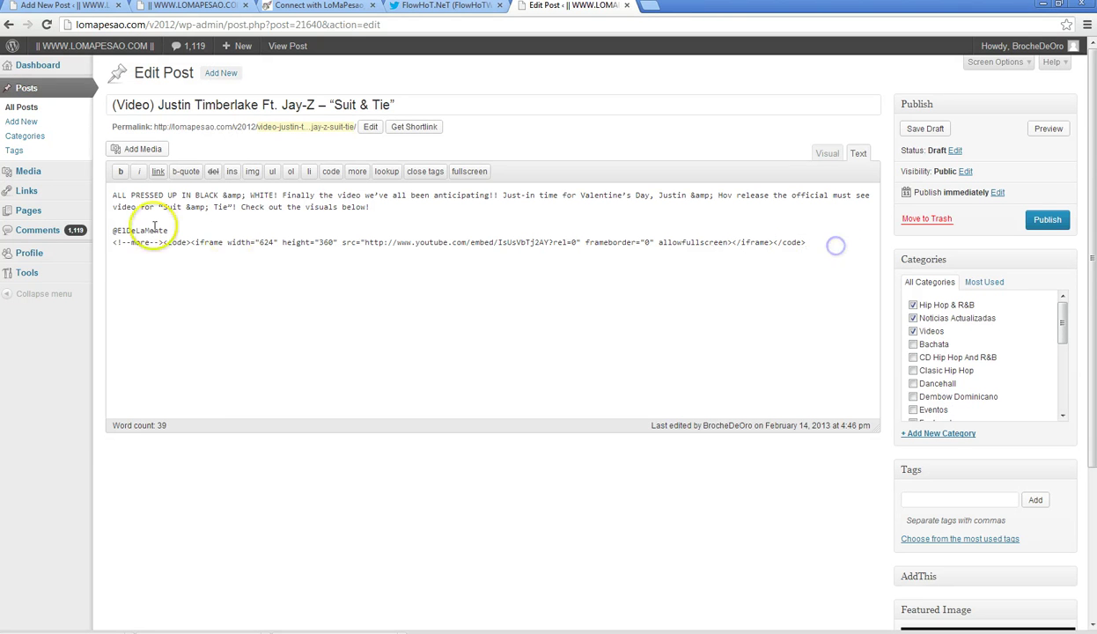
double_click(155, 226)
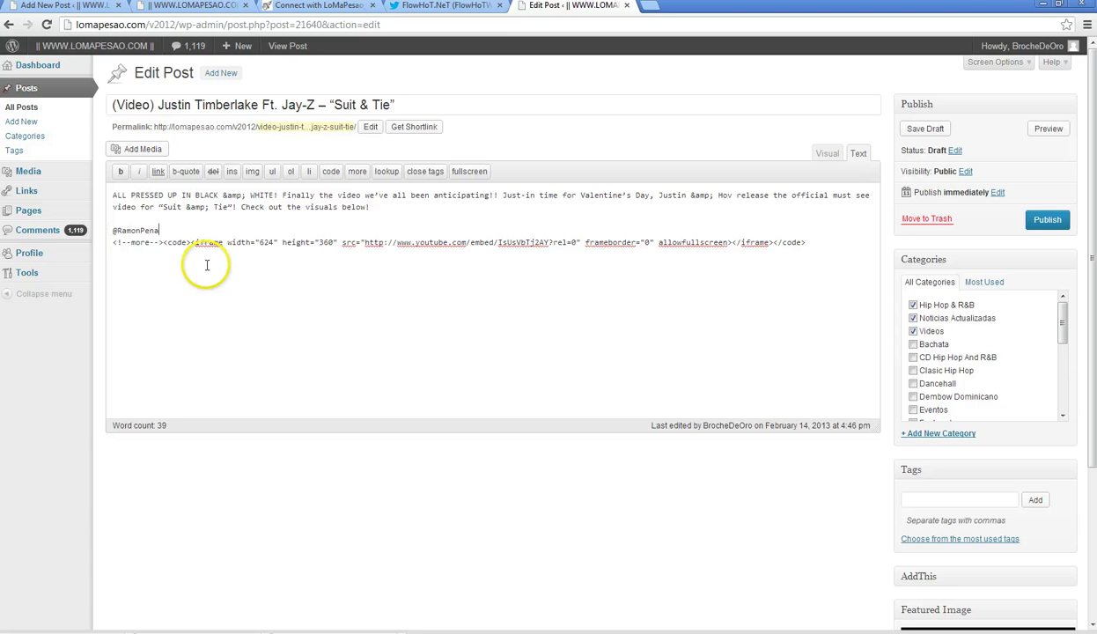
left_click(444, 7)
- Search Twitter for the credited user and copy their profile link address
left_click(684, 49)
type("E")
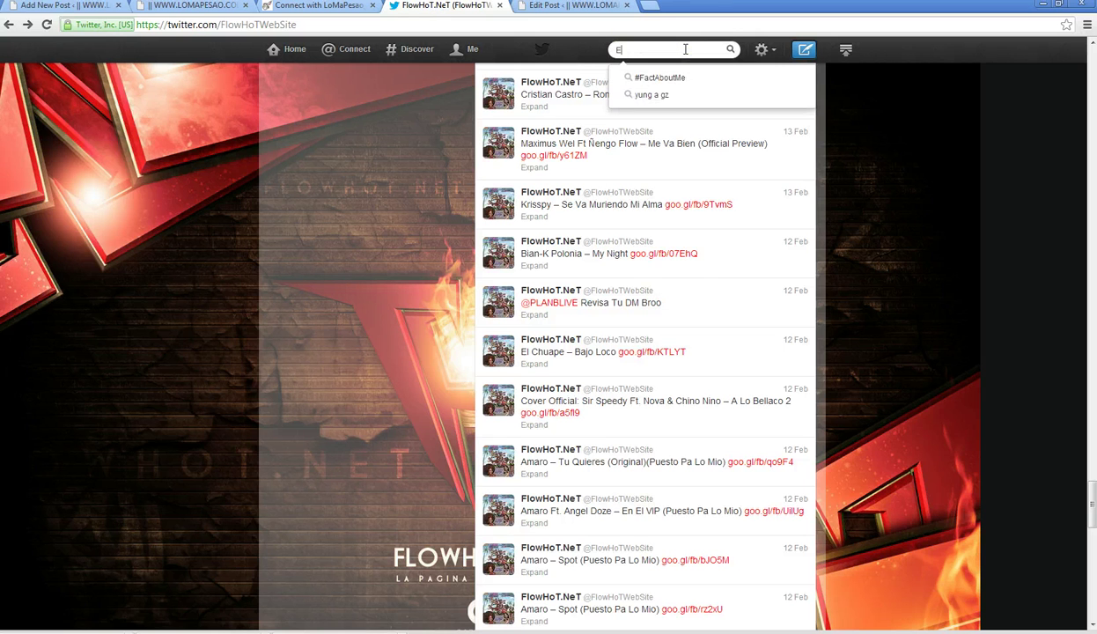
type("l")
key("BackSpace")
key("BackSpace")
type("ram")
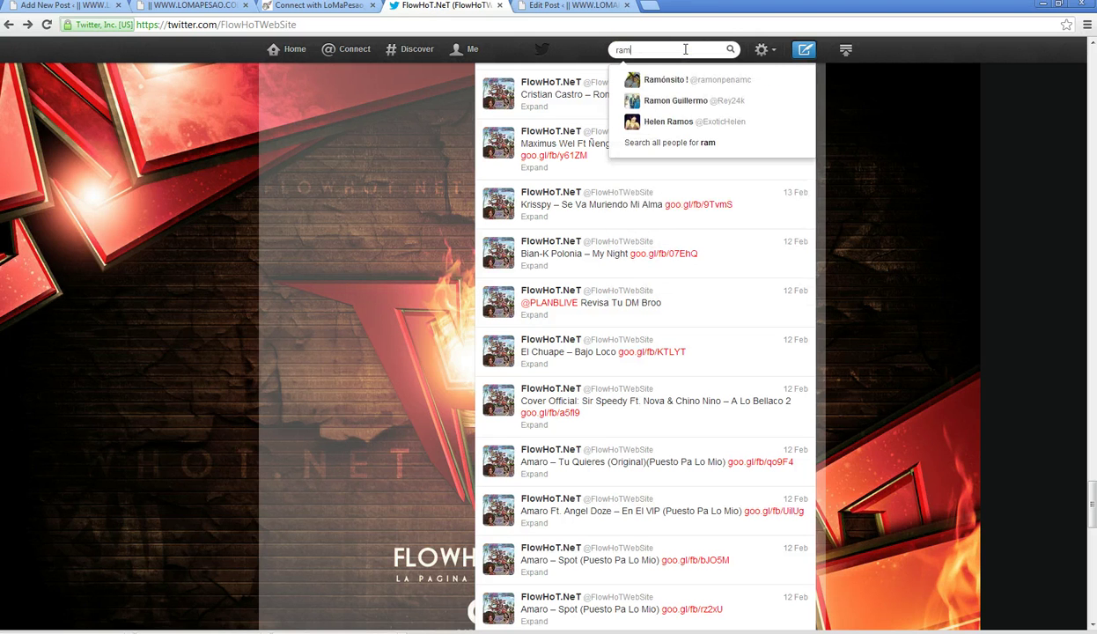
type("o")
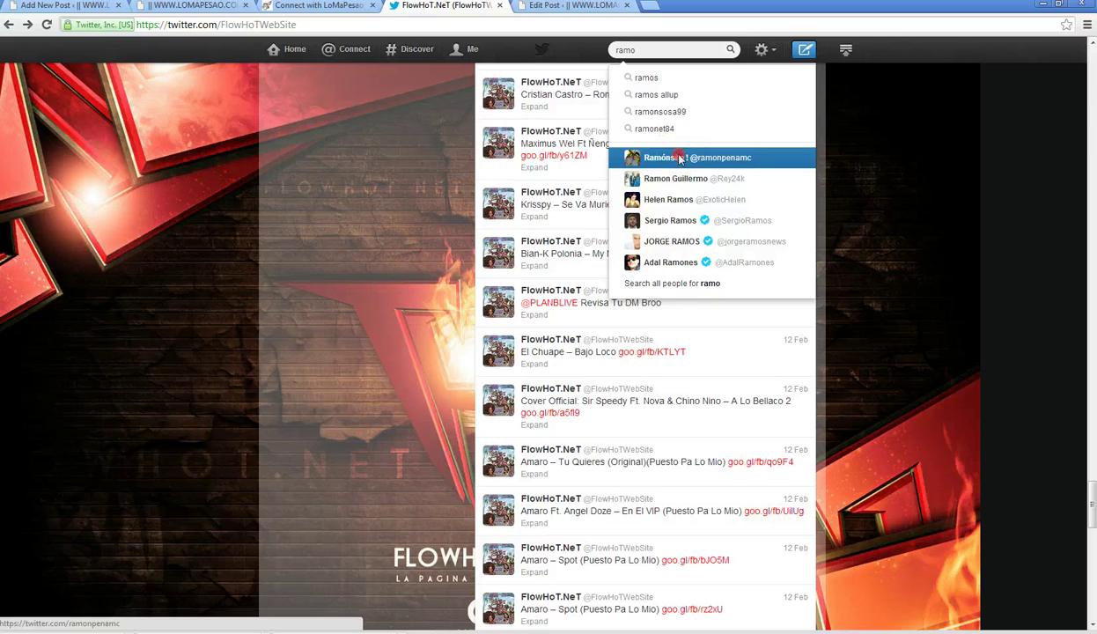
right_click(693, 156)
left_click(732, 218)
left_click(573, 5)
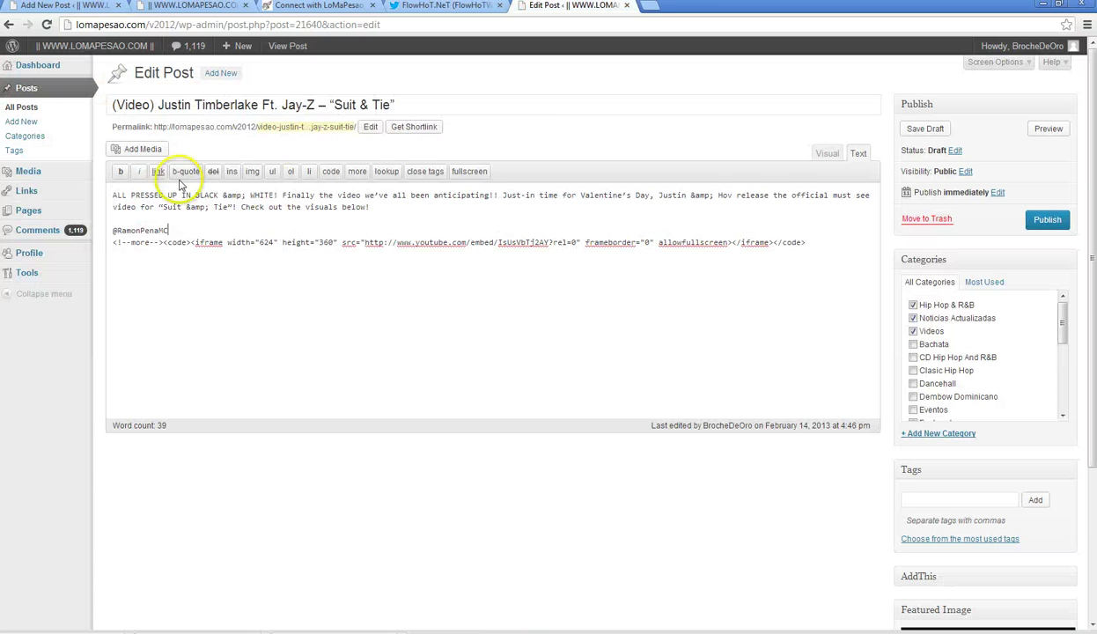
- Link the Twitter handle to the pasted profile URL, opening in a new tab, and check the HTML
left_click(823, 154)
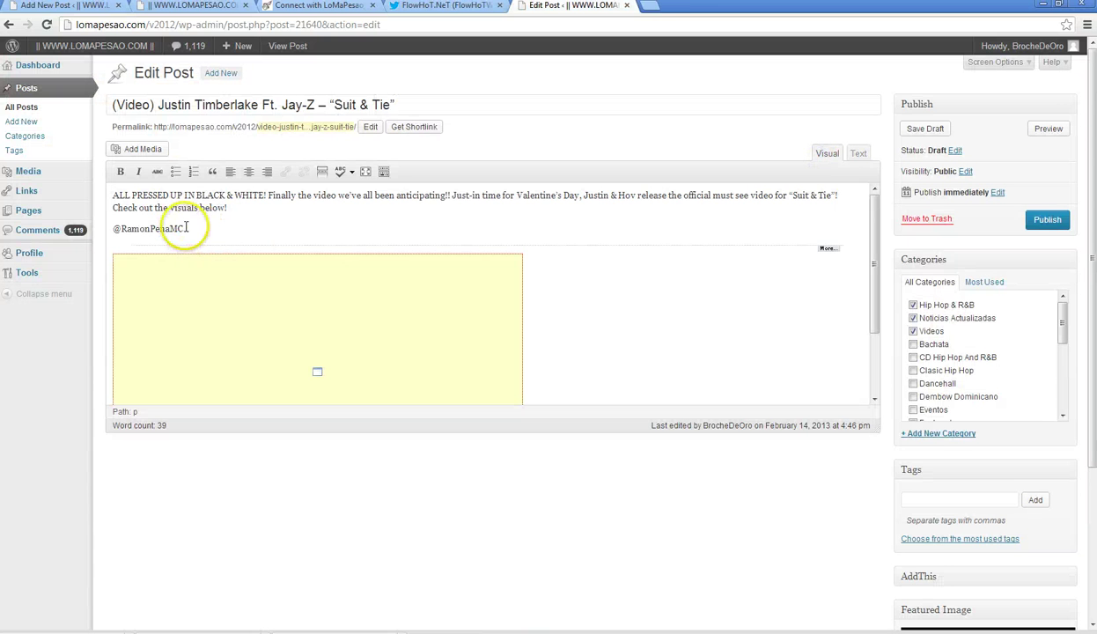
left_click_drag(183, 229, 130, 228)
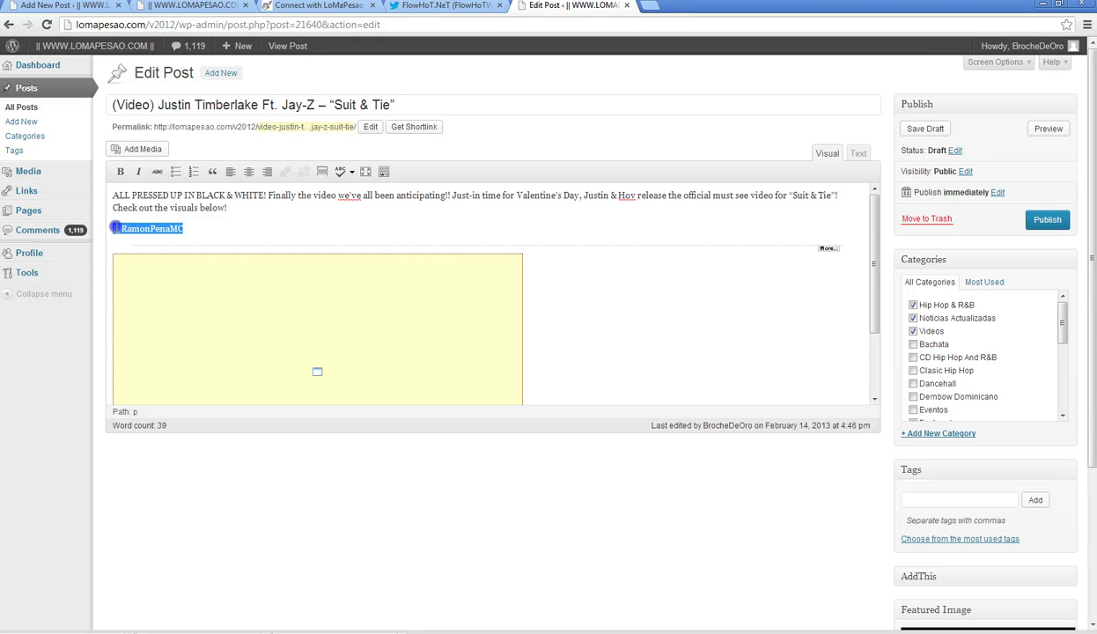
left_click_drag(115, 228, 112, 228)
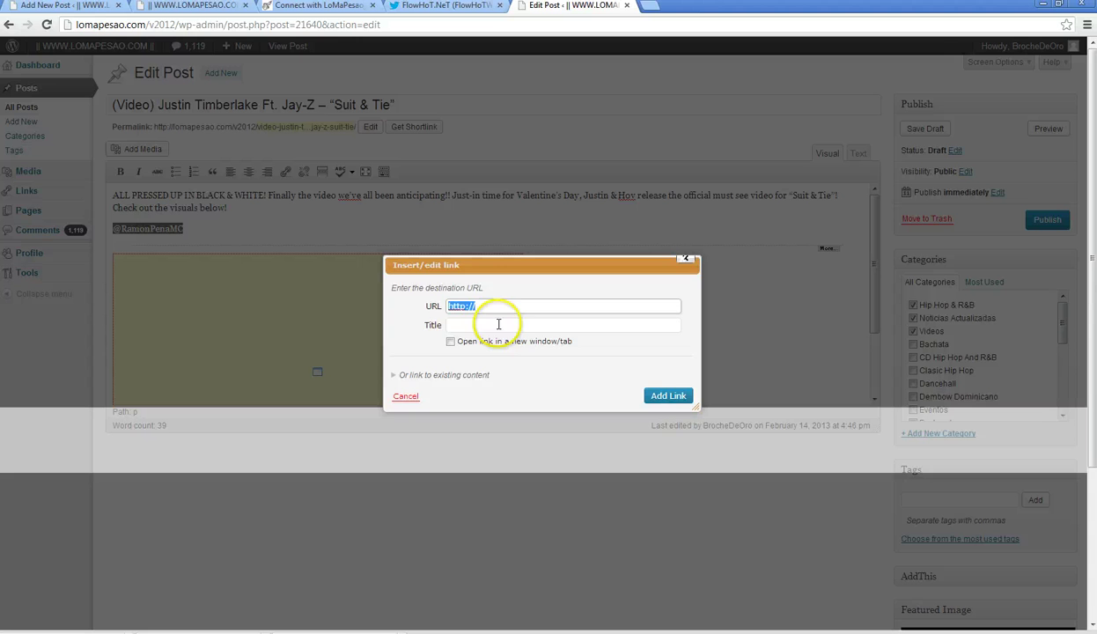
right_click(507, 306)
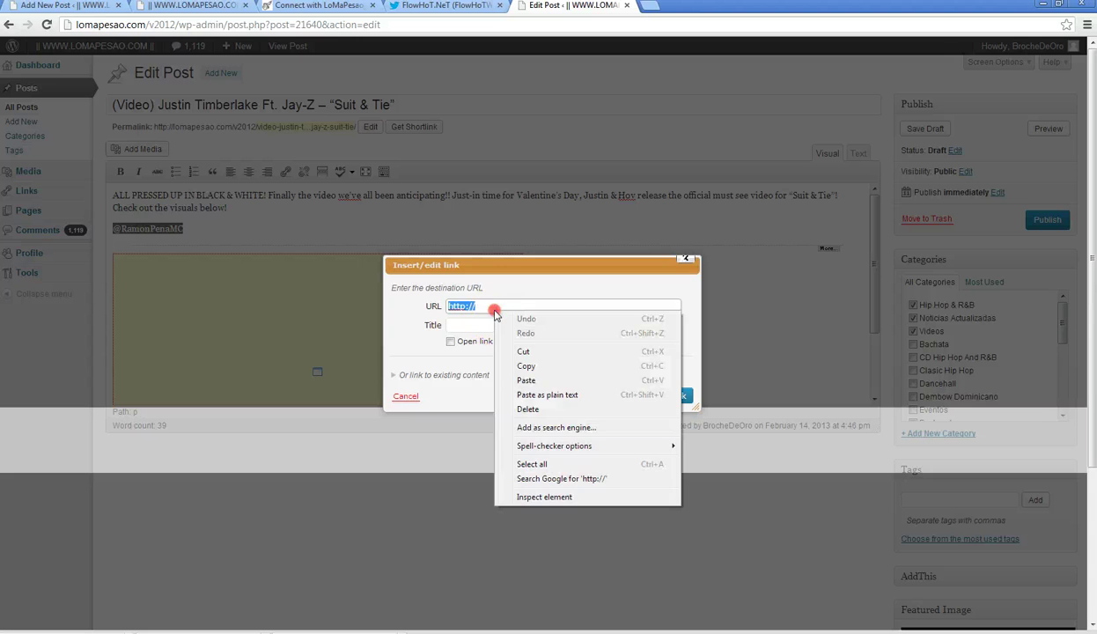
left_click(462, 379)
left_click(452, 341)
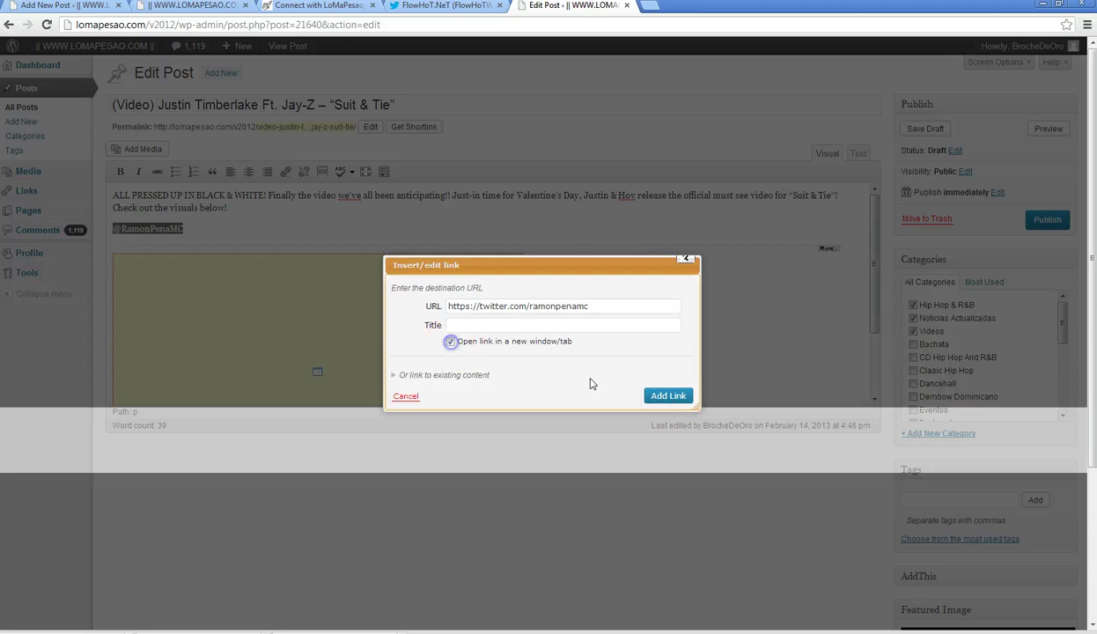
left_click(670, 397)
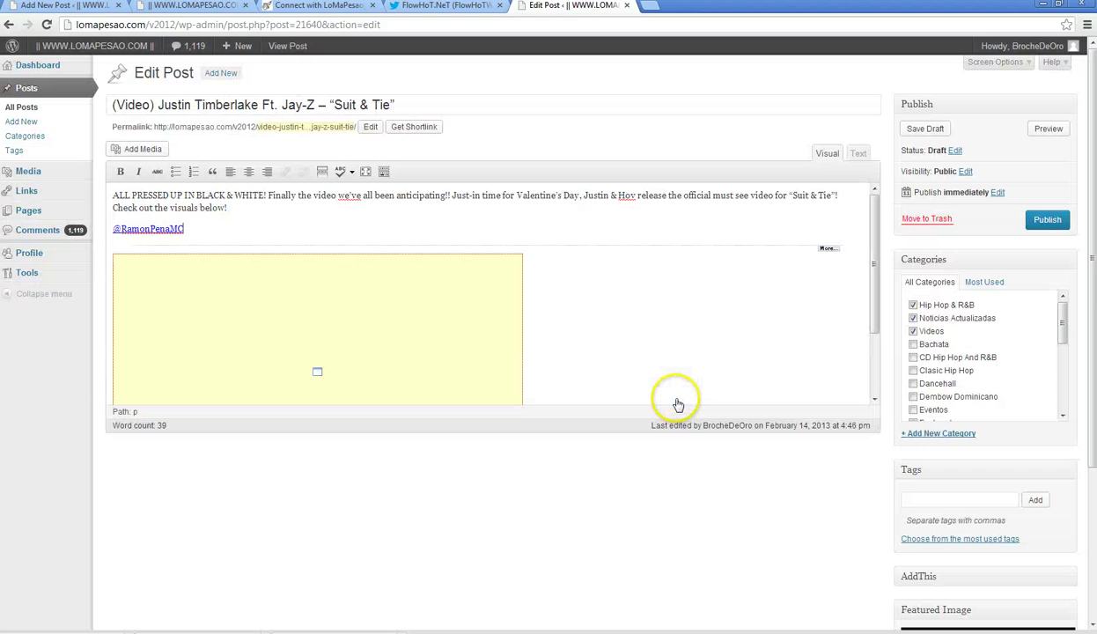
left_click(859, 154)
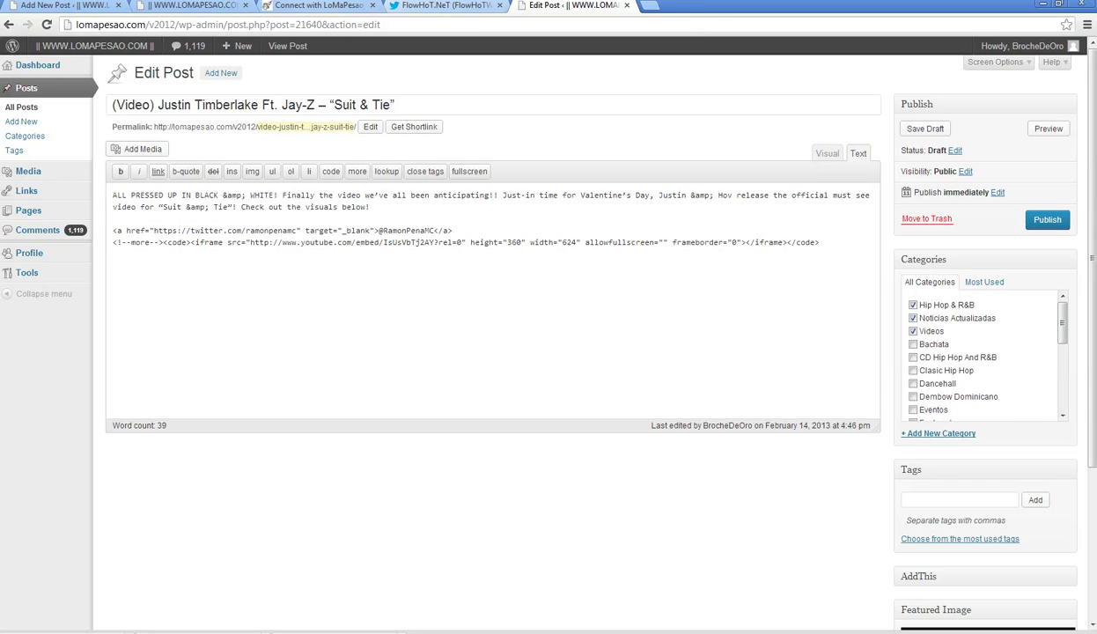
- Select and copy all of the Suit & Tie post's HTML in the Text editor
left_click(64, 7)
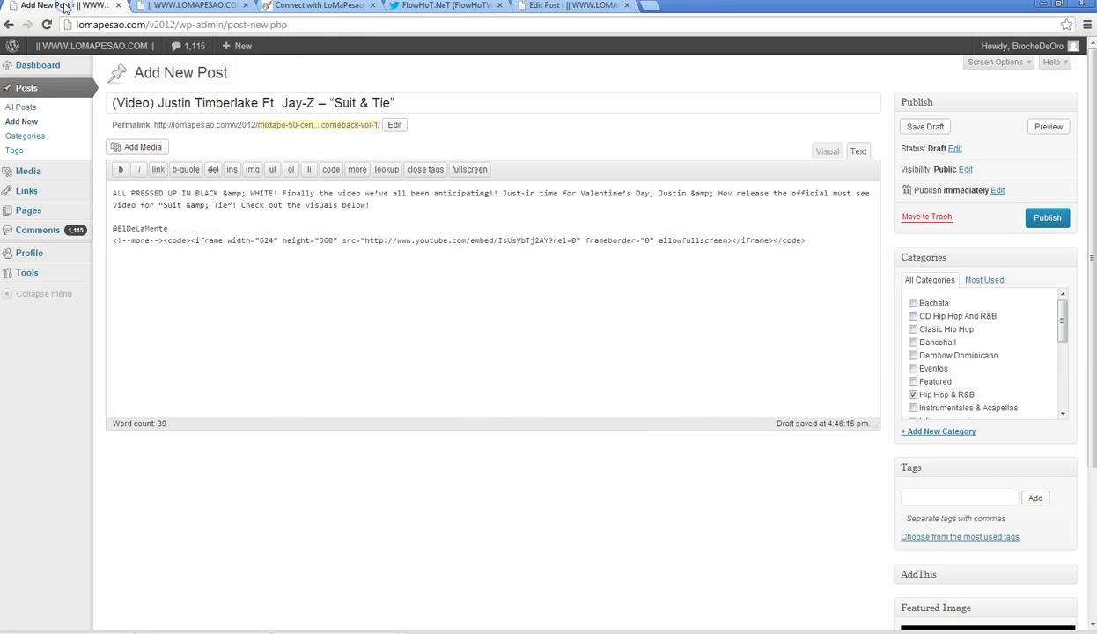
left_click(564, 6)
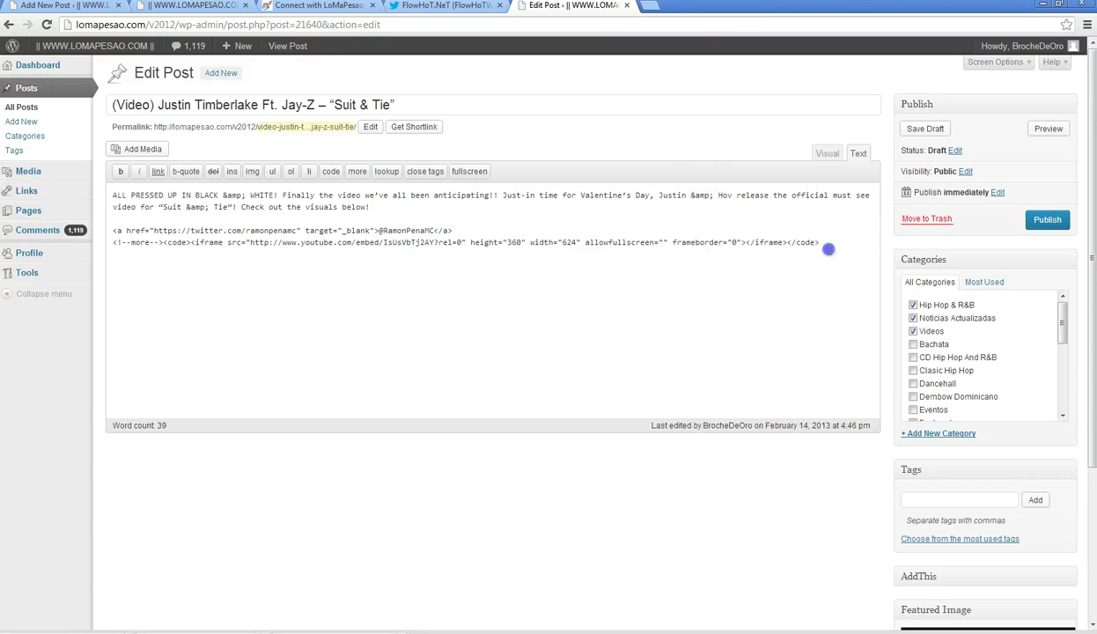
left_click_drag(828, 247, 220, 204)
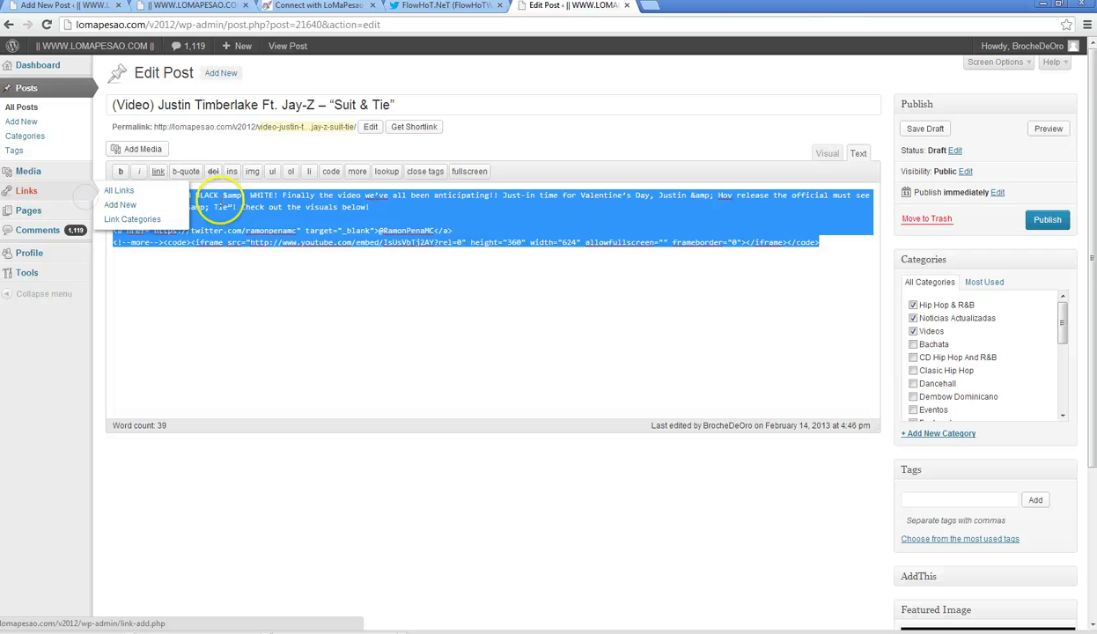
right_click(261, 251)
left_click(270, 249)
key("ctrl+Tab")
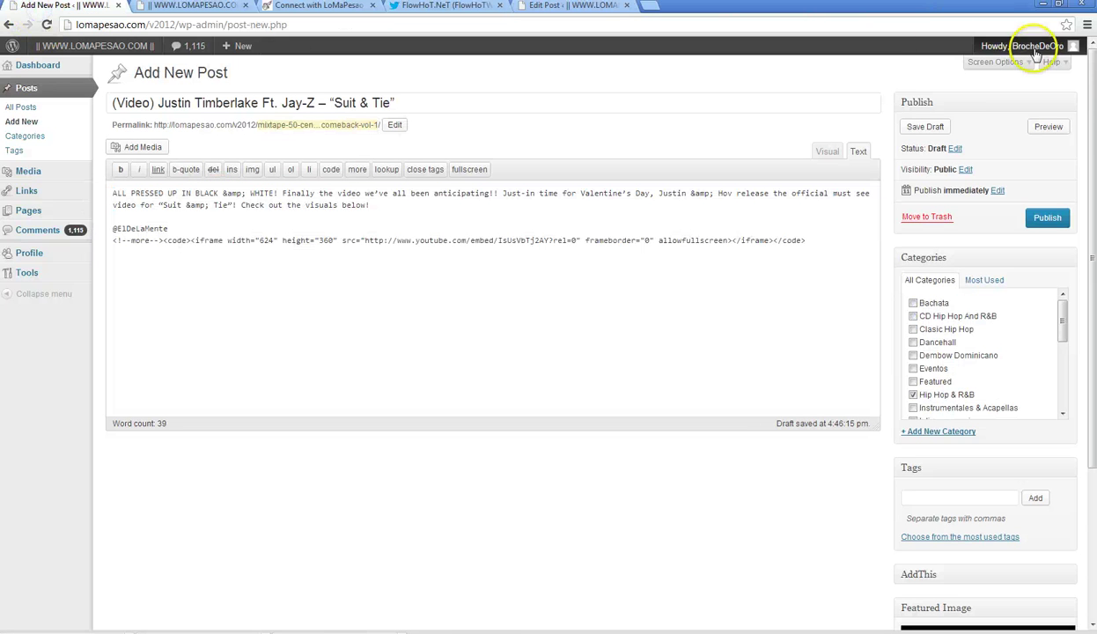
- Log out of WordPress and play the second track on the Hulkshare list
mouse_move(1037, 51)
left_click(1004, 126)
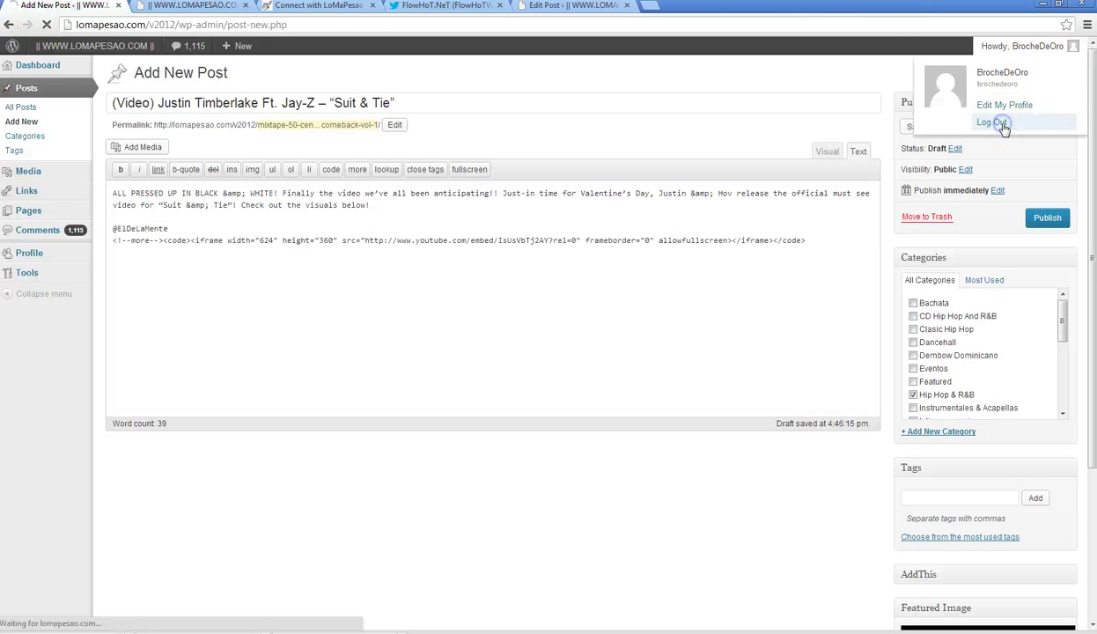
left_click(308, 7)
mouse_move(368, 104)
scroll(368, 104, "up", 4)
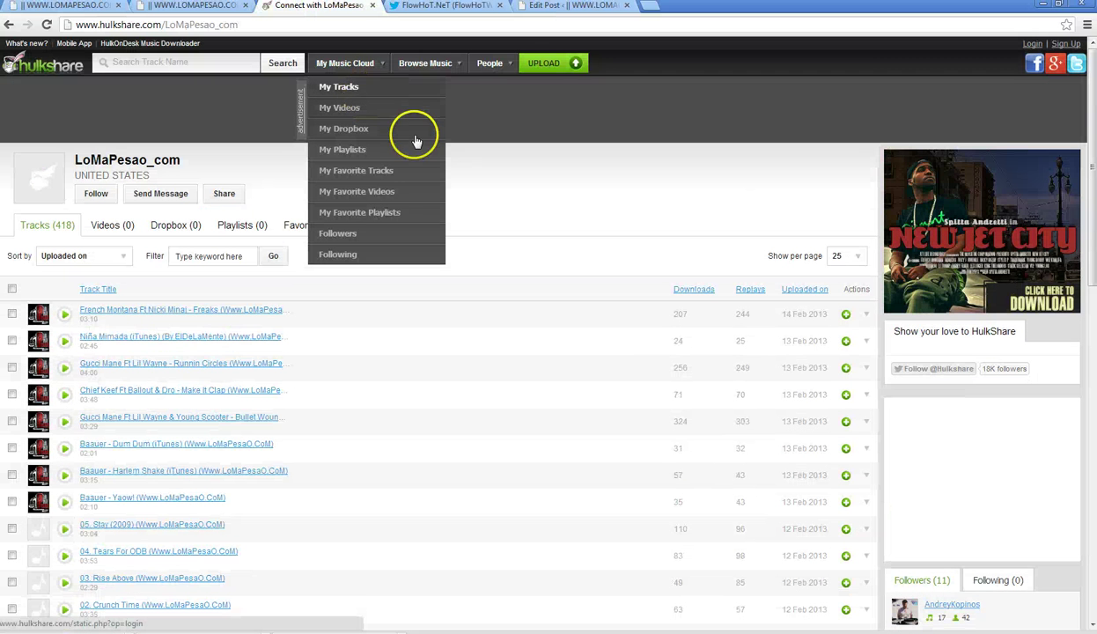
left_click(65, 342)
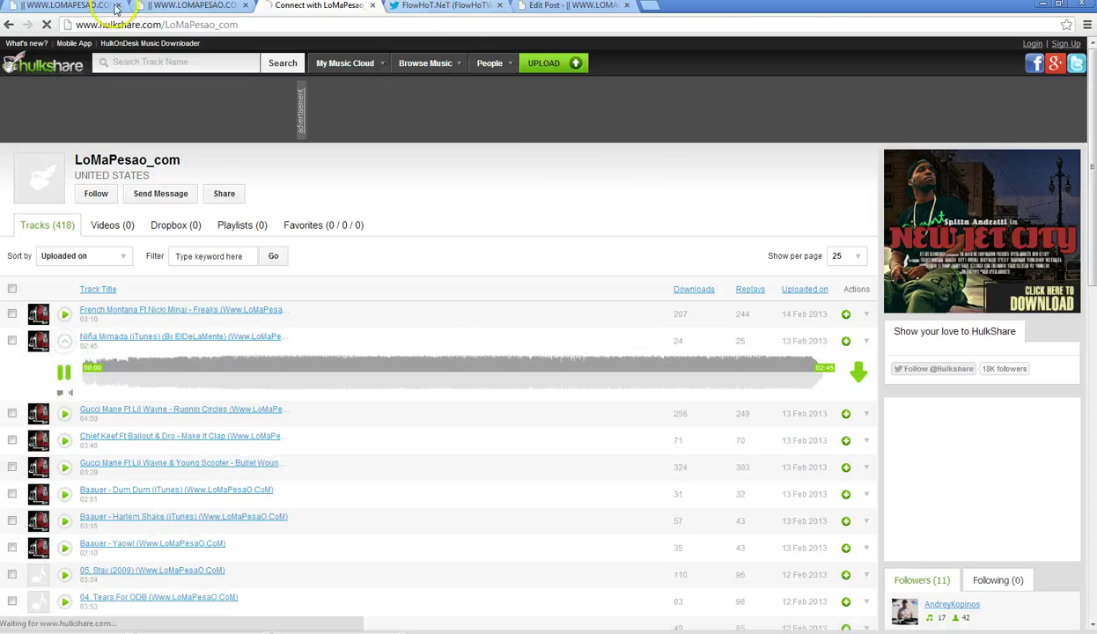
- Log back in with the other account's saved username and password
left_click(66, 6)
left_click(499, 248)
type("L")
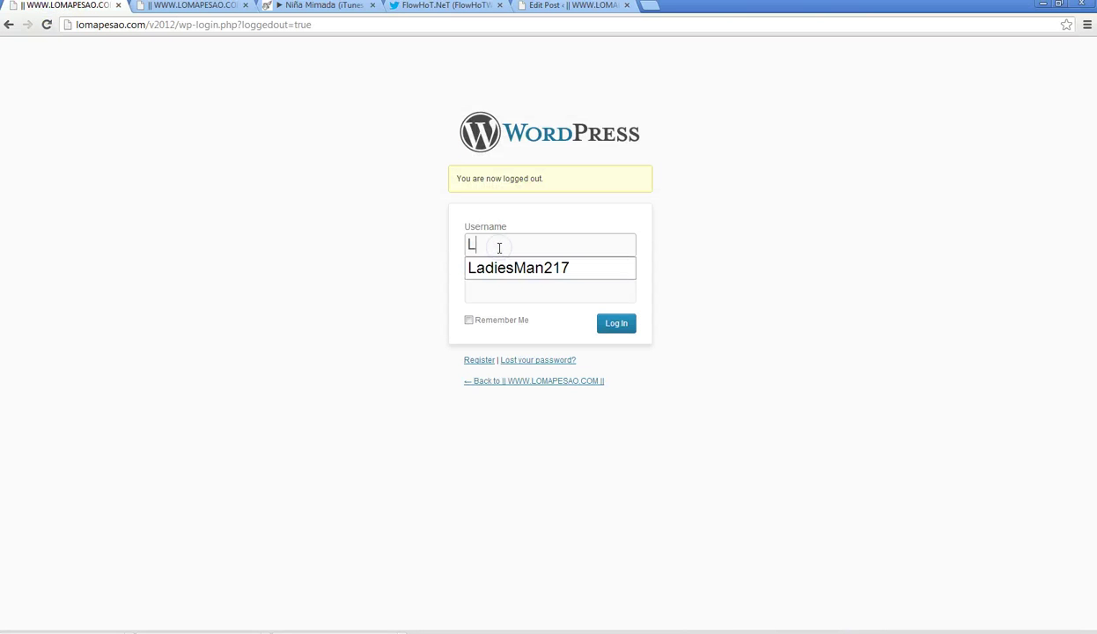
type("a")
left_click(509, 266)
left_click(491, 296)
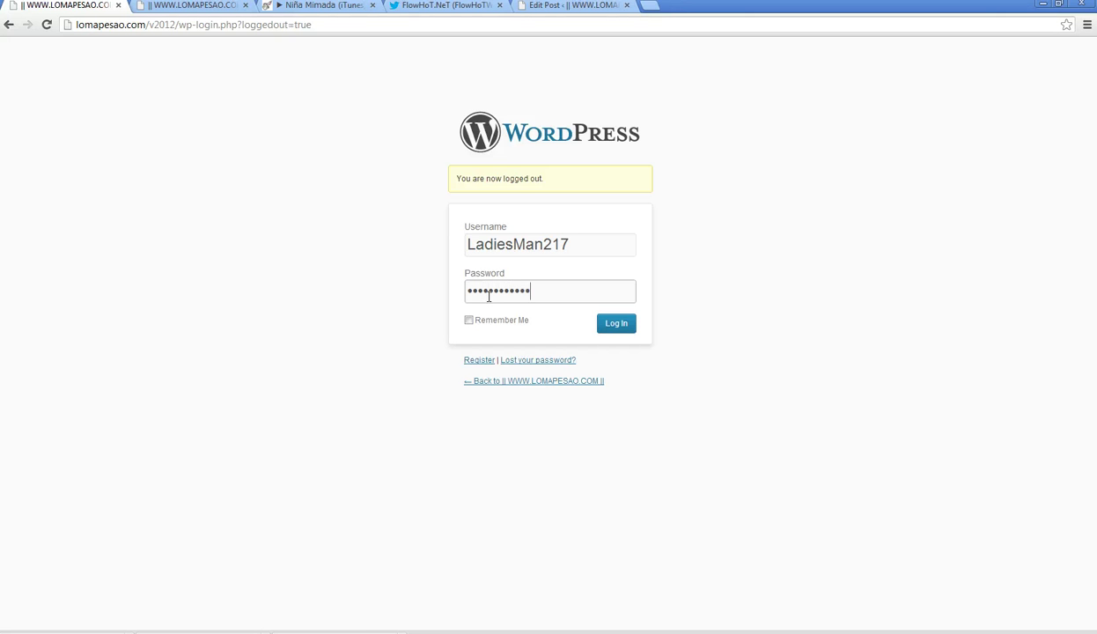
key("Return")
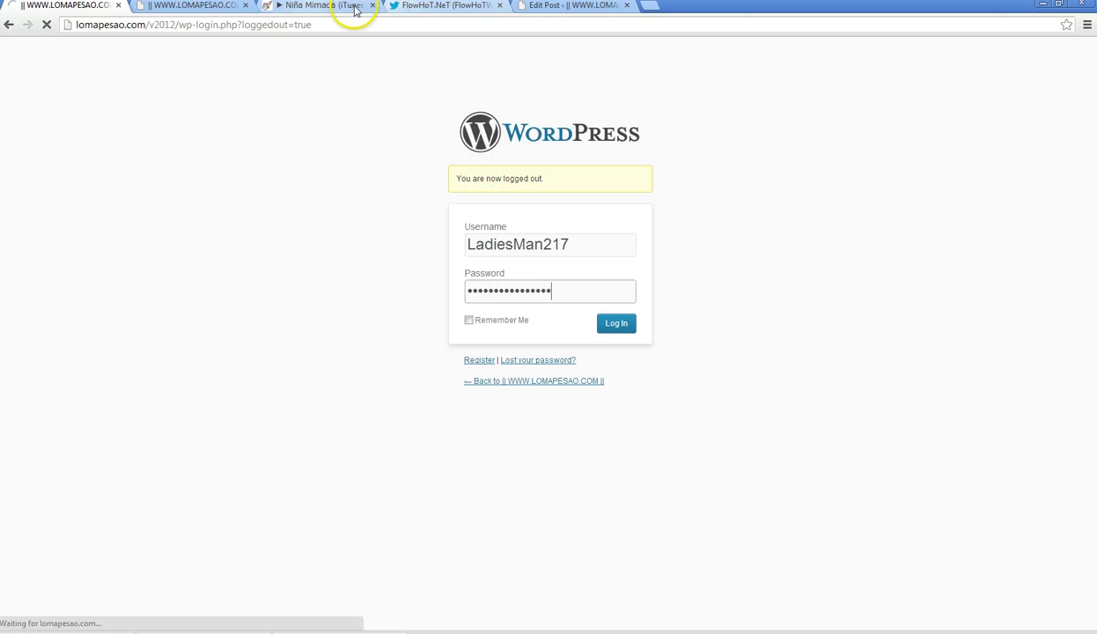
left_click(220, 6)
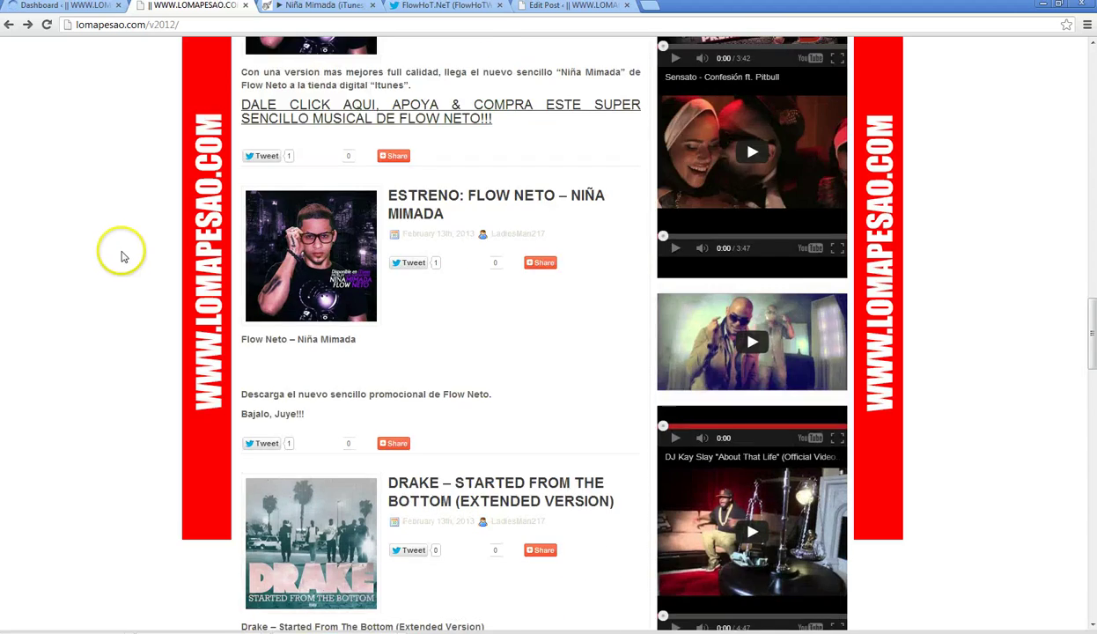
- Scroll through the homepage's latest music posts, then return to the WordPress Dashboard
scroll(121, 257, "up", 1)
scroll(122, 251, "up", 2)
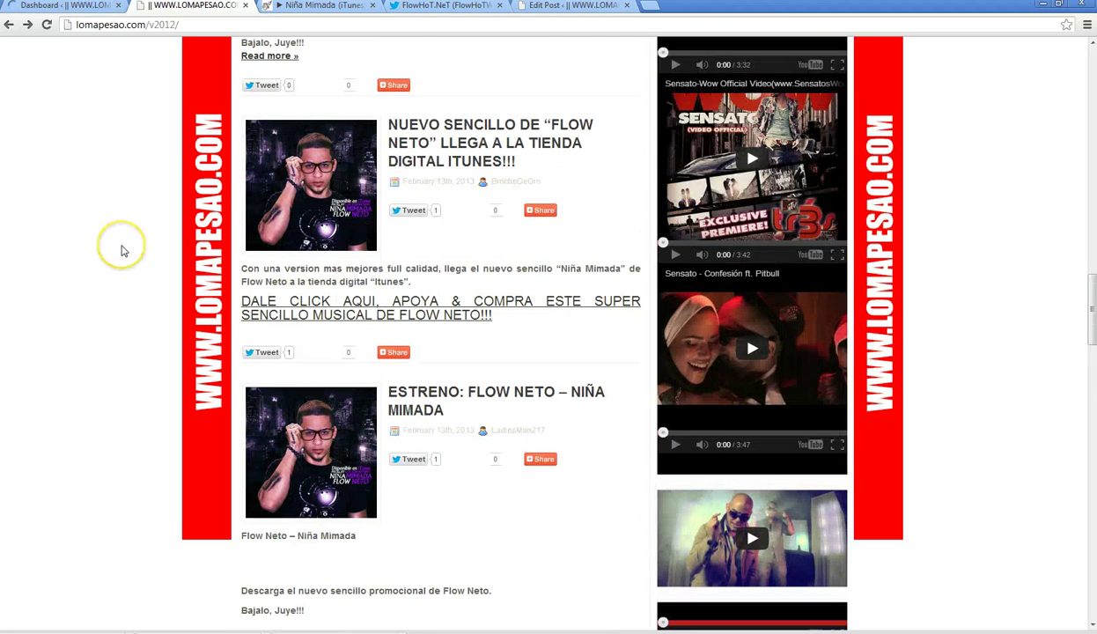
scroll(124, 251, "down", 9)
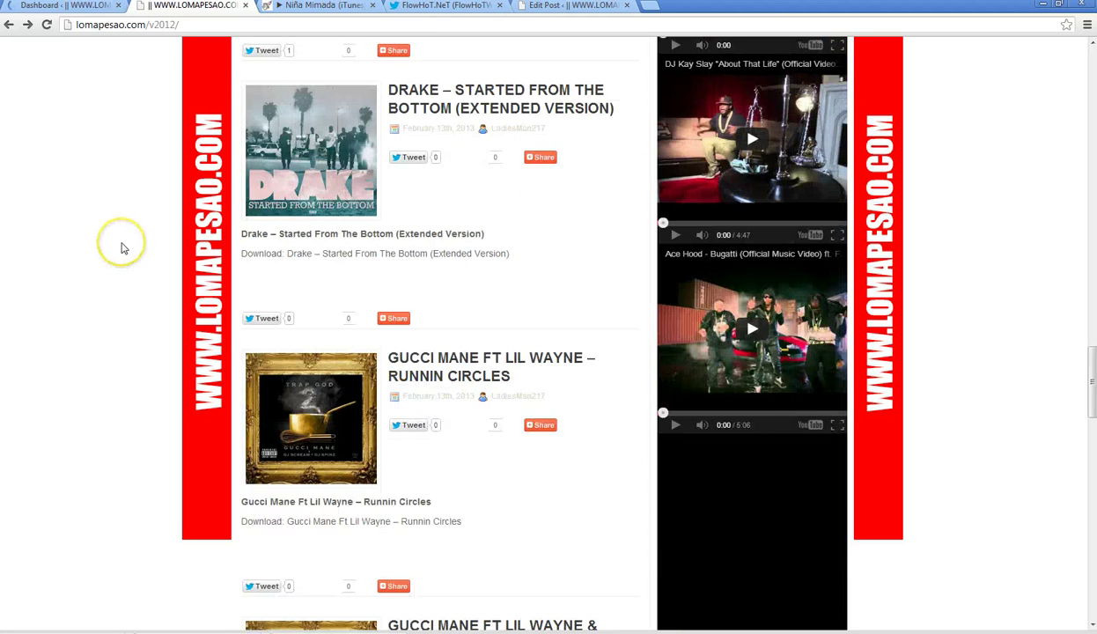
scroll(124, 248, "down", 9)
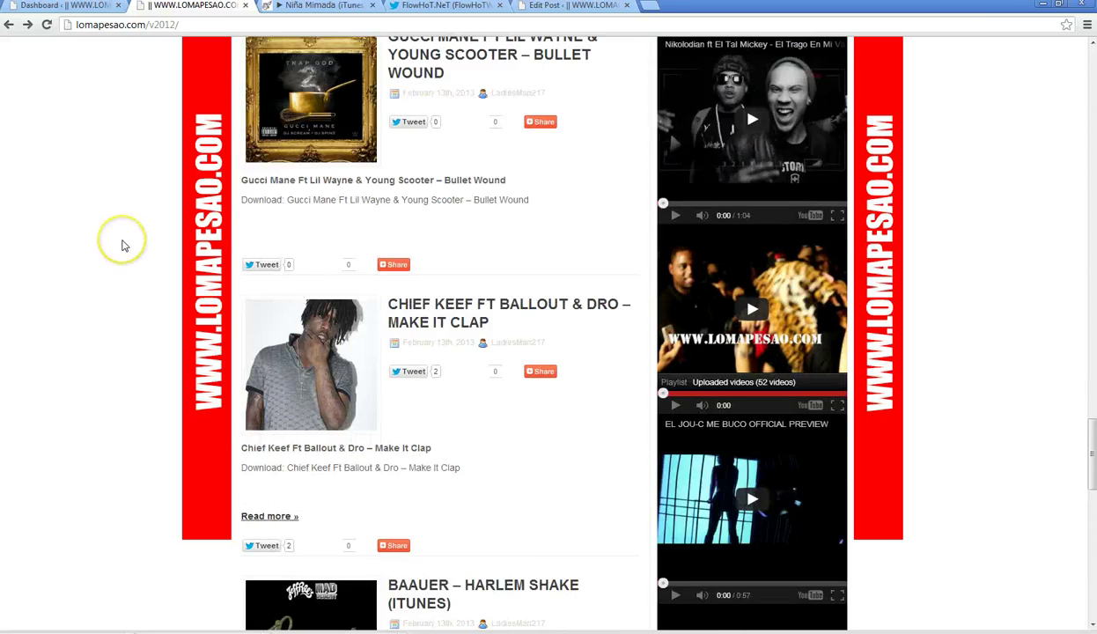
scroll(124, 245, "down", 6)
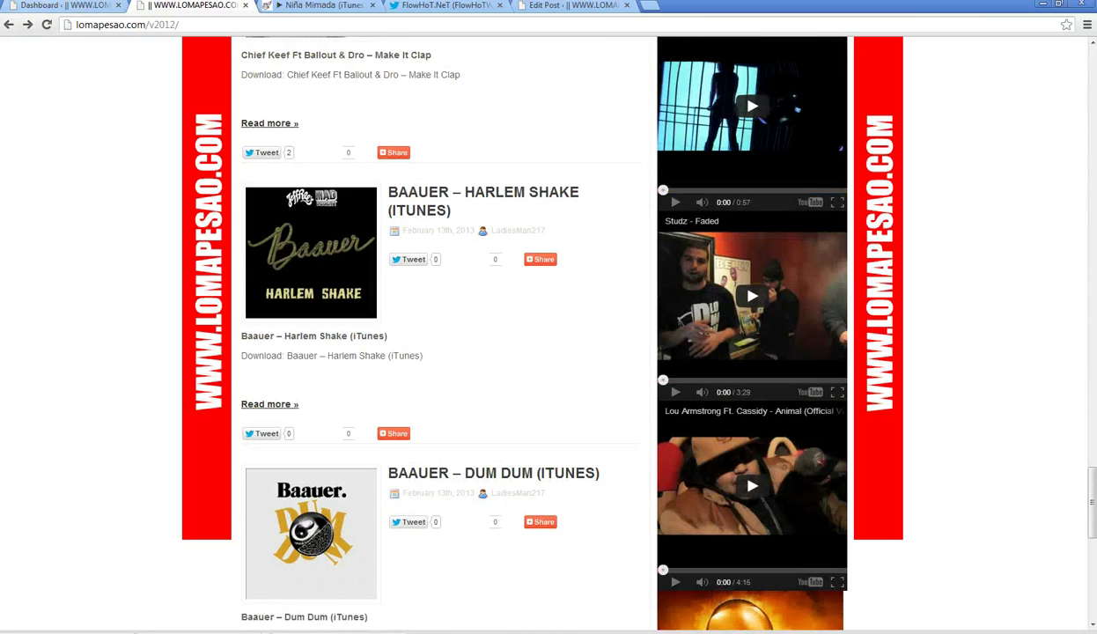
left_click(61, 6)
- Start a new post and paste the copied Suit & Tie HTML into its Text editor
mouse_move(21, 163)
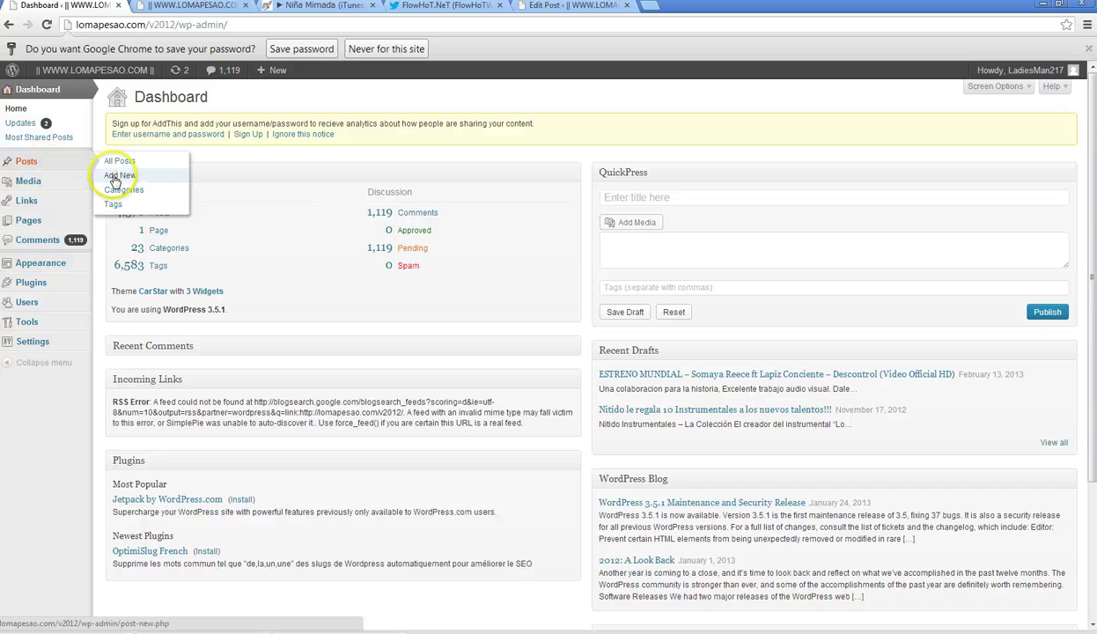
left_click(115, 176)
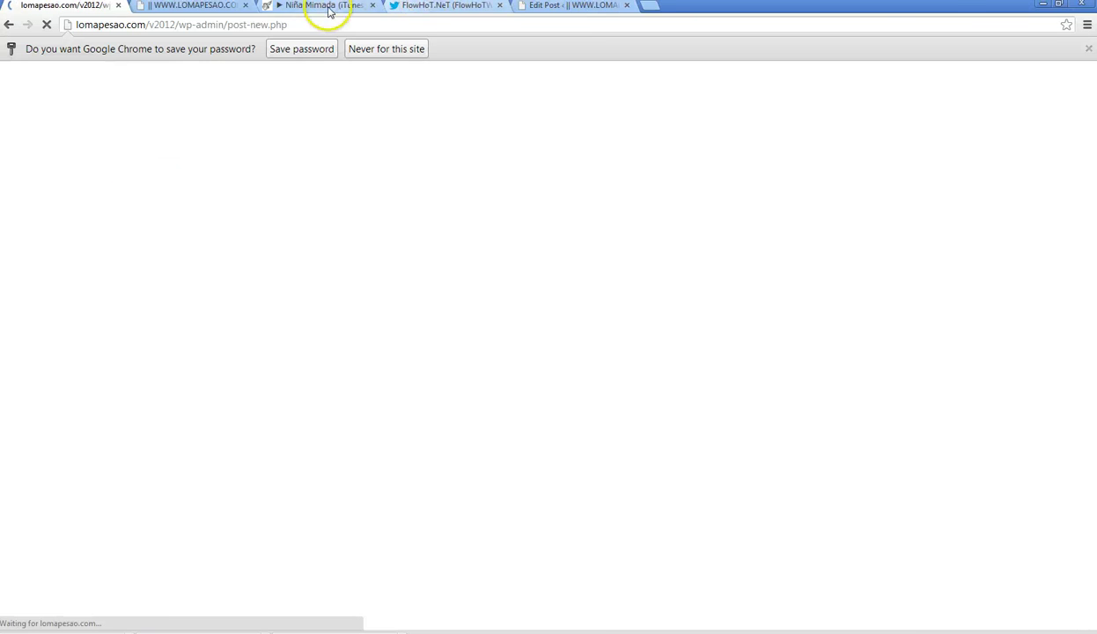
left_click(328, 7)
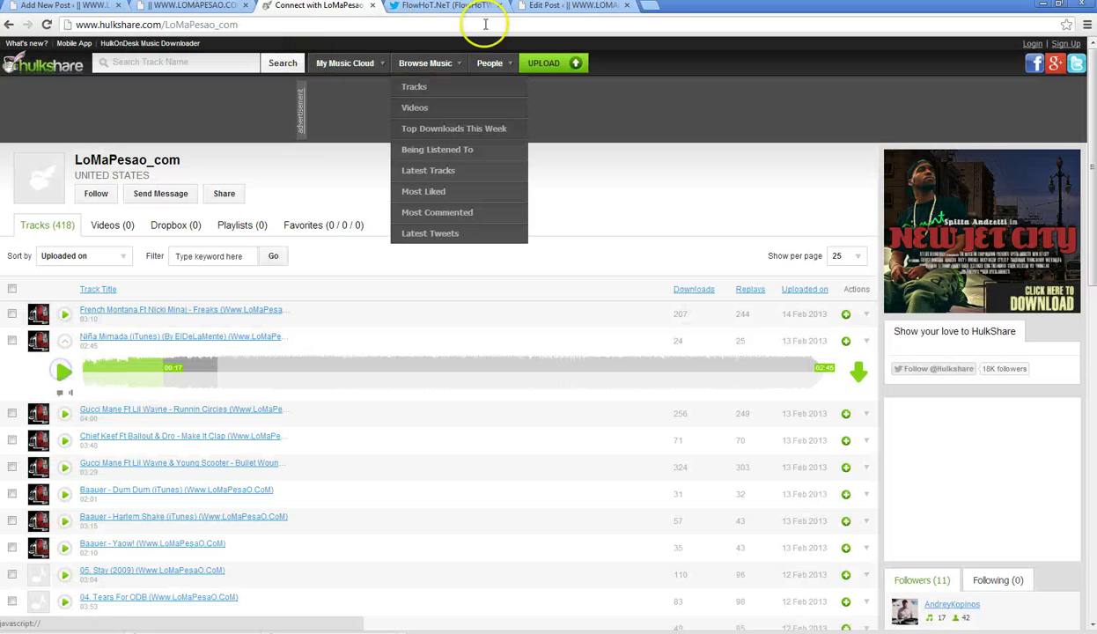
left_click(62, 6)
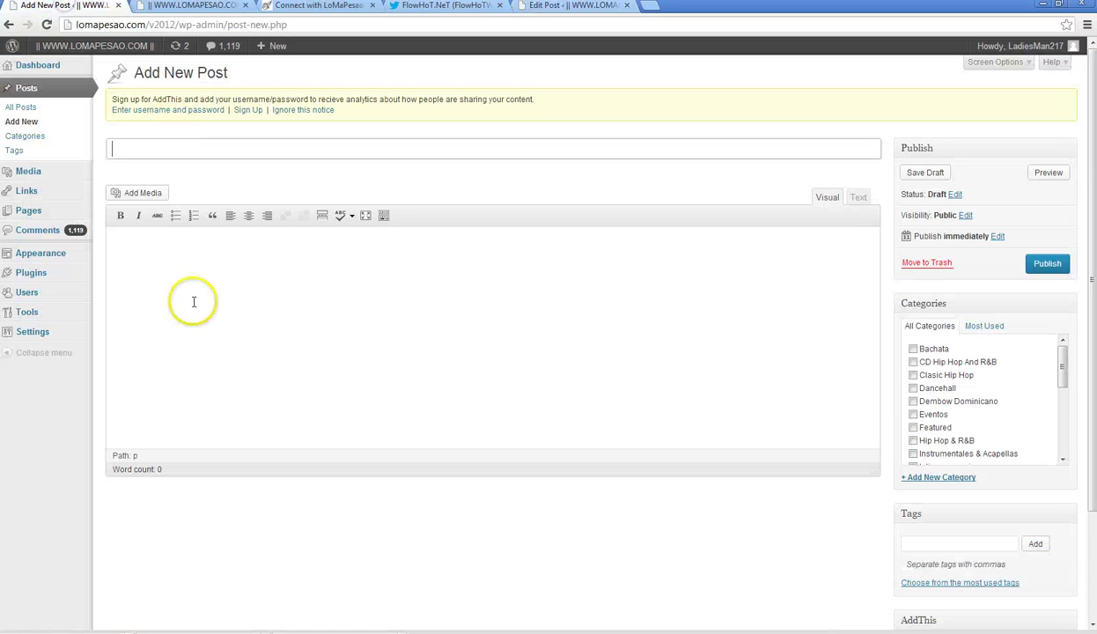
left_click(532, 268)
left_click(858, 197)
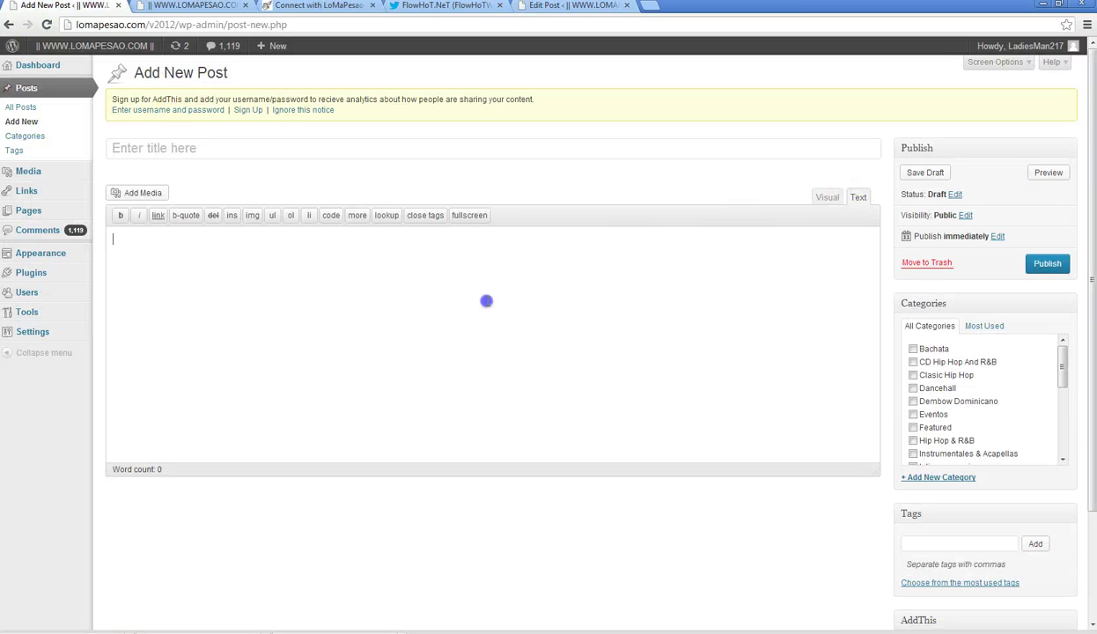
type("ALL PRESSED UP IN BLACK &amp; WHITE! Finally the video we've all been anticipating!! Just-in time for Valentine's Day, Justin &amp; Hov release the official must see video for \"Suit &amp; Tie\"! Check out the visuals below!  <a href=\"https://twitter.com/ramonpenamc\" target=\"_blank\">@RamonPenaMC</a> <!--more--><code><iframe src=\"http://www.youtube.com/embed/IsUsVbTj2AY?rel=0\" height=\"360\" width=\"624\" allowfullscreen=\"\" frameborder=\"0\"></iframe></code>")
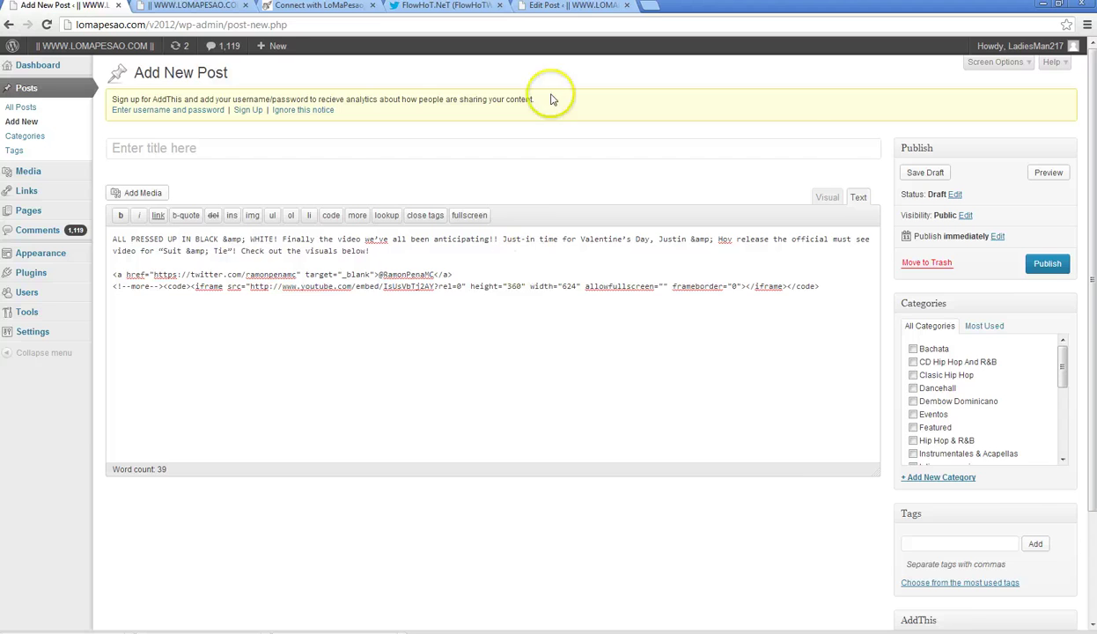
- Copy the old post's title into the new post's title field, then open All Posts
left_click(568, 6)
left_click_drag(431, 103, 95, 104)
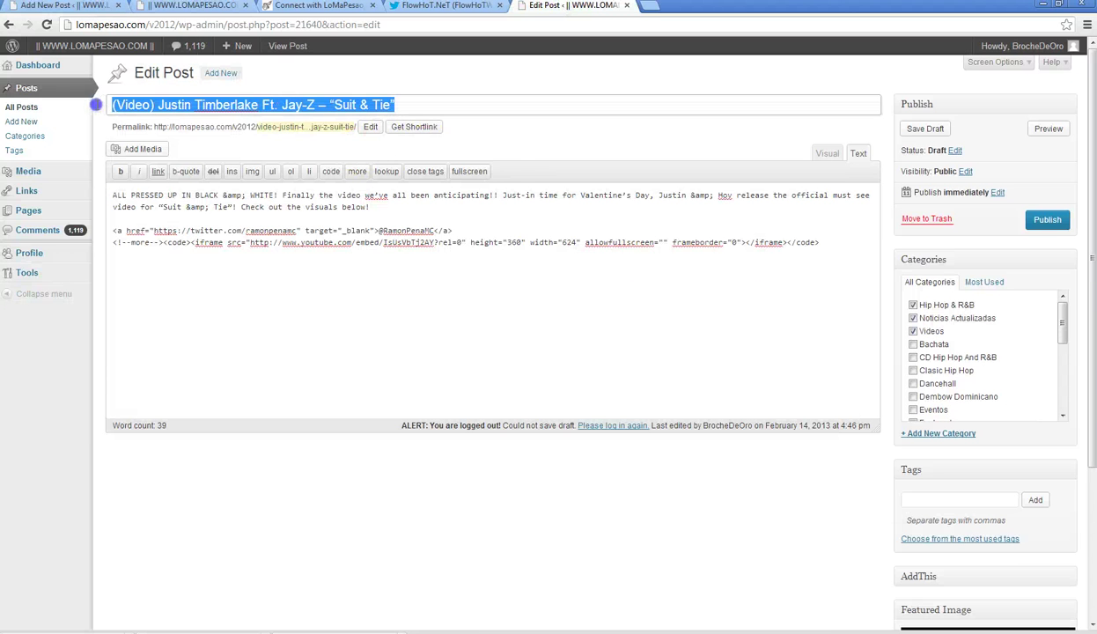
right_click(170, 101)
left_click(208, 151)
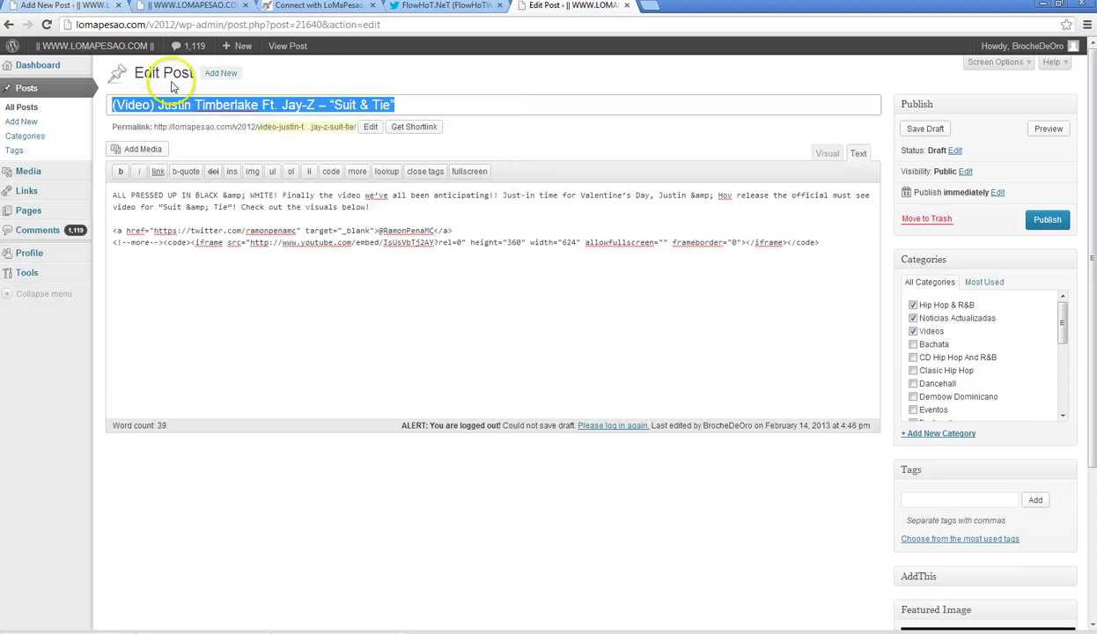
left_click(70, 6)
left_click(227, 144)
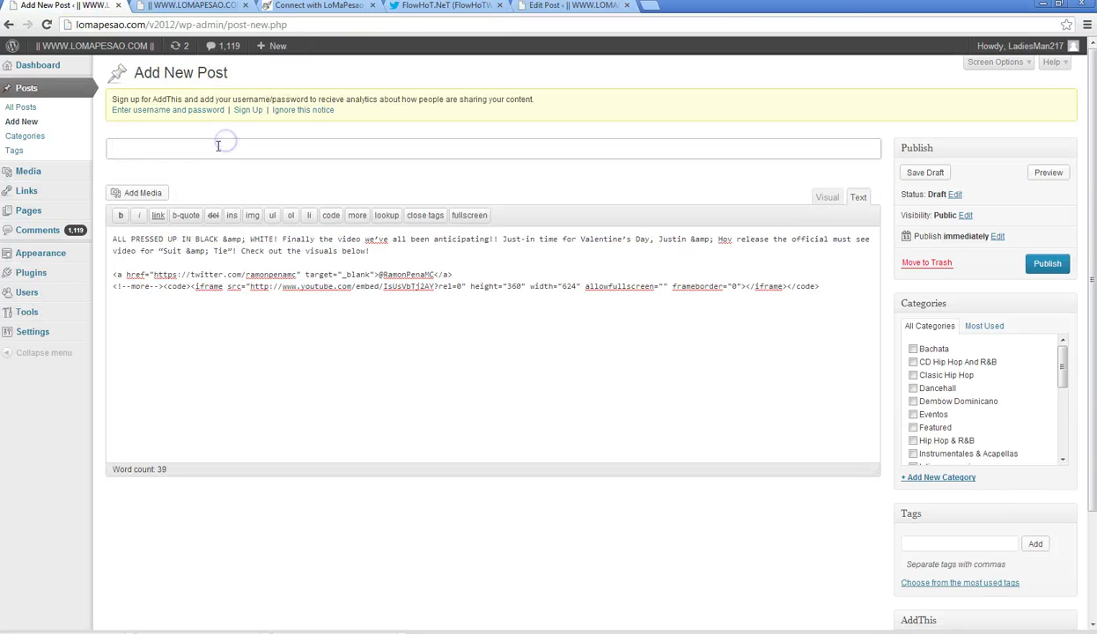
key("ctrl+v")
left_click(533, 9)
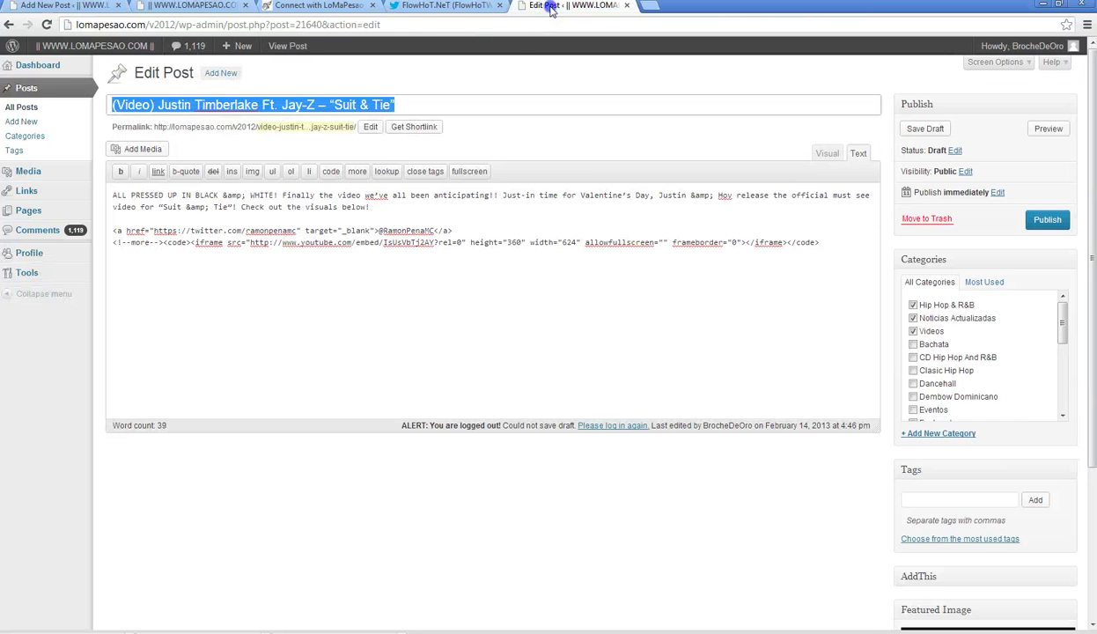
left_click(40, 109)
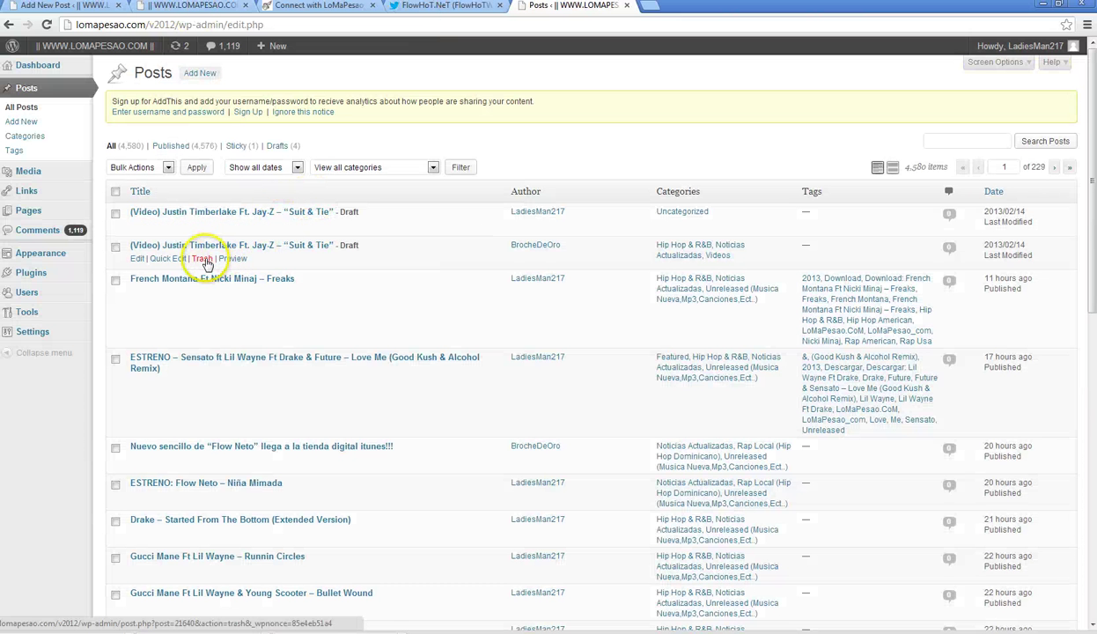
- Trash the duplicate Timberlake draft, delete it permanently from Trash, then filter to Drafts
left_click(202, 258)
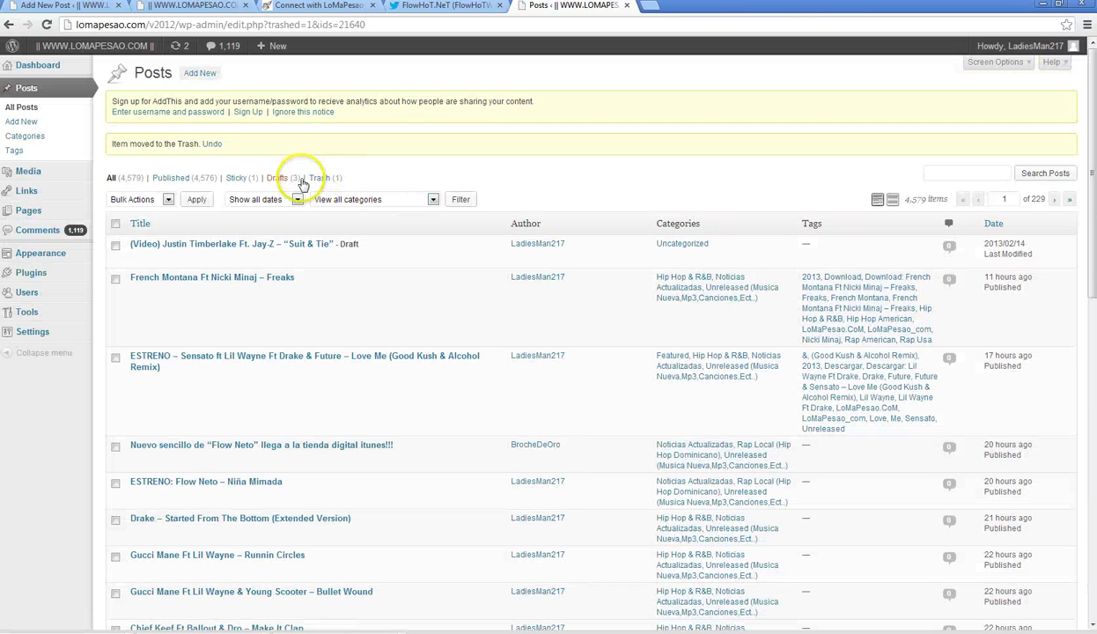
mouse_move(230, 255)
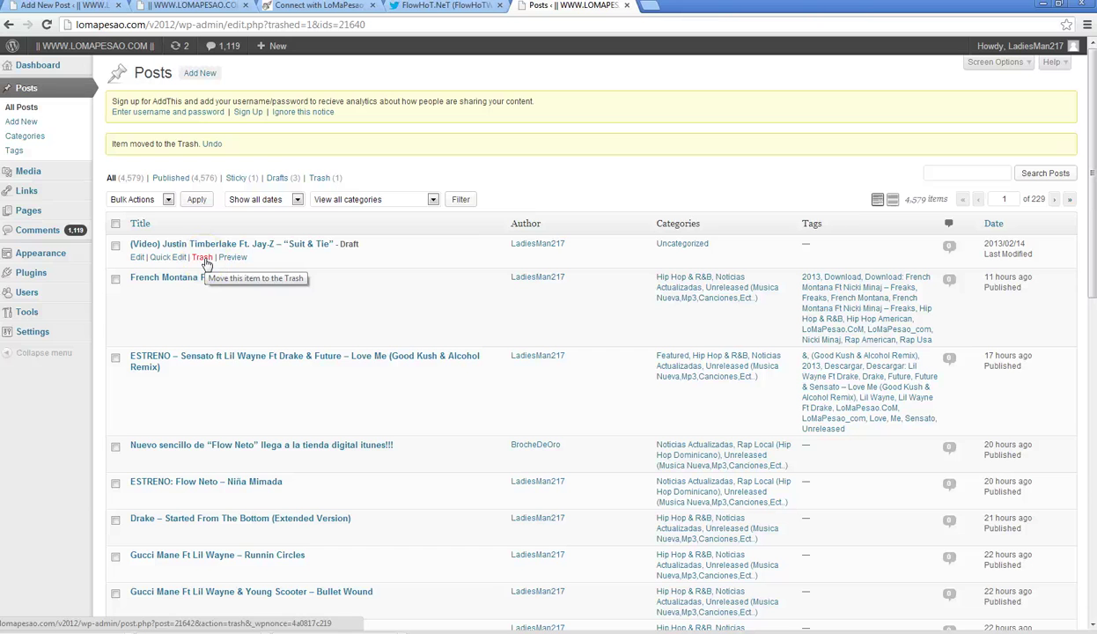
left_click(338, 179)
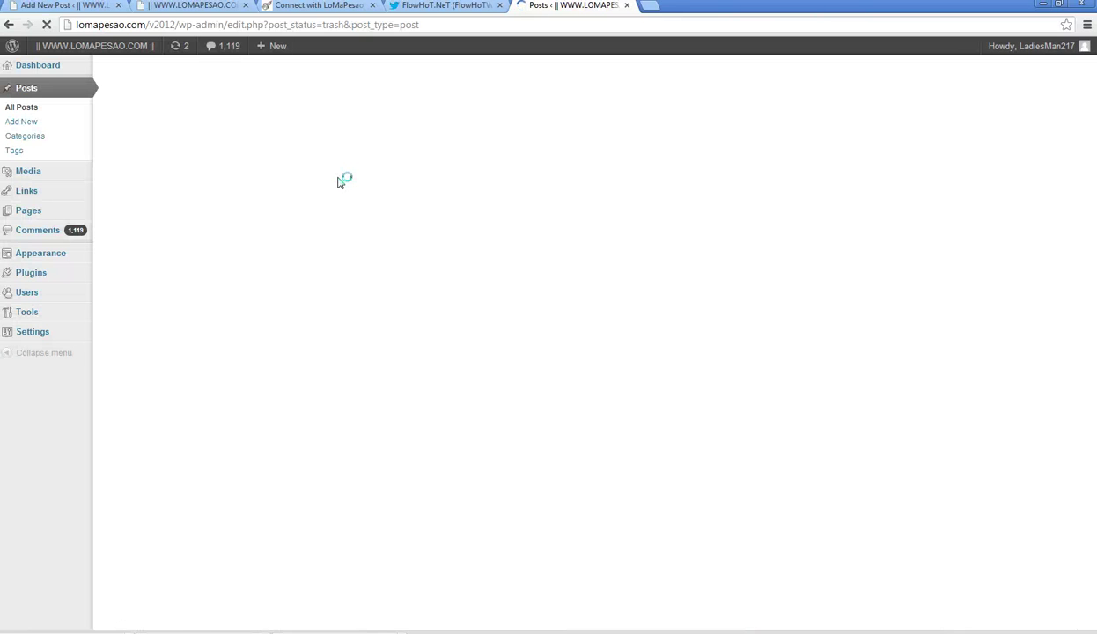
left_click(190, 226)
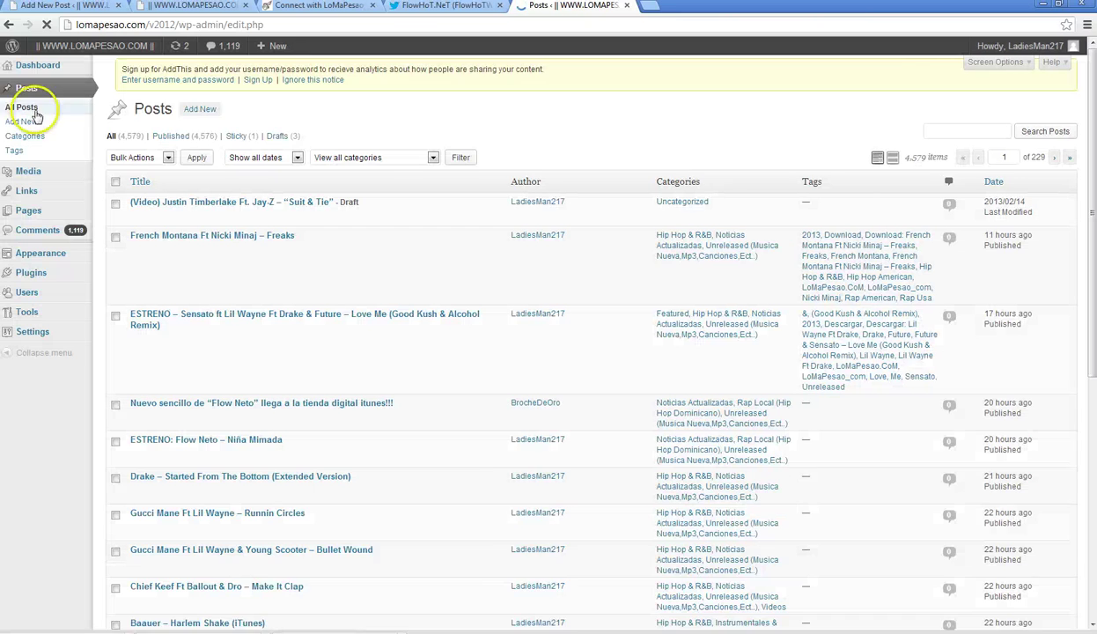
left_click(280, 146)
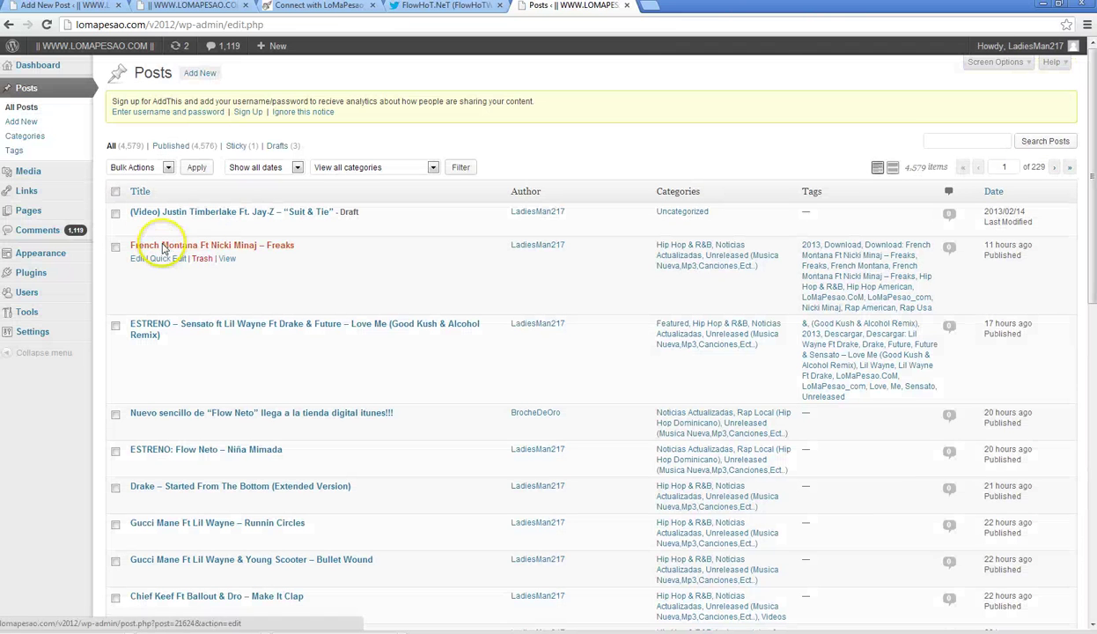
- Copy the opening <strong> tag from the French Montana post and paste it before the Timberlake intro
left_click(201, 248)
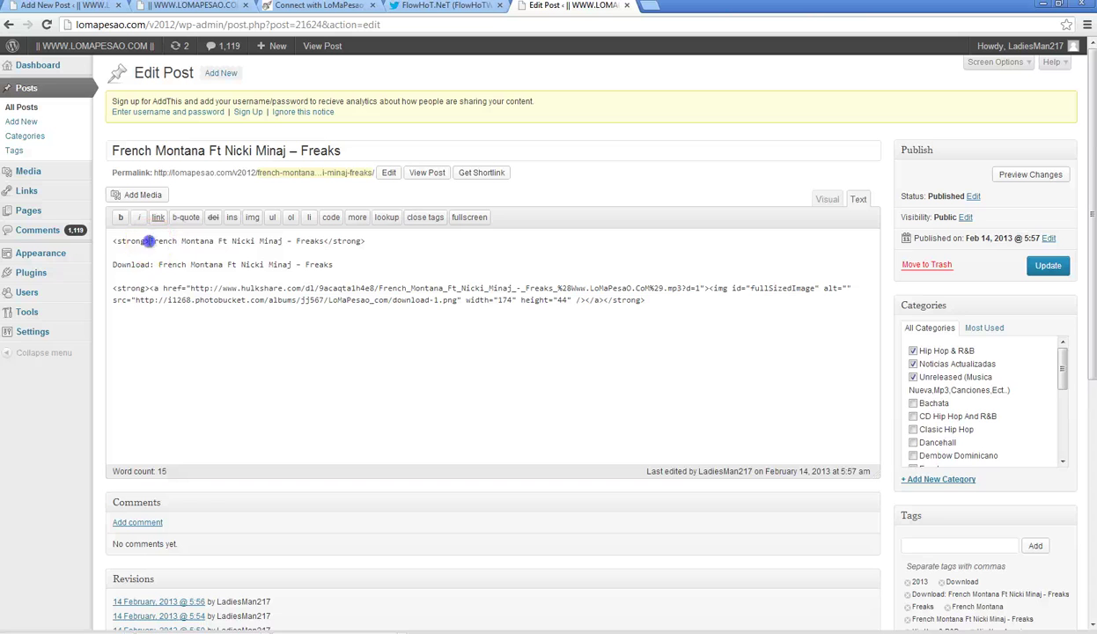
right_click(113, 240)
left_click(160, 287)
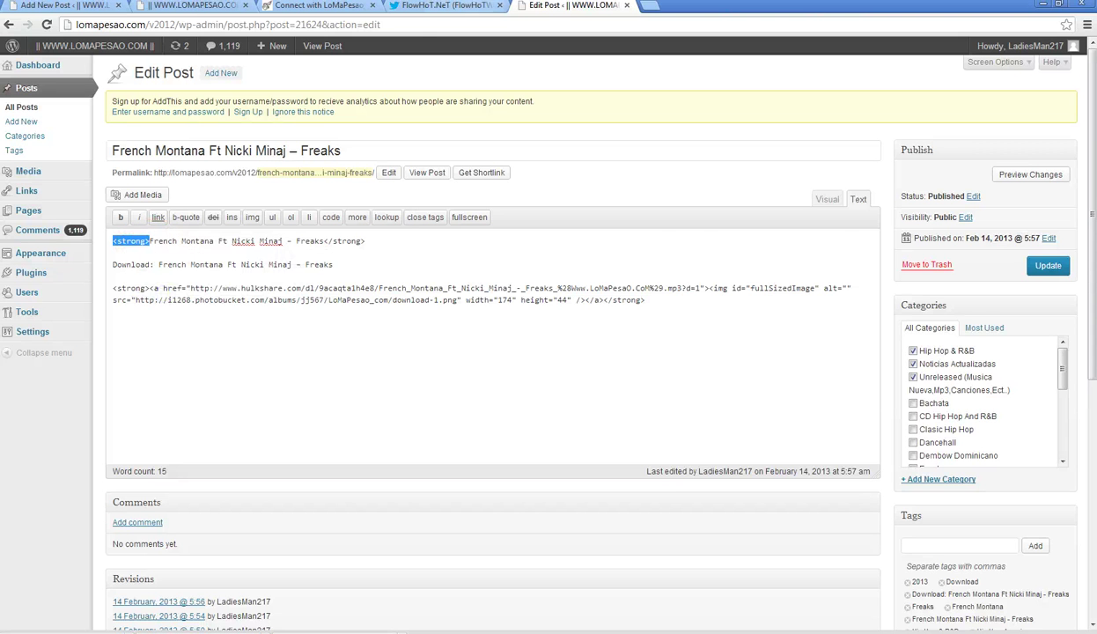
left_click(97, 6)
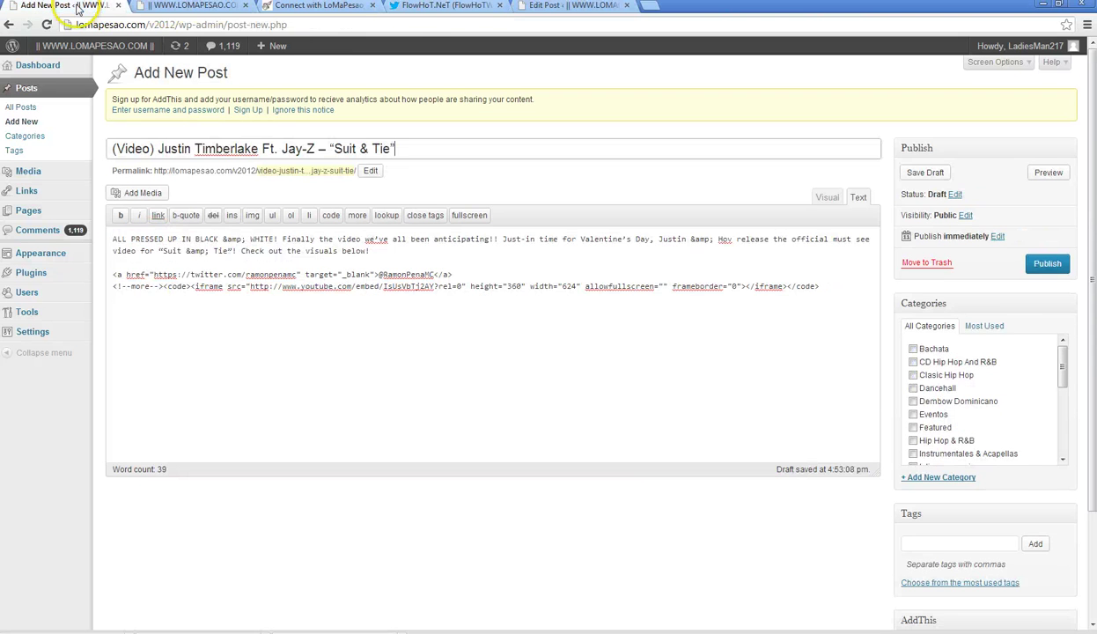
left_click(112, 240)
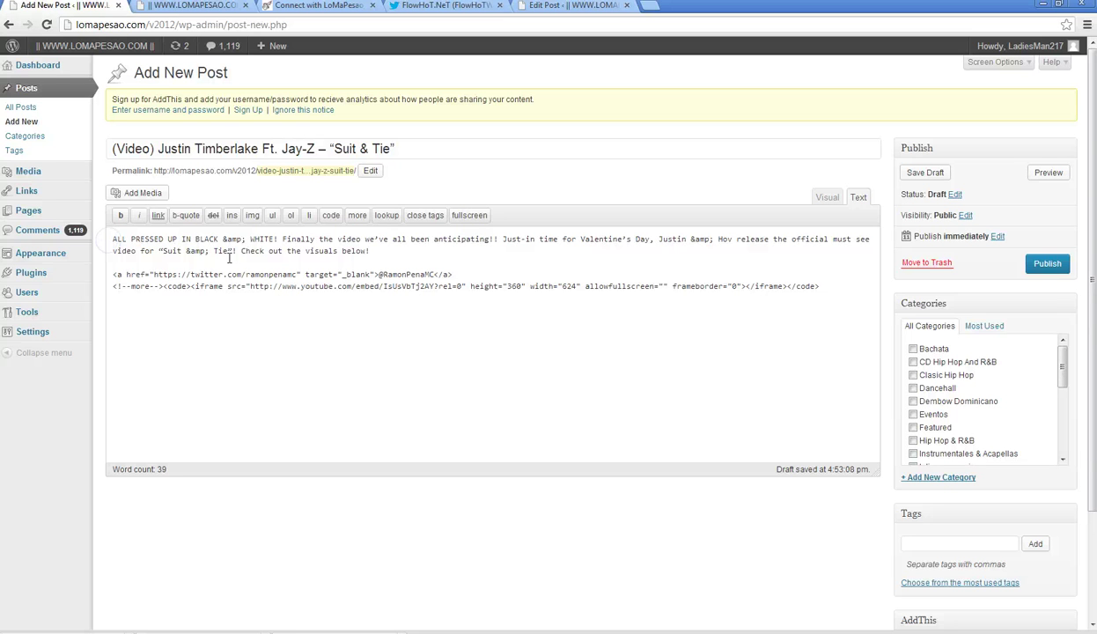
key("ctrl+v")
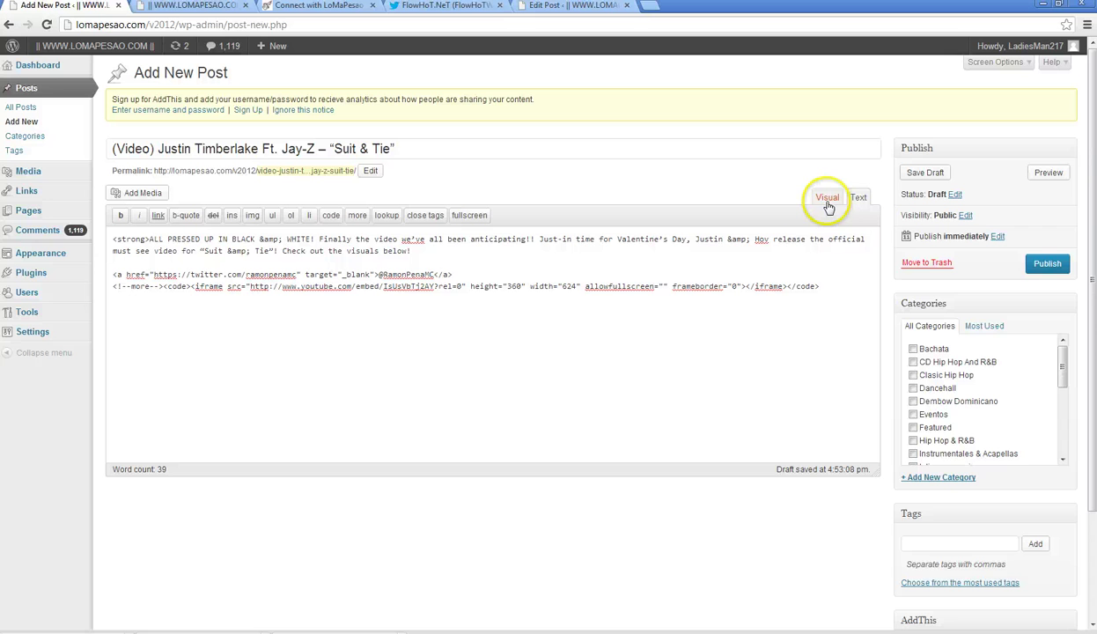
left_click(436, 256)
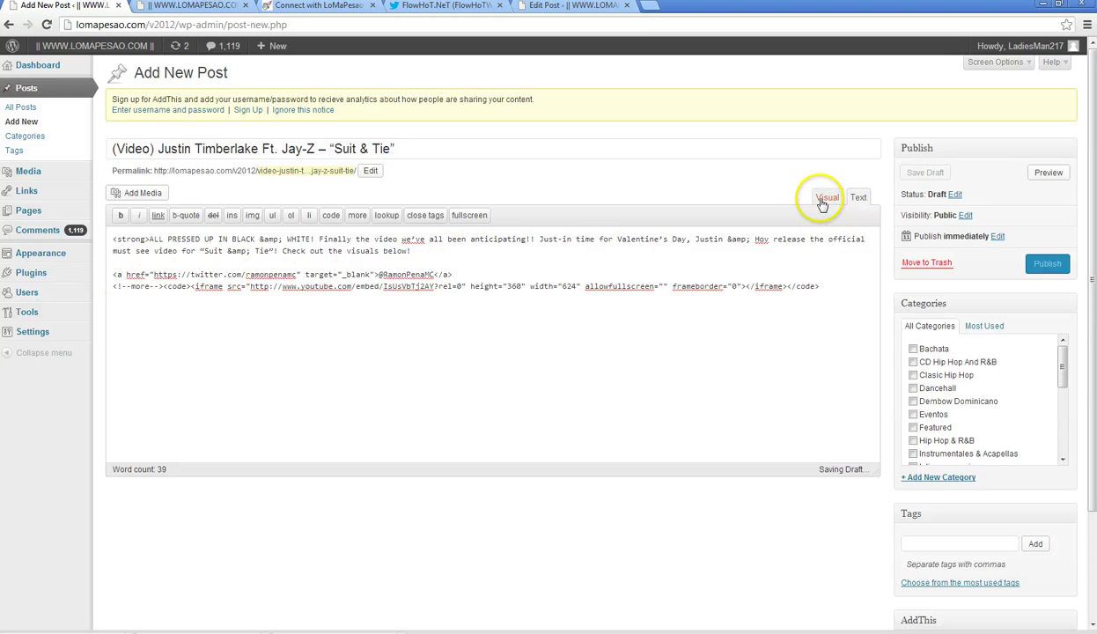
- Paste the closing </strong> tag after the intro, then view it in Visual and select the @ mention
left_click(559, 6)
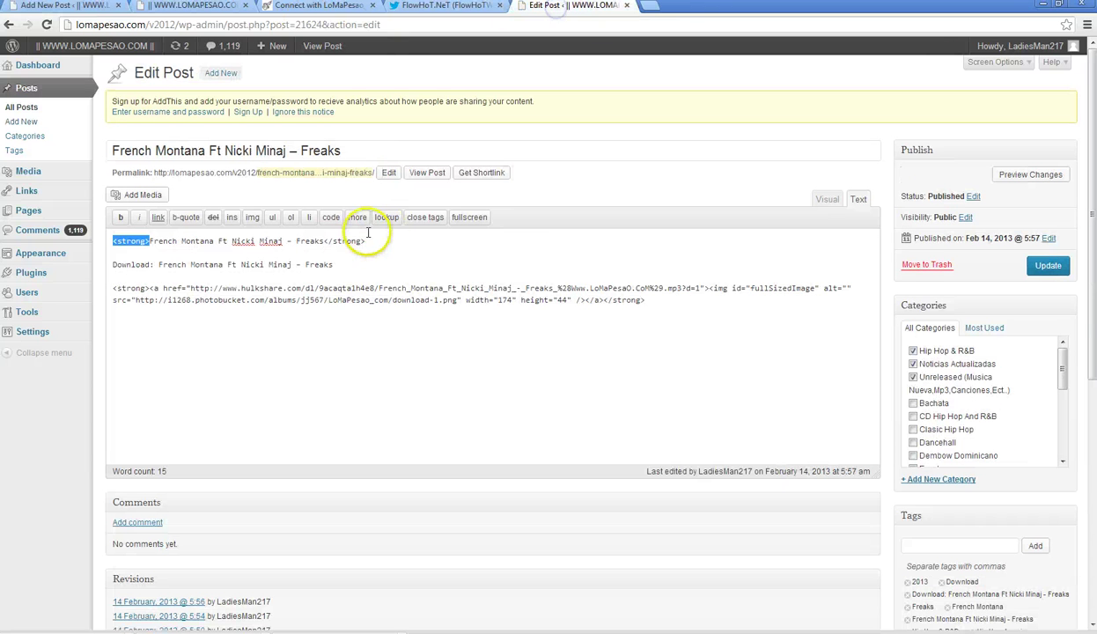
left_click_drag(367, 241, 339, 241)
right_click(322, 241)
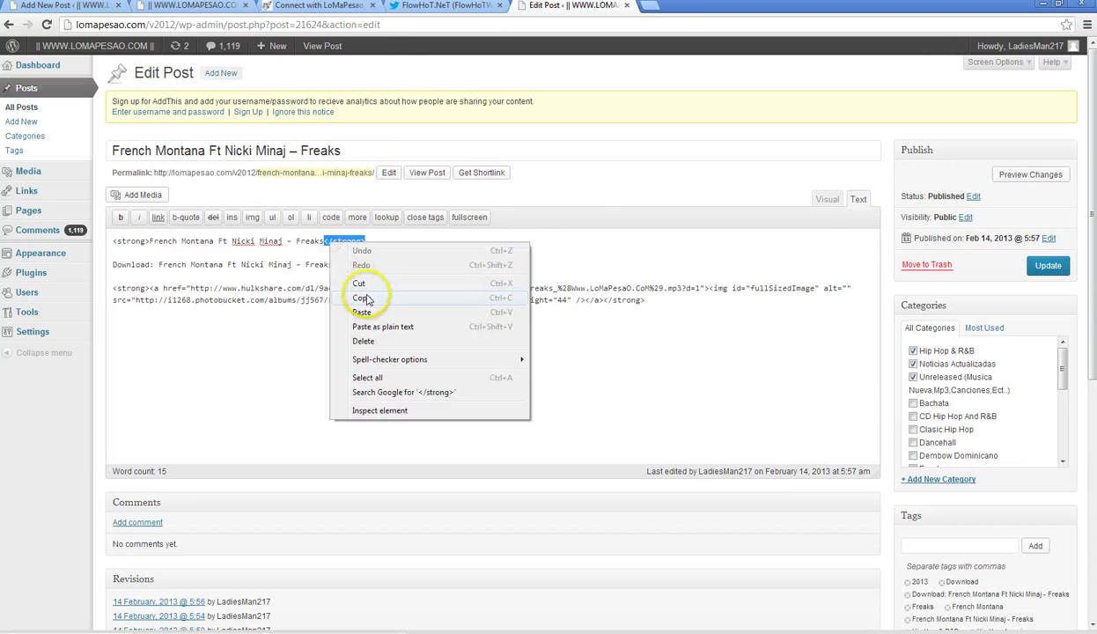
left_click(368, 301)
left_click(72, 11)
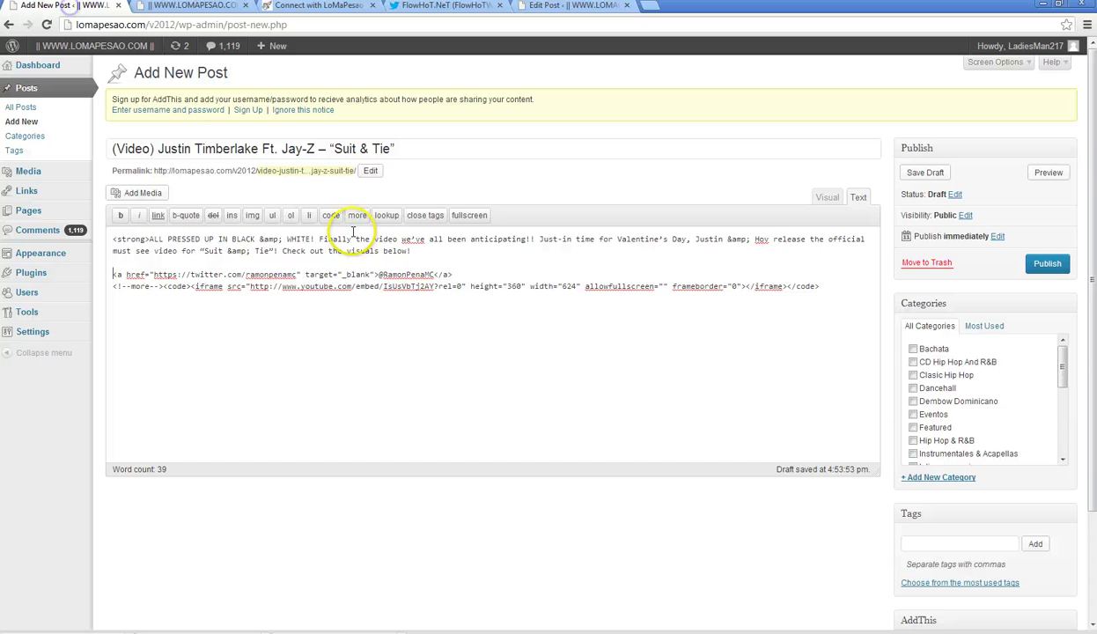
right_click(428, 256)
left_click(459, 323)
left_click(827, 197)
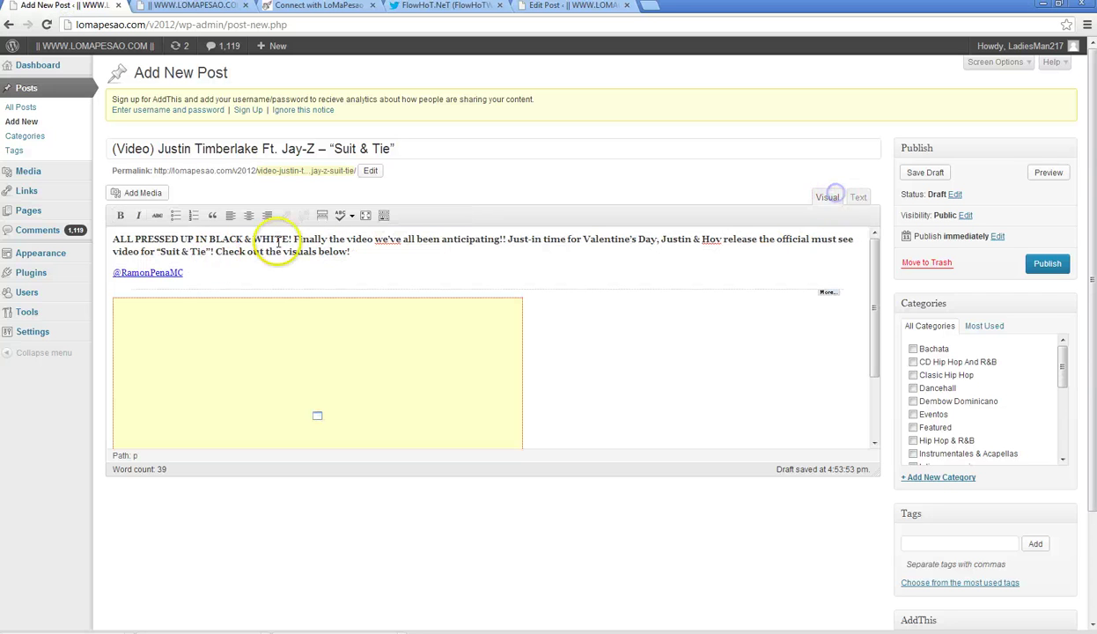
left_click_drag(124, 272, 117, 272)
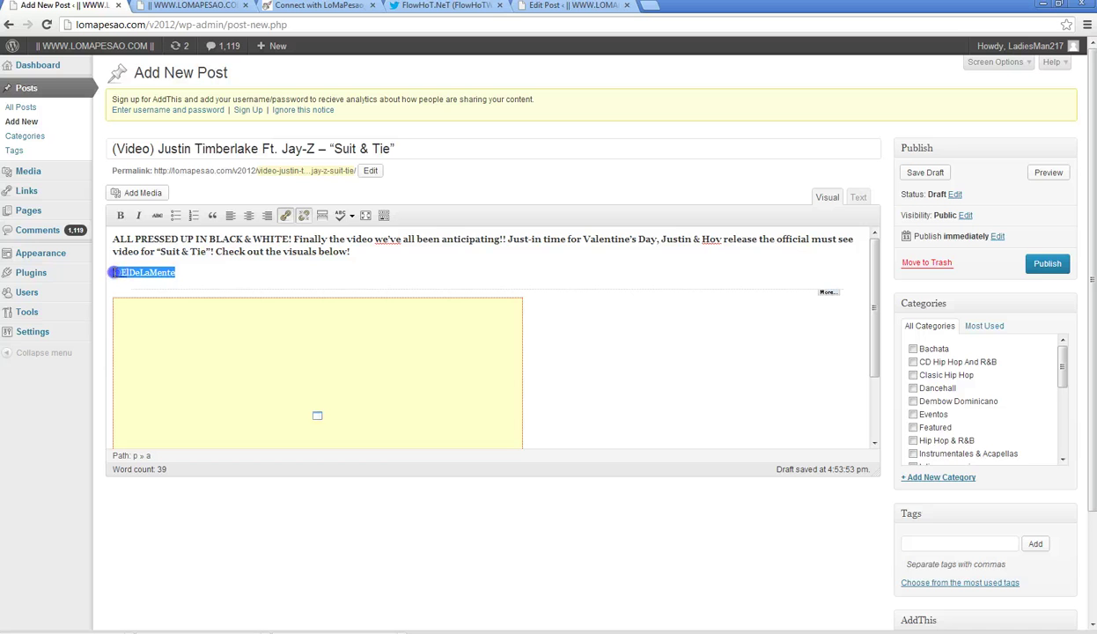
- Link the credit mention to the Twitter profile URL found by search, opening in a new tab
left_click(285, 216)
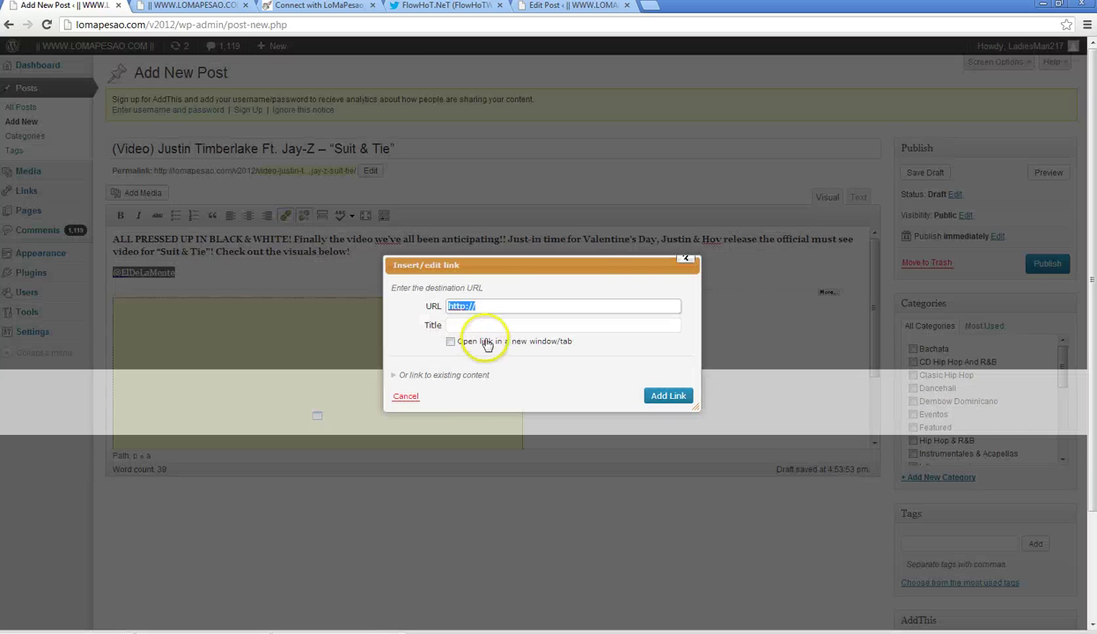
left_click(436, 6)
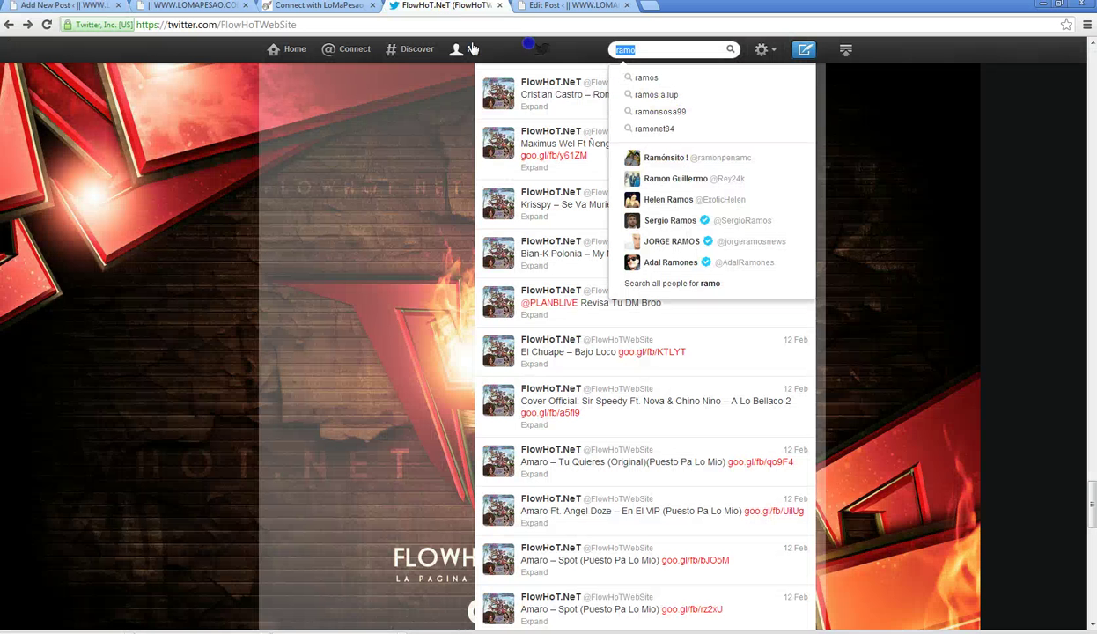
type("elde")
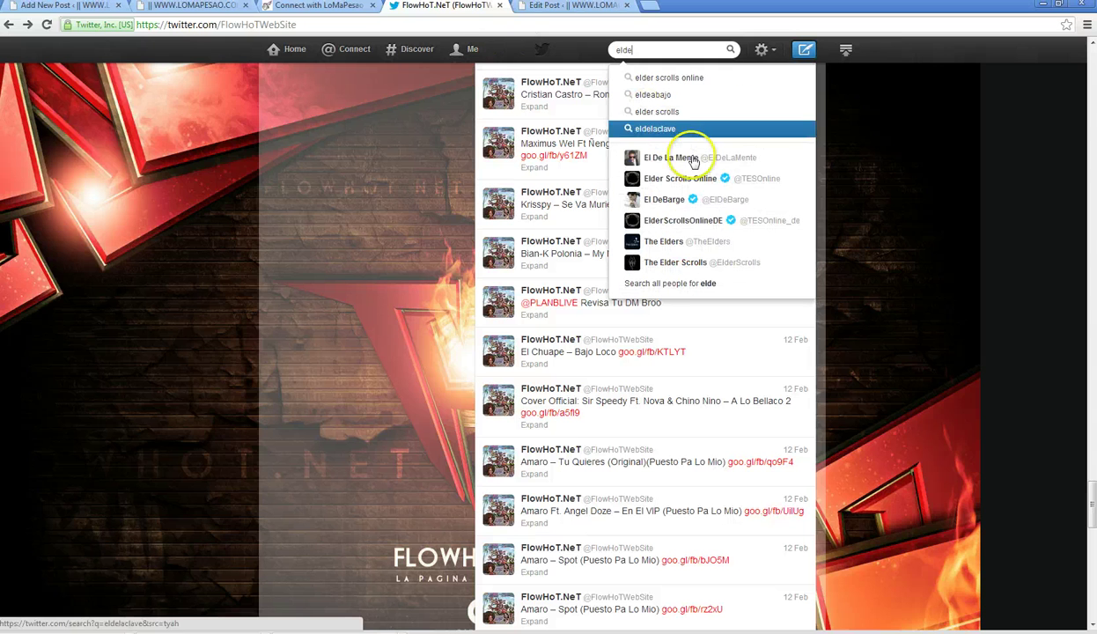
right_click(692, 159)
left_click(727, 218)
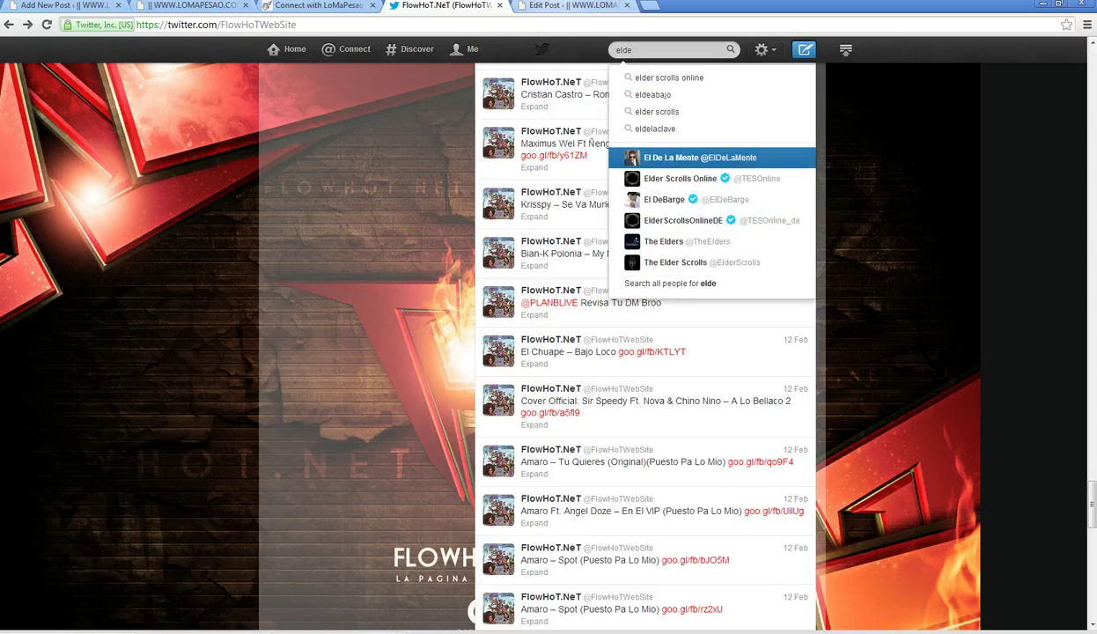
key("ctrl+Tab")
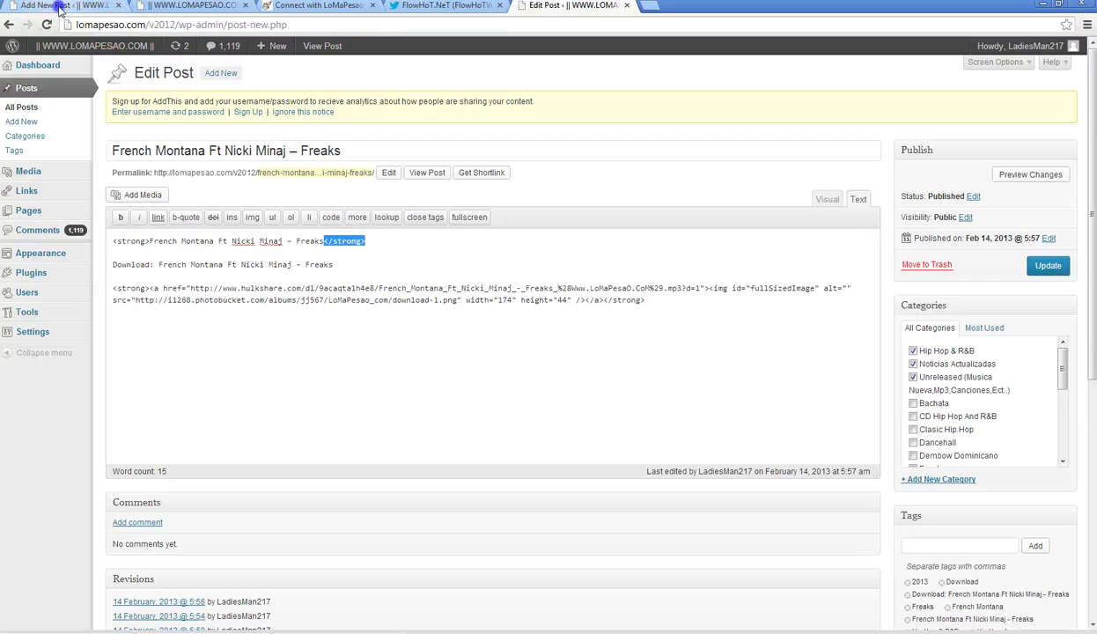
left_click(53, 6)
right_click(500, 306)
left_click(555, 379)
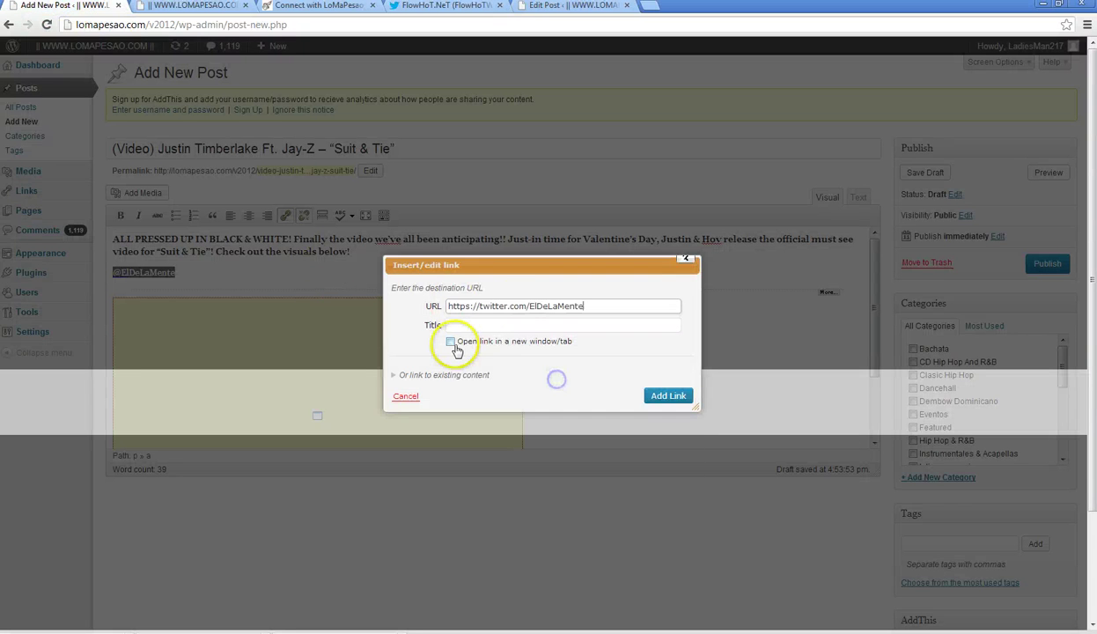
left_click(451, 343)
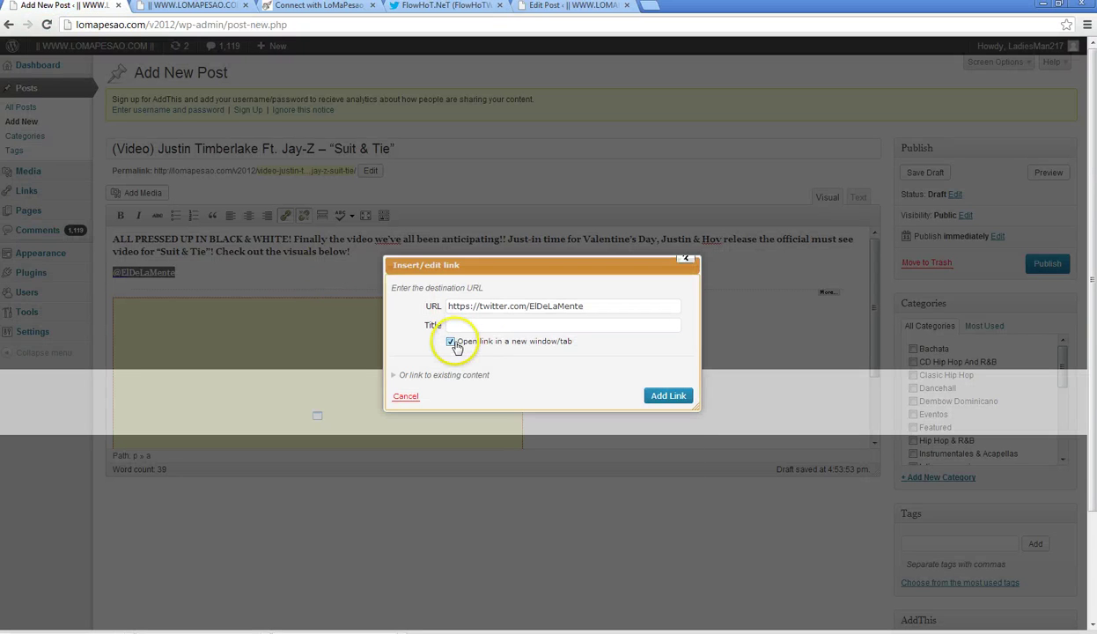
left_click(666, 396)
- Copy a <strong> tag from the French Montana post and paste it before the Twitter credit link
left_click(858, 197)
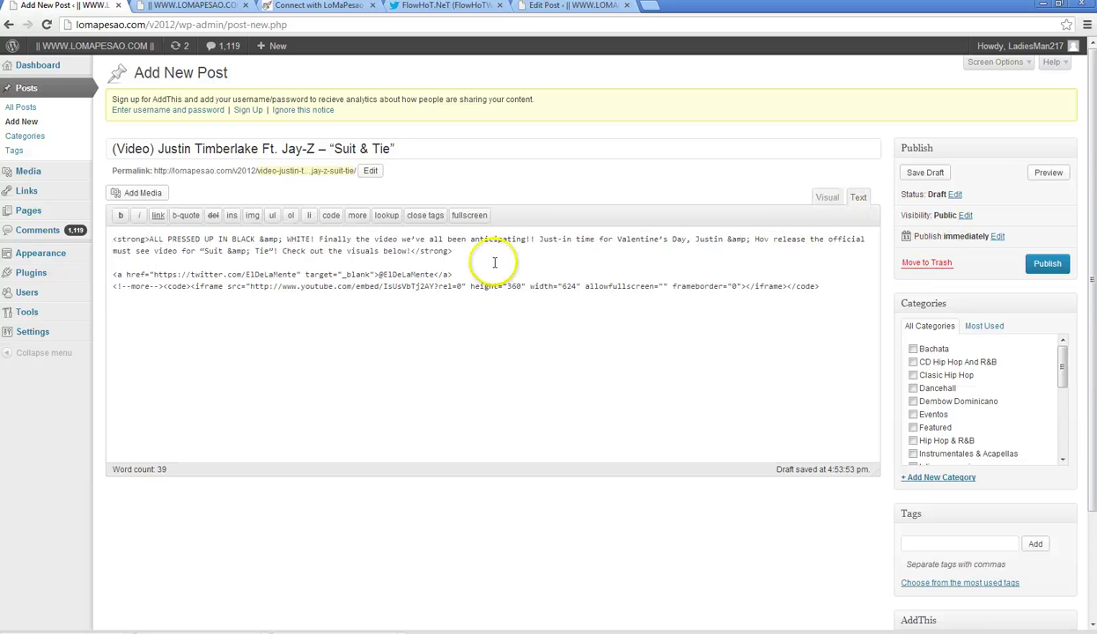
left_click(548, 9)
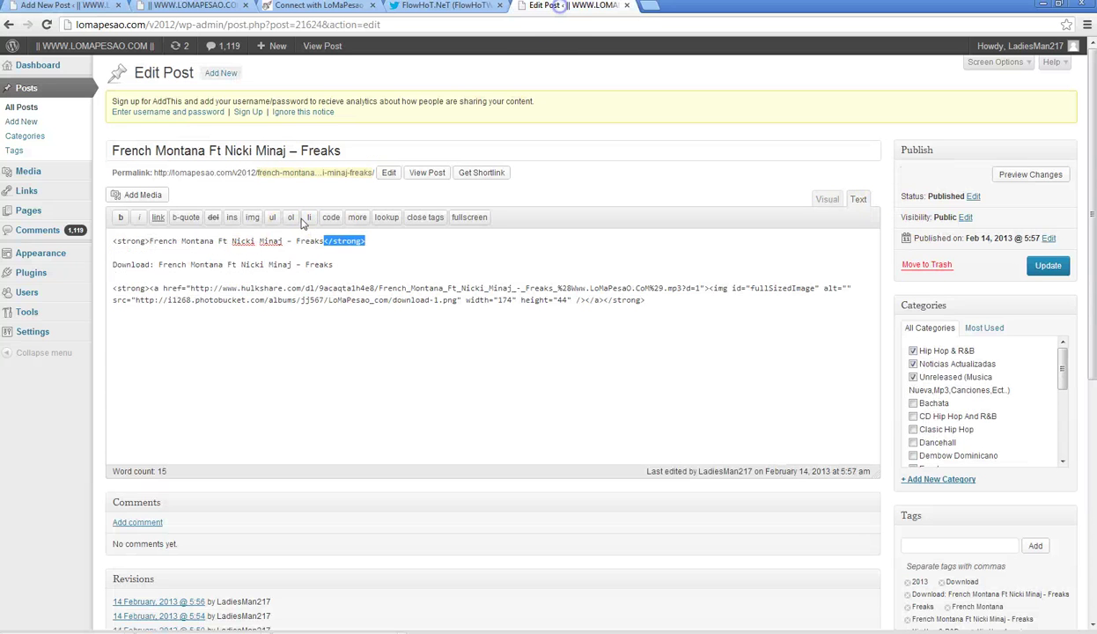
left_click_drag(136, 288, 114, 288)
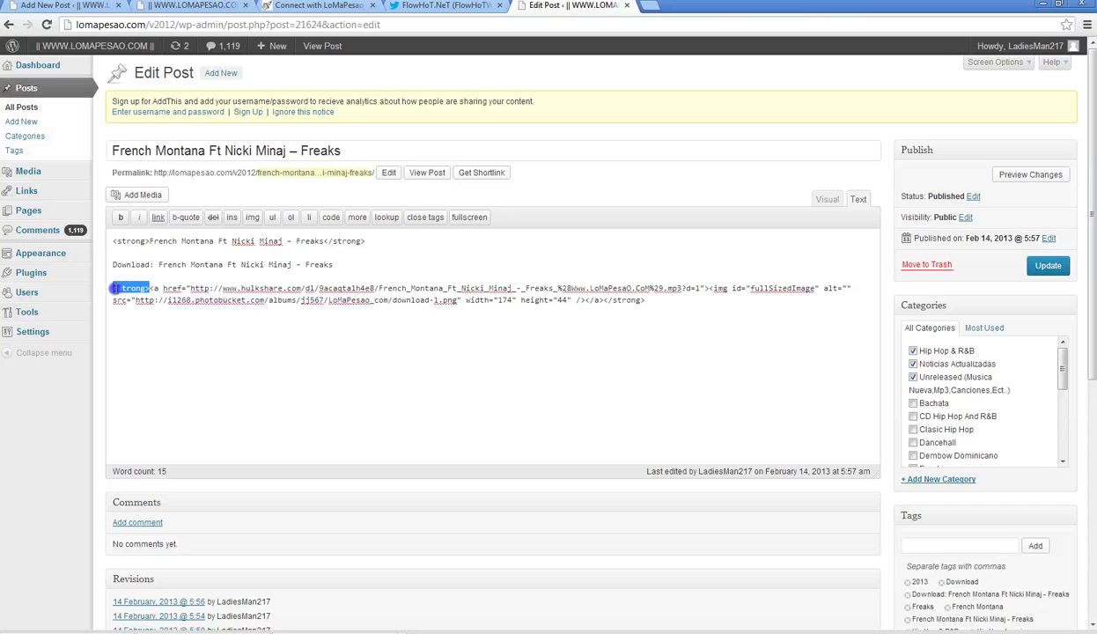
right_click(113, 288)
left_click(147, 343)
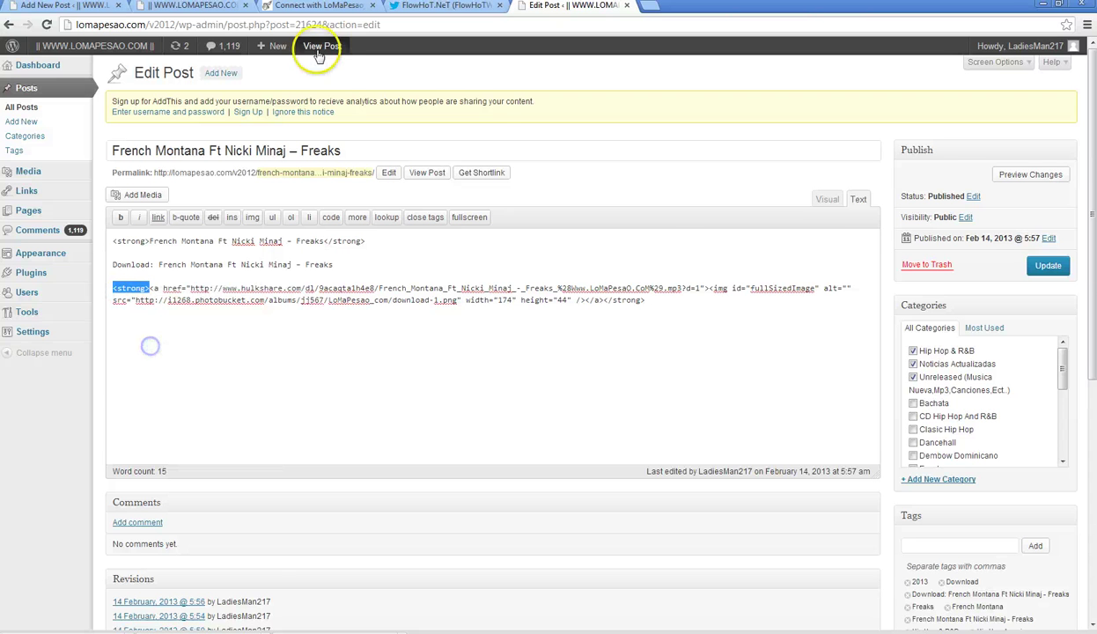
left_click(69, 5)
left_click(114, 276)
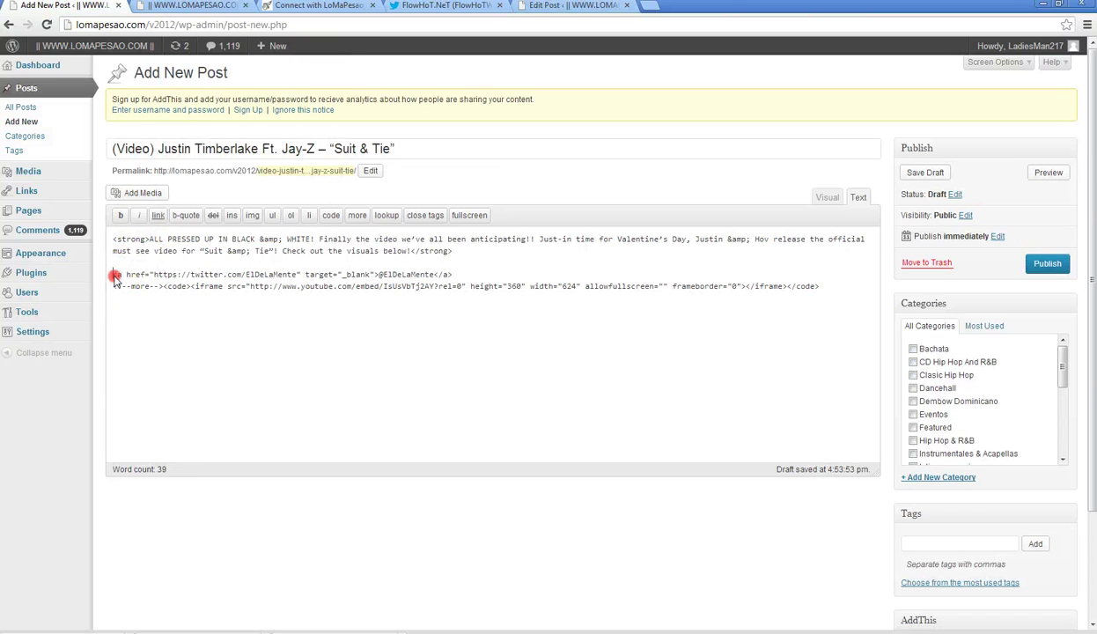
right_click(114, 278)
left_click(148, 344)
- Copy the closing </strong> tag and paste it after the Twitter credit link
left_click_drag(449, 252, 414, 251)
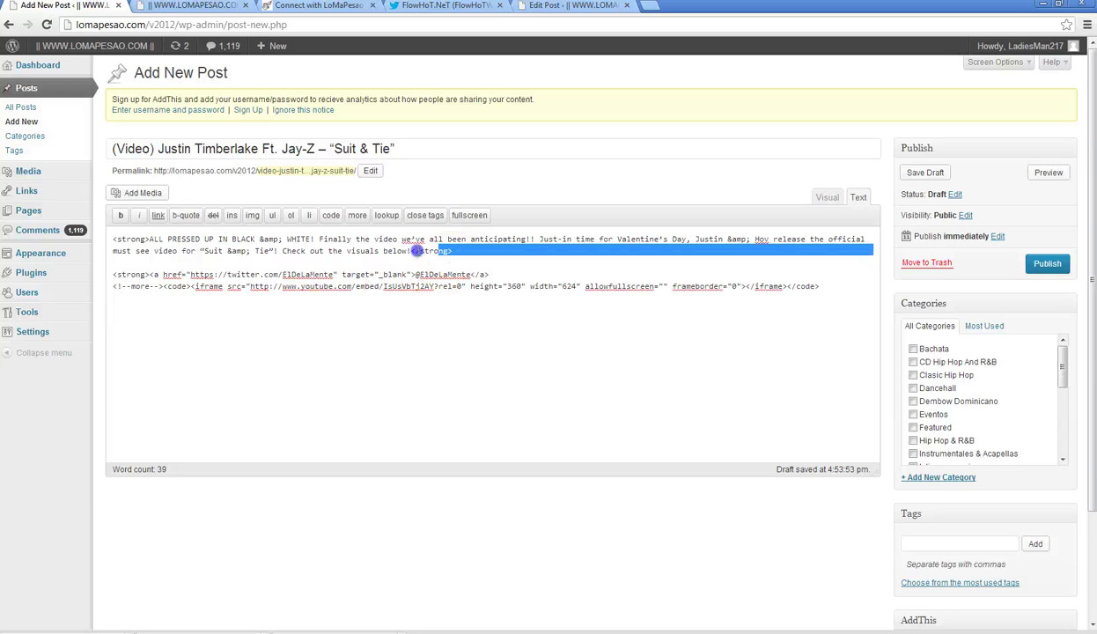
left_click(423, 251)
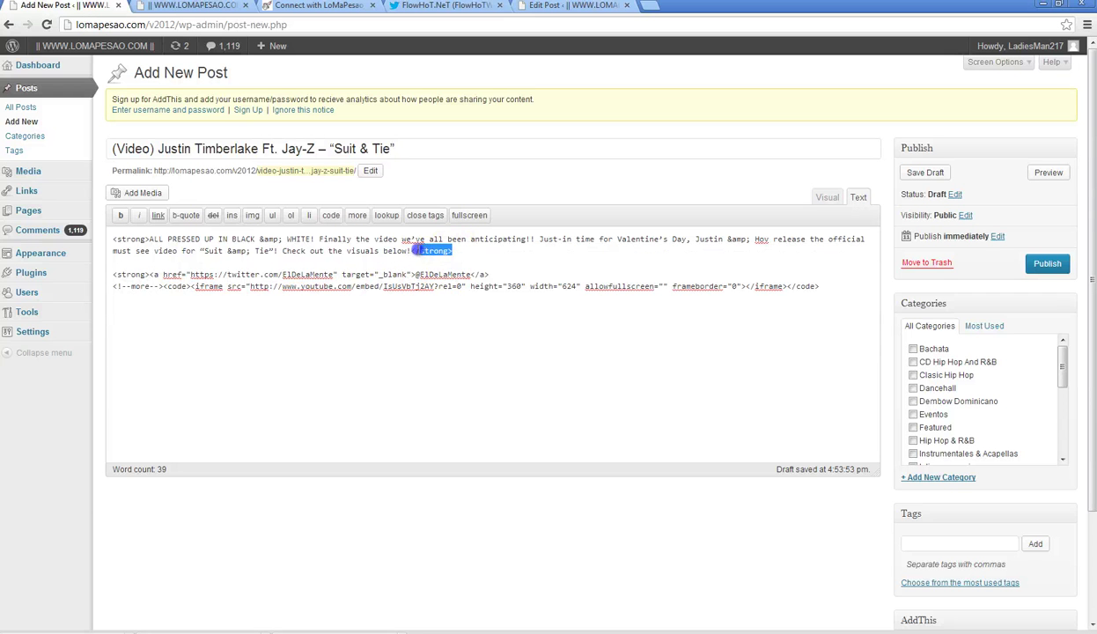
right_click(409, 249)
left_click(455, 308)
left_click(490, 274)
right_click(495, 275)
left_click(527, 345)
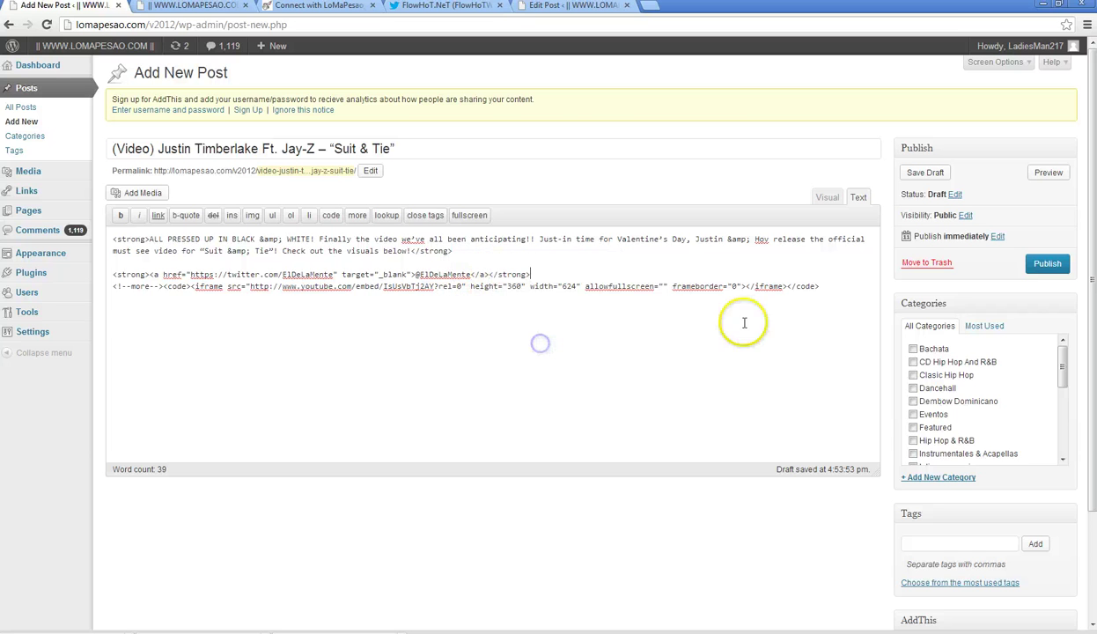
- Show the French Montana post in the Visual editor, then return to the Timberlake draft
left_click(828, 199)
left_click(573, 6)
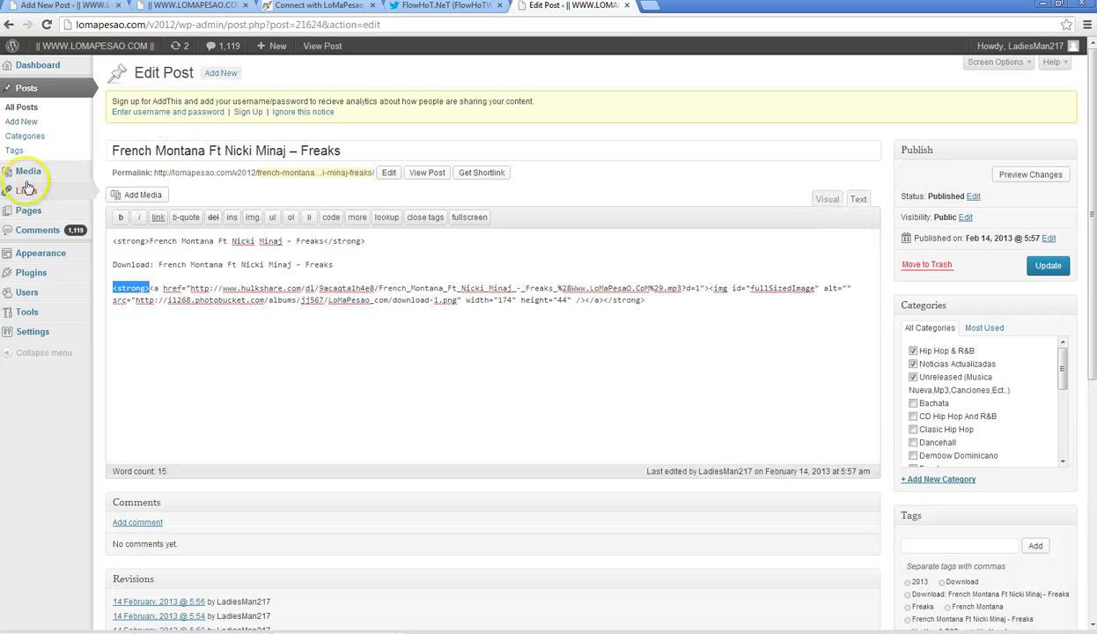
left_click(828, 199)
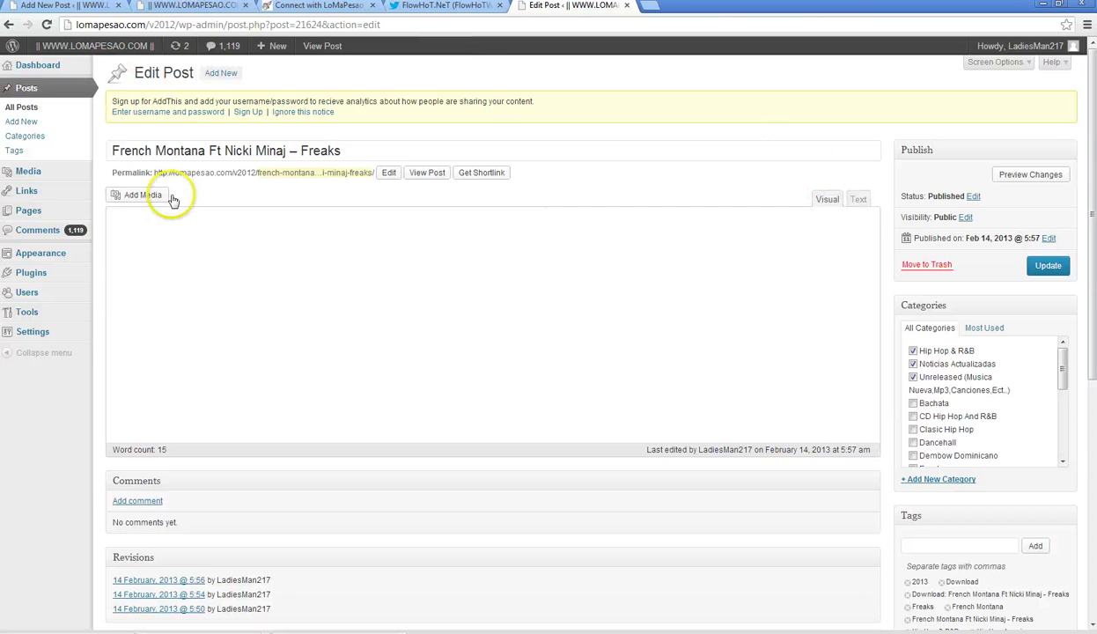
left_click(37, 120)
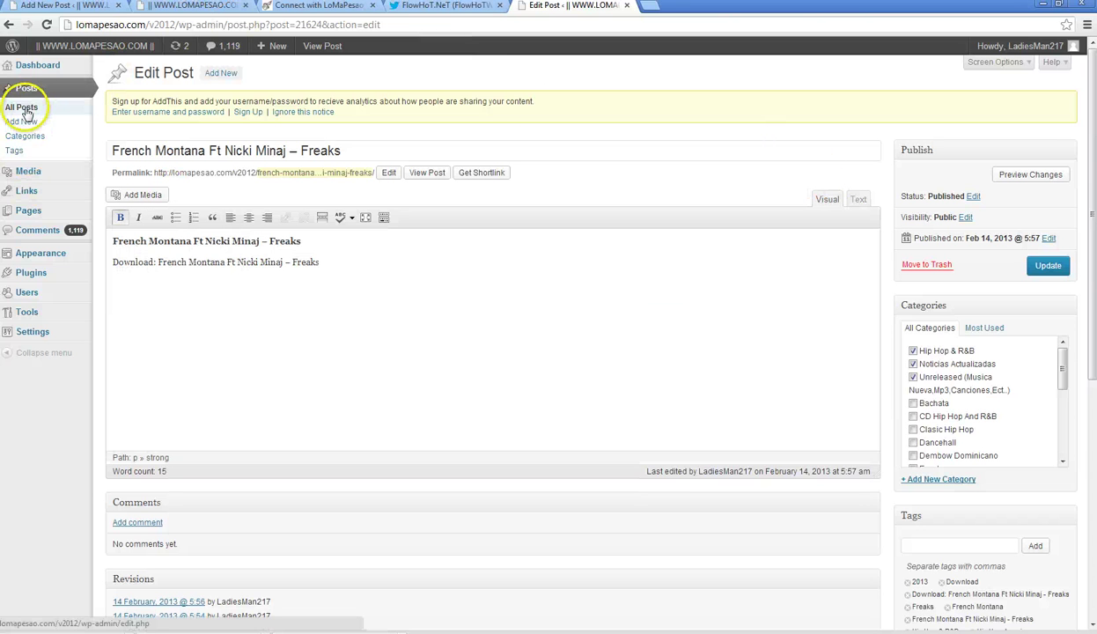
left_click(61, 5)
- Tick the Unreleased and Noticias Actualizadas categories for the draft
scroll(978, 310, "down", 1)
left_click_drag(1060, 308, 1061, 373)
left_click(914, 369)
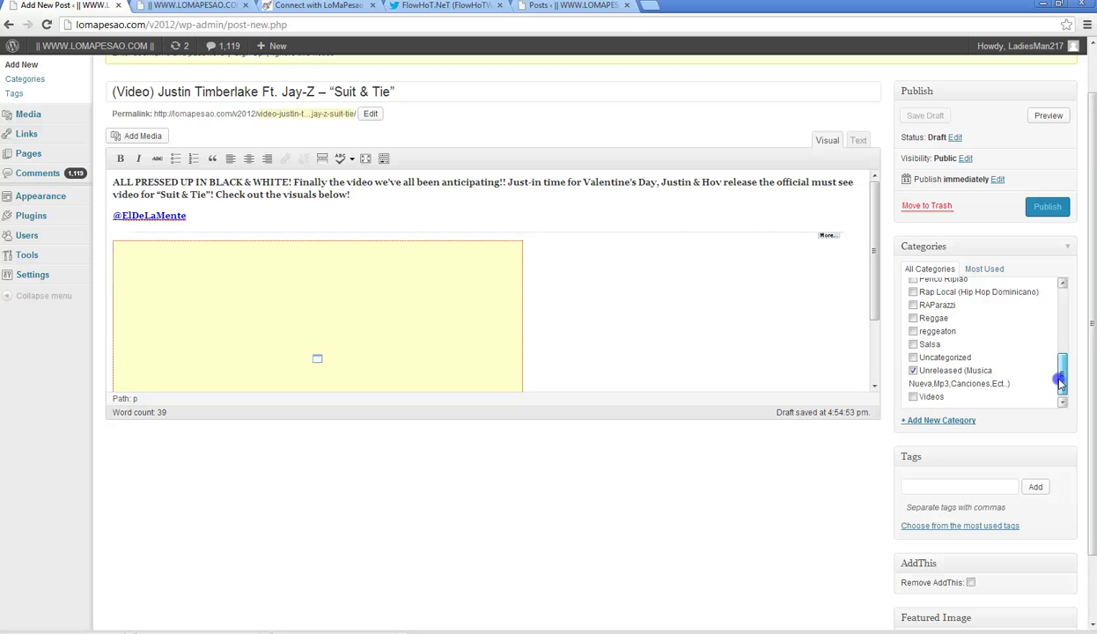
left_click_drag(1066, 380, 1063, 342)
left_click(917, 352)
- Open and close the featured image picker, then publish the Suit & Tie post
scroll(1074, 356, "down", 2)
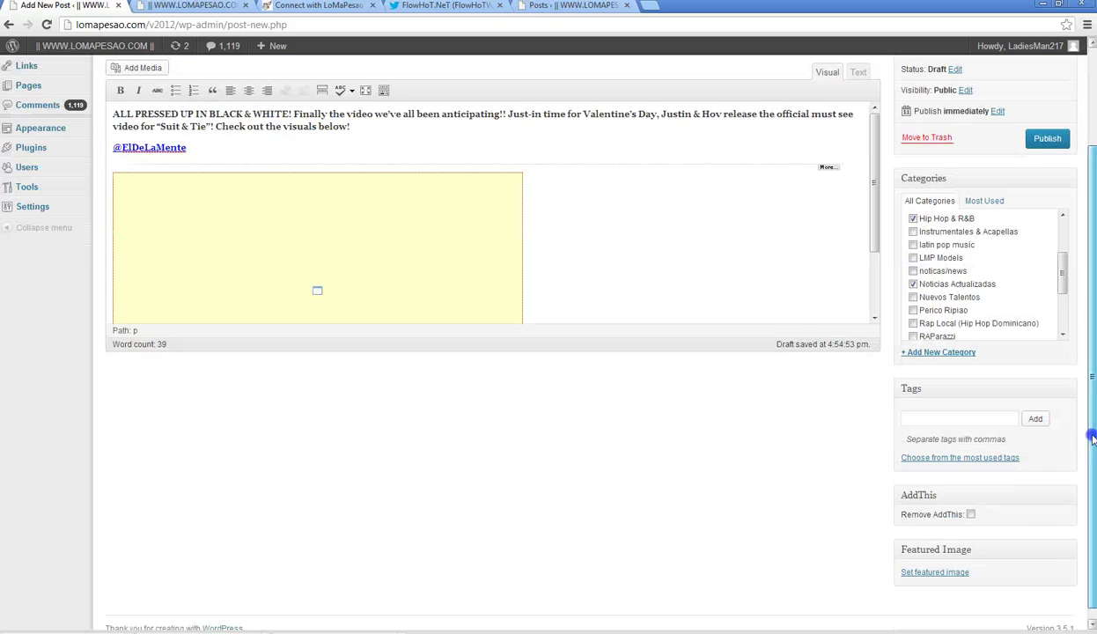
left_click(920, 555)
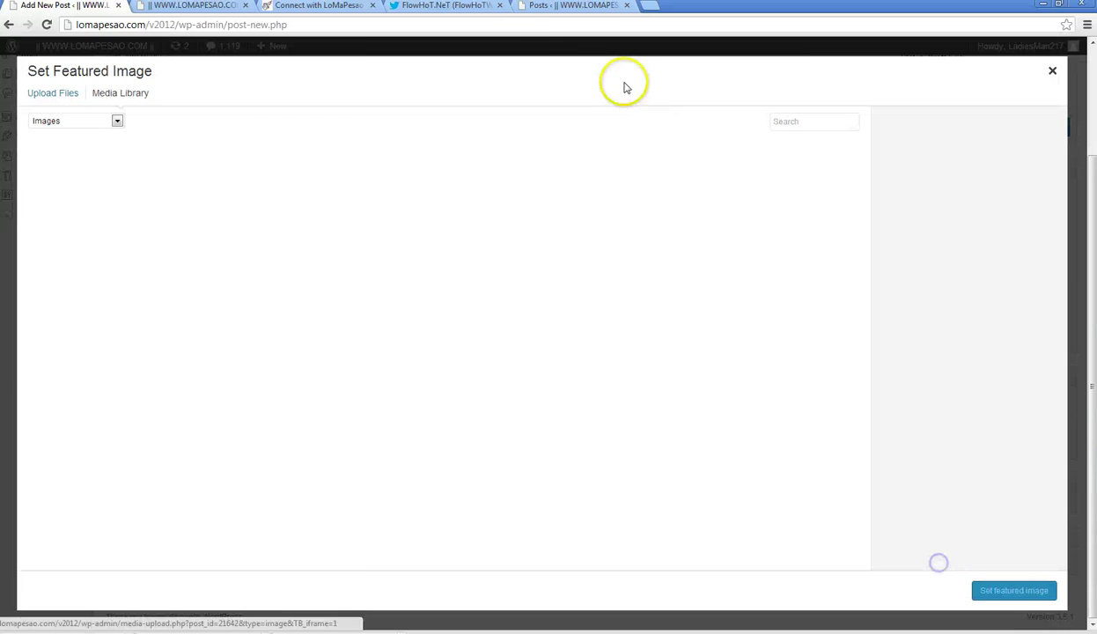
left_click(553, 6)
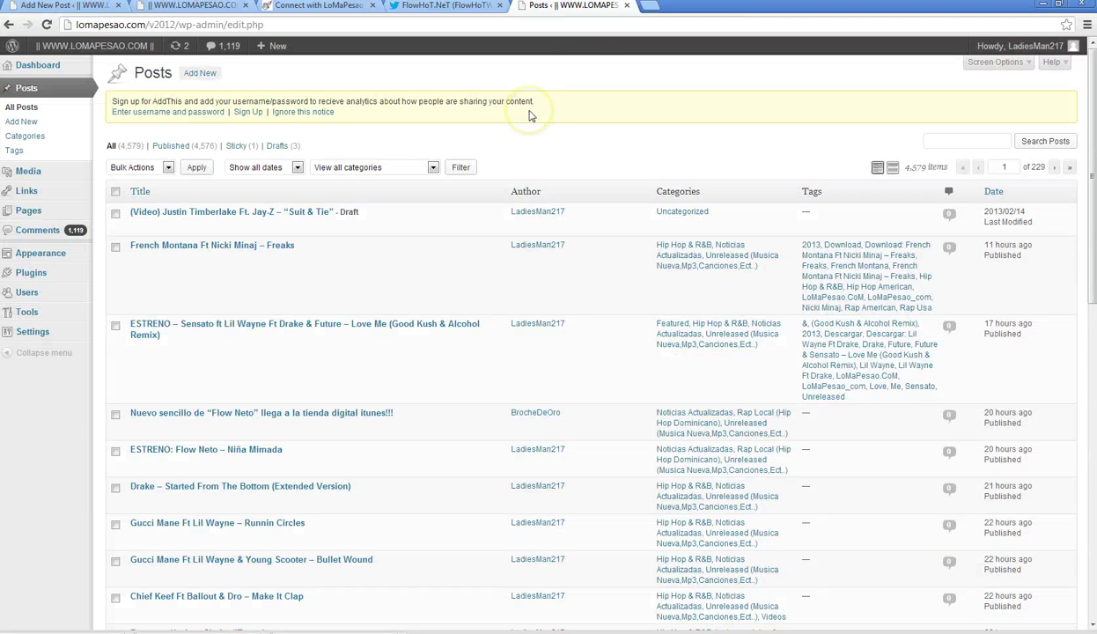
left_click(629, 6)
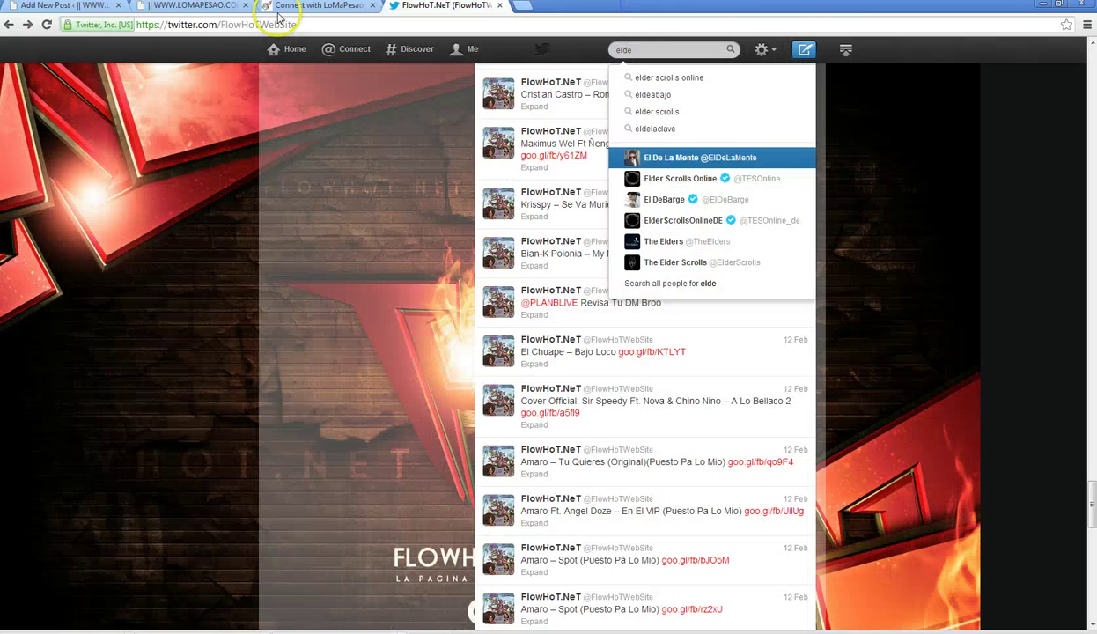
left_click(53, 7)
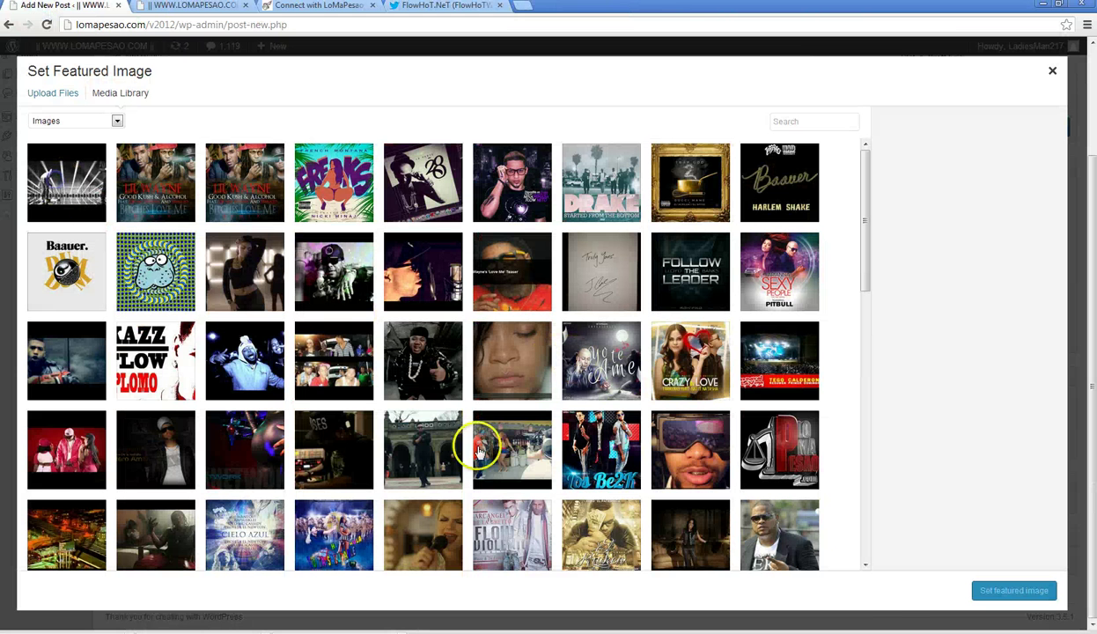
left_click(977, 591)
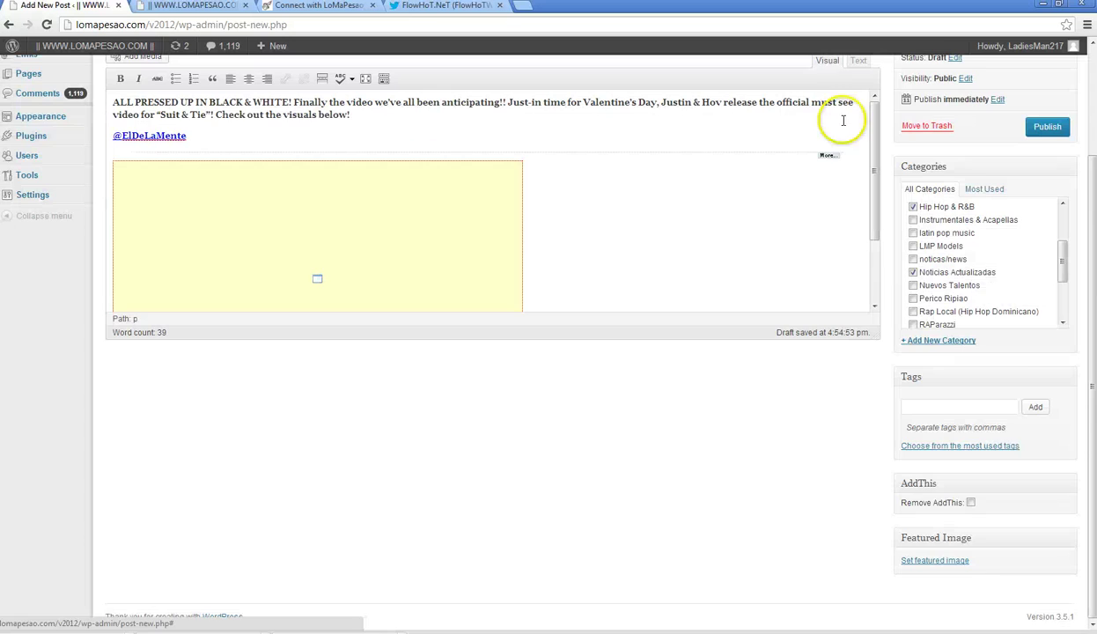
left_click_drag(1089, 451, 1090, 275)
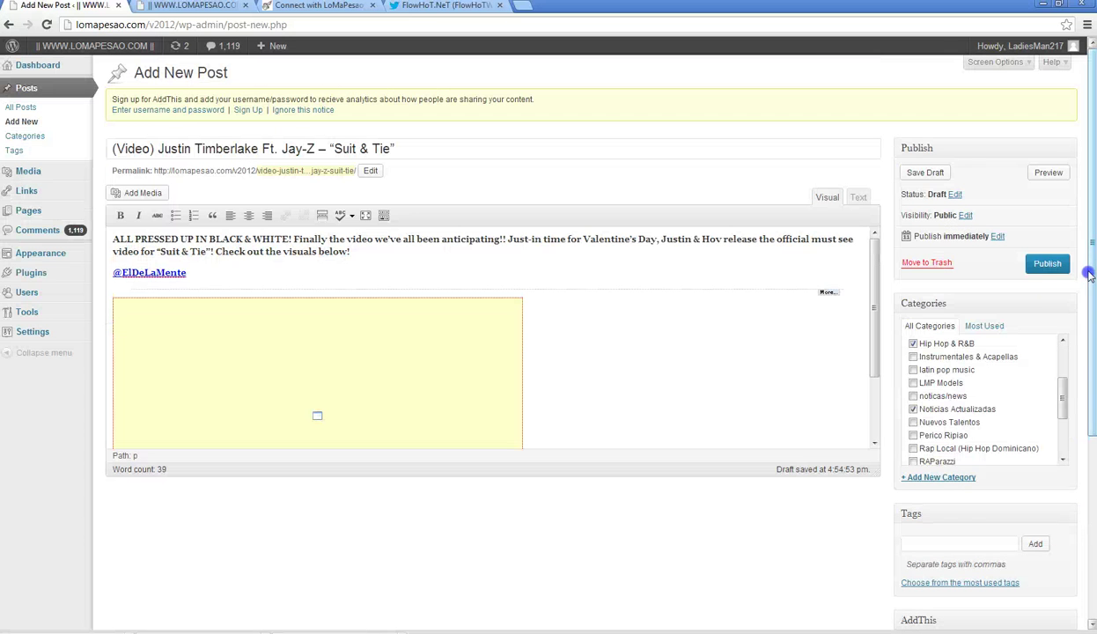
left_click(1048, 263)
- Reload the LoMaPesao.com homepage and clear the leftover 'elde' search on the FlowHoT.NeT Twitter profile
left_click(189, 6)
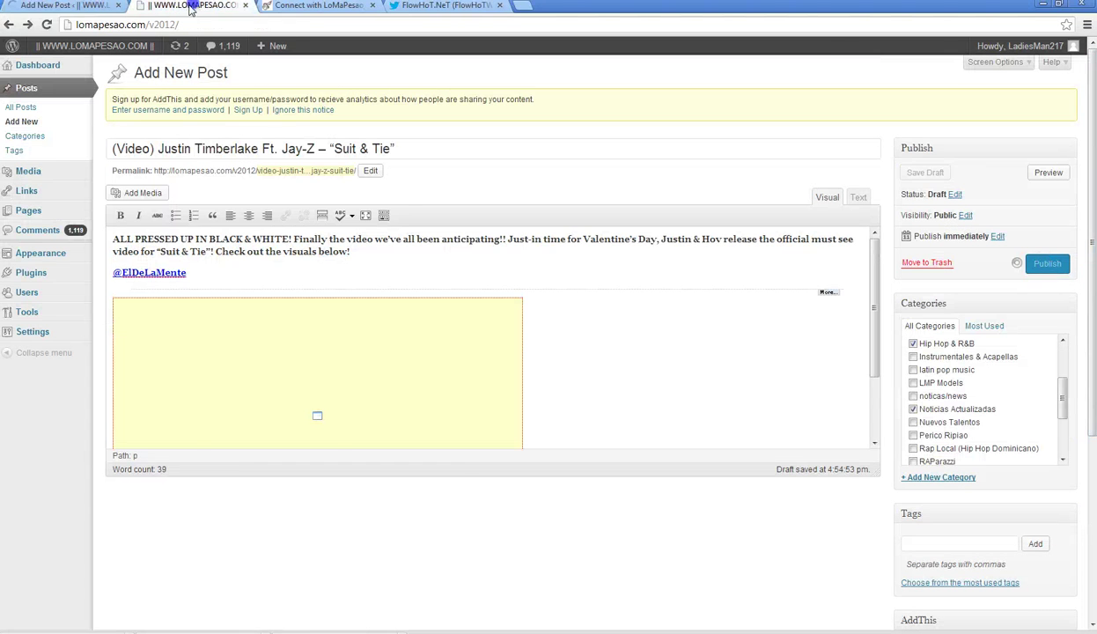
left_click(46, 25)
left_click(449, 6)
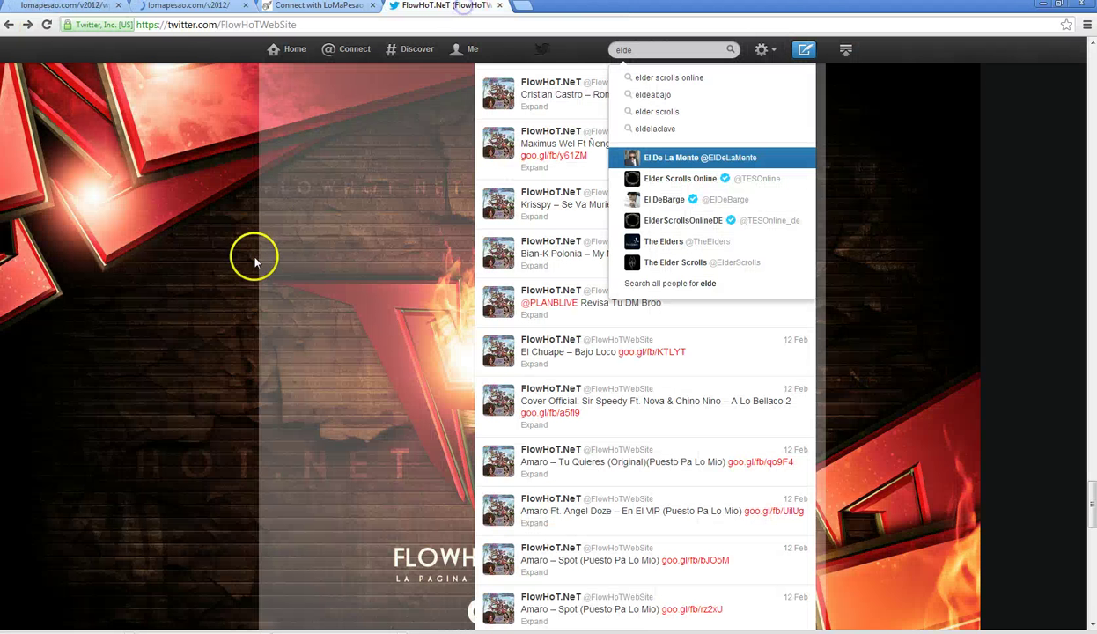
left_click(168, 281)
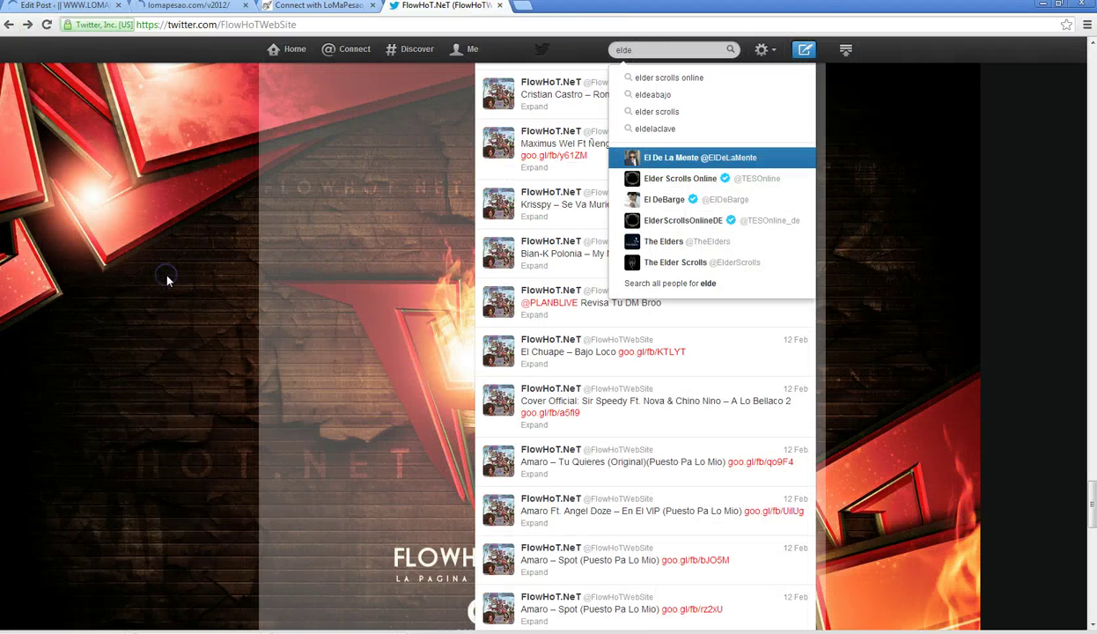
double_click(671, 49)
key("BackSpace")
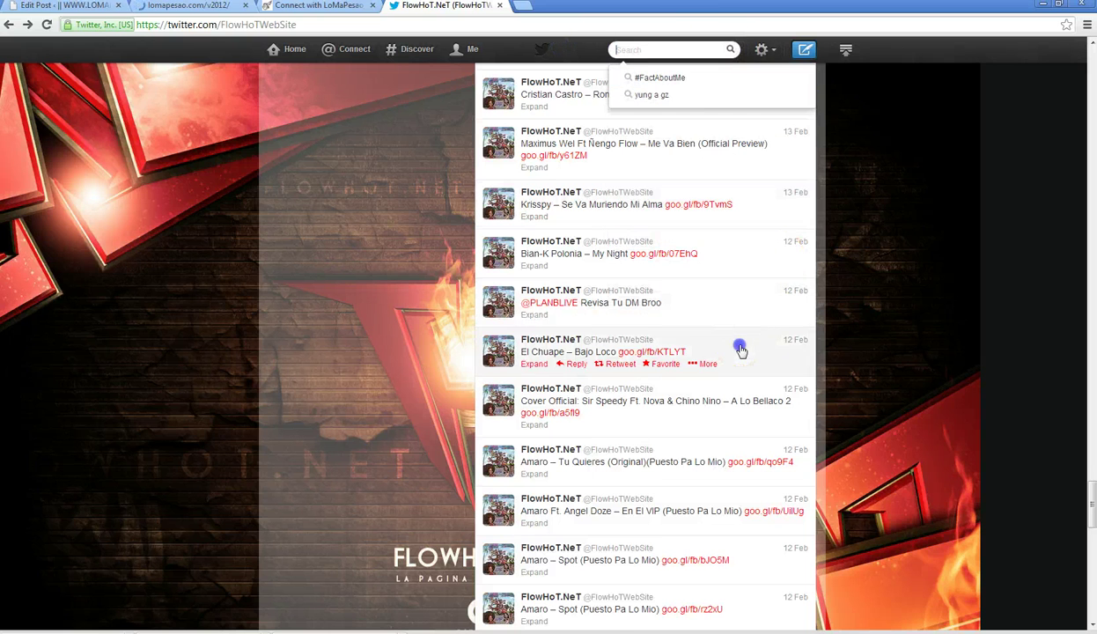
- Expand the El Chuape and PLANBLIVE tweets, scroll back to the profile header, then return to LoMaPesao.com
left_click(740, 349)
left_click(721, 304)
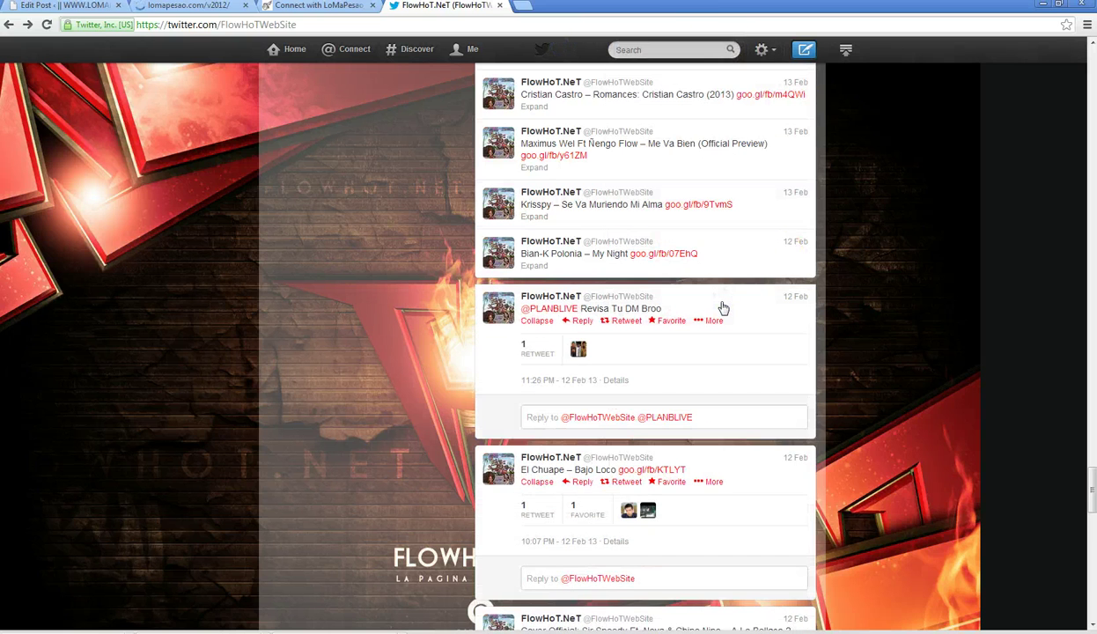
left_click(578, 350)
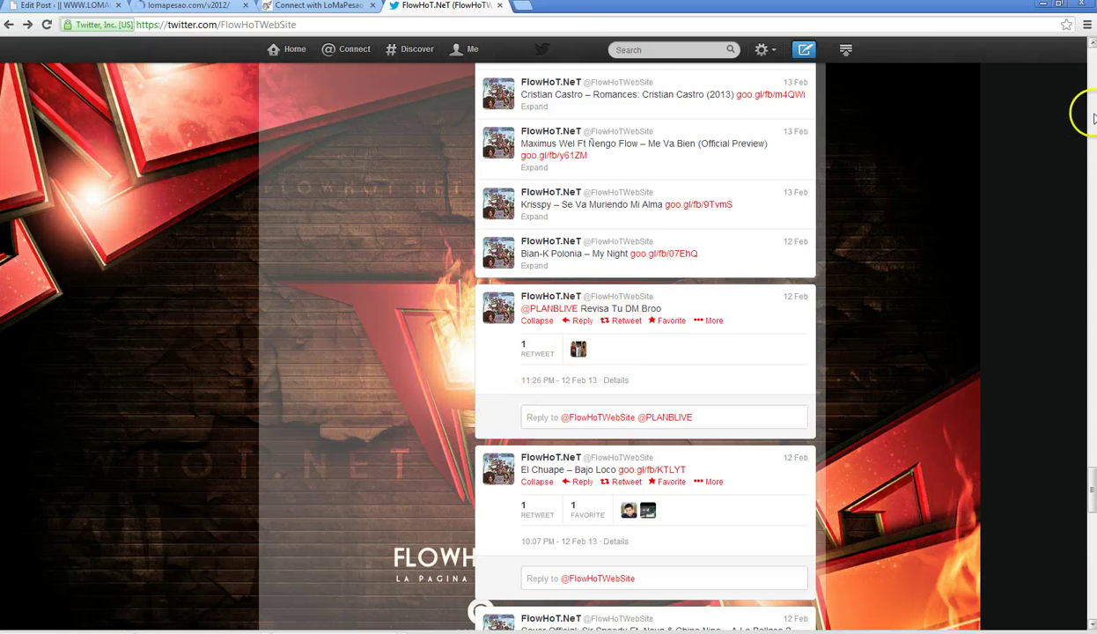
left_click(924, 379)
scroll(925, 383, "up", 15)
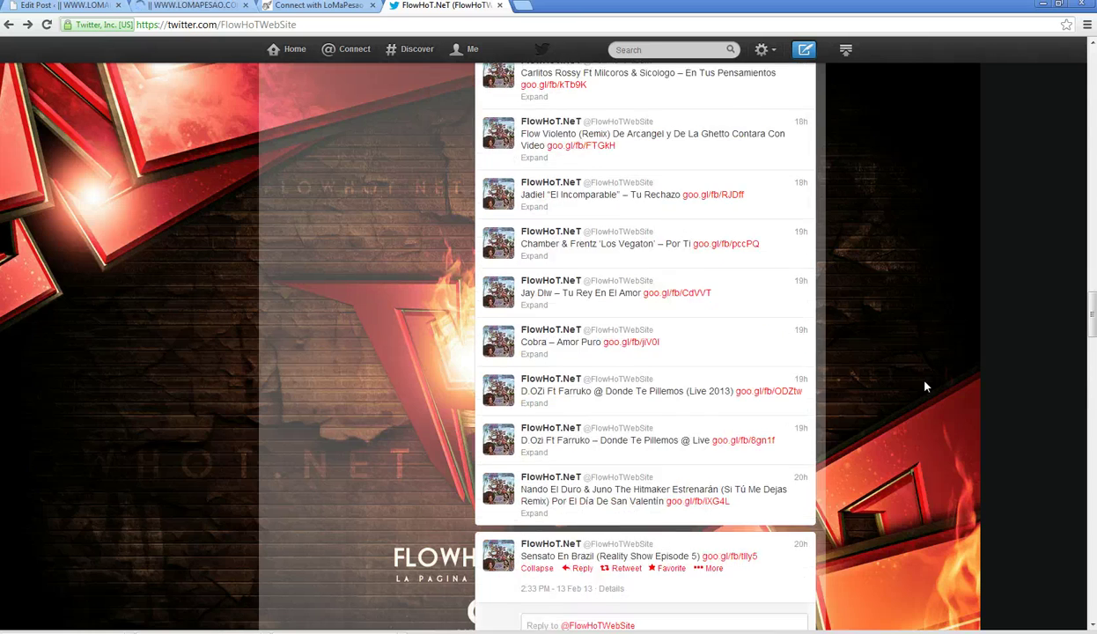
scroll(925, 385, "up", 20)
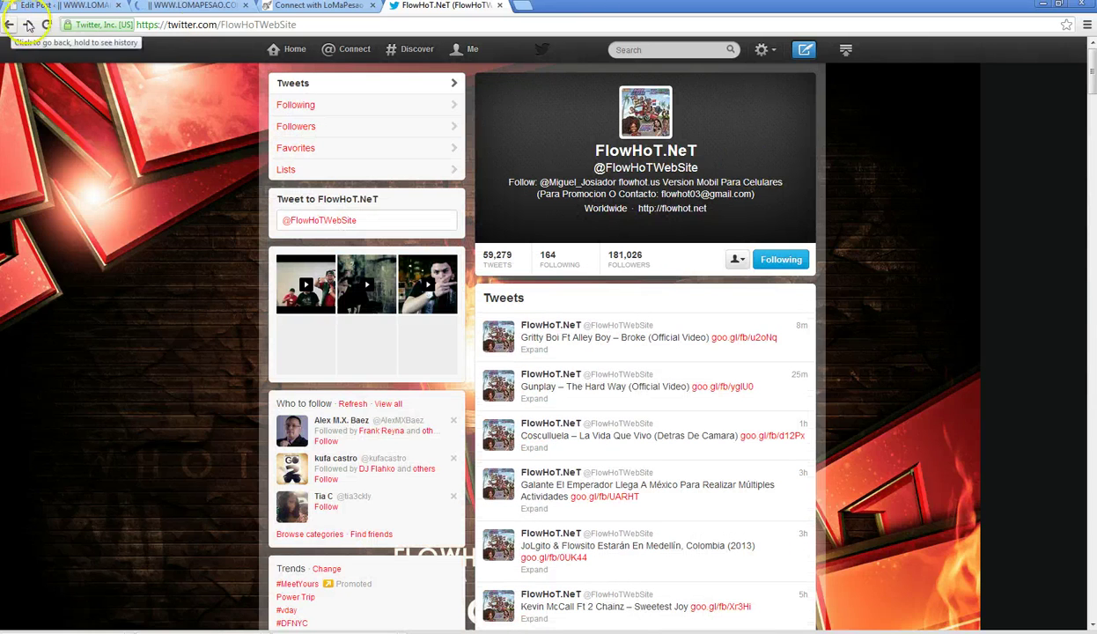
left_click(194, 5)
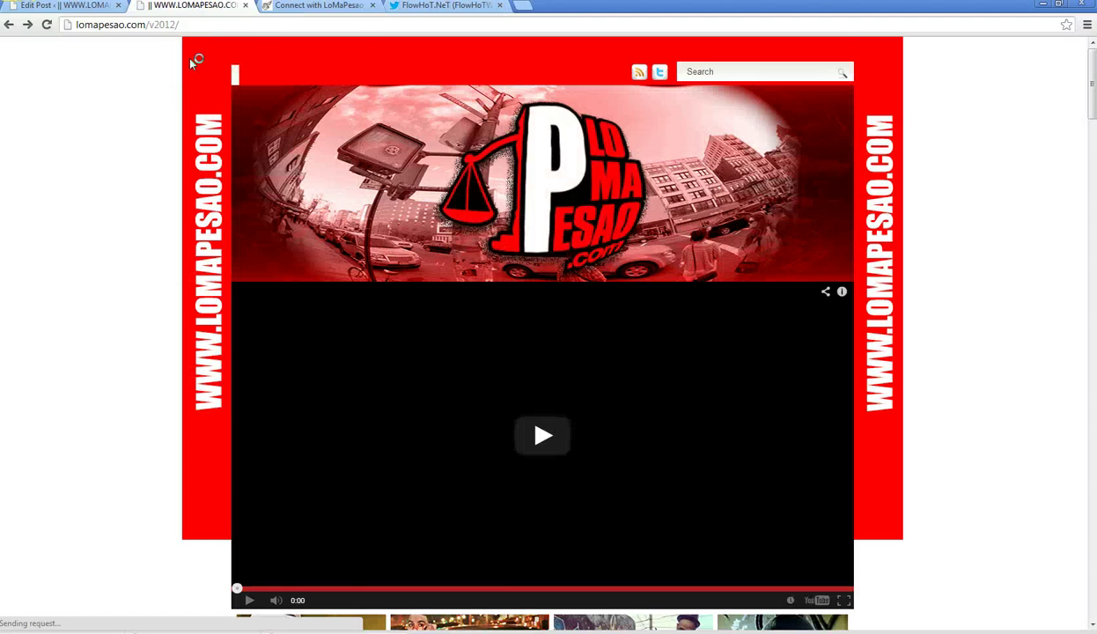
scroll(191, 64, "down", 15)
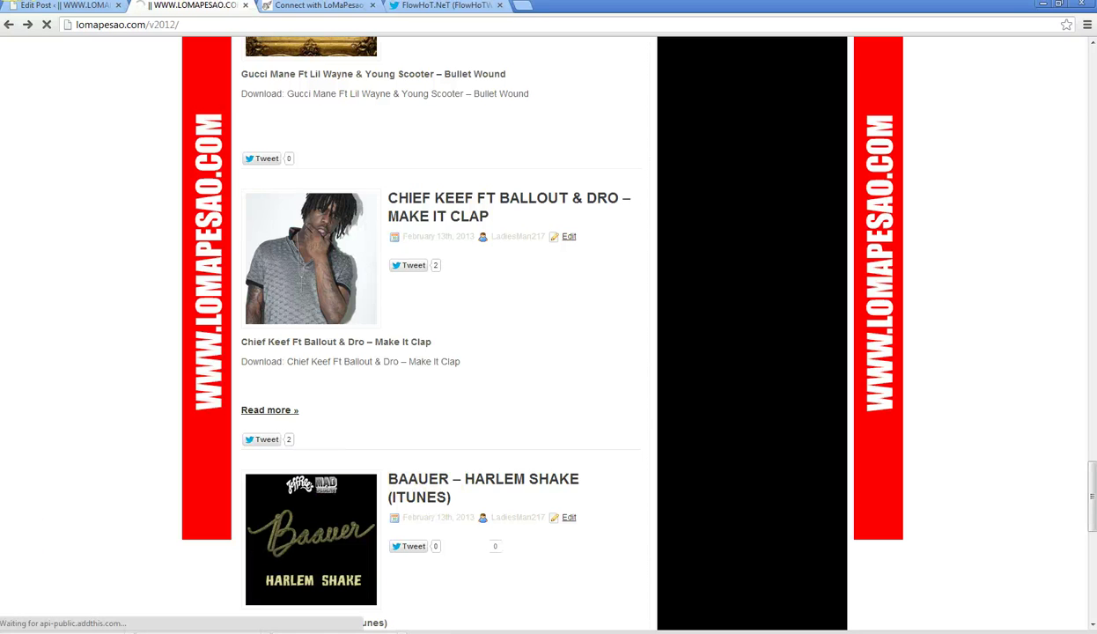
key("alt+Tab")
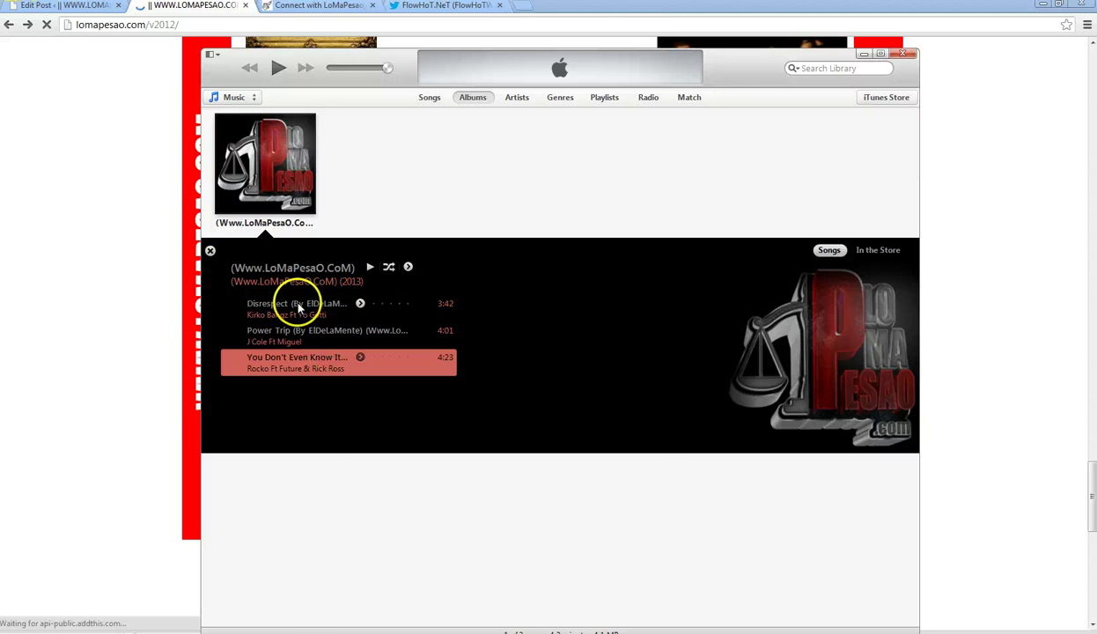
left_click(298, 304)
left_click(86, 458)
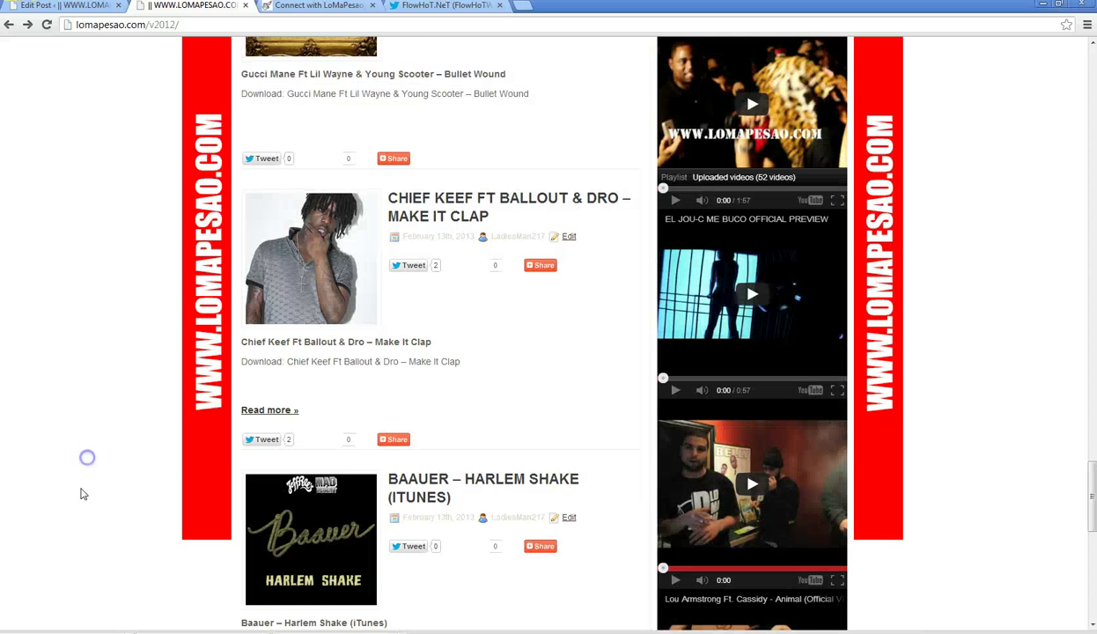
left_click(449, 7)
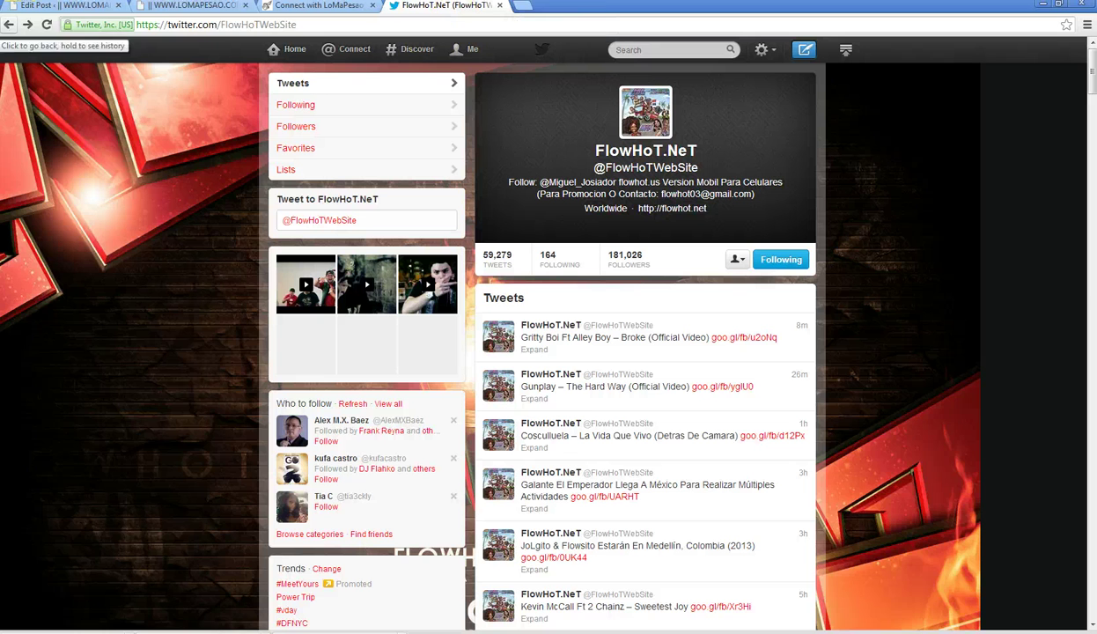
- Go back to Twitter Interactions, reload its copied address via Paste and go, then open a new tab
left_click(9, 24)
left_click(37, 238)
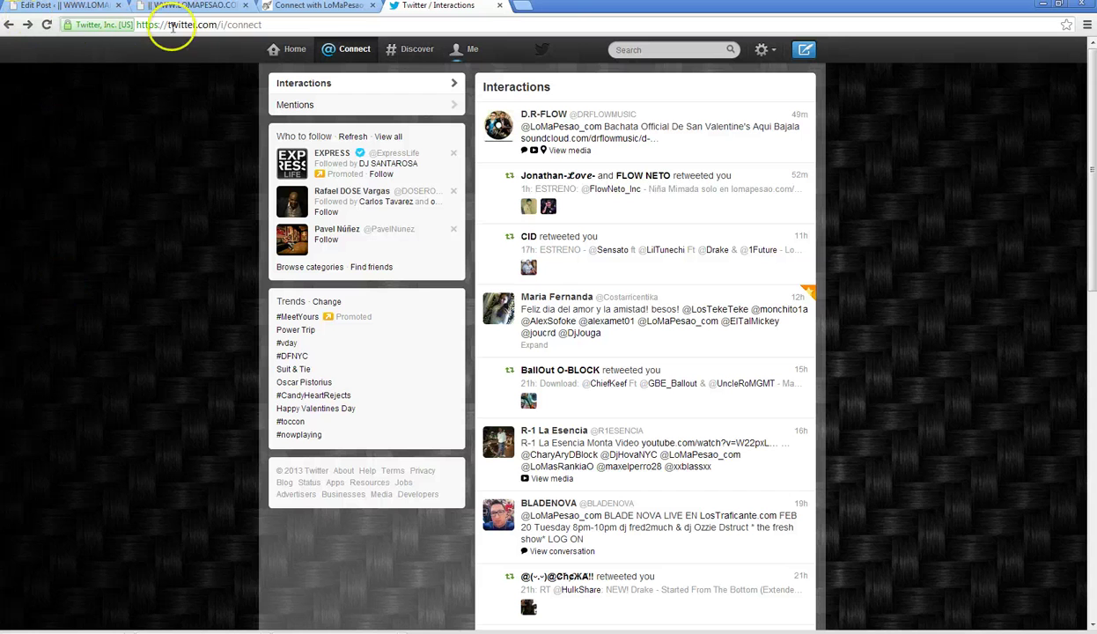
left_click(170, 25)
key("ctrl+c")
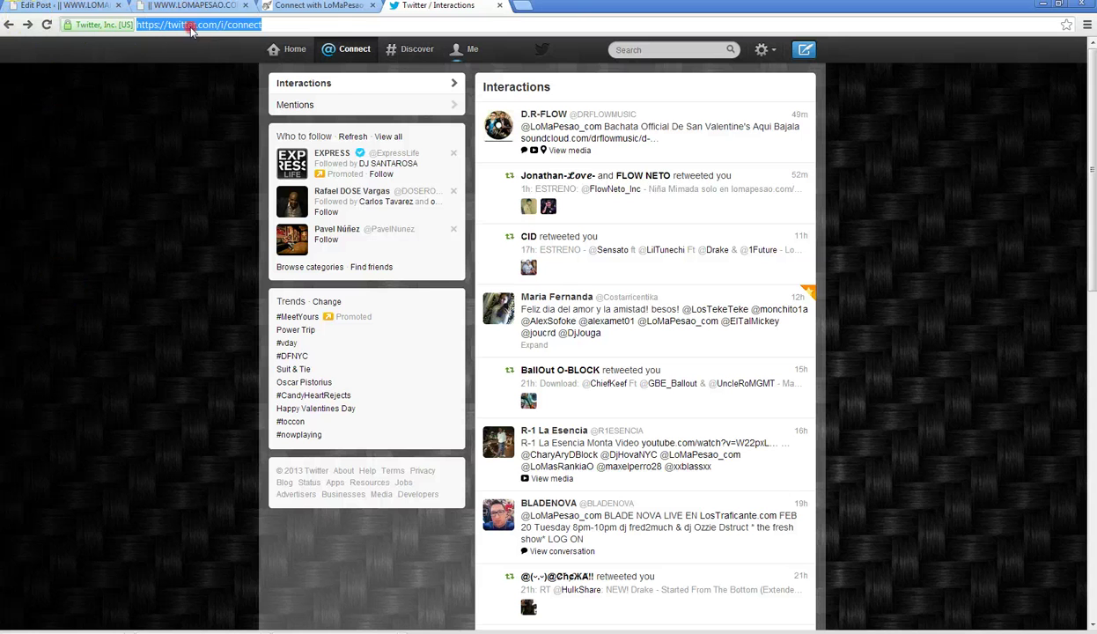
right_click(170, 25)
left_click(176, 73)
left_click(5, 28)
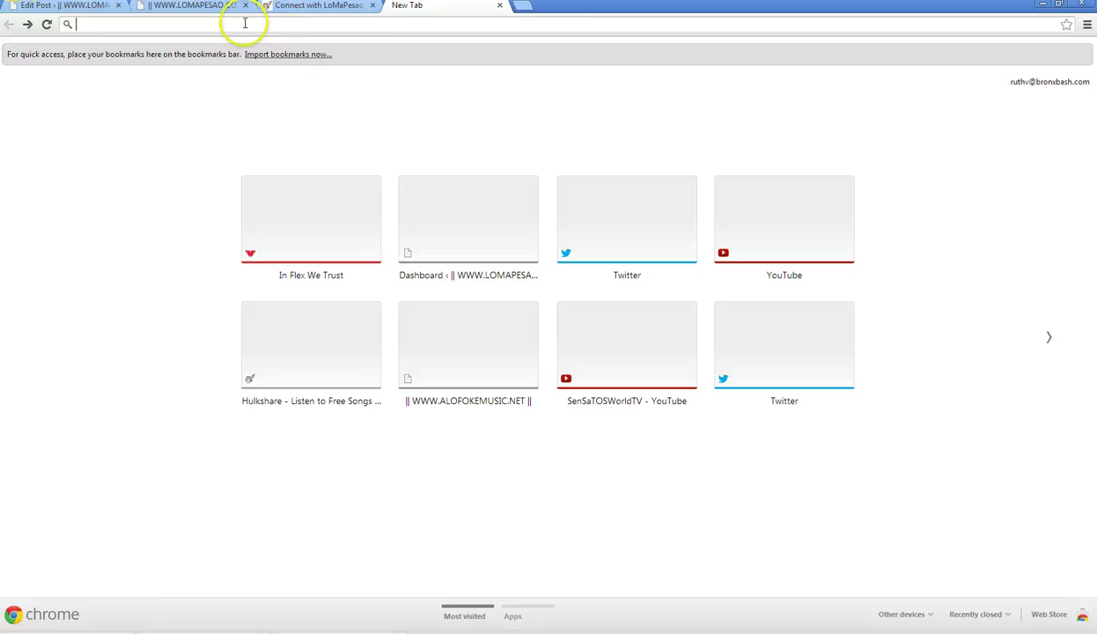
right_click(245, 24)
left_click(284, 90)
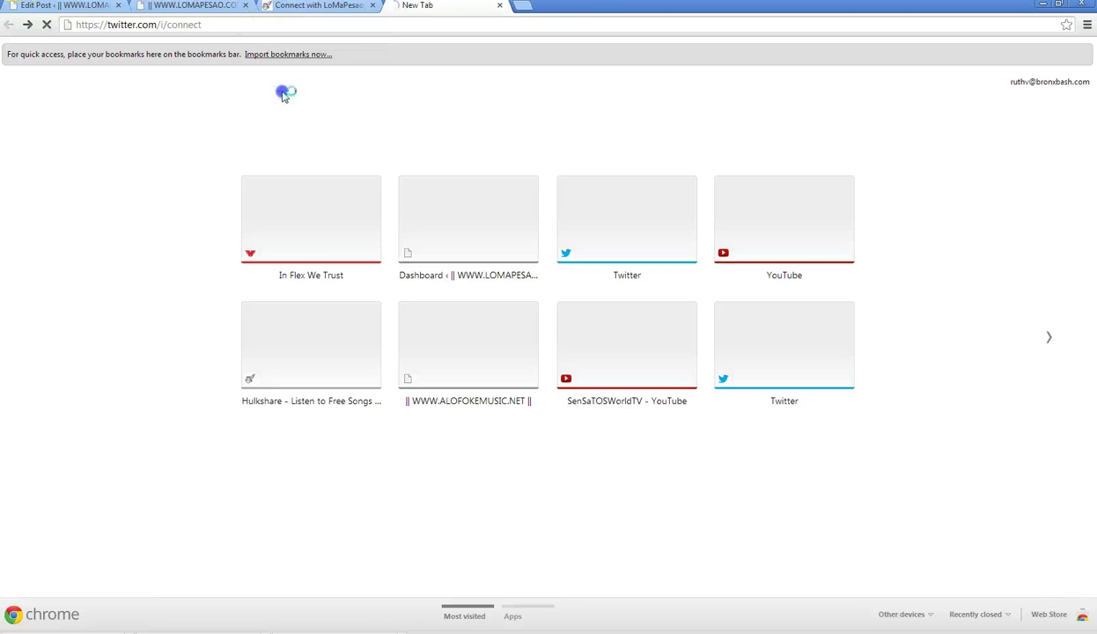
left_click(511, 7)
- Open hulkshare.com and the LoMaPesao_com track list, then return to the WordPress post editor
type("hulkshare.com")
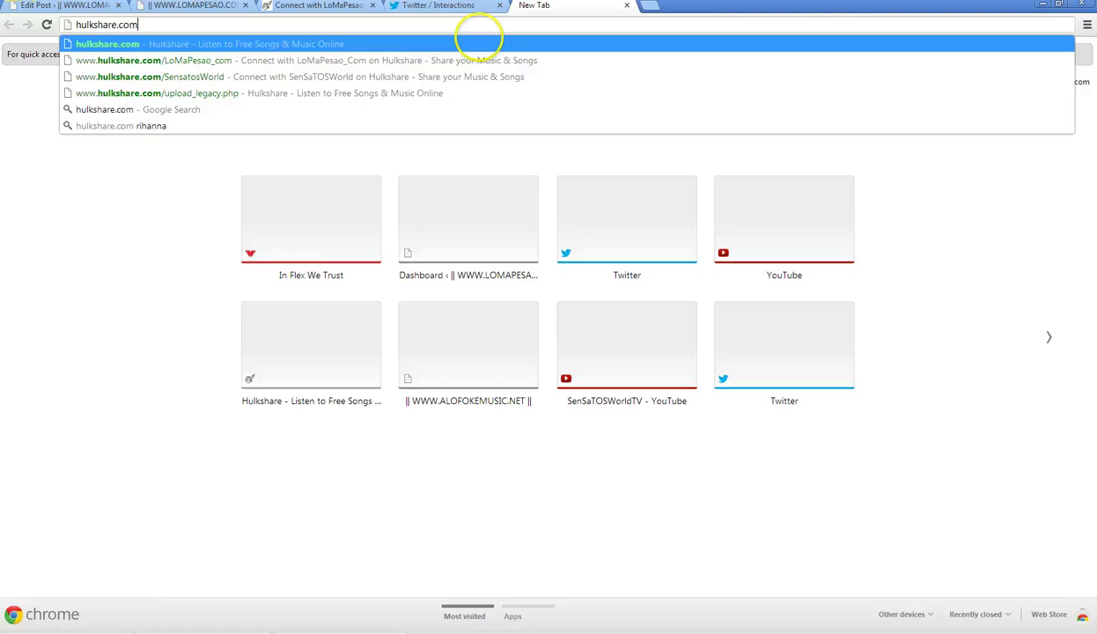
key("Return")
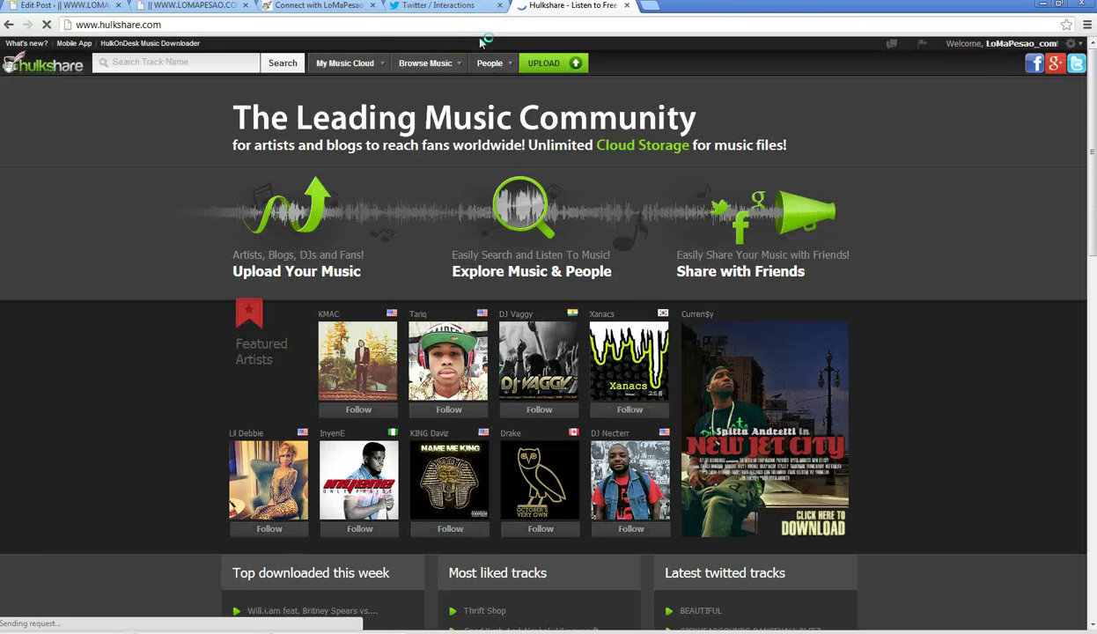
mouse_move(346, 63)
left_click(346, 89)
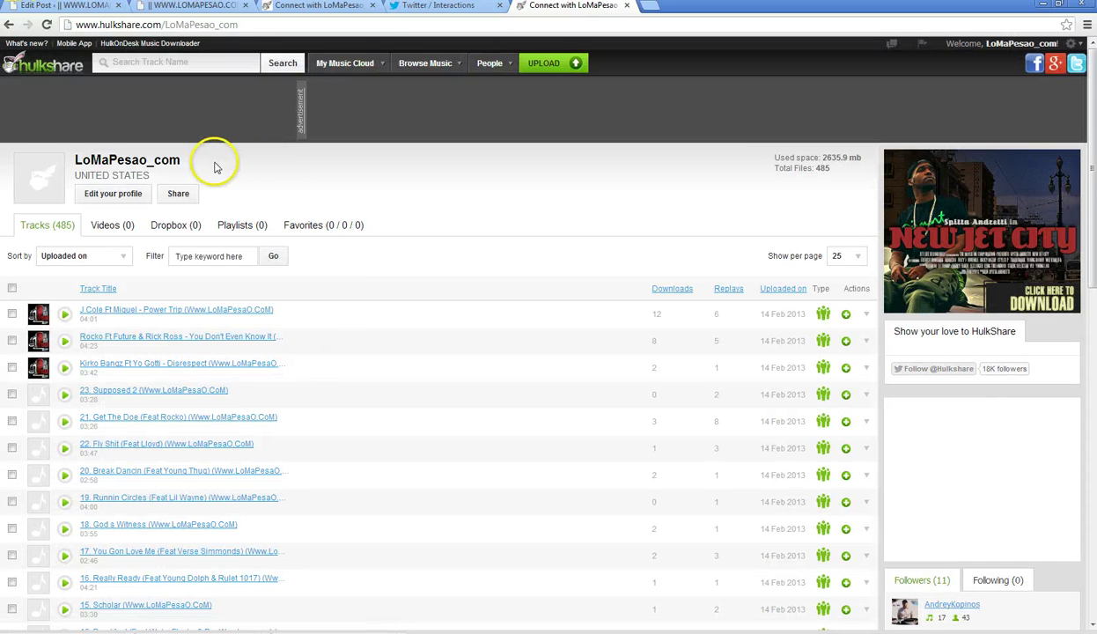
scroll(198, 245, "down", 4)
scroll(198, 238, "down", 3)
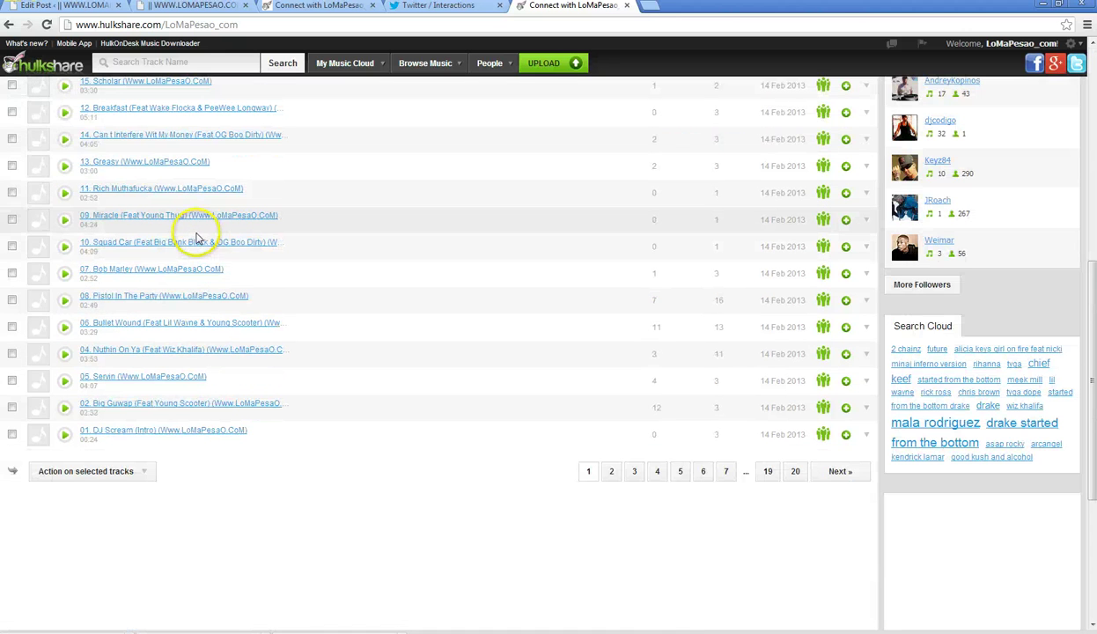
scroll(200, 236, "up", 6)
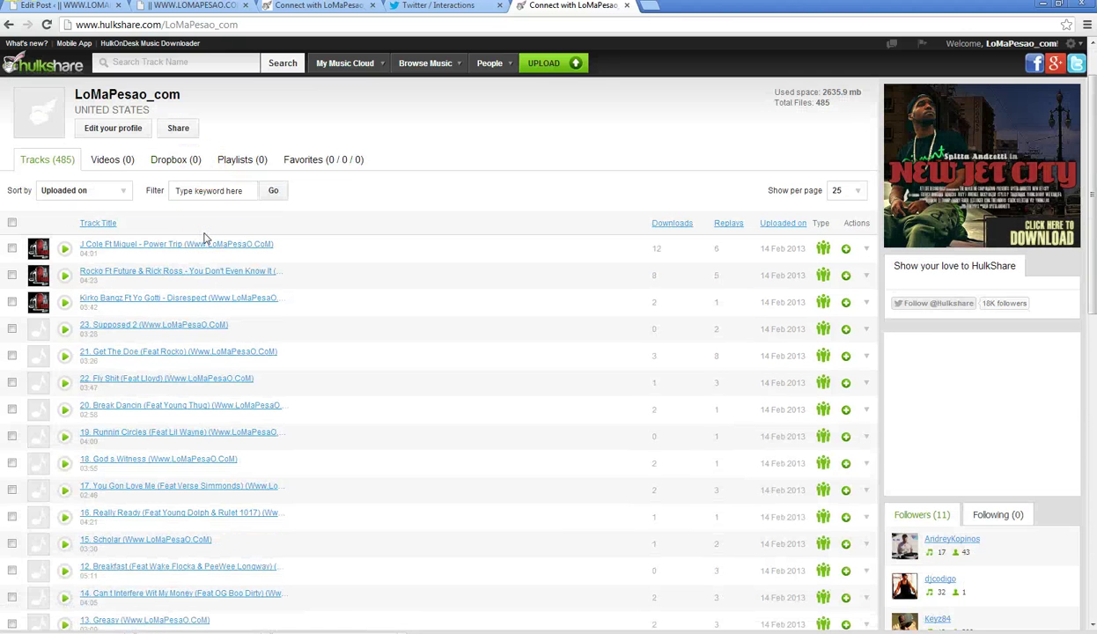
left_click(441, 10)
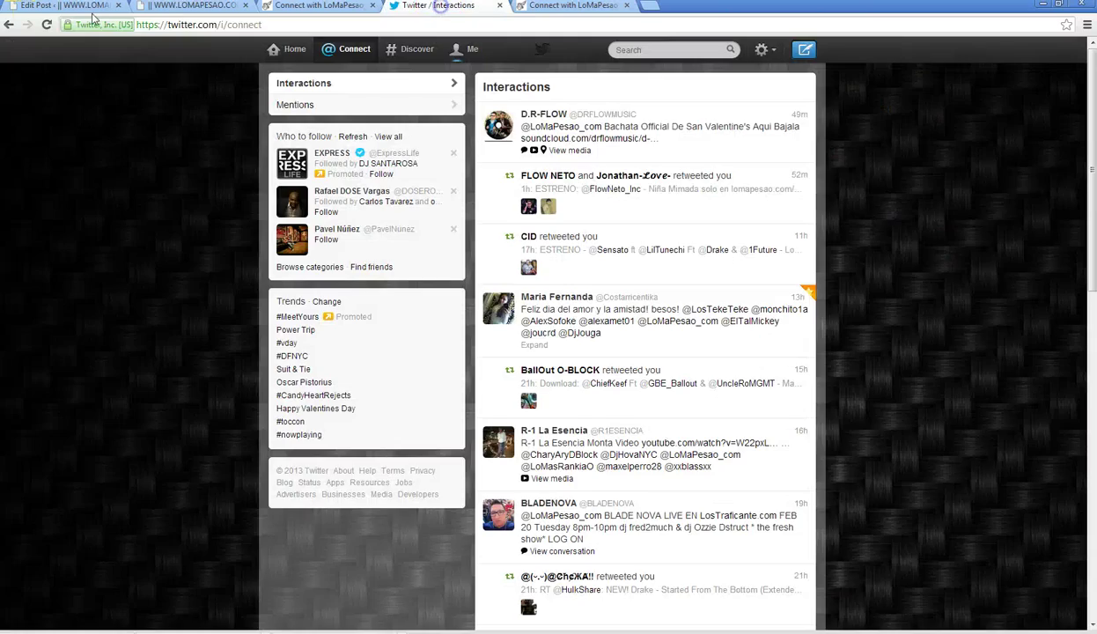
left_click(39, 7)
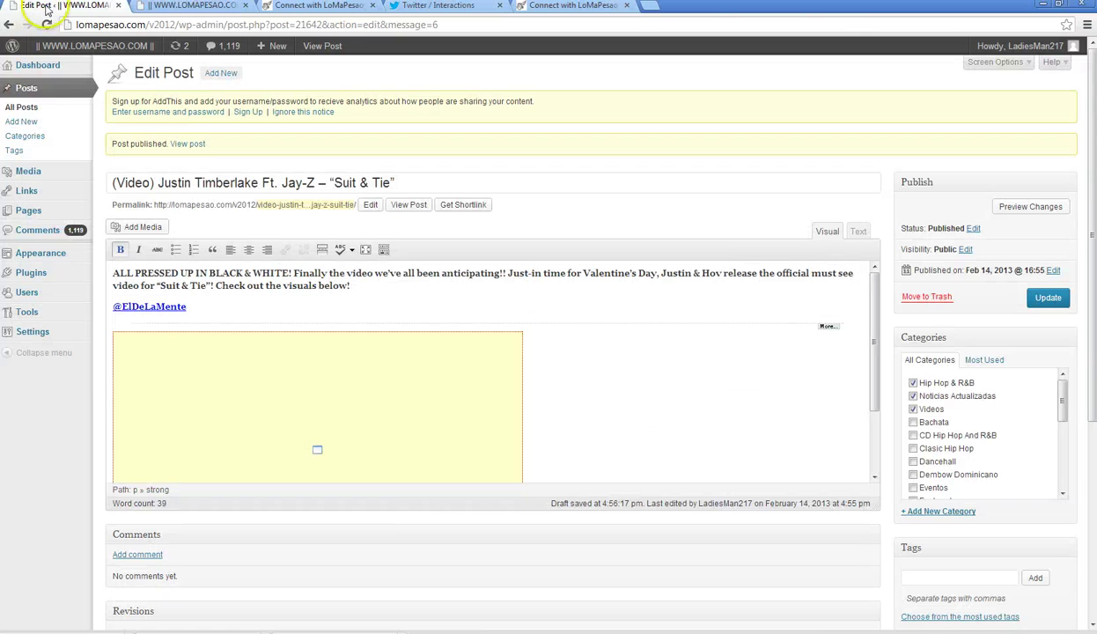
- Scroll through the LoMaPesao.com home page posts, then switch to the Hulkshare track list
left_click(185, 6)
left_click(88, 262)
scroll(91, 260, "down", 2)
scroll(90, 262, "up", 8)
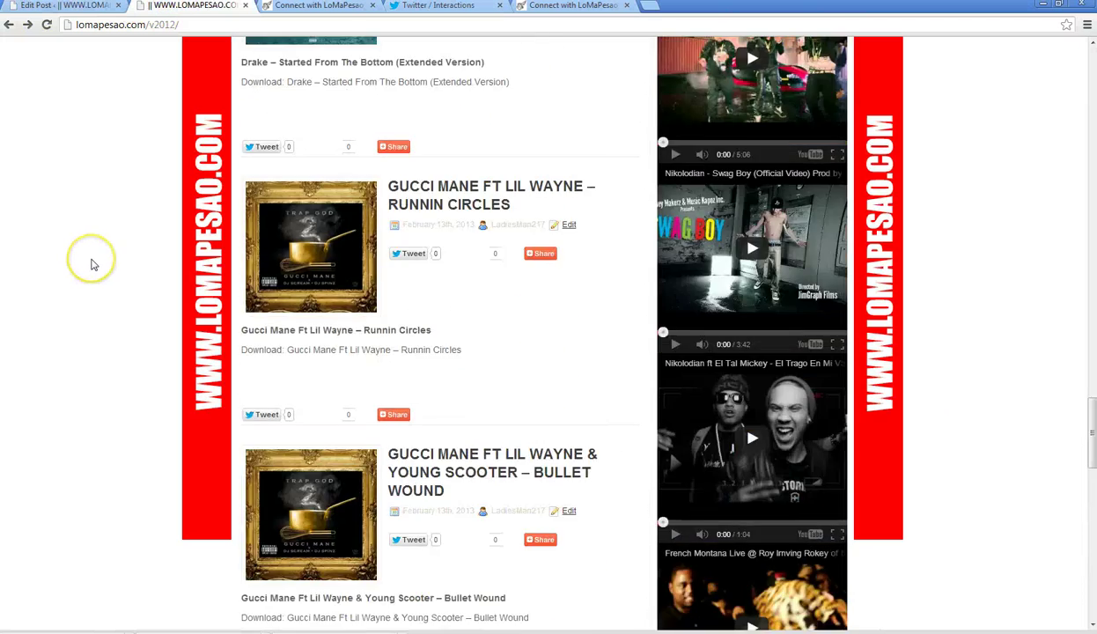
scroll(91, 265, "up", 15)
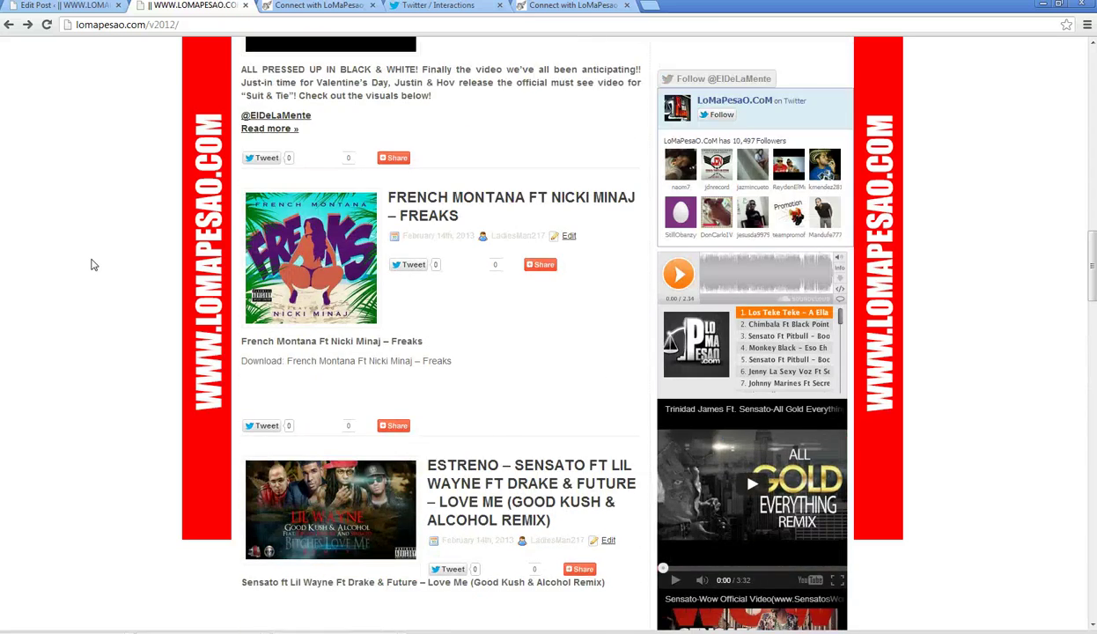
scroll(95, 265, "up", 2)
scroll(96, 282, "down", 9)
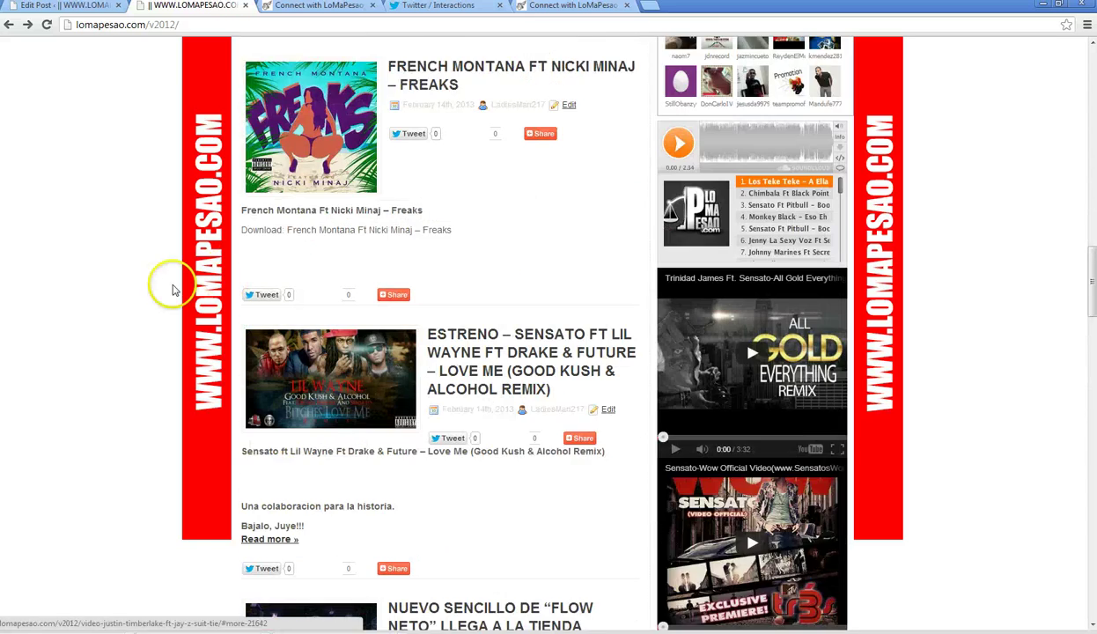
scroll(104, 299, "down", 3)
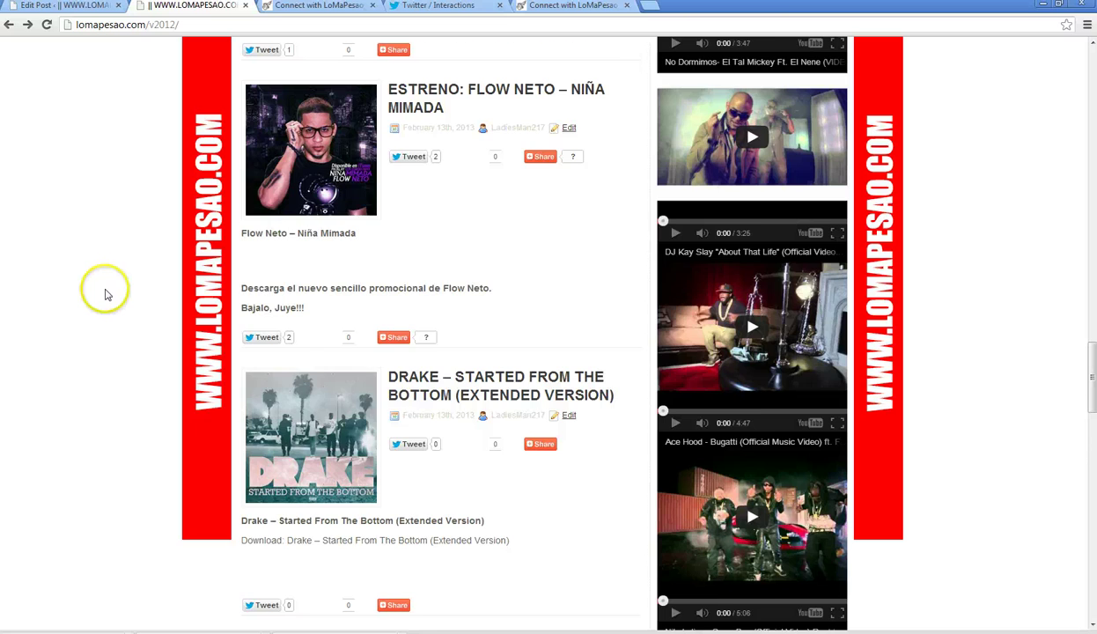
scroll(106, 291, "down", 4)
scroll(108, 286, "down", 7)
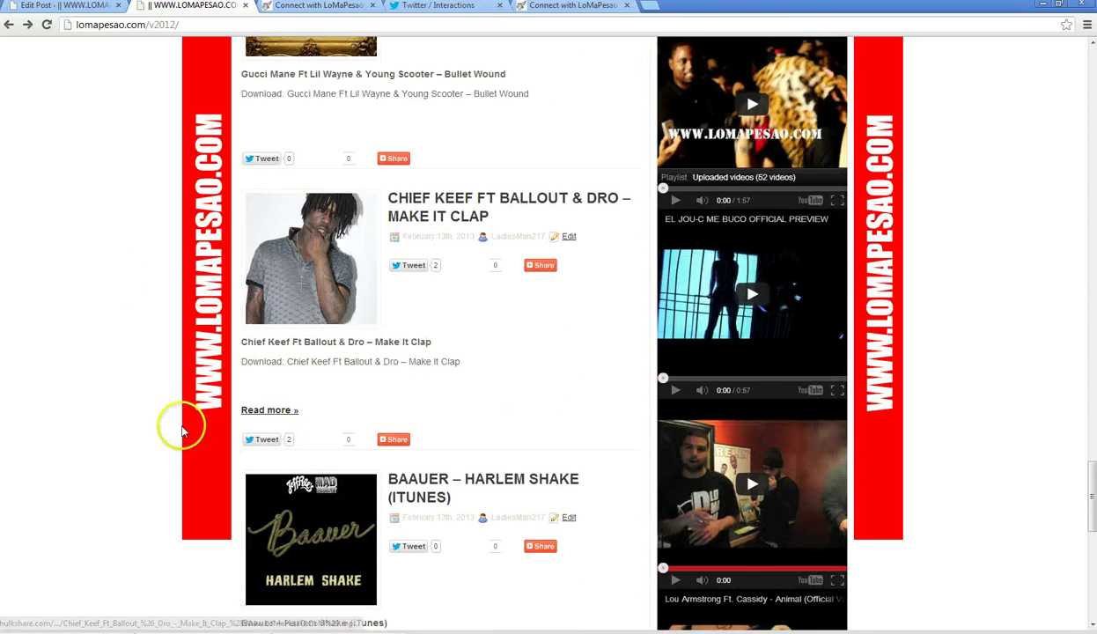
scroll(179, 426, "up", 10)
scroll(179, 423, "up", 7)
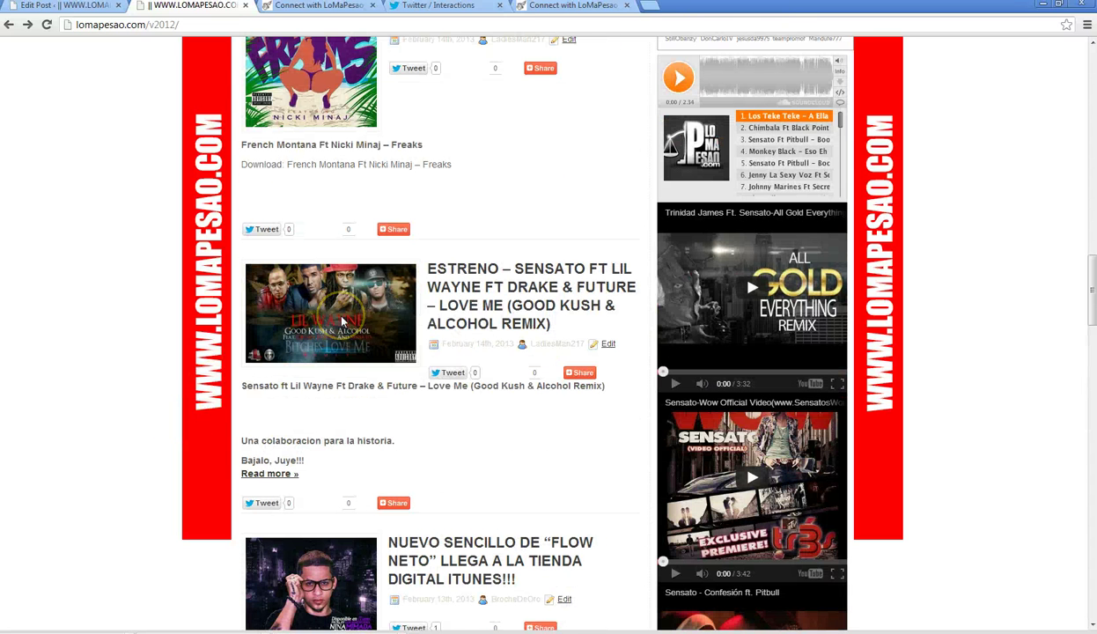
left_click(608, 11)
- Visit alofokemusic.net from the Hulkshare tab, go back, and switch to Twitter Interactions
left_click(558, 25)
type("alofokemusic.net/v2015")
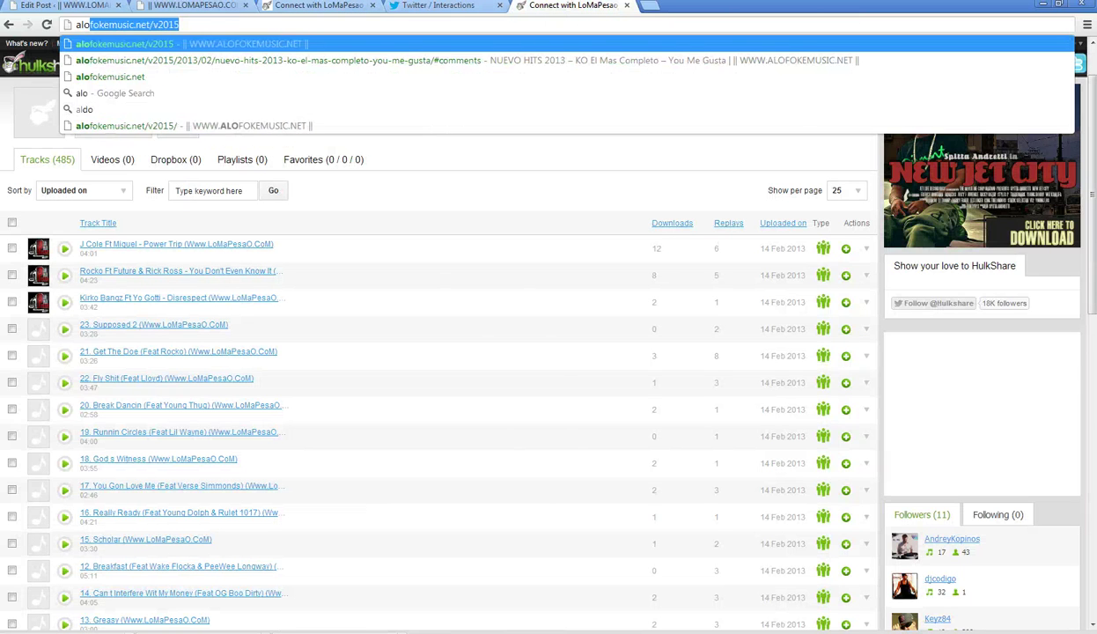
key("Return")
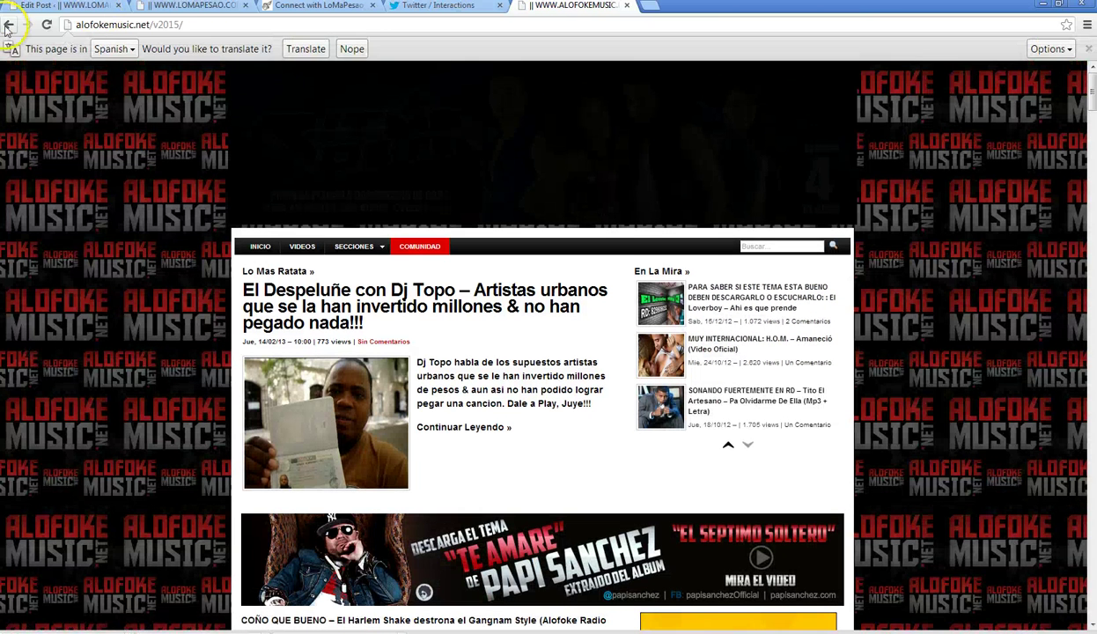
left_click(7, 25)
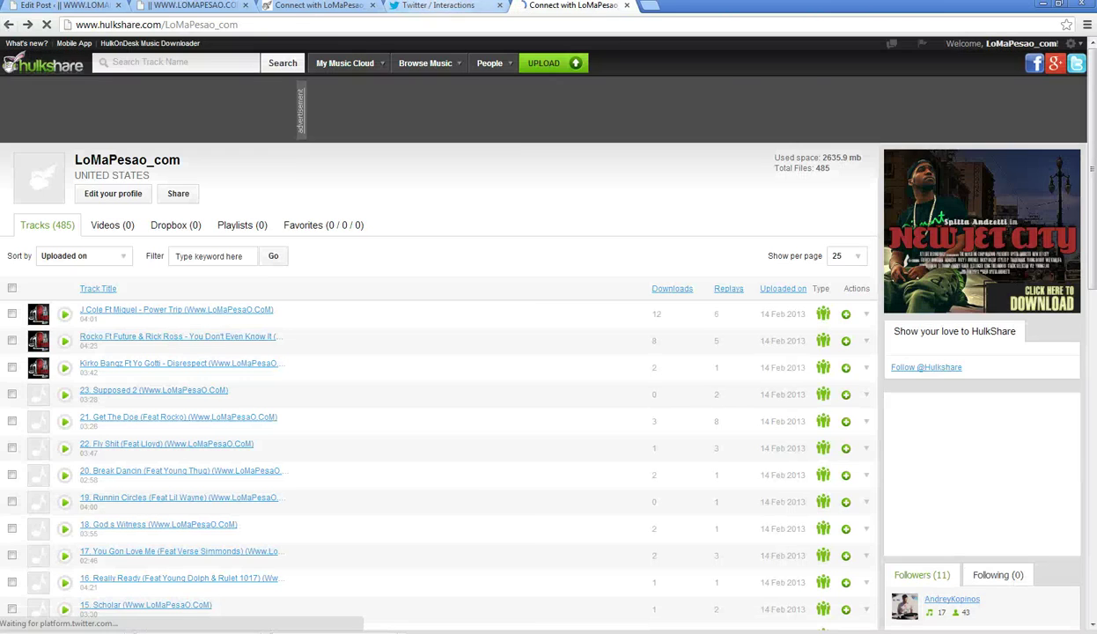
left_click(440, 5)
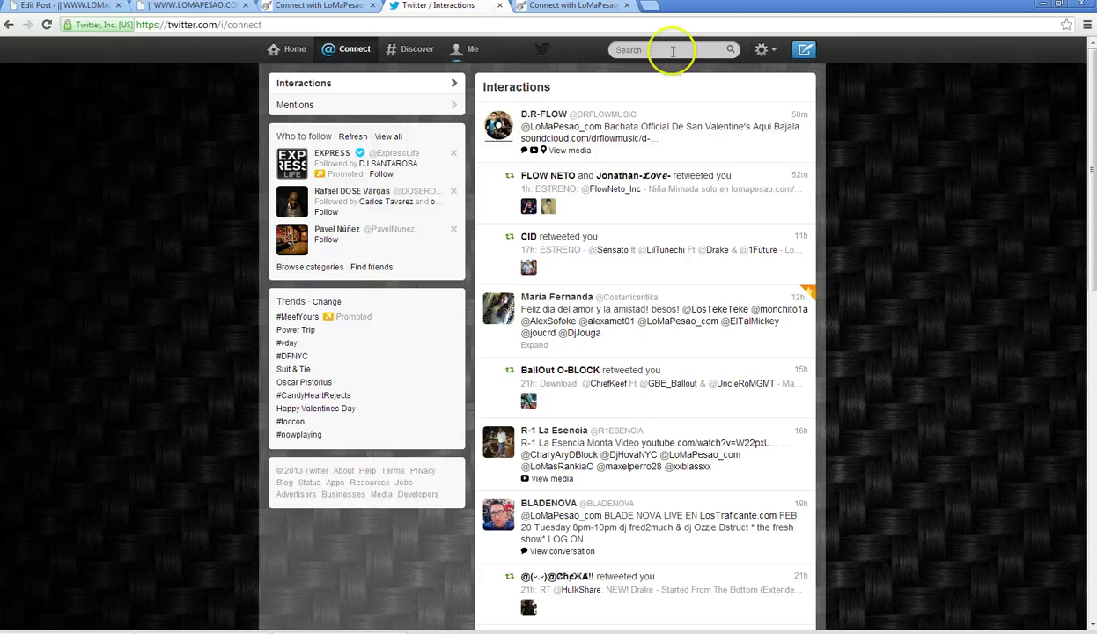
- Search Twitter for Sensato, open his profile and expand his latest tweet's video
left_click(761, 51)
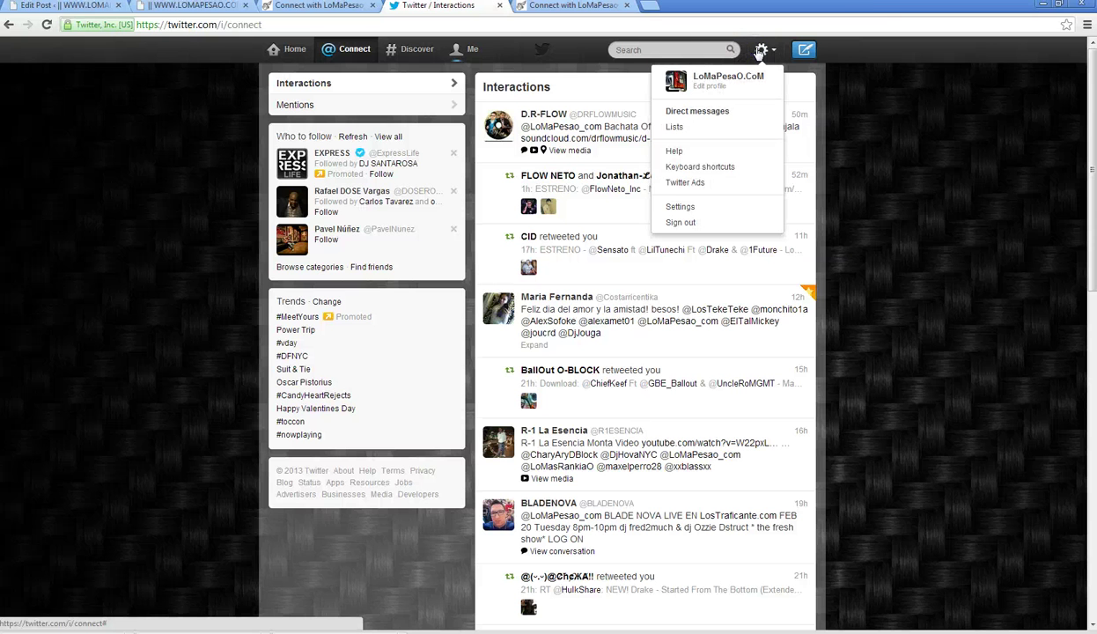
left_click(621, 49)
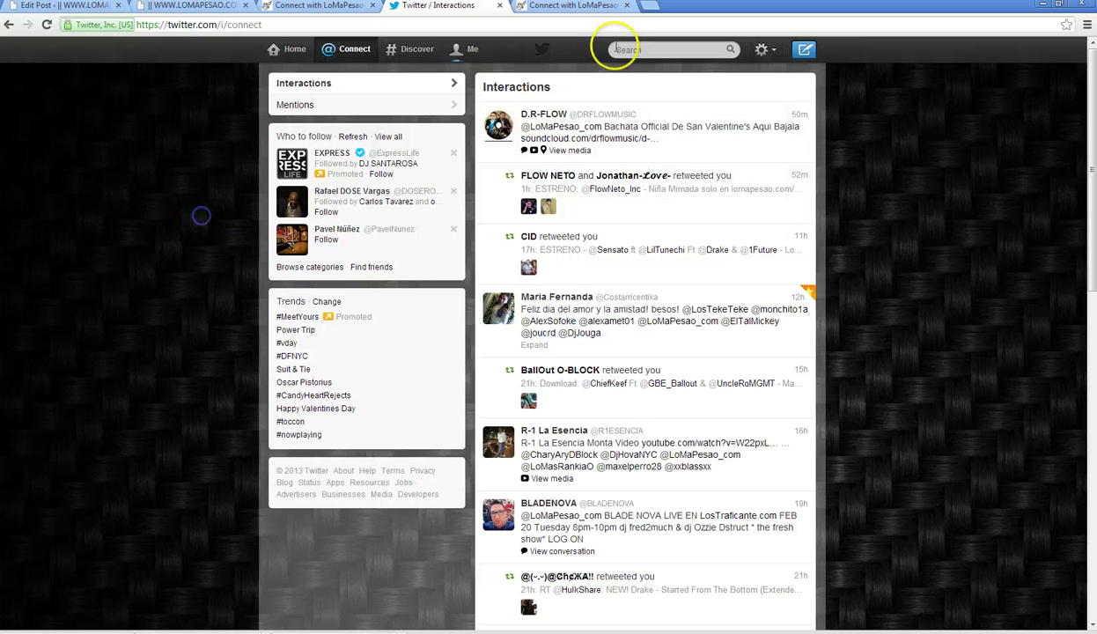
type("Se")
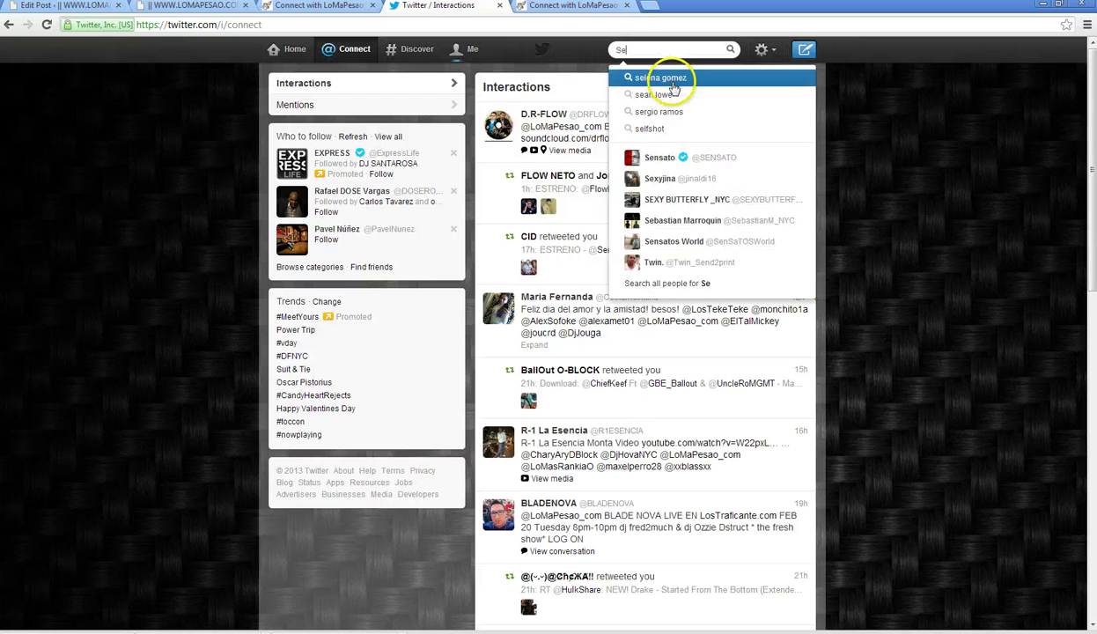
left_click(679, 159)
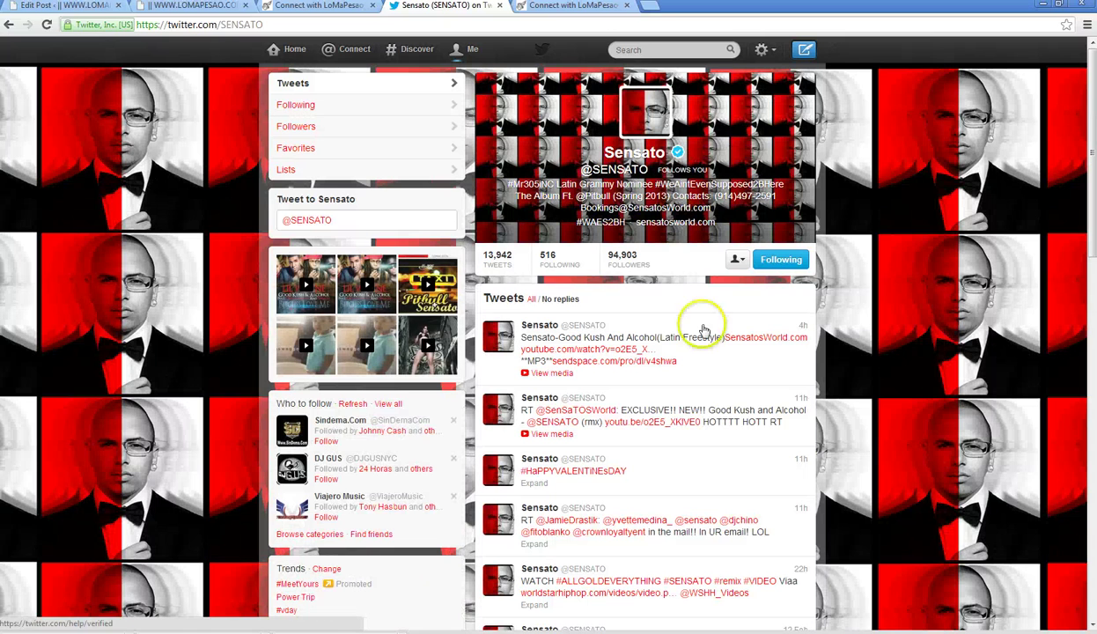
left_click(792, 354)
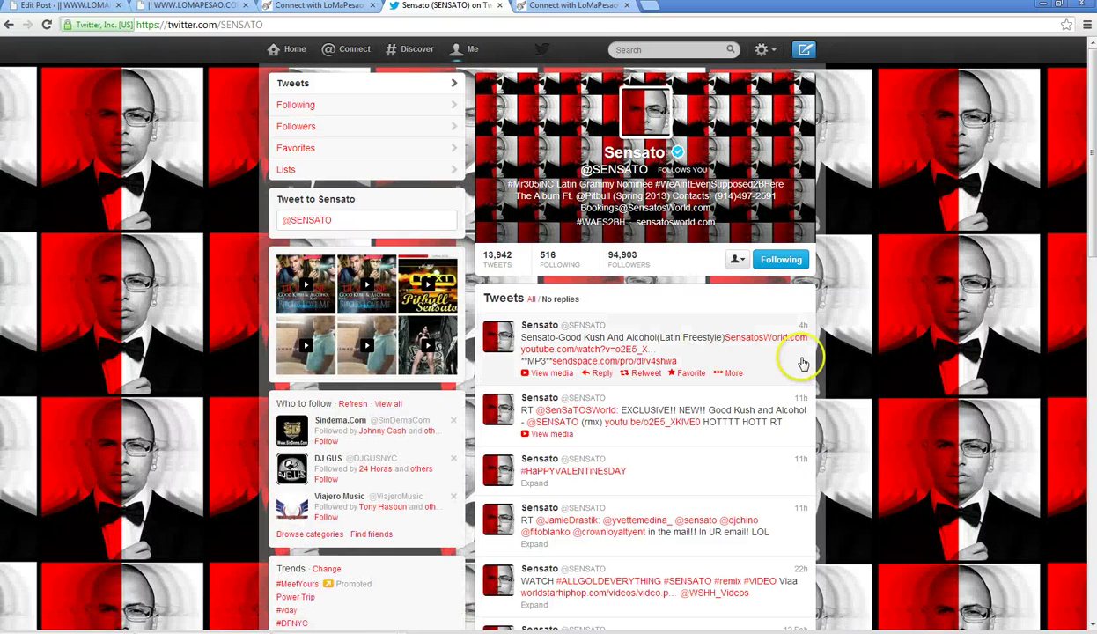
scroll(705, 304, "down", 3)
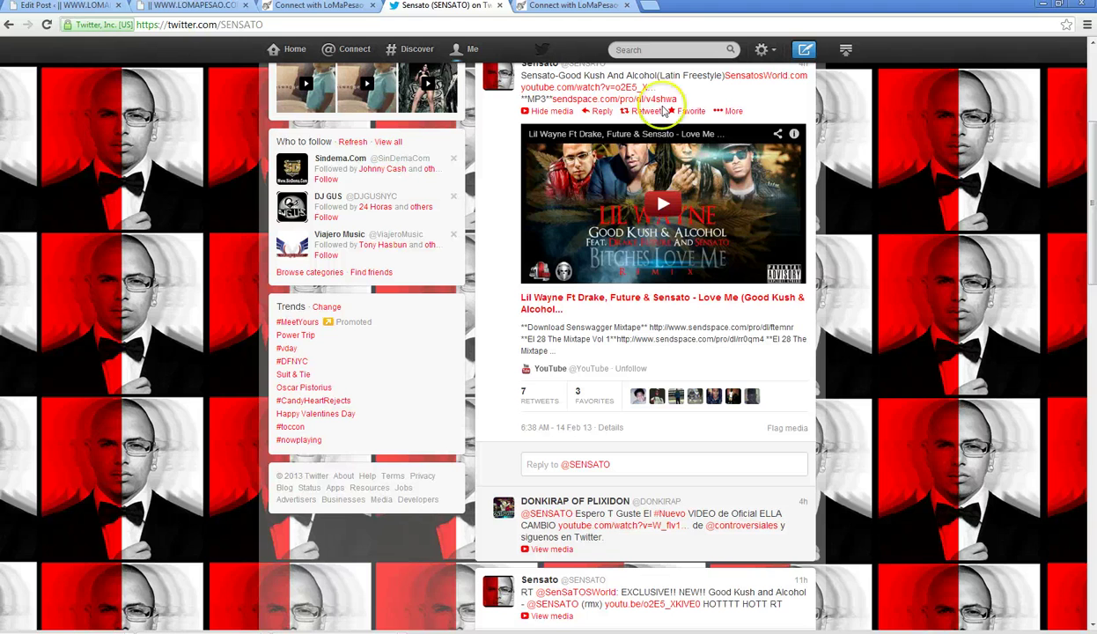
- Delete the LoMaPesao album's songs from the iTunes library
left_click(323, 7)
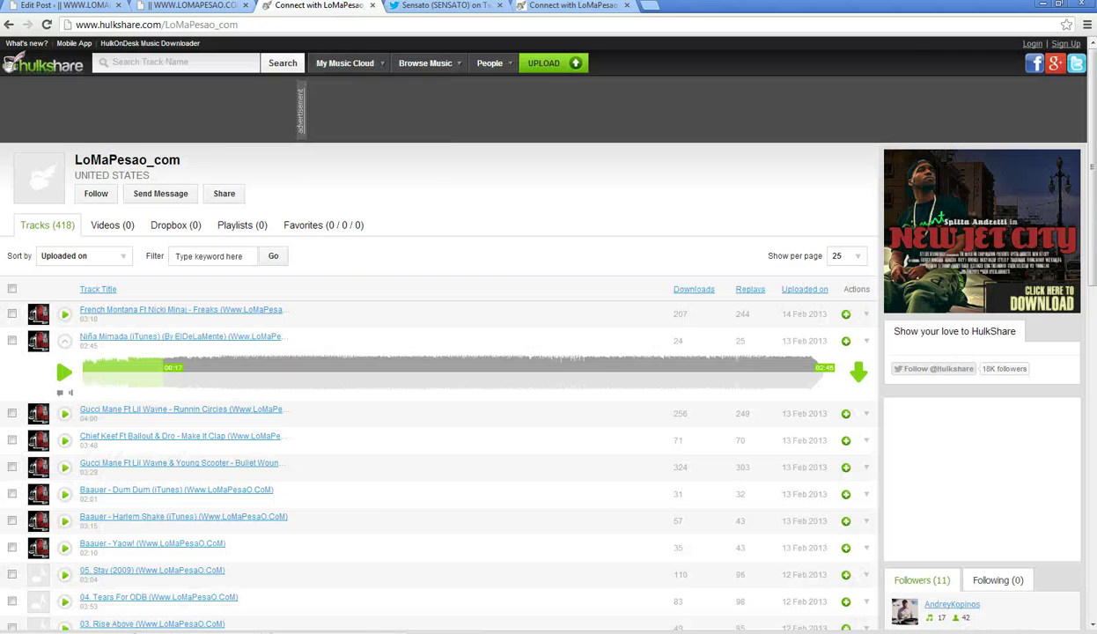
left_click(267, 176)
right_click(267, 176)
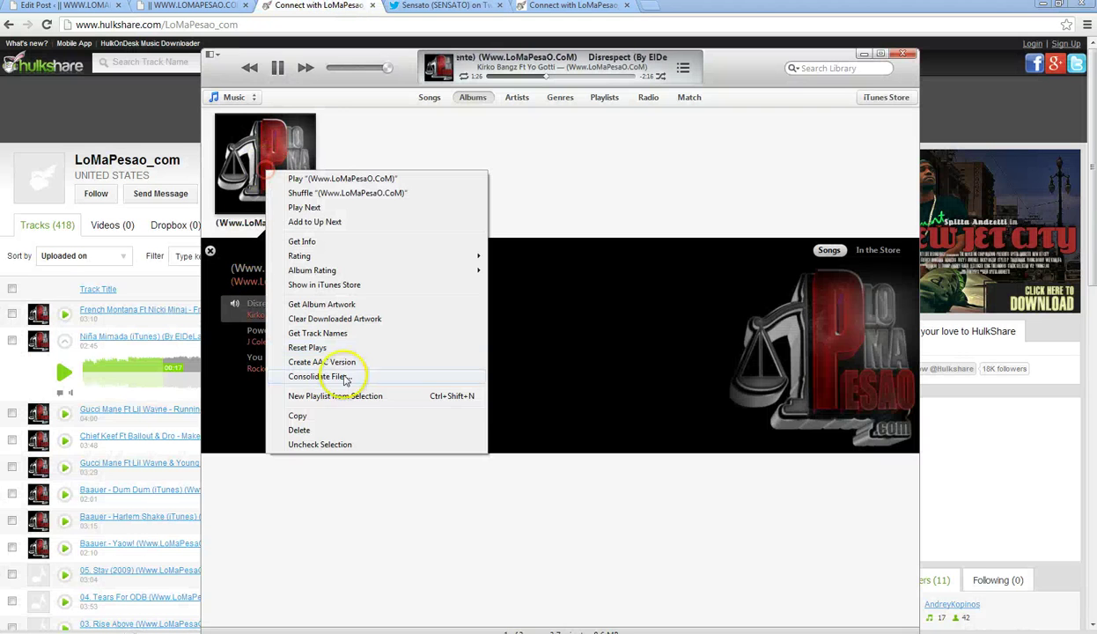
left_click(321, 427)
left_click(570, 277)
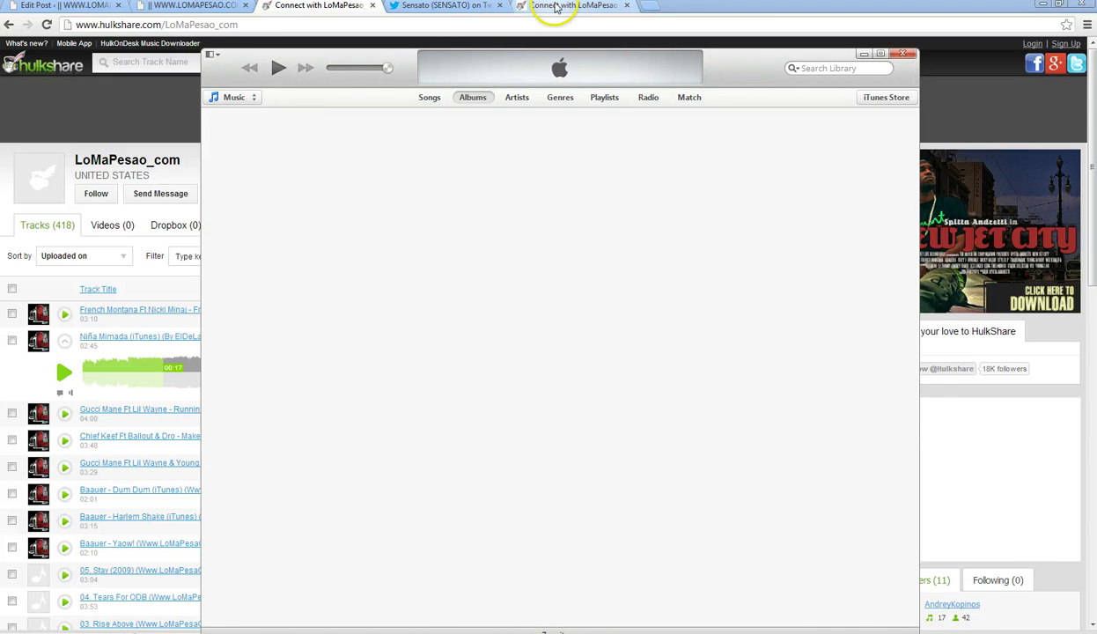
- Play Sensato's Love Me remix video in HD quality
left_click(445, 6)
left_click(662, 203)
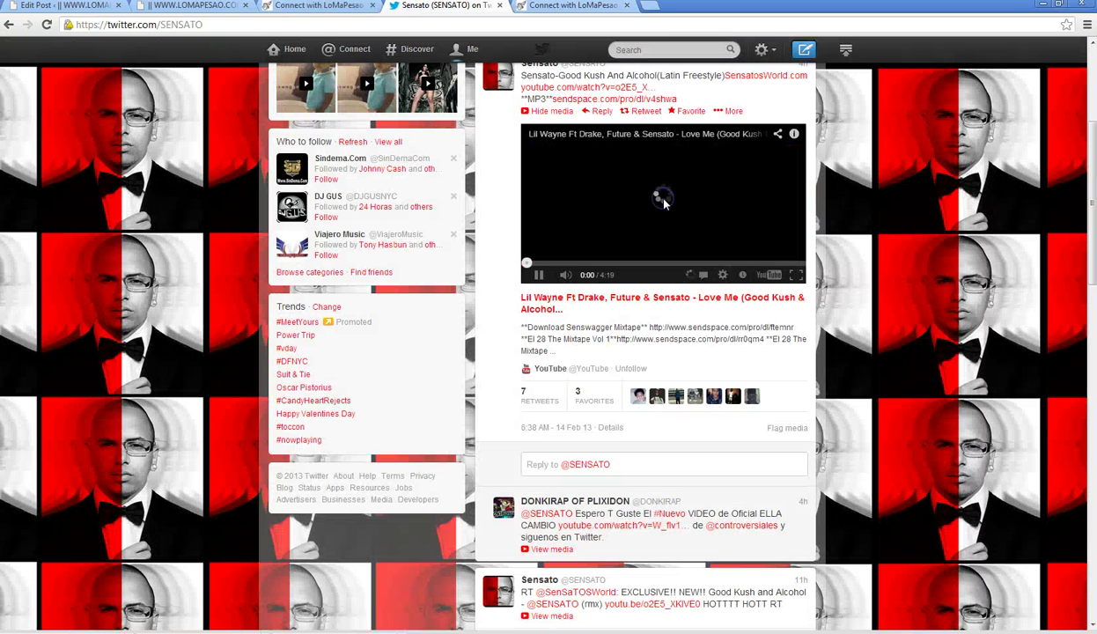
left_click(721, 274)
left_click(719, 190)
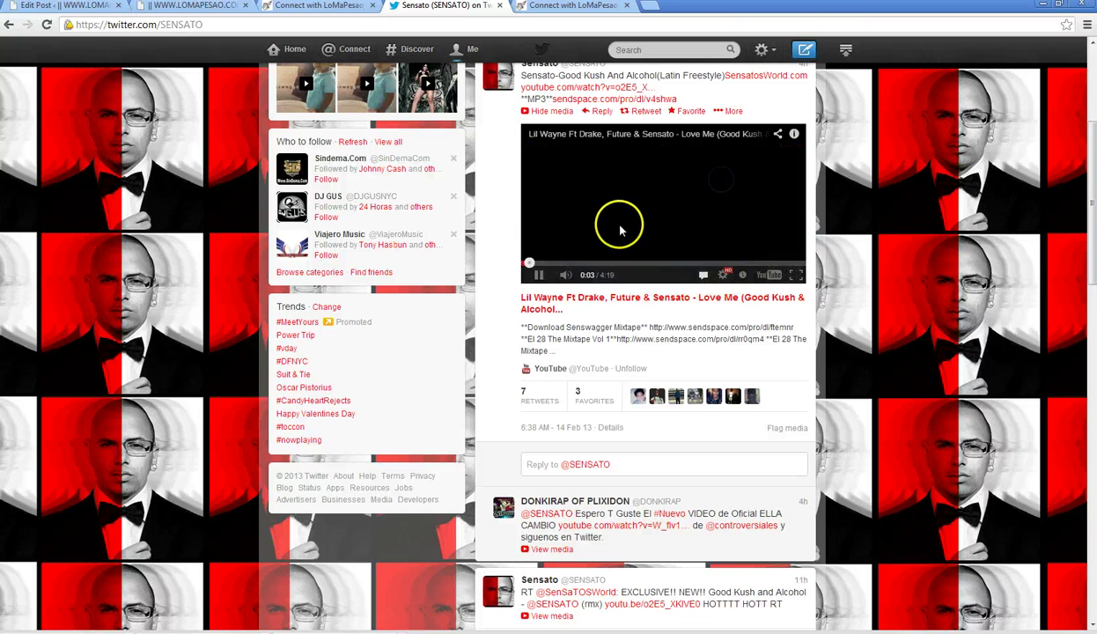
scroll(502, 266, "up", 2)
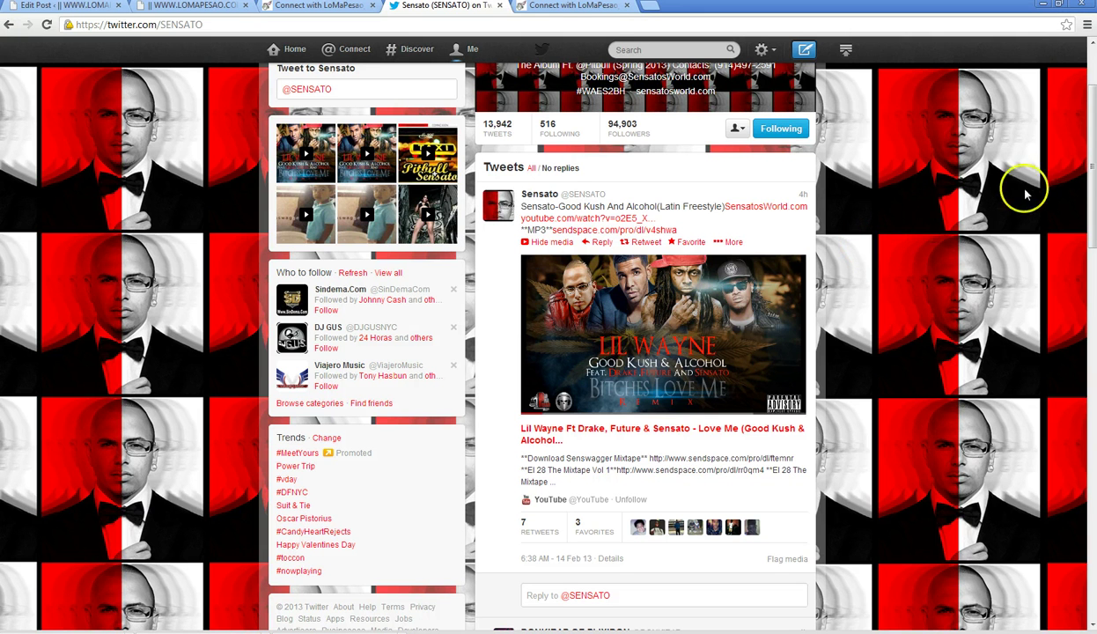
- Load the WordPress dashboard at lomapesao.com/v2012/wp-admin in a new browser tab
left_click(597, 7)
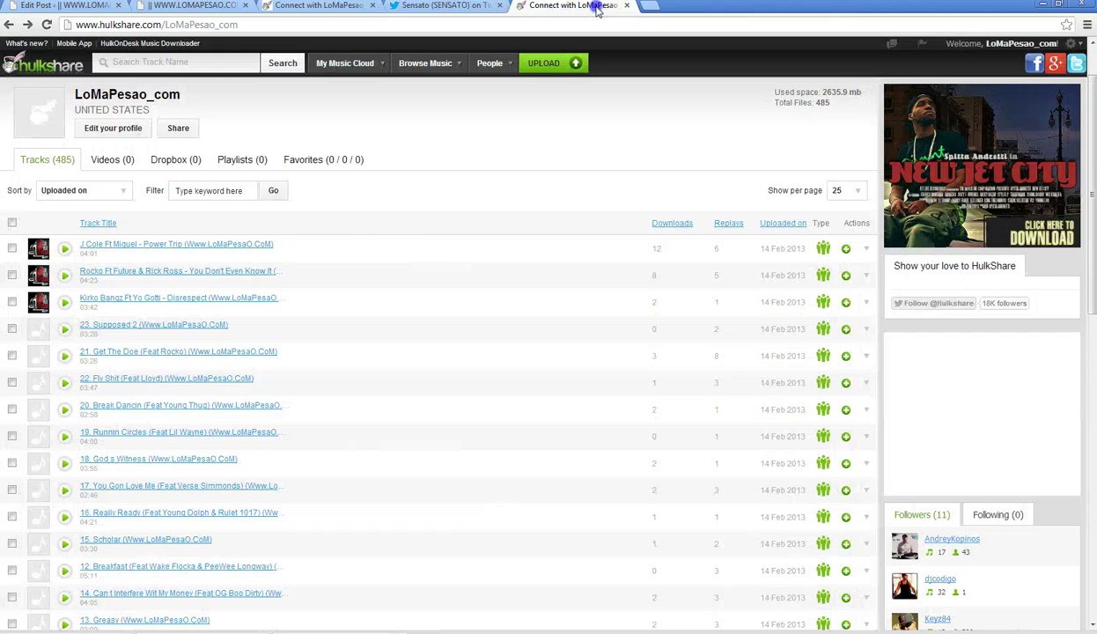
left_click(54, 7)
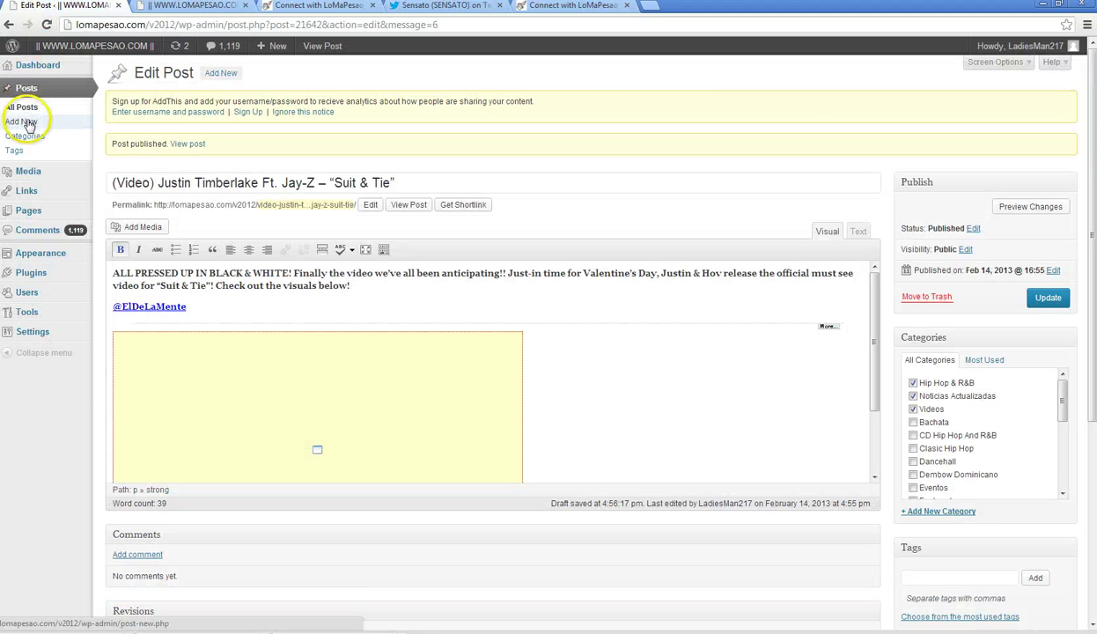
left_click(555, 7)
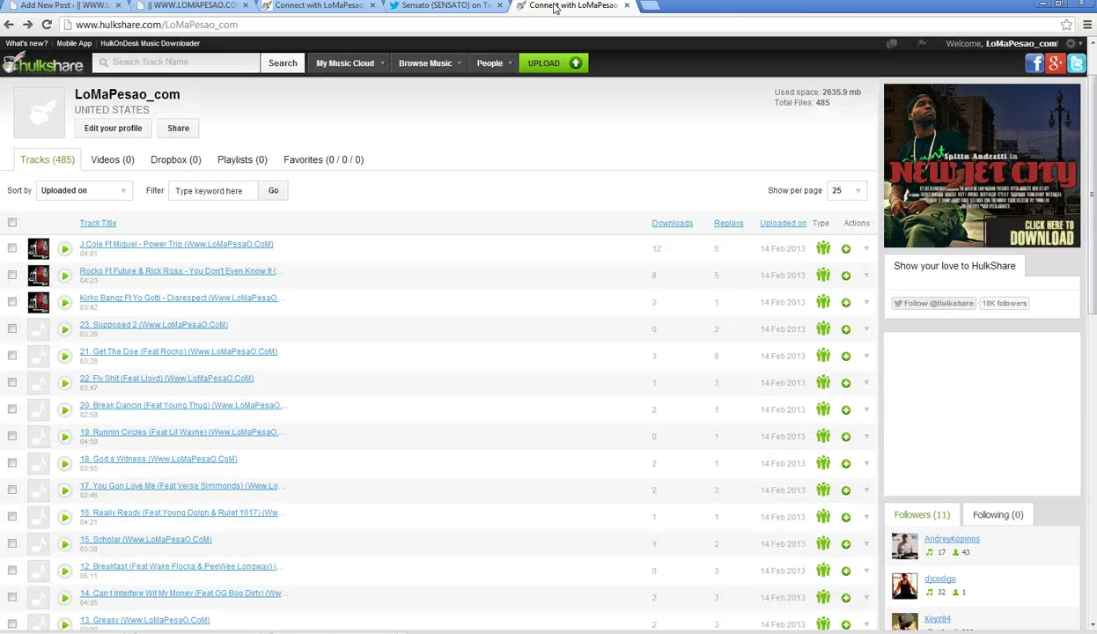
left_click(650, 6)
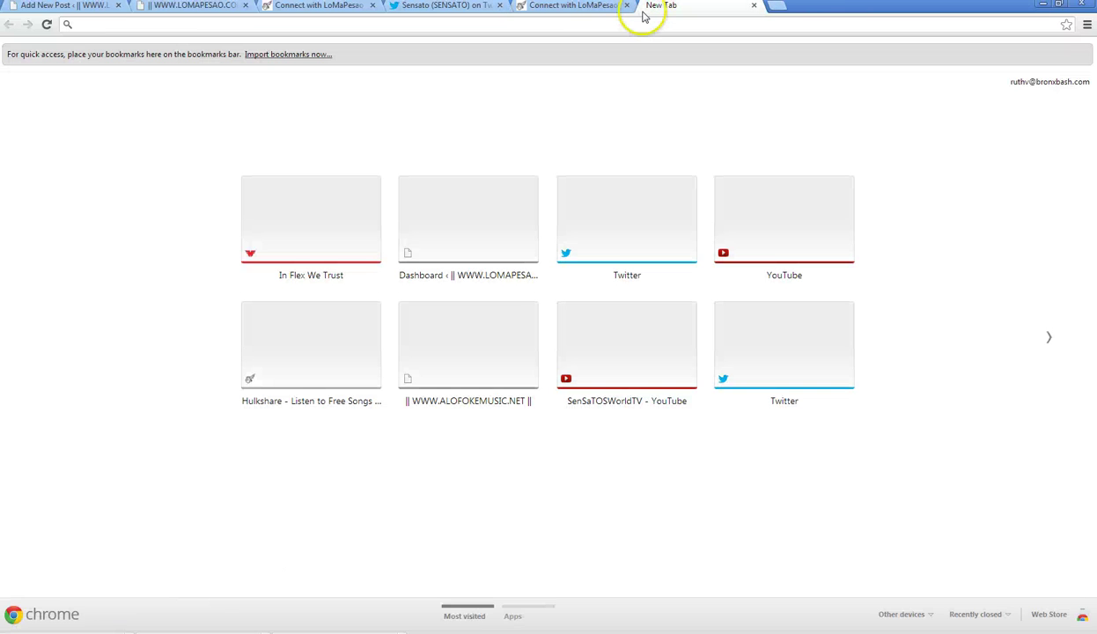
type("lomapesao.com/v2012/wp-admin")
key("Return")
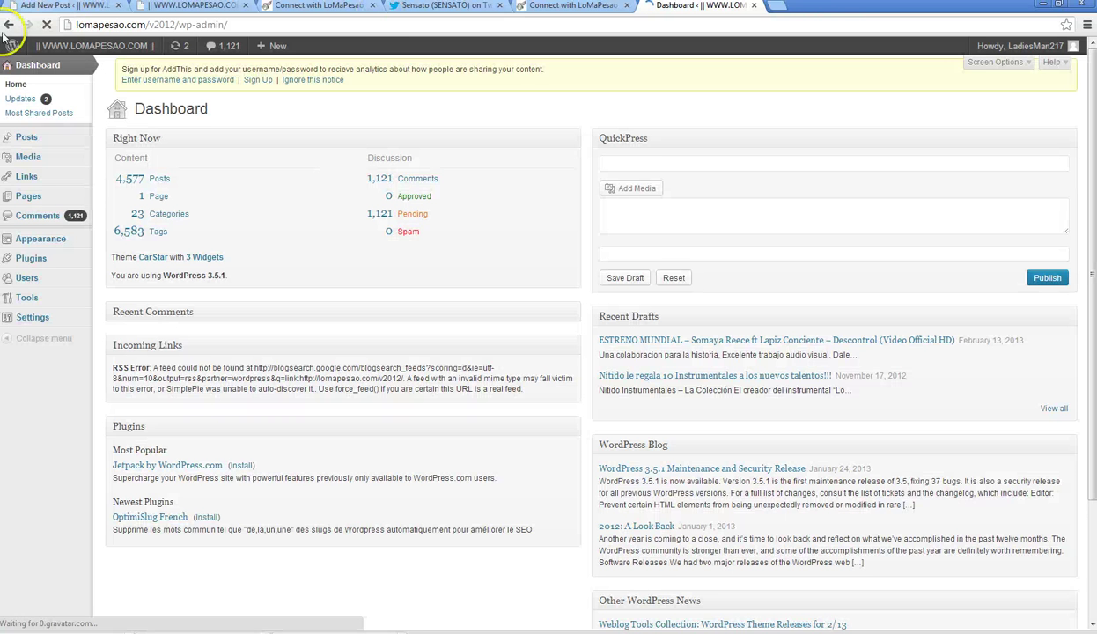
- From All Posts, open 'Gucci Mane Ft Lil Wayne – Runnin Circles' for editing
mouse_move(27, 138)
left_click(131, 138)
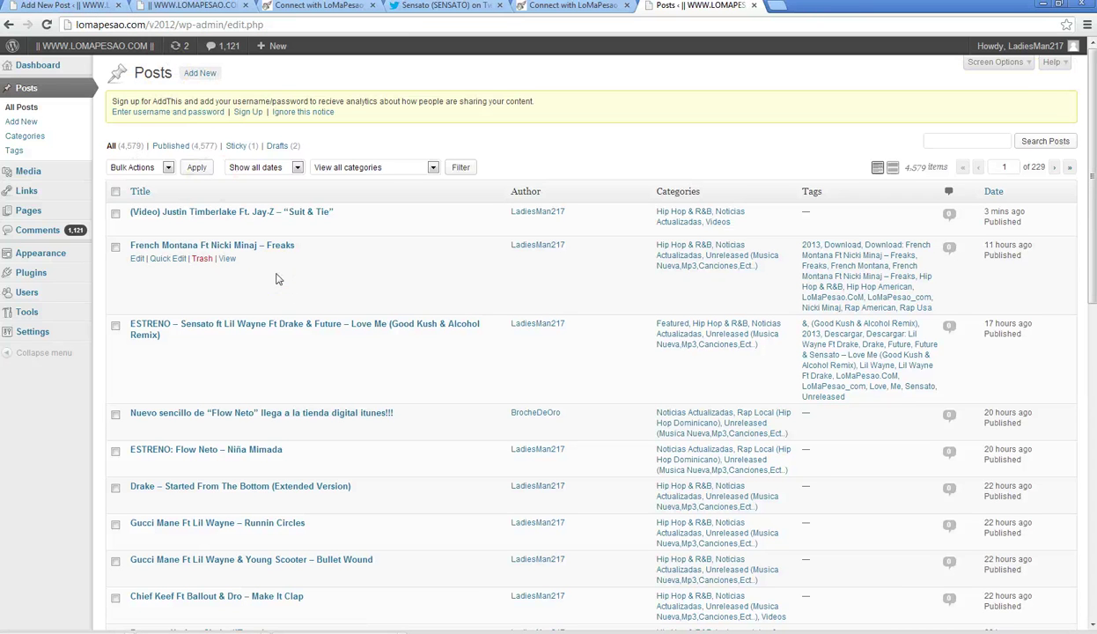
scroll(244, 300, "down", 1)
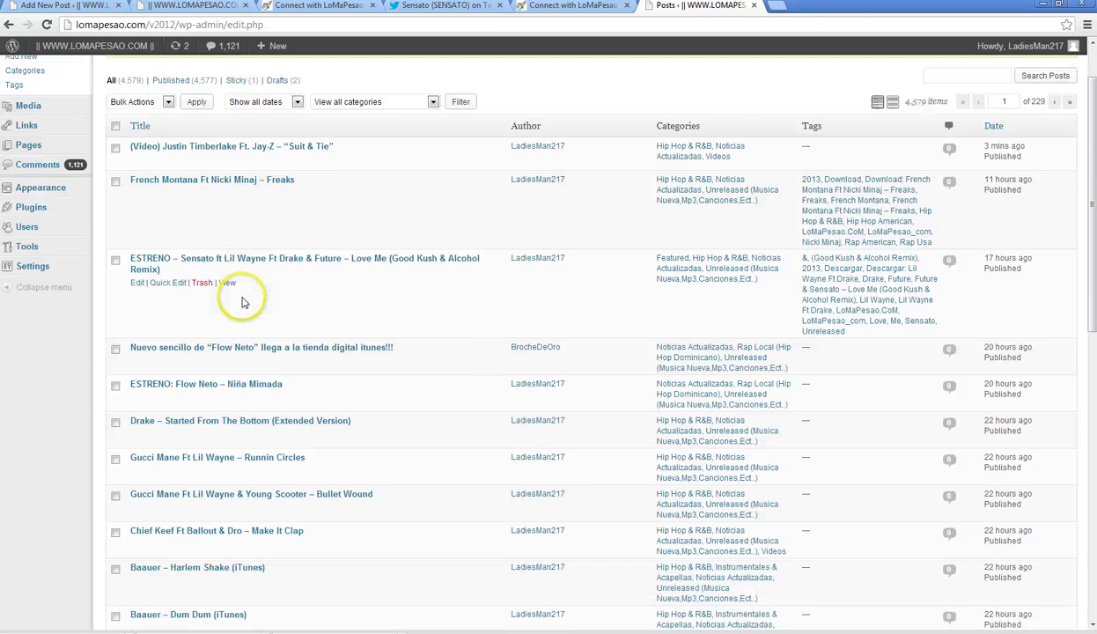
scroll(244, 302, "down", 7)
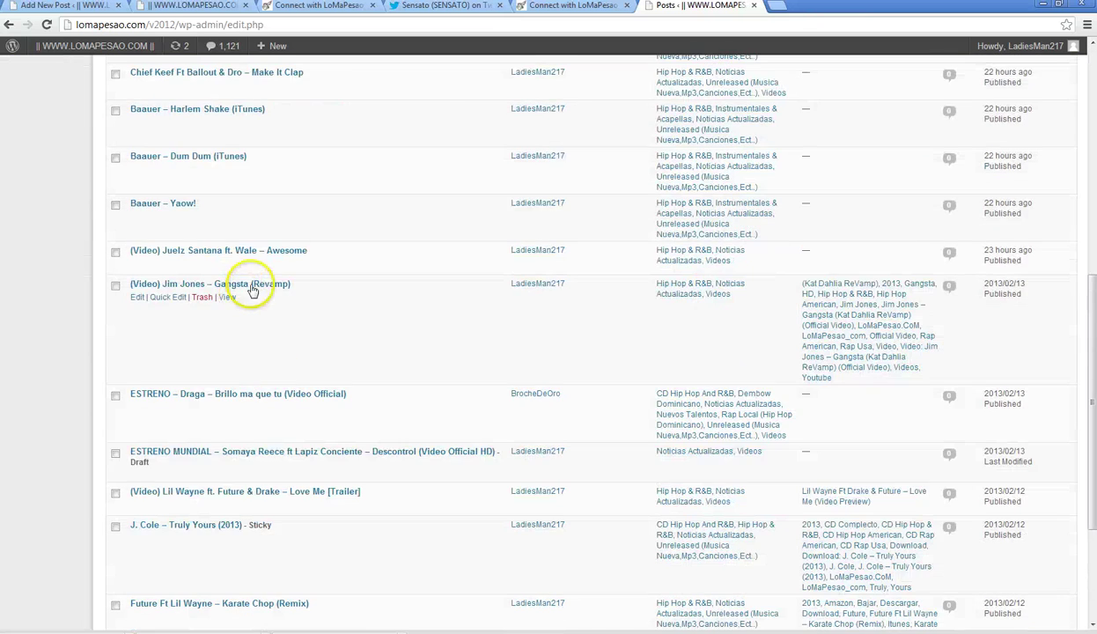
scroll(269, 279, "up", 7)
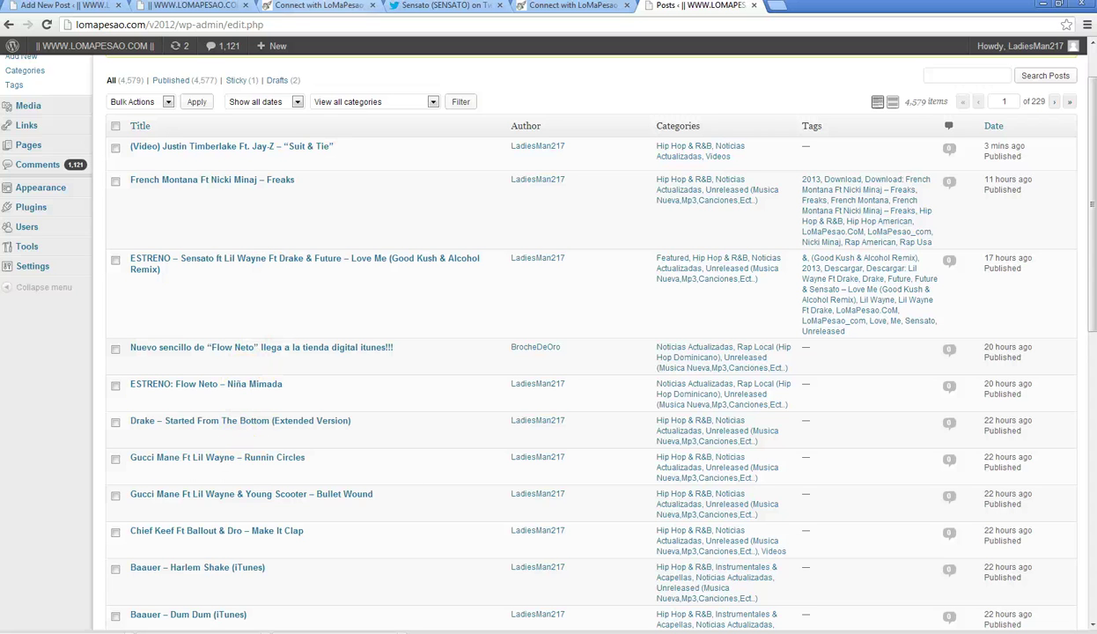
left_click(274, 458)
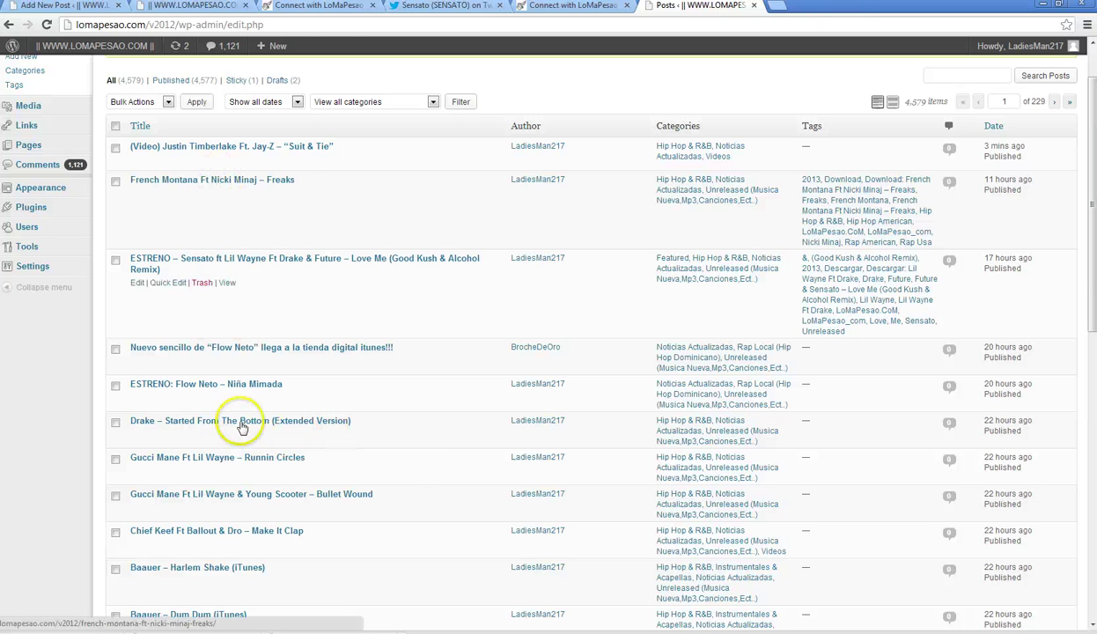
left_click(245, 457)
left_click(65, 6)
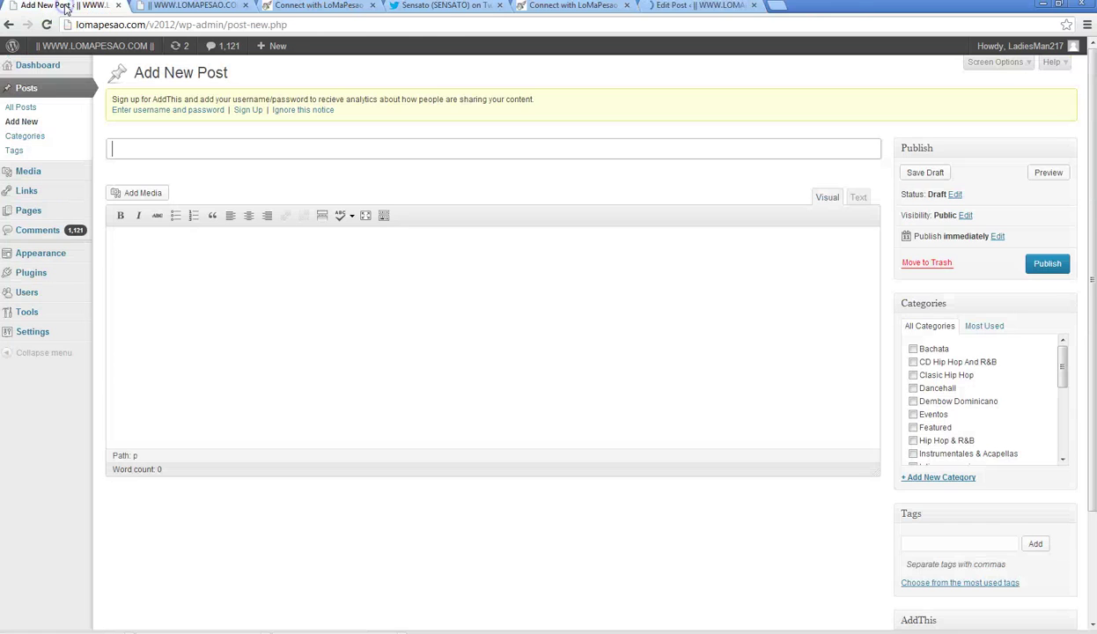
- Copy the old title 'Gucci Mane Ft Lil Wayne – Runnin Circles' into the new post's title
left_click(572, 7)
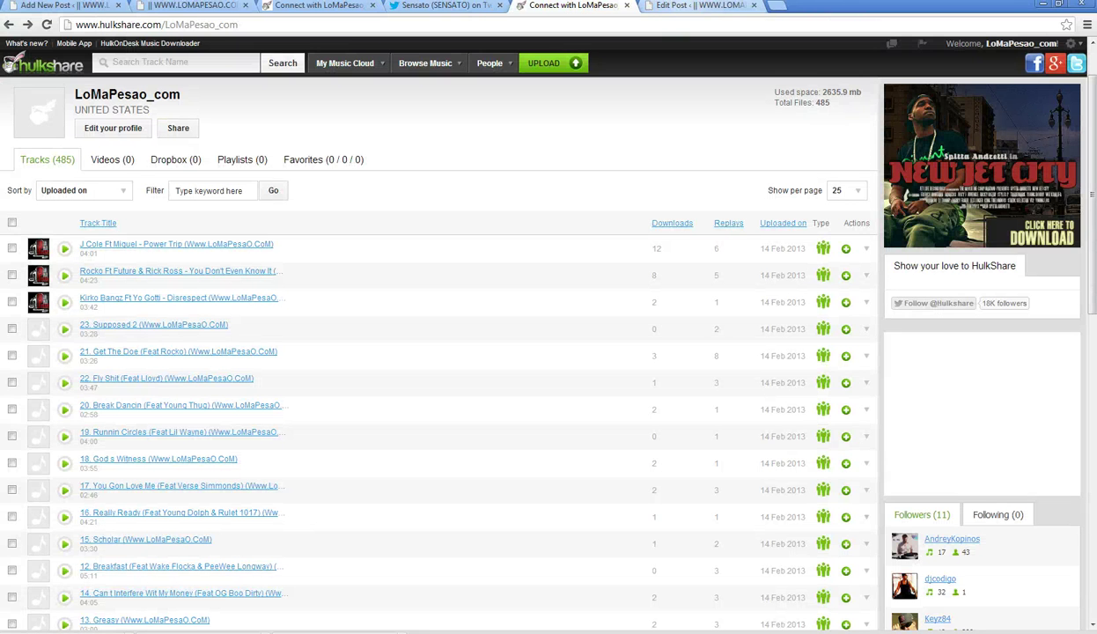
left_click(652, 10)
left_click_drag(355, 150, 88, 150)
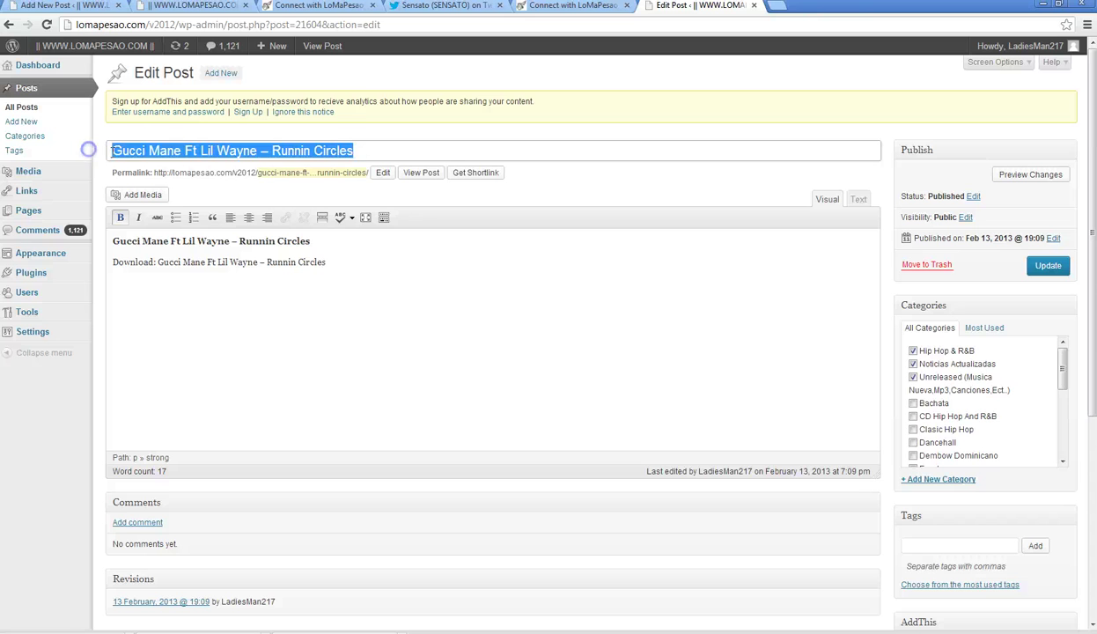
right_click(150, 148)
left_click(193, 207)
left_click(53, 5)
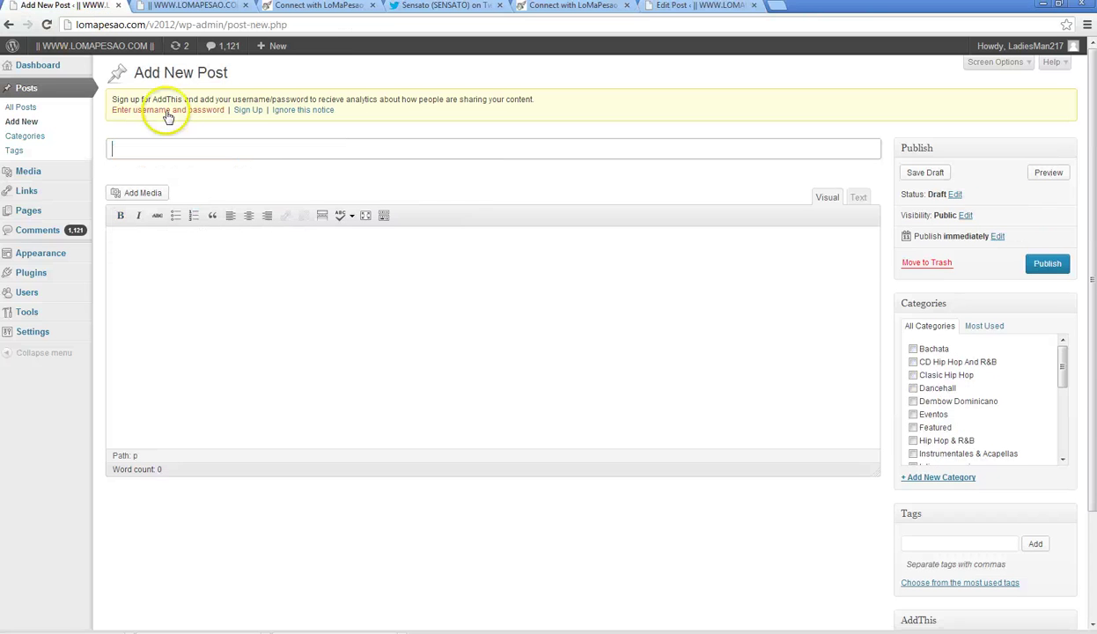
left_click(133, 152)
right_click(133, 151)
left_click(176, 220)
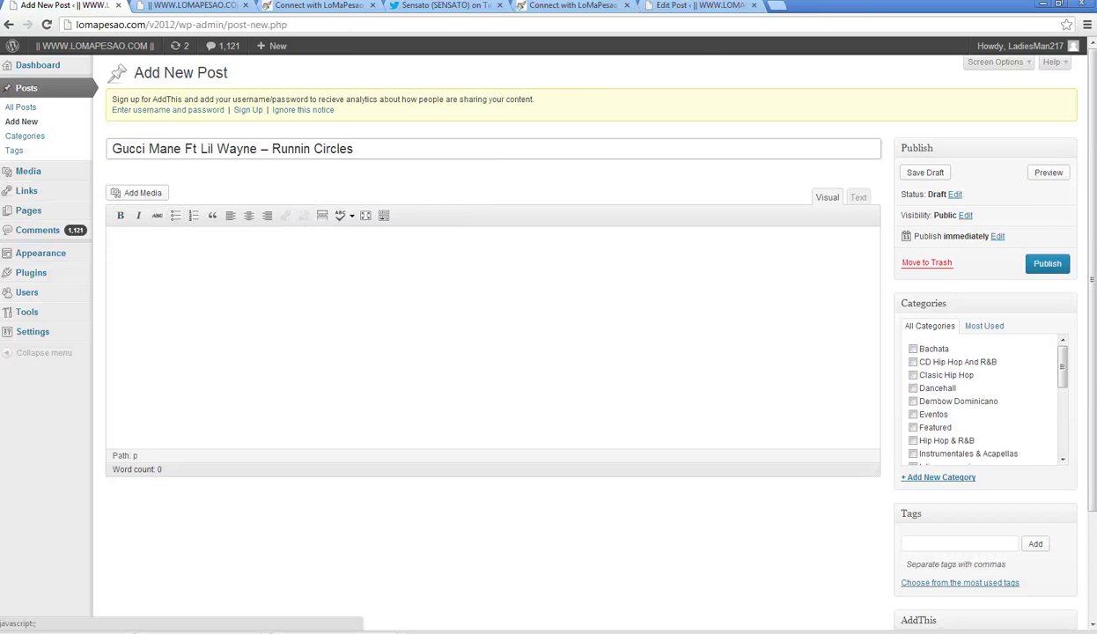
- Copy the old post's full Text-mode HTML into the new post's Text editor
left_click(701, 7)
left_click(858, 198)
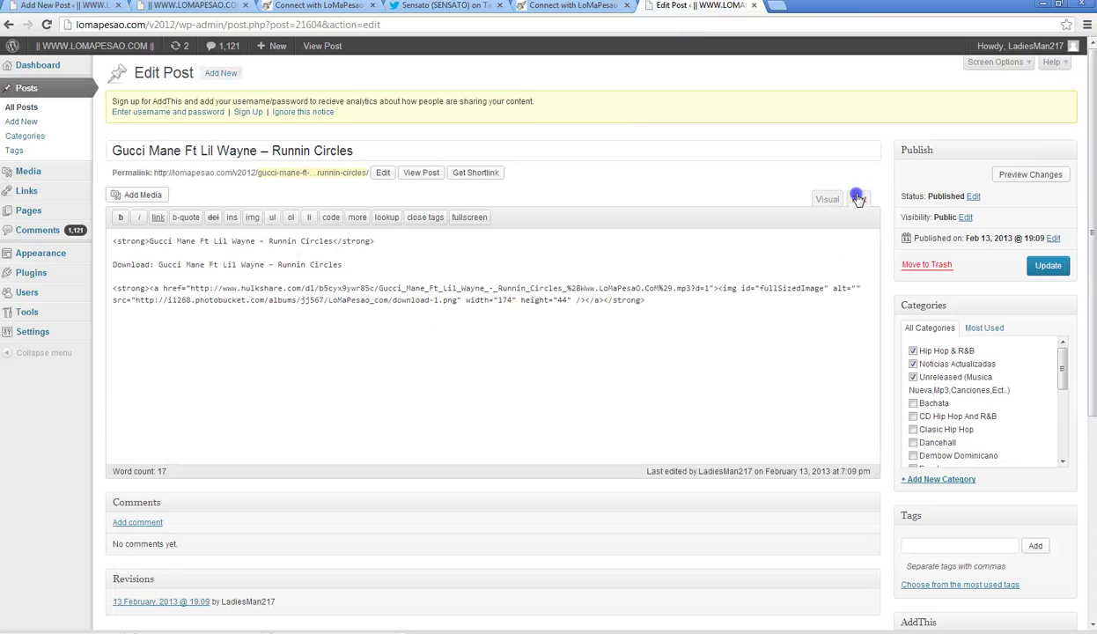
left_click_drag(646, 300, 88, 234)
right_click(164, 265)
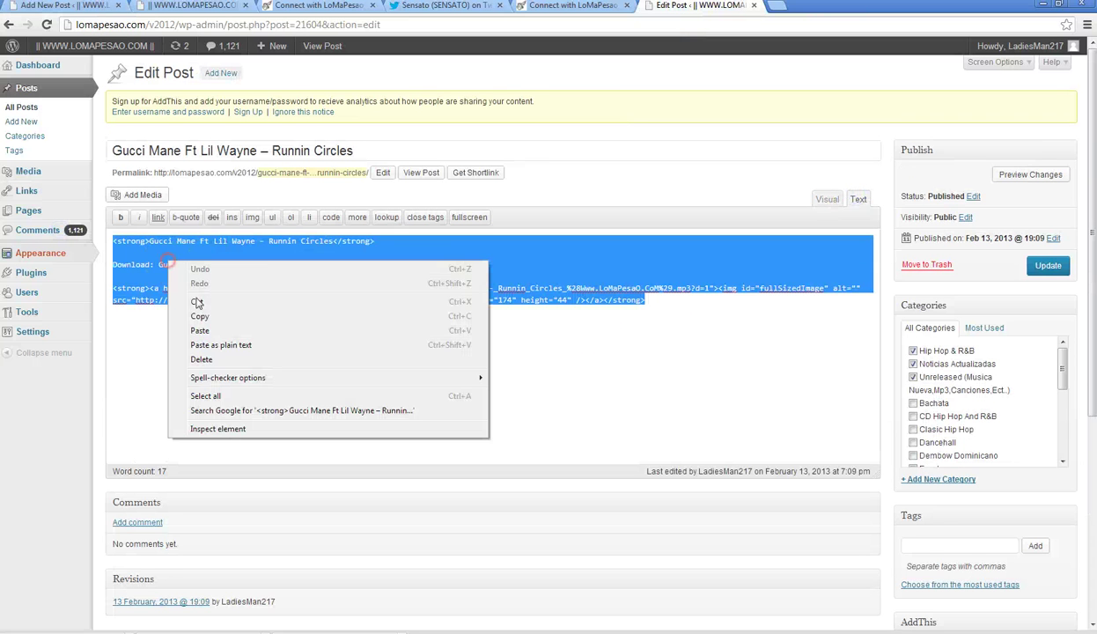
left_click(200, 316)
left_click(57, 7)
left_click(837, 199)
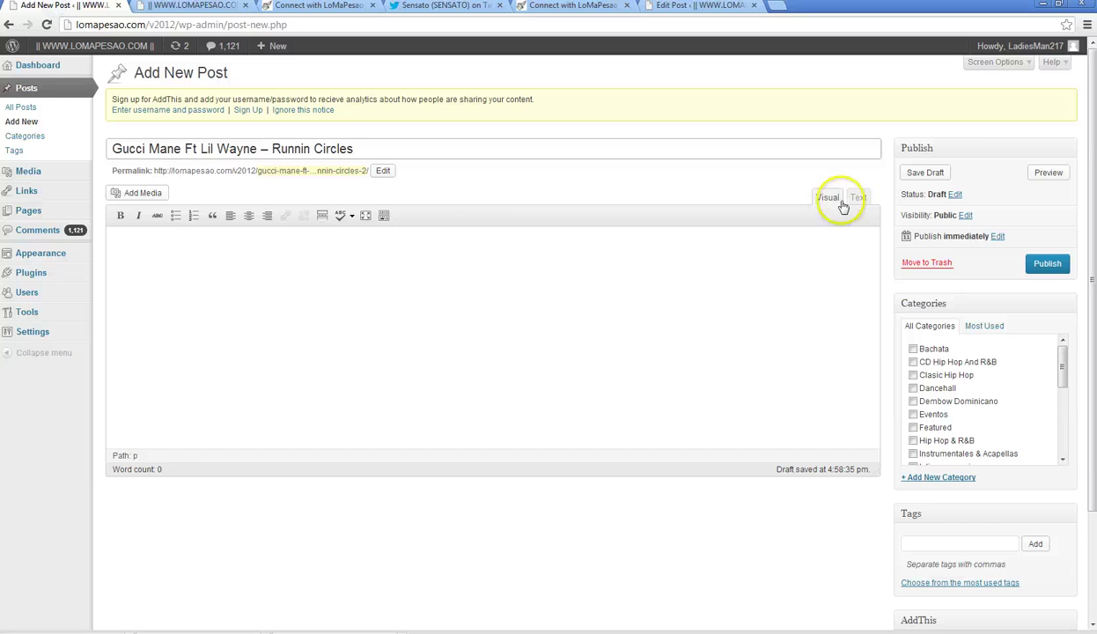
left_click(855, 198)
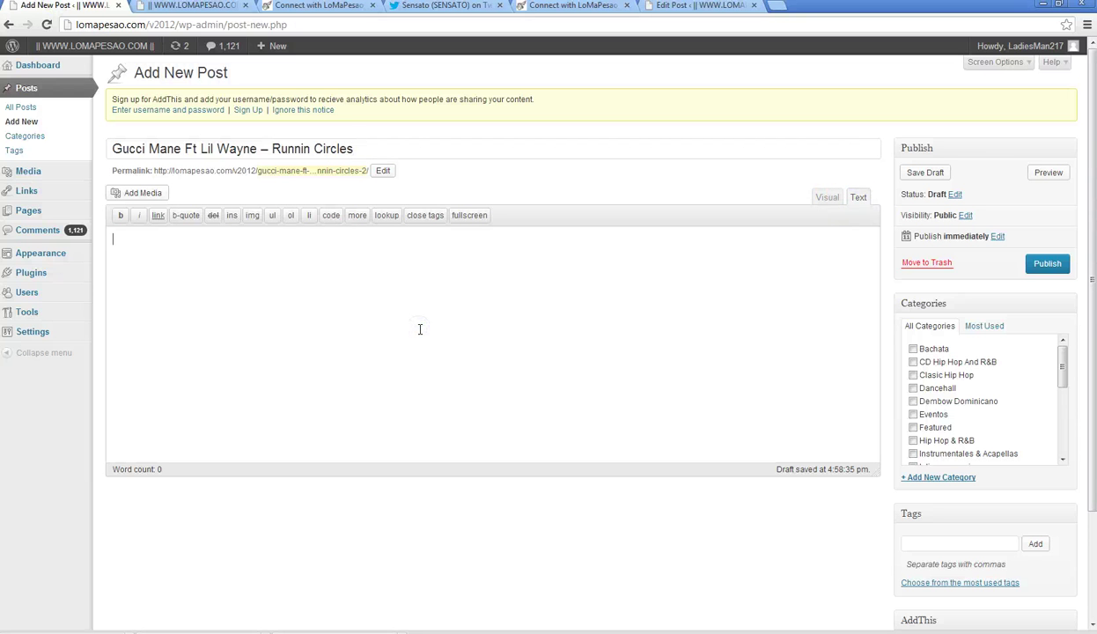
key("ctrl+v")
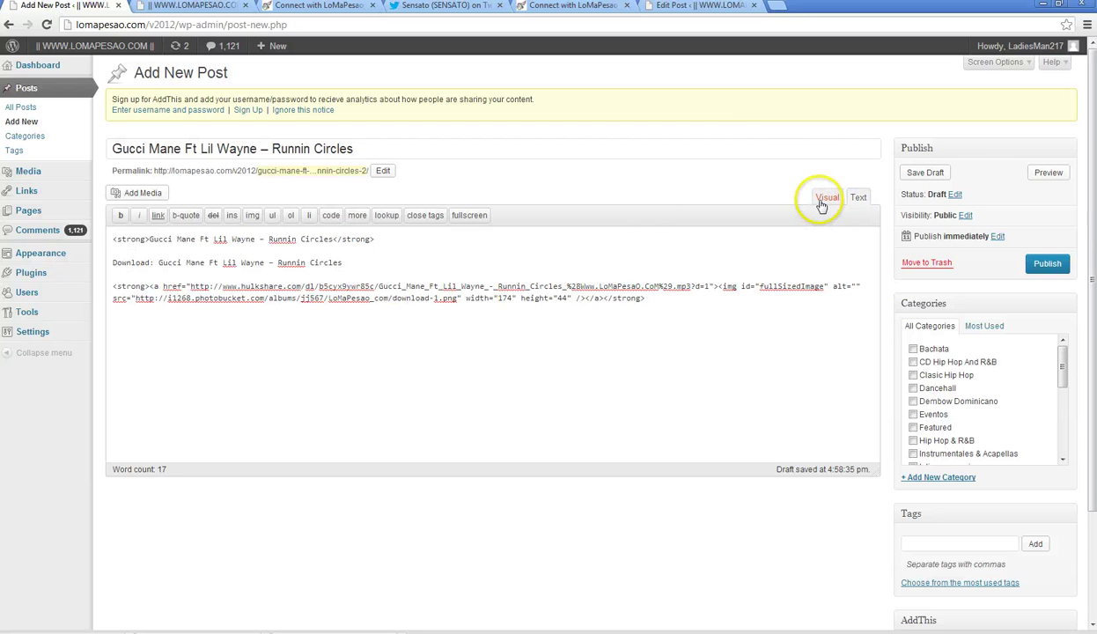
- Return the old post to Visual mode and close its editor
left_click(694, 7)
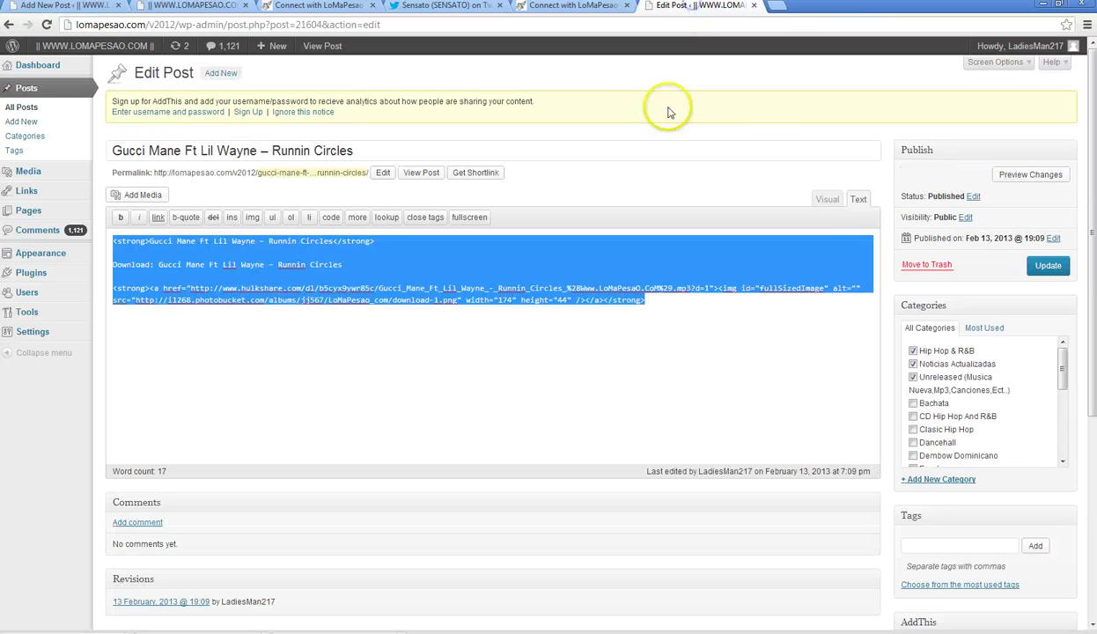
left_click(818, 197)
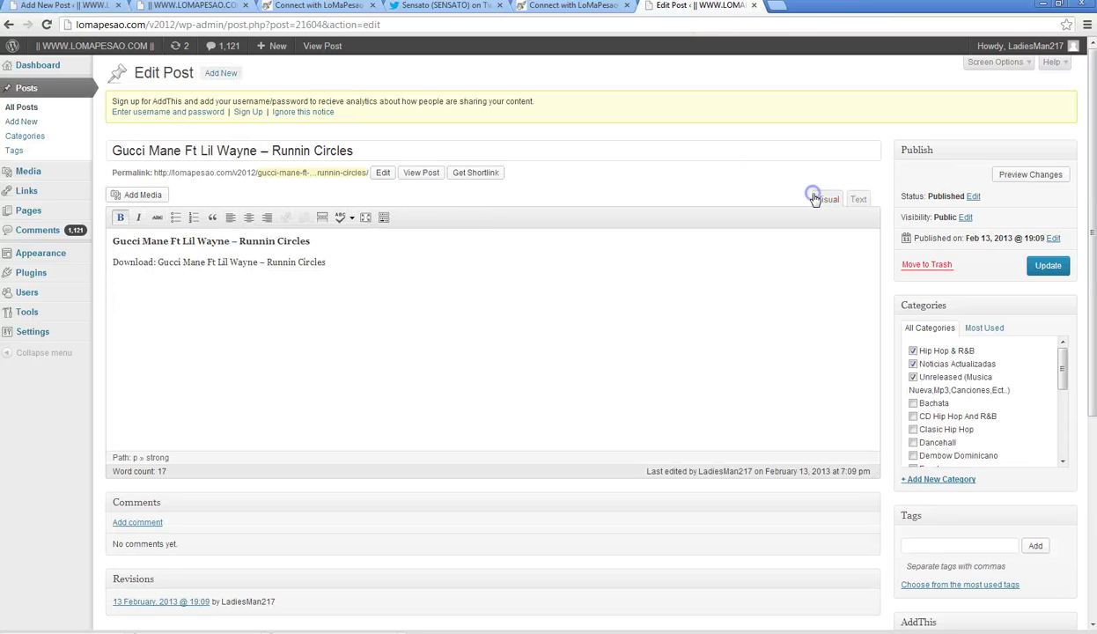
left_click(754, 6)
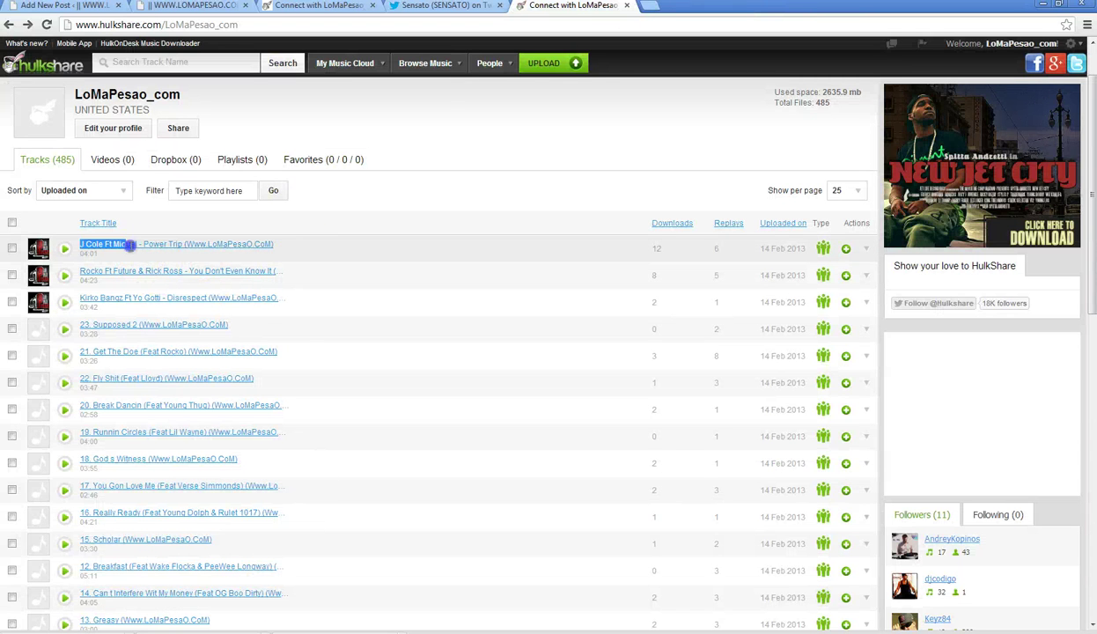
- Copy the Hulkshare track title and extract the artist part 'J Cole Ft Miguel'
left_click_drag(129, 244, 160, 244)
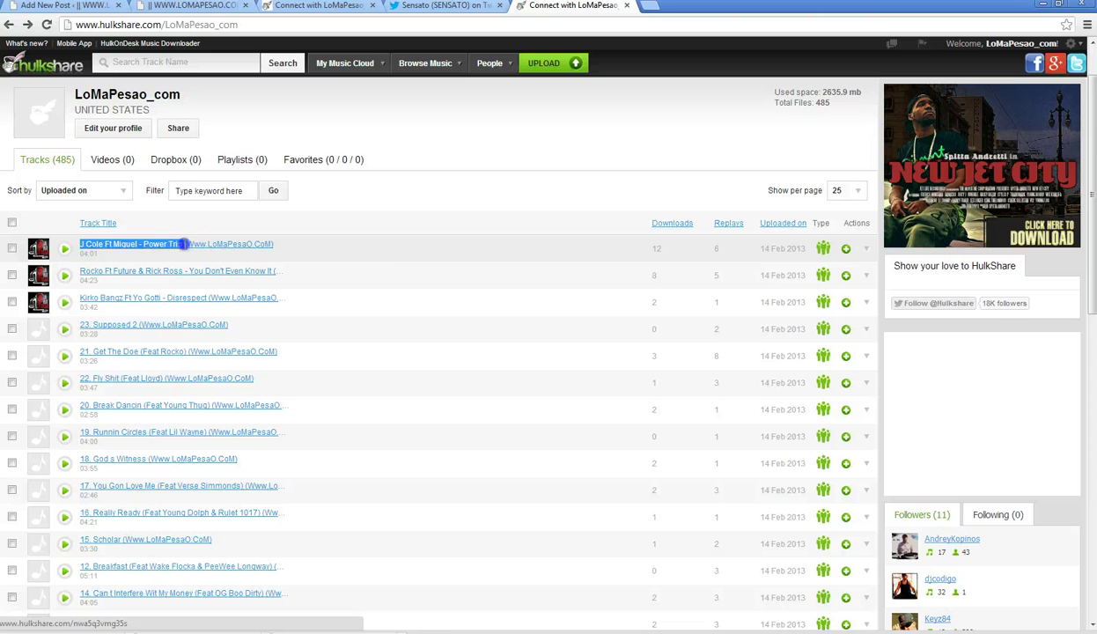
right_click(182, 249)
left_click(182, 325)
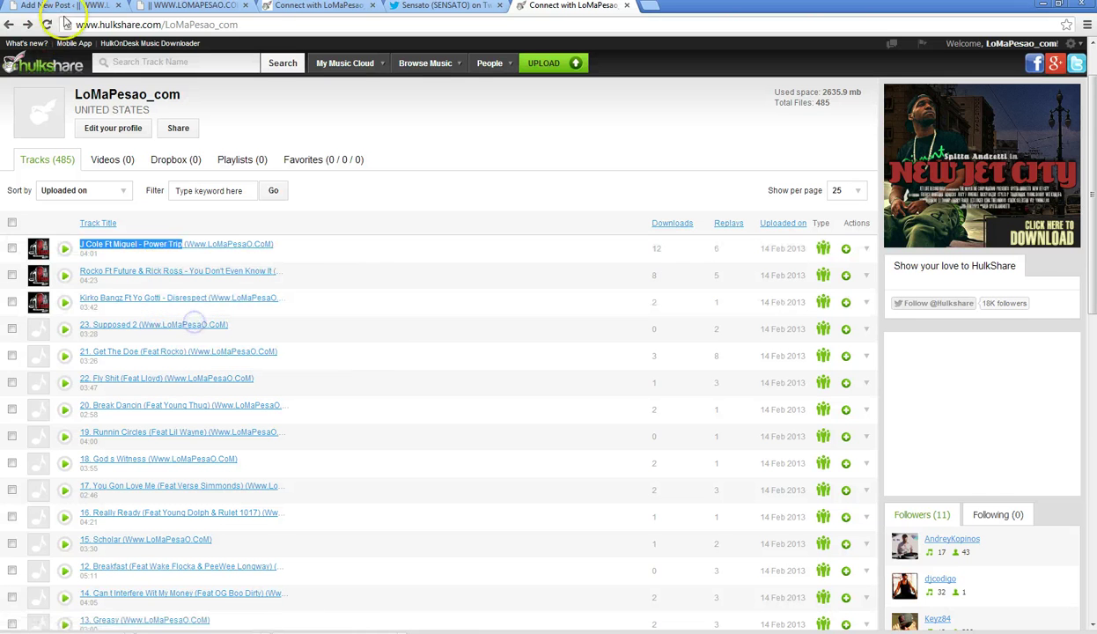
left_click(64, 7)
left_click(147, 27)
right_click(137, 25)
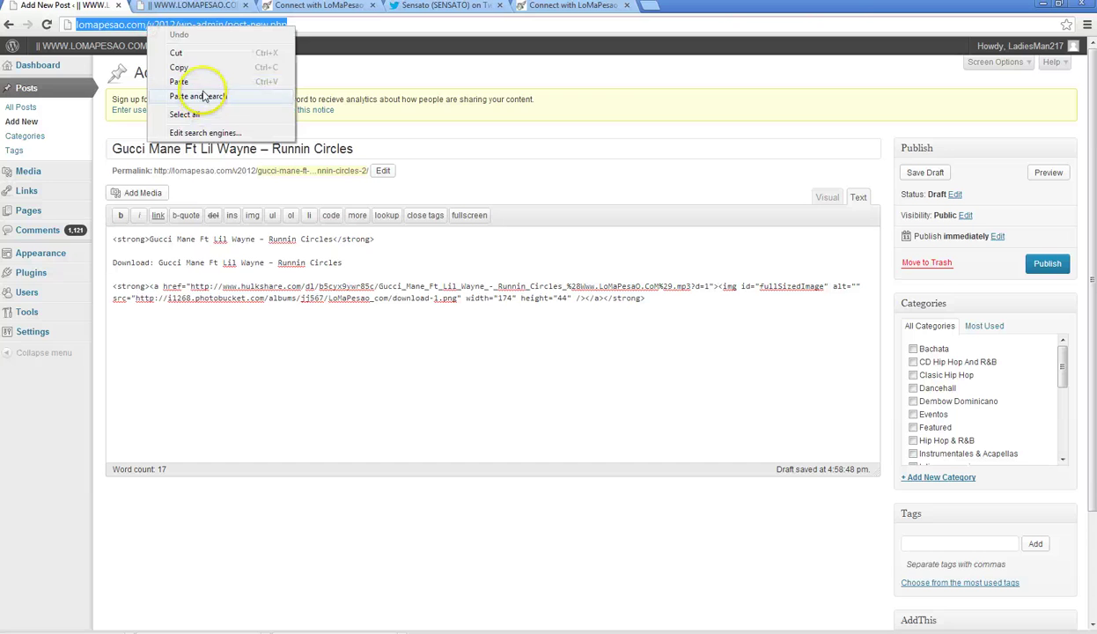
left_click(203, 88)
left_click(125, 25)
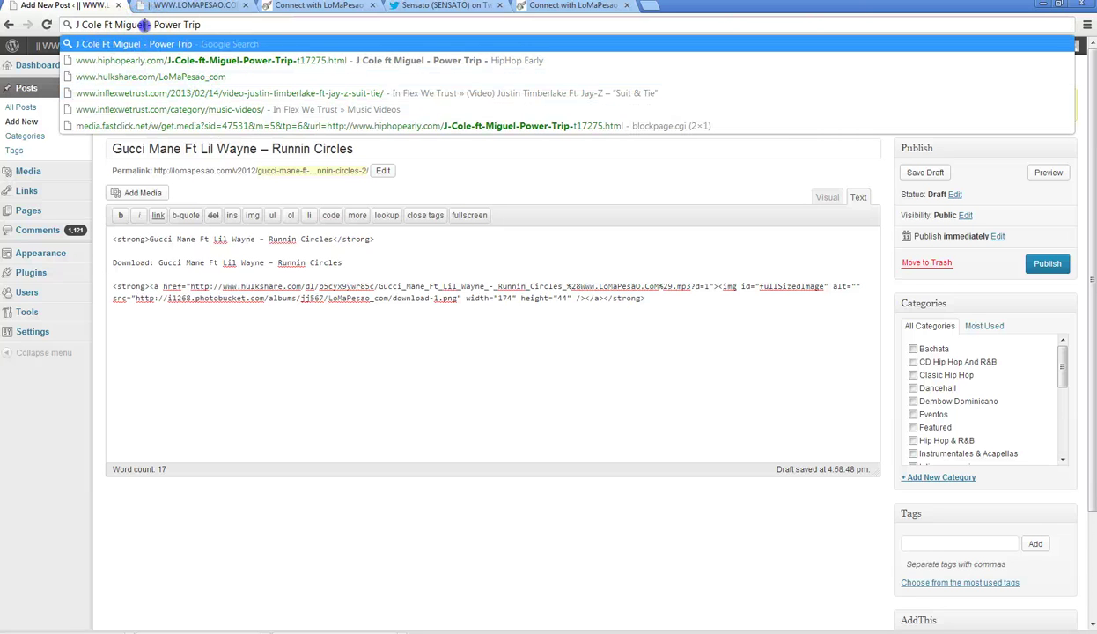
right_click(88, 27)
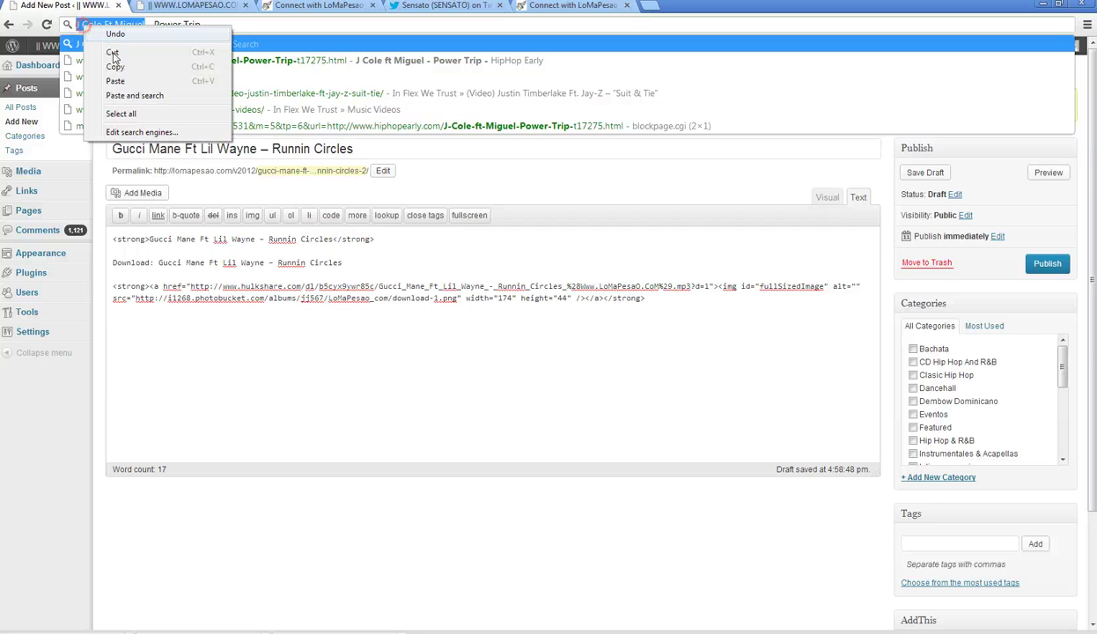
left_click(123, 63)
- Replace 'Gucci Mane Ft Lil Wayne' with 'J Cole Ft Miguel' in the title, heading and Download line
left_click(249, 149)
left_click_drag(257, 149, 112, 149)
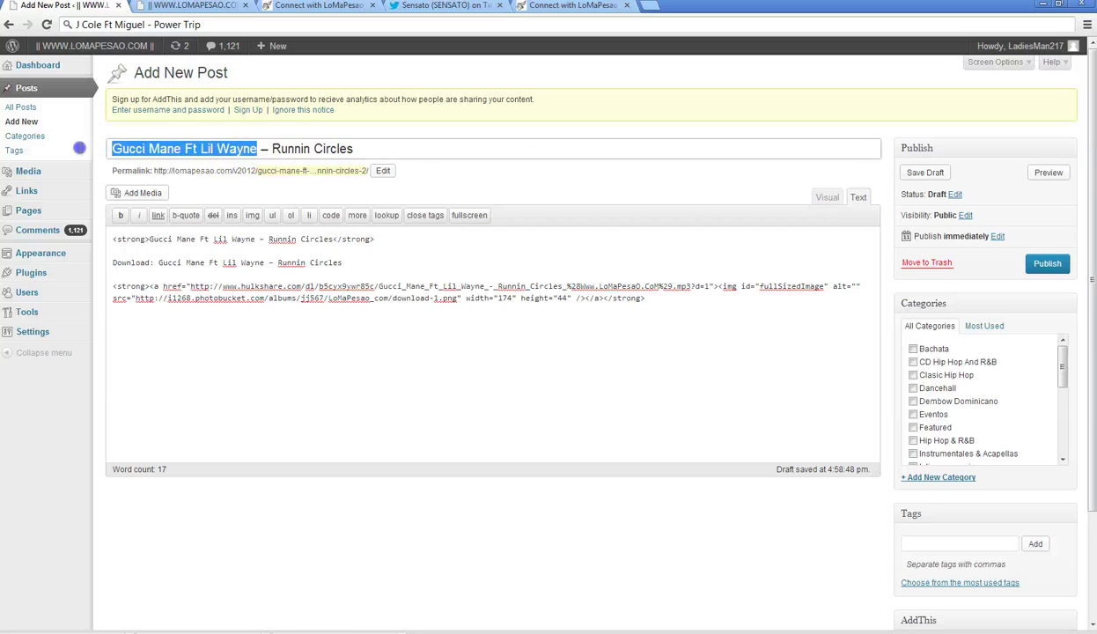
right_click(146, 148)
left_click(201, 217)
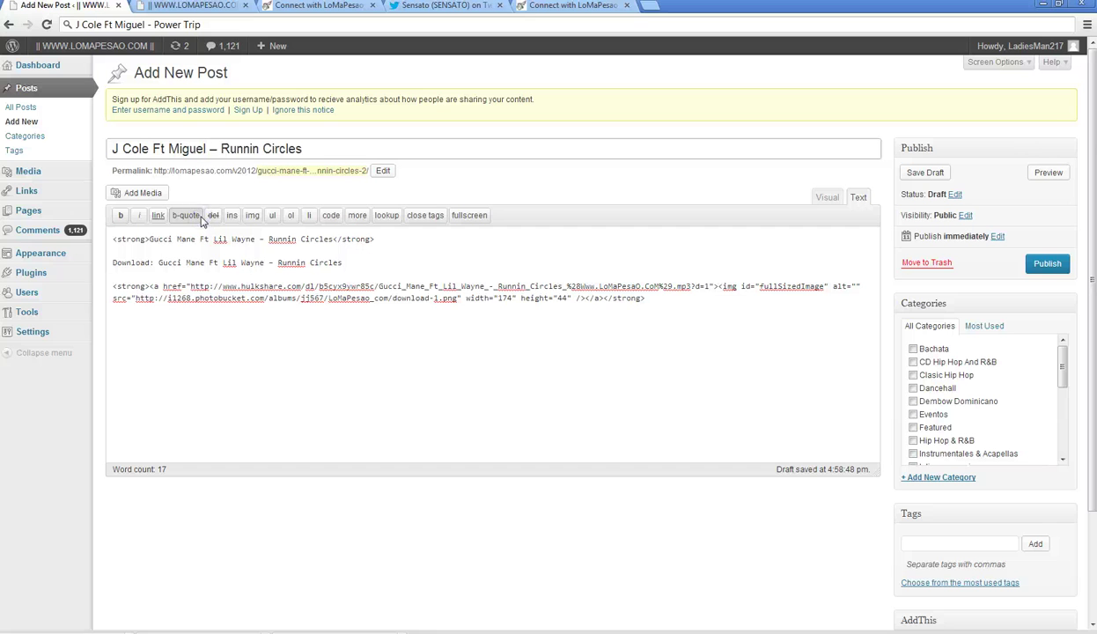
left_click(114, 150)
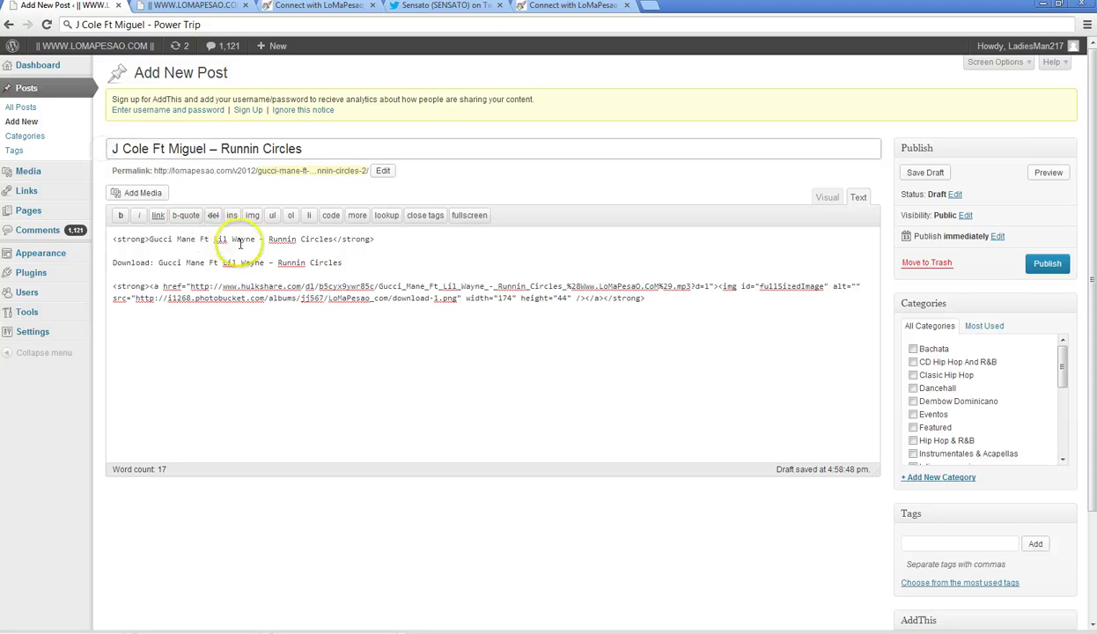
left_click_drag(255, 239, 147, 239)
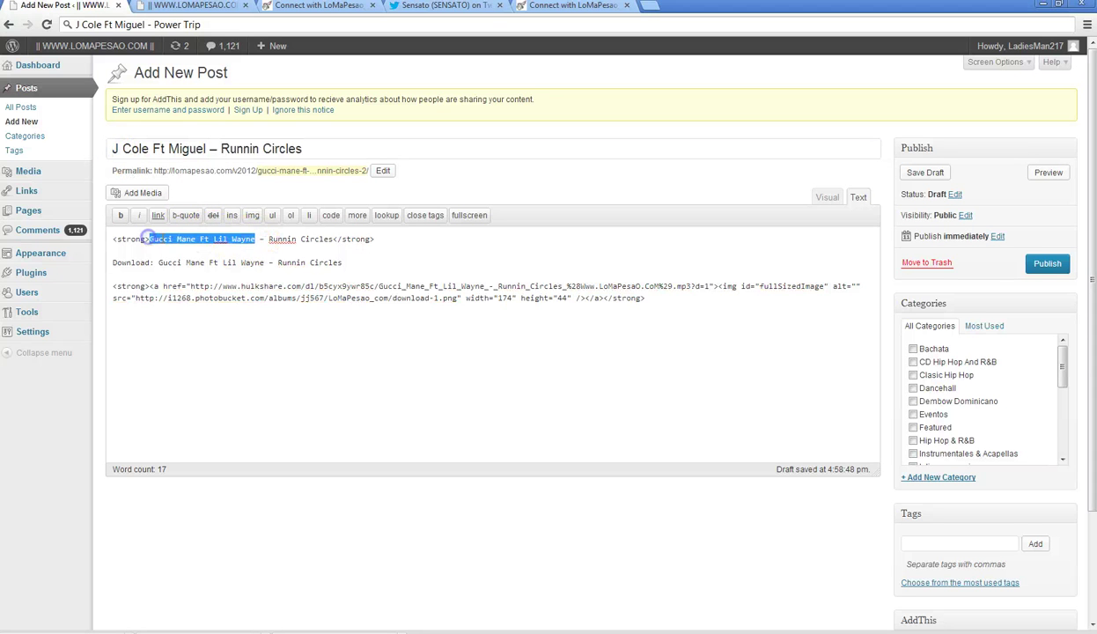
right_click(165, 239)
left_click(202, 307)
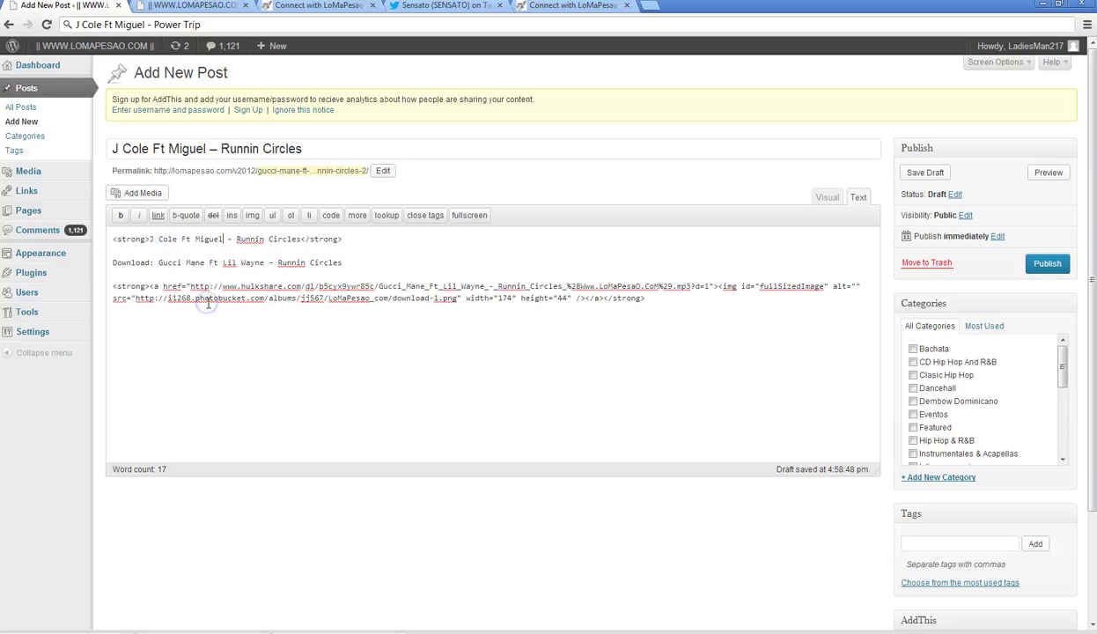
right_click(170, 262)
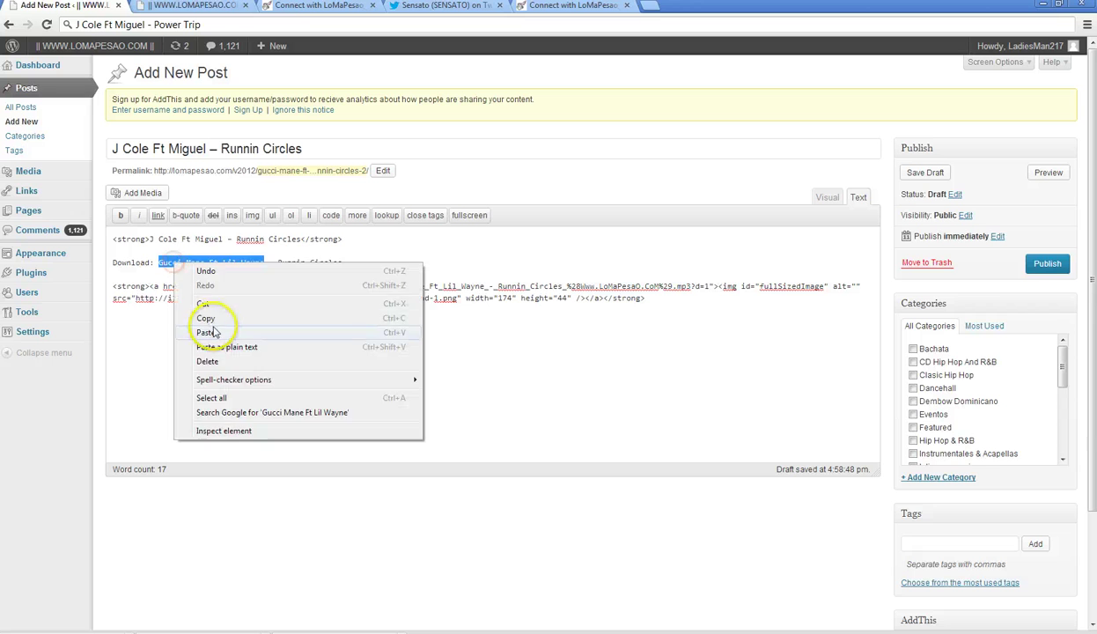
left_click(212, 327)
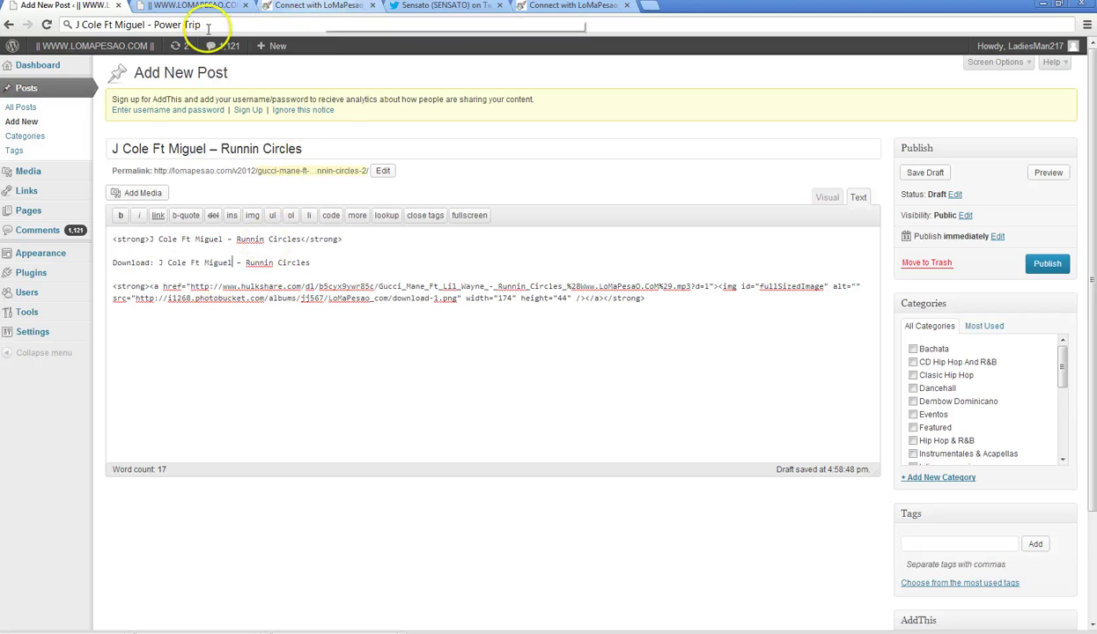
- Replace 'Runnin Circles' with 'Power Trip' in the title, heading and Download line
left_click_drag(209, 29, 165, 25)
right_click(164, 27)
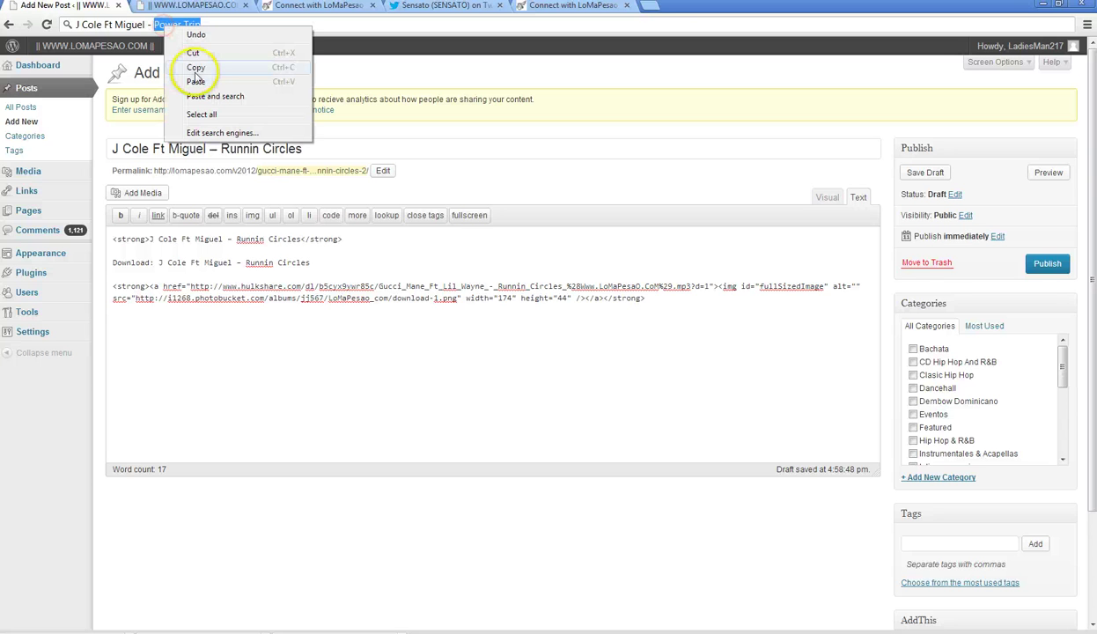
left_click(195, 69)
left_click_drag(302, 149, 221, 149)
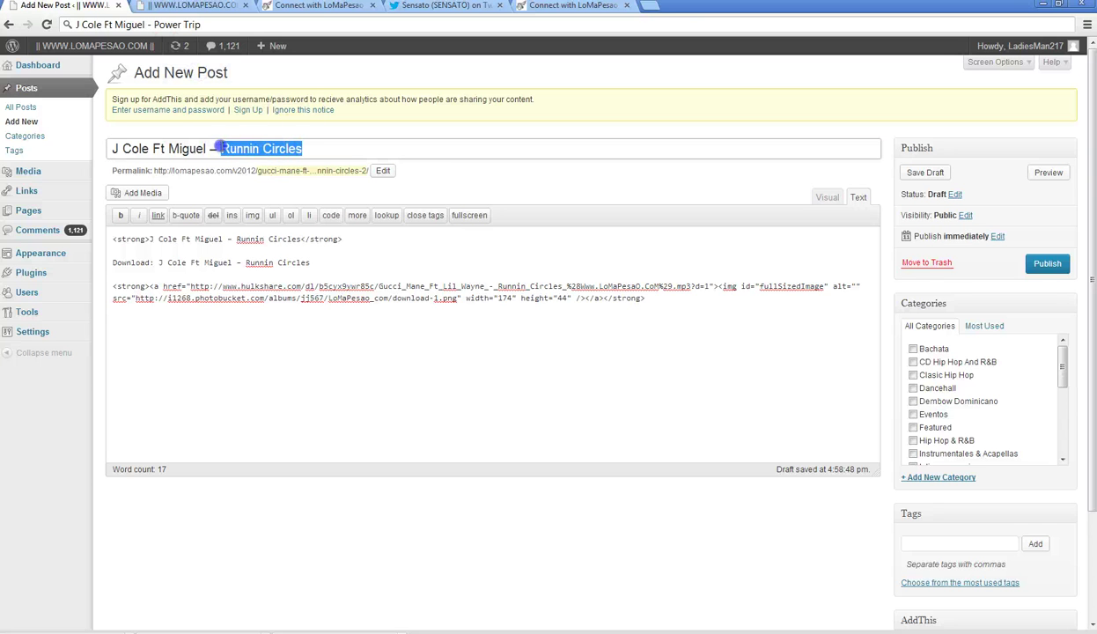
right_click(227, 148)
left_click(264, 216)
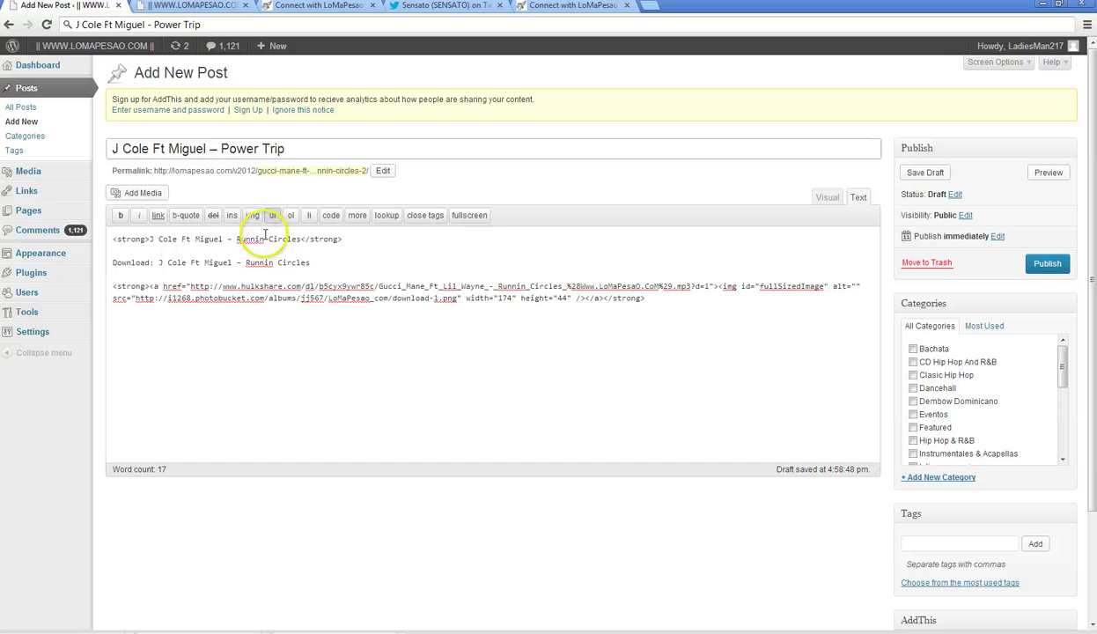
left_click_drag(235, 239, 261, 239)
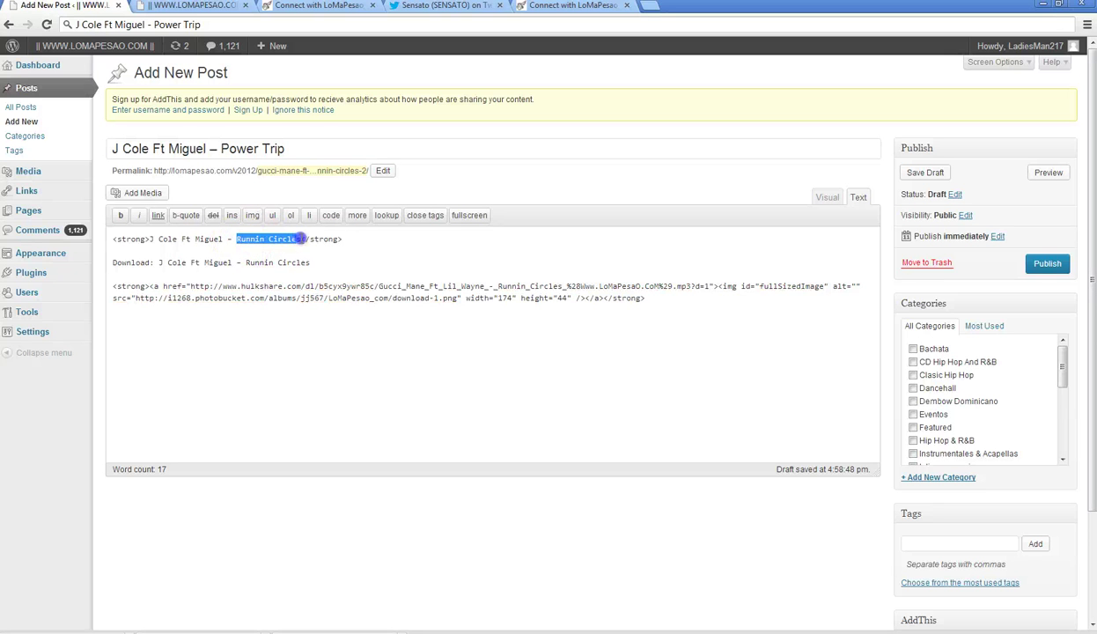
right_click(303, 239)
left_click(328, 303)
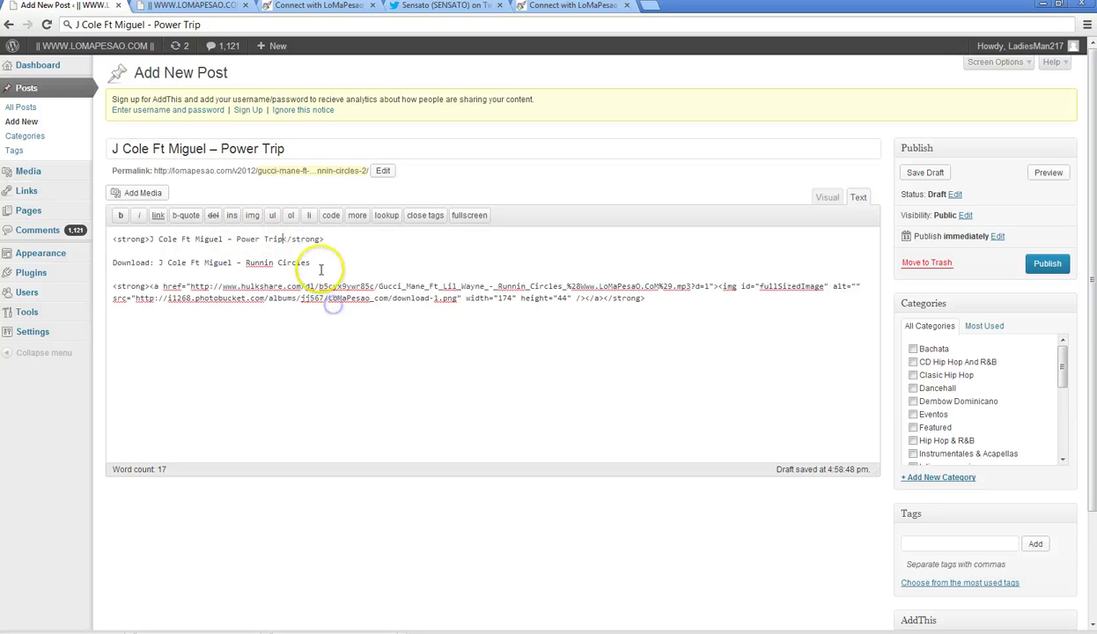
right_click(247, 261)
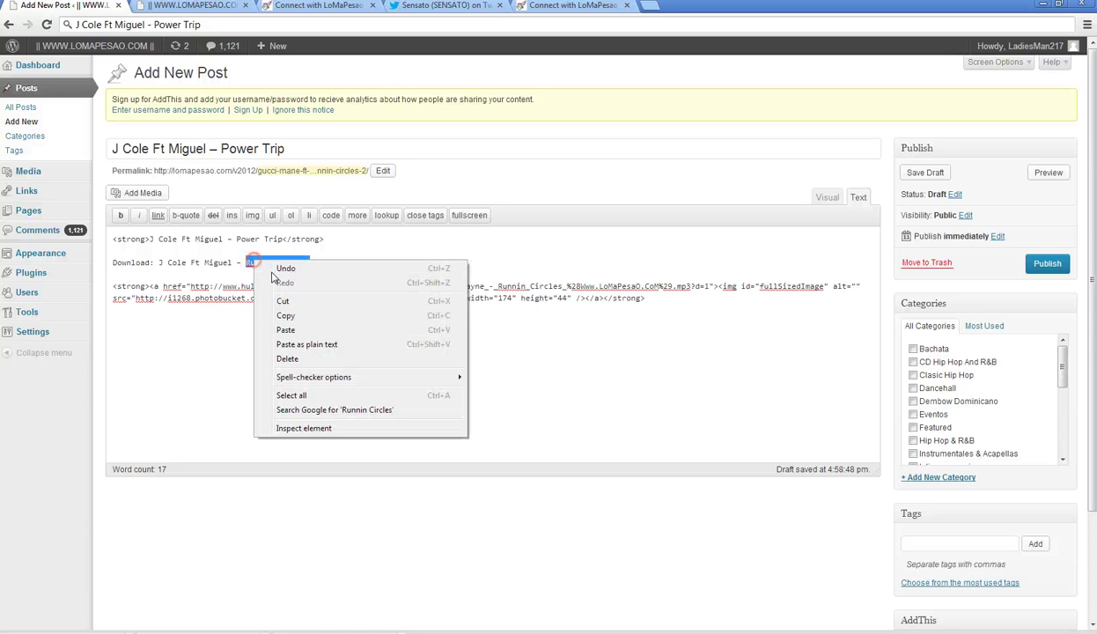
left_click(294, 319)
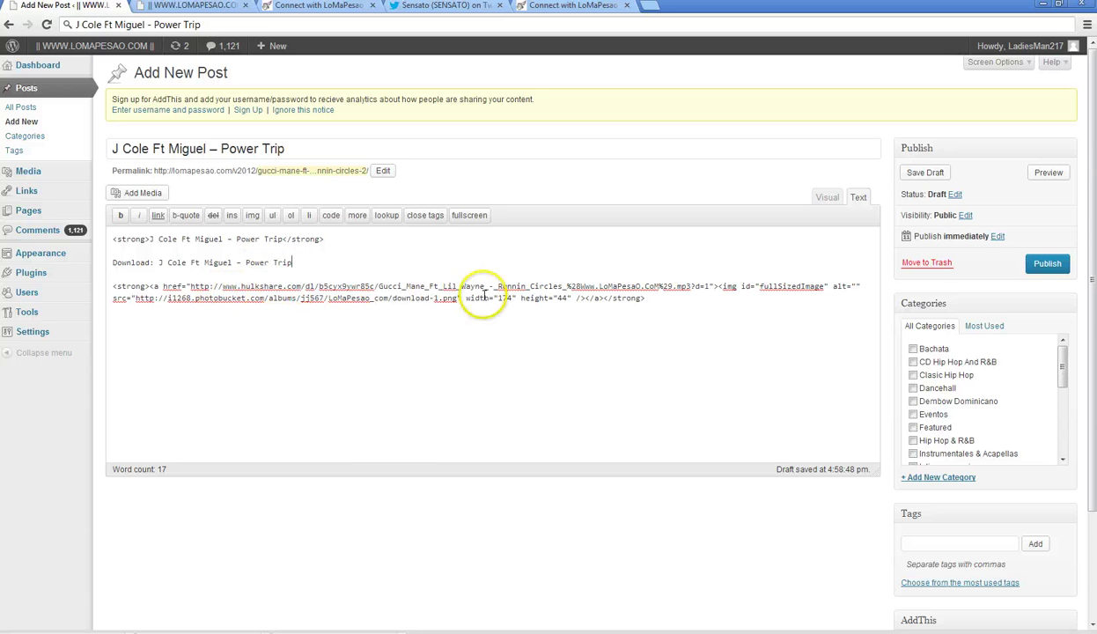
- Copy the Power Trip track's download link address from the Hulkshare list
left_click(826, 199)
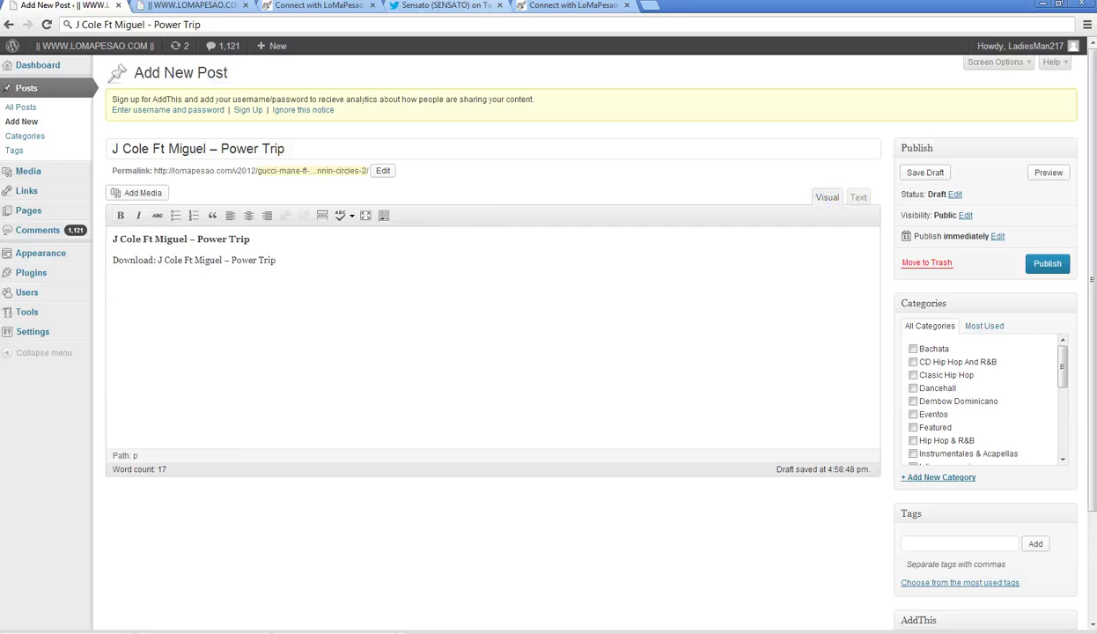
left_click(618, 11)
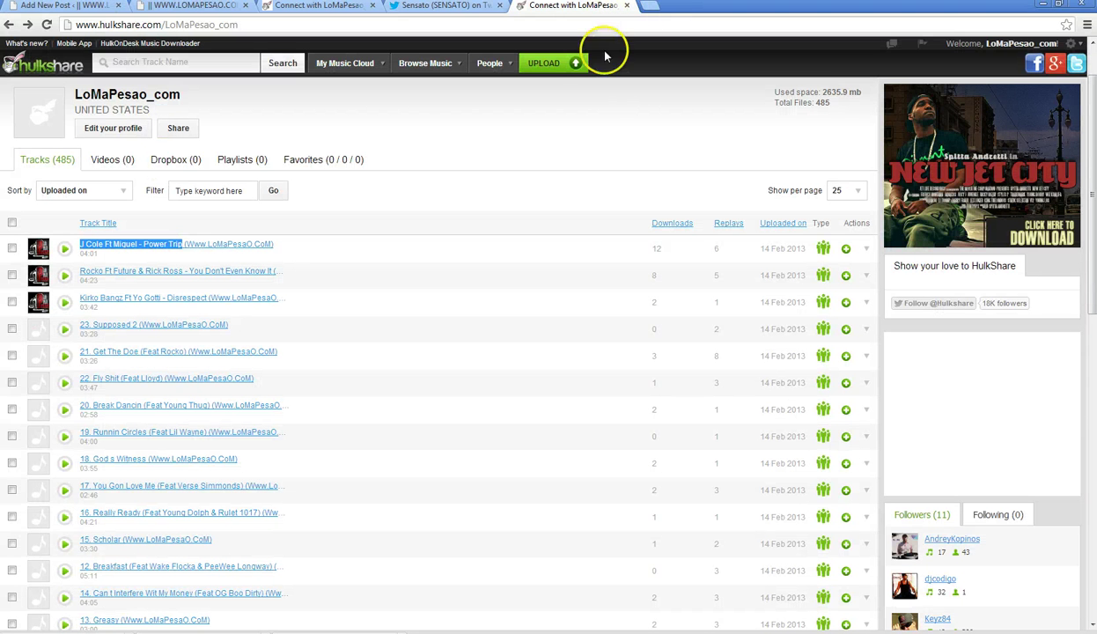
left_click(867, 254)
right_click(817, 349)
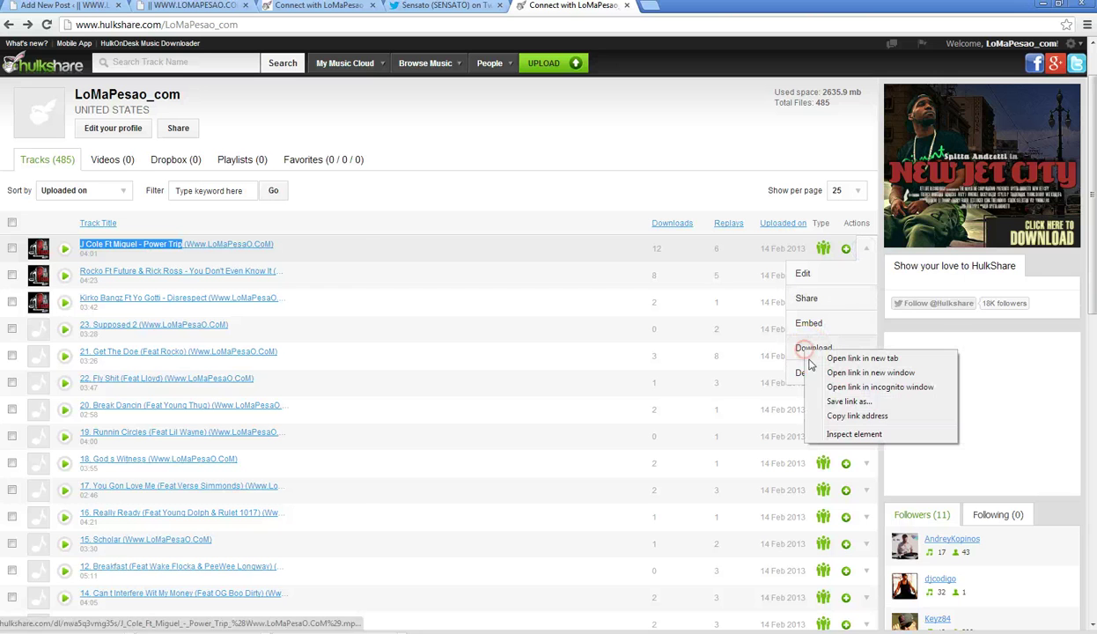
left_click(845, 417)
- Point the post's download image link to the Power Trip MP3 URL
left_click(62, 5)
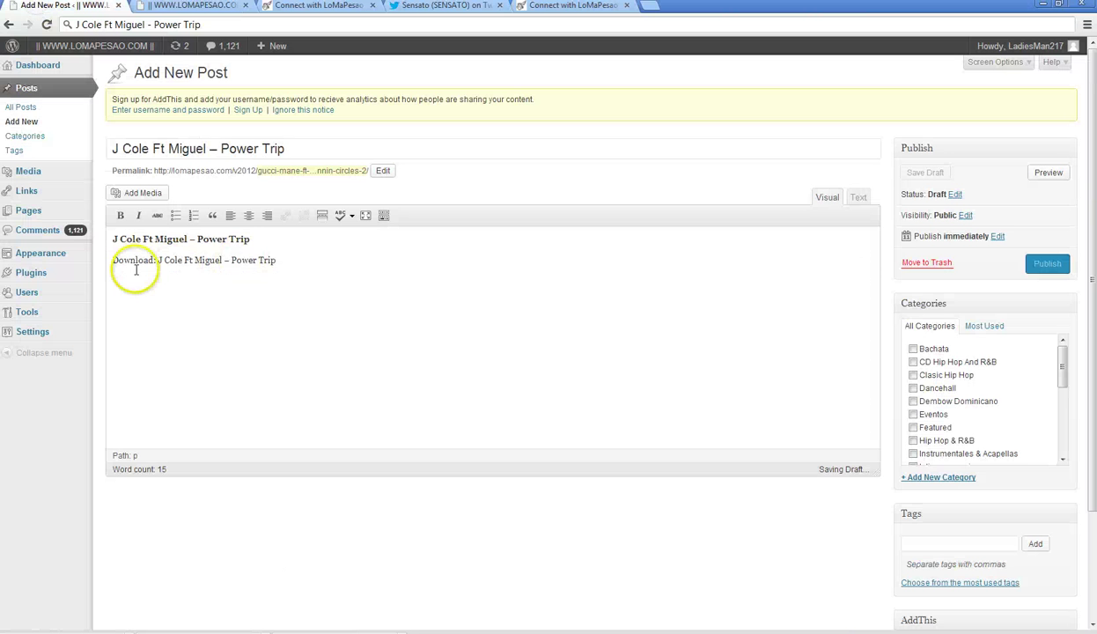
left_click(125, 293)
left_click(124, 293)
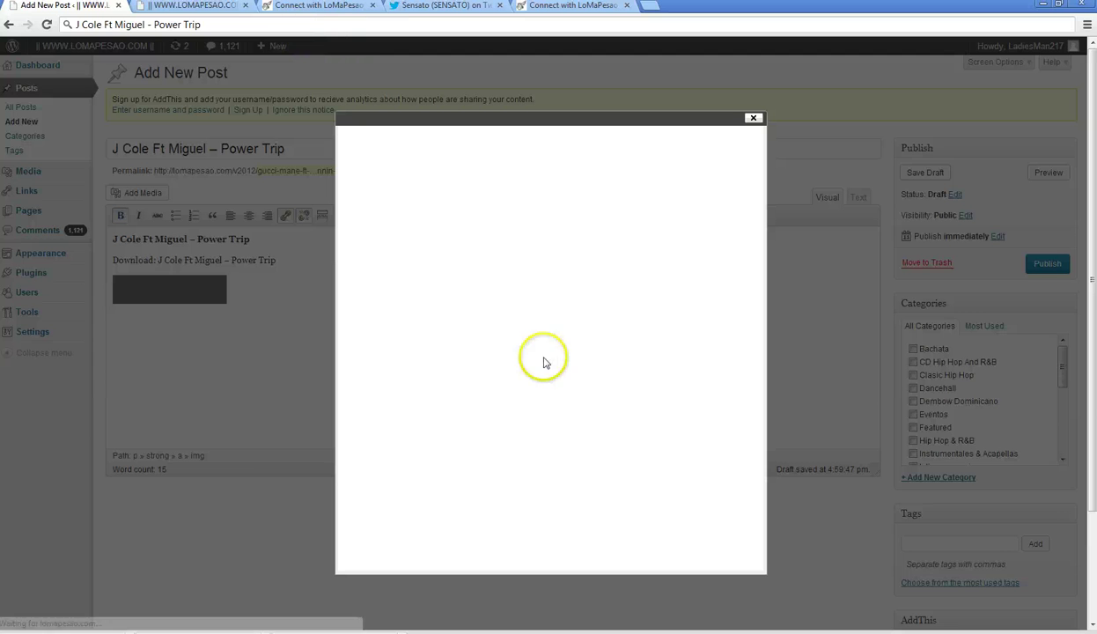
left_click_drag(472, 406, 838, 399)
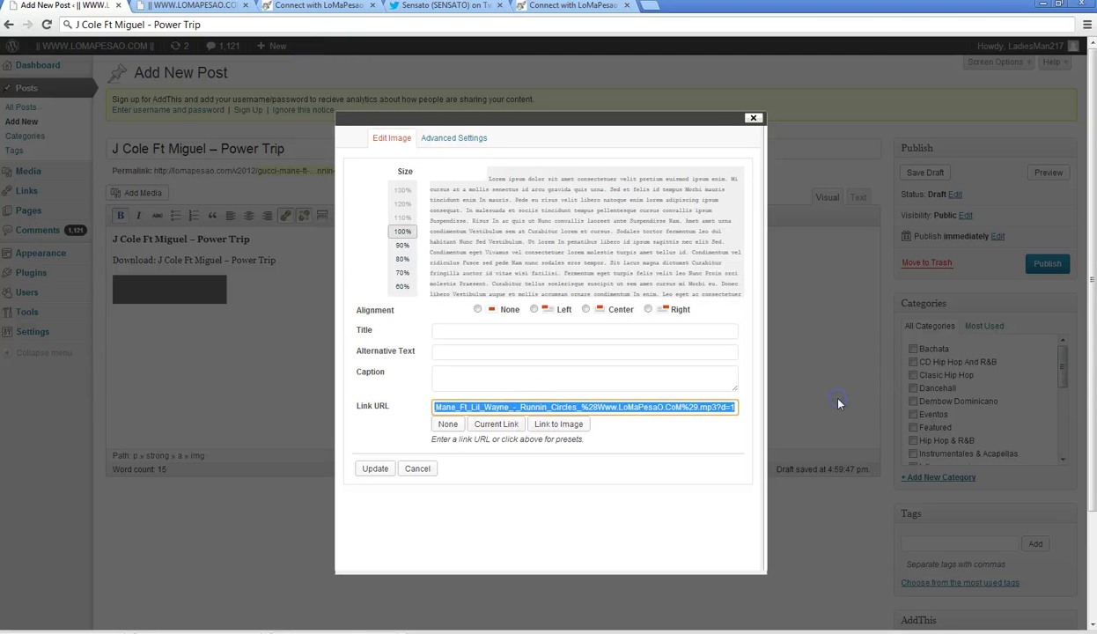
type("http://www.h")
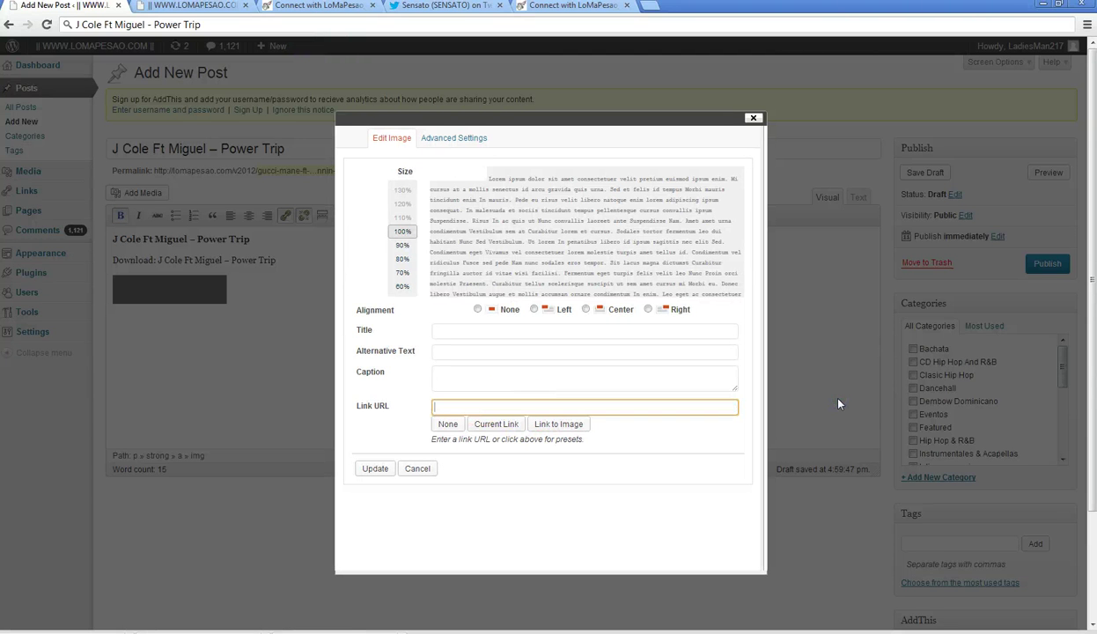
key("ctrl+v")
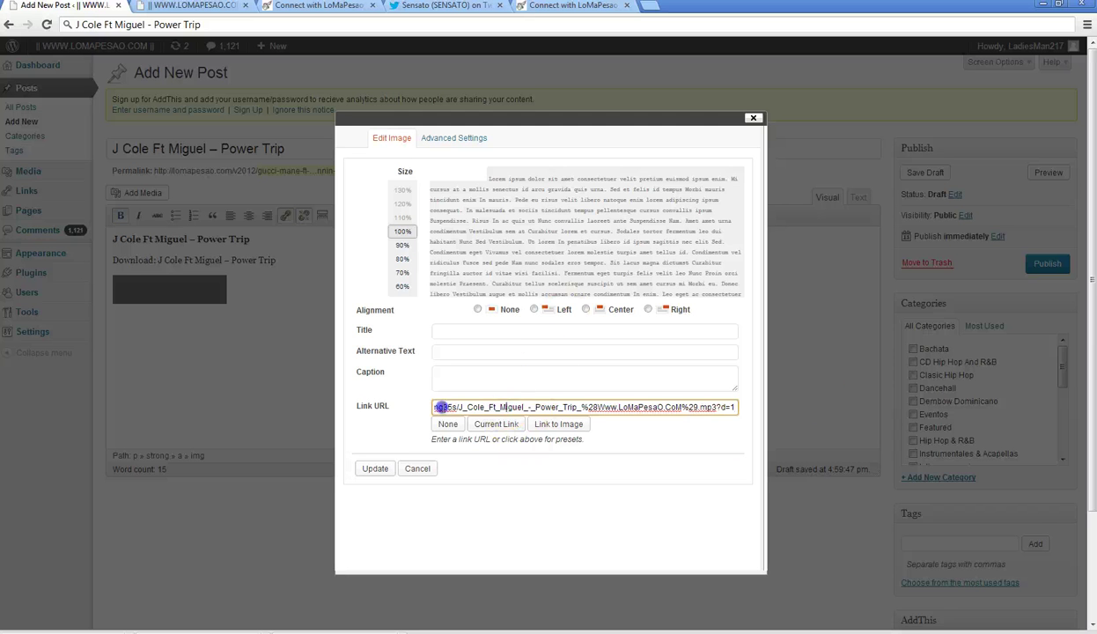
left_click_drag(440, 407, 358, 407)
left_click(485, 524)
left_click(375, 468)
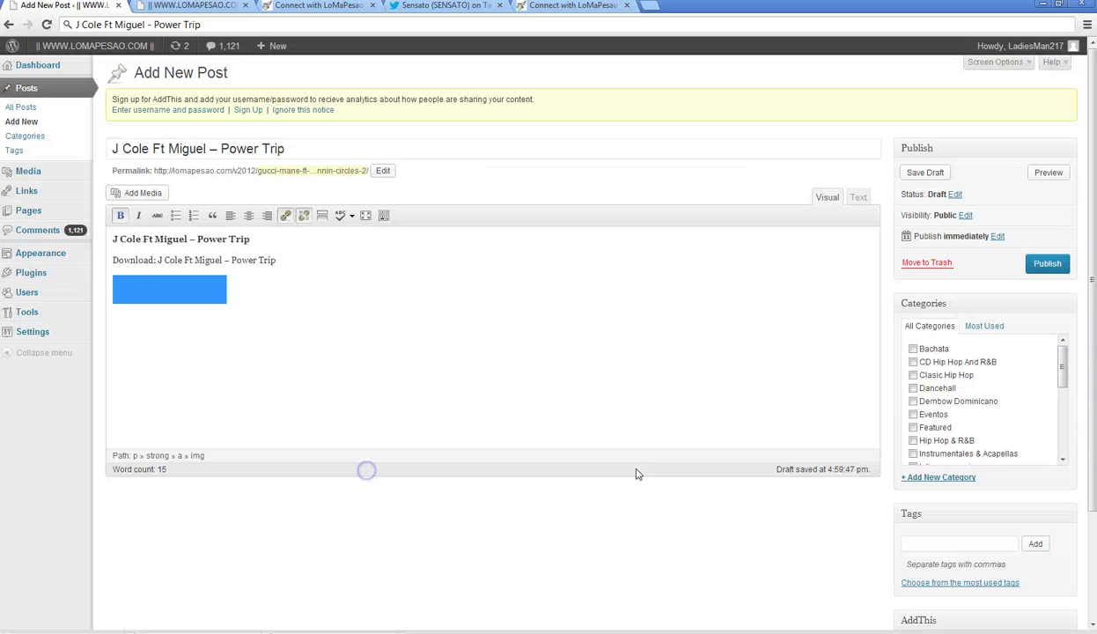
- File the post under the Unreleased category and save it as a draft
mouse_move(1061, 368)
left_mouse_down()
mouse_move(1061, 445)
mouse_move(1063, 361)
left_mouse_up()
left_click(912, 425)
left_click(914, 376)
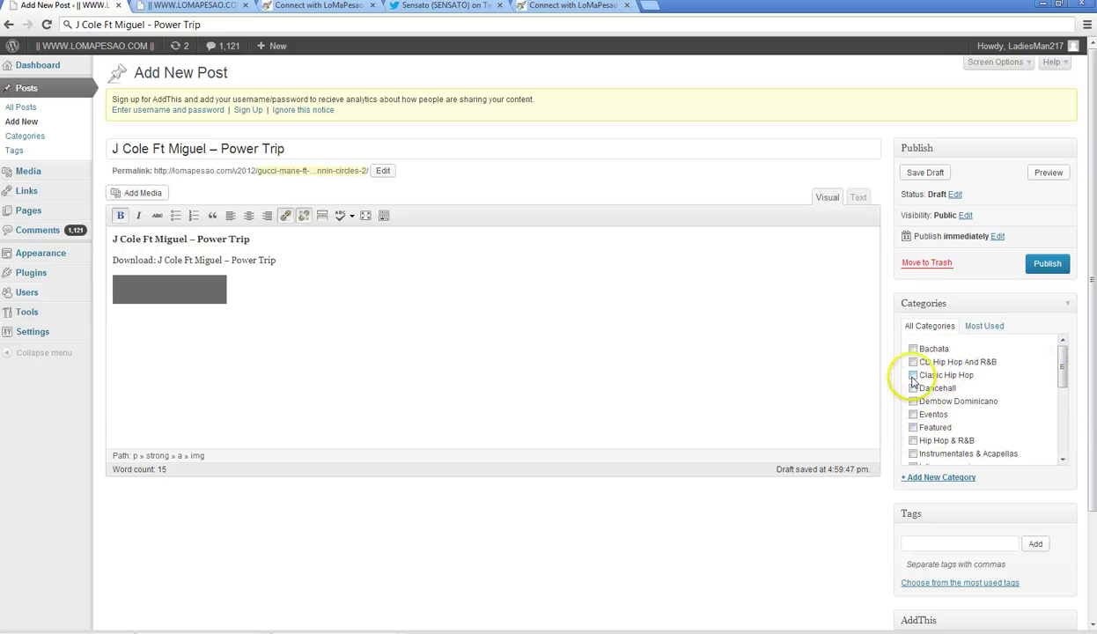
left_click(913, 440)
scroll(934, 422, "down", 3)
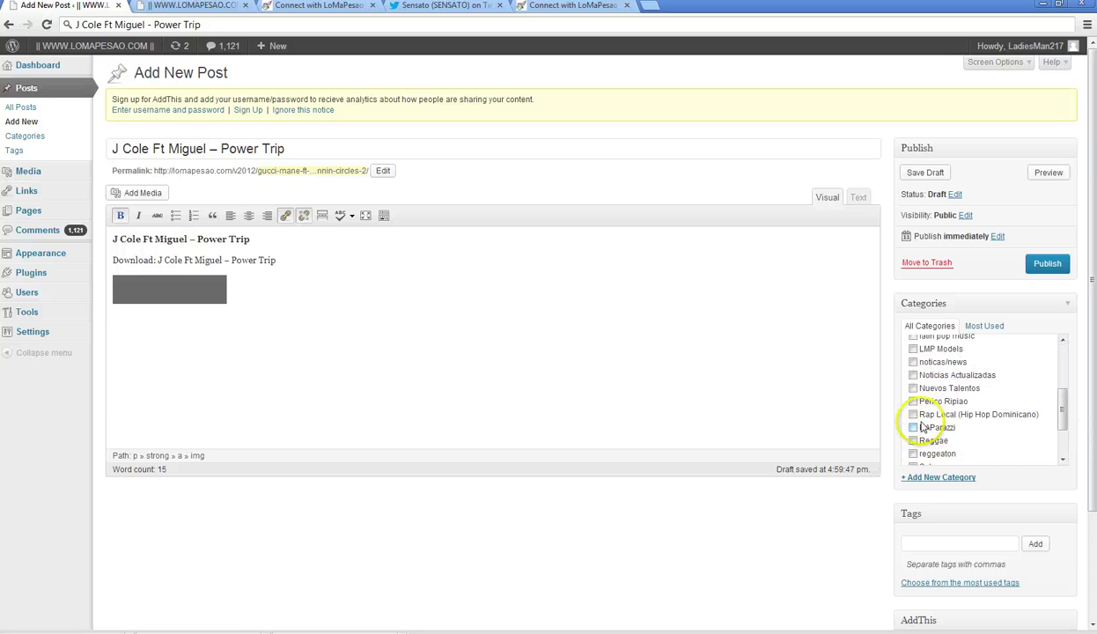
left_click(913, 375)
left_click_drag(1066, 419, 1070, 458)
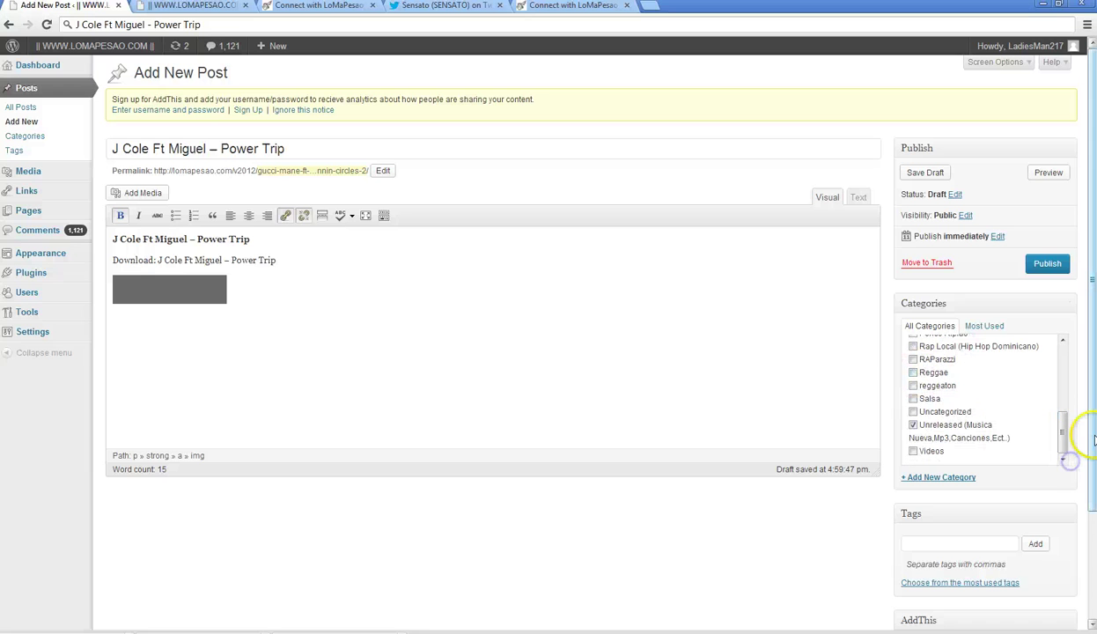
scroll(1070, 458, "down", 2)
scroll(1089, 356, "up", 2)
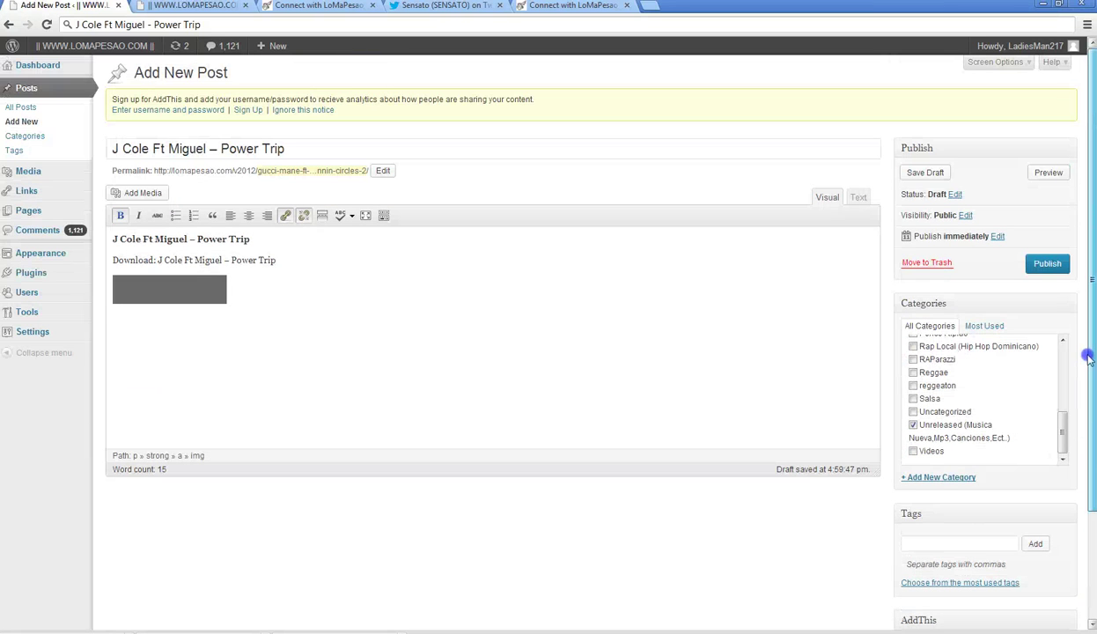
left_click(924, 175)
- Load datpiff.com/singles in the Hulkshare track list tab via the 'dat' address suggestion
left_click(444, 6)
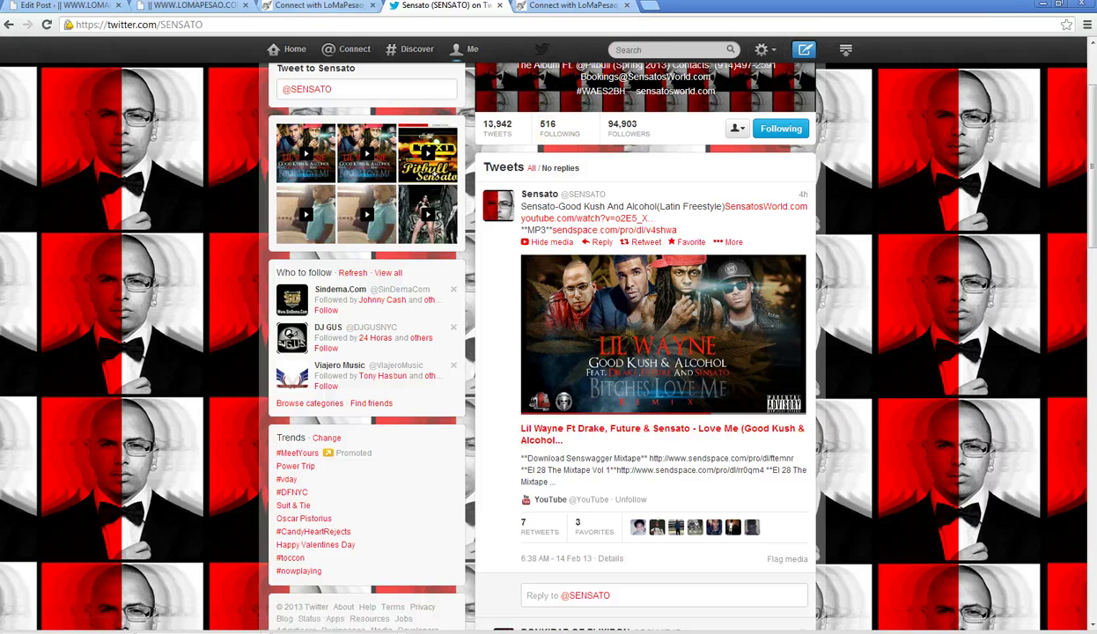
left_click(317, 5)
left_click(543, 7)
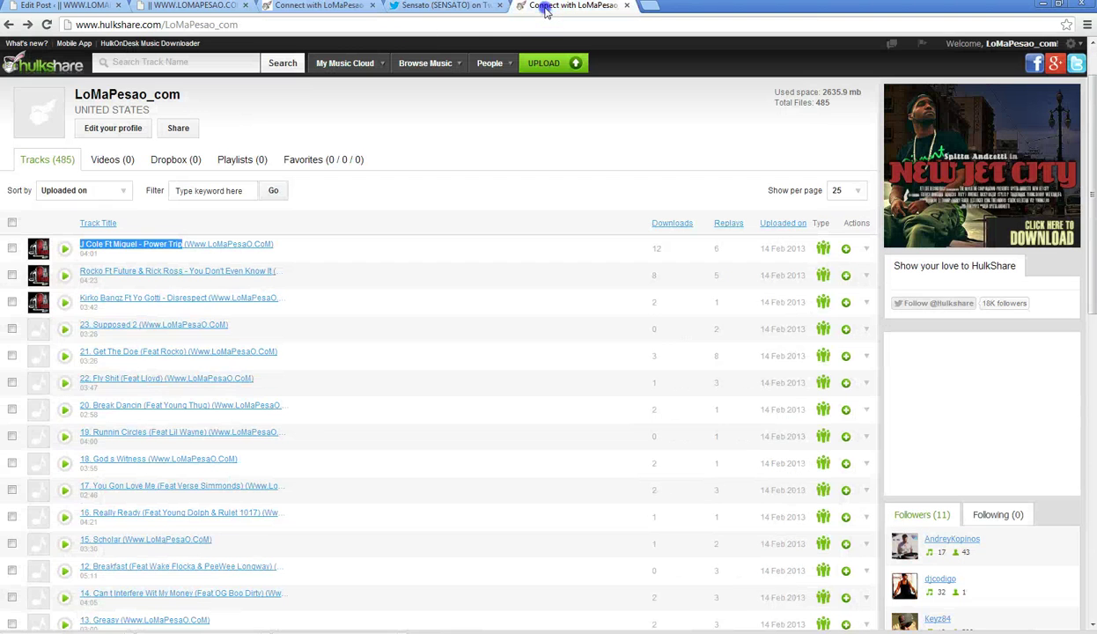
left_click(499, 29)
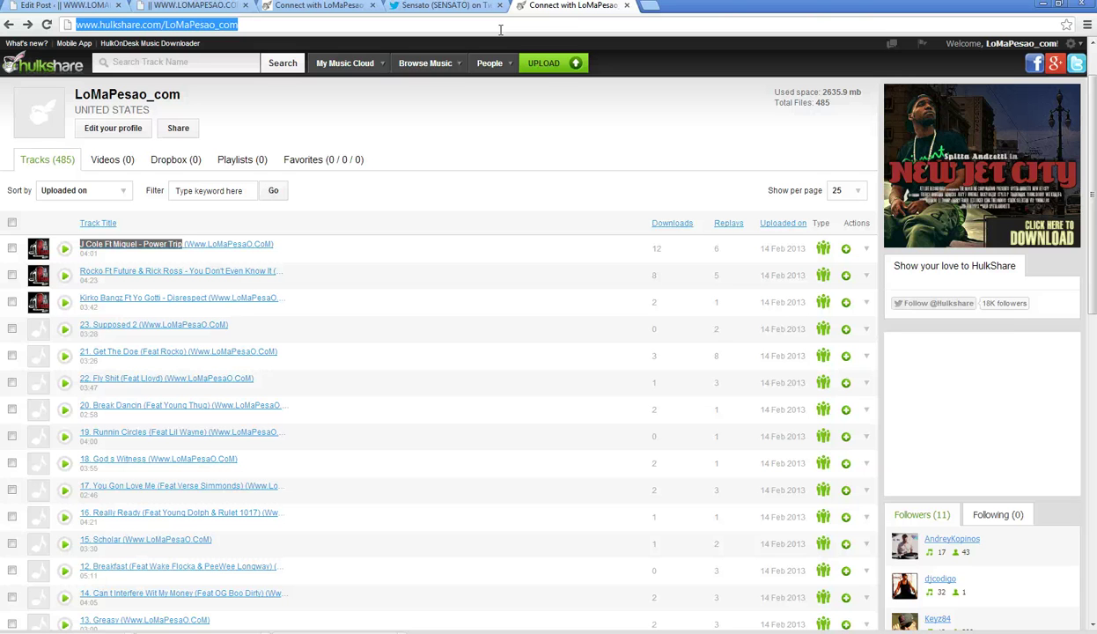
type("datpiff.com/singles")
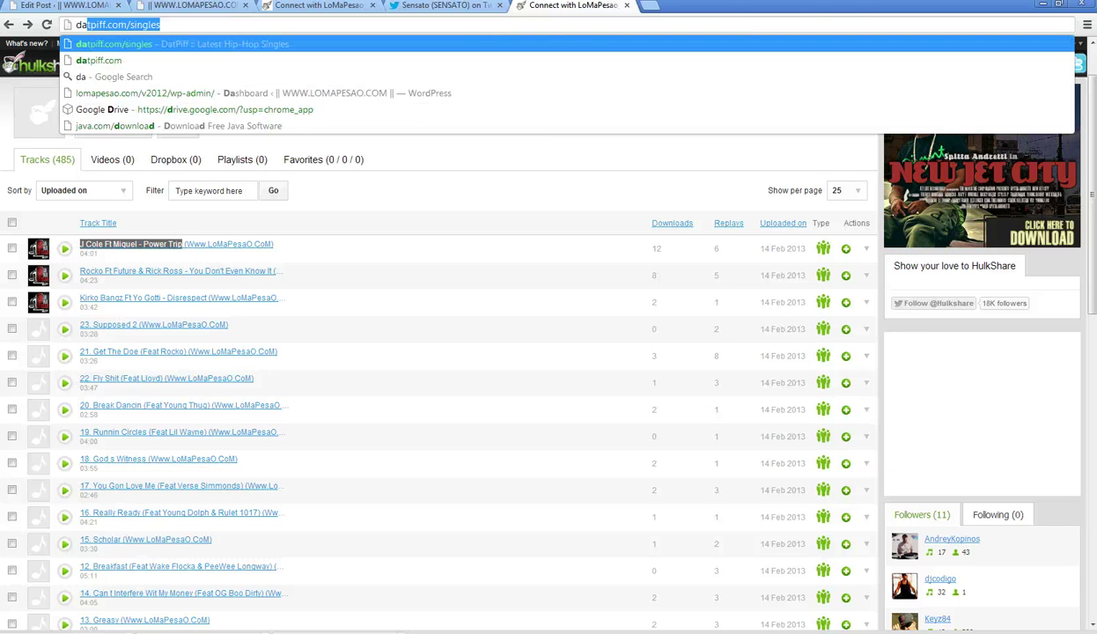
key("Return")
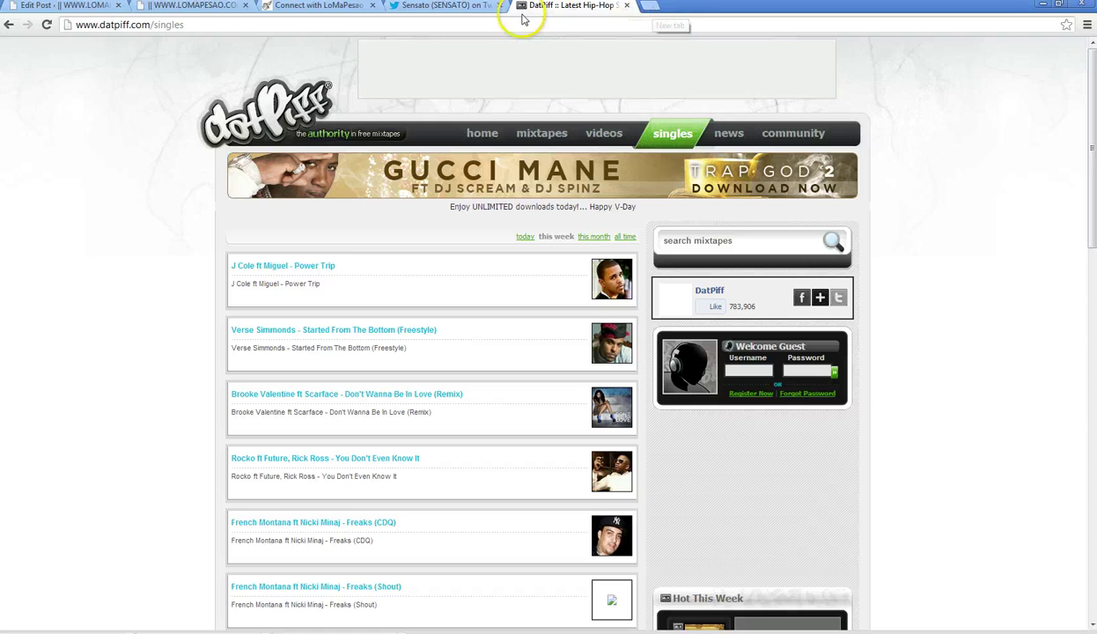
left_click(387, 24)
- Load Twitter from the 'tw' suggestion and search 'jcole' for the verified J. Cole profile
type("twitter.com/i/connect")
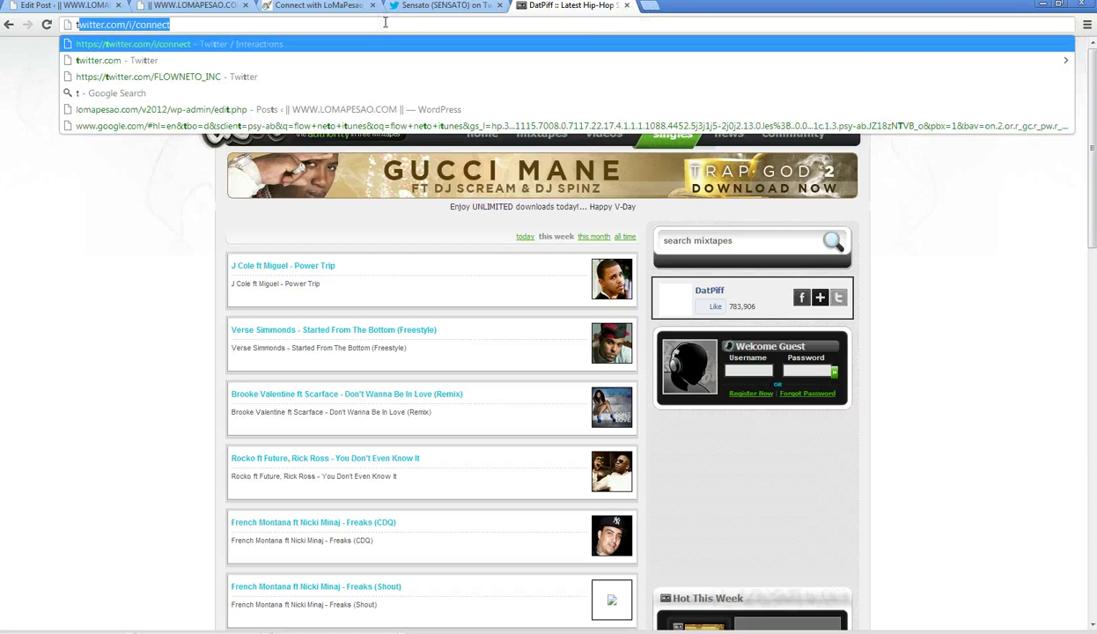
key("Down")
key("Down")
key("Return")
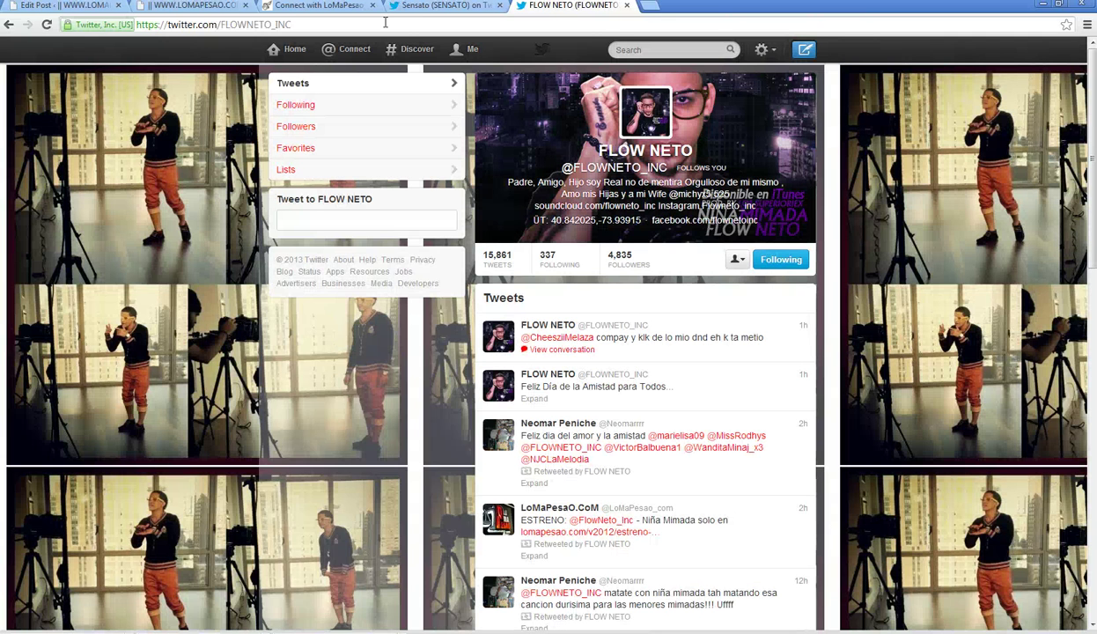
left_click(645, 50)
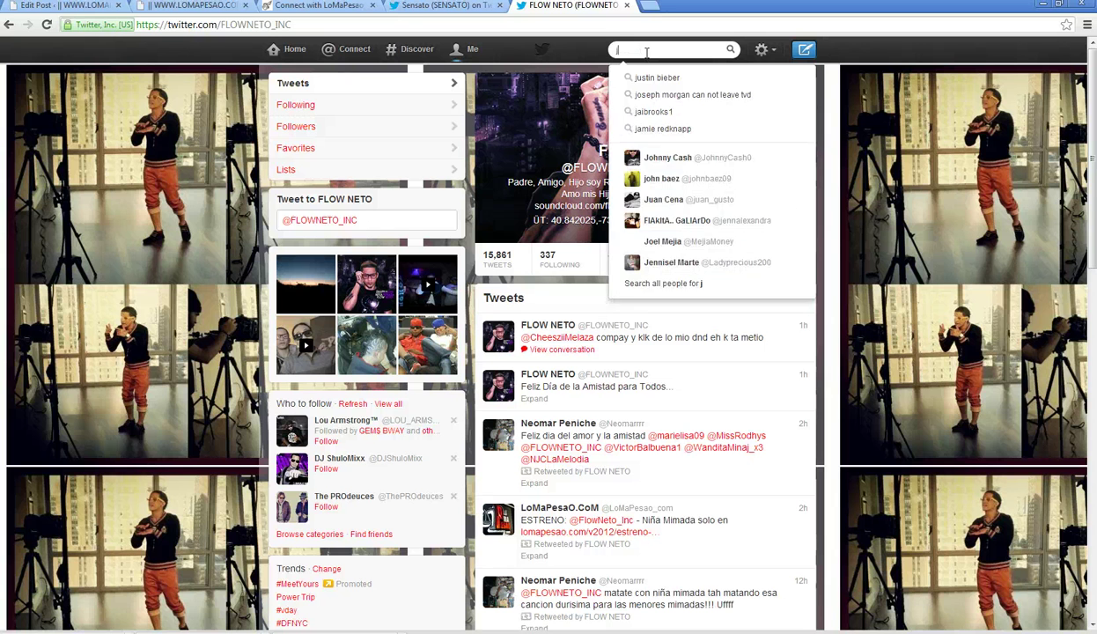
type("jcole")
left_click(692, 113)
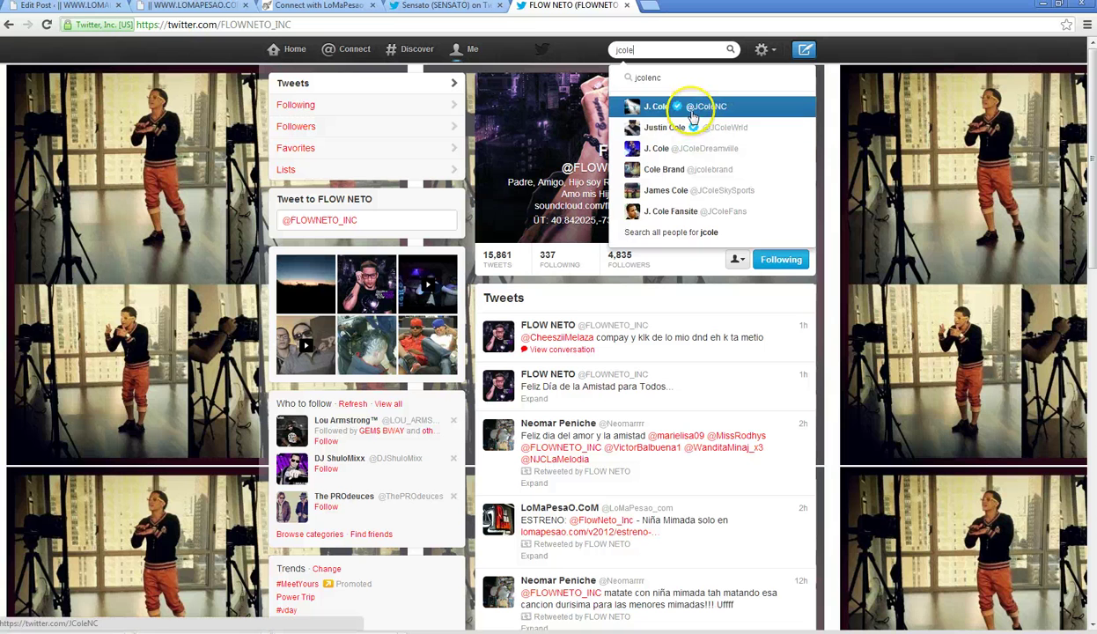
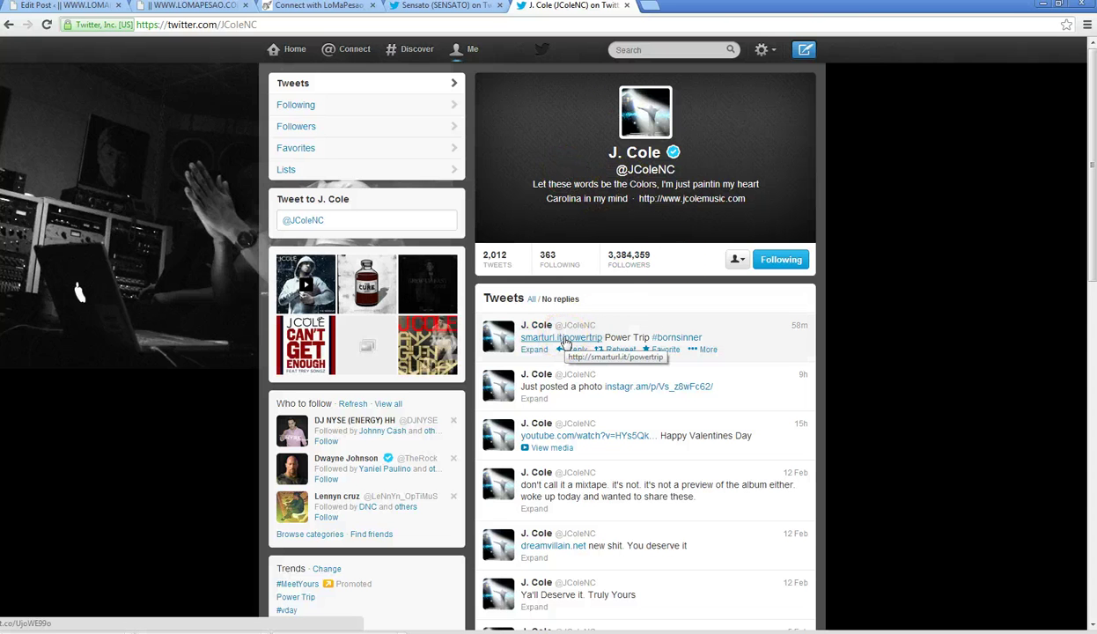
- Open and close J. Cole's Dreams video, then follow the Power Trip link in his latest tweet
left_click(333, 341)
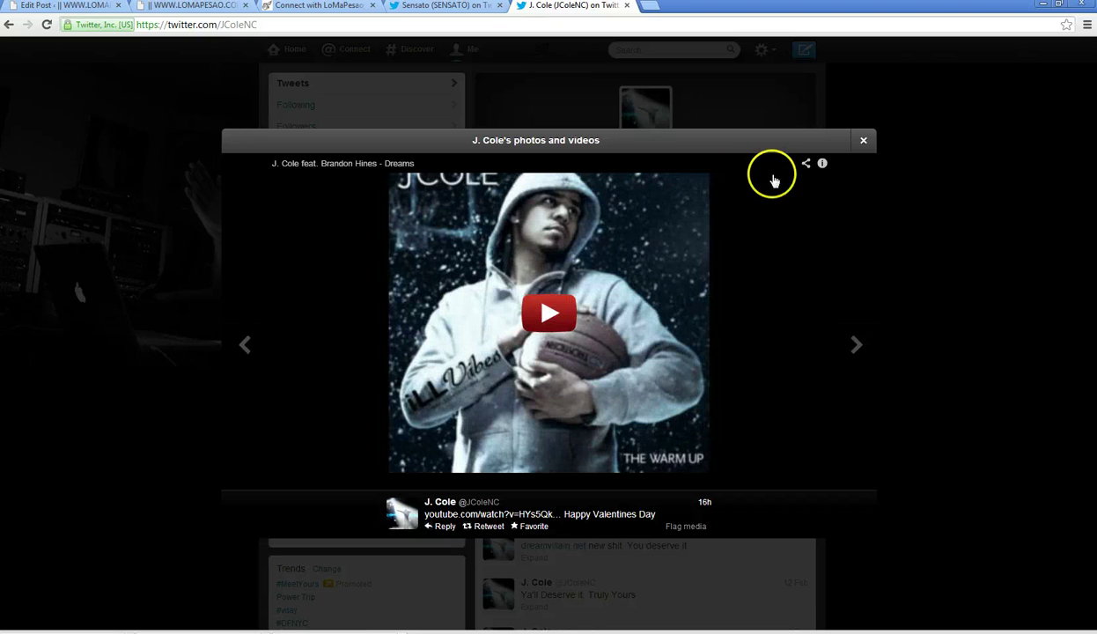
left_click(864, 141)
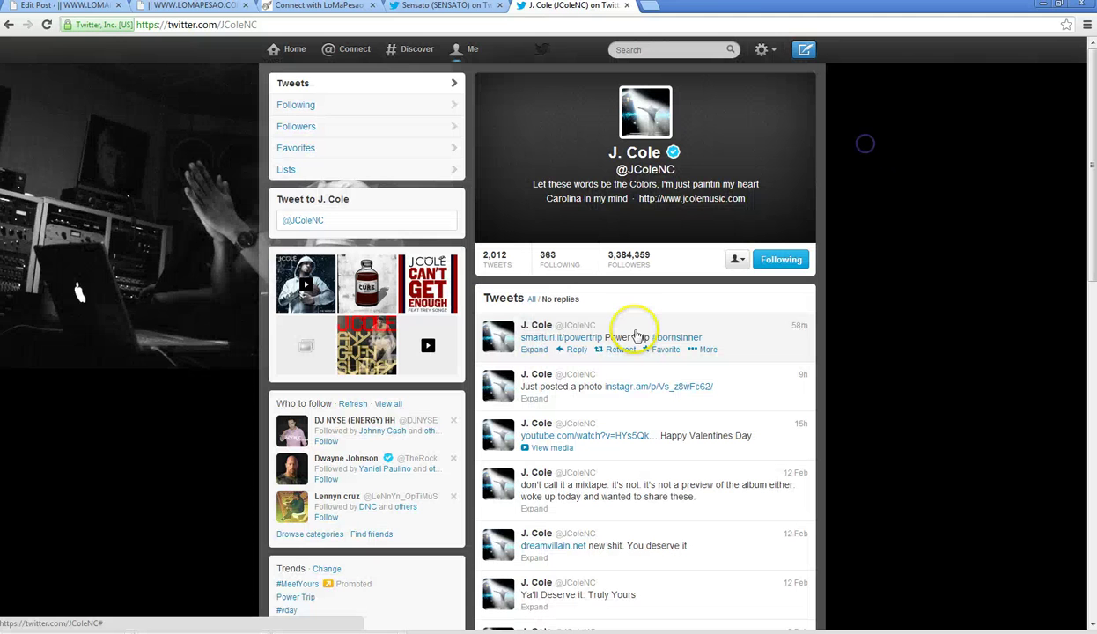
left_click(577, 341)
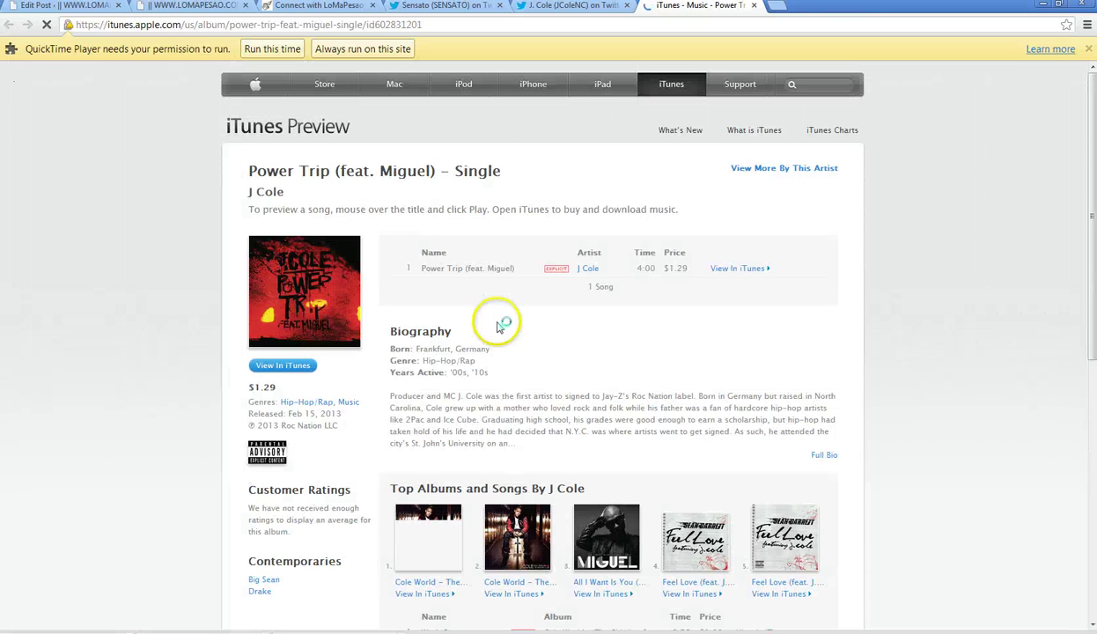
- Copy the artist name 'J Cole' and load amazon.com in a new tab
left_click_drag(287, 195, 251, 191)
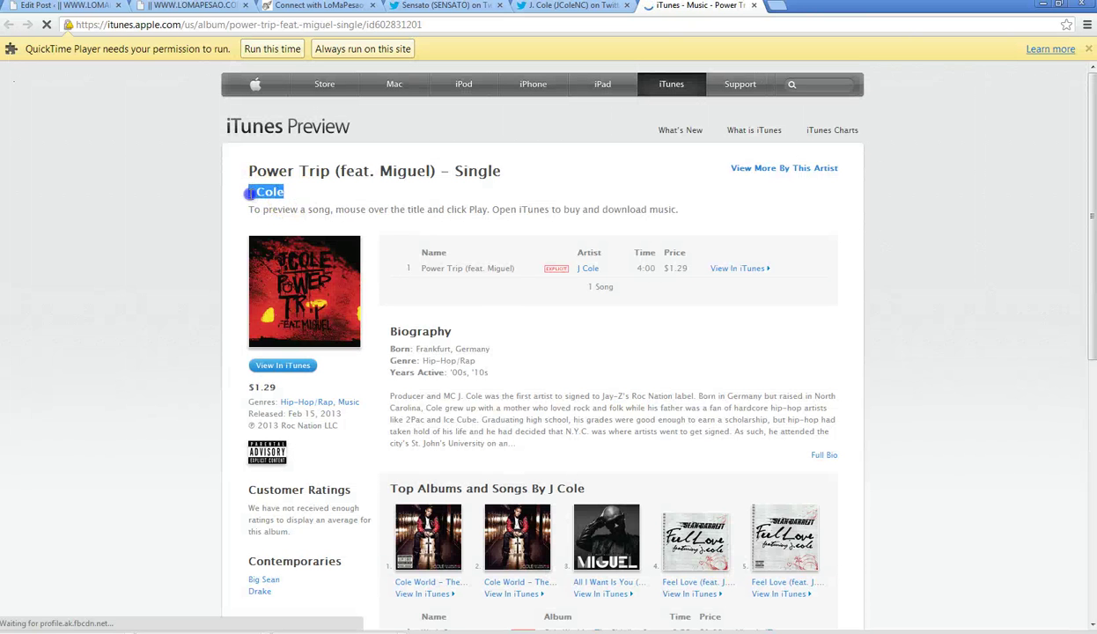
right_click(269, 194)
left_click(303, 274)
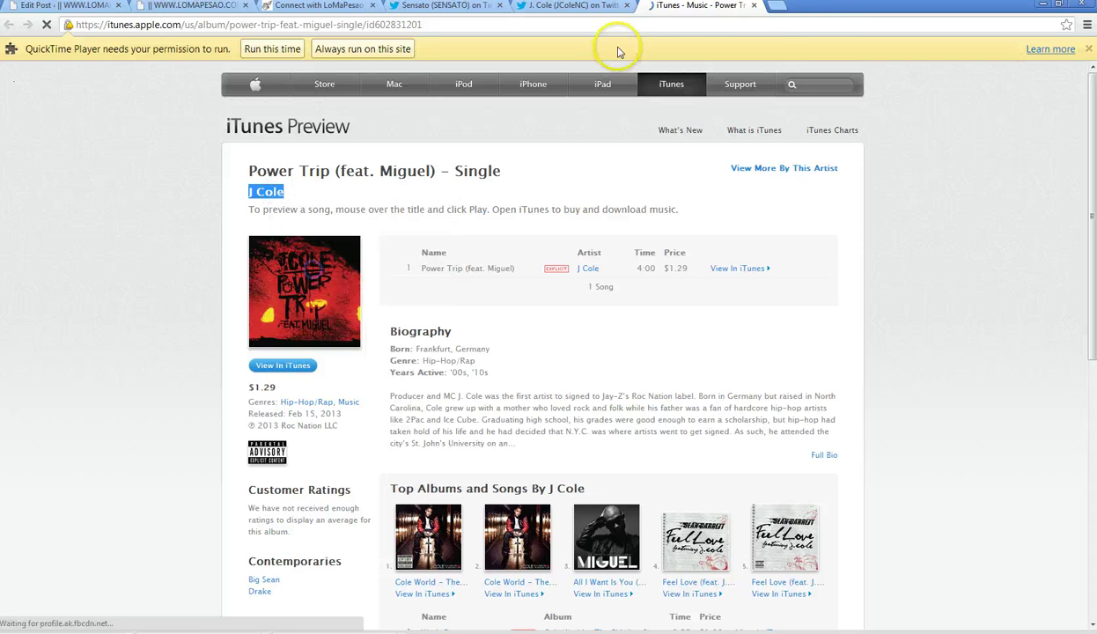
left_click(780, 7)
type("ama")
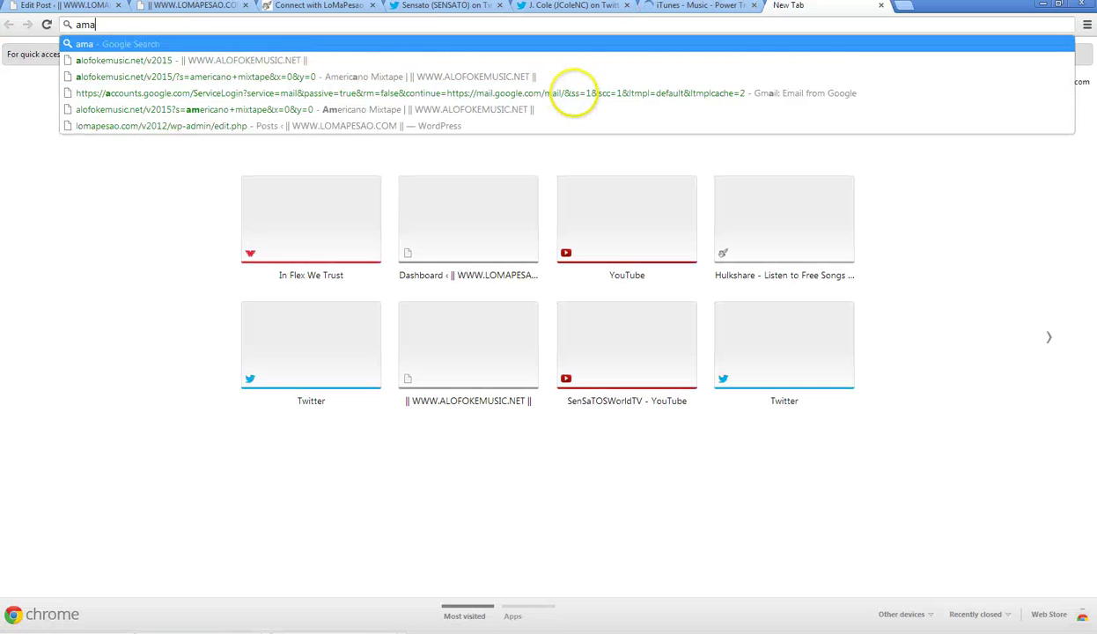
type("zo")
key("BackSpace")
type("zon.com")
key("Return")
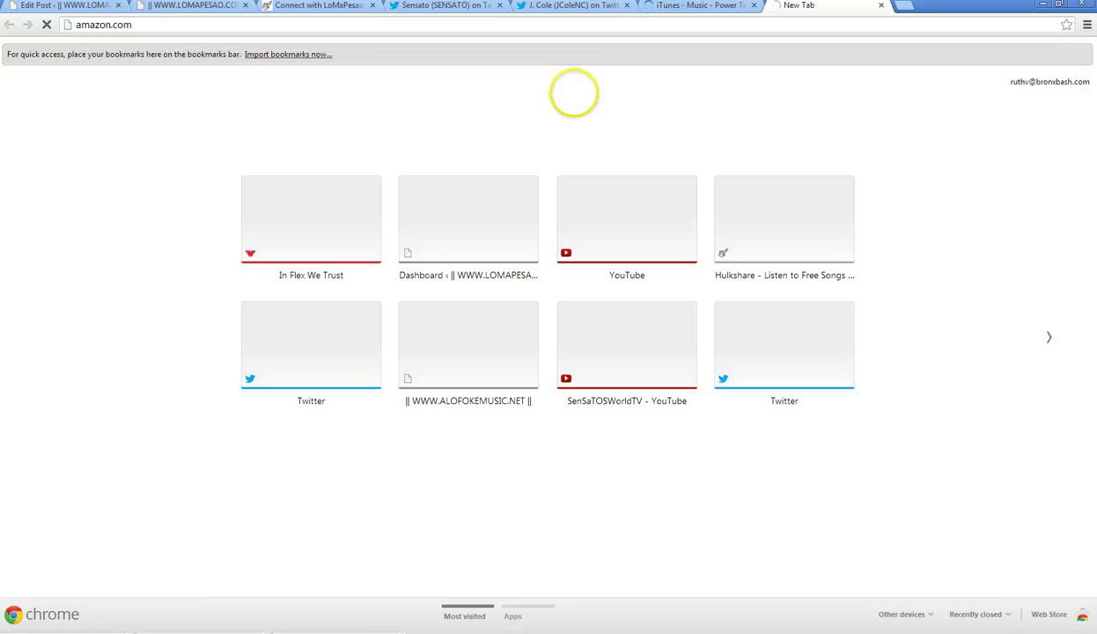
- Search Amazon for 'J Cole power whip'
left_click(686, 7)
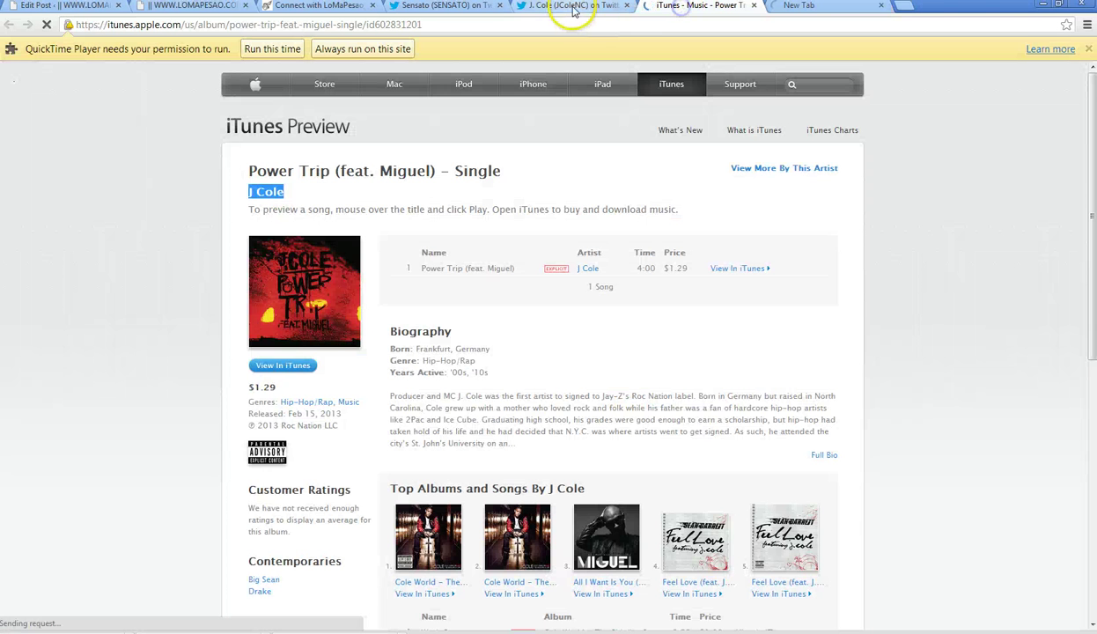
left_click(783, 7)
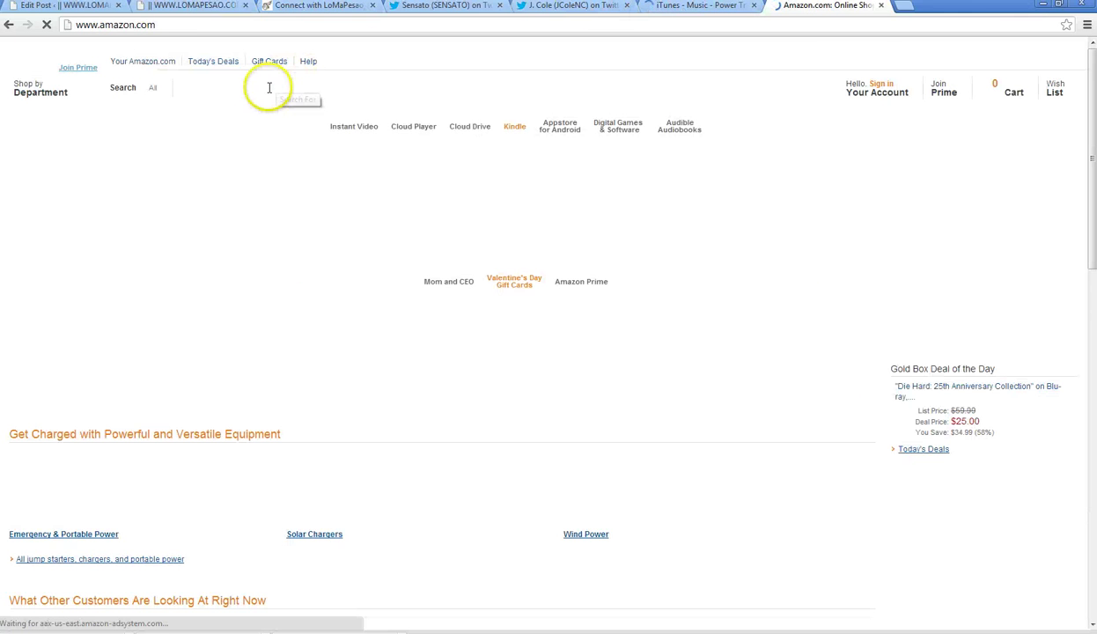
right_click(256, 90)
left_click(291, 160)
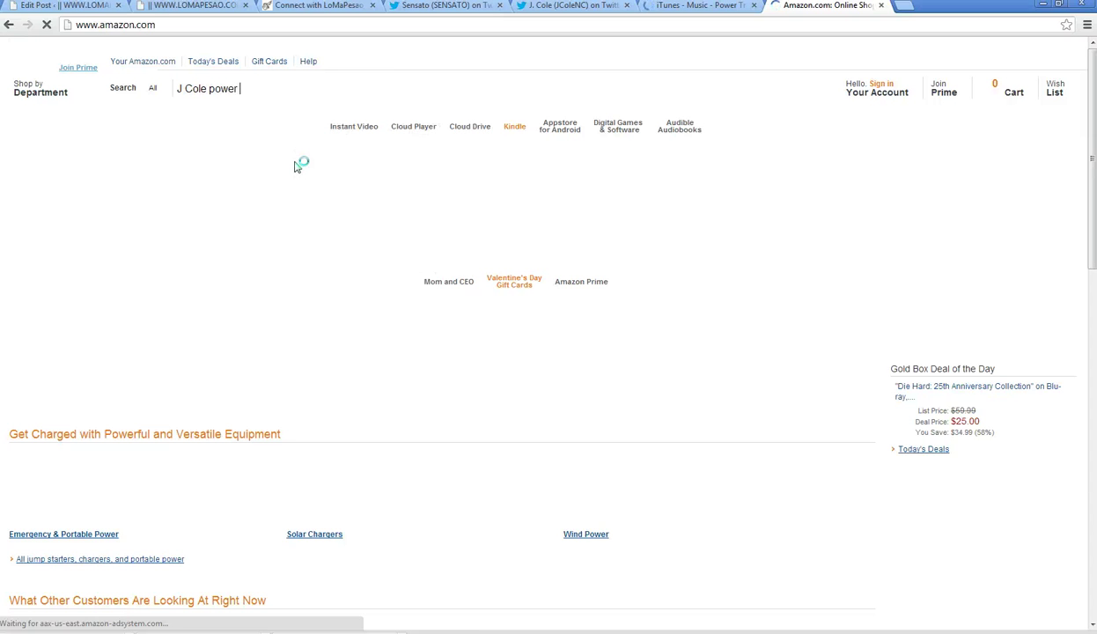
type("power whip")
key("Return")
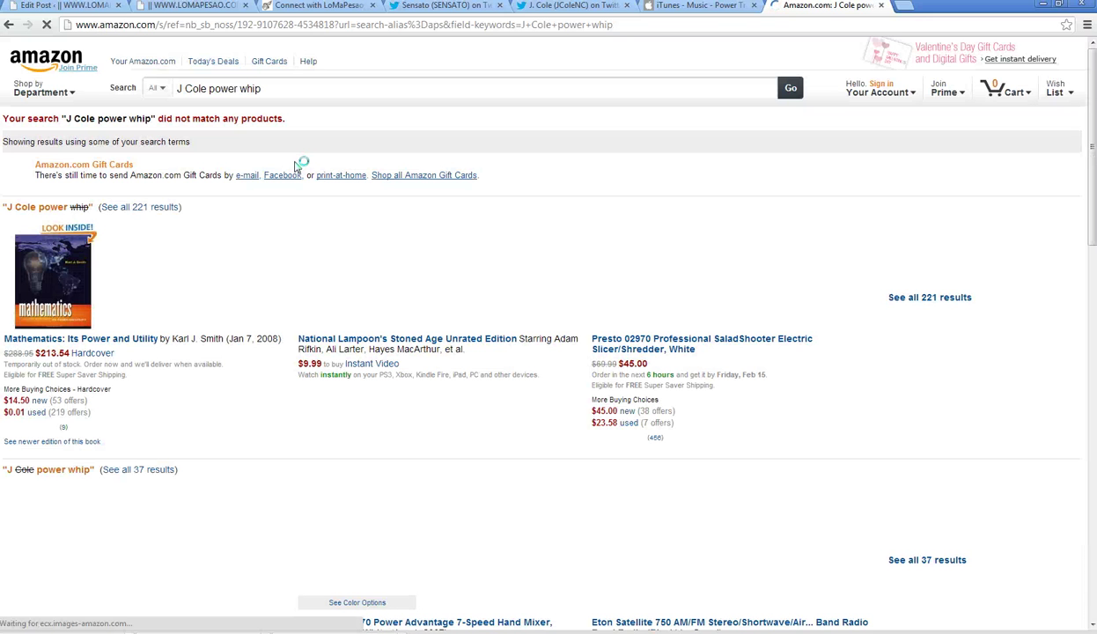
- Open the Power Trip single in the iTunes app, dismiss it, and return to J. Cole's Twitter profile
left_click(659, 7)
left_click_drag(490, 318, 495, 283)
key("ctrl+c")
left_click(250, 279)
left_click(439, 277)
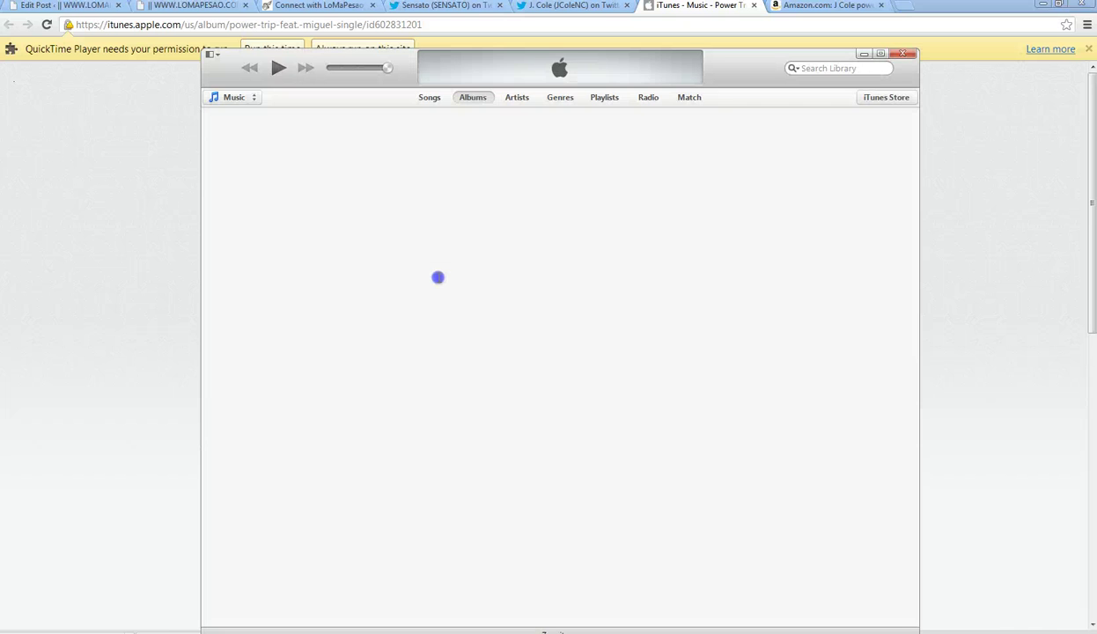
left_click(828, 5)
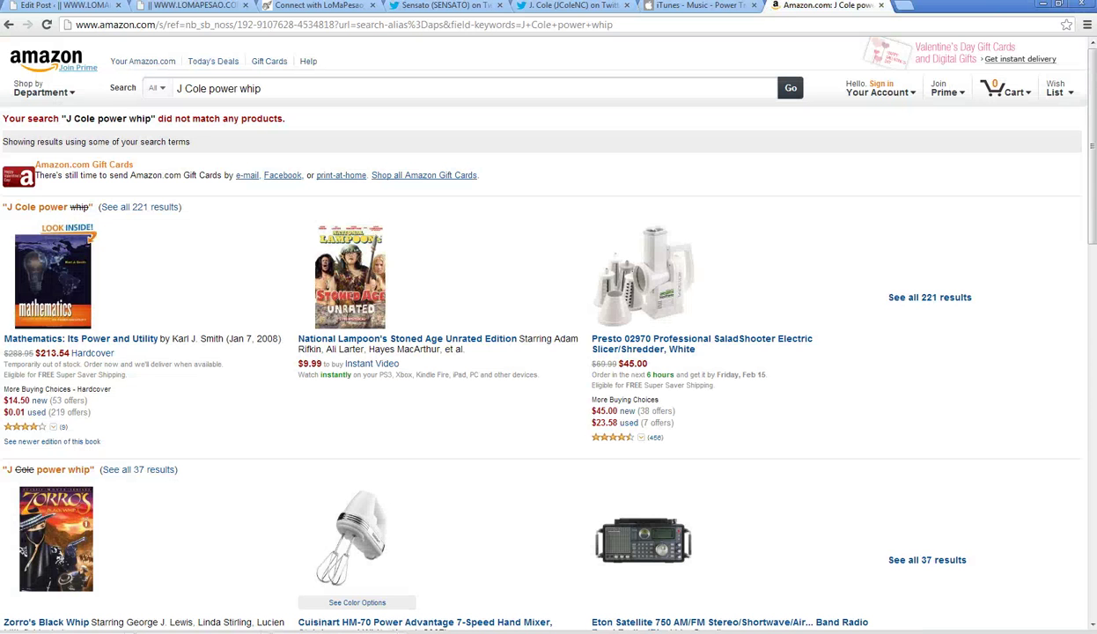
left_click(696, 7)
left_click(572, 5)
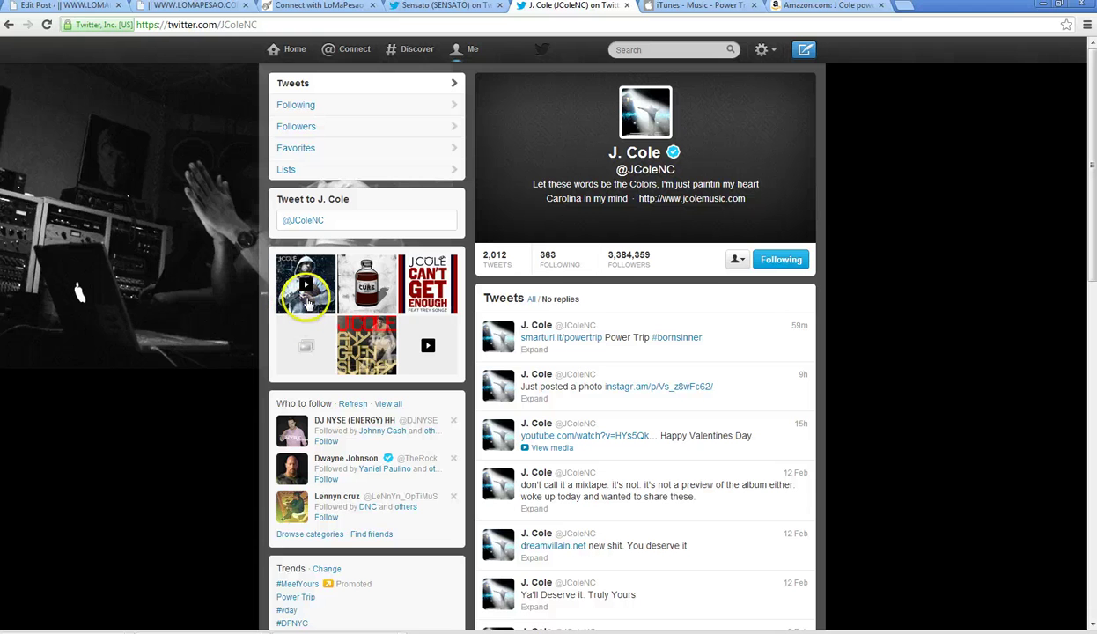
- Open the Dreams video from the Valentine's tweet and browse the iLLVibes-DMV.com uploader channel
left_click(586, 435)
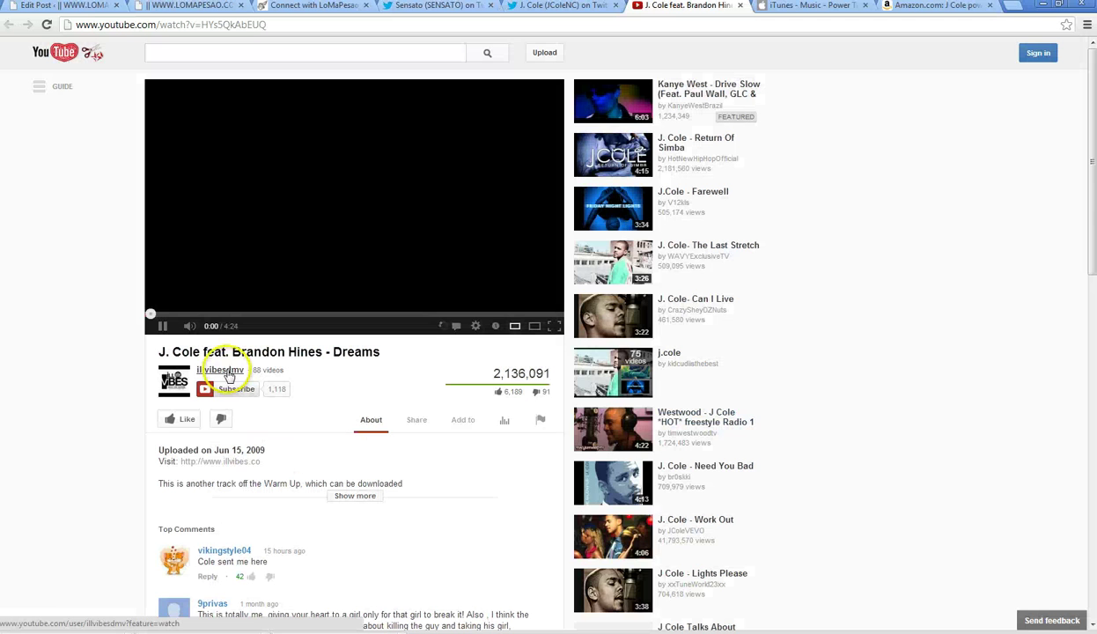
left_click(227, 371)
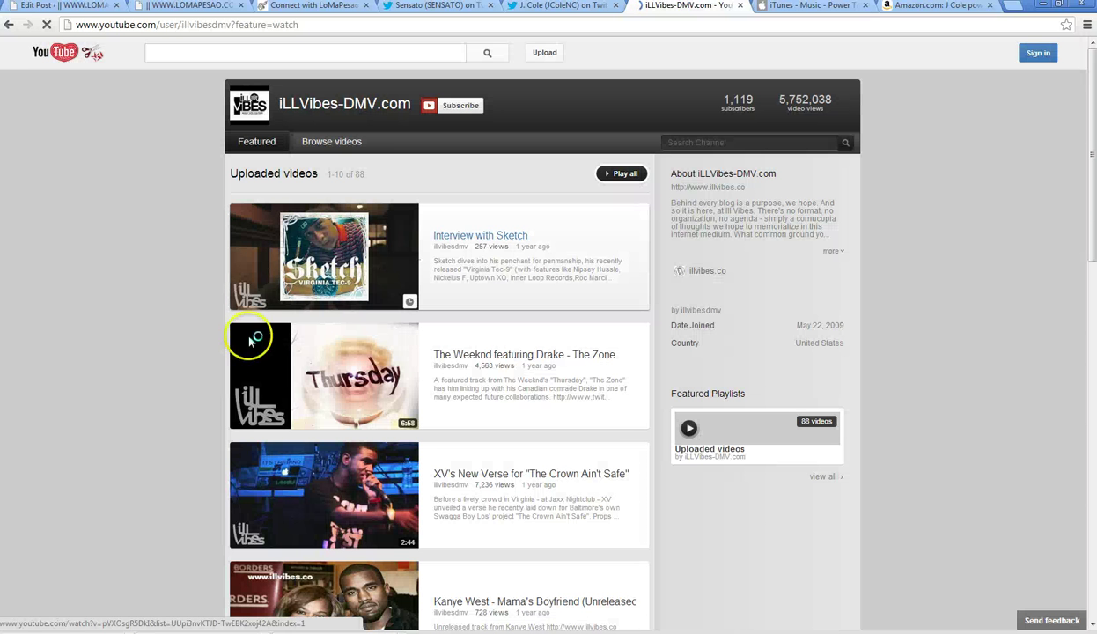
scroll(306, 289, "down", 5)
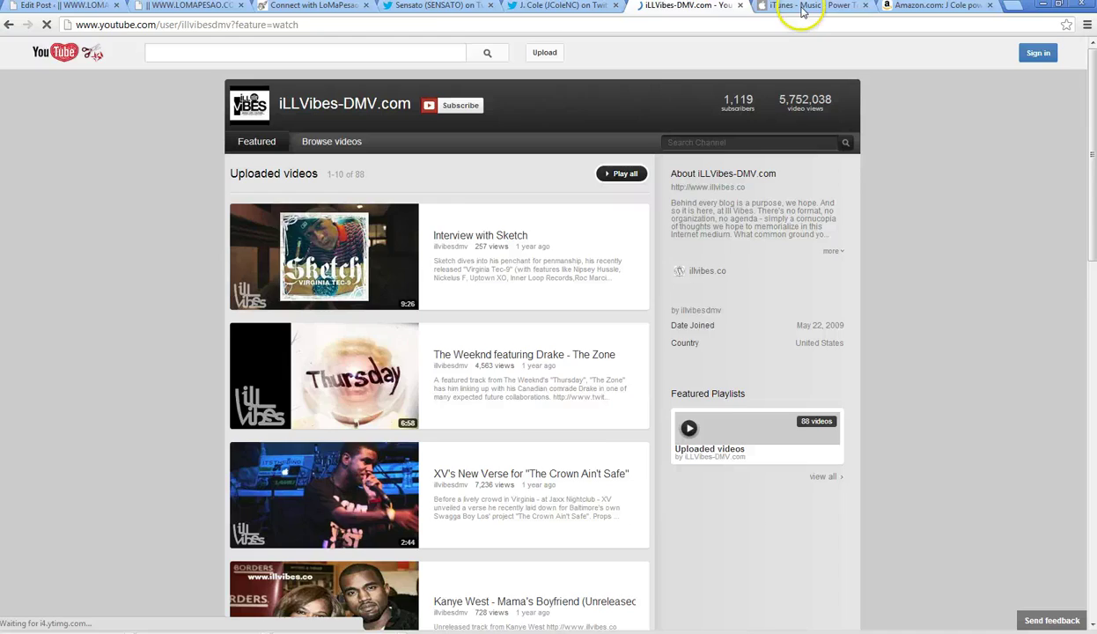
- Replace the Amazon tab's address with google.com and load Google
left_click(804, 8)
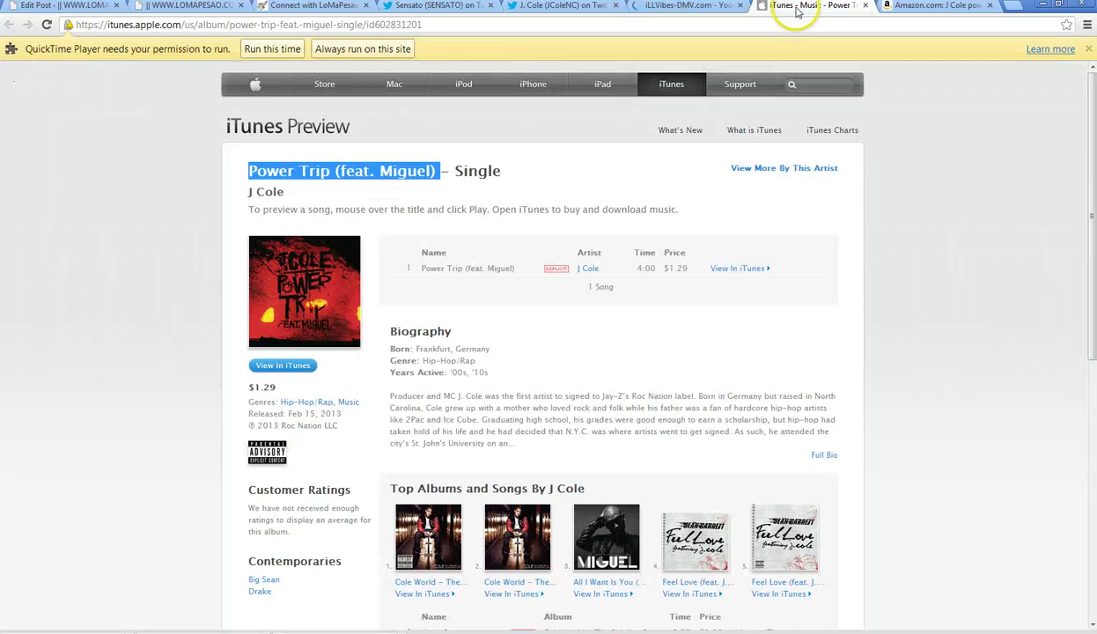
left_click(293, 190)
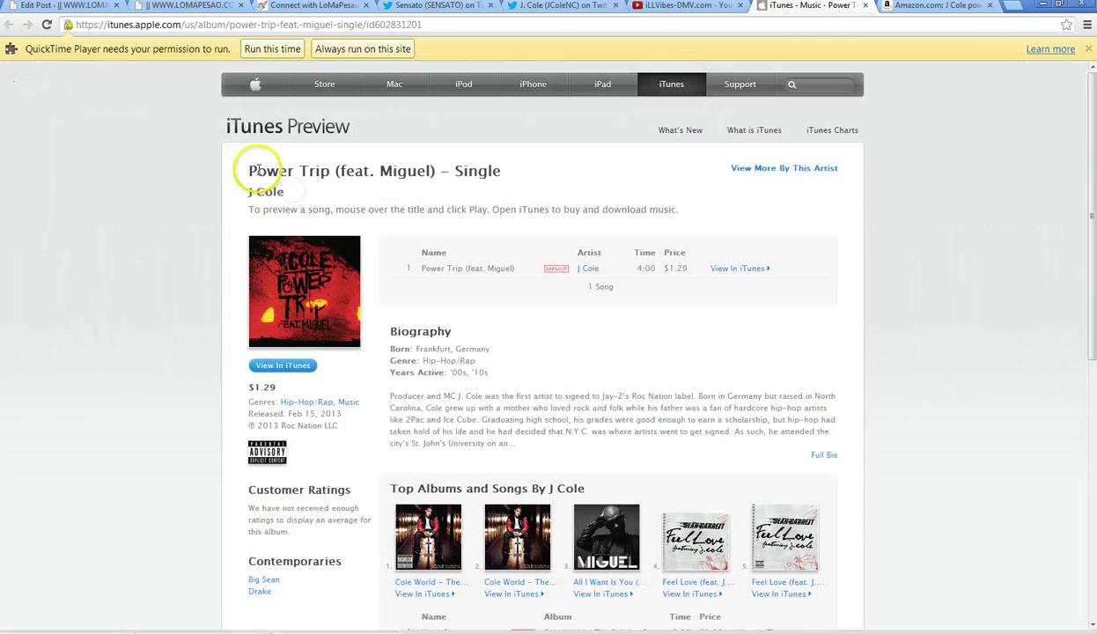
mouse_move(517, 279)
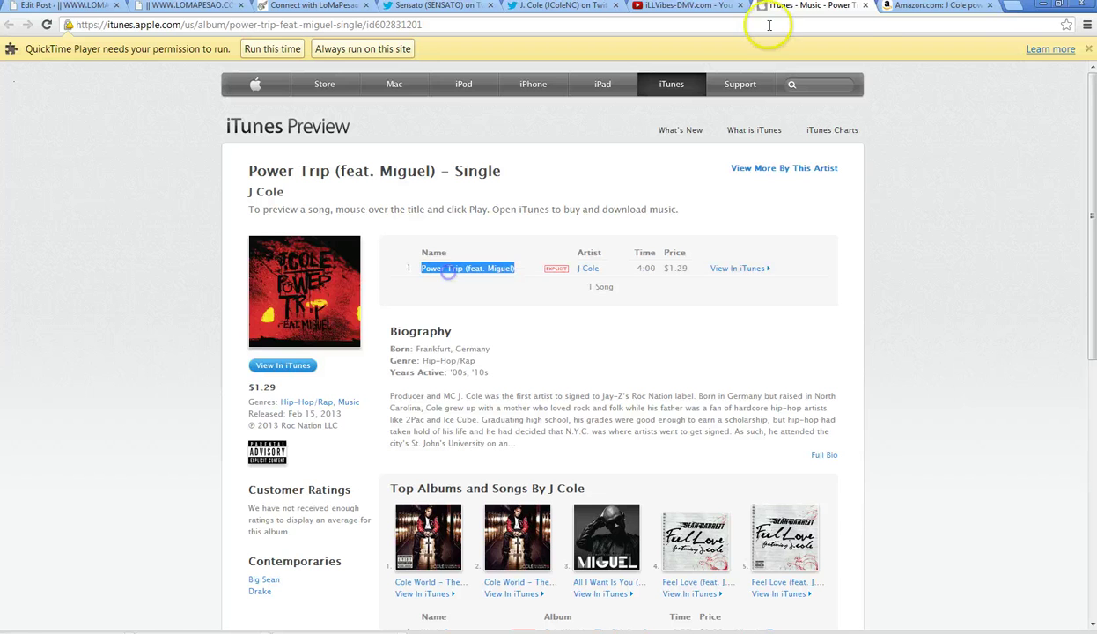
left_click(890, 7)
left_click(540, 28)
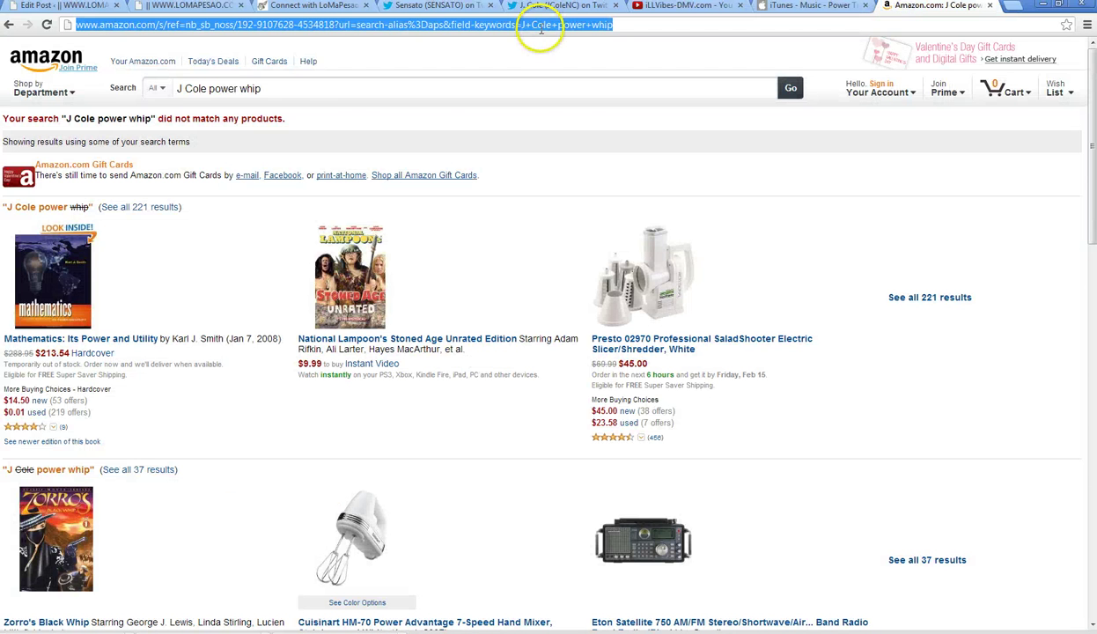
type("google.com")
key("Return")
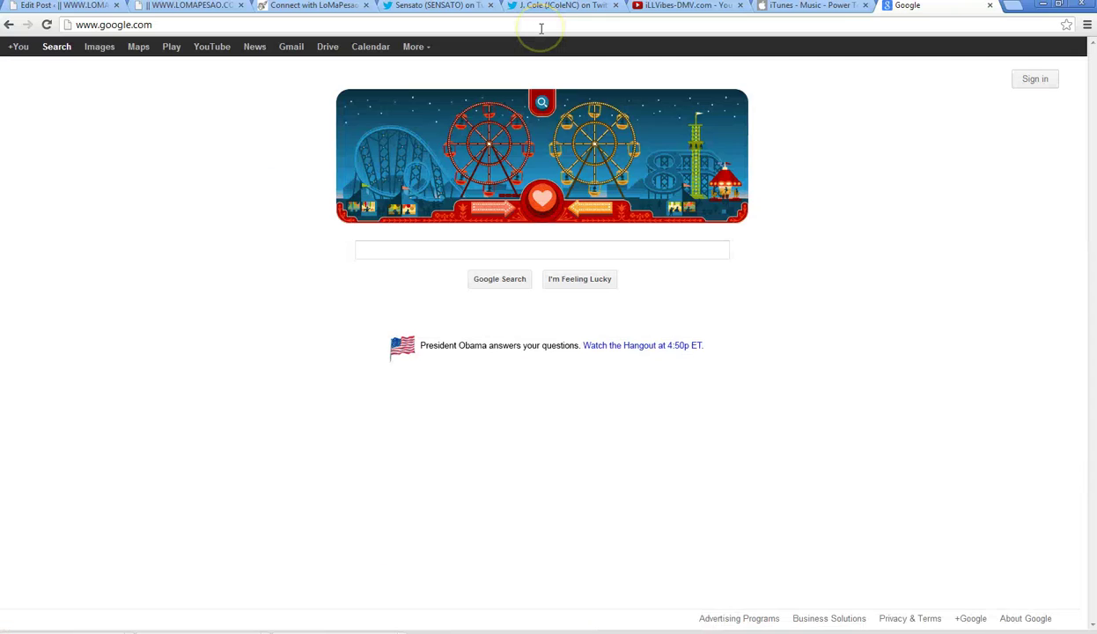
- Search Google for 'j cole Power Trip' and open the 2dopeboyz result
type("j cole")
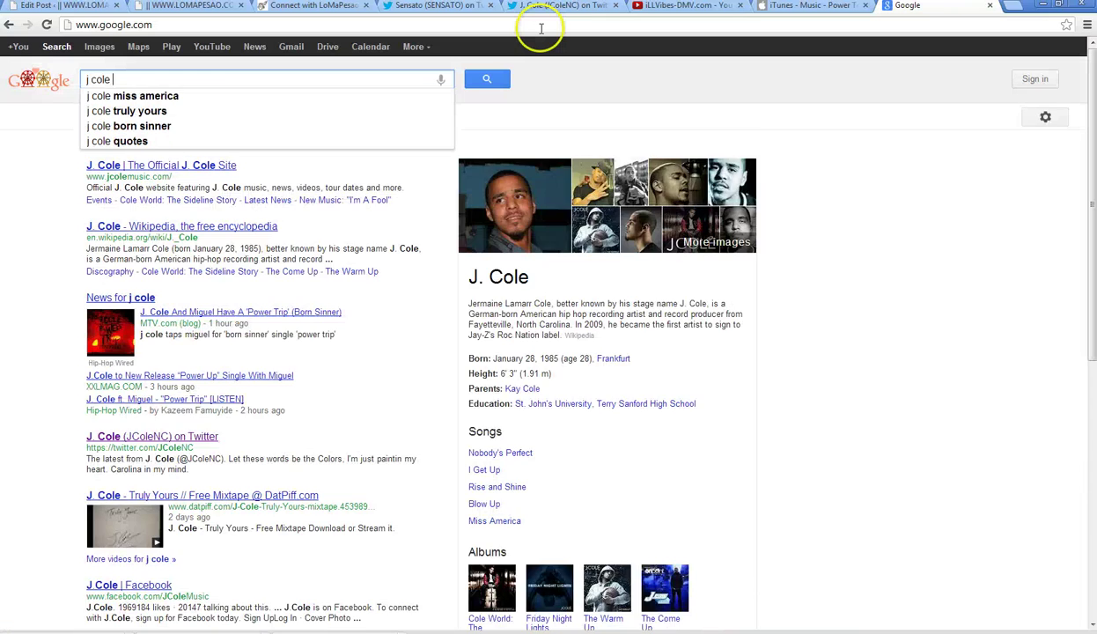
key("ctrl+v")
key("BackSpace")
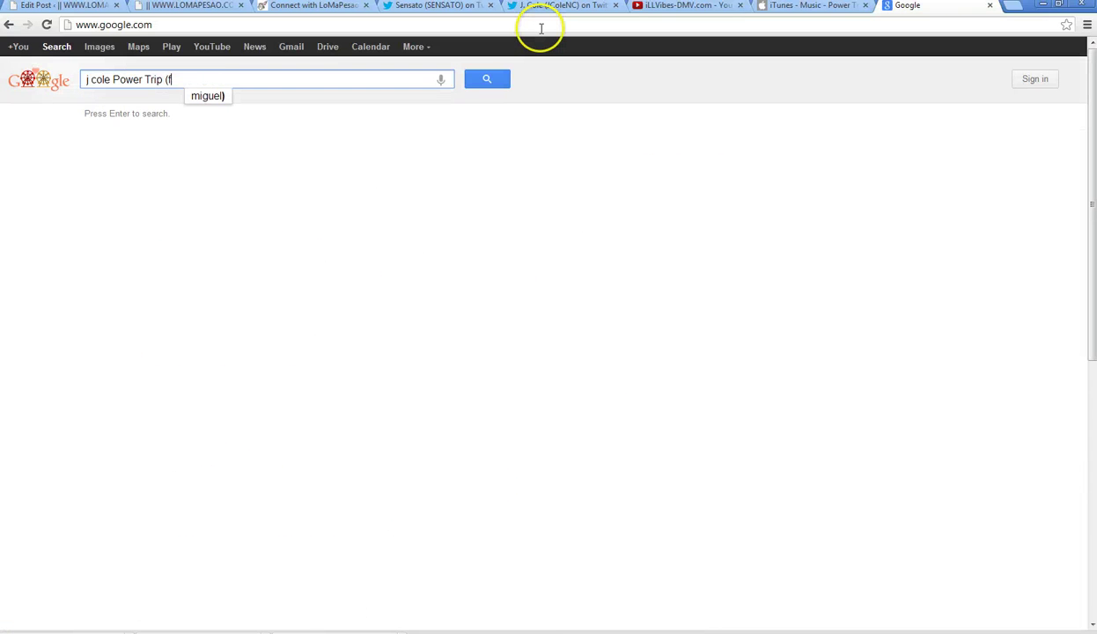
key("BackSpace")
key("BackSpace")
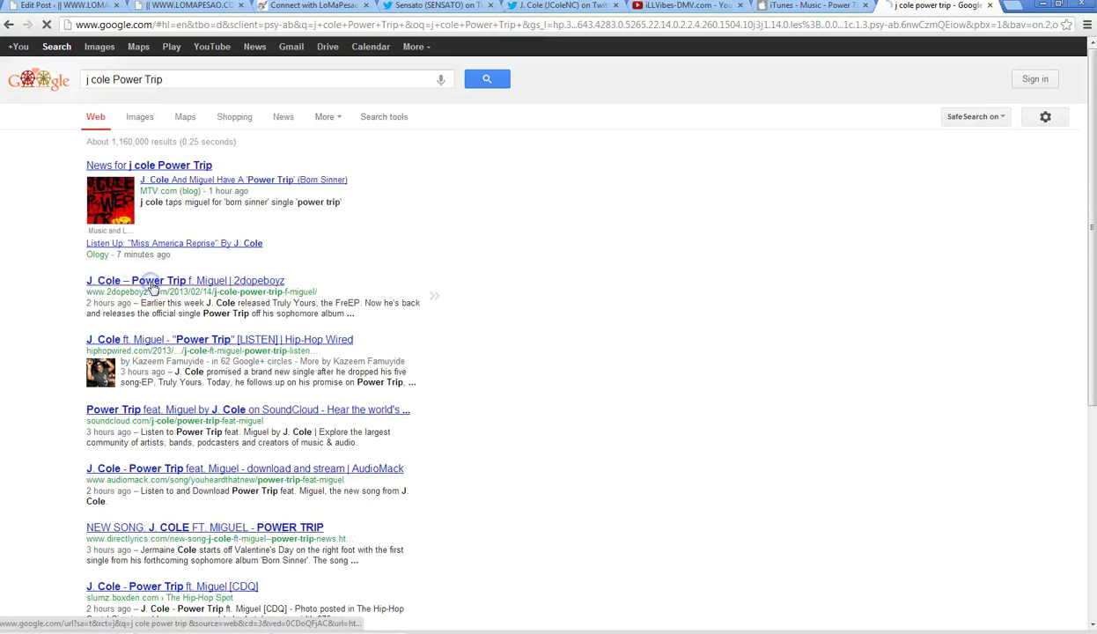
left_click(151, 287)
- Save the 2dopeboyz Power Trip cover art to the Desktop as JPEG 'powertrip', then go back to Google
left_click(797, 6)
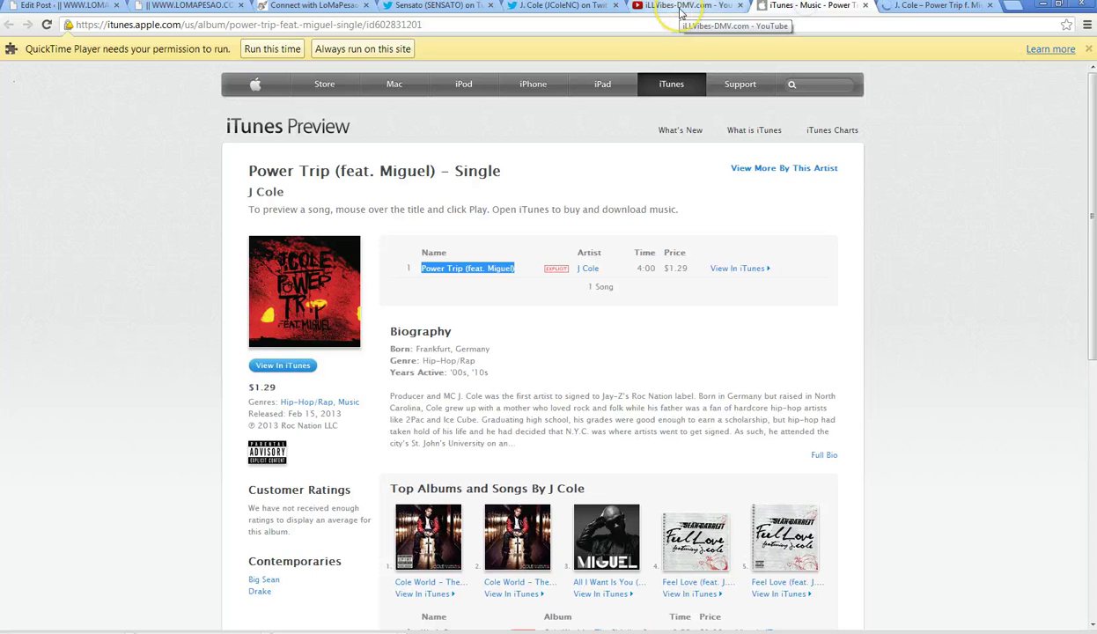
left_click(933, 8)
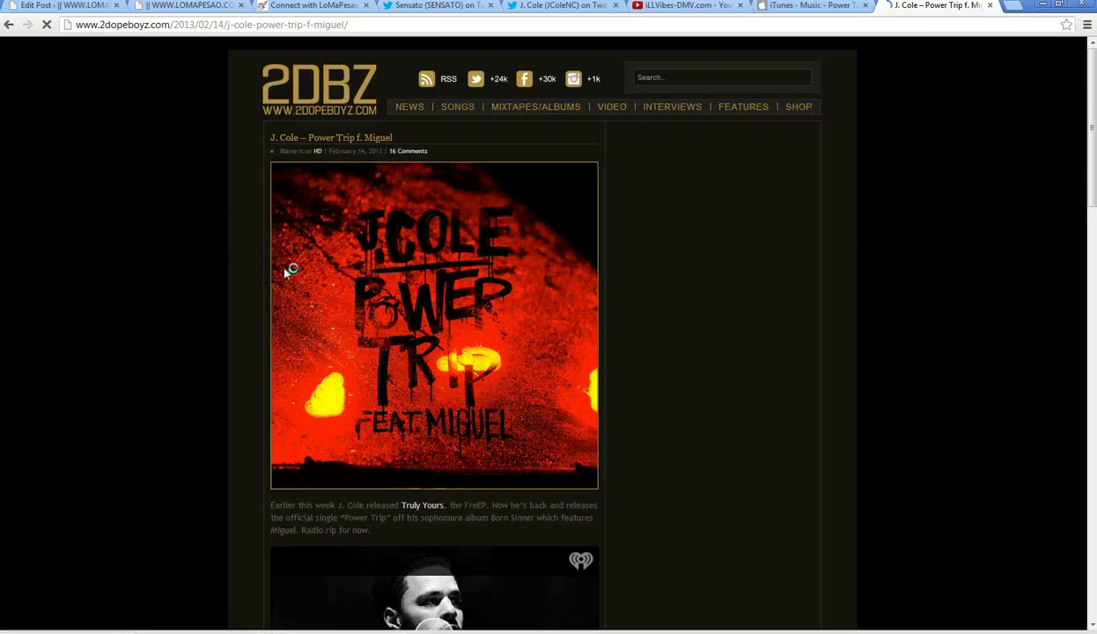
scroll(285, 273, "down", 3)
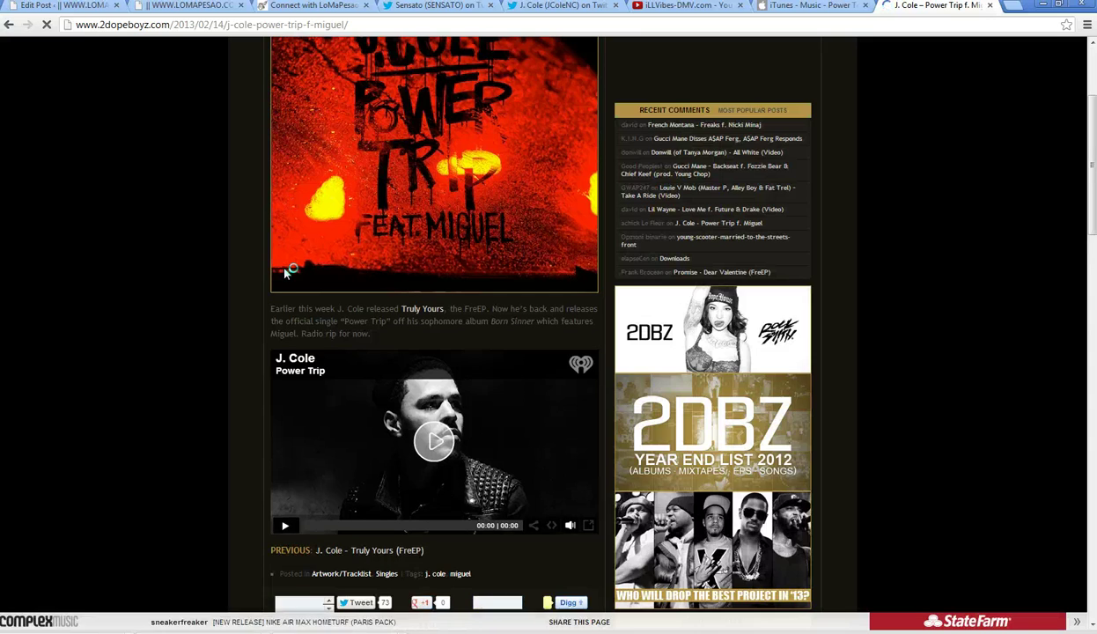
scroll(399, 194, "up", 1)
right_click(399, 193)
left_click(454, 197)
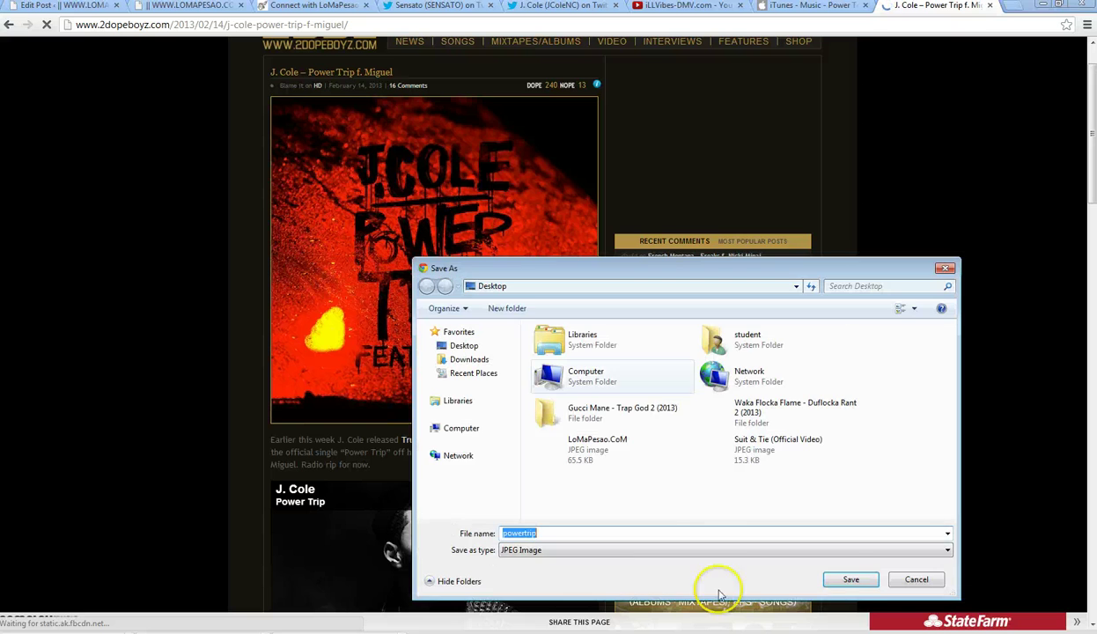
left_click(850, 581)
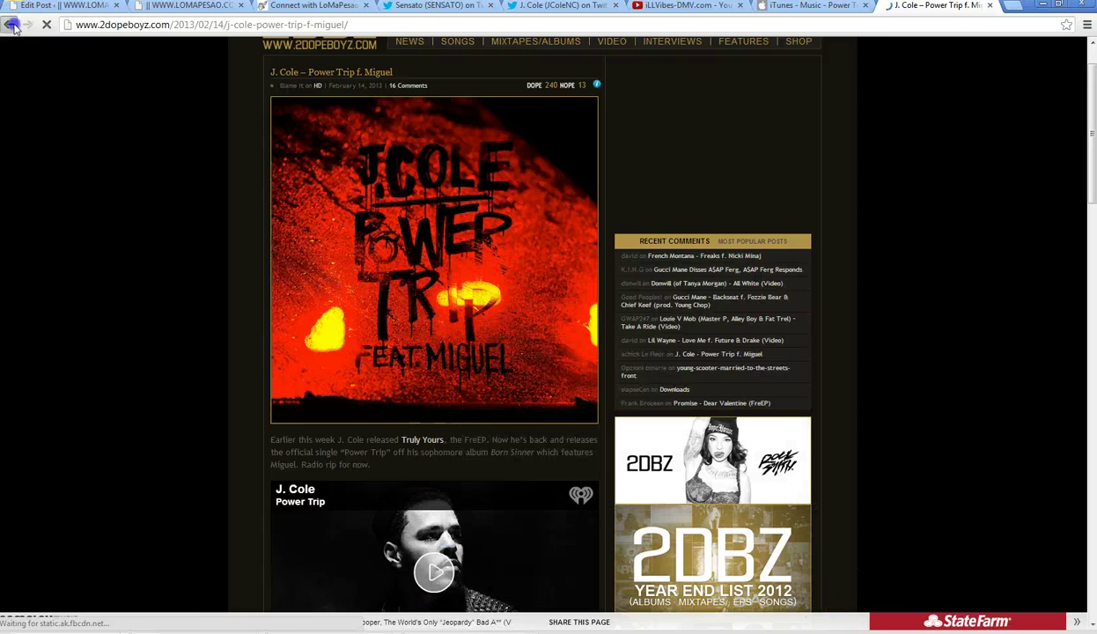
left_click(9, 24)
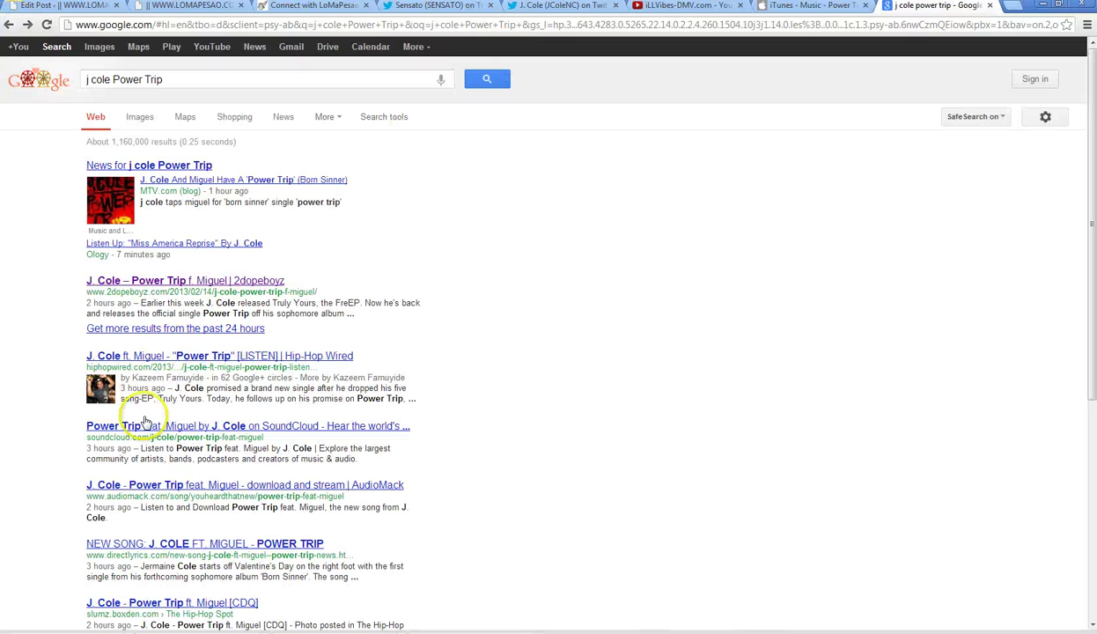
- Open the Power Trip SoundCloud result and go to J. Cole's SoundCloud profile
scroll(139, 416, "down", 1)
left_click(173, 364)
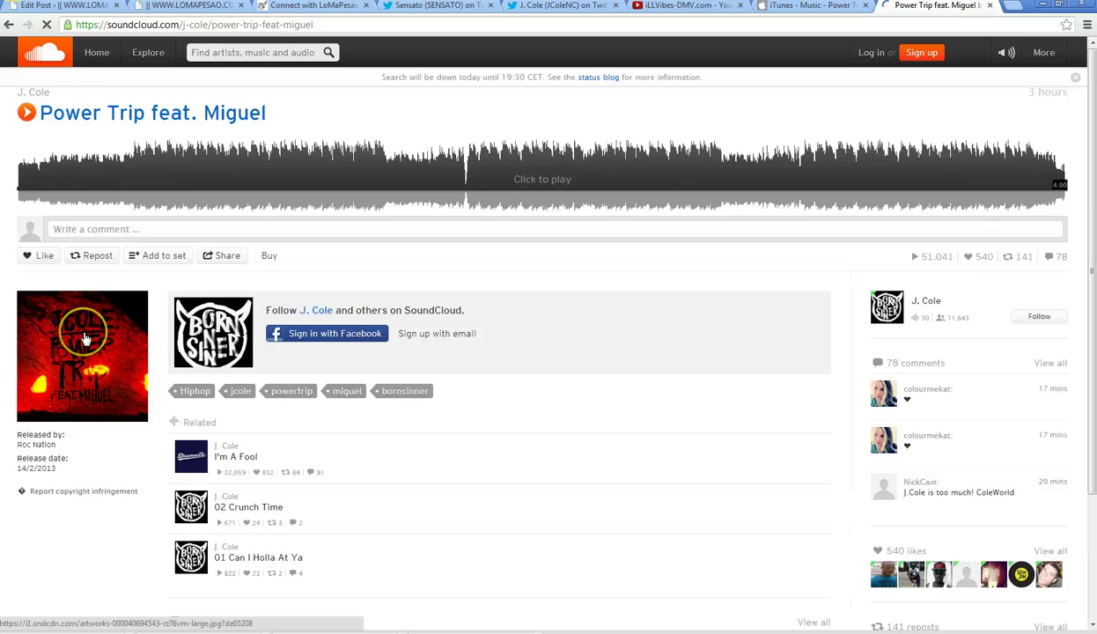
left_click(32, 94)
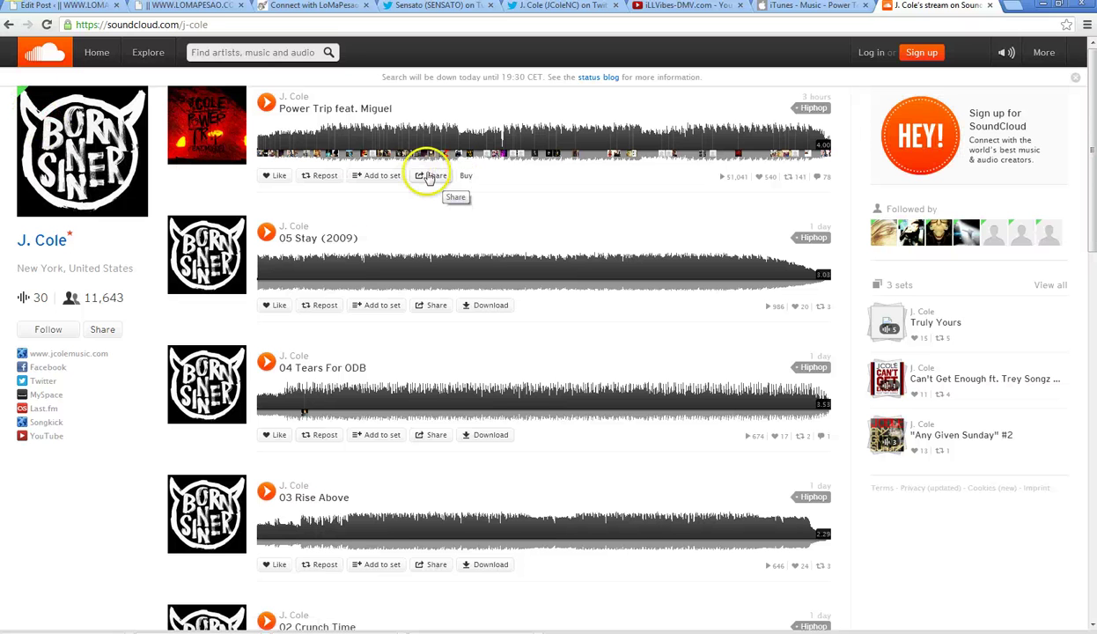
scroll(36, 480, "down", 6)
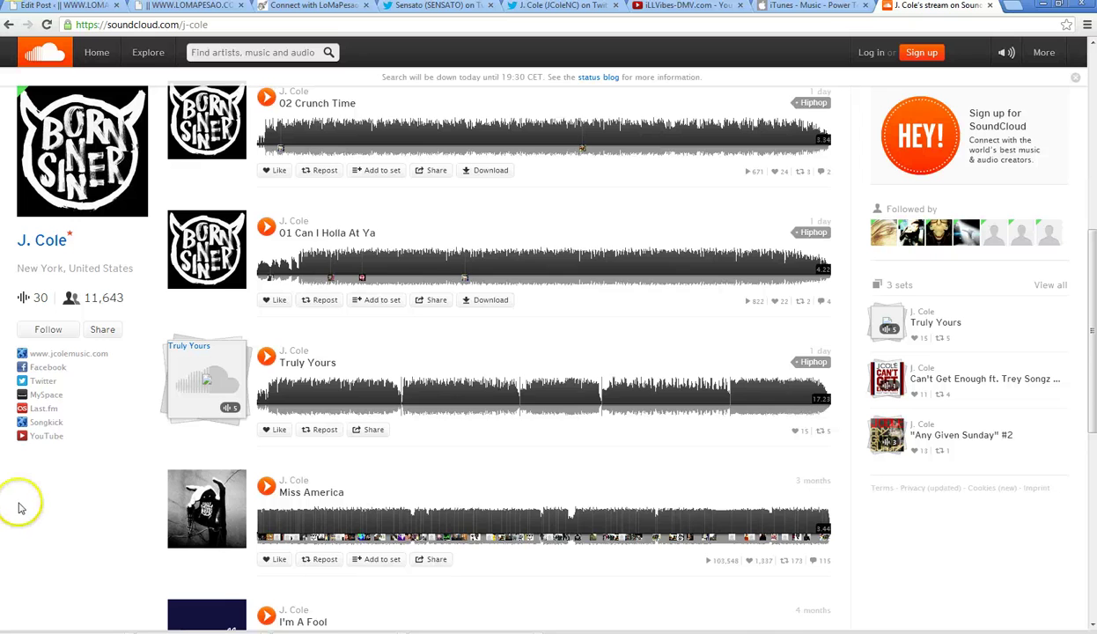
scroll(21, 509, "up", 6)
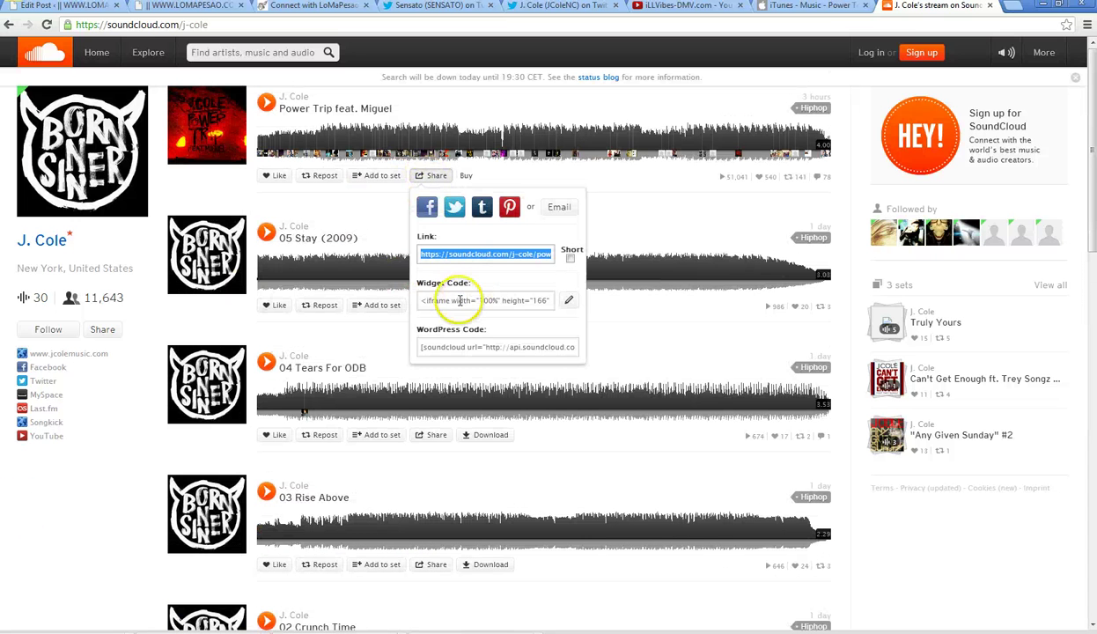
- Copy Power Trip's widget embed code and place the cursor below the download link in WordPress
left_click(458, 301)
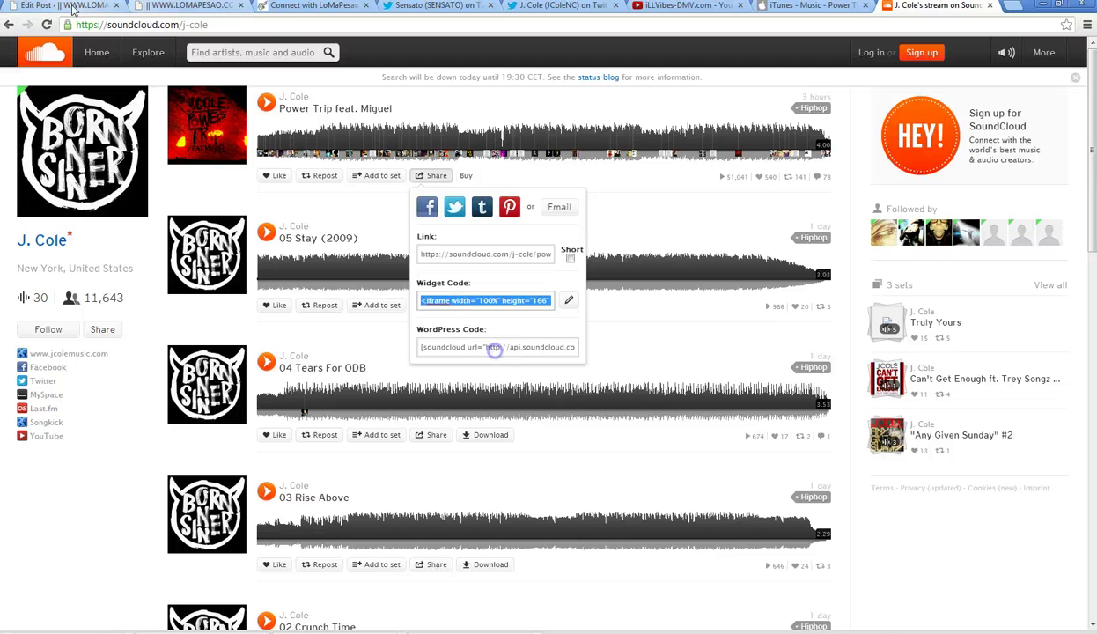
key("ctrl+1")
left_click(856, 231)
left_click(705, 356)
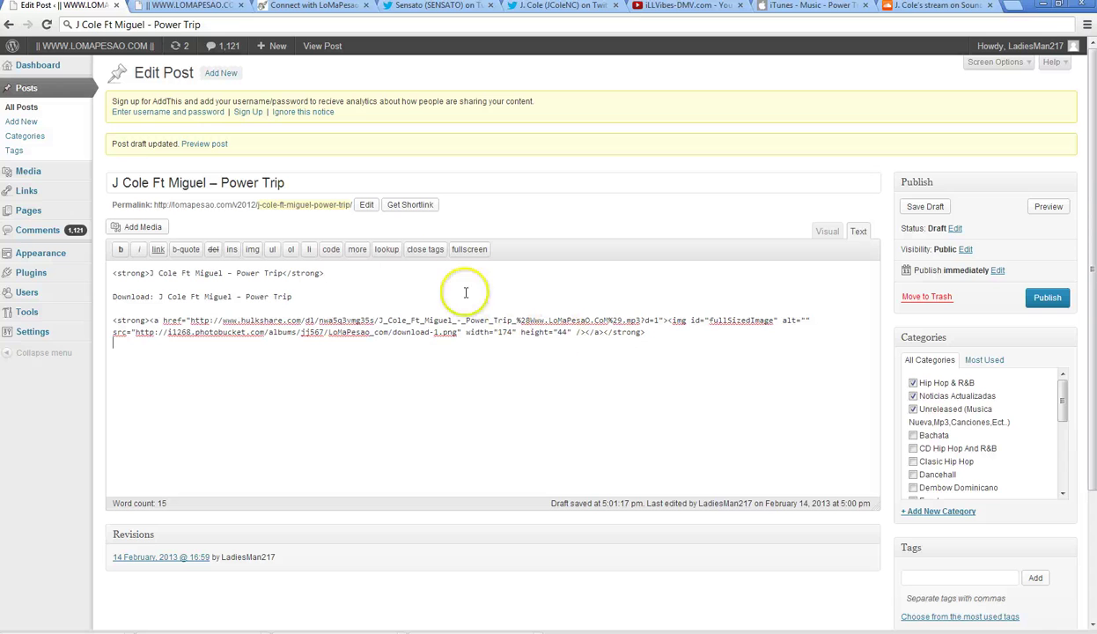
- Insert a more break and the SoundCloud iframe wrapped in code tags, then preview it in Visual
left_click(356, 251)
left_click(339, 251)
right_click(300, 357)
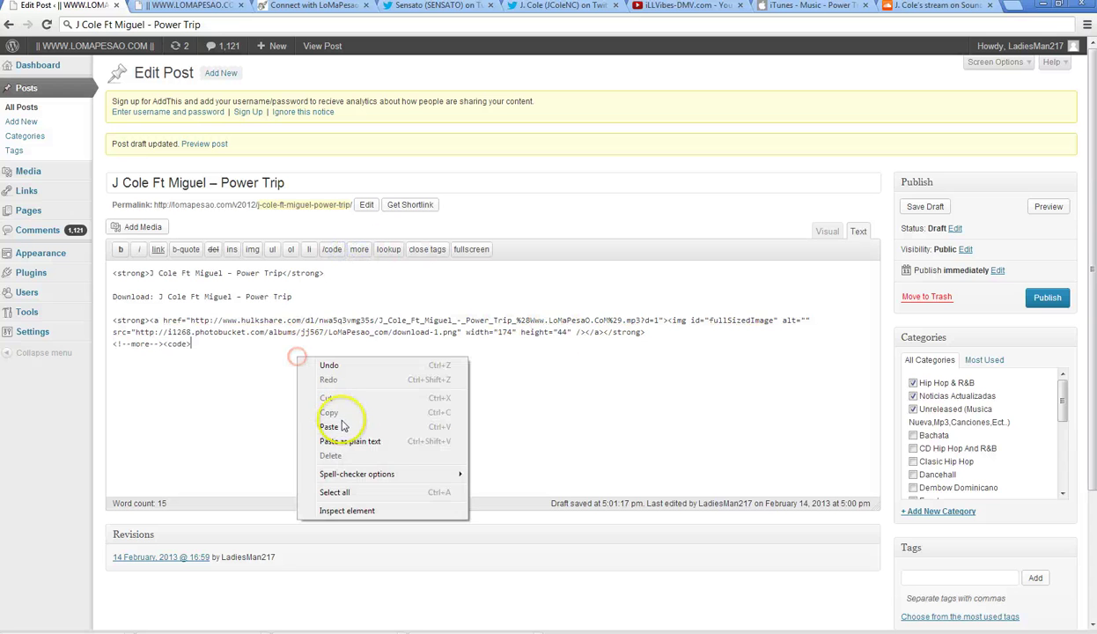
left_click(342, 421)
left_click(331, 250)
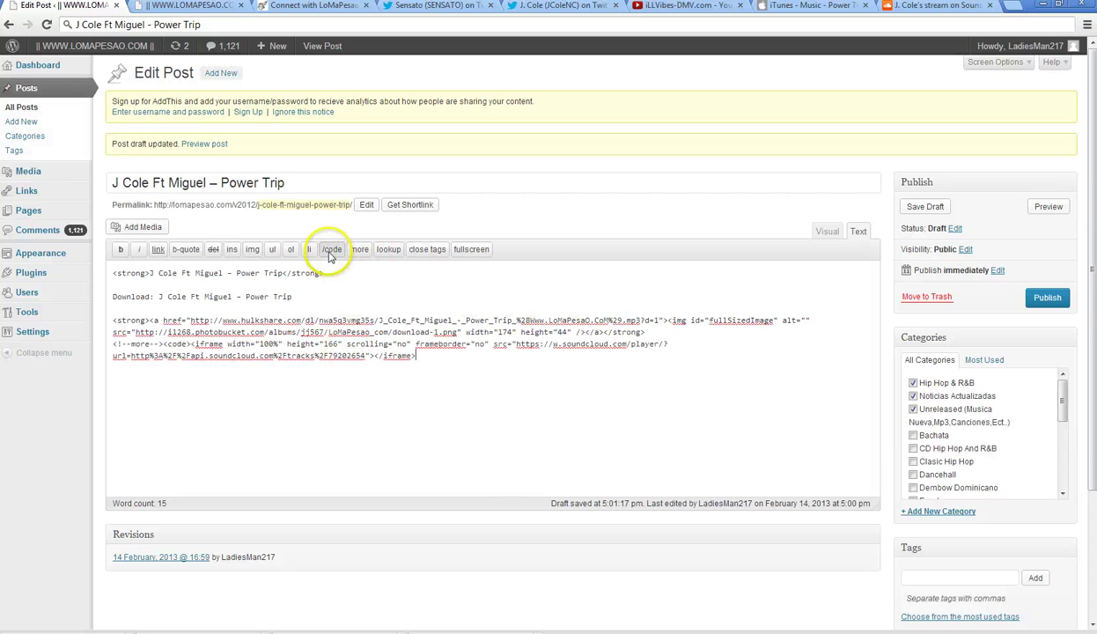
left_click(828, 232)
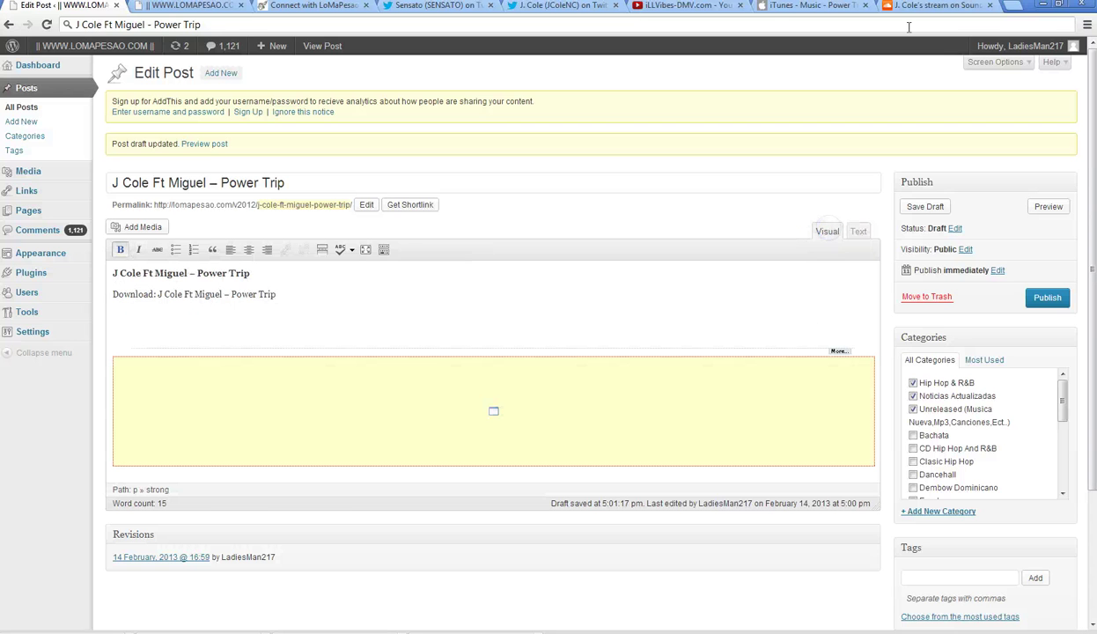
left_click(933, 5)
- Save SoundCloud's 500x500 Power Trip feat. Miguel cover artwork to the Desktop as a JPEG
left_click(207, 113)
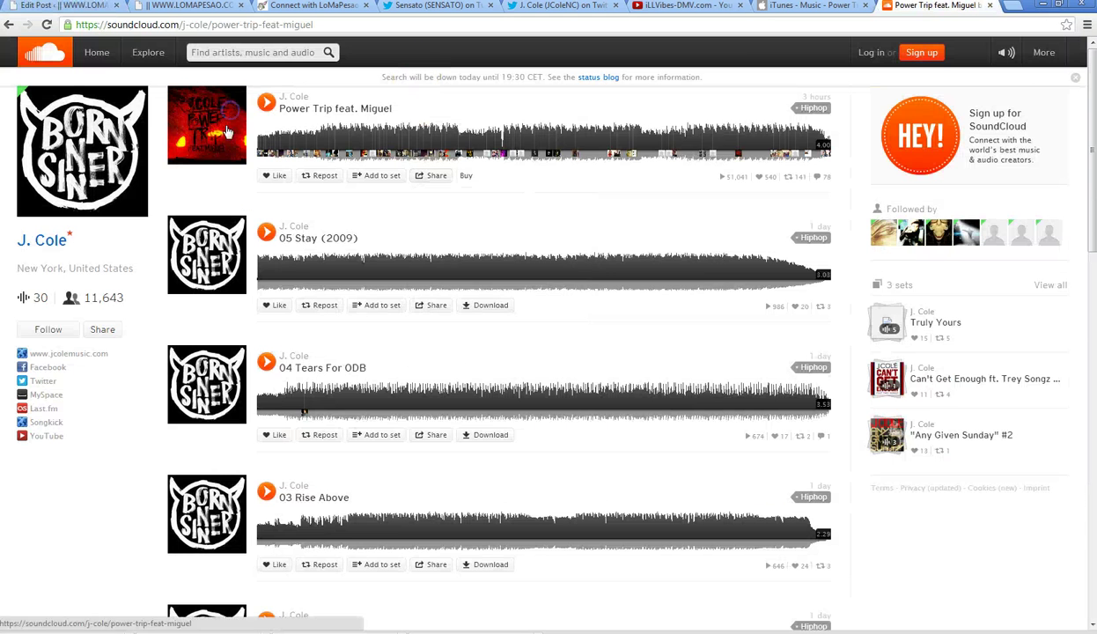
left_click(82, 353)
right_click(143, 230)
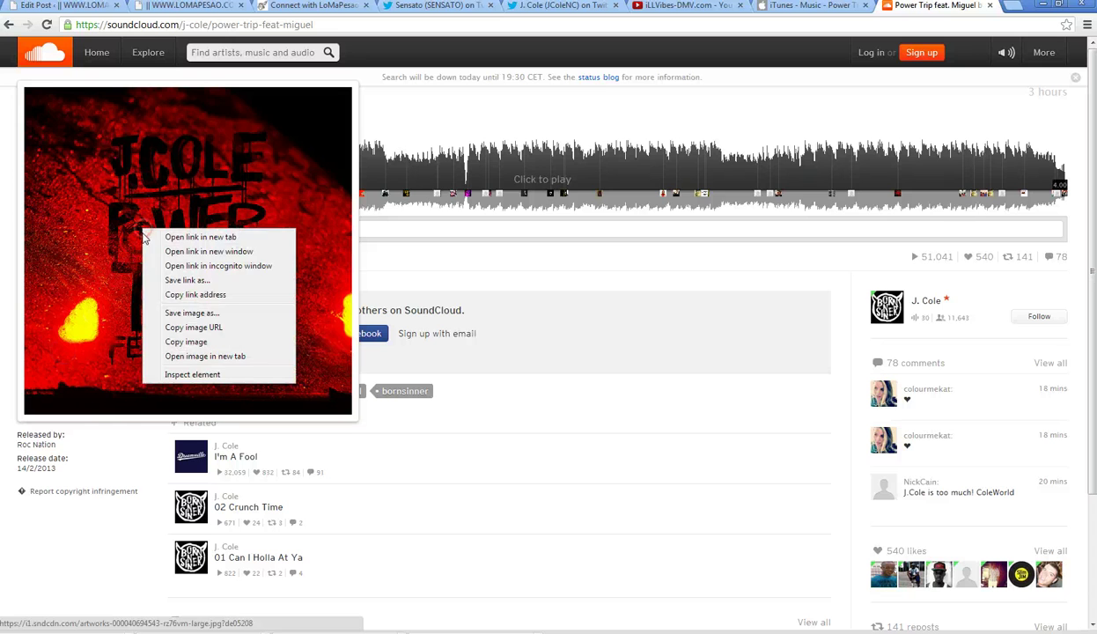
left_click(196, 315)
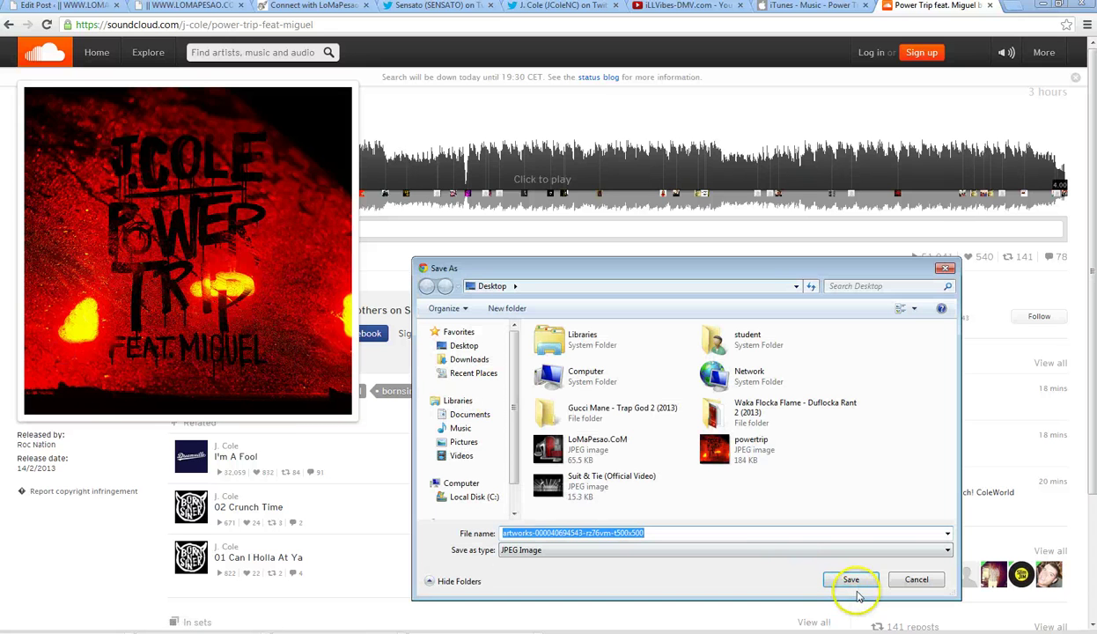
left_click(849, 581)
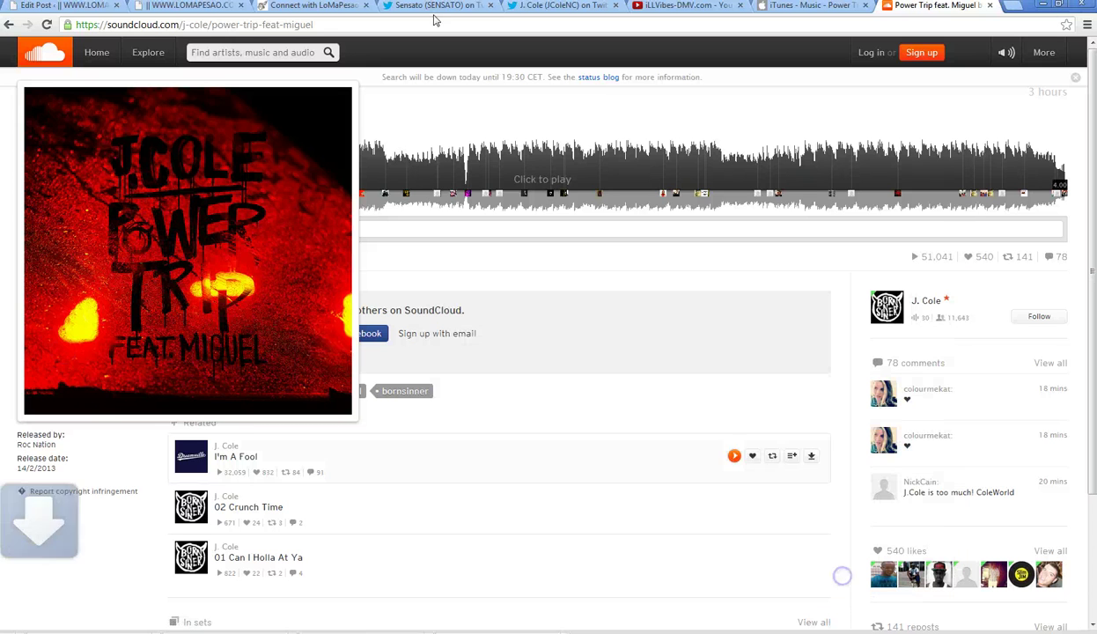
left_click(66, 6)
left_click_drag(1090, 405, 1092, 533)
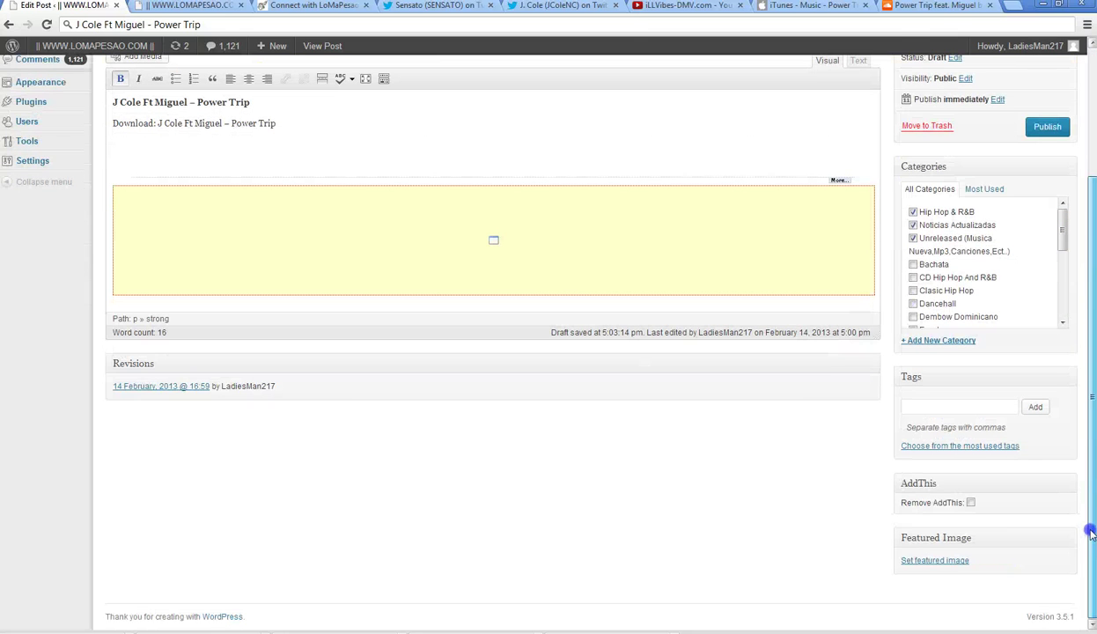
left_click(923, 7)
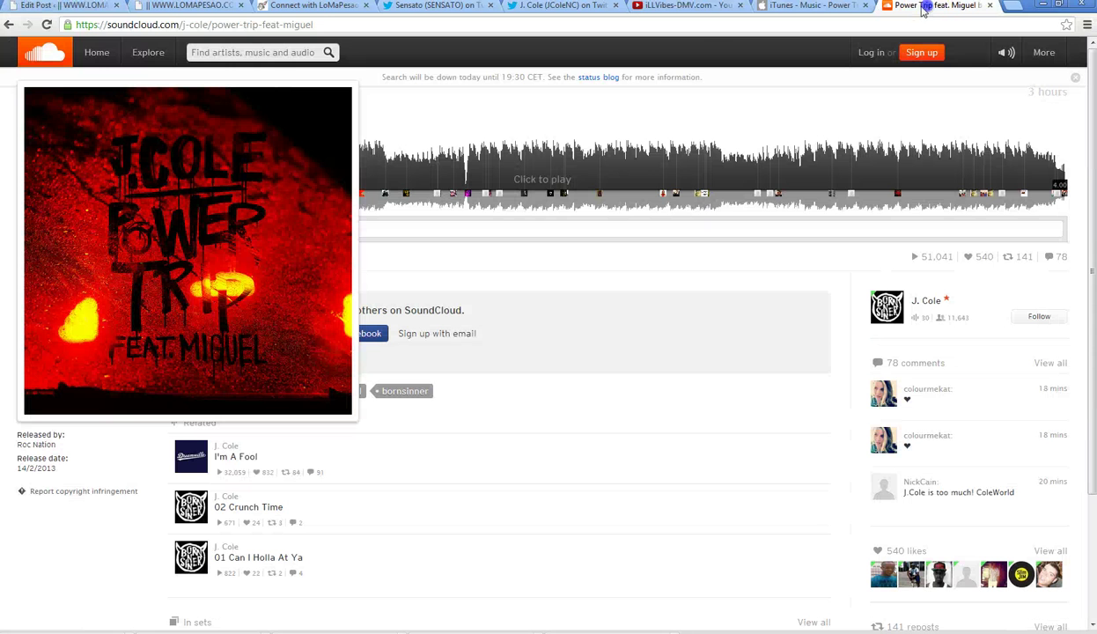
left_click(724, 19)
- Load picmonkey.com and open the saved Power Trip artwork JPEG from the Desktop in the editor
type("picmonk")
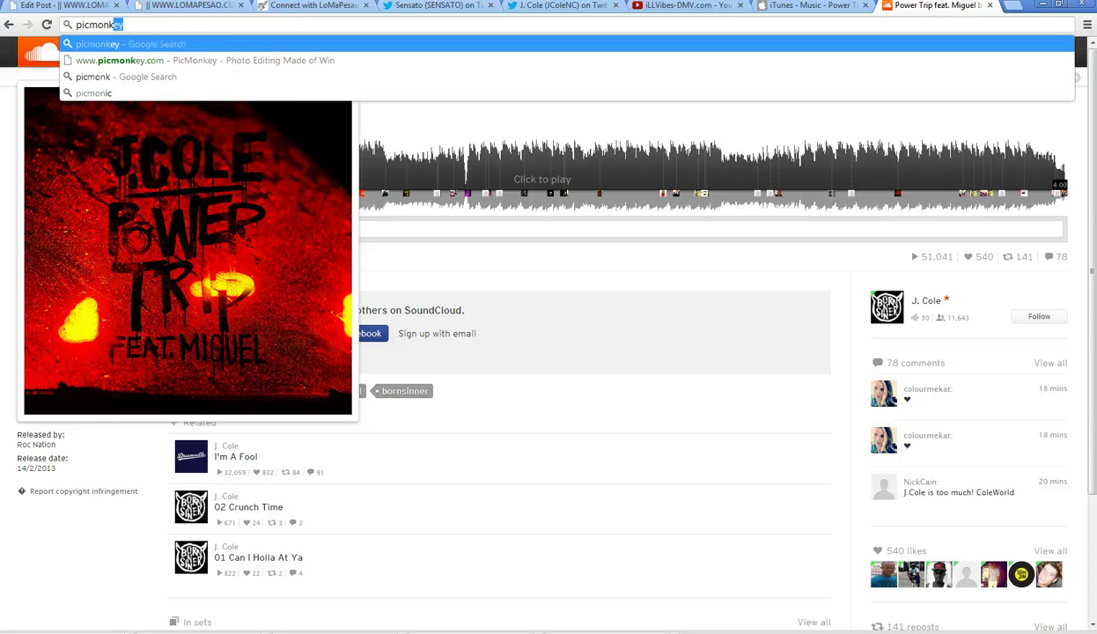
type("ey.co")
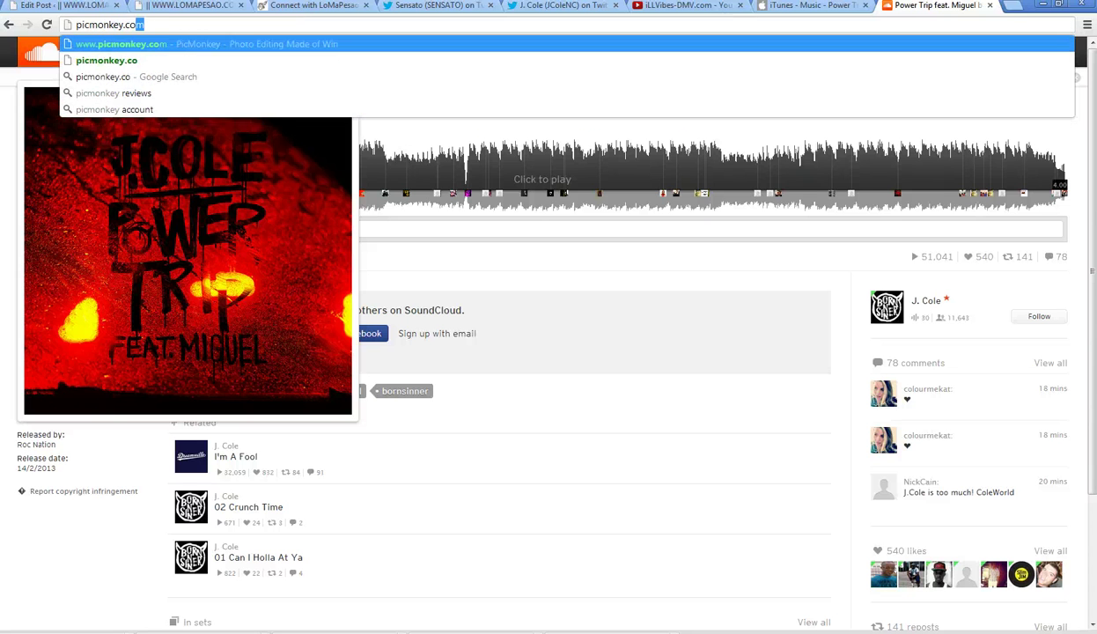
key("Return")
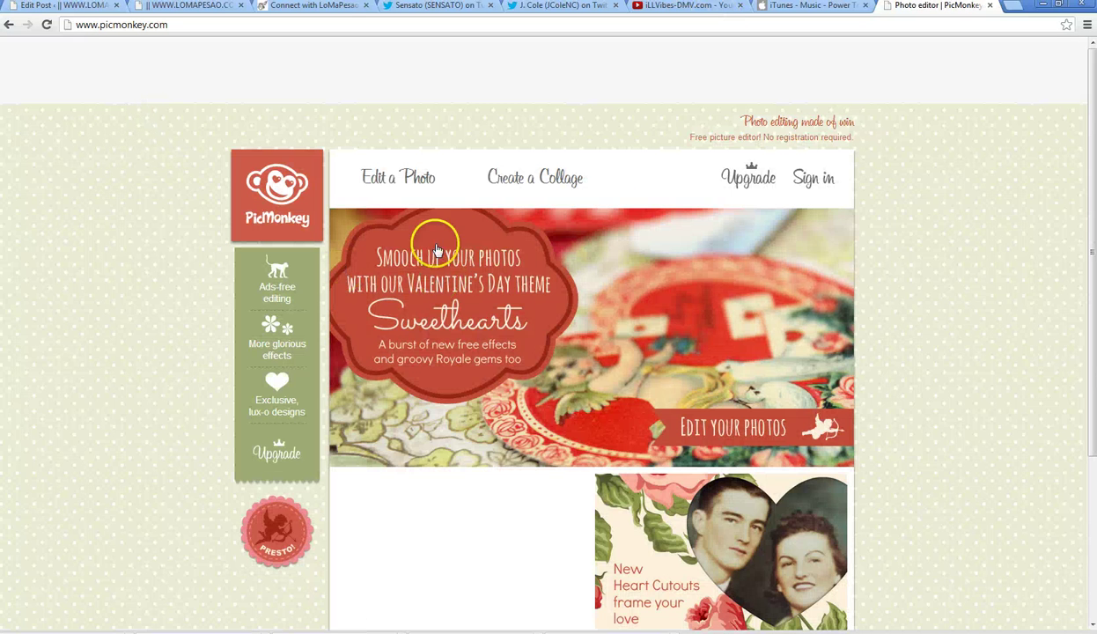
left_click(436, 182)
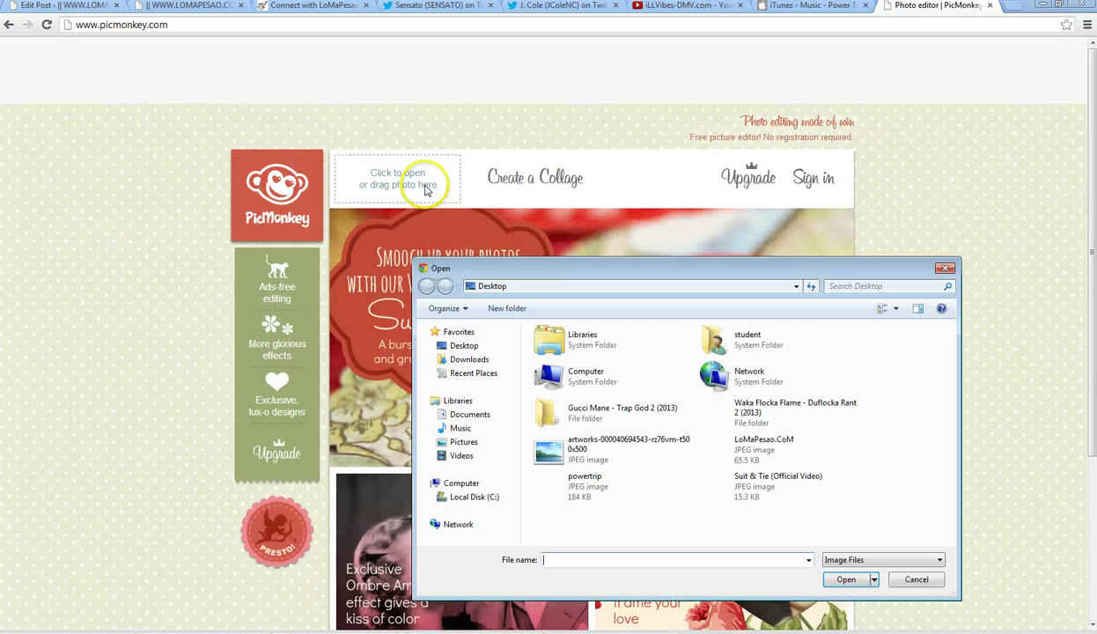
left_click(597, 451)
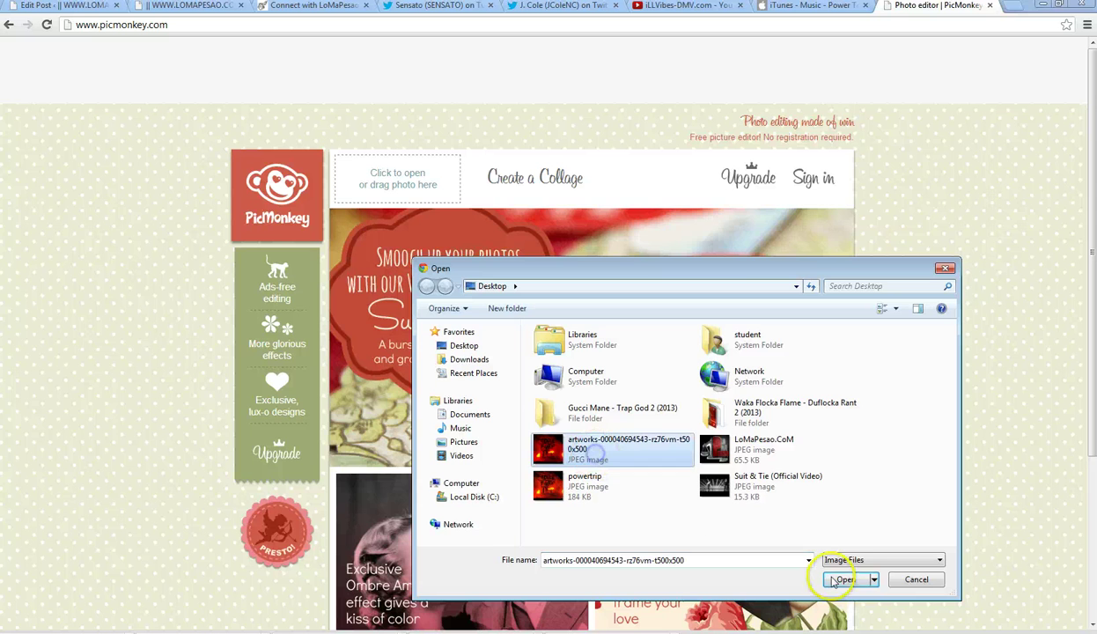
left_click(846, 580)
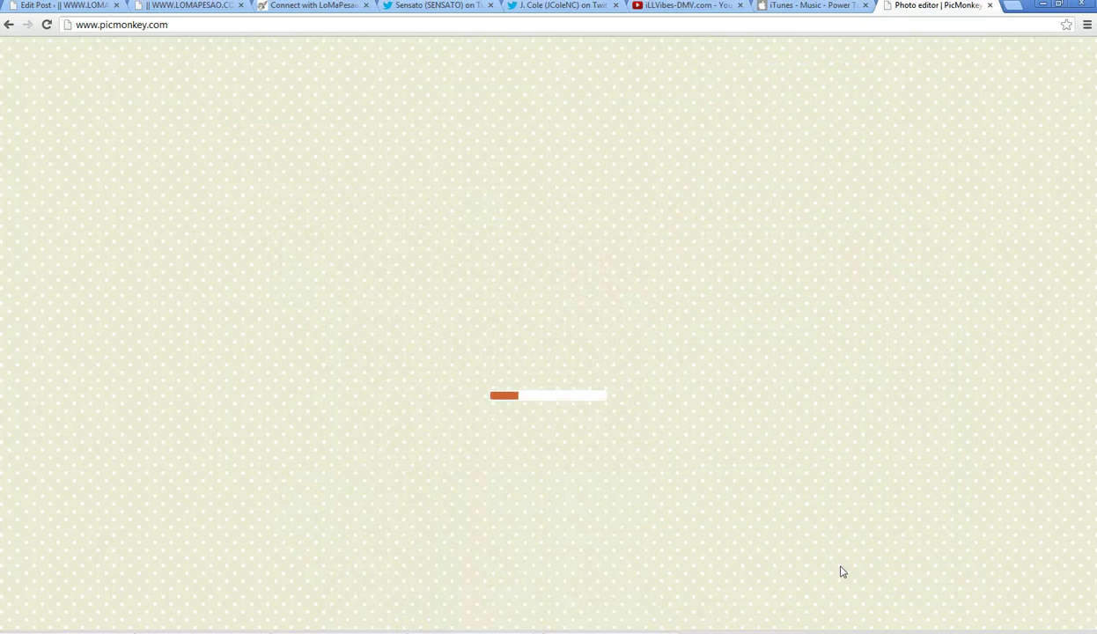
left_click(55, 5)
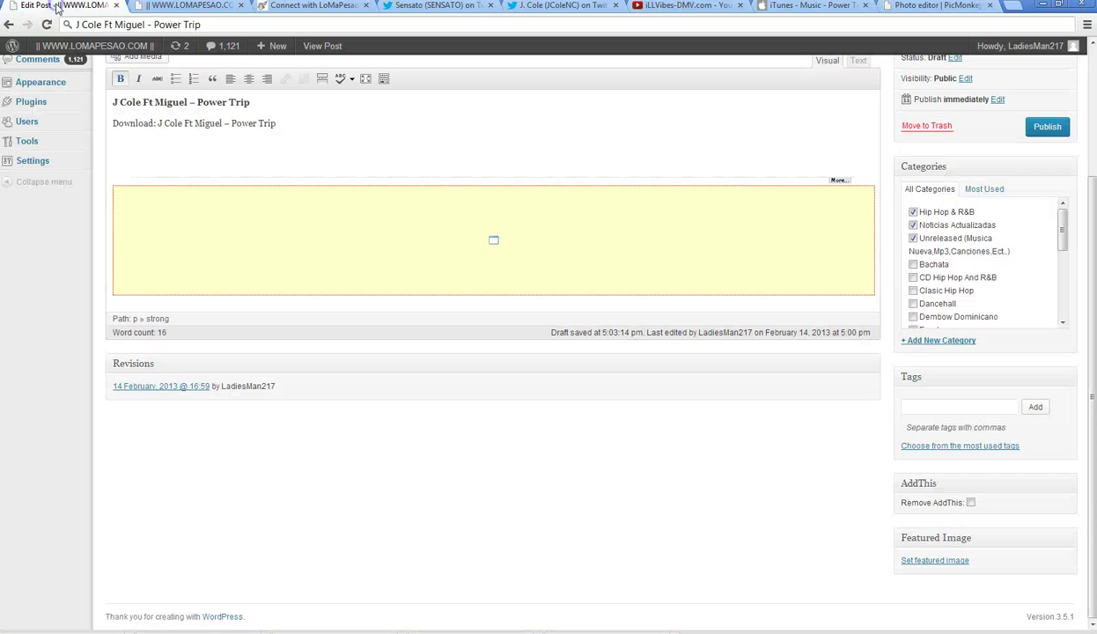
left_click(913, 7)
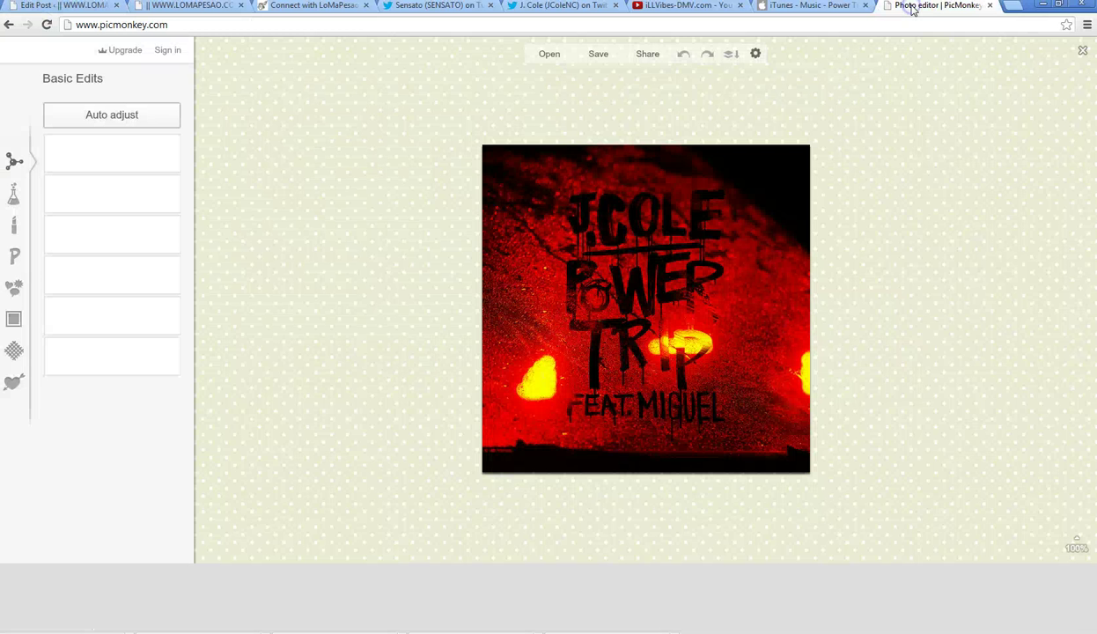
left_click(35, 9)
left_click(922, 9)
- Resize the cover image width to 320 with proportions kept, giving 320 x 320, and begin saving
left_click(84, 363)
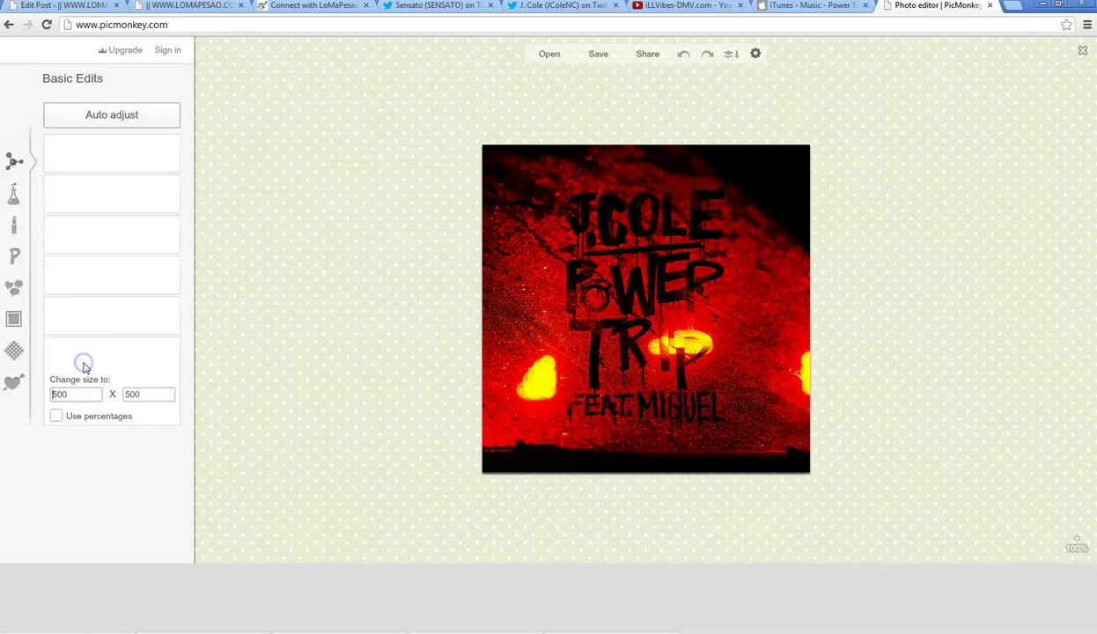
left_click(87, 398)
double_click(80, 394)
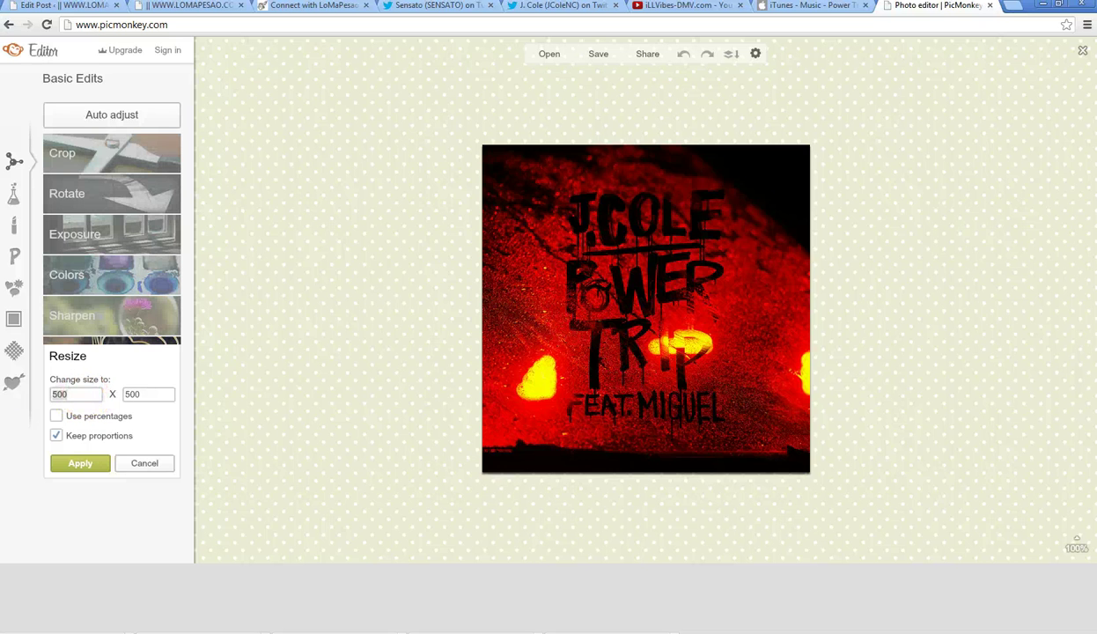
type("320")
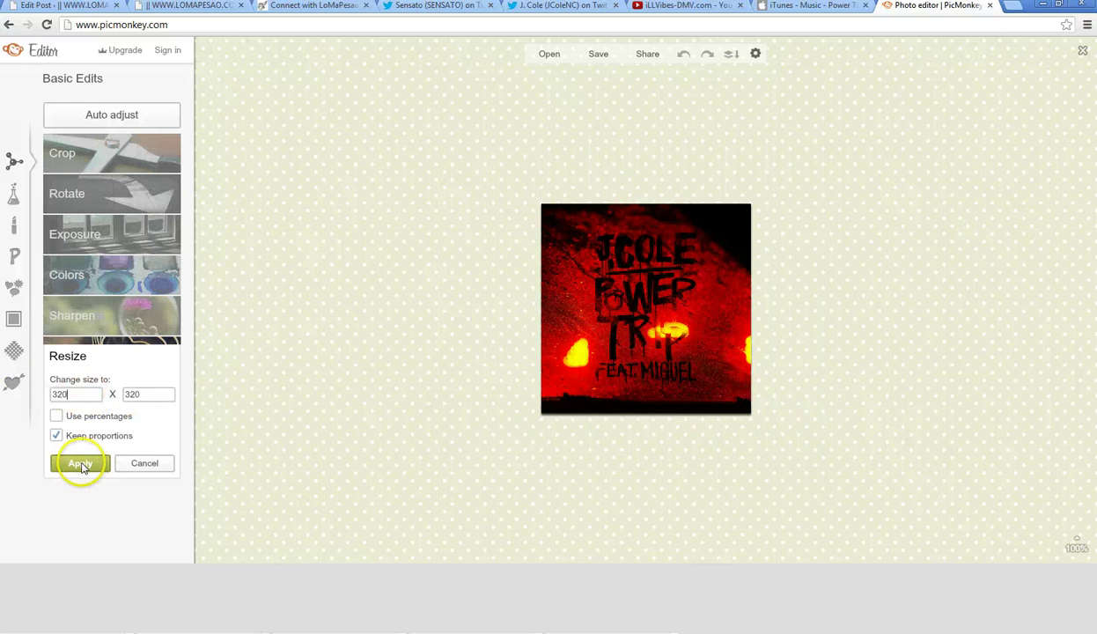
left_click(80, 465)
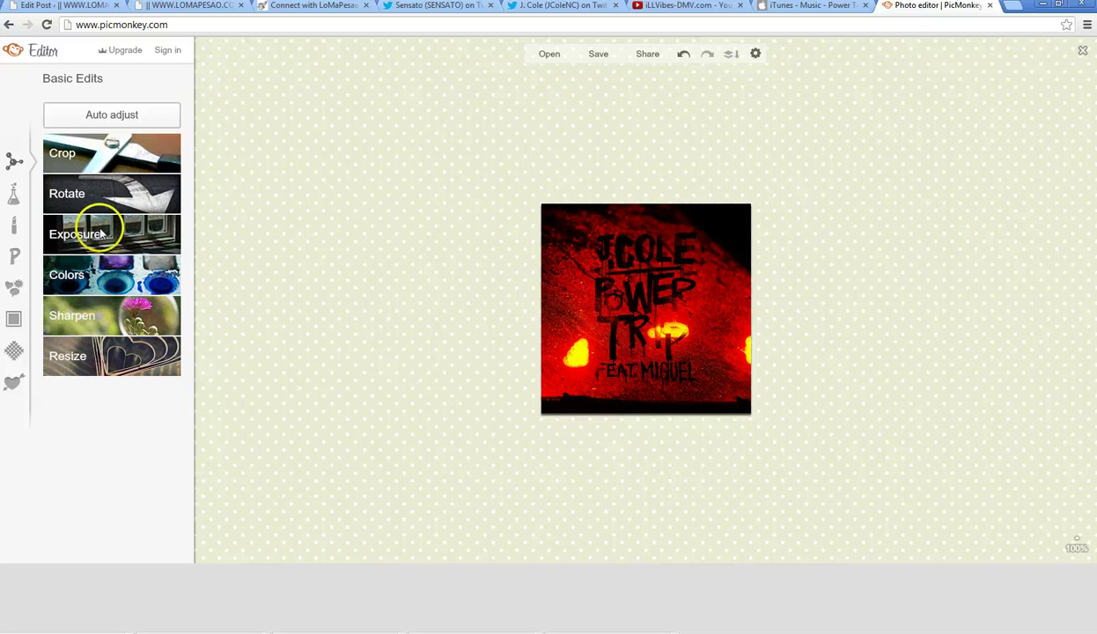
left_click(598, 55)
- Pick Sean as the save quality, then back out of saving to fetch the title
left_click(149, 181)
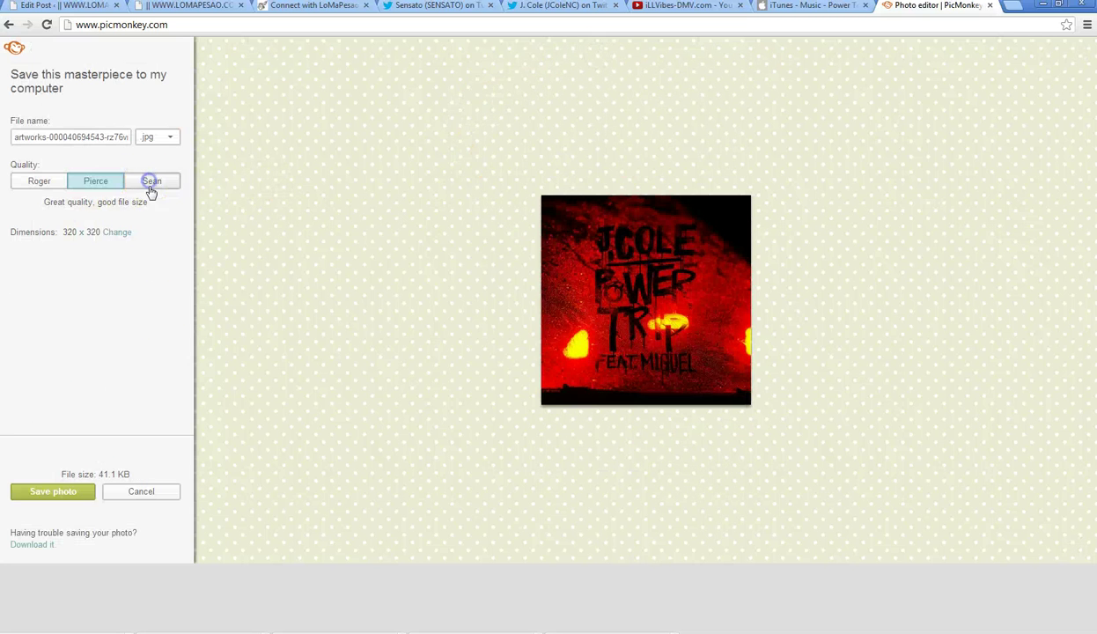
left_click(88, 491)
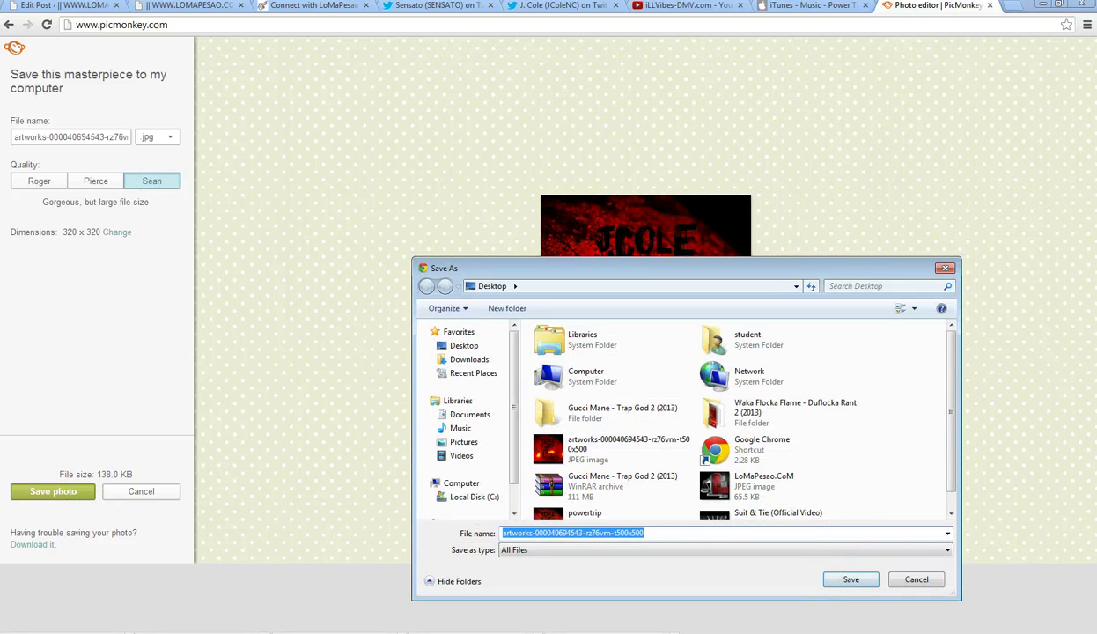
left_click(945, 268)
- Copy the title 'Power Trip (feat. Miguel)' from iTunes Preview and play the track in iTunes
left_click(797, 6)
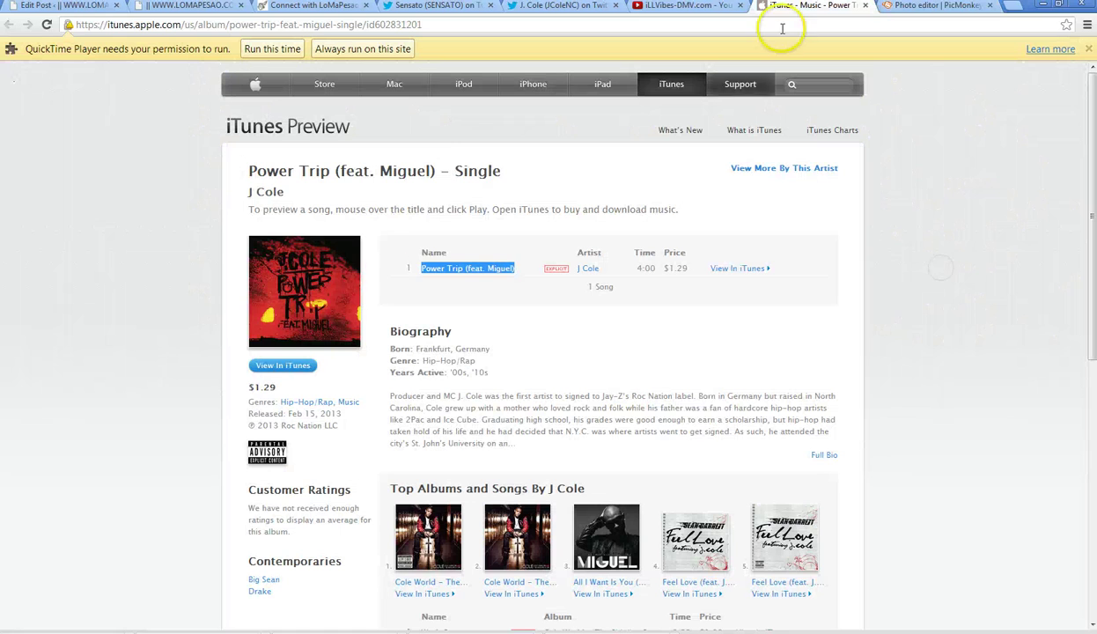
left_click_drag(434, 172, 252, 172)
right_click(280, 173)
left_click(299, 177)
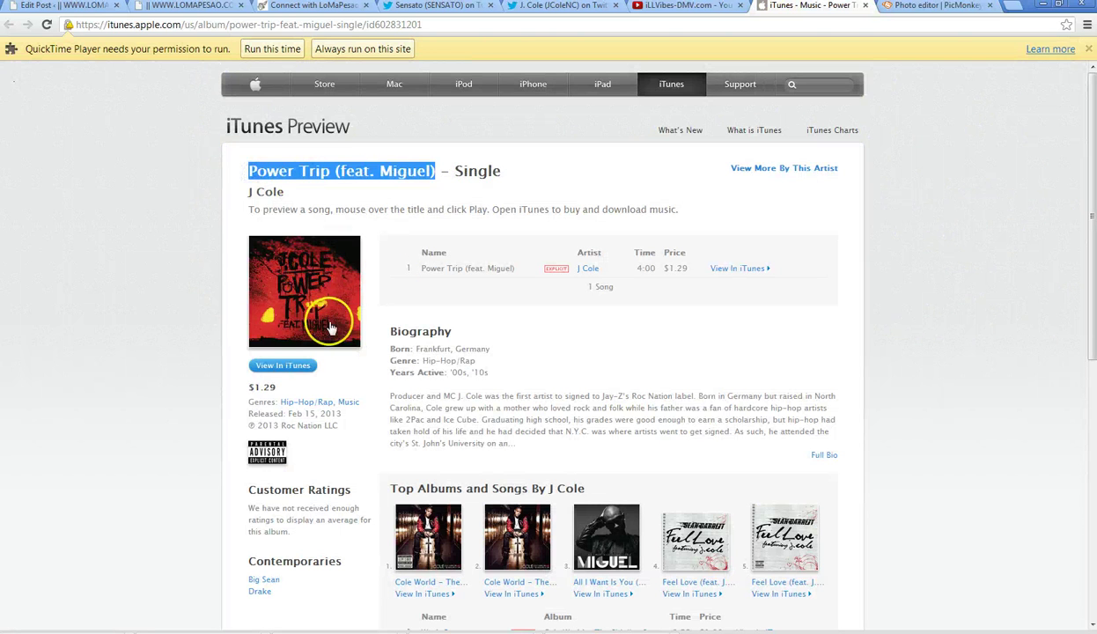
left_click(917, 13)
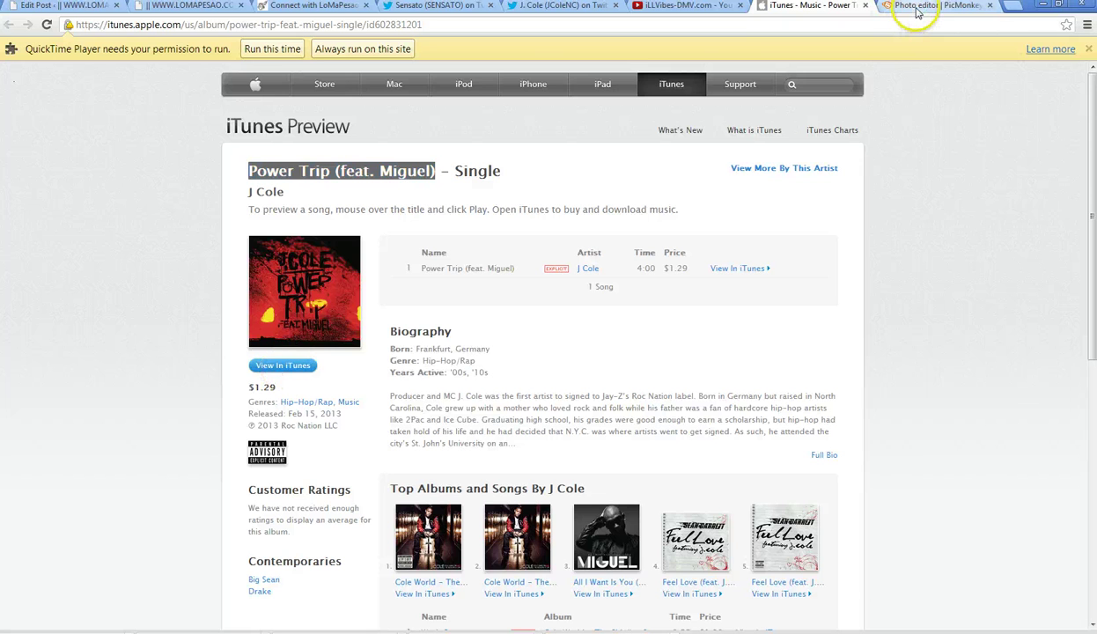
left_click(397, 254)
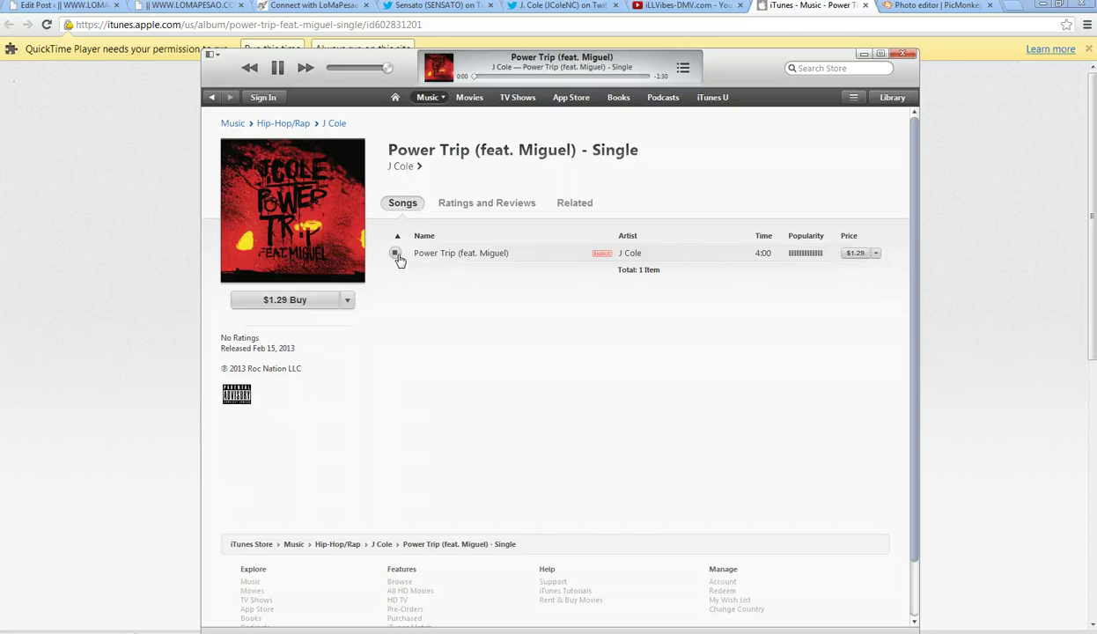
- Save the 320 x 320 cover art to the Desktop as a JPEG named after the song
left_click(916, 9)
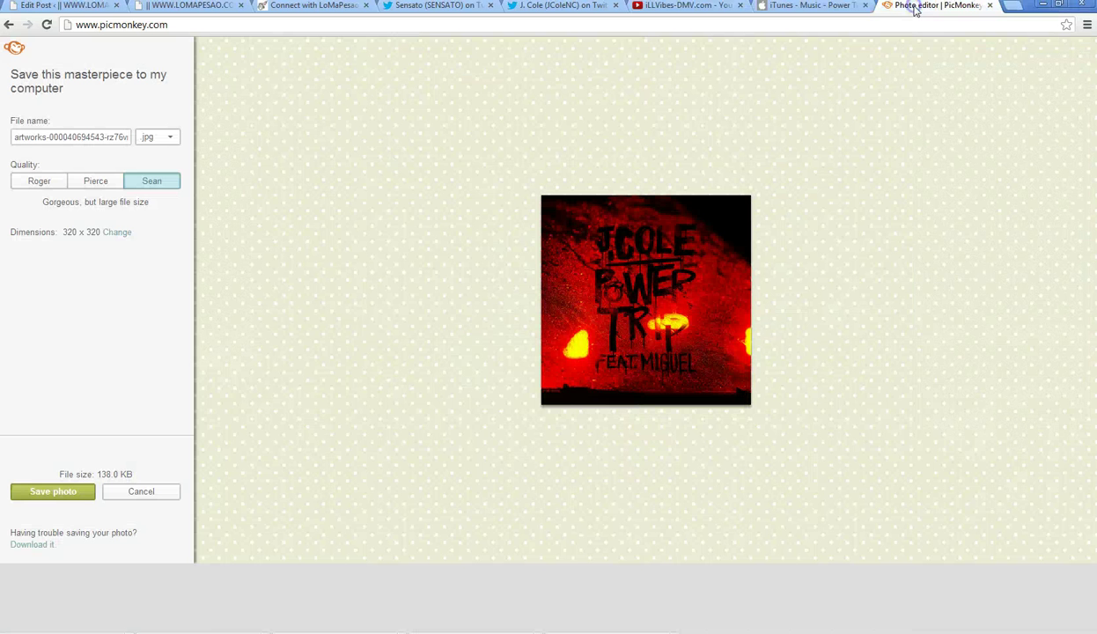
left_click(56, 495)
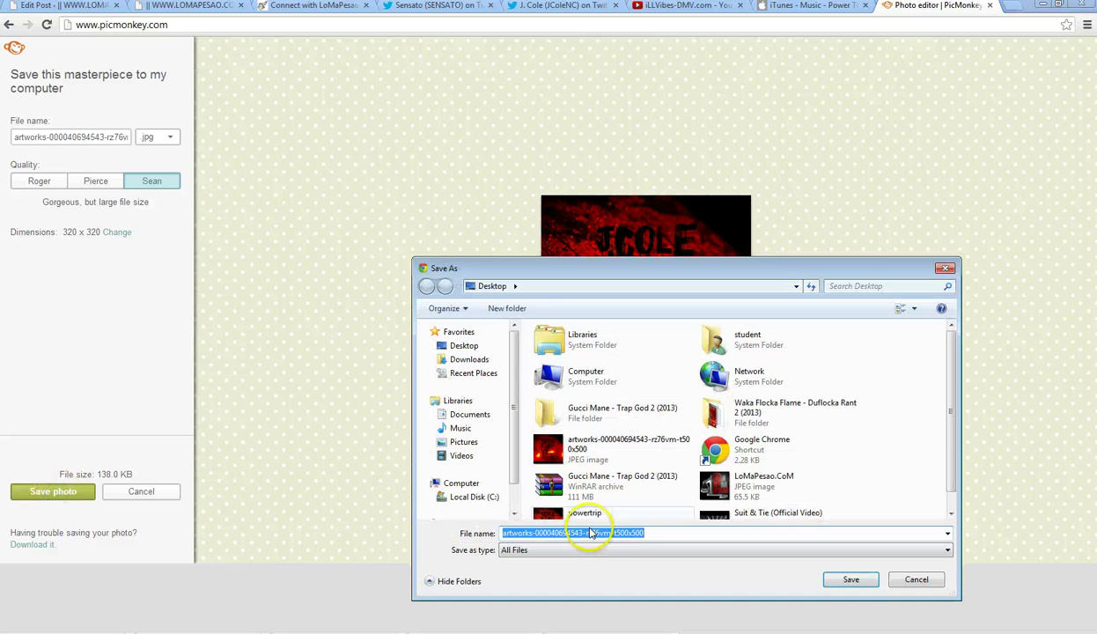
type("J")
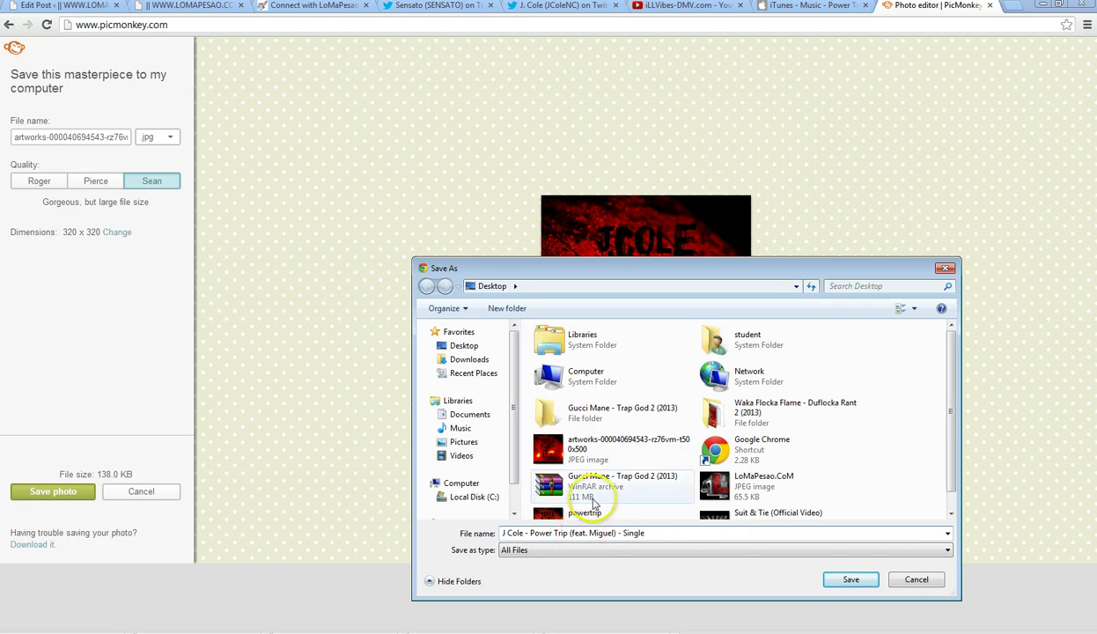
left_click(848, 579)
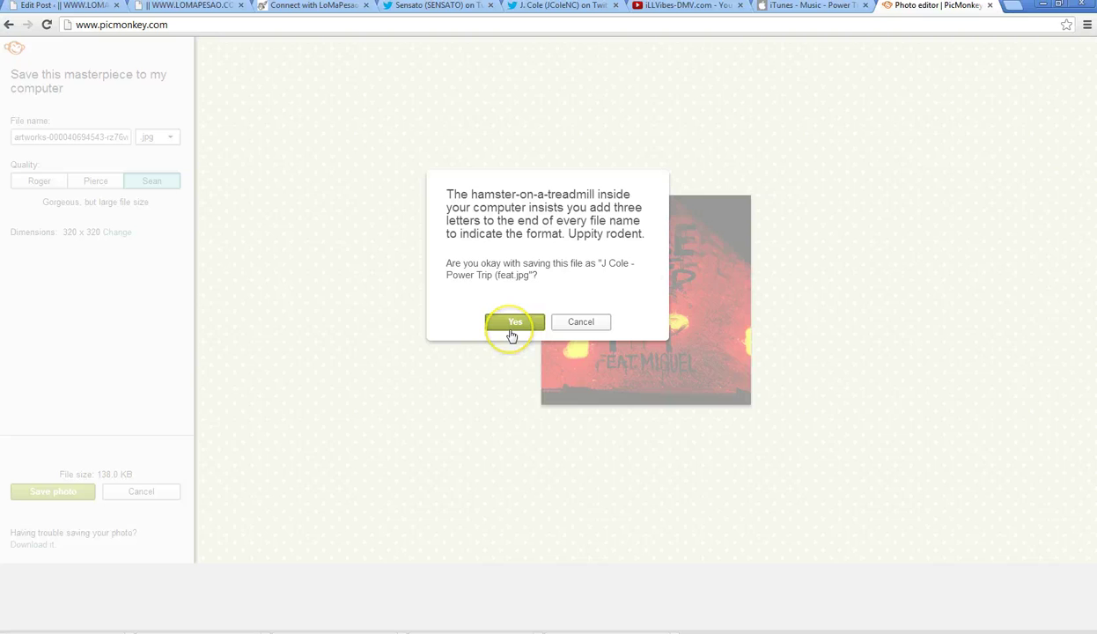
left_click(579, 323)
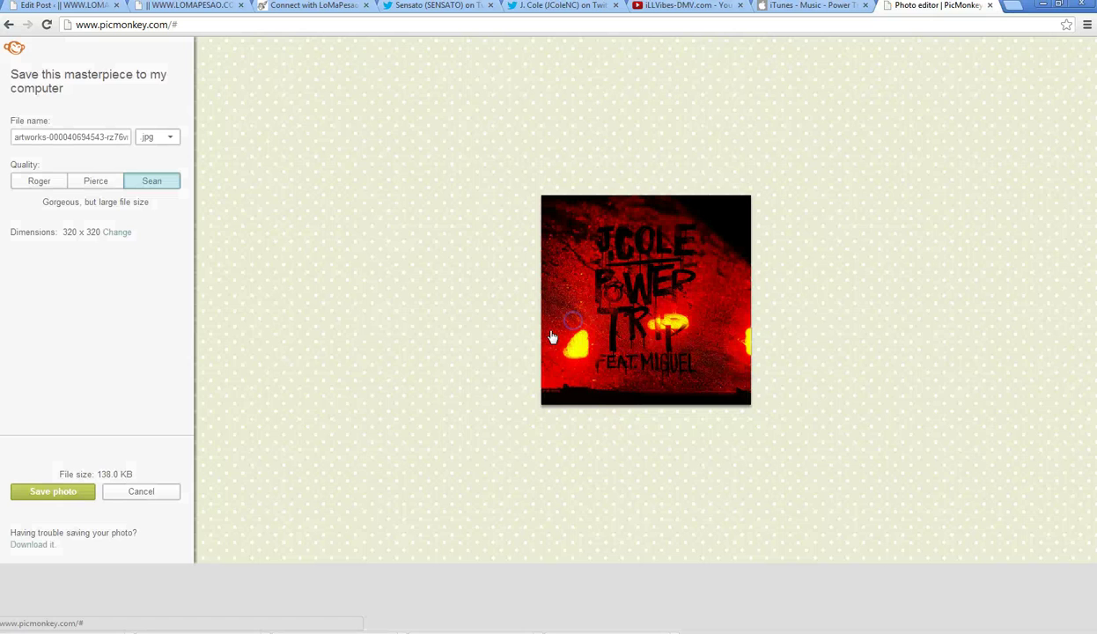
left_click(44, 491)
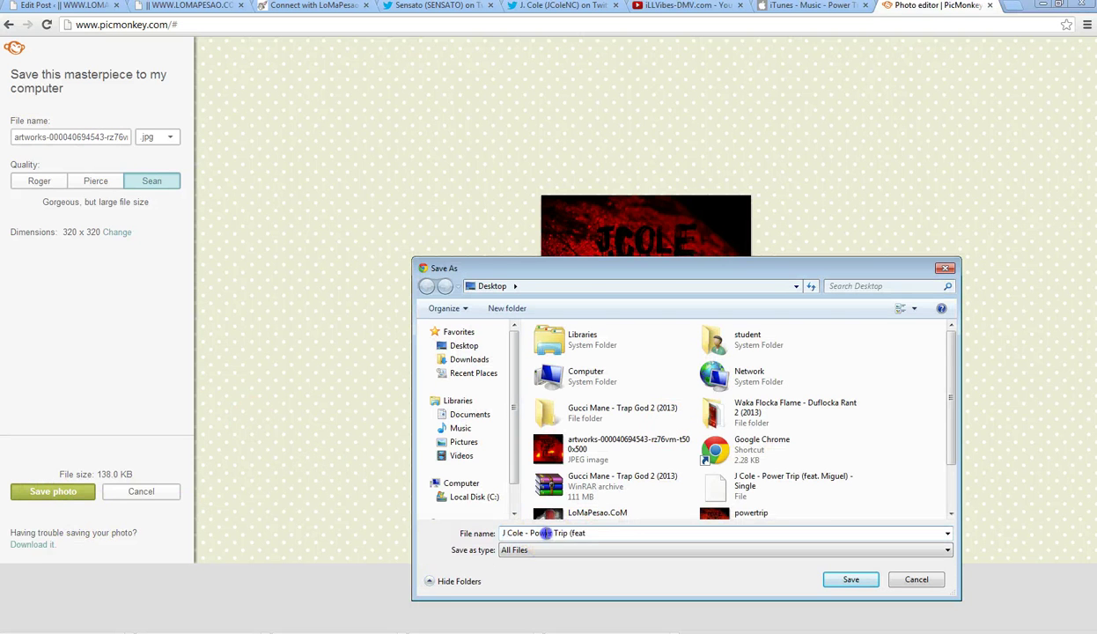
left_click(848, 580)
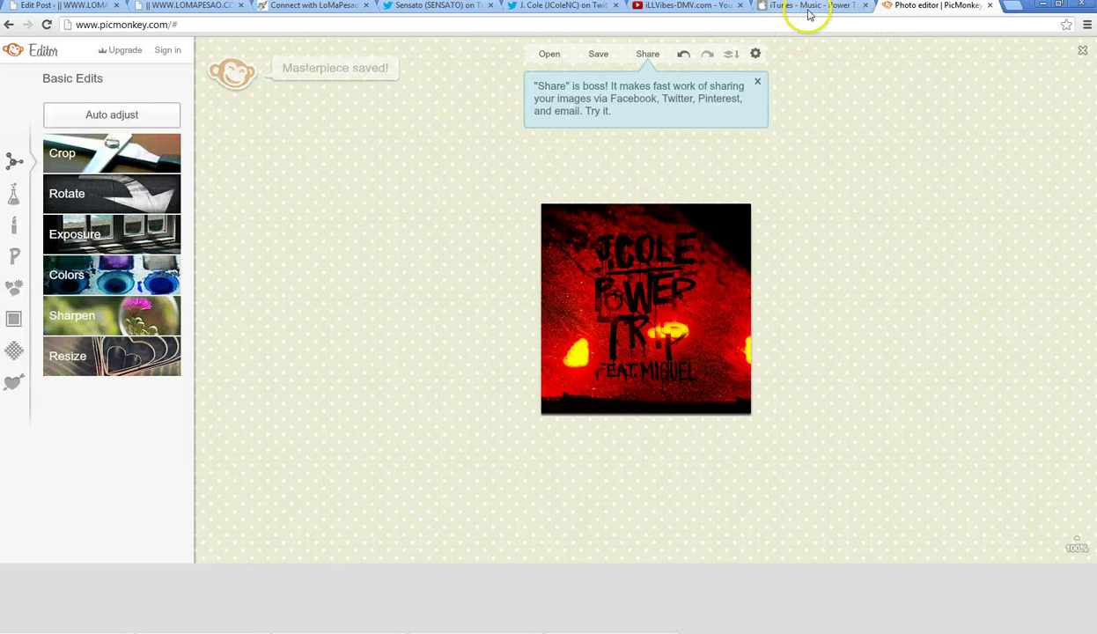
- Open the post's featured image uploader and pick the saved Power Trip cover file
left_click(16, 8)
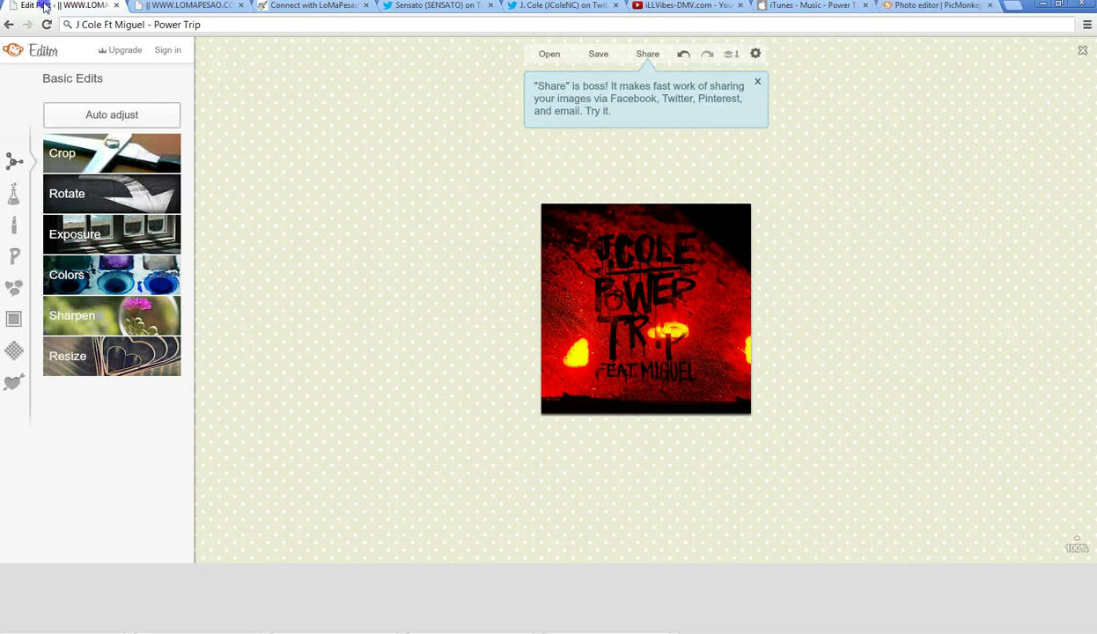
left_click(921, 562)
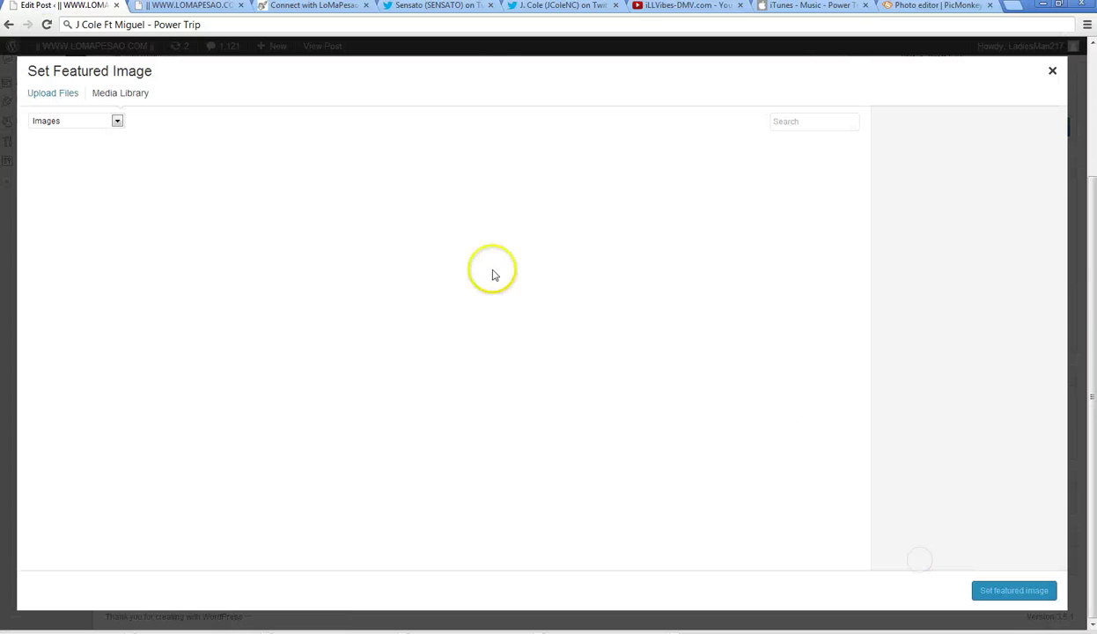
left_click(52, 99)
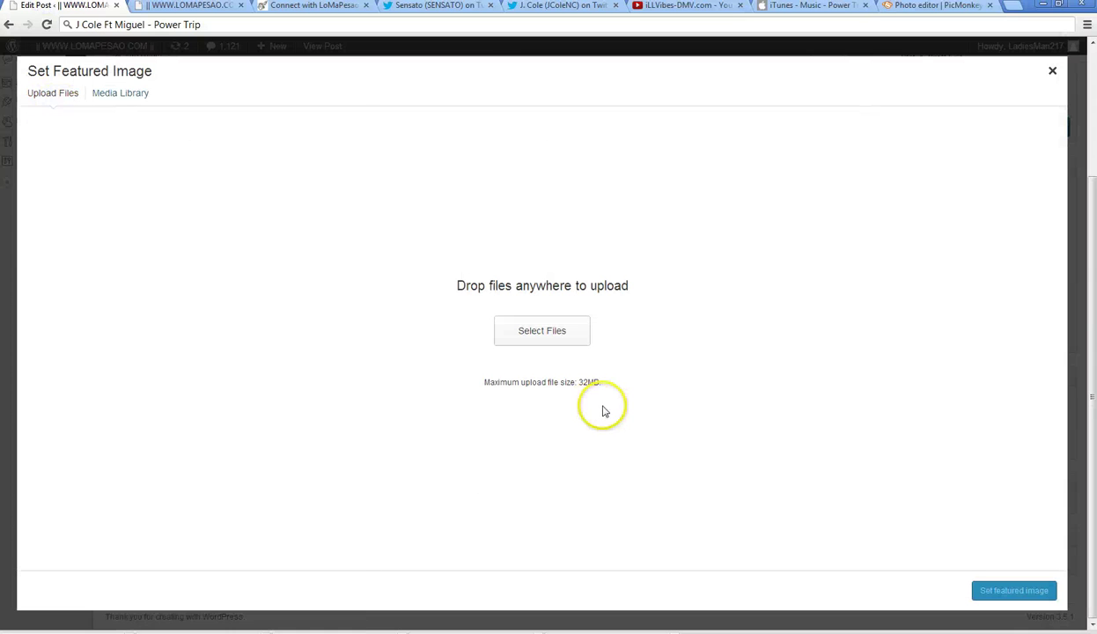
left_click(520, 338)
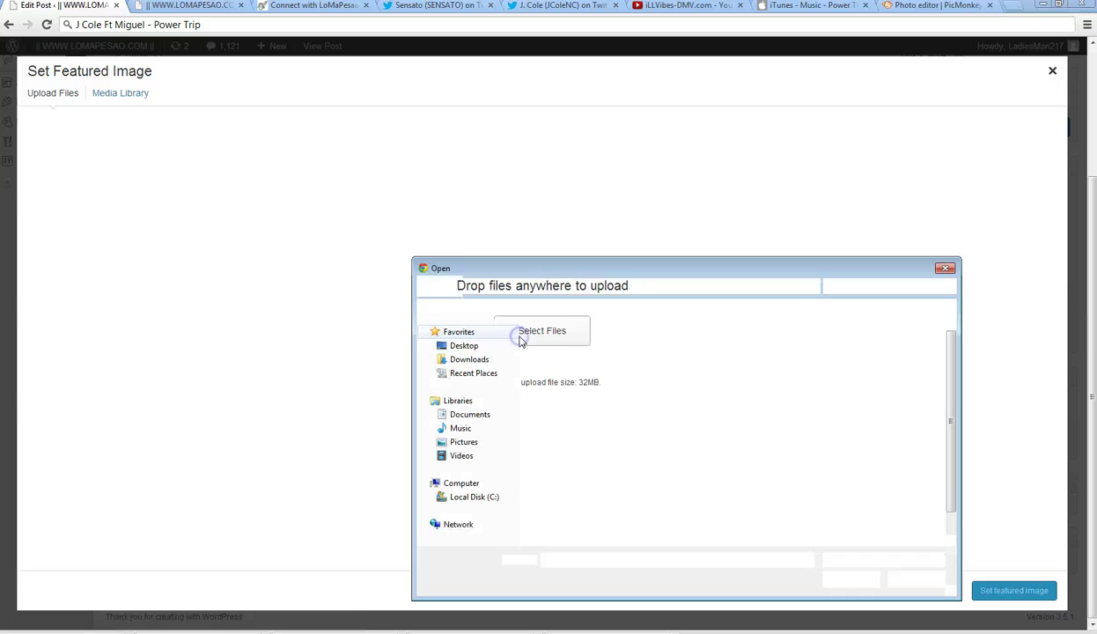
left_click(586, 524)
- Rename the cover file to the full song title followed by '- Single'
right_click(581, 522)
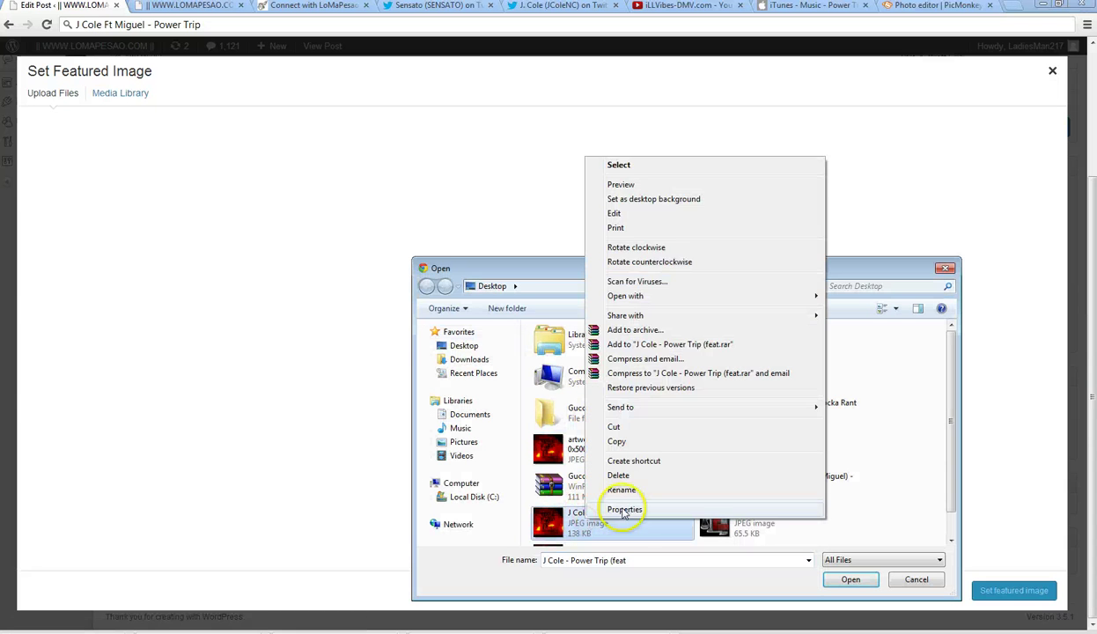
left_click(617, 490)
left_click_drag(653, 515, 599, 514)
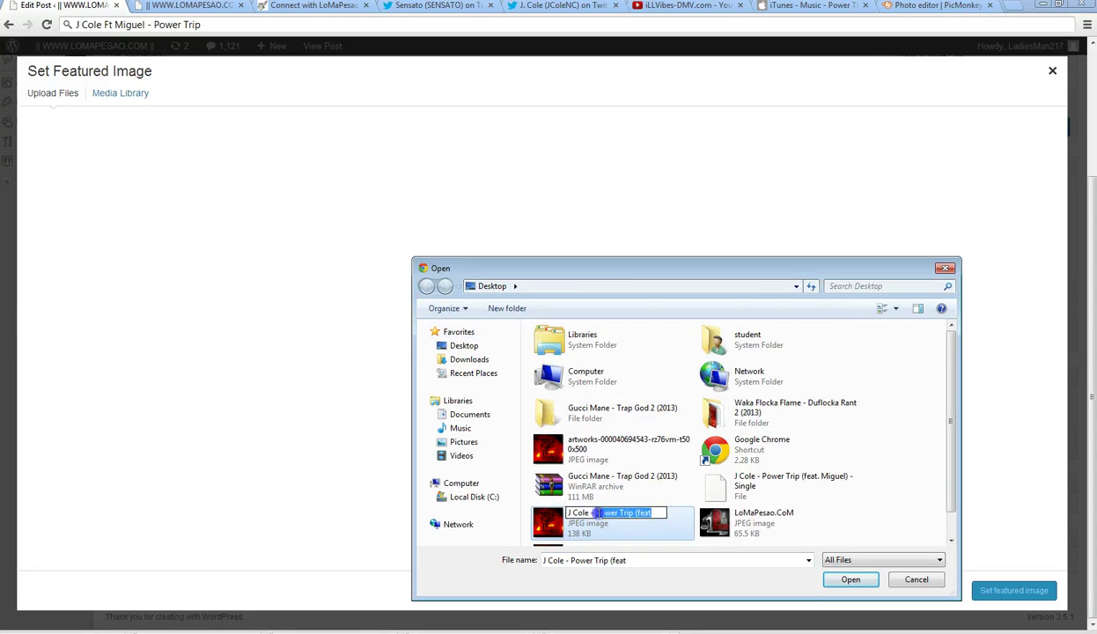
right_click(597, 513)
left_click(646, 388)
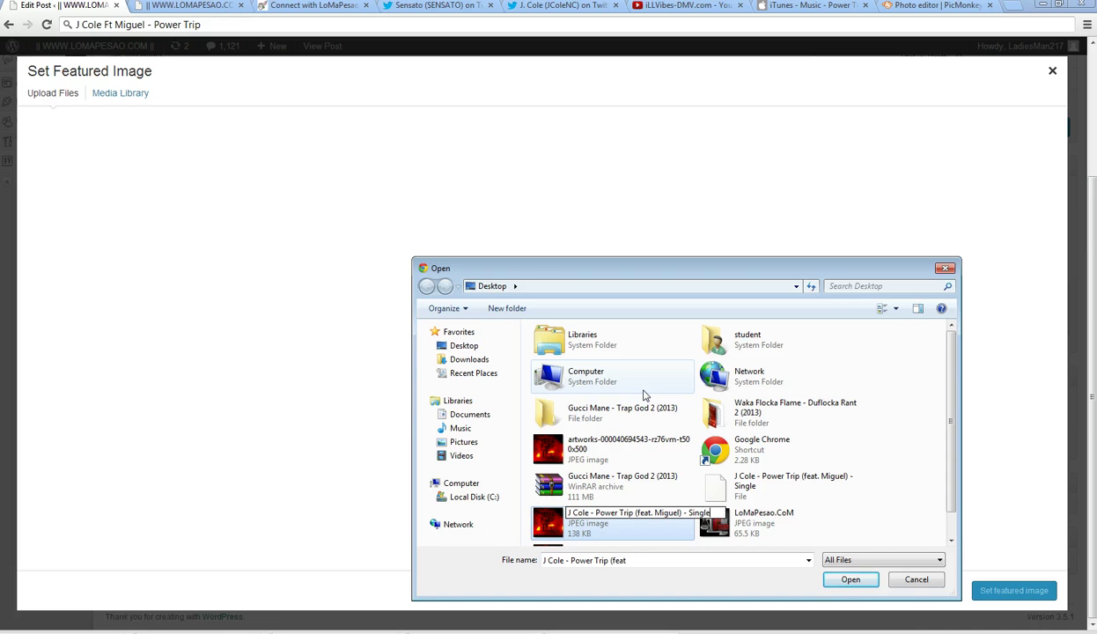
type("- Single")
left_click(896, 487)
- Upload the renamed cover and set it as the post's featured image
left_click(595, 515)
left_click(850, 579)
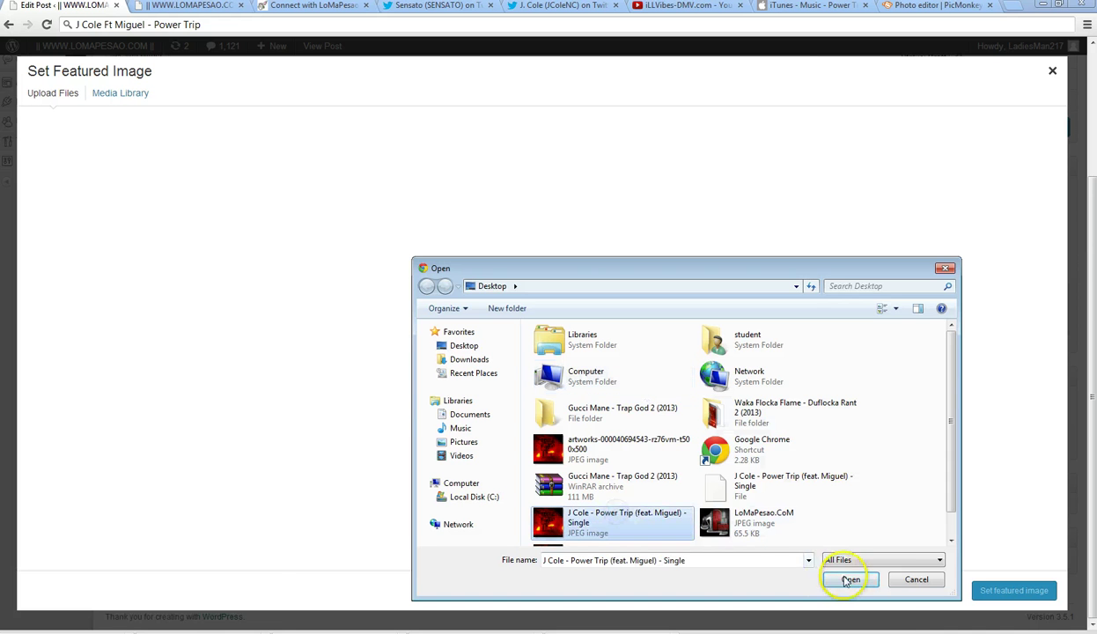
key("alt+Tab")
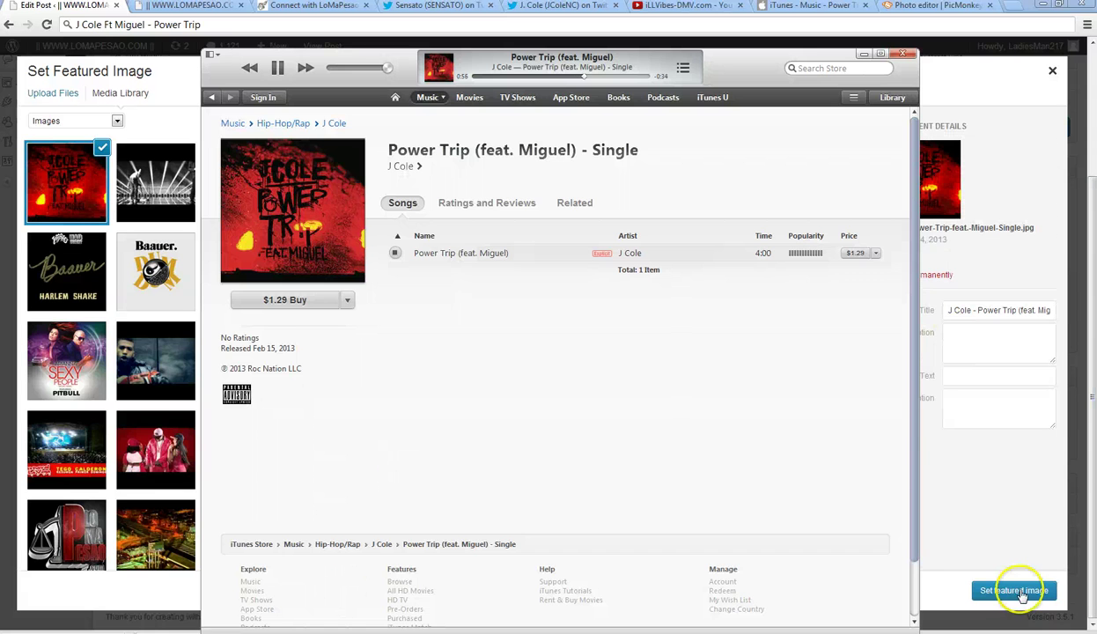
left_click(1016, 590)
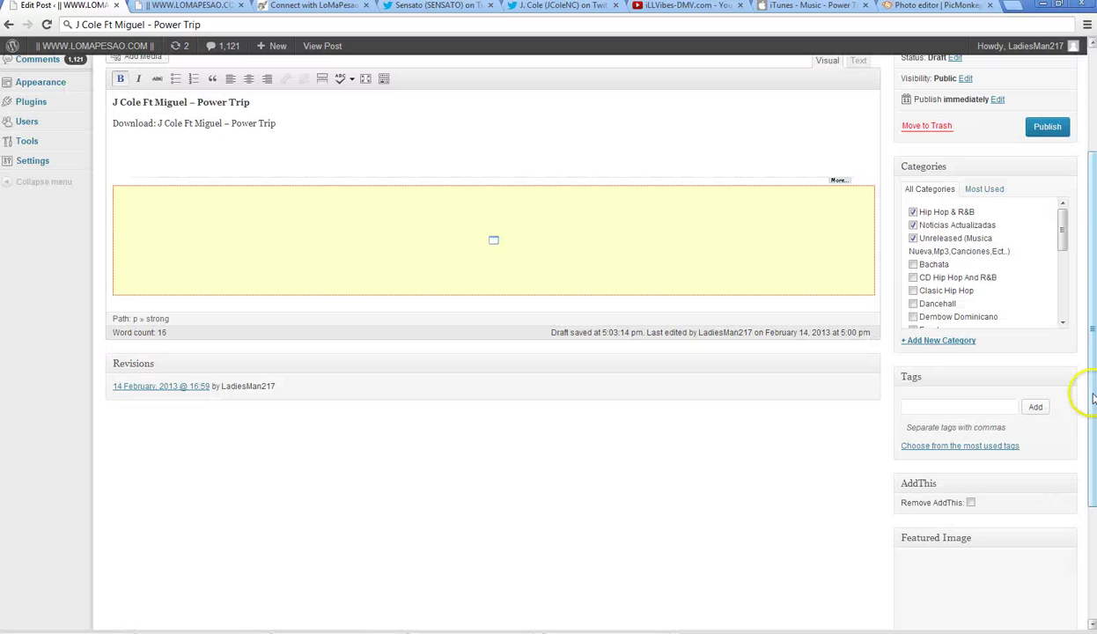
- Tick the Featured category, publish the post, and go to the live lomapesao.com site
left_click_drag(1091, 392, 1090, 396)
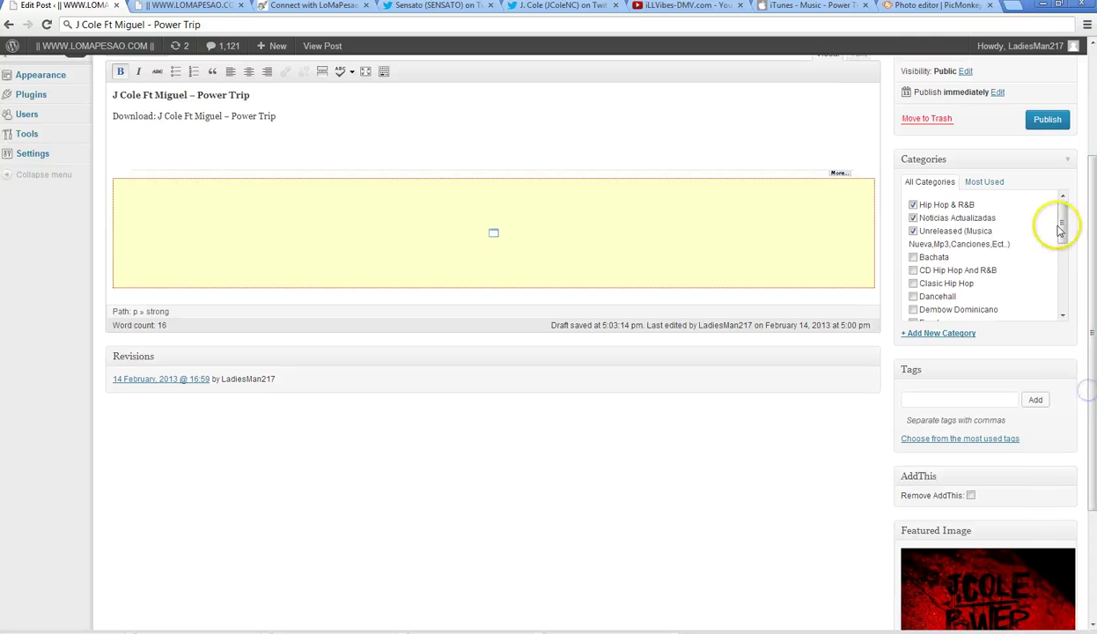
left_click_drag(1062, 225, 1063, 240)
left_click(936, 275)
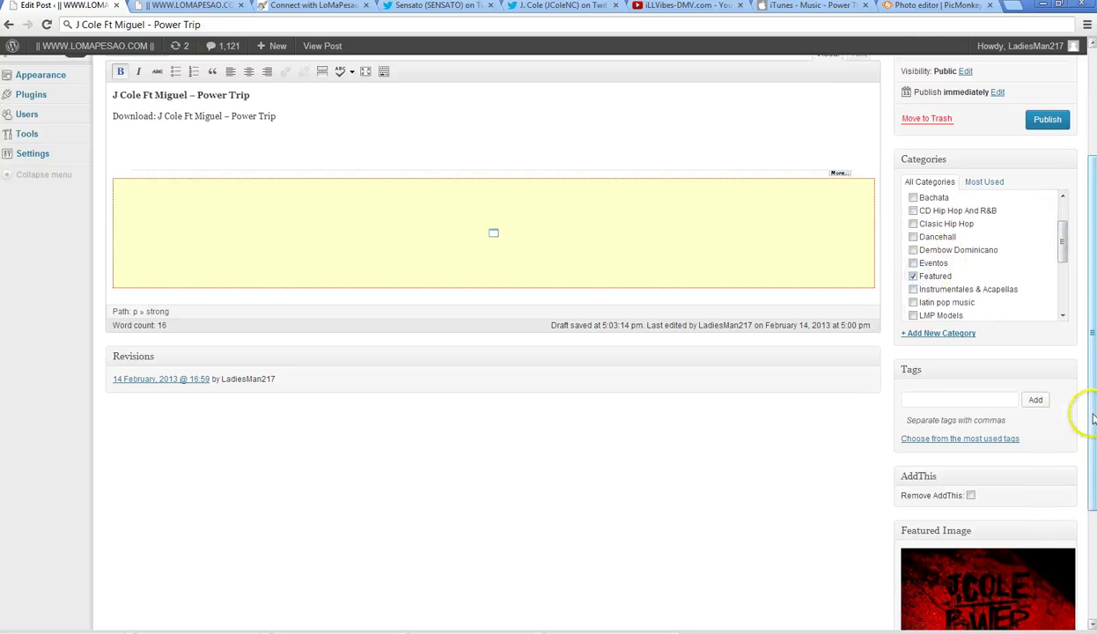
left_click_drag(1083, 411, 1092, 280)
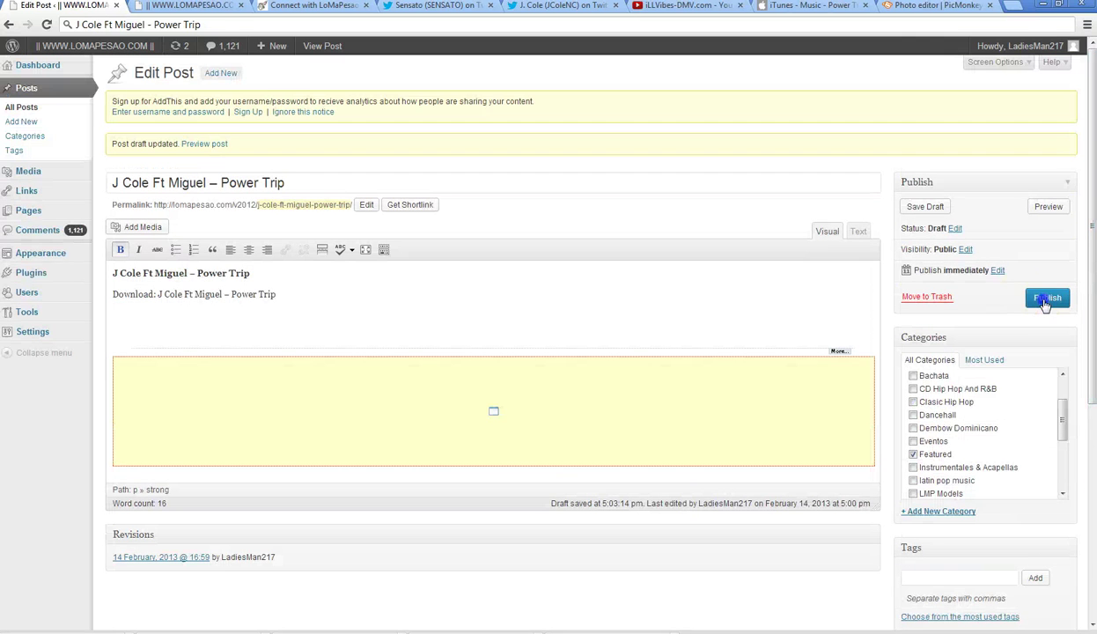
left_click(1045, 300)
left_click(186, 6)
- Reload the blog and close the PicMonkey, iTunes and iLLVibes tabs
left_click(47, 25)
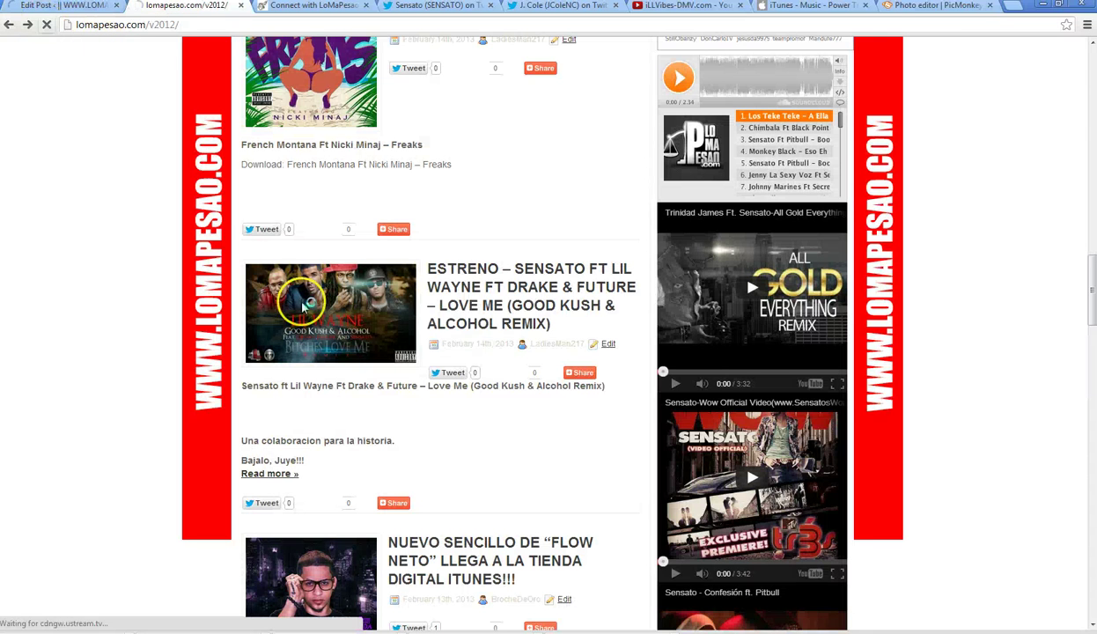
left_click(990, 5)
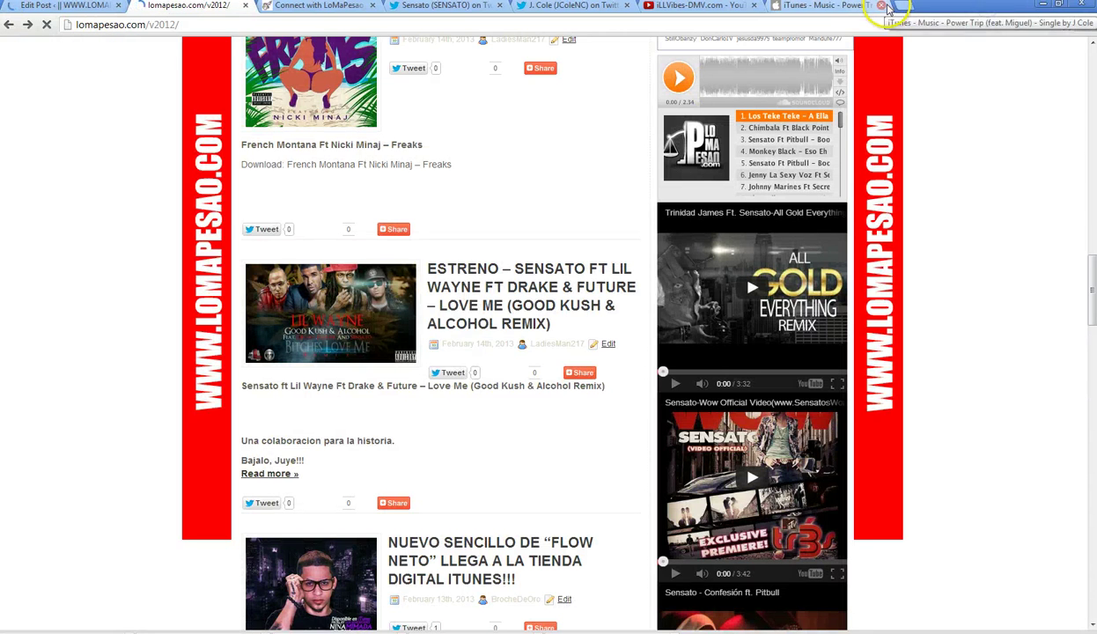
left_click(882, 5)
left_click(754, 5)
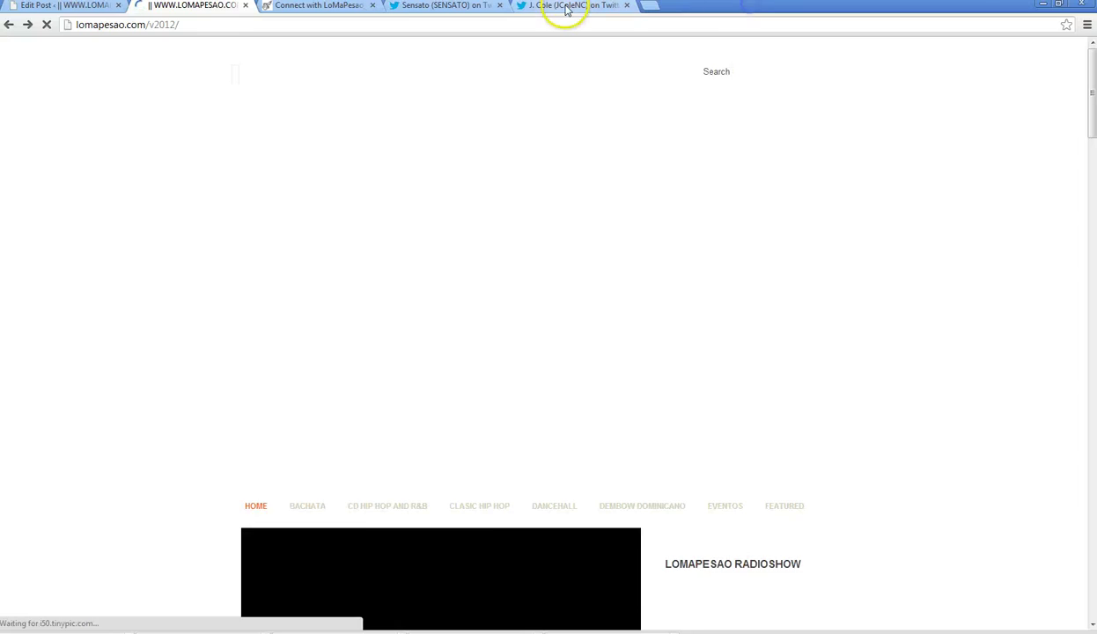
left_click(567, 7)
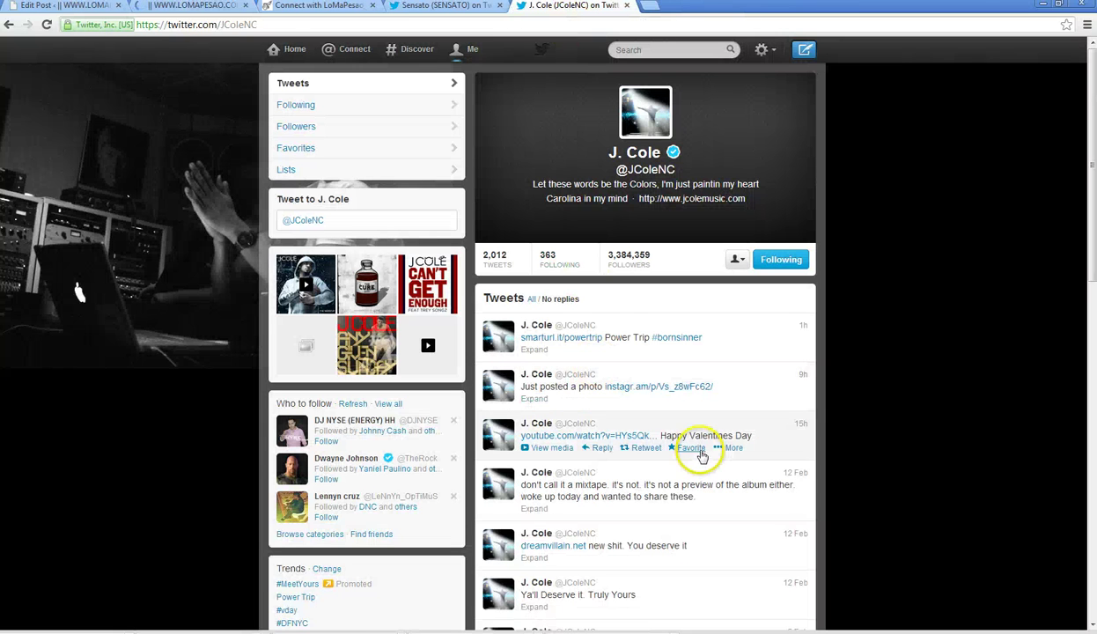
- Browse J. Cole's tweets on his profile and expand the Power Trip tweet
left_click(767, 388)
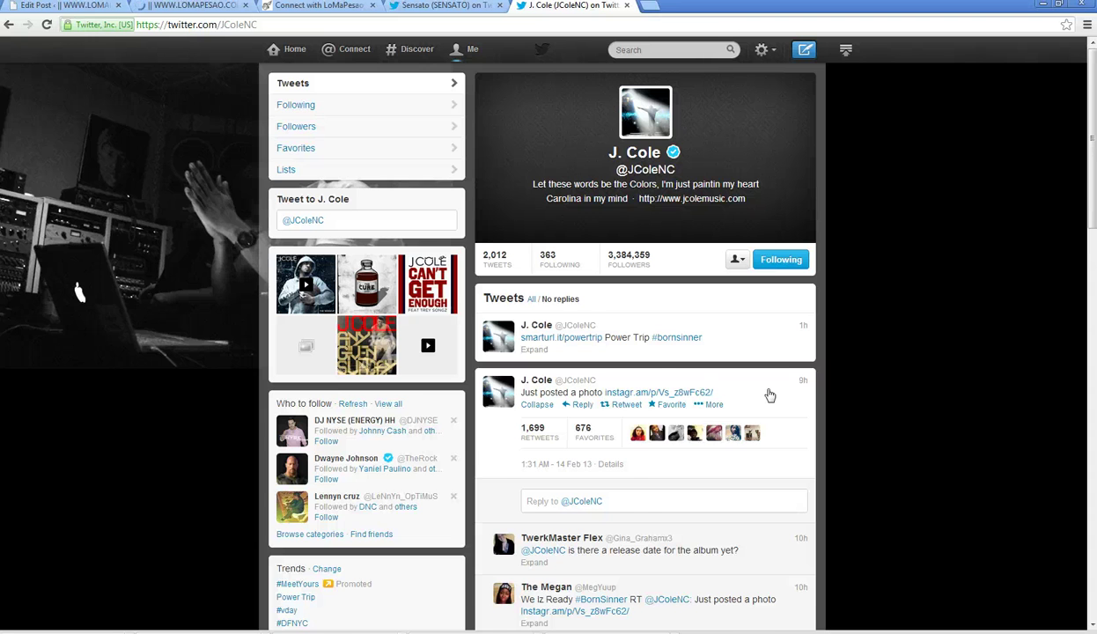
scroll(770, 395, "down", 2)
scroll(770, 395, "down", 3)
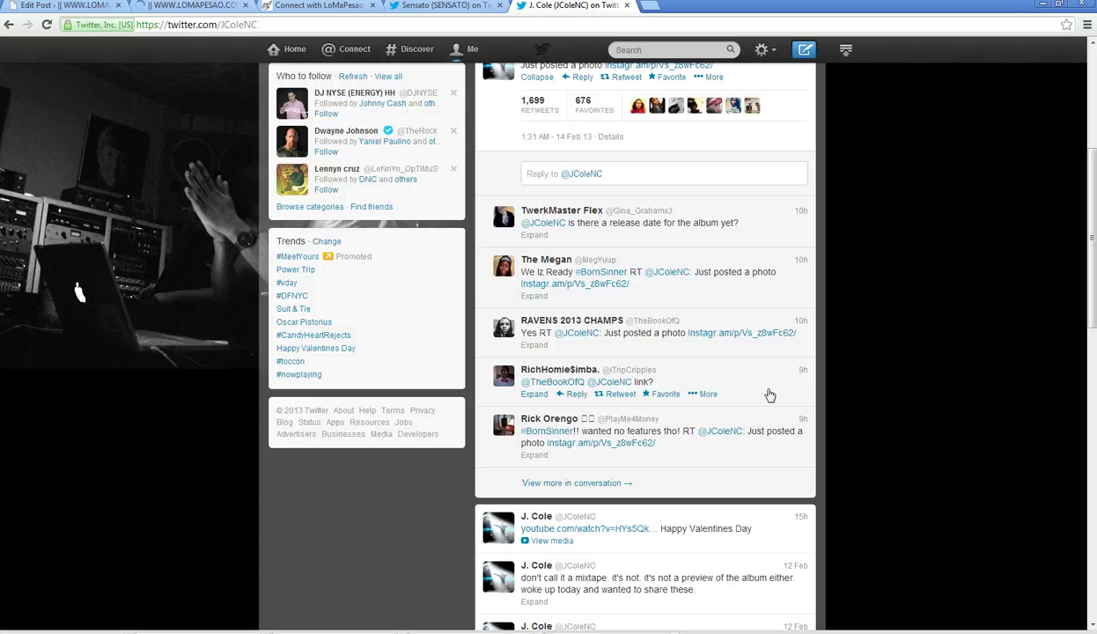
scroll(770, 395, "up", 3)
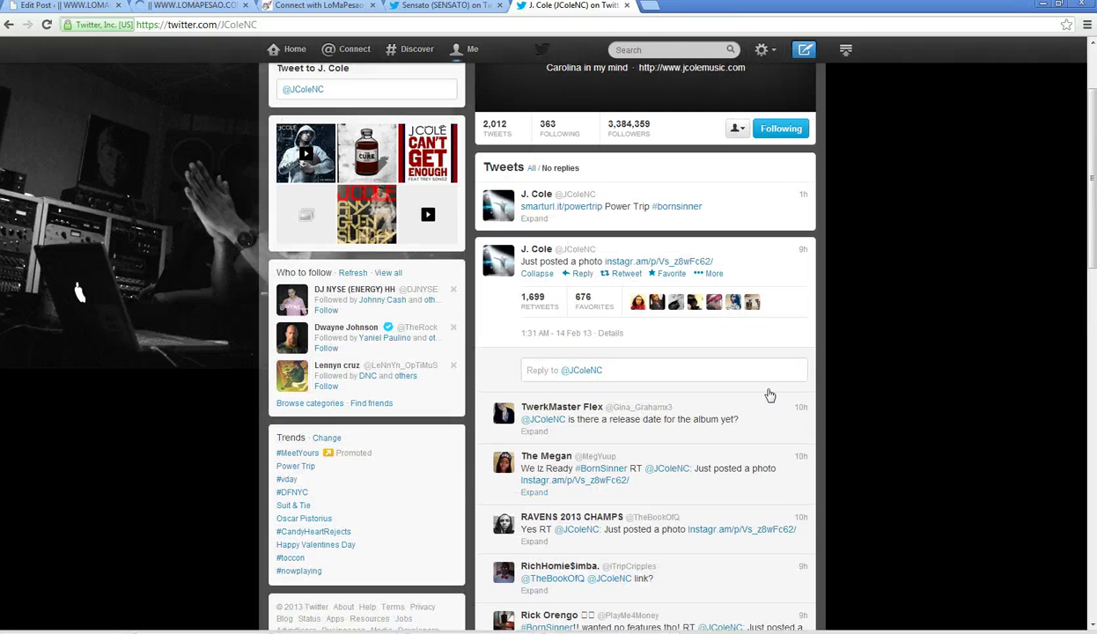
scroll(769, 394, "up", 1)
left_click(652, 7)
scroll(548, 139, "up", 1)
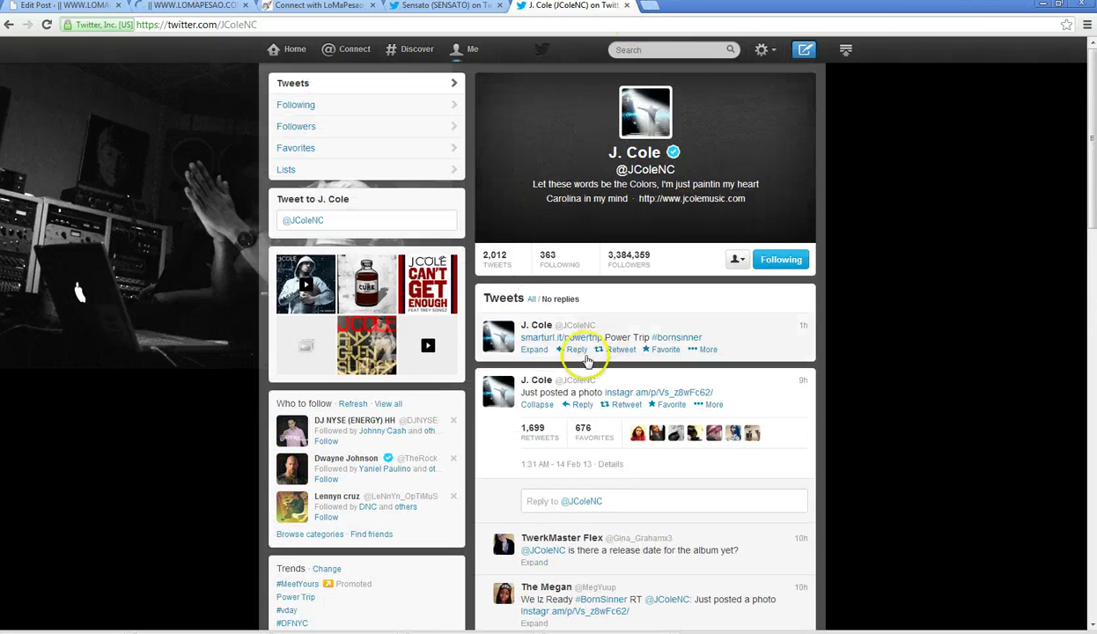
left_click(576, 350)
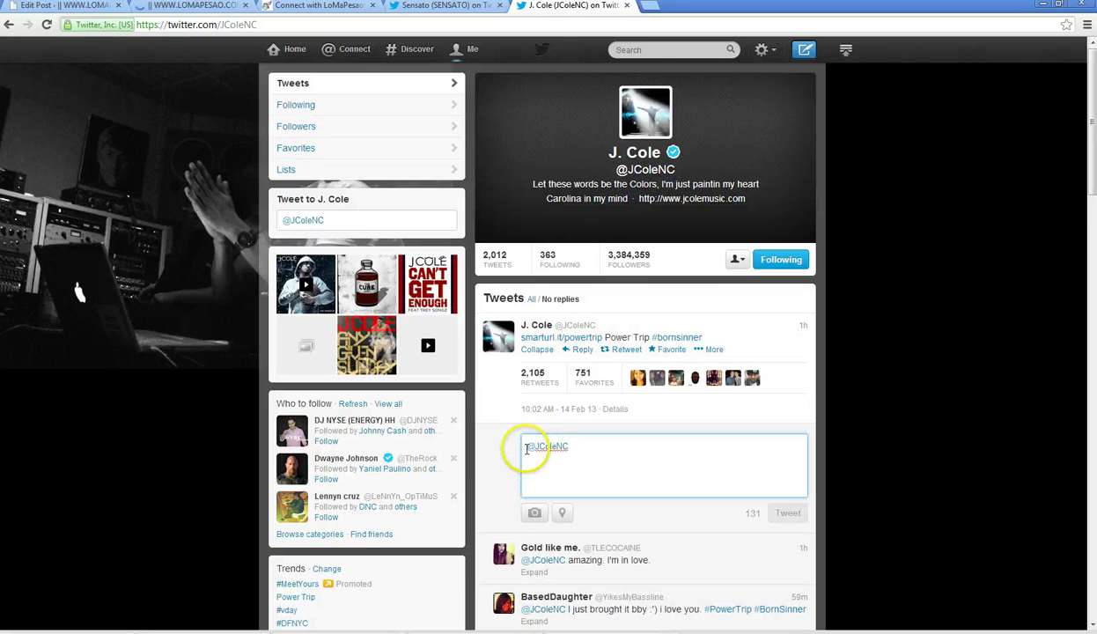
- Search Twitter for 'j cole power trip'
left_click(665, 51)
type("j")
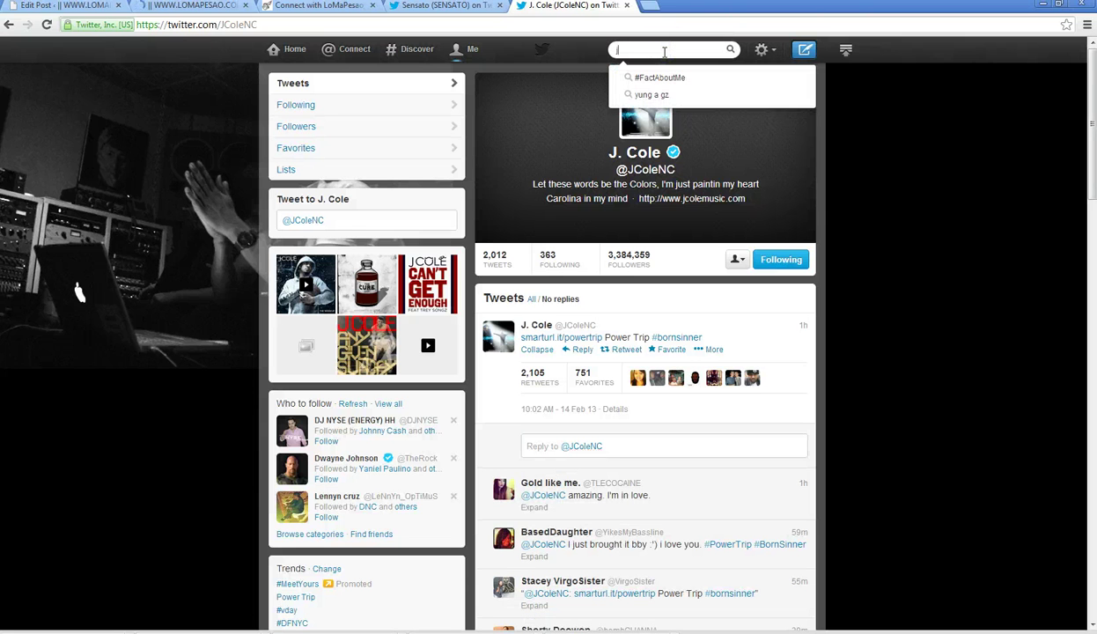
type(" cole po")
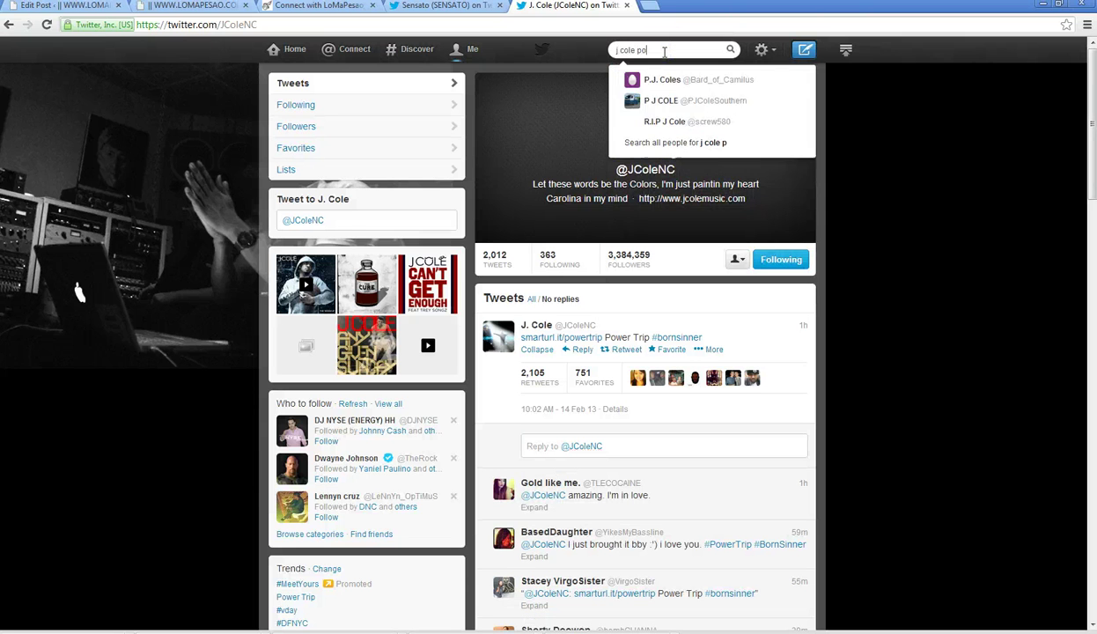
type("wer trip")
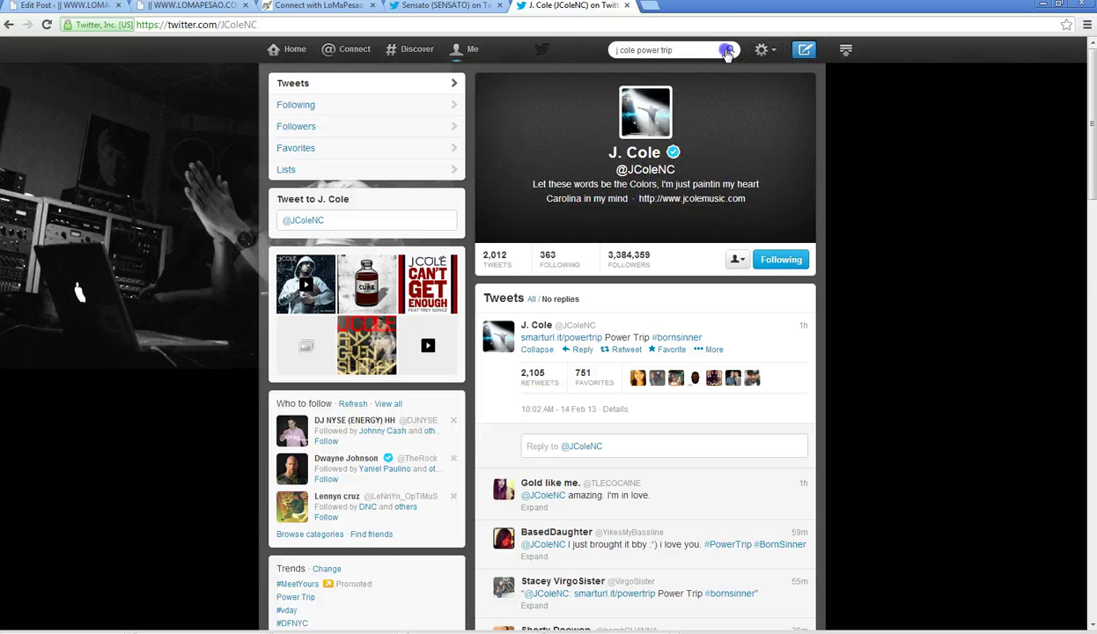
left_click(728, 51)
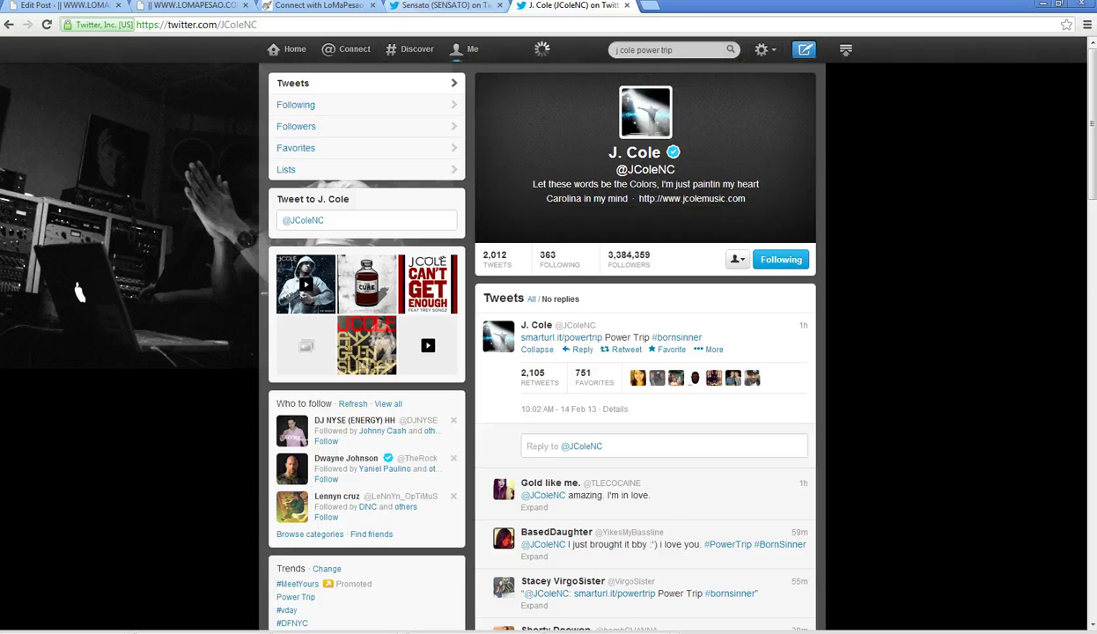
left_click(317, 9)
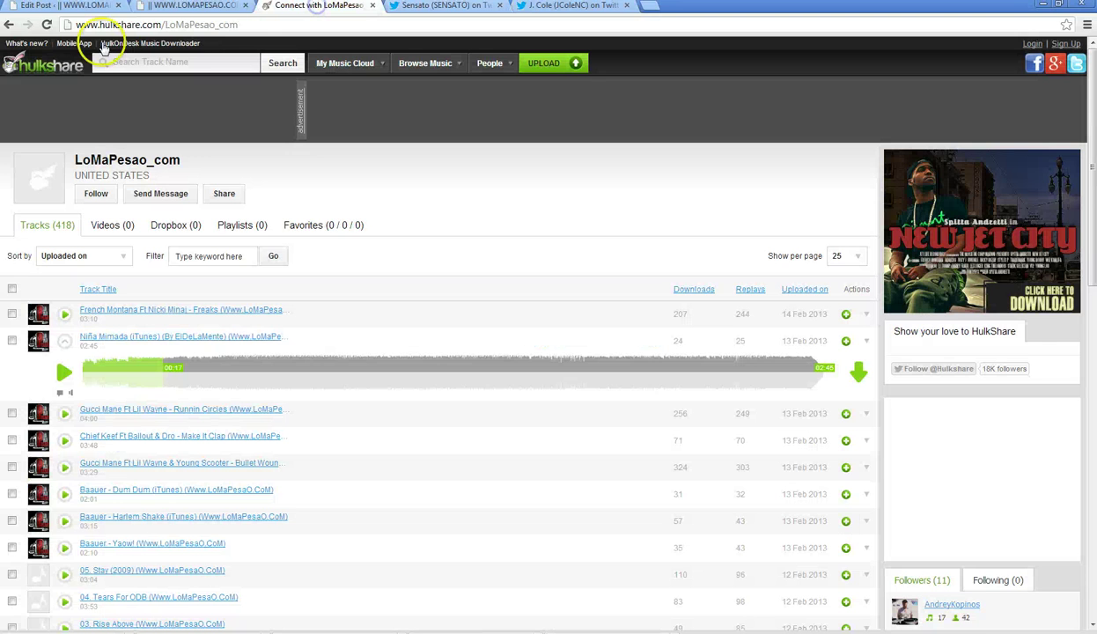
- Step the blog's featured slider through its slides, including the J Cole Power Trip and Lil Wayne slides
left_click(211, 7)
scroll(141, 255, "up", 14)
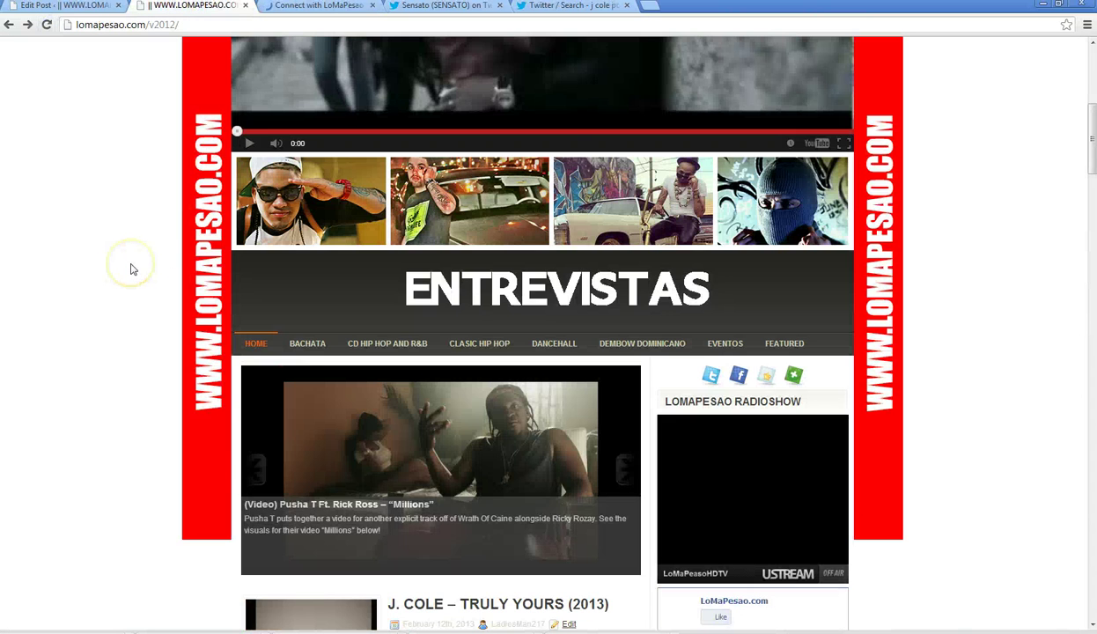
scroll(255, 458, "down", 3)
left_click(257, 210)
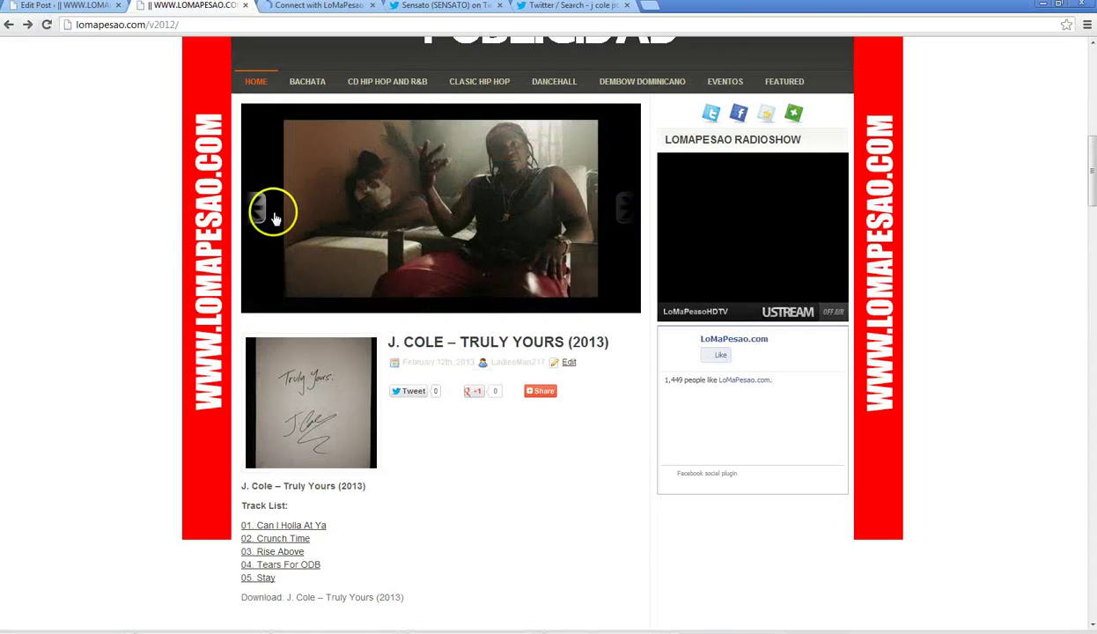
left_click(257, 210)
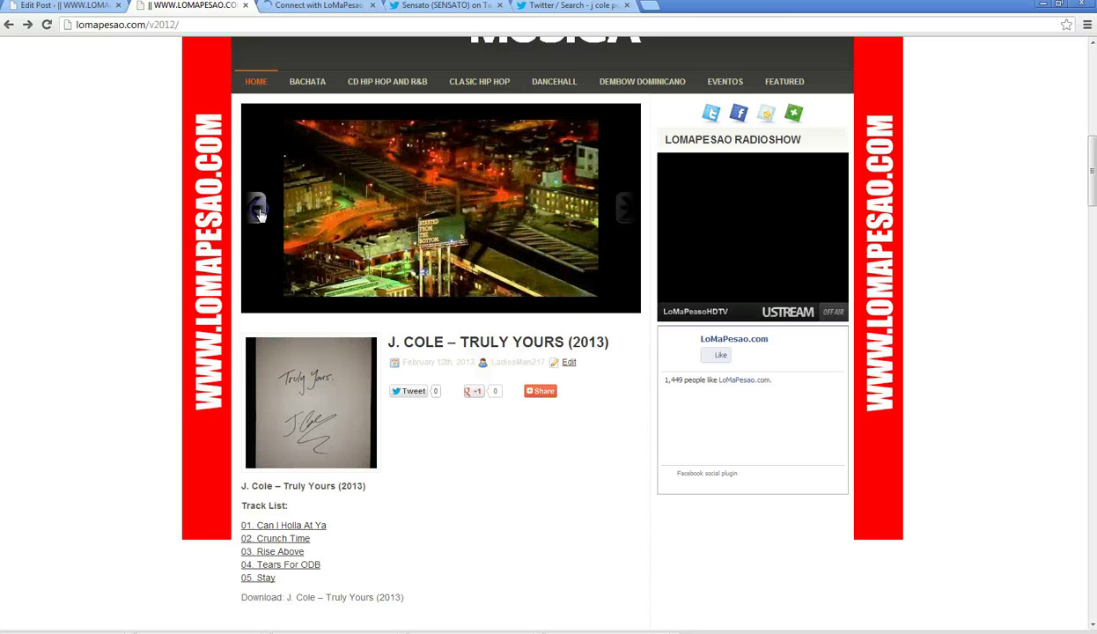
left_click(257, 211)
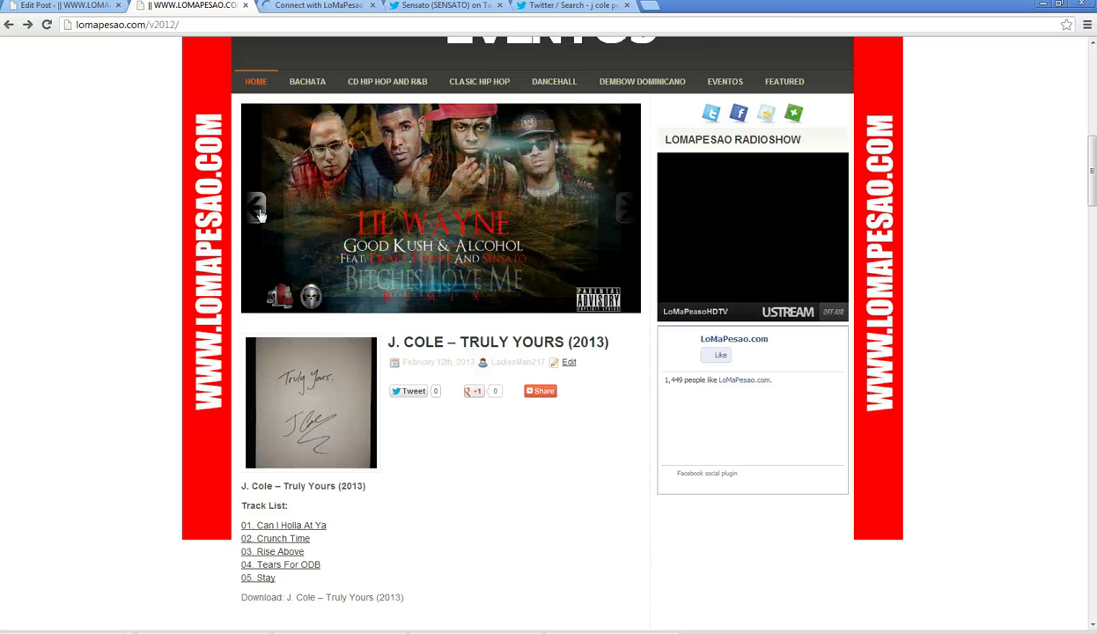
left_click(258, 211)
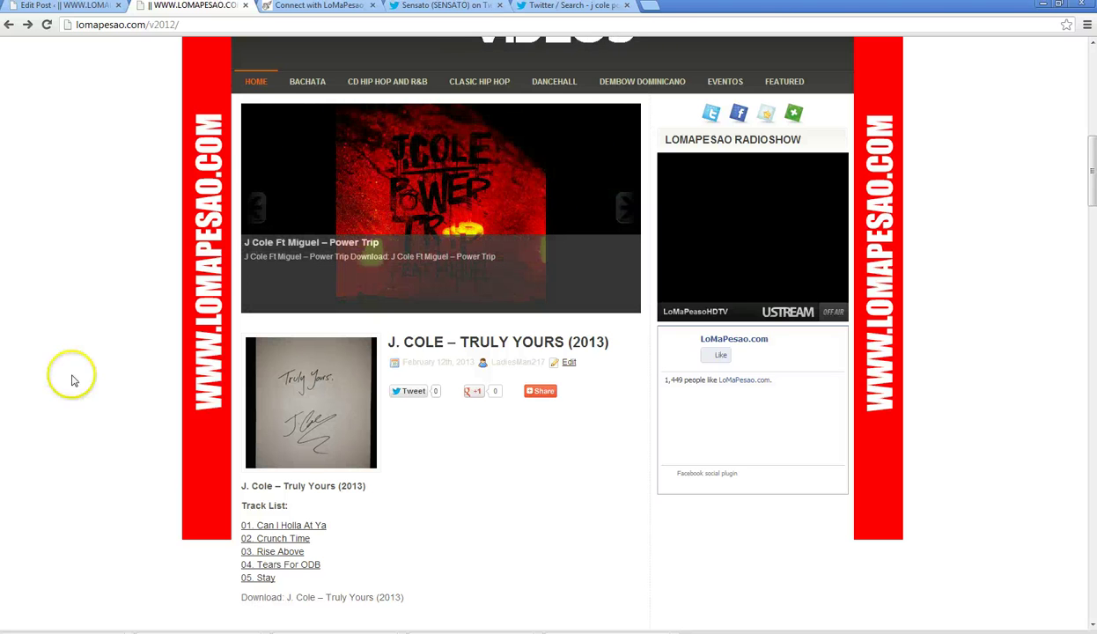
left_click(621, 204)
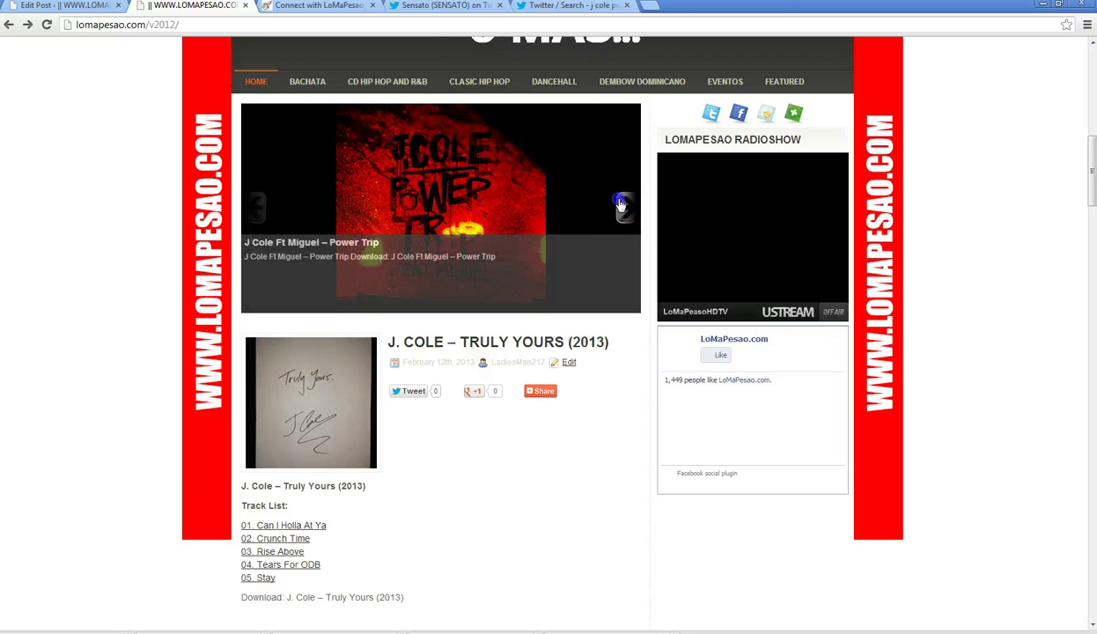
left_click(259, 210)
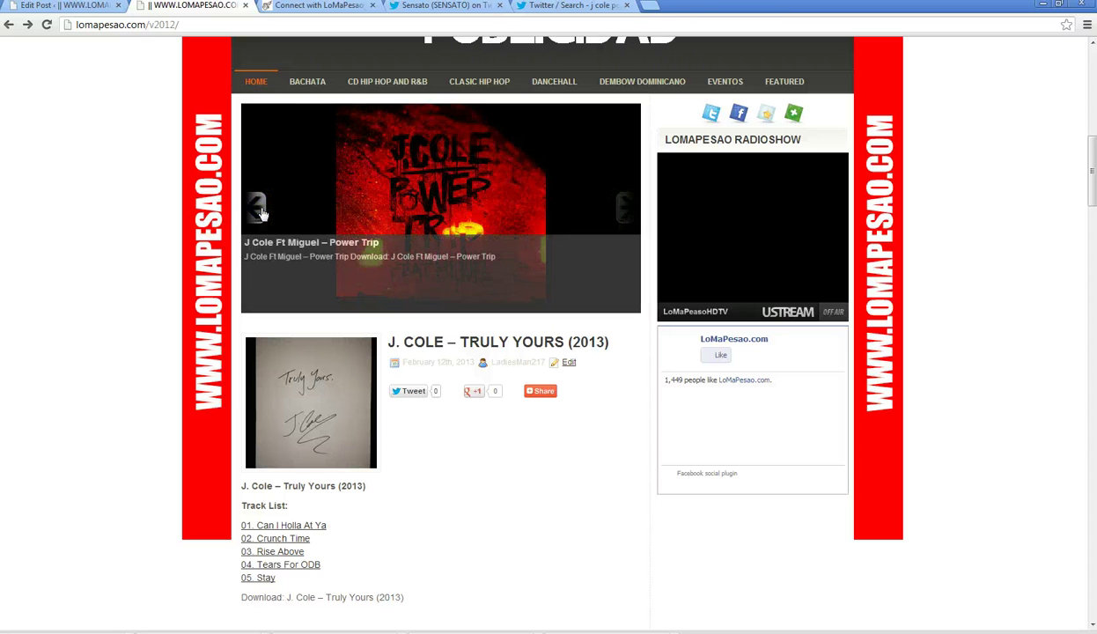
left_click(623, 209)
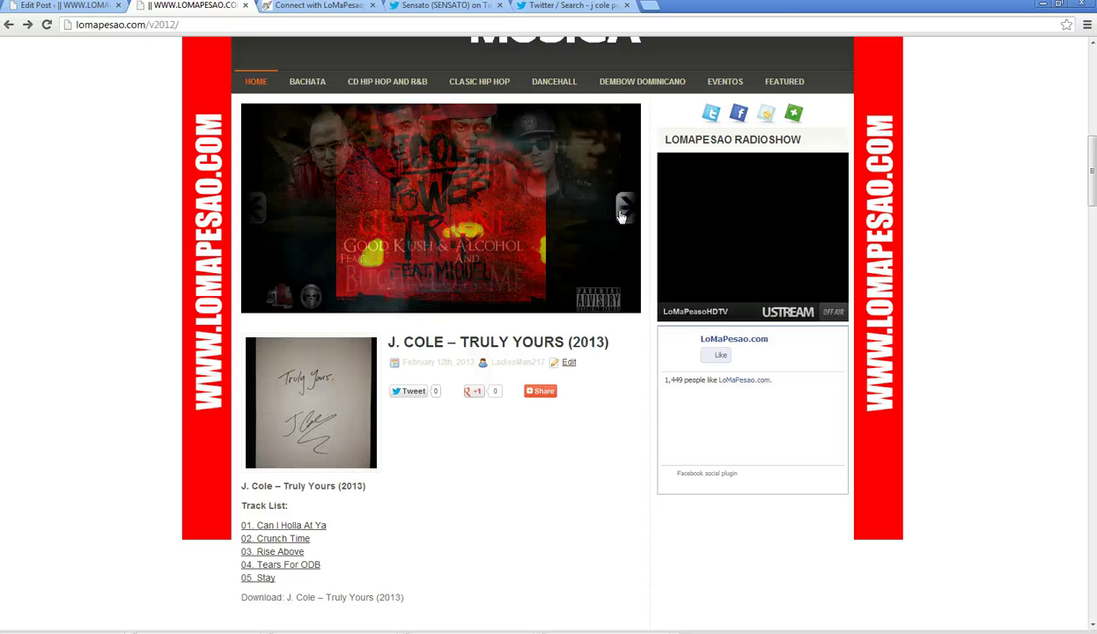
- Scroll down the home page and open the J Cole Ft Miguel – Power Trip post
scroll(127, 311, "down", 4)
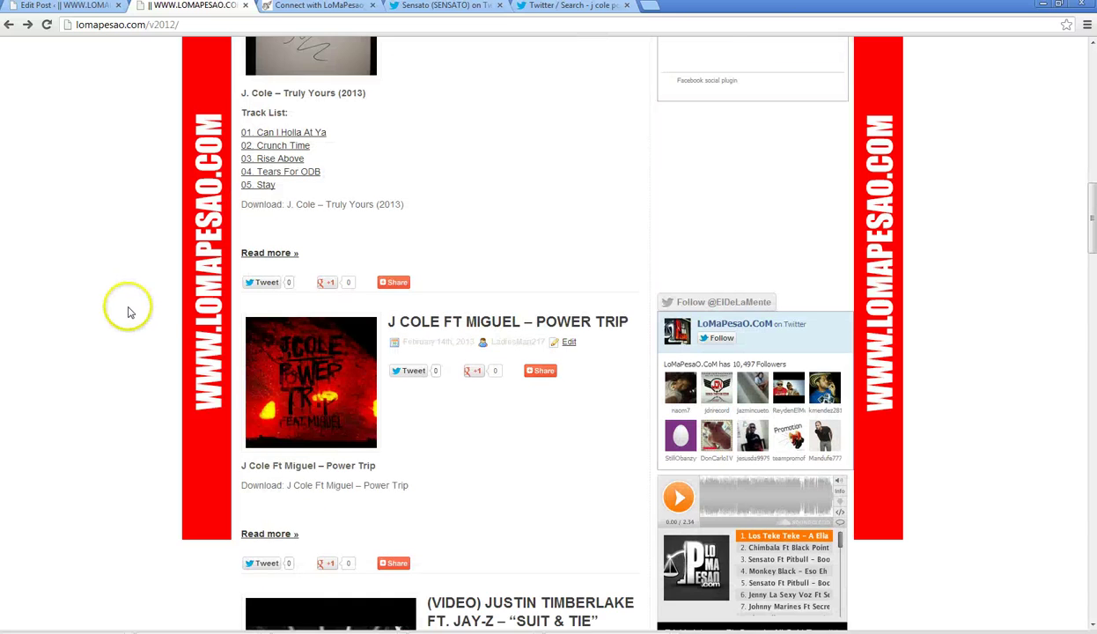
scroll(141, 310, "down", 2)
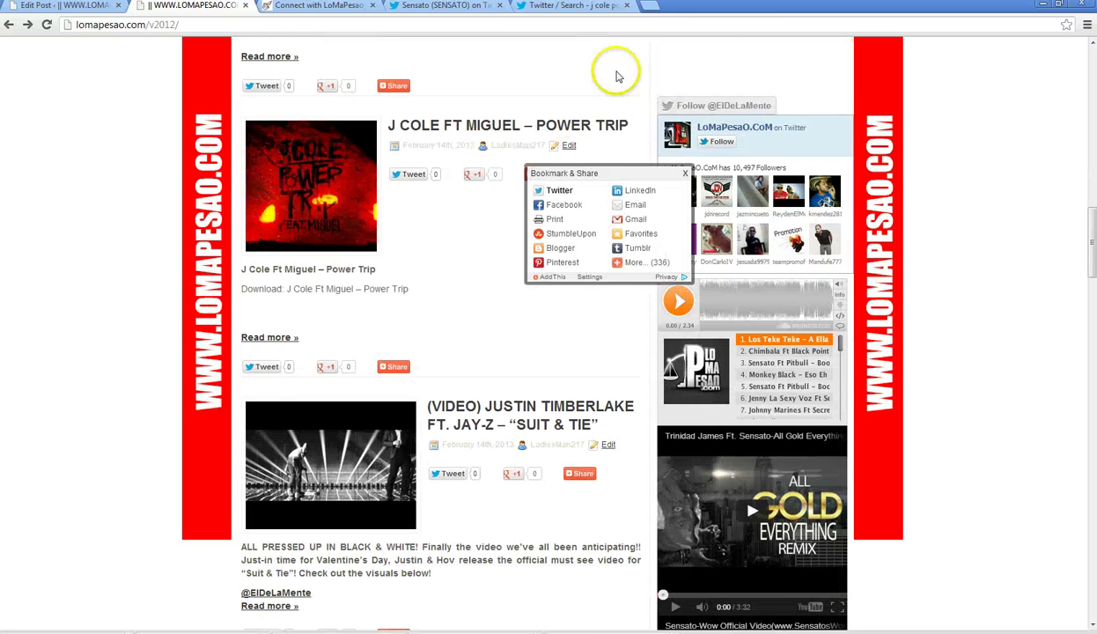
scroll(620, 80, "down", 1)
left_click(620, 86)
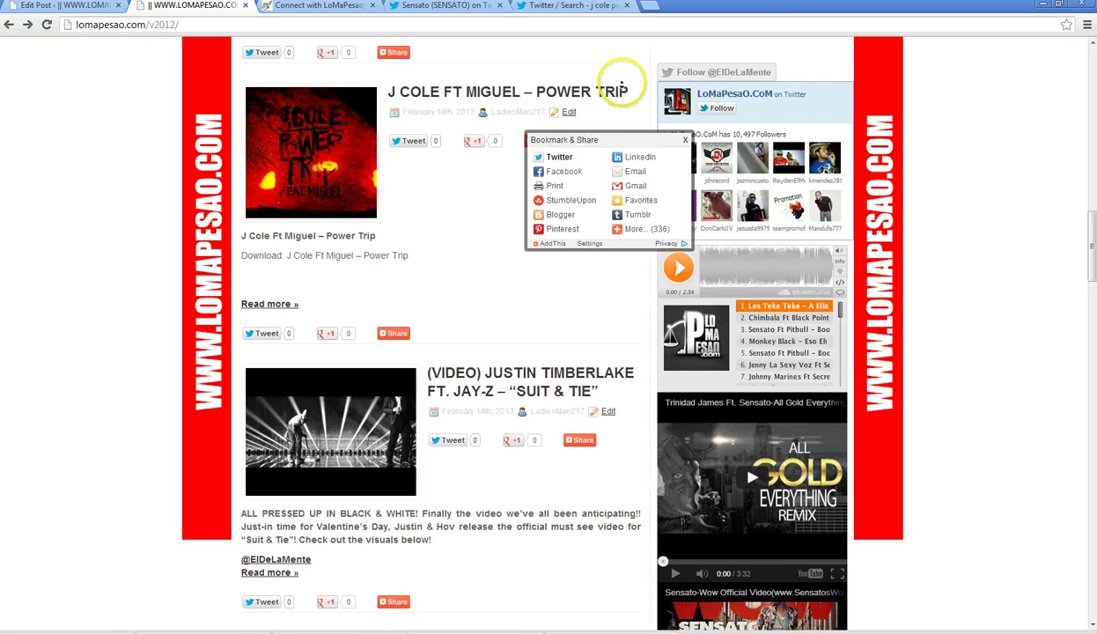
scroll(621, 85, "down", 1)
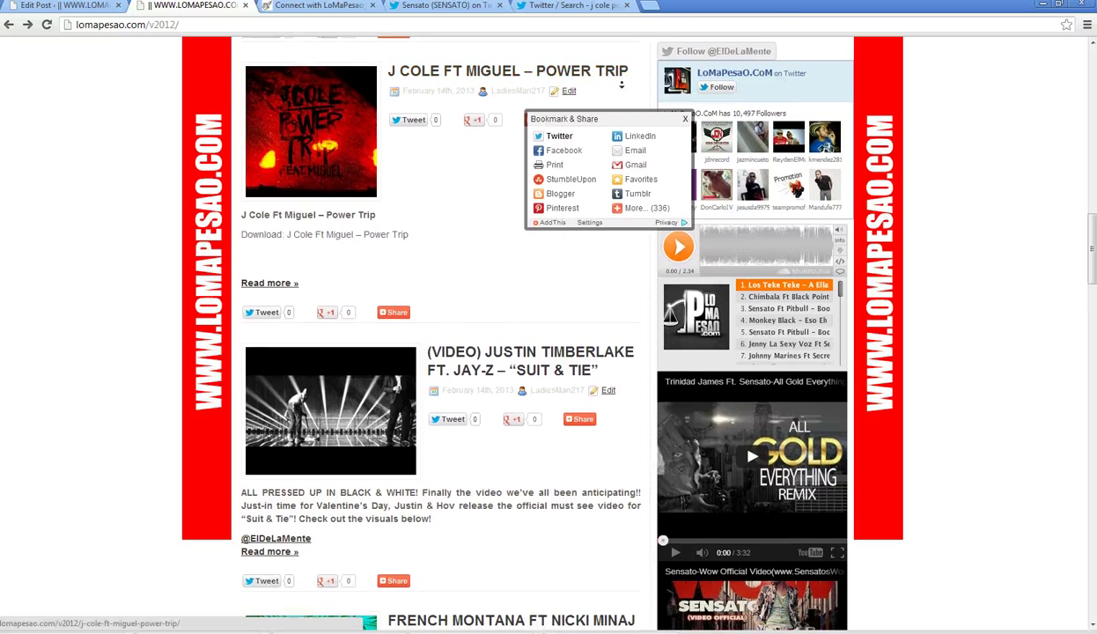
left_click(623, 86)
- Load the 20 new tweets in the 'j cole power trip' search results and scroll through them
left_click(548, 6)
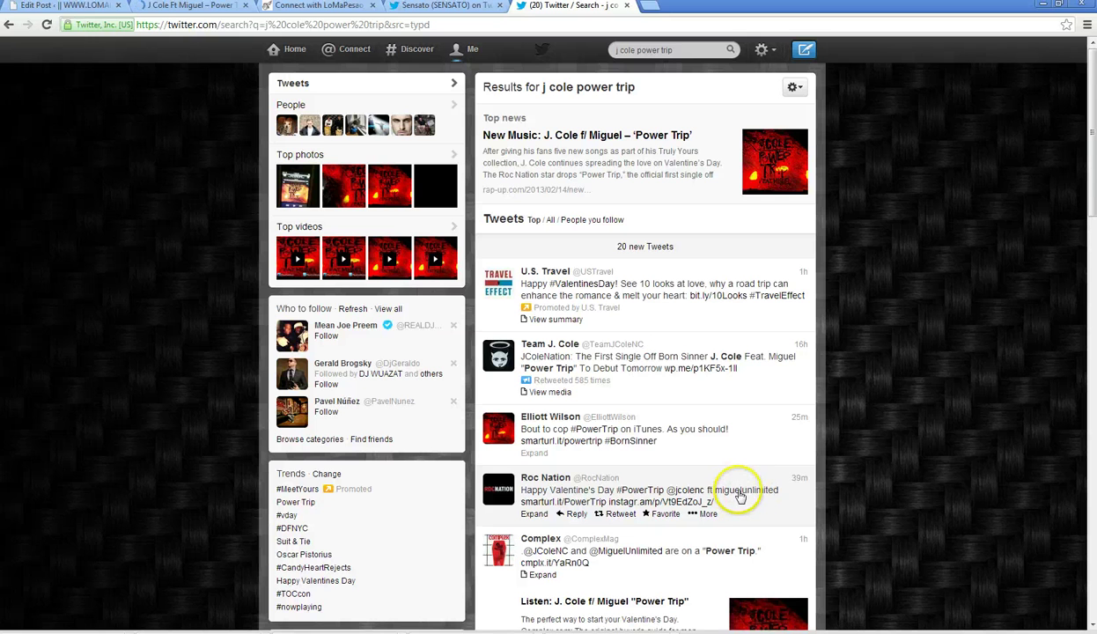
scroll(429, 534, "down", 2)
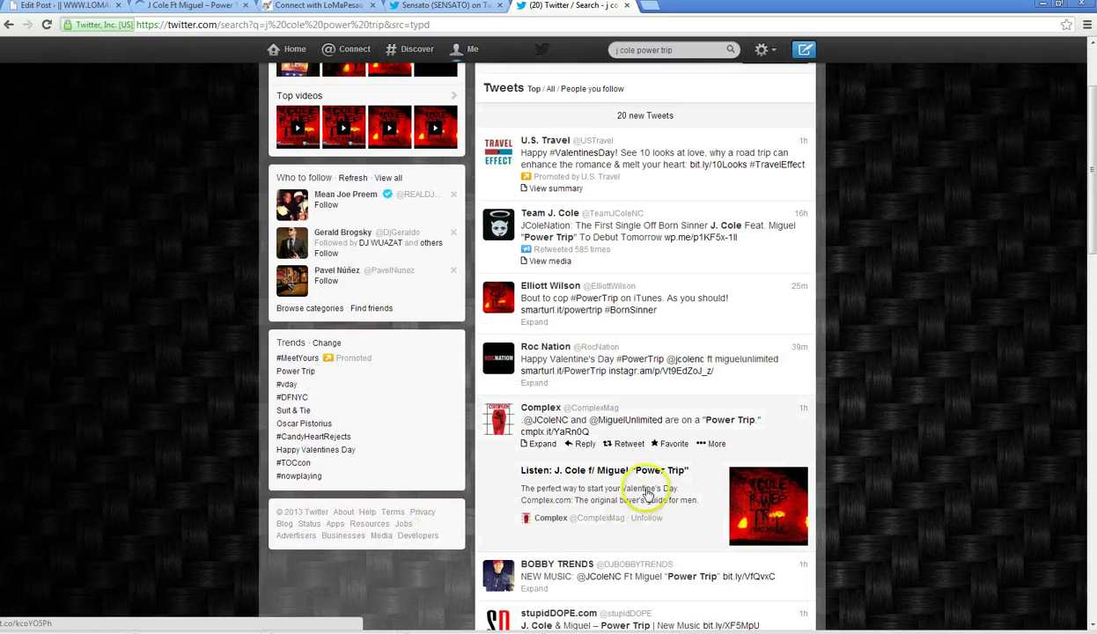
left_click(181, 7)
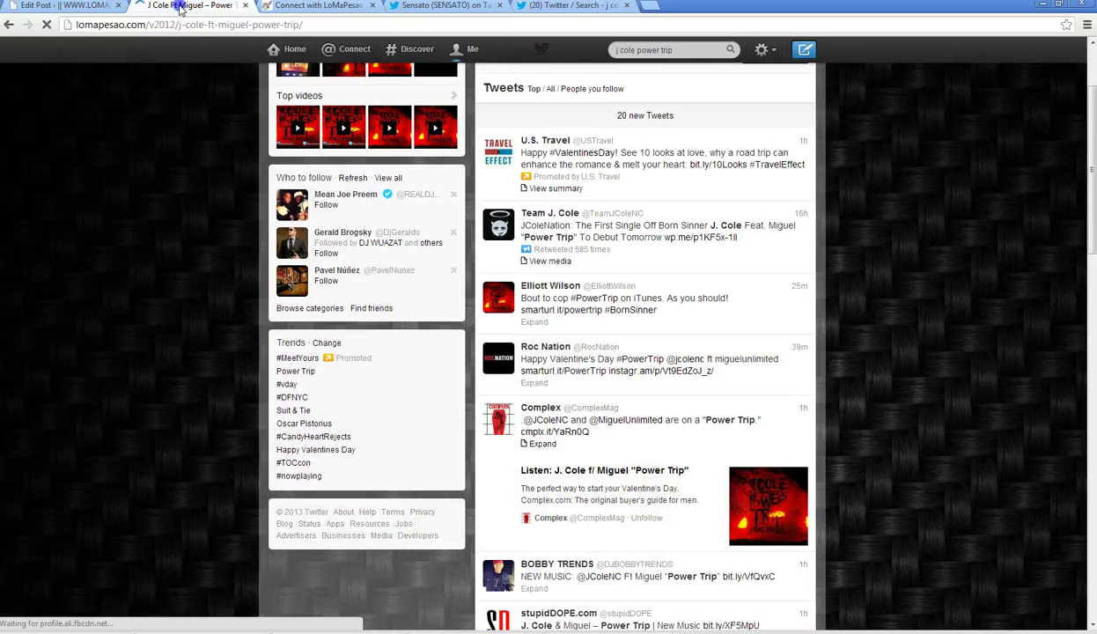
left_click(574, 6)
left_click(637, 116)
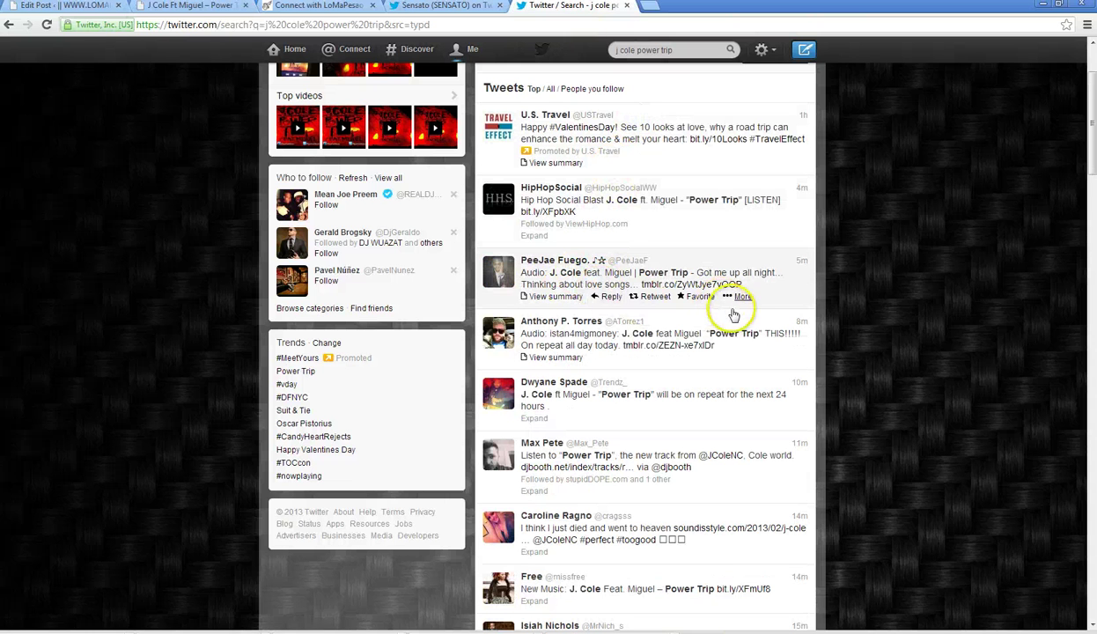
scroll(582, 362, "down", 2)
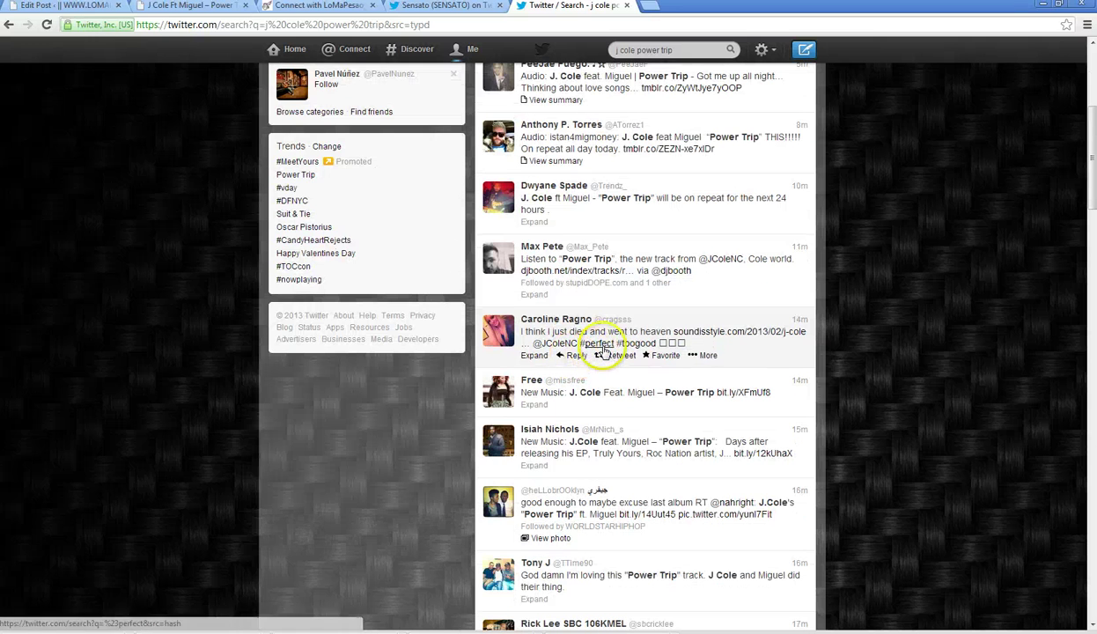
scroll(573, 354, "down", 3)
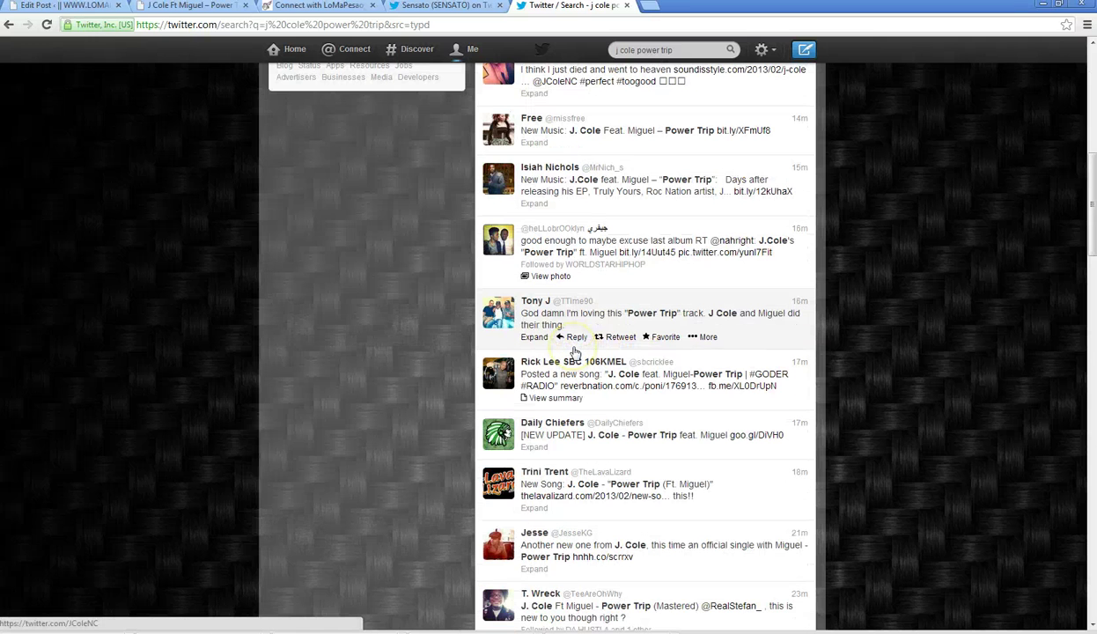
scroll(666, 348, "down", 2)
scroll(670, 346, "down", 2)
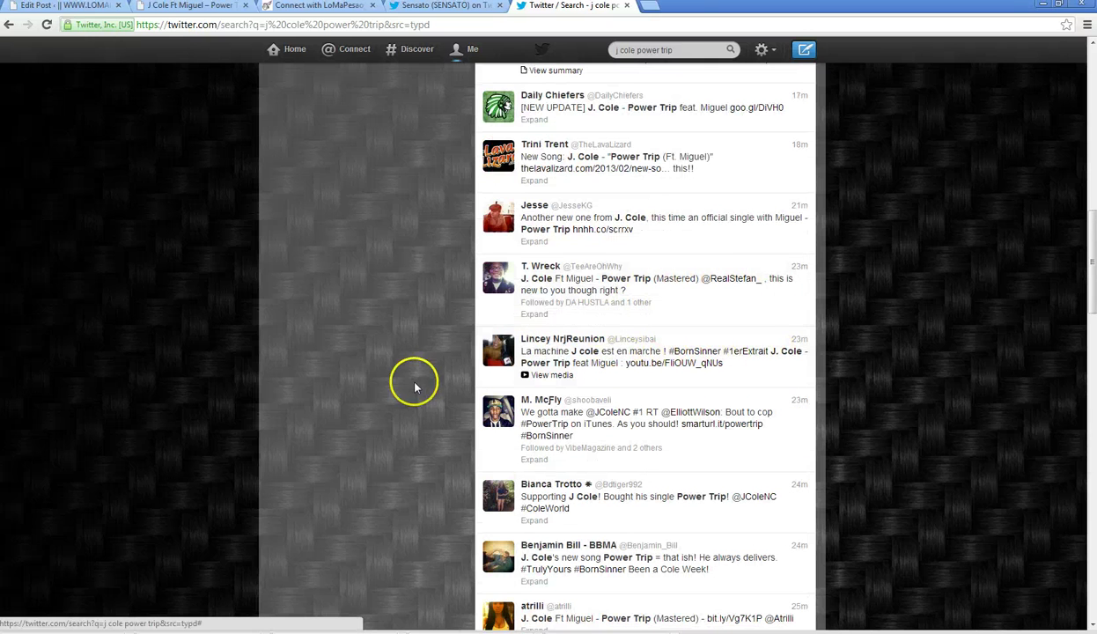
scroll(415, 387, "down", 1)
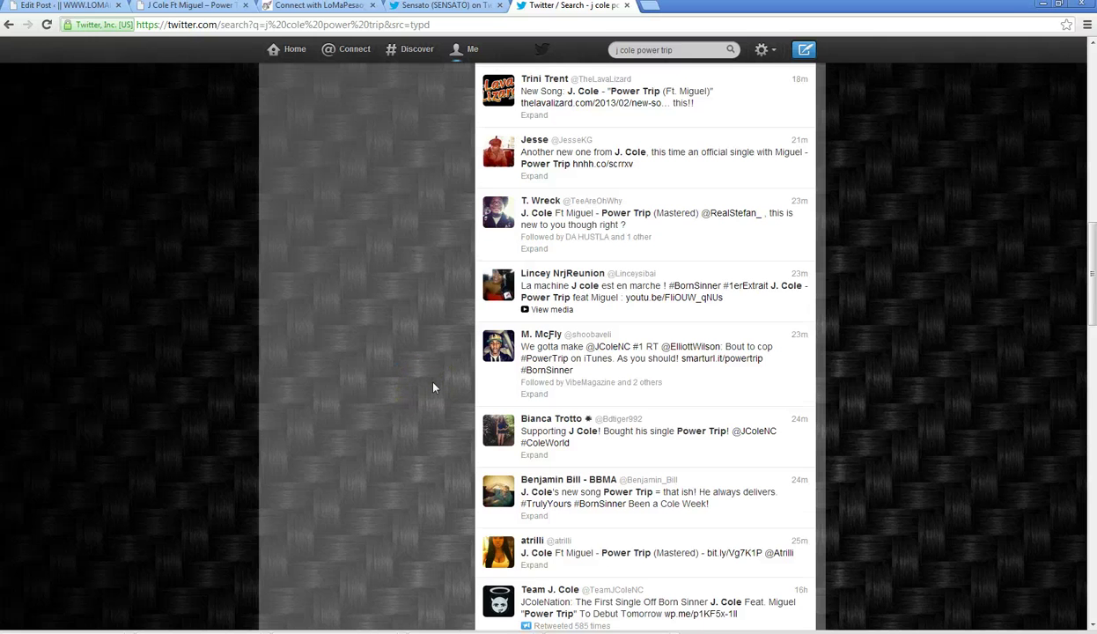
scroll(434, 387, "down", 2)
scroll(433, 387, "down", 2)
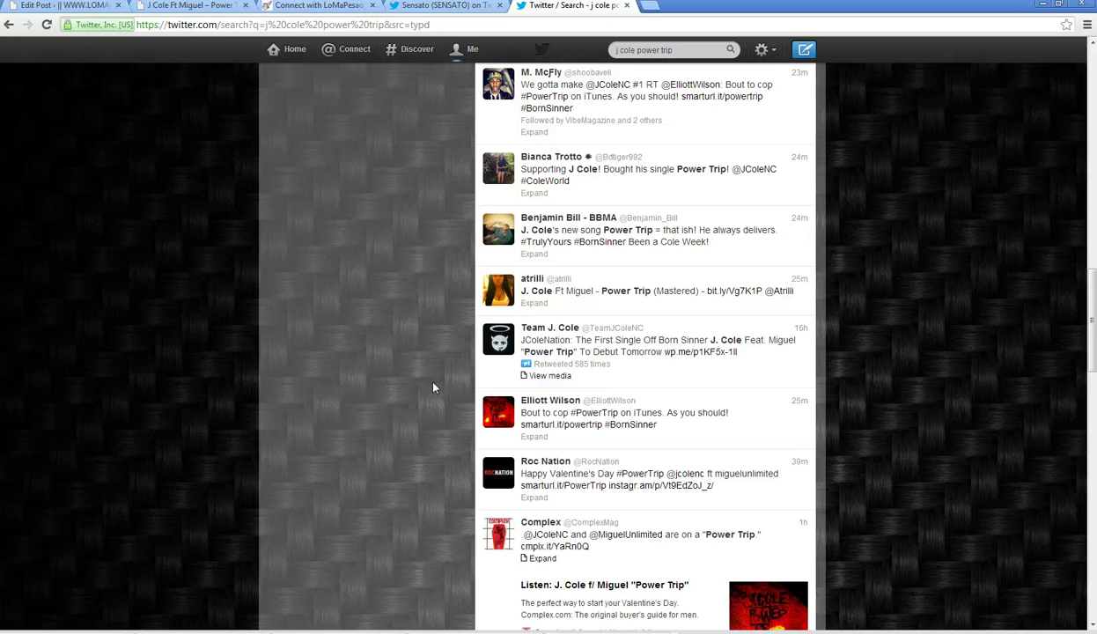
scroll(434, 388, "down", 4)
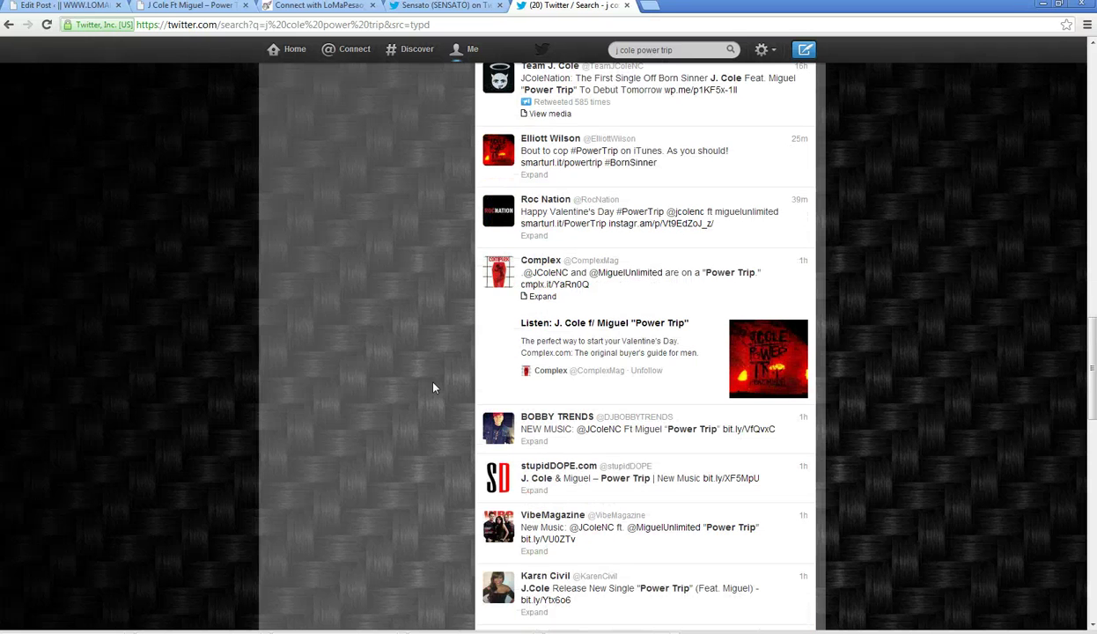
scroll(433, 387, "down", 1)
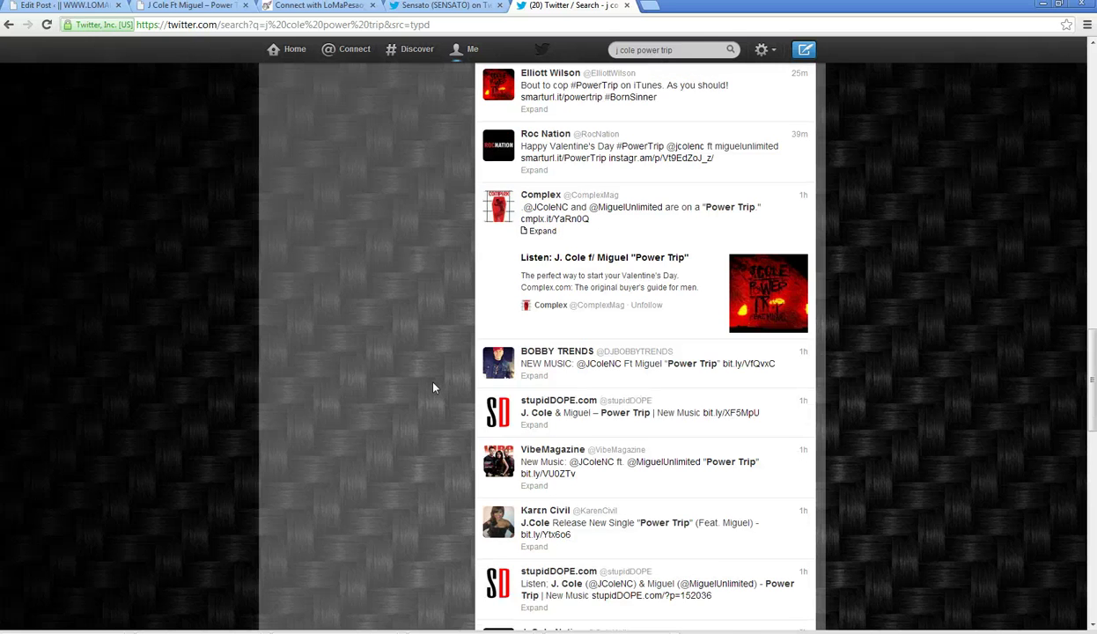
scroll(434, 388, "down", 3)
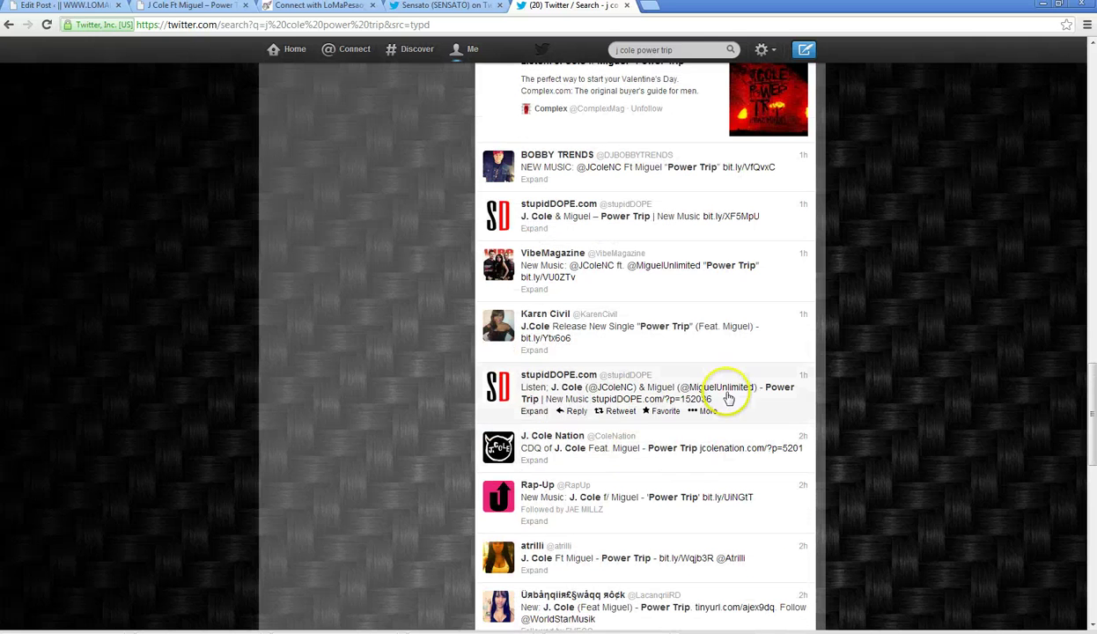
- Copy the featured artist's handle from his profile summary and return to the Power Trip post page
left_click(727, 389)
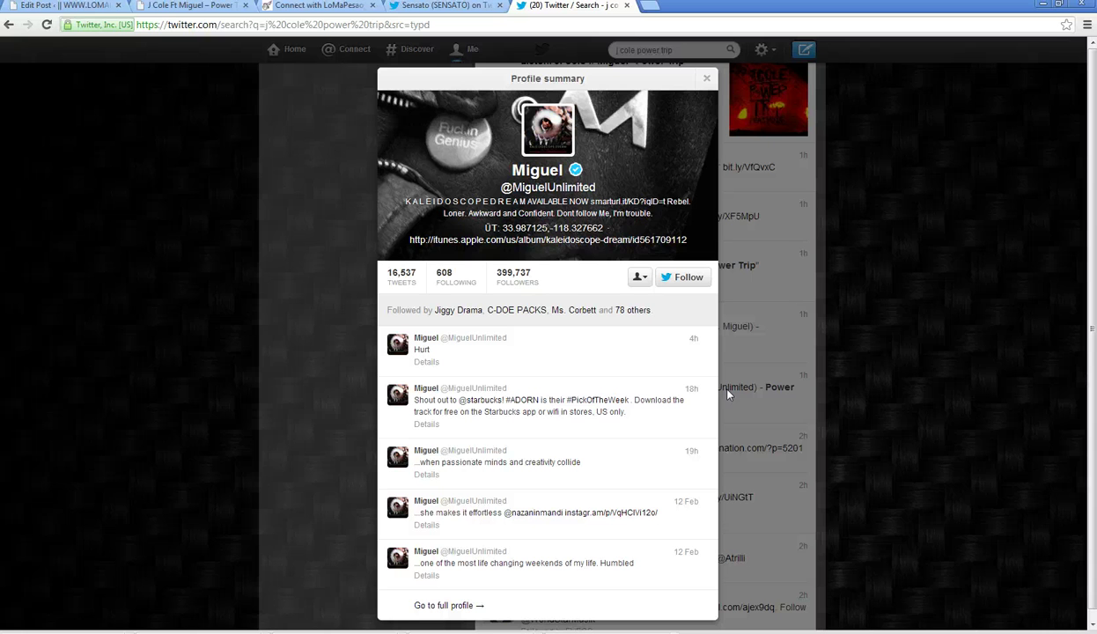
left_click_drag(506, 187, 495, 187)
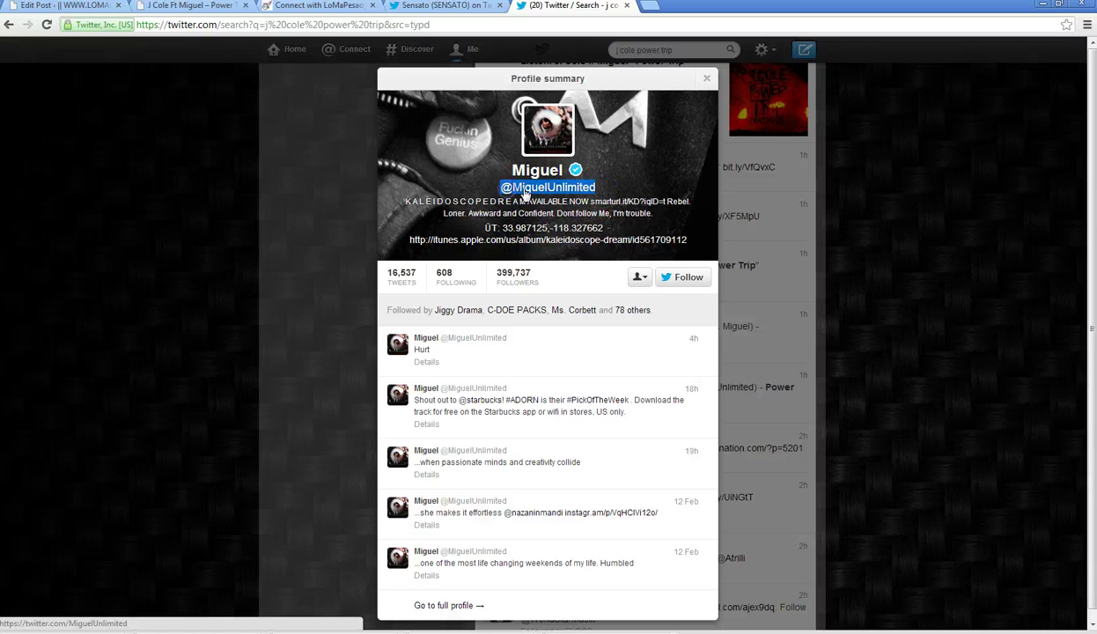
right_click(534, 187)
left_click(560, 271)
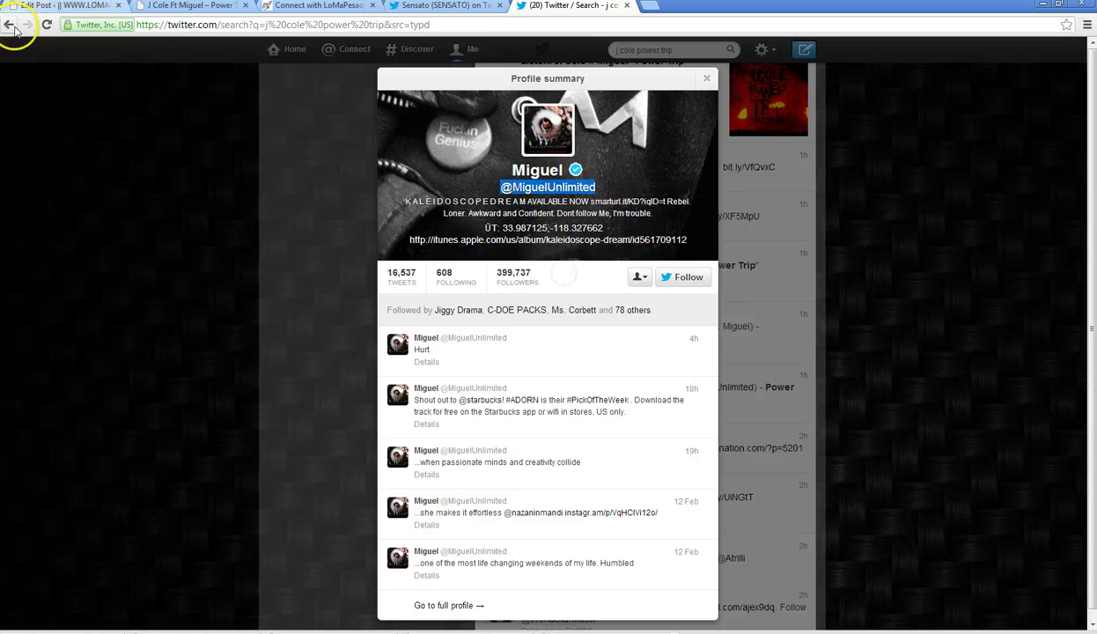
left_click(194, 7)
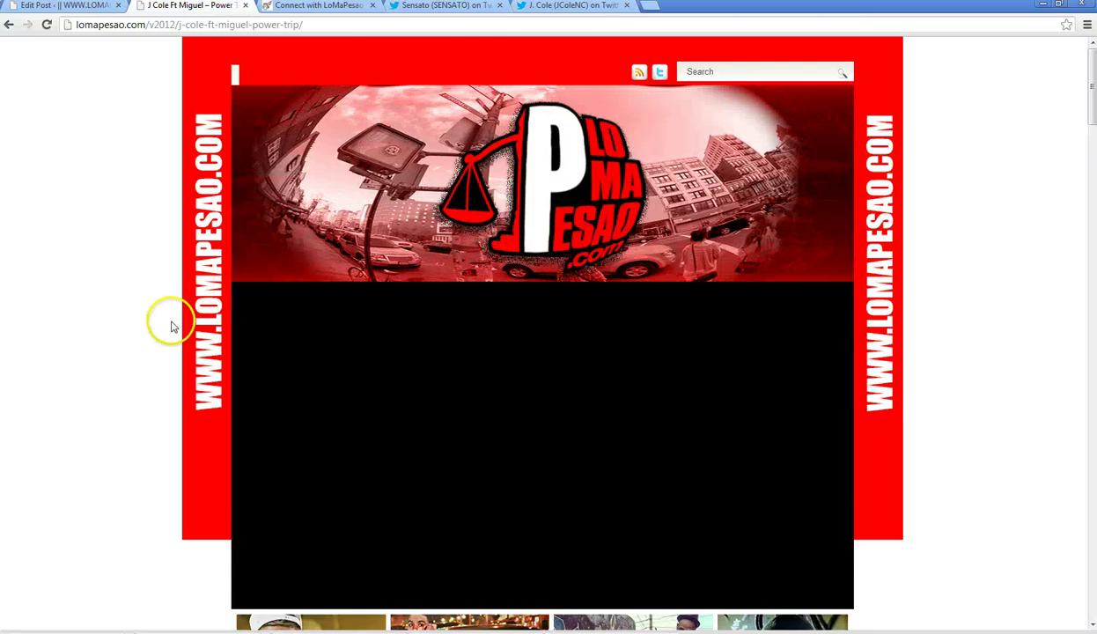
- Play the Power Trip SoundCloud track on the live post, then return to J. Cole's Twitter profile
scroll(167, 321, "down", 7)
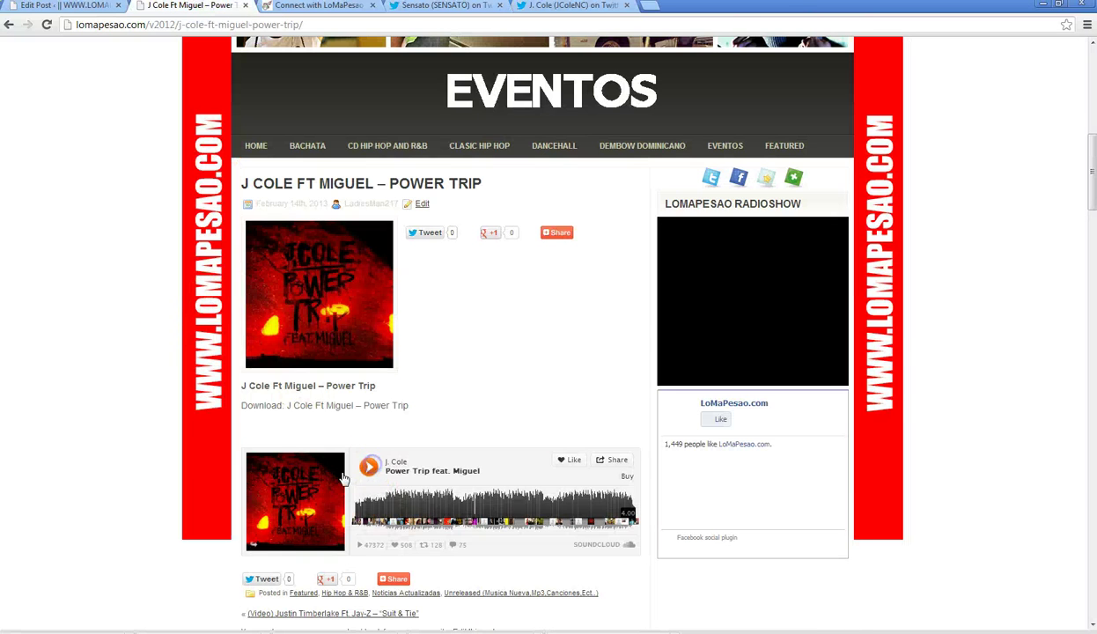
left_click(344, 479)
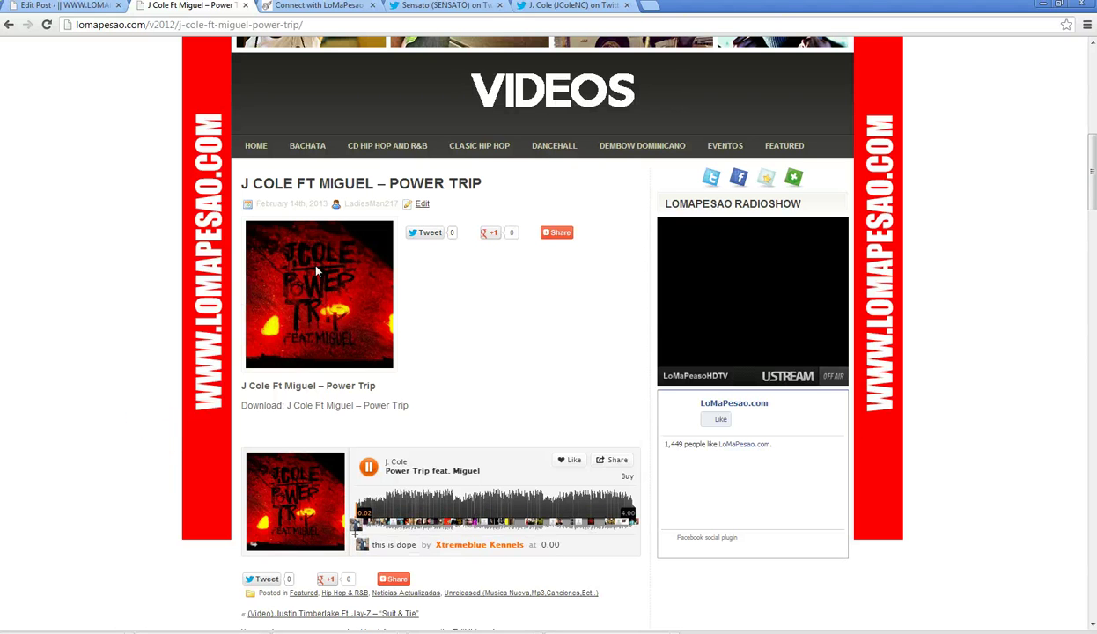
left_click(32, 353)
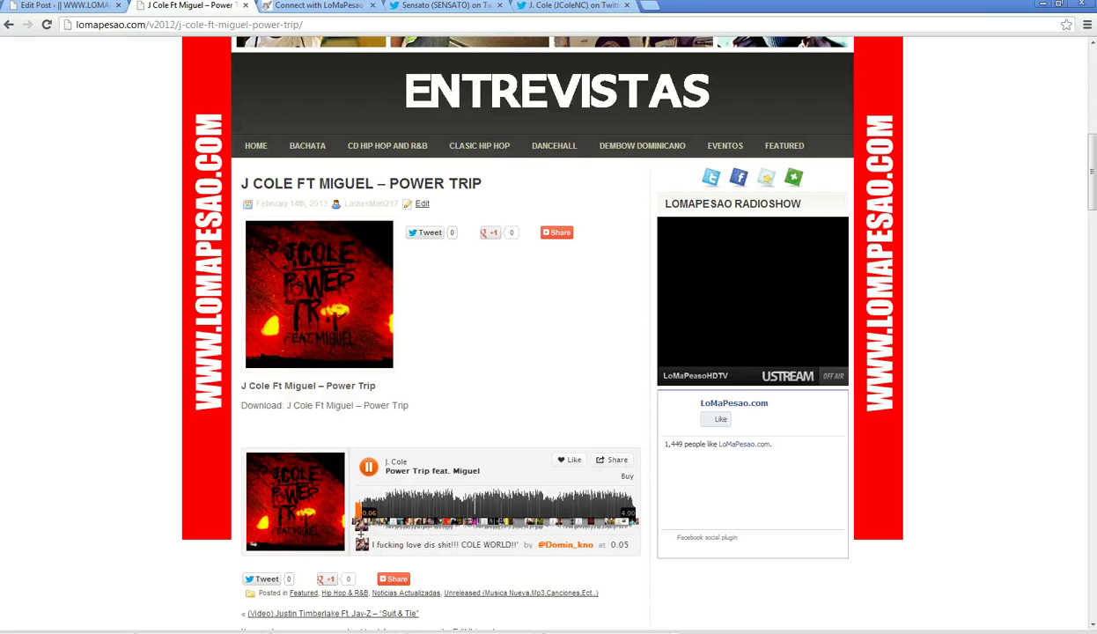
left_click(586, 7)
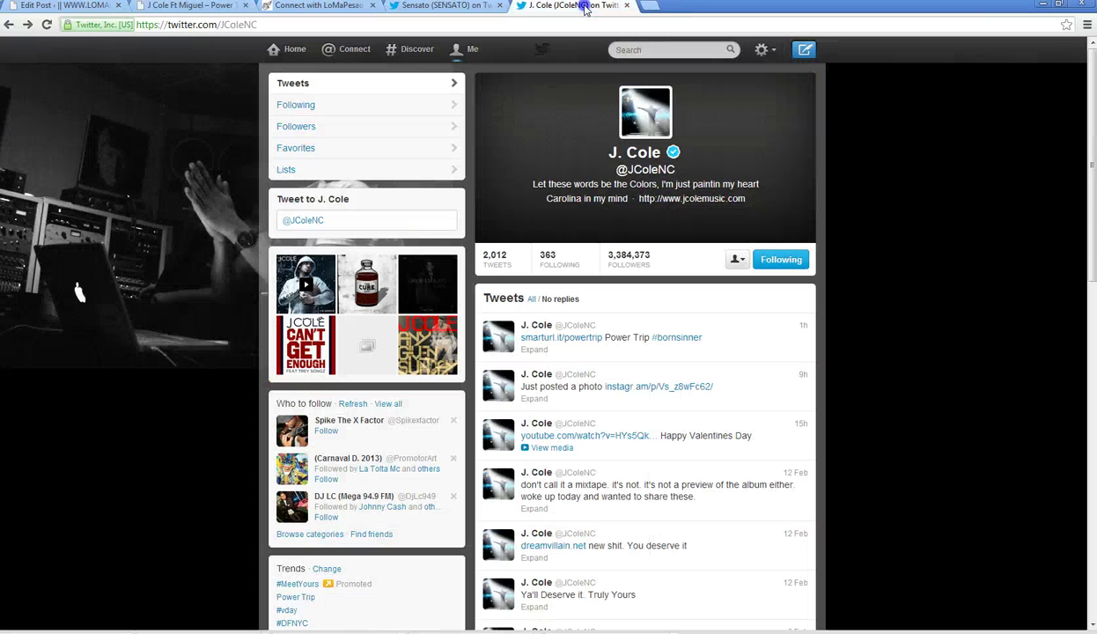
- Draft a reply to the Power Trip tweet reading 'Download:' with J. Cole's handle, 'Ft' and the featured artist's handle
left_click(578, 354)
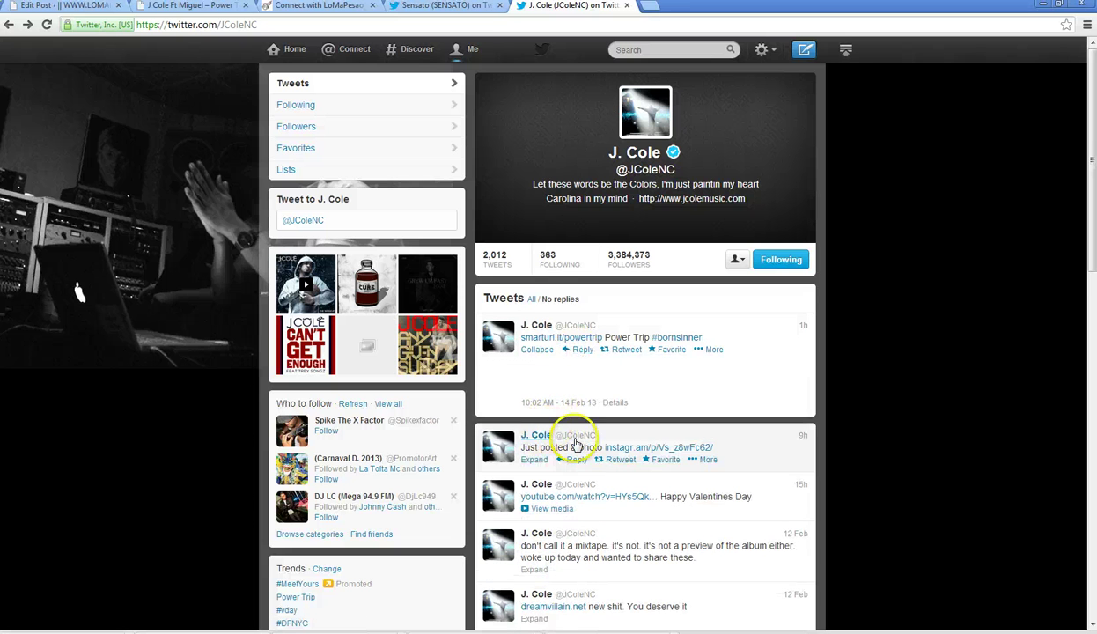
right_click(636, 451)
left_click(663, 516)
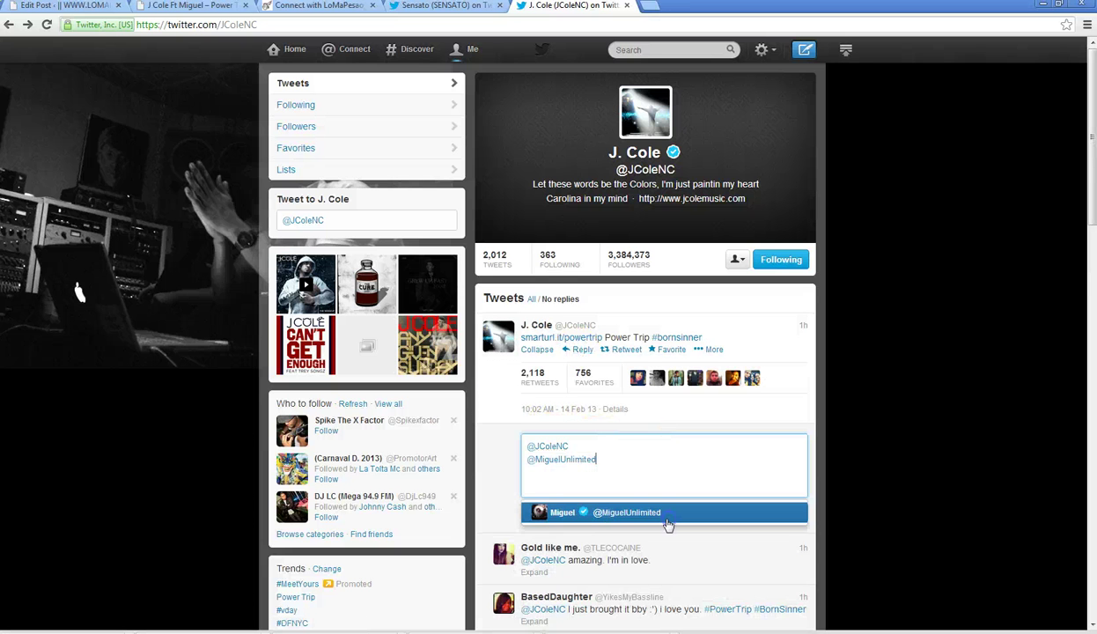
left_click(527, 446)
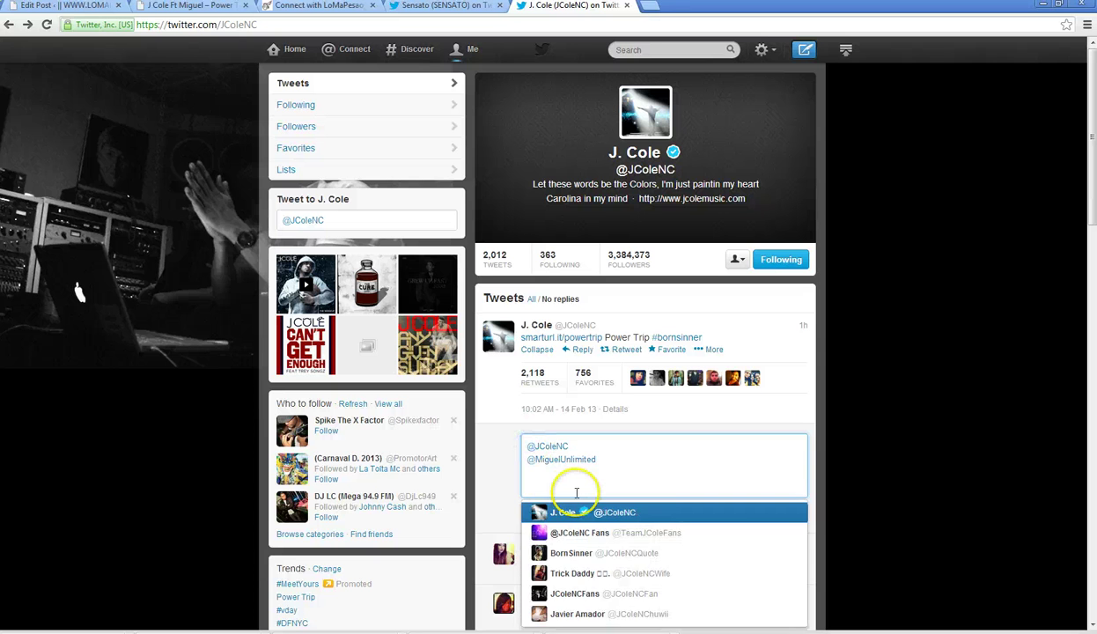
type("Down")
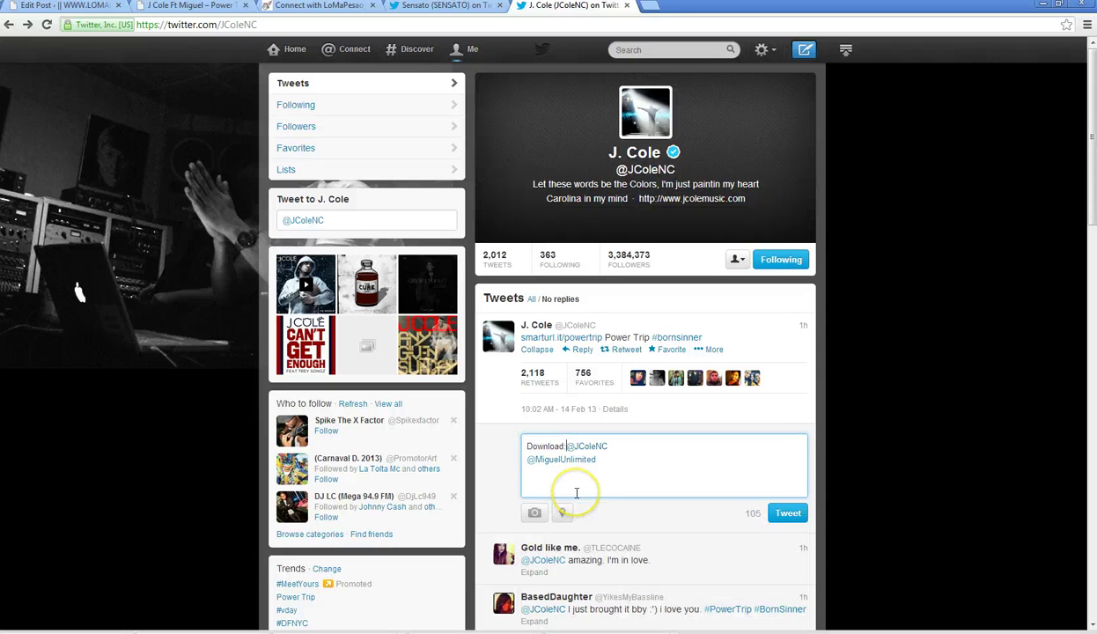
type("load:")
key("Right")
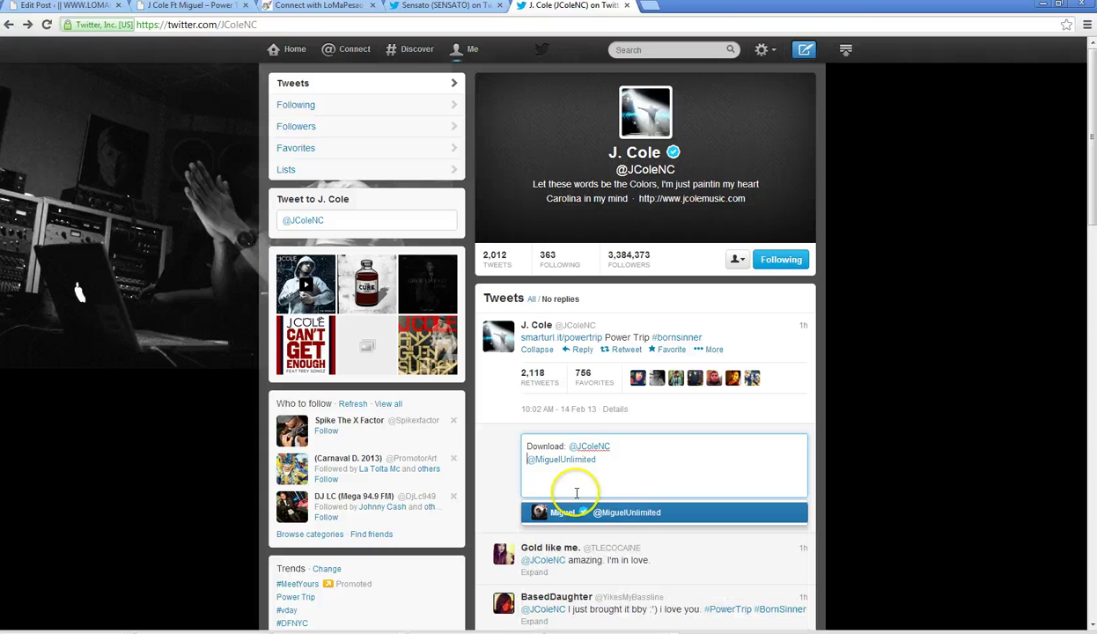
type("Ft @MiguelUnlimited")
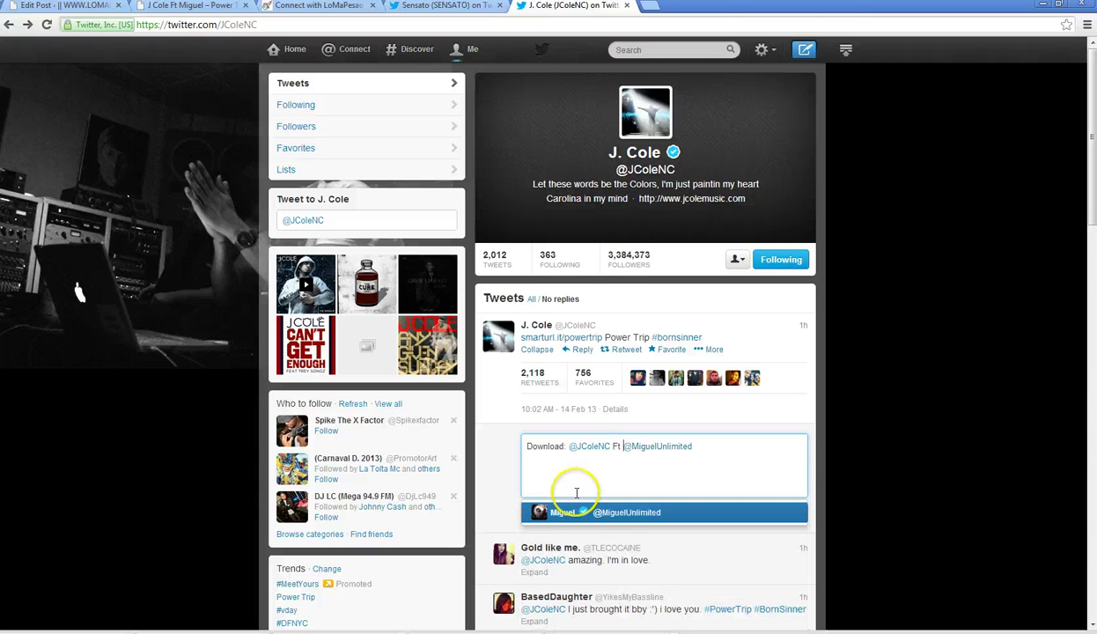
key("Left")
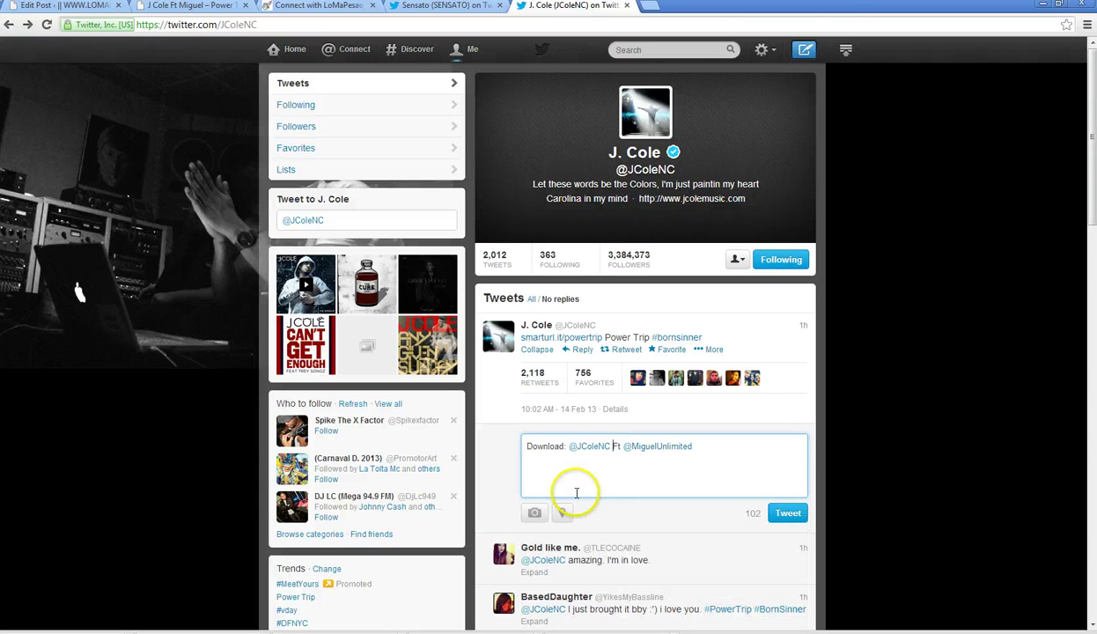
left_click(724, 462)
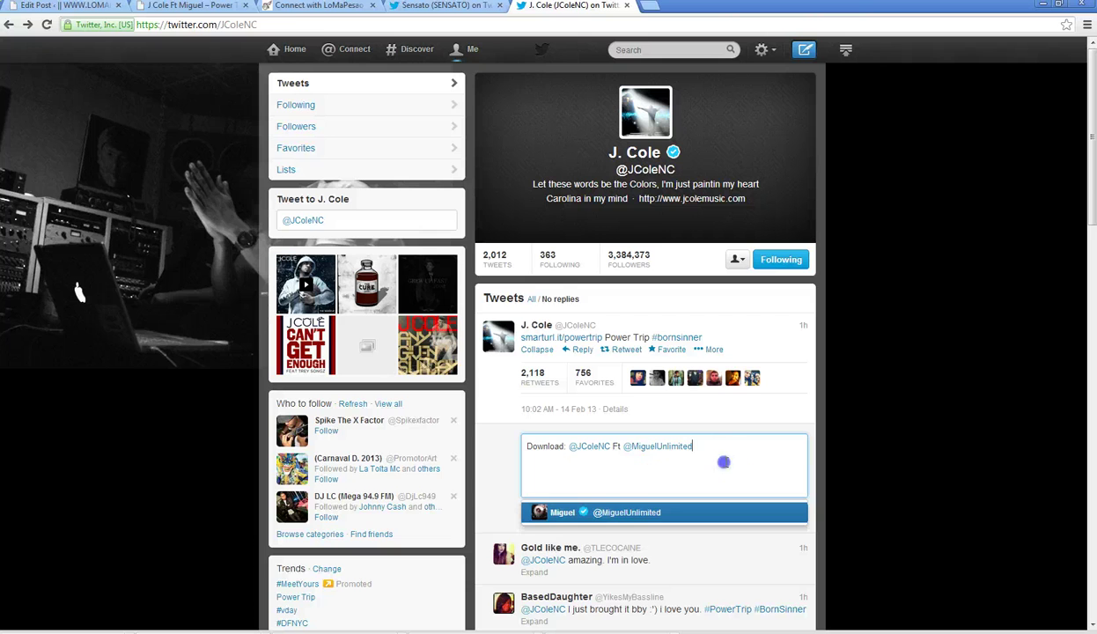
- Check the song title on the post page, finish the draft's end, and select the post's web address
left_click(167, 6)
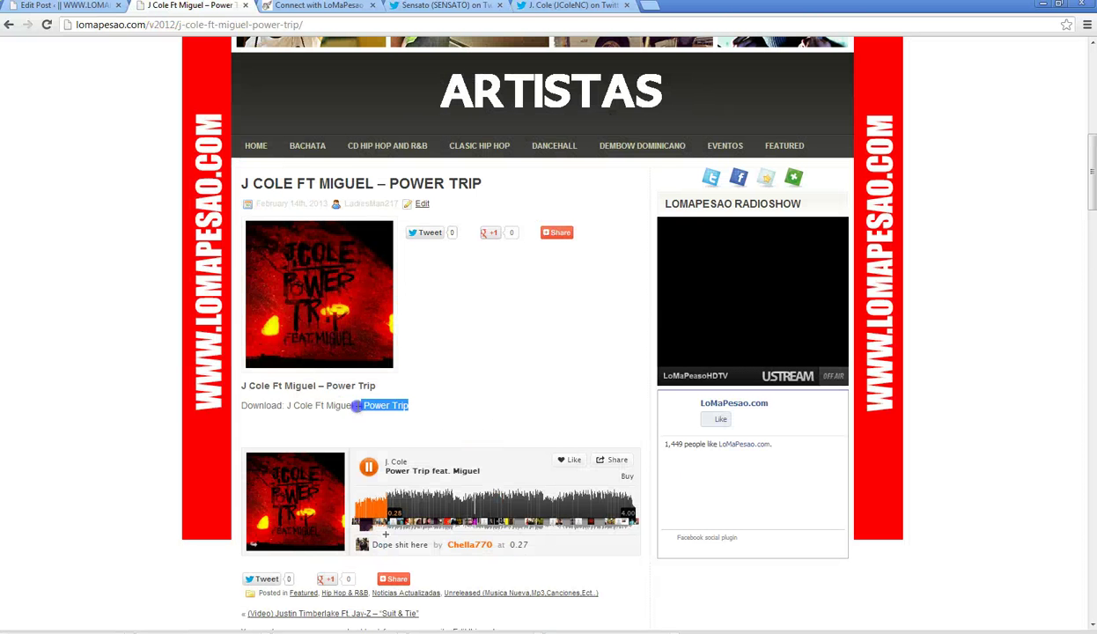
left_click(568, 5)
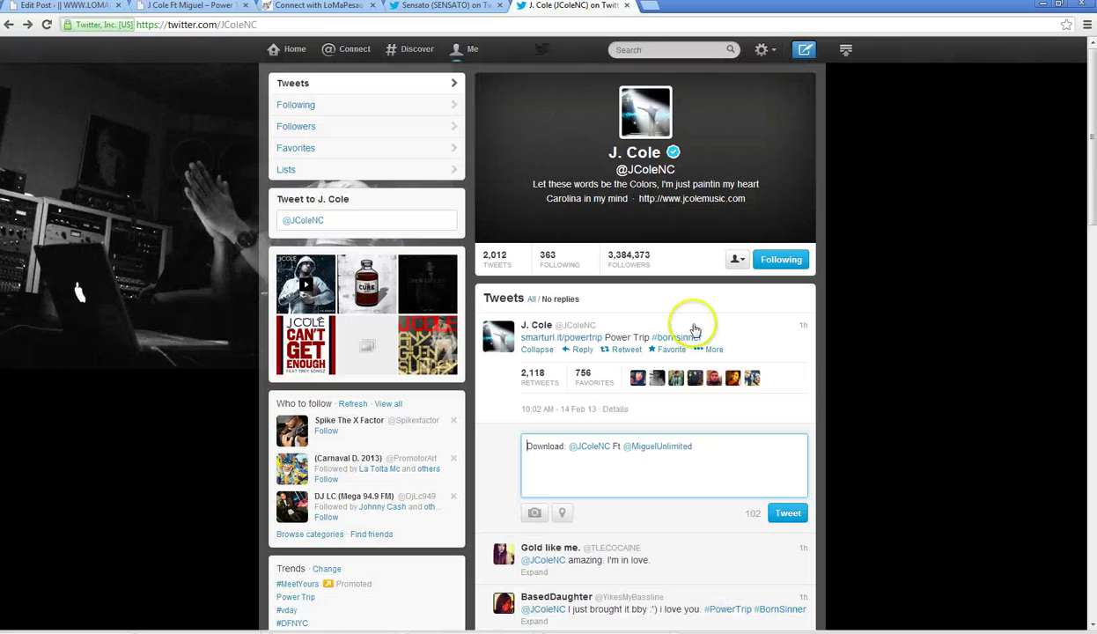
left_click(760, 458)
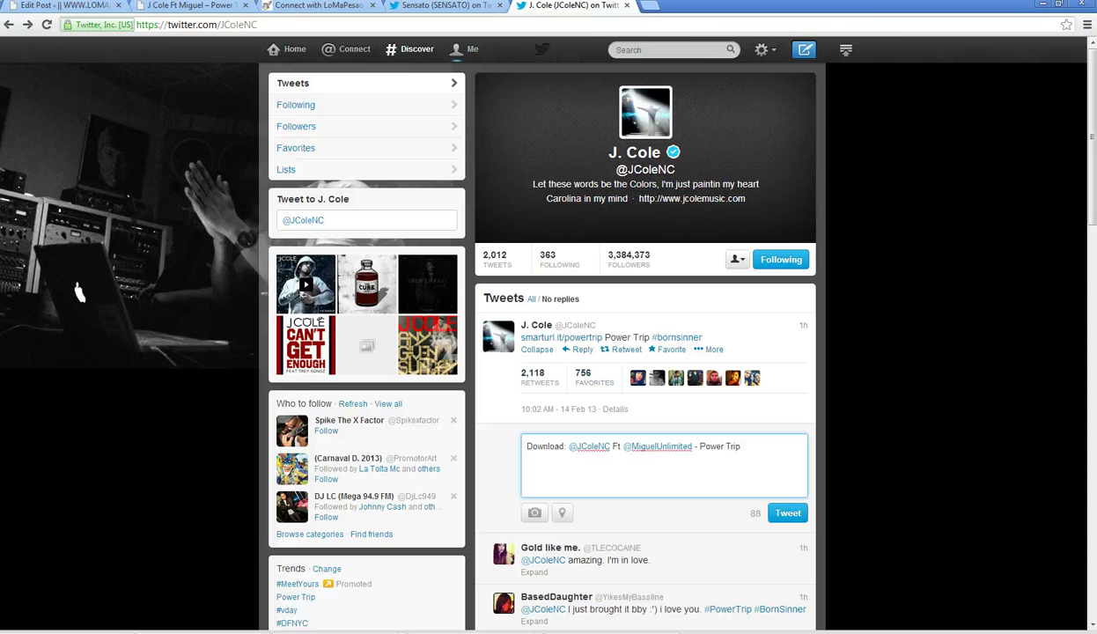
left_click(189, 5)
left_click(141, 25)
- Copy the Power Trip post's web address and load tinyurl.com
right_click(141, 25)
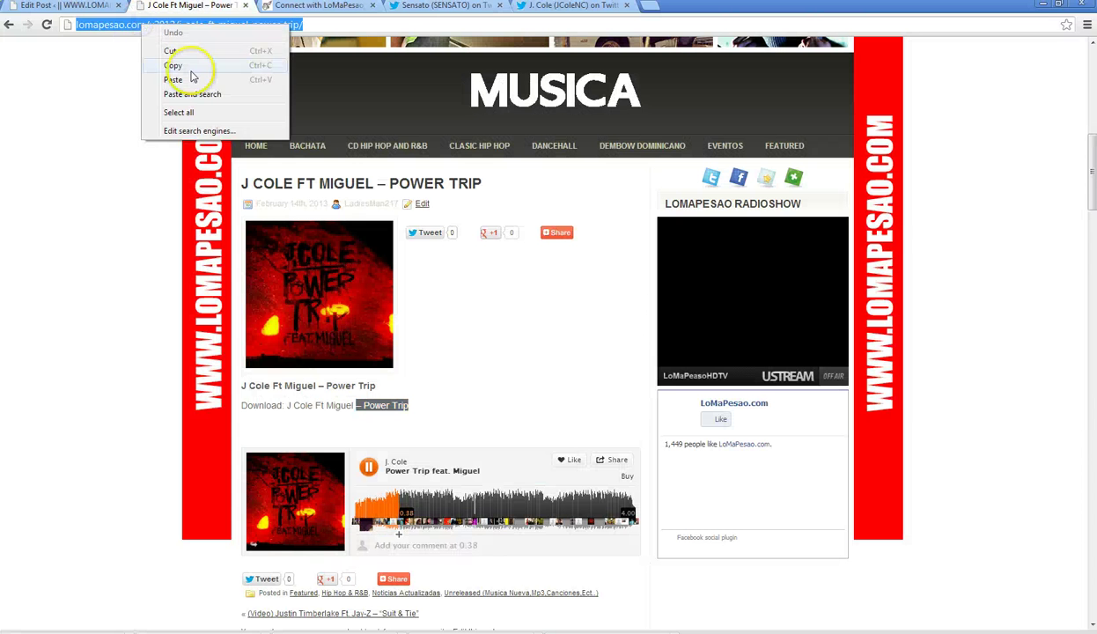
left_click(191, 67)
type("tin")
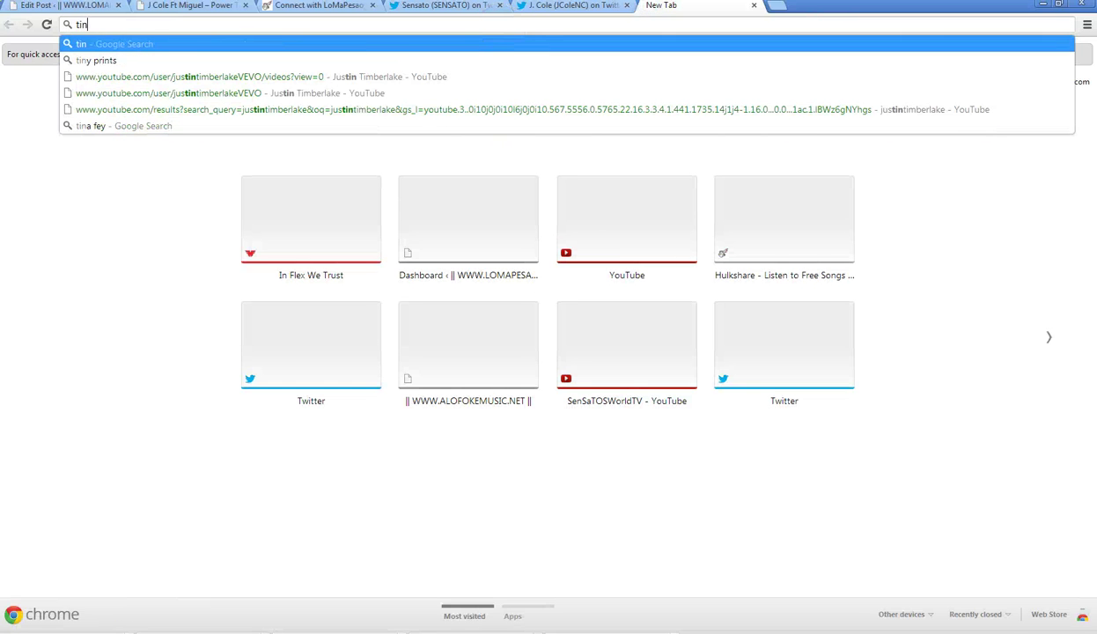
type("yurl.com")
key("Return")
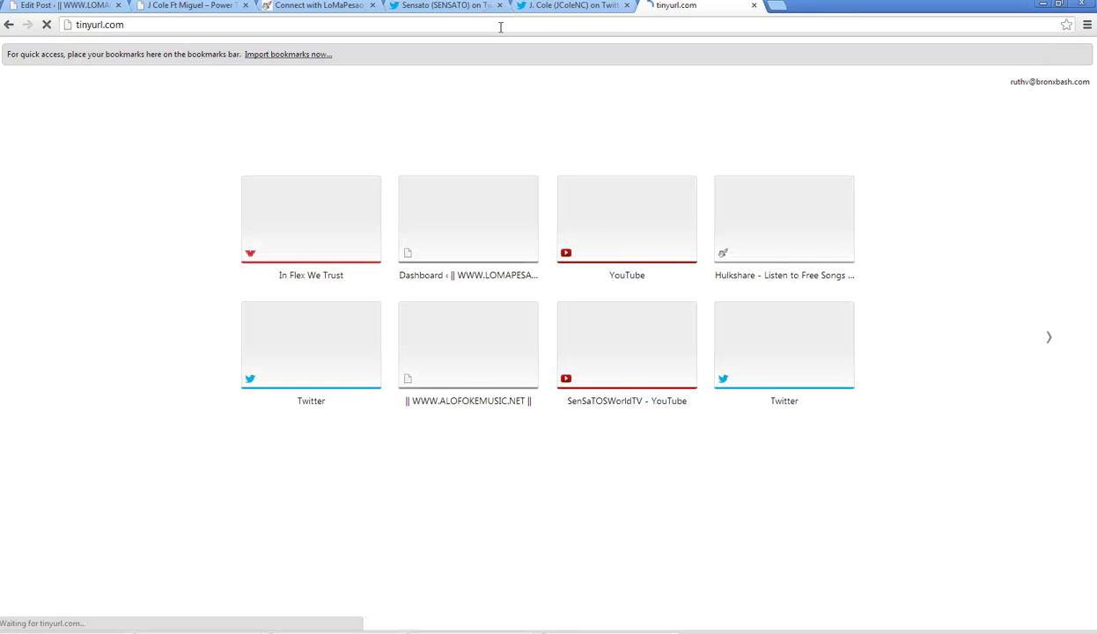
- View the Power Trip cover art image from the desktop, then close it and return to the browser
left_click(563, 5)
left_click(187, 8)
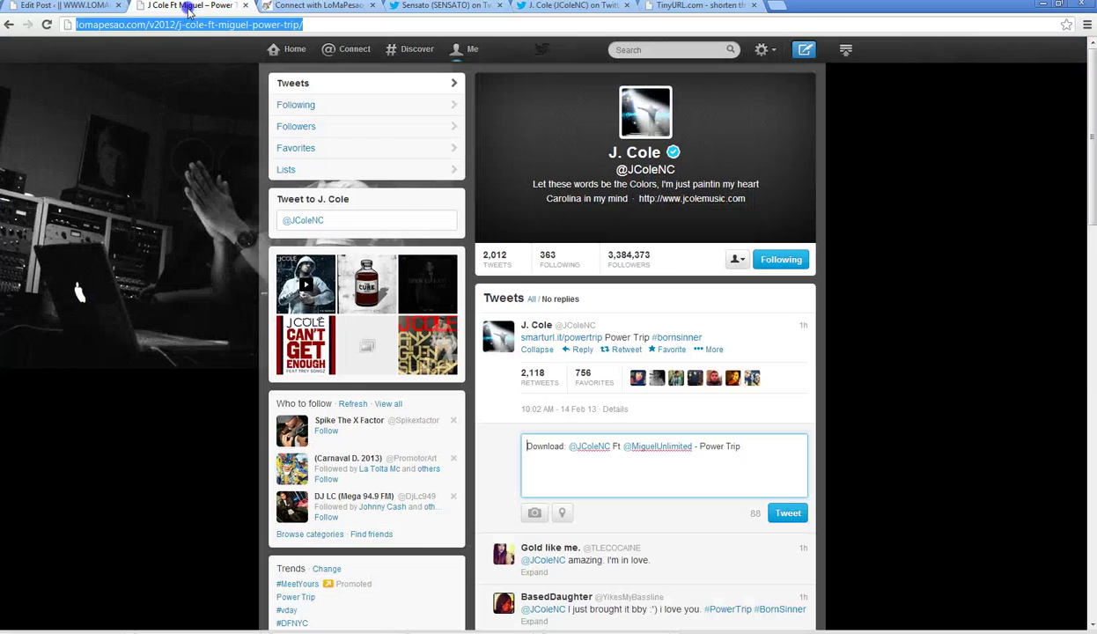
left_click(1042, 5)
left_click(23, 460)
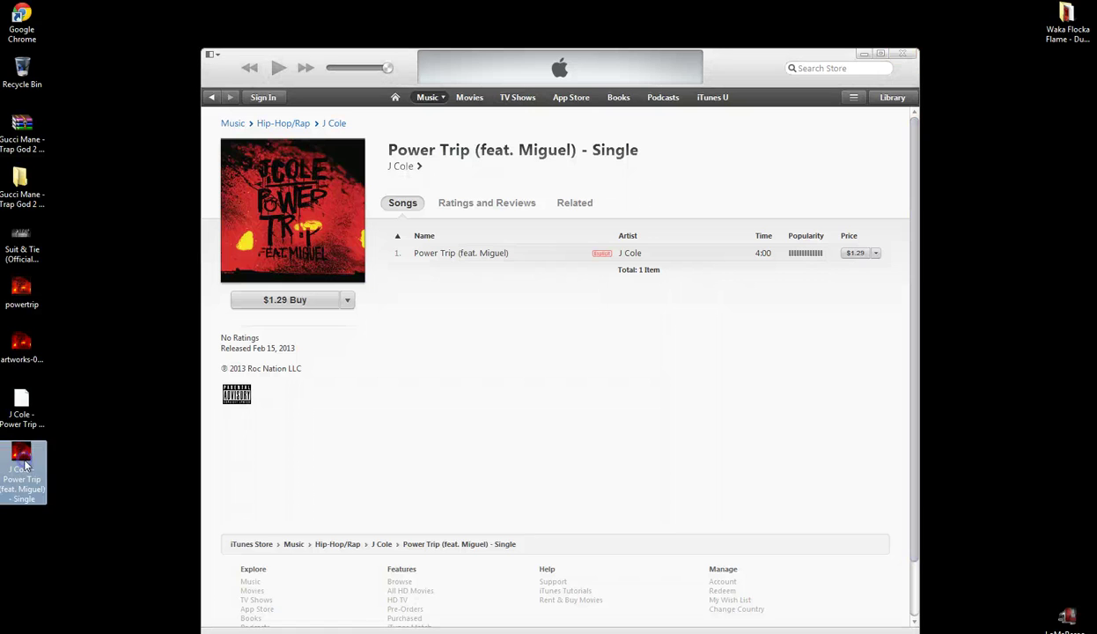
double_click(23, 462)
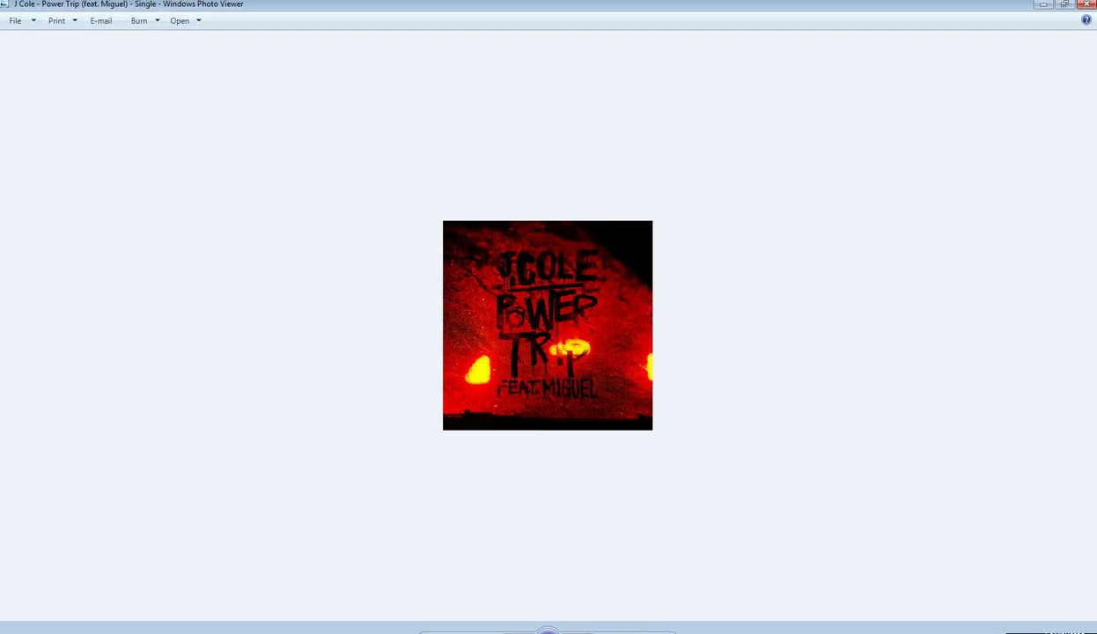
key("alt+F4")
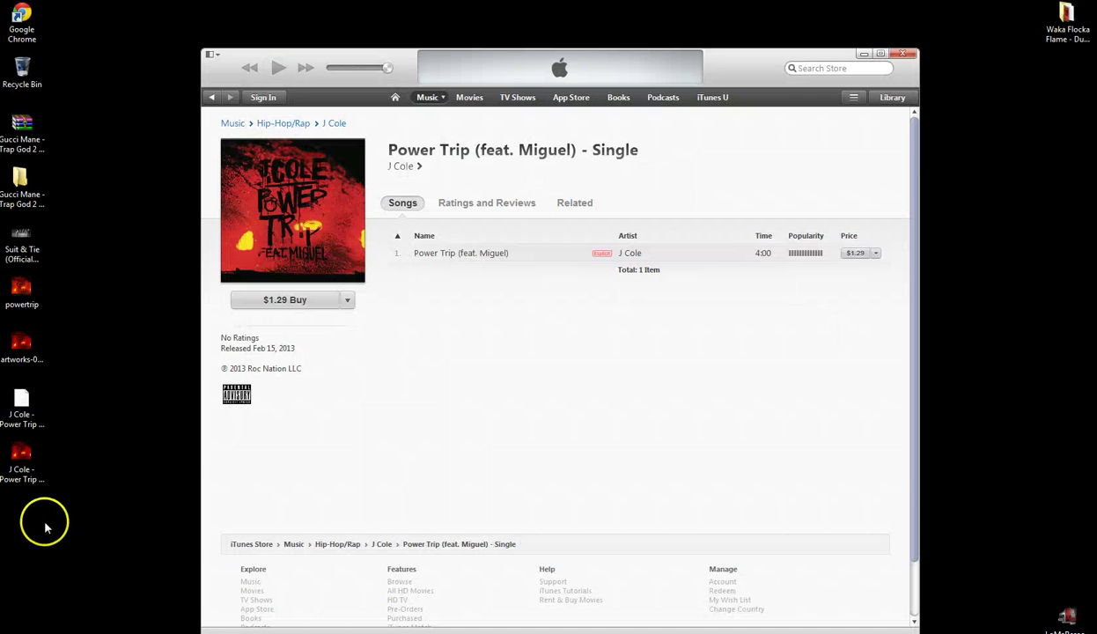
key("alt+Tab")
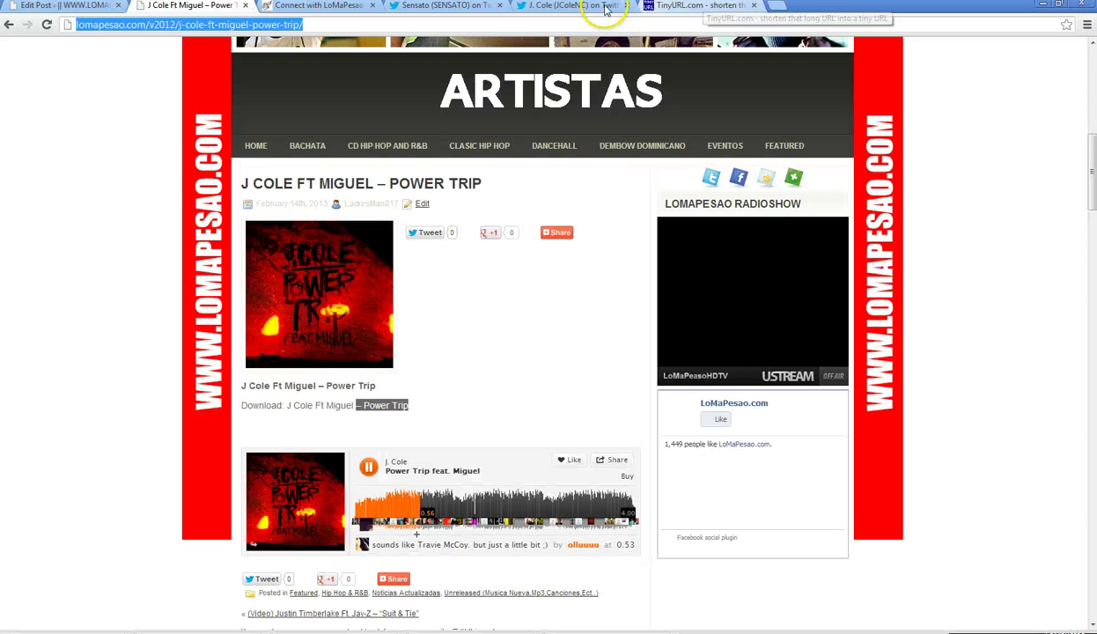
left_click(592, 8)
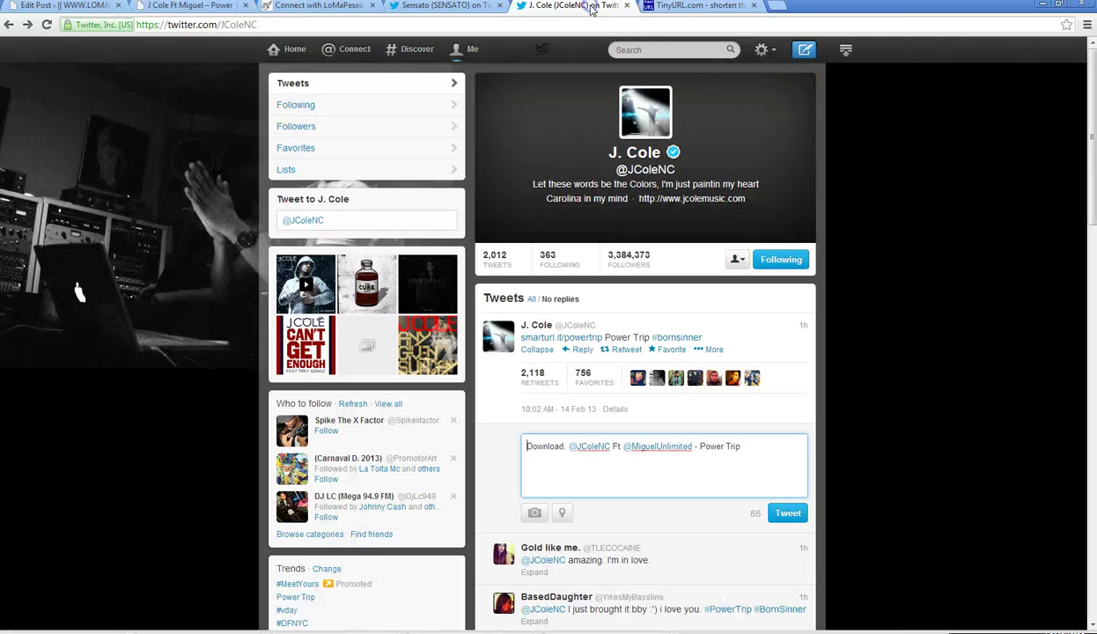
left_click(694, 7)
right_click(394, 267)
left_click(427, 336)
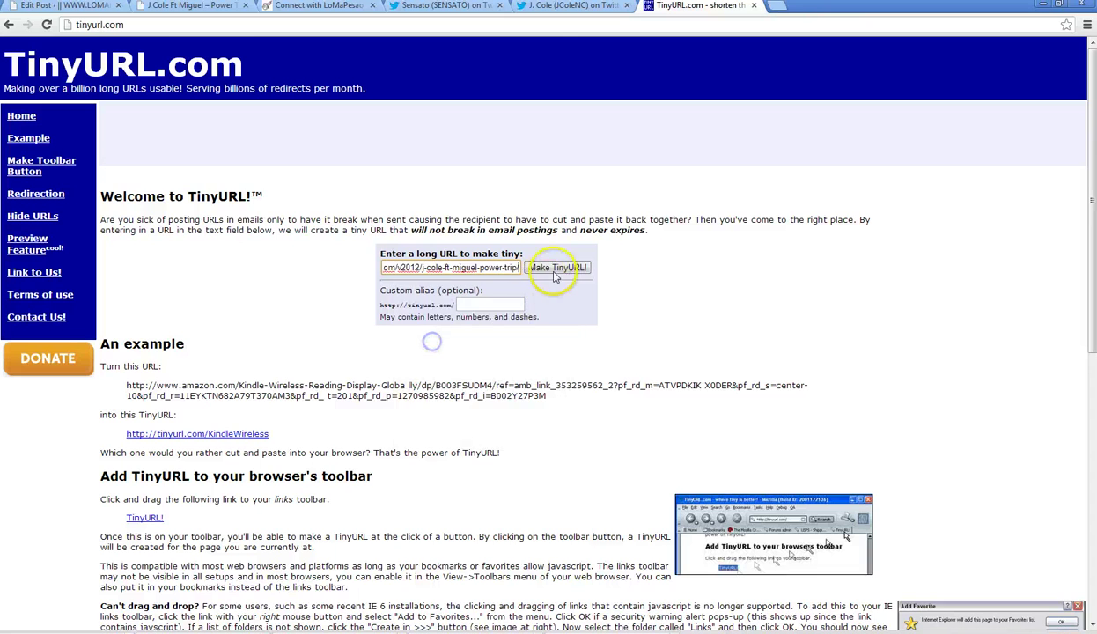
left_click(555, 267)
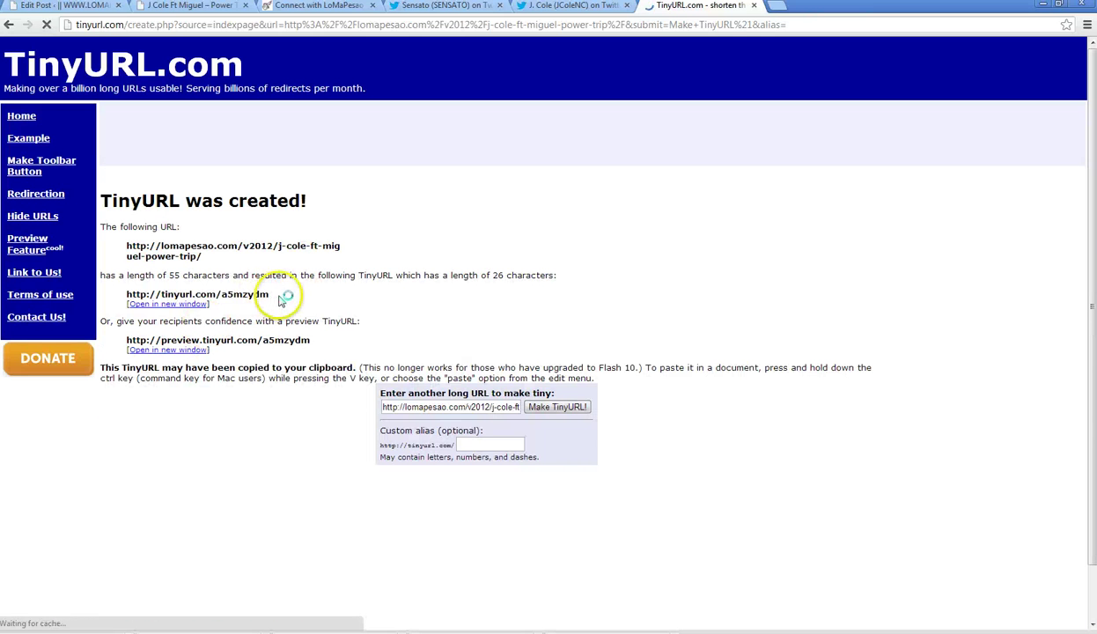
left_click_drag(270, 295, 132, 294)
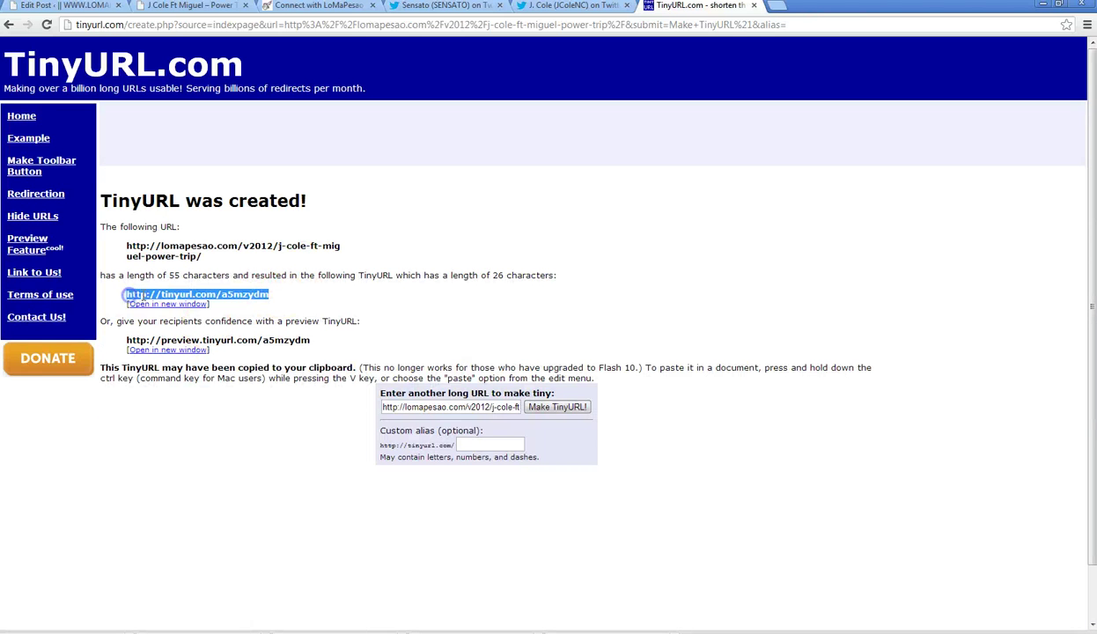
right_click(132, 295)
left_click(173, 304)
- Paste the short link at the end of the reply draft and send the Power Trip download tweet
left_click(553, 7)
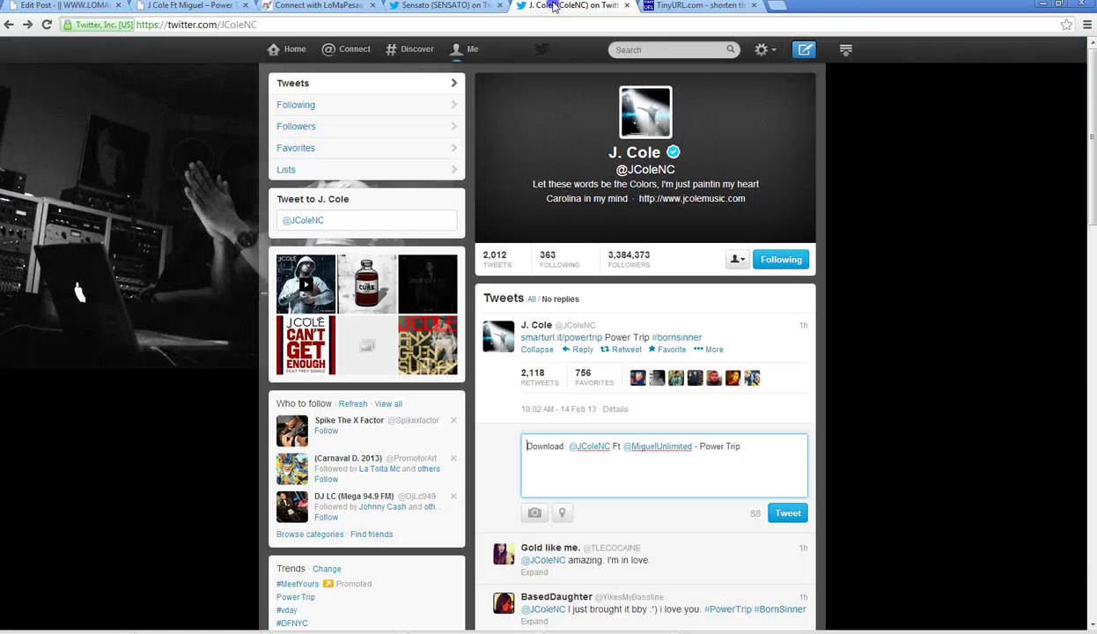
left_click(801, 459)
key("ctrl+v")
left_click(784, 511)
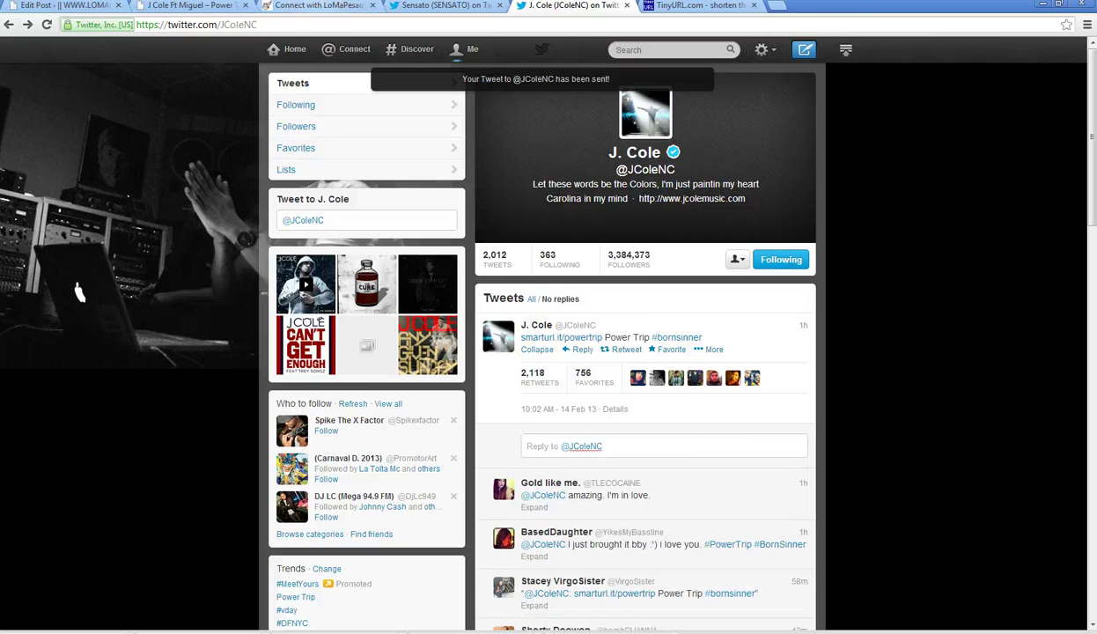
left_click(319, 7)
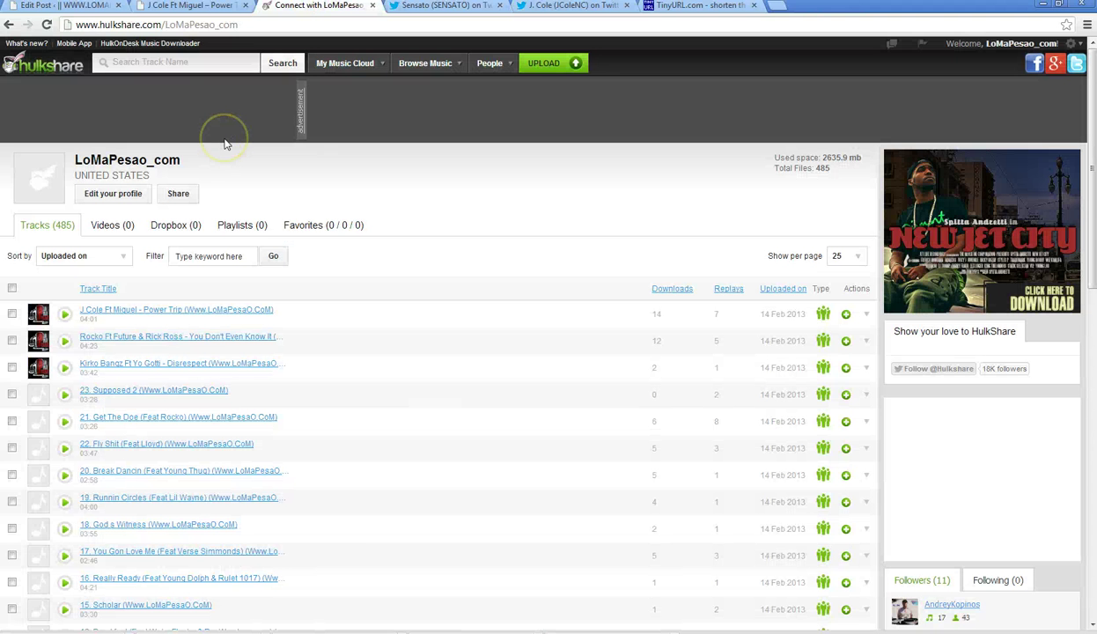
- Reload the HulkShare track list, then enter inflexwetrust.com in the TinyURL tab's address bar
left_click(48, 25)
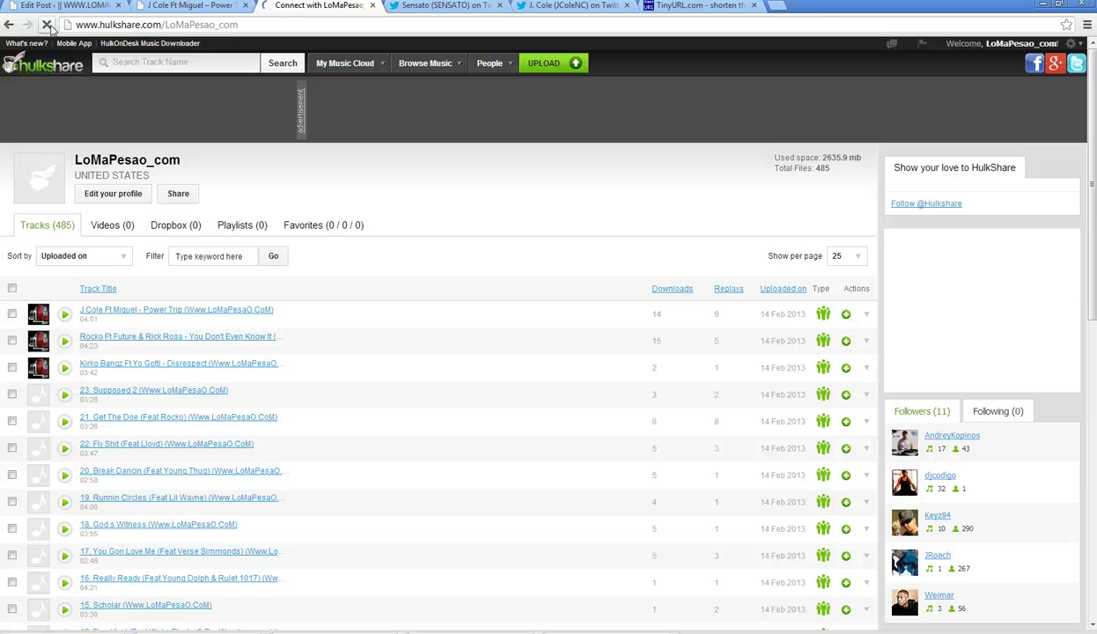
left_click(196, 6)
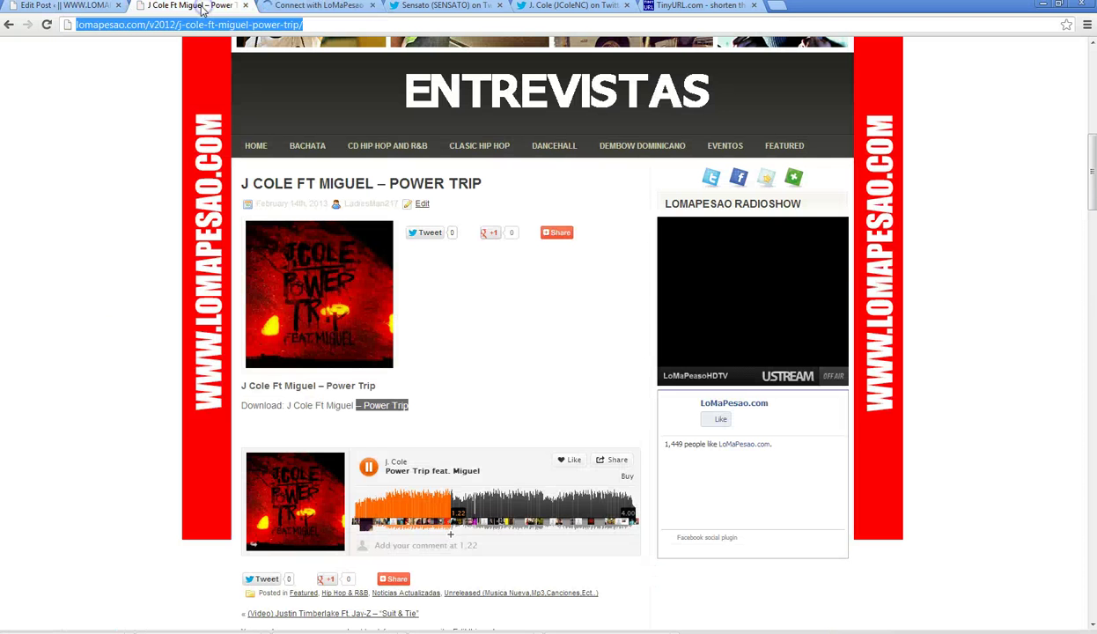
left_click(696, 7)
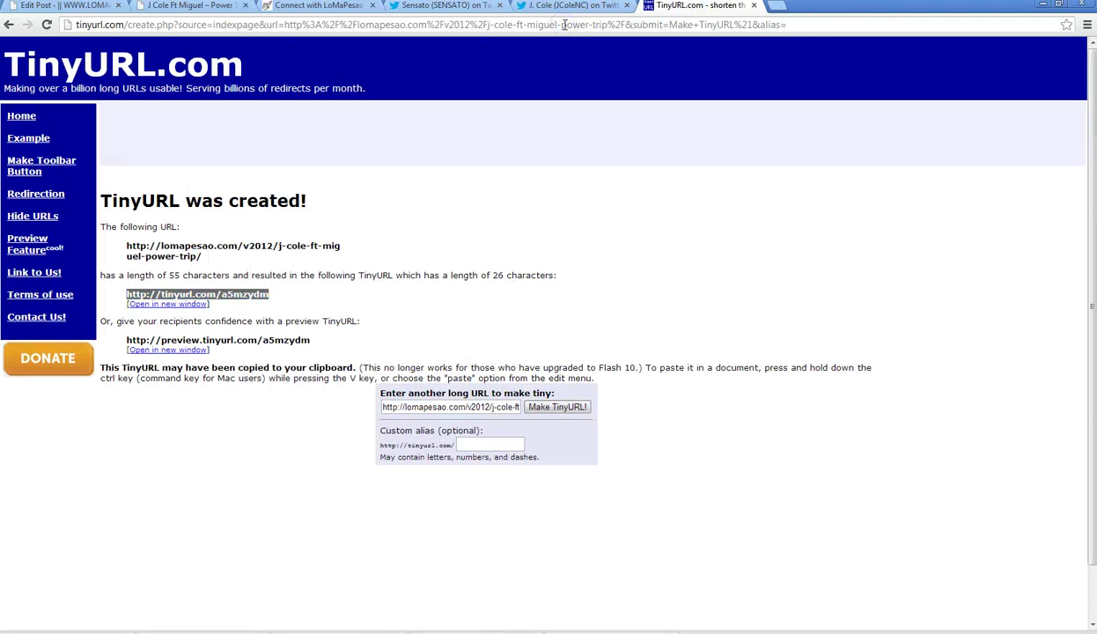
left_click_drag(790, 24, 75, 25)
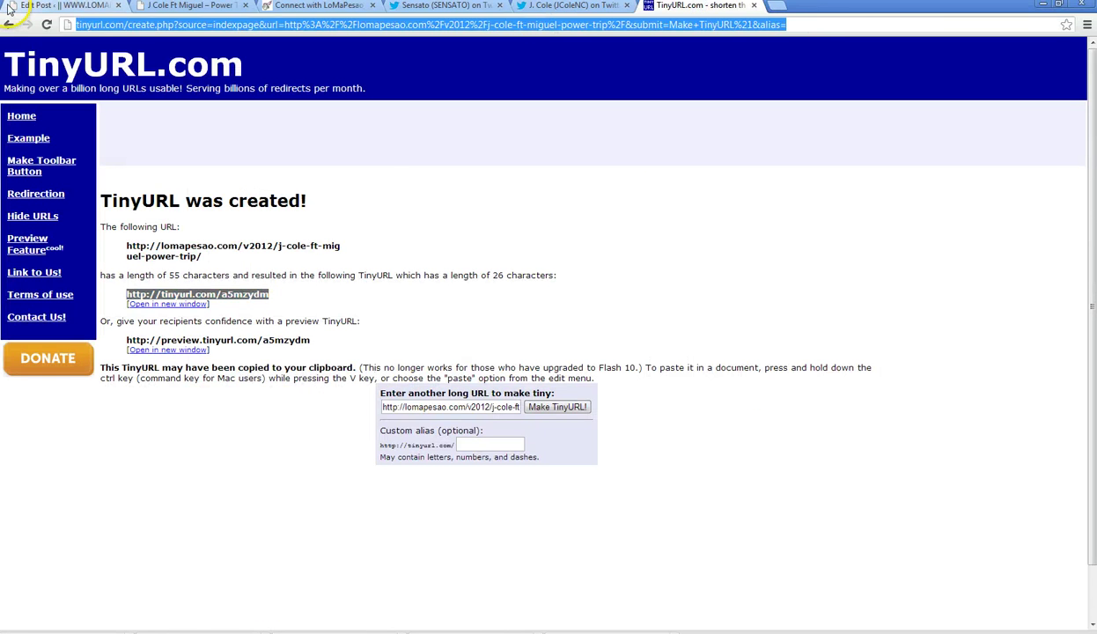
type("in")
key("End")
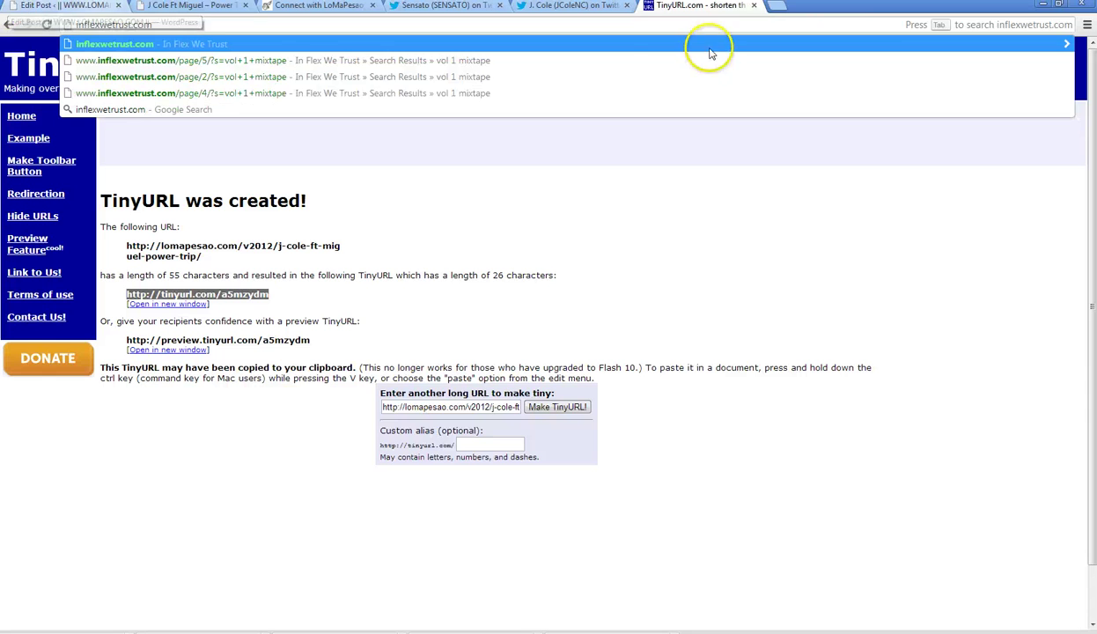
- Load inflexwetrust.com, open its New Music category and search box, then open Twitter's Interactions page
left_click(631, 50)
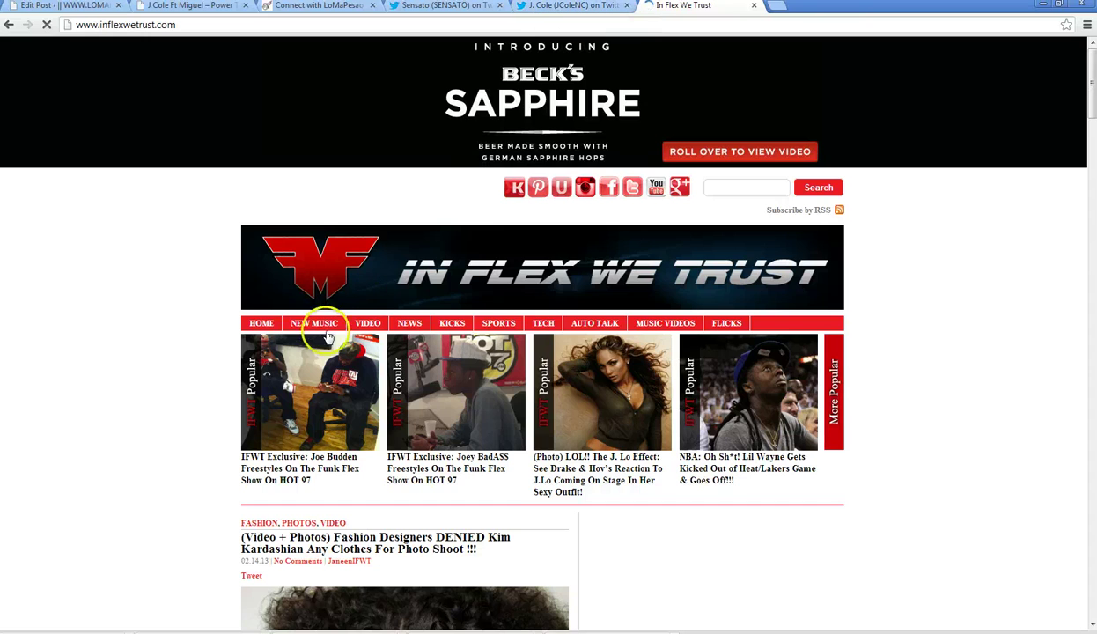
left_click(324, 333)
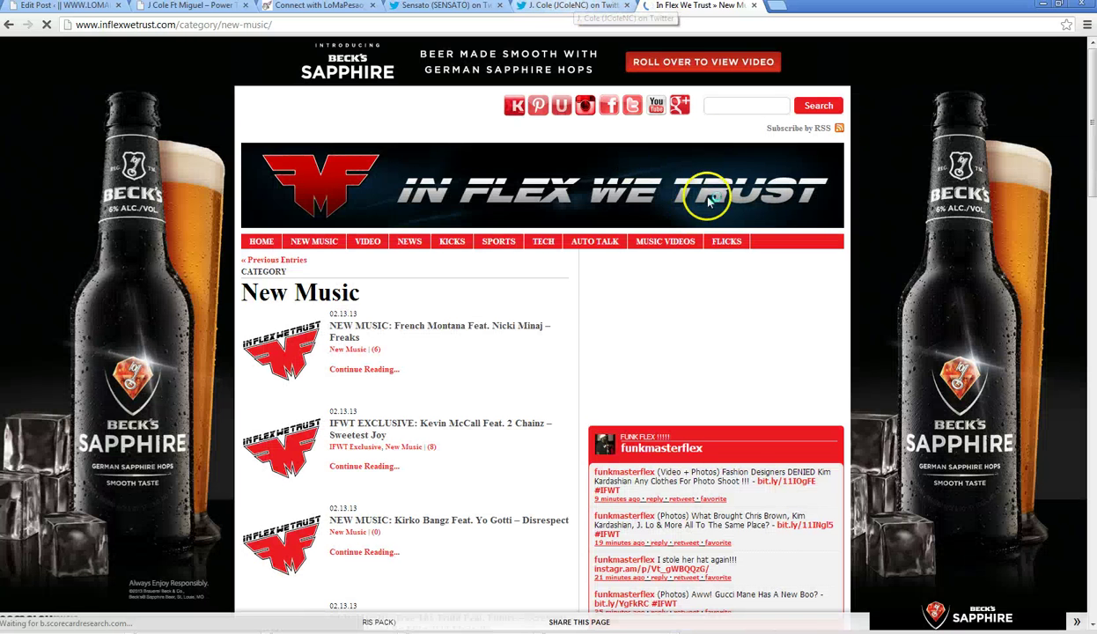
left_click(718, 106)
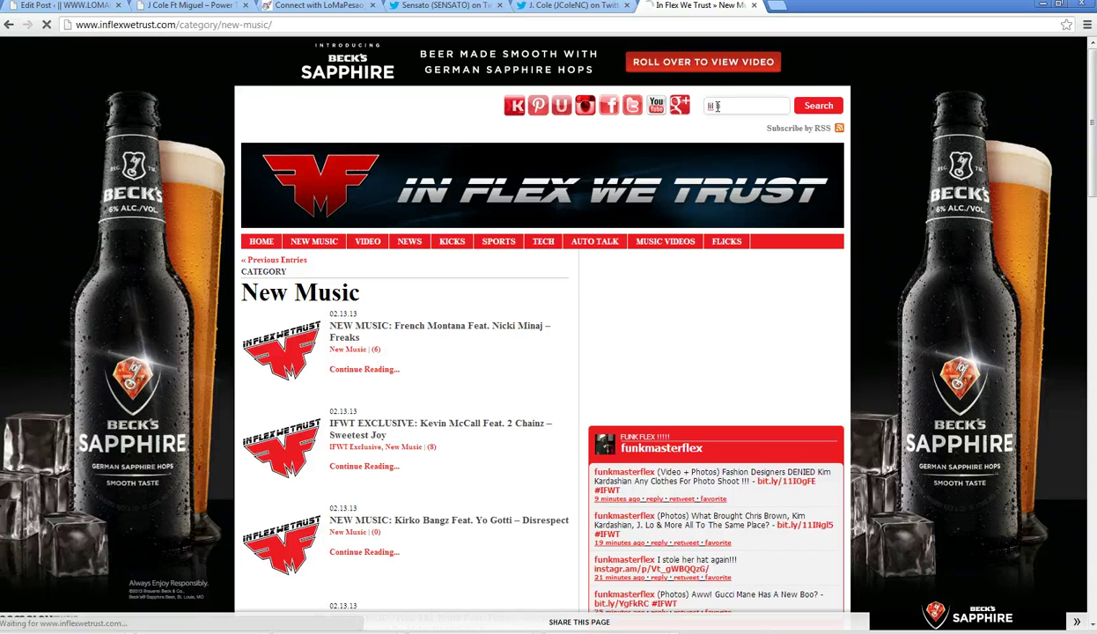
left_click(568, 6)
left_click(339, 51)
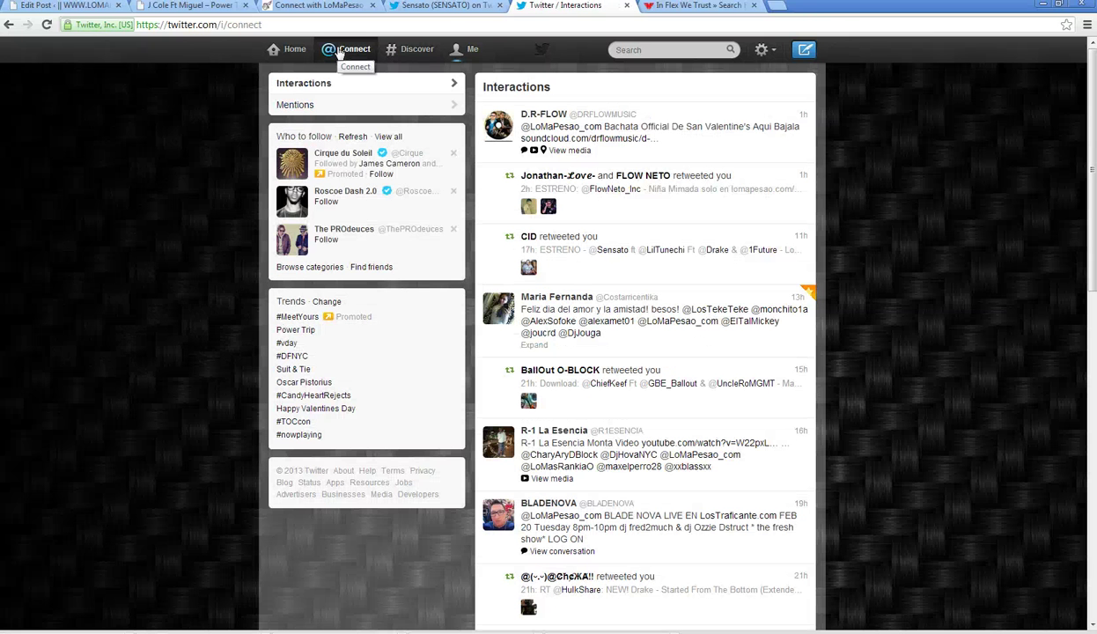
- Send 'U welcome :) U know we'll always b supporting u (^-^)' in the latest direct-message conversation, then close it
left_click(480, 50)
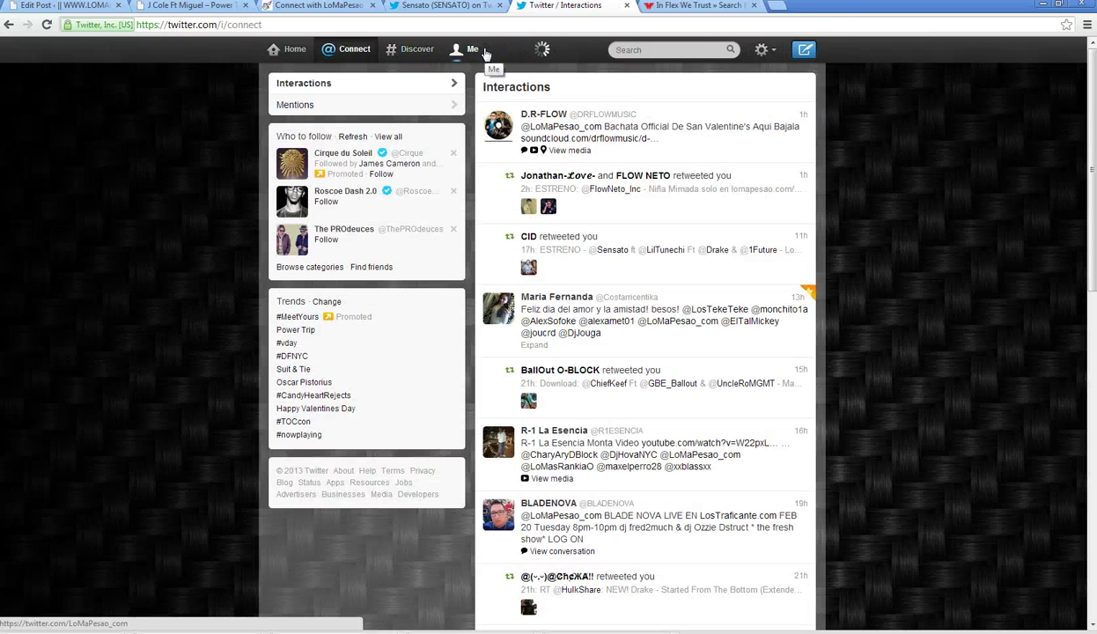
left_click(762, 50)
left_click(697, 110)
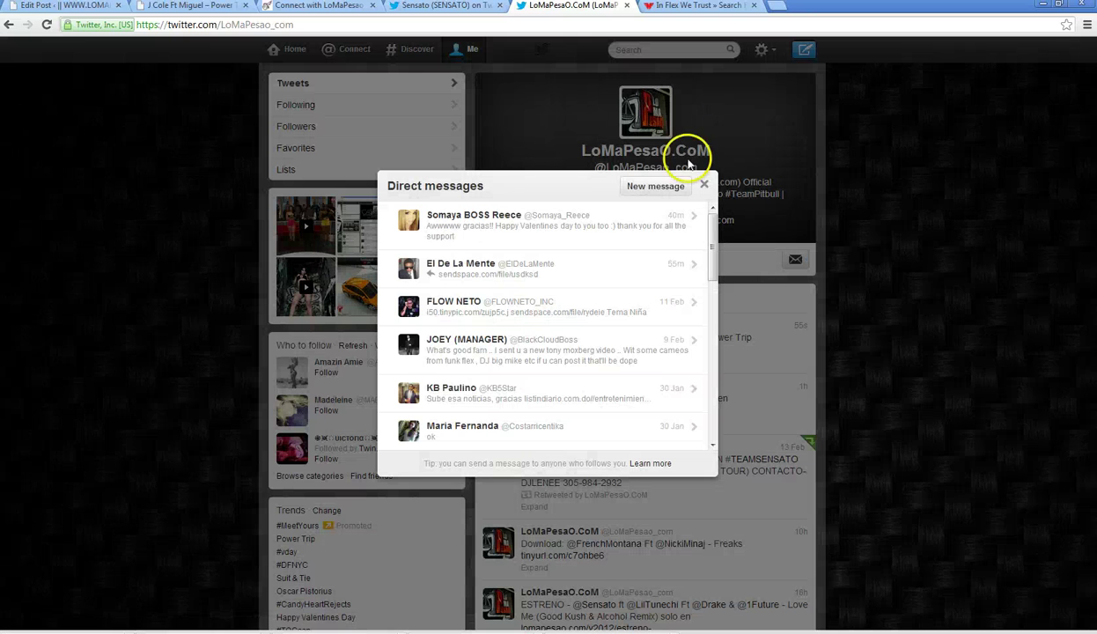
left_click(620, 234)
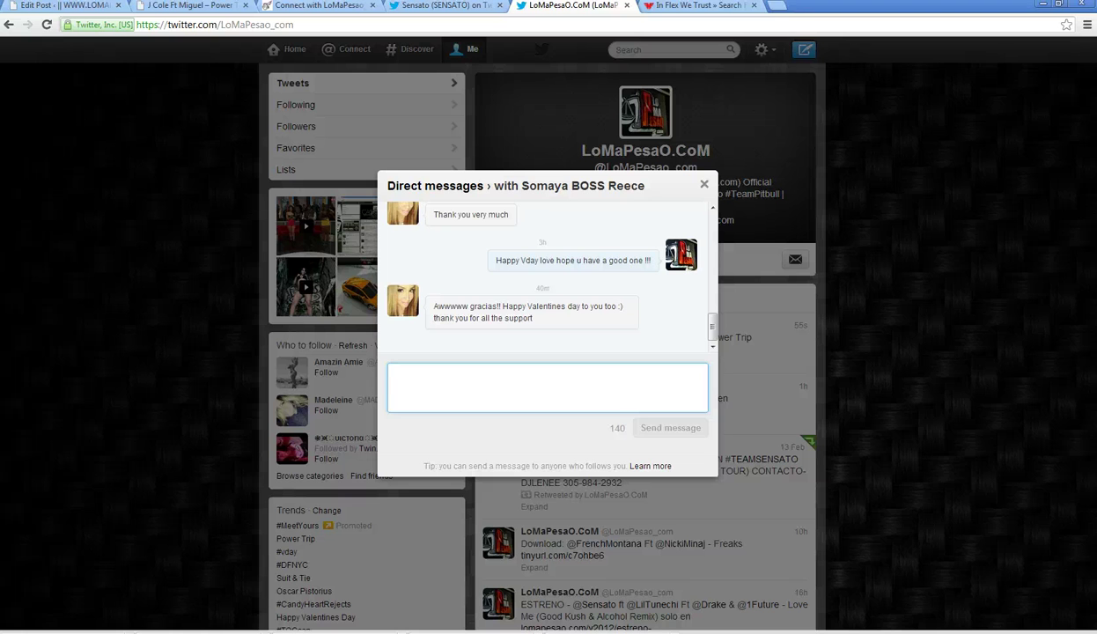
type("No pro")
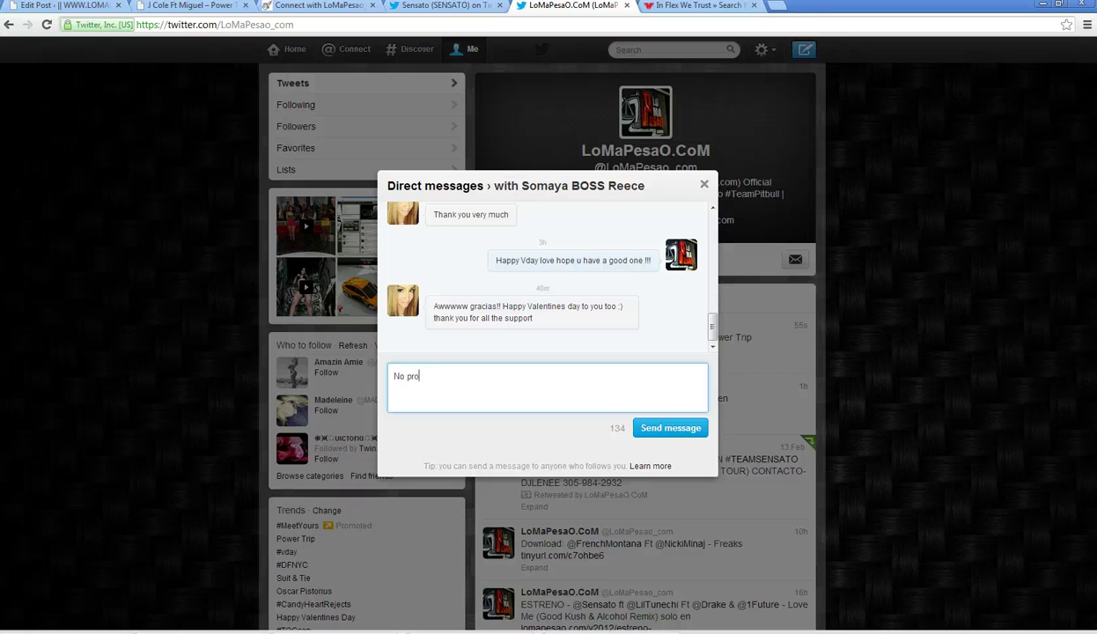
type(" p")
key("BackSpace")
key("BackSpace")
key("BackSpace")
key("BackSpace")
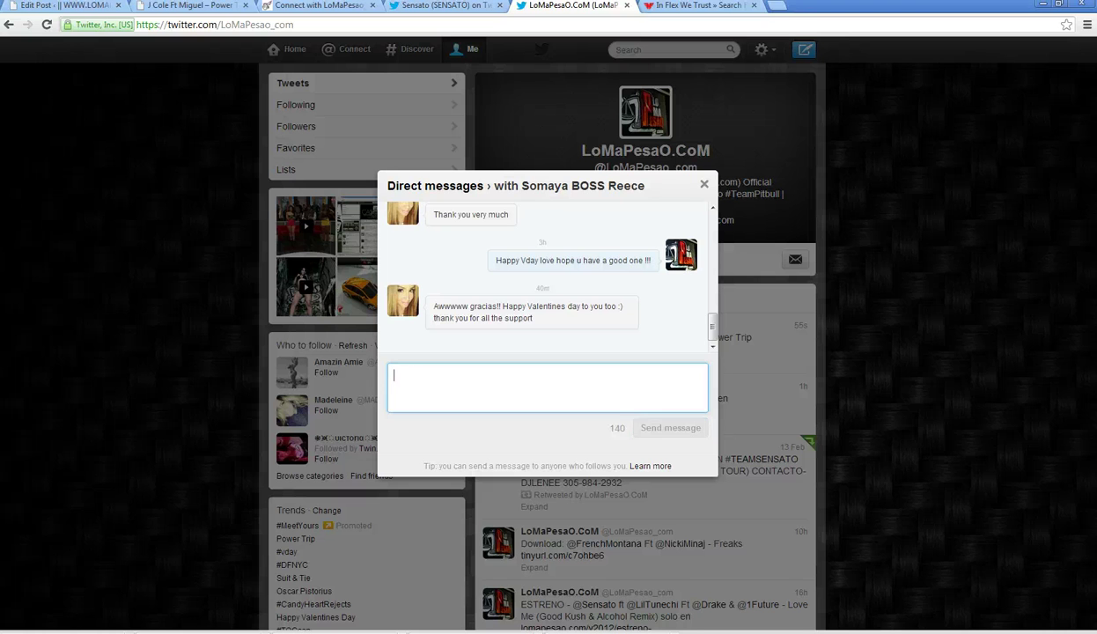
type("U welcome :) U know we'll always b supporting u (^-^)")
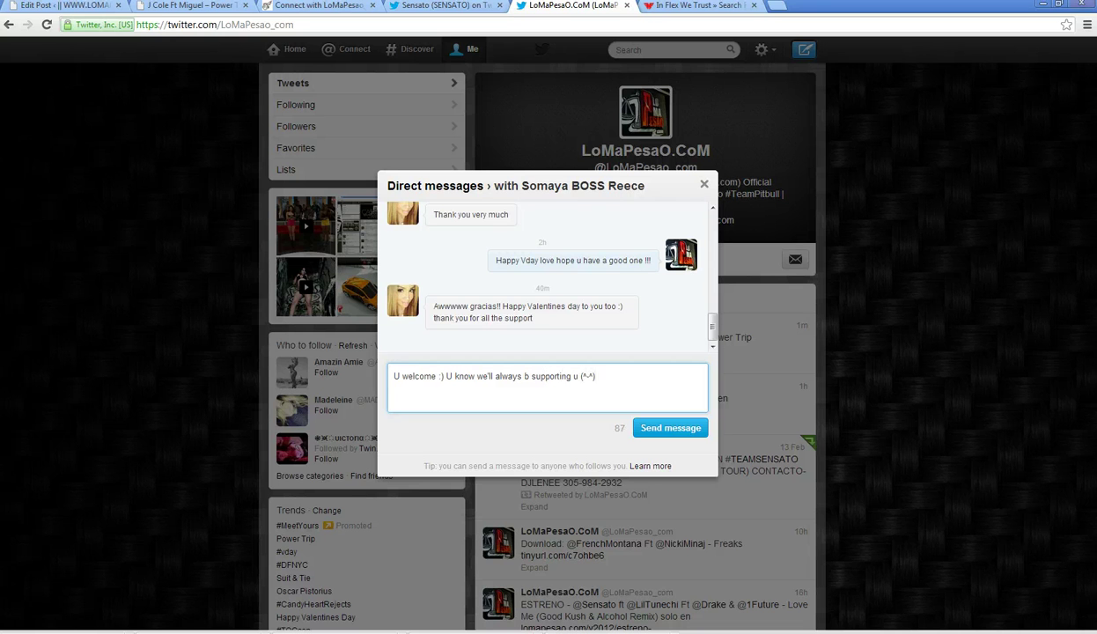
left_click(670, 428)
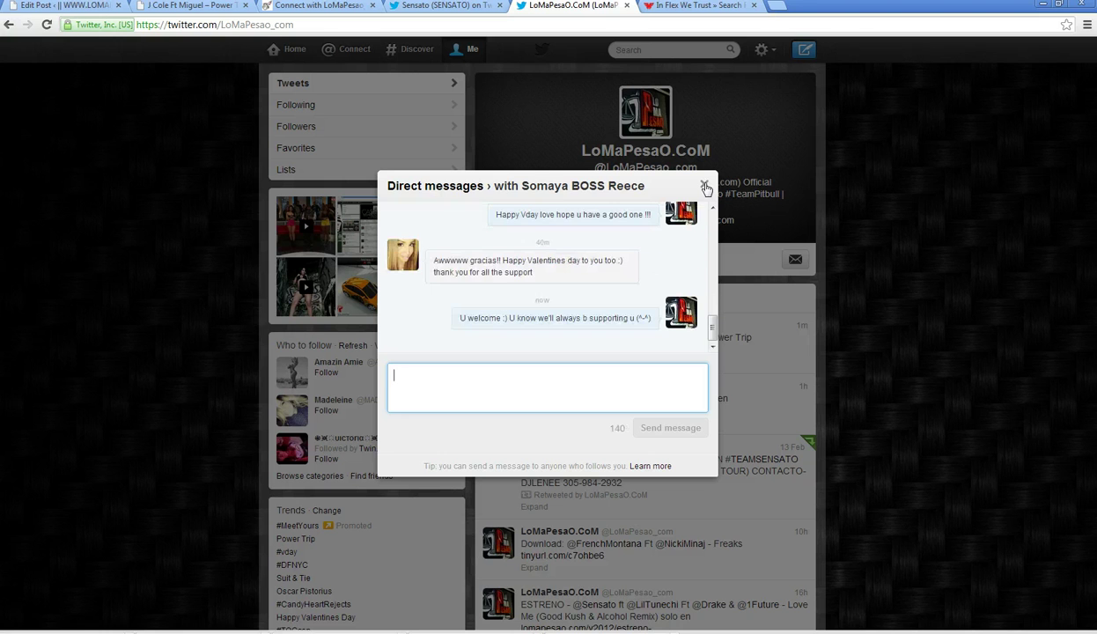
left_click(706, 187)
- Close Twitter's direct messages inbox
left_click(763, 50)
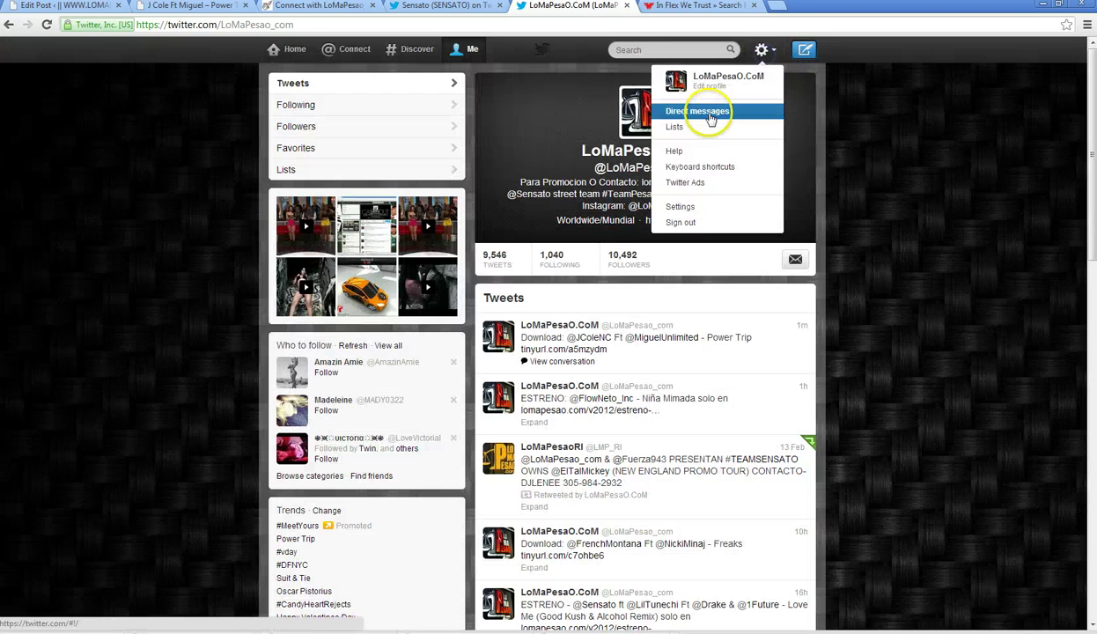
left_click(709, 112)
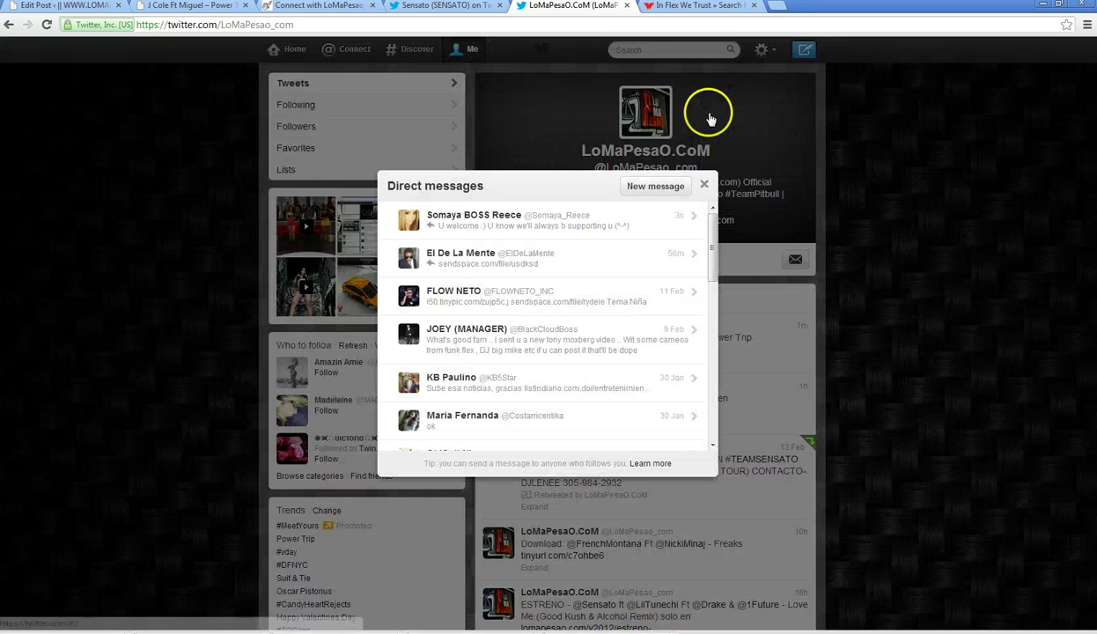
left_click(705, 184)
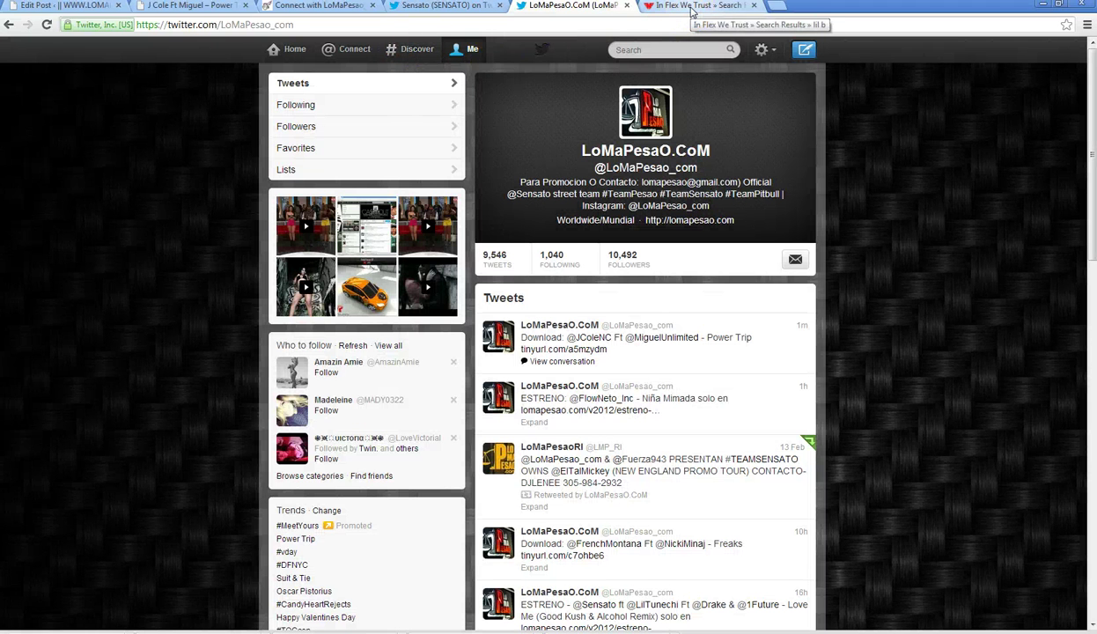
left_click(647, 338)
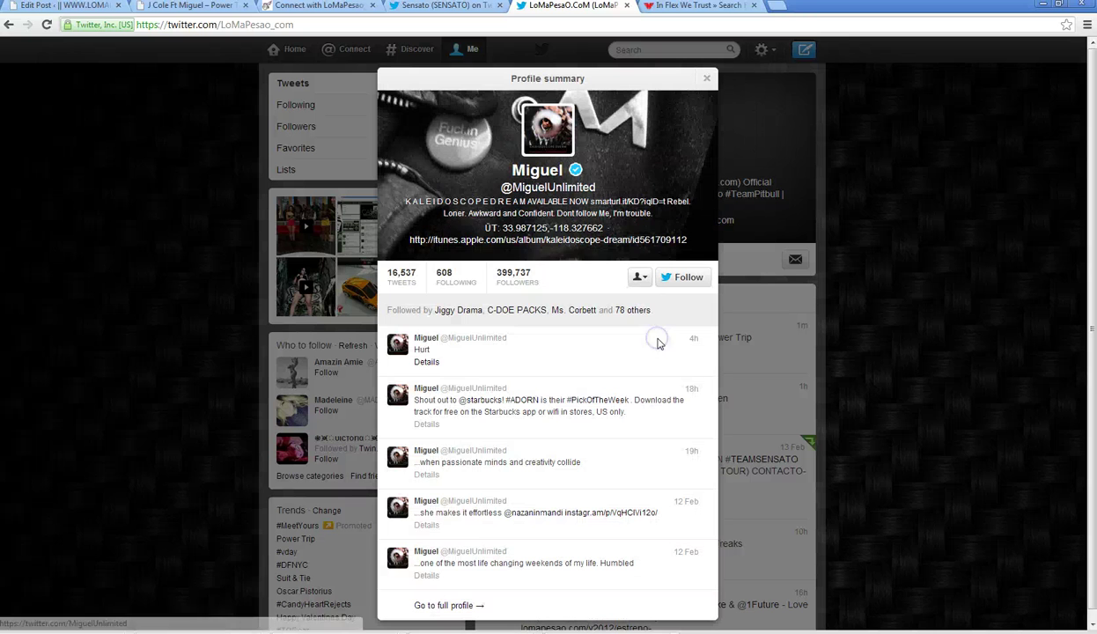
left_click(403, 276)
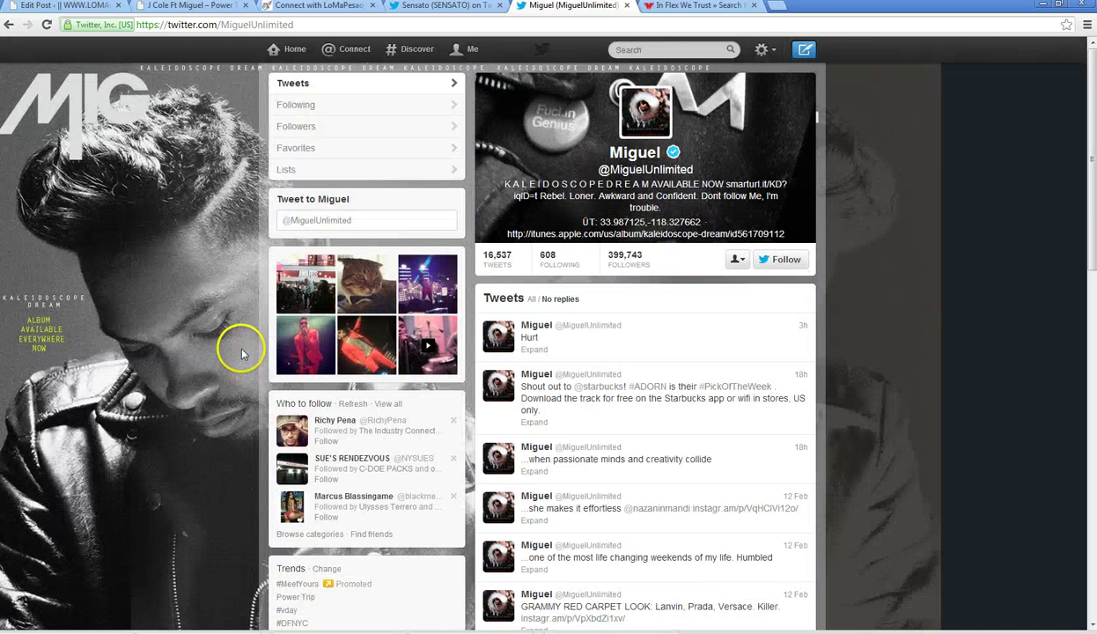
scroll(243, 352, "down", 6)
scroll(244, 352, "down", 8)
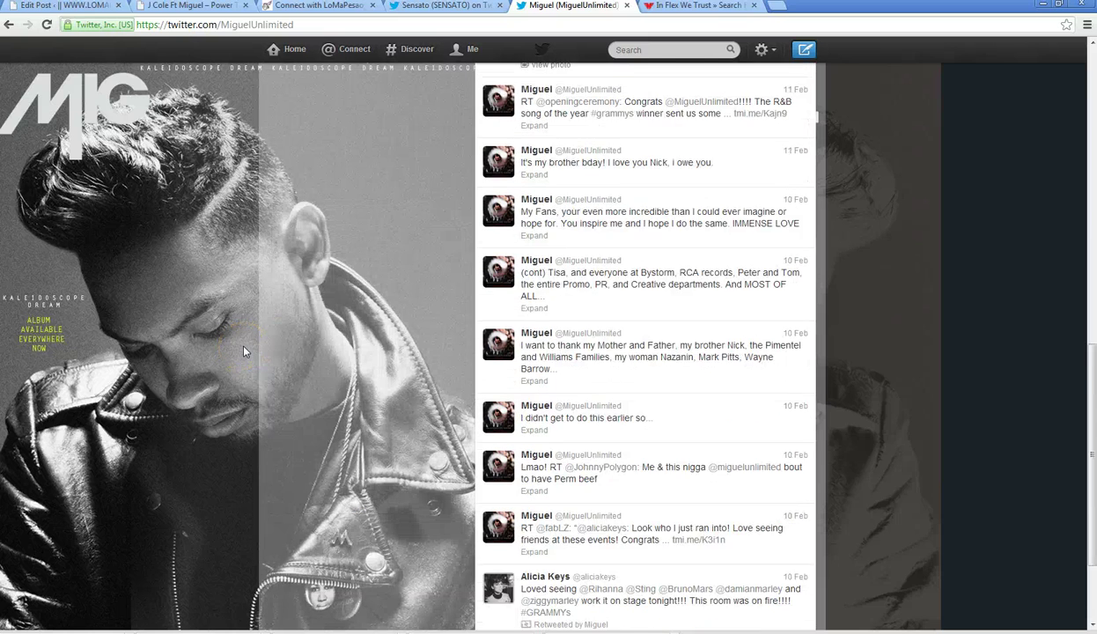
scroll(392, 343, "up", 14)
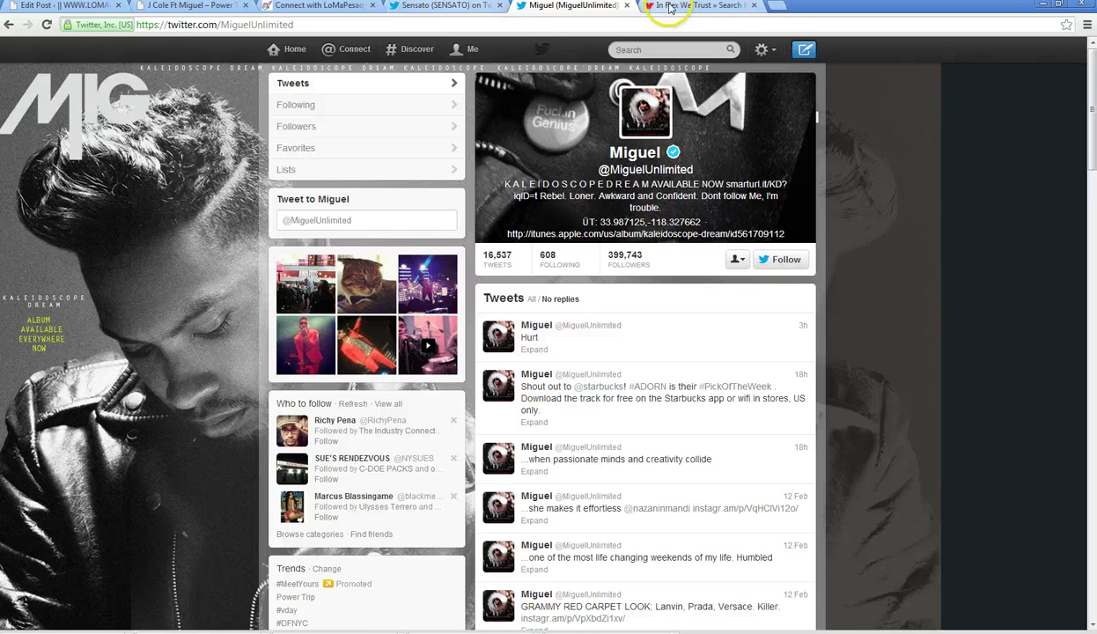
left_click(696, 5)
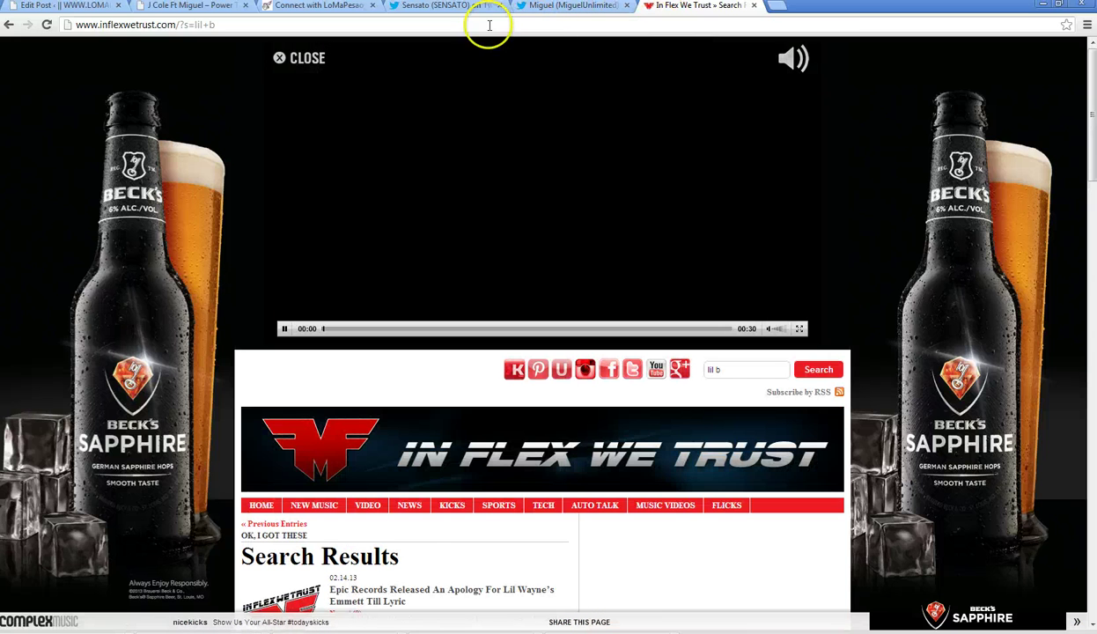
- Load datpiff.com/singles in the In Flex We Trust tab
left_click(490, 25)
type("datpiff.com/singles")
key("Return")
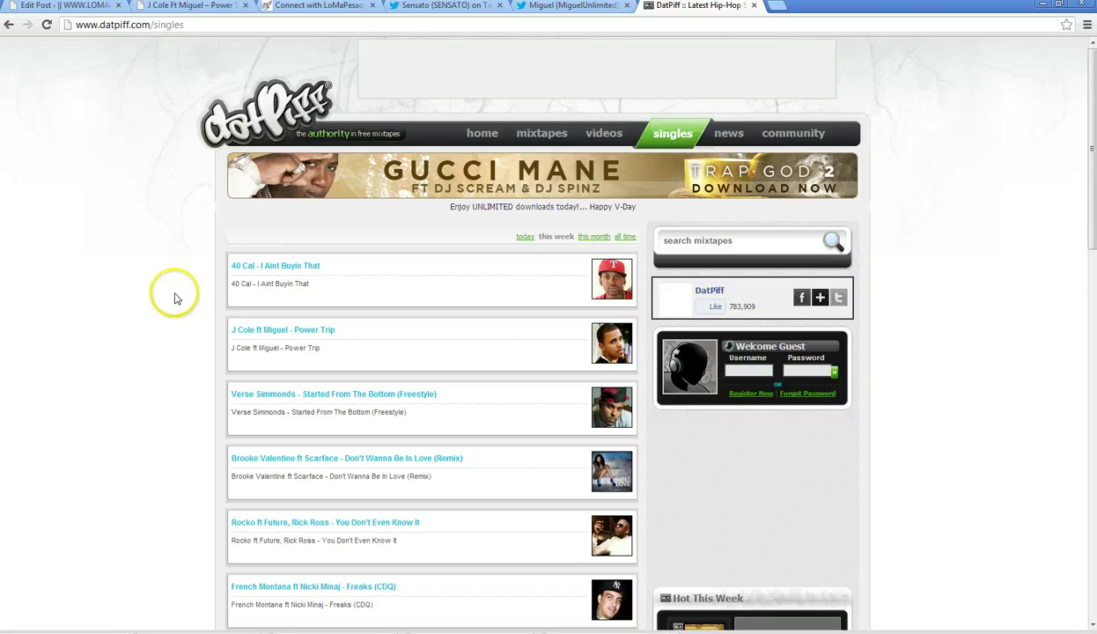
left_click(182, 12)
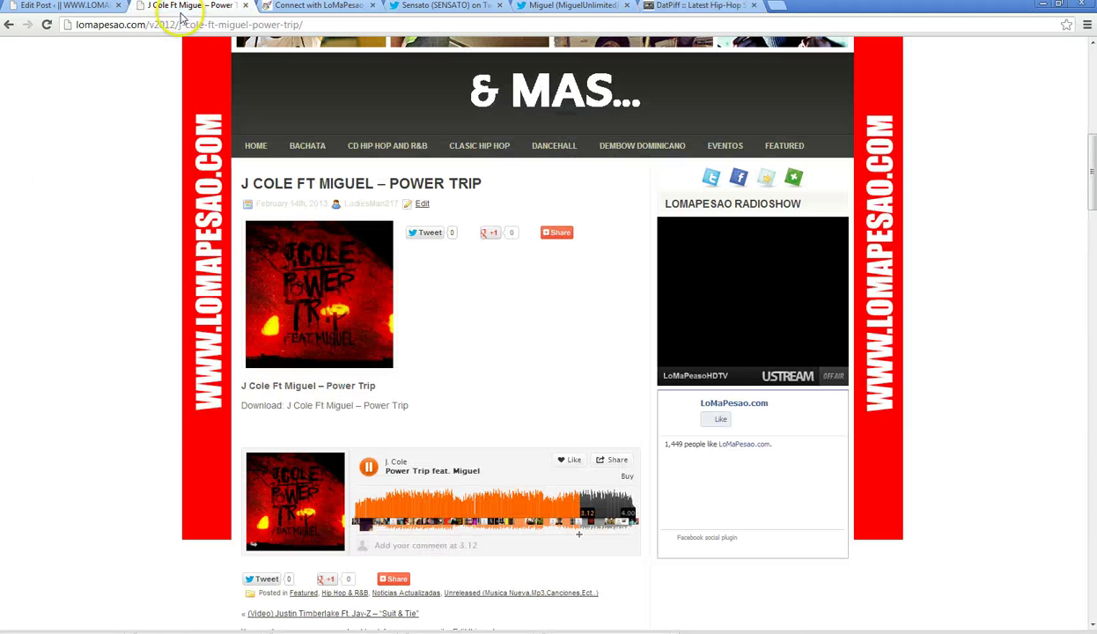
left_click(584, 11)
left_click(762, 49)
- Open the Twitter direct messages inbox
left_click(712, 109)
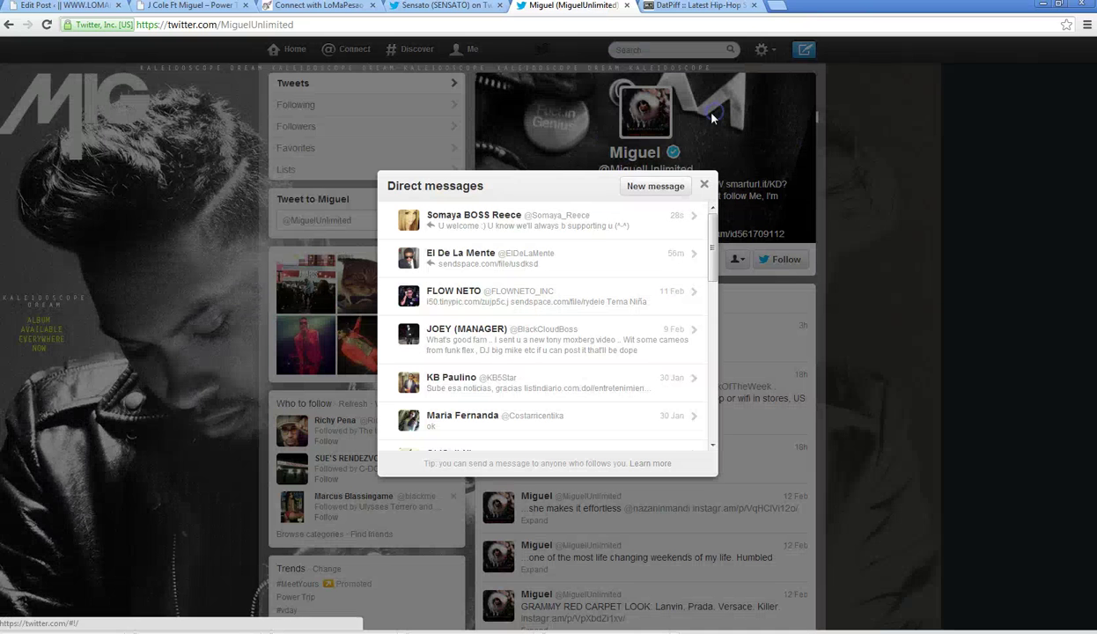
scroll(592, 299, "down", 3)
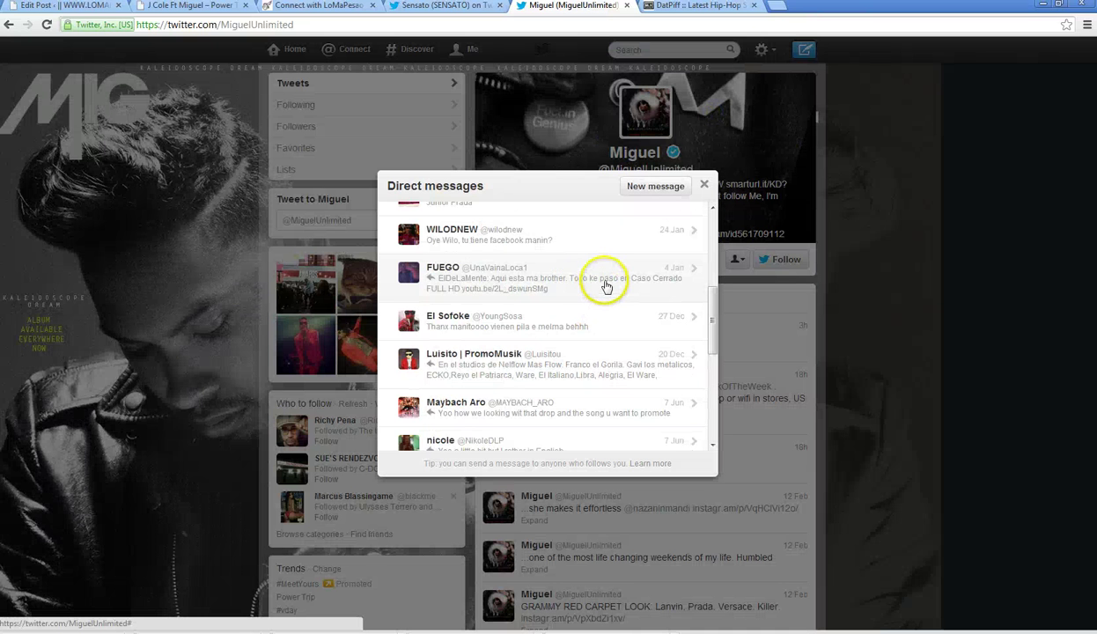
scroll(606, 284, "up", 6)
- Send HulkShare.com a direct message thanking them for always showing love, and close the dialog
left_click(660, 186)
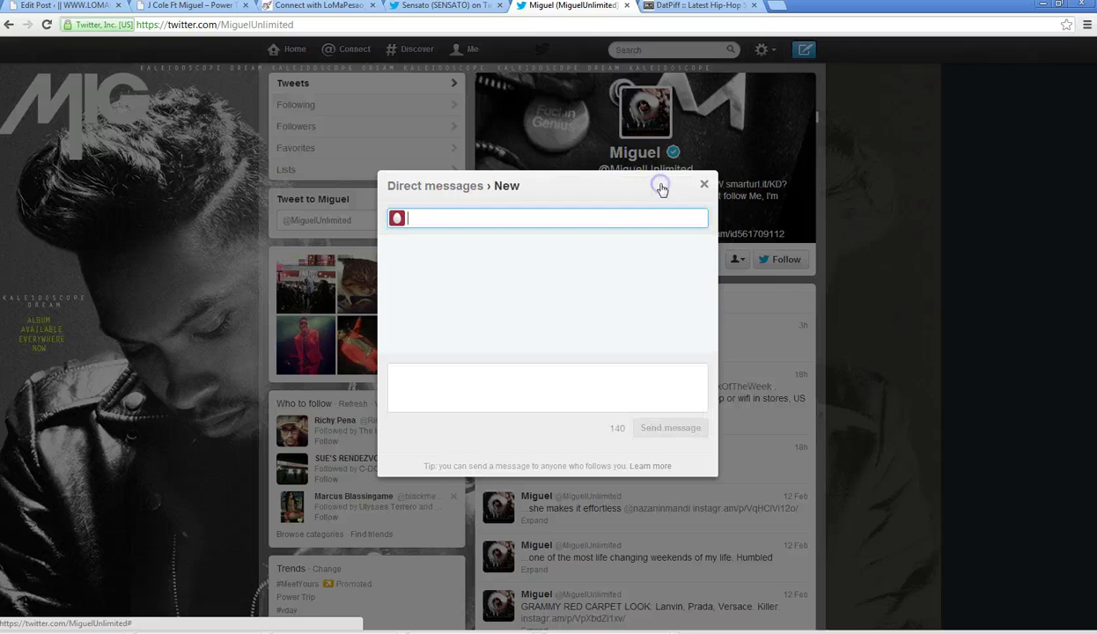
type("hulk")
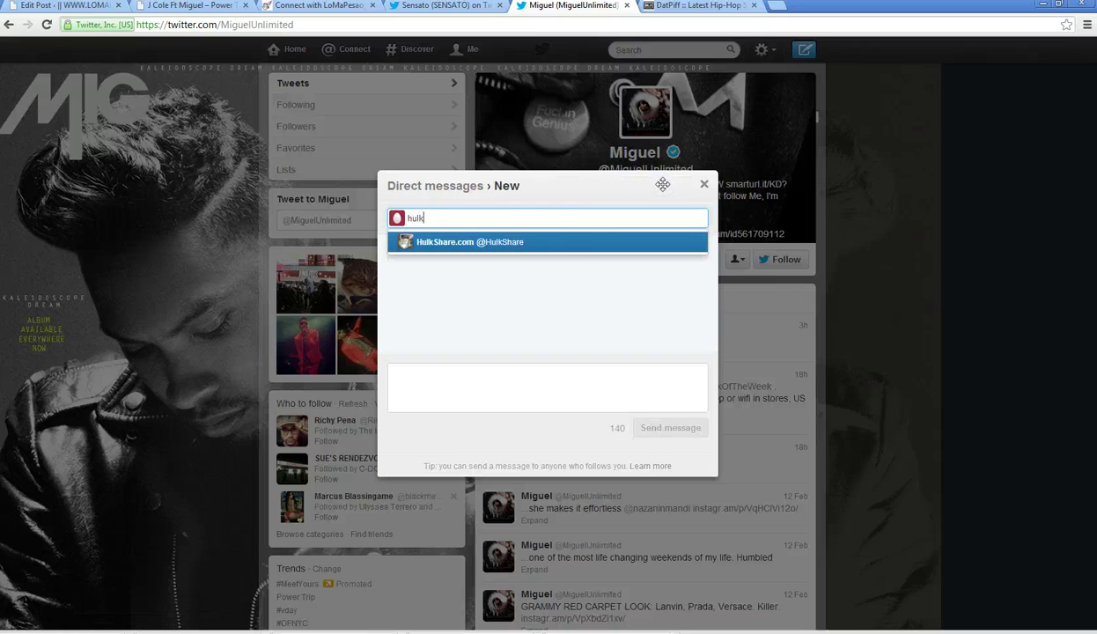
left_click(552, 243)
left_click(467, 374)
type("S")
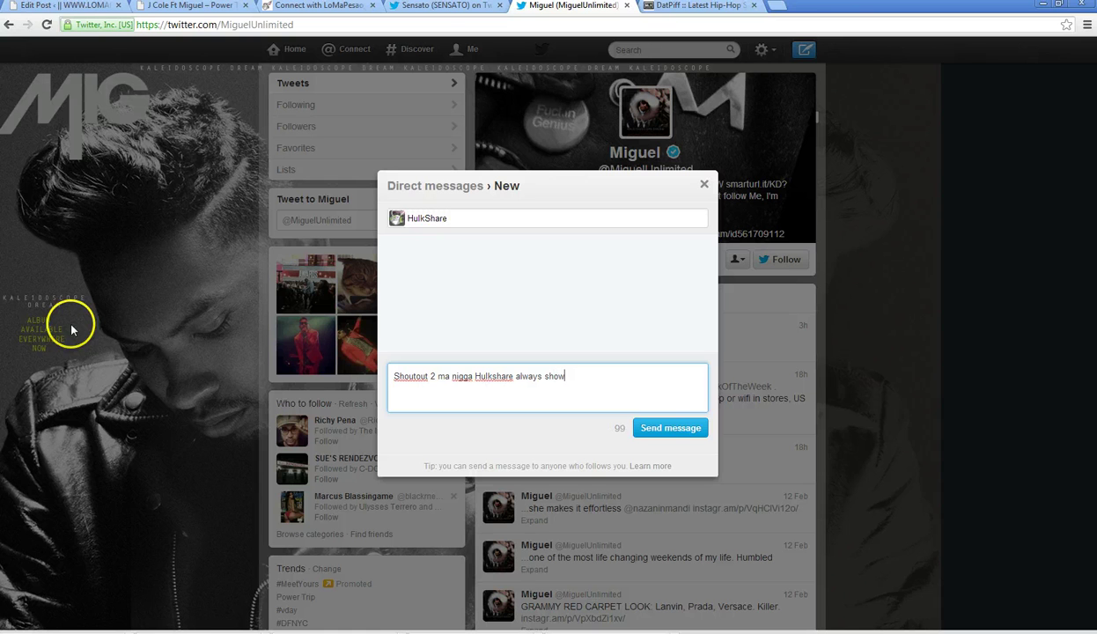
type("f love")
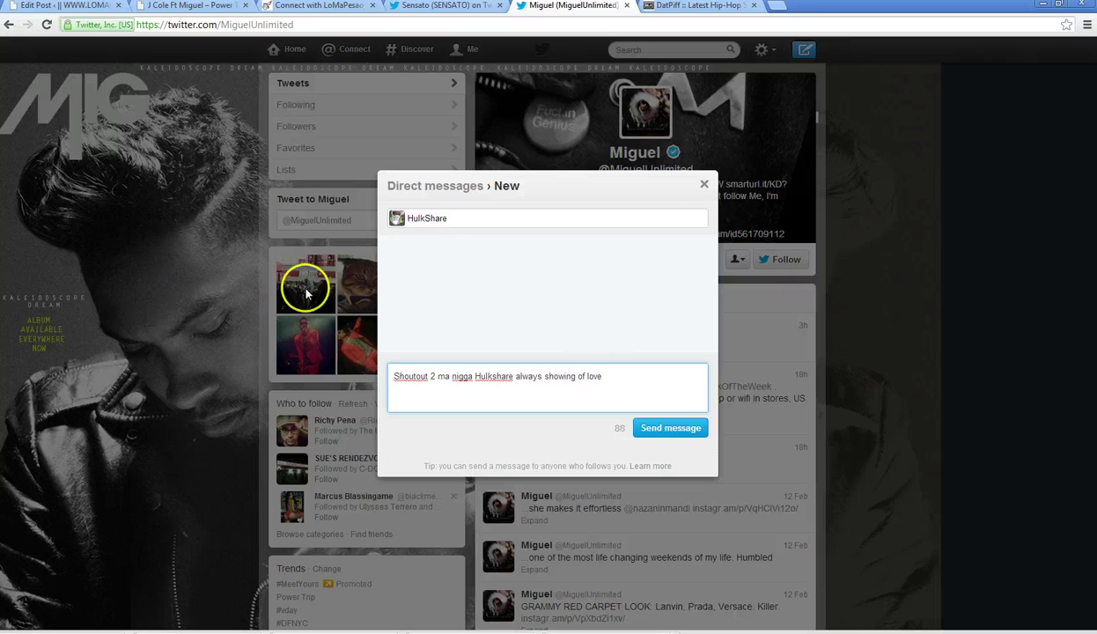
left_click(644, 428)
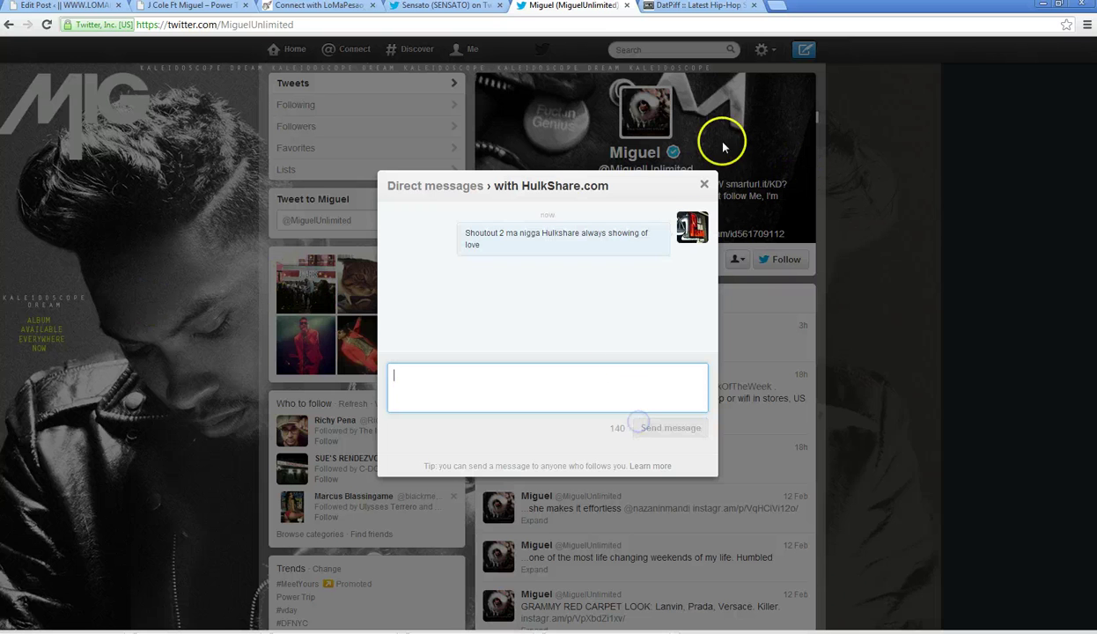
left_click(704, 184)
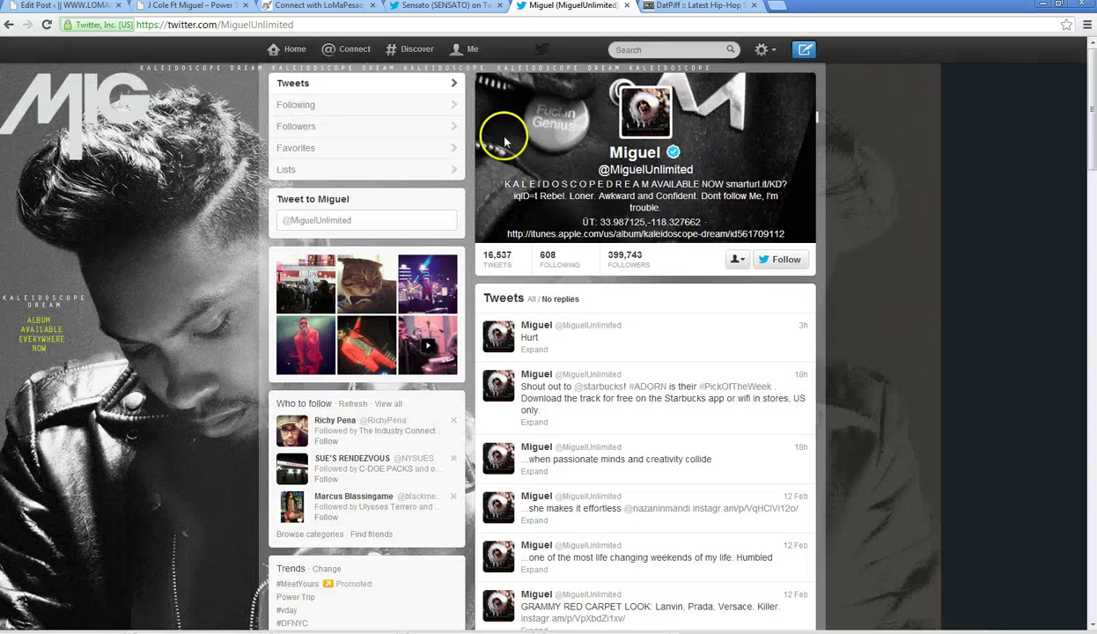
- Open Twitter's Interactions page and copy its web address
left_click(362, 53)
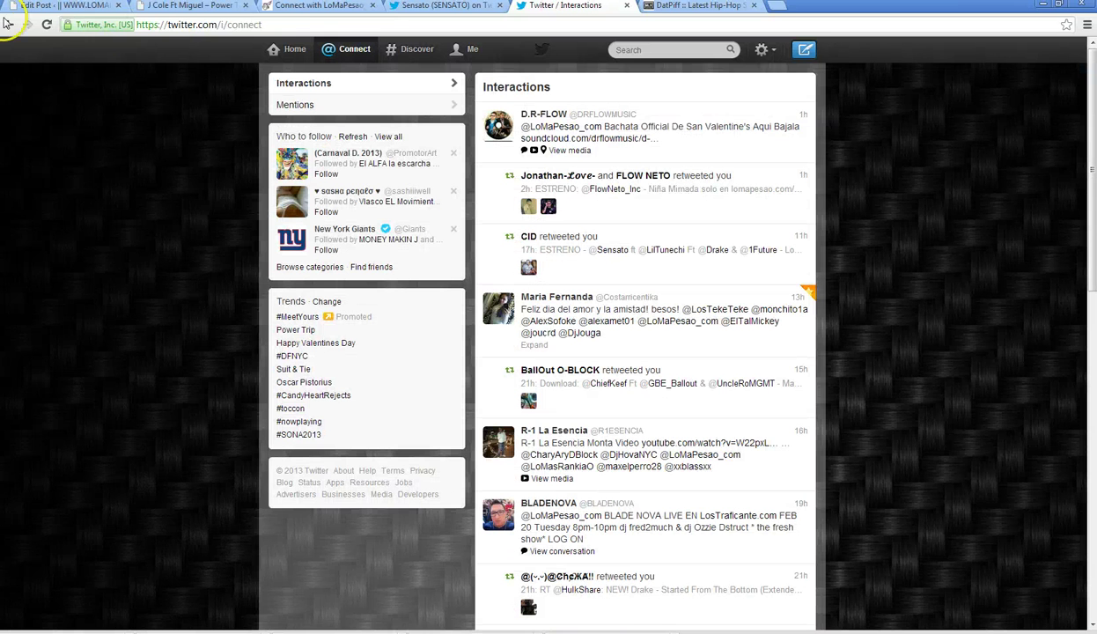
left_click(177, 26)
key("ctrl+c")
right_click(179, 26)
left_click(211, 69)
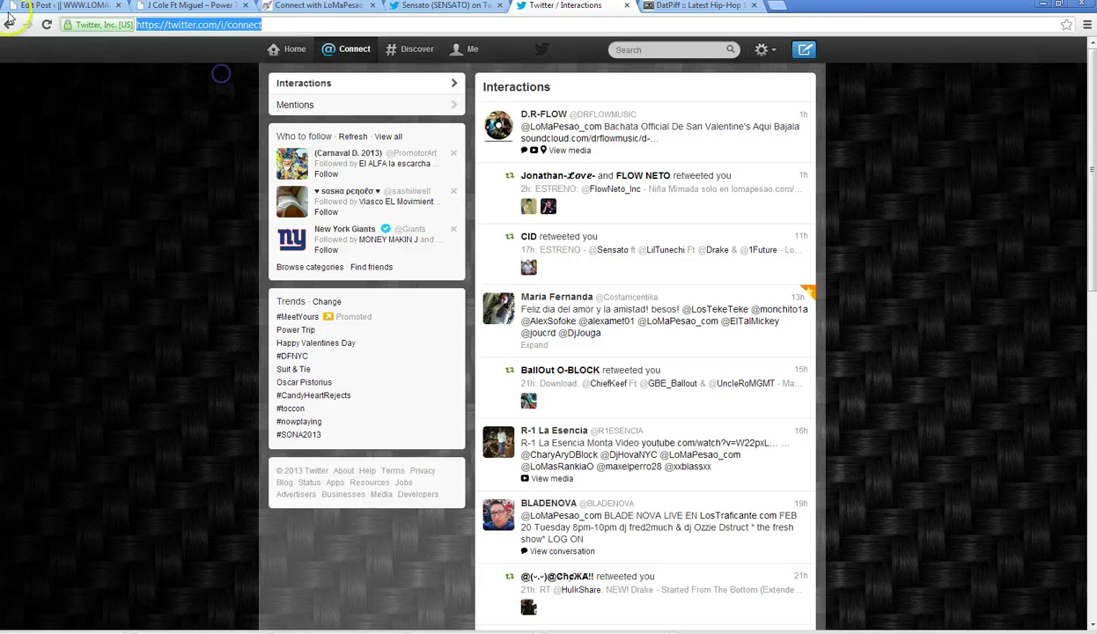
- Go back to the New Tab page, paste-and-go the Interactions address, and return to the Power Trip post
left_click(9, 24)
left_click(10, 24)
left_click(11, 24)
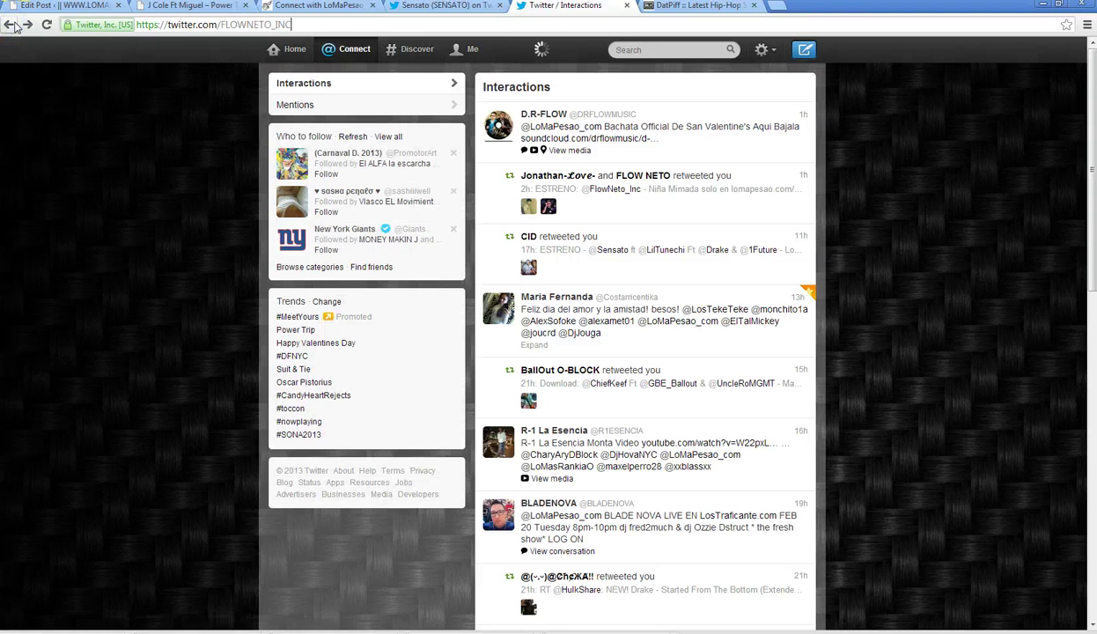
left_click(11, 24)
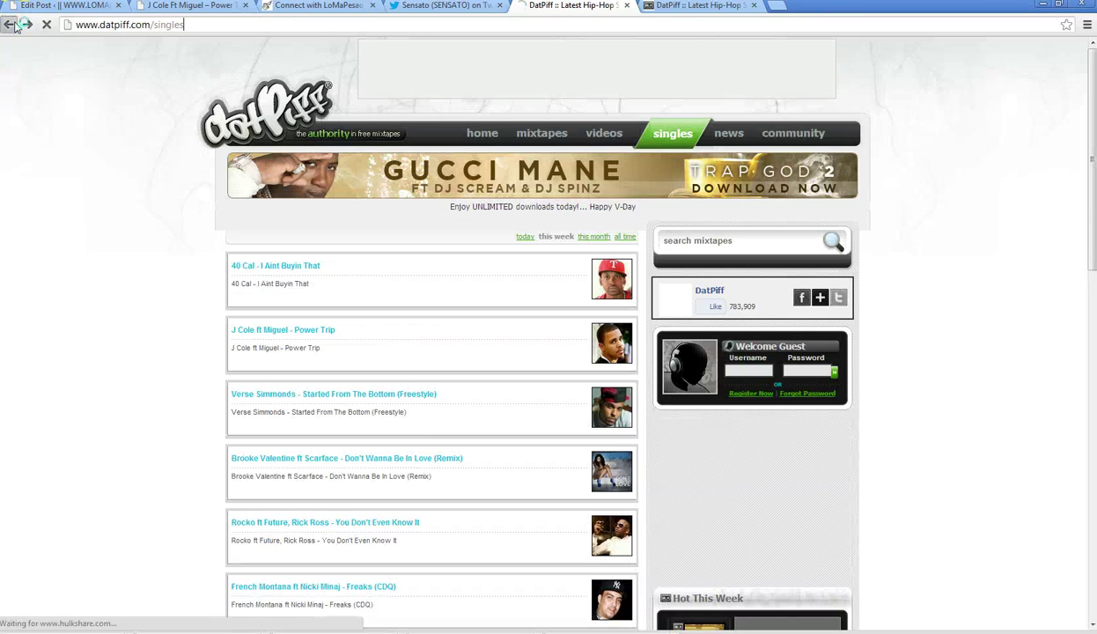
left_click(11, 24)
right_click(102, 23)
left_click(147, 92)
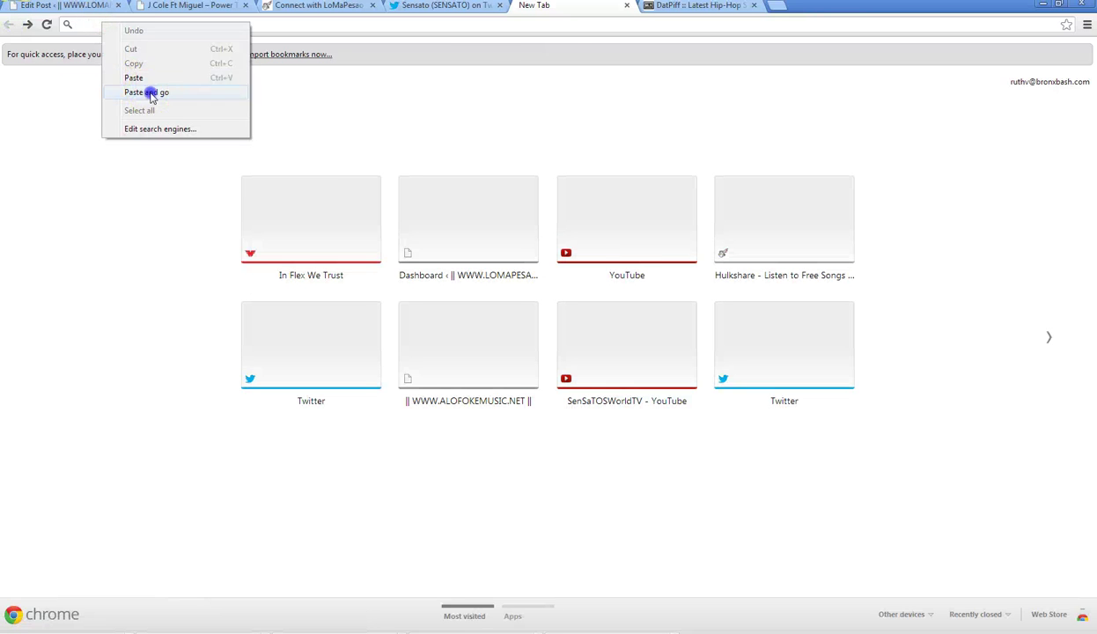
left_click(197, 6)
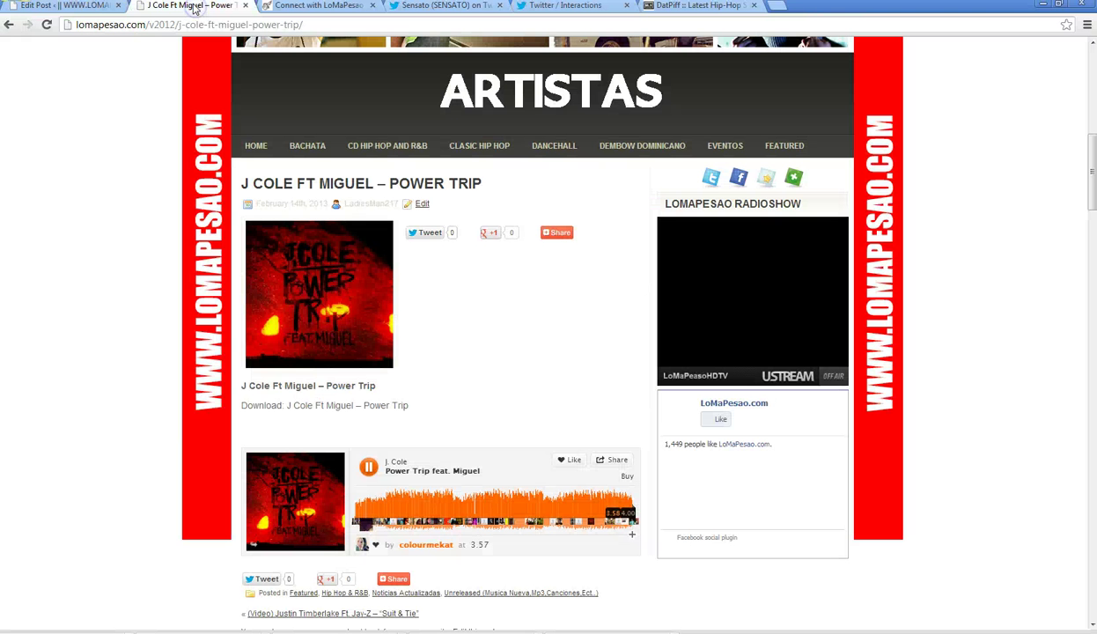
- Restart the Power Trip track and open DatPiff's videos page
left_click(359, 509)
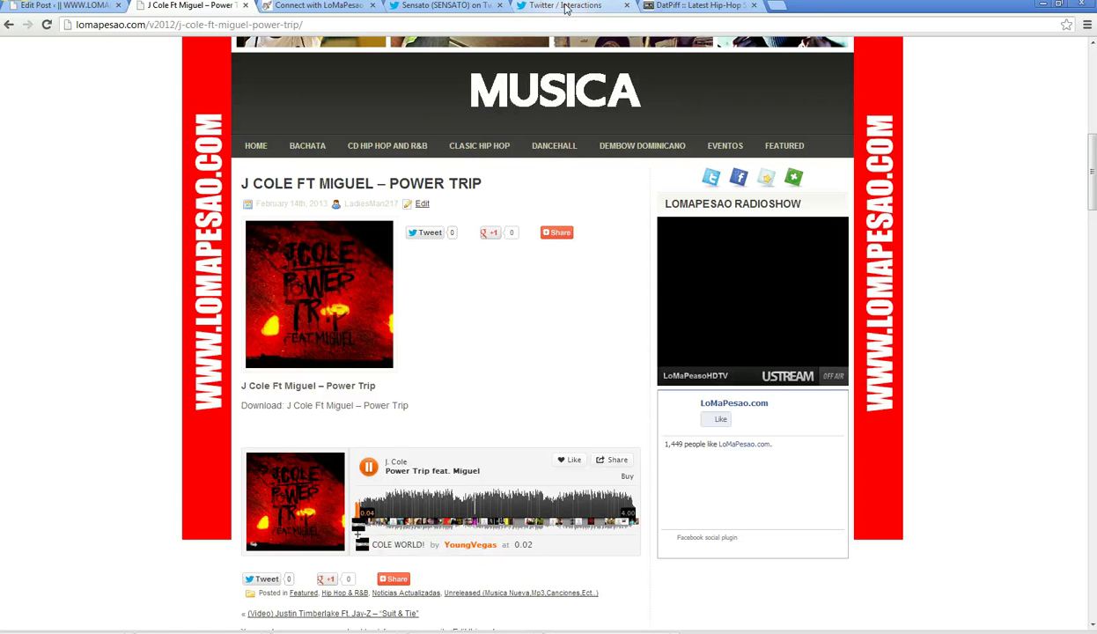
left_click(567, 8)
left_click(700, 6)
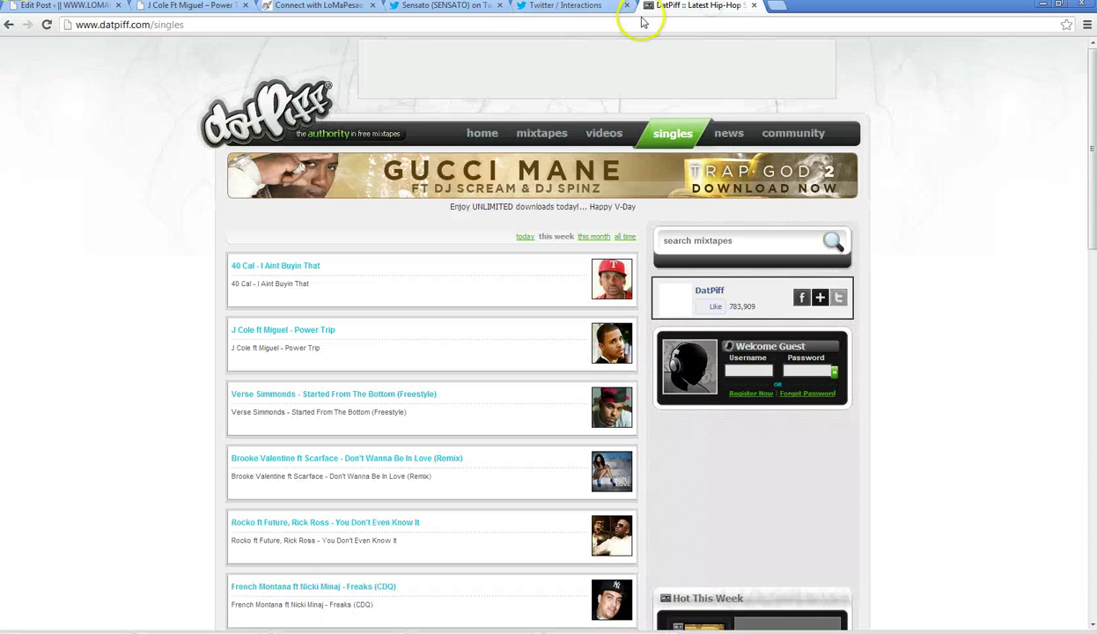
left_click(602, 138)
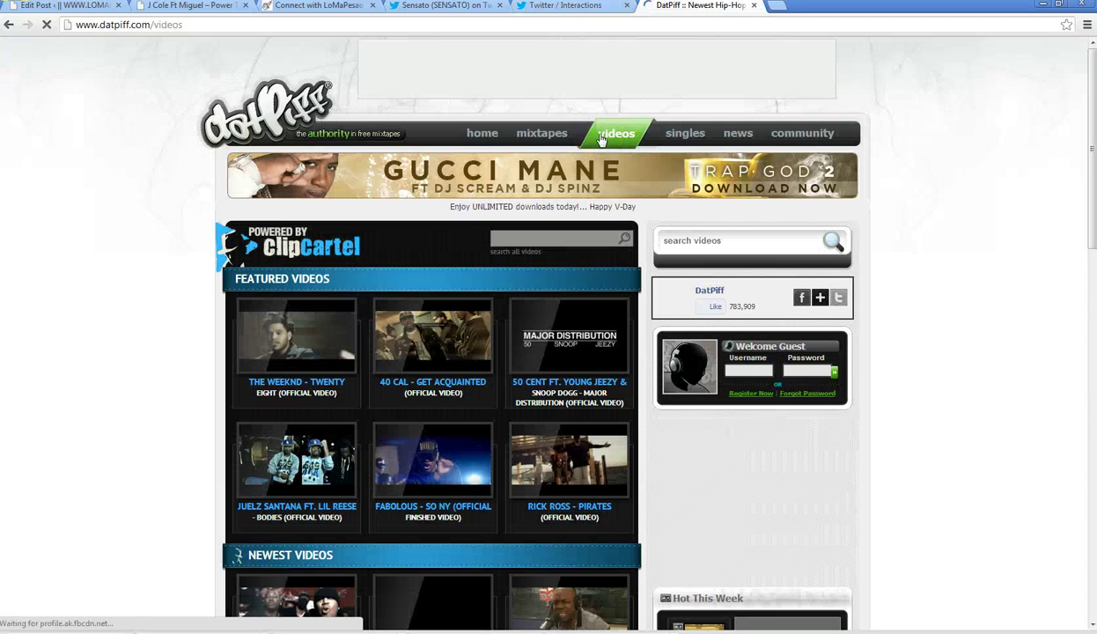
- Load the inflexwetrust.com home page in the DatPiff tab, then go to the Power Trip post editor
left_click(237, 22)
type("l")
key("BackSpace")
key("BackSpace")
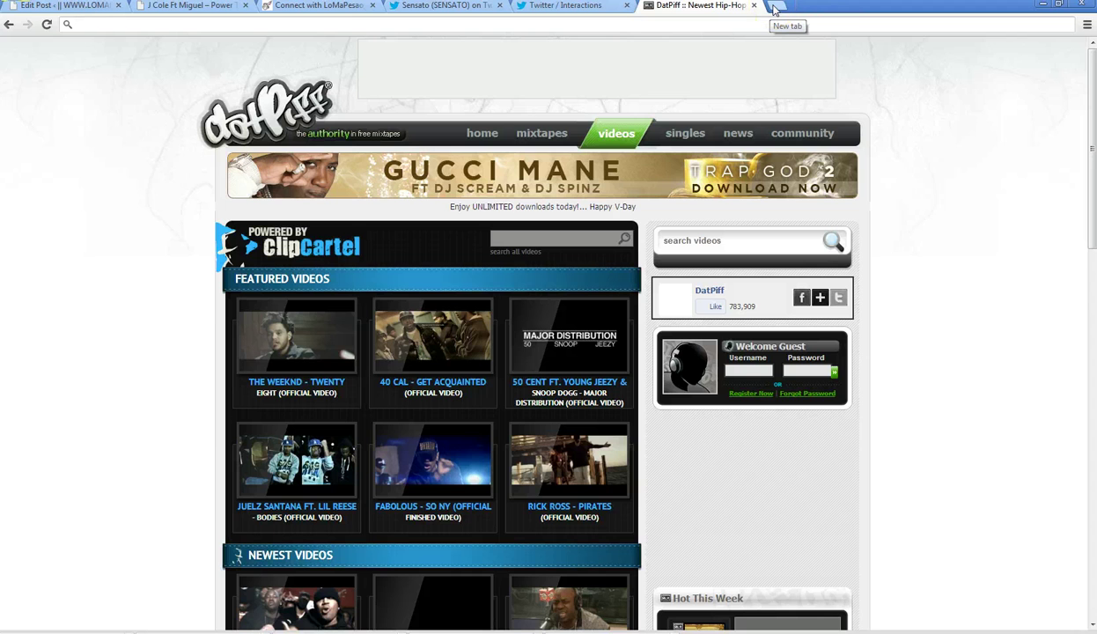
left_click(317, 5)
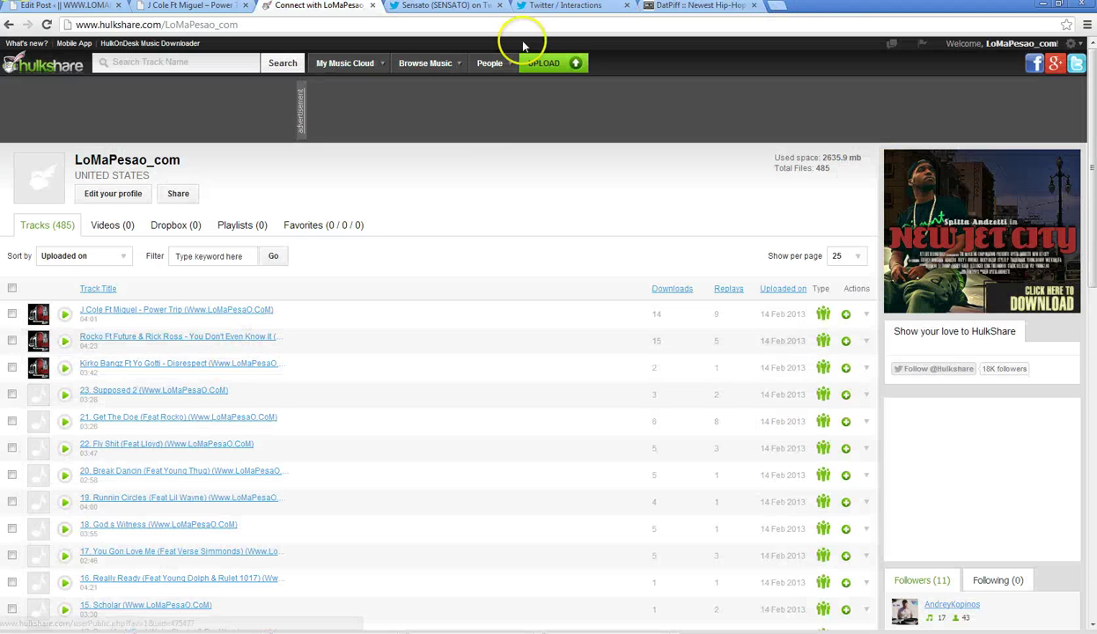
left_click(683, 7)
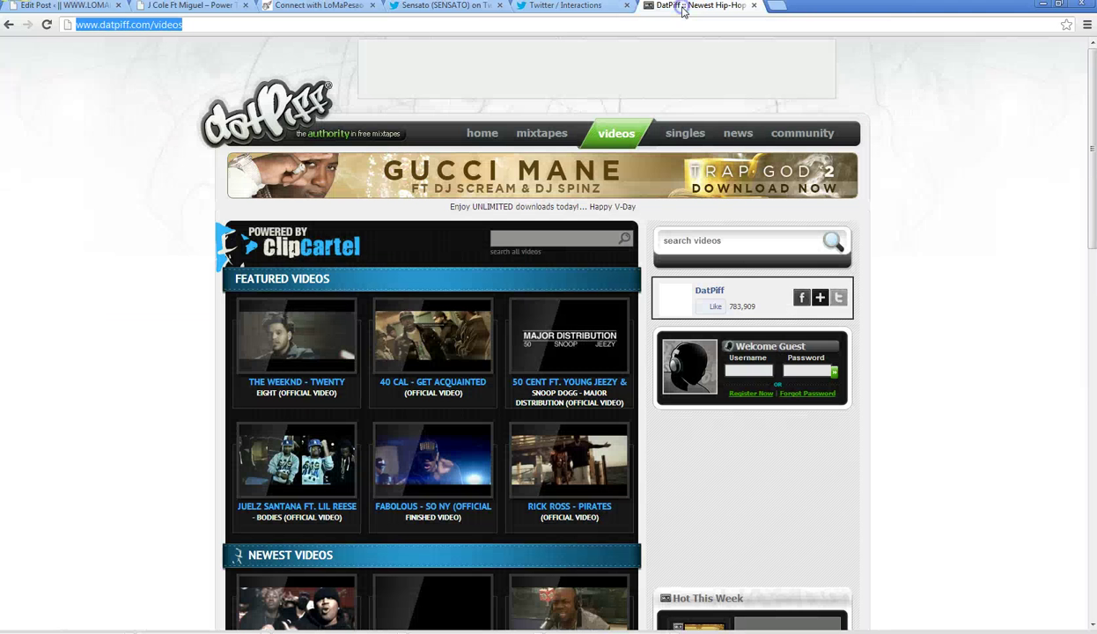
type("inflexwetrust.com")
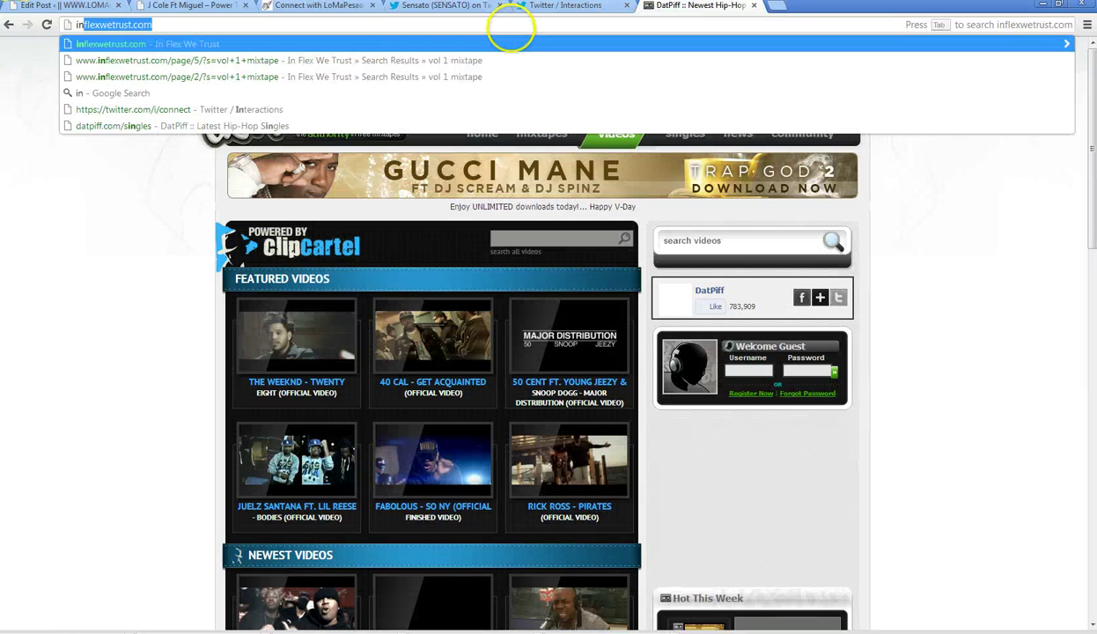
key("Down")
key("BackSpace")
key("BackSpace")
key("BackSpace")
key("BackSpace")
key("BackSpace")
key("BackSpace")
key("BackSpace")
key("BackSpace")
key("BackSpace")
key("BackSpace")
key("BackSpace")
key("BackSpace")
key("BackSpace")
key("BackSpace")
key("BackSpace")
key("BackSpace")
key("BackSpace")
key("BackSpace")
key("BackSpace")
key("BackSpace")
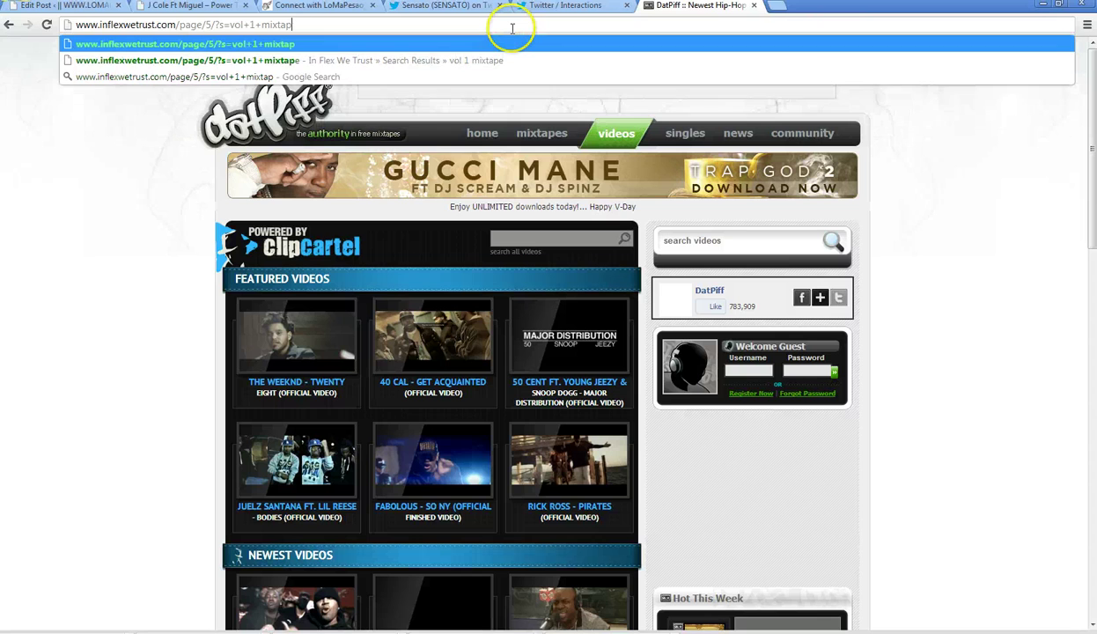
key("Return")
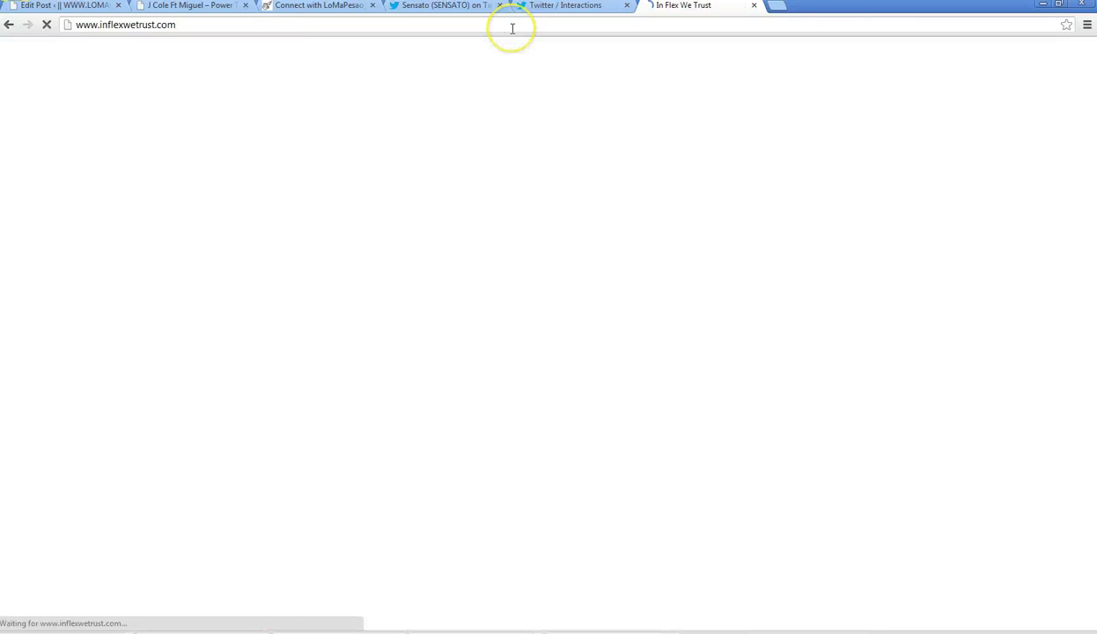
left_click(46, 6)
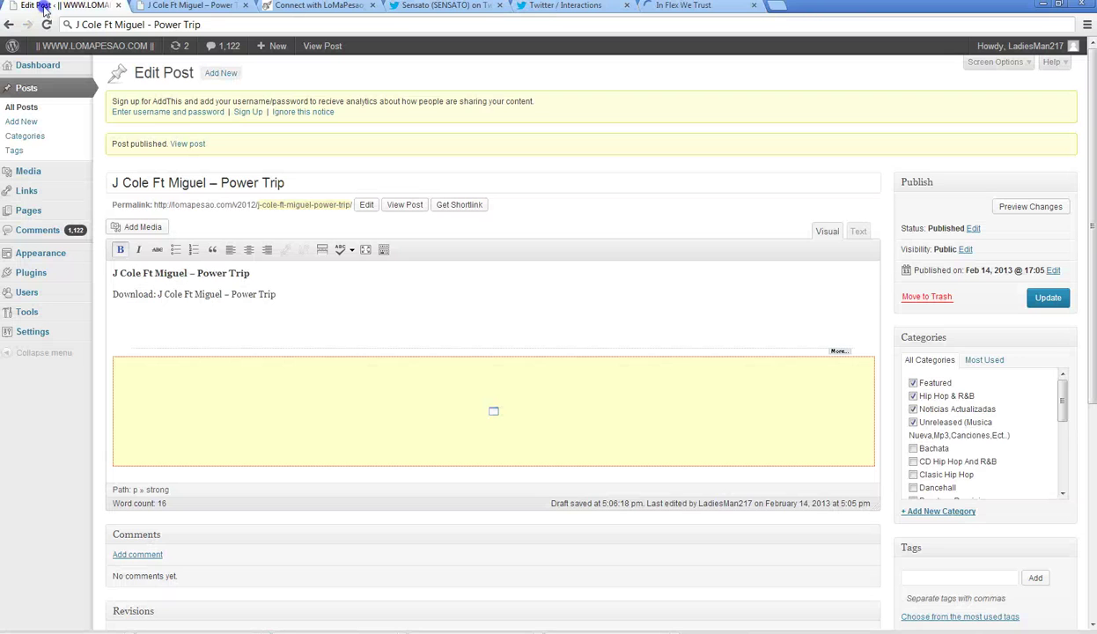
- Start a new blank WordPress post and pause the Power Trip track
left_click(37, 122)
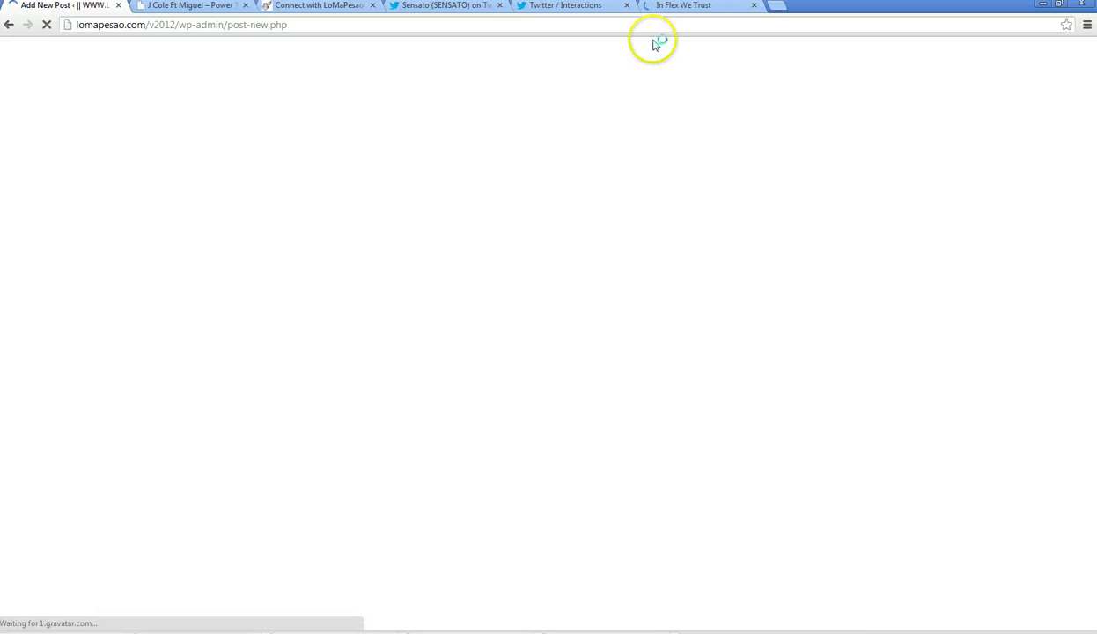
left_click(438, 7)
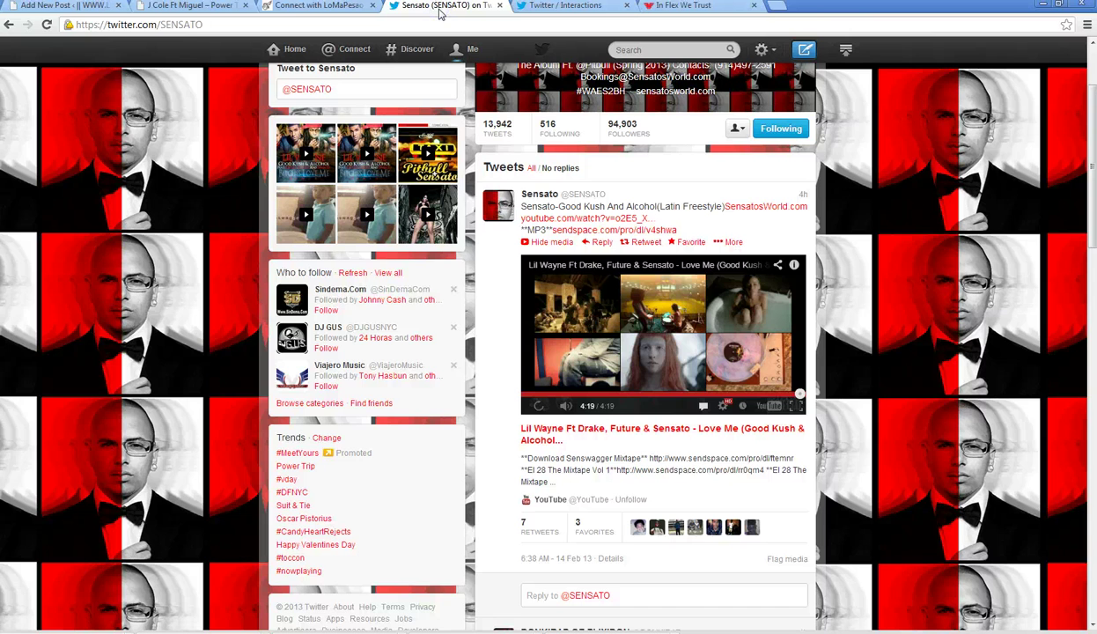
left_click(185, 6)
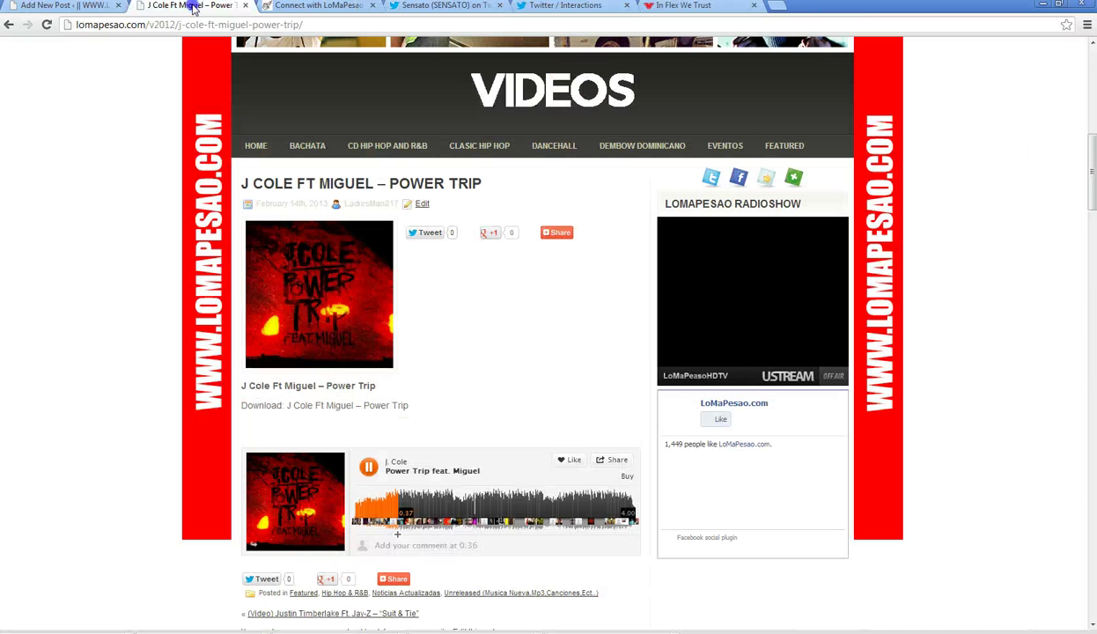
left_click(366, 467)
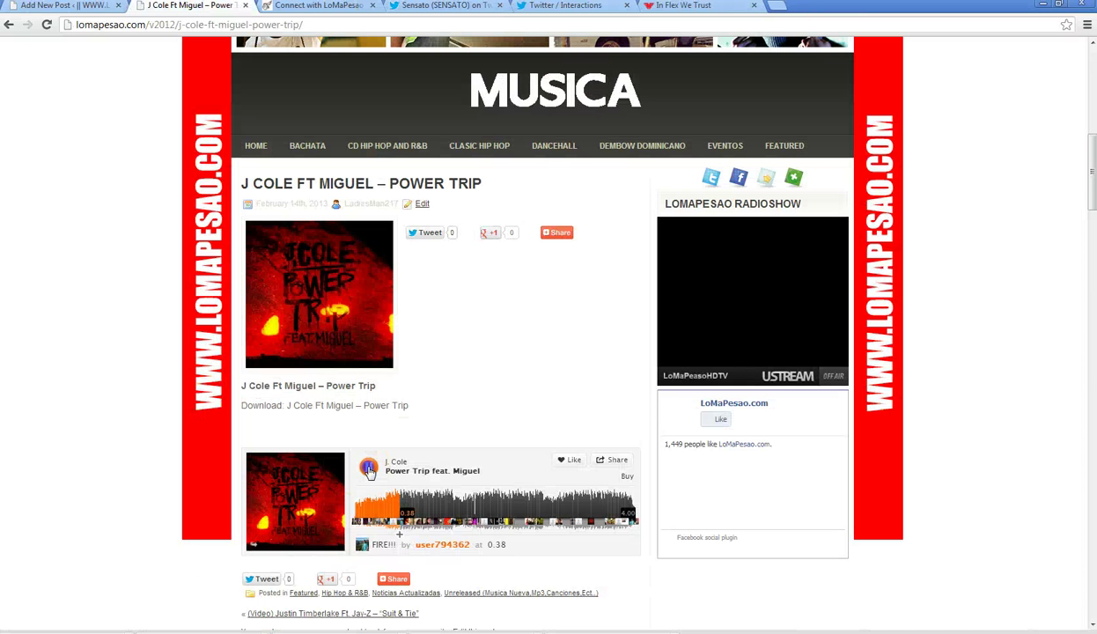
- Play the Lil Wayne video in Sensato's first tweet at 1080p quality
left_click(427, 9)
left_click(540, 421)
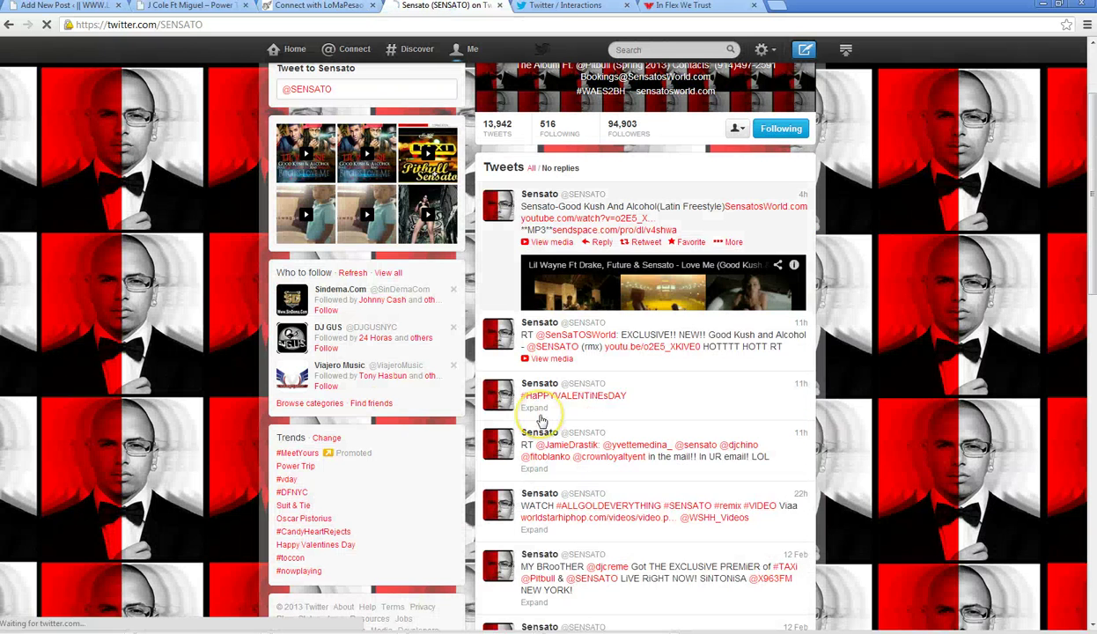
left_click(770, 236)
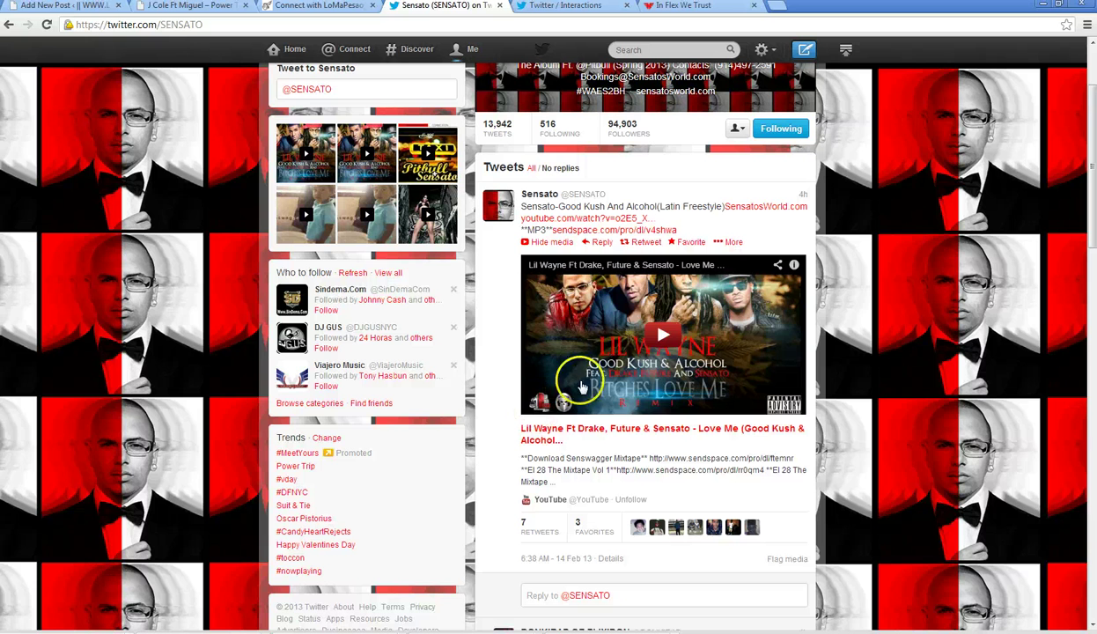
left_click(663, 335)
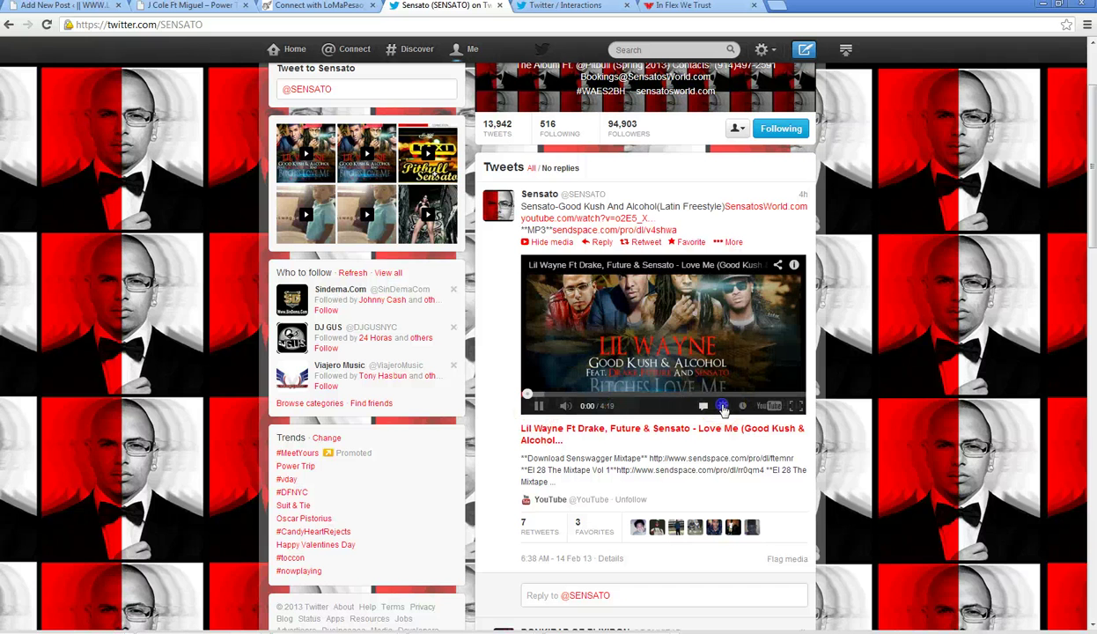
left_click(722, 405)
left_click(722, 307)
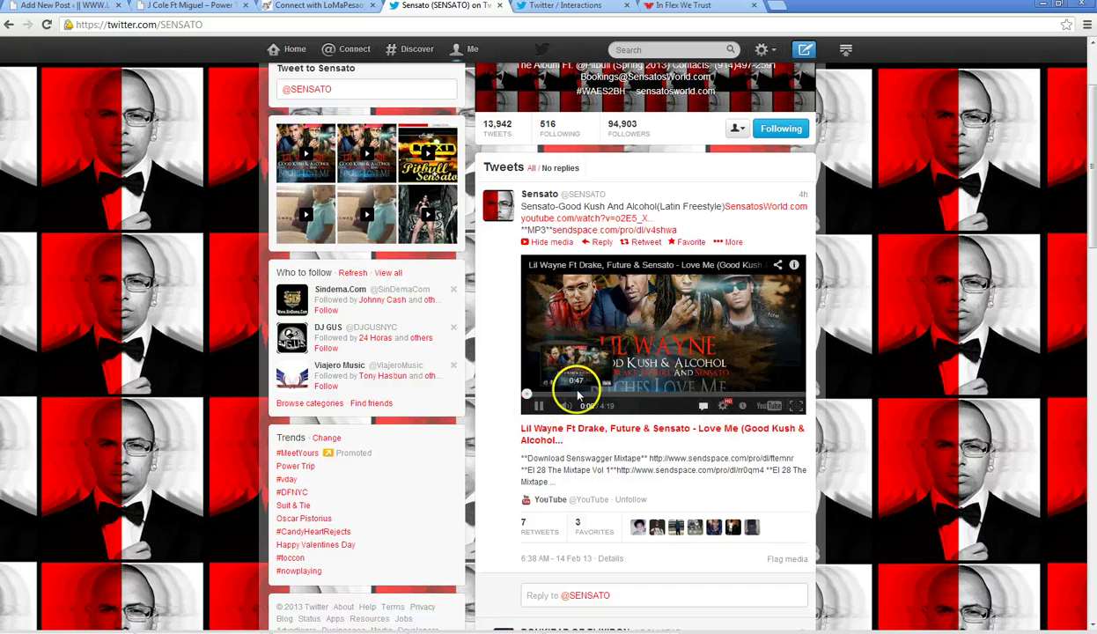
left_click(521, 398)
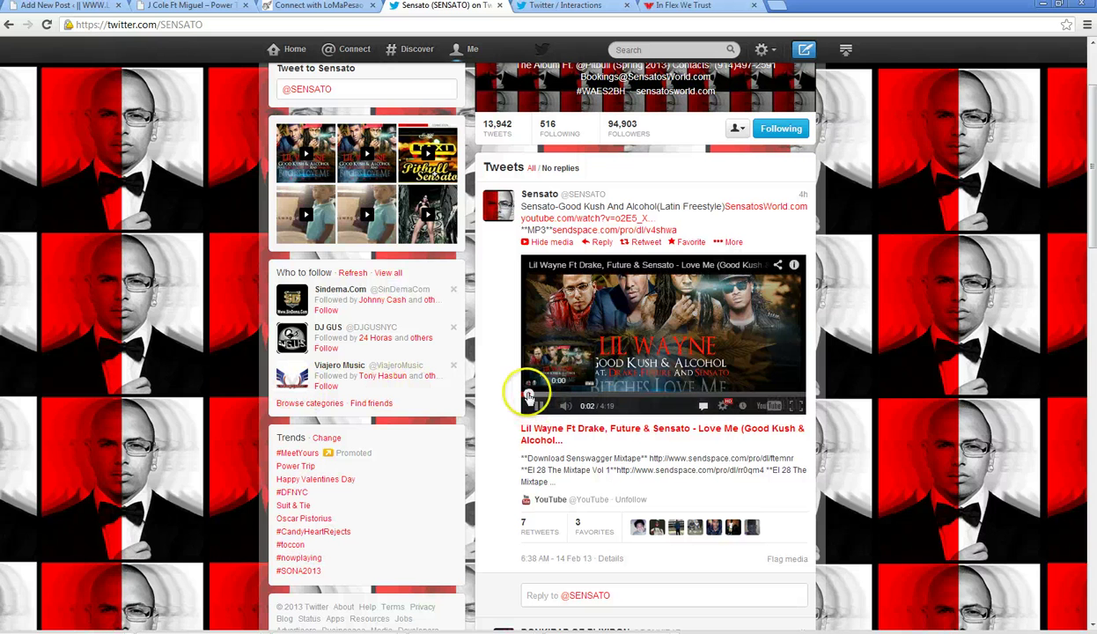
- Go back a page on the Power Trip post tab and bring In Flex We Trust forward
left_click(185, 6)
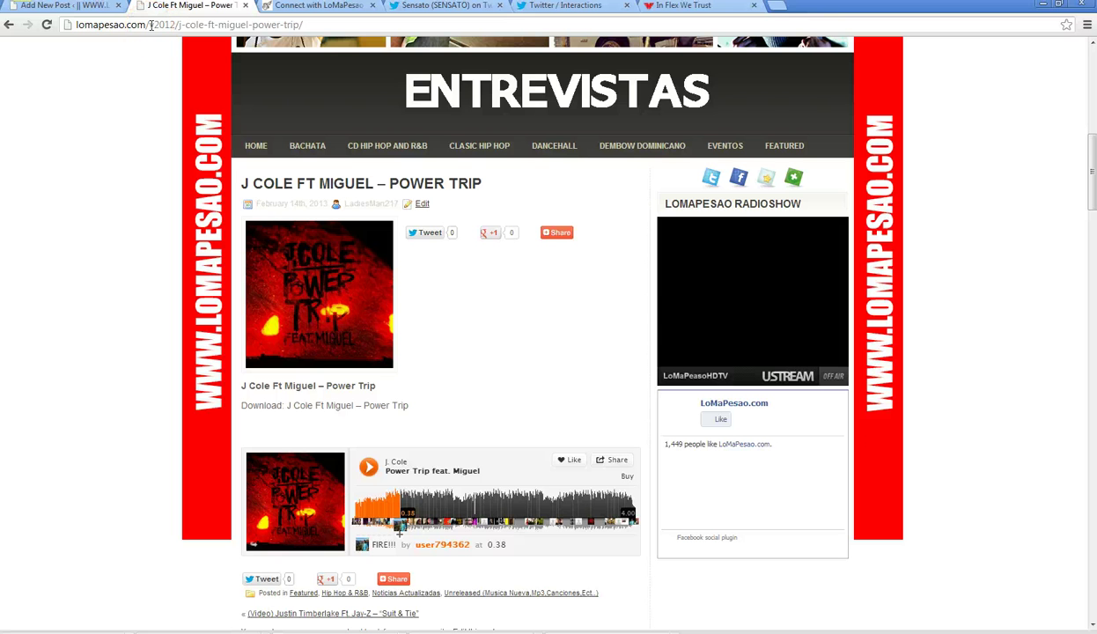
left_click(7, 25)
left_click(705, 16)
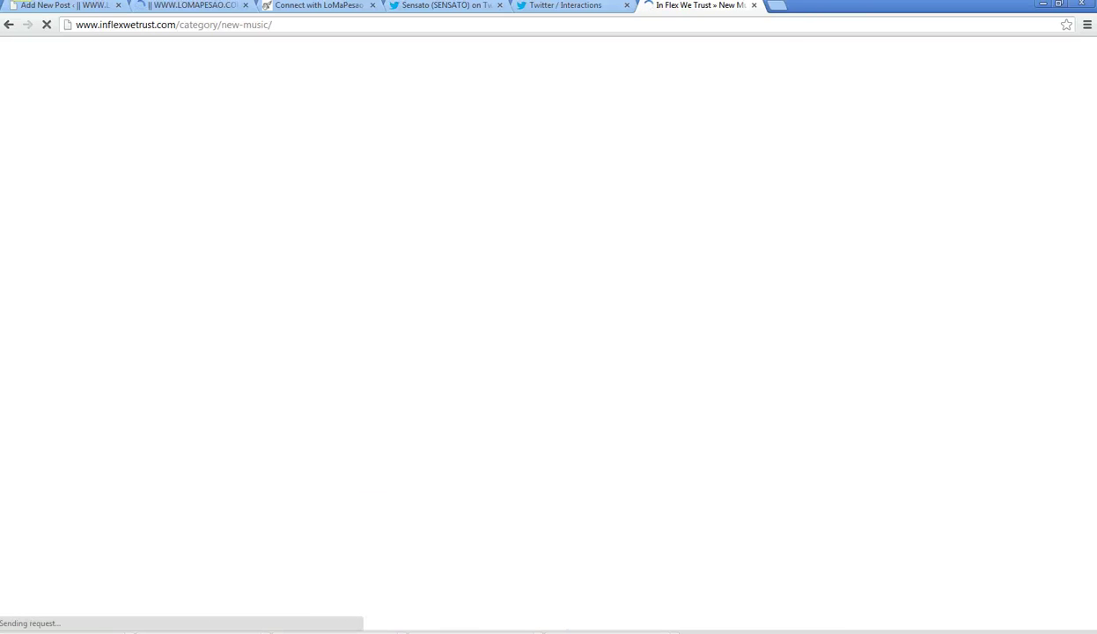
- Open lomapesao.com/v2012/wp-admin in a new tab, then return to In Flex We Trust's New Music page
left_click(45, 7)
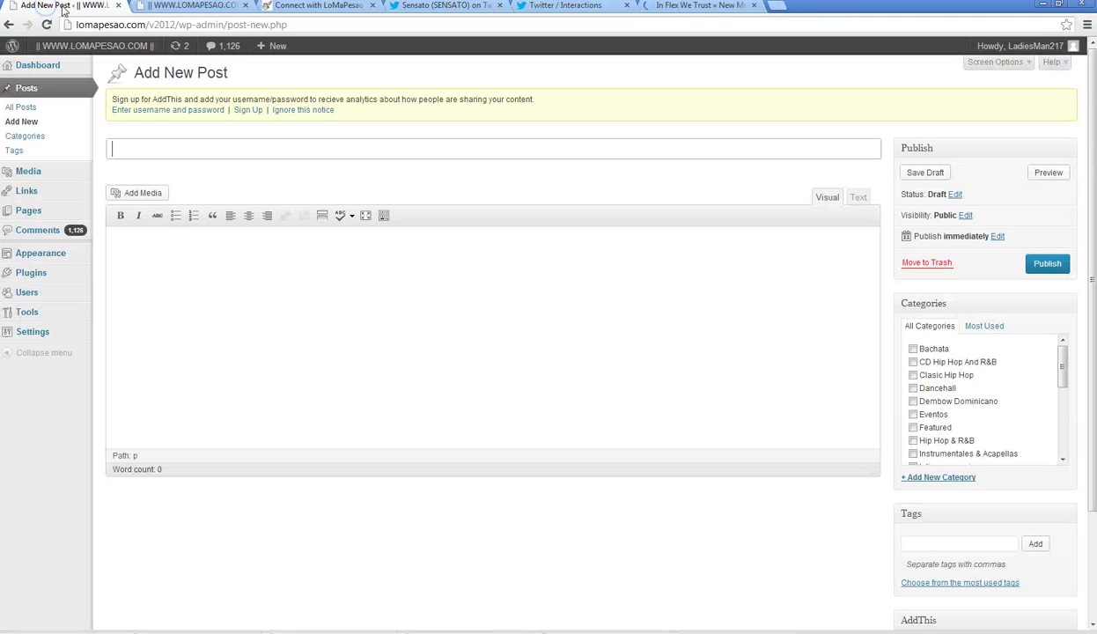
left_click(774, 5)
type("lomapesao.com/v2012/")
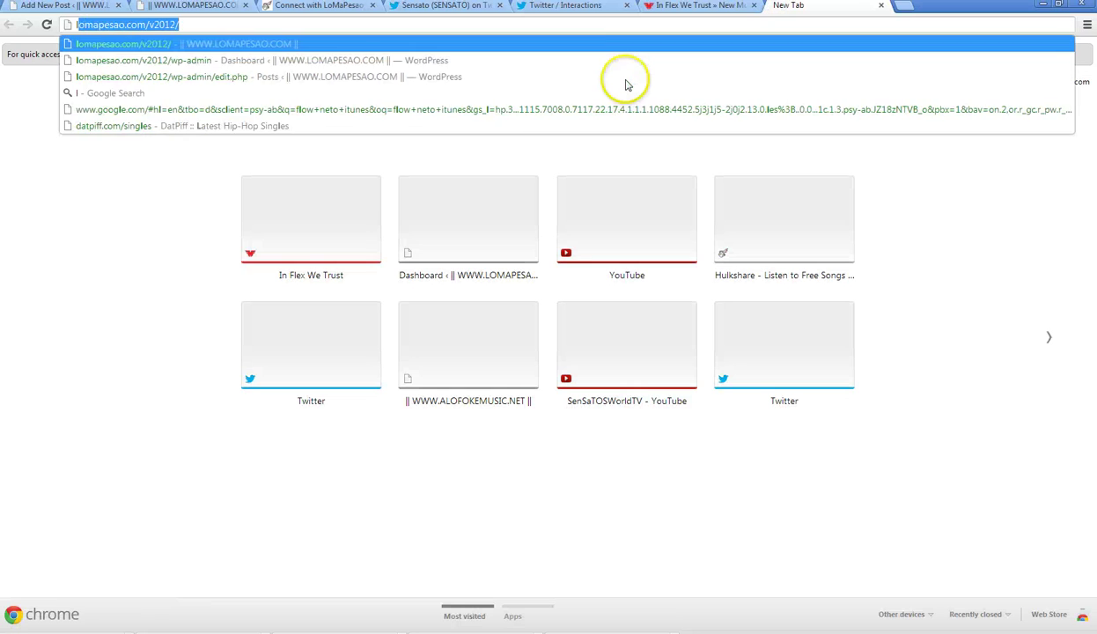
key("Down")
key("Return")
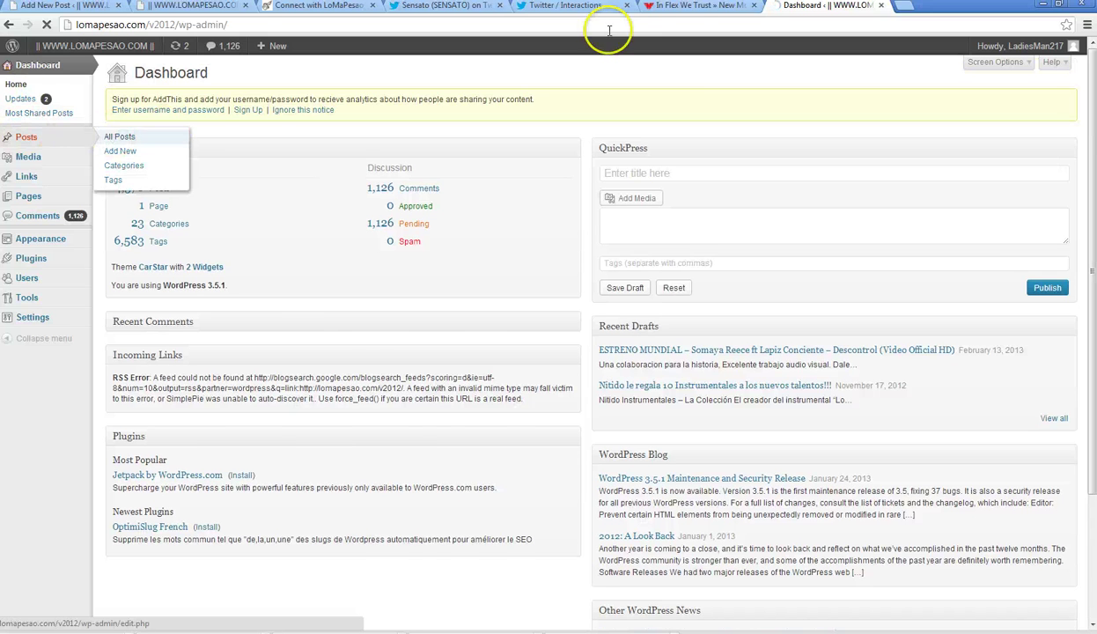
left_click(683, 7)
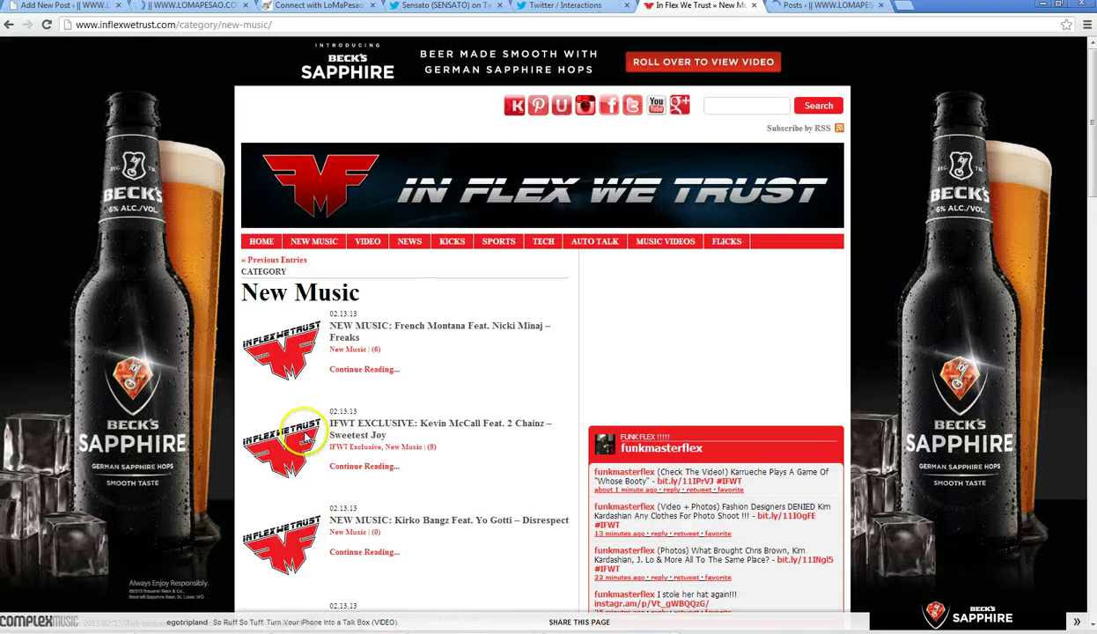
- Open the Kirko Bangz Feat. Yo Gotti – Disrespect article and copy the name 'Kirko Bangz'
scroll(299, 414, "down", 3)
left_click(301, 420)
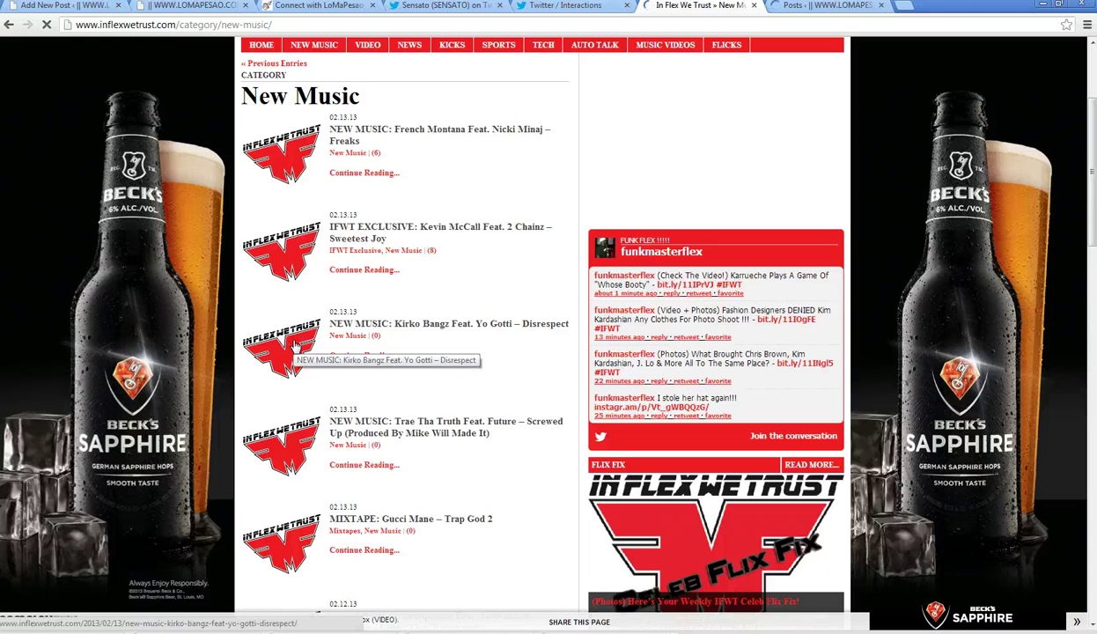
left_click(296, 344)
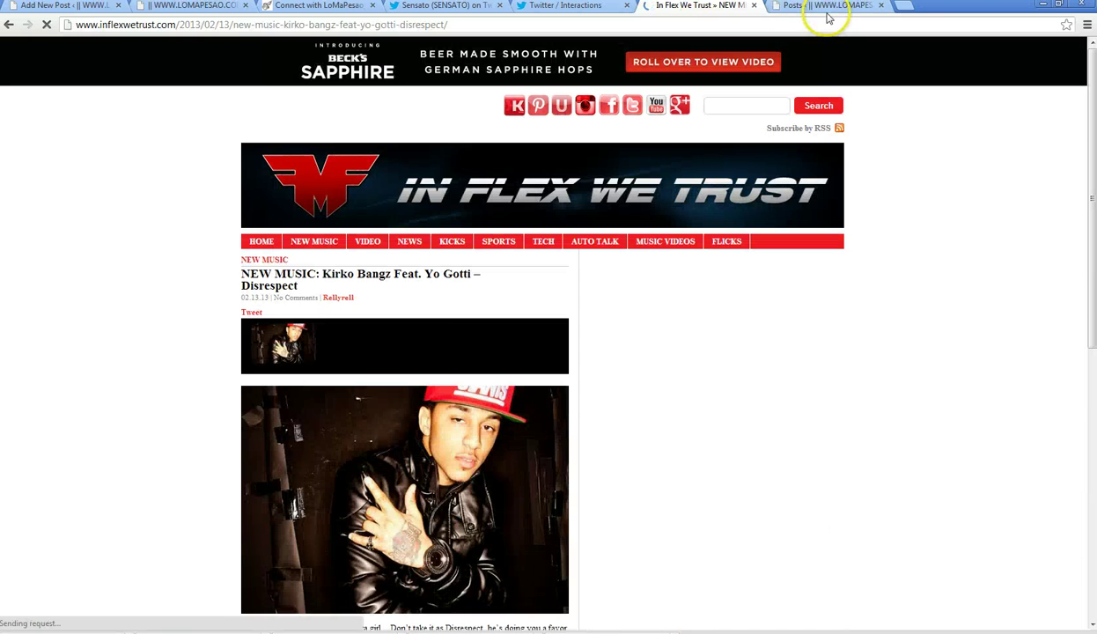
scroll(489, 318, "down", 2)
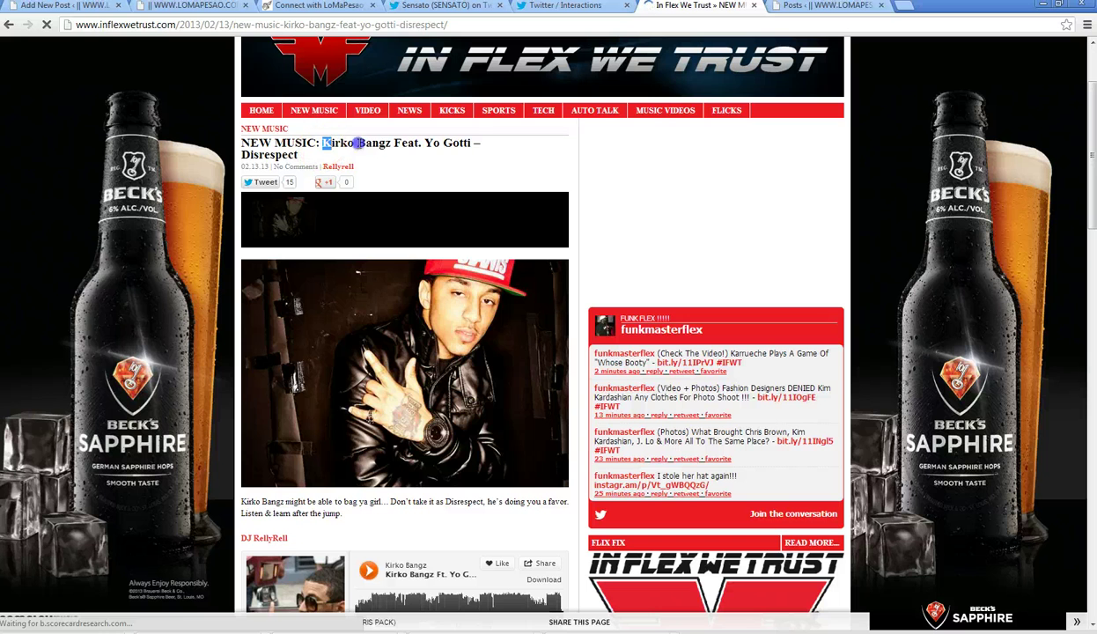
left_click_drag(358, 143, 391, 143)
right_click(391, 143)
key("Escape")
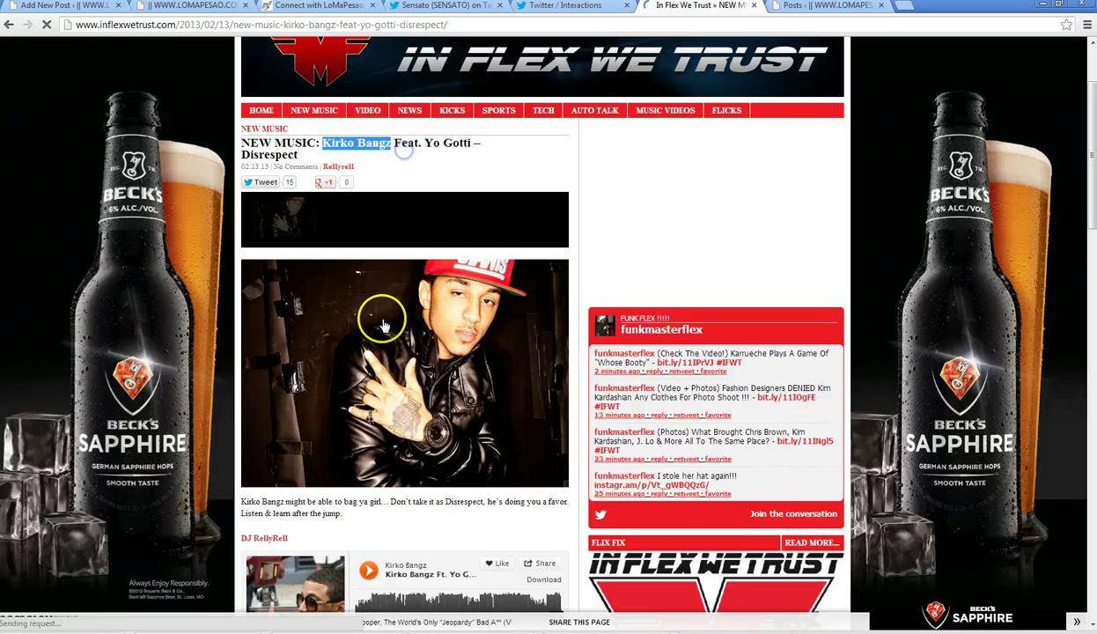
- Save the article photo to the desktop as 'Kirko Bangz'
right_click(382, 321)
left_click(456, 405)
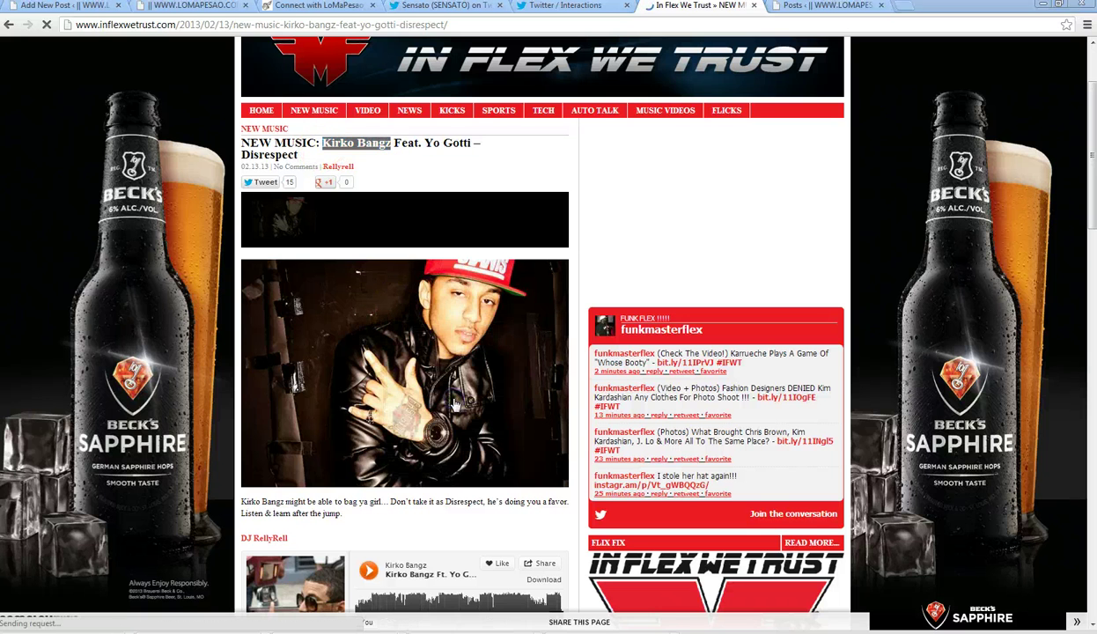
type("Kirko Bangz")
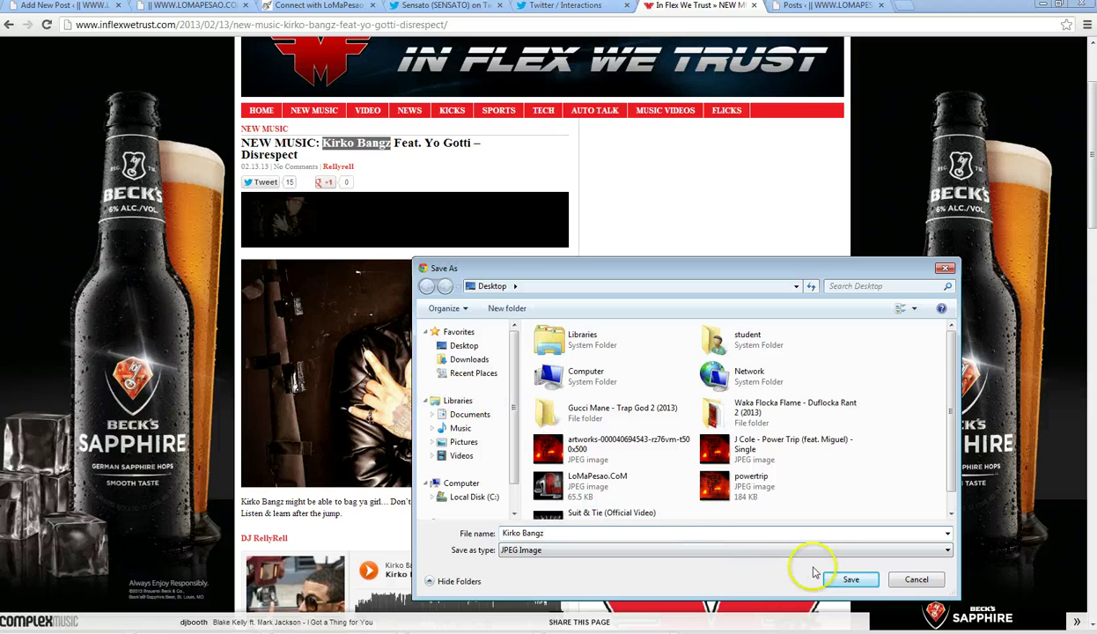
left_click(847, 579)
- Open the French Montana Ft Nicki Minaj – Freaks post for editing and copy its title
left_click(819, 6)
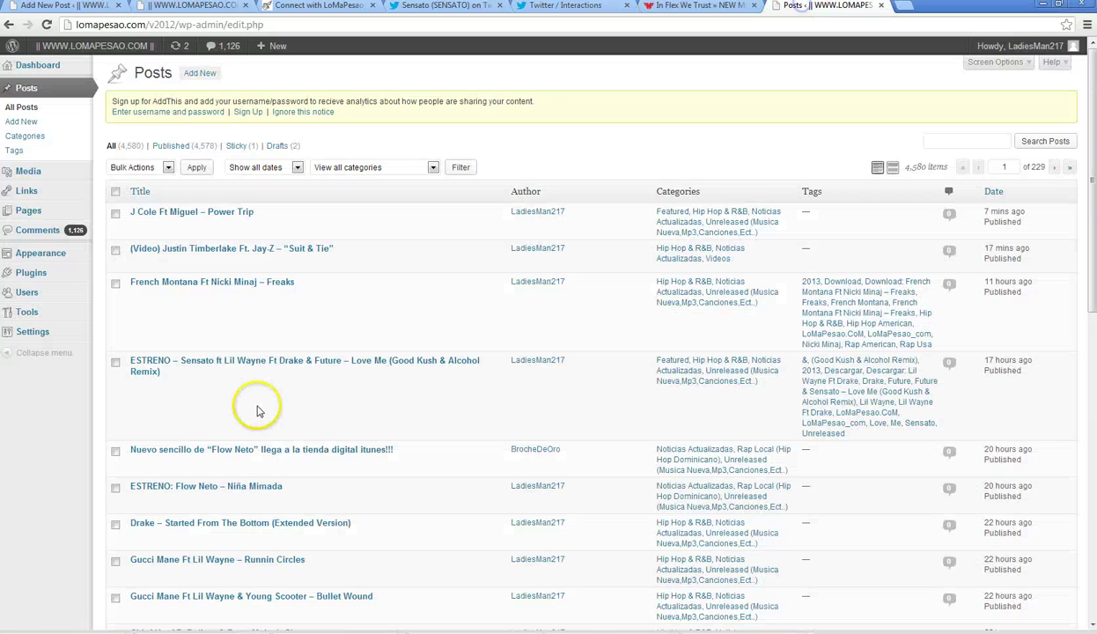
left_click(251, 286)
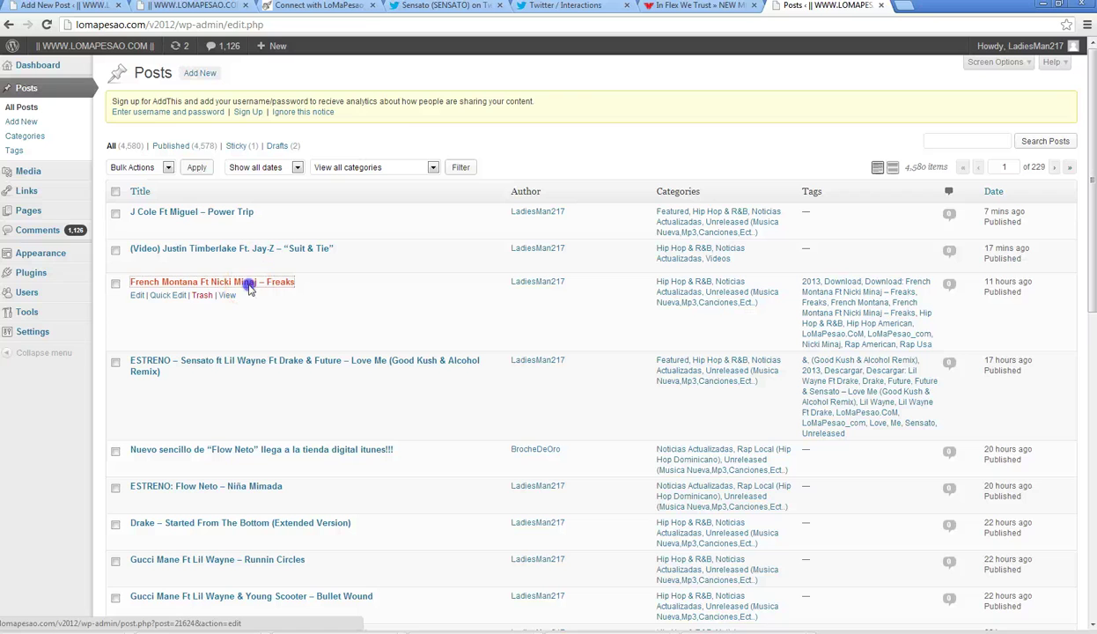
left_click(339, 149)
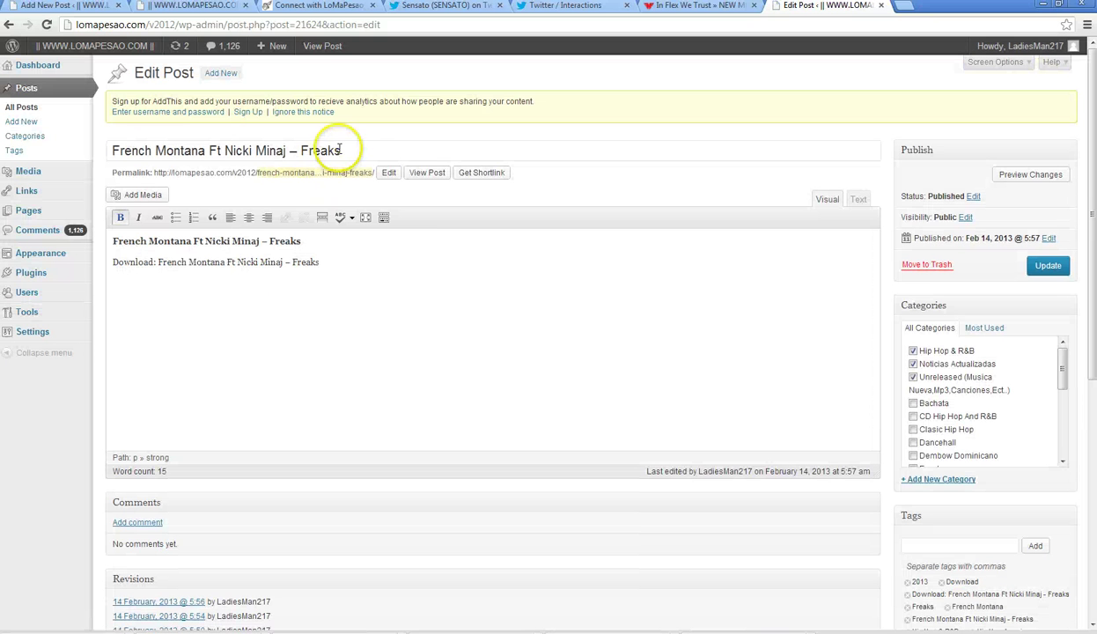
left_click_drag(360, 151, 100, 152)
right_click(129, 152)
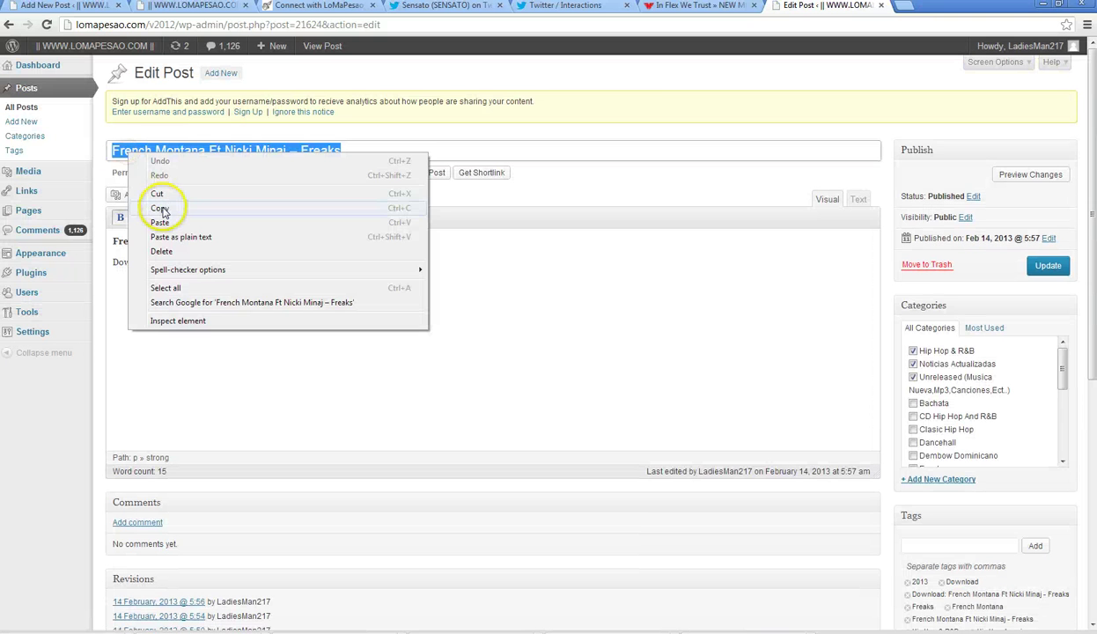
left_click(157, 213)
- Paste the Freaks title into the new draft and switch its editor to Text view
key("ctrl+1")
left_click(152, 147)
right_click(152, 147)
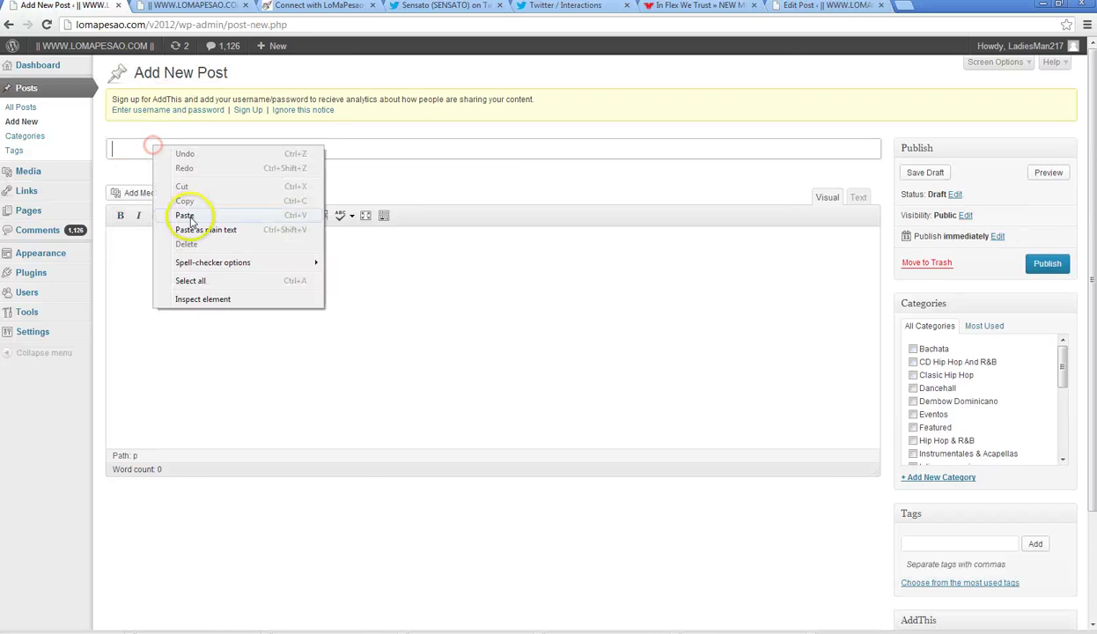
left_click(189, 215)
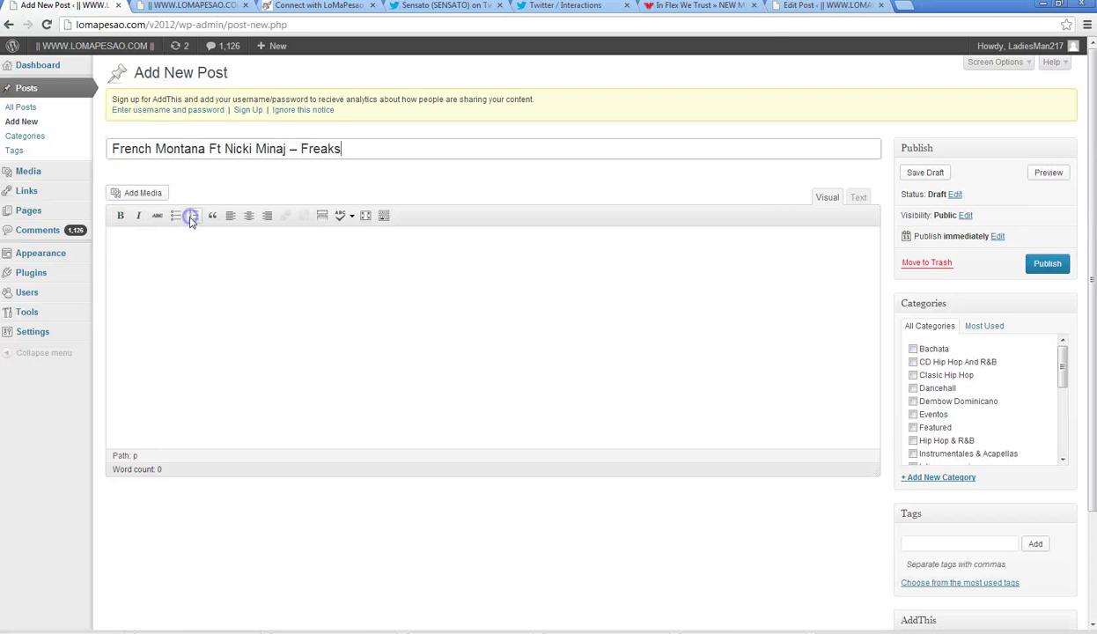
left_click(859, 198)
- Show the existing Freaks post's HTML and select all of it
left_click(828, 6)
left_click(859, 200)
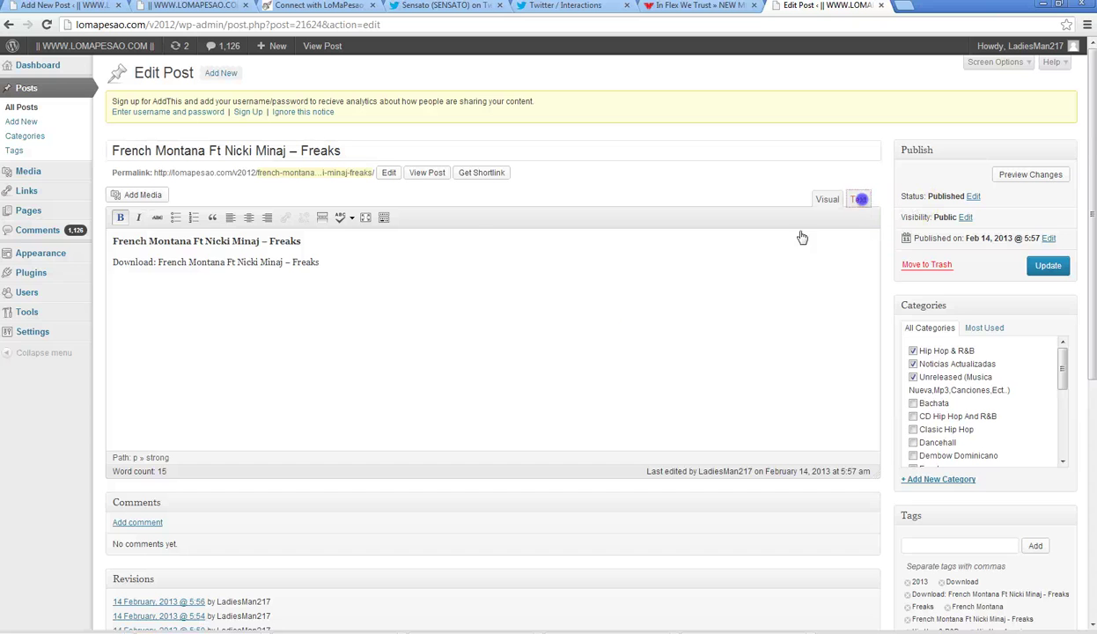
key("ctrl+a")
- Paste the Freaks post's HTML into the new draft's body and add a read-more break
right_click(137, 255)
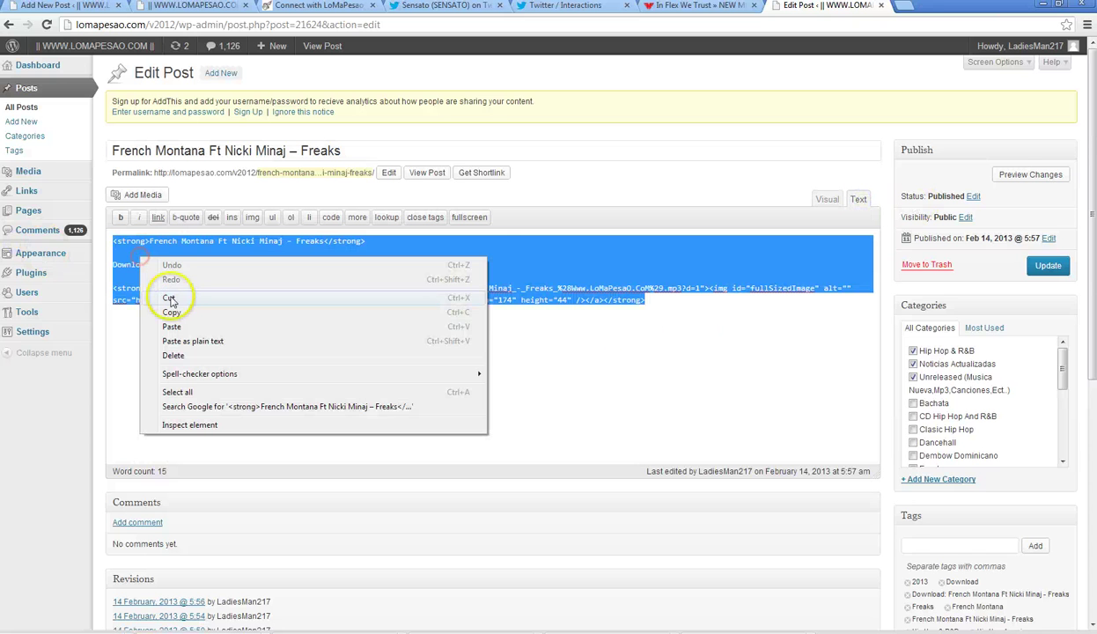
left_click(169, 303)
left_click(61, 6)
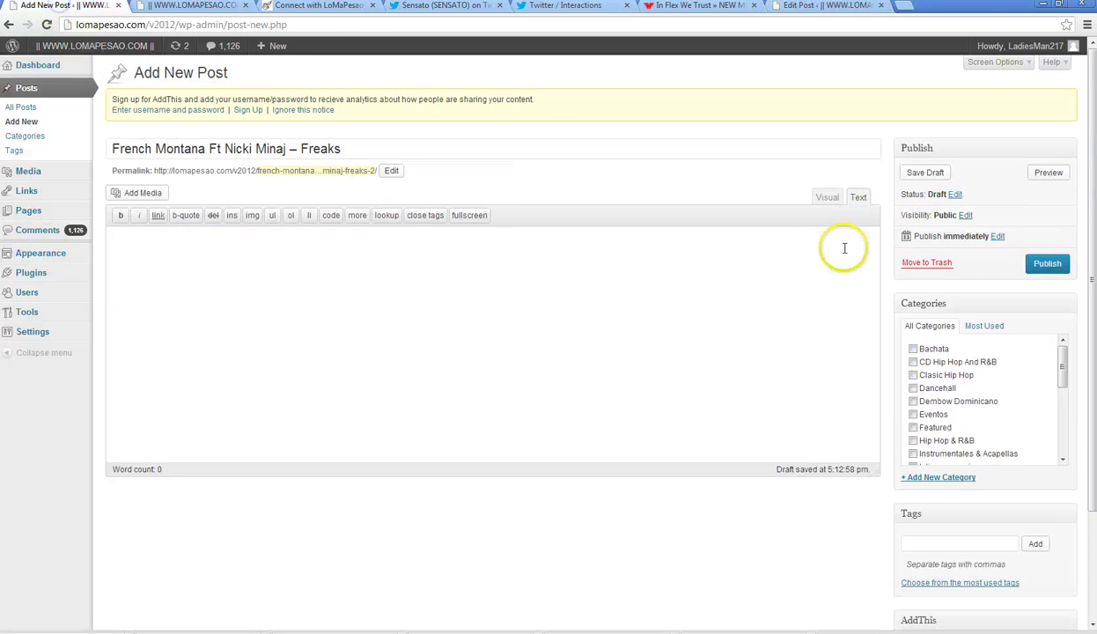
left_click(415, 265)
key("ctrl+v")
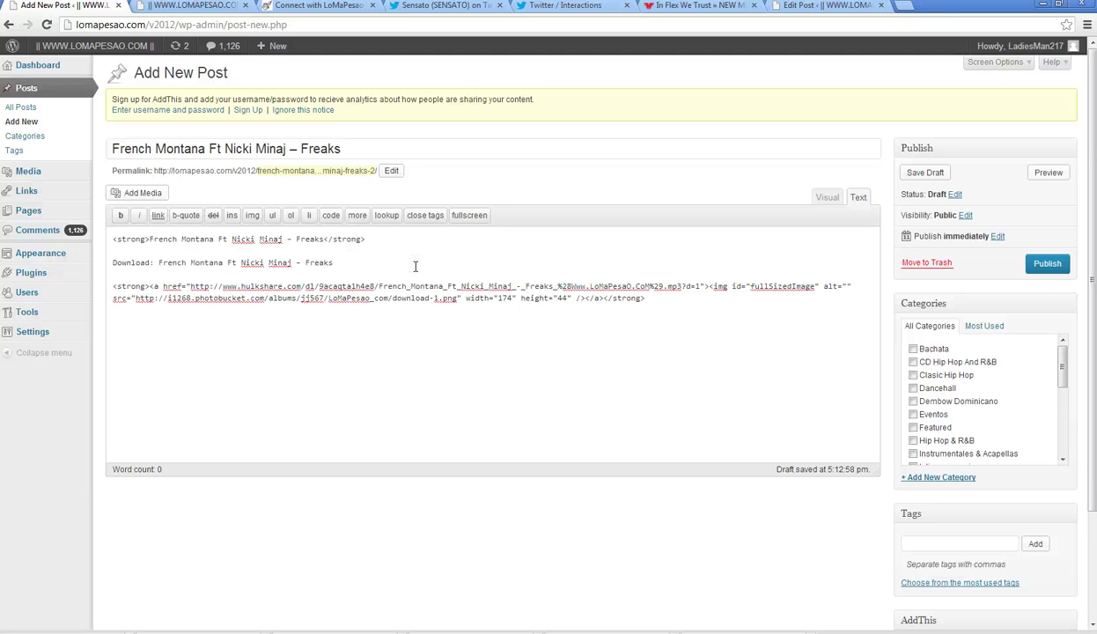
left_click(357, 218)
- Switch the old Freaks post back to Visual view and close its tab
left_click(823, 7)
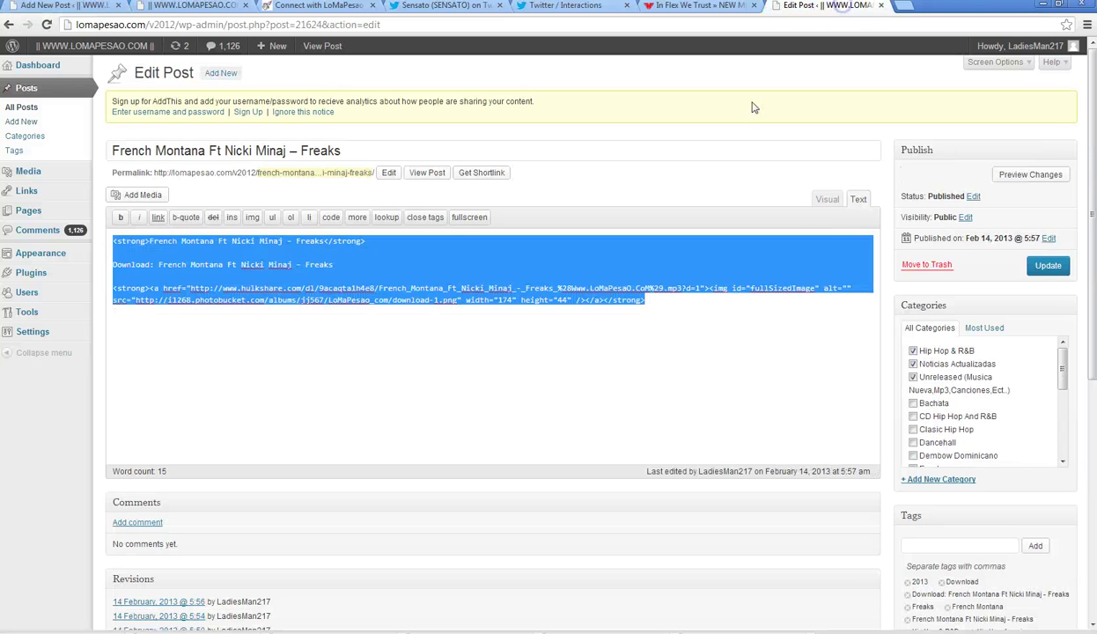
left_click(828, 201)
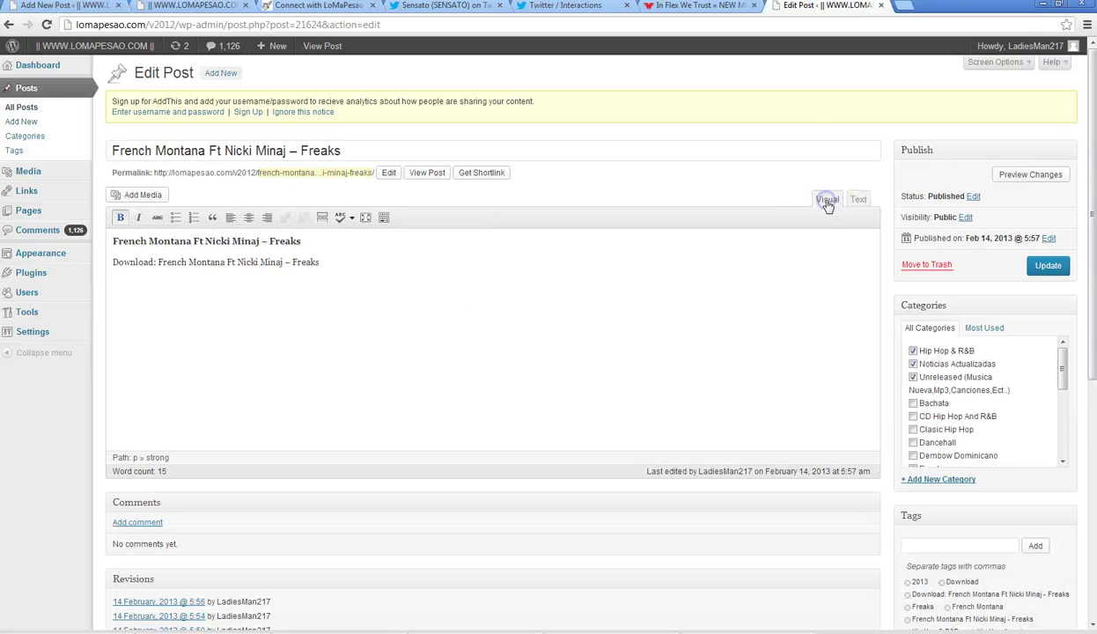
left_click(881, 5)
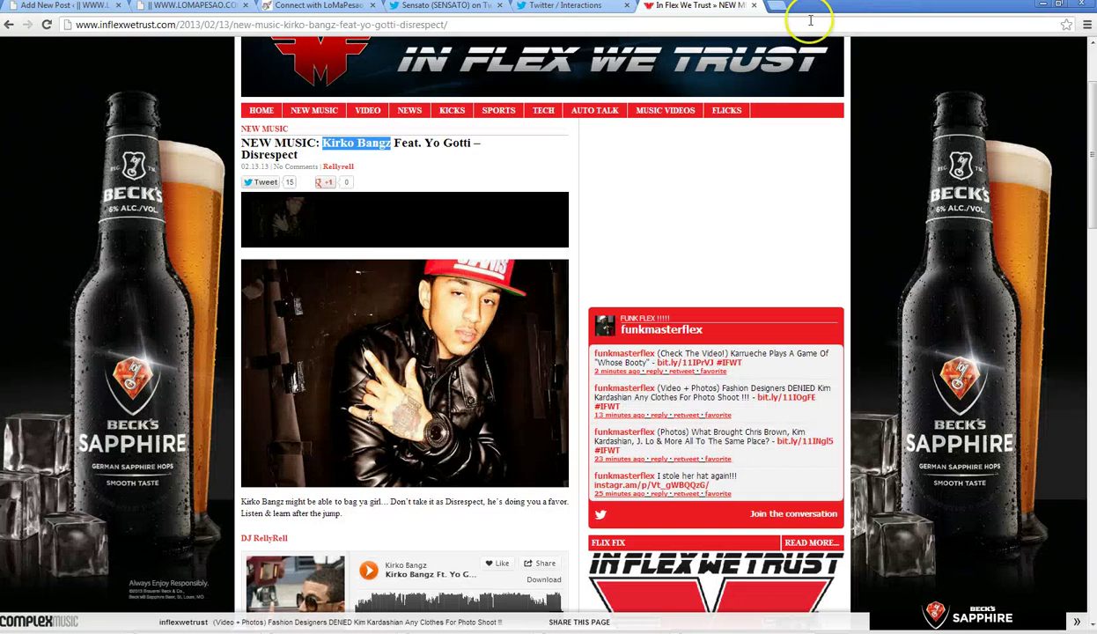
- Open the Kirko Bangz Ft. Yo Gotti – Disrespect track page on SoundCloud
scroll(423, 430, "down", 3)
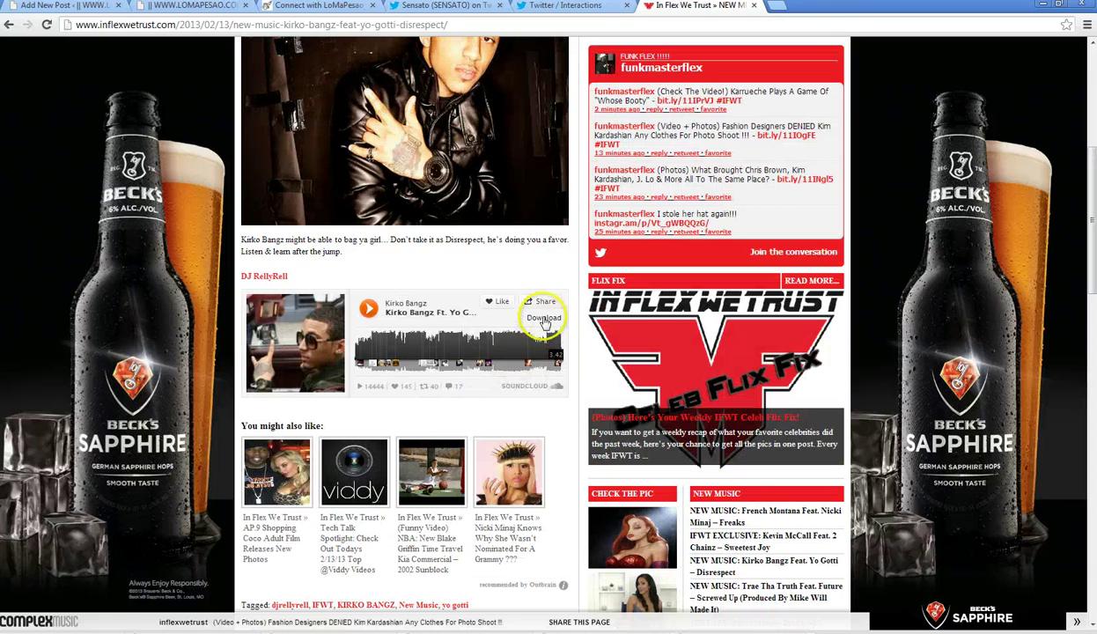
left_click(526, 385)
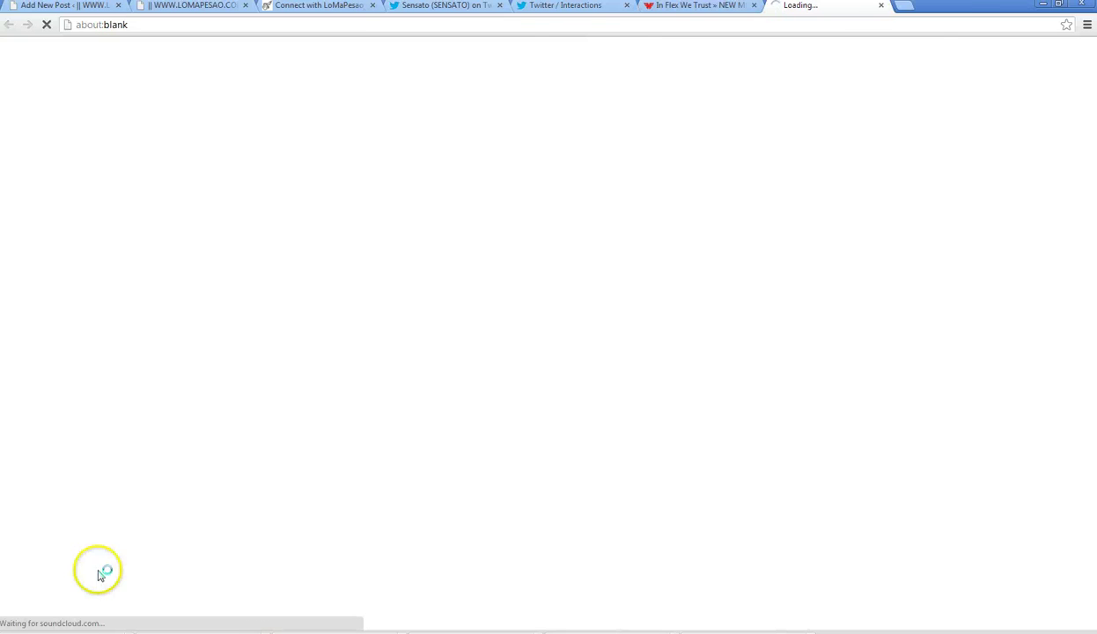
left_click(700, 7)
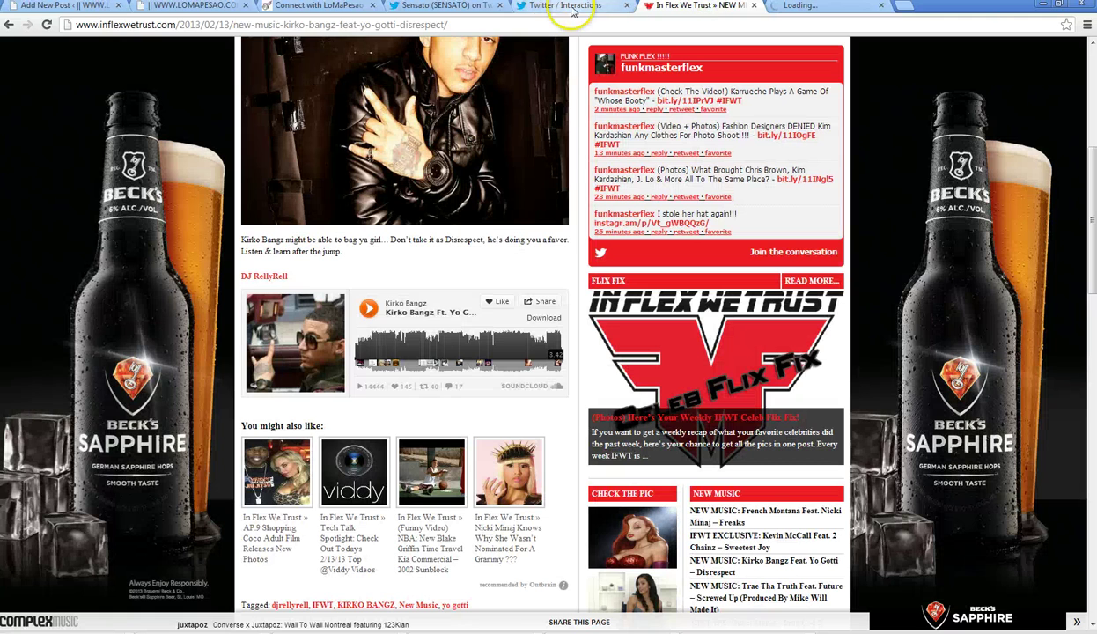
left_click(828, 7)
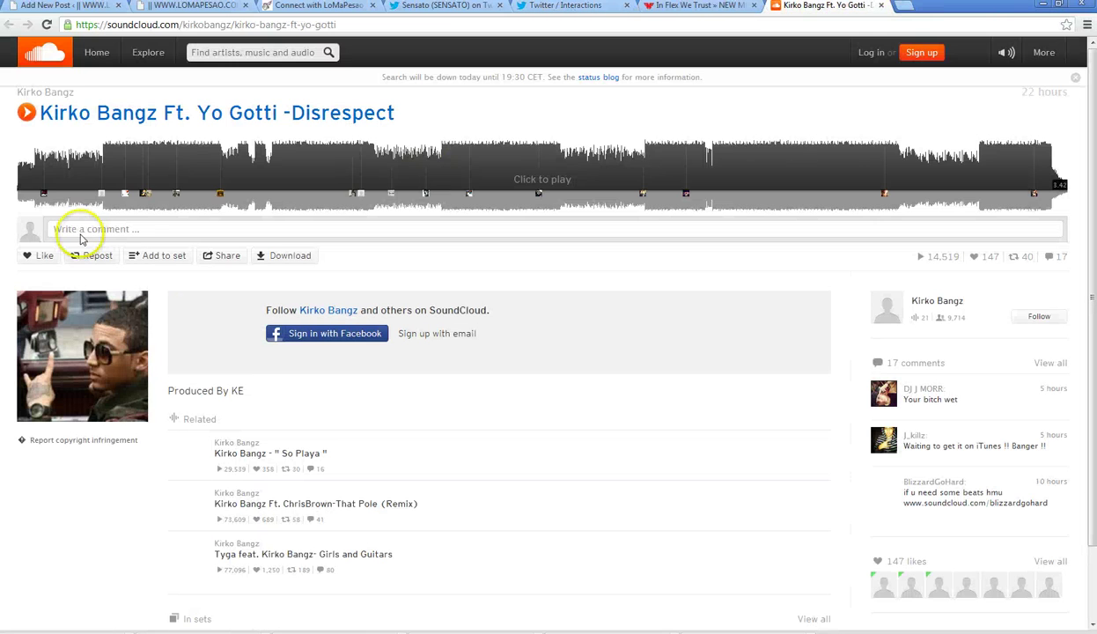
- Copy the track's SoundCloud widget embed code from the Share options
left_click(228, 256)
left_click(253, 382)
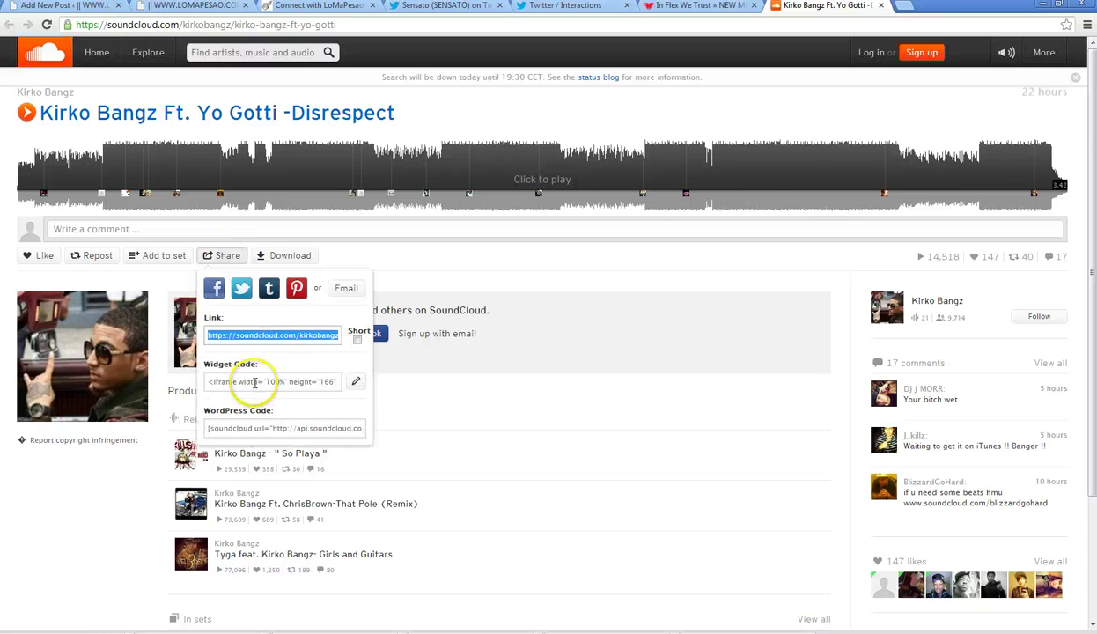
right_click(254, 383)
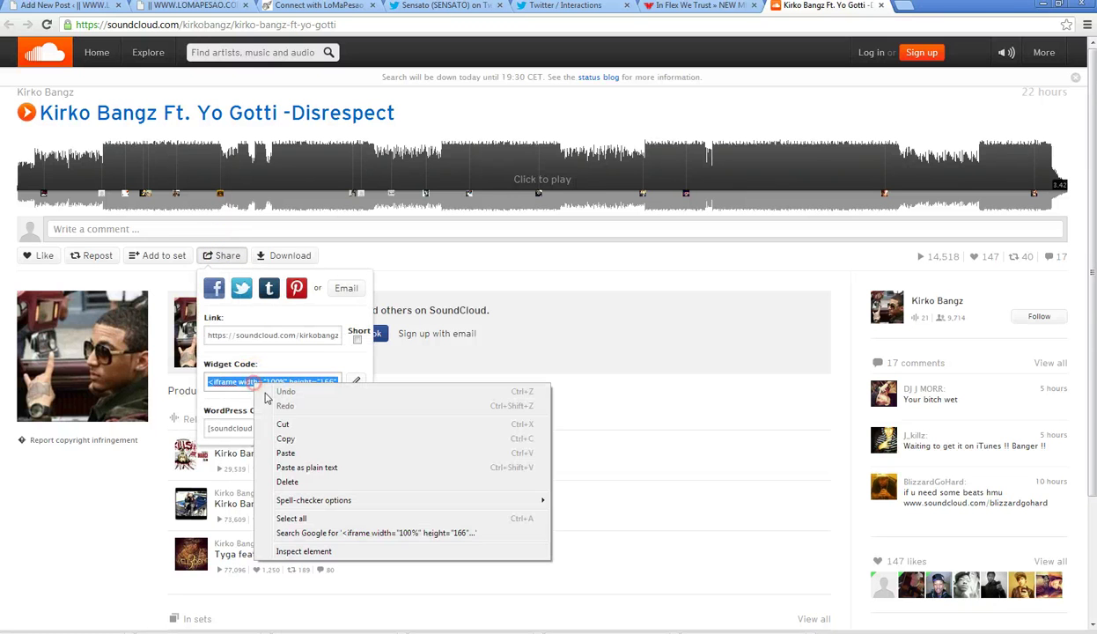
left_click(293, 433)
left_click(60, 7)
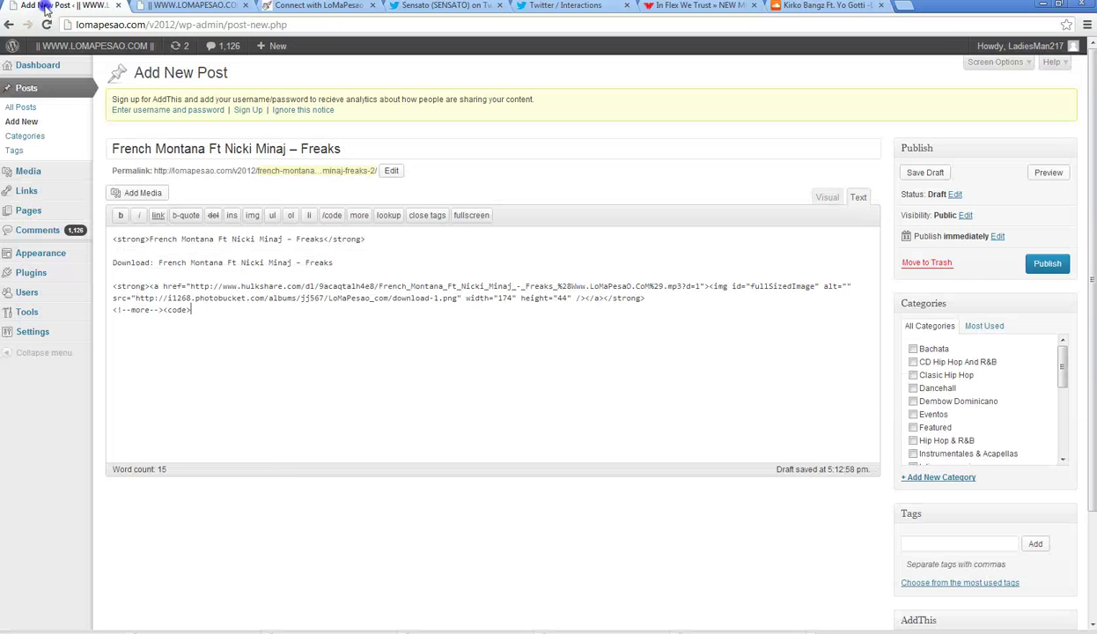
- Paste the SoundCloud iframe into the post body, close the code tag, then open Kirko Bangz's artist page
right_click(256, 326)
left_click(287, 395)
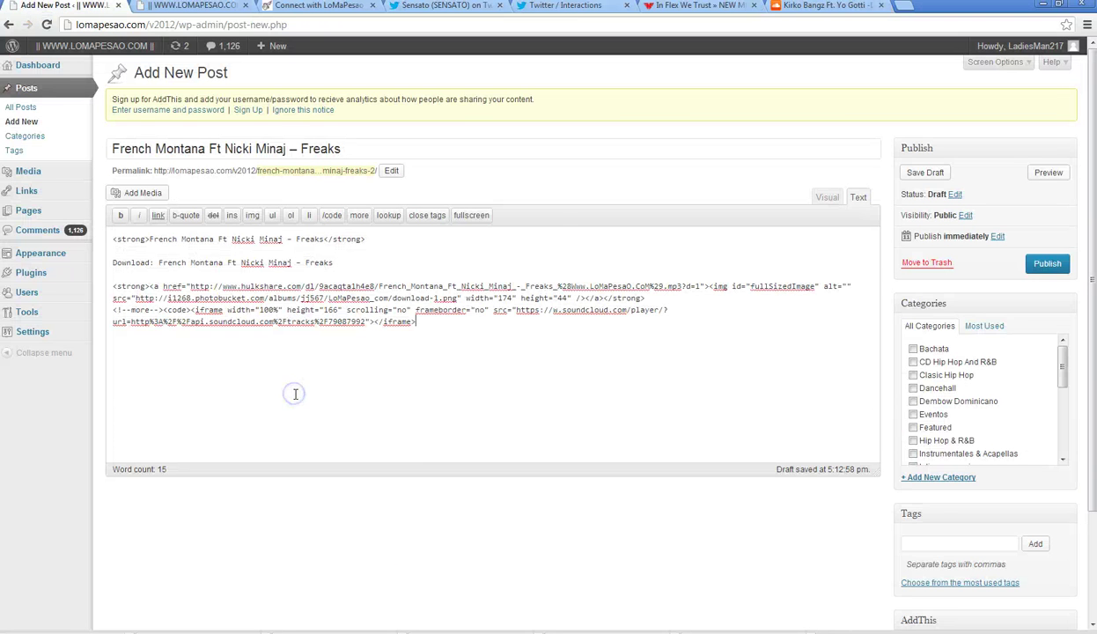
left_click(332, 215)
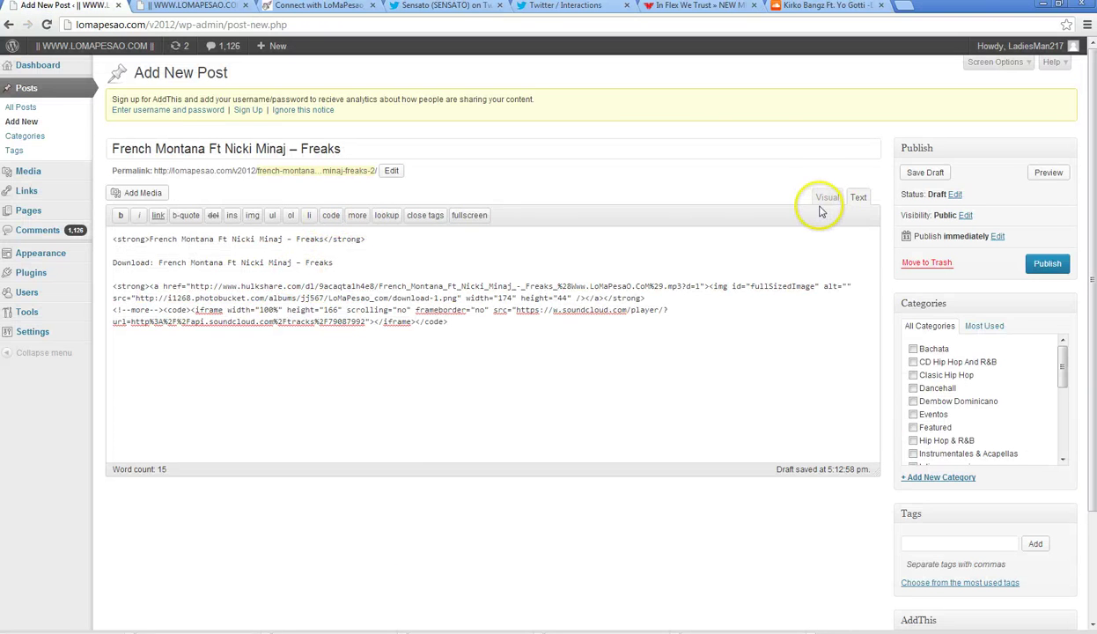
left_click(826, 6)
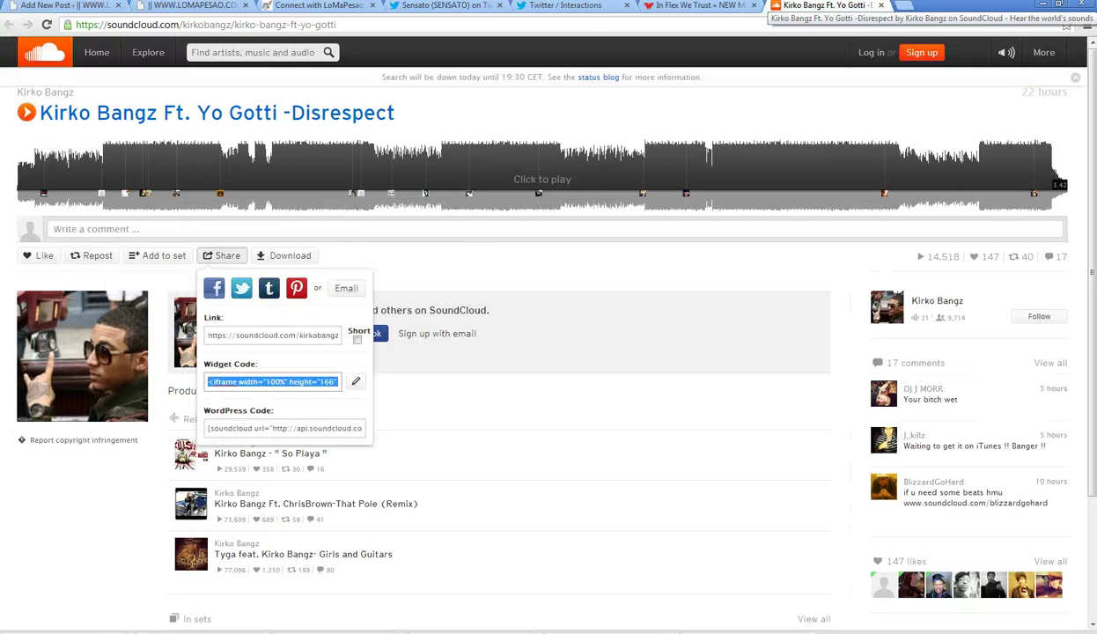
left_click(57, 97)
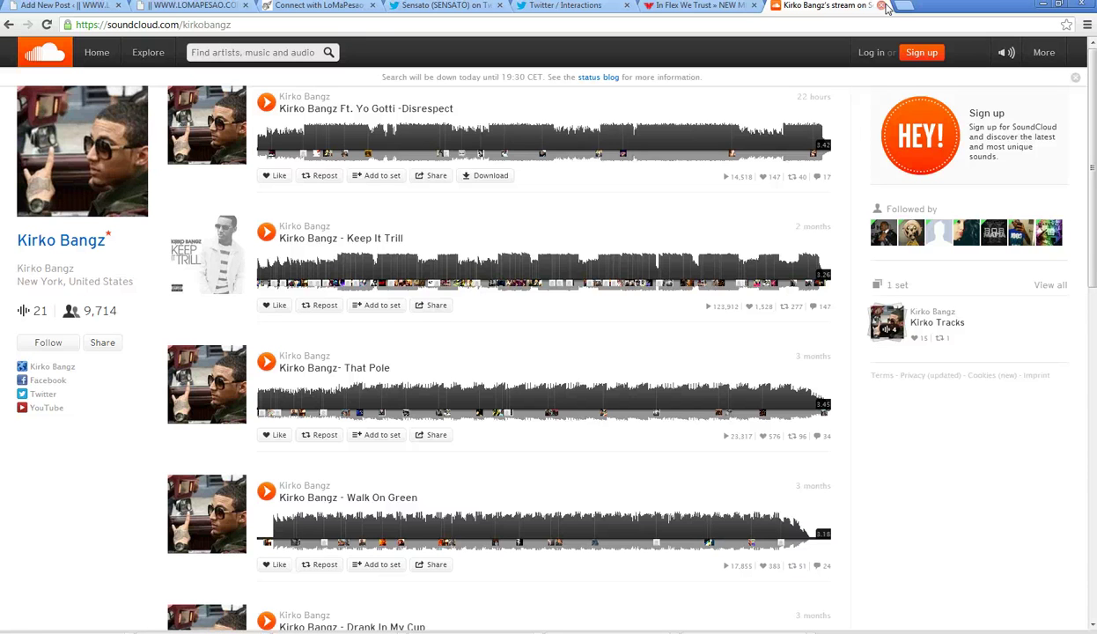
- Replace French Montana with Kirko Bangz in the title, heading and Download line
left_click(887, 8)
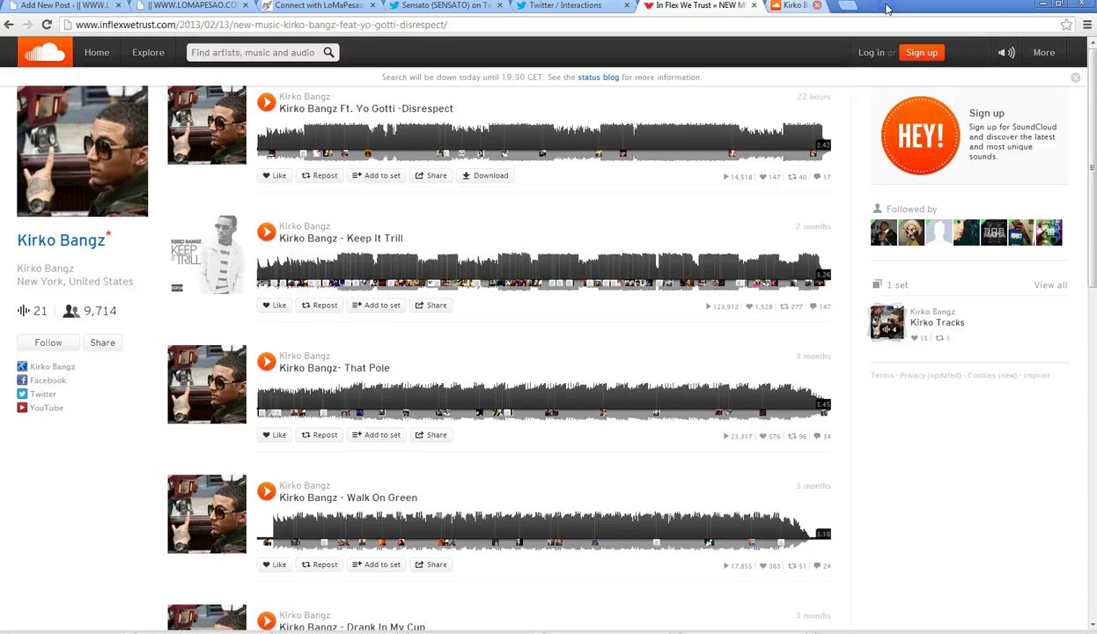
scroll(379, 213, "up", 5)
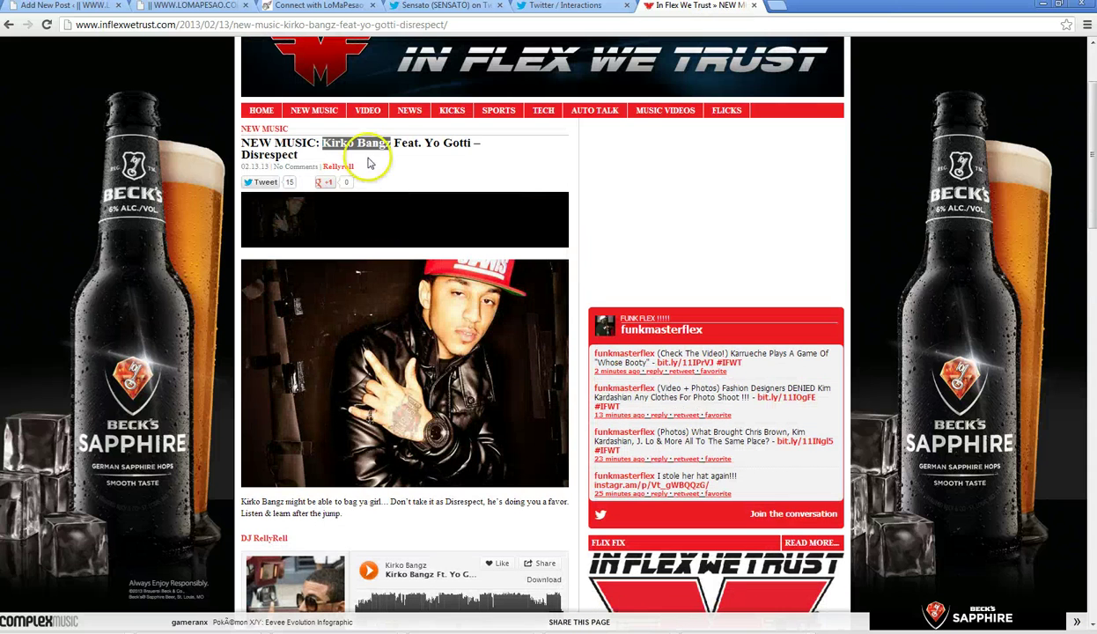
right_click(361, 145)
left_click(388, 151)
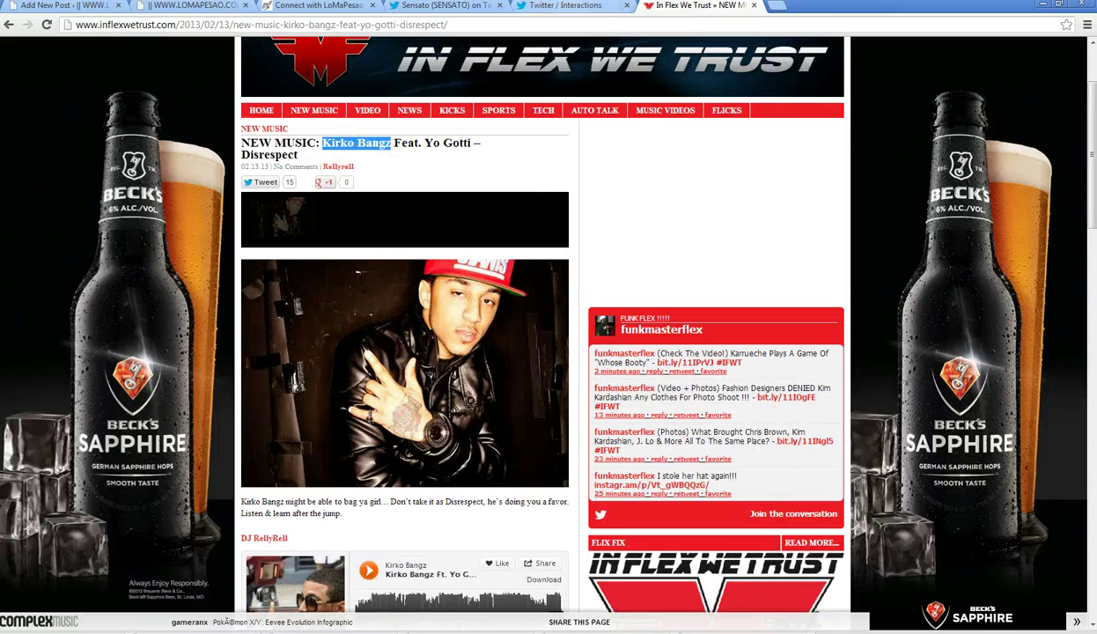
left_click(57, 5)
left_click(213, 154)
left_click_drag(205, 149, 102, 148)
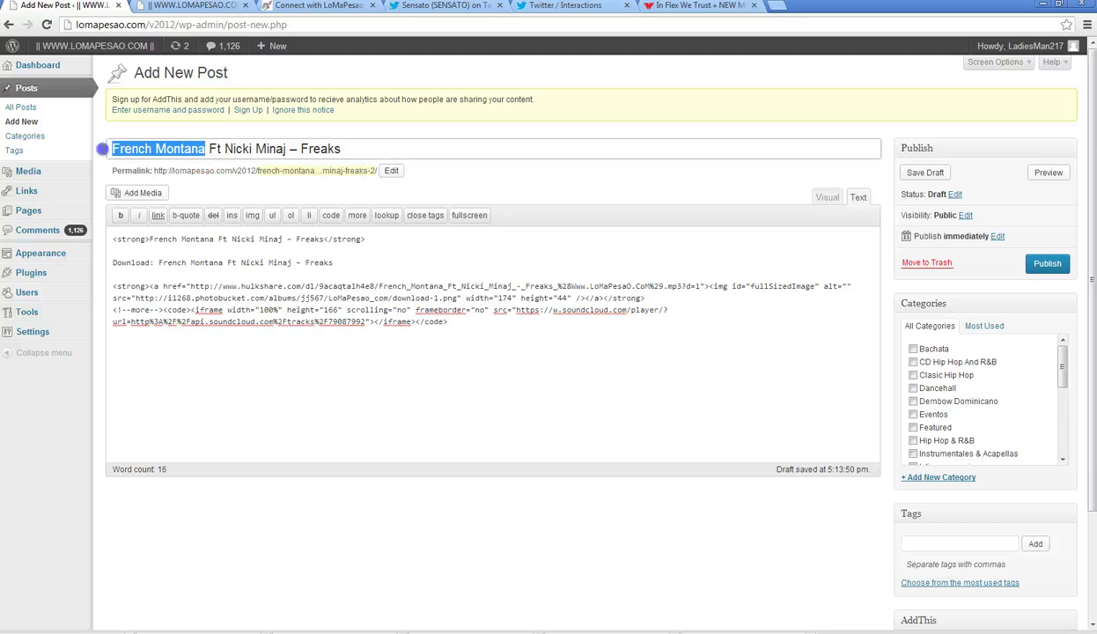
right_click(136, 151)
left_click(181, 218)
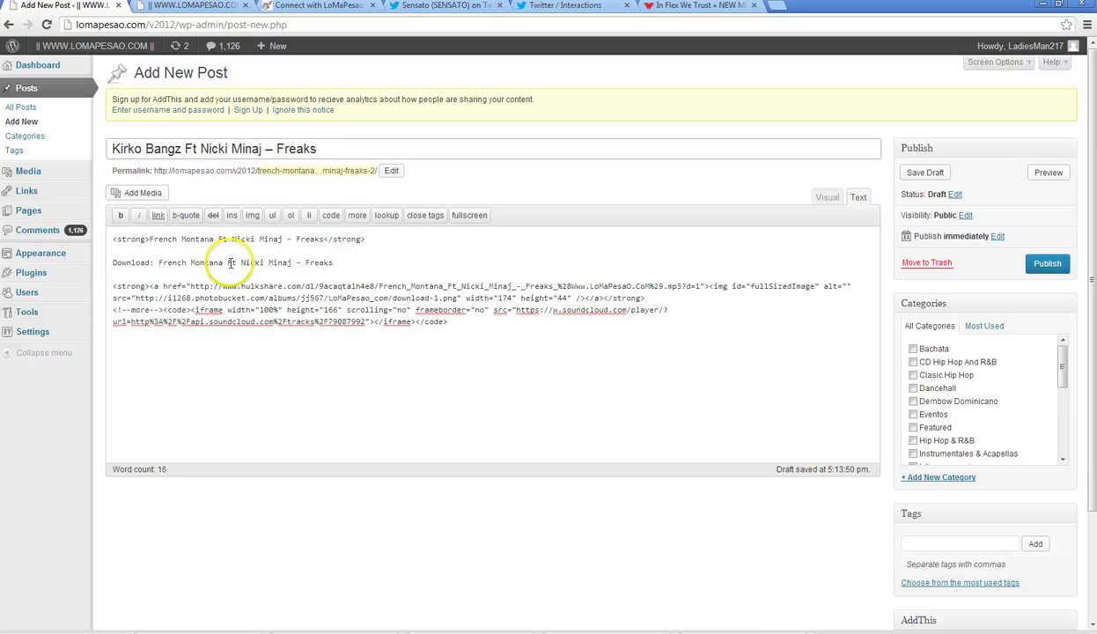
left_click(213, 239)
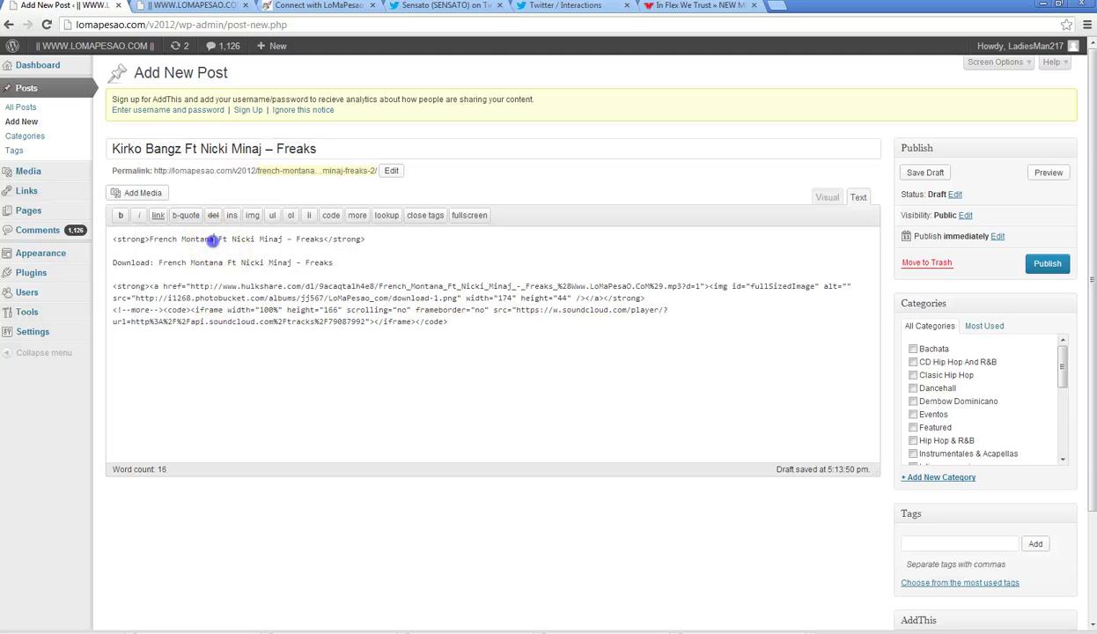
right_click(155, 239)
left_click(194, 296)
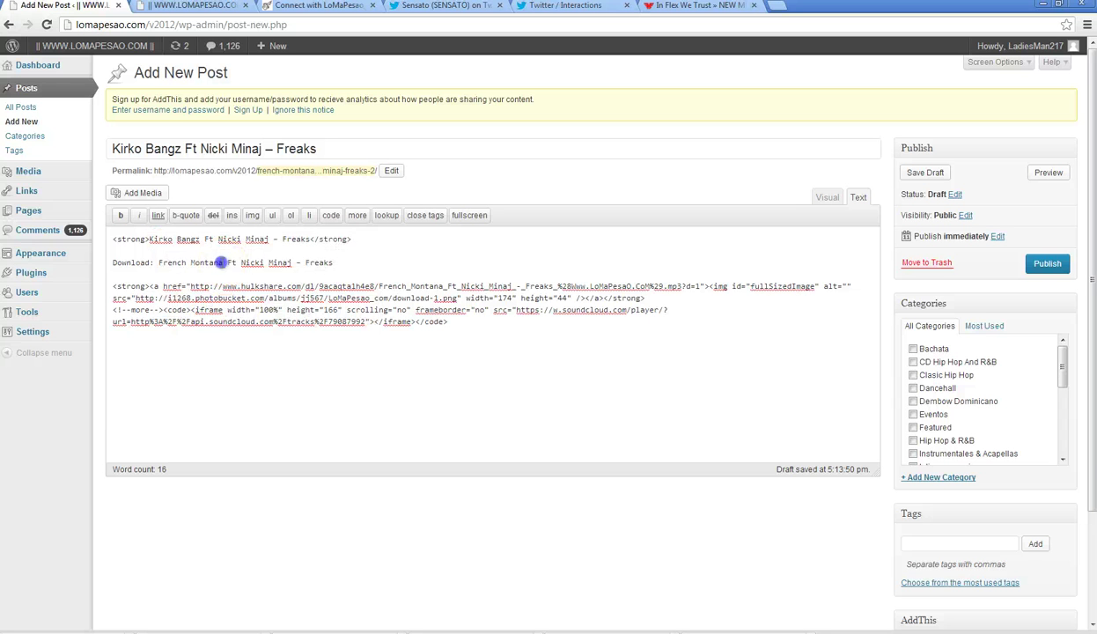
right_click(173, 263)
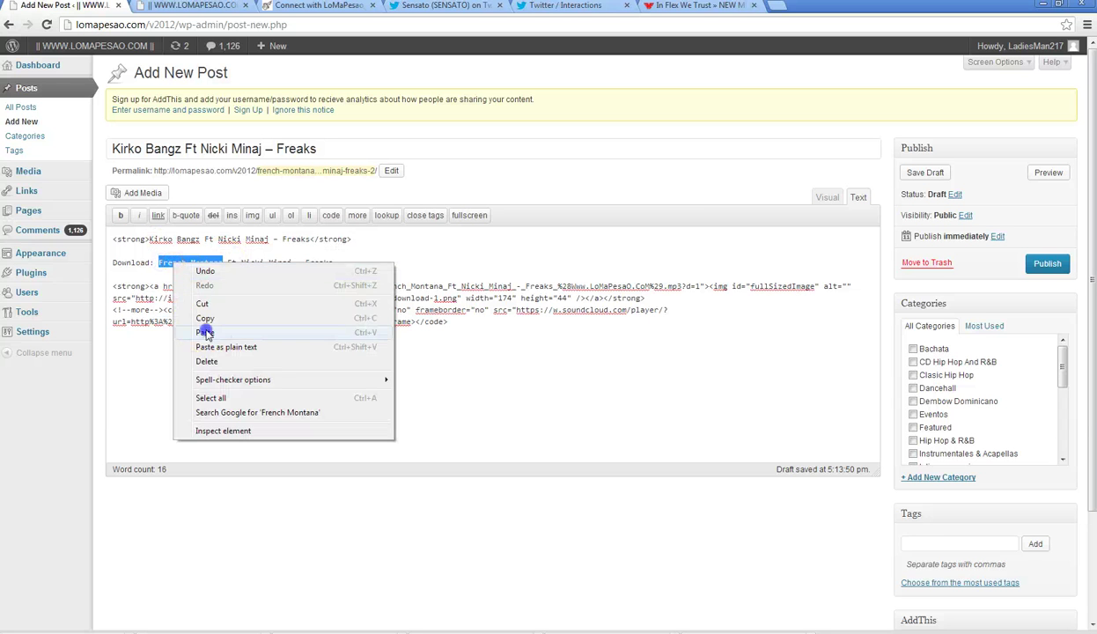
left_click(205, 333)
- Replace Nicki Minaj with Yo Gotti in the title, heading and Download line
left_click(696, 5)
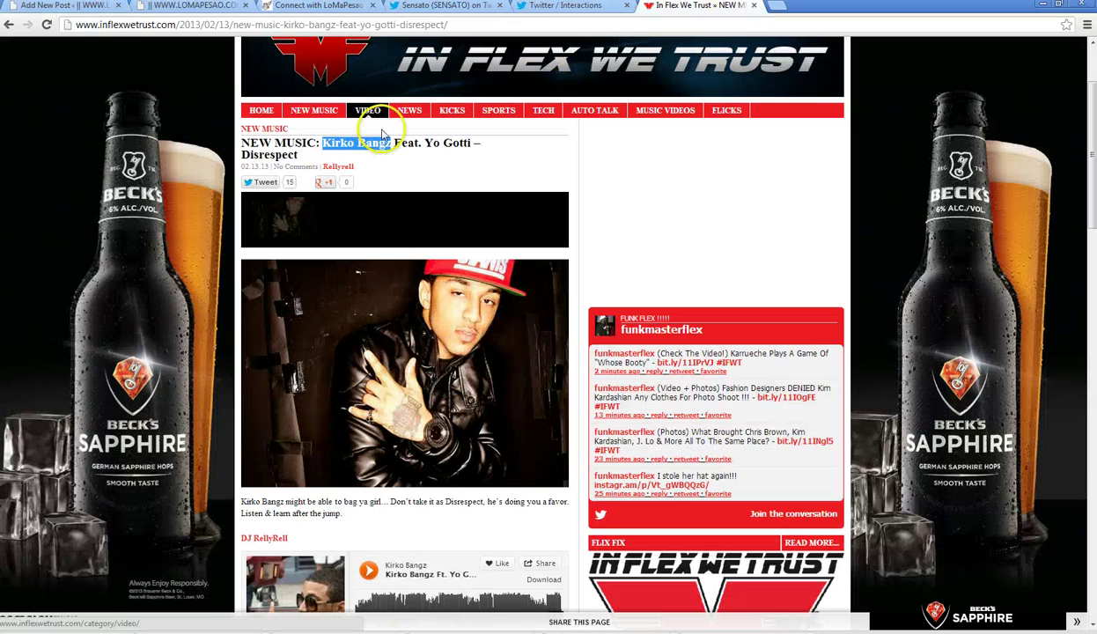
left_click_drag(423, 142, 440, 139)
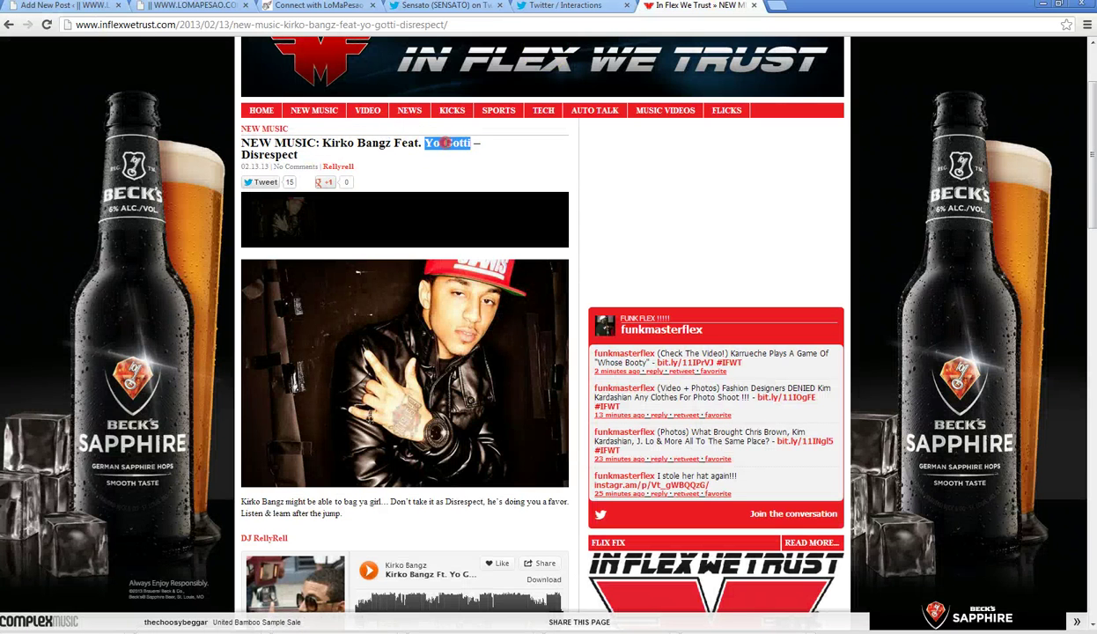
right_click(445, 142)
left_click(473, 150)
left_click(53, 7)
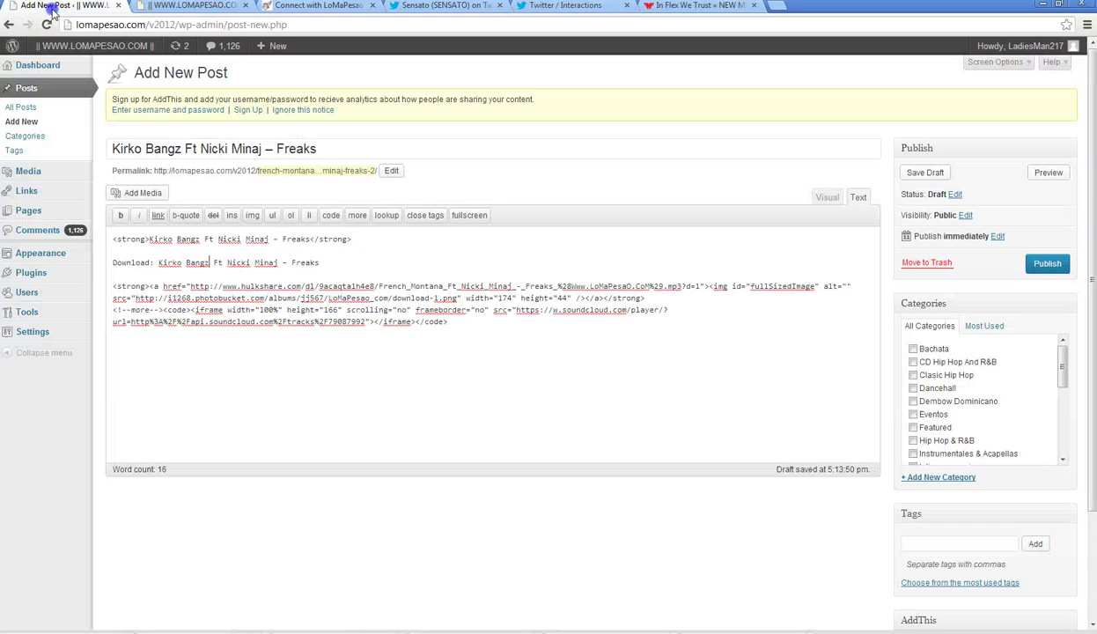
left_click_drag(200, 148, 228, 148)
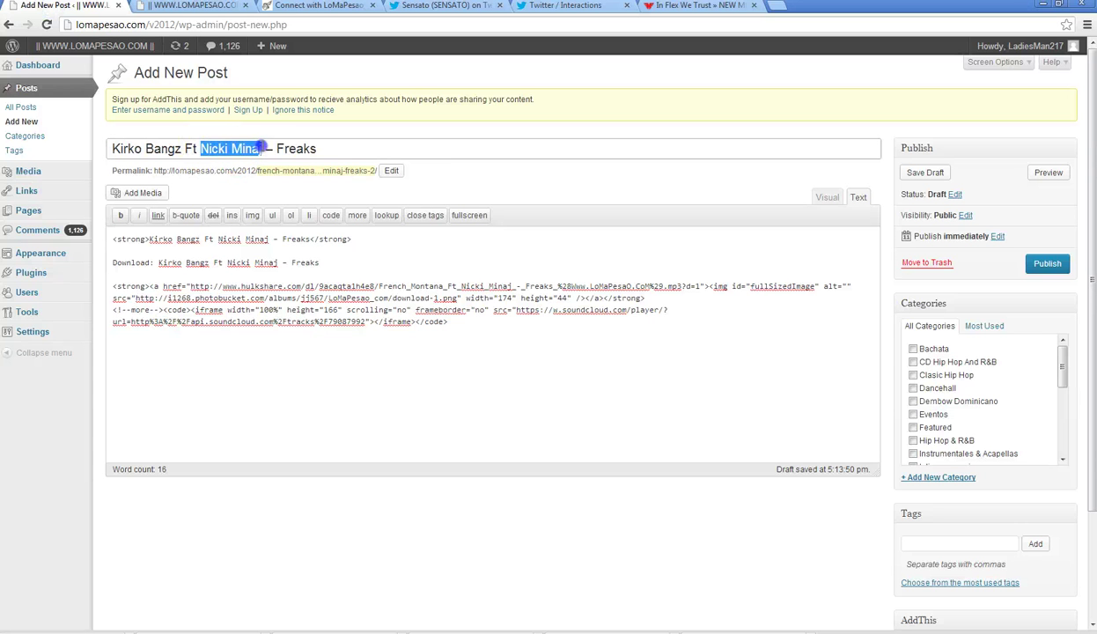
right_click(247, 151)
left_click(286, 213)
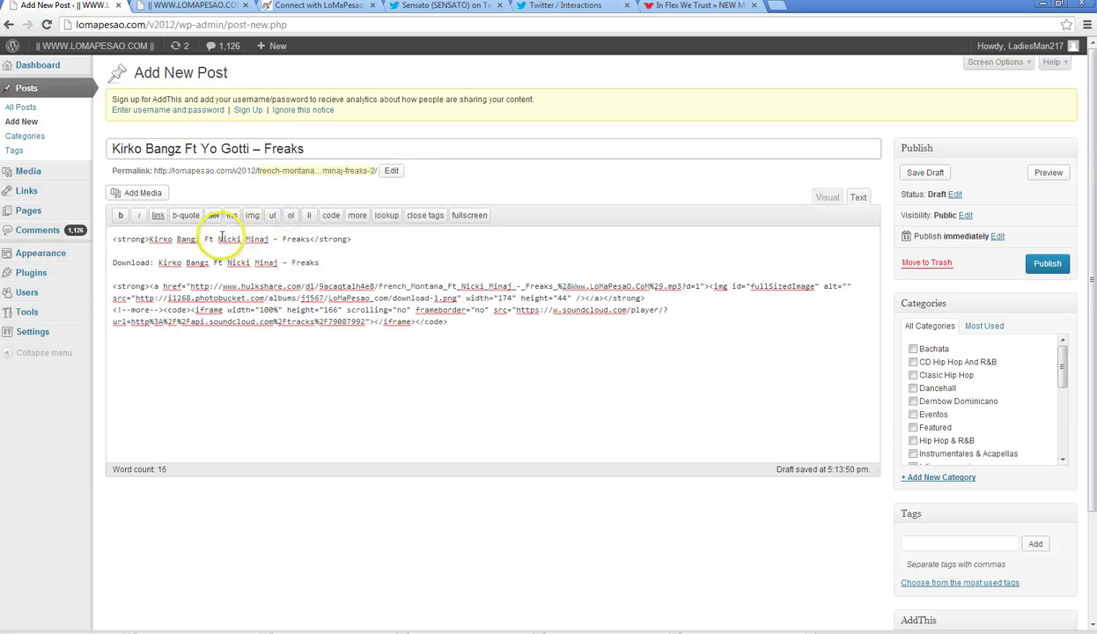
left_click_drag(217, 239, 265, 238)
right_click(254, 240)
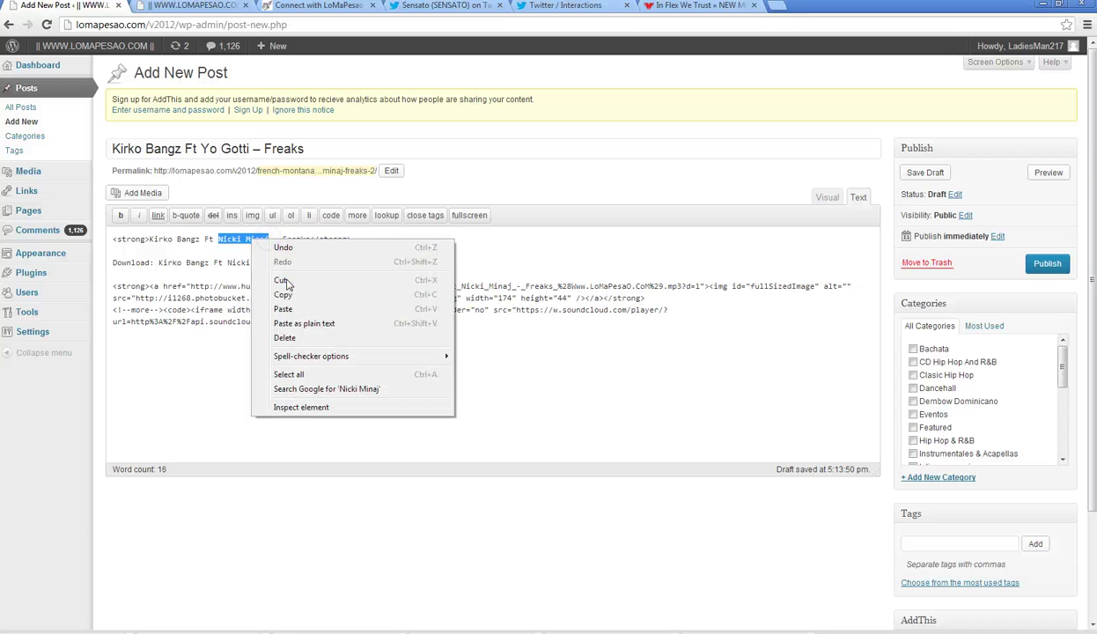
left_click(304, 309)
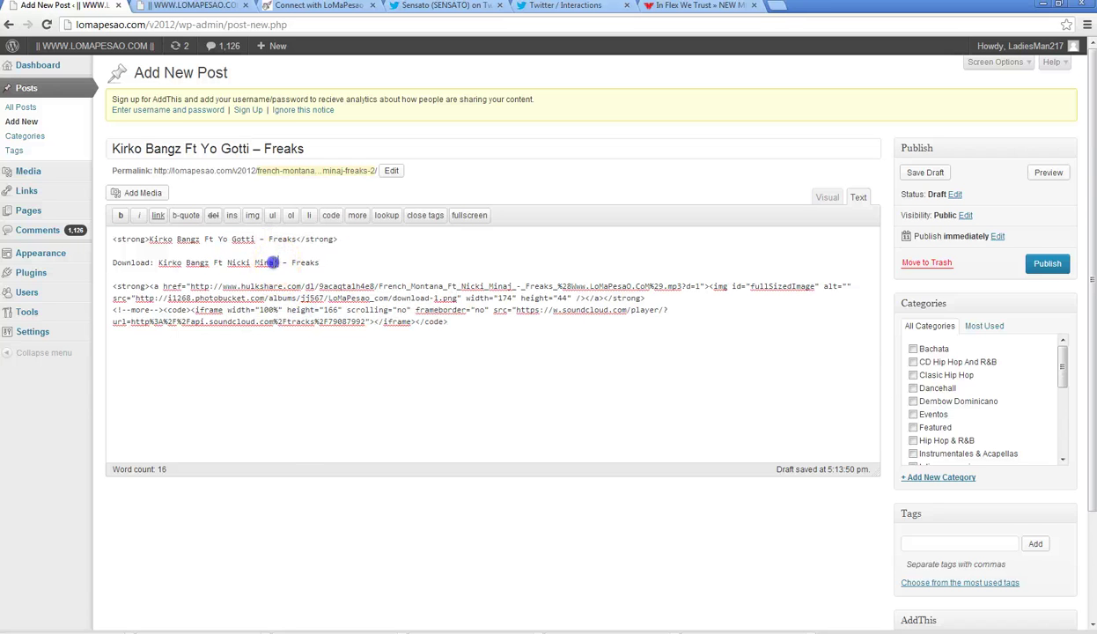
right_click(227, 262)
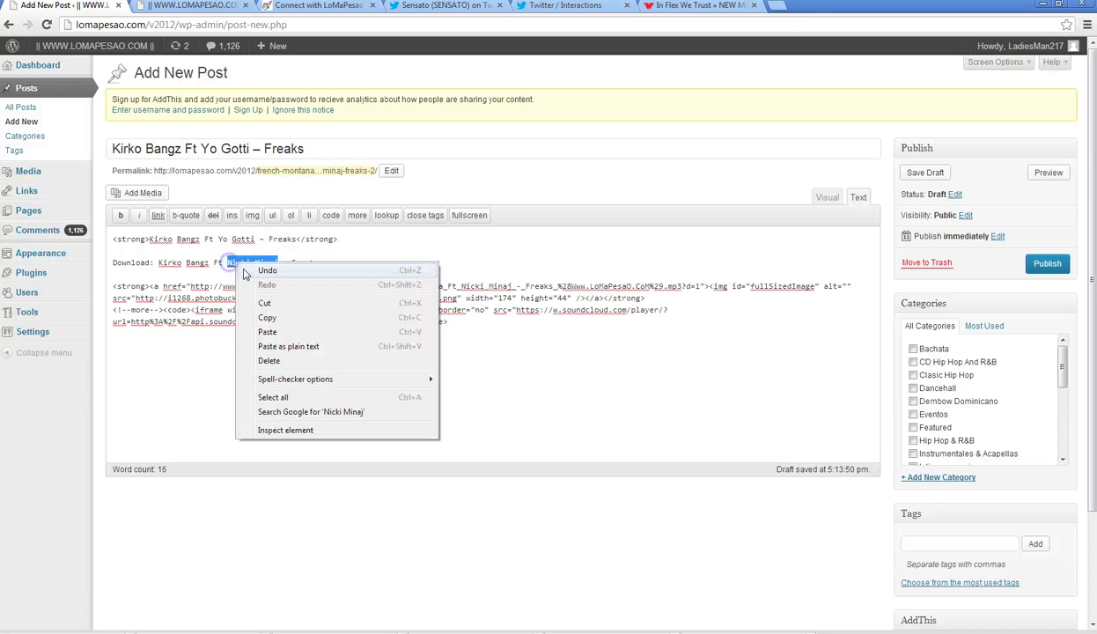
left_click(280, 329)
- Replace Freaks with Disrespect in the title, heading and Download line
left_click(700, 6)
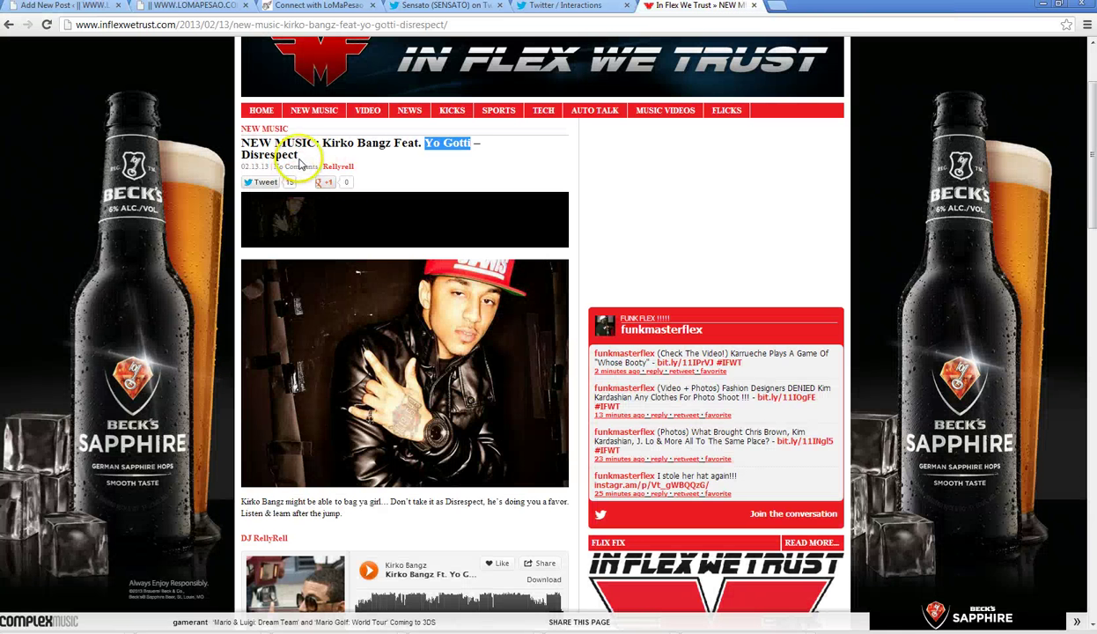
left_click_drag(299, 161, 239, 155)
left_click(286, 165)
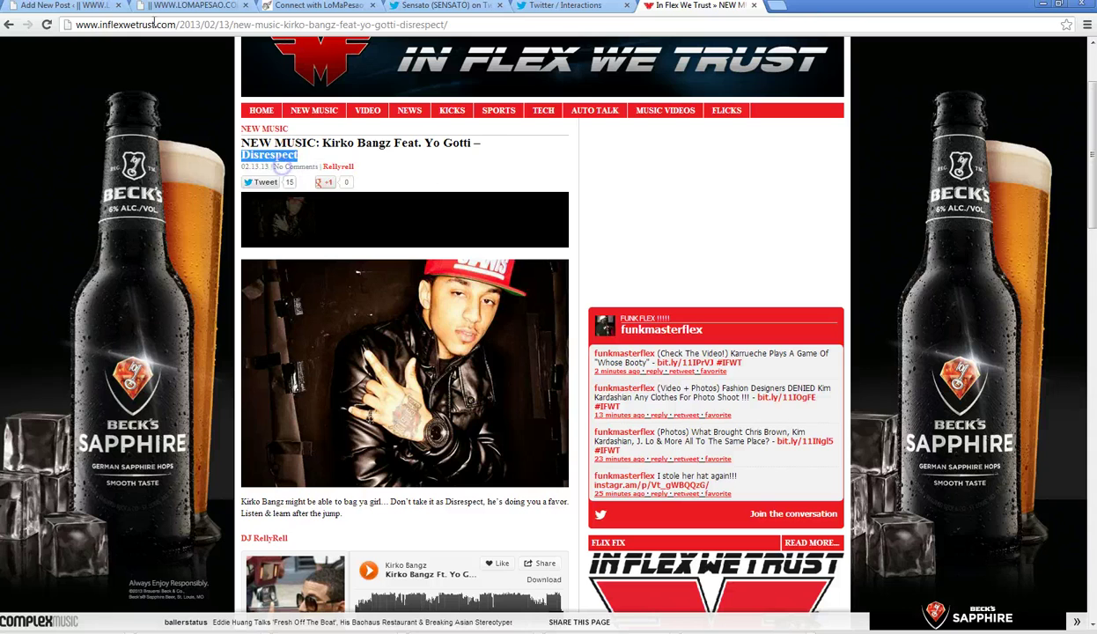
left_click(57, 7)
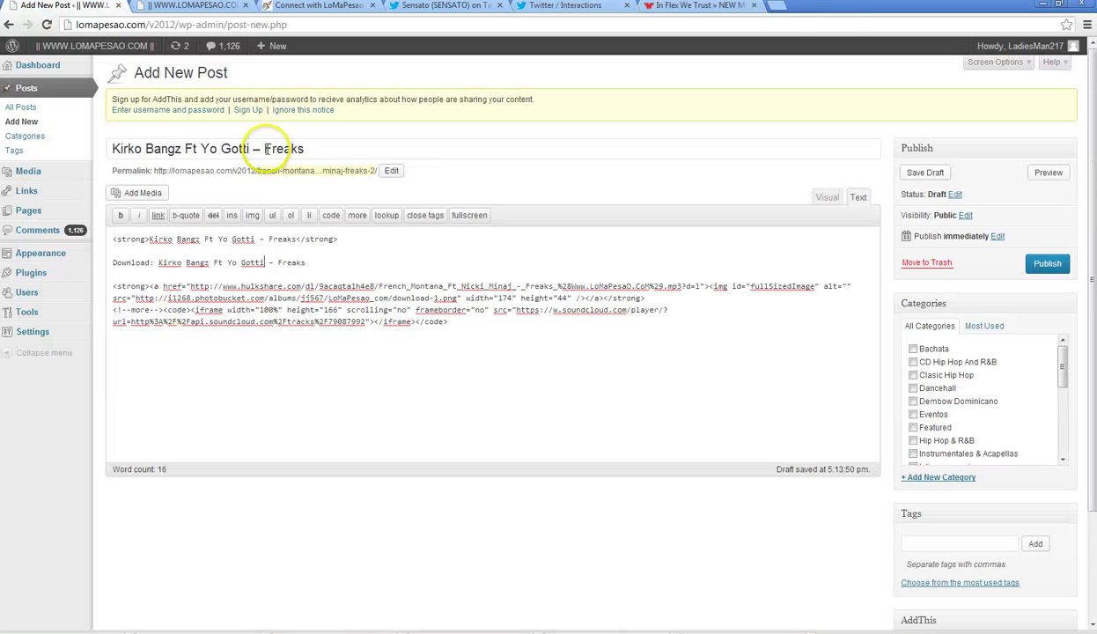
left_click_drag(263, 148, 323, 148)
right_click(273, 143)
left_click(332, 217)
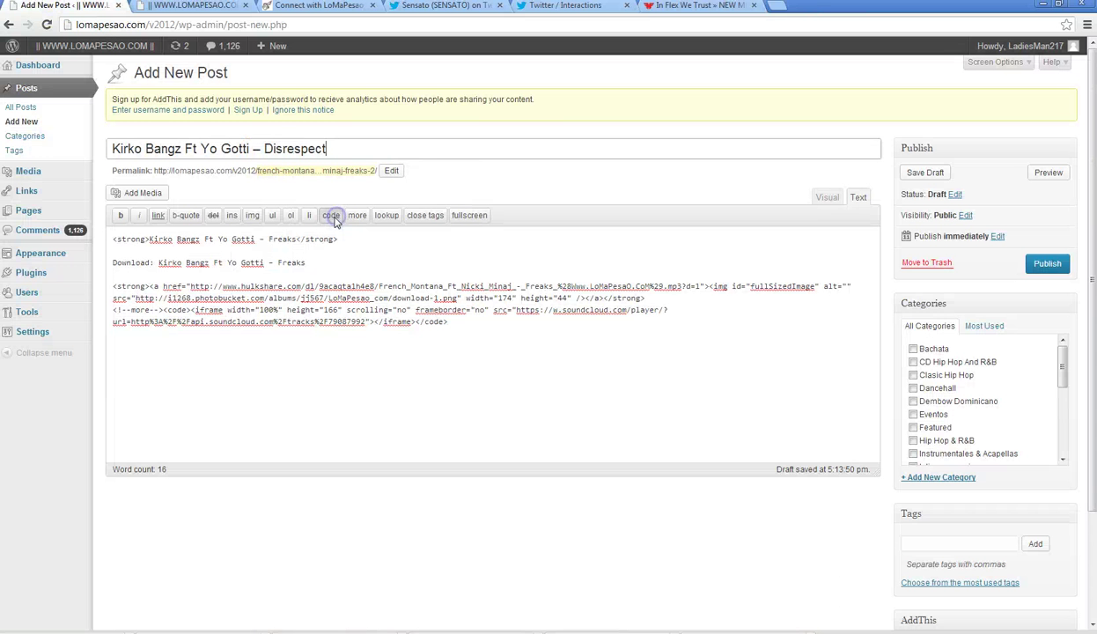
double_click(284, 238)
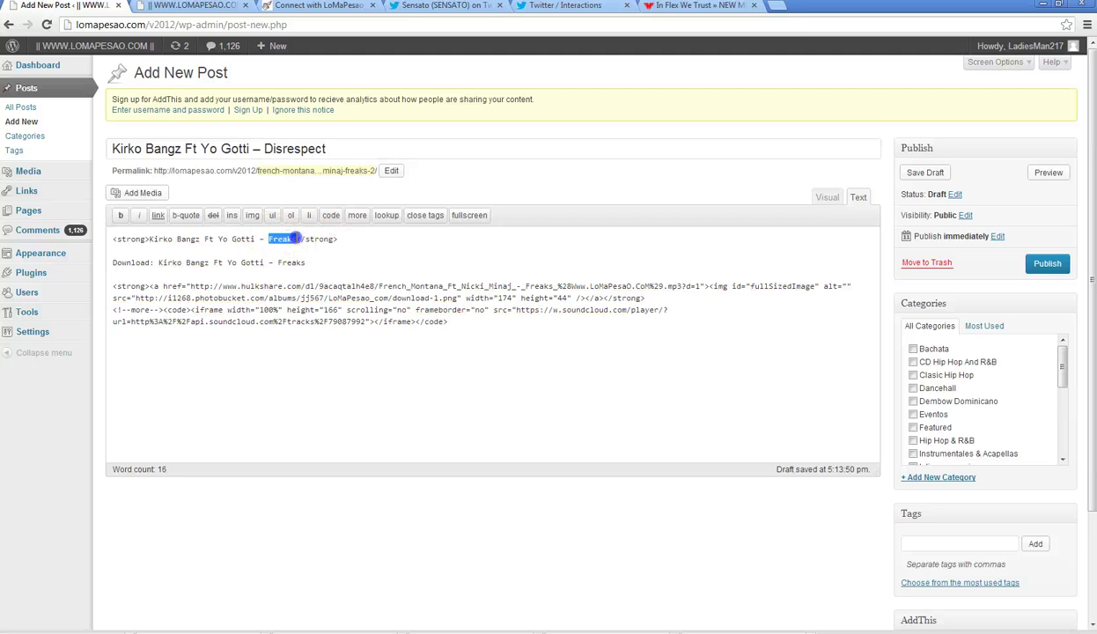
right_click(281, 236)
left_click(326, 297)
left_click(320, 264)
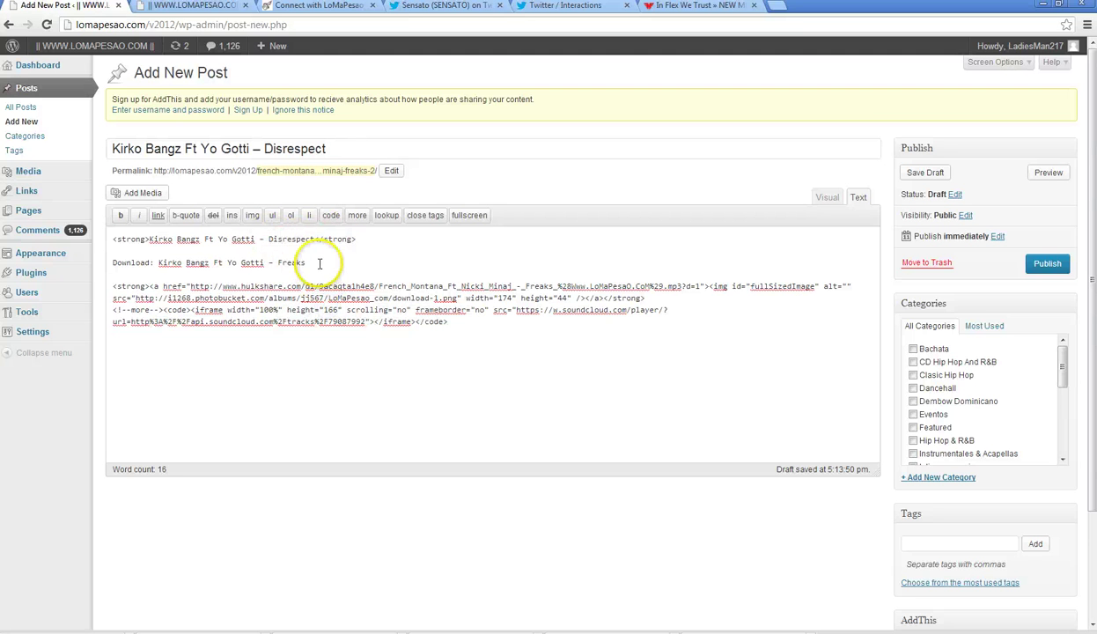
right_click(291, 264)
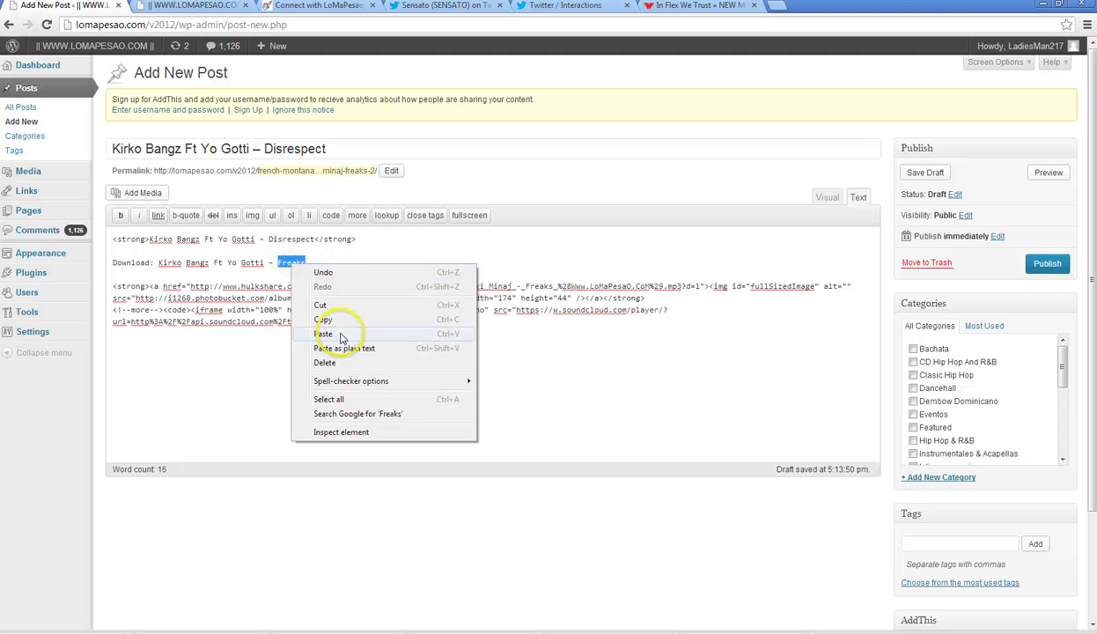
left_click(332, 324)
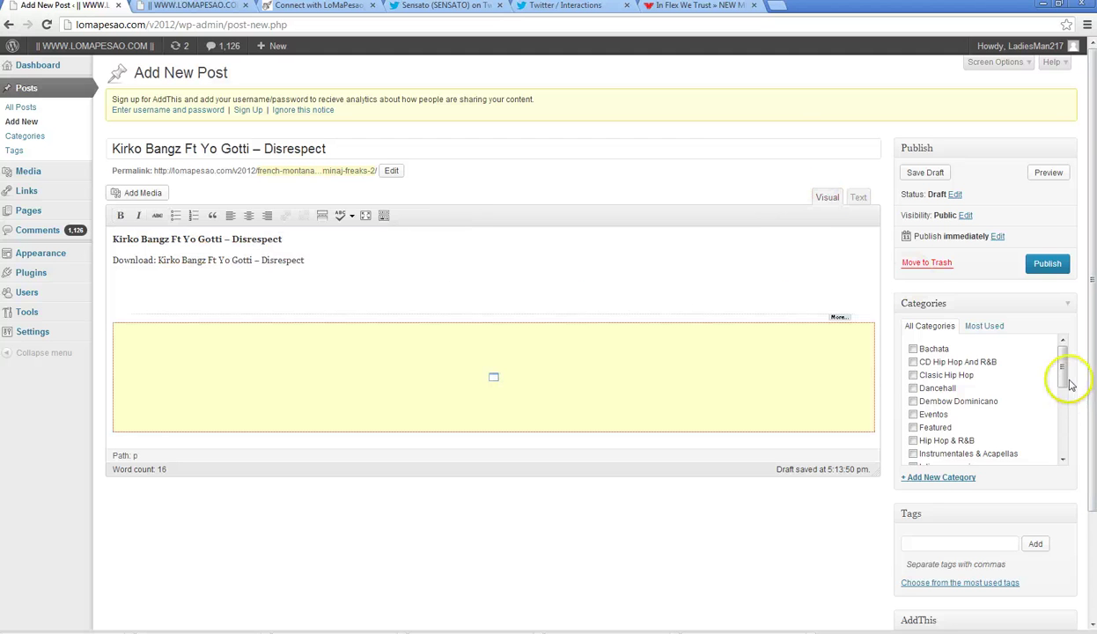
- Tick the Unreleased category and one more category in the Categories list
left_click_drag(1064, 375, 1064, 433)
left_click(914, 425)
scroll(1013, 414, "up", 5)
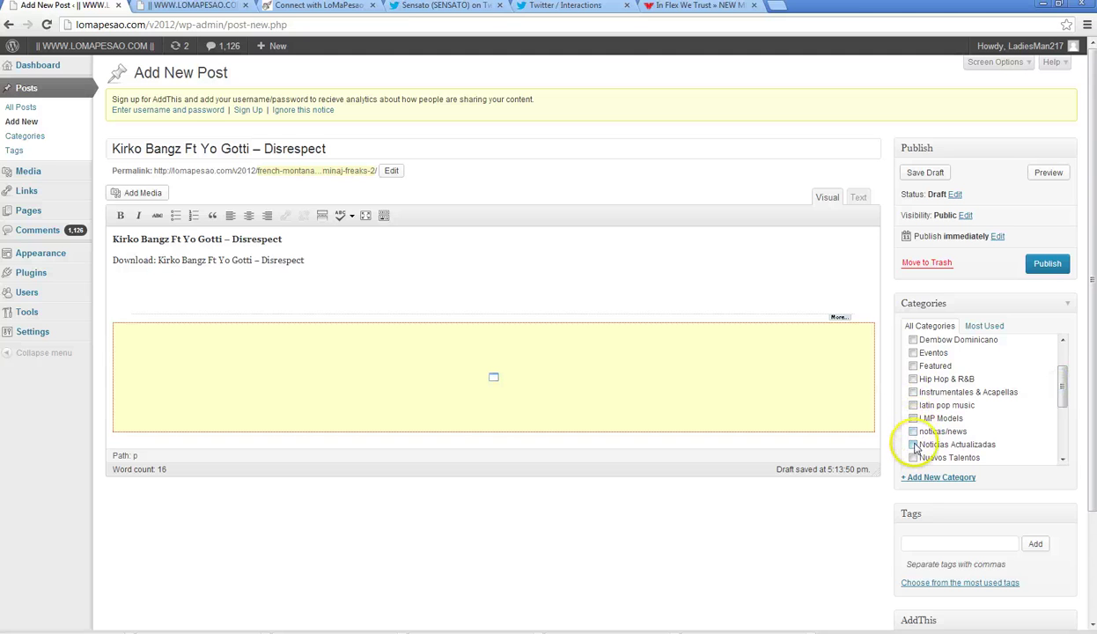
left_click(914, 380)
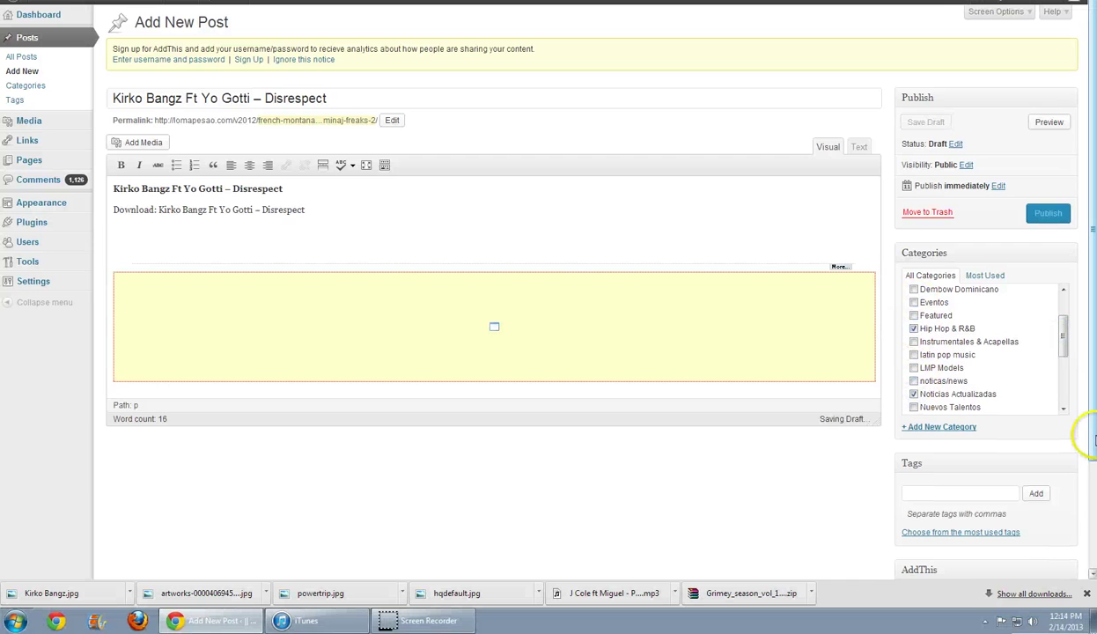
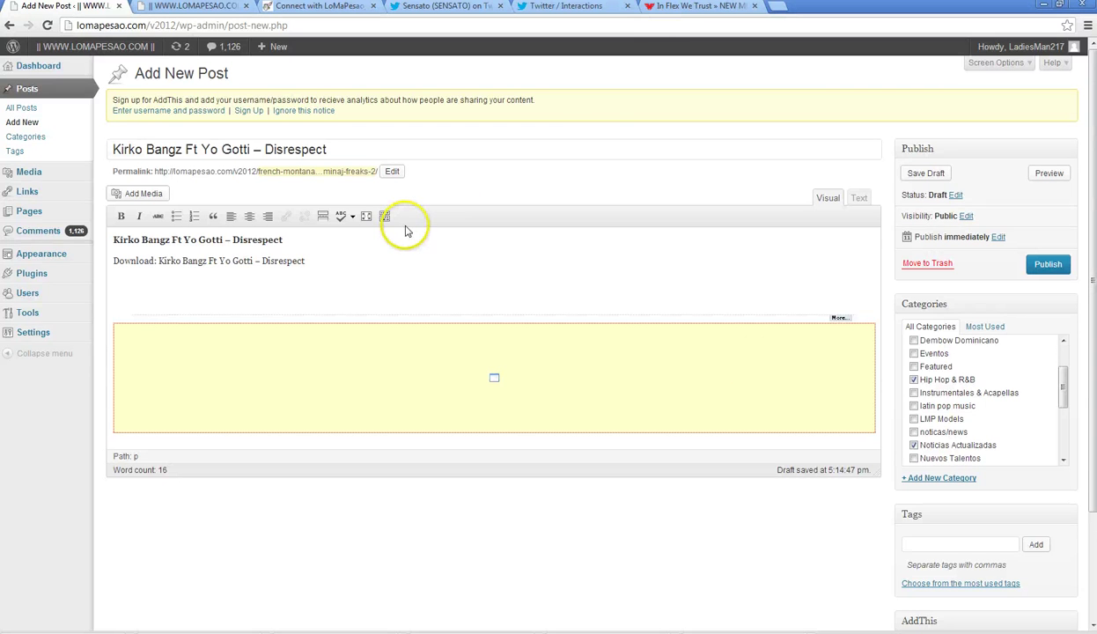
- Upload Kirko Bangz.jpg and make it the post's featured image
left_click_drag(1090, 388, 1089, 509)
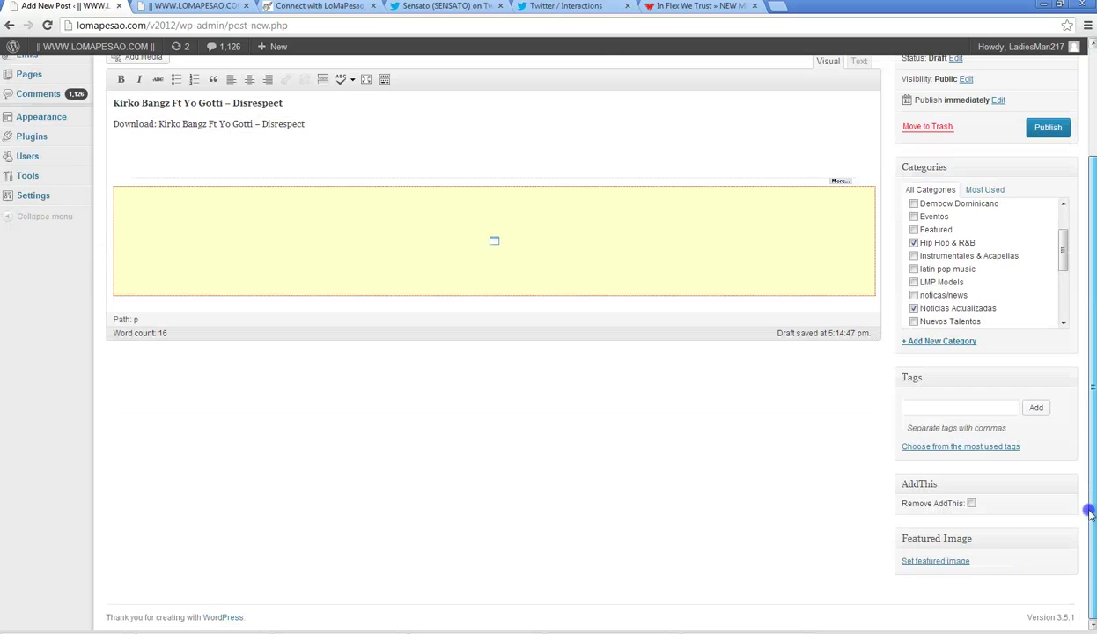
left_click(955, 564)
left_click(46, 98)
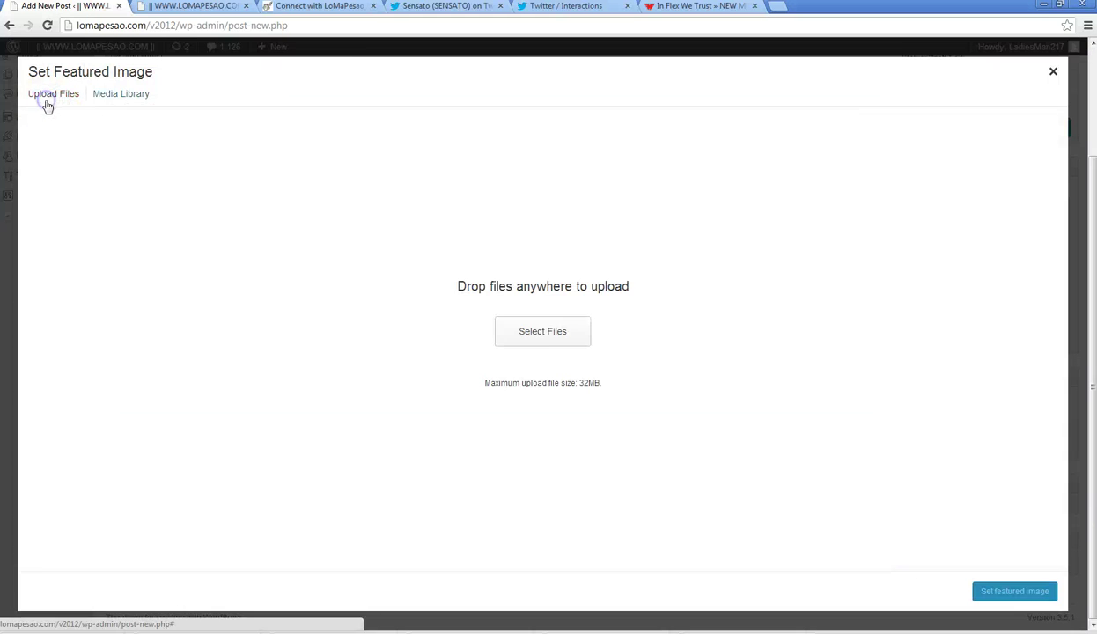
left_click(544, 335)
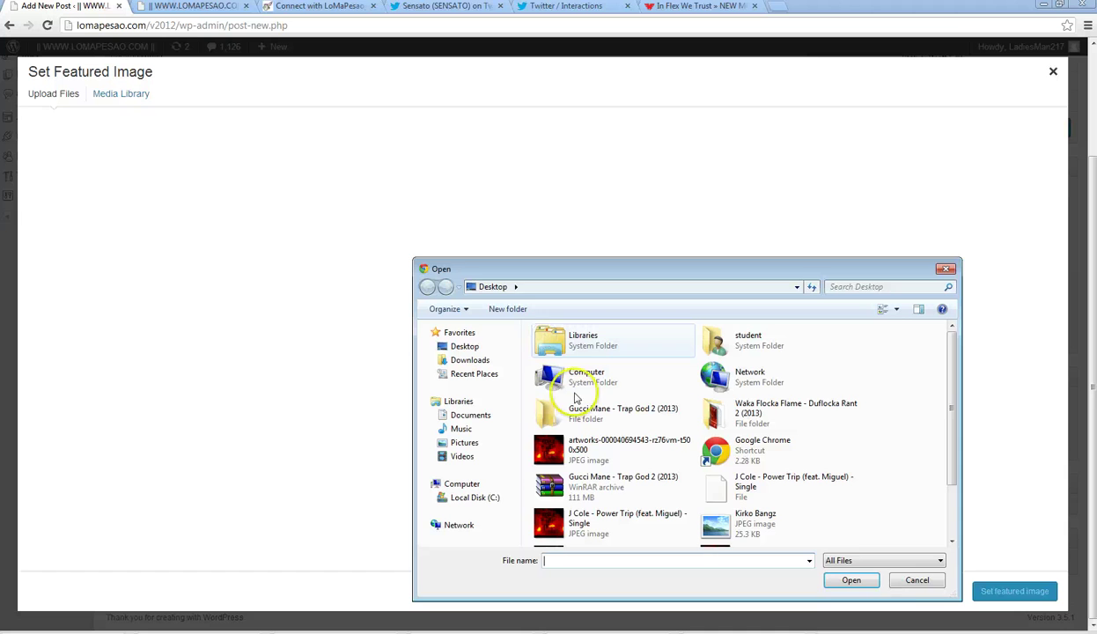
left_click(747, 518)
left_click(850, 580)
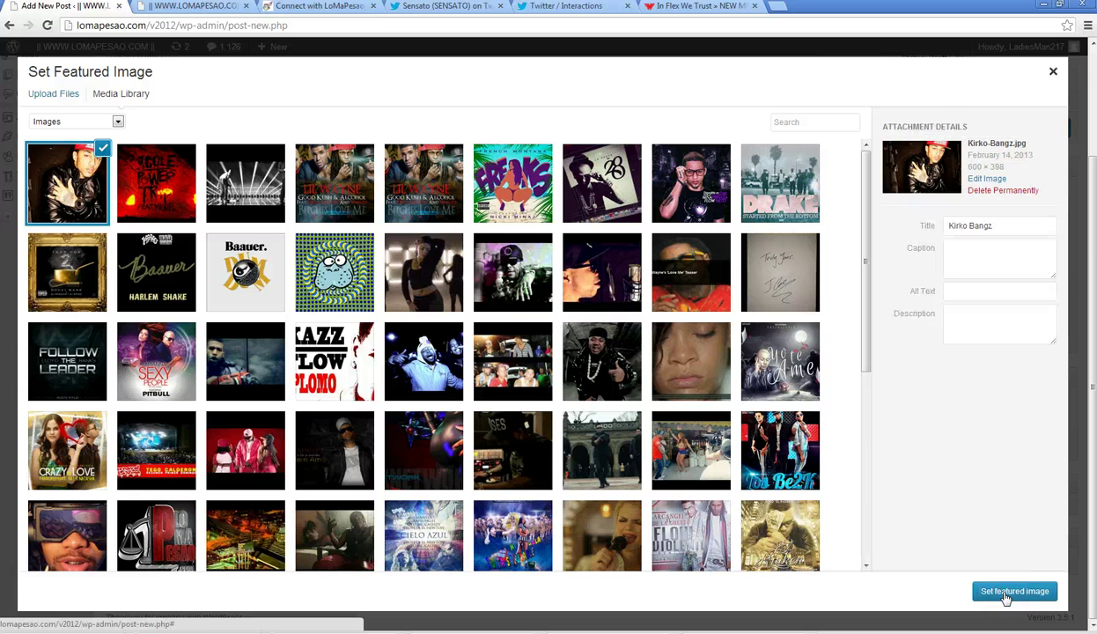
left_click(1014, 591)
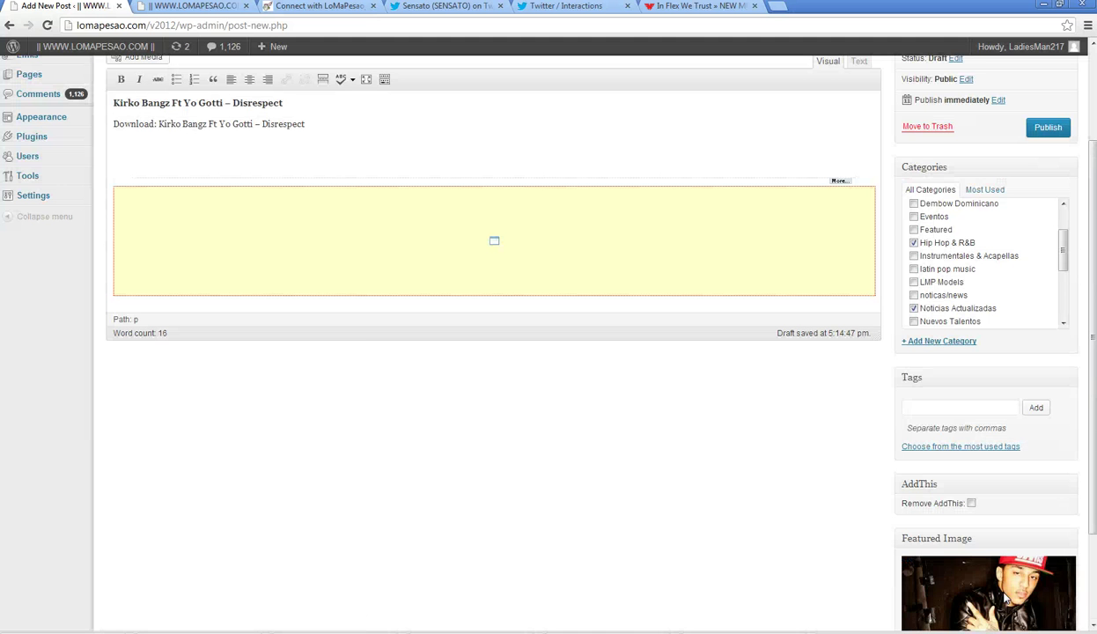
left_click_drag(1061, 245, 1058, 166)
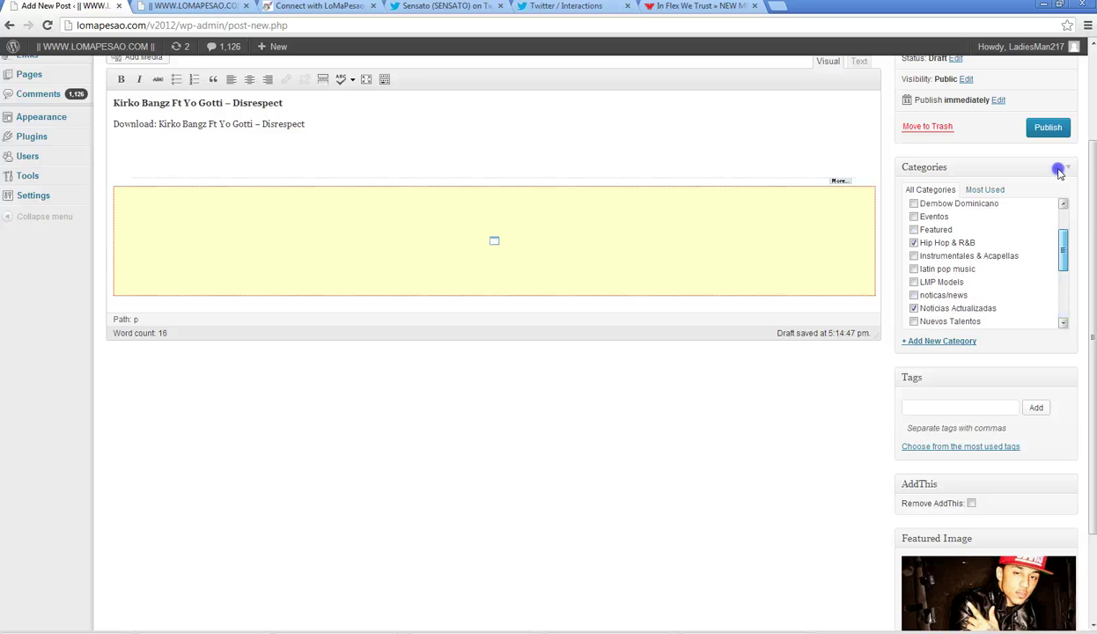
- Copy the Kirko Bangz track's Download link address from HulkShare, then return to WordPress
left_click(299, 7)
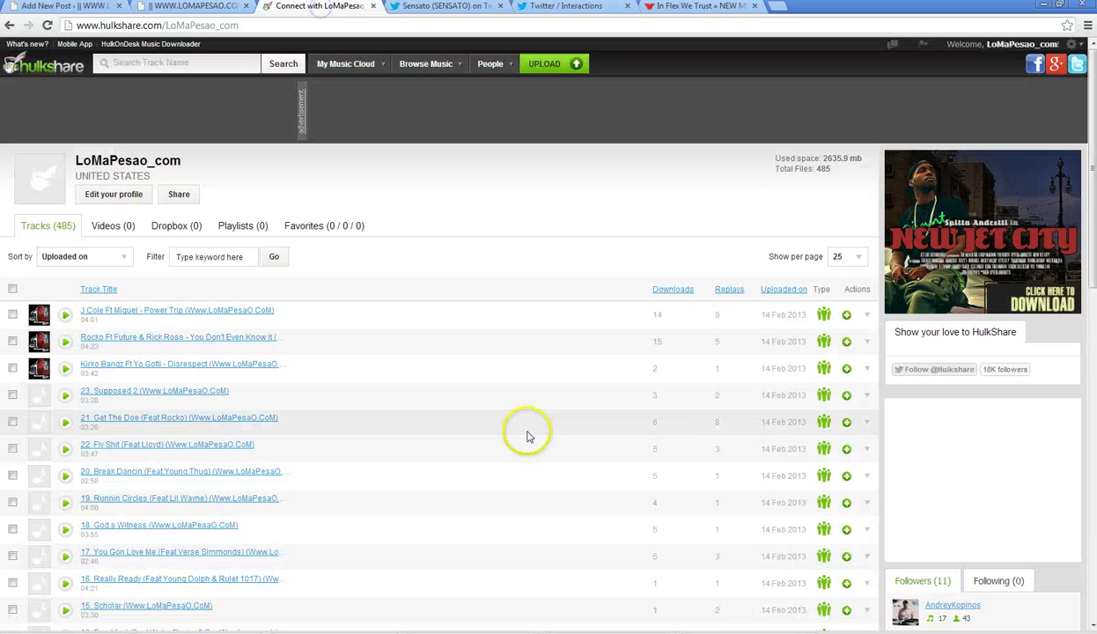
left_click(867, 368)
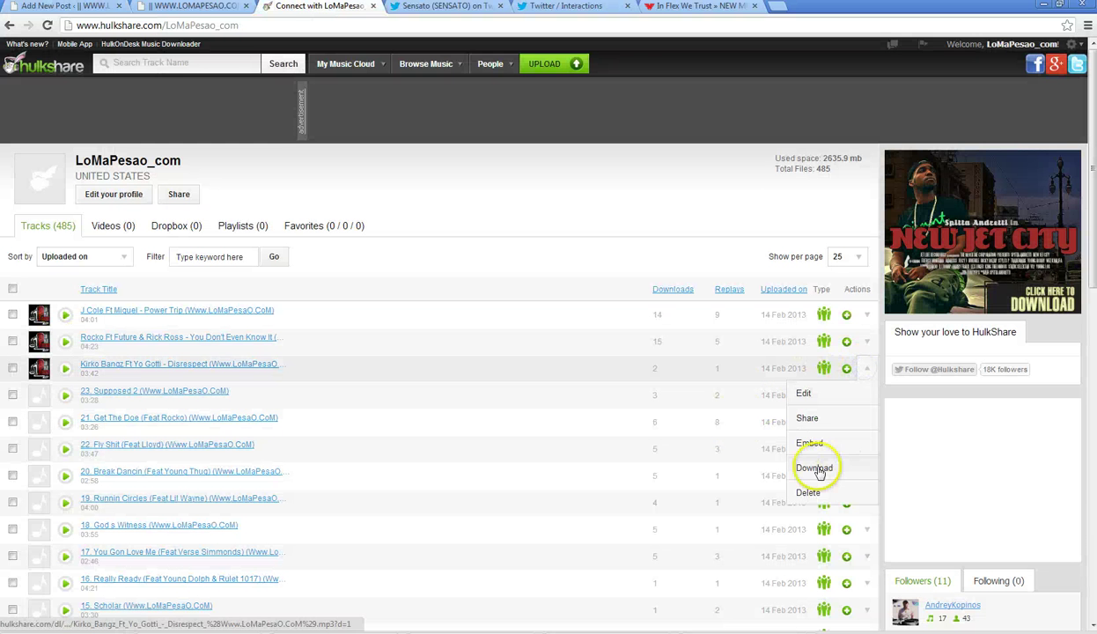
right_click(812, 473)
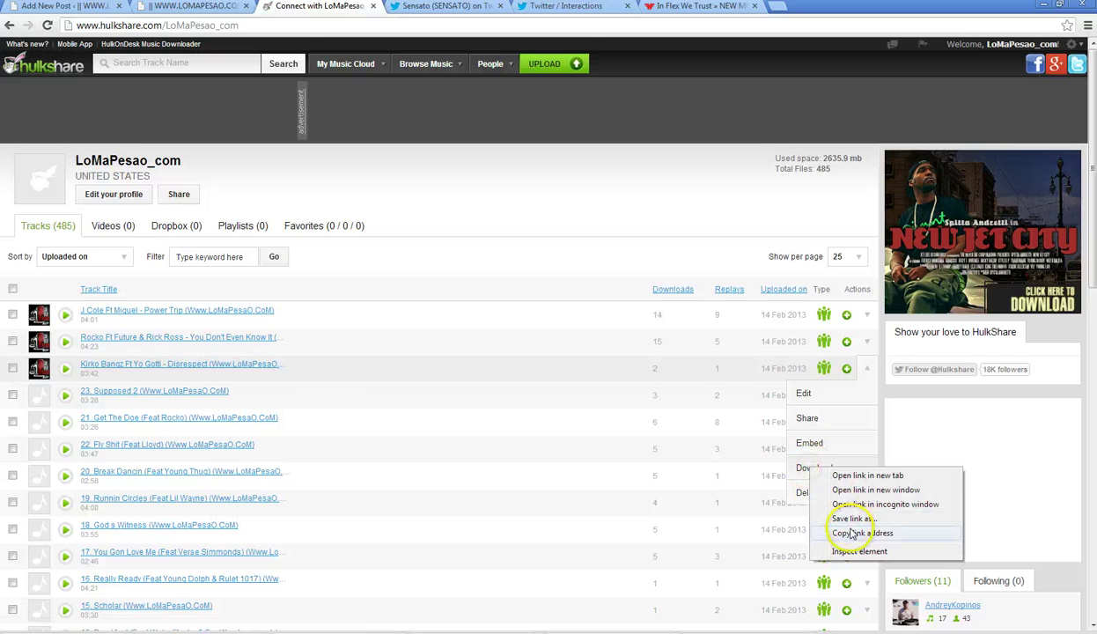
left_click(853, 534)
left_click(61, 6)
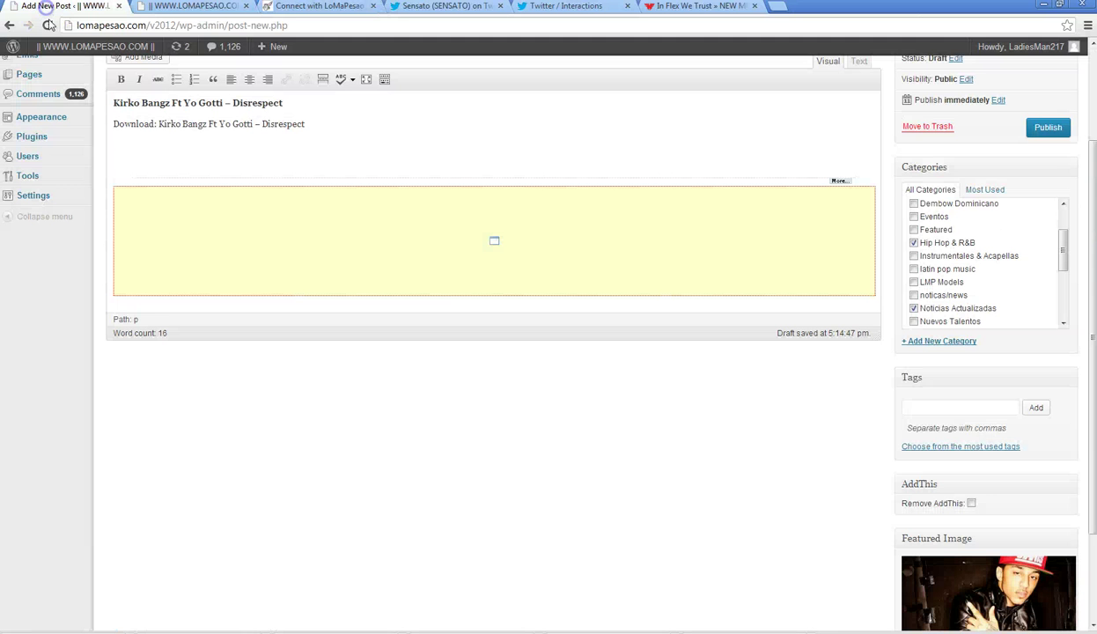
- Change the download image's link URL to the copied HulkShare Kirko Bangz link, then publish
left_click(134, 152)
left_click(124, 153)
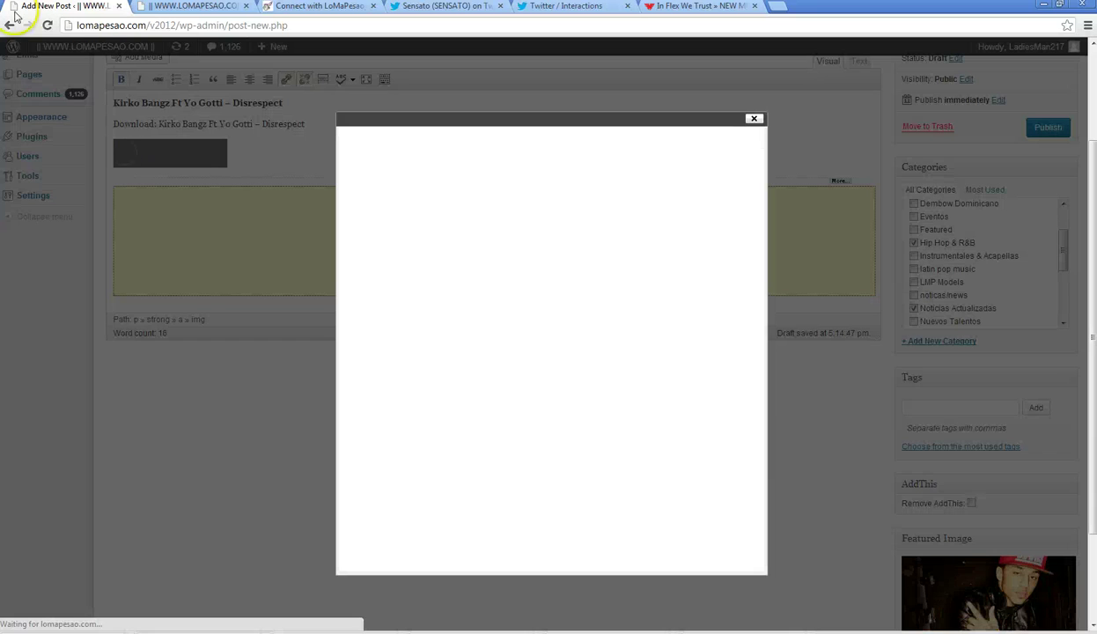
triple_click(443, 406)
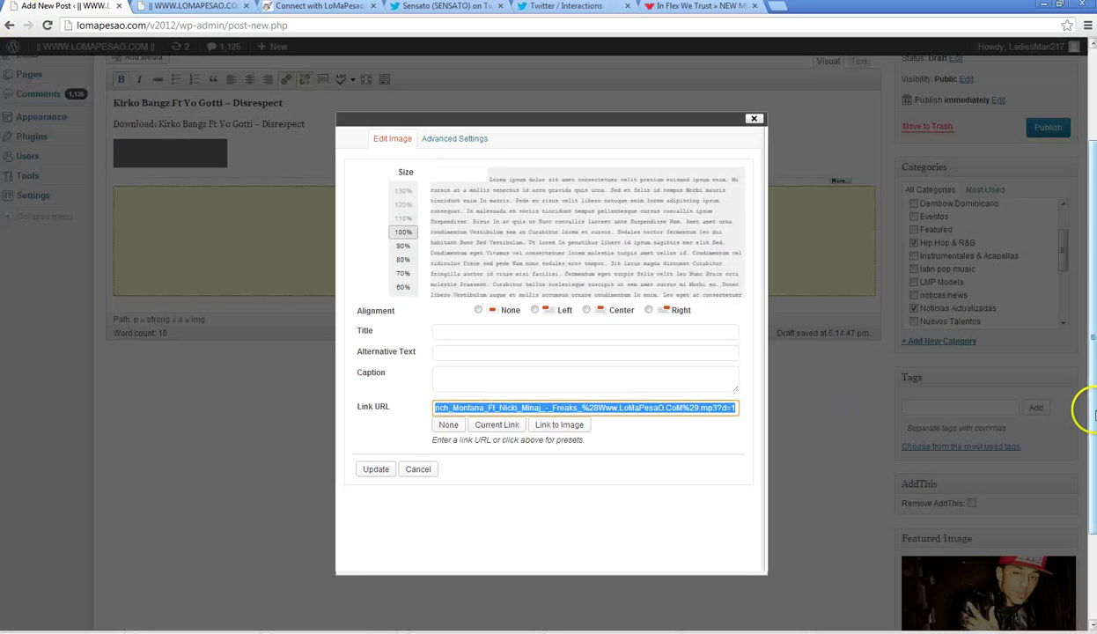
type("http://w")
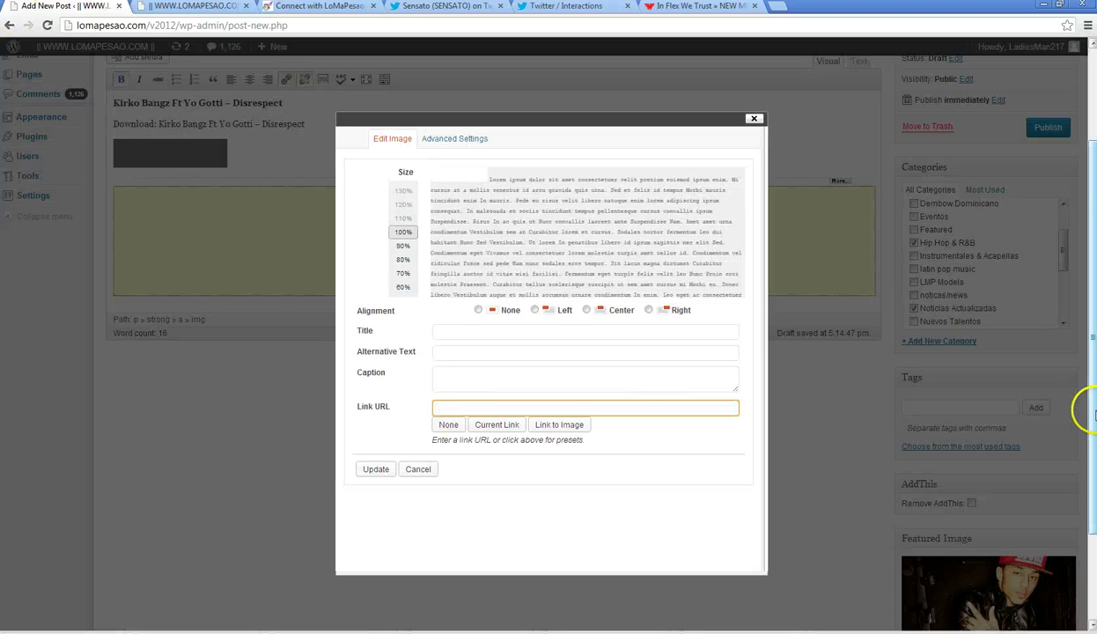
key("ctrl+v")
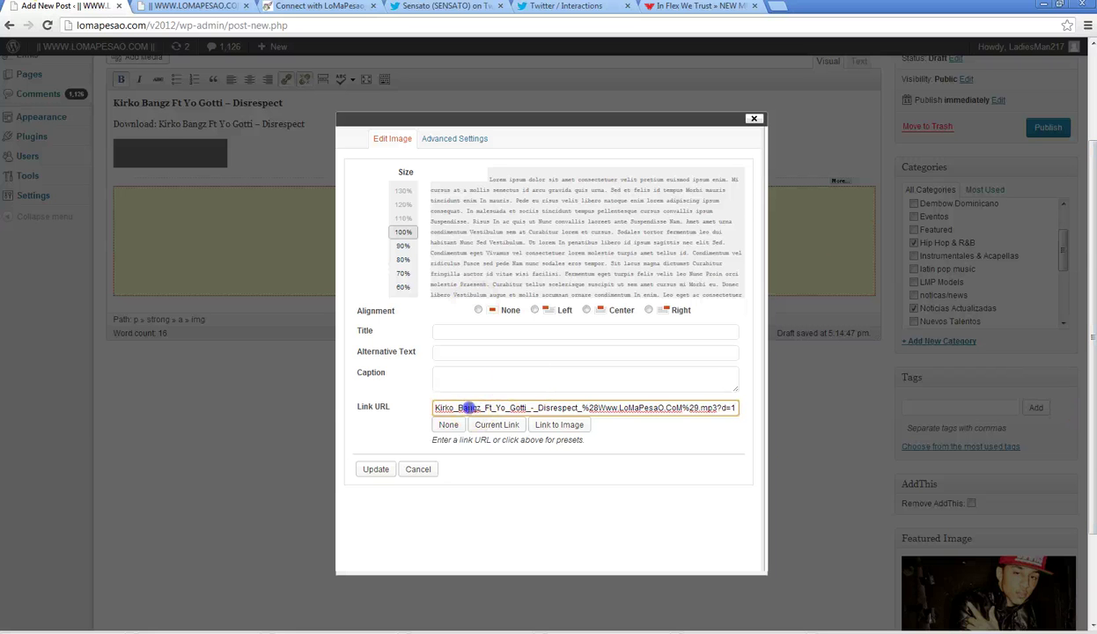
left_click_drag(468, 408, 314, 408)
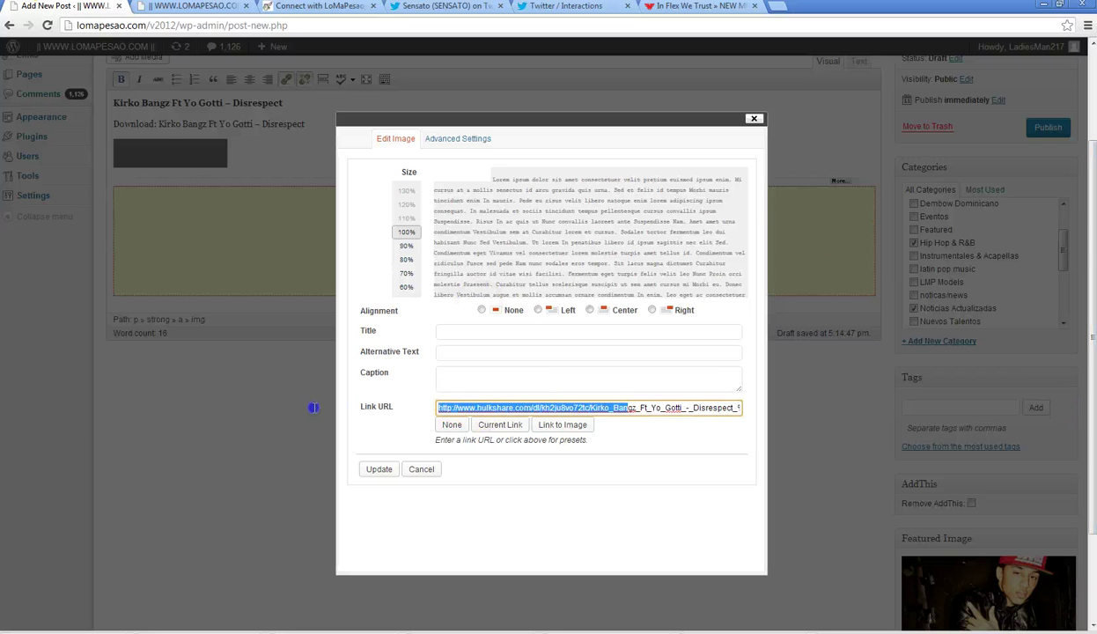
left_click(378, 470)
left_click(1045, 129)
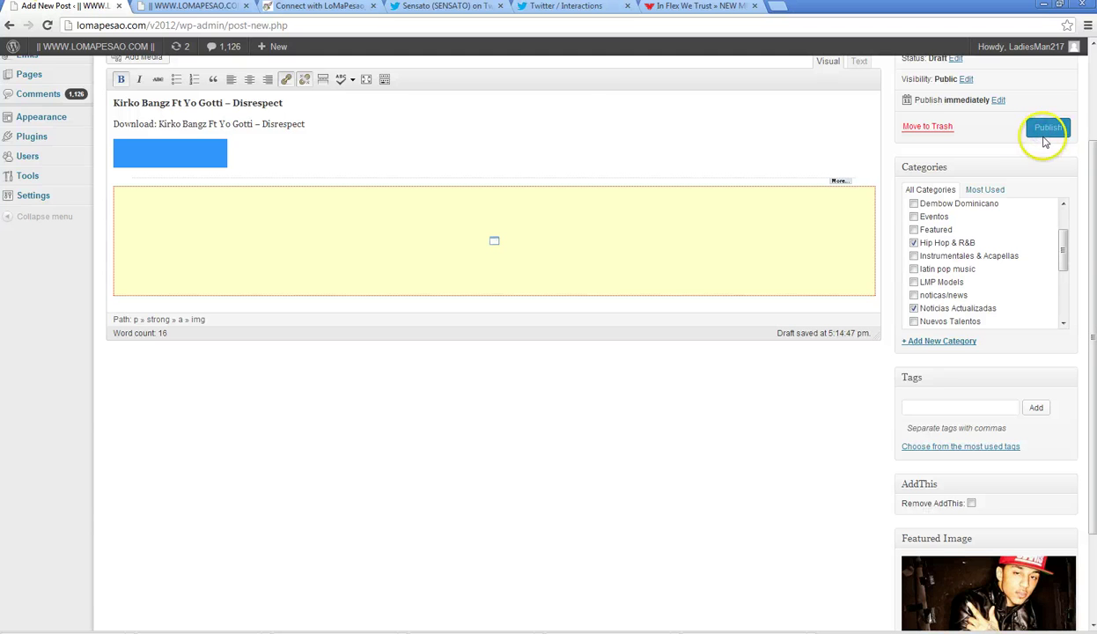
left_click(1047, 131)
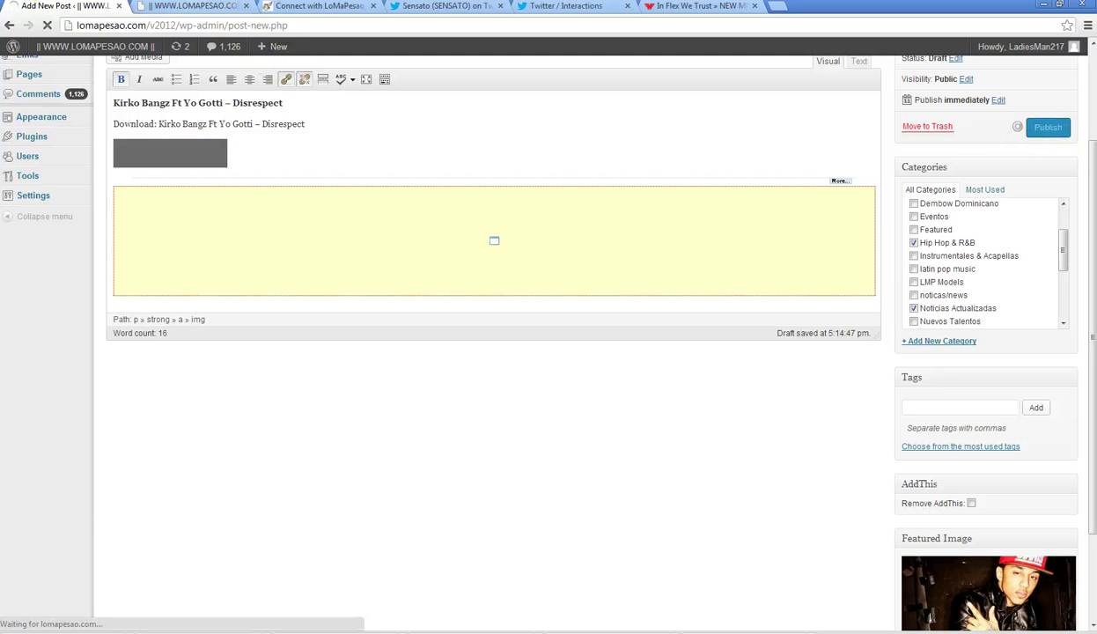
- Close the Twitter Interactions tab and view Sensato's Twitter page
left_click(189, 6)
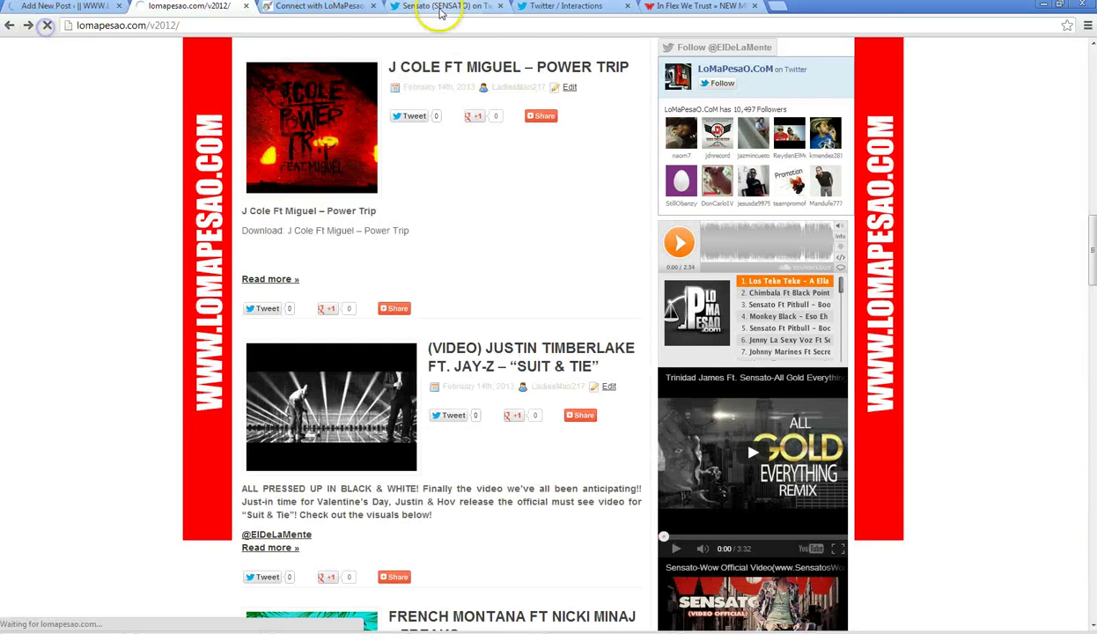
left_click(560, 8)
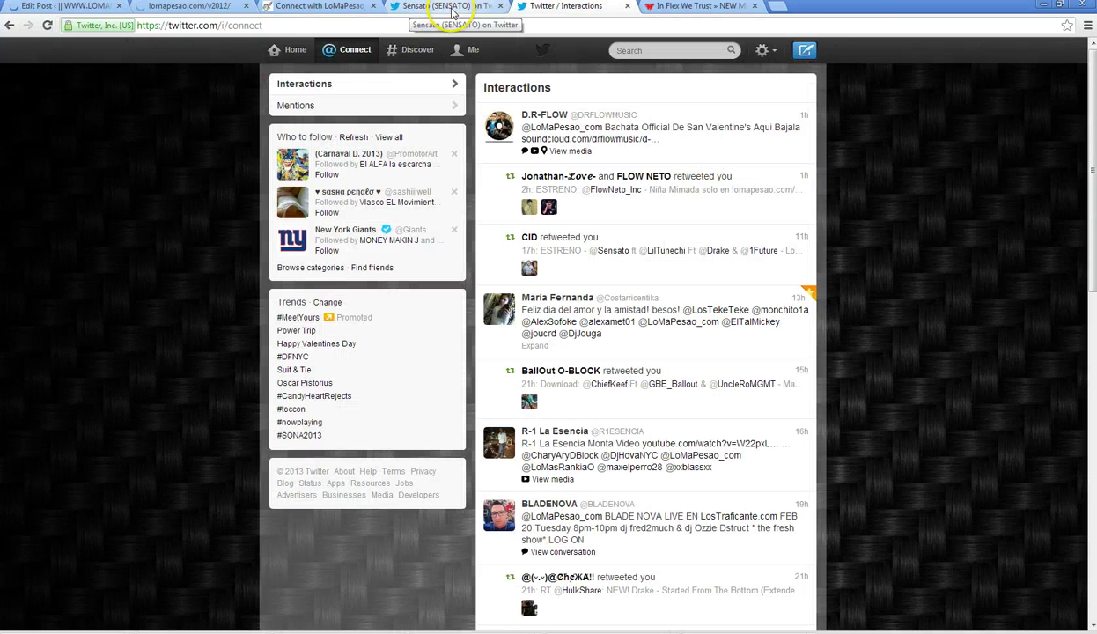
left_click(628, 7)
left_click(431, 7)
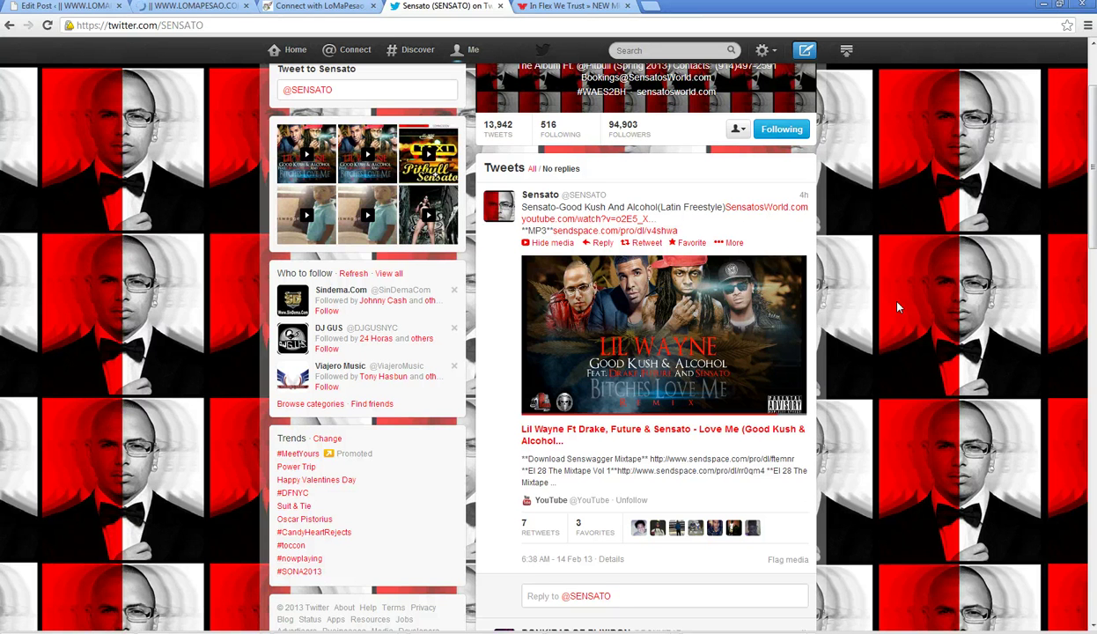
- Browse In Flex We Trust's music videos and news, then check LoMaPesao's homepage for the new post
left_click(549, 7)
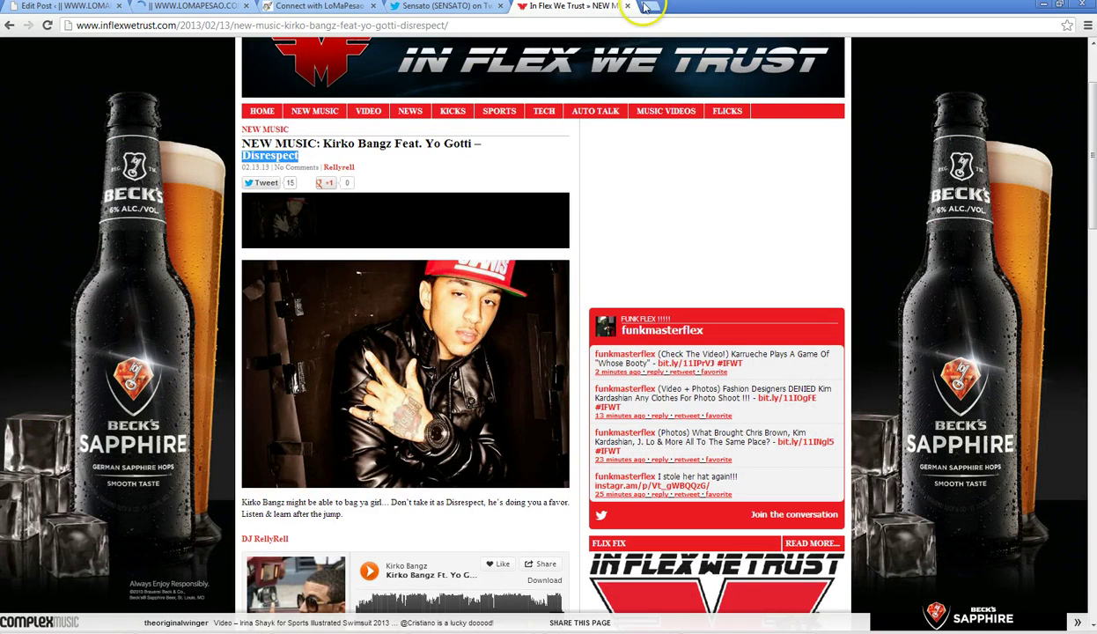
left_click(656, 120)
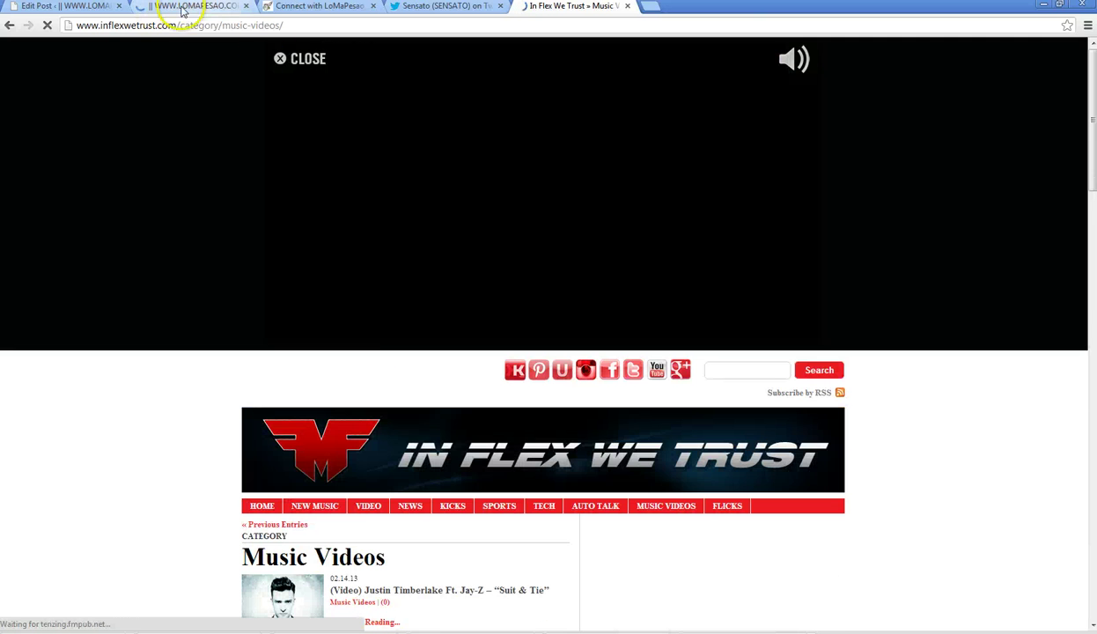
left_click(412, 514)
left_click(186, 7)
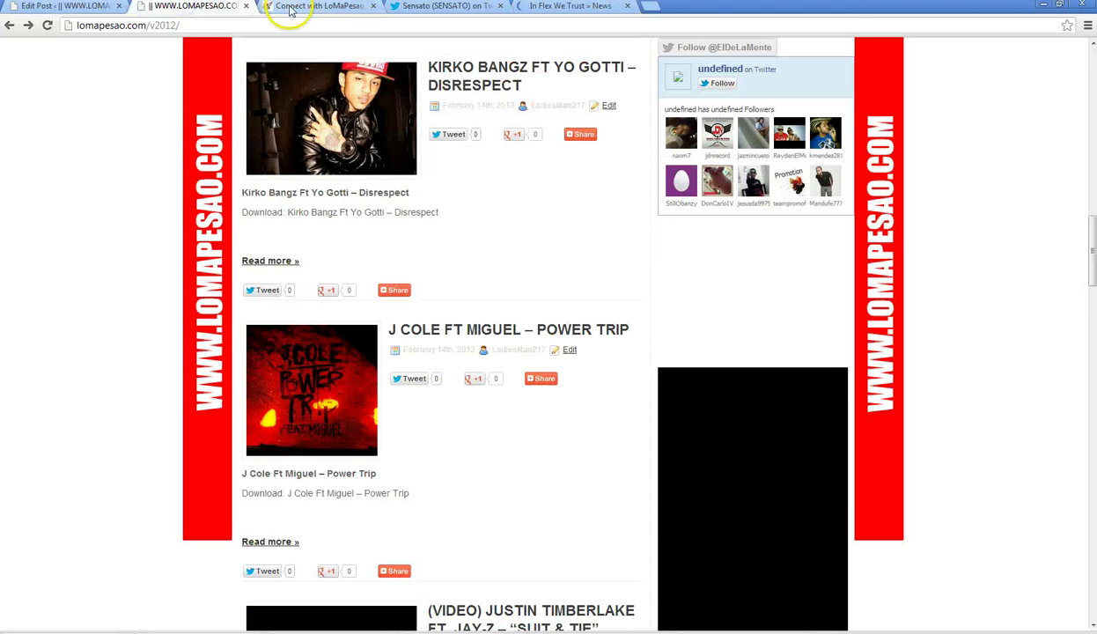
- Play the Kirko Bangz track on the HulkShare tracks page
left_click(294, 9)
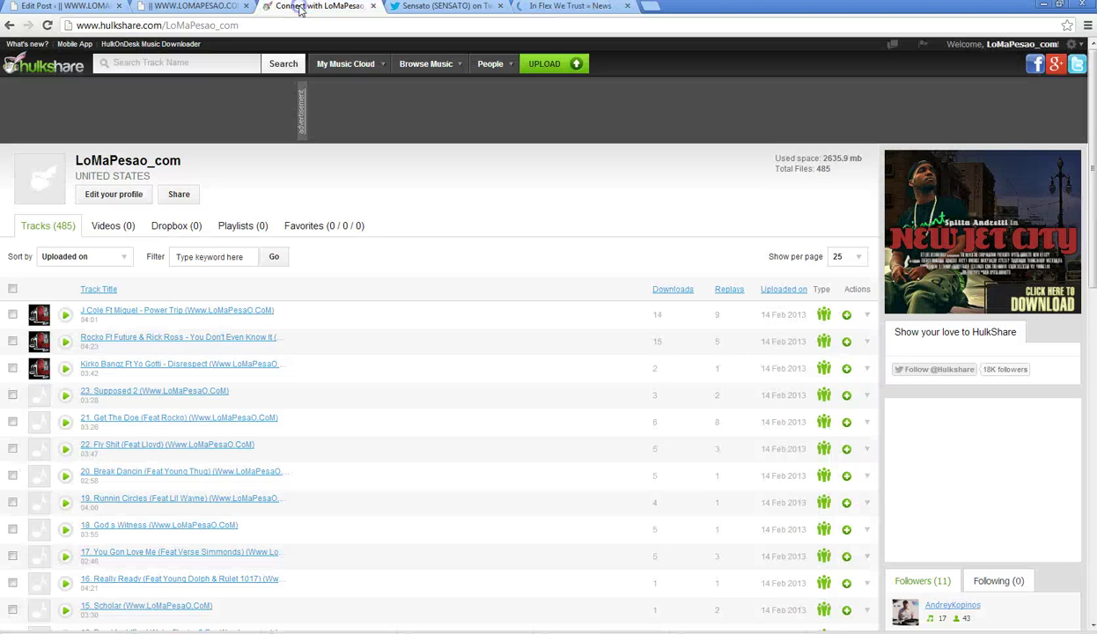
left_click(65, 367)
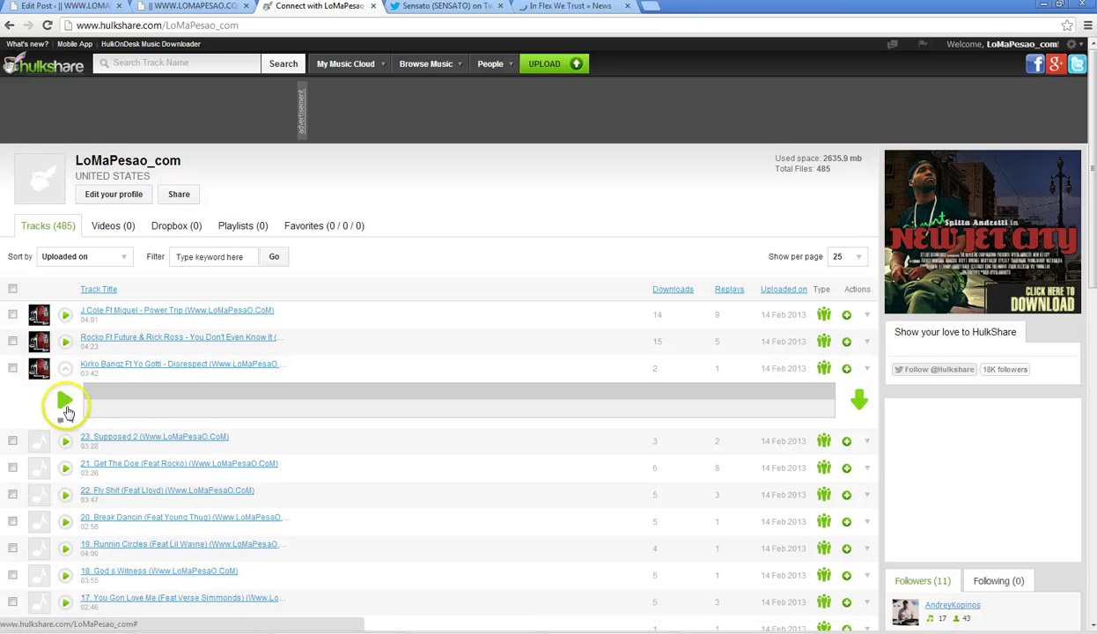
left_click(66, 404)
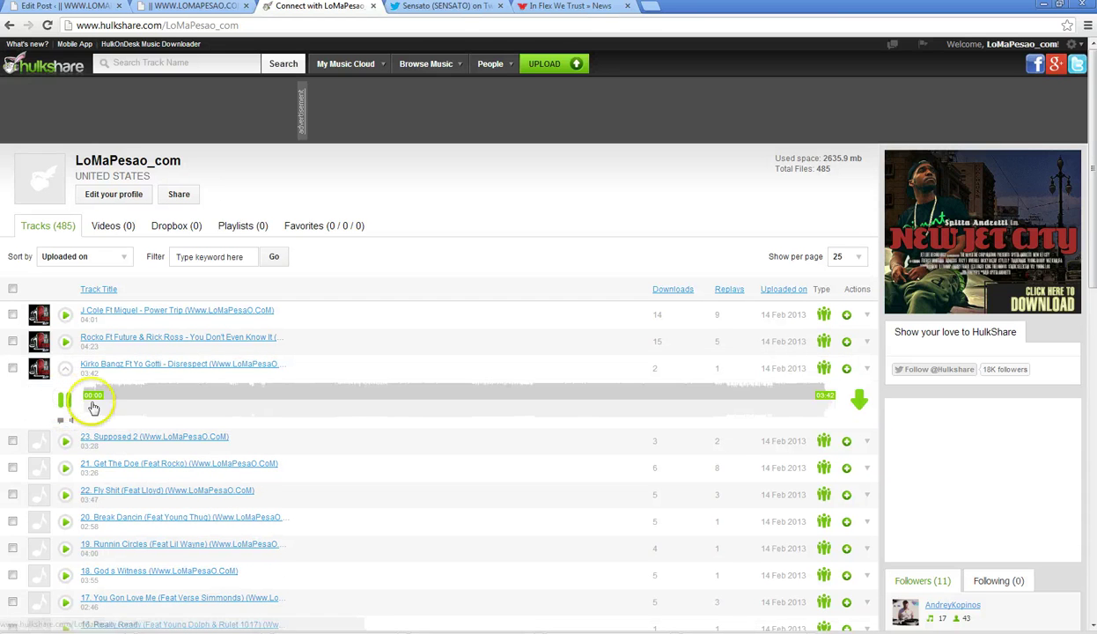
- Copy the Rocko Ft Future & Rick Ross track title and go back to the LoMaPesao homepage
left_click_drag(119, 338, 277, 337)
right_click(237, 342)
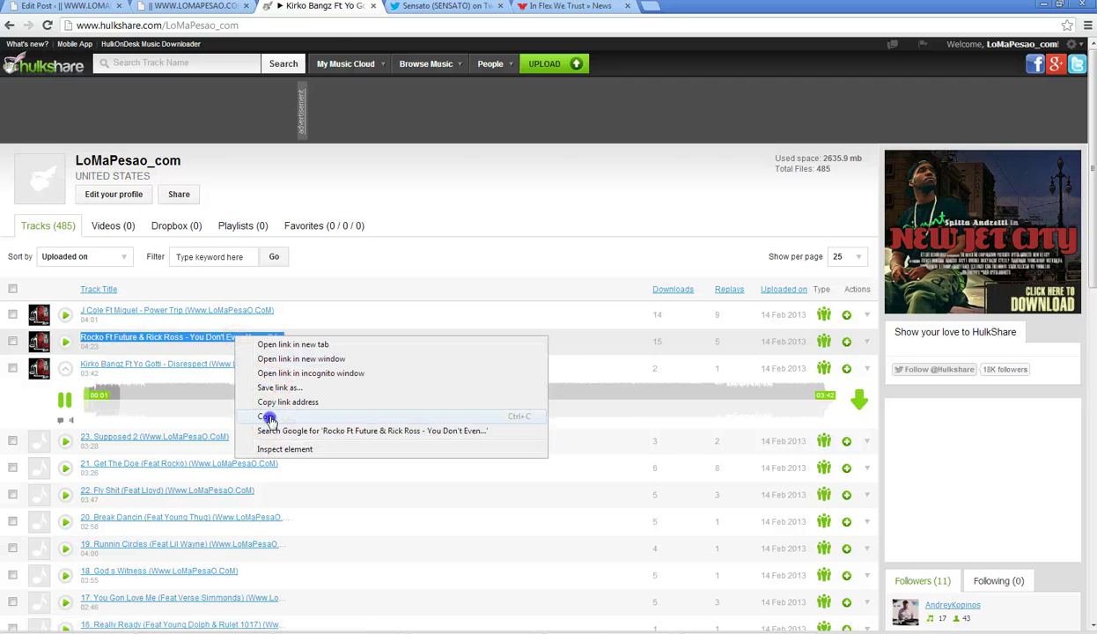
left_click(239, 418)
left_click(169, 7)
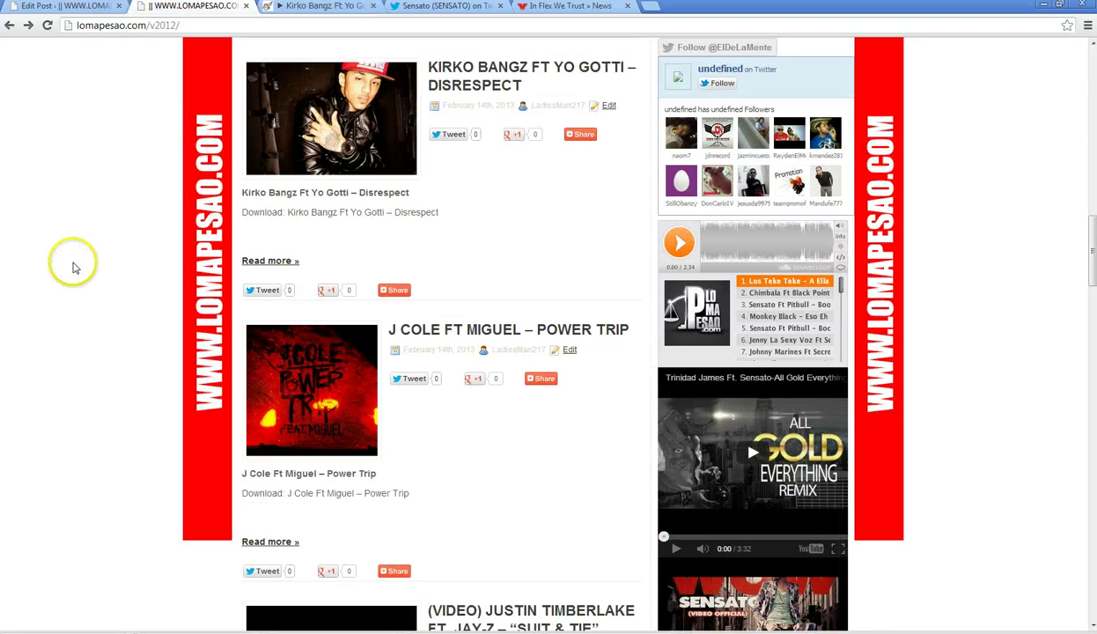
- Load alofokemusic.net in the former In Flex We Trust tab, then select its address again
scroll(73, 263, "up", 2)
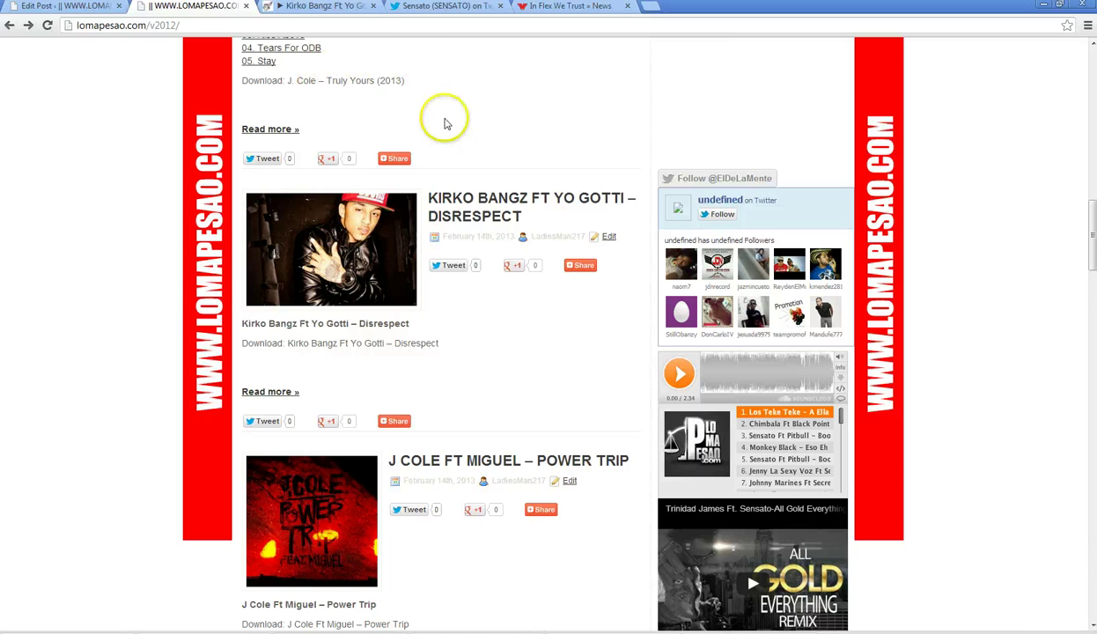
scroll(172, 304, "down", 3)
scroll(343, 139, "up", 4)
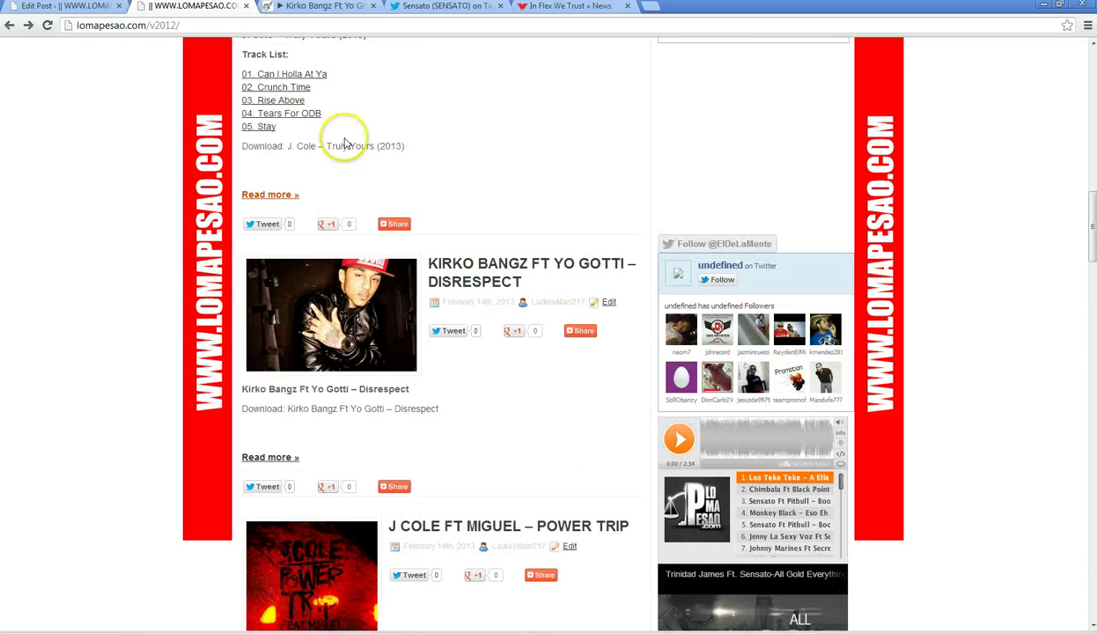
left_click(568, 7)
left_click(496, 24)
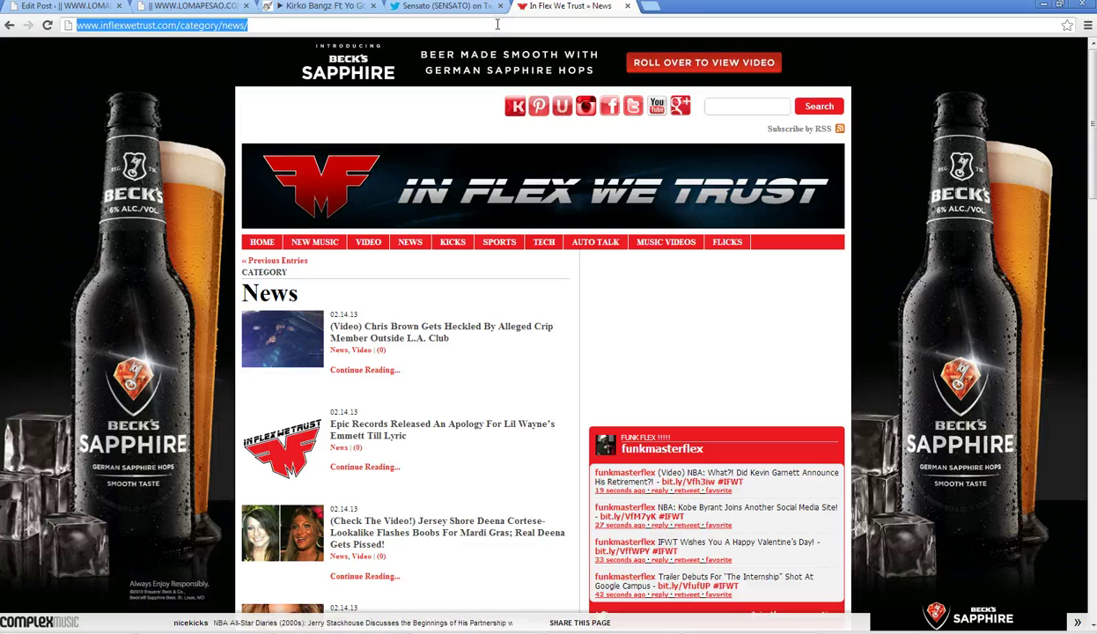
type("alo")
key("End")
key("Return")
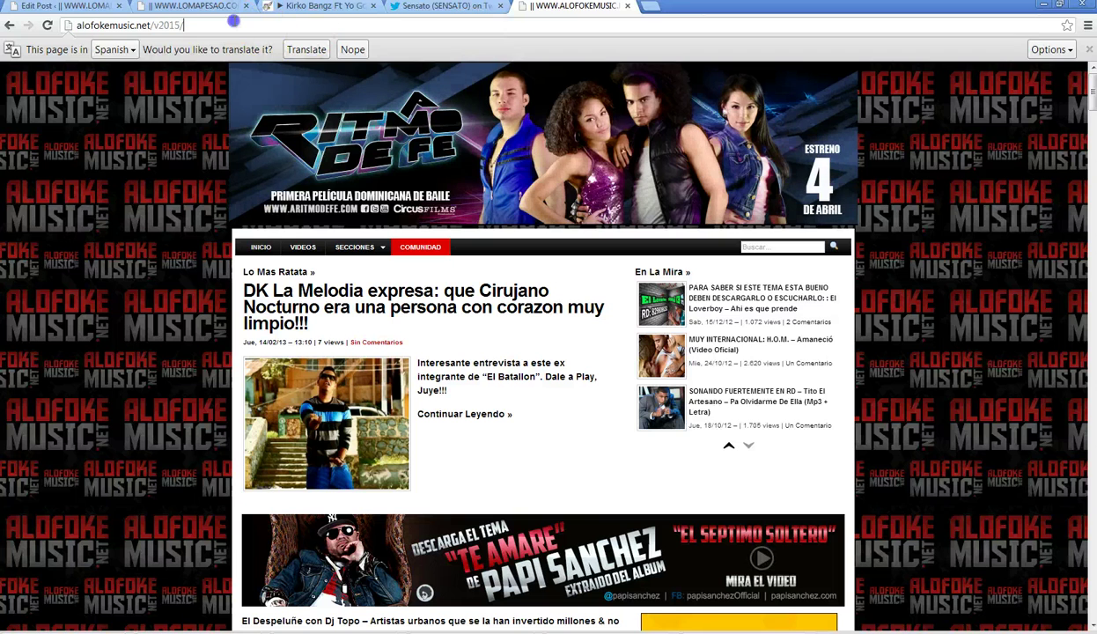
left_click(233, 21)
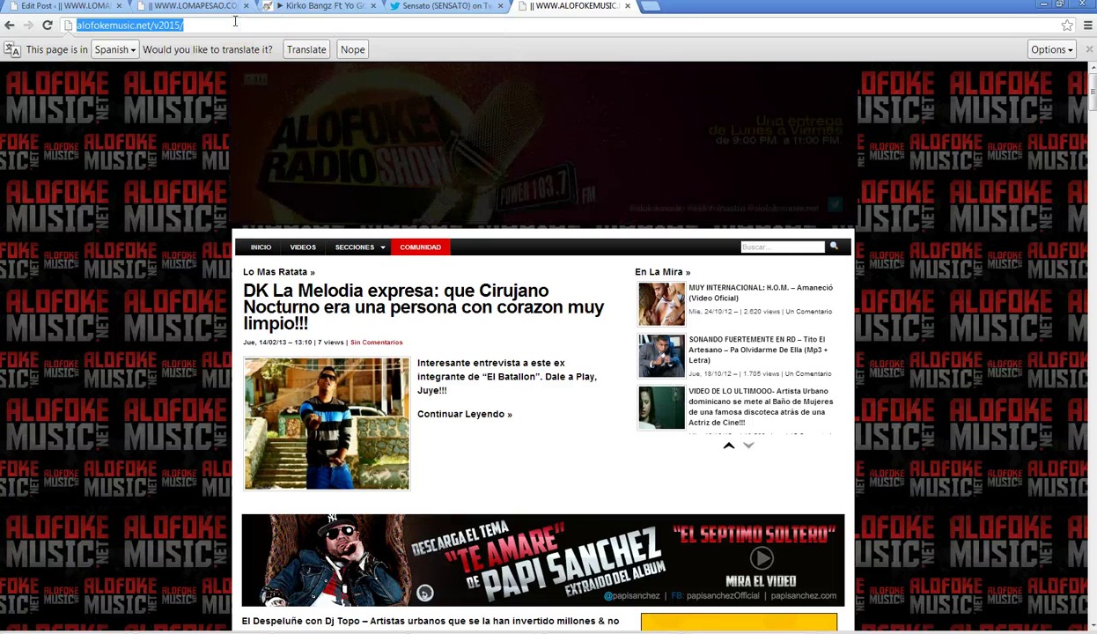
- Search google.com for the pasted Rocko song title
type("google.co")
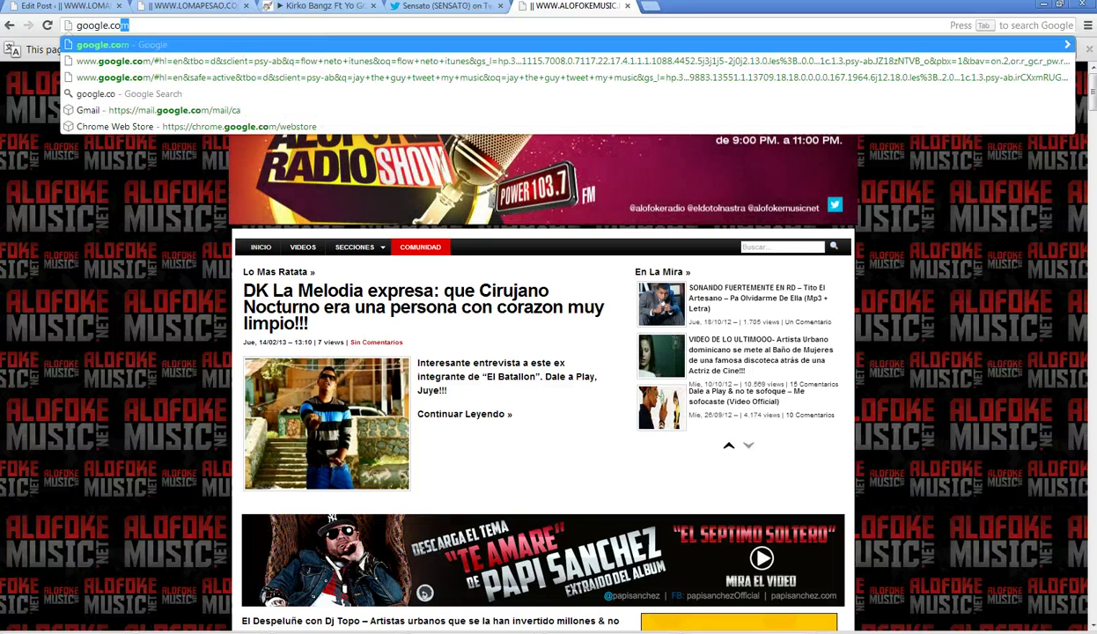
key("Return")
right_click(385, 247)
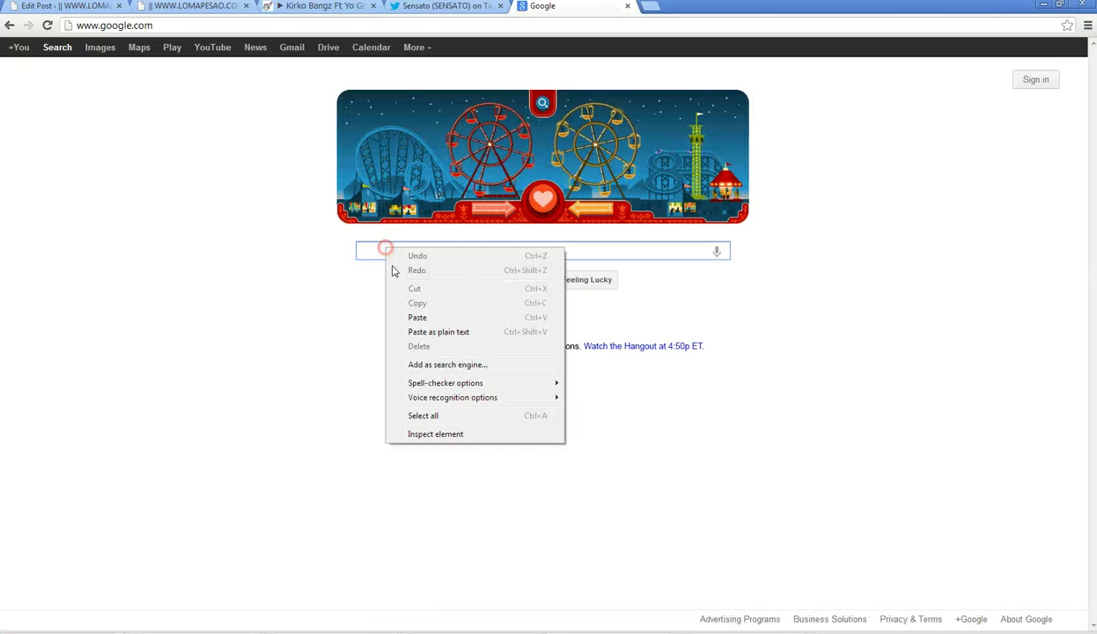
left_click(433, 315)
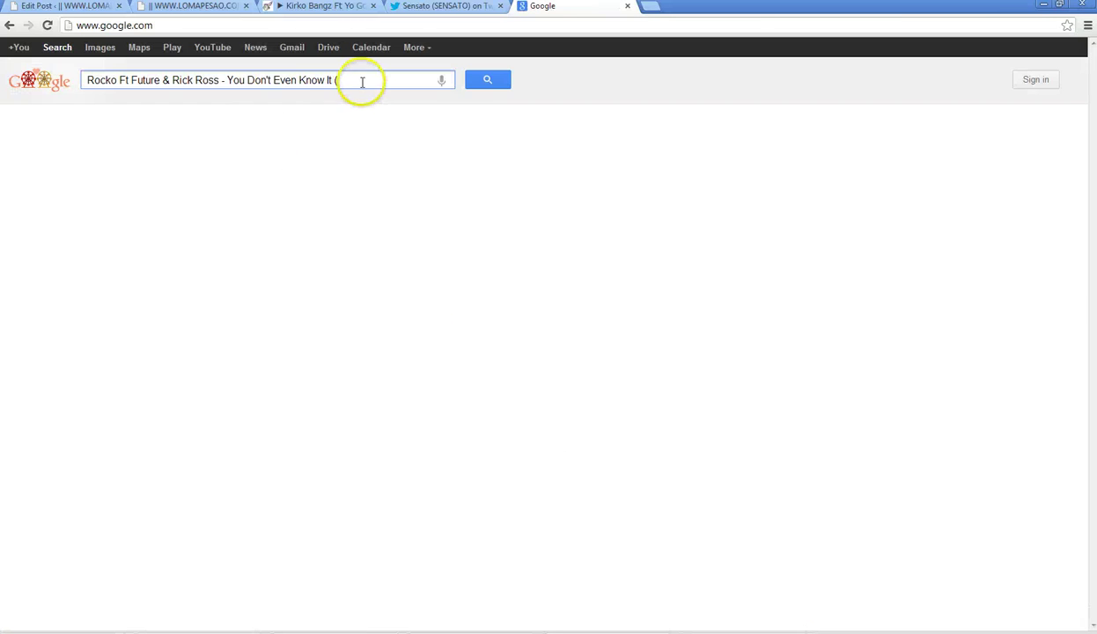
key("Return")
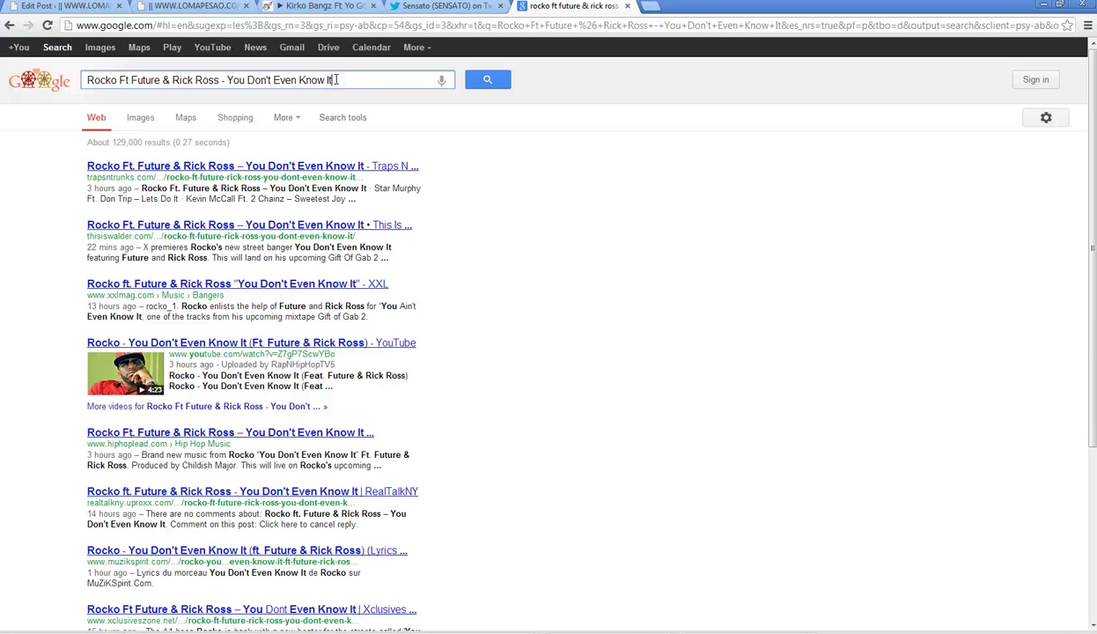
- Look at the trapsntrunks.com and thisiswalder.com results for the song
left_click(197, 167)
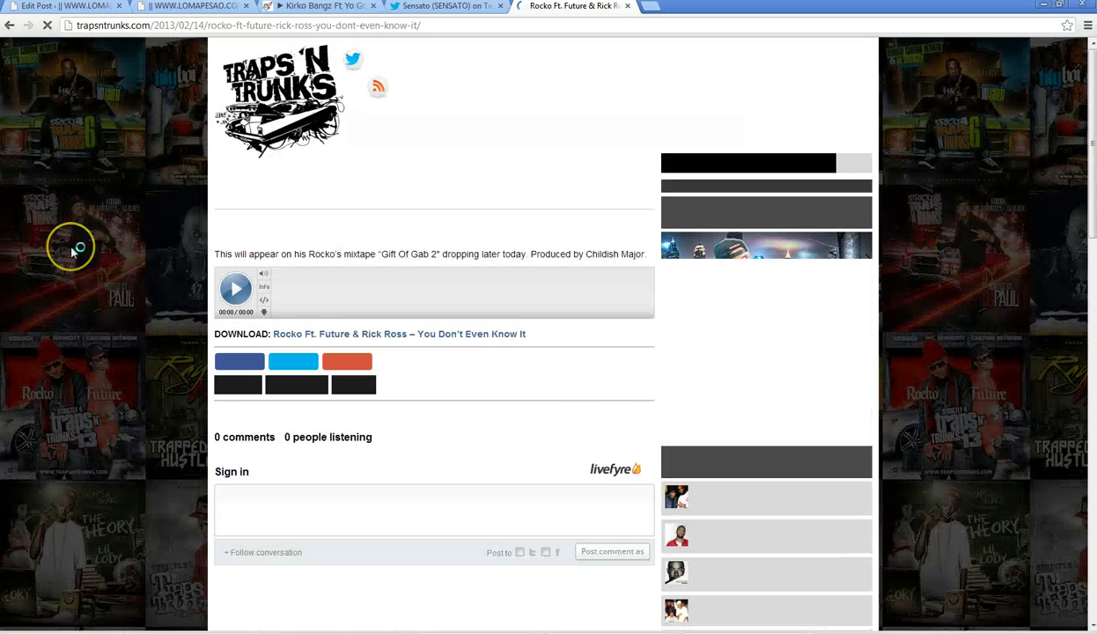
left_click(8, 27)
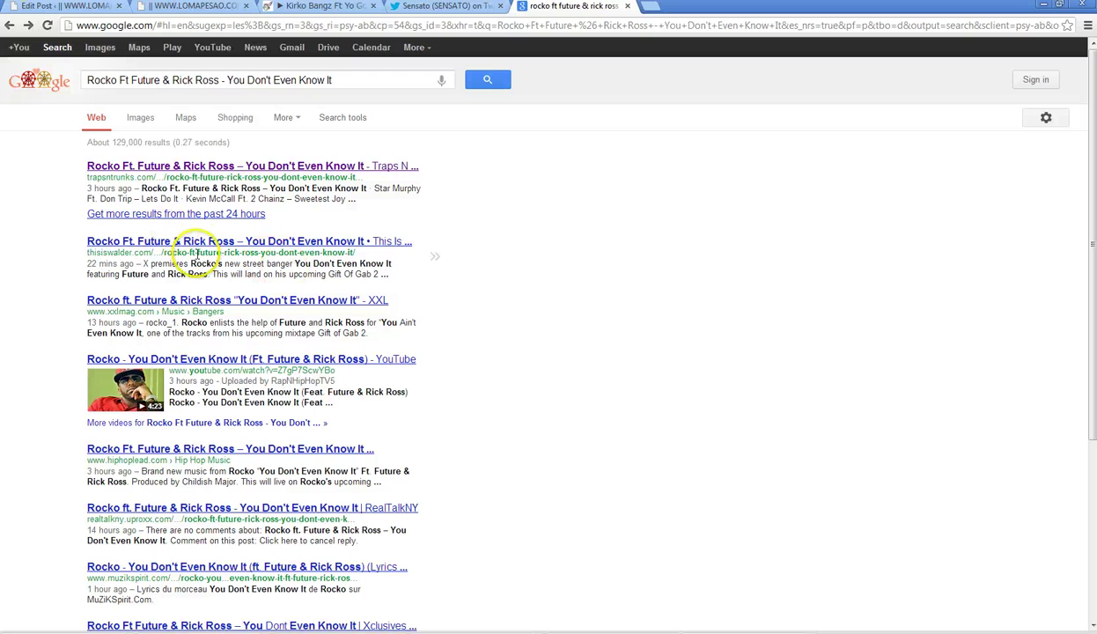
left_click(198, 245)
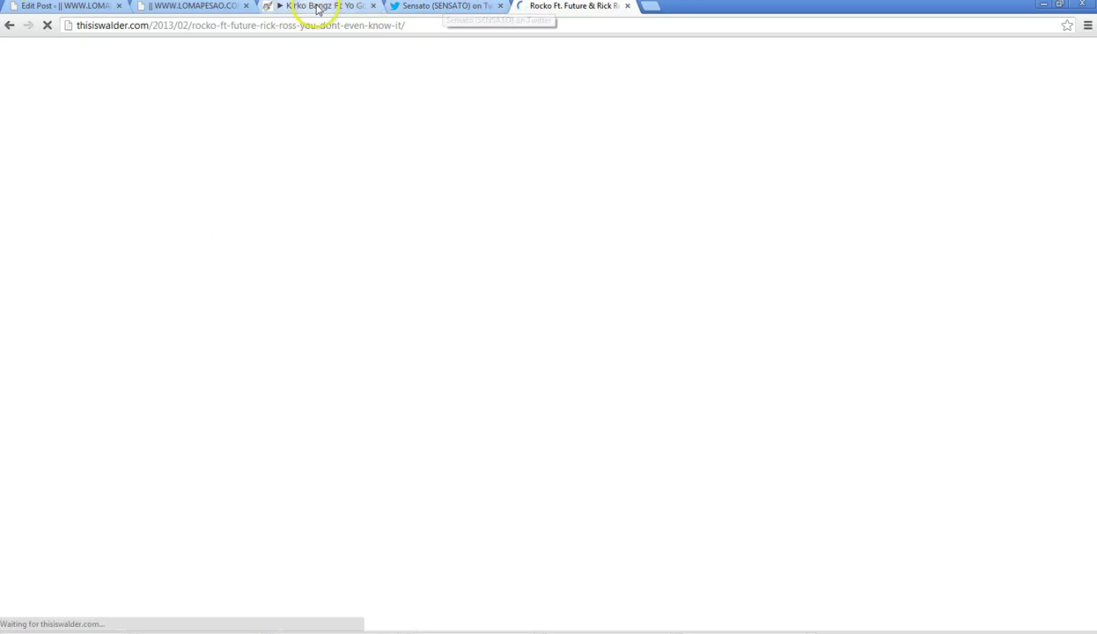
left_click(193, 7)
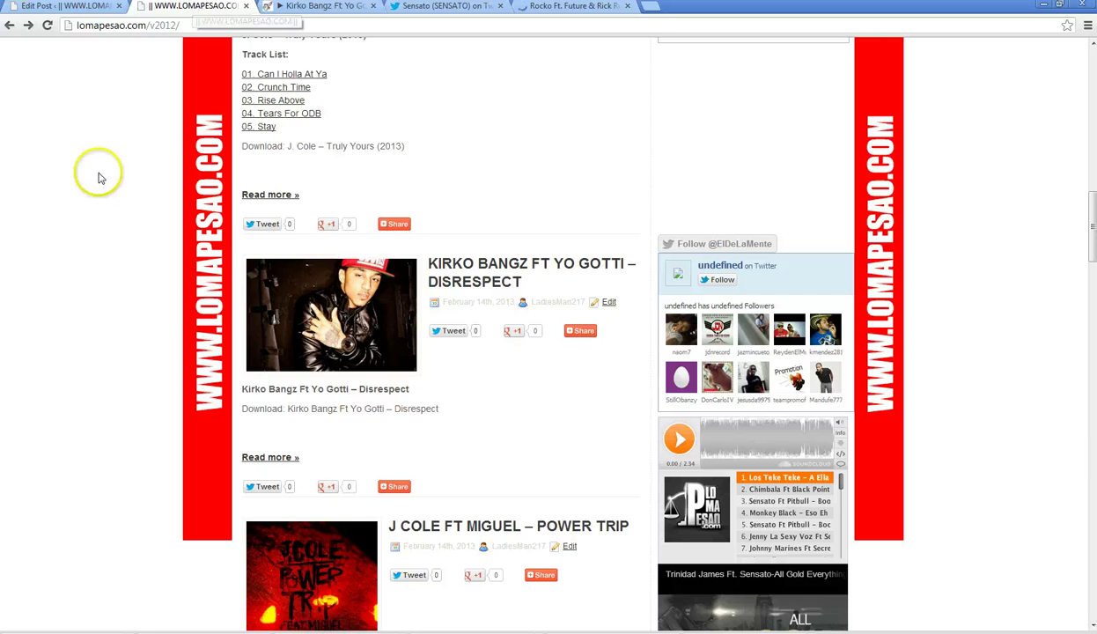
left_click(574, 8)
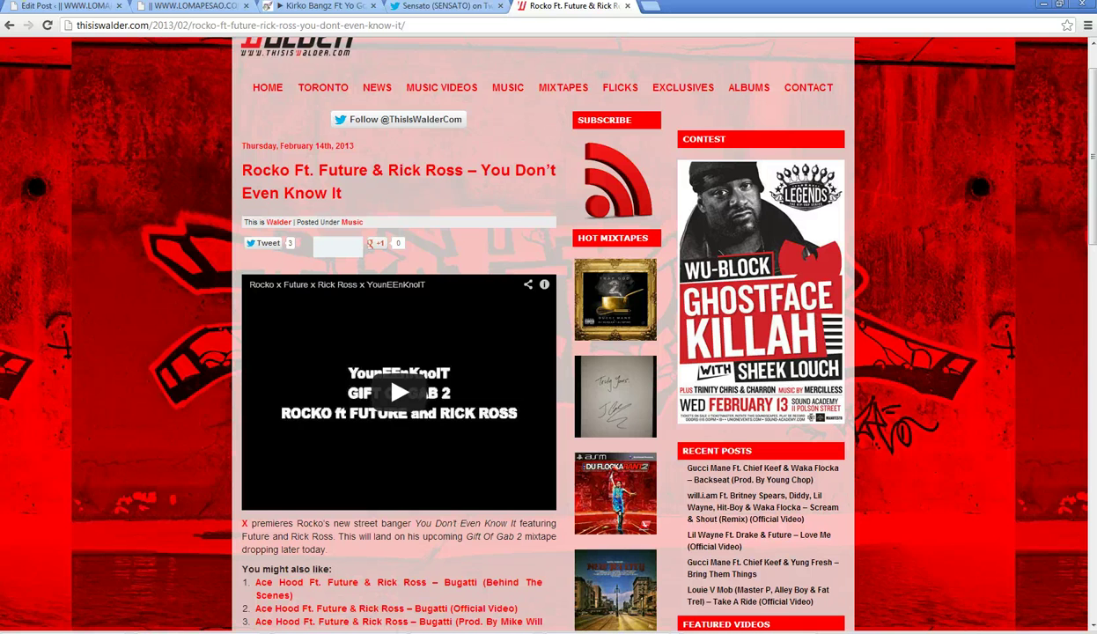
left_click(8, 26)
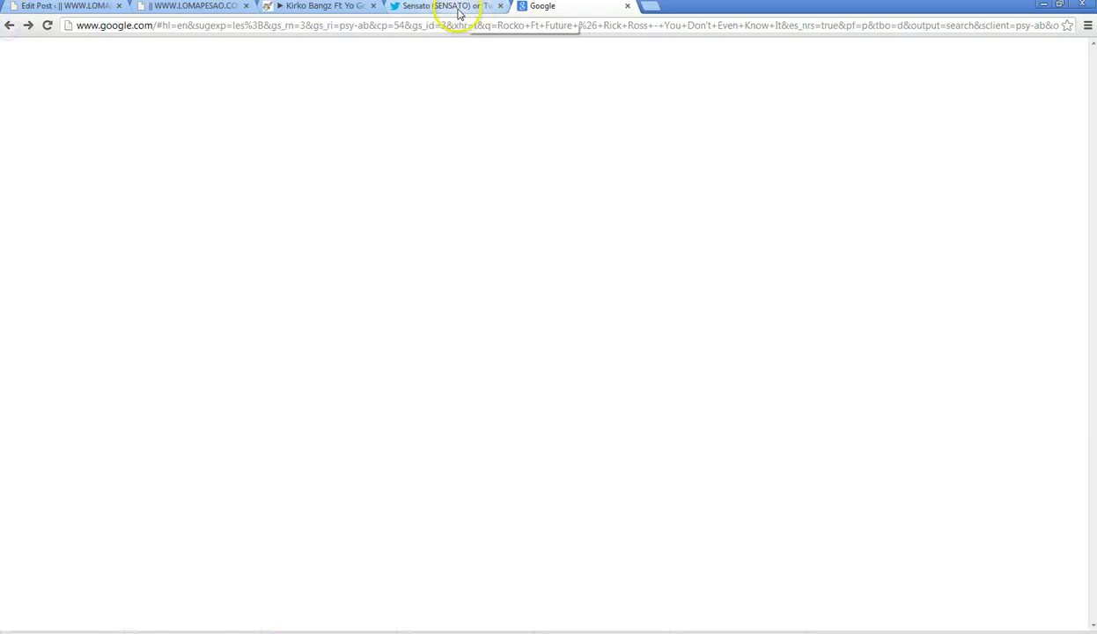
- Load inflexwetrust.com in a new tab
left_click(649, 6)
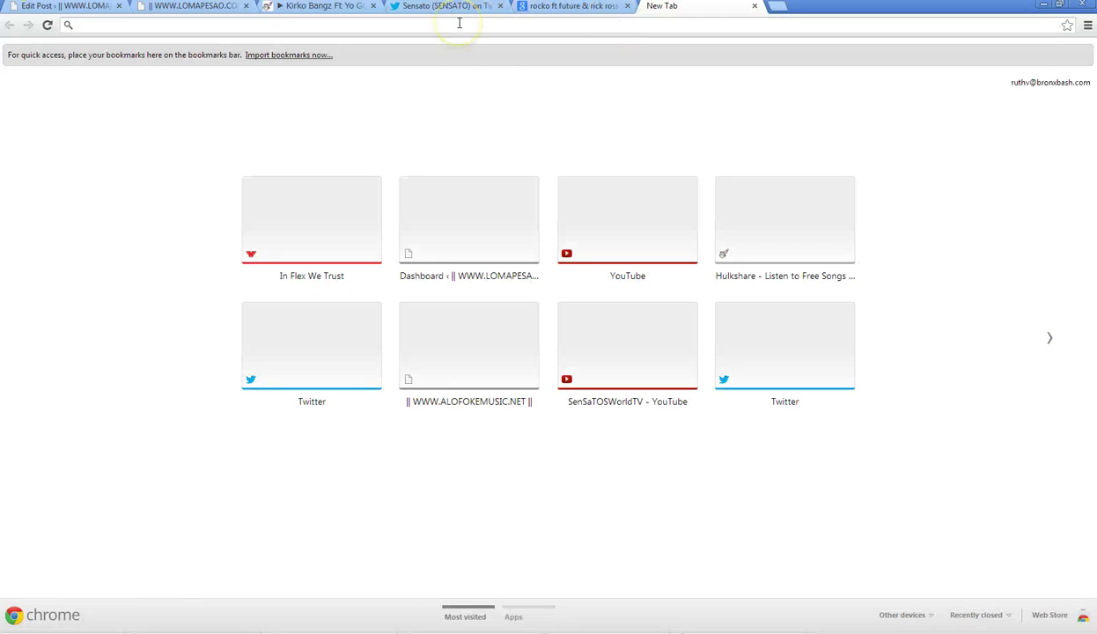
type("inflexwetrust.com")
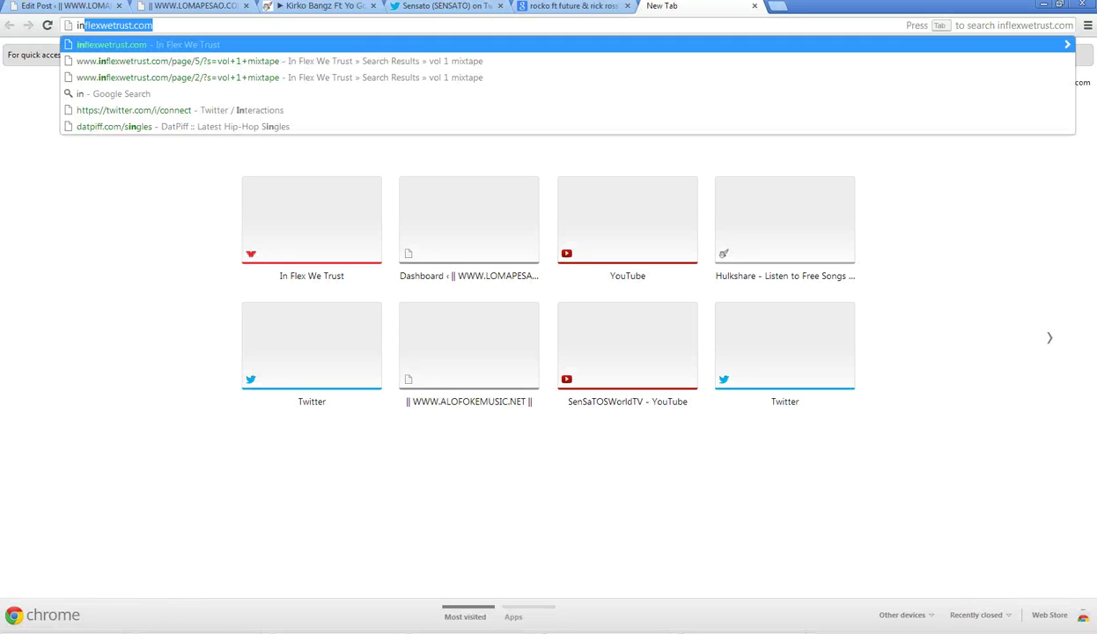
key("Return")
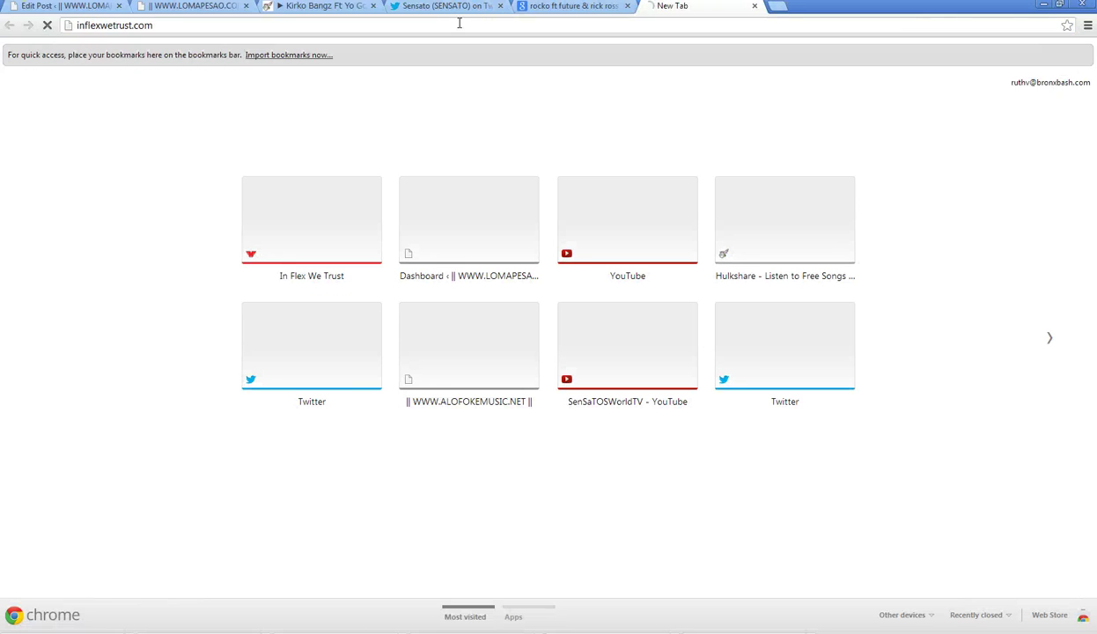
- Check the hiphoplead.com result, then go to DatPiff's singles page
left_click(528, 7)
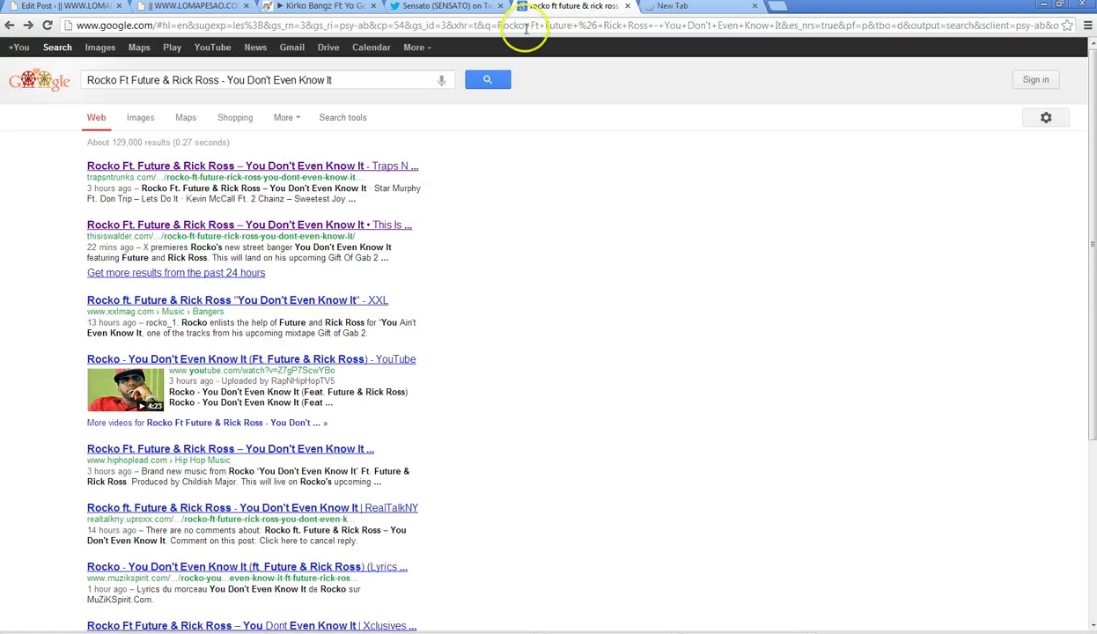
scroll(196, 372, "down", 1)
left_click(197, 383)
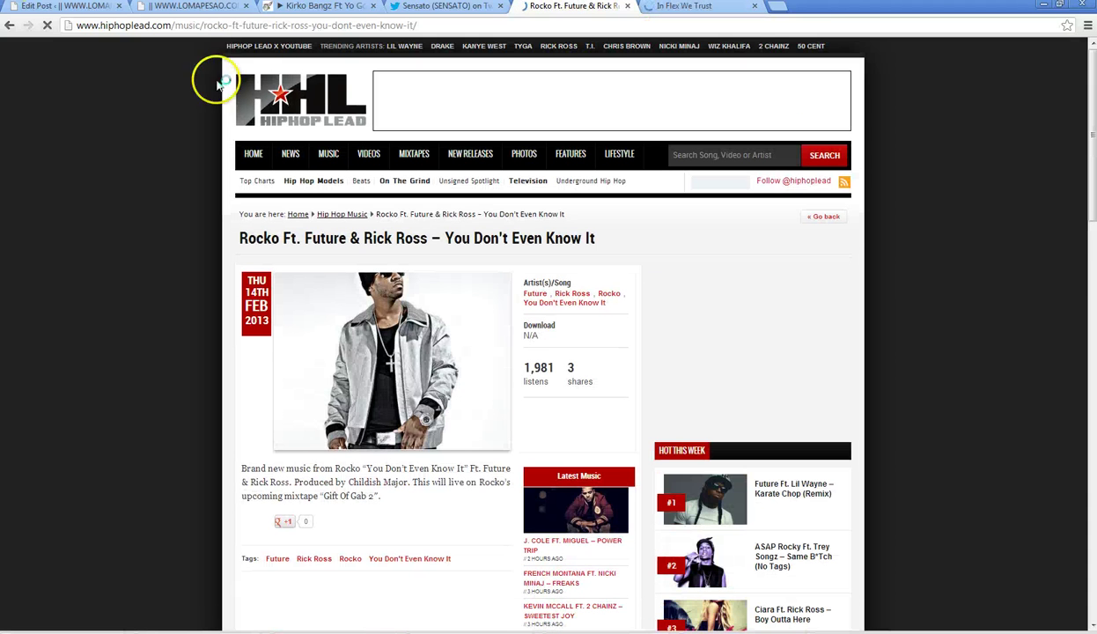
left_click(273, 26)
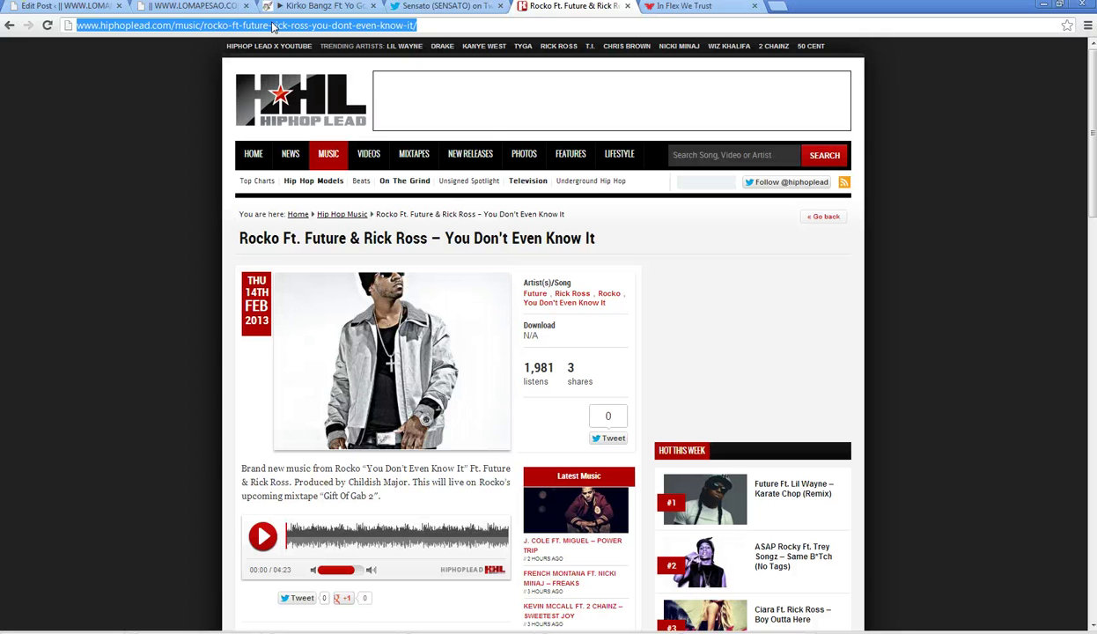
type("datpiff.com/singles")
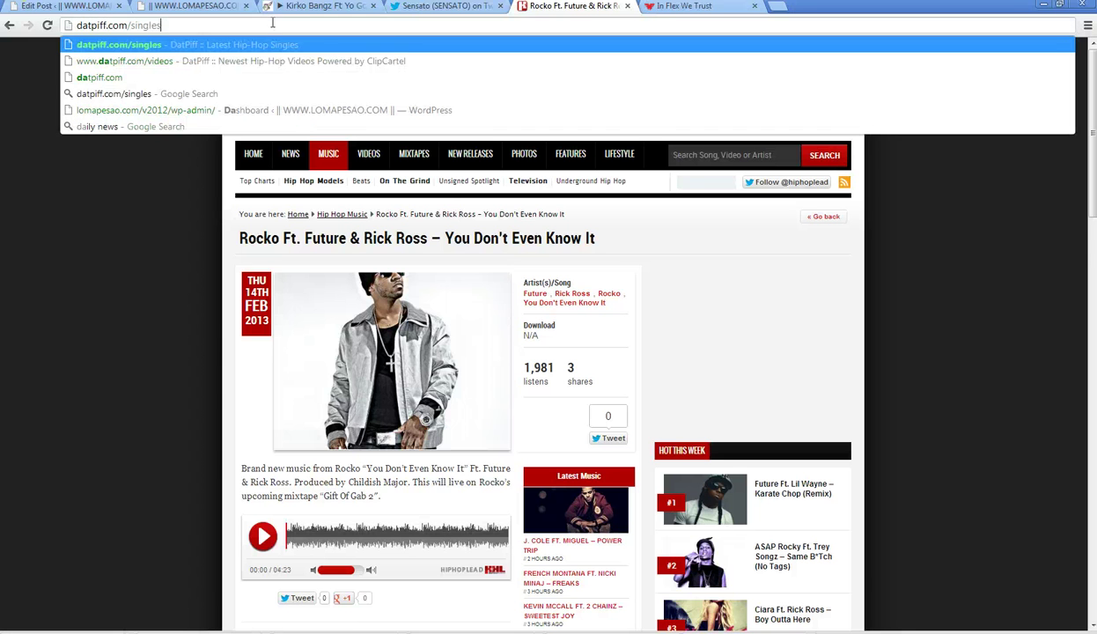
key("Return")
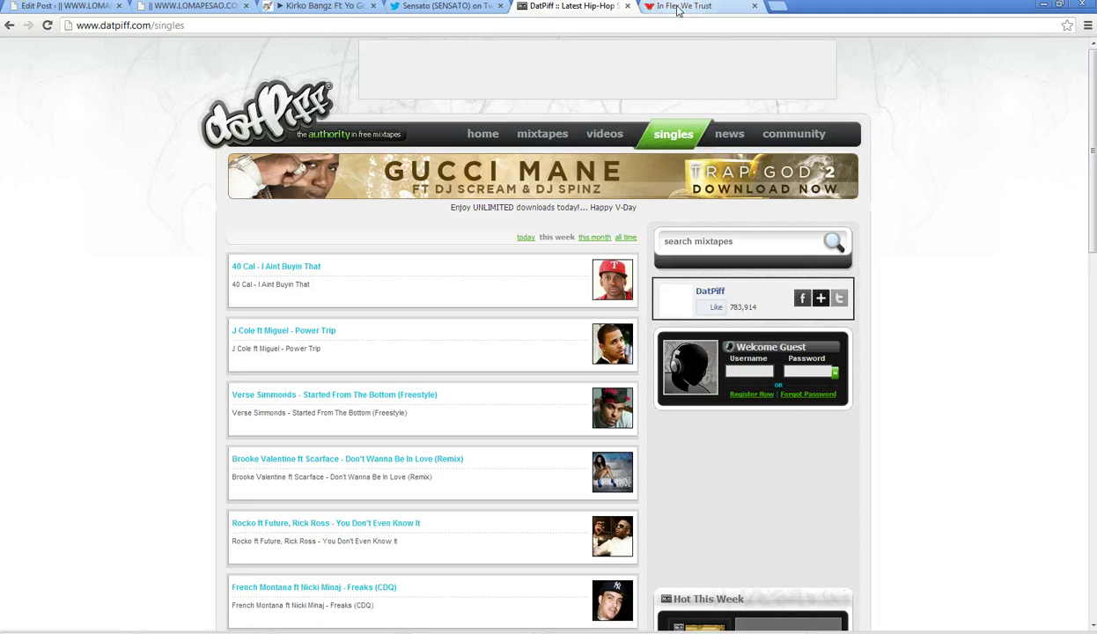
- Open the Trae Tha Truth Feat. Future – Screwed Up article from In Flex We Trust's New Music
left_click(677, 7)
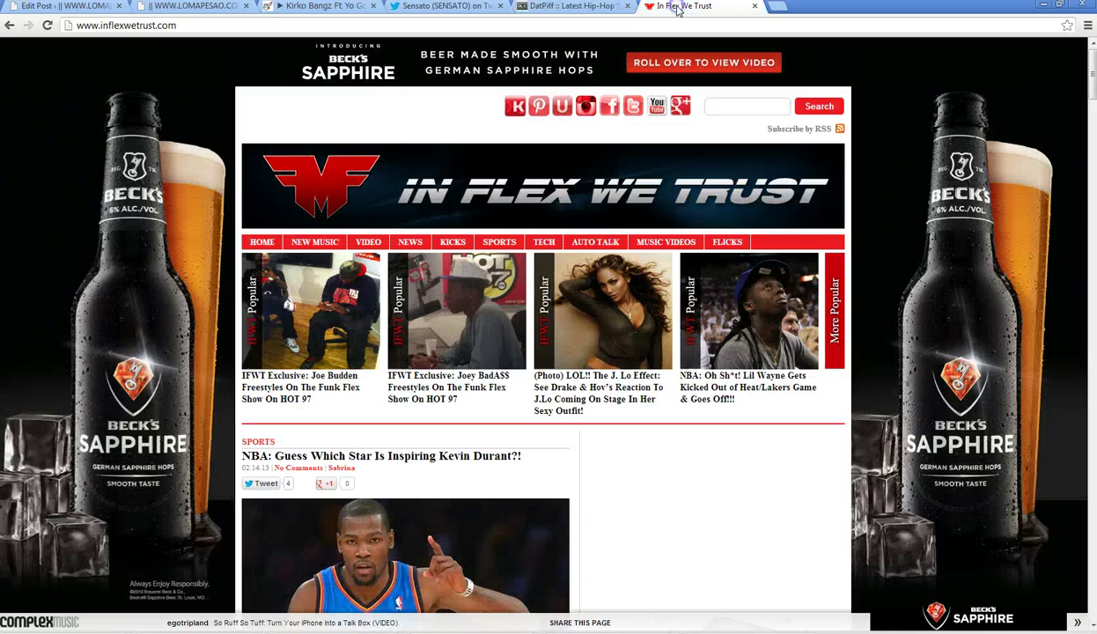
left_click(314, 243)
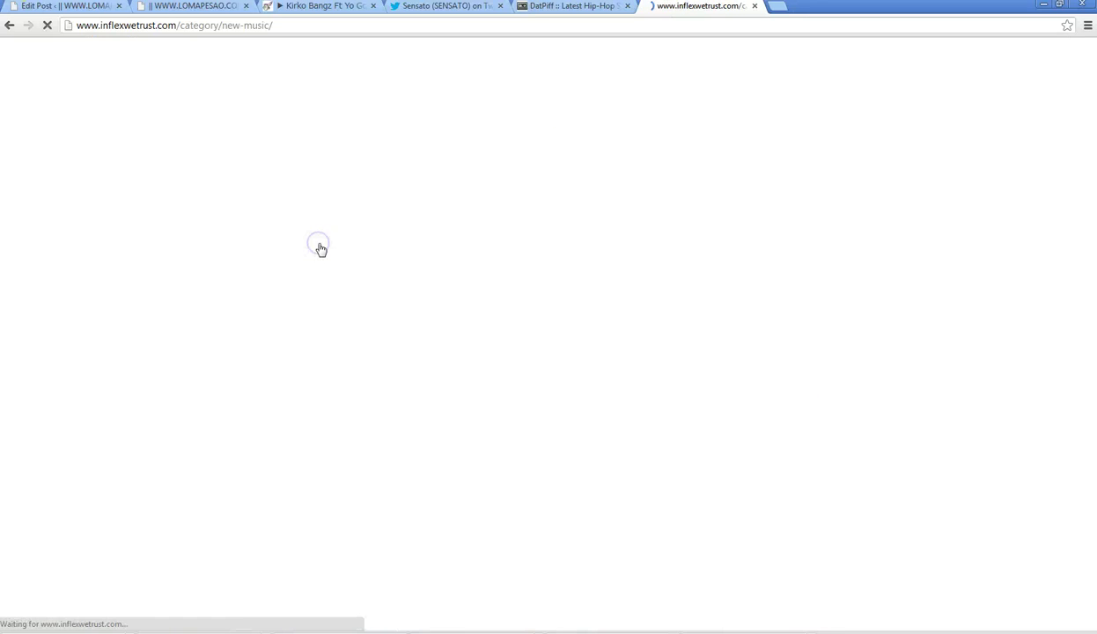
left_click(157, 248)
scroll(143, 245, "down", 1)
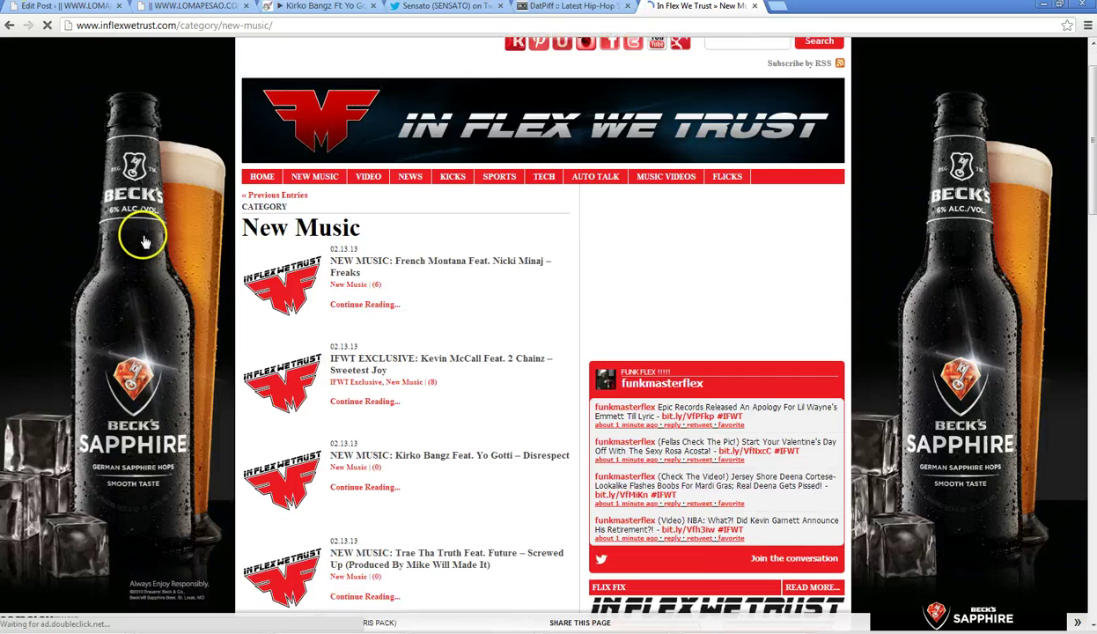
scroll(144, 241, "down", 1)
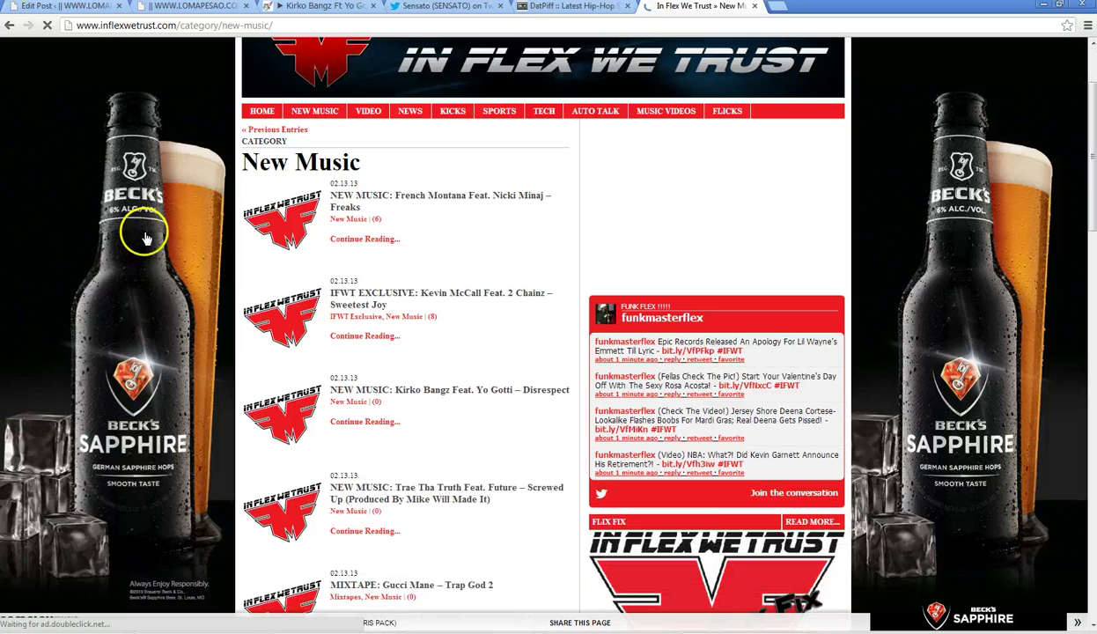
left_click(261, 486)
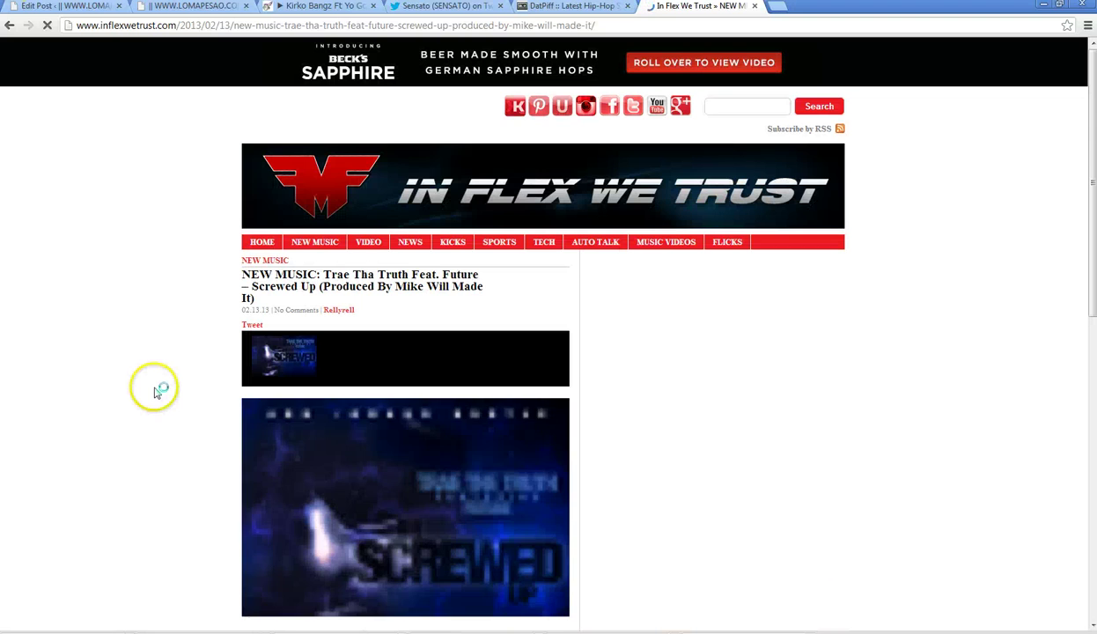
scroll(155, 388, "down", 3)
scroll(155, 374, "down", 3)
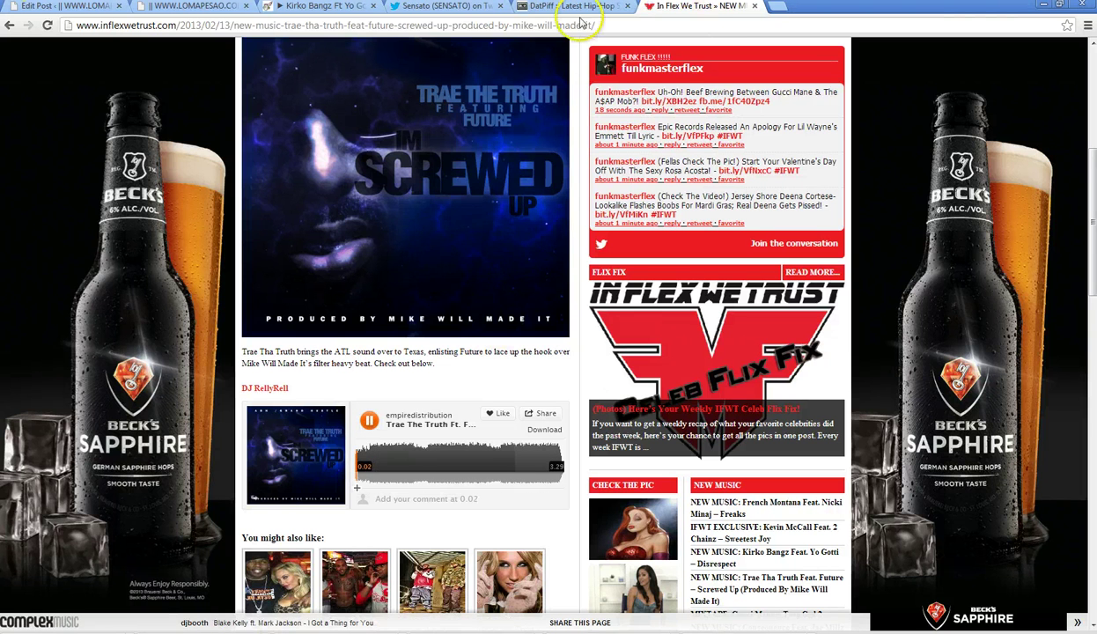
- Glance at the HulkShare and Sensato Twitter tabs before returning to the article
left_click(315, 6)
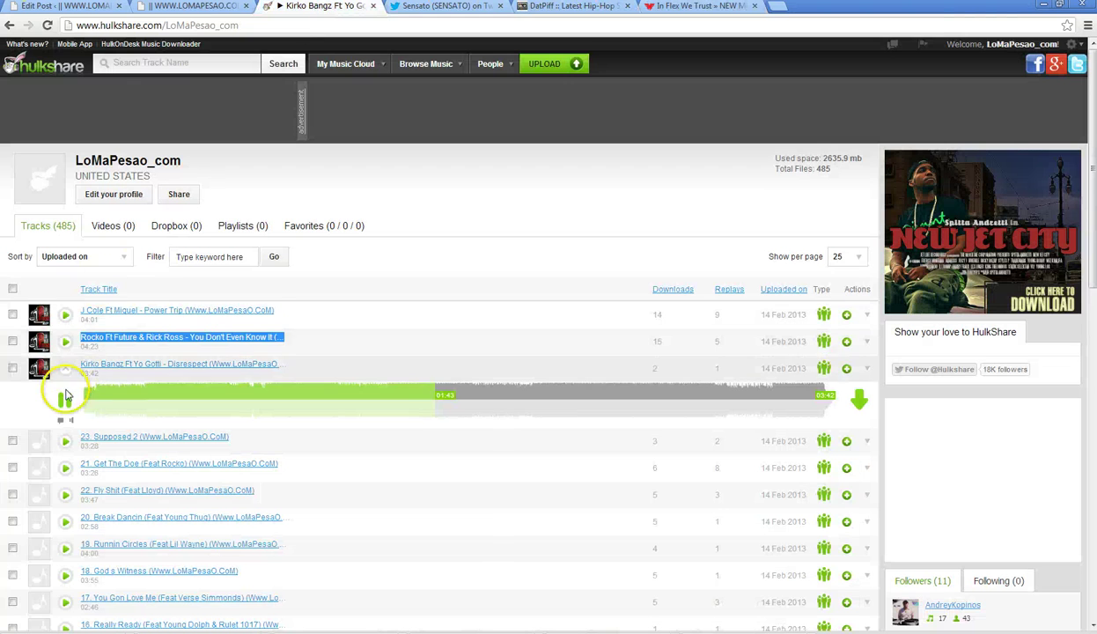
left_click(449, 7)
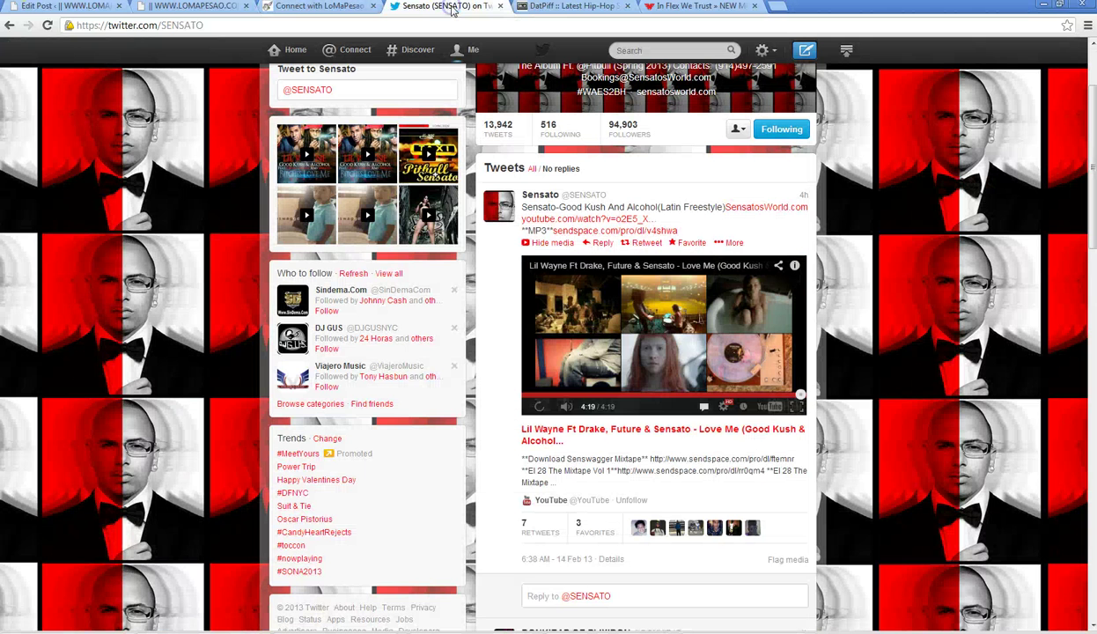
left_click(696, 6)
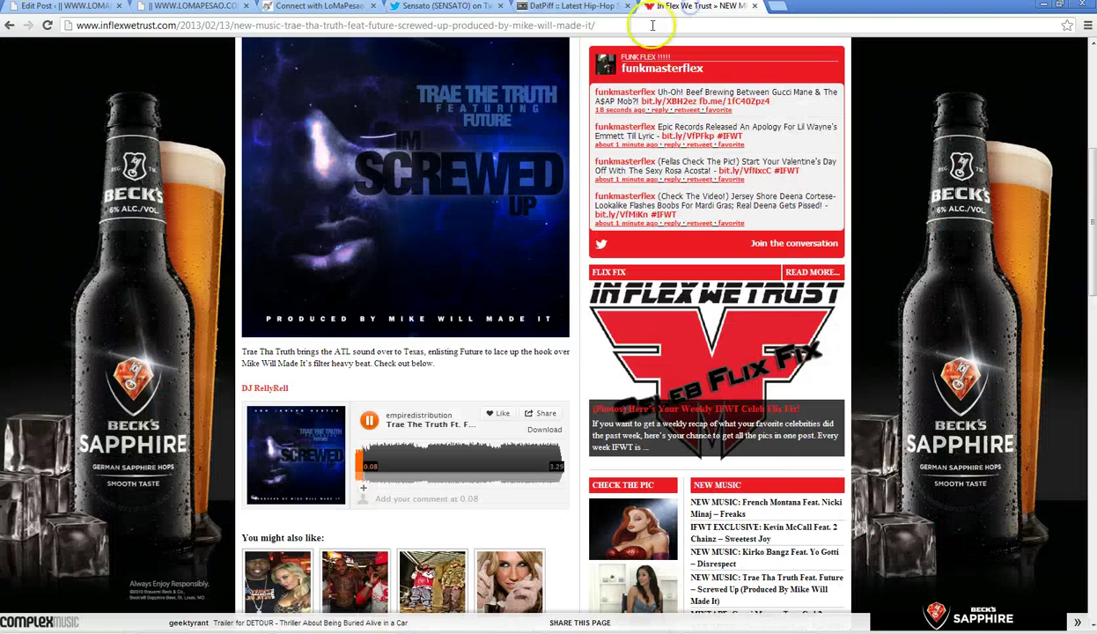
scroll(565, 93, "up", 3)
scroll(571, 99, "up", 3)
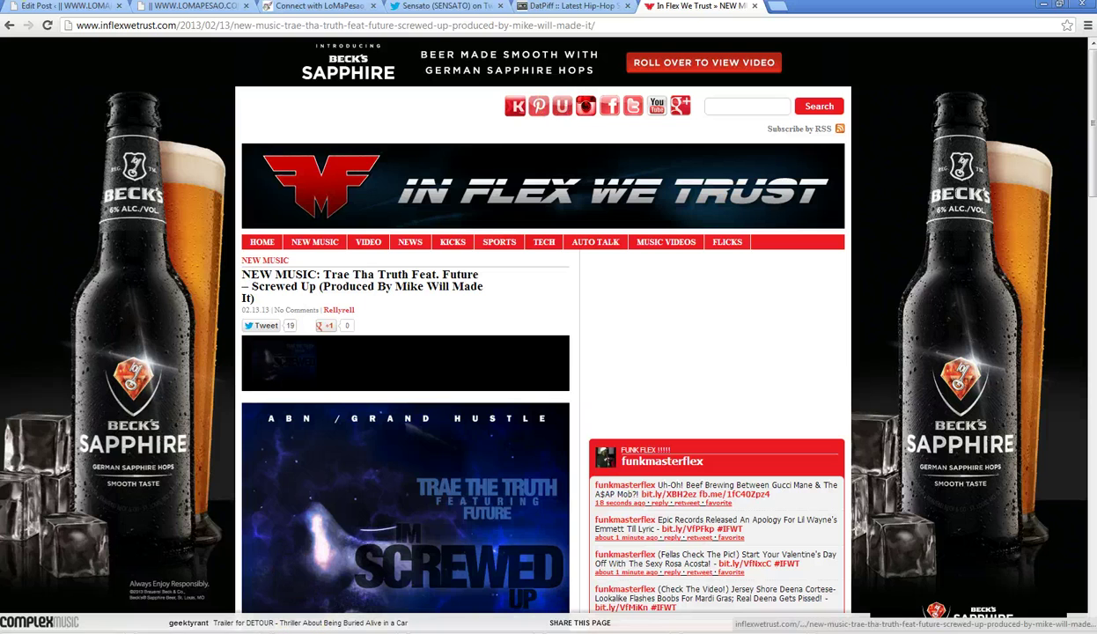
- Launch Mozilla Firefox from the Start menu and close the stray Beck's Sapphire video tab
key("super")
left_click(51, 611)
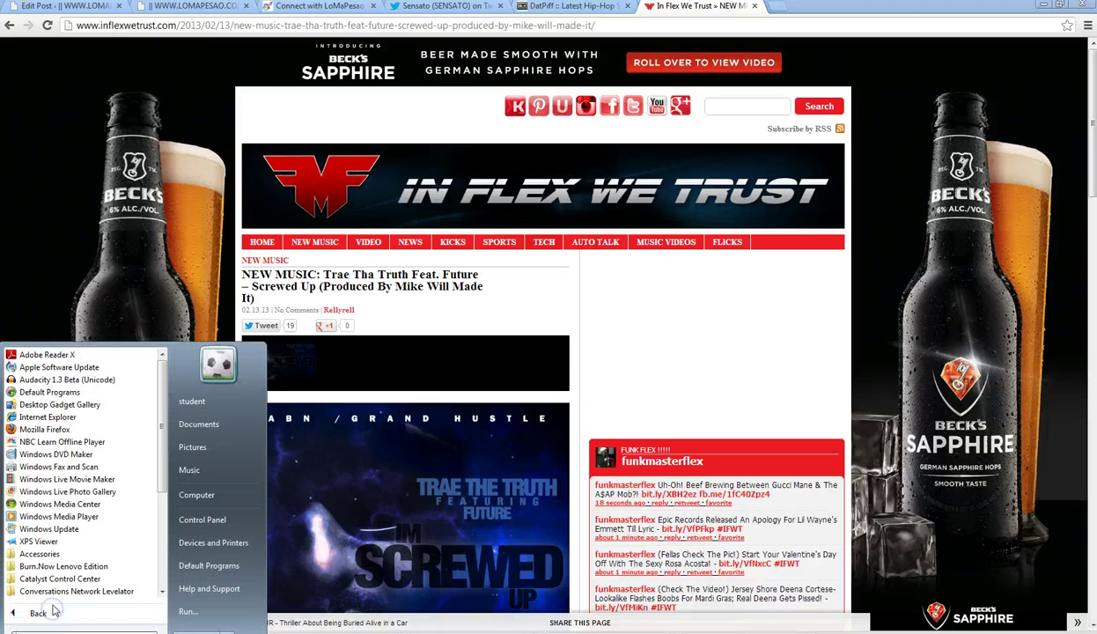
left_click(44, 429)
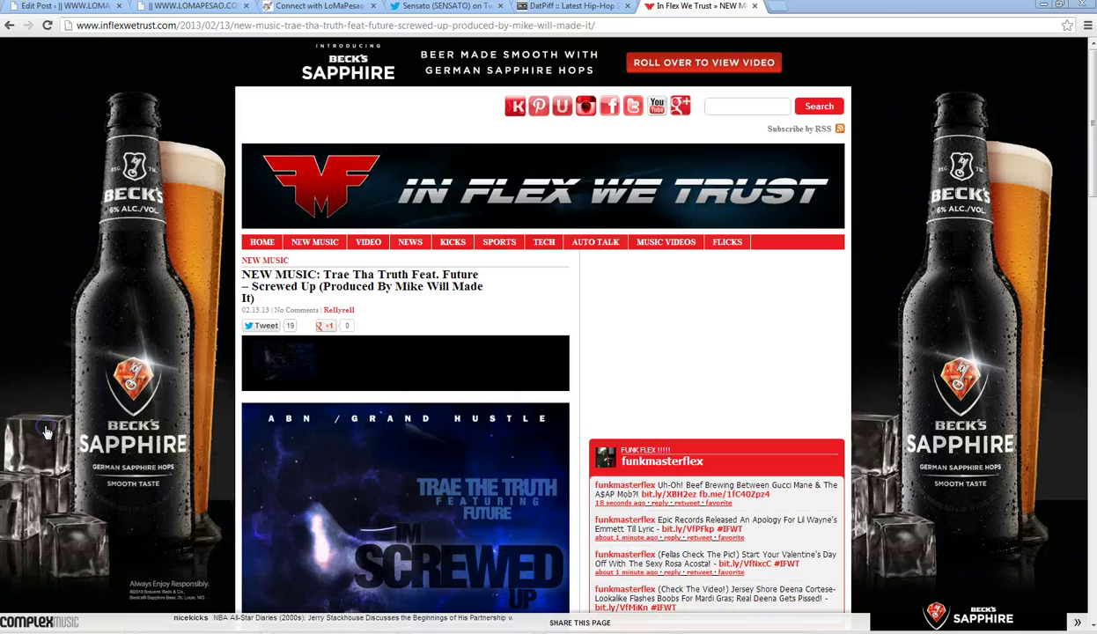
left_click(335, 28)
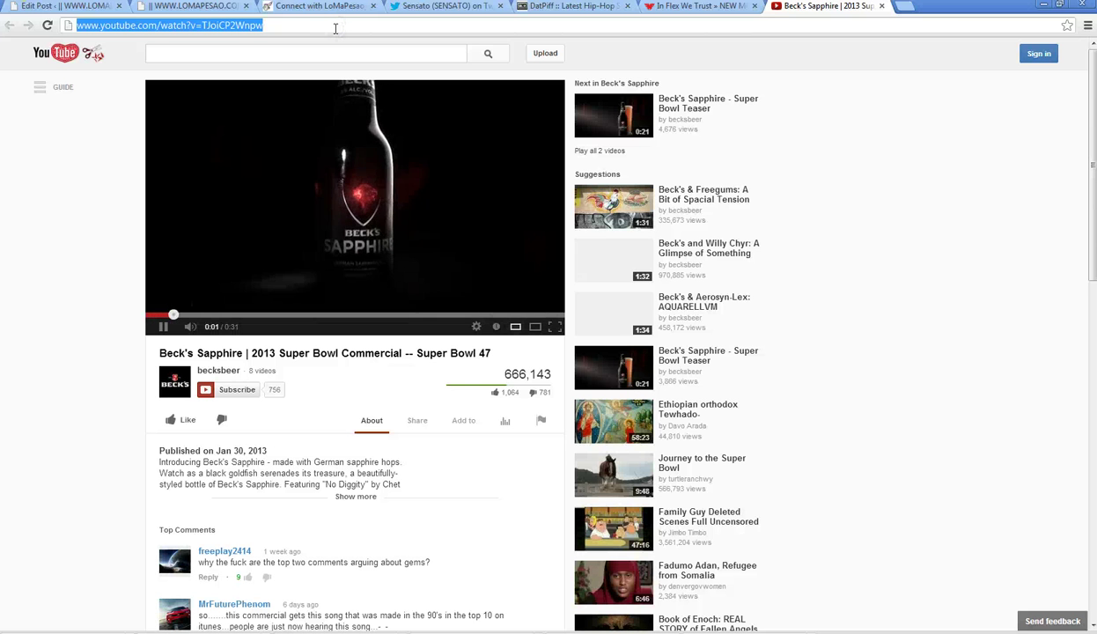
left_click(882, 7)
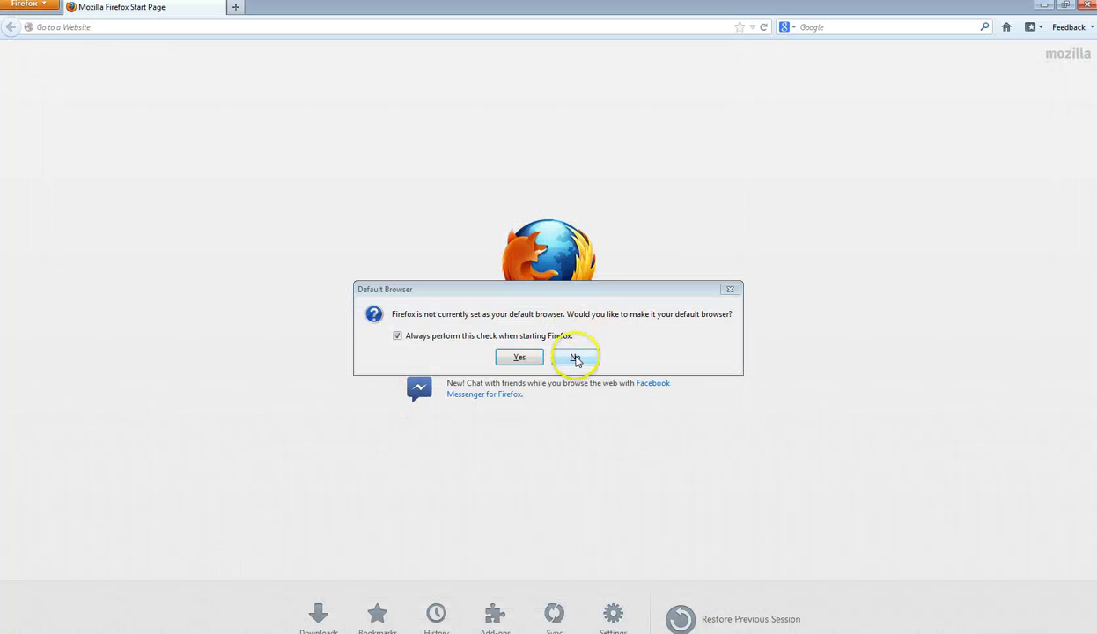
- Decline Firefox as default browser, load twitter.com's FlowHoT.NeT profile, then open a blank tab
left_click(576, 358)
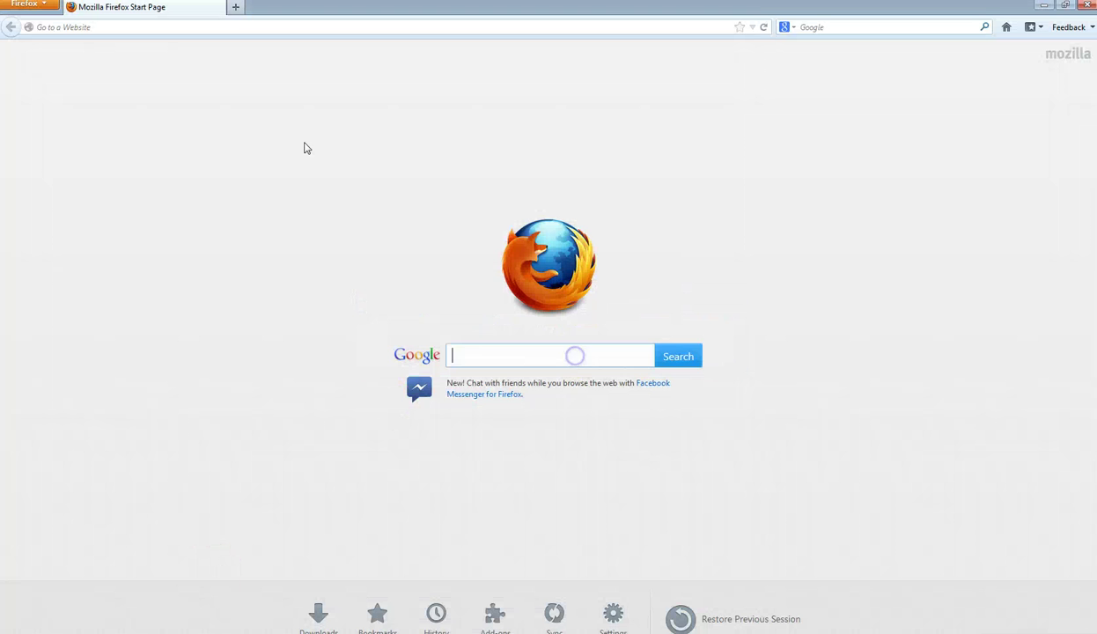
left_click(63, 27)
type("twitter.com/")
key("Right")
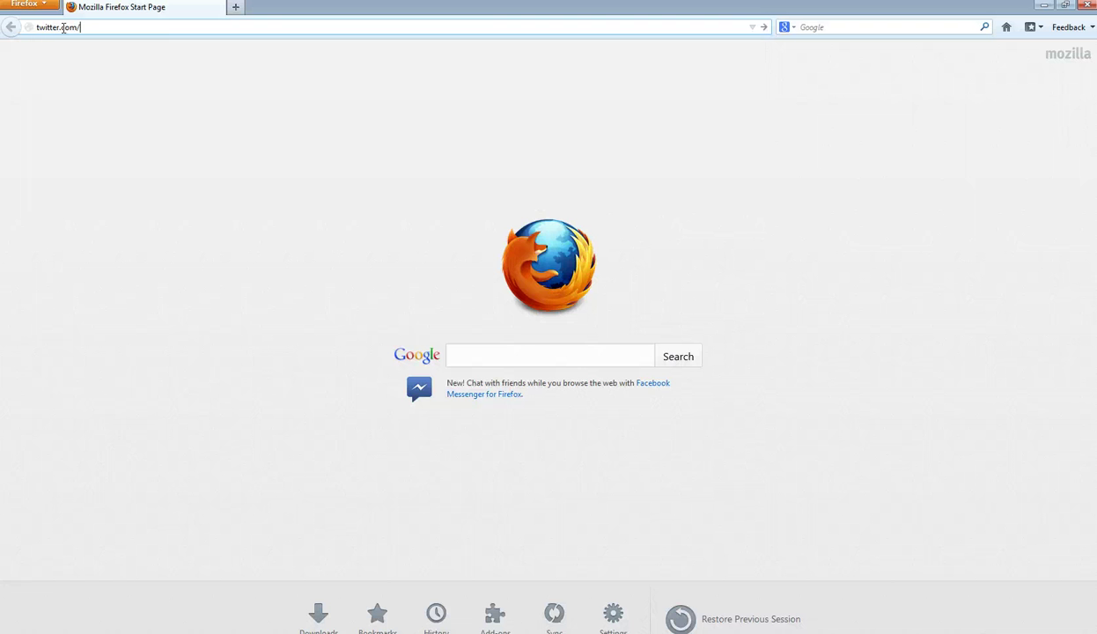
type("flowneto_inc")
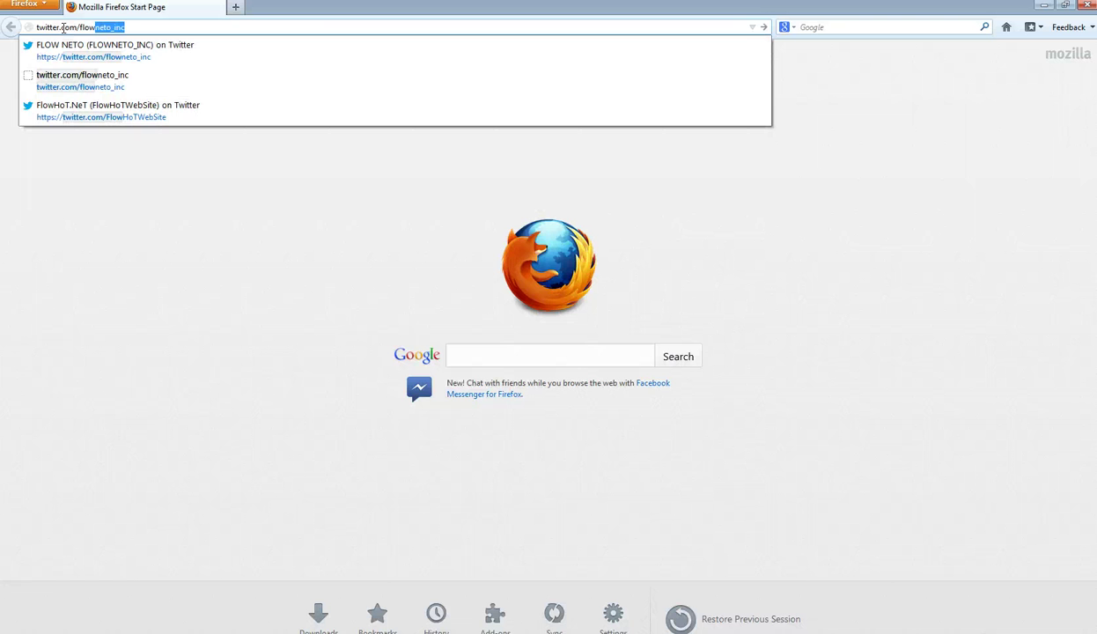
key("Up")
key("Return")
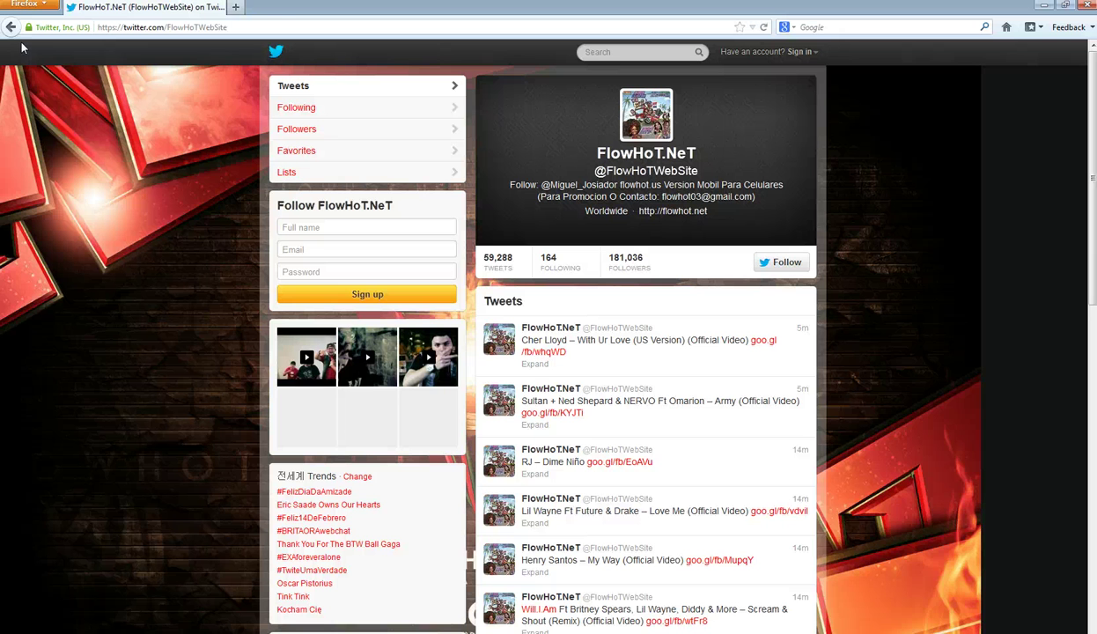
left_click(237, 7)
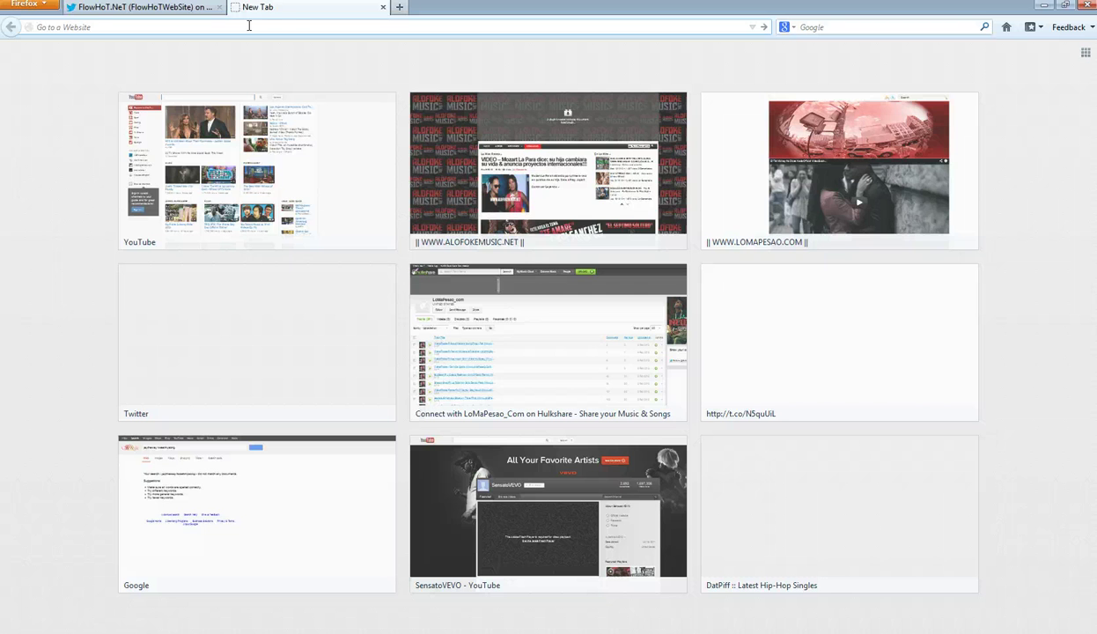
- Search YouTube for lilwaynevevo, browse the channel's uploaded videos, then close that tab
type("youtube.com")
key("Return")
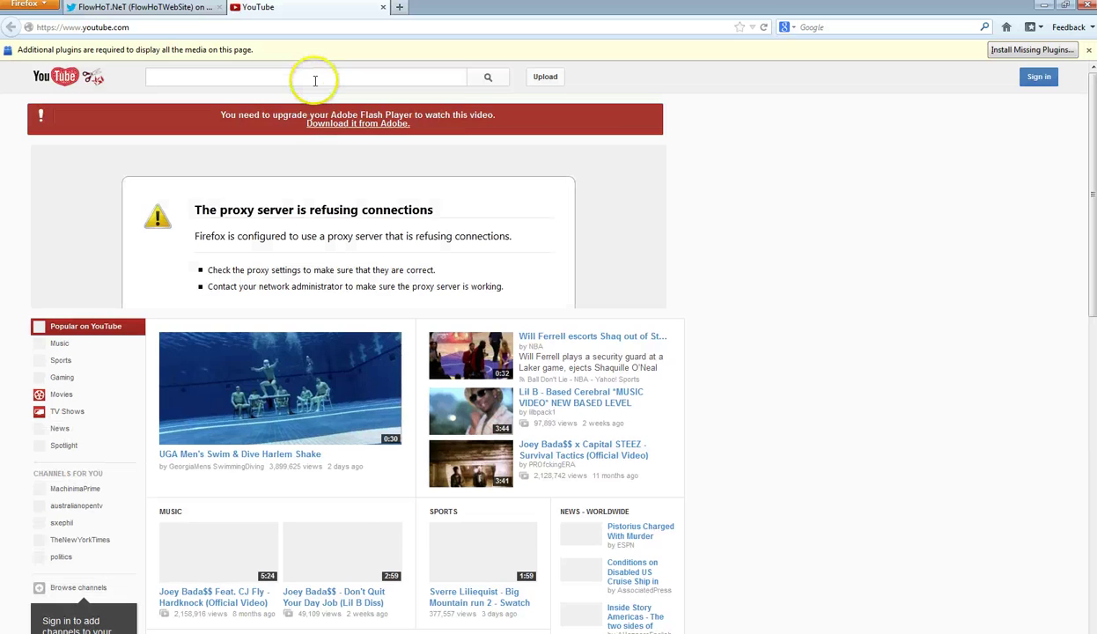
type("lilwayne")
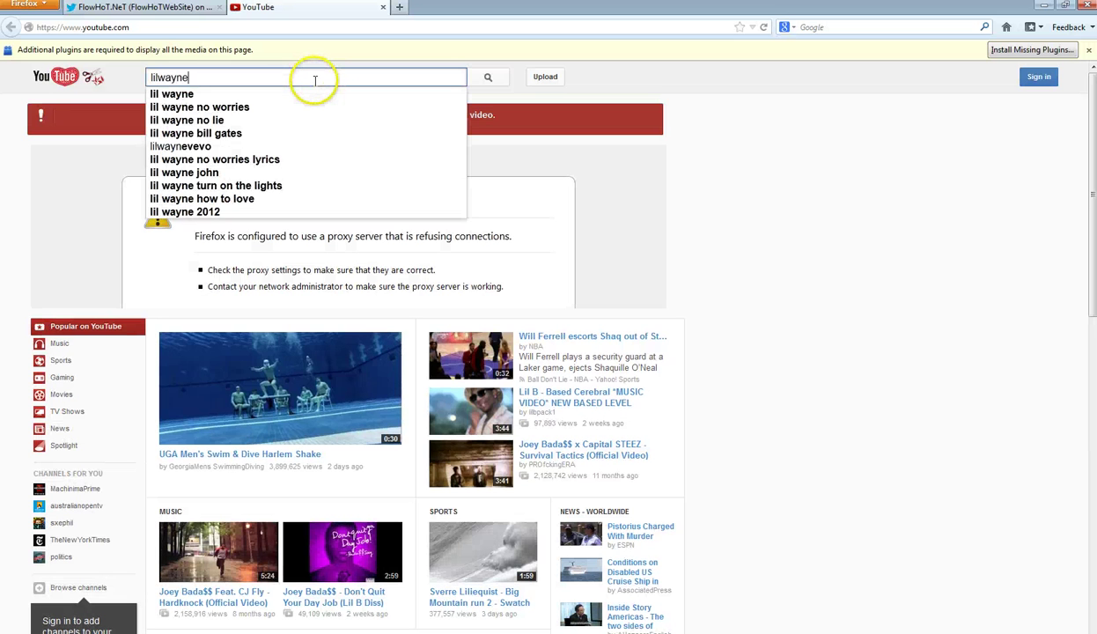
type("vevo")
key("Return")
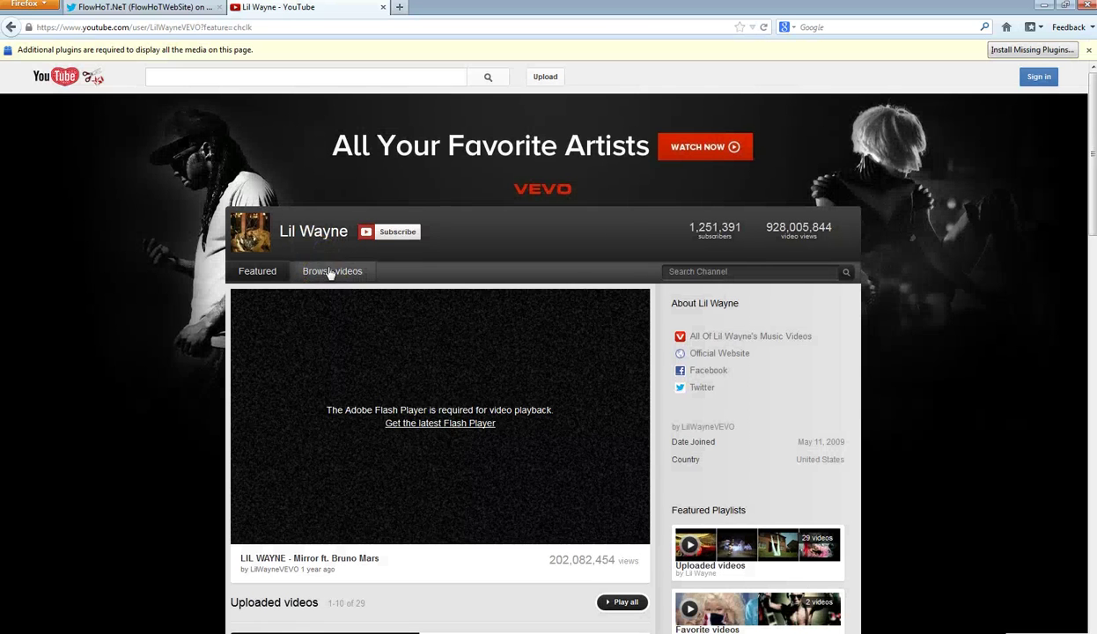
left_click(330, 253)
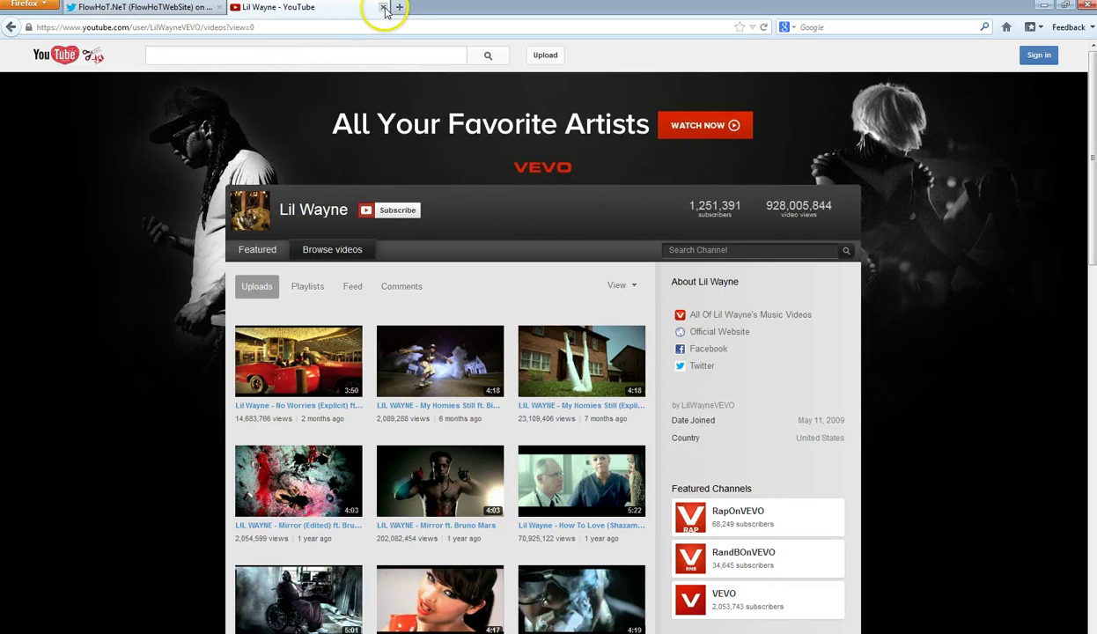
left_click(384, 7)
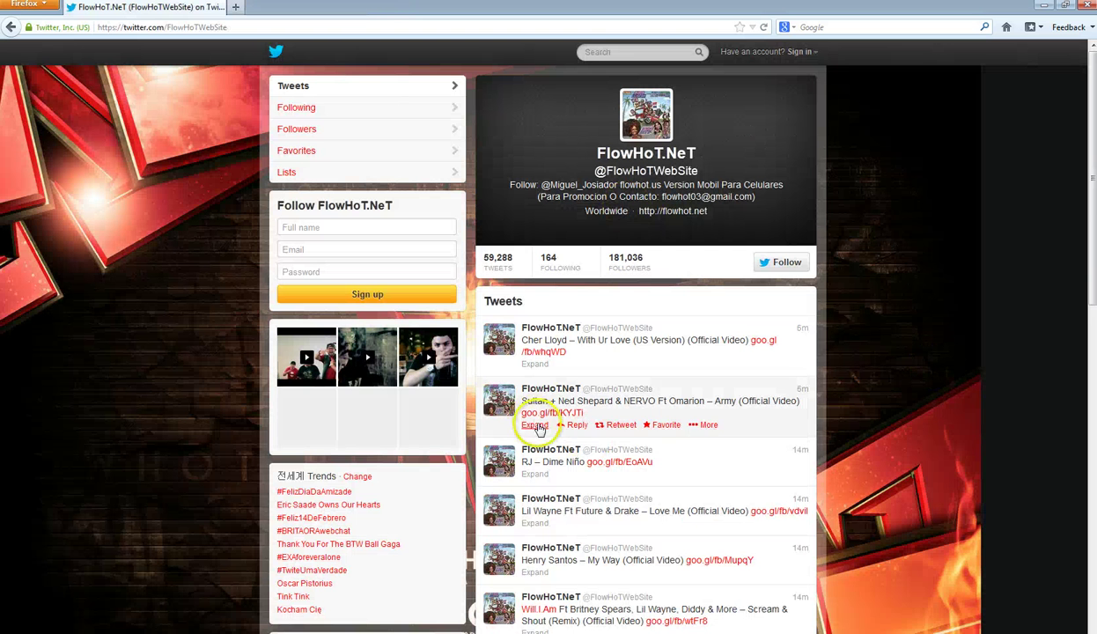
- Expand the Lil Wayne – Love Me tweet, copy 'Will.I.Am' from a later tweet, and open a new tab
scroll(659, 463, "down", 2)
left_click(740, 447)
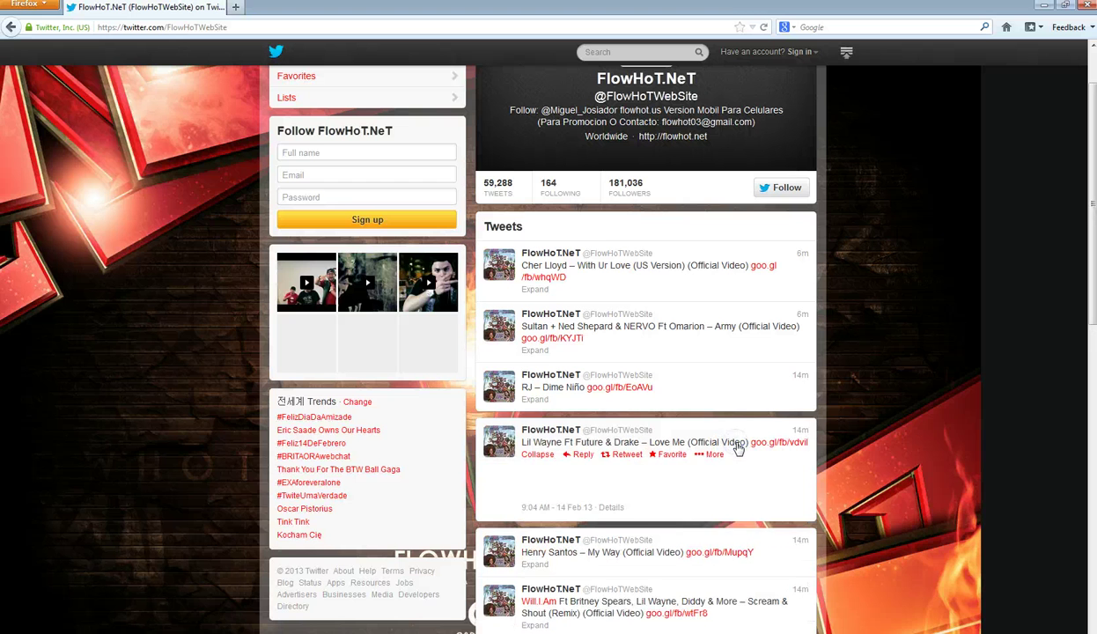
scroll(520, 477, "down", 5)
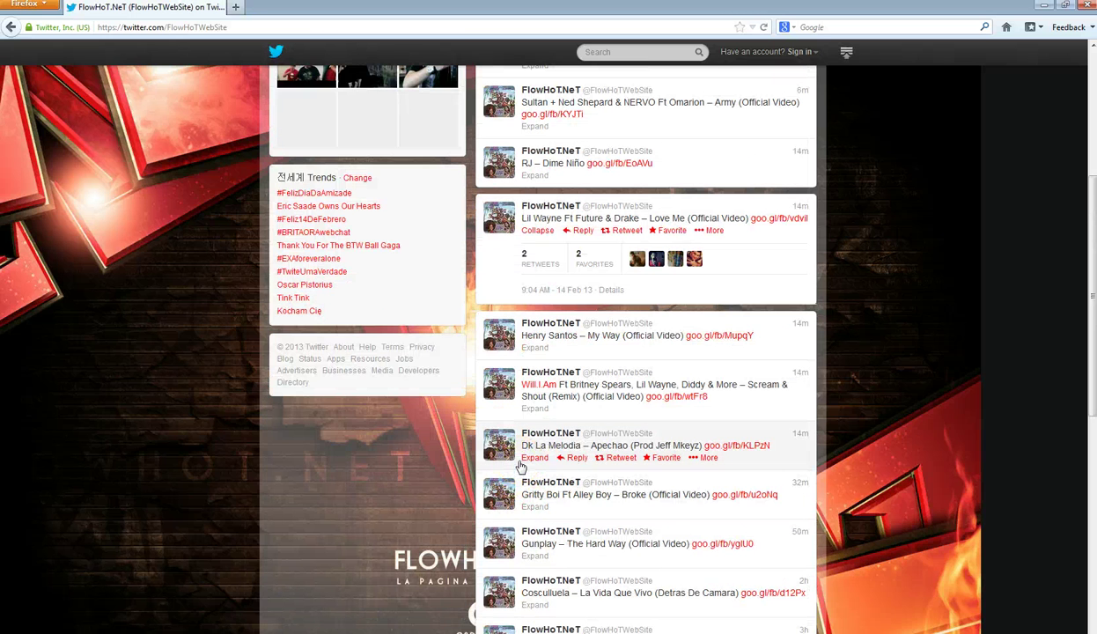
left_click(556, 387)
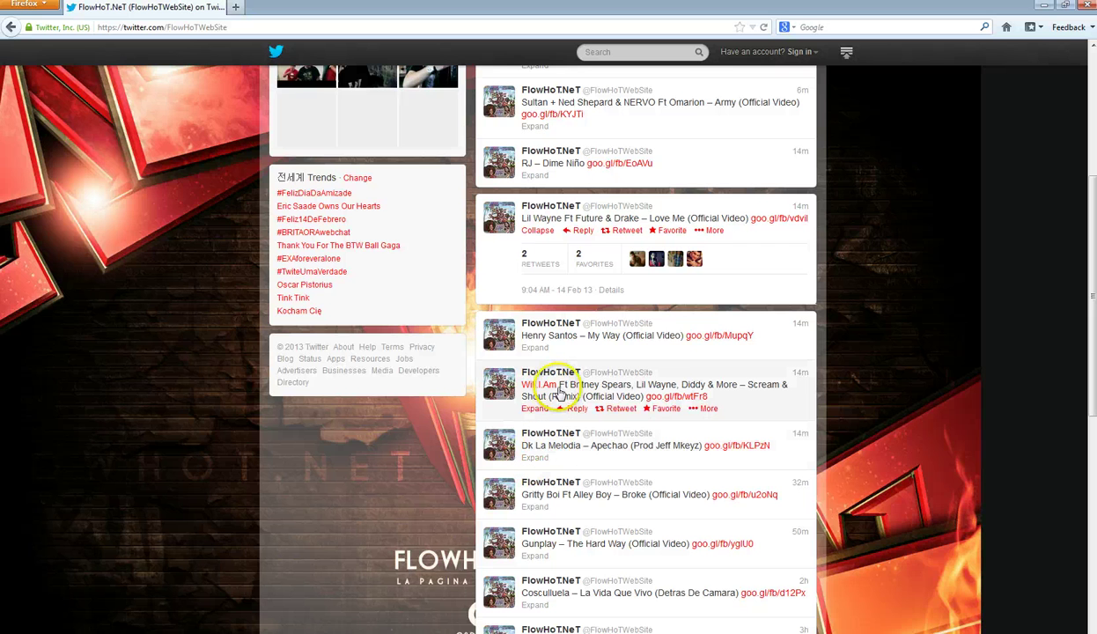
right_click(525, 381)
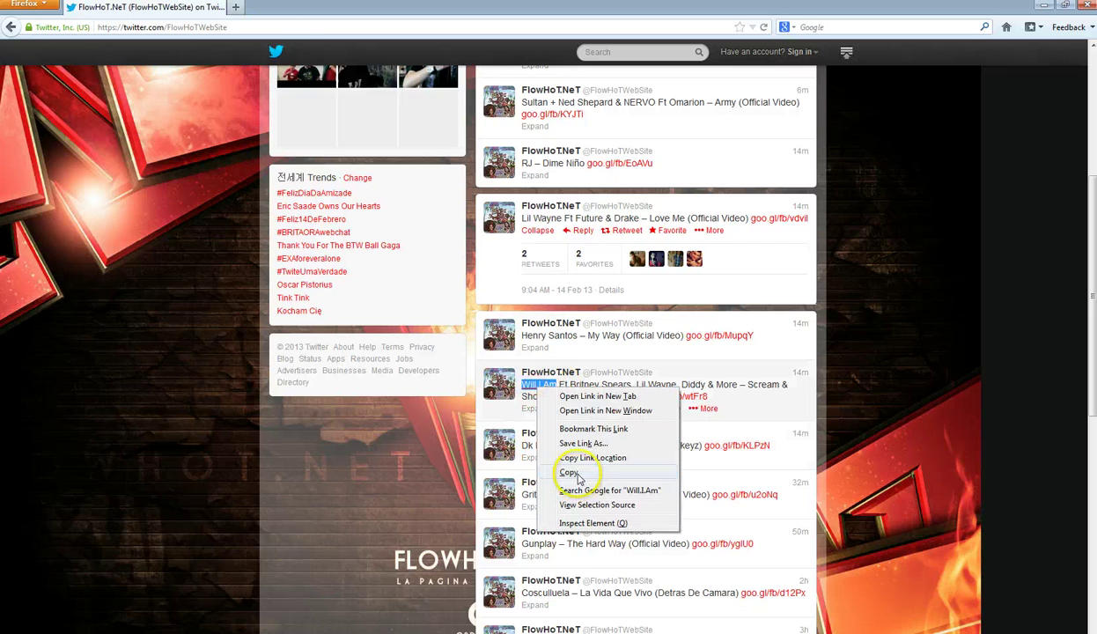
left_click(564, 477)
left_click(235, 7)
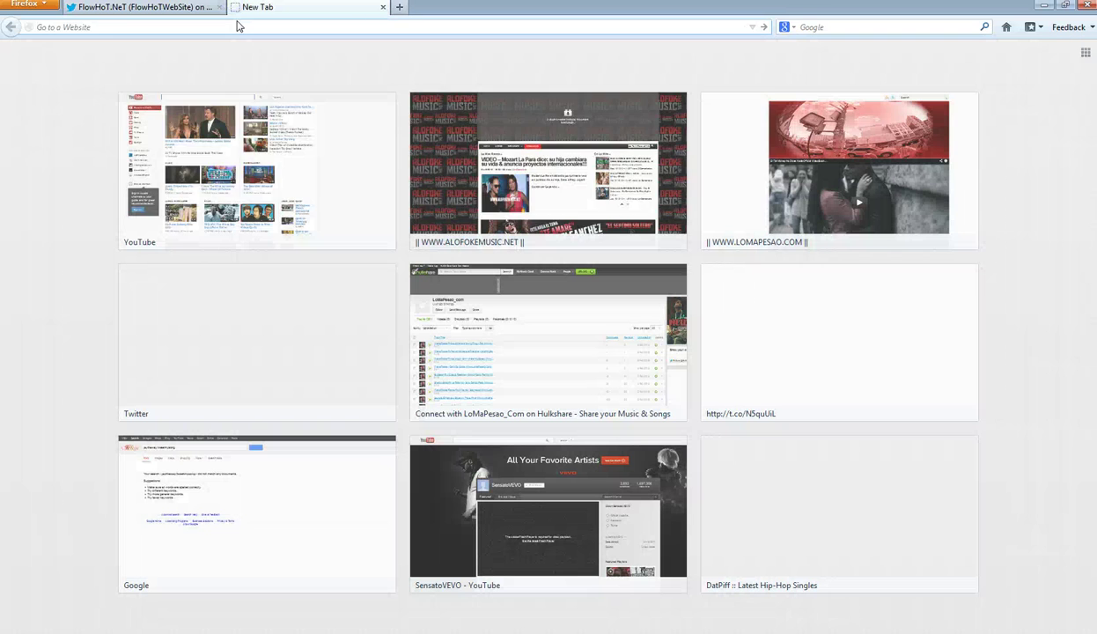
- Go to youtube.com in the new tab
type("goo")
key("BackSpace")
key("BackSpace")
type("youtube.com/")
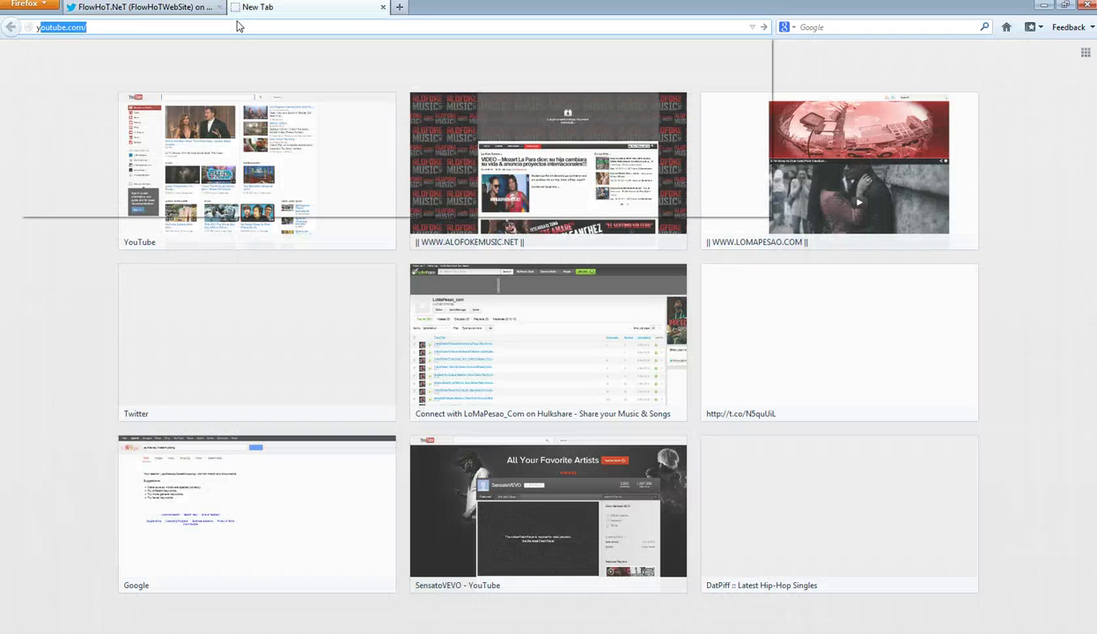
key("Right")
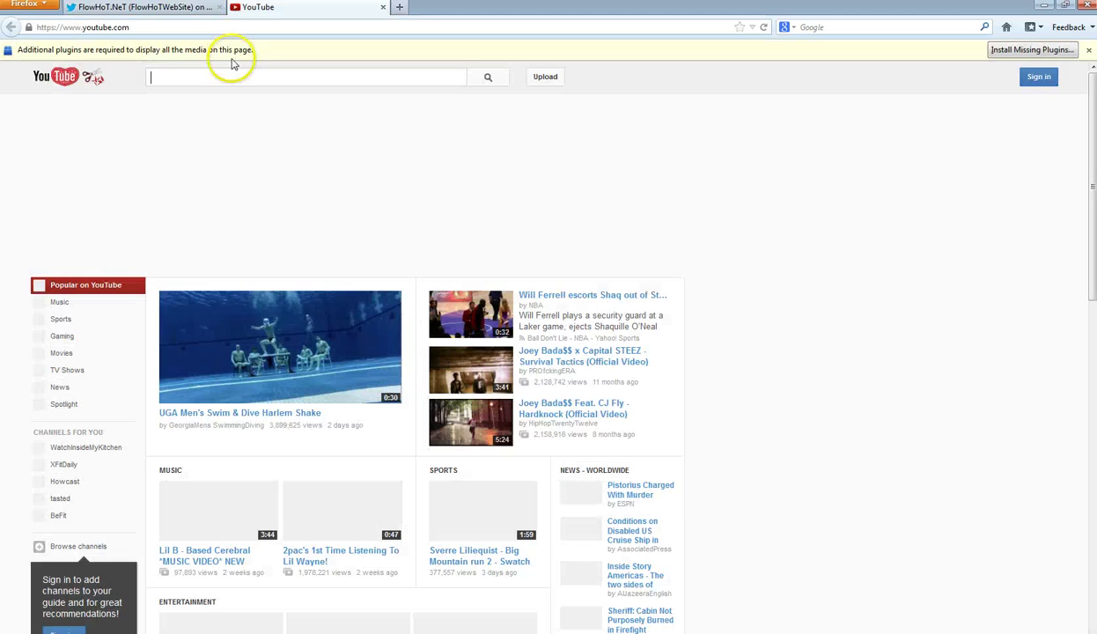
- Search YouTube for Will.I.Am and show the williamVEVO channel's uploaded videos
type("Will.I.Am")
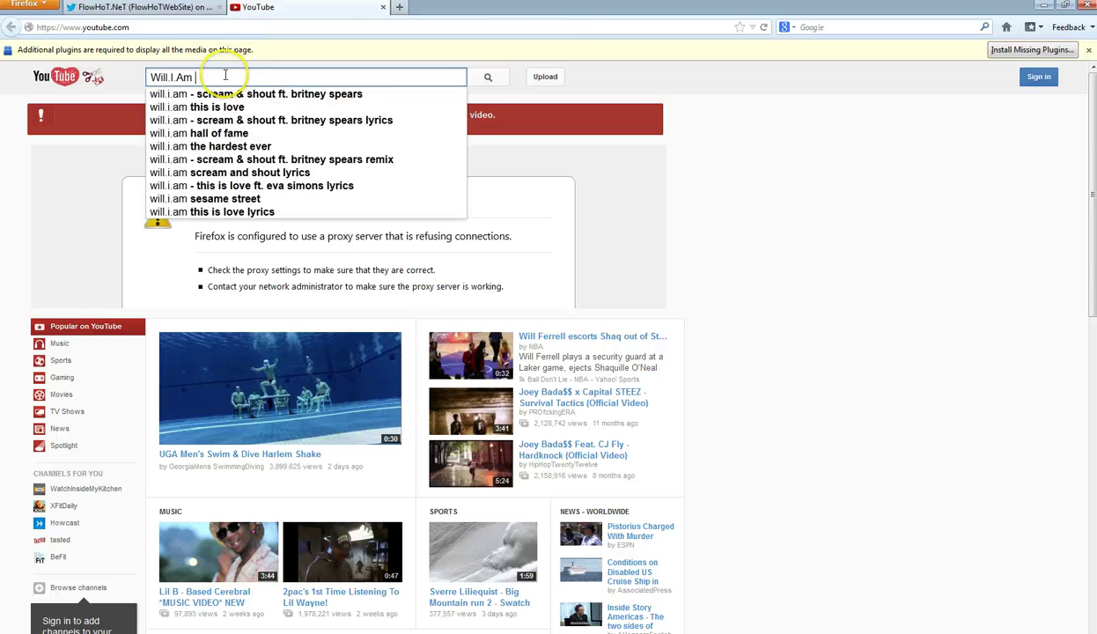
key("Return")
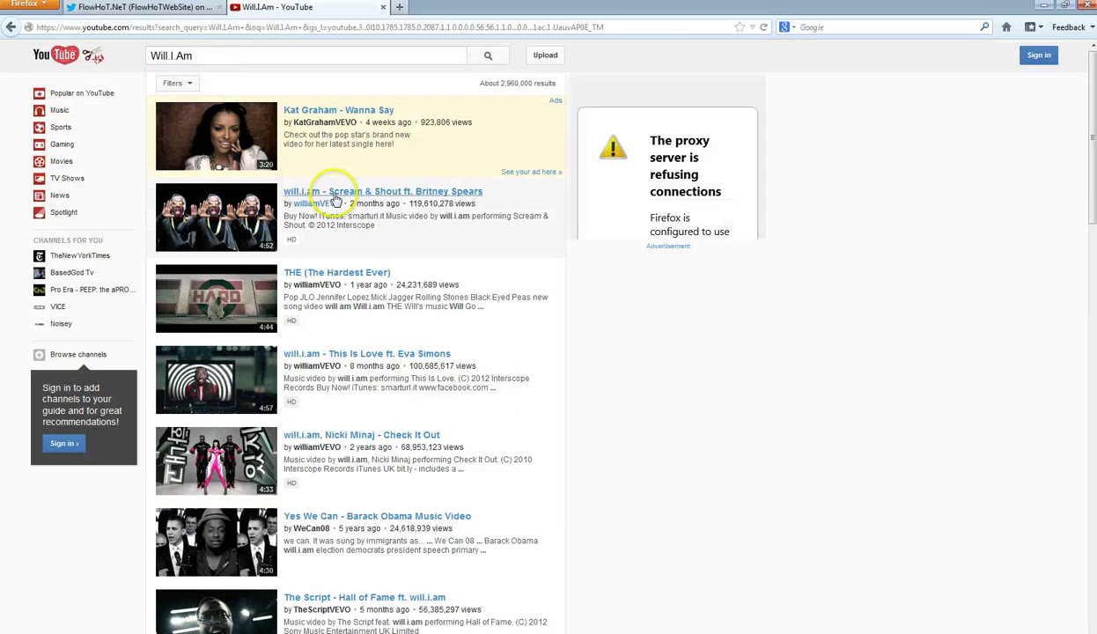
left_click(334, 202)
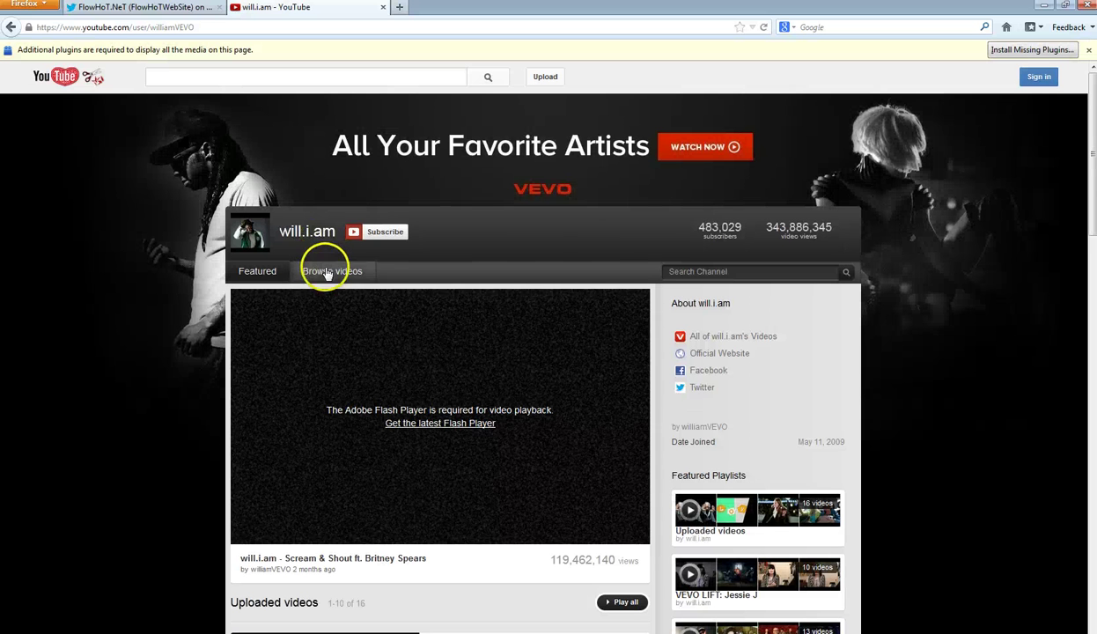
left_click(328, 273)
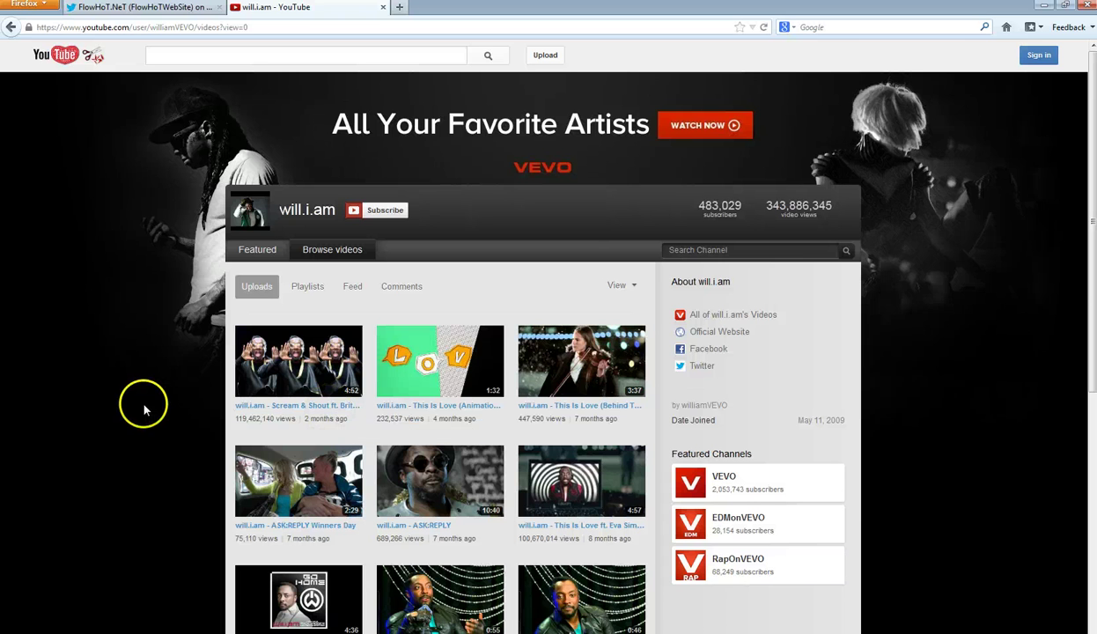
- Return to the FlowHoT.NeT Twitter tab, close the will.i.am YouTube tab, and start a new tab
left_click(163, 7)
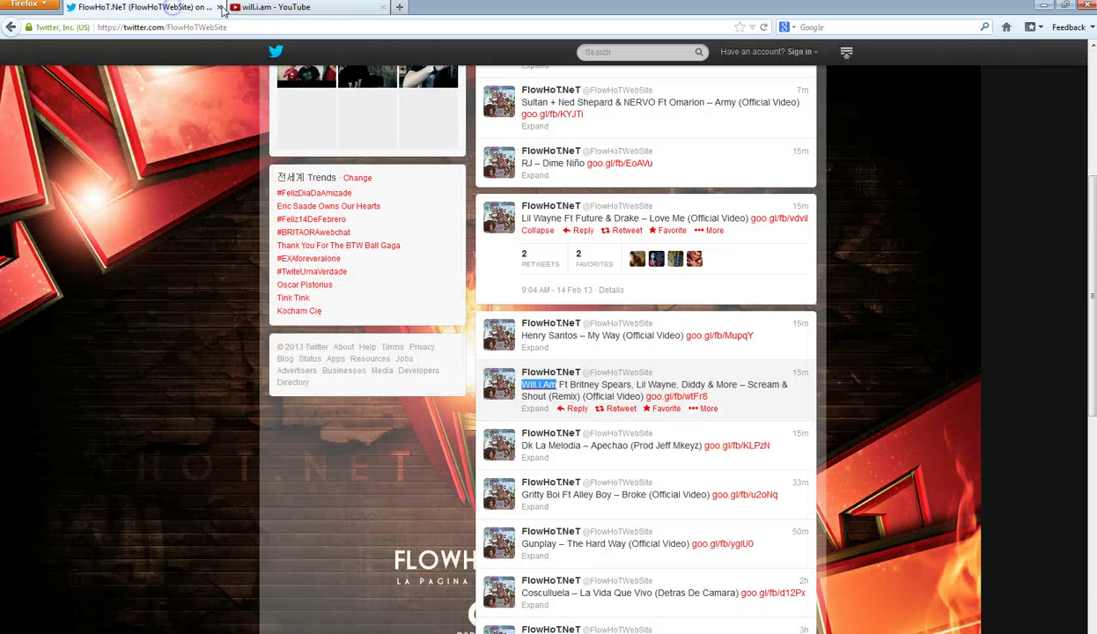
left_click(383, 8)
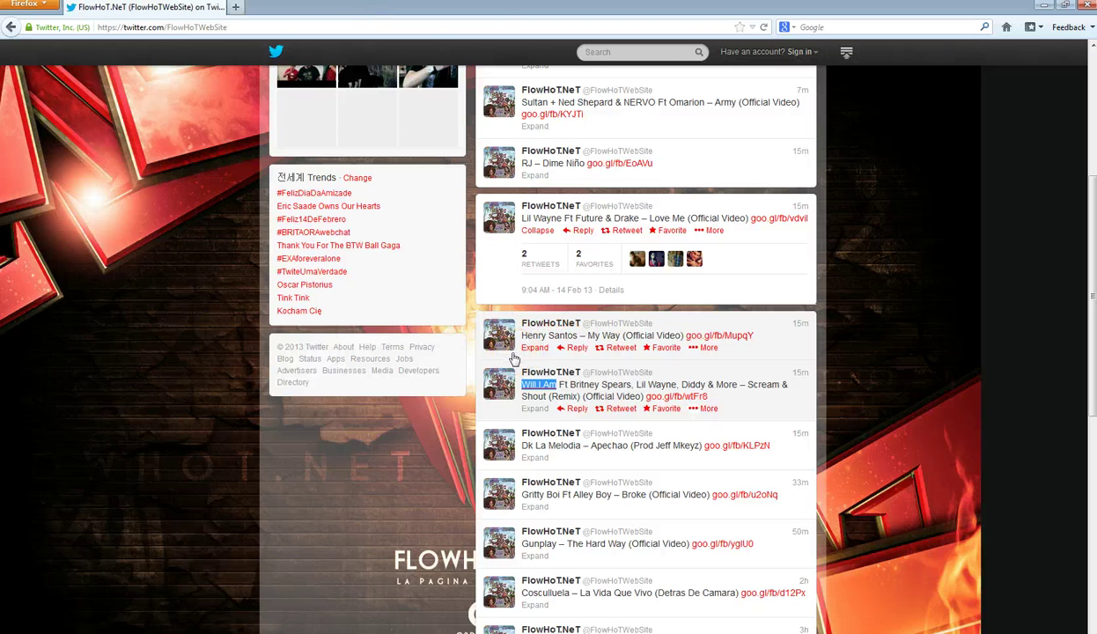
scroll(514, 358, "up", 3)
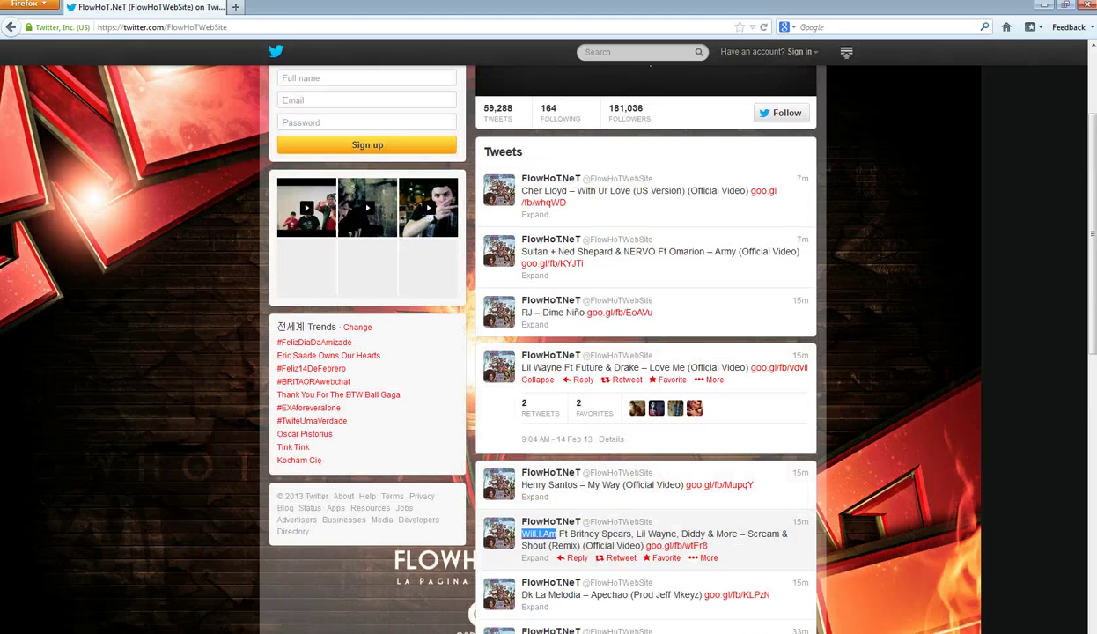
left_click(236, 8)
- Navigate to the YouTube home page, discarding the autocompleted Google address
type("goo")
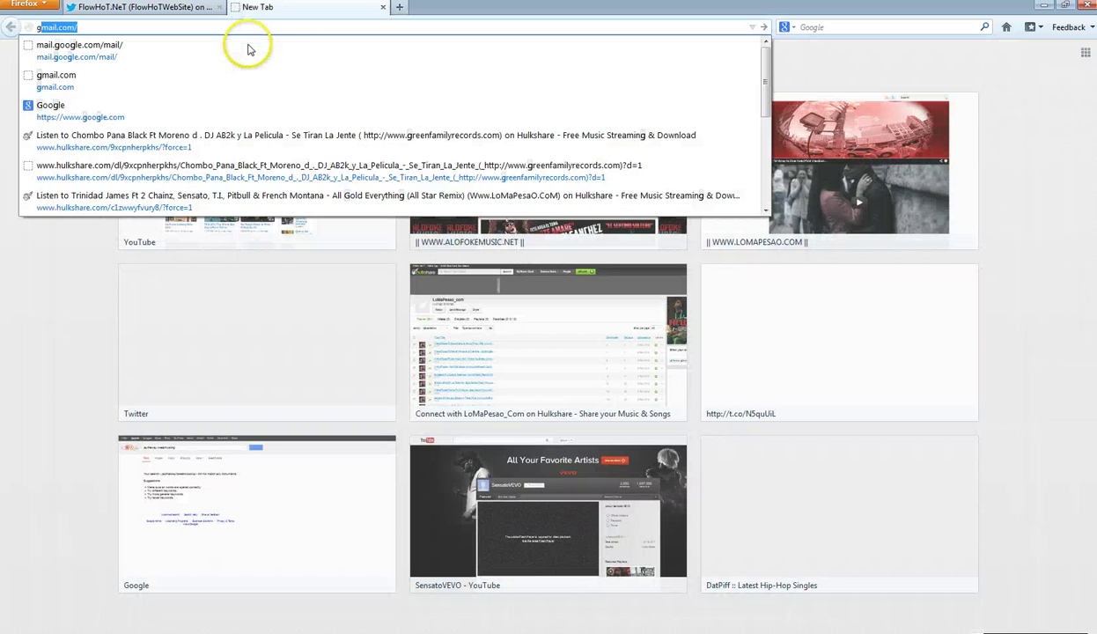
key("Escape")
key("Down")
key("Escape")
key("Escape")
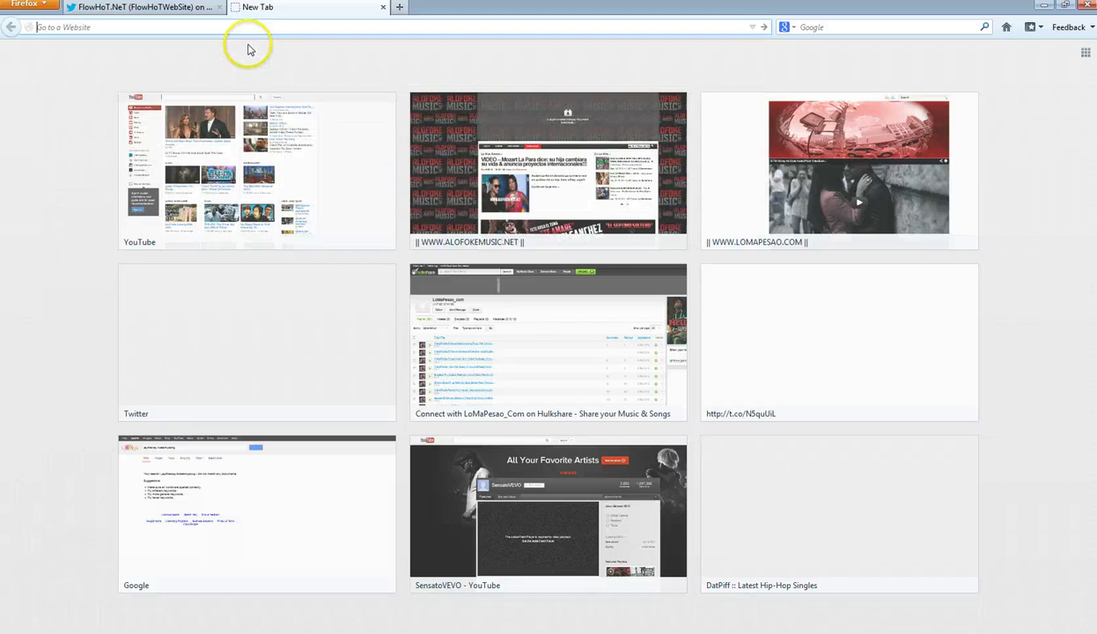
type("youtube.com/")
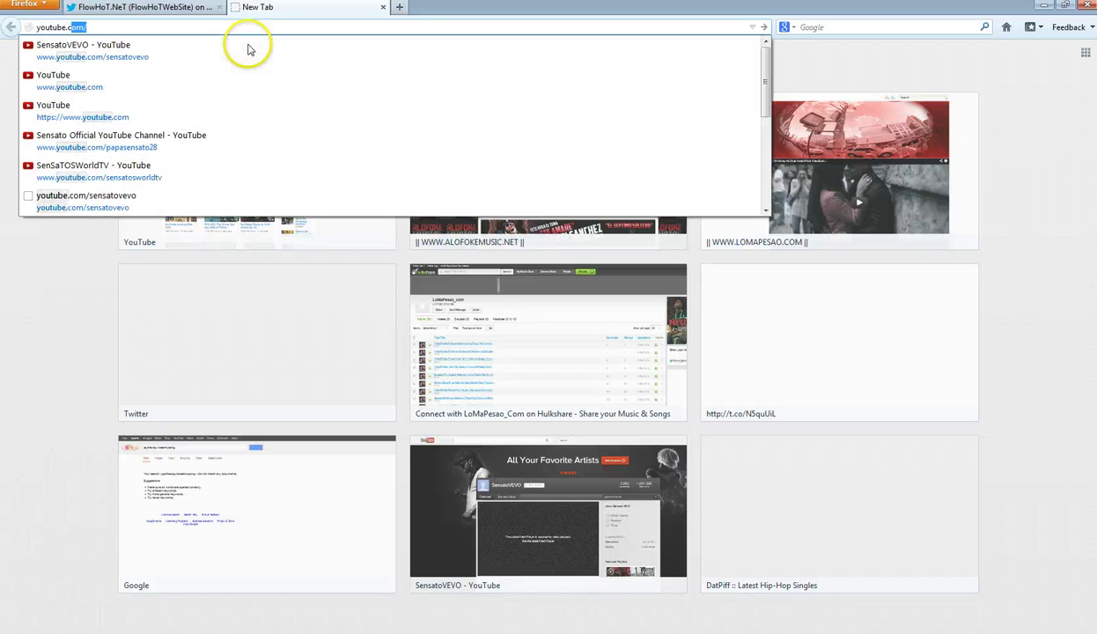
key("Return")
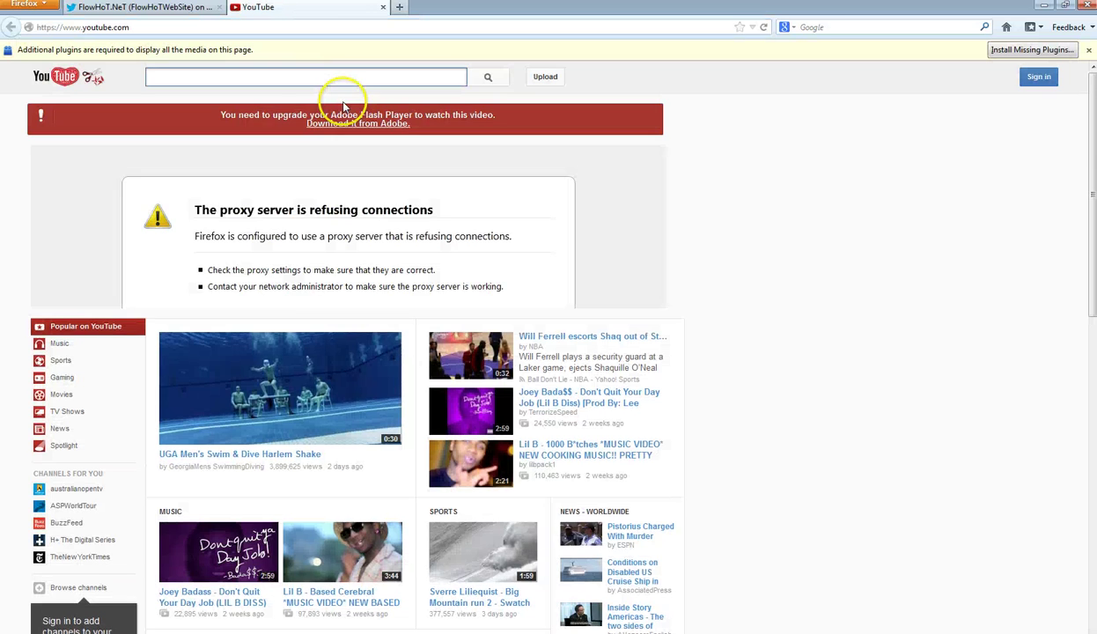
- Find Henry Santos – My Way on the HenrySantosVEVO channel and copy its web address
type("henrysan")
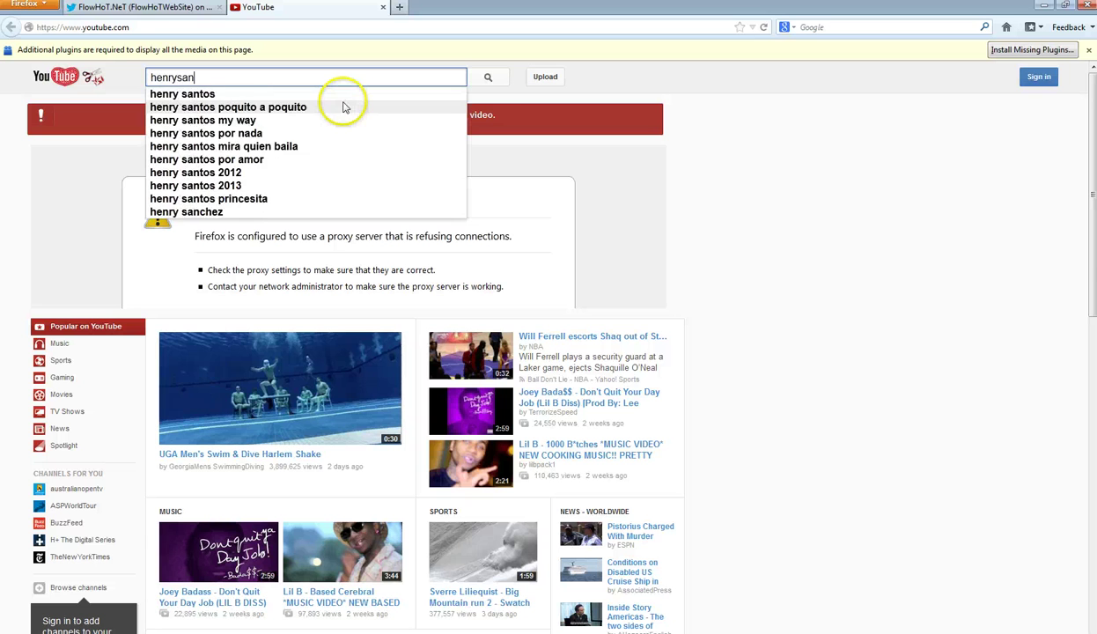
type("tos")
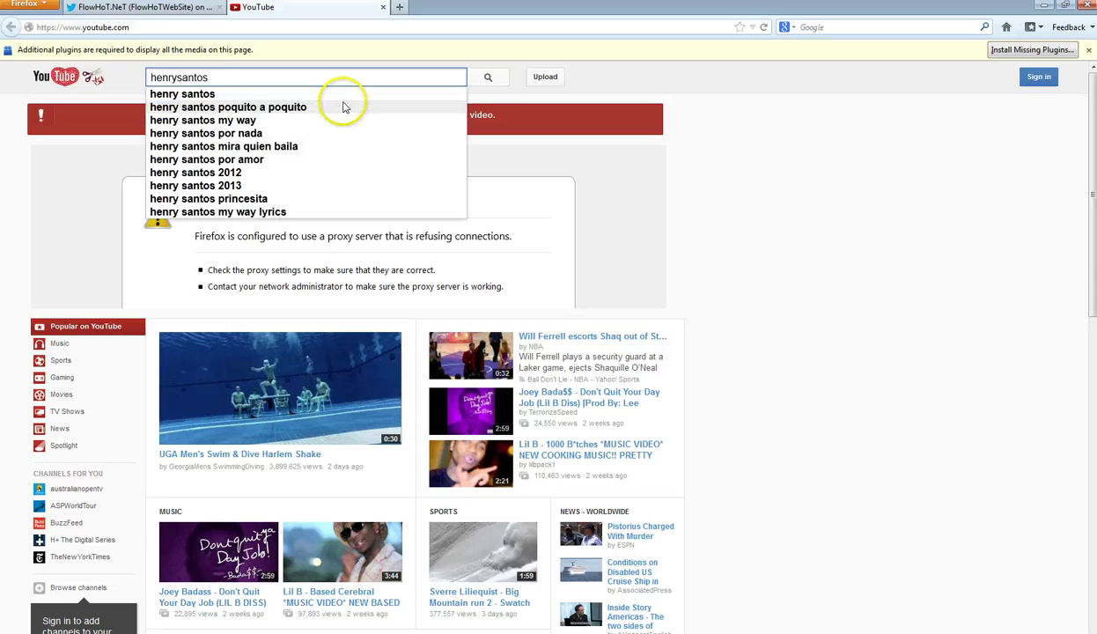
type("vev")
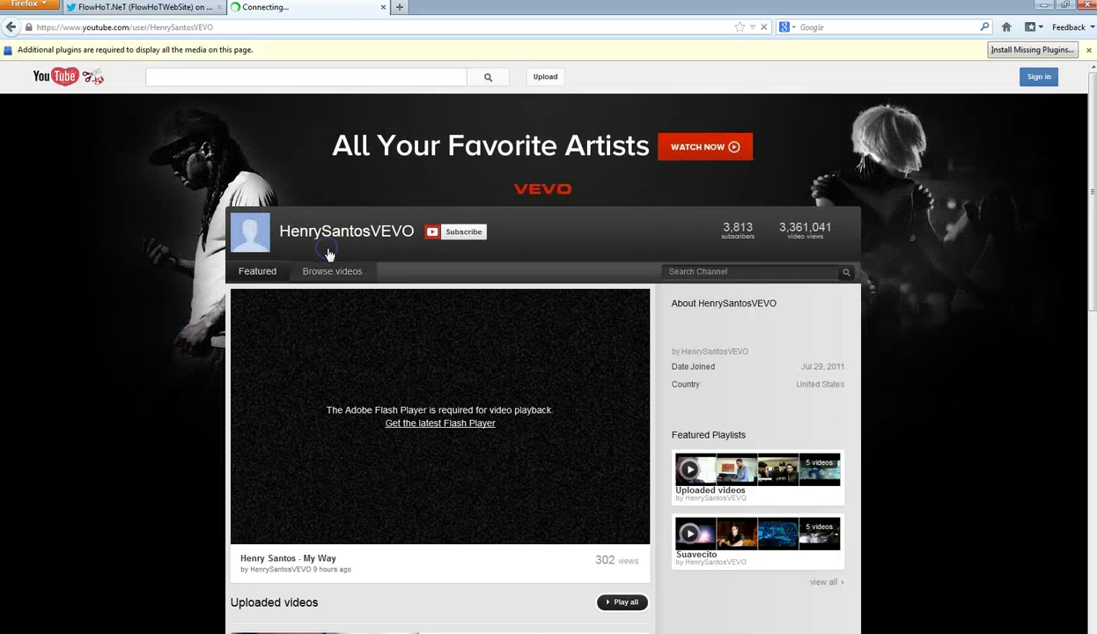
left_click(330, 253)
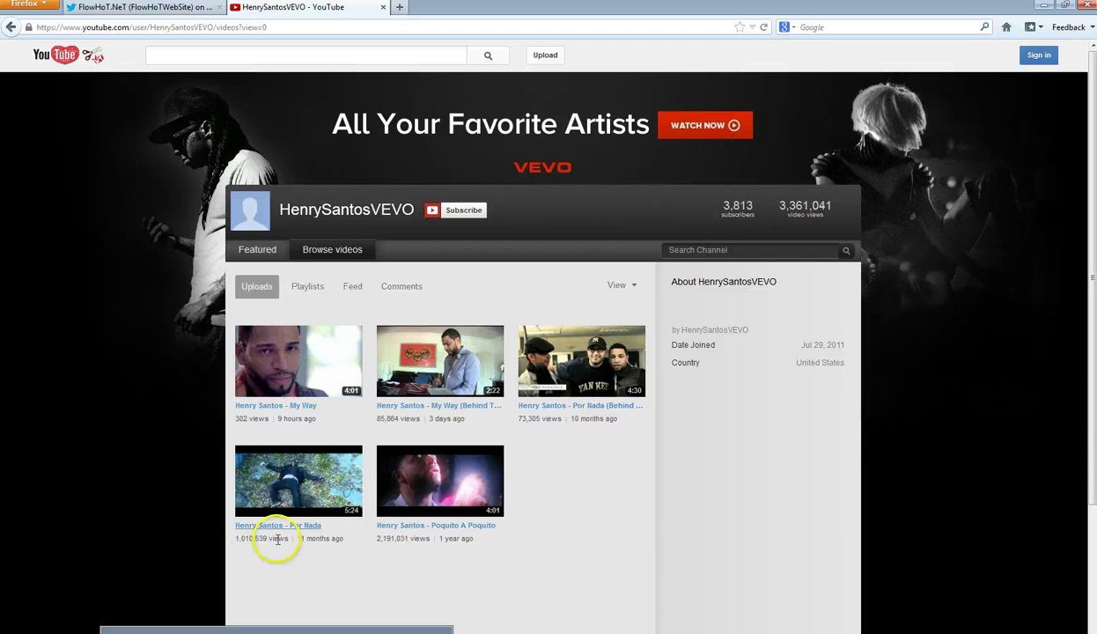
right_click(287, 365)
left_click(284, 361)
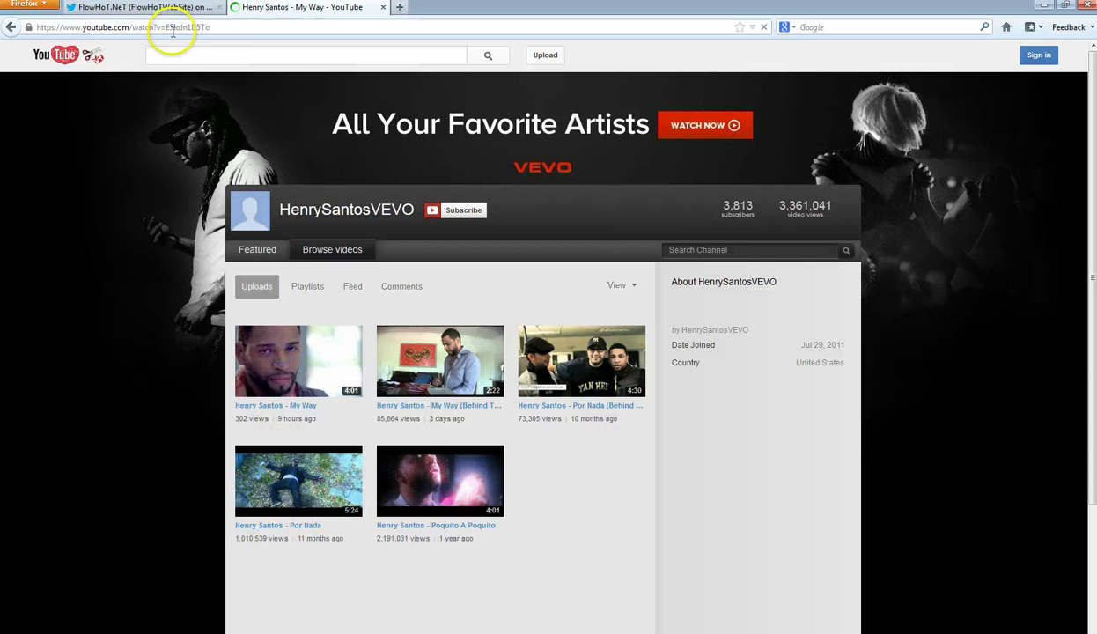
left_click(168, 28)
right_click(162, 29)
left_click(191, 71)
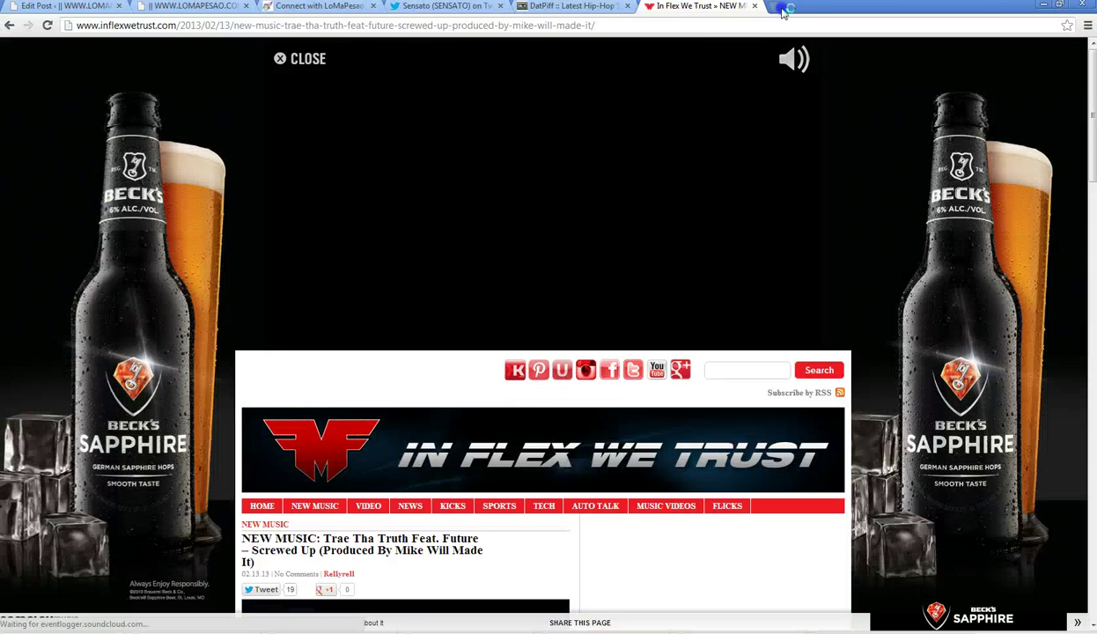
- Load the copied My Way video in a new Chrome tab and close the In Flex We Trust tab
key("ctrl+t")
right_click(195, 28)
left_click(241, 100)
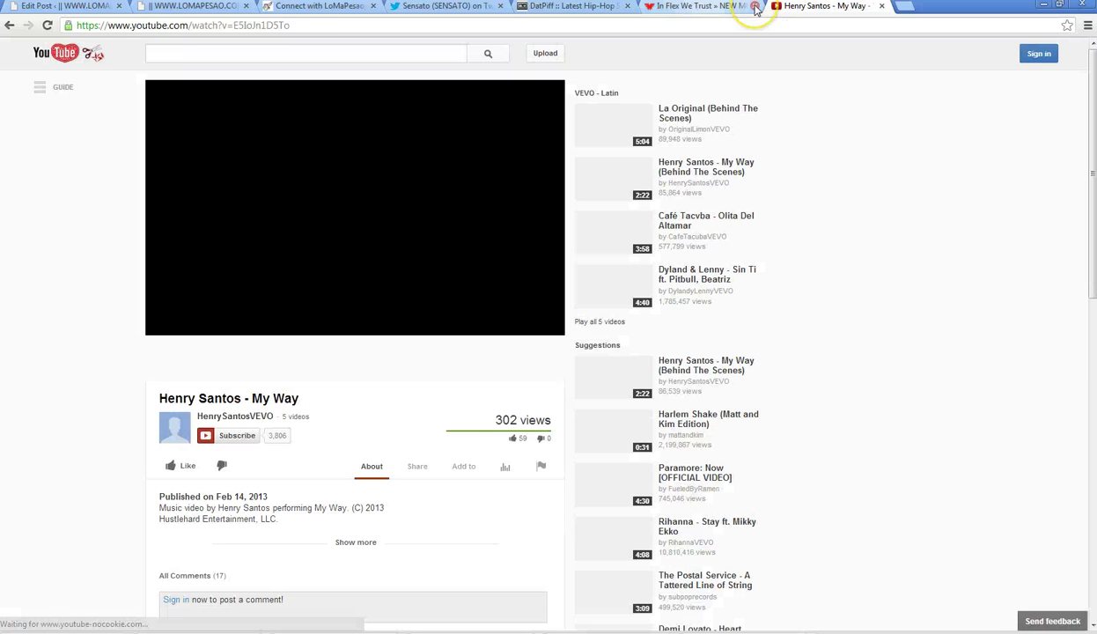
left_click(686, 7)
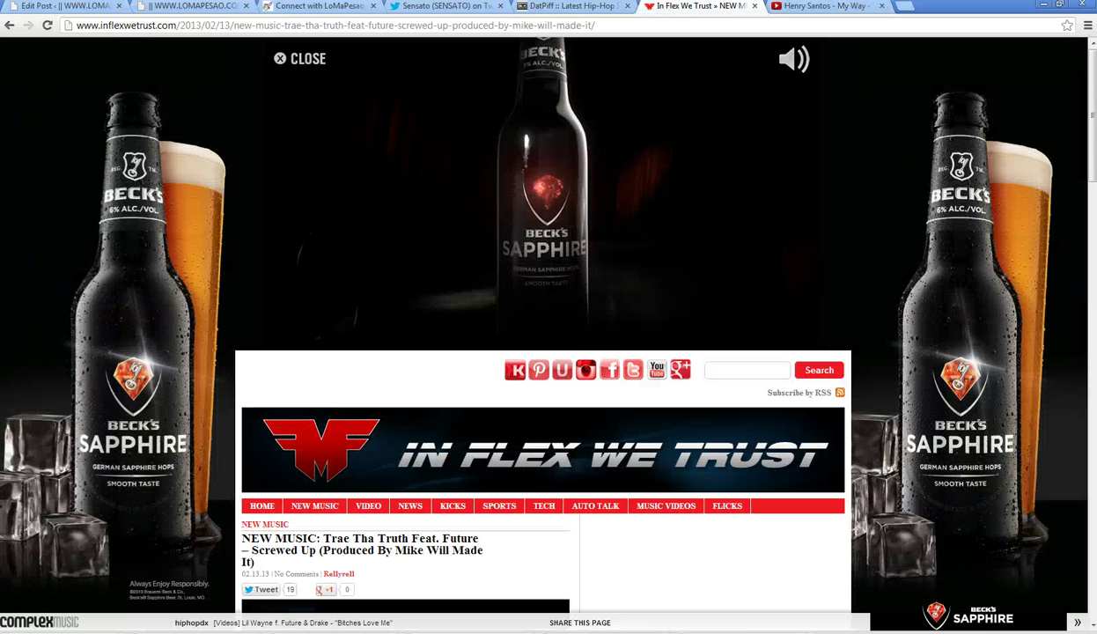
left_click(11, 25)
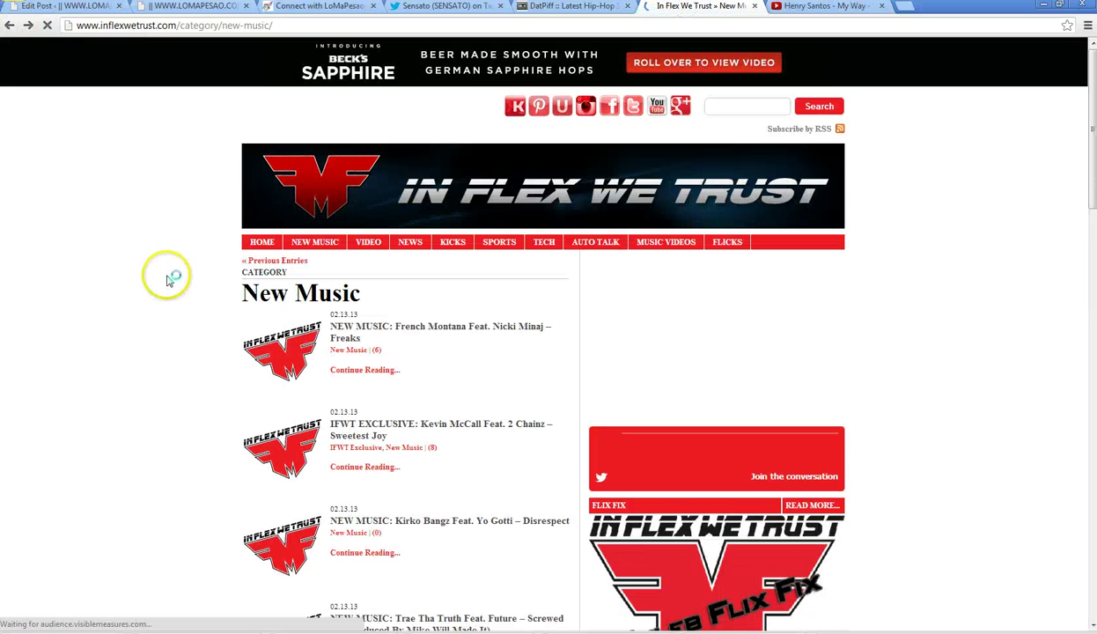
scroll(167, 275, "down", 3)
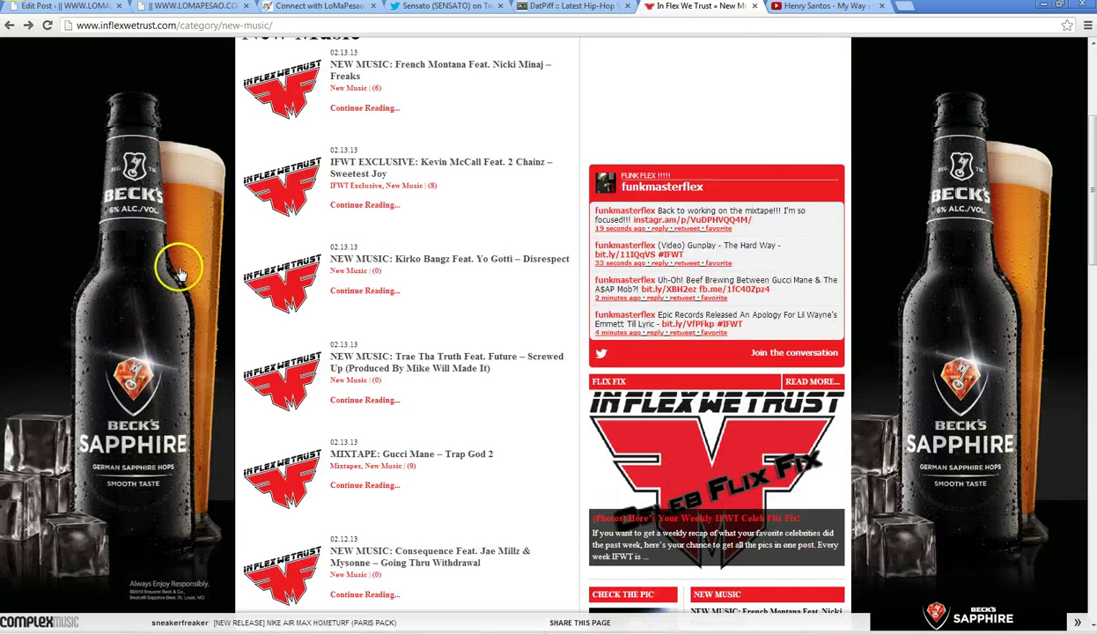
left_click(755, 7)
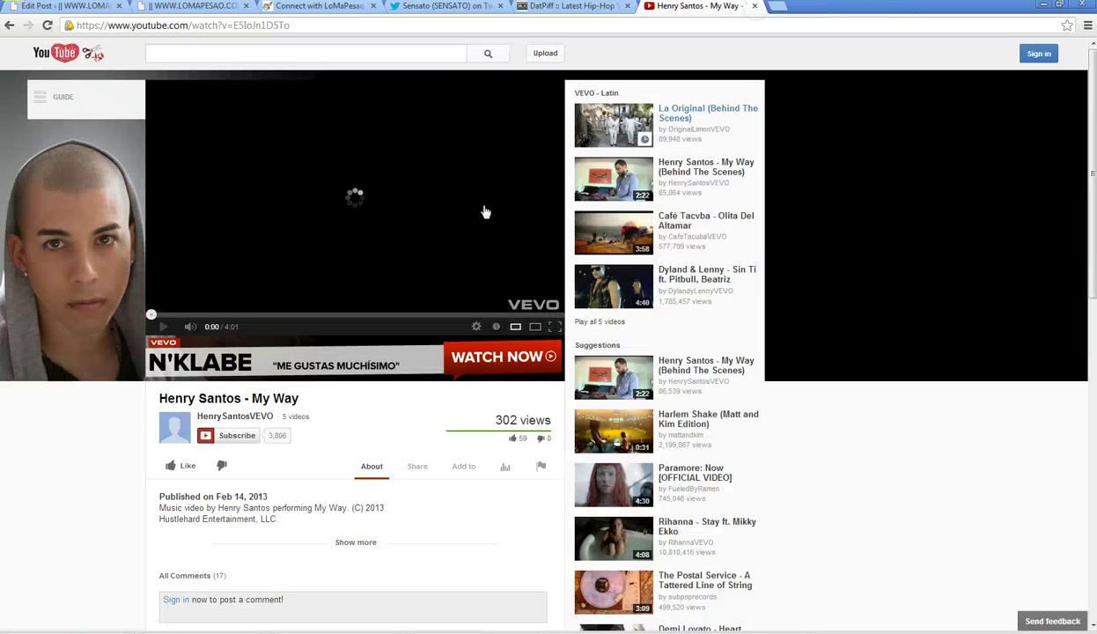
- Set the My Way video quality to HD and open another tab
left_click(478, 328)
left_click(473, 227)
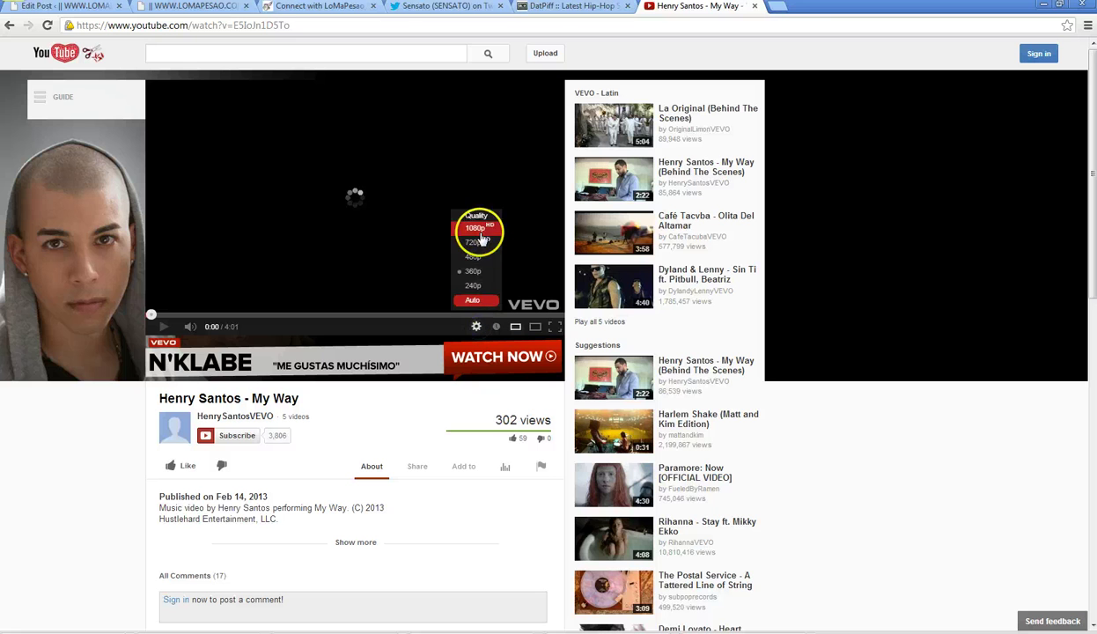
left_click(776, 7)
- Search alofokemusic.net for 'romeo santos video'
type("alo")
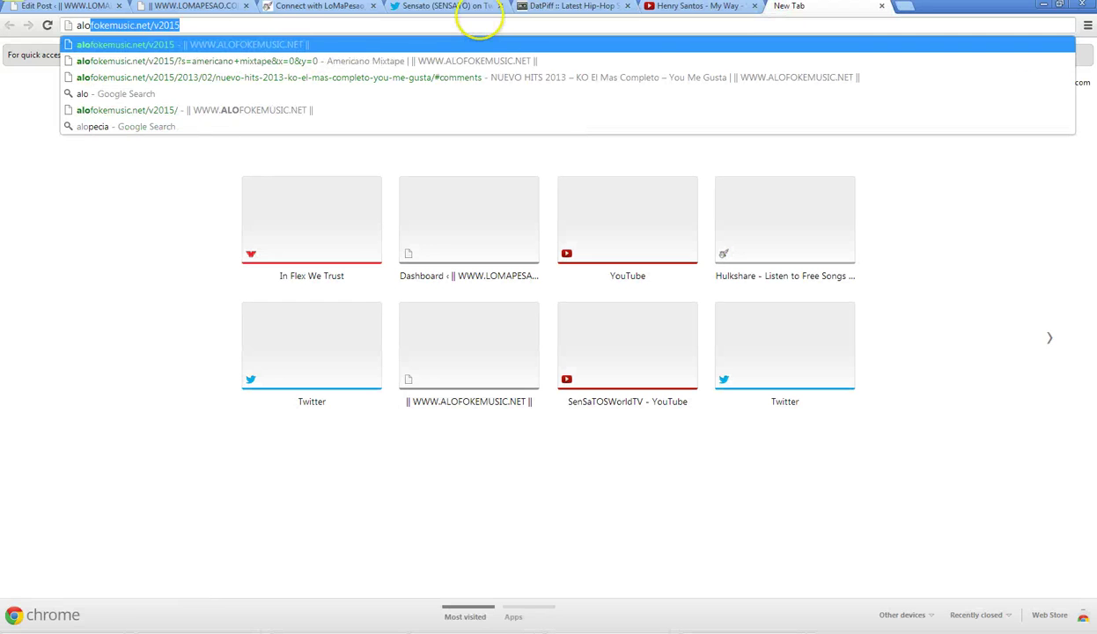
key("Return")
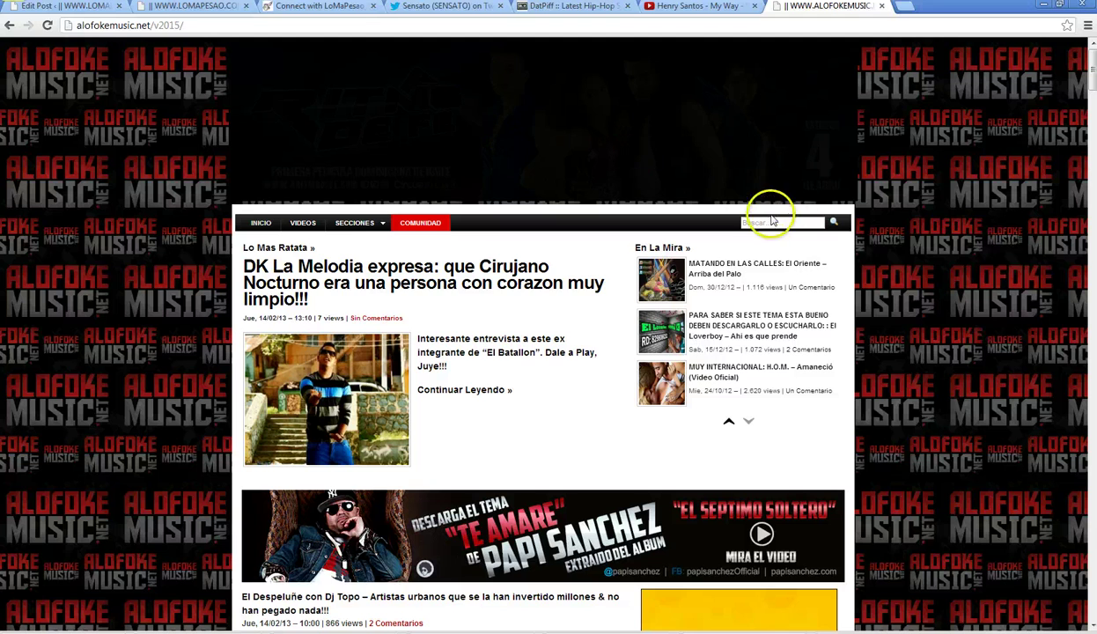
type("ro")
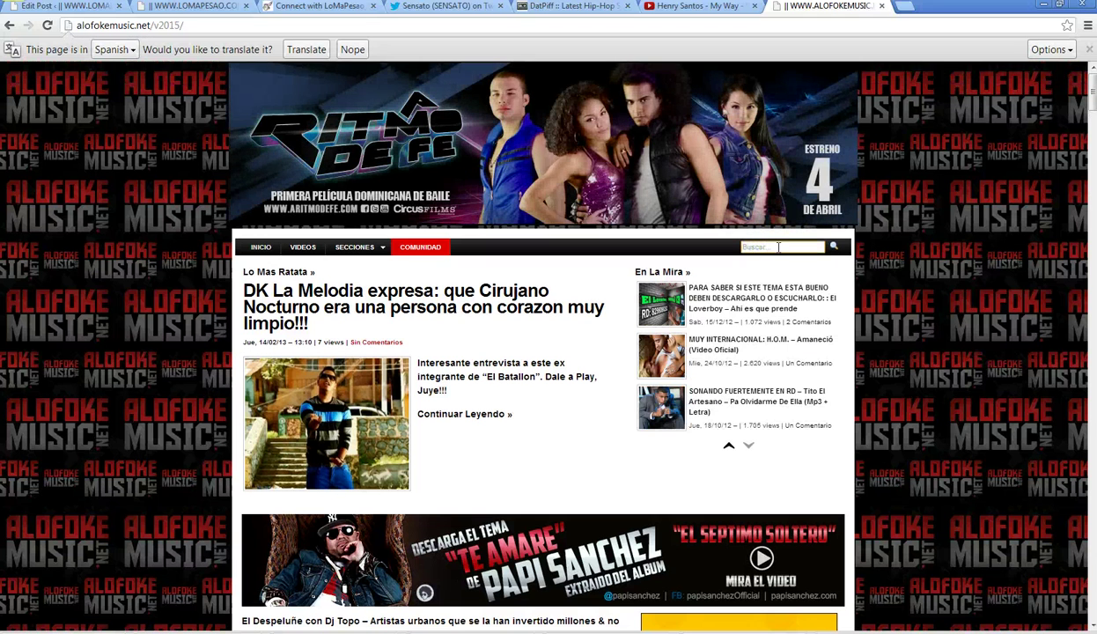
type("meo")
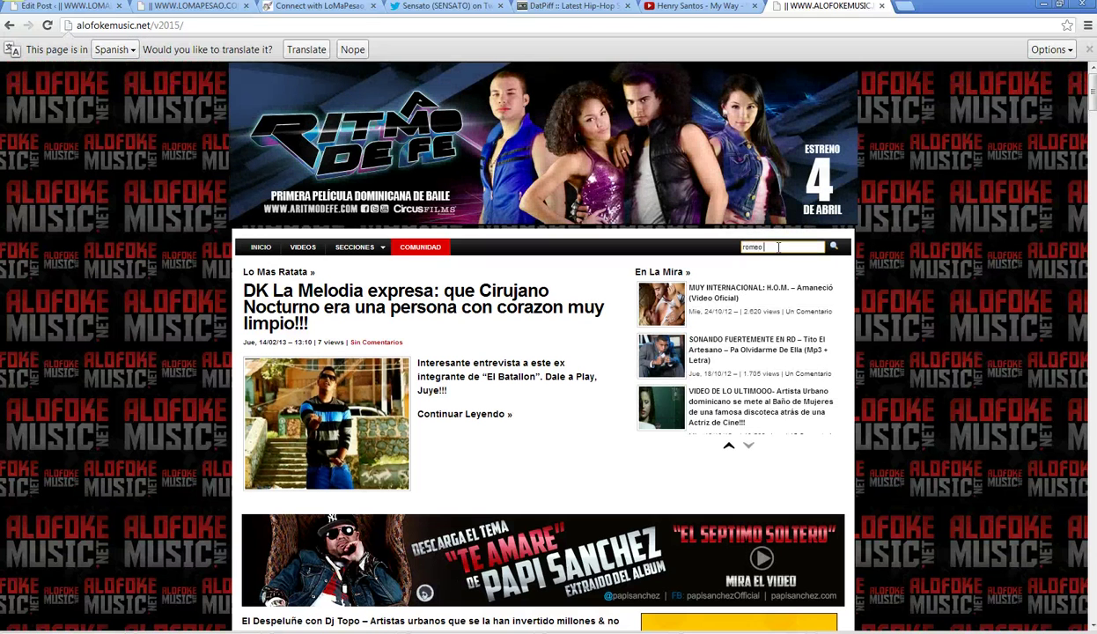
type(" santos vid")
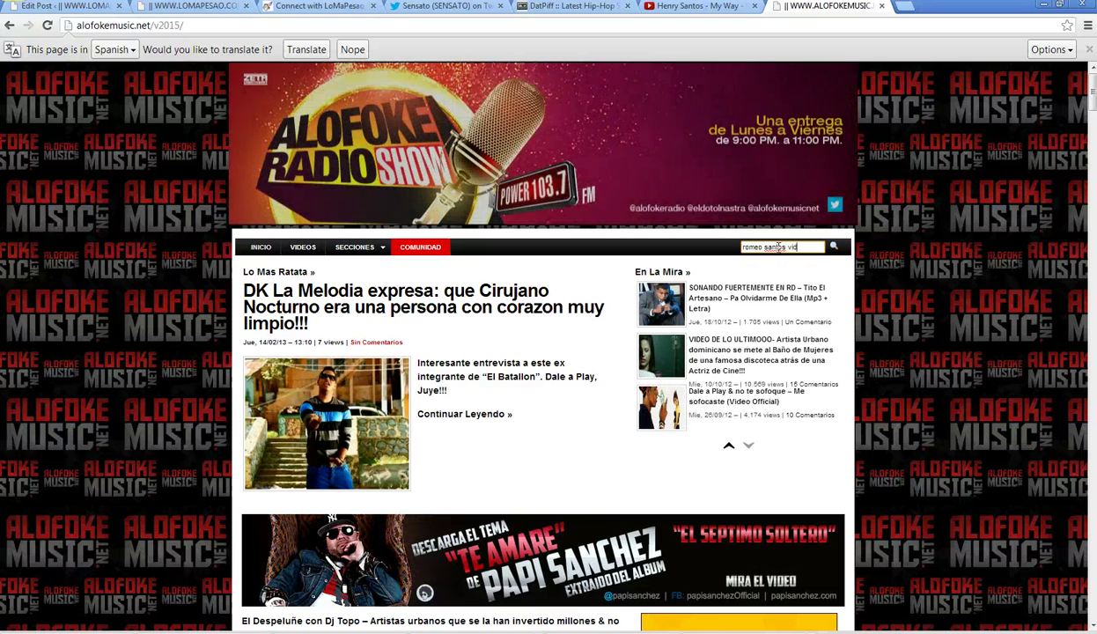
type("eo")
key("Return")
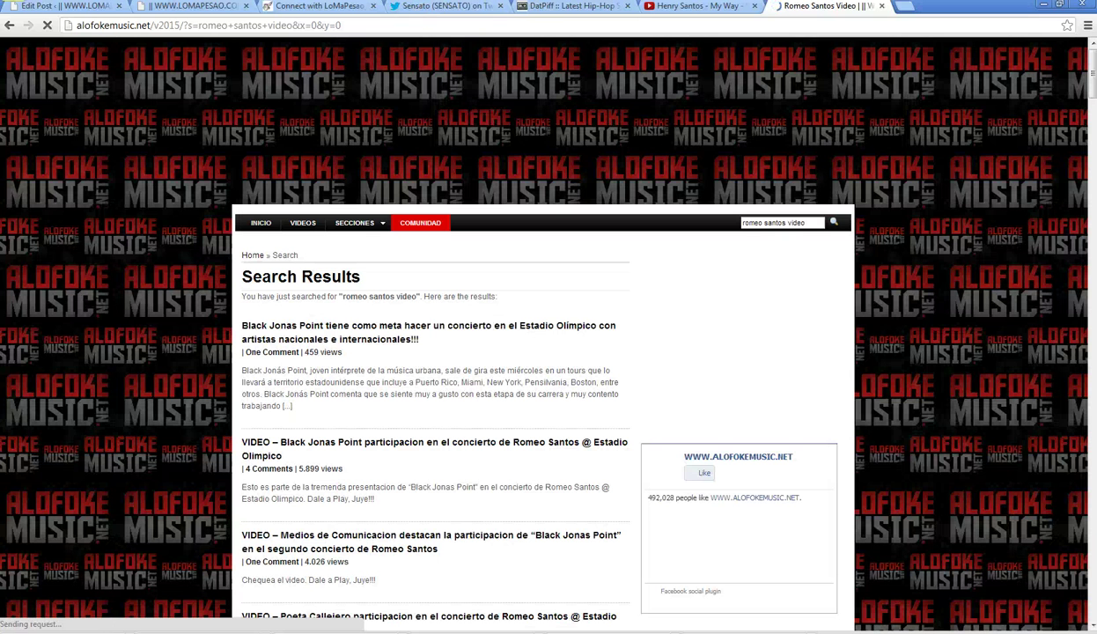
- Search Twitter for 'flow' to reach the FlowHoTNeT profile, then scroll down through the results
left_click(451, 7)
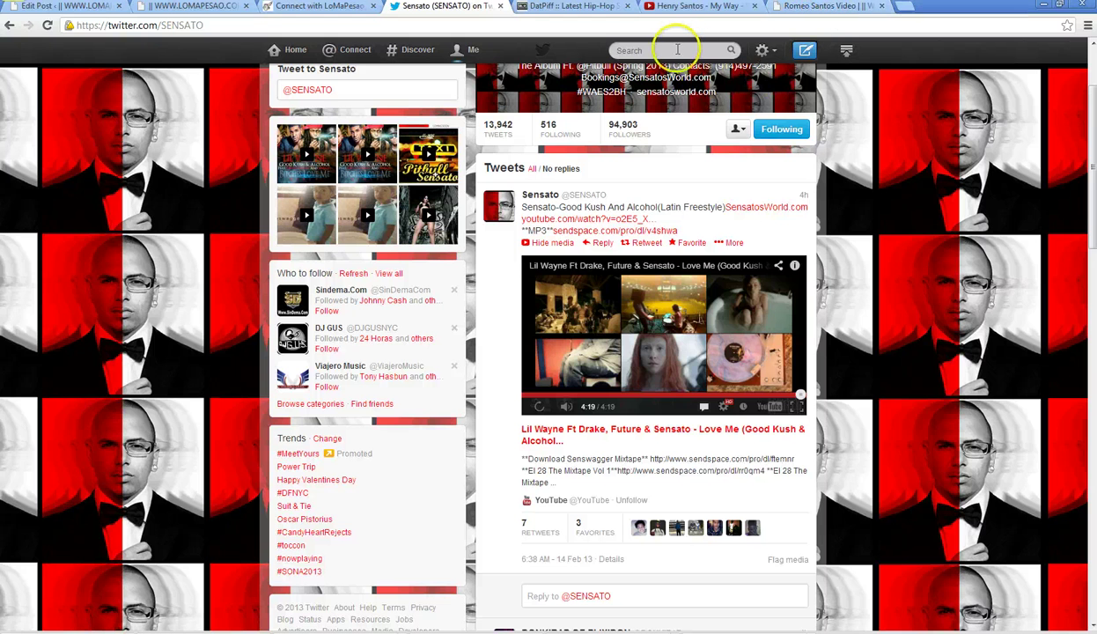
left_click(675, 49)
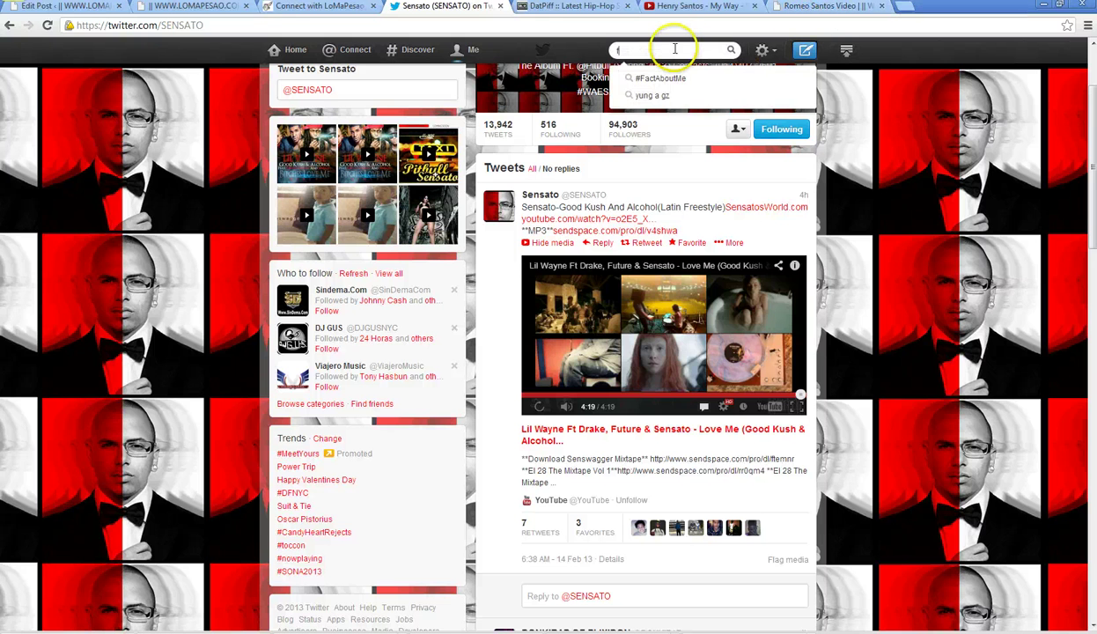
type("flow")
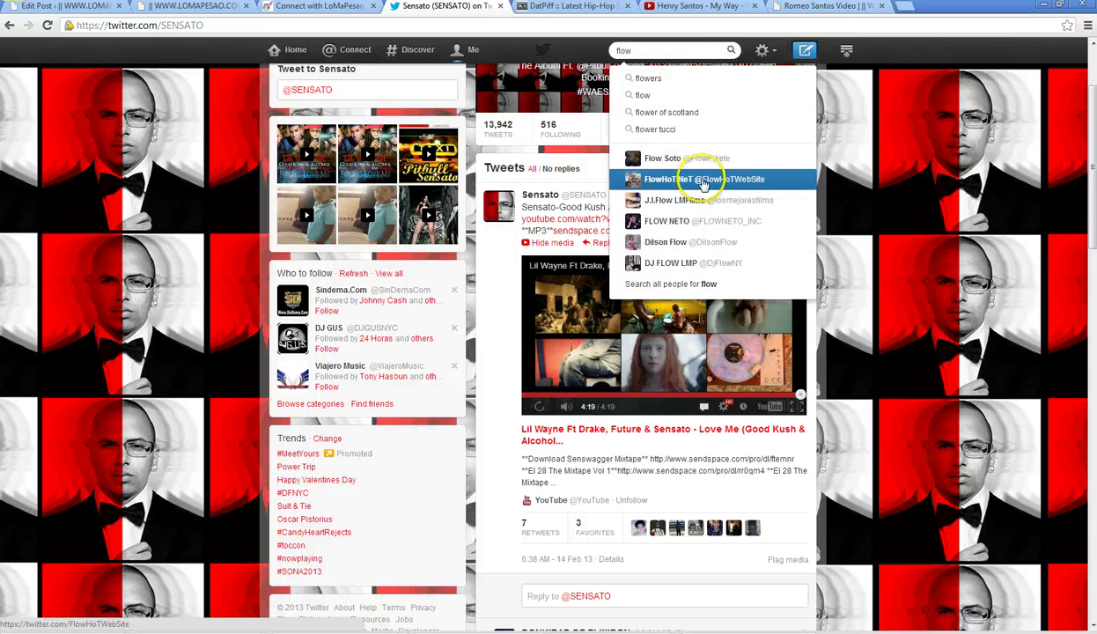
left_click(837, 7)
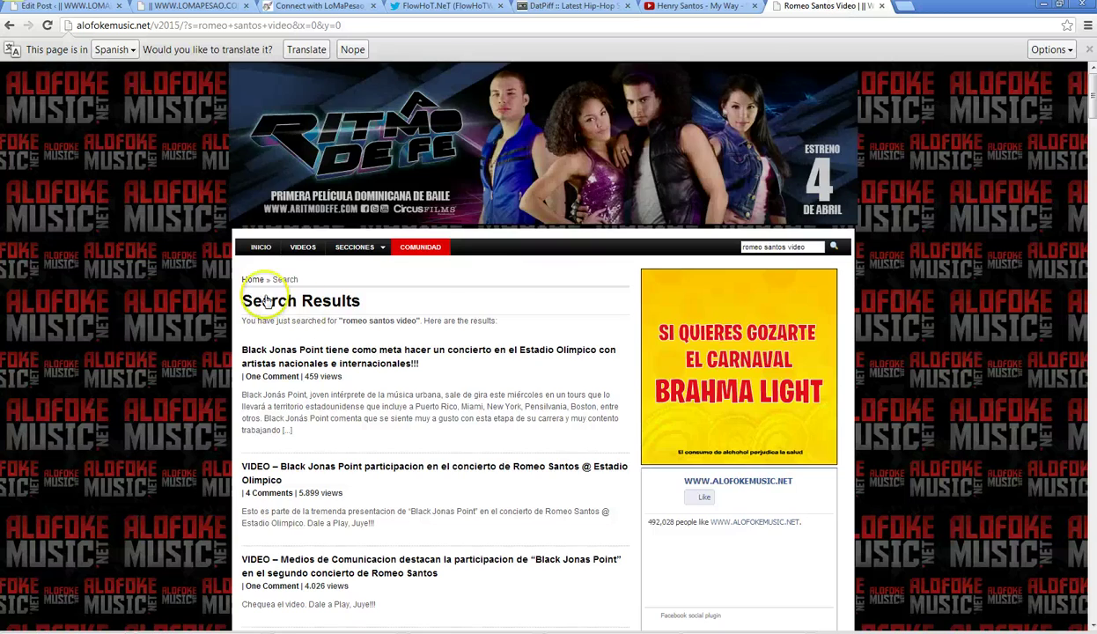
scroll(247, 304, "down", 3)
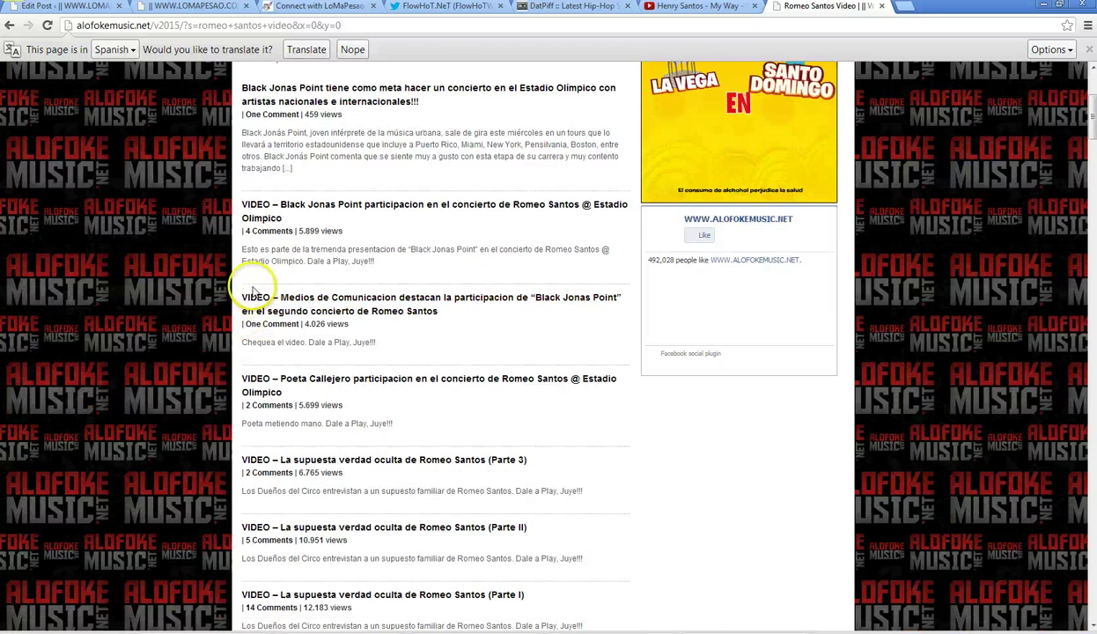
scroll(220, 290, "down", 2)
scroll(220, 291, "down", 4)
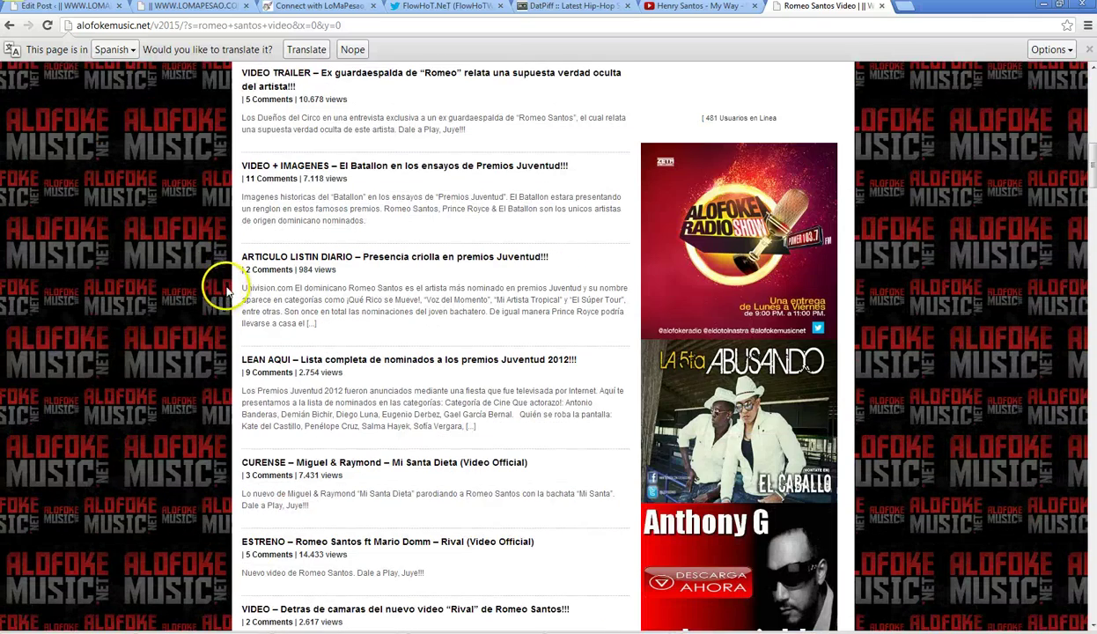
scroll(224, 289, "down", 2)
scroll(227, 293, "down", 2)
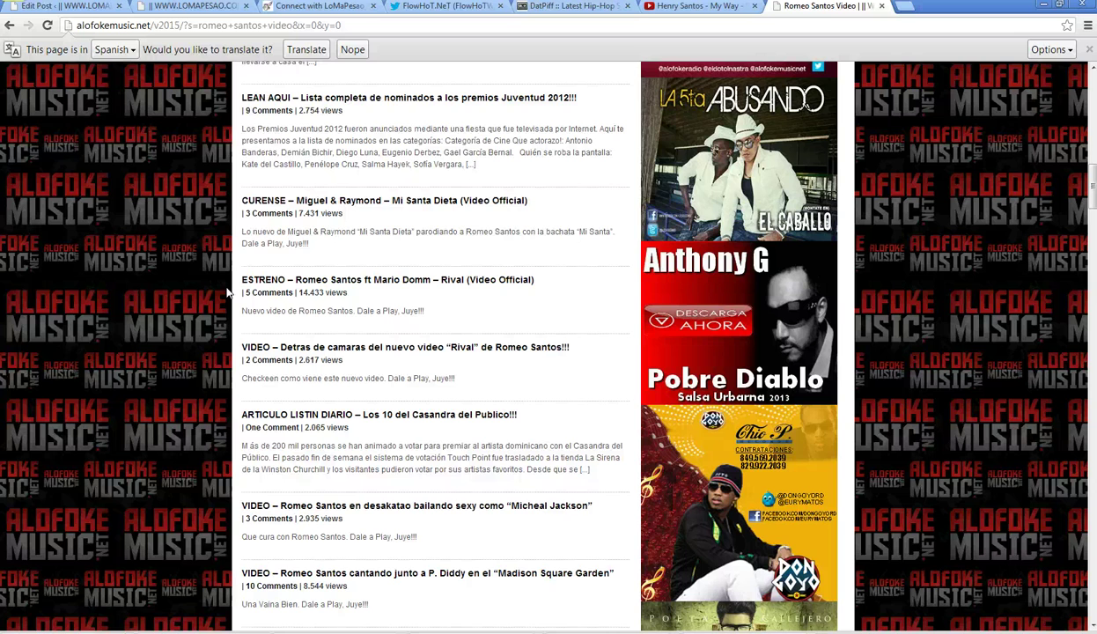
scroll(227, 293, "down", 3)
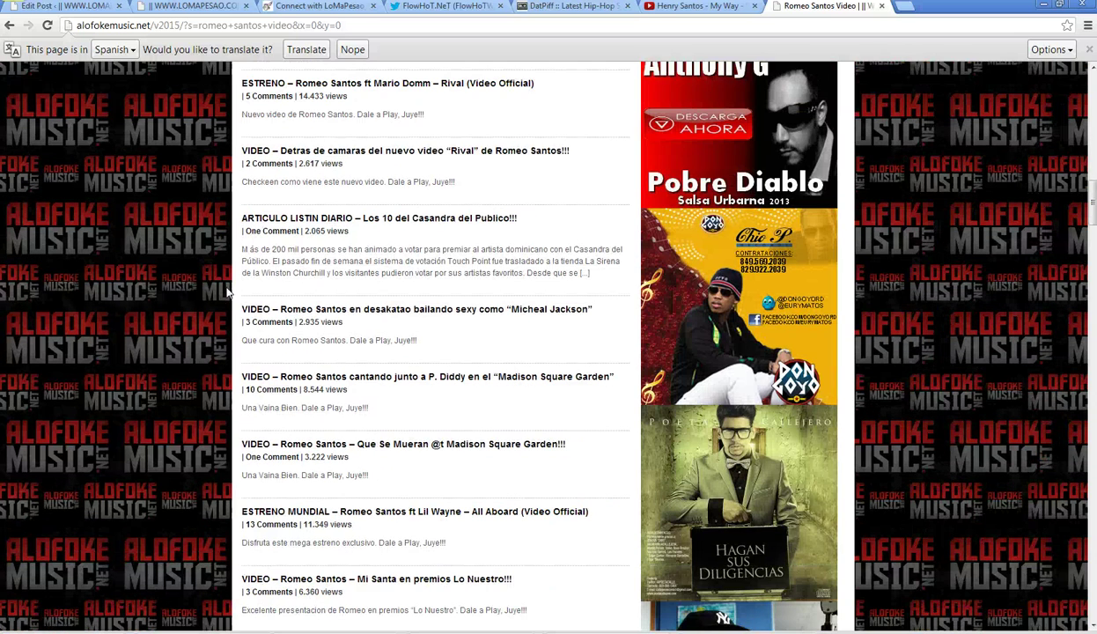
- Play Henry Santos – My Way in HD from 0:00, then return to the Alofoke Music results
left_click(689, 8)
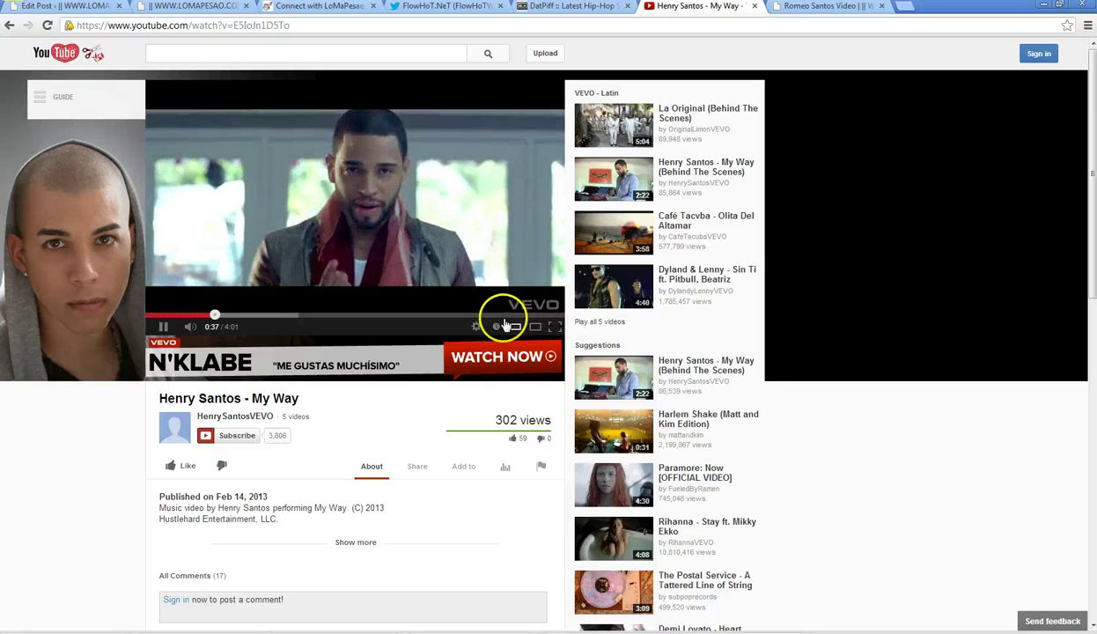
left_click(476, 327)
left_click(474, 241)
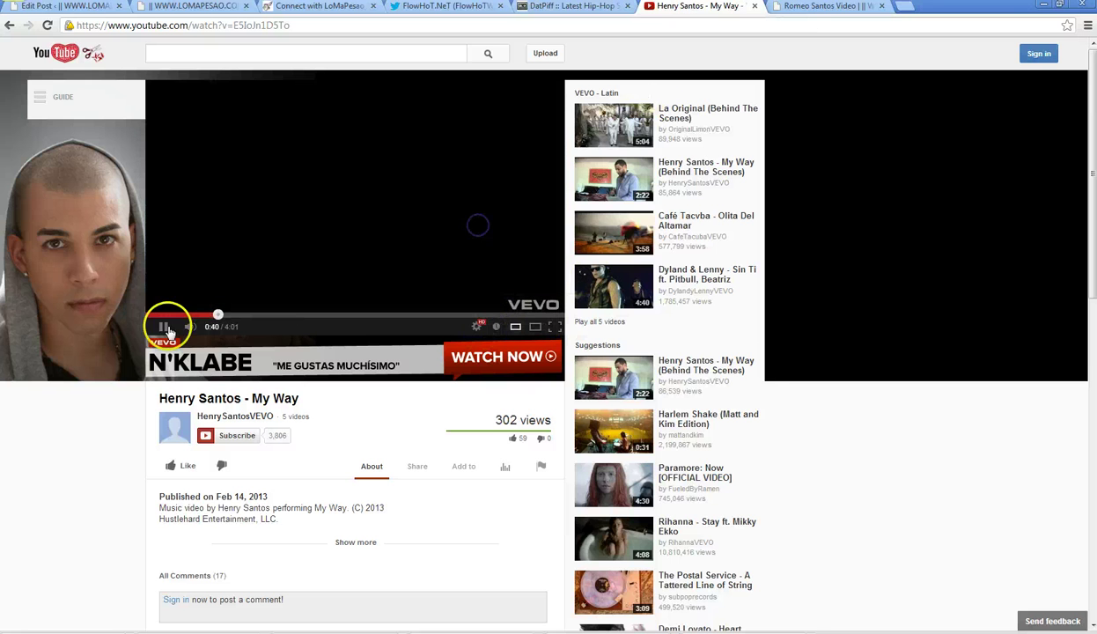
left_click(151, 314)
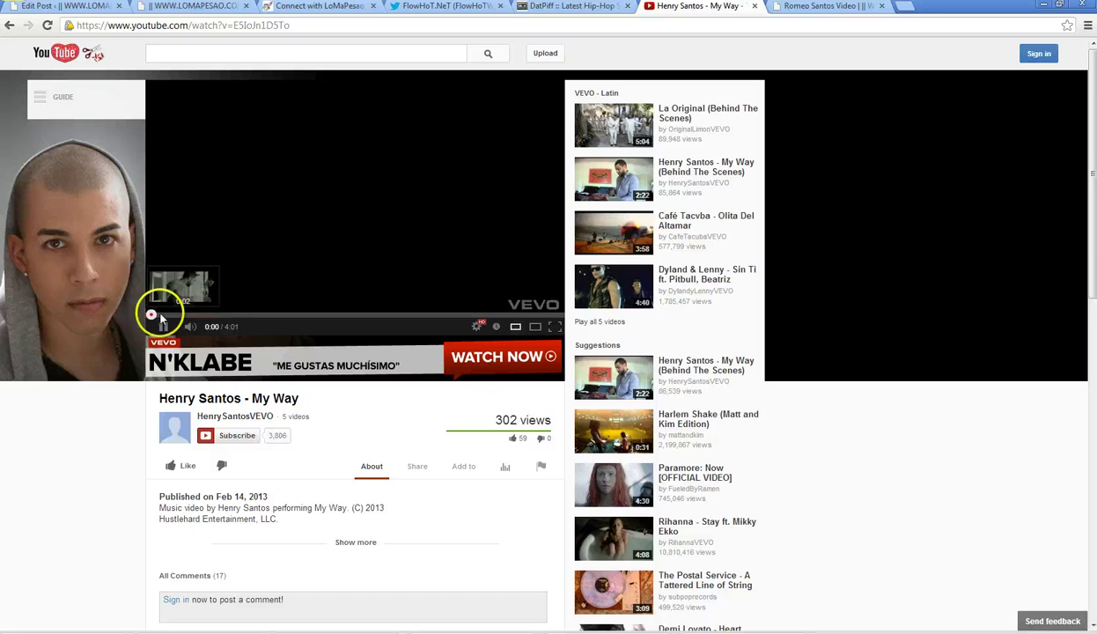
left_click(818, 8)
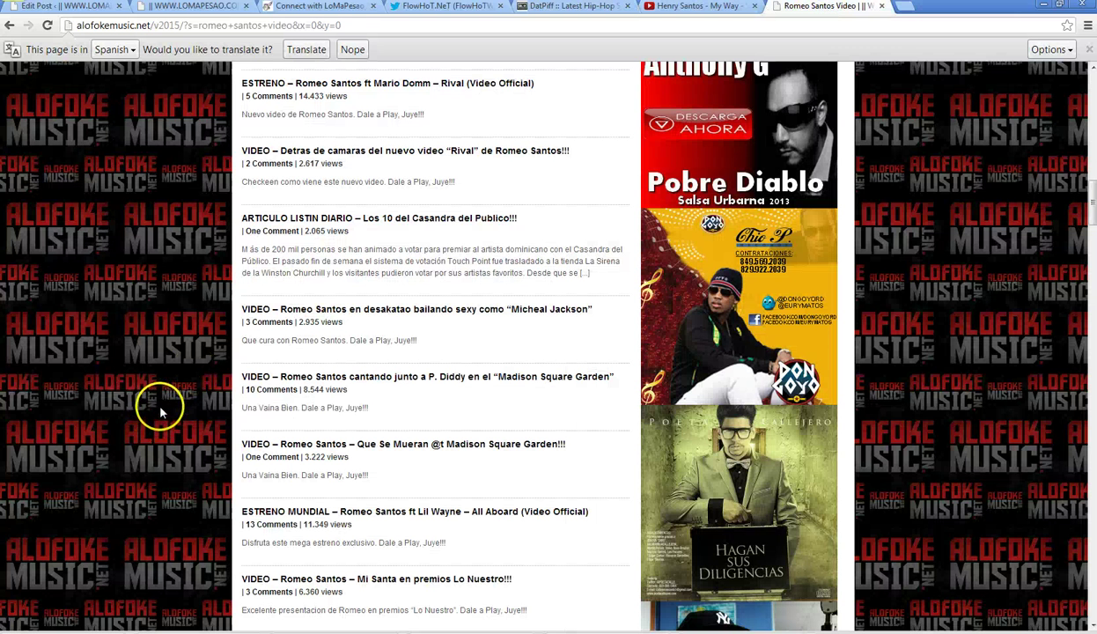
scroll(161, 408, "down", 3)
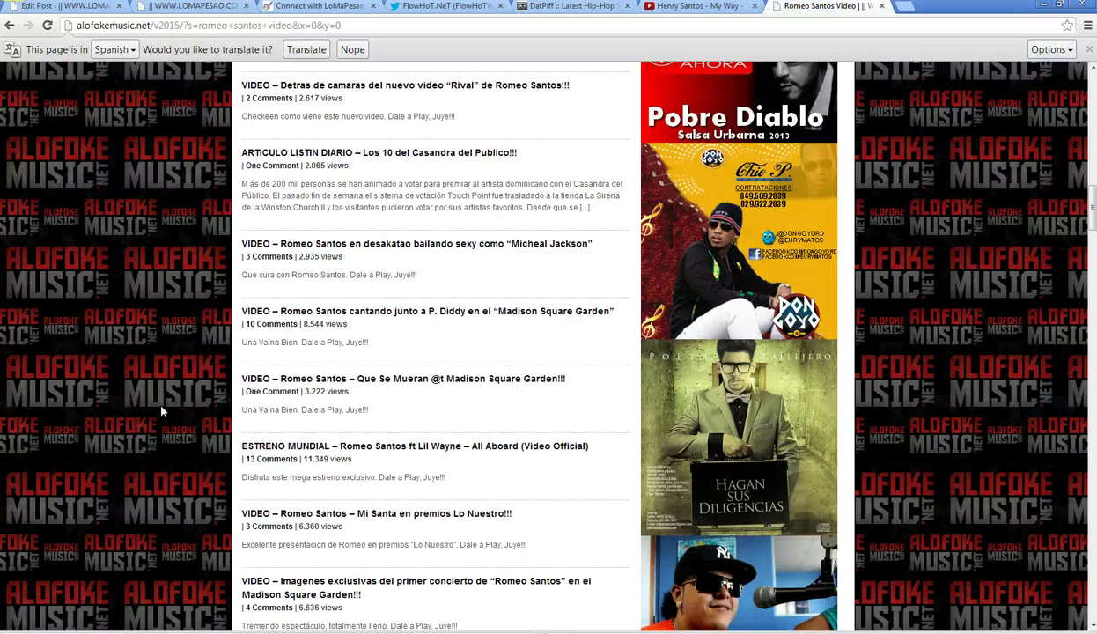
scroll(161, 409, "down", 3)
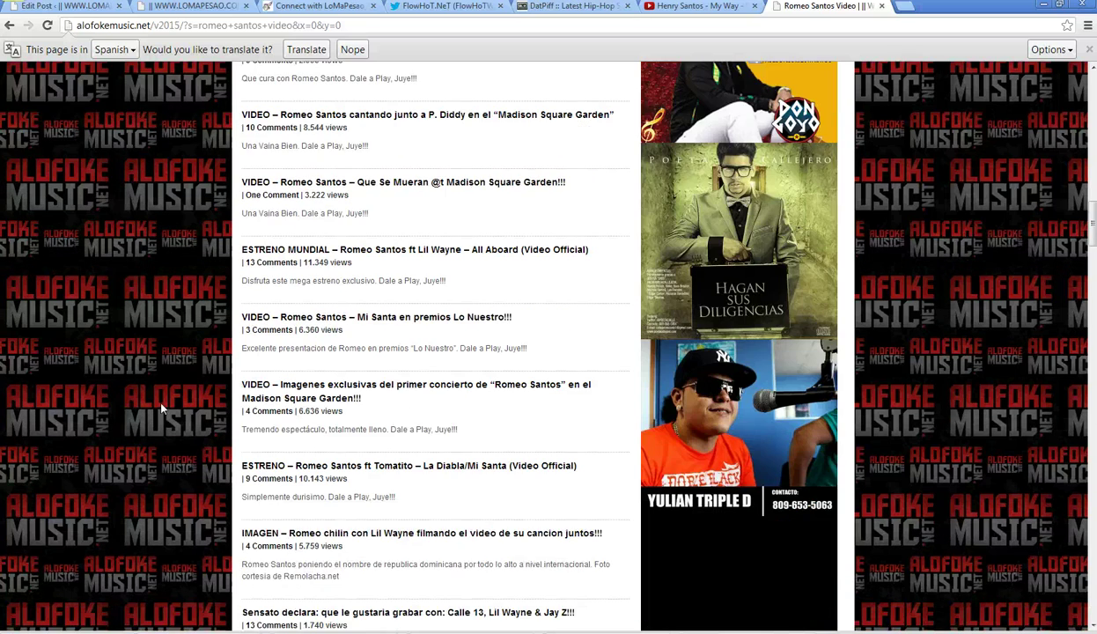
scroll(162, 408, "down", 12)
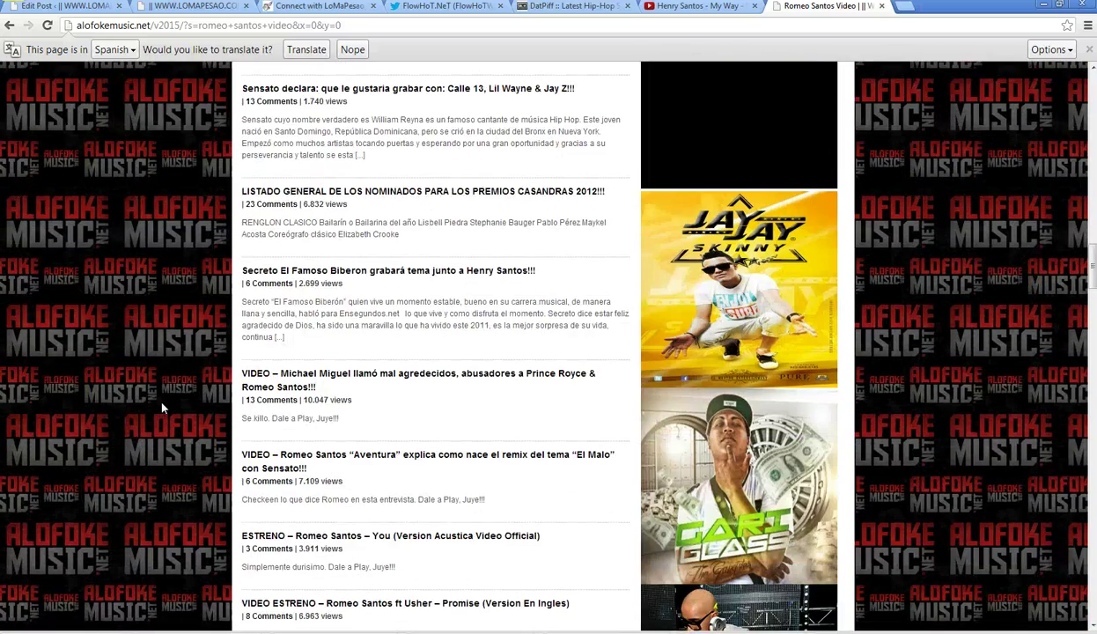
scroll(162, 408, "down", 3)
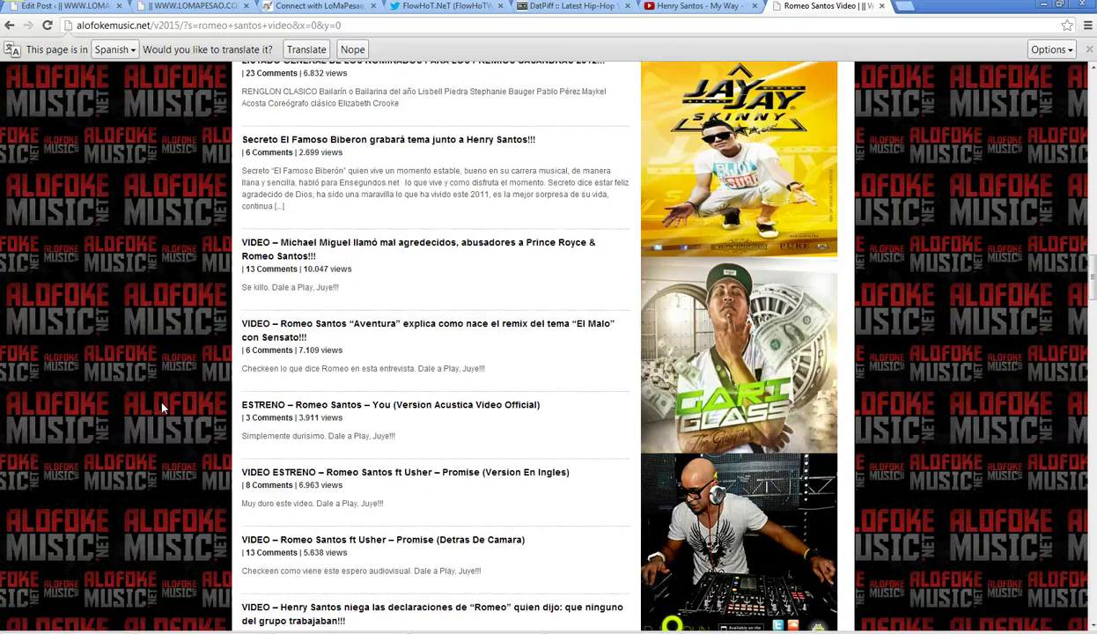
scroll(161, 407, "down", 10)
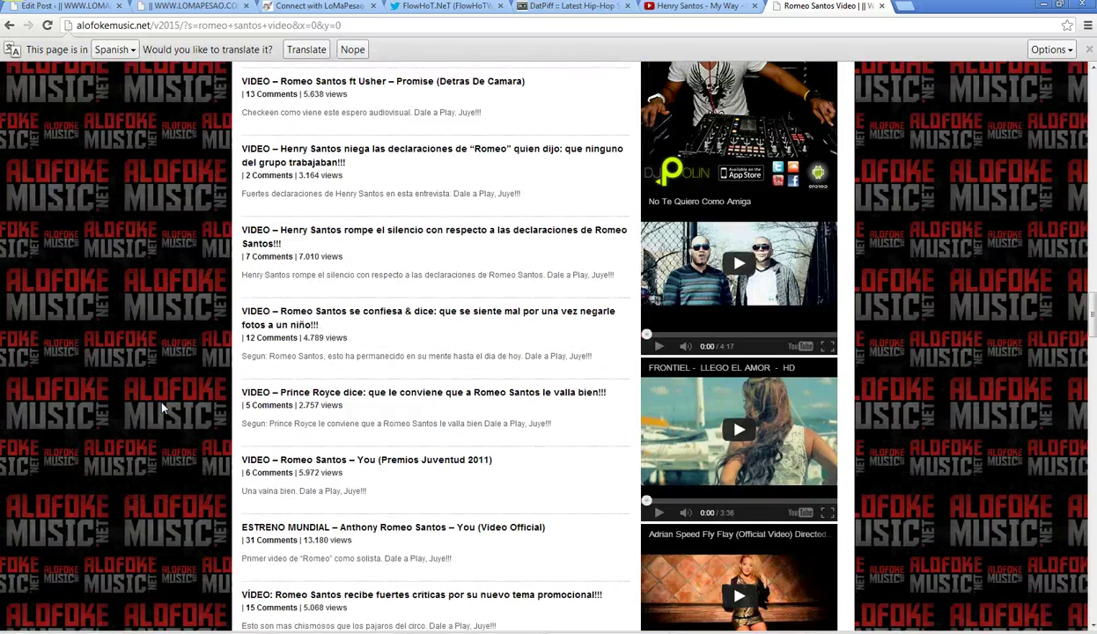
scroll(161, 408, "down", 6)
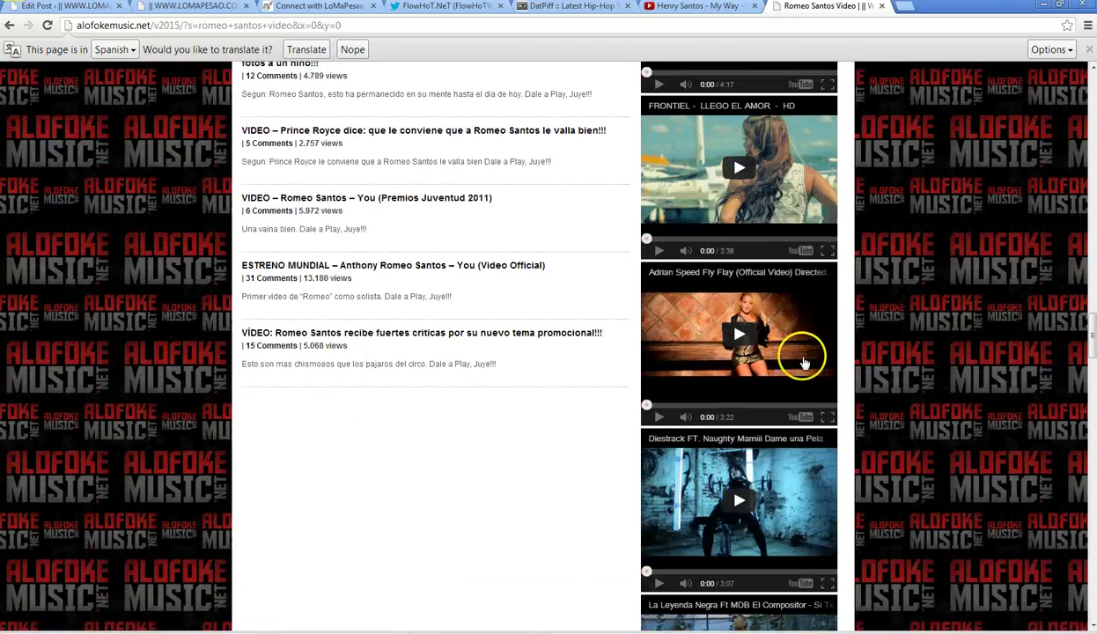
scroll(499, 332, "up", 20)
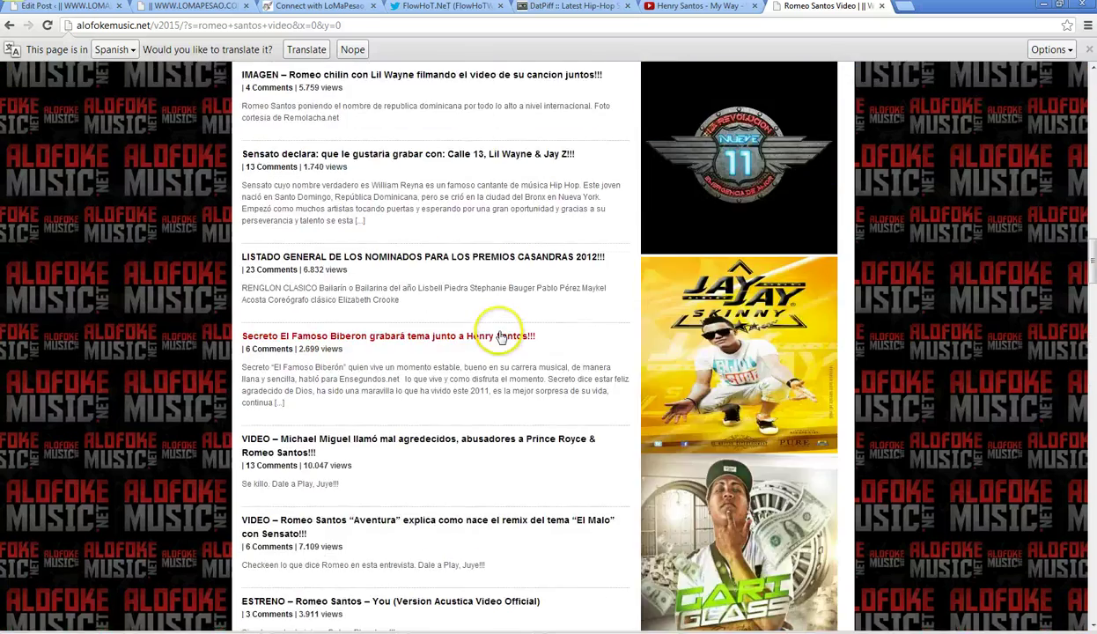
- Replace the Alofoke Music search terms with 'henry santos' and run the search
scroll(722, 204, "up", 3)
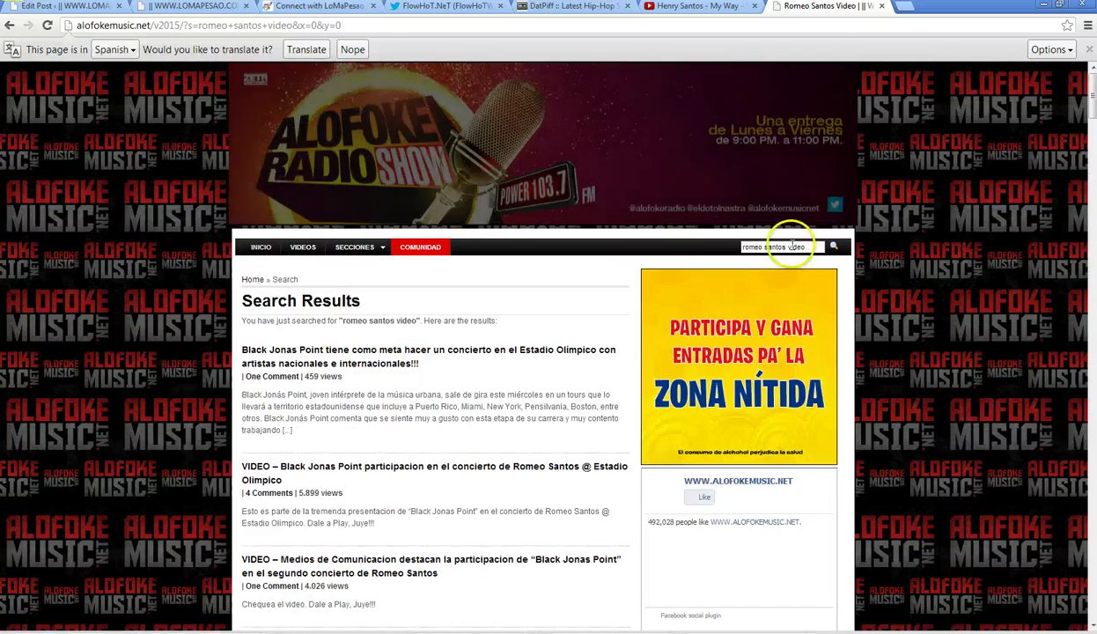
left_click_drag(737, 247, 815, 247)
type("hen")
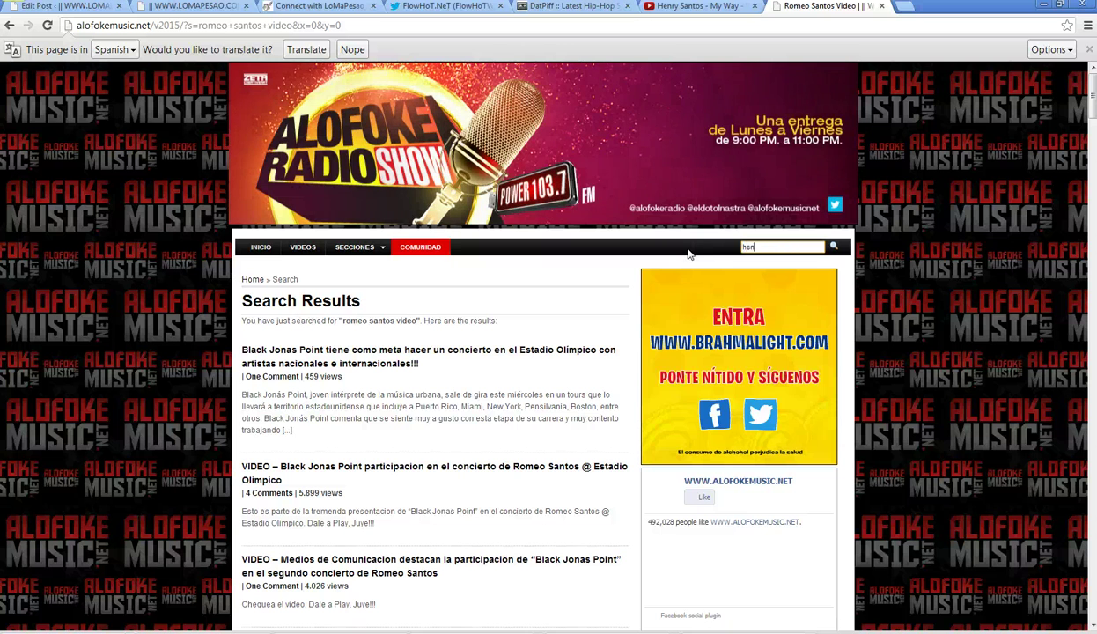
type("ry")
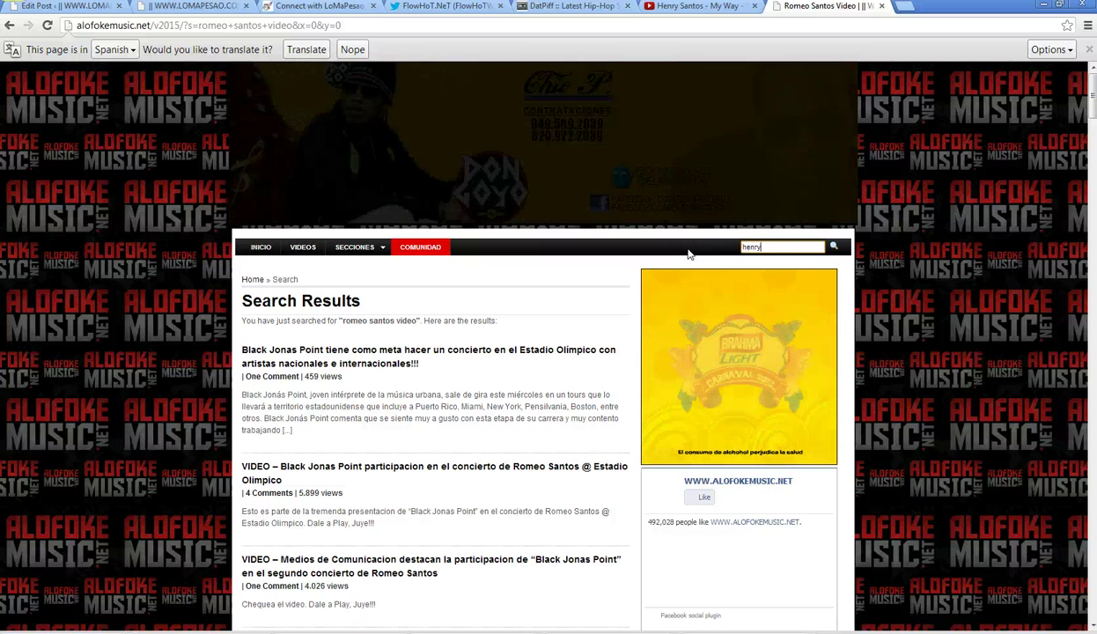
type(" santos")
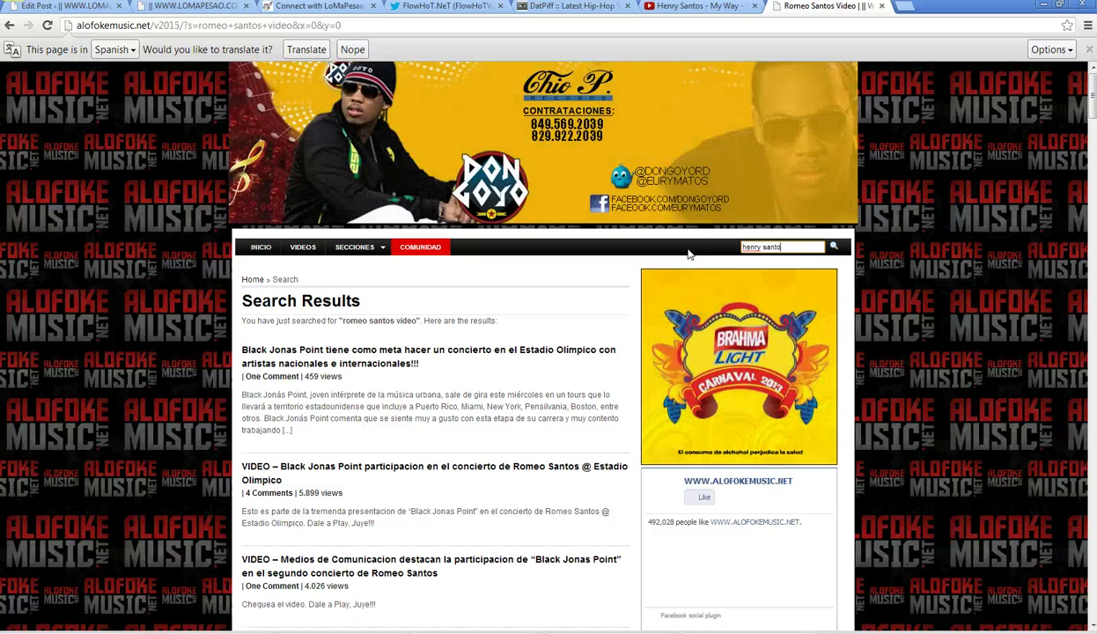
key("Return")
left_click(697, 7)
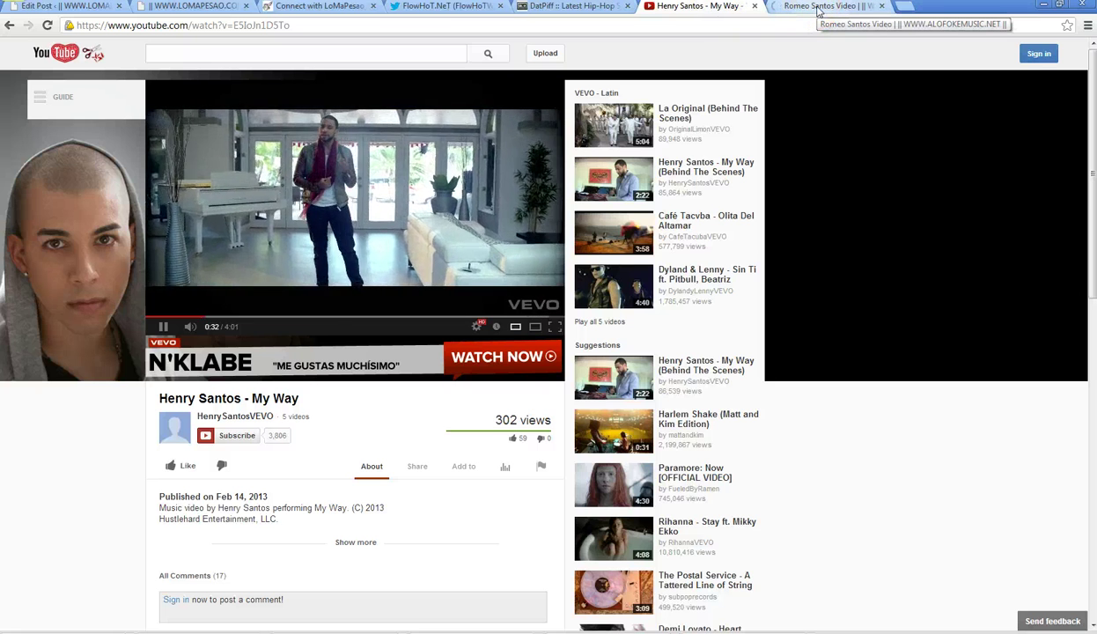
left_click(818, 7)
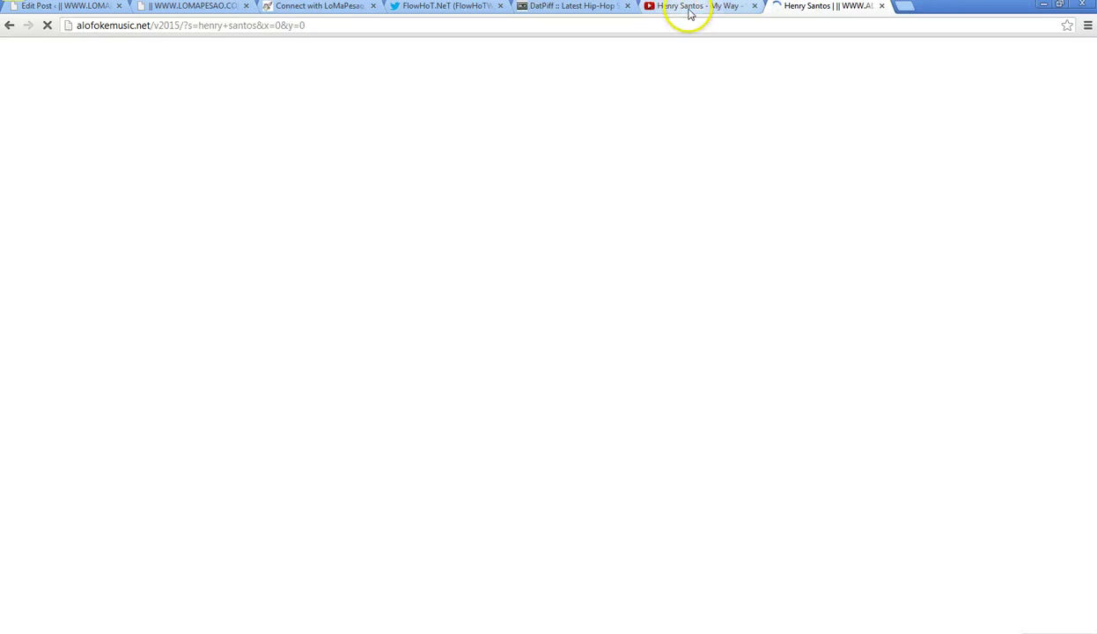
- Scroll through the 'henry santos' results, including Poquito a Poquito and Por Nada, then back to the top
left_click(690, 12)
left_click(819, 11)
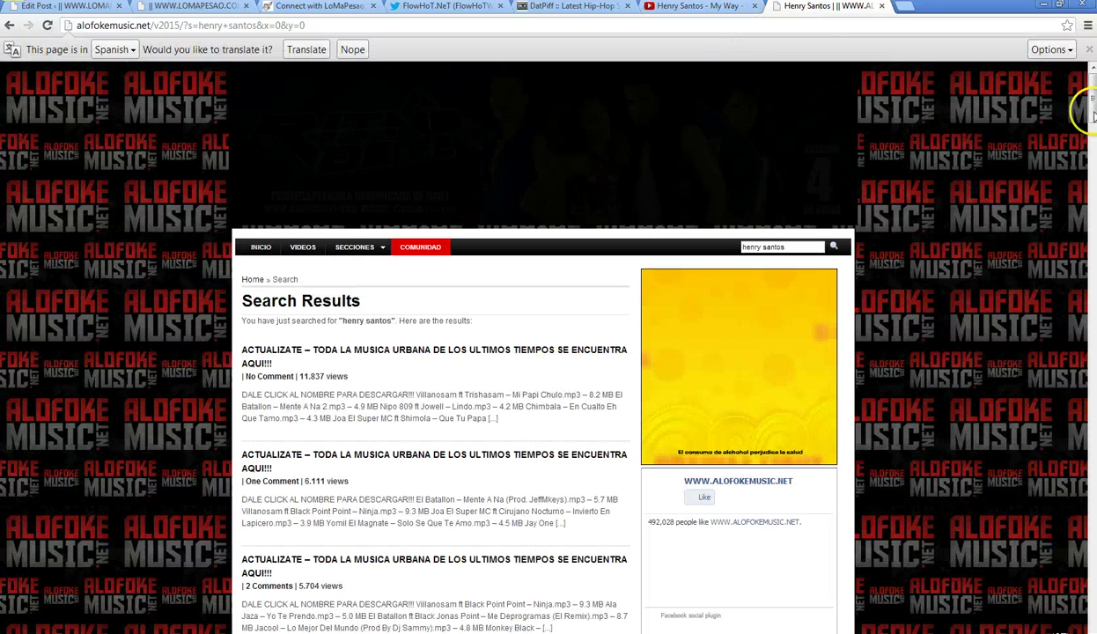
left_click_drag(1092, 106, 1092, 371)
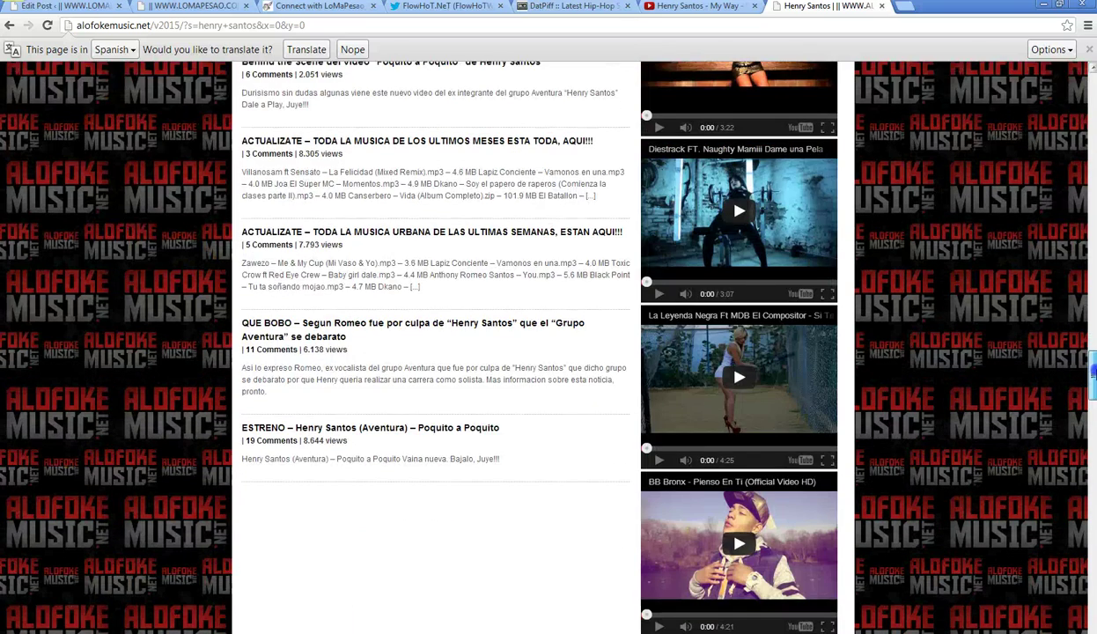
scroll(713, 354, "up", 15)
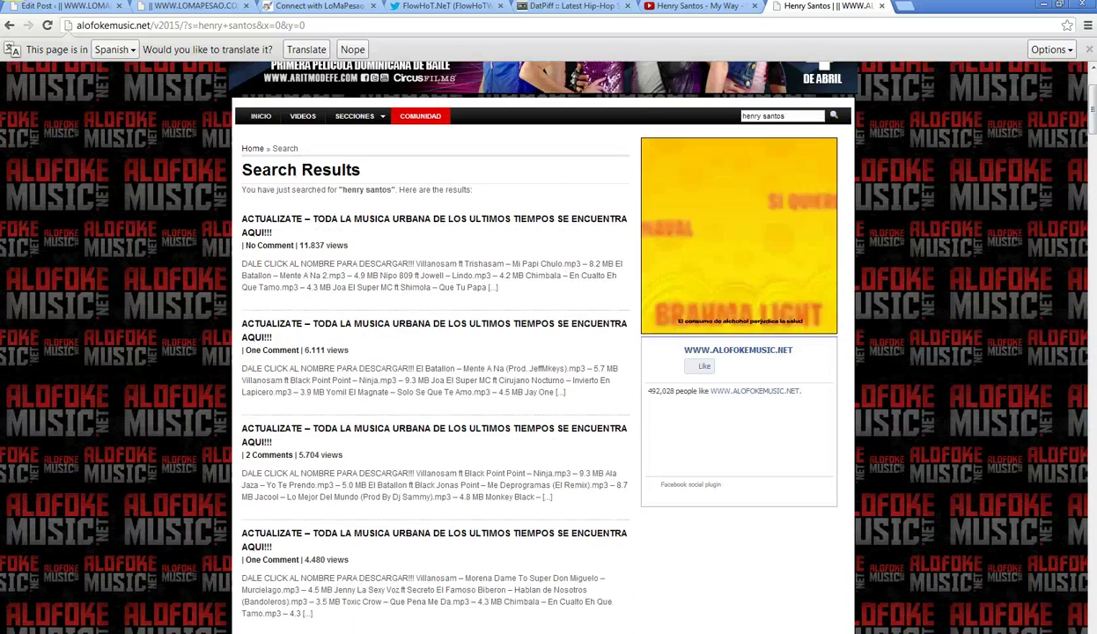
- Search Alofoke Music for 'bachata video', showing the Jeremy Chris – Mamá post first
type("bach")
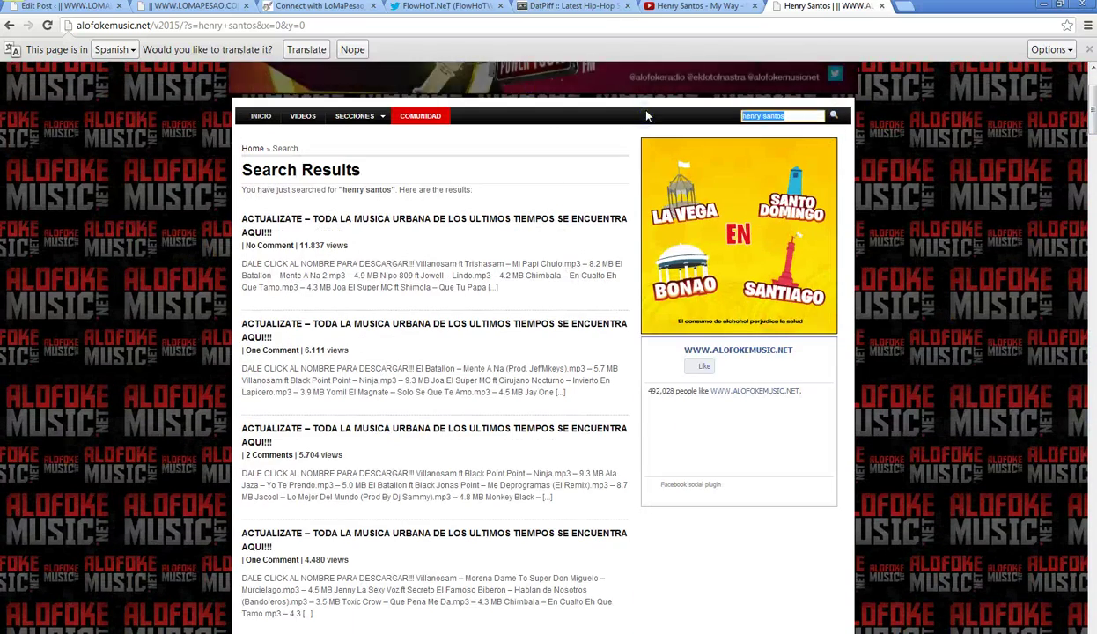
type("ata video")
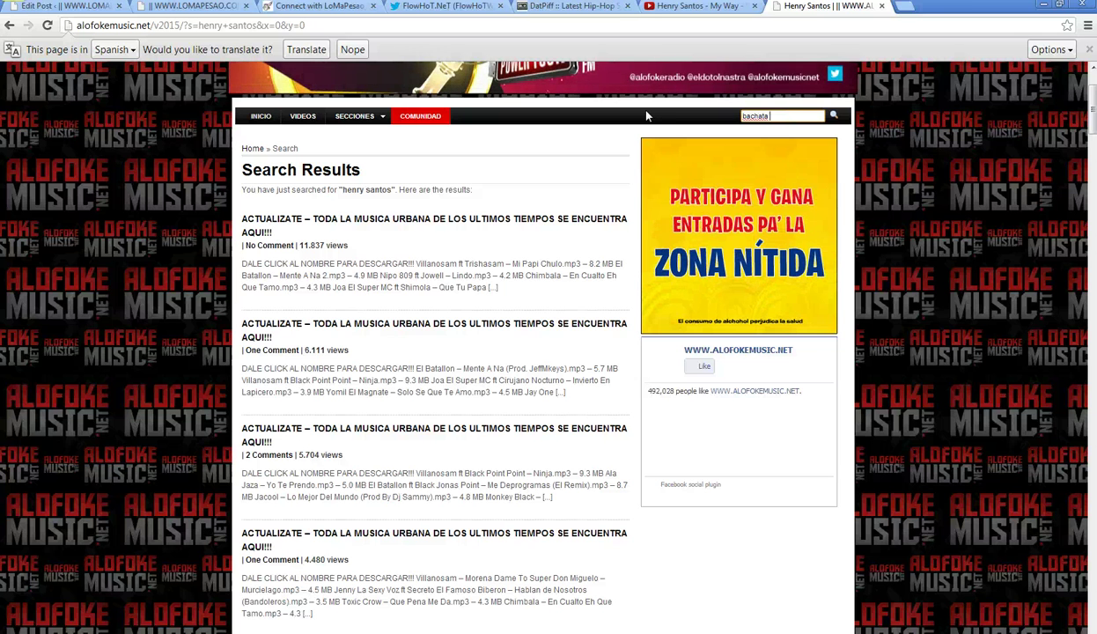
key("Return")
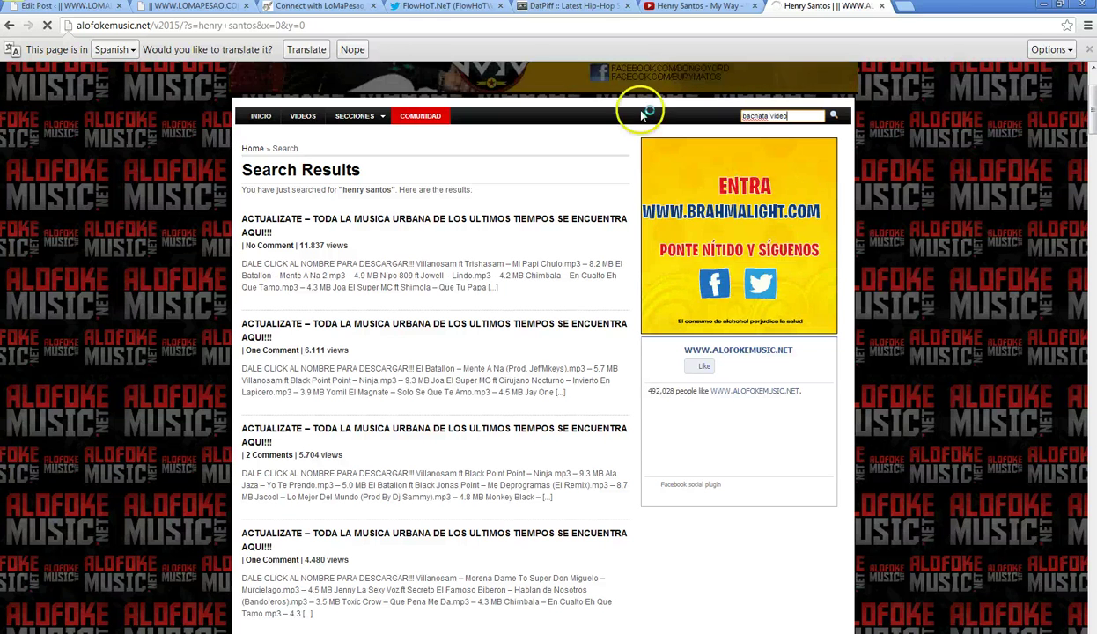
left_click(695, 7)
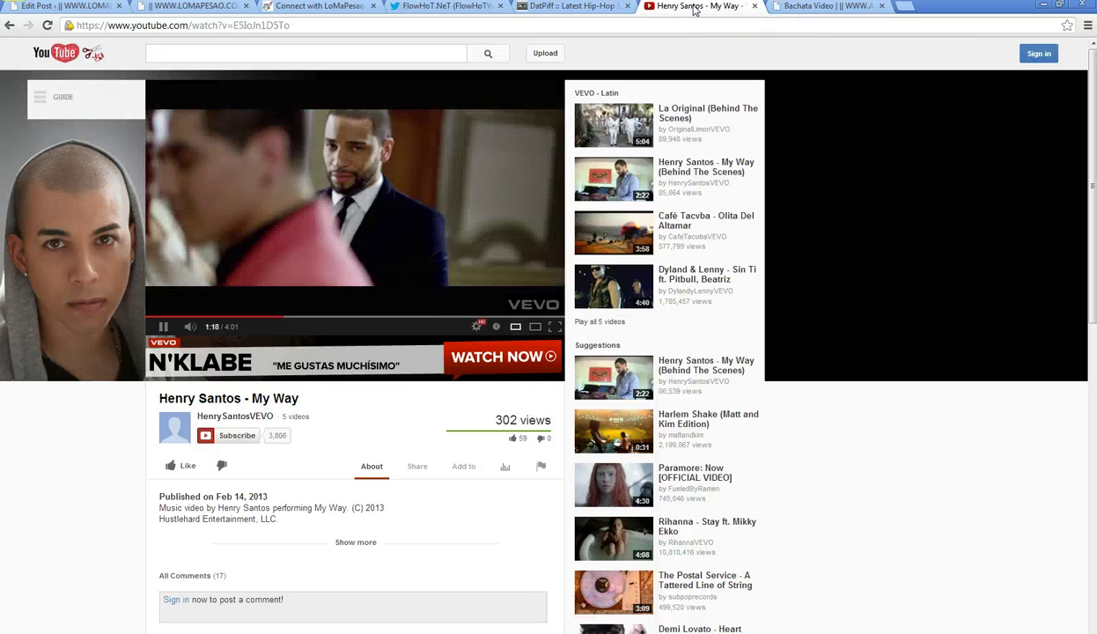
left_click(721, 7)
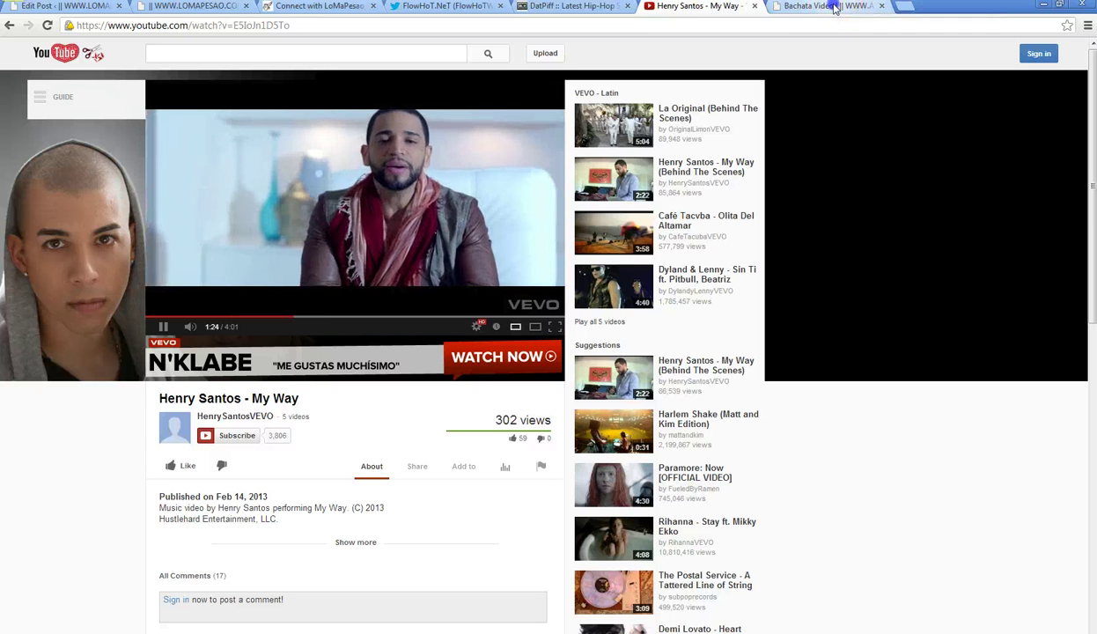
left_click(835, 7)
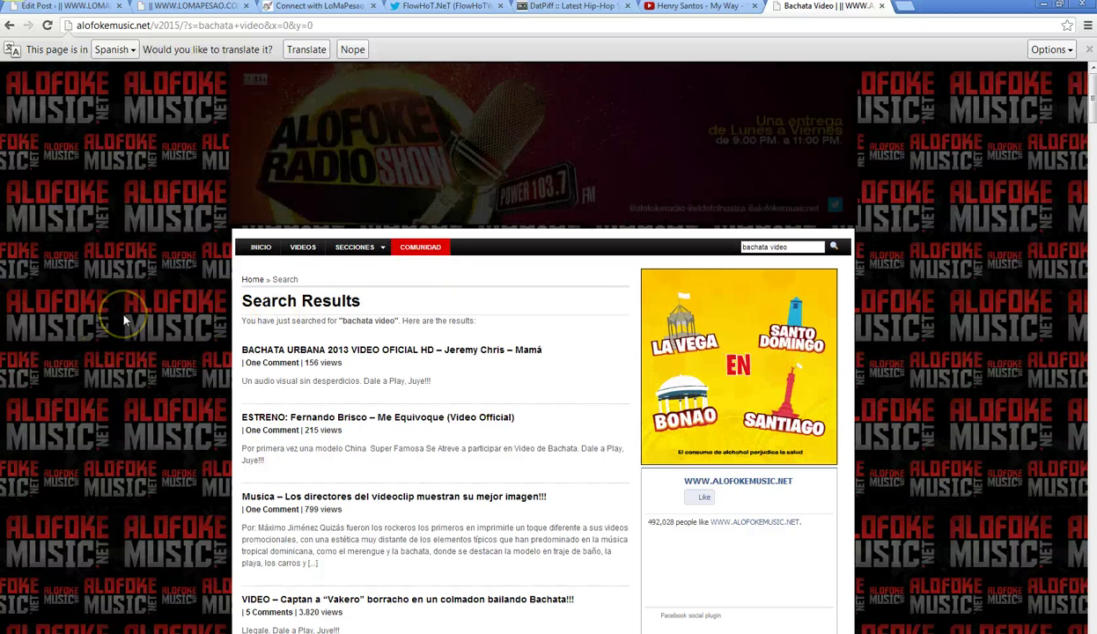
scroll(125, 320, "down", 2)
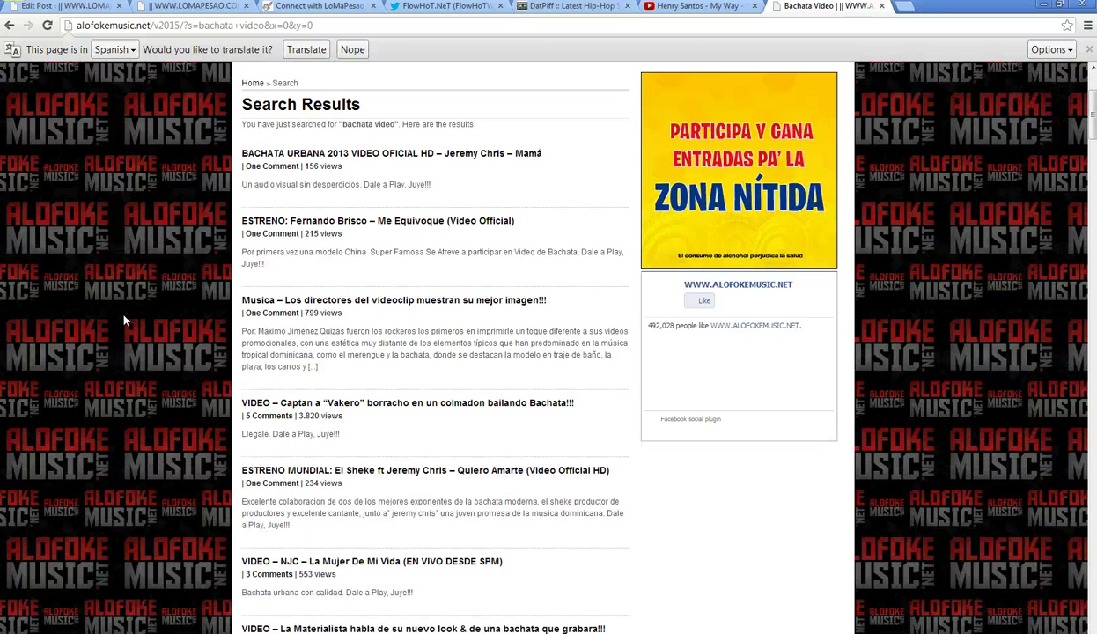
scroll(125, 321, "down", 1)
scroll(124, 321, "down", 2)
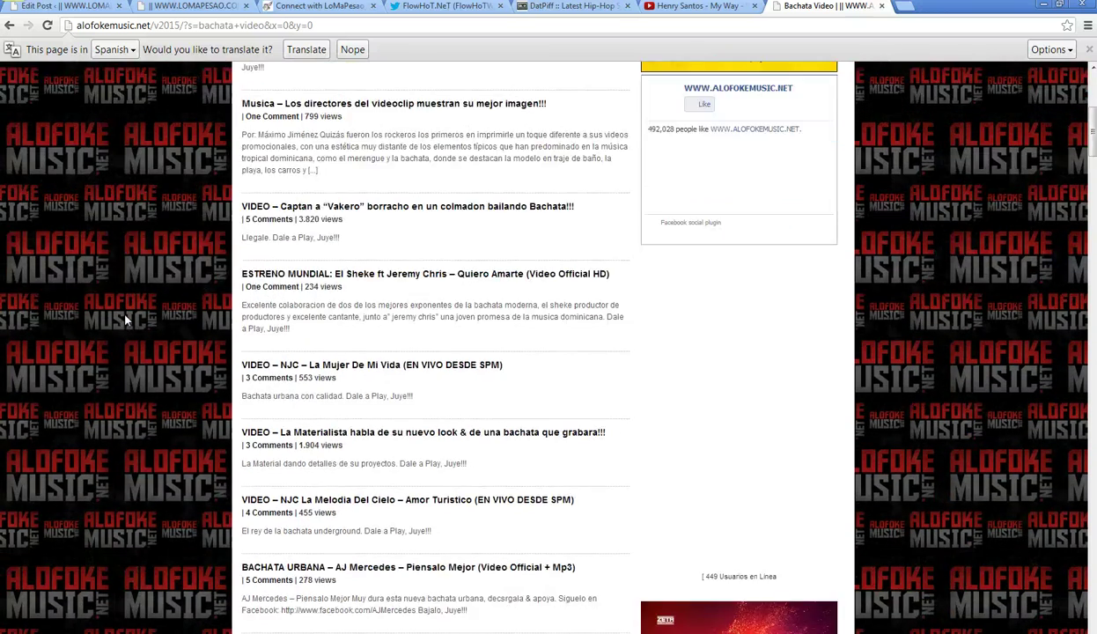
scroll(125, 316, "down", 1)
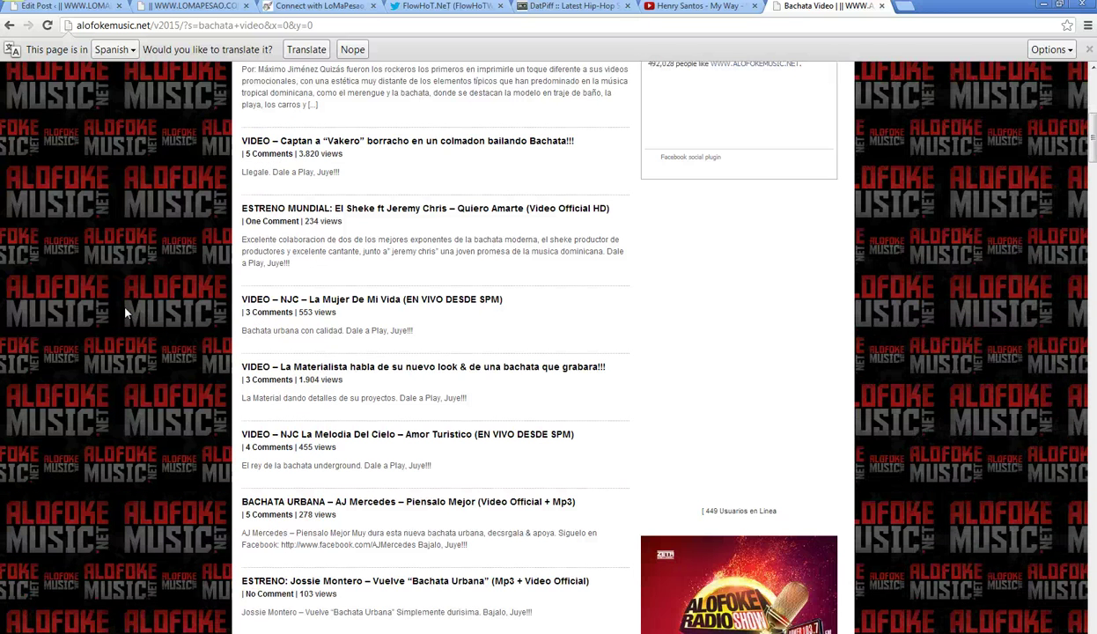
scroll(125, 313, "down", 3)
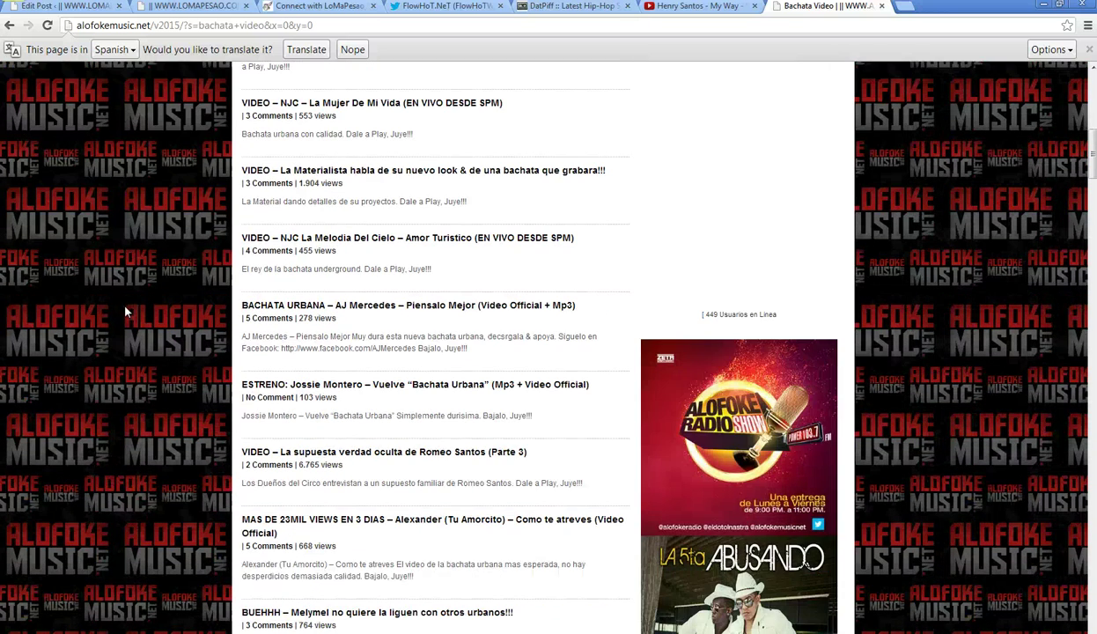
scroll(125, 310, "down", 2)
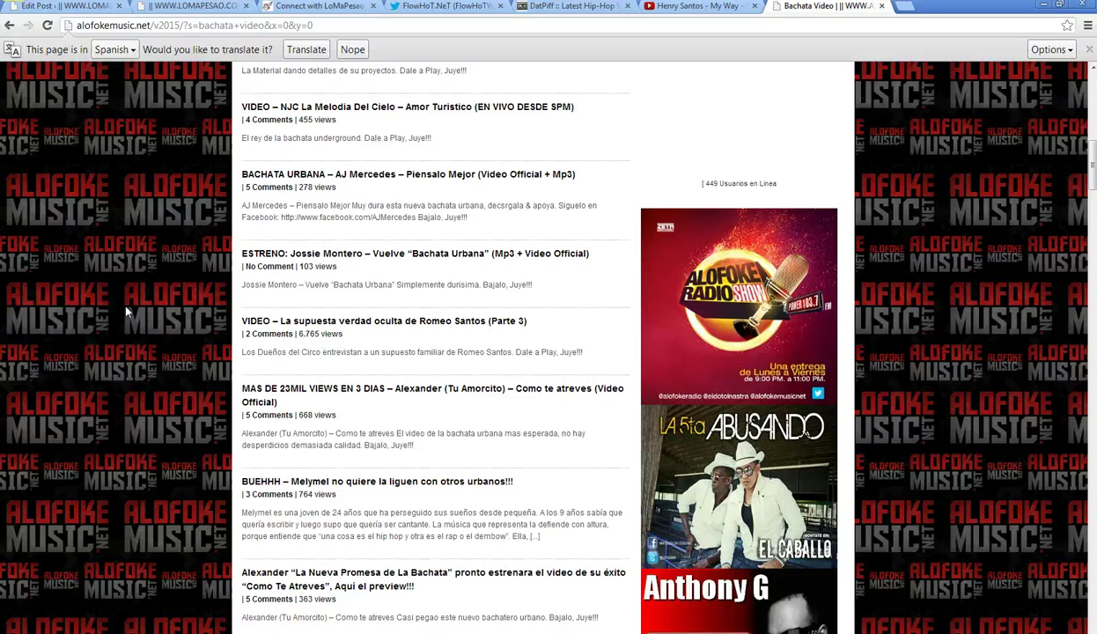
scroll(125, 311, "down", 3)
scroll(125, 310, "down", 5)
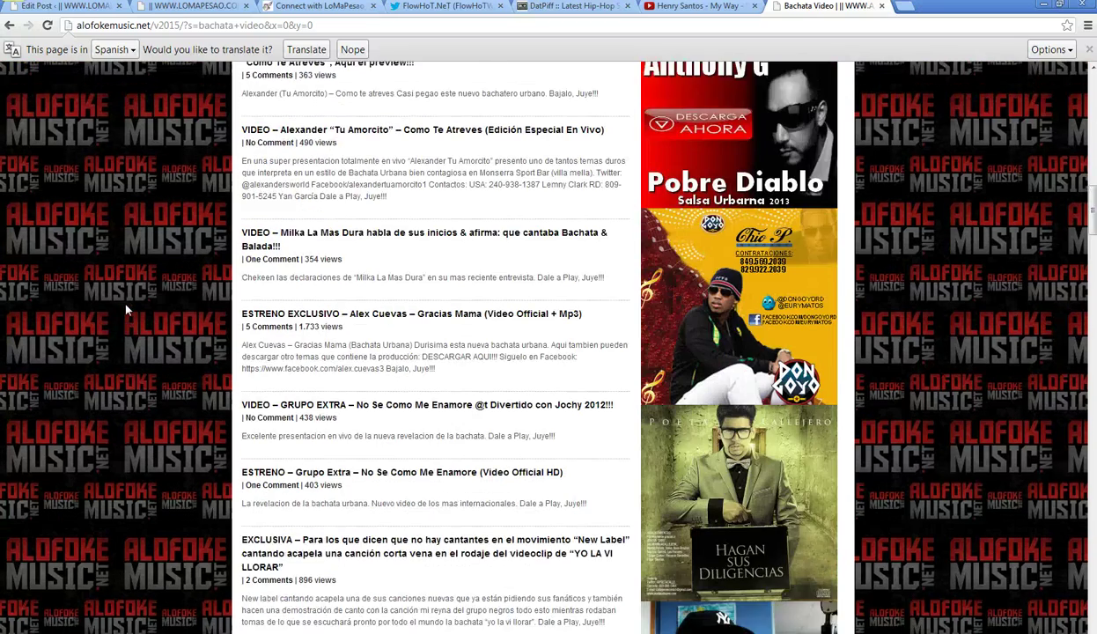
scroll(126, 310, "down", 4)
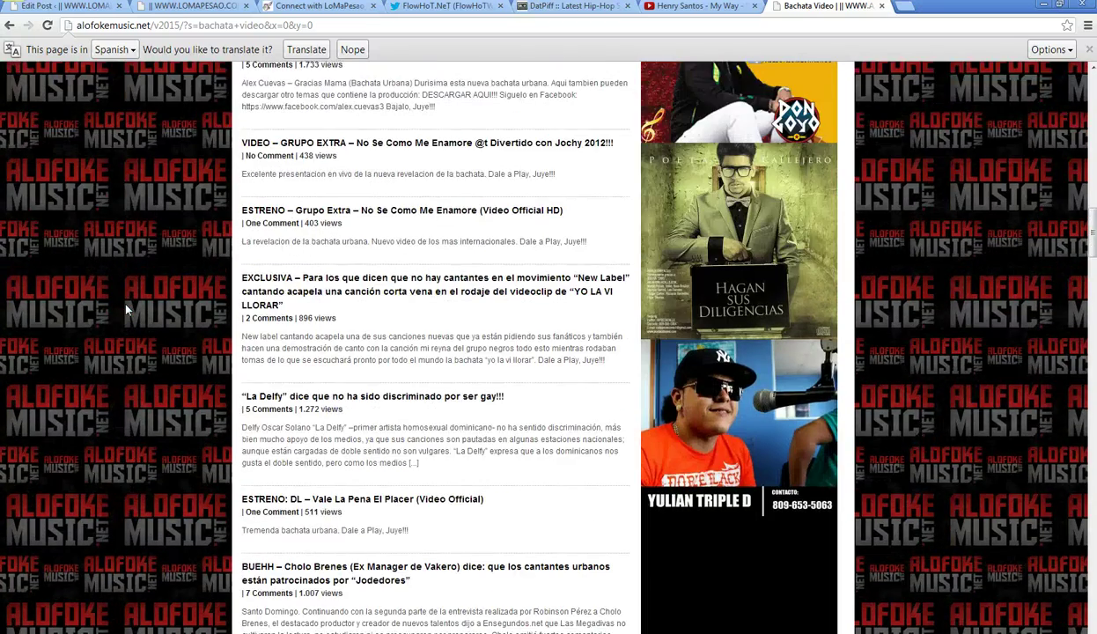
scroll(125, 310, "down", 4)
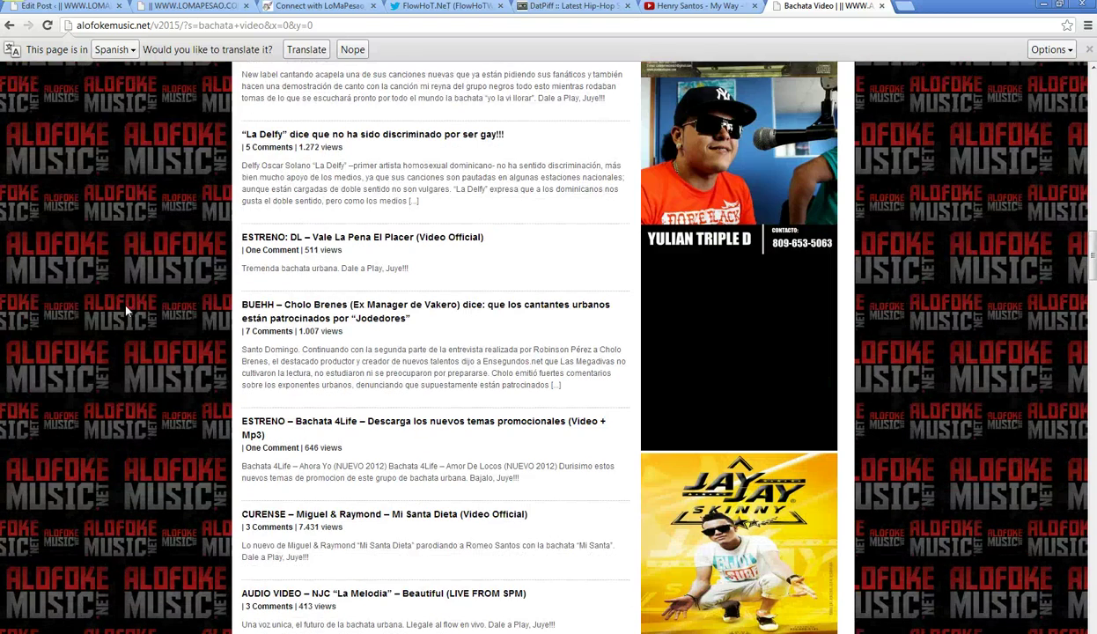
scroll(126, 310, "down", 1)
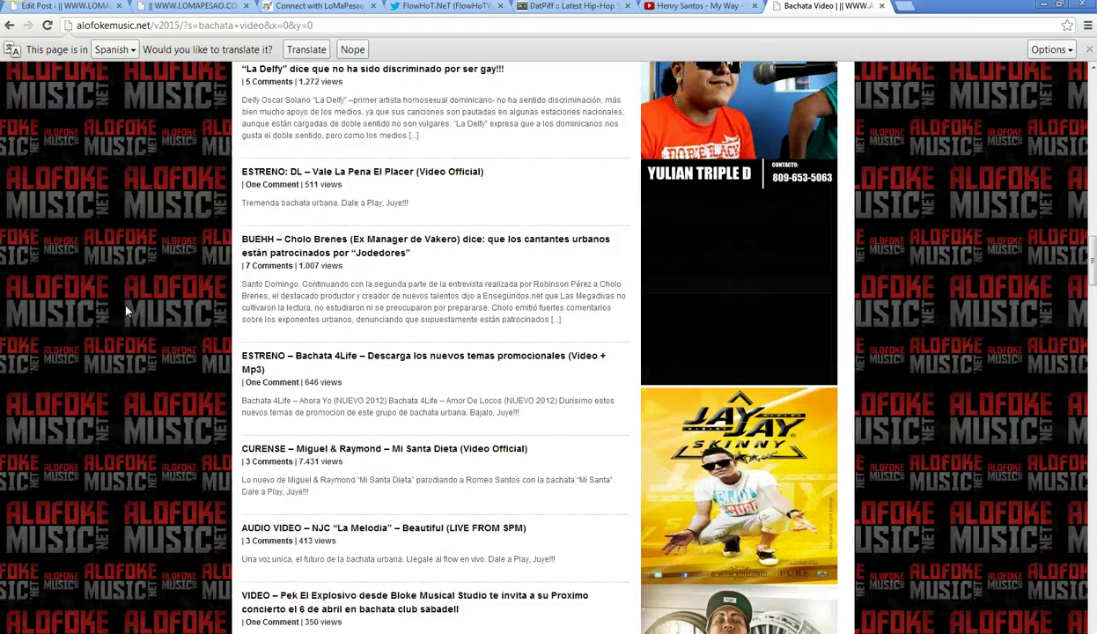
scroll(126, 311, "down", 7)
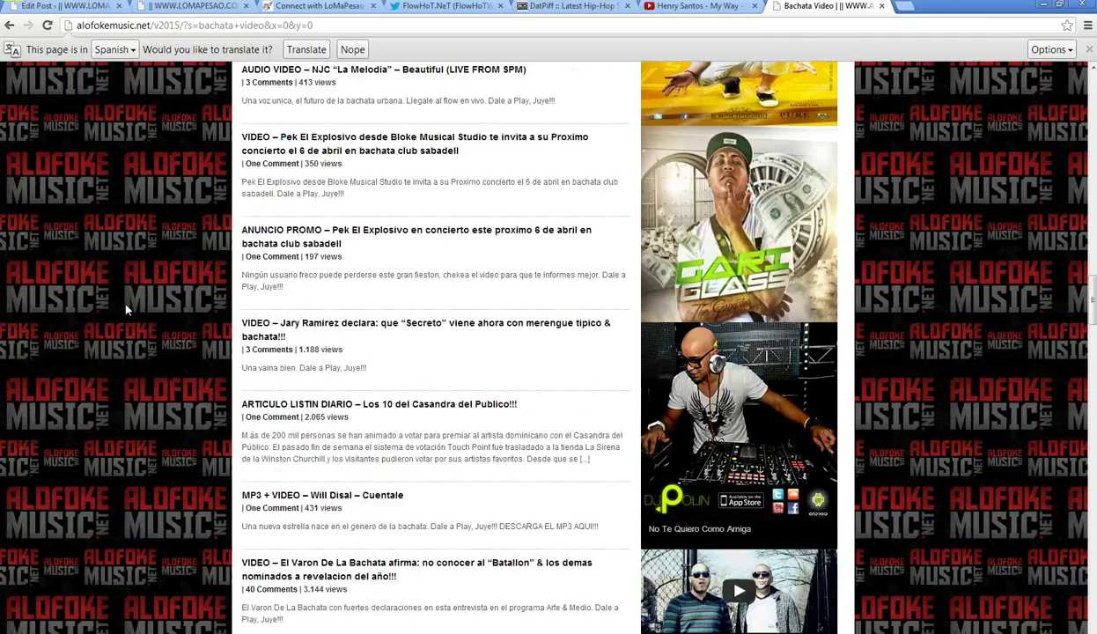
scroll(126, 310, "down", 7)
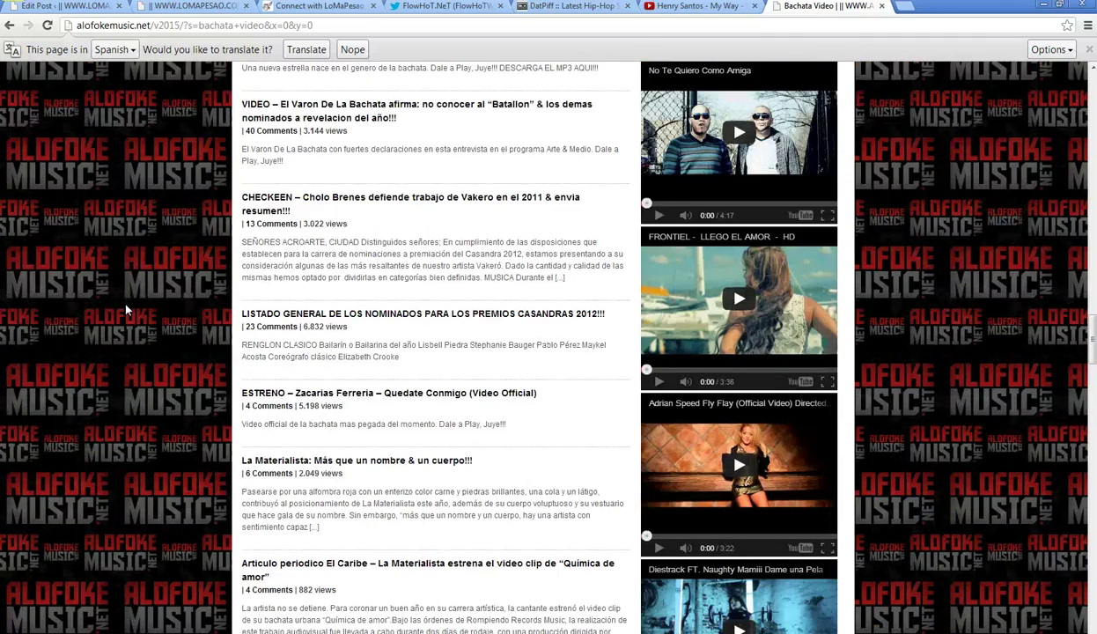
scroll(126, 310, "down", 7)
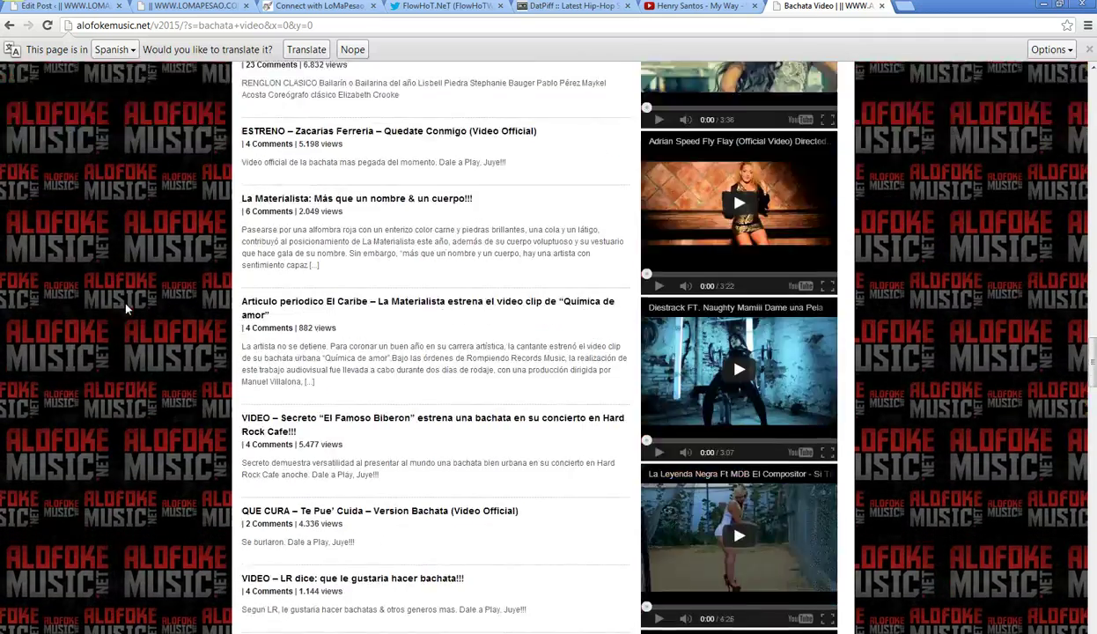
scroll(126, 310, "down", 2)
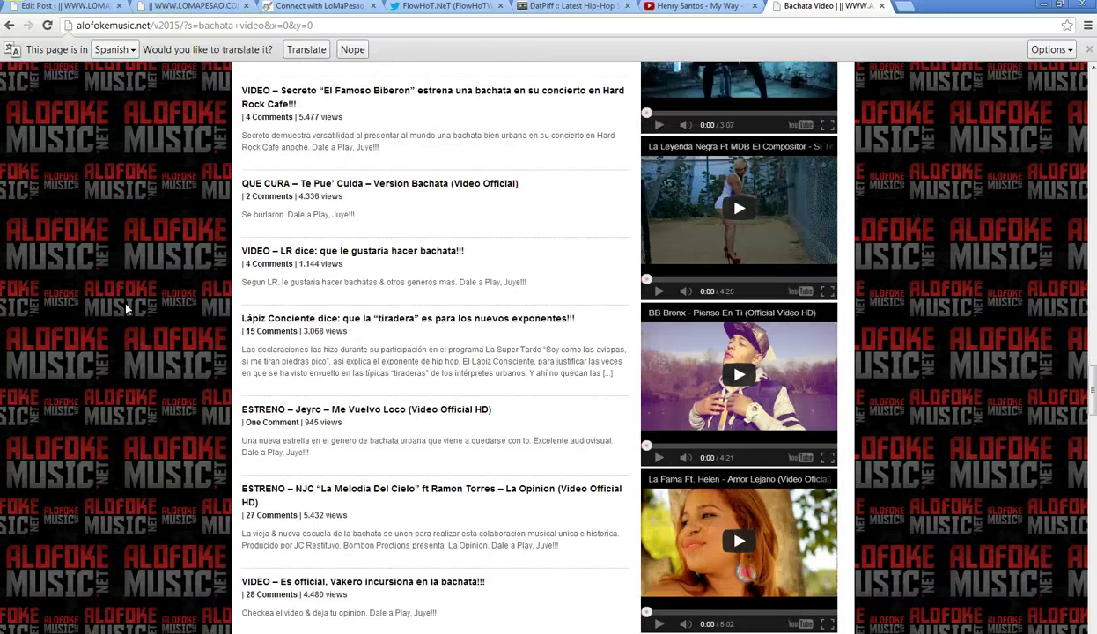
scroll(126, 310, "down", 7)
scroll(125, 310, "down", 3)
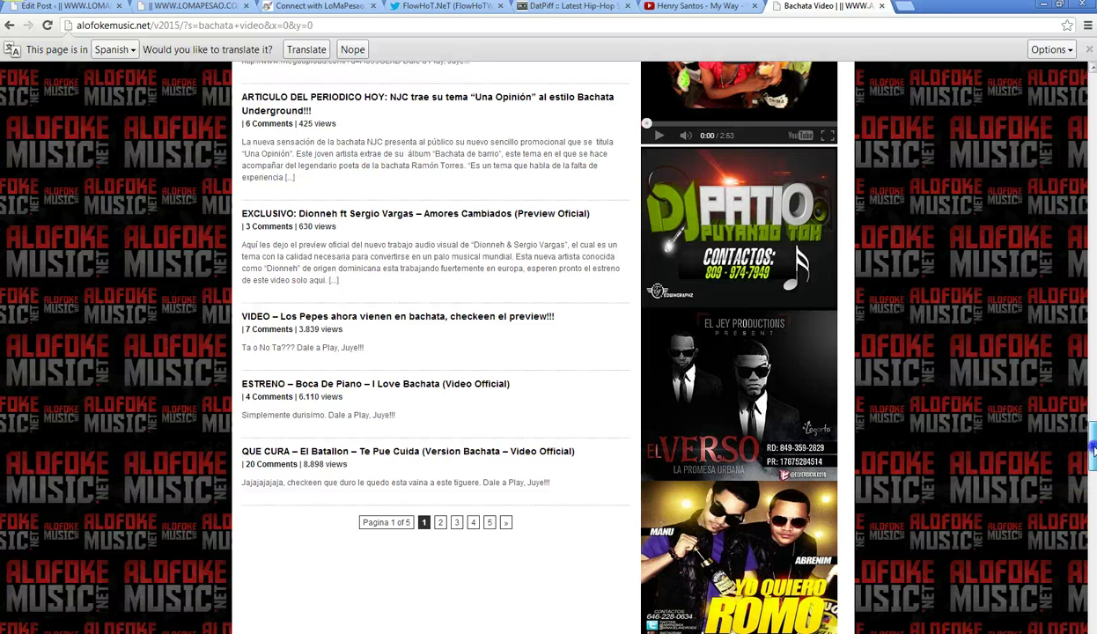
- Glance at the Henry Santos video, then scroll page 2 of the bachata video results and return to the top
left_click(693, 14)
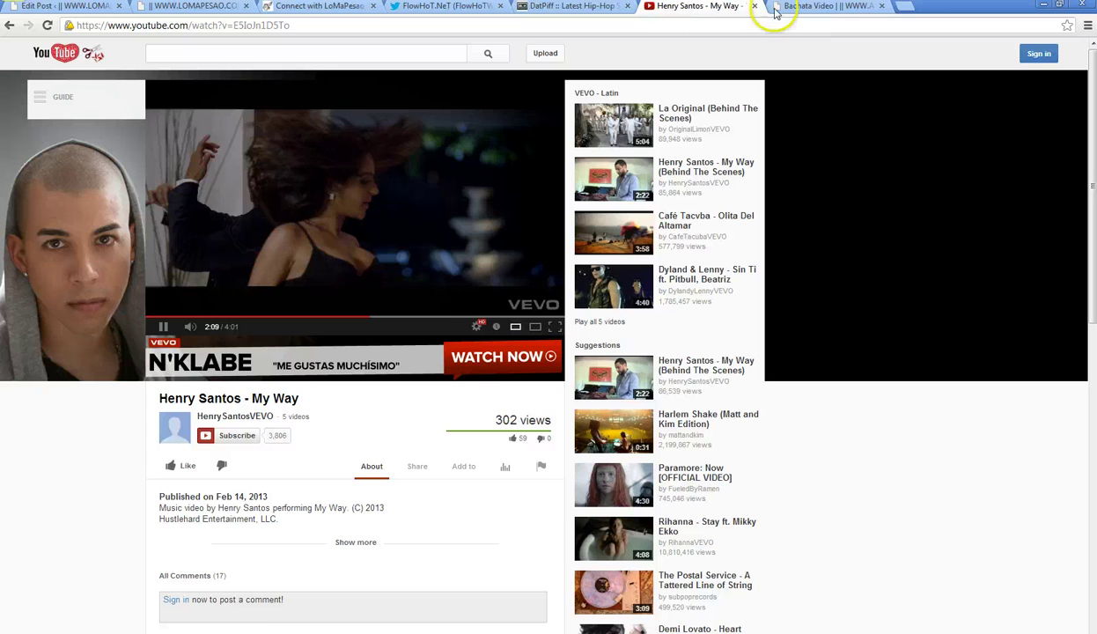
left_click(819, 9)
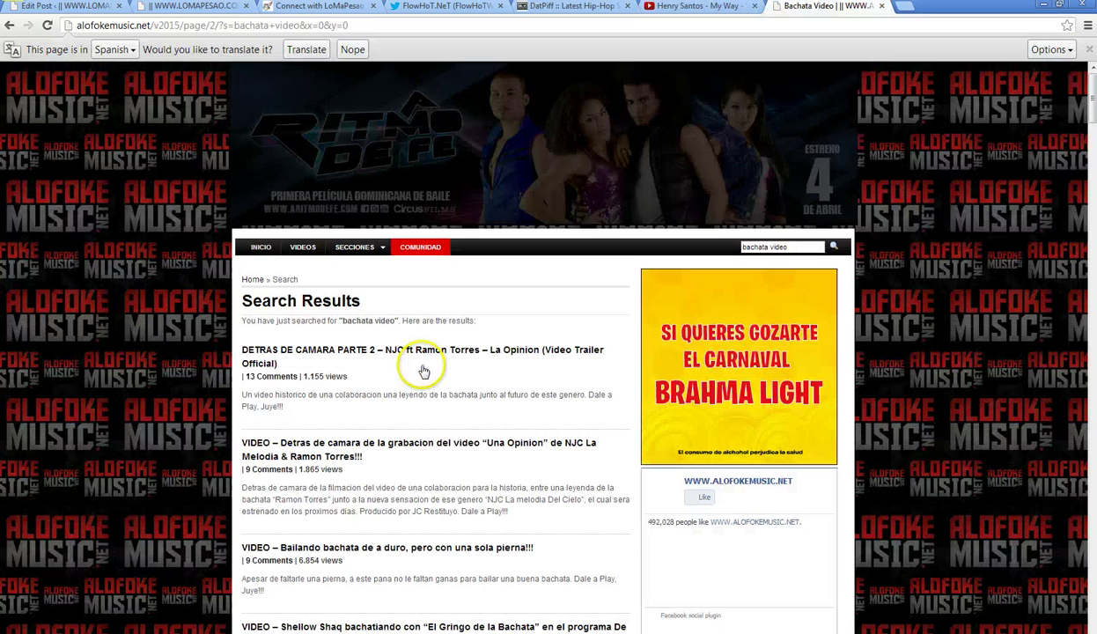
scroll(429, 360, "down", 2)
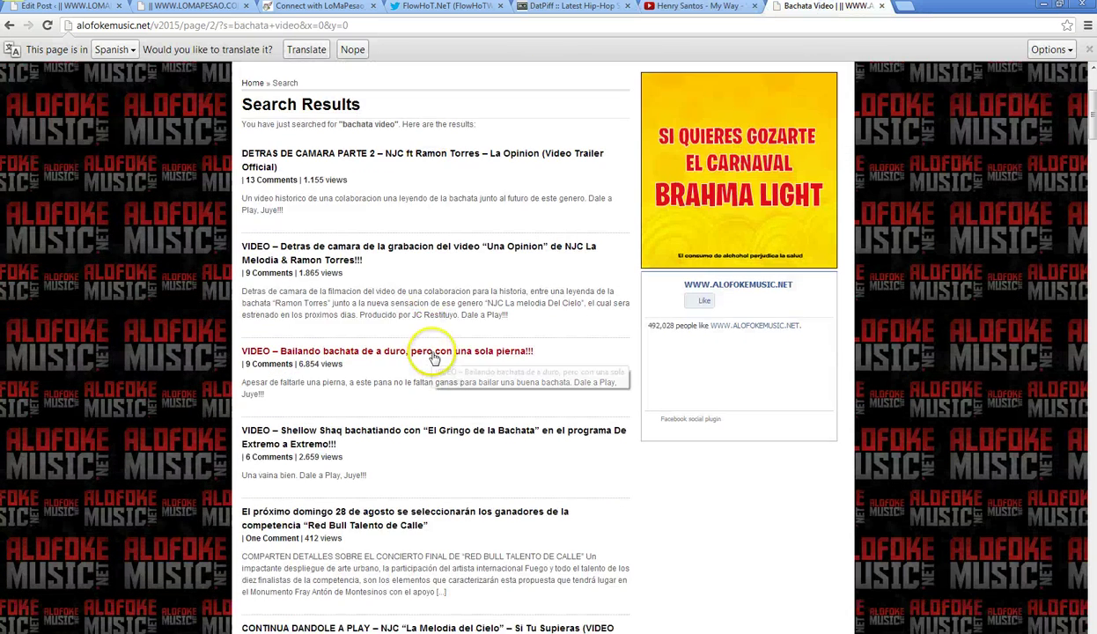
scroll(433, 354, "down", 4)
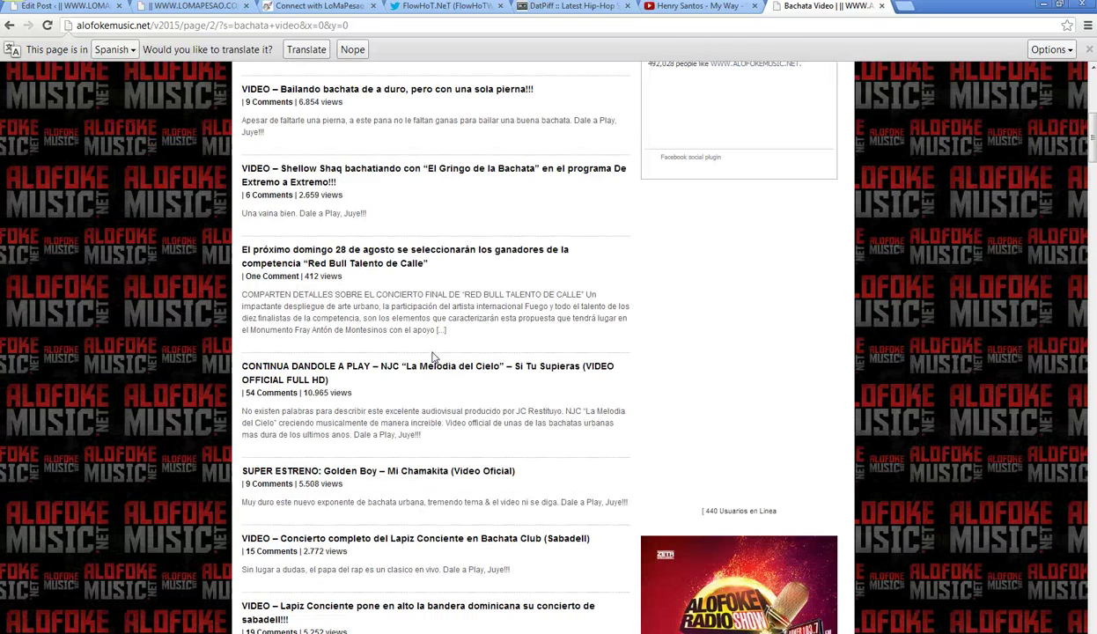
scroll(433, 354, "down", 2)
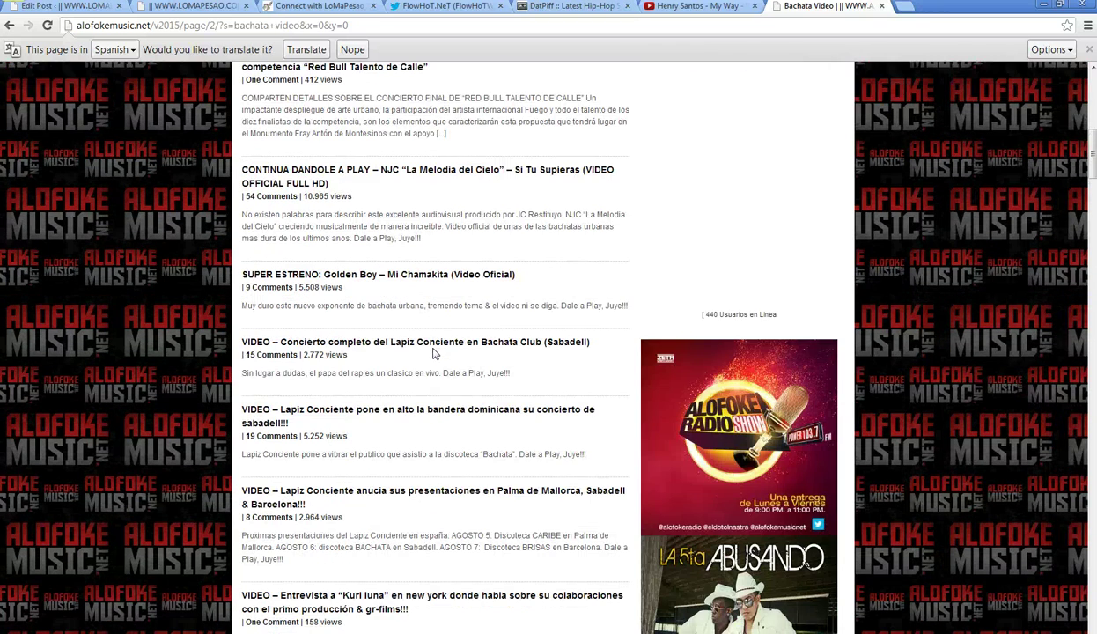
scroll(433, 354, "down", 4)
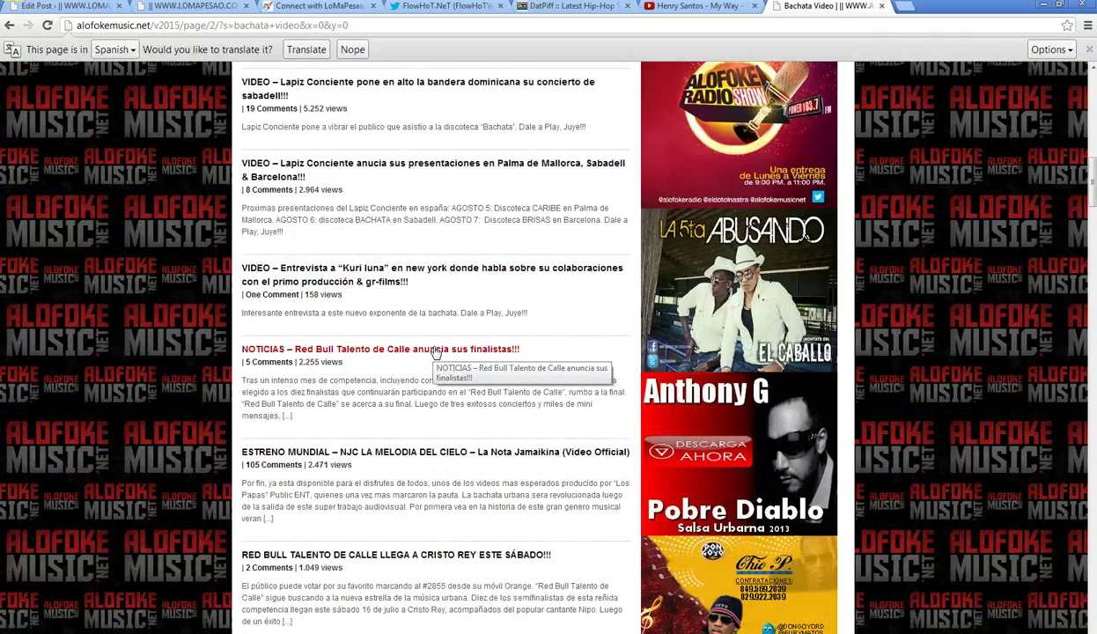
scroll(432, 354, "down", 8)
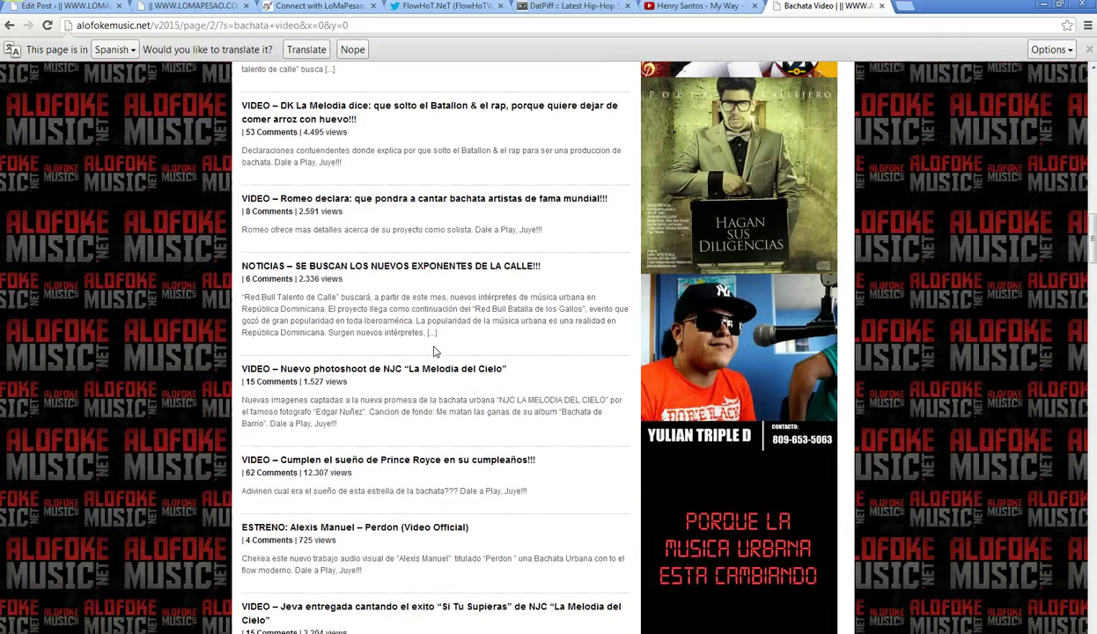
scroll(432, 351, "down", 6)
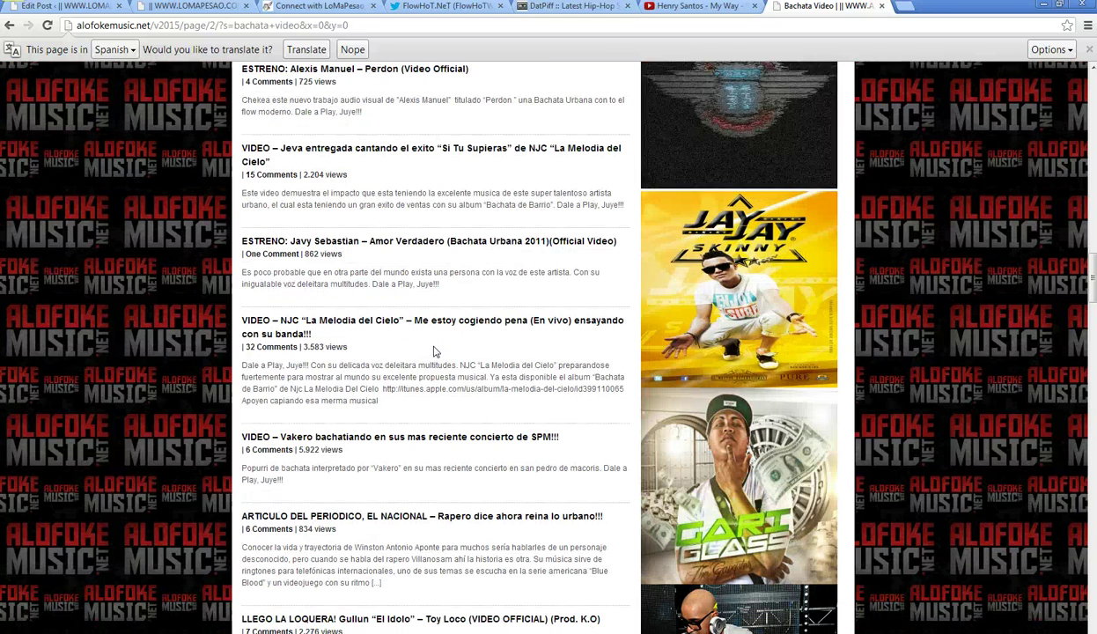
scroll(433, 352, "down", 15)
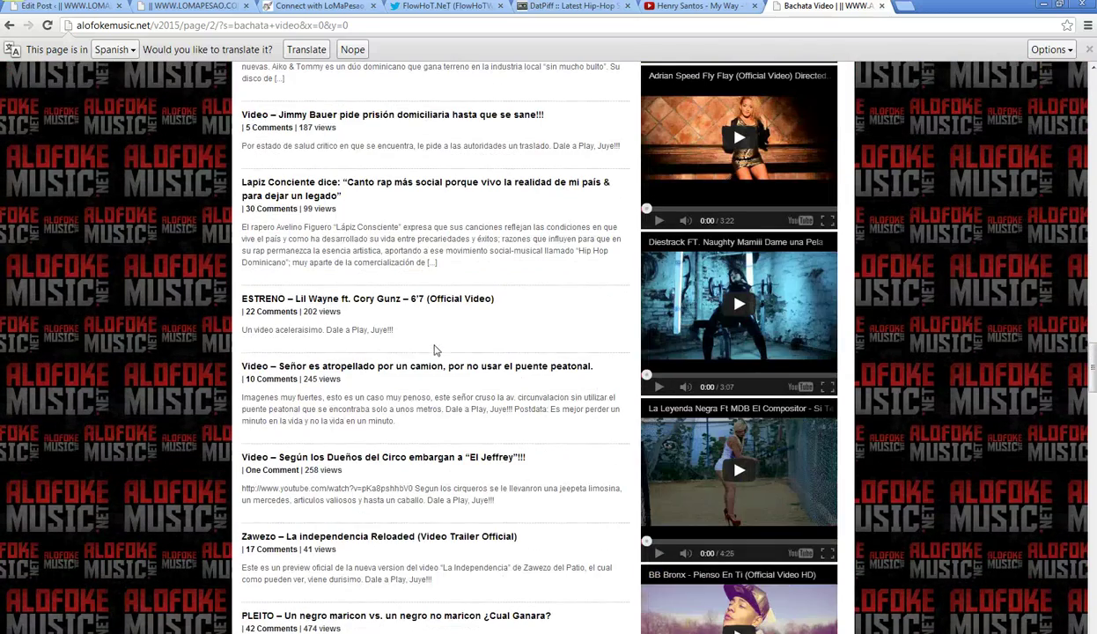
scroll(435, 350, "down", 3)
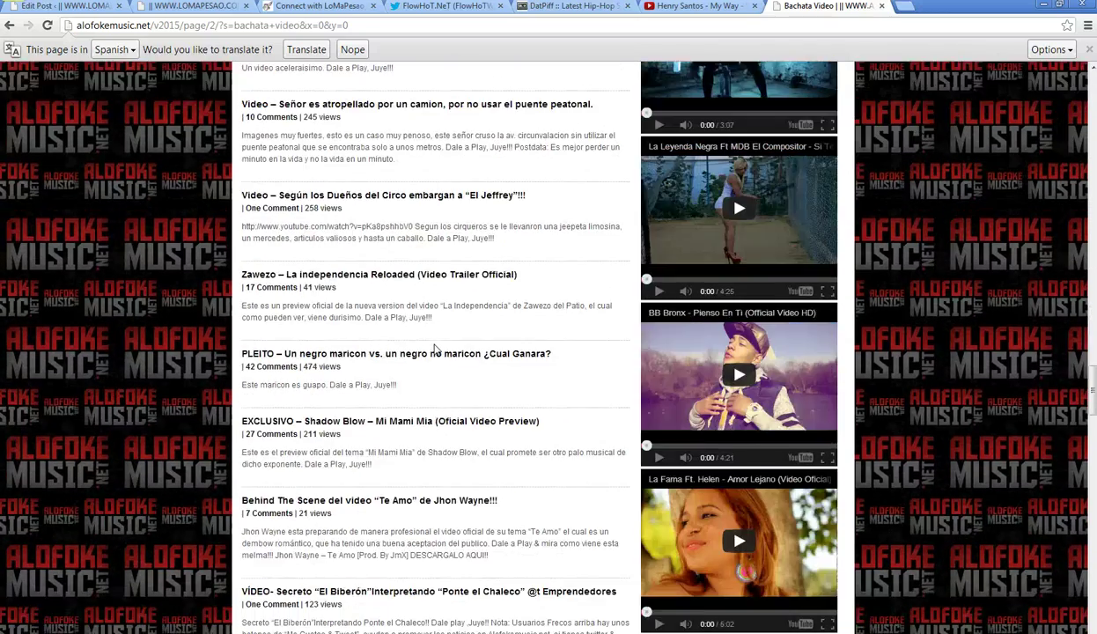
scroll(434, 349, "down", 11)
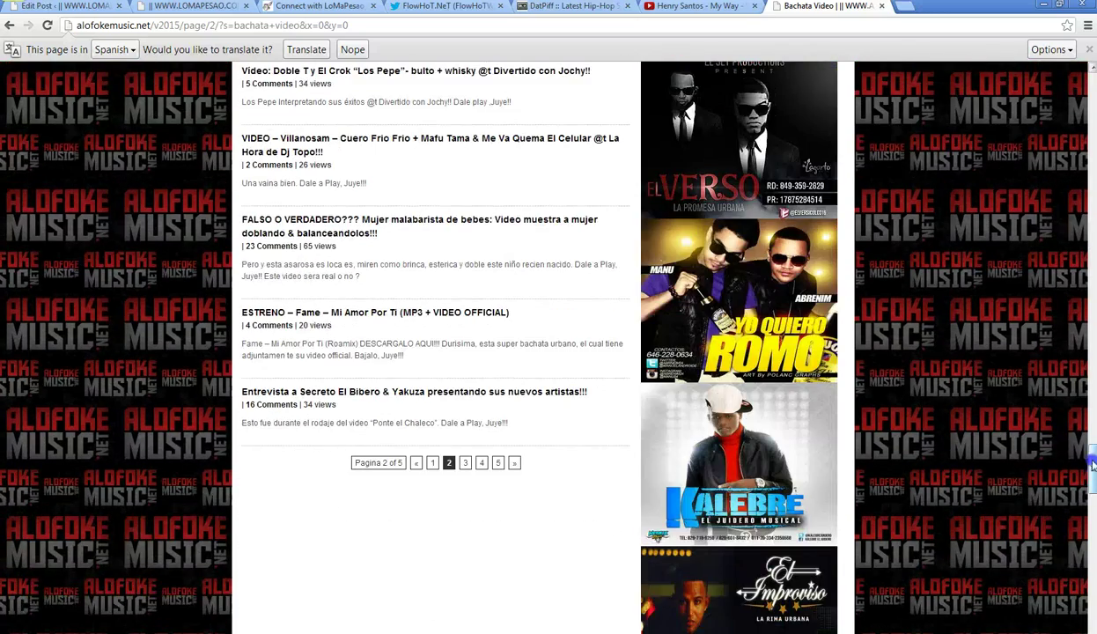
left_click_drag(1092, 464, 1090, 84)
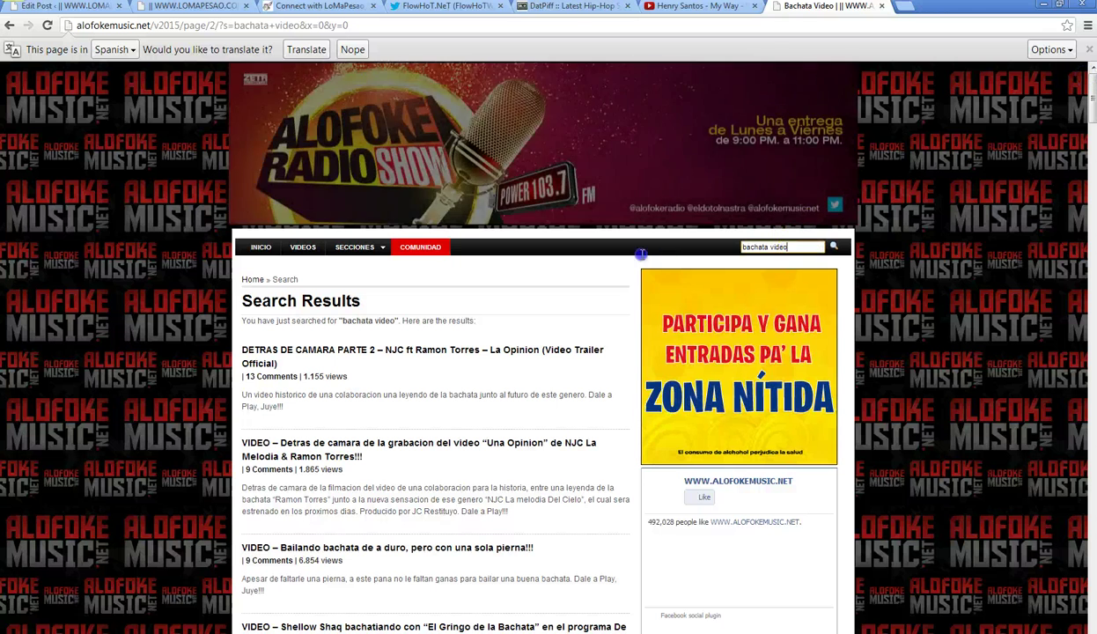
- Search Alofoke Music for 'vevo'
key("ctrl+a")
type("vevo")
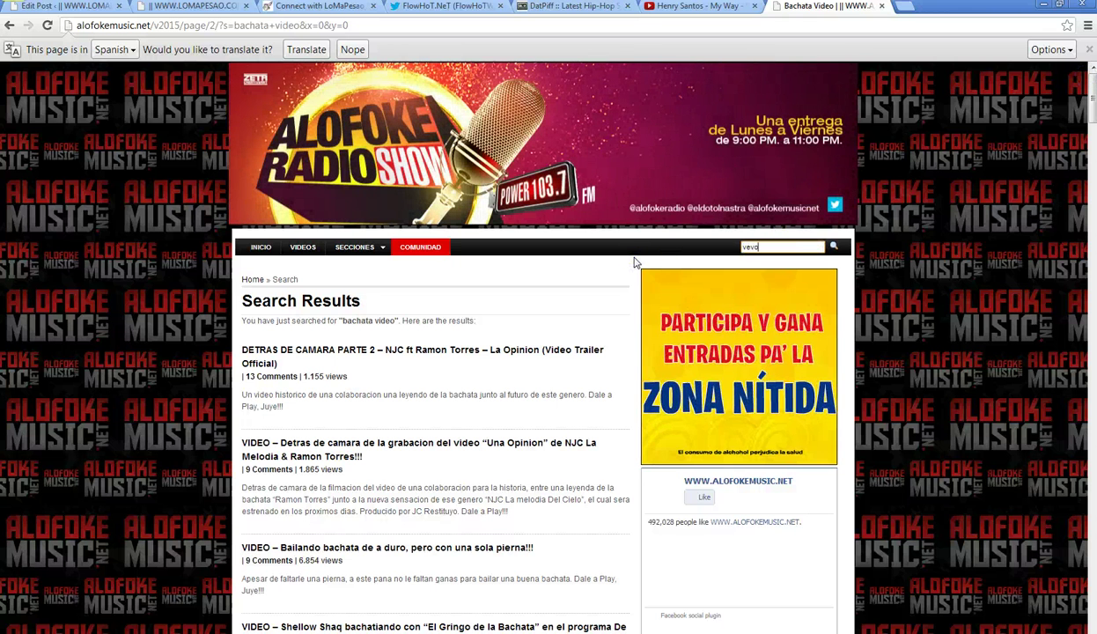
key("Return")
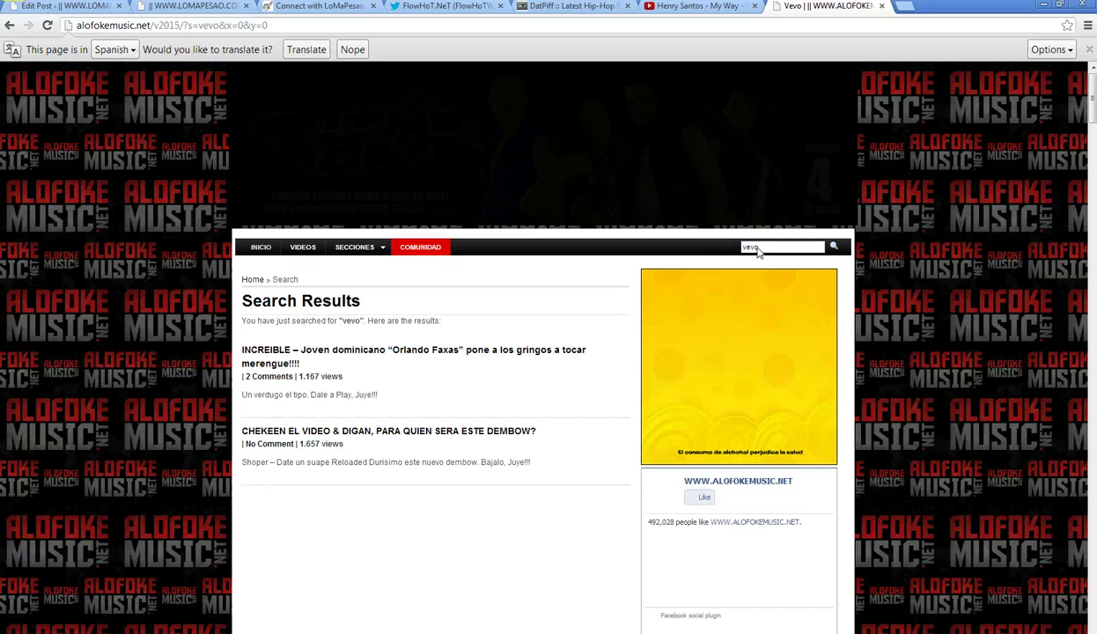
- Search Alofoke Music for 'la material video' and go back to the Henry Santos – My Way video
left_click(759, 247)
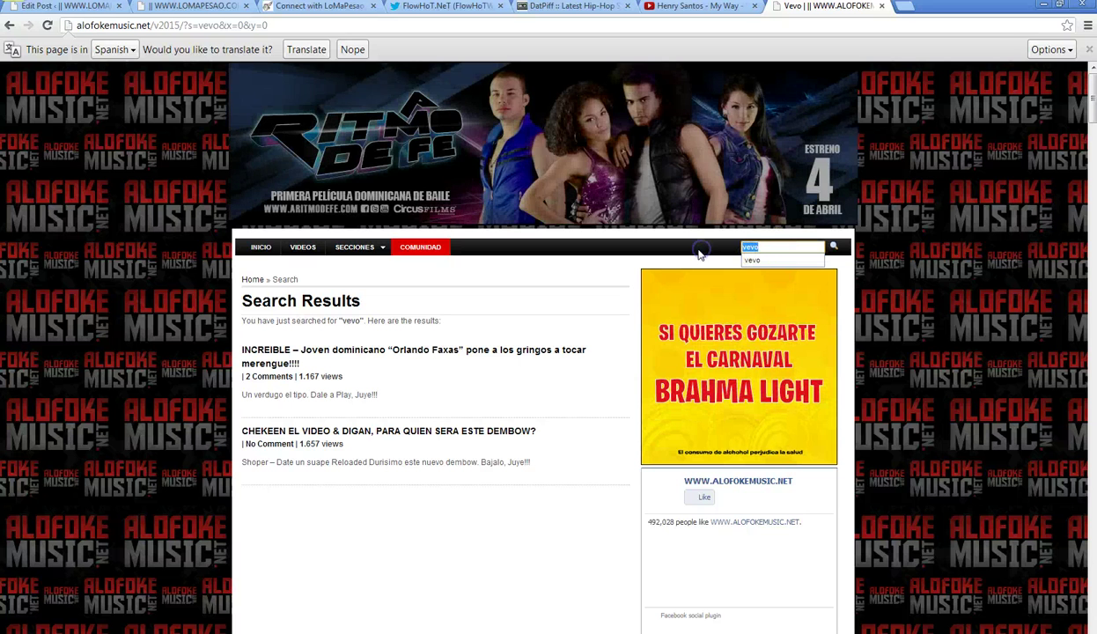
type("la mater")
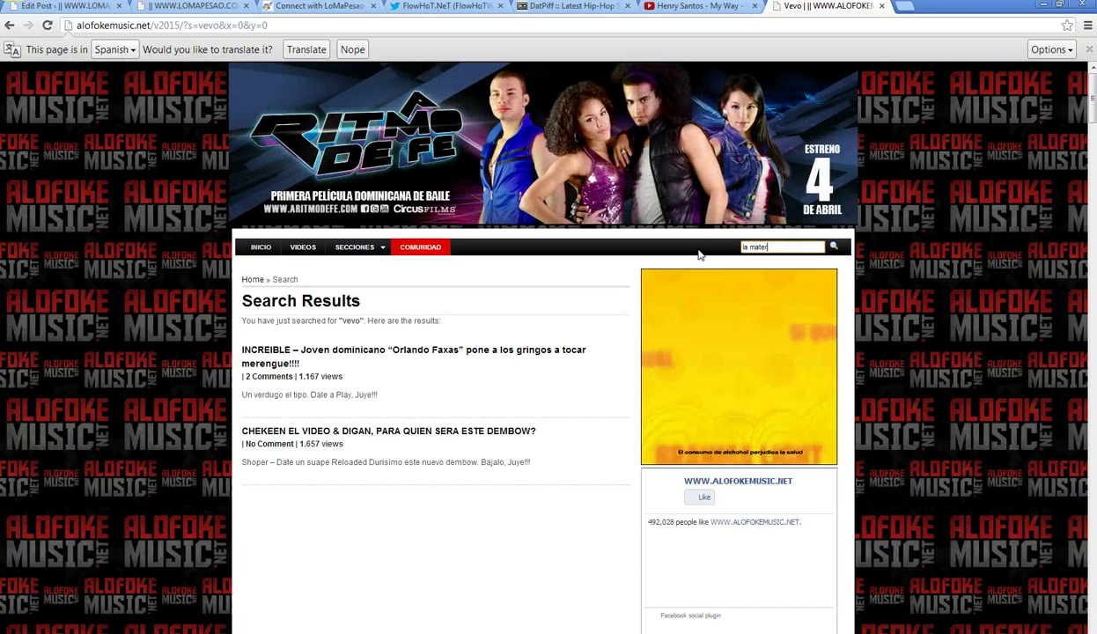
type("ial video")
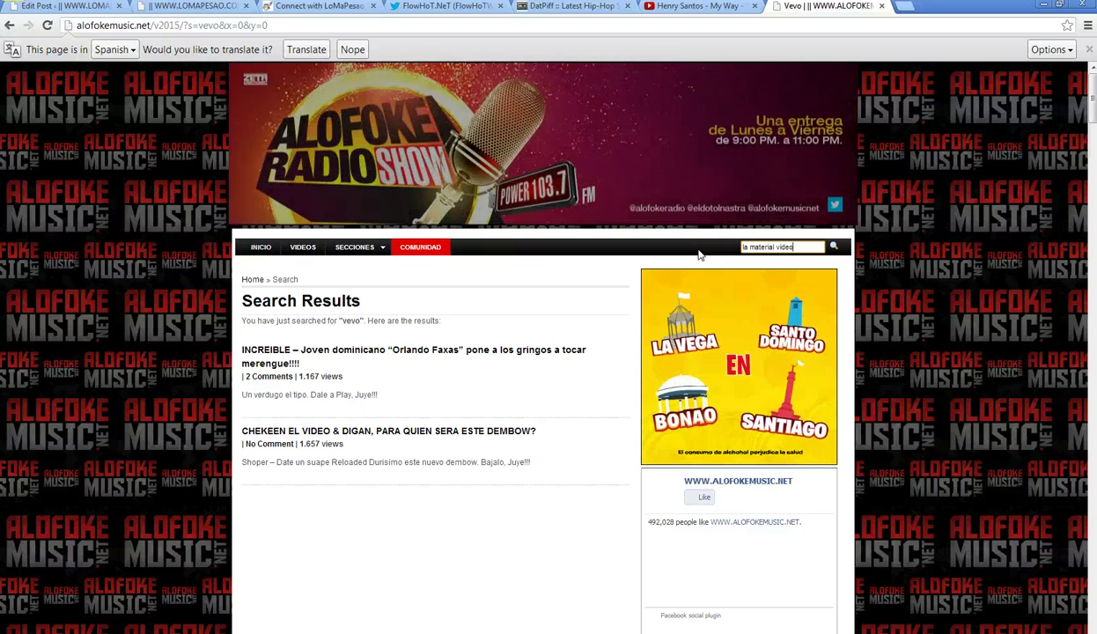
key("Return")
left_click(686, 11)
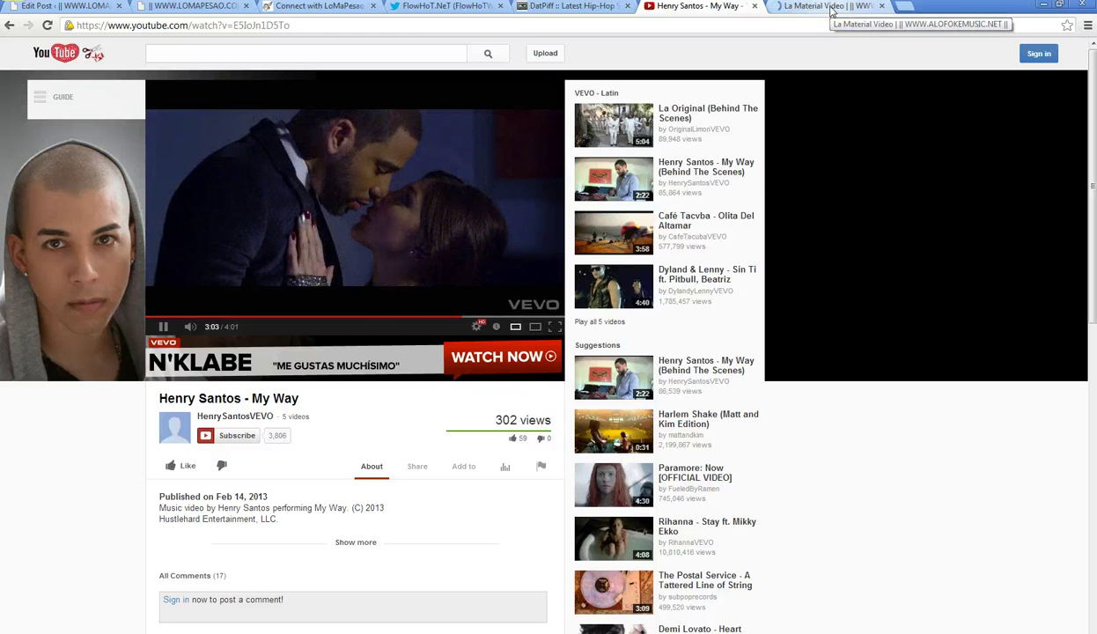
- Start a new blank WordPress post, then skim the 'la material video' results and return to the top
left_click(75, 7)
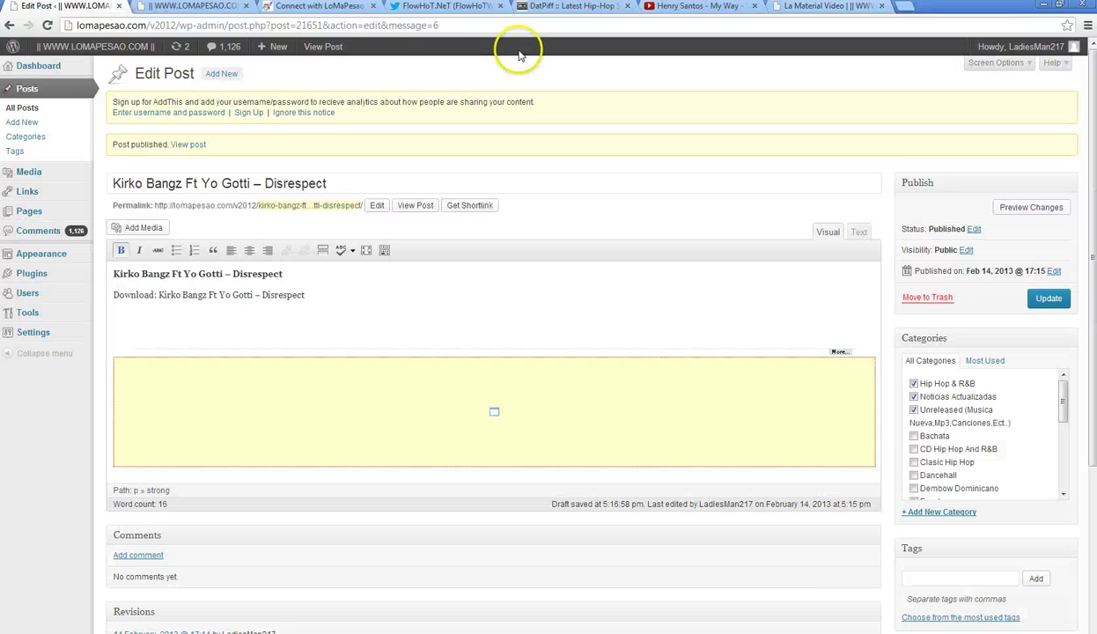
left_click(24, 123)
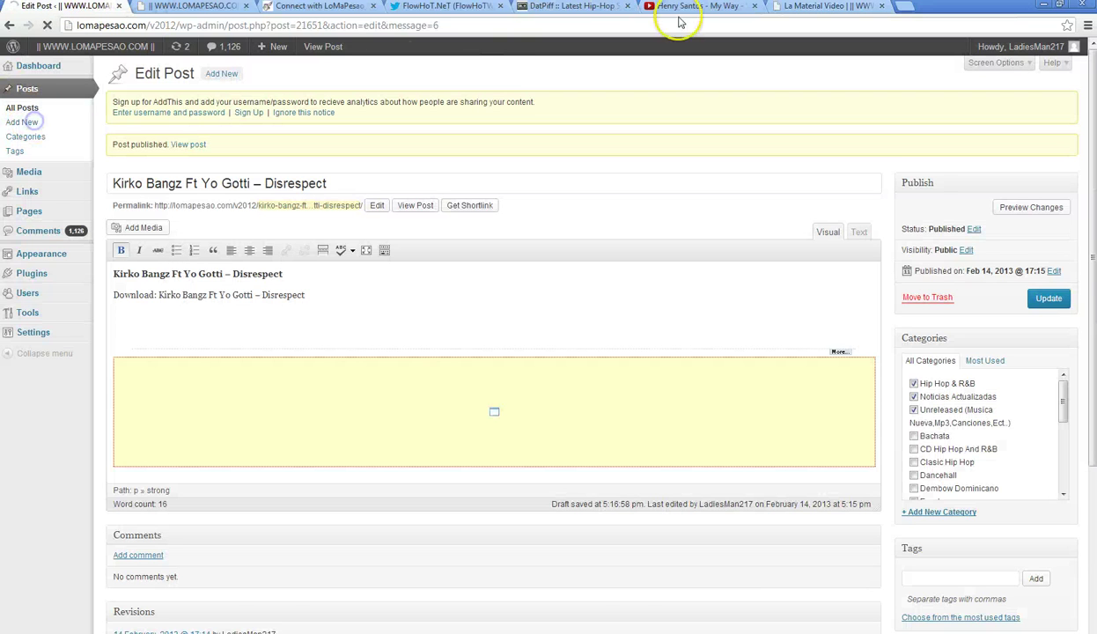
left_click(823, 6)
scroll(204, 449, "down", 2)
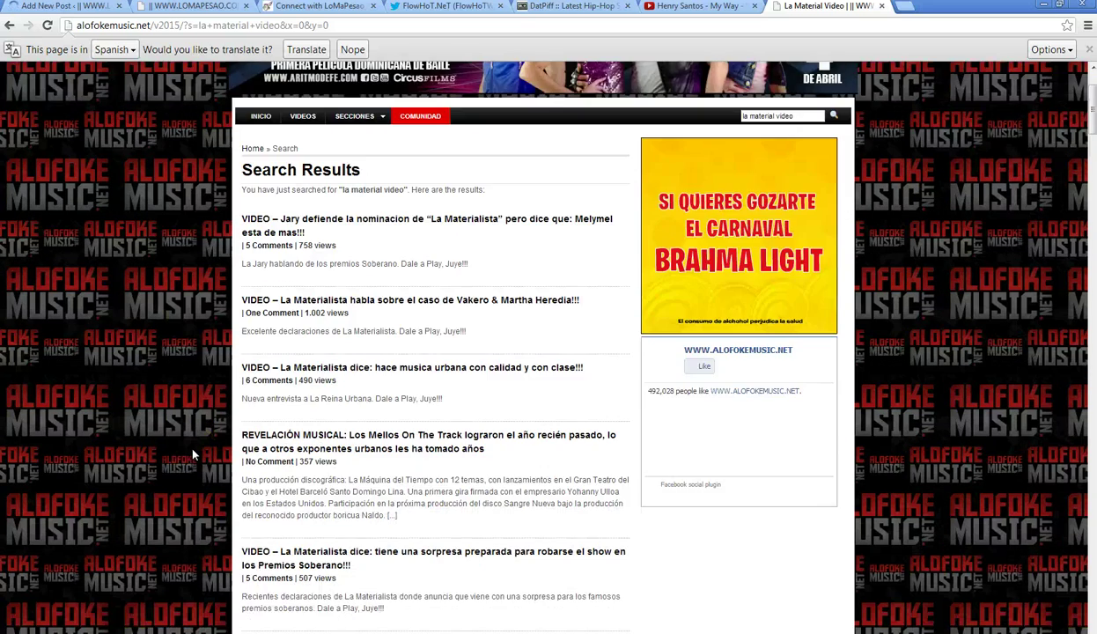
scroll(194, 454, "down", 4)
scroll(193, 454, "down", 2)
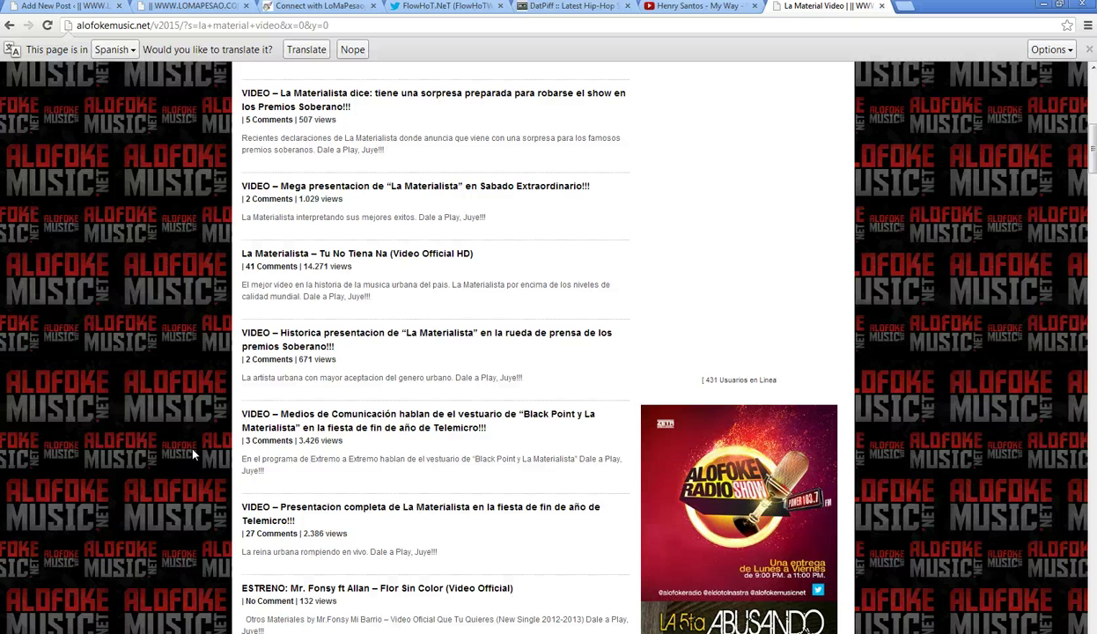
scroll(193, 454, "down", 2)
scroll(194, 454, "down", 15)
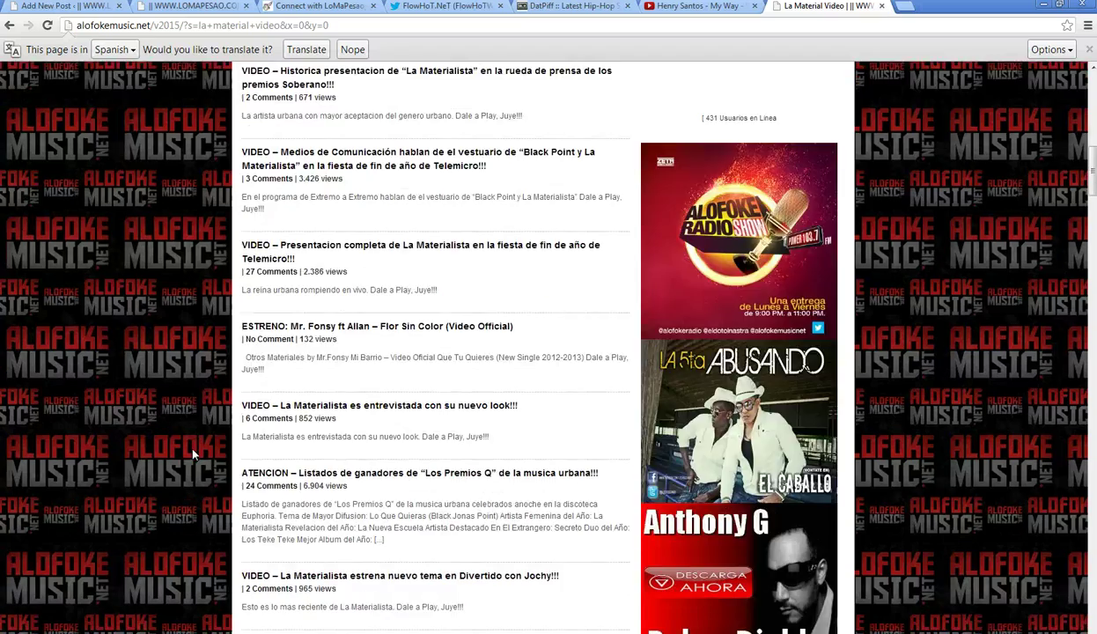
scroll(194, 453, "down", 11)
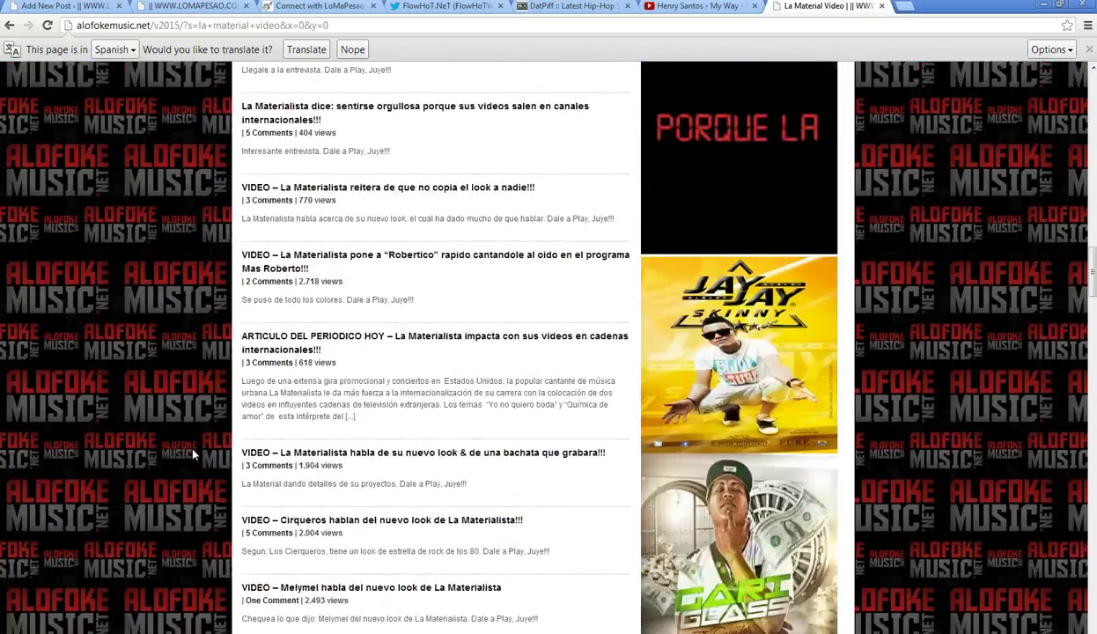
scroll(192, 445, "down", 20)
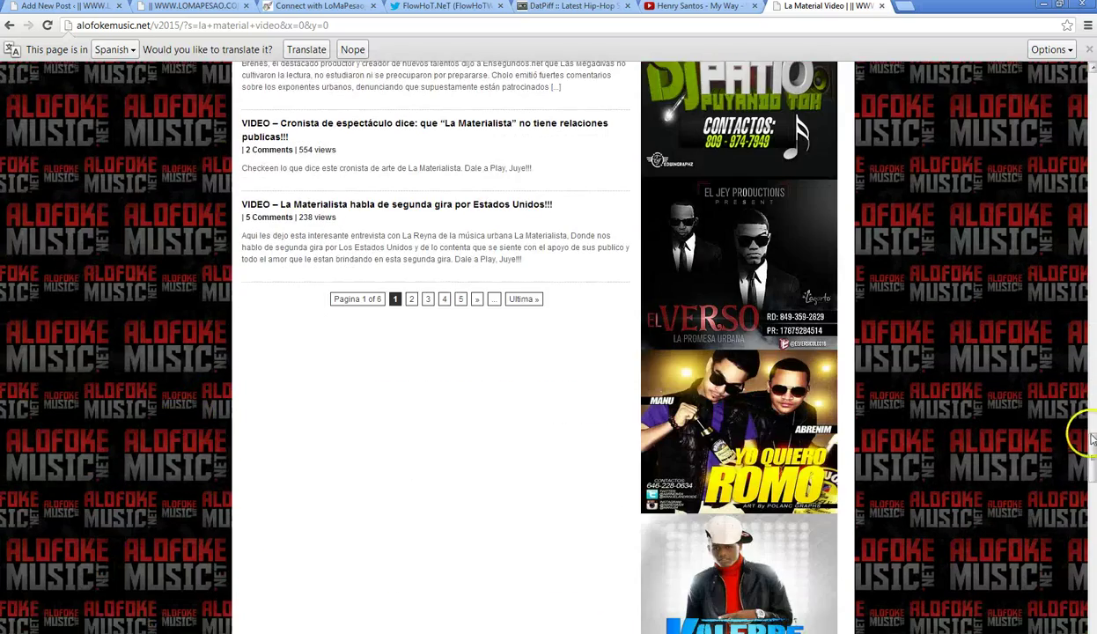
left_click_drag(1091, 441, 1090, 71)
- Search AlofokeMusic.net for 'prince royce video', then go back to the Henry Santos – My Way video
triple_click(779, 246)
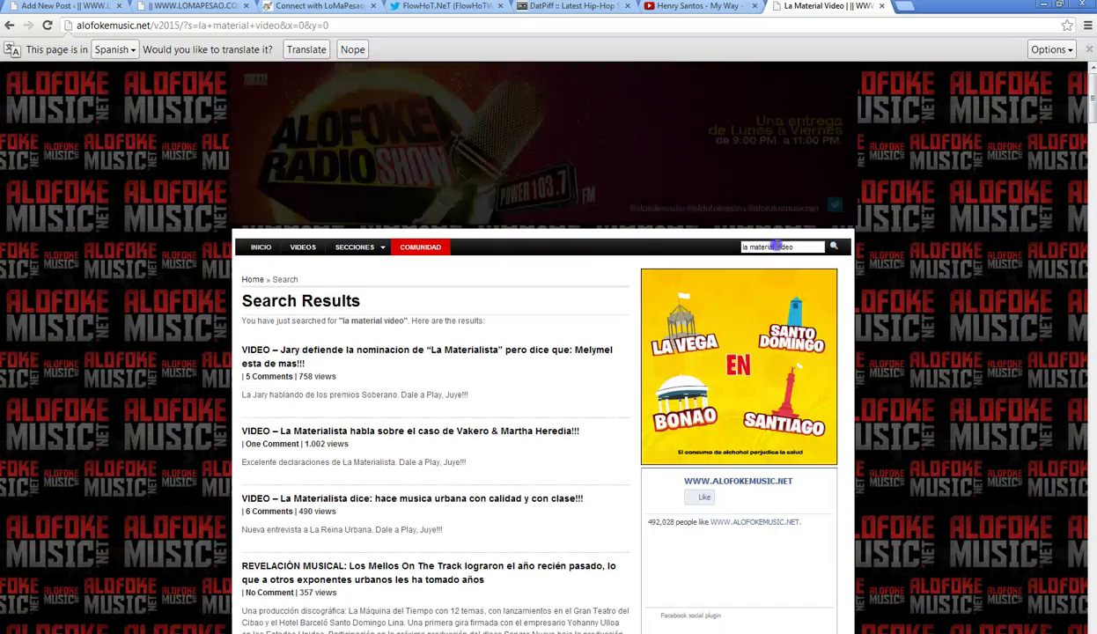
type("prince r")
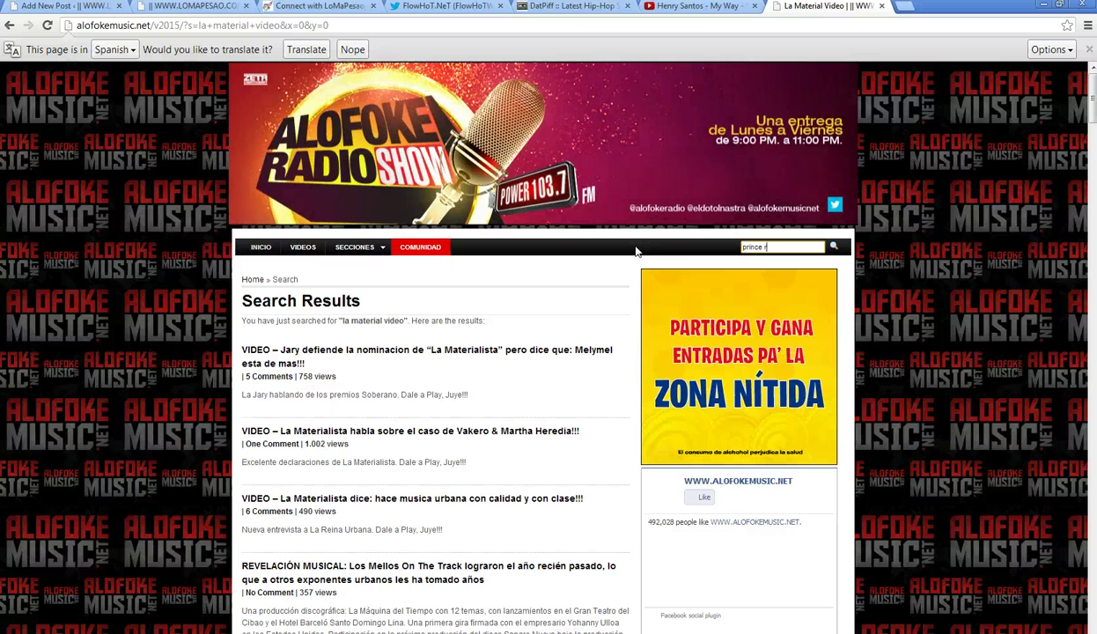
type("oyce video")
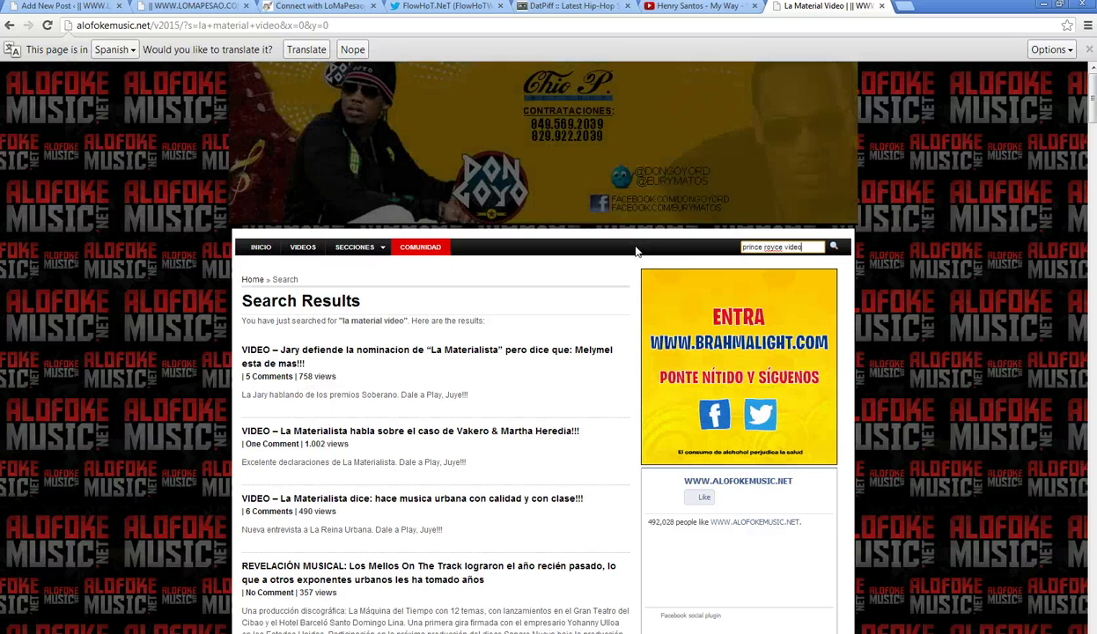
key("Return")
left_click(700, 7)
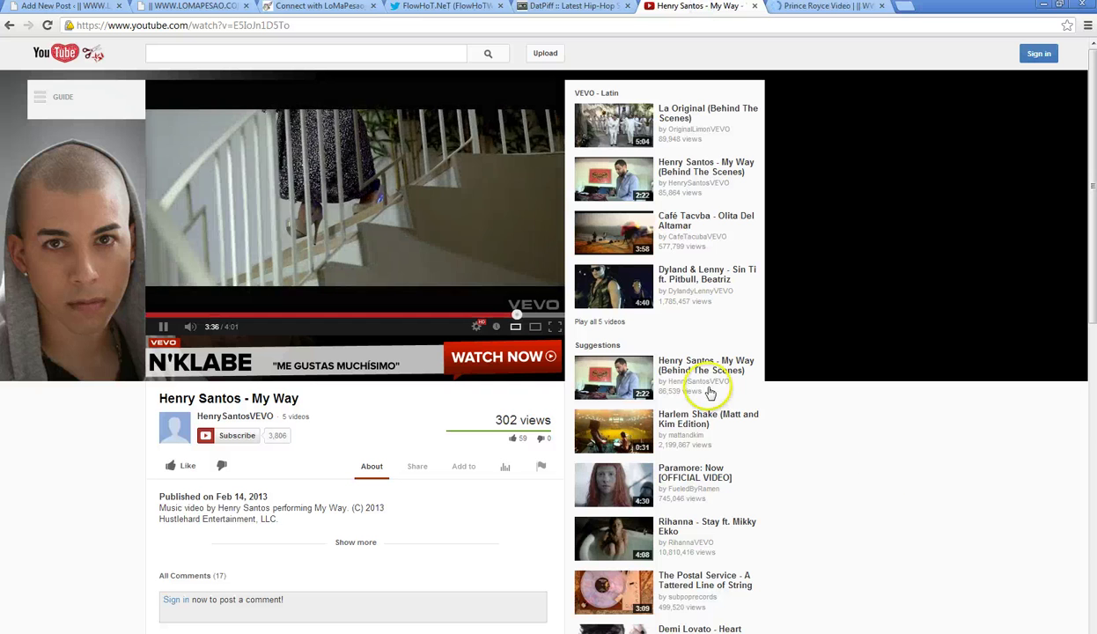
- Resume the Henry Santos video, play Kirko Bangz Ft Yo Gotti – Disrespect on HulkShare, and return to the Prince Royce results
left_click(162, 327)
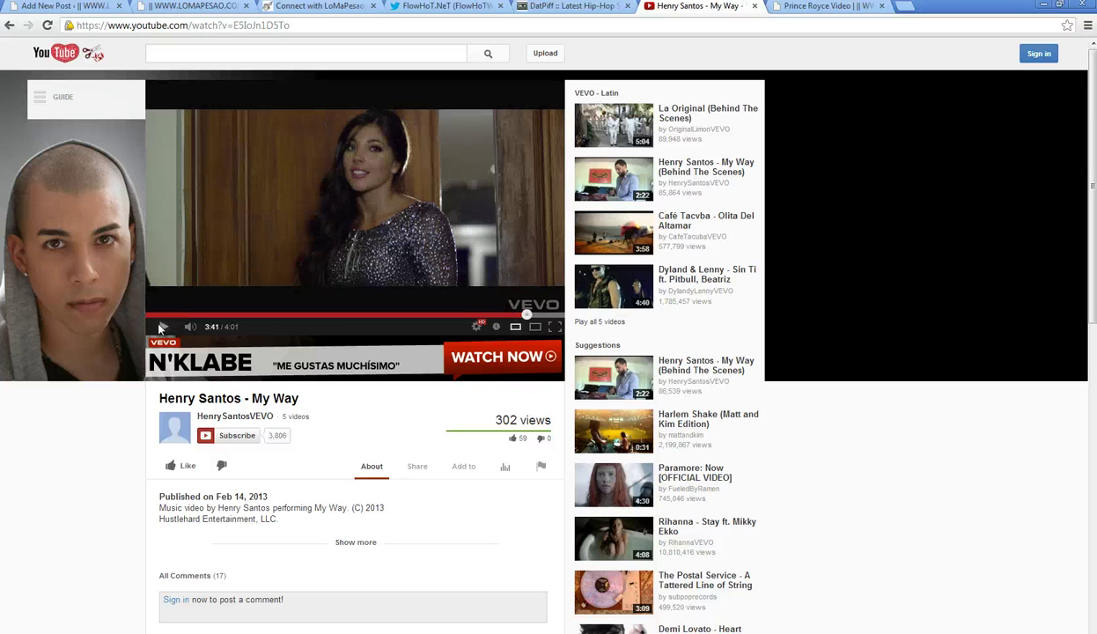
left_click(295, 9)
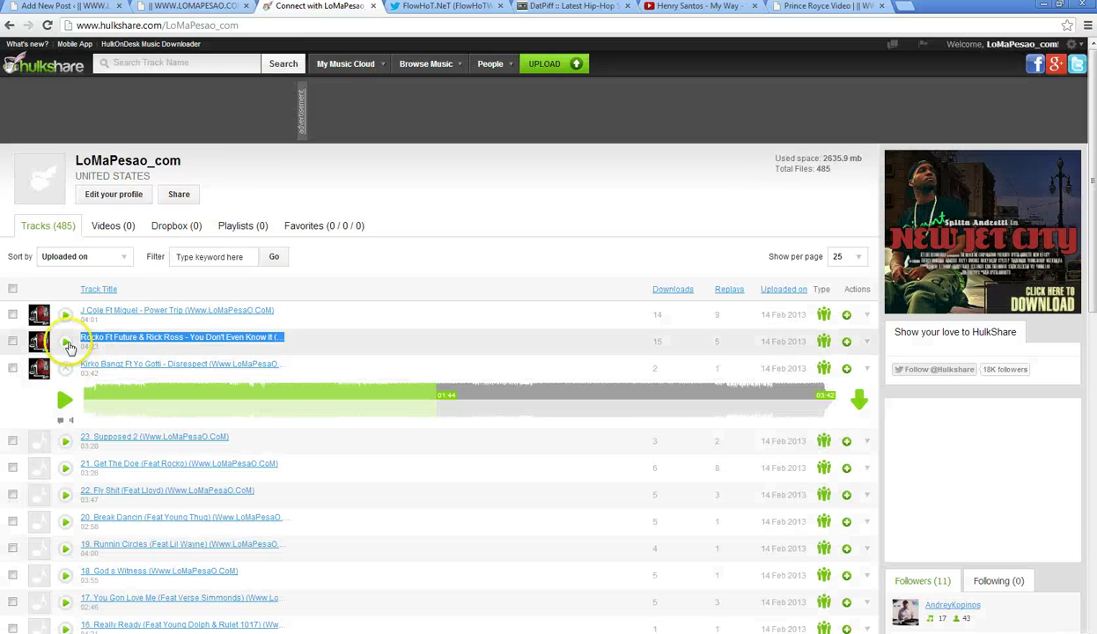
left_click(66, 317)
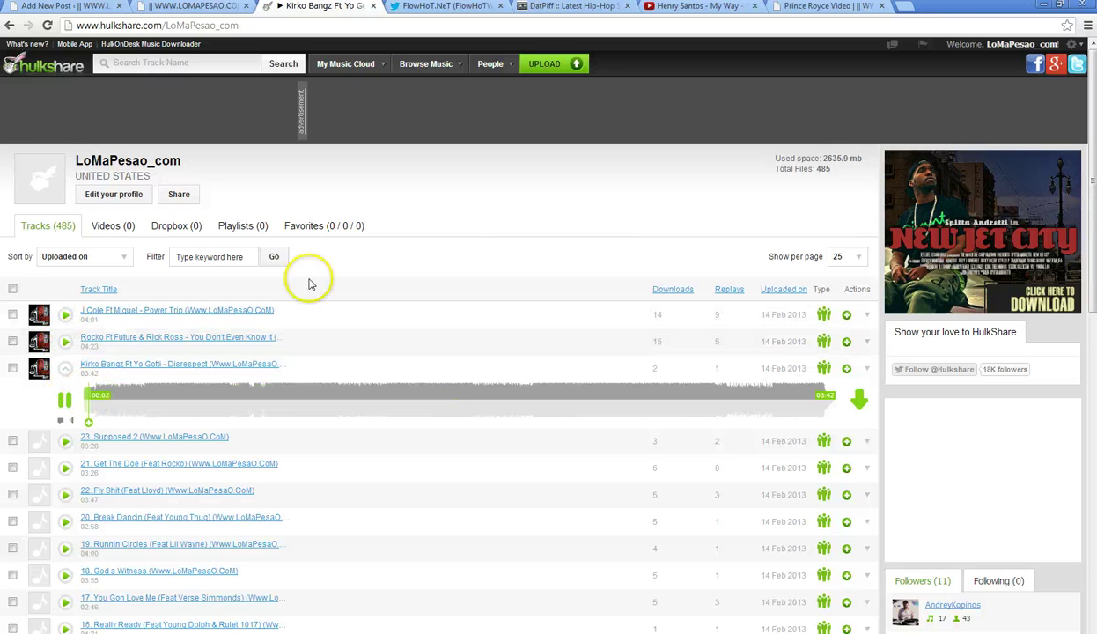
left_click(793, 15)
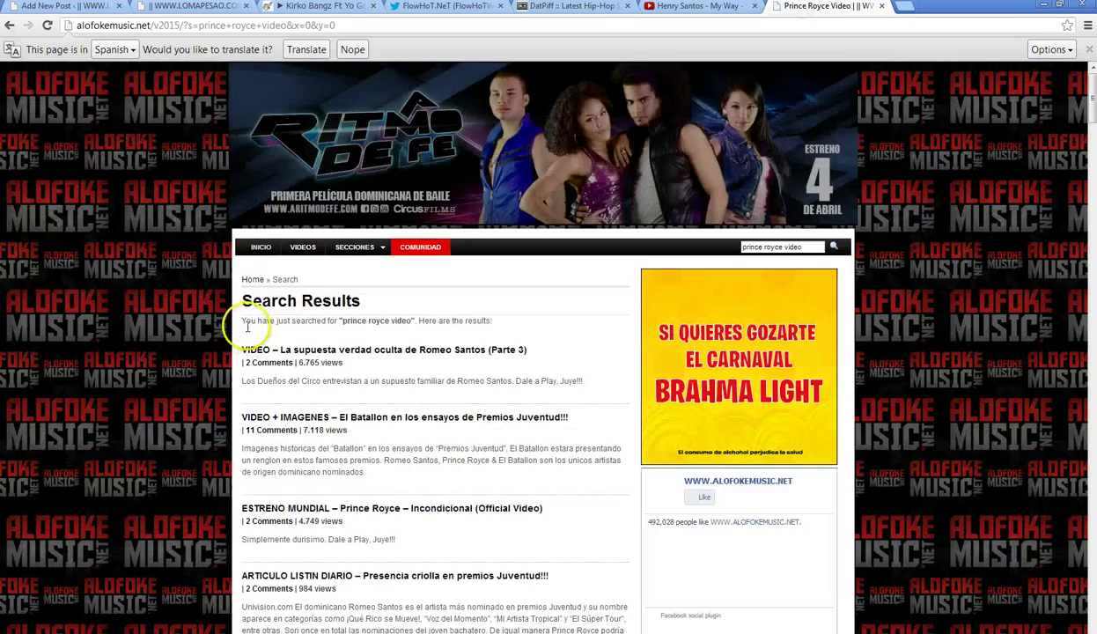
- Scroll through the 'prince royce video' results and go to results page 2
scroll(242, 330, "down", 3)
scroll(187, 331, "down", 1)
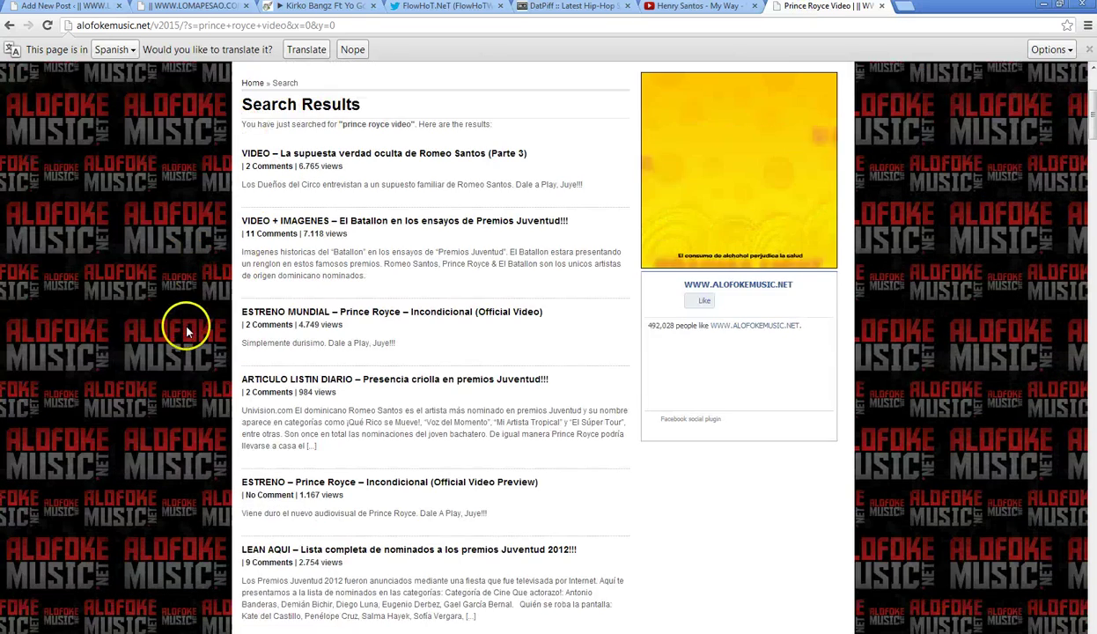
scroll(187, 329, "down", 1)
scroll(186, 329, "down", 2)
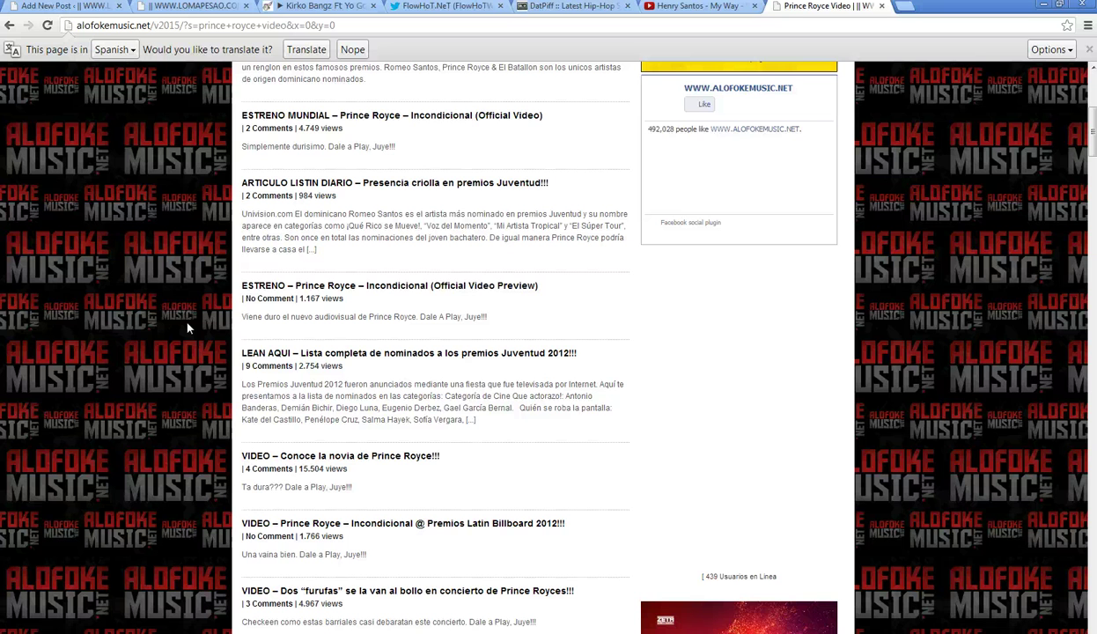
scroll(187, 328, "down", 13)
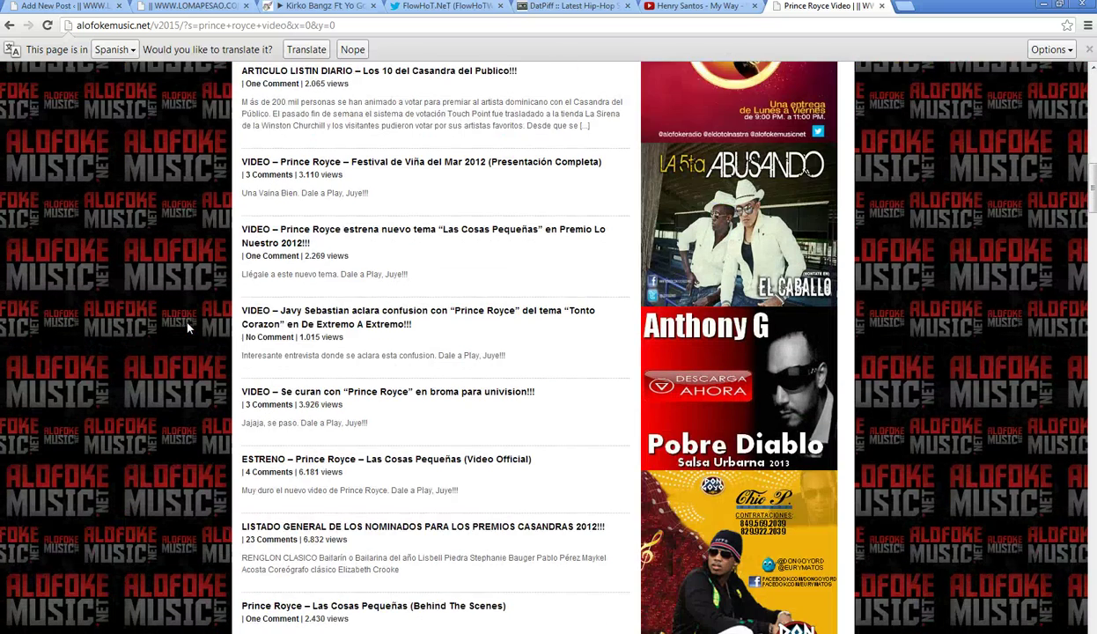
left_click(188, 314)
scroll(194, 352, "down", 5)
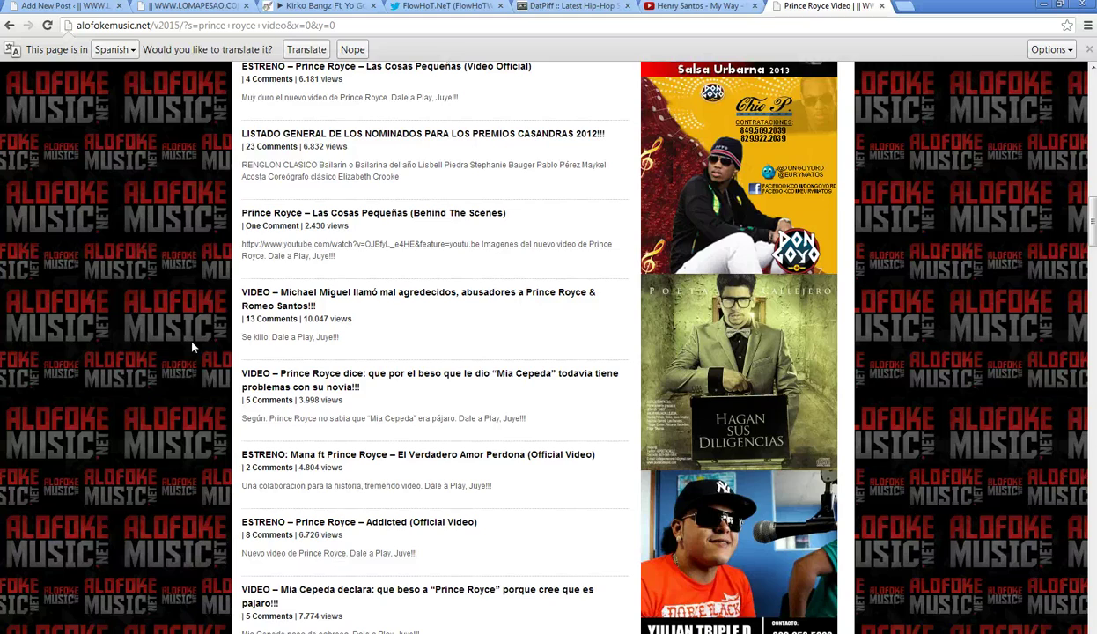
scroll(194, 412, "down", 6)
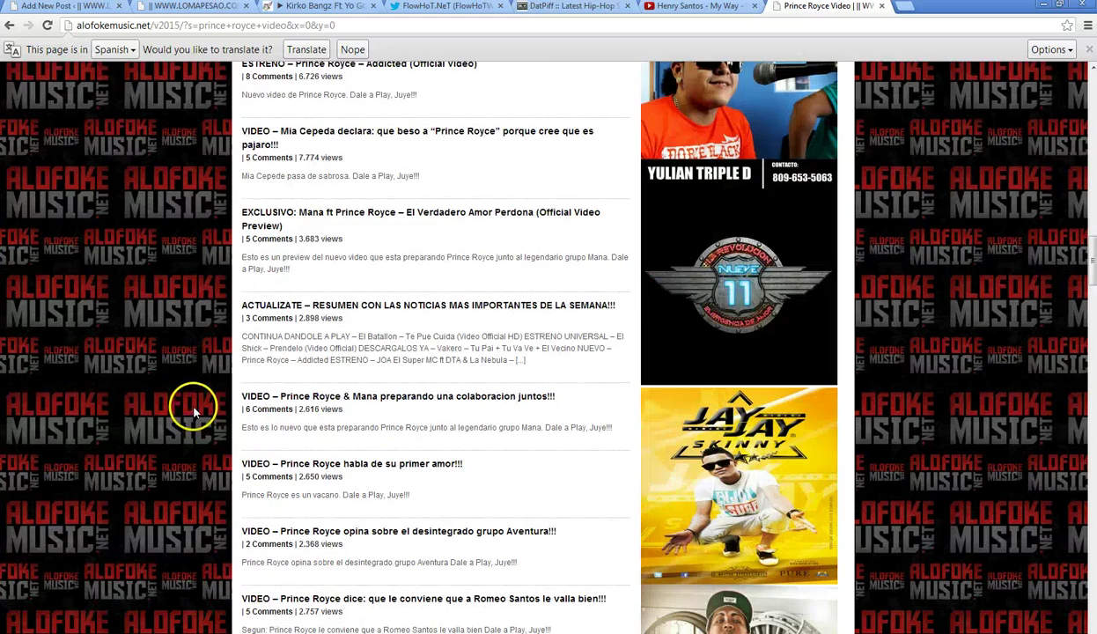
scroll(194, 412, "down", 10)
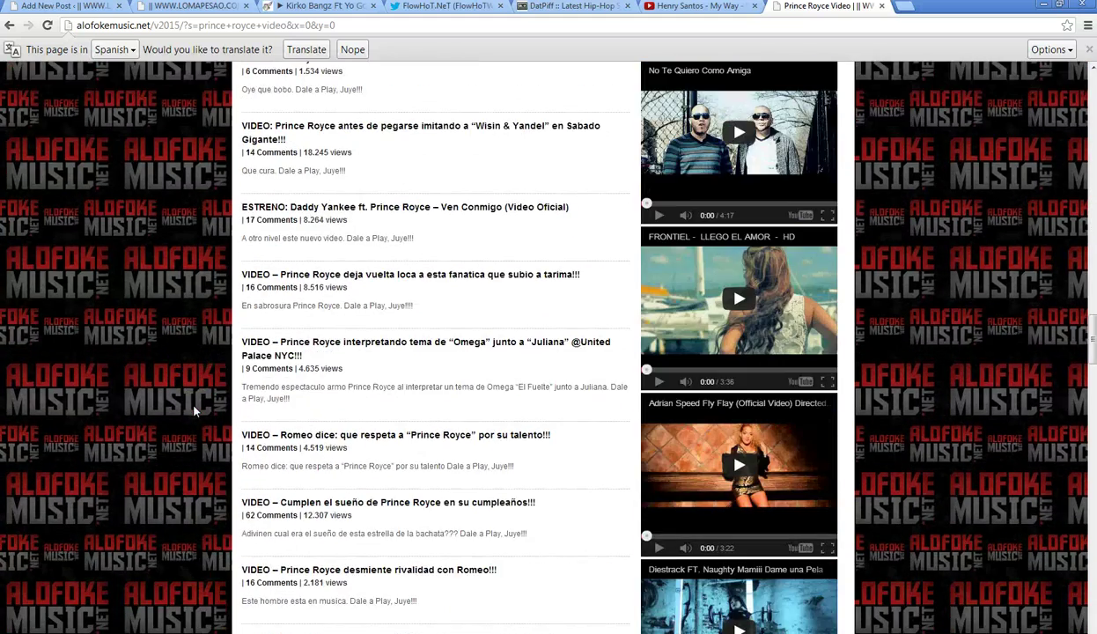
scroll(194, 407, "down", 8)
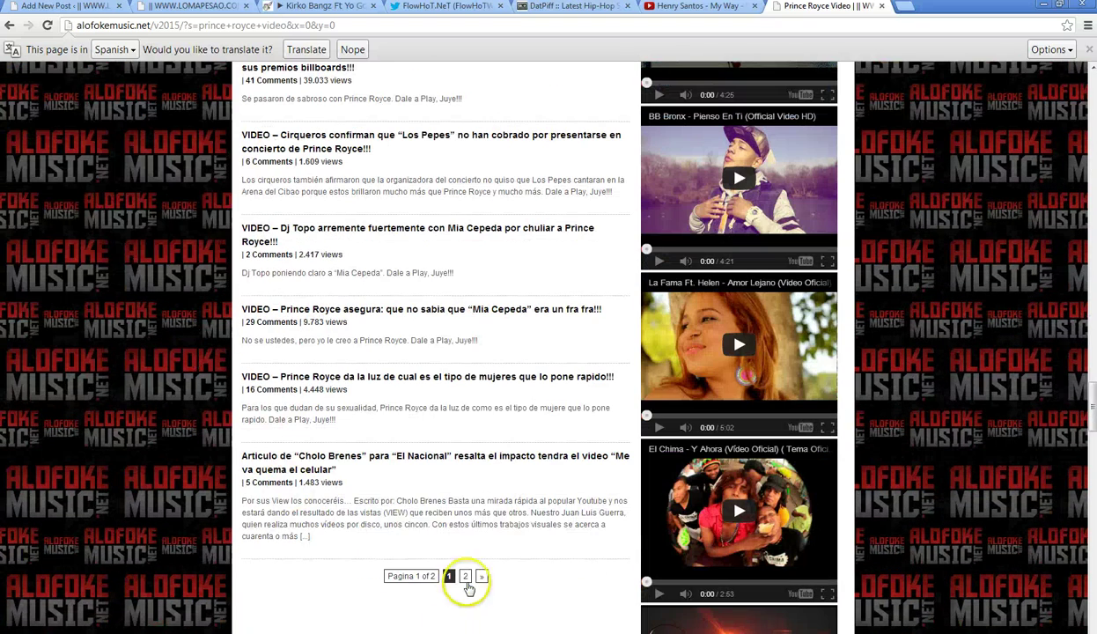
left_click(467, 581)
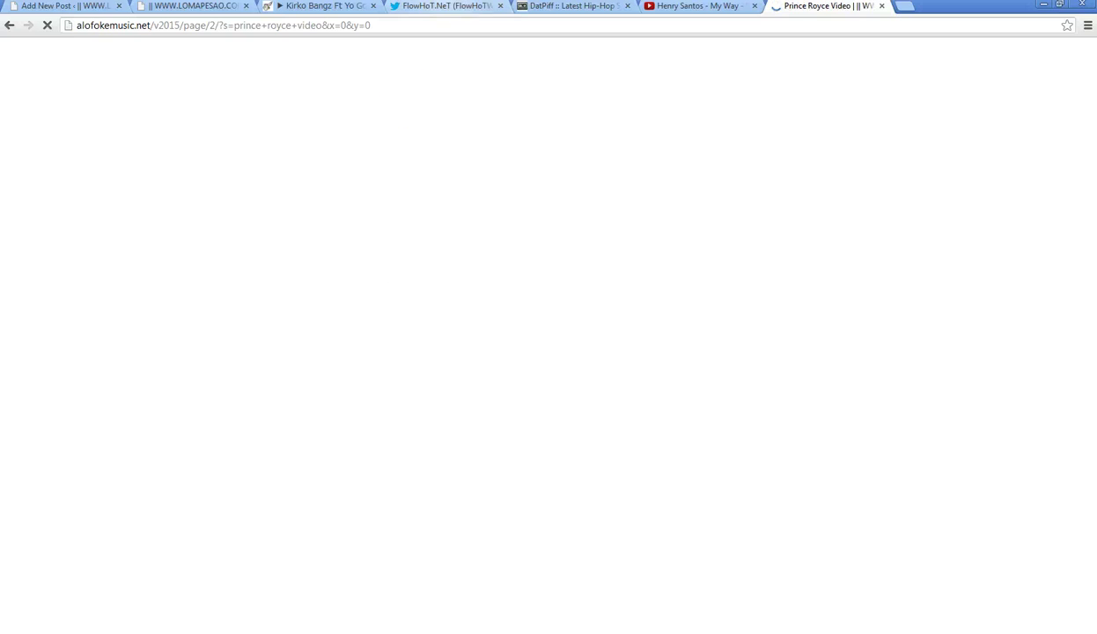
- Glance at the FlowHoT.NeT Twitter profile, then go back to page 1 of the Prince Royce results
left_click(437, 7)
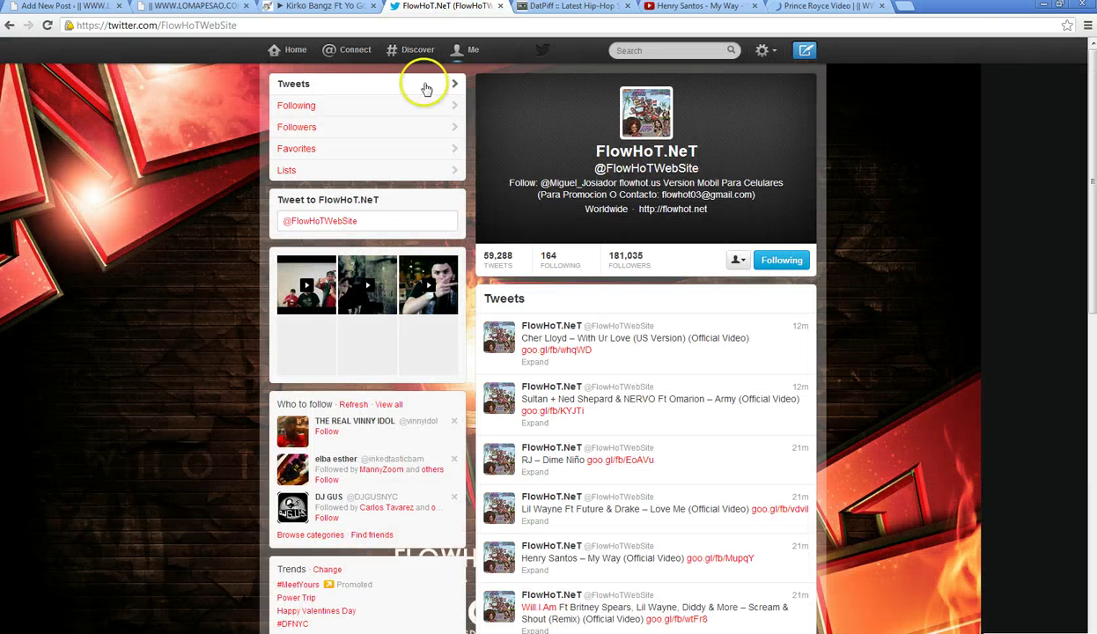
left_click(782, 7)
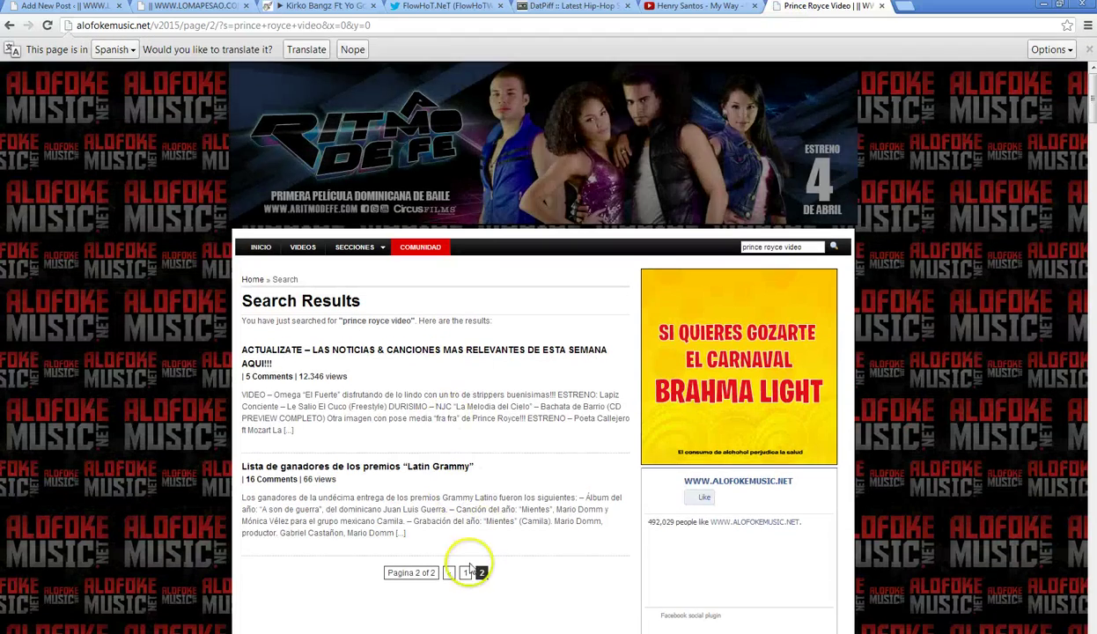
left_click(465, 570)
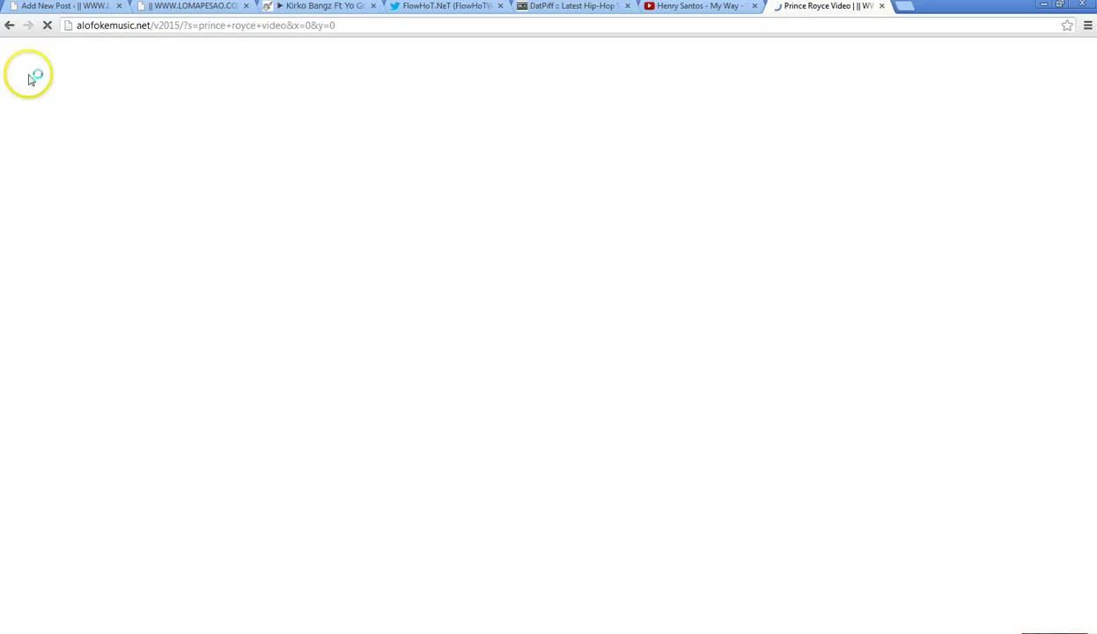
- Browse the results and open 'ESTRENO – Prince Royce – Addicted (Official Video)'
scroll(1088, 72, "down", 1)
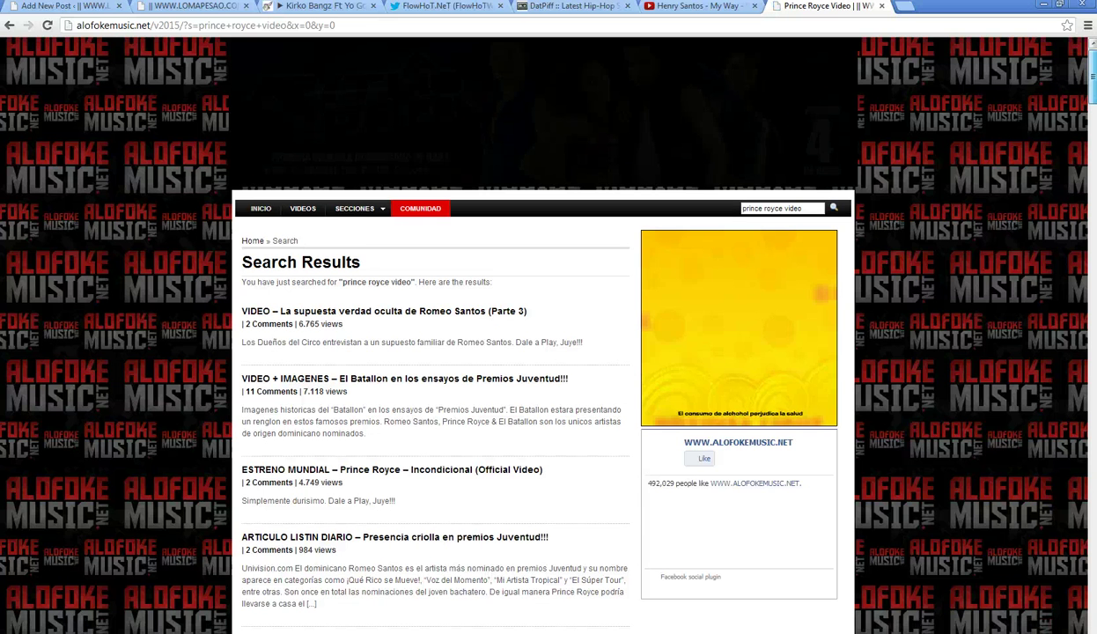
scroll(713, 487, "down", 8)
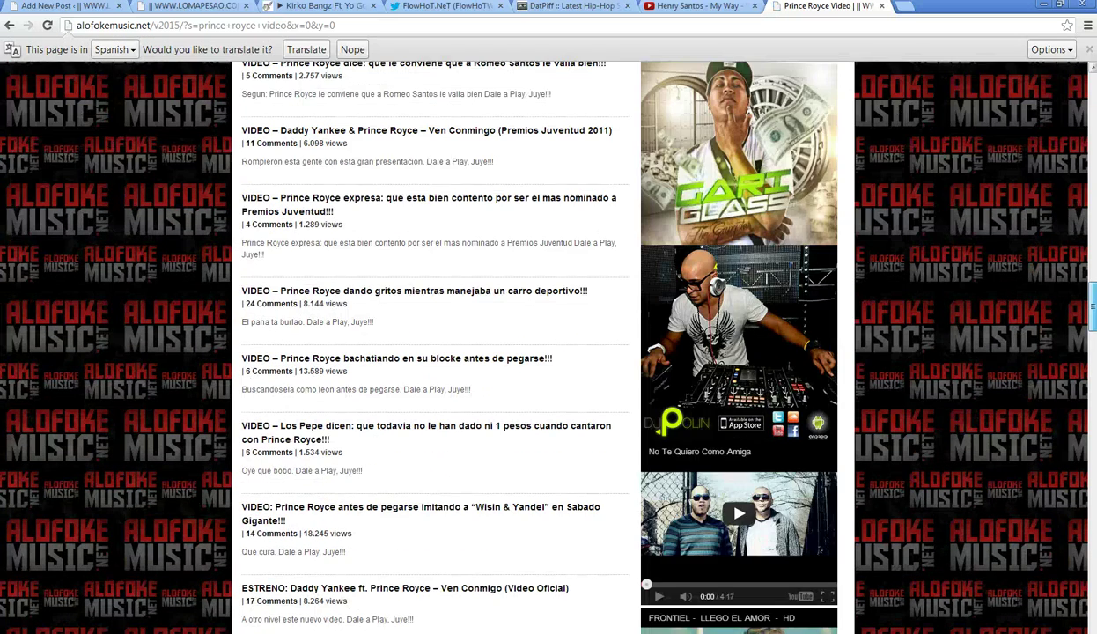
scroll(1083, 443, "down", 15)
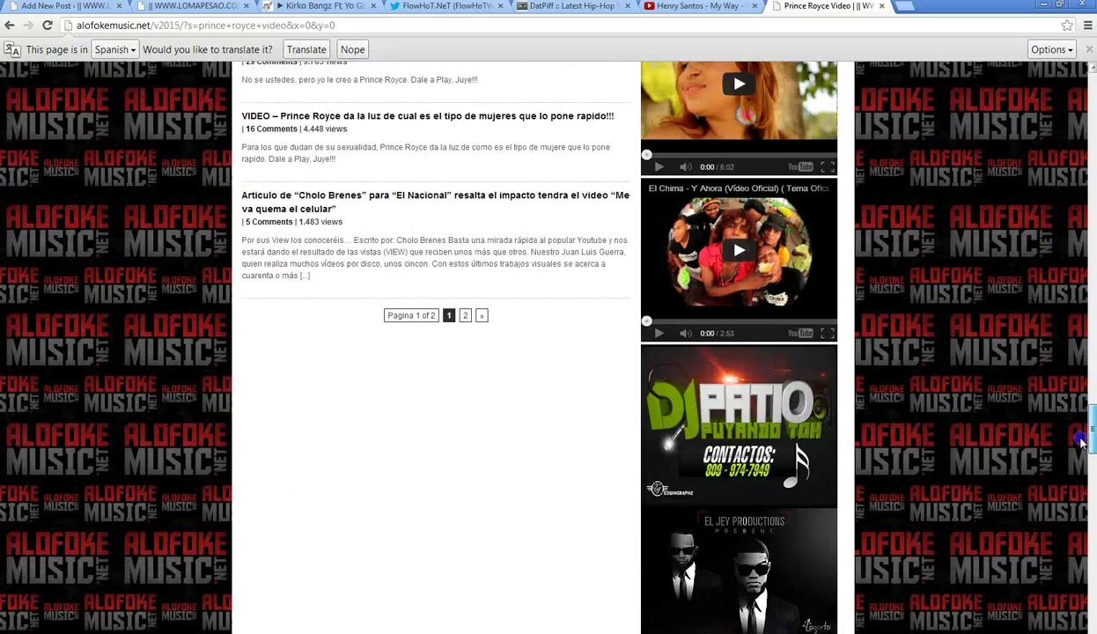
scroll(1057, 414, "up", 3)
scroll(385, 330, "up", 3)
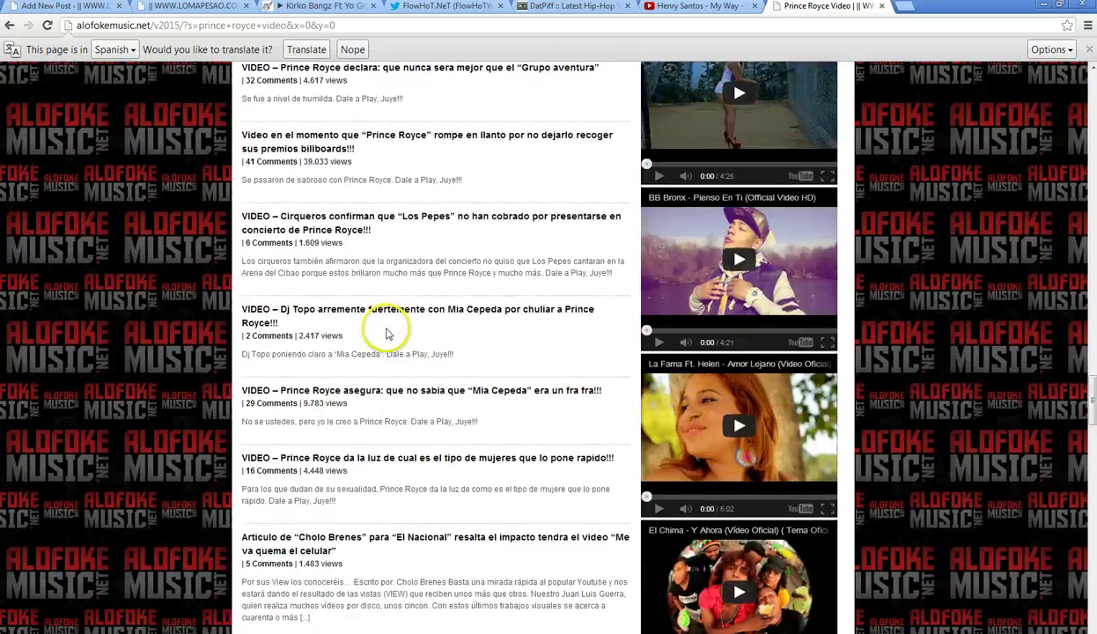
scroll(385, 333, "down", 3)
scroll(385, 328, "up", 2)
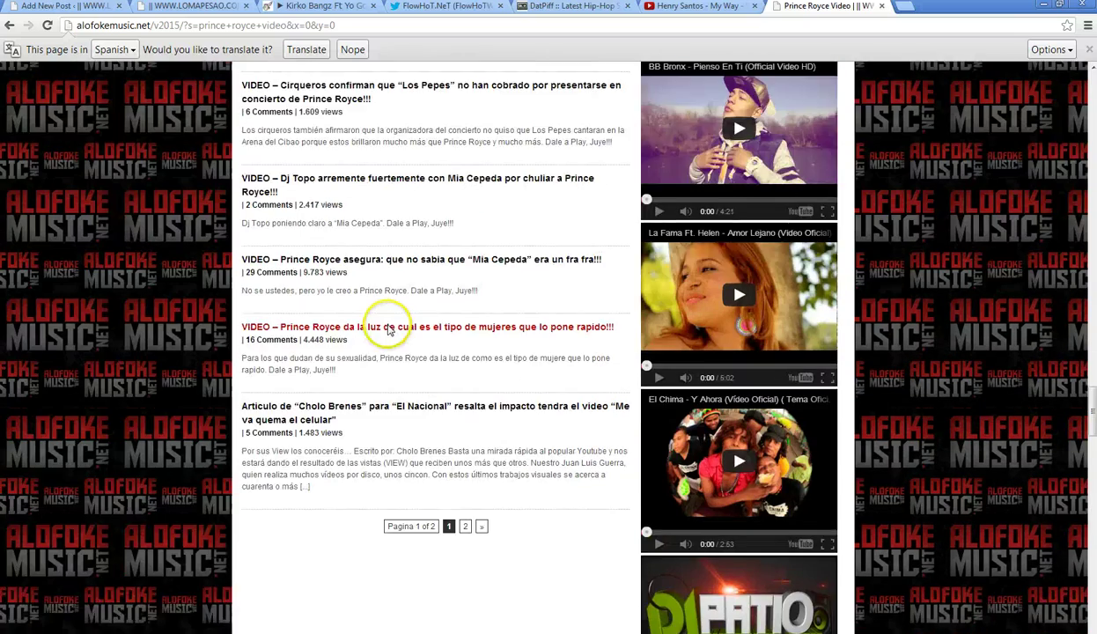
scroll(385, 328, "up", 4)
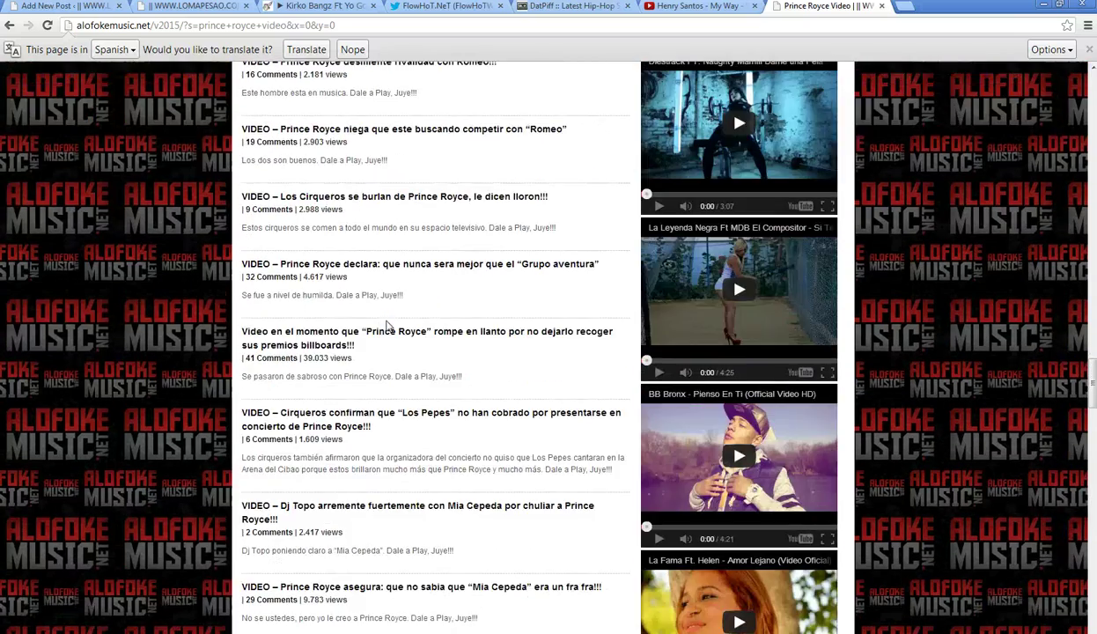
scroll(387, 327, "up", 5)
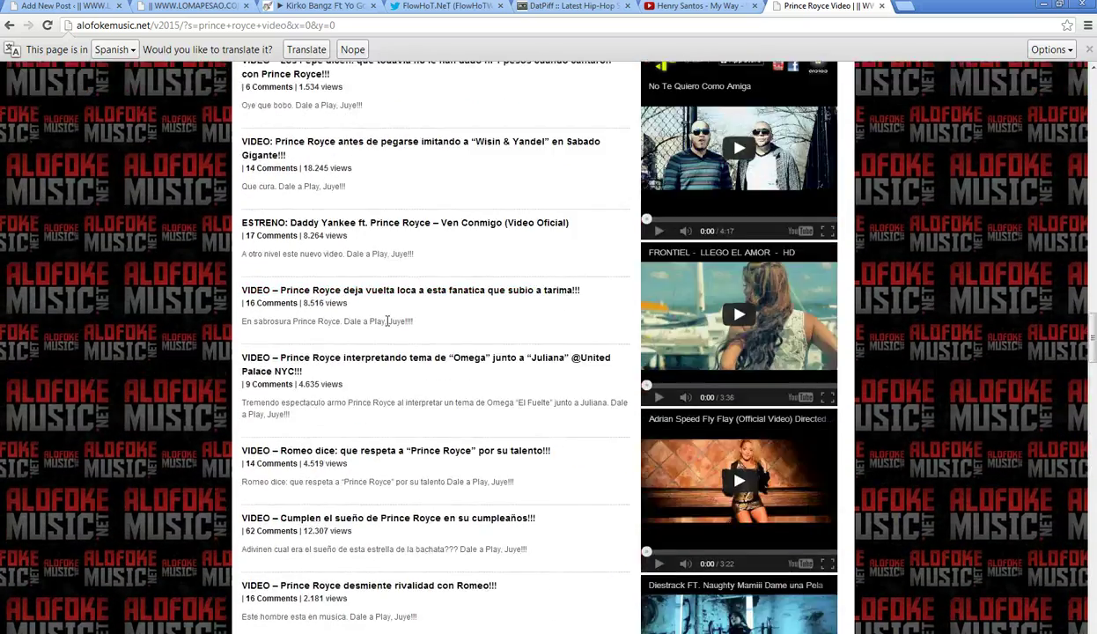
scroll(388, 324, "up", 2)
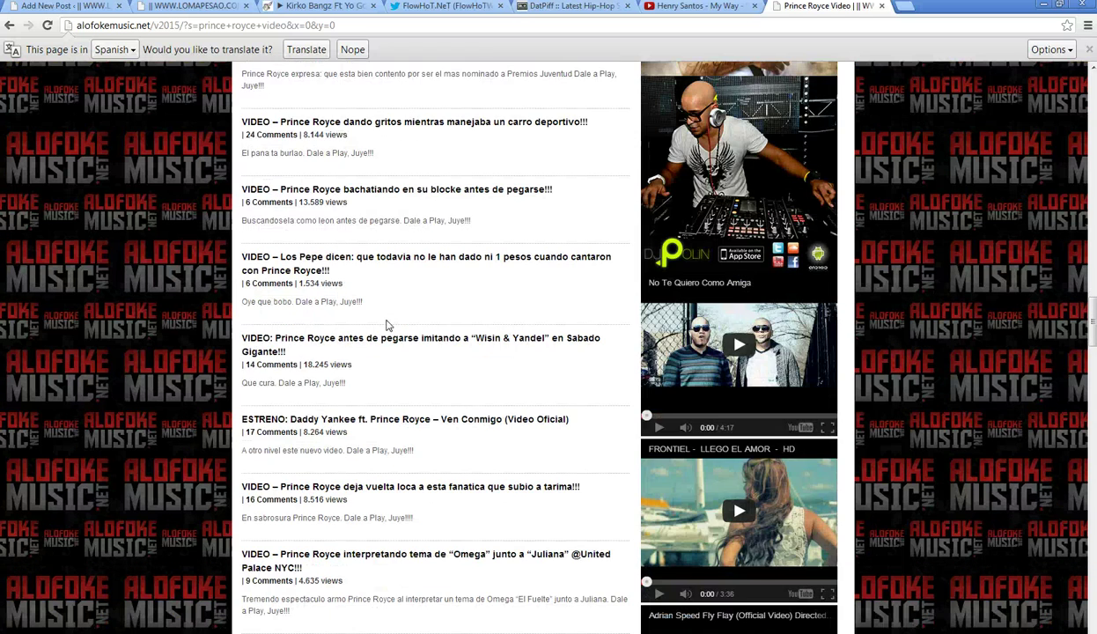
scroll(388, 326, "up", 3)
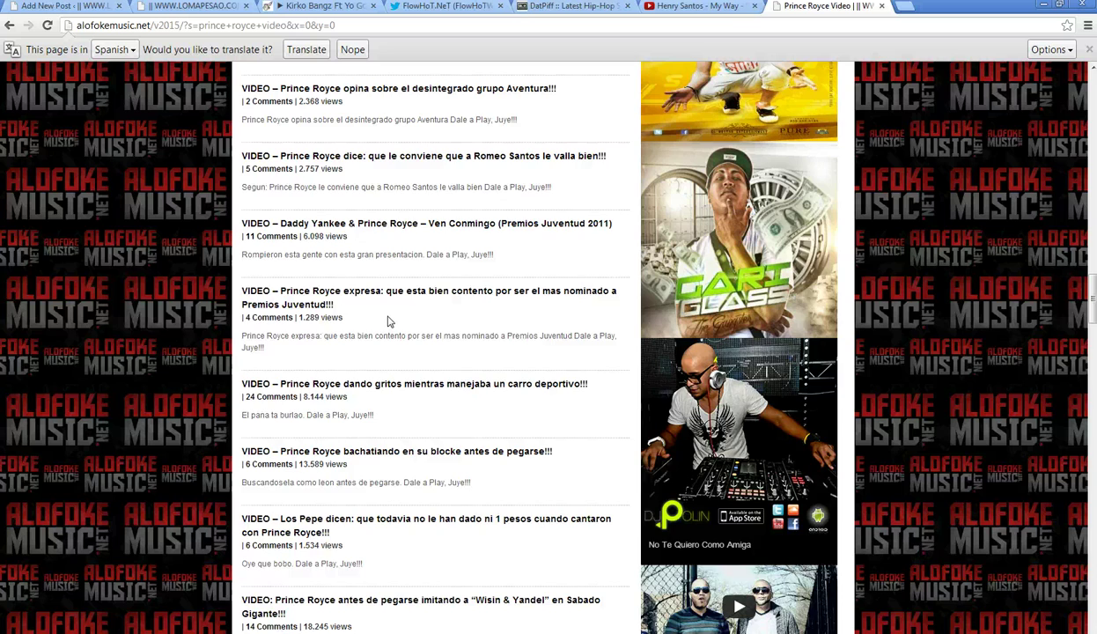
scroll(388, 321, "up", 4)
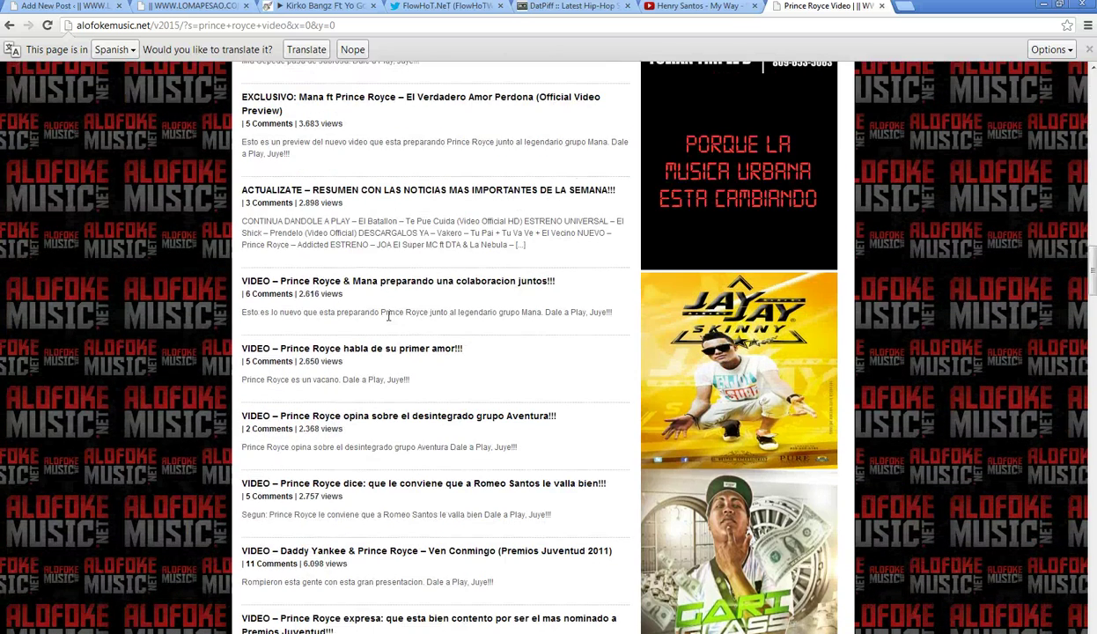
scroll(388, 316, "up", 2)
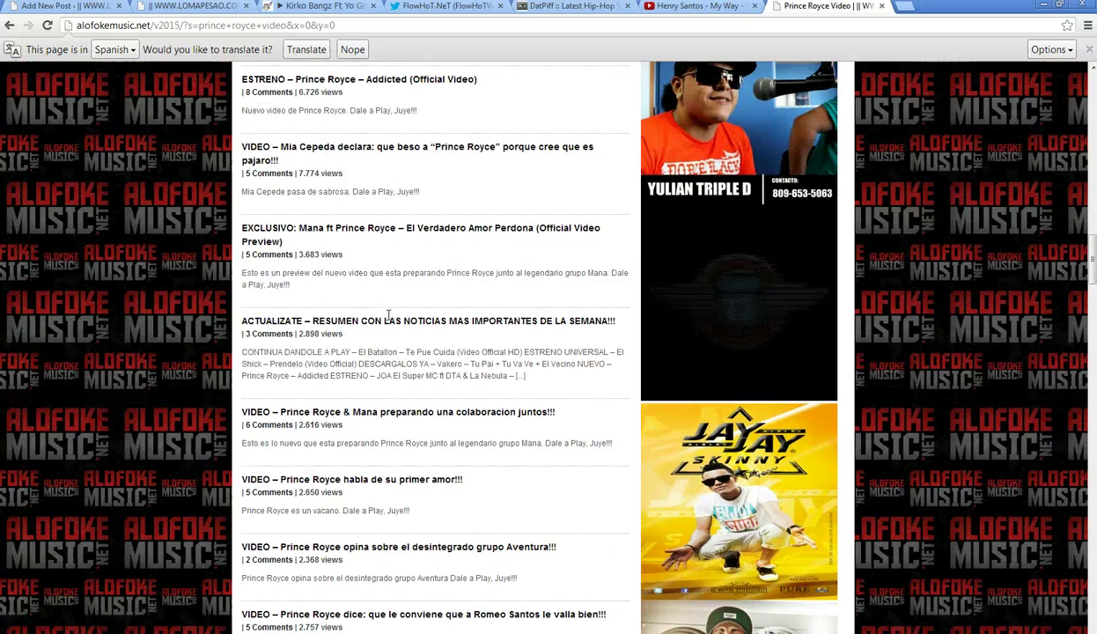
scroll(388, 319, "up", 2)
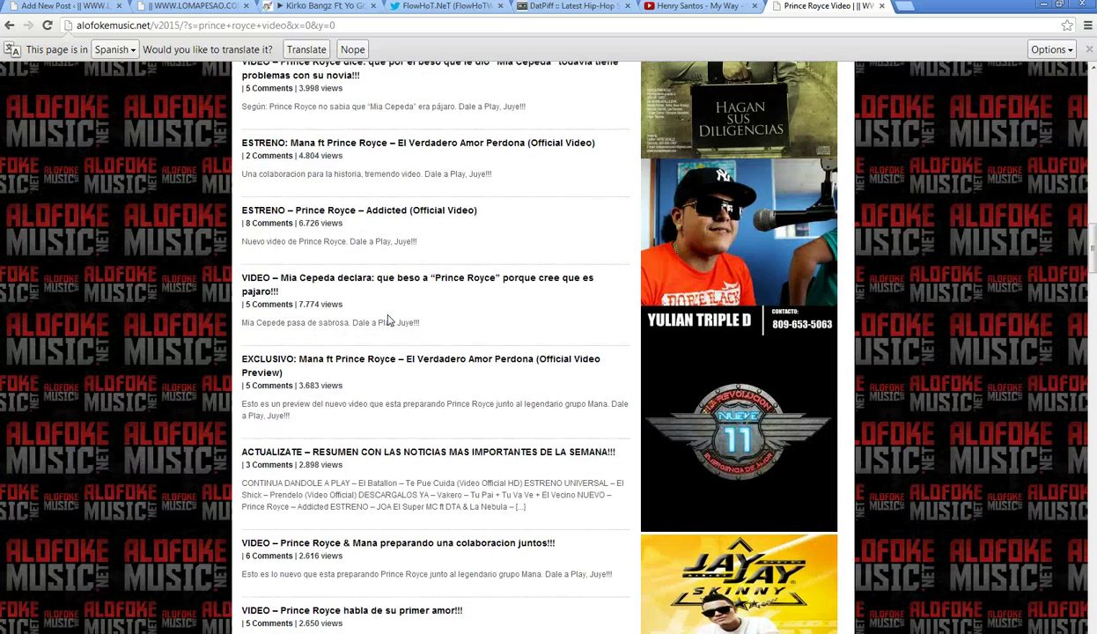
scroll(388, 320, "up", 5)
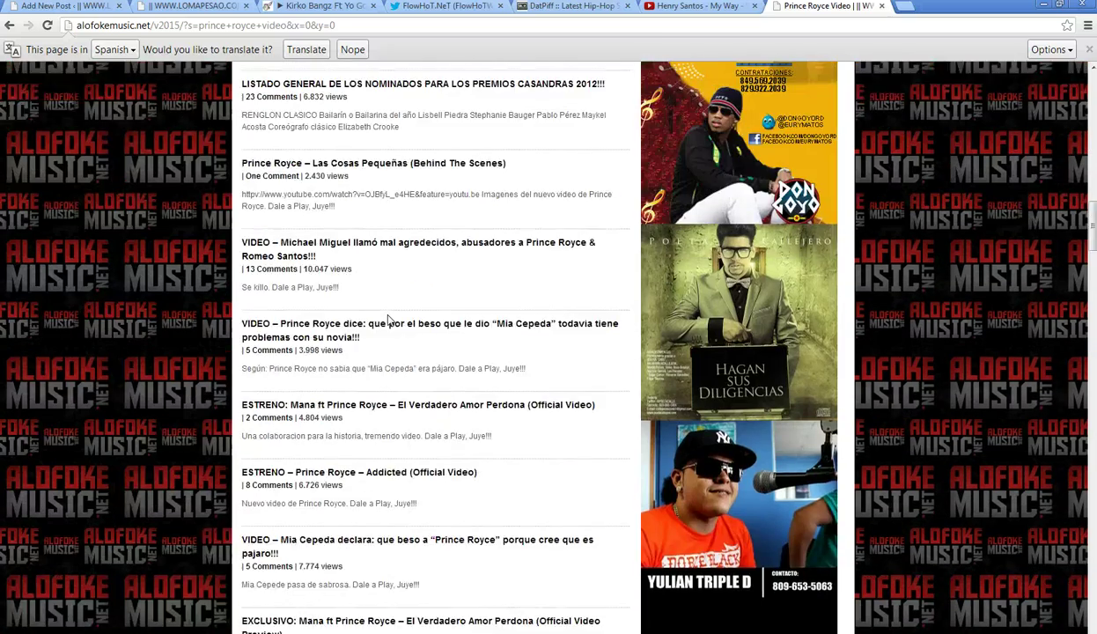
scroll(389, 321, "up", 8)
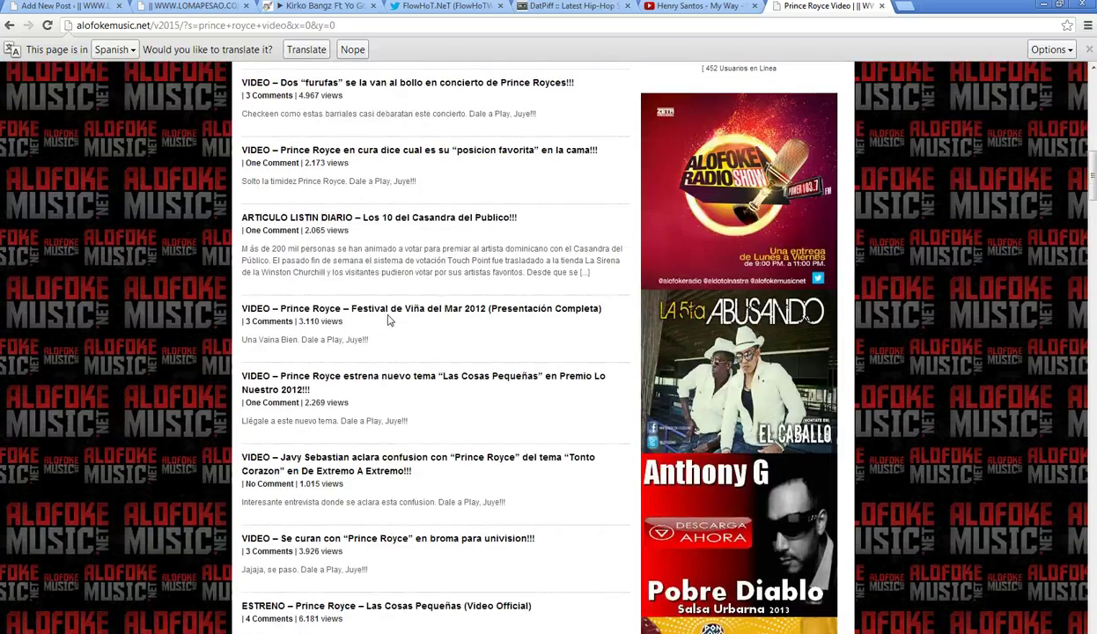
scroll(388, 320, "up", 4)
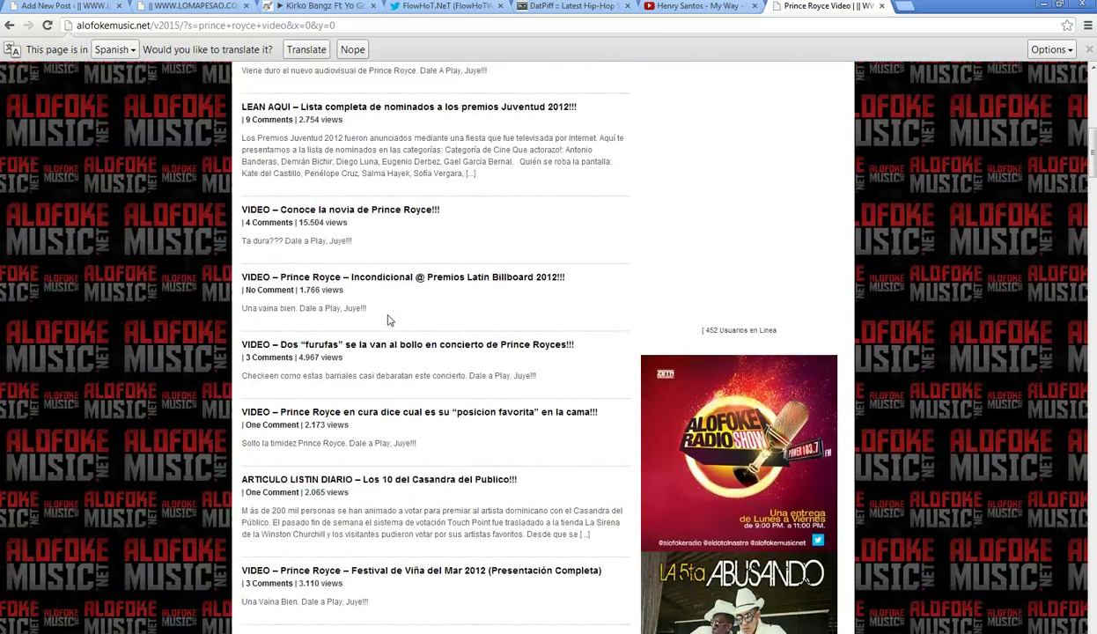
scroll(388, 320, "up", 7)
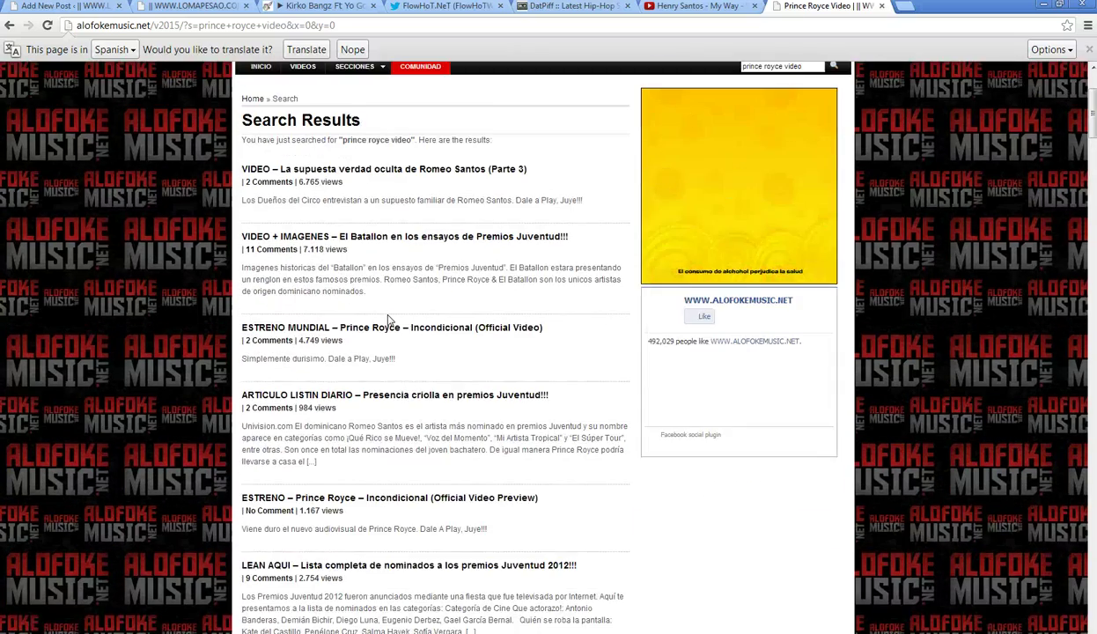
scroll(389, 319, "down", 15)
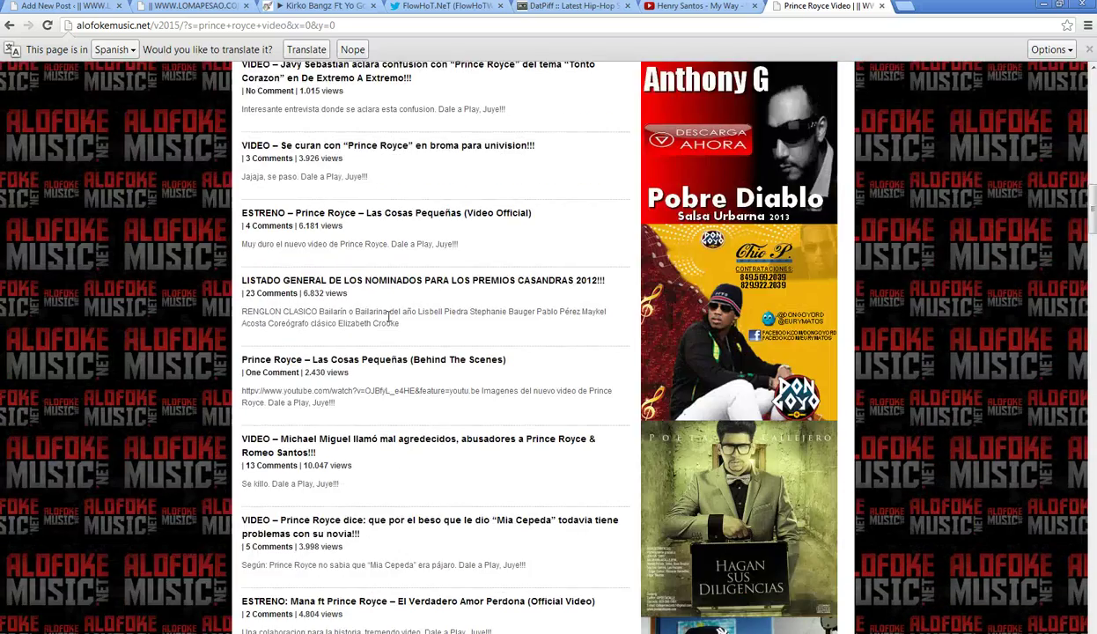
scroll(388, 317, "down", 10)
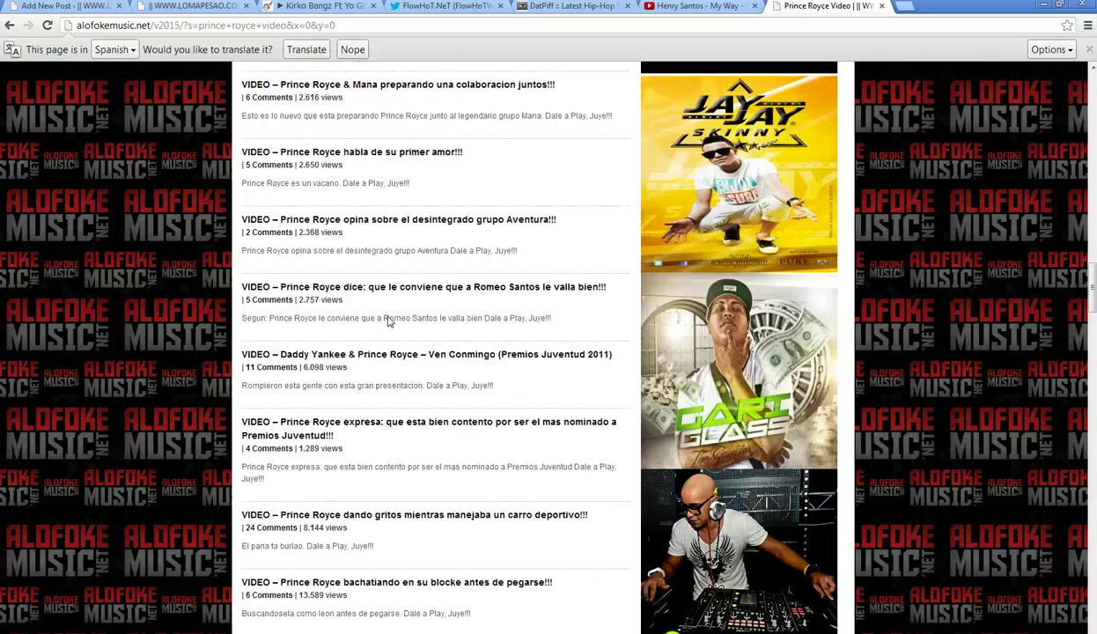
scroll(389, 320, "down", 20)
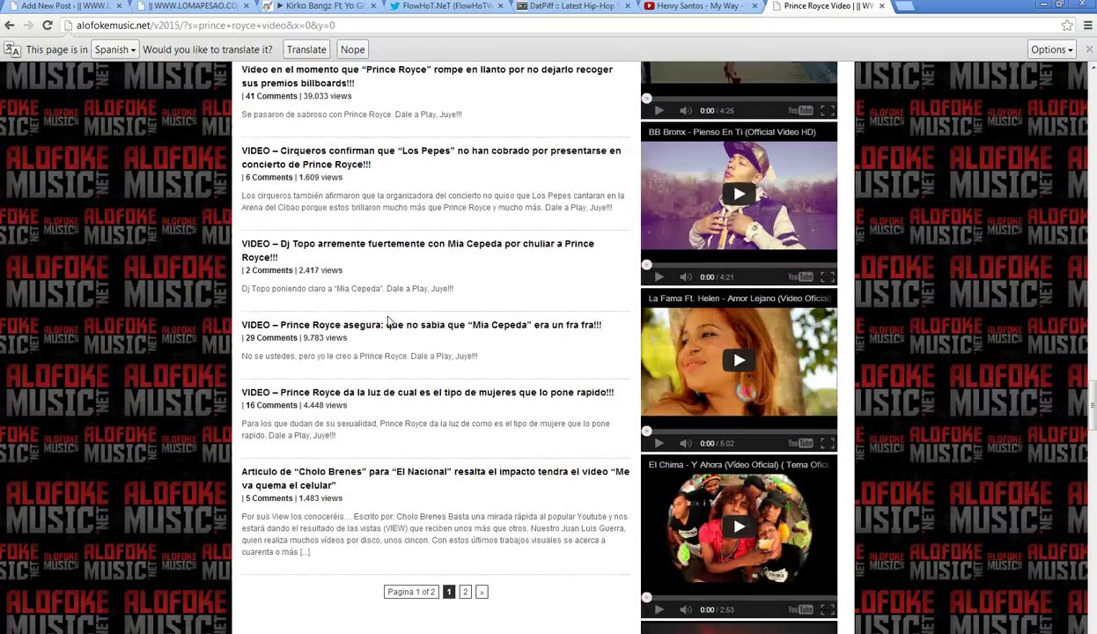
scroll(389, 319, "up", 11)
left_click(409, 326)
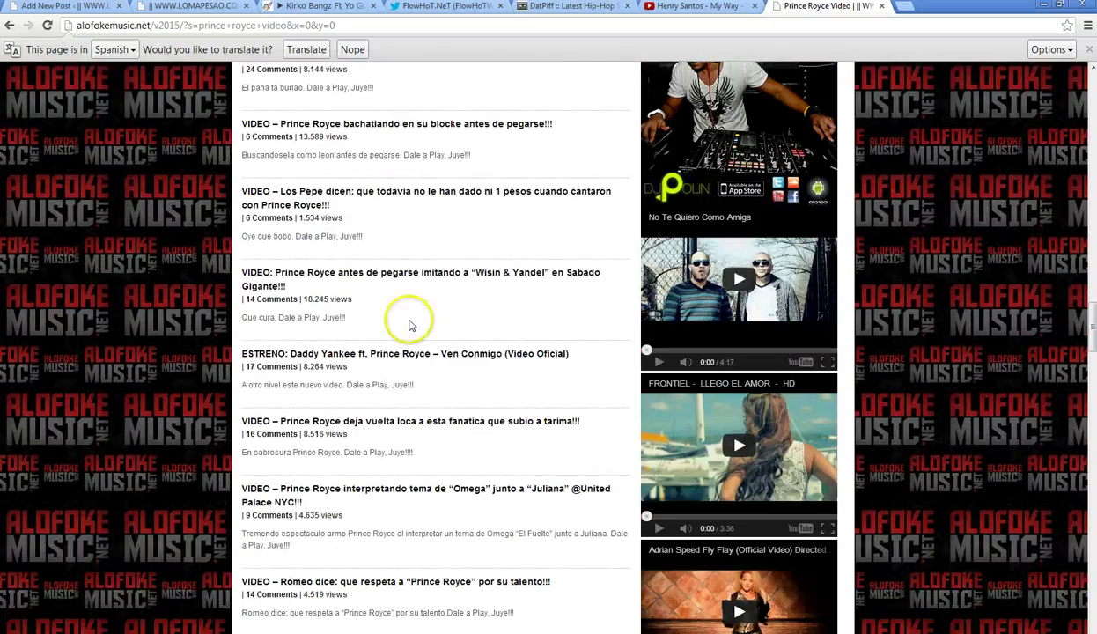
scroll(412, 331, "up", 6)
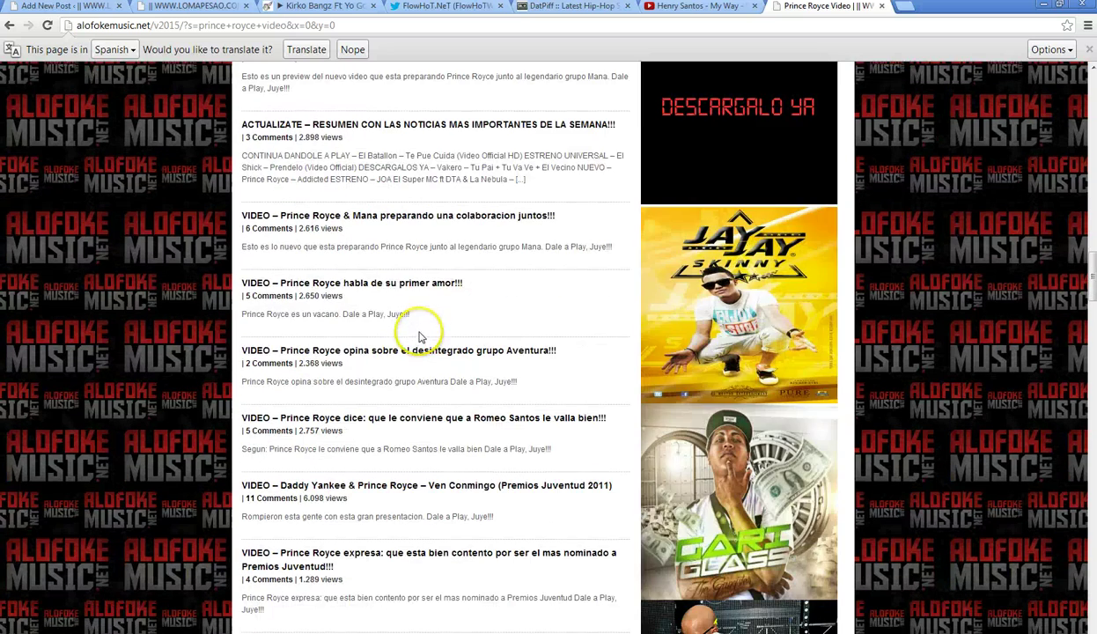
scroll(419, 336, "up", 2)
- Copy the Addicted post's title and paste it as the new WordPress post title
left_click(419, 84)
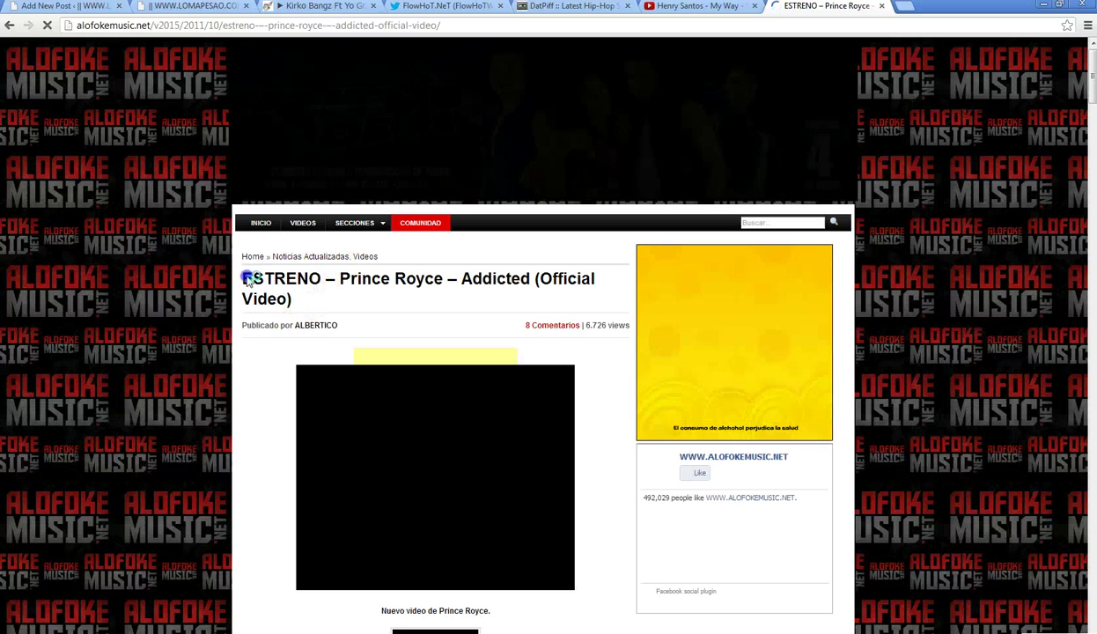
left_click_drag(247, 278, 294, 299)
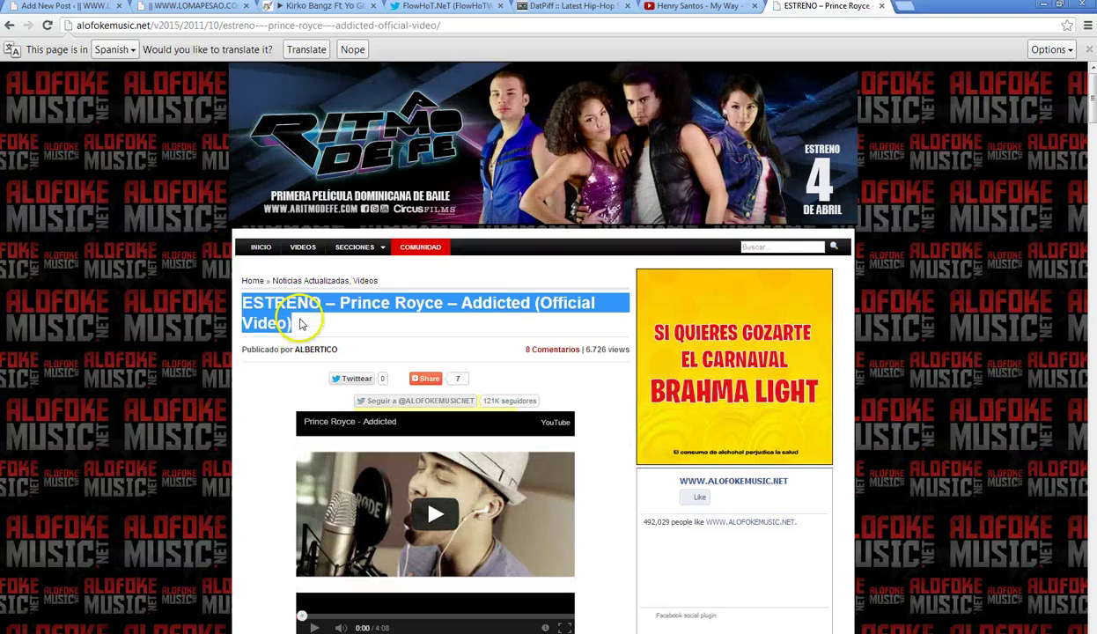
left_click(300, 308)
left_click_drag(293, 324, 264, 273)
key("ctrl+c")
left_click(71, 7)
right_click(172, 150)
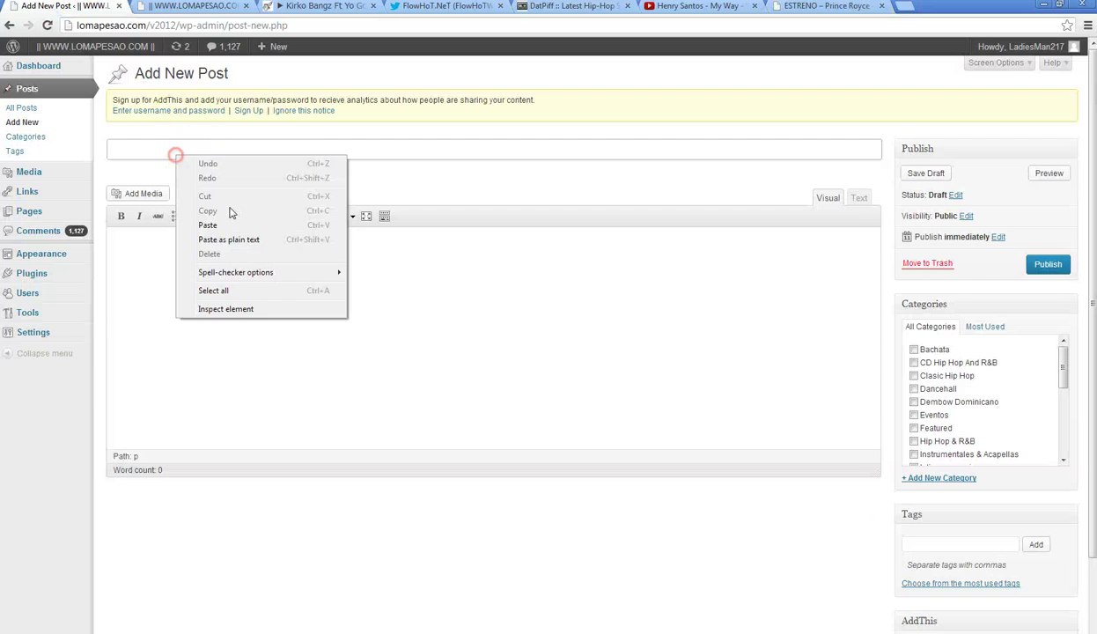
left_click(209, 226)
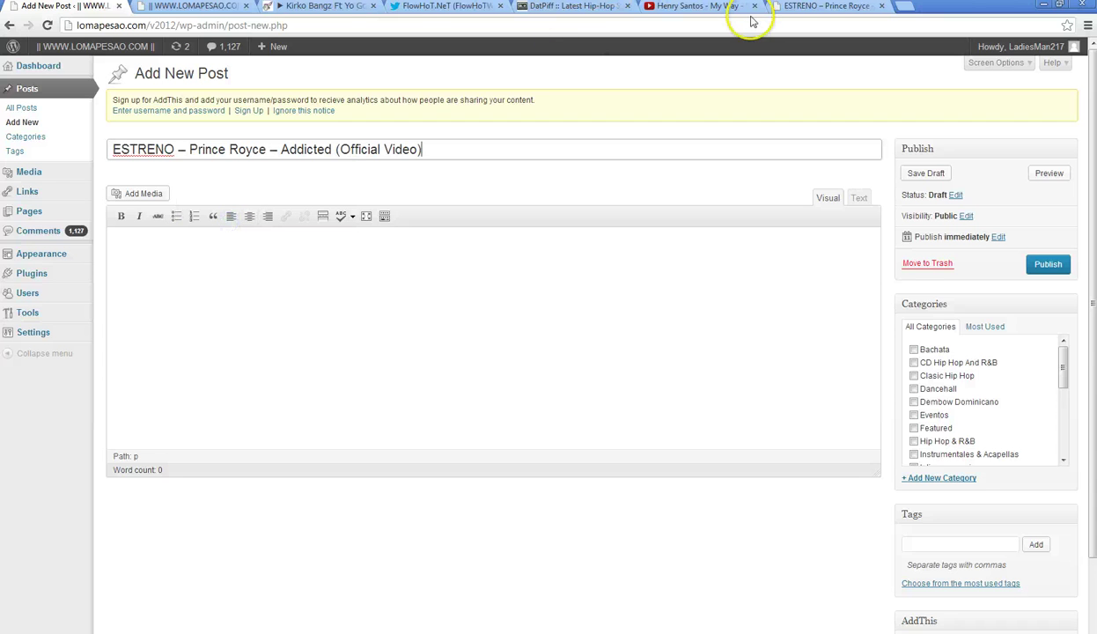
- Select the Addicted post's caption text, then put the cursor in the empty WordPress post body
left_click(828, 8)
scroll(350, 342, "down", 4)
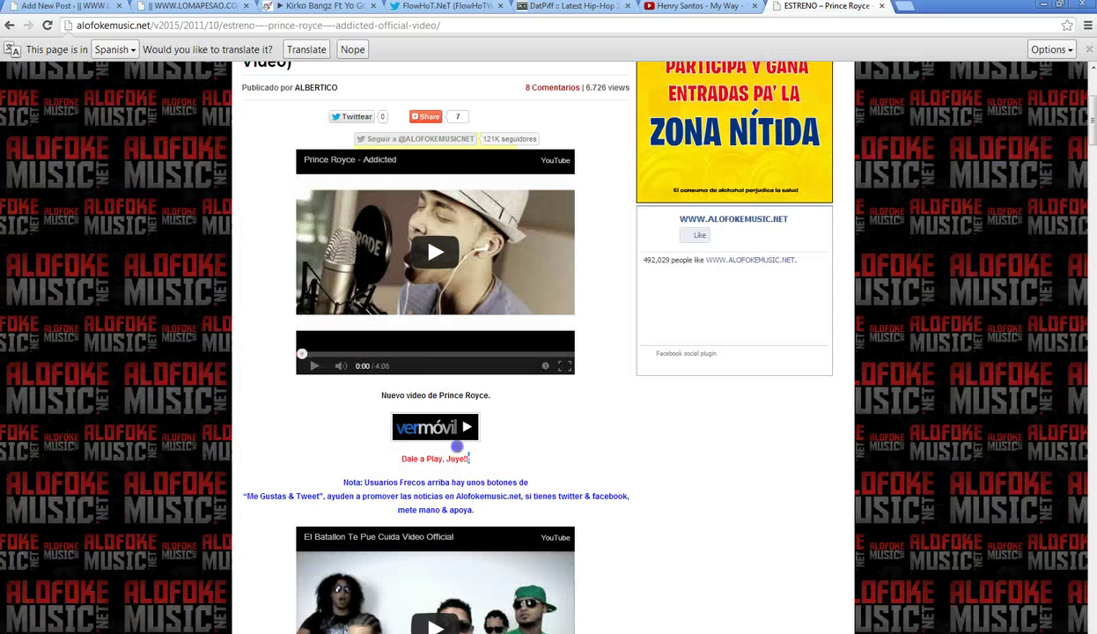
left_click_drag(472, 459, 380, 394)
key("ctrl+c")
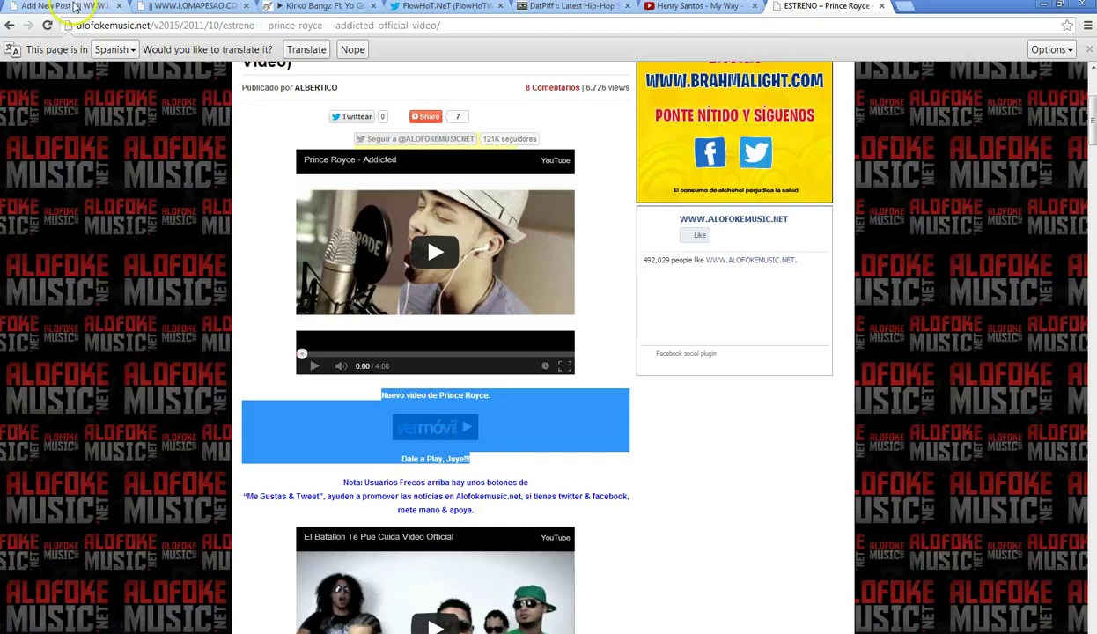
left_click(71, 7)
left_click(388, 322)
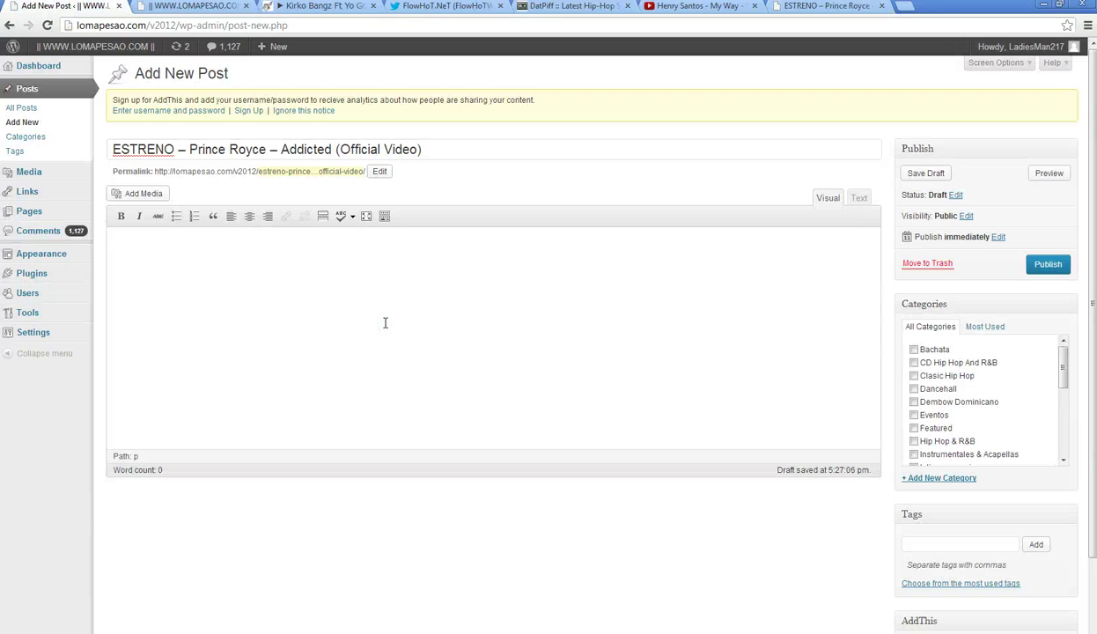
- Paste the copied content into the body and delete the móvil image link in the Text view
left_click(424, 285)
key("ctrl+v")
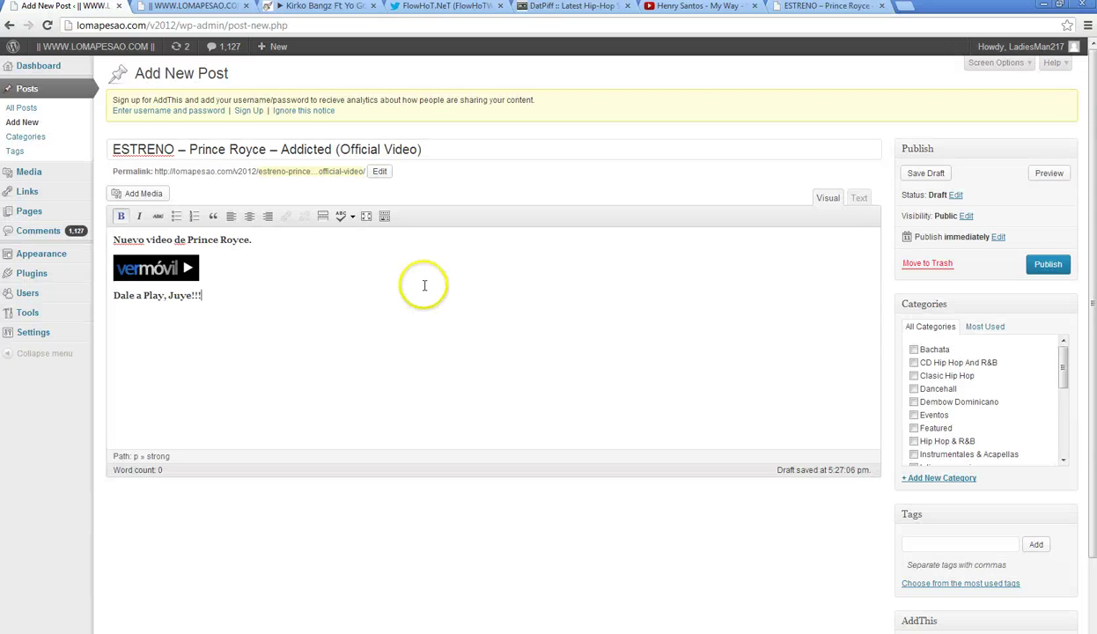
left_click(857, 198)
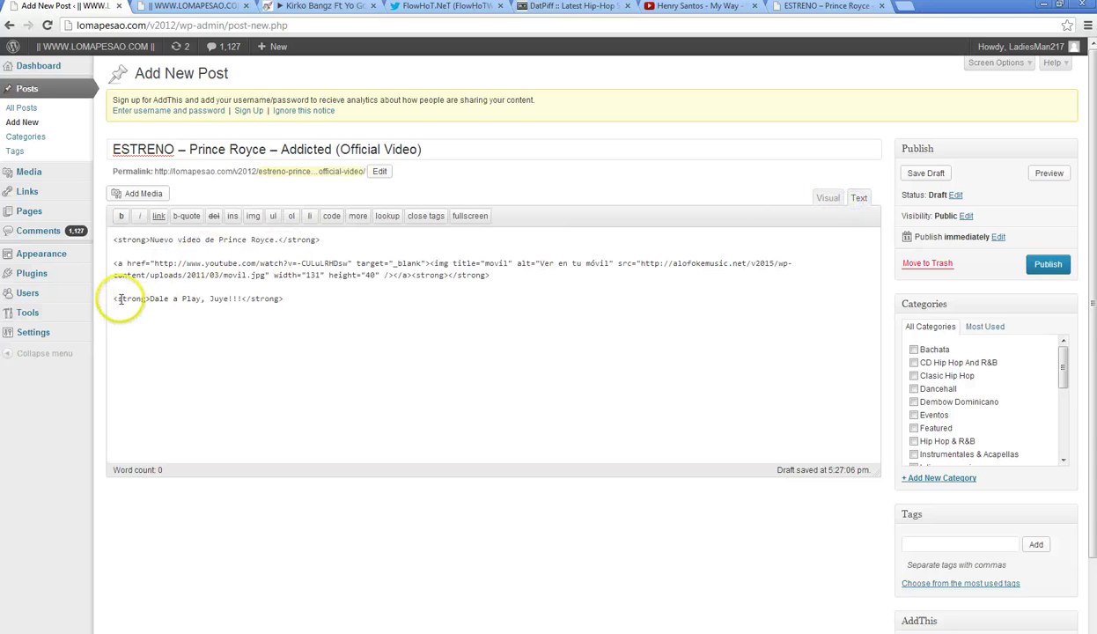
left_click_drag(111, 297, 110, 264)
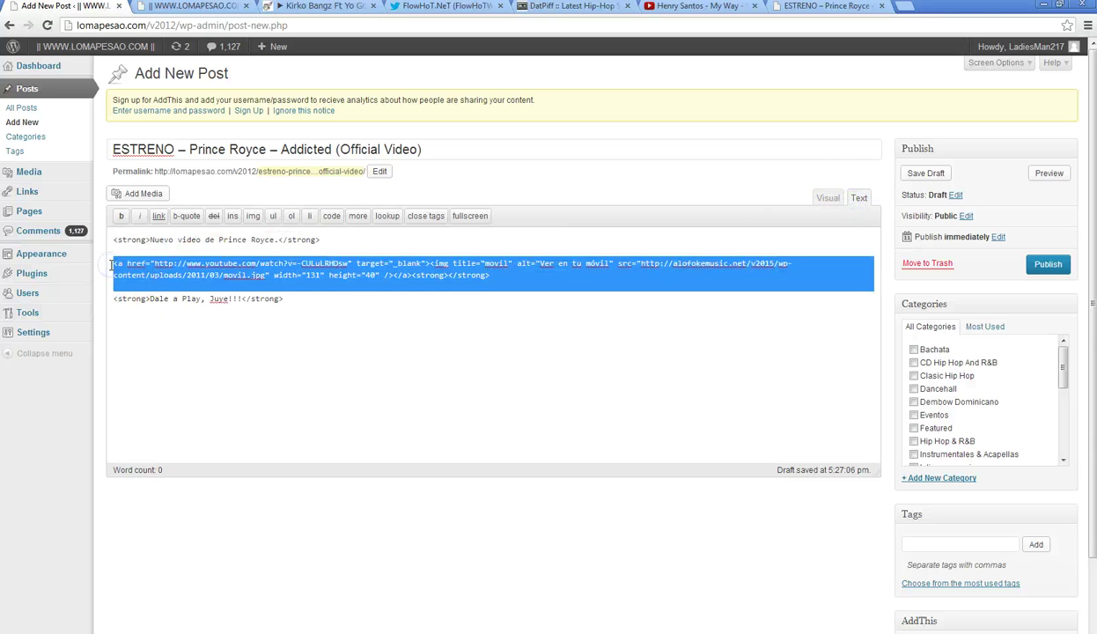
key("BackSpace")
- Replace Prince Royce with Henry Santos in both the body and the post title
left_click_drag(274, 239, 222, 239)
type("Henry Santos")
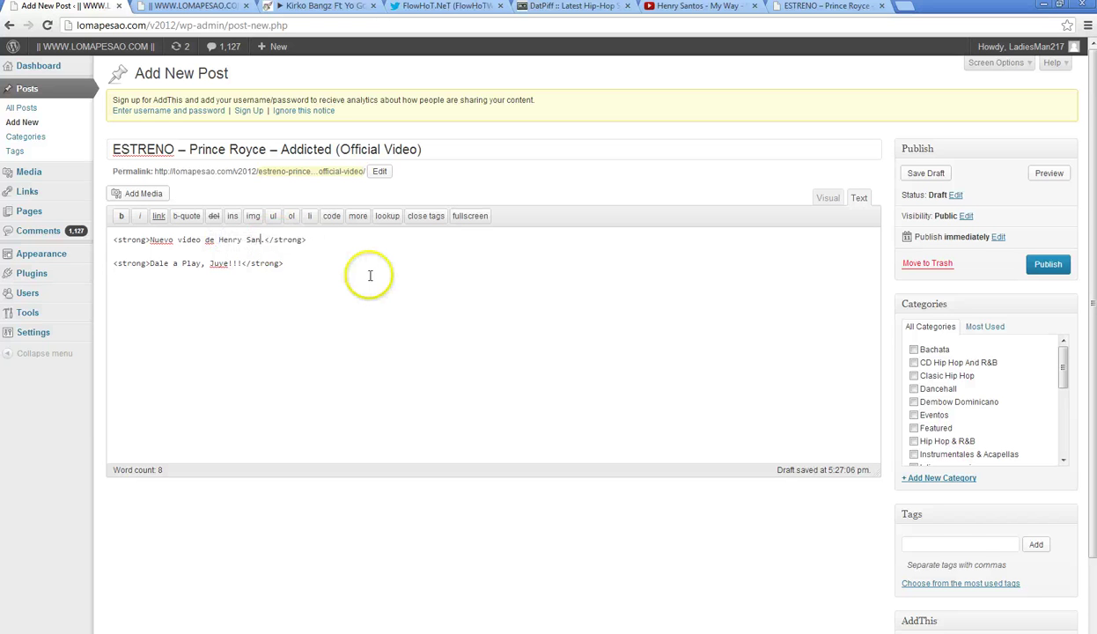
left_click_drag(219, 240, 251, 240)
right_click(261, 239)
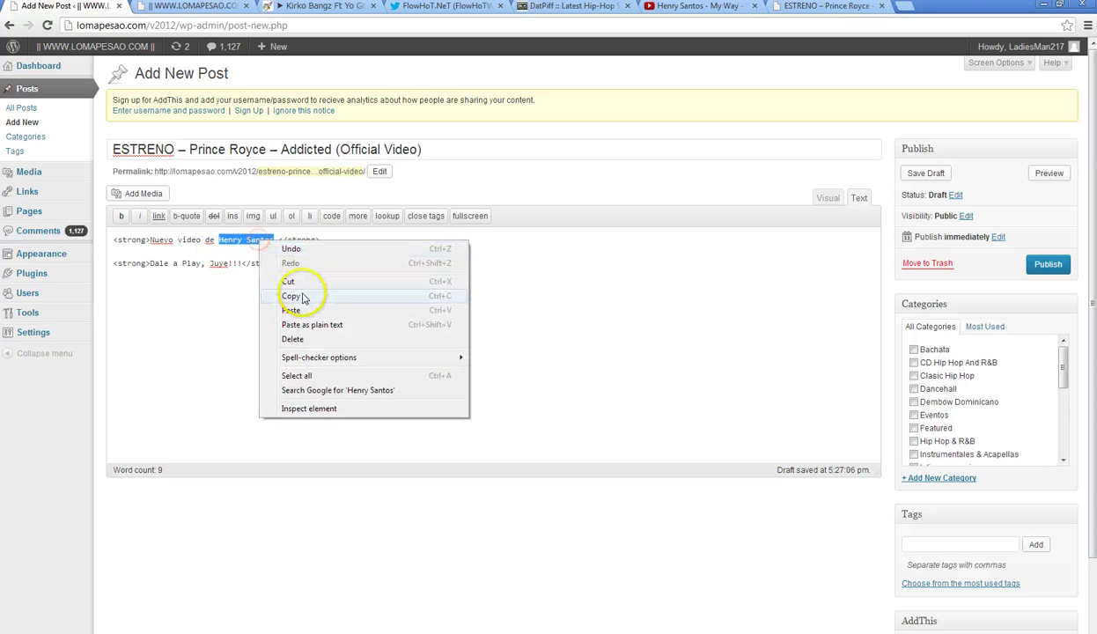
left_click(294, 283)
left_click_drag(191, 150, 262, 149)
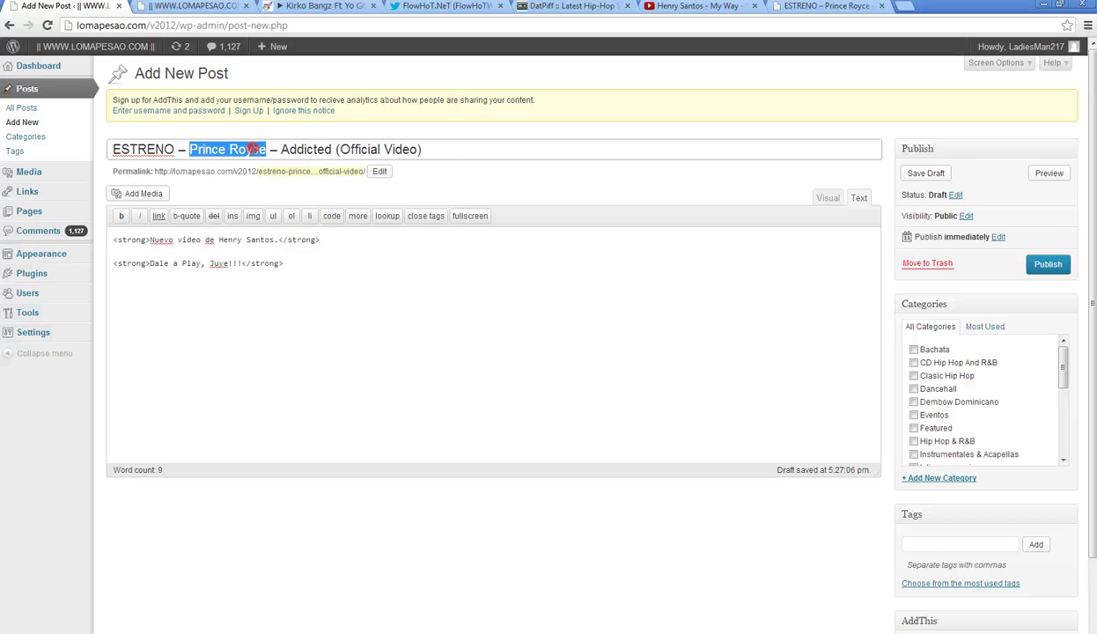
right_click(255, 150)
left_click(278, 208)
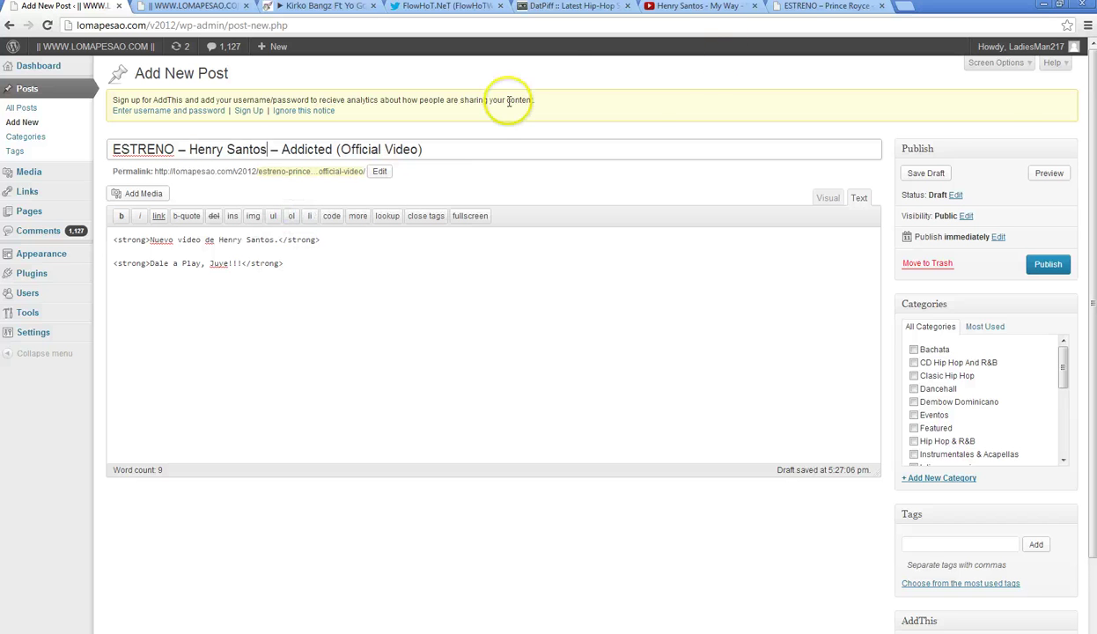
- Replace Addicted with My Way in the post title
left_click(687, 6)
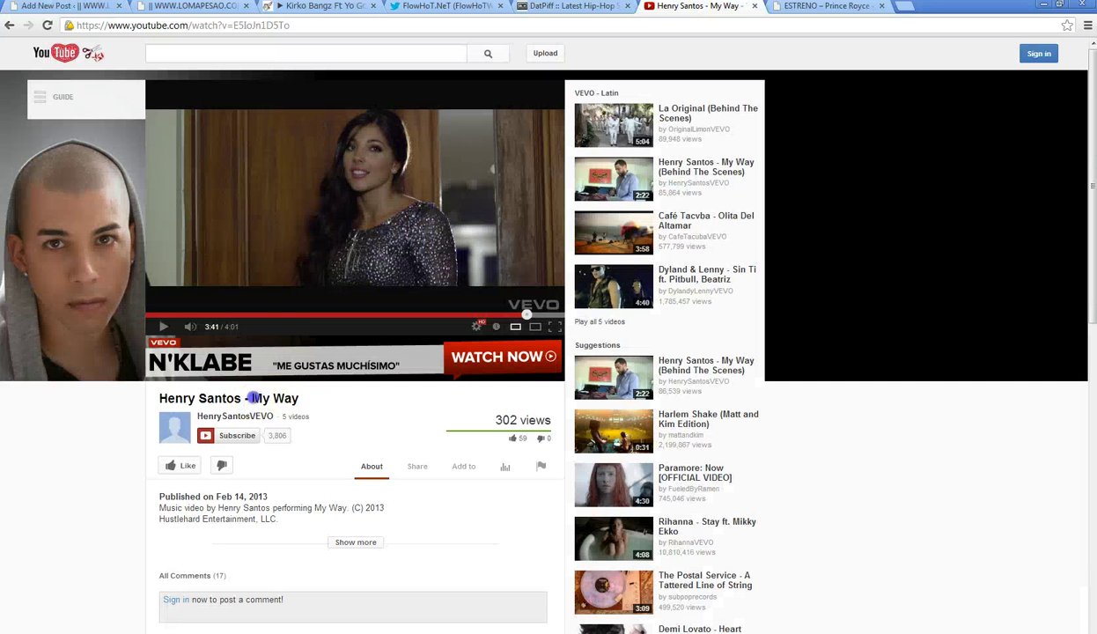
left_click_drag(292, 401, 296, 400)
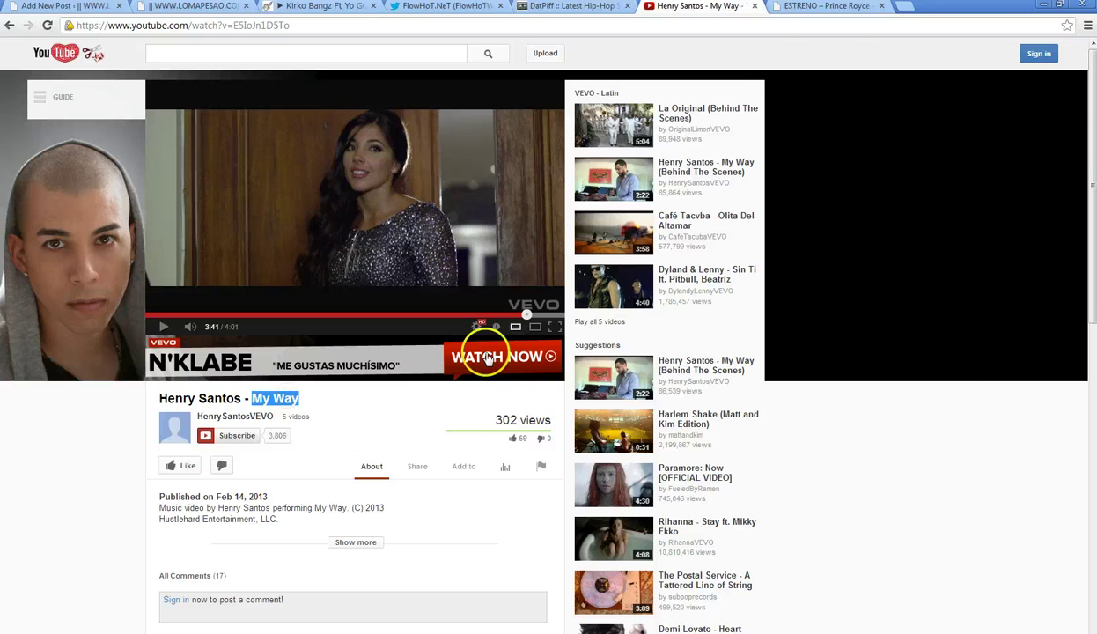
left_click(75, 9)
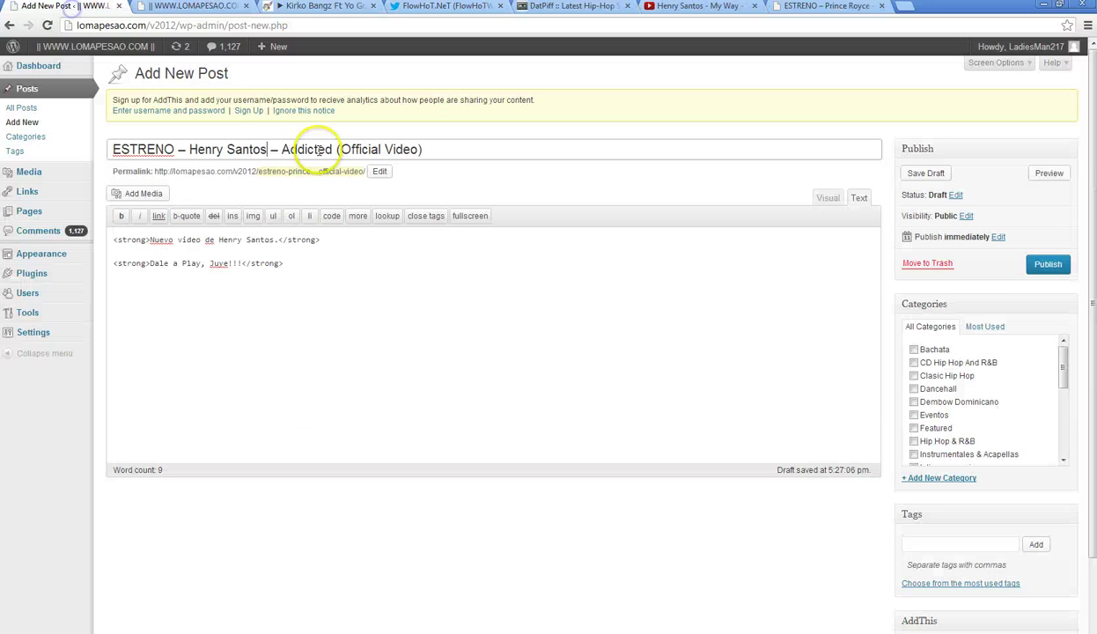
left_click(284, 148)
left_click_drag(328, 145, 336, 147)
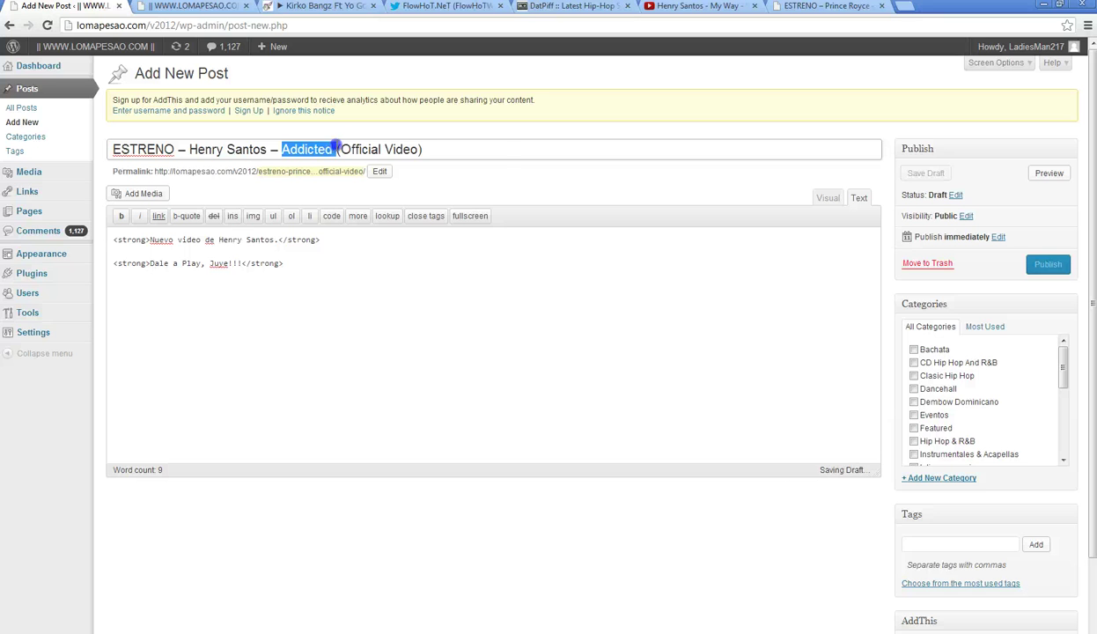
right_click(304, 146)
left_click(339, 215)
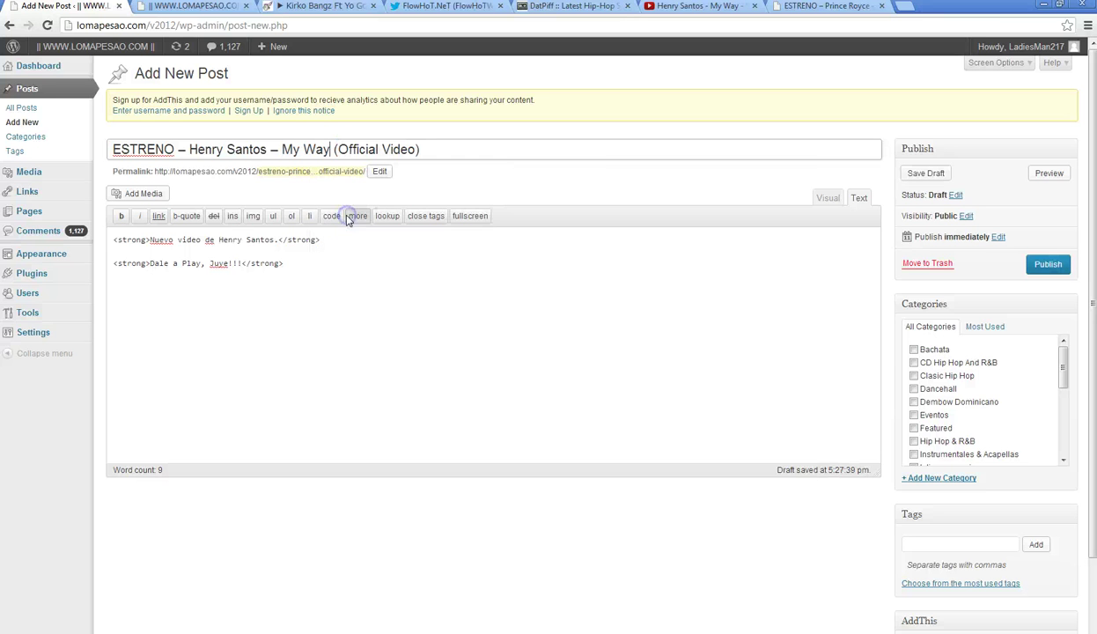
- Add a read-more break and an opening code tag at the end of the body
left_click(328, 287)
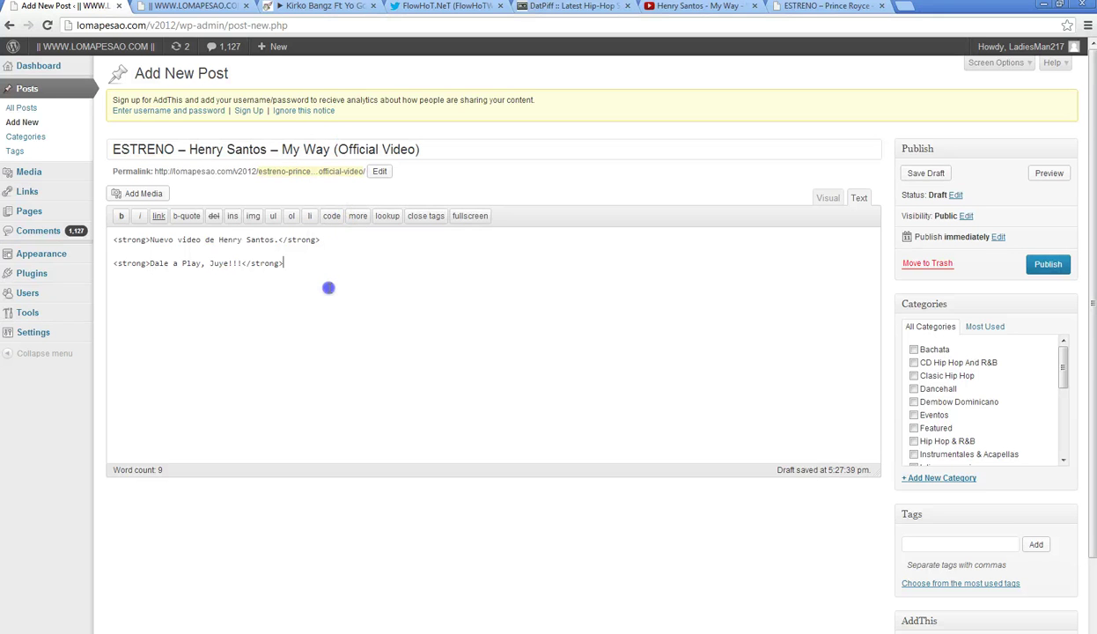
left_click(358, 216)
left_click(331, 216)
left_click(705, 6)
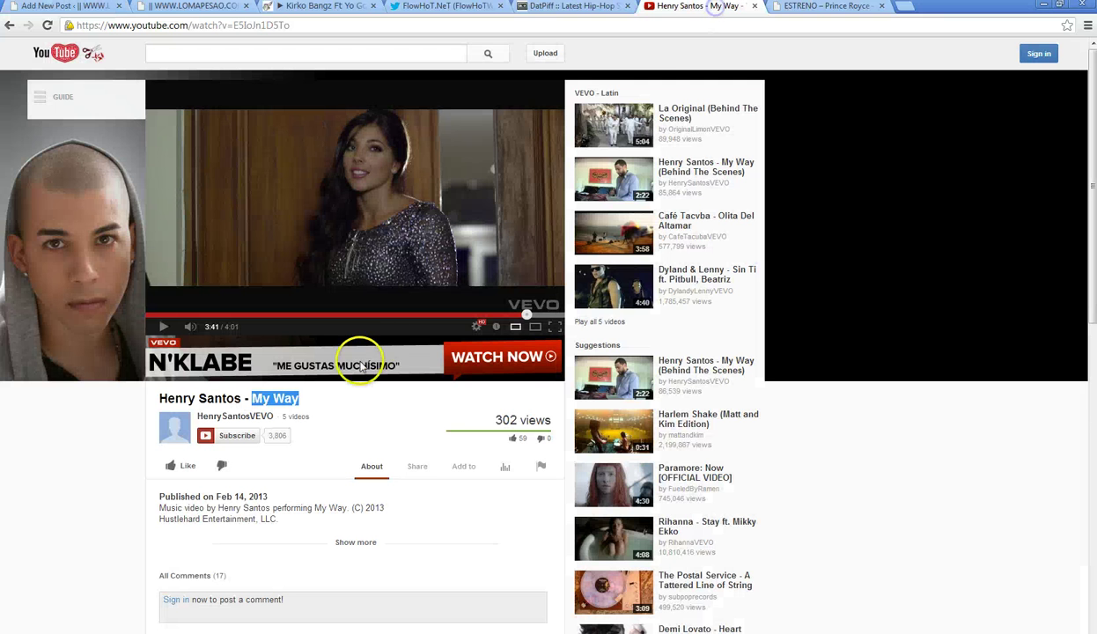
- Copy the YouTube Share > Embed iframe code for Henry Santos – My Way
scroll(360, 353, "down", 3)
left_click(417, 270)
left_click(264, 303)
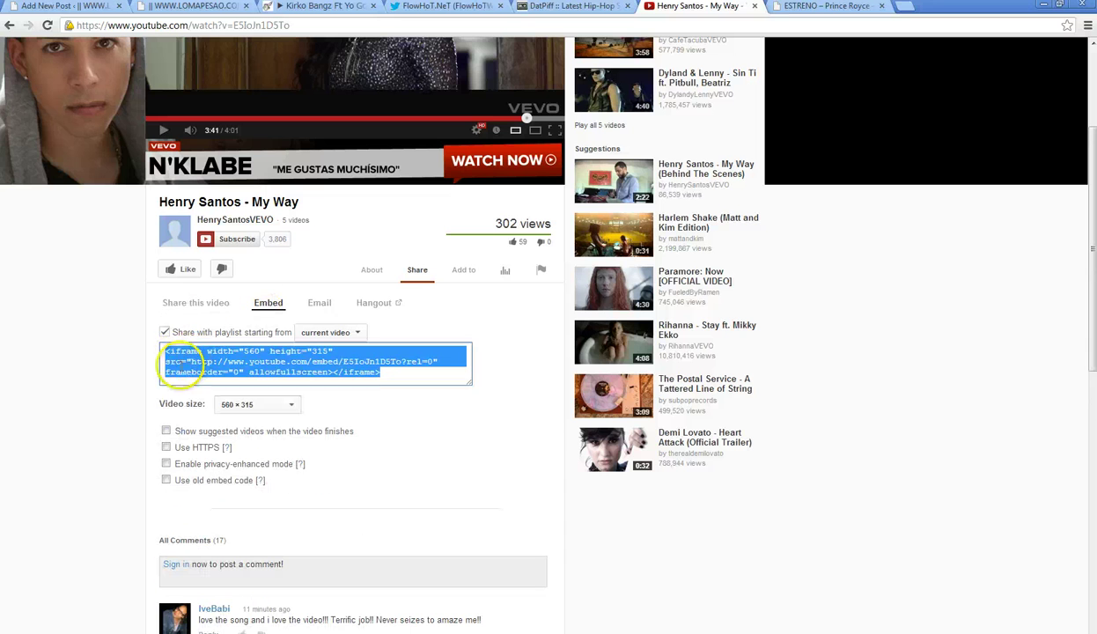
right_click(216, 359)
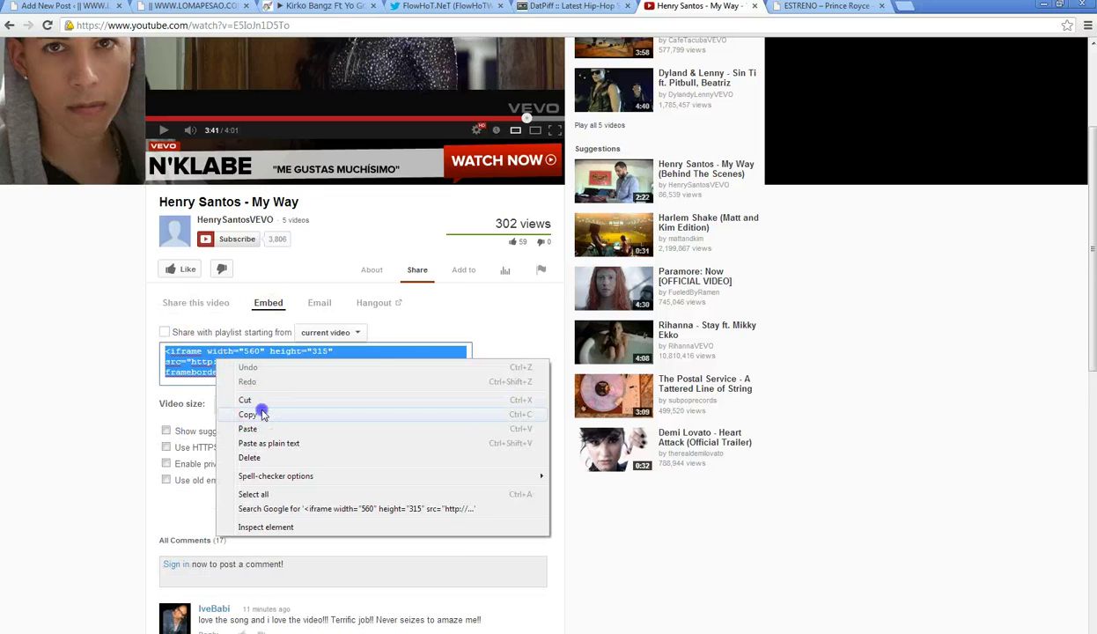
left_click(264, 414)
- Paste the embed into the code block, set it to 624 × 360, close the code tag, and view it visually
left_click(88, 7)
right_click(265, 280)
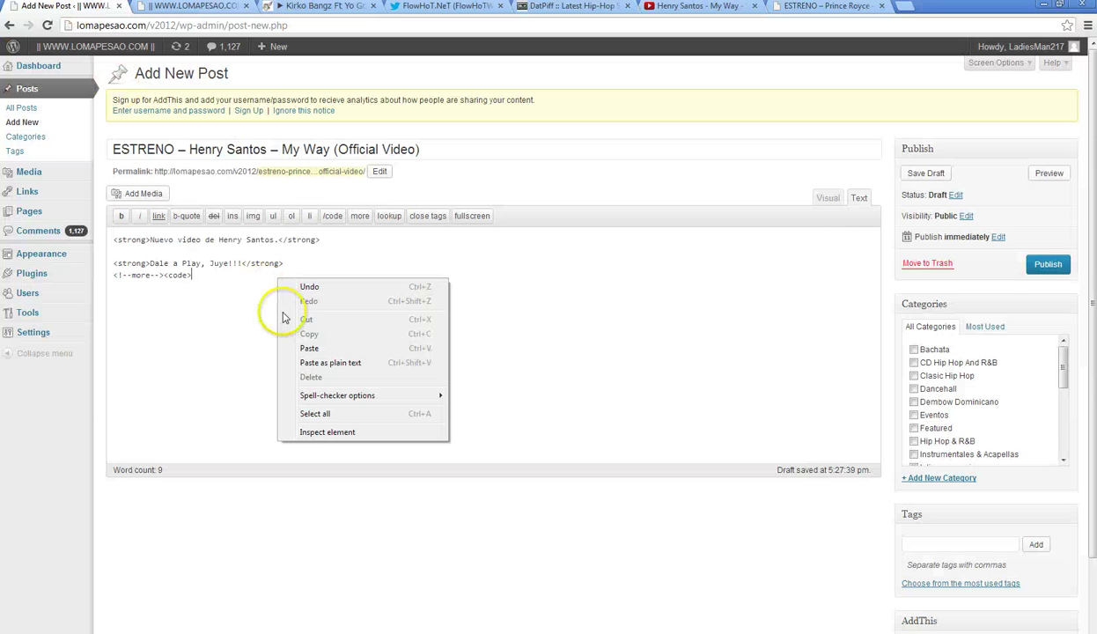
left_click(321, 349)
left_click(274, 276)
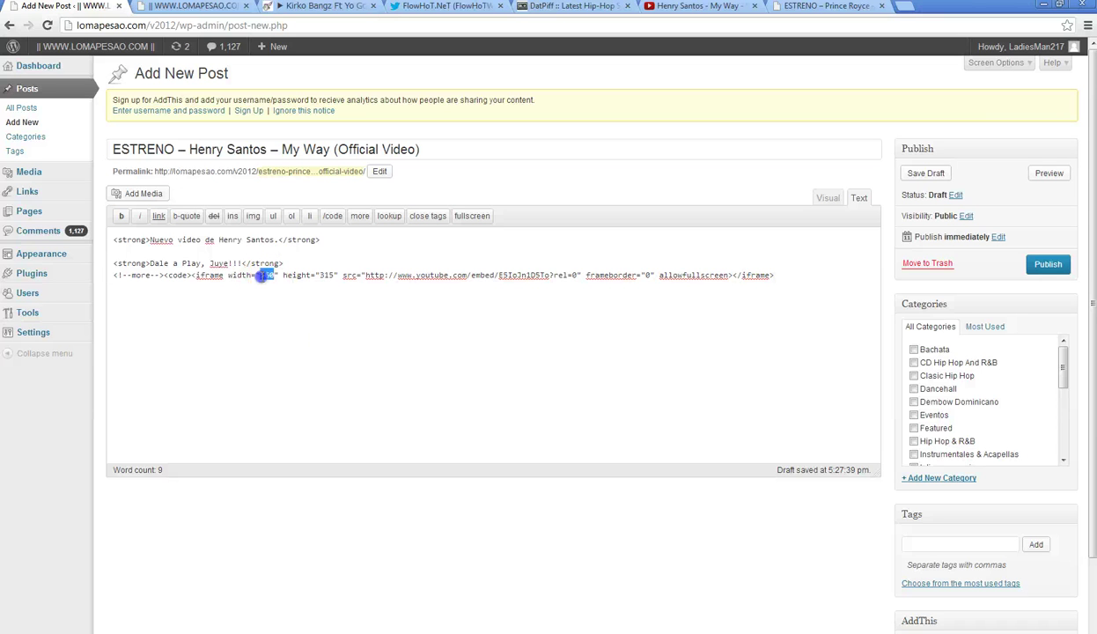
type("624")
type("360")
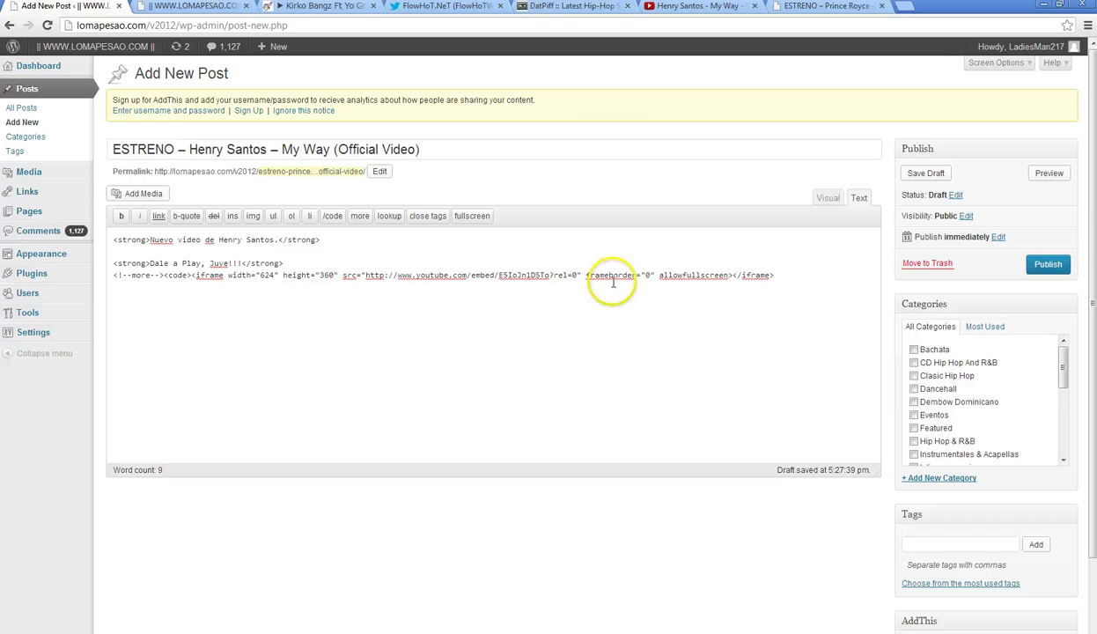
left_click(330, 218)
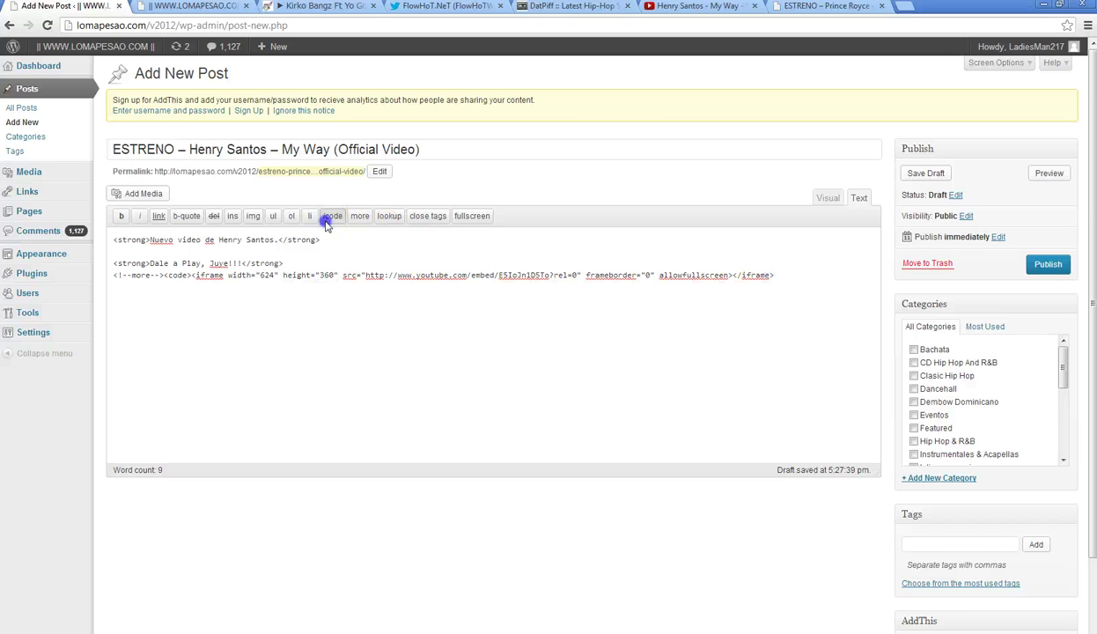
left_click(828, 200)
- File the WordPress post under the Bachata category
scroll(1092, 302, "down", 1)
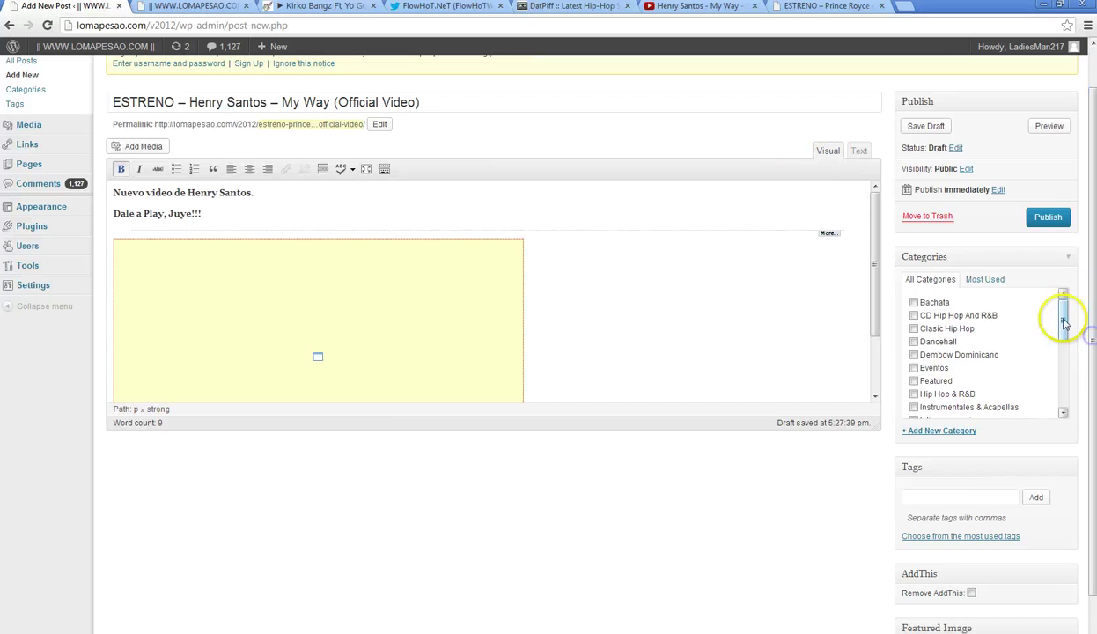
mouse_move(1066, 318)
left_mouse_down()
mouse_move(1063, 387)
mouse_move(1053, 319)
left_mouse_up()
left_click(913, 404)
scroll(924, 493, "down", 1)
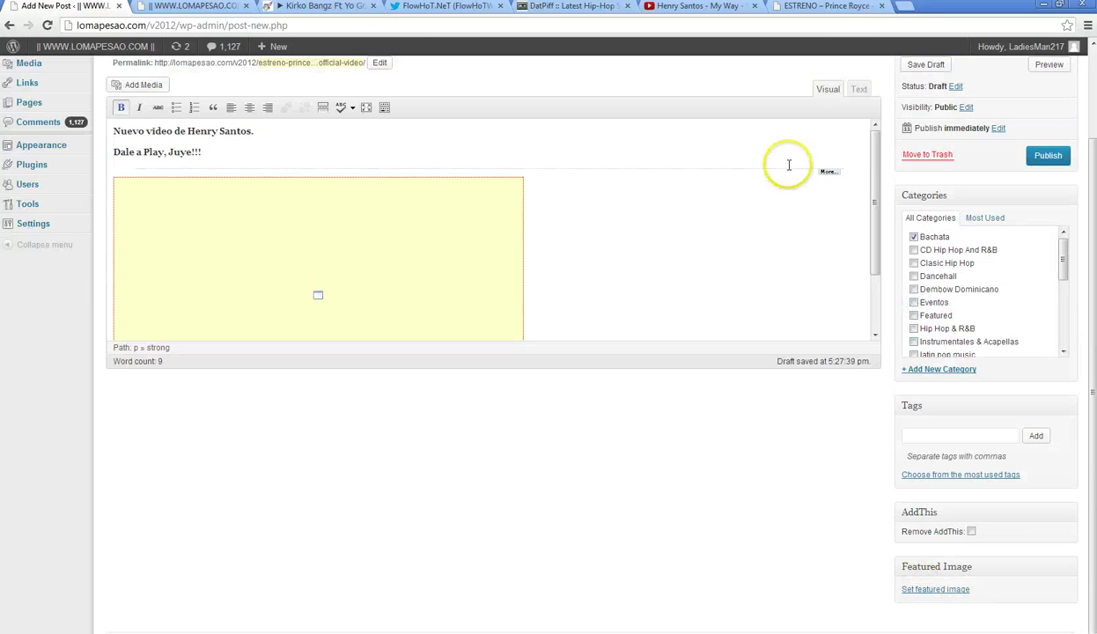
- Close the old alofokemusic Prince Royce ESTRENO tab and open the HenrySantosVEVO YouTube channel
left_click(832, 7)
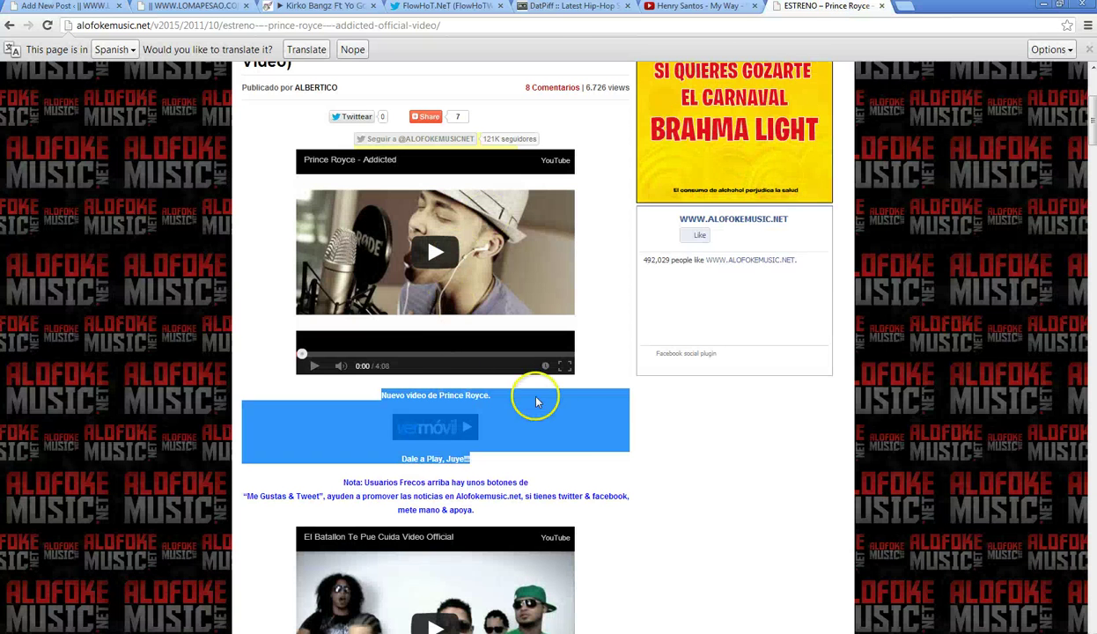
left_click(718, 7)
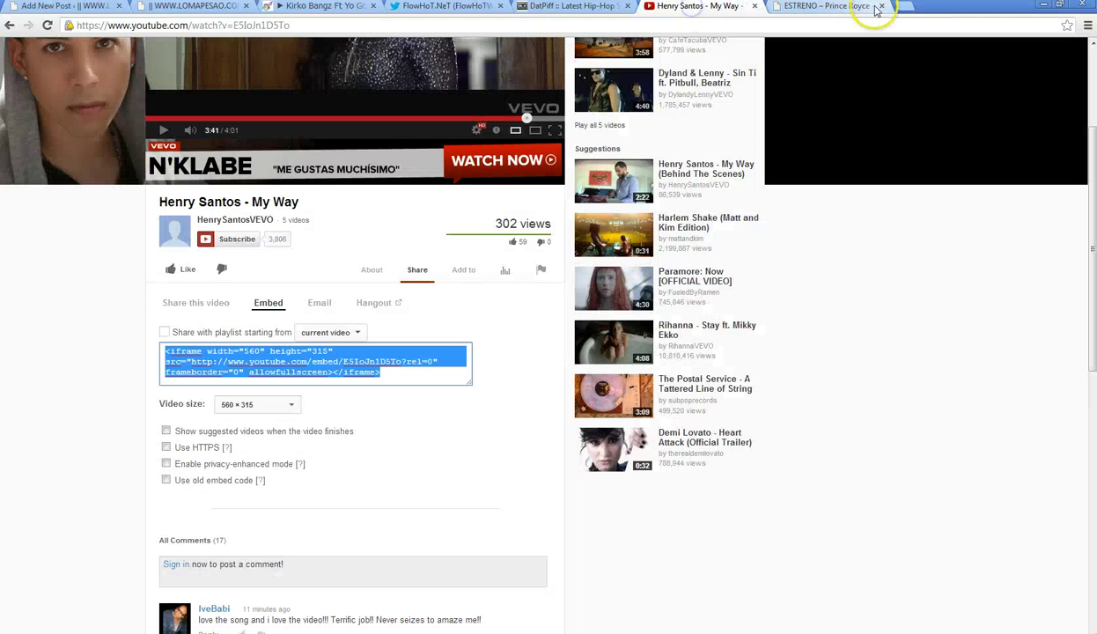
left_click(880, 7)
left_click(256, 227)
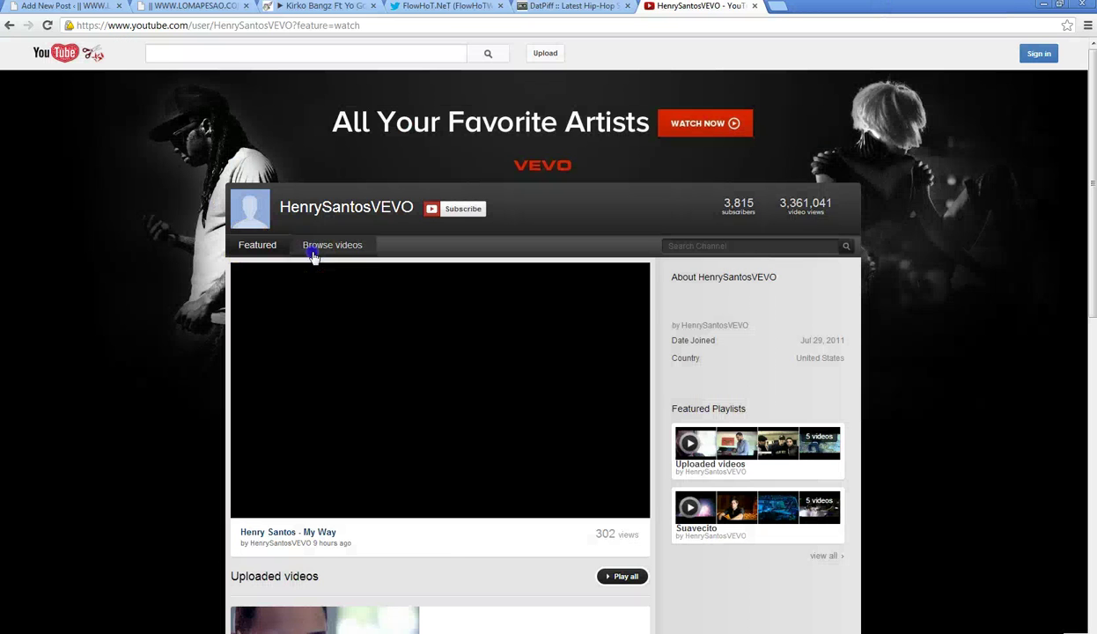
- Copy the My Way video's thumbnail address and load the hqdefault.jpg image in the browser
left_click(332, 246)
right_click(304, 356)
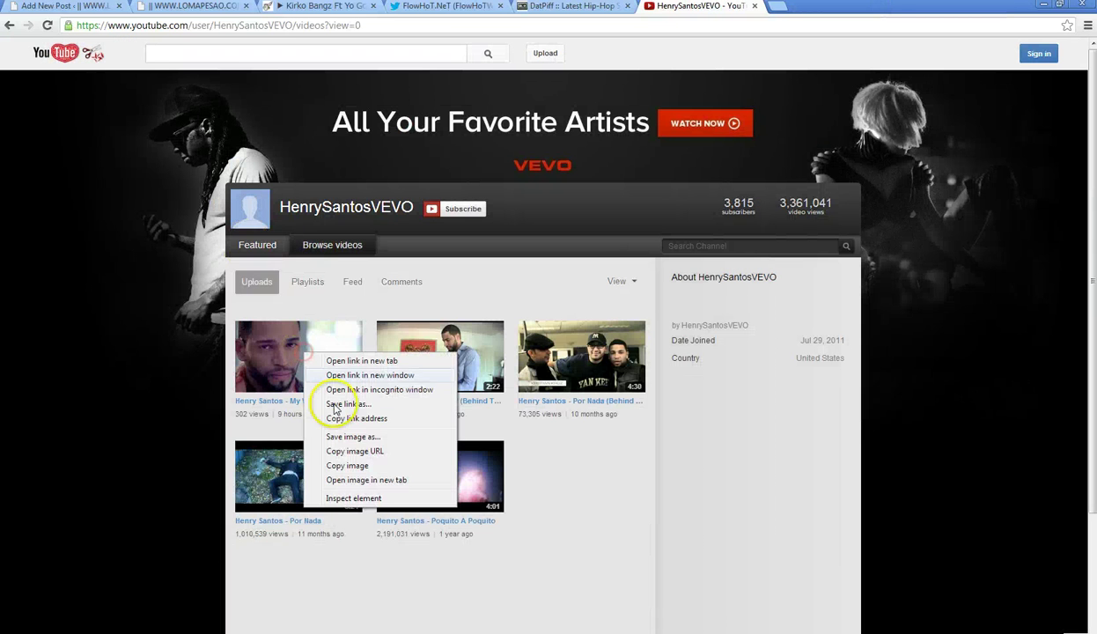
left_click(367, 448)
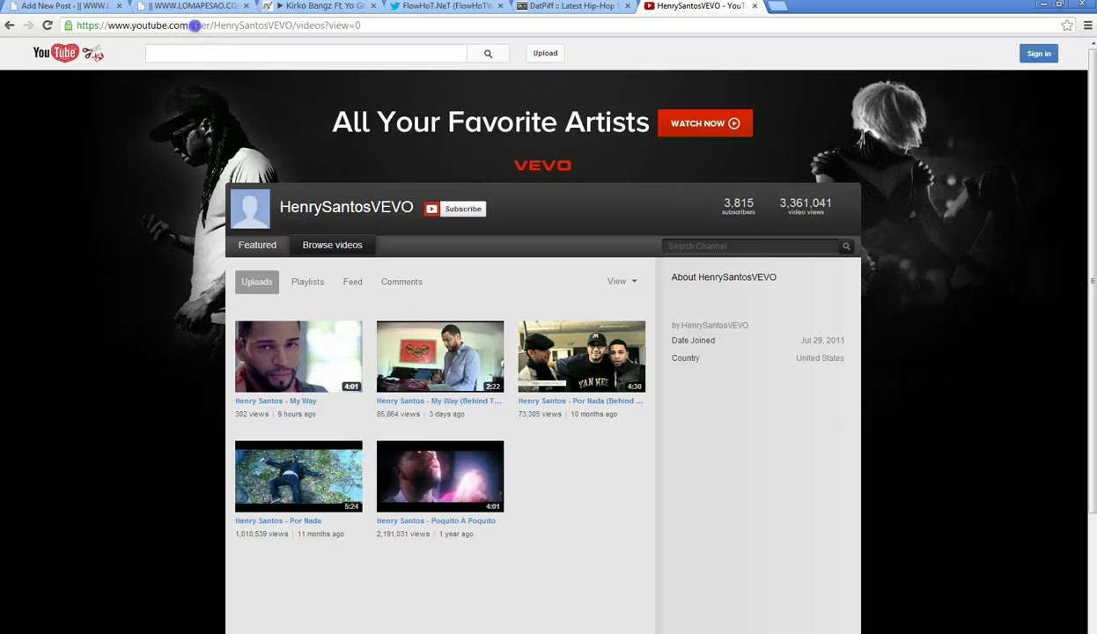
right_click(194, 26)
left_click(228, 53)
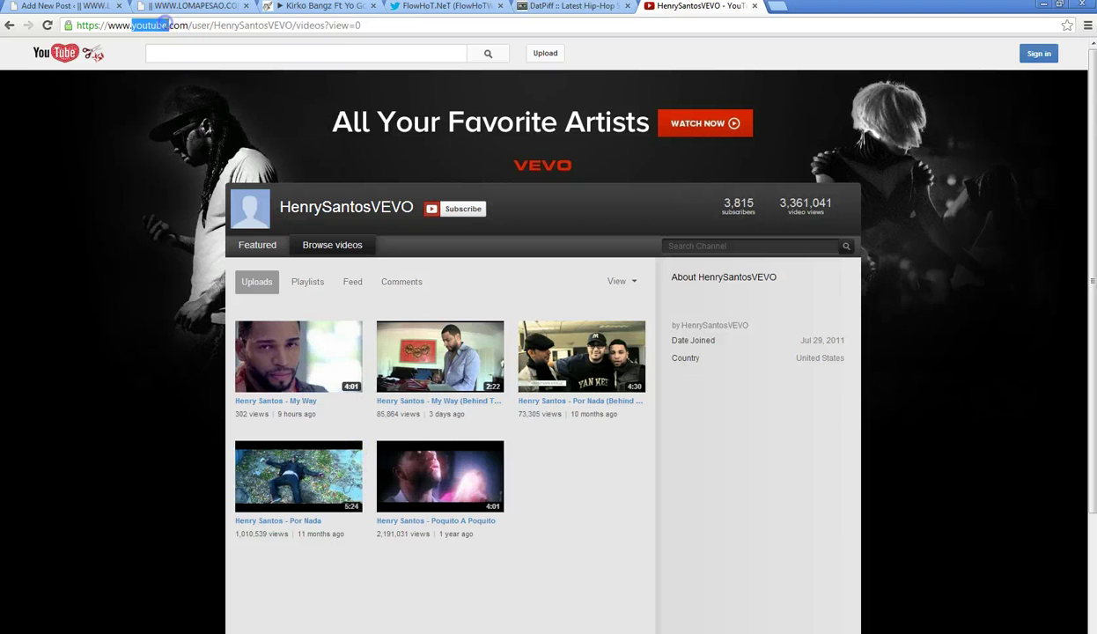
triple_click(163, 25)
right_click(163, 25)
left_click(210, 79)
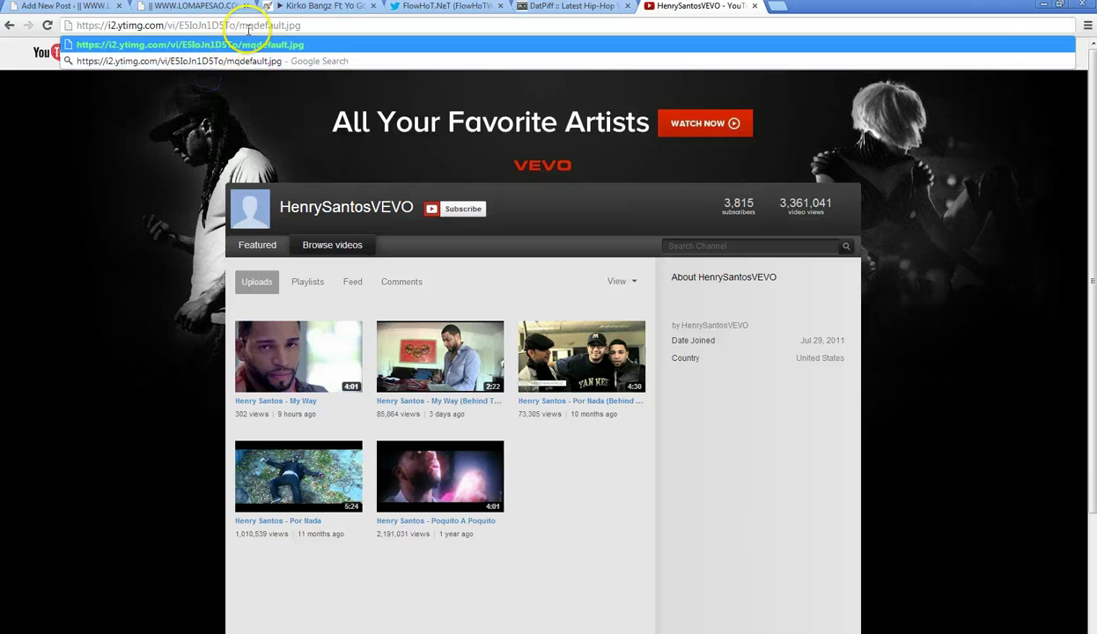
type("h")
key("Return")
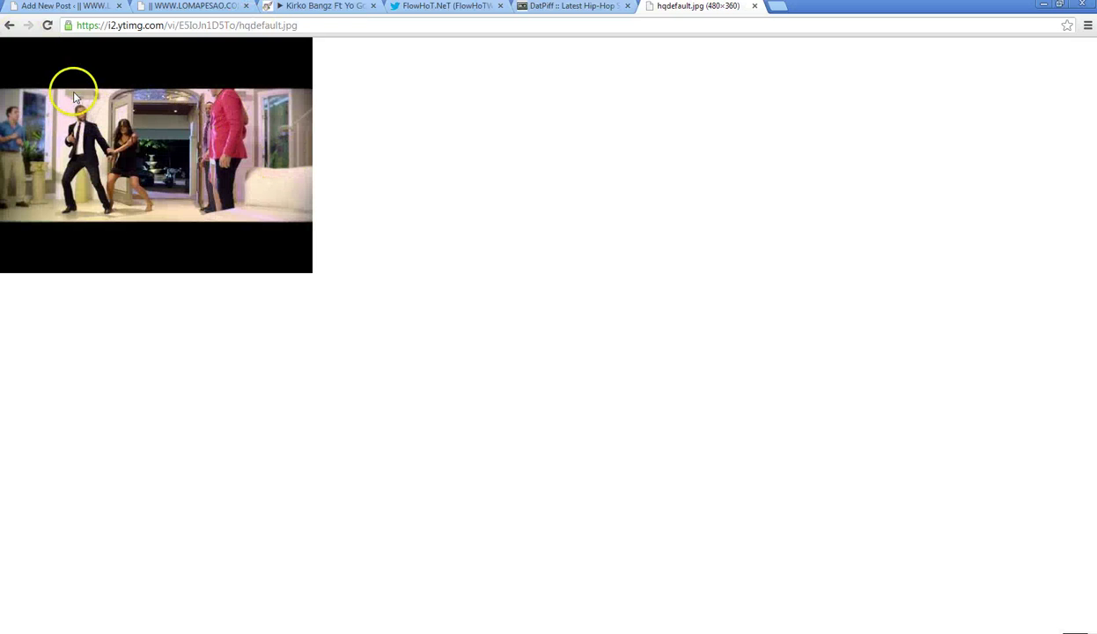
- Save the thumbnail to the Desktop as Henry Santos.jpg and return to the WordPress draft
right_click(77, 93)
left_click(142, 104)
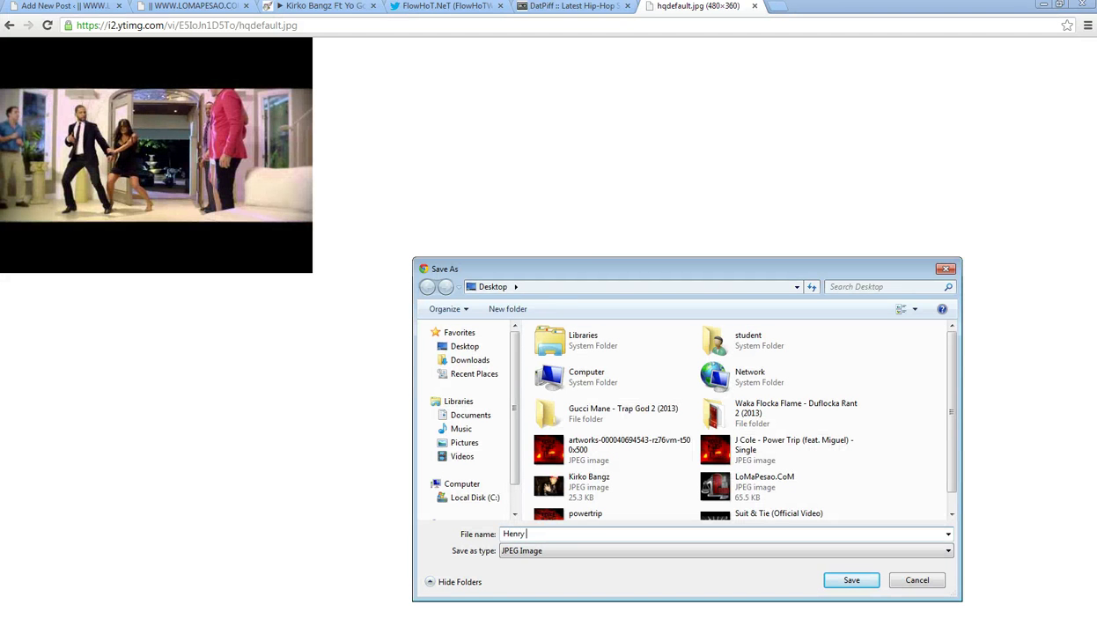
key("Return")
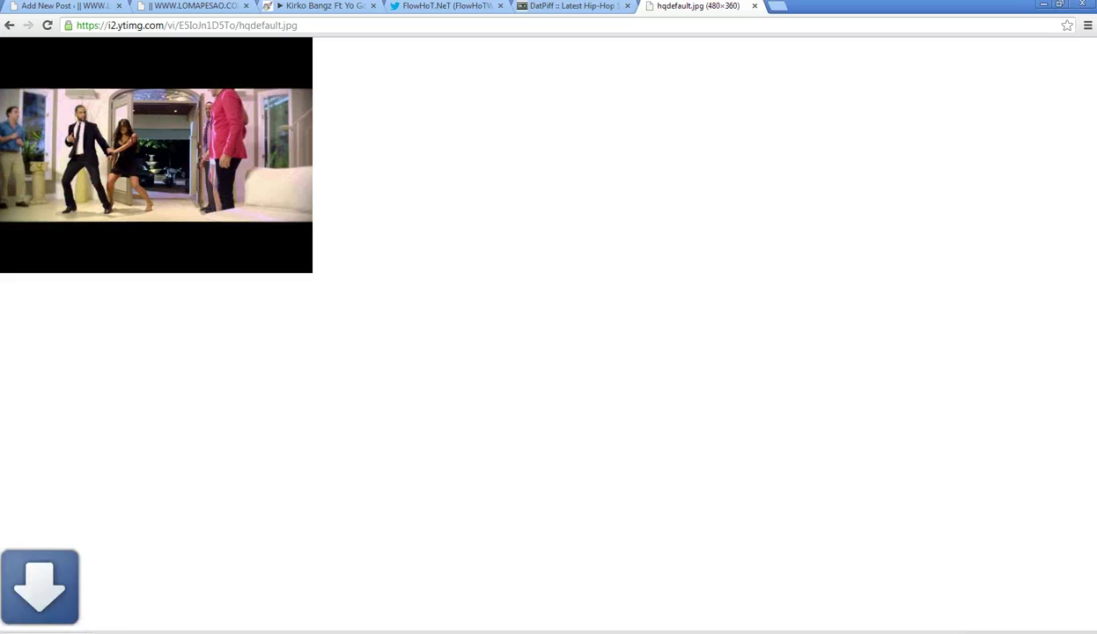
left_click(9, 25)
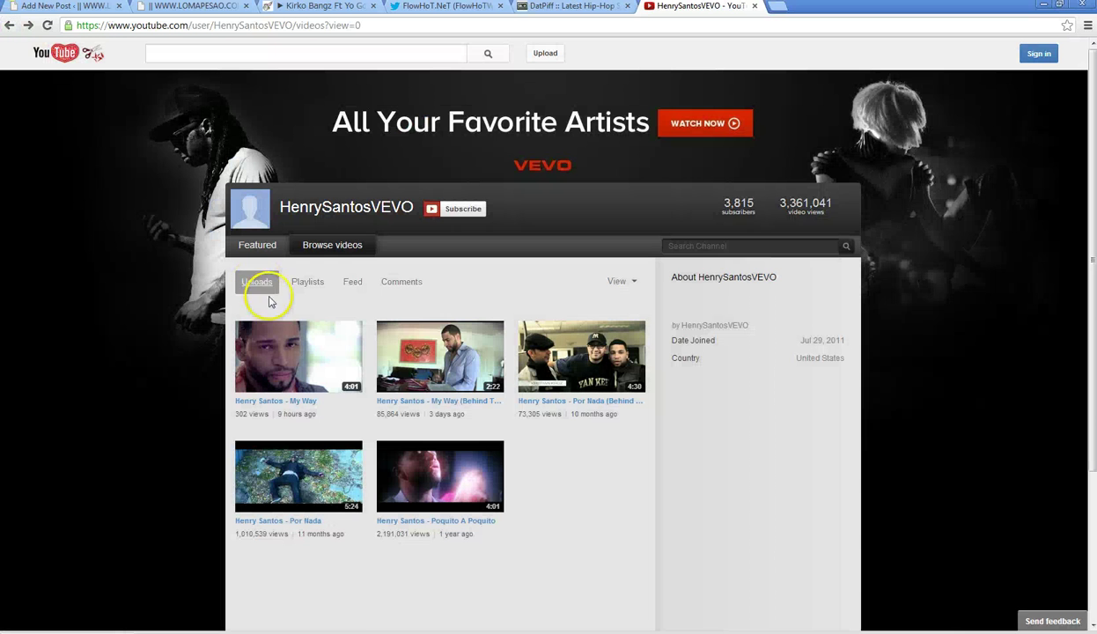
left_click(294, 357)
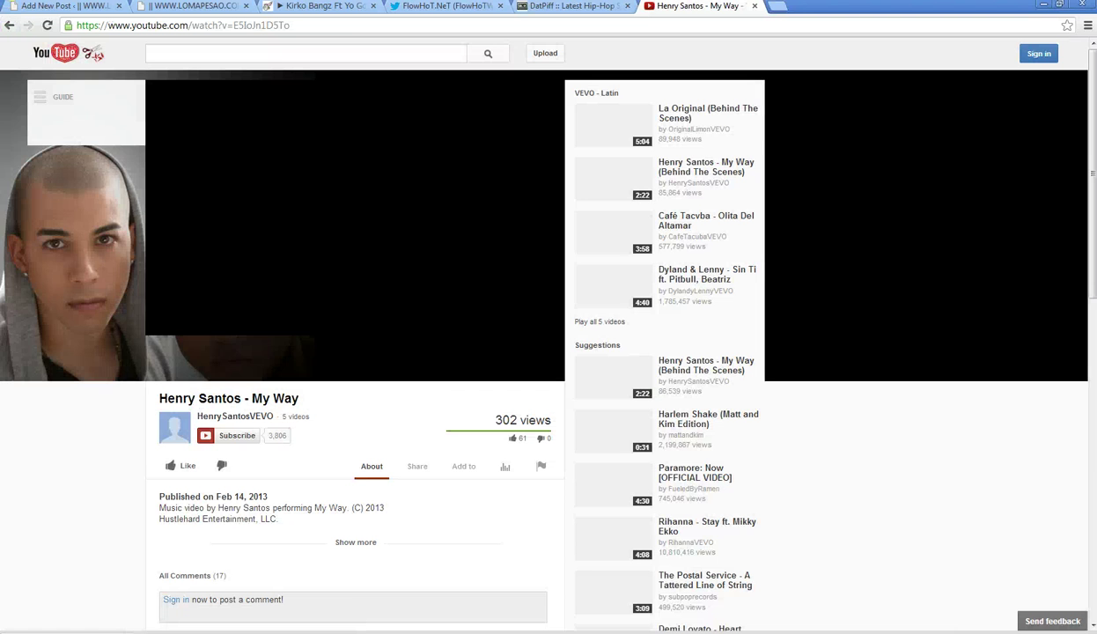
left_click(9, 26)
left_click(54, 8)
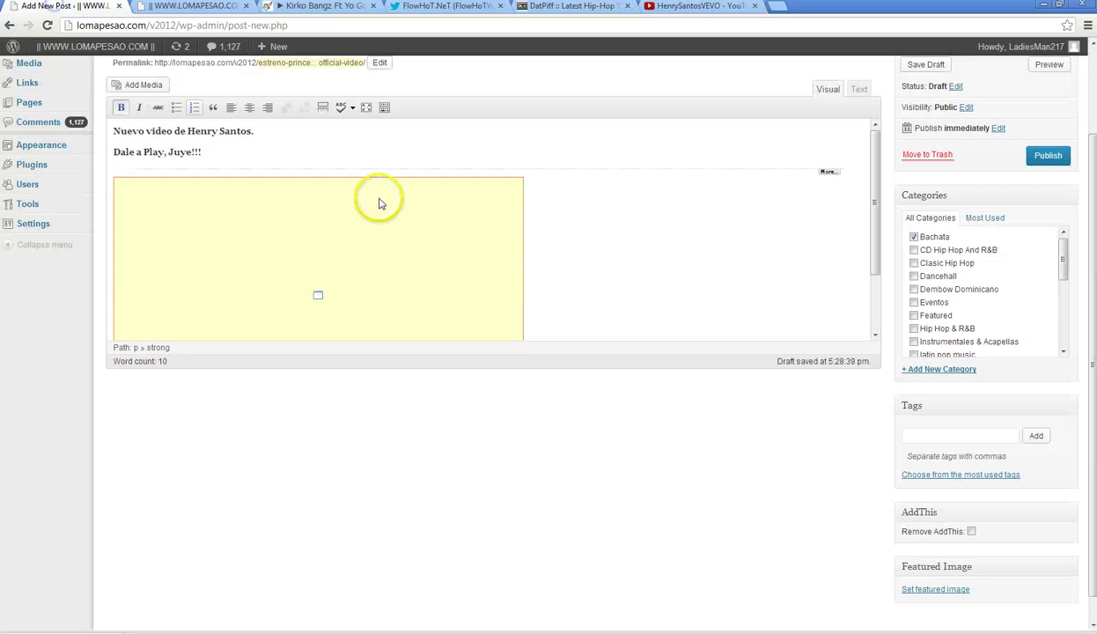
- Upload Henry Santos.jpg and set it as the post's featured image
left_click(927, 590)
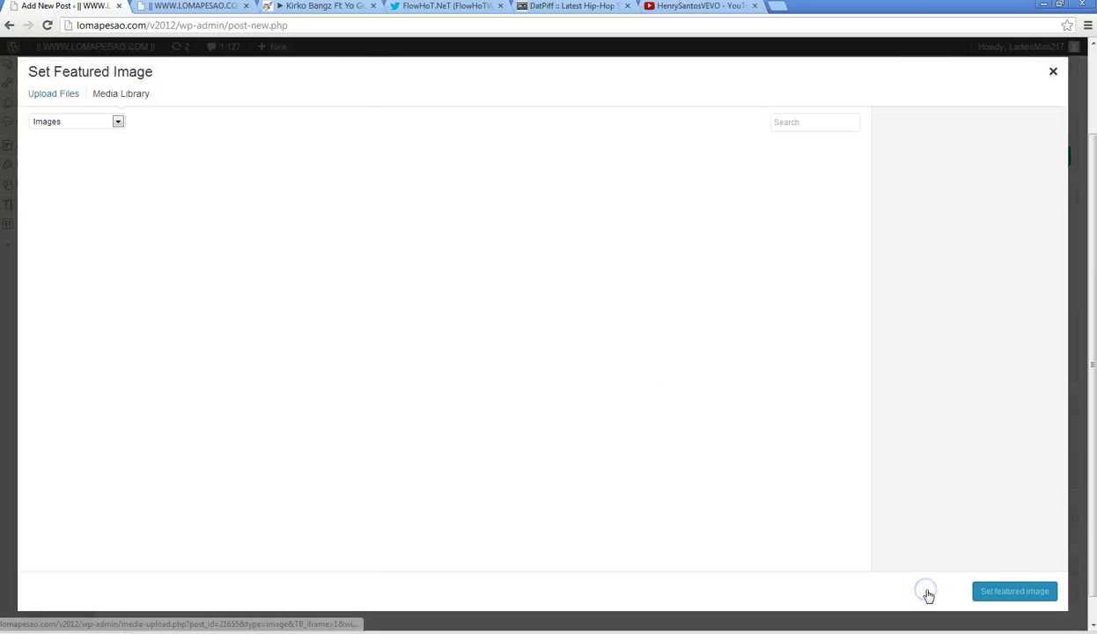
left_click(68, 93)
left_click(527, 322)
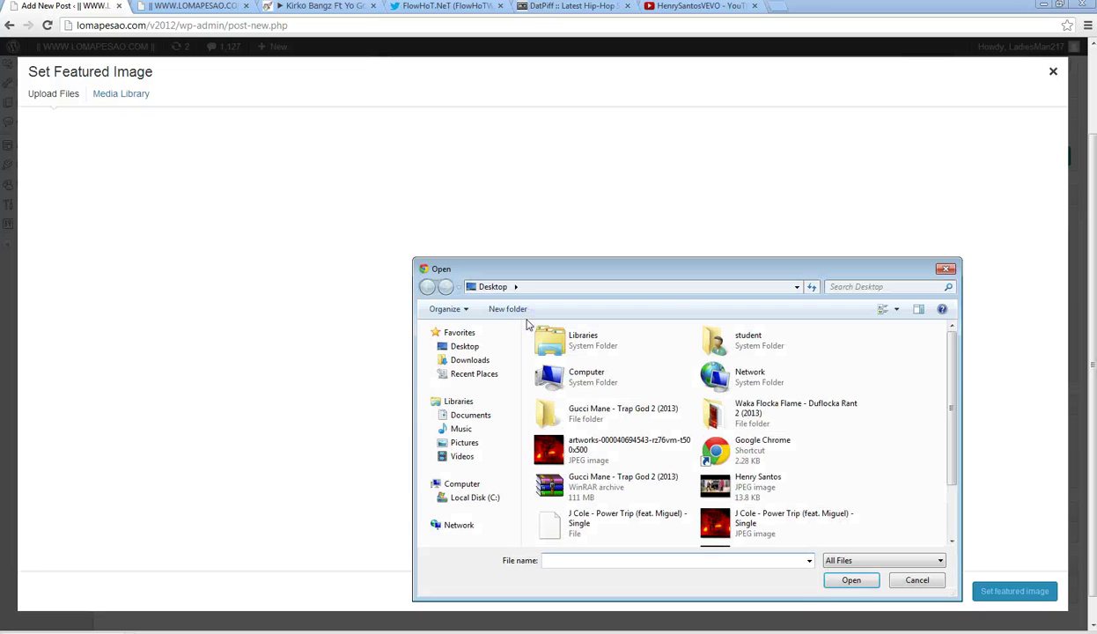
type("he")
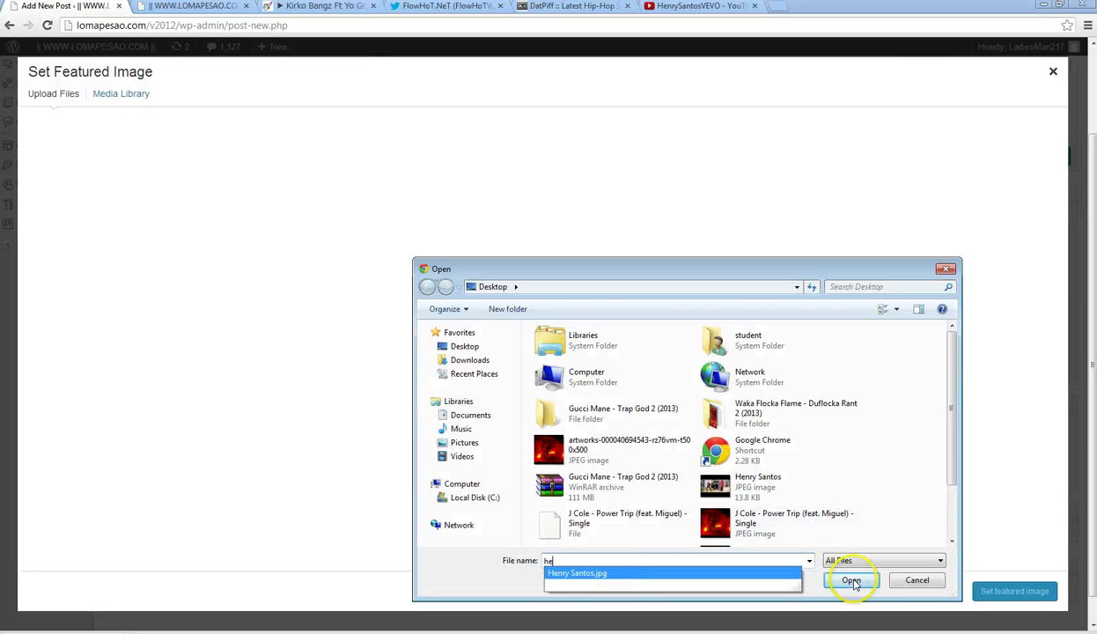
left_click(852, 582)
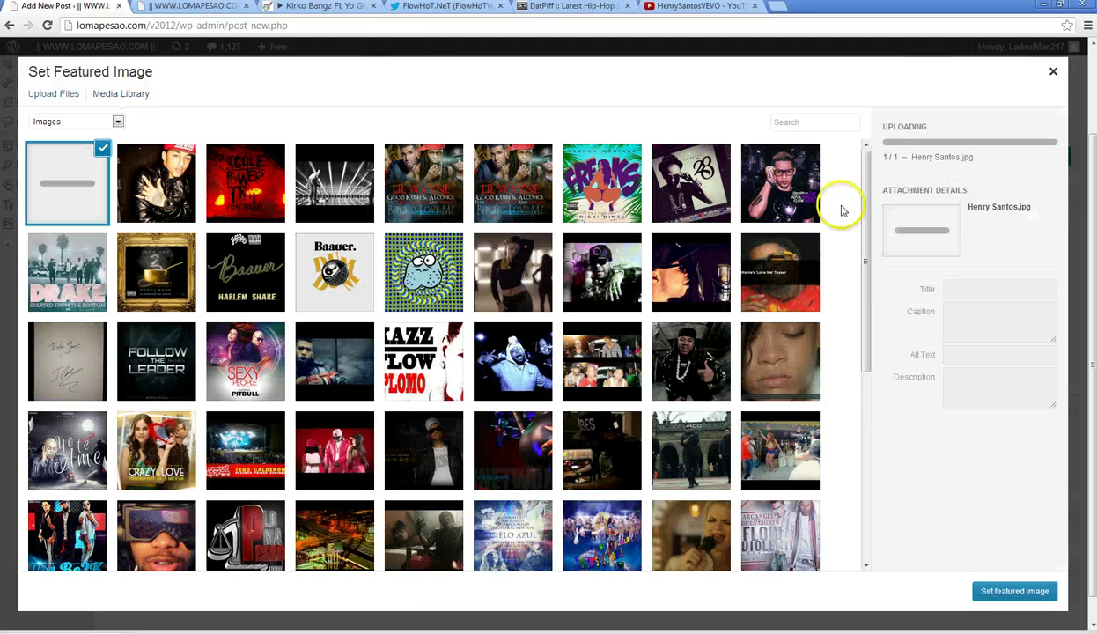
left_click(1012, 592)
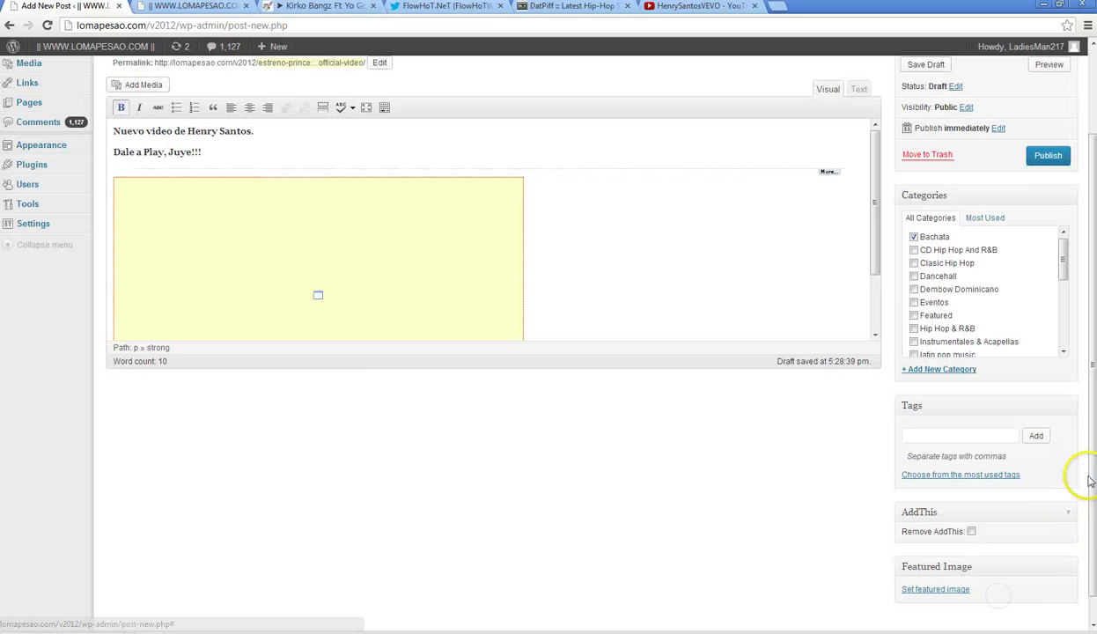
- Publish the post and reload the LoMaPesao front page
left_click(1047, 156)
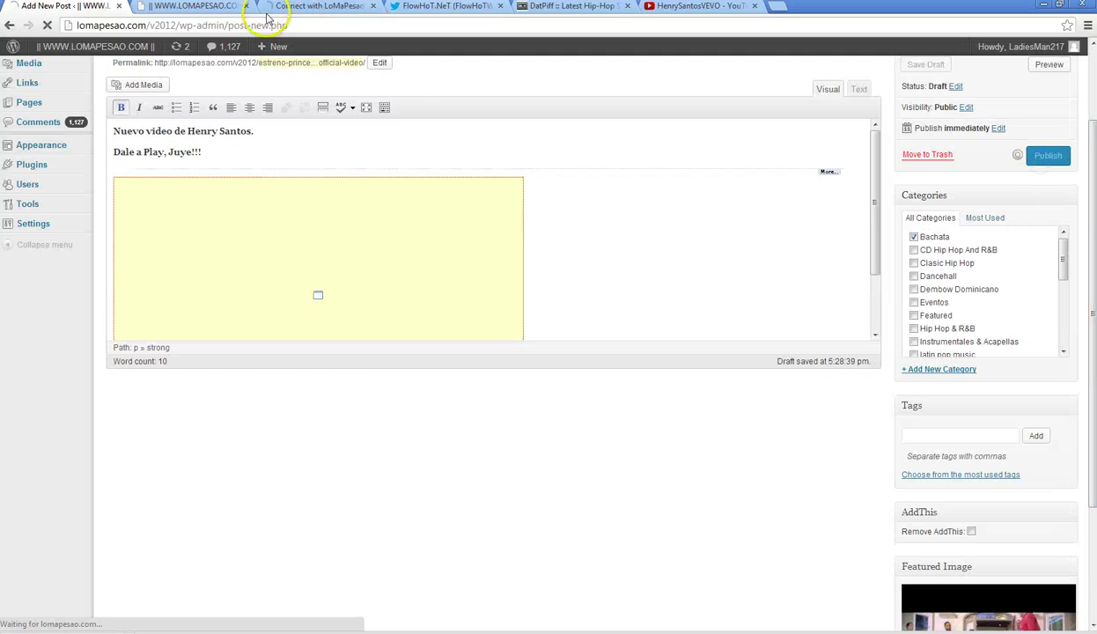
left_click(183, 7)
left_click(46, 25)
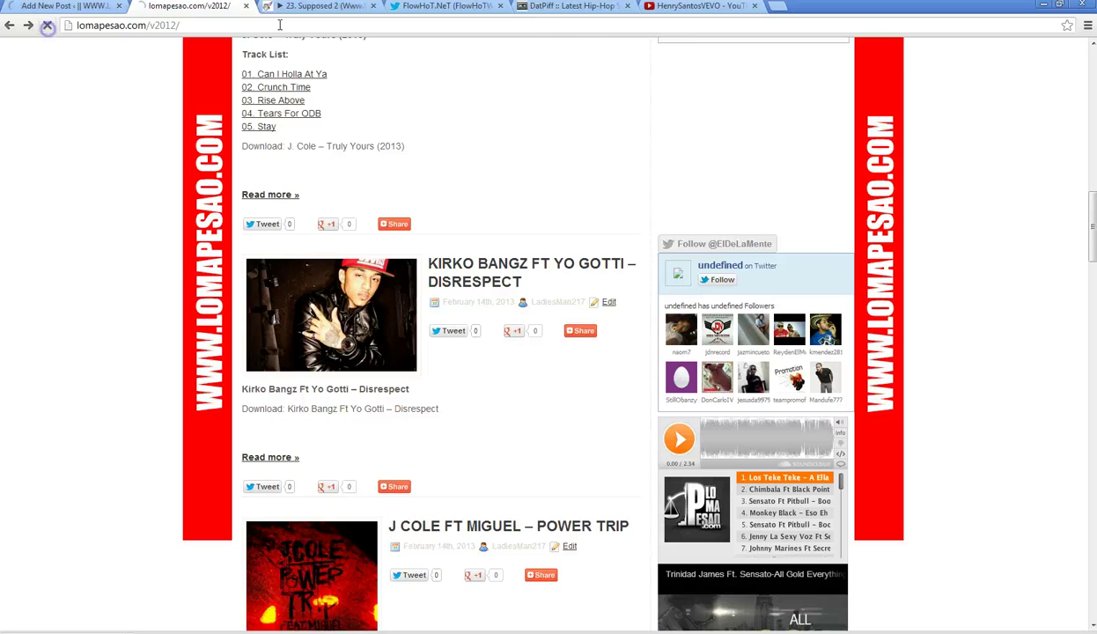
- Close the HenrySantosVEVO tab and play the '07. Bob Marley' track on HulkShare
left_click(679, 7)
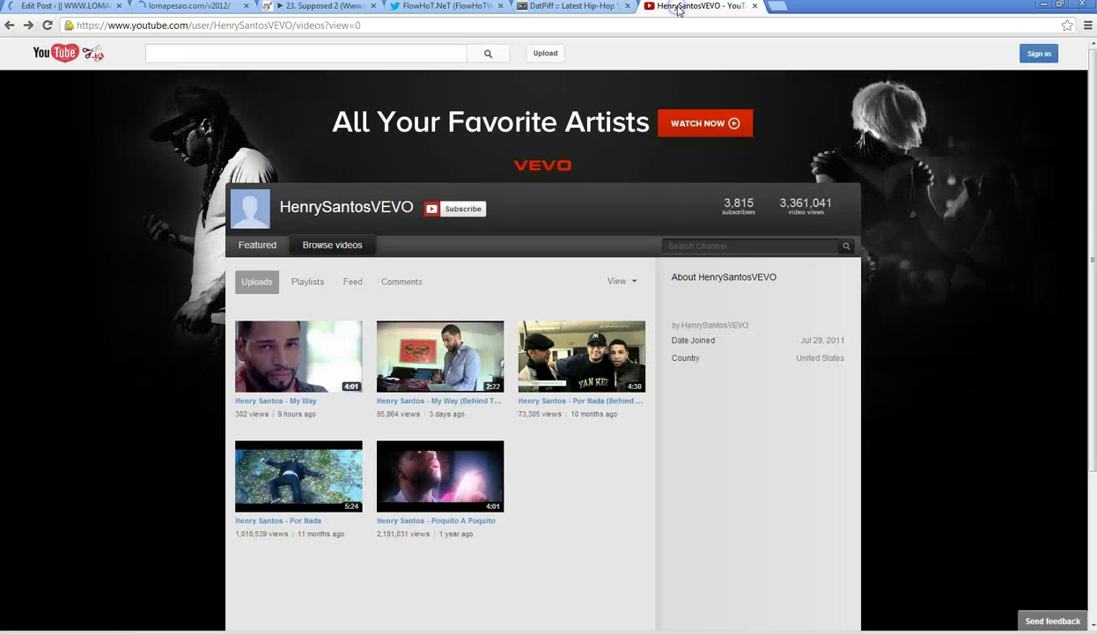
left_click(750, 6)
left_click(323, 7)
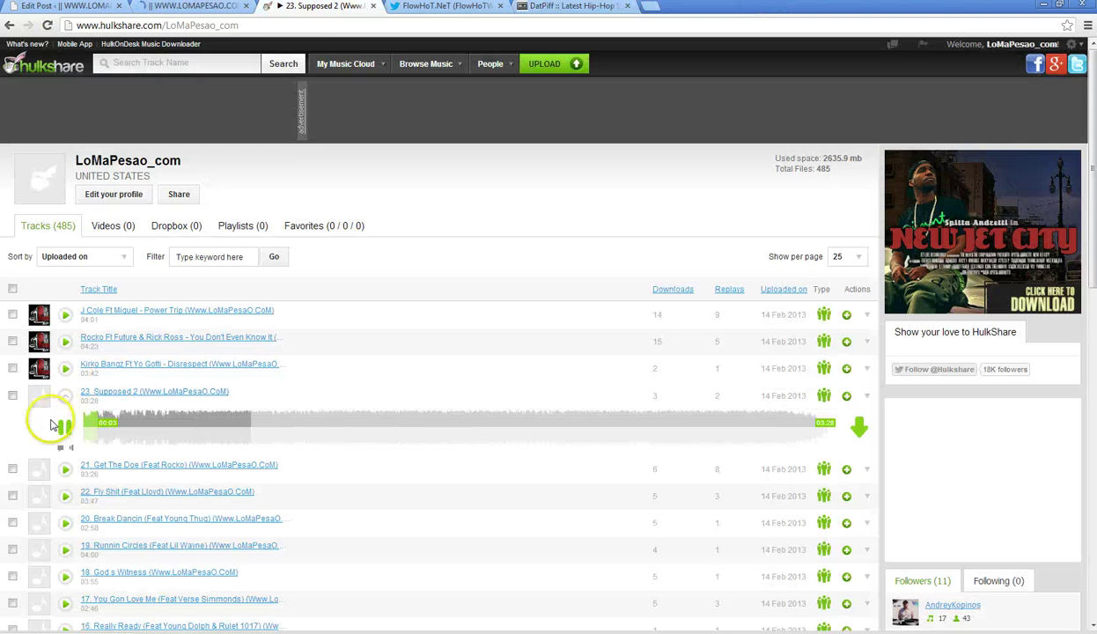
scroll(50, 426, "down", 3)
scroll(50, 424, "down", 1)
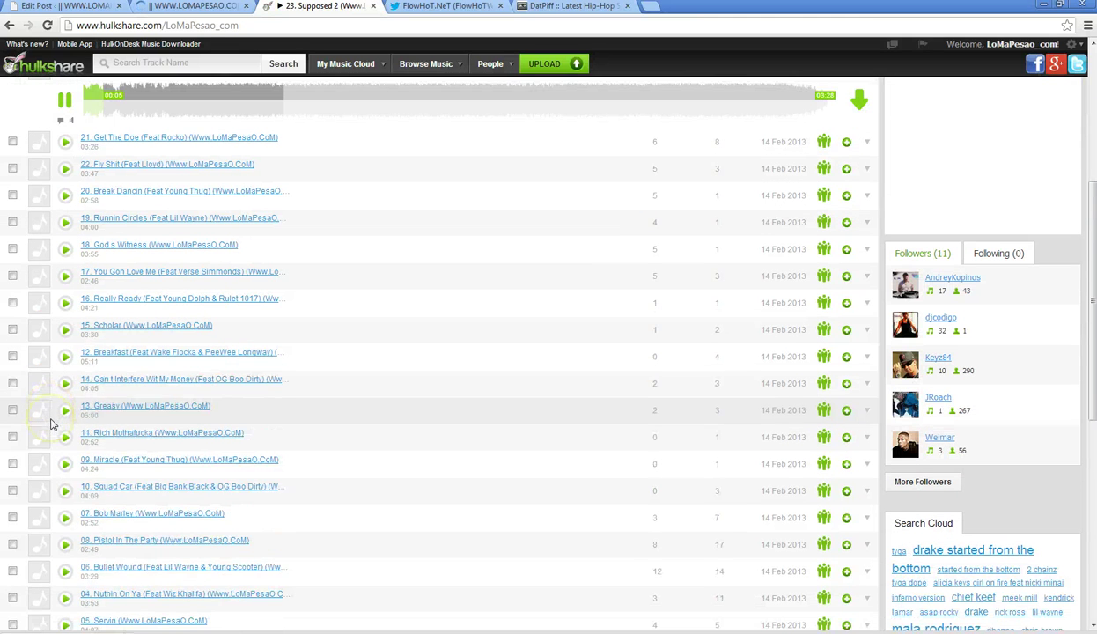
left_click(65, 519)
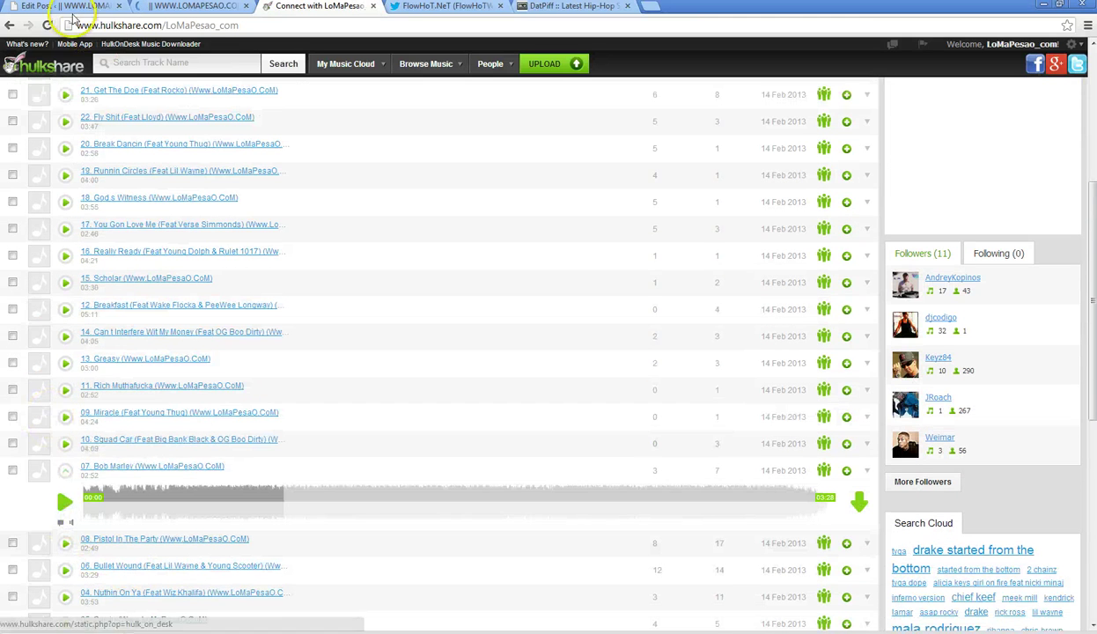
- Bring up the FlowHoT.NeT Twitter profile and scroll through its tweets
left_click(427, 7)
scroll(330, 405, "down", 3)
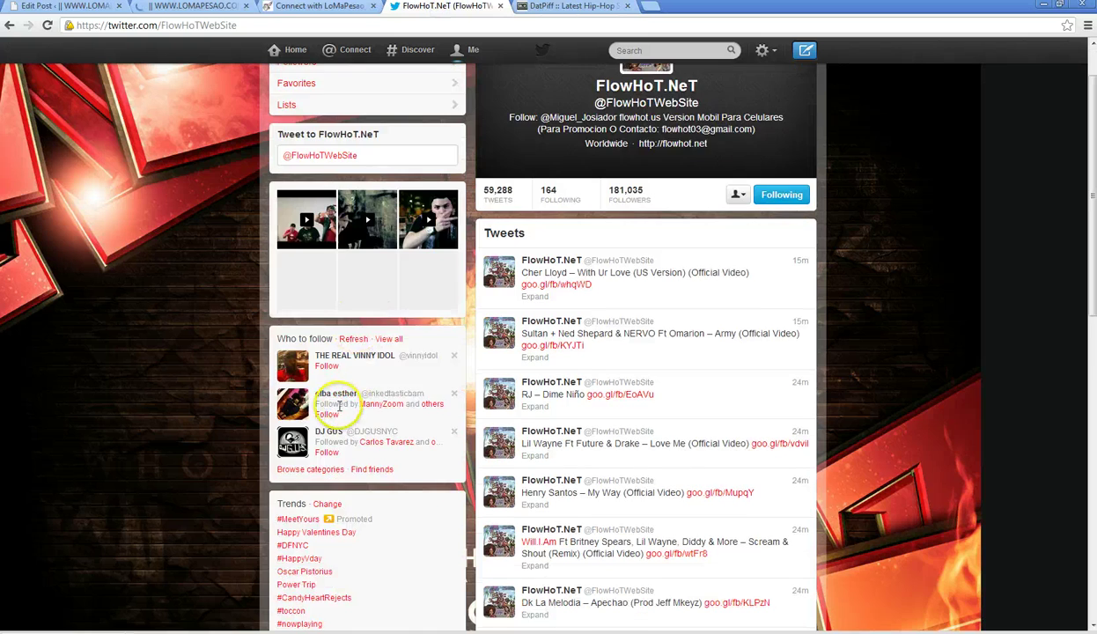
scroll(335, 410, "down", 4)
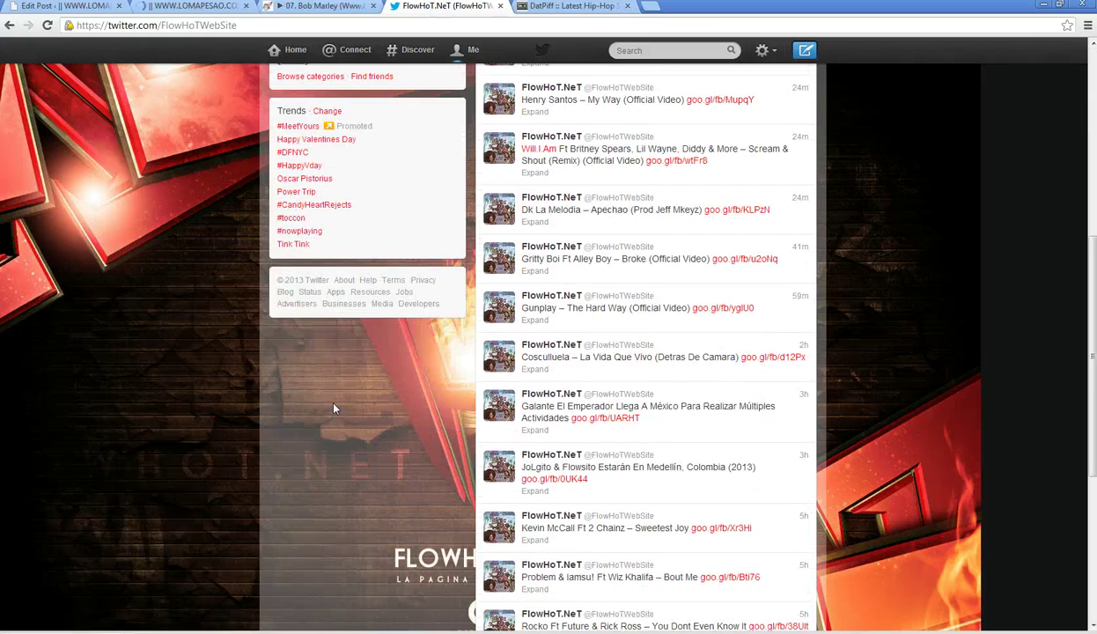
scroll(335, 409, "down", 2)
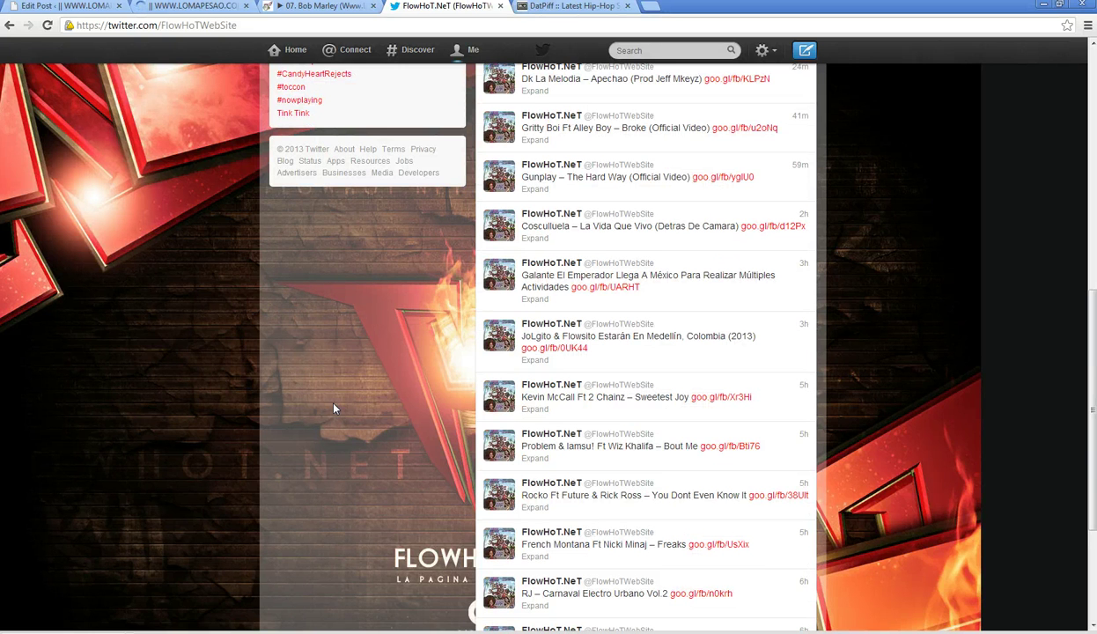
- Scroll the LoMaPesao.com front page to the new 'ESTRENO – Henry Santos – My Way (Official Video)' post
left_click(186, 7)
scroll(76, 365, "down", 15)
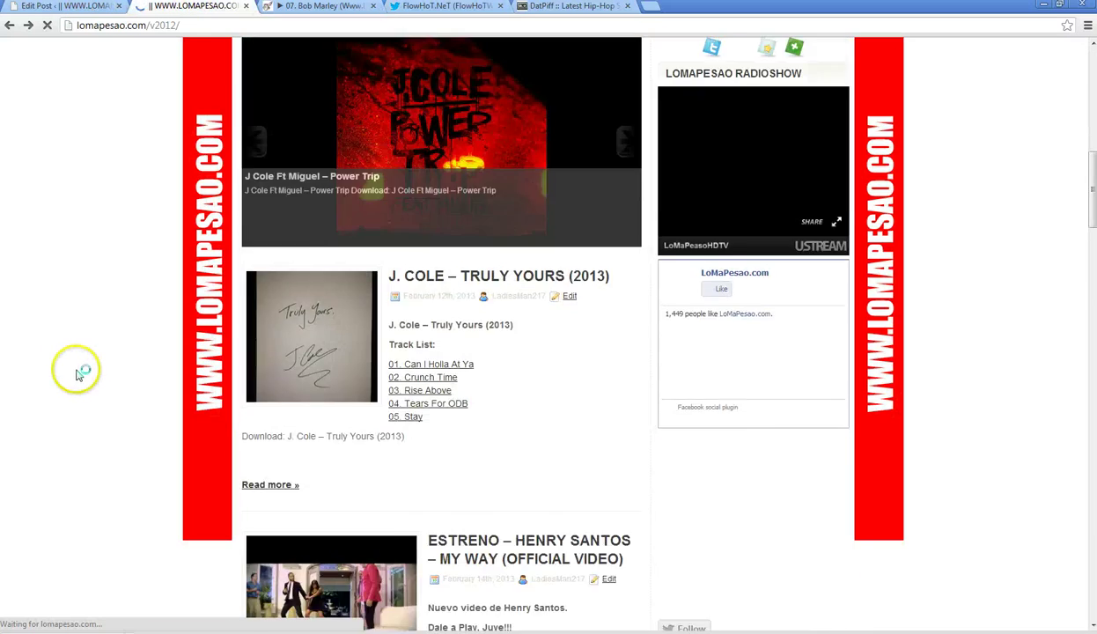
scroll(76, 375, "down", 2)
scroll(75, 375, "up", 3)
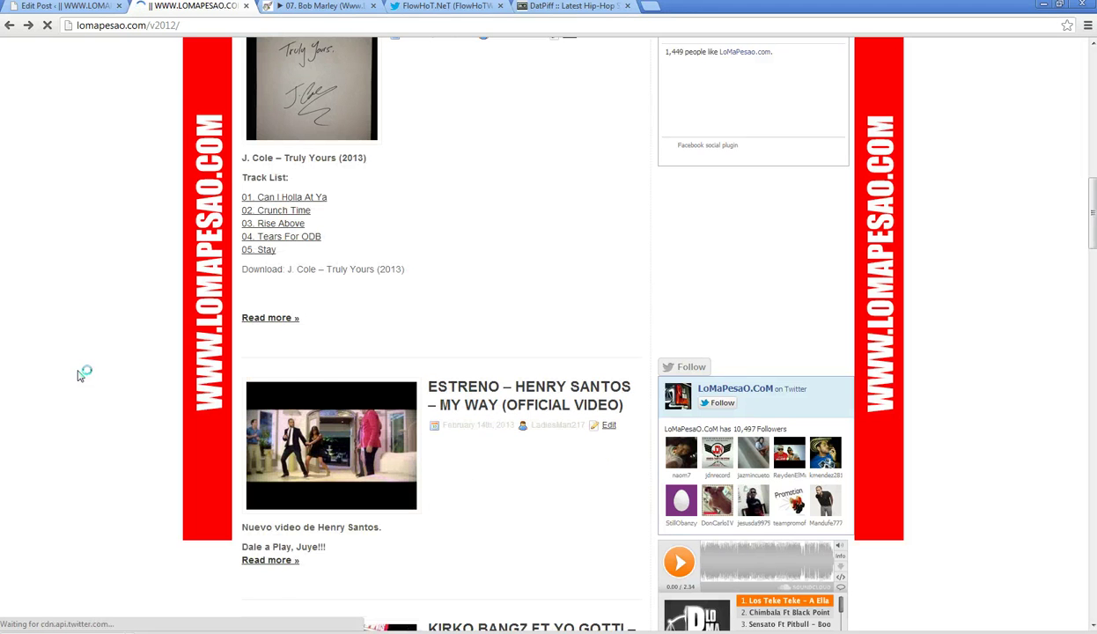
scroll(79, 377, "down", 3)
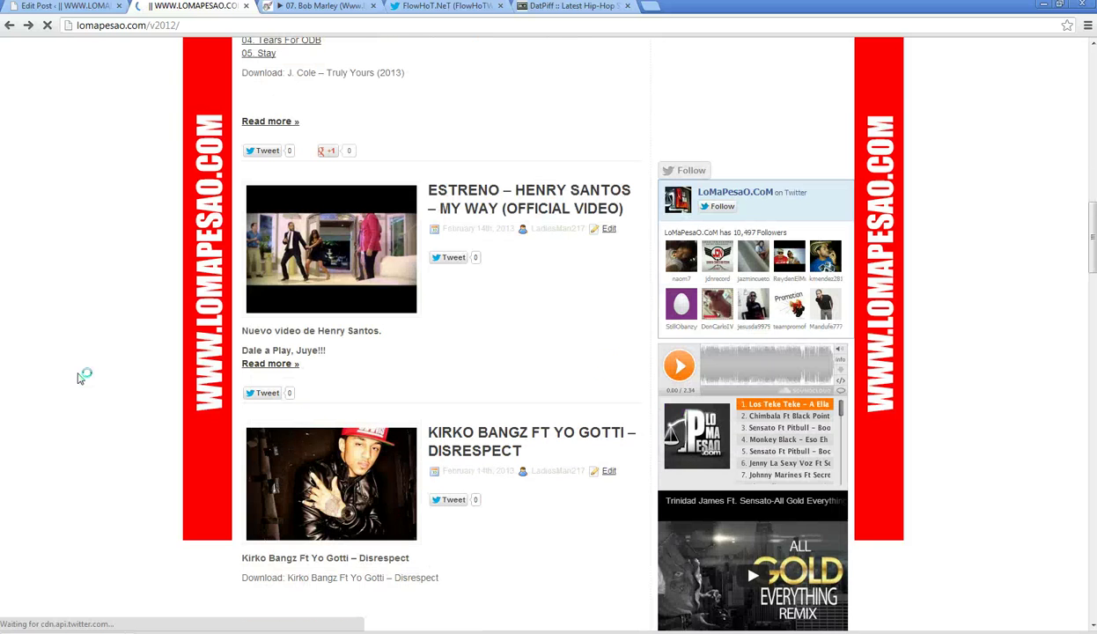
left_click(445, 6)
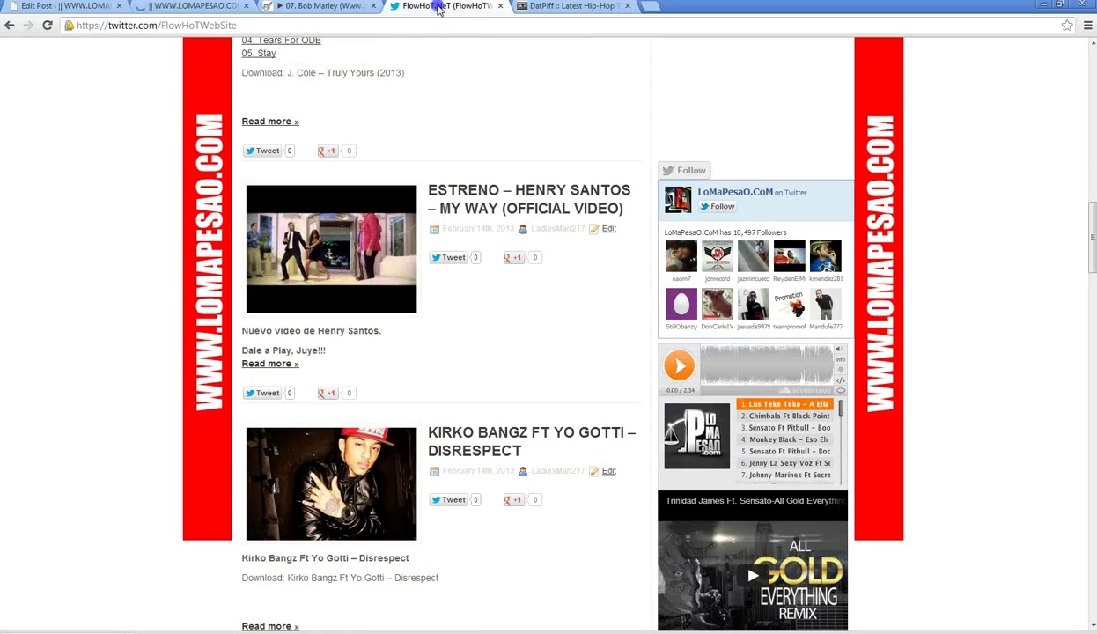
left_click(648, 50)
type("h")
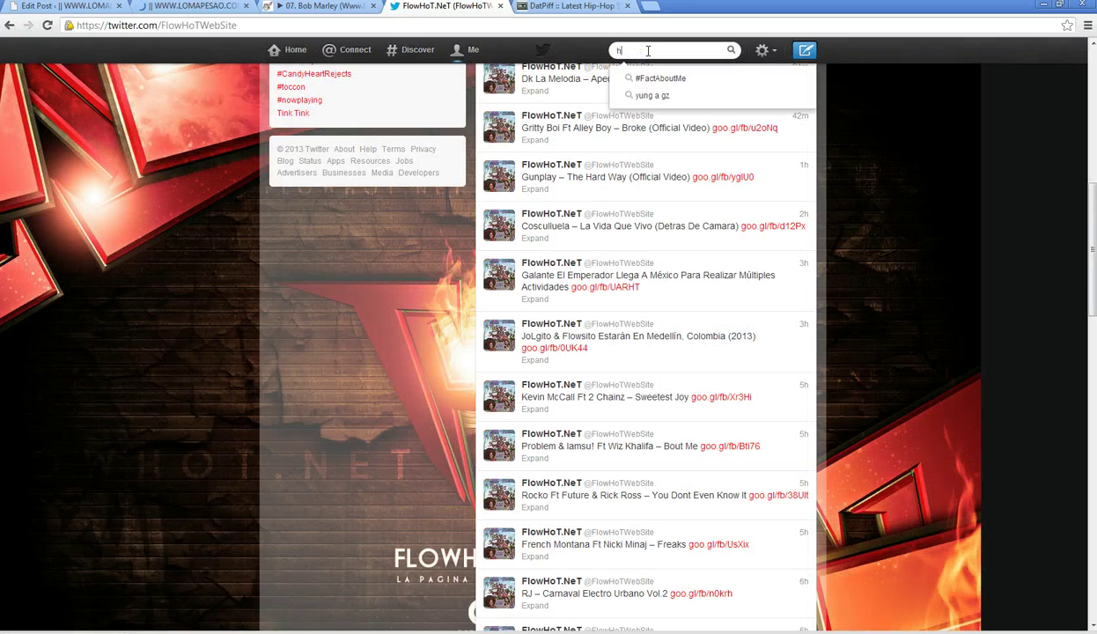
type("en")
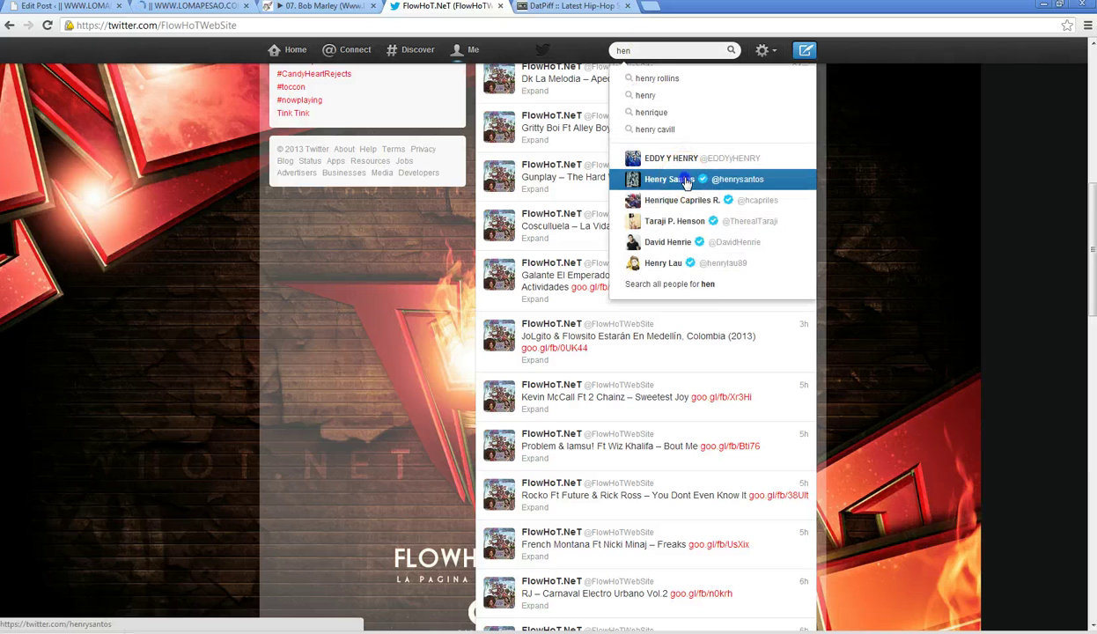
left_click(686, 181)
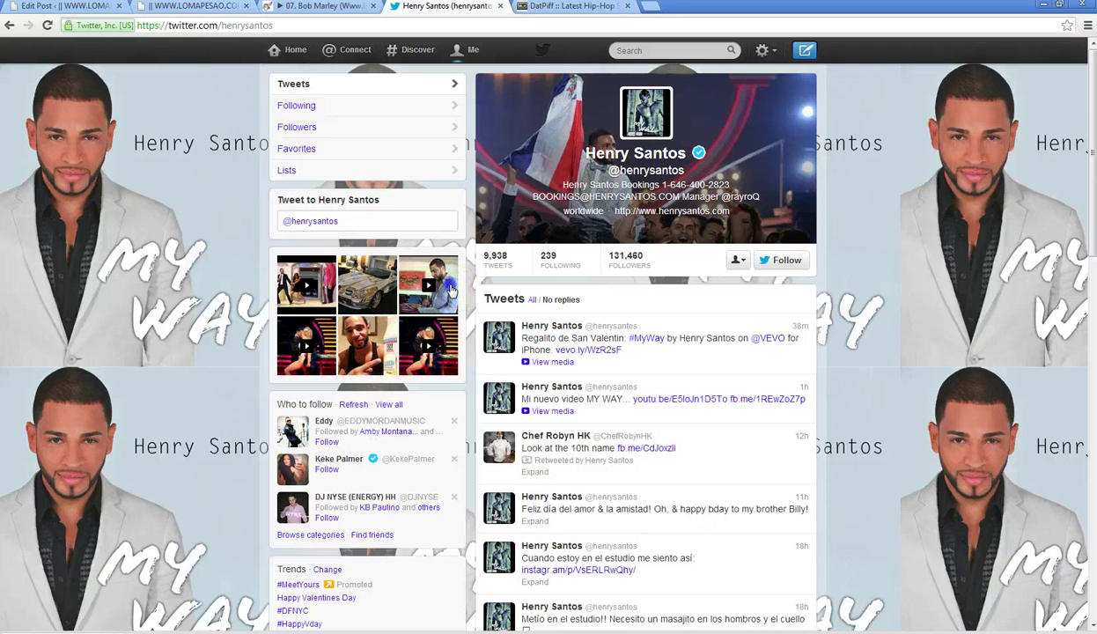
left_click(451, 289)
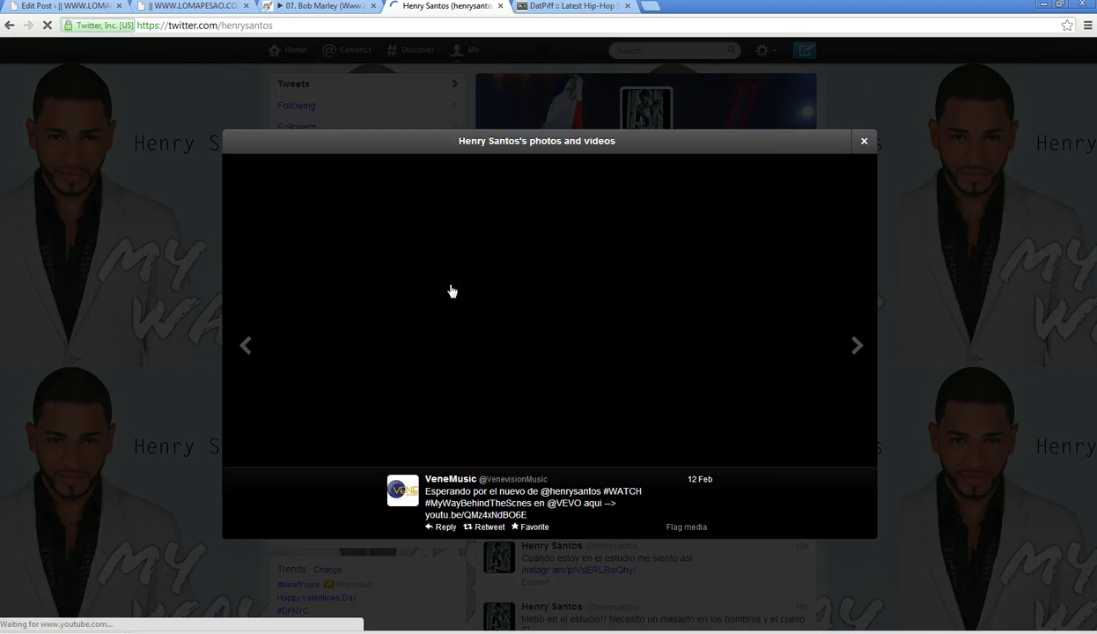
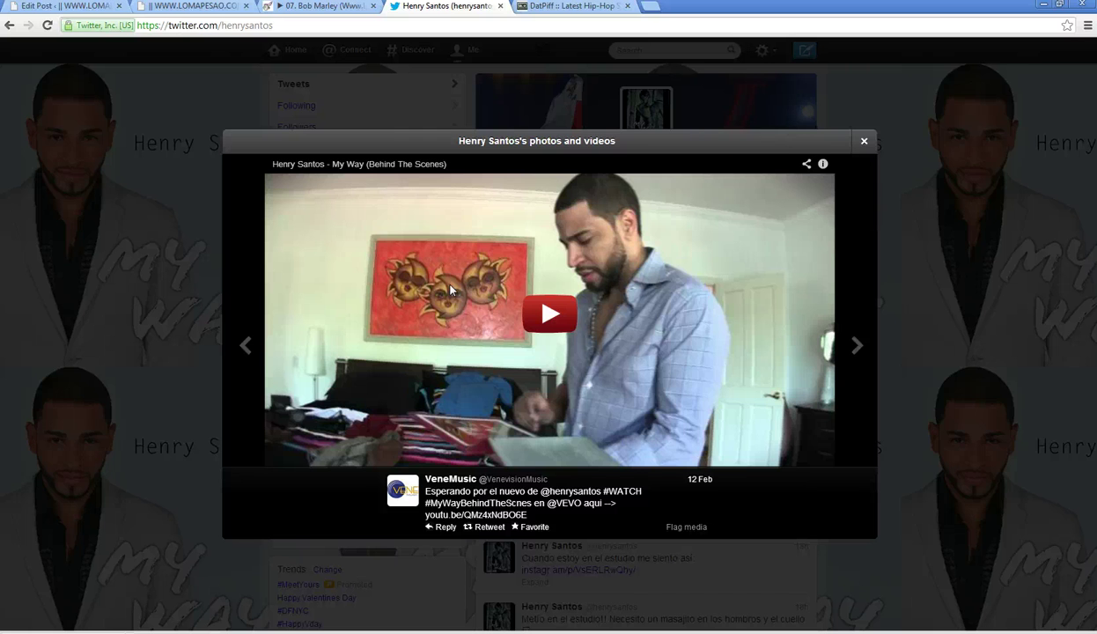
- Flip through the Henry Santos photos and videos gallery, then close the viewer
key("Right")
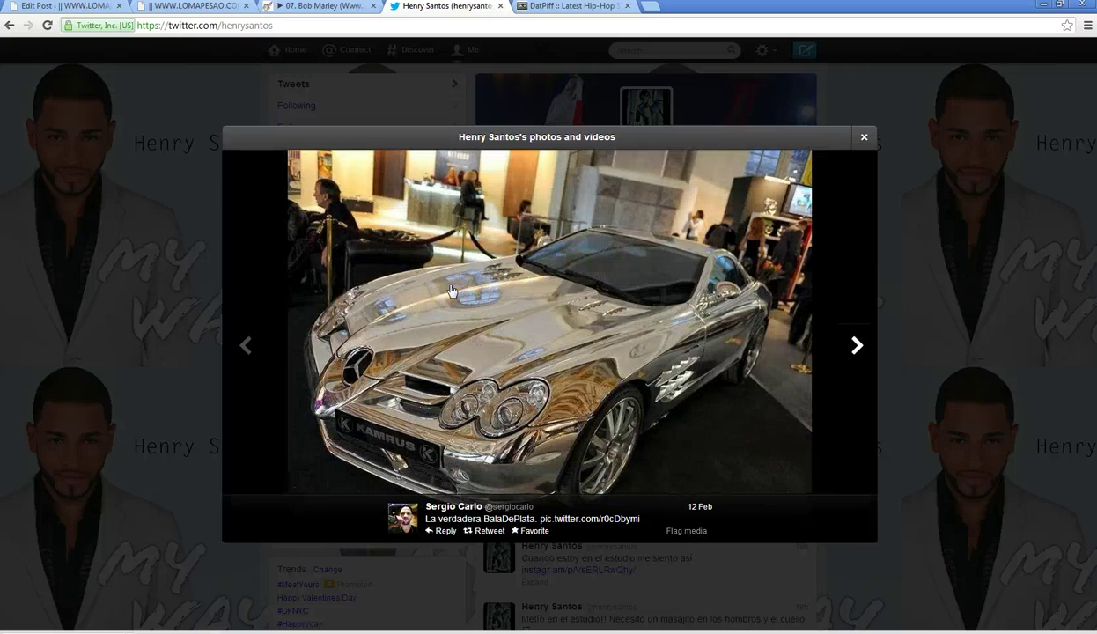
key("Left")
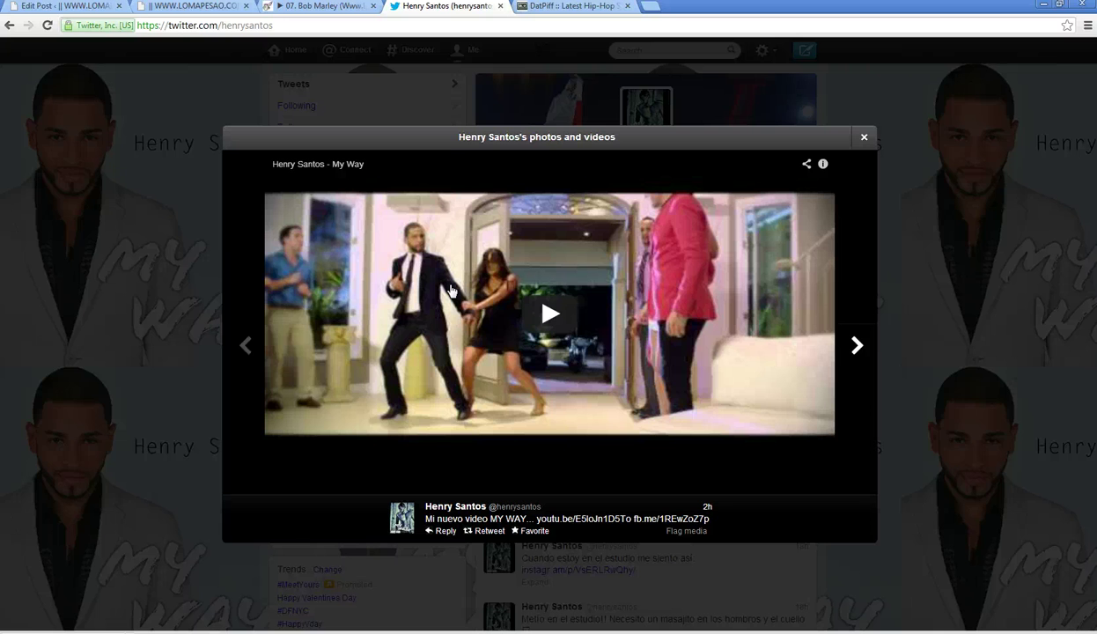
left_click(863, 138)
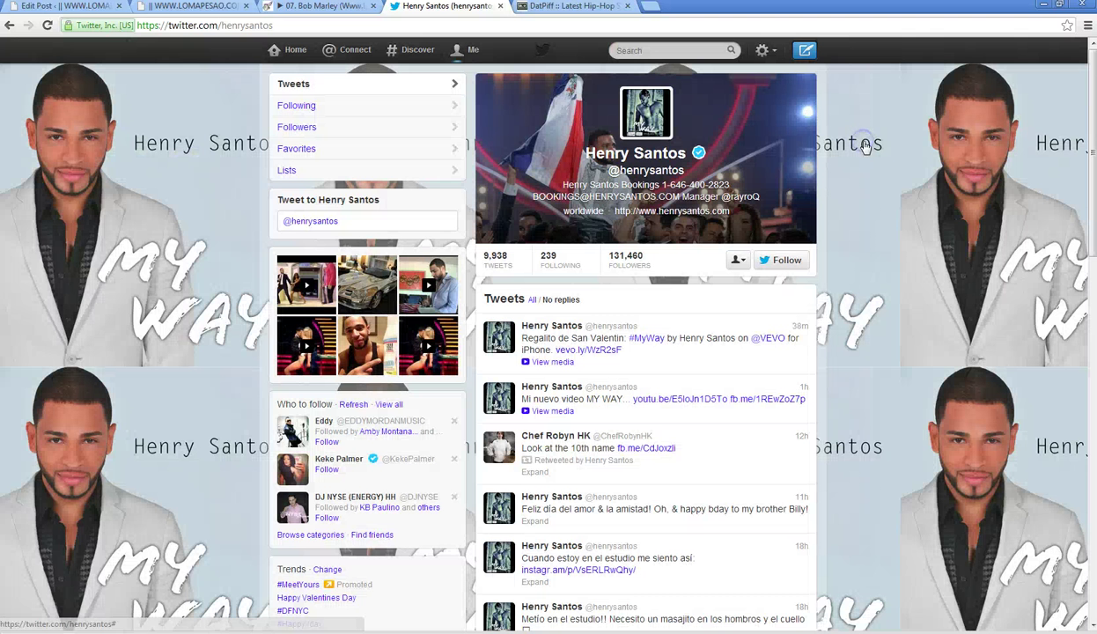
left_click(306, 284)
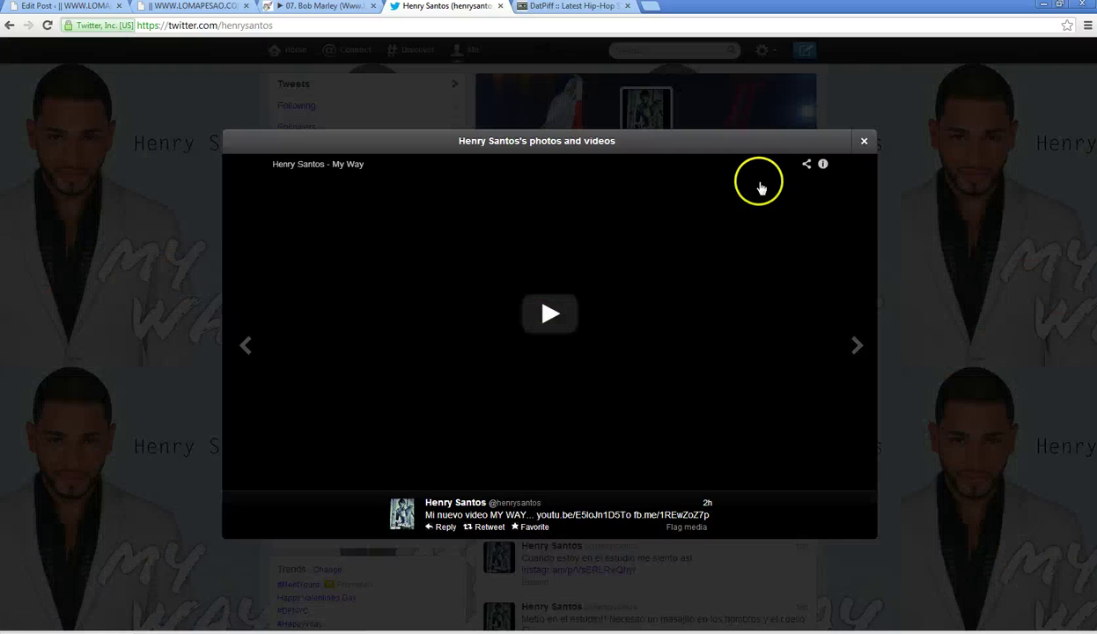
left_click(862, 144)
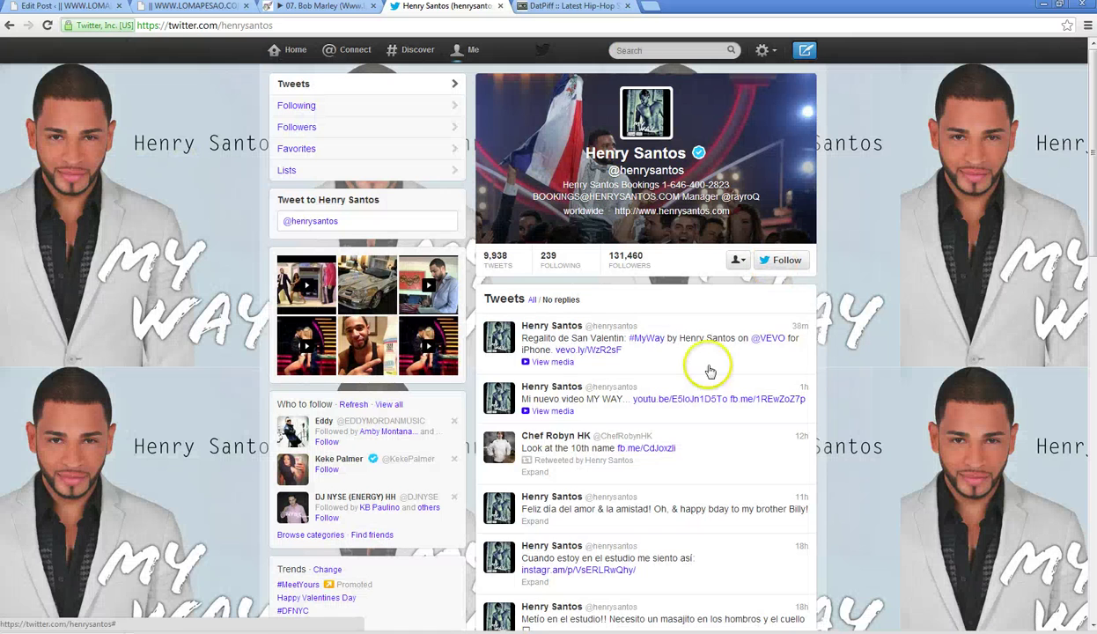
- Expand the Valentine's tweet video and scroll down toward the My Way tweet
left_click(779, 361)
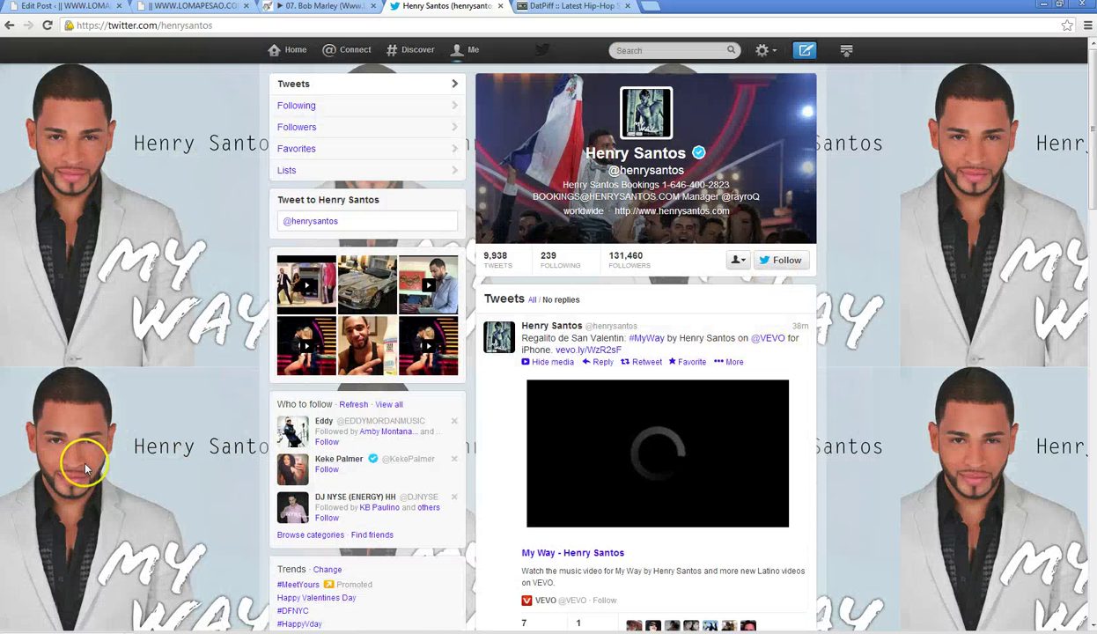
scroll(204, 491, "down", 2)
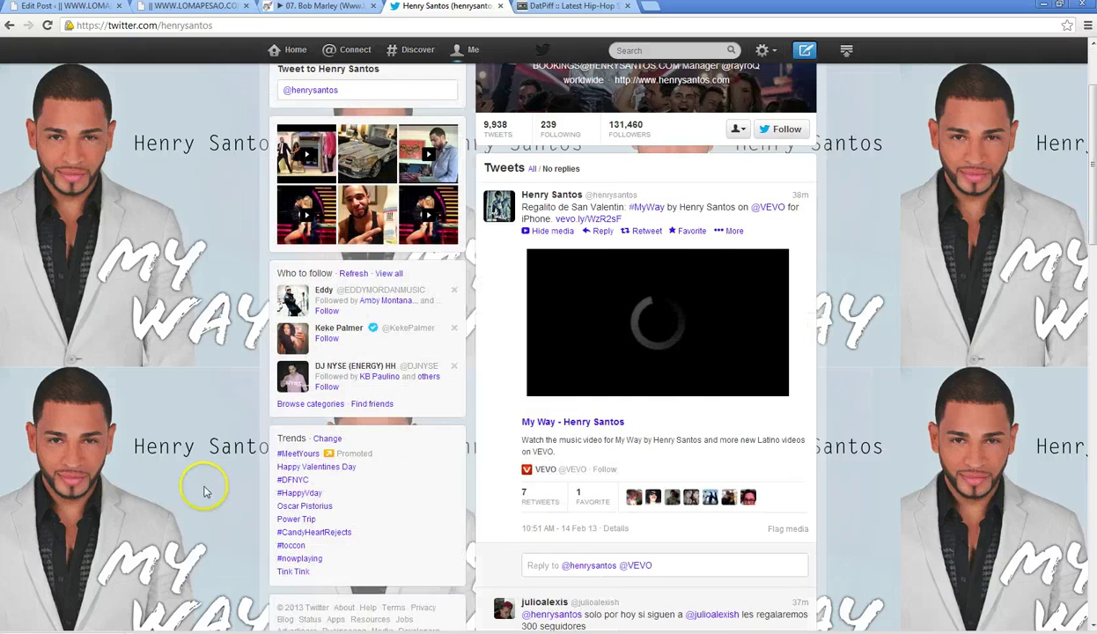
scroll(205, 491, "down", 4)
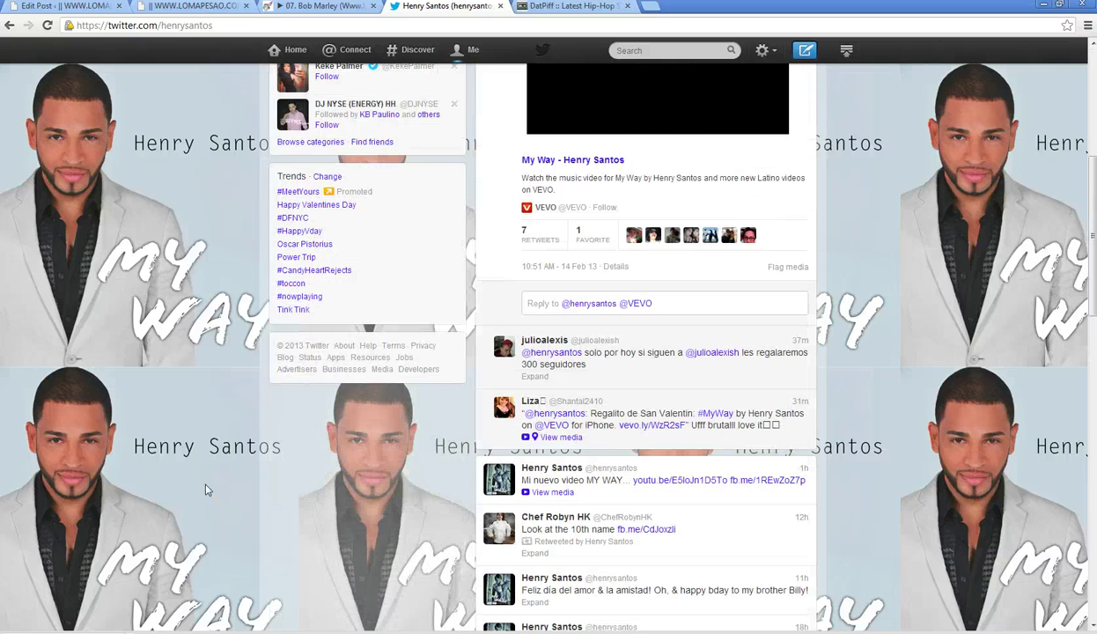
scroll(205, 490, "down", 1)
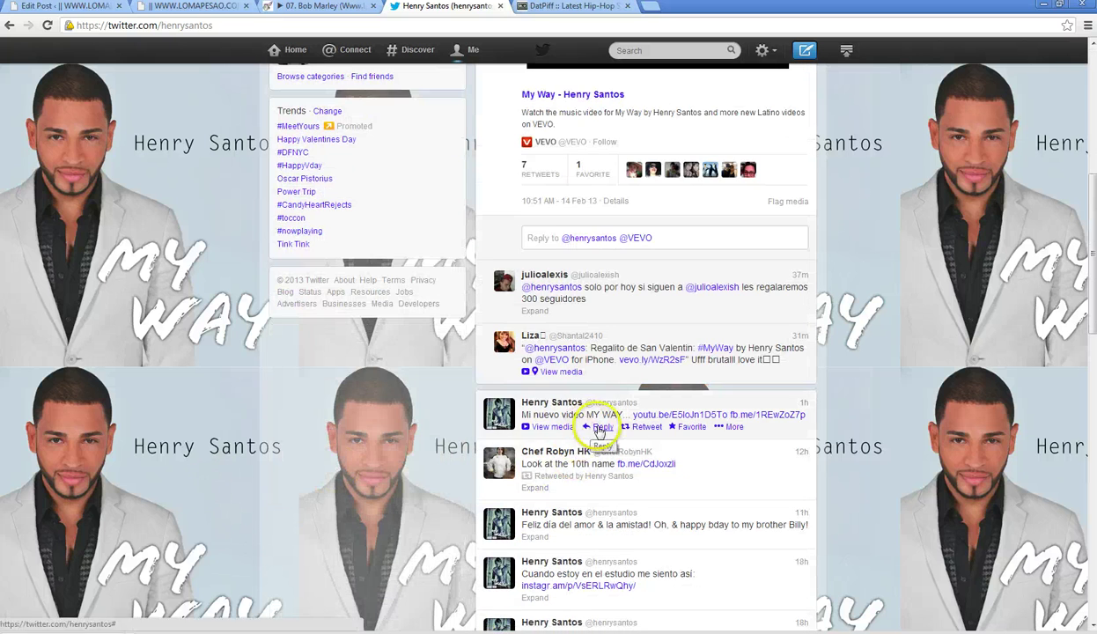
- Open a reply box under the My Way video tweet, then bring up the LoMaPesaO blog
left_click(598, 428)
scroll(360, 523, "down", 10)
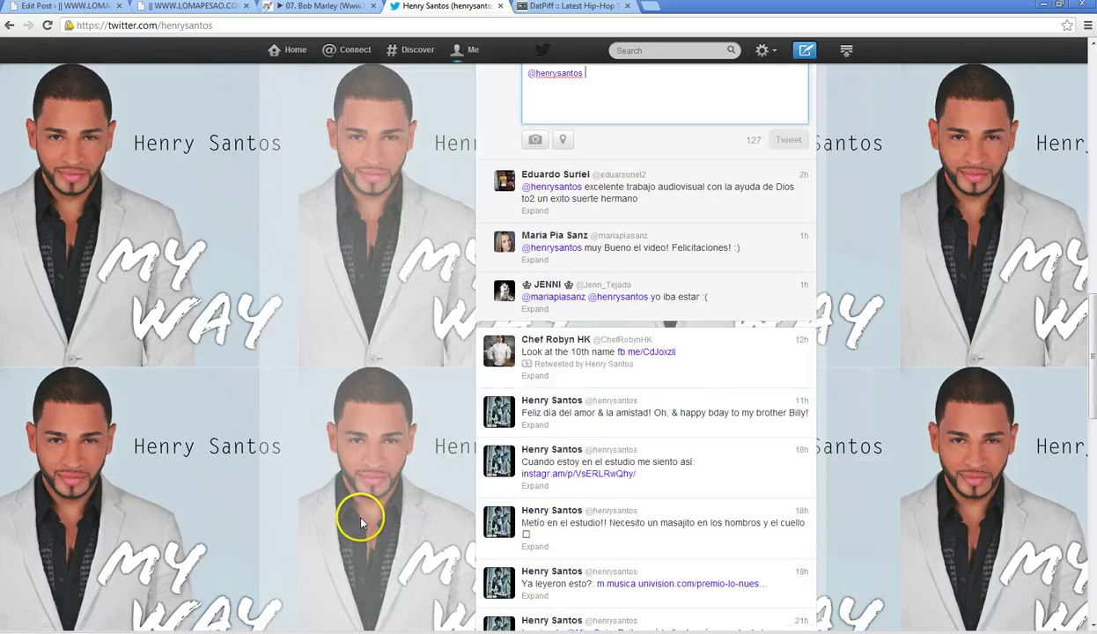
scroll(360, 522, "up", 10)
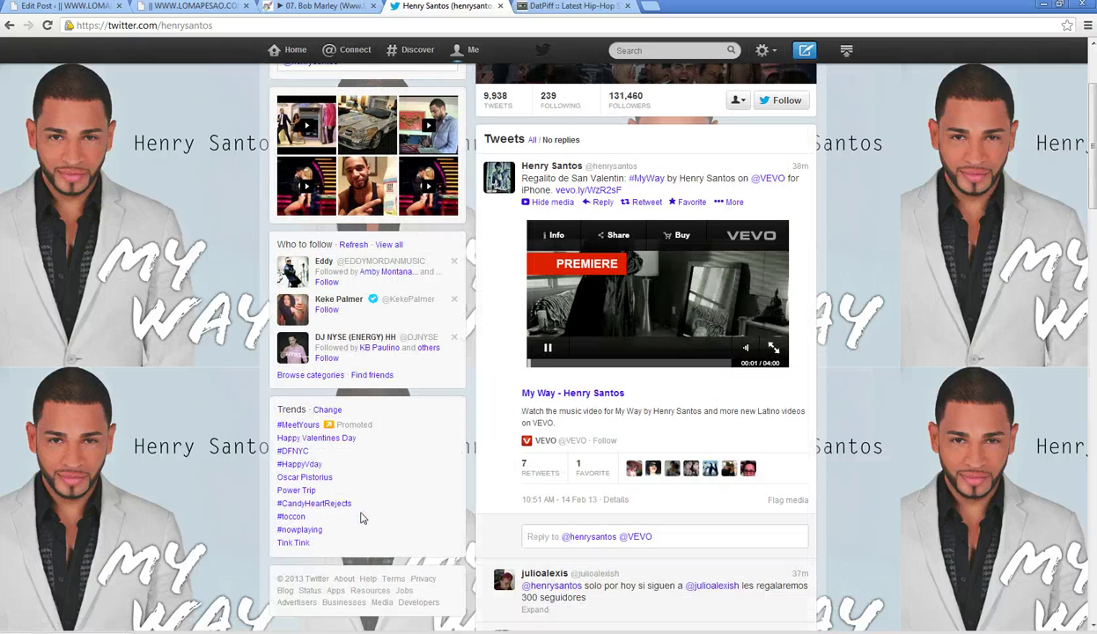
scroll(528, 458, "down", 6)
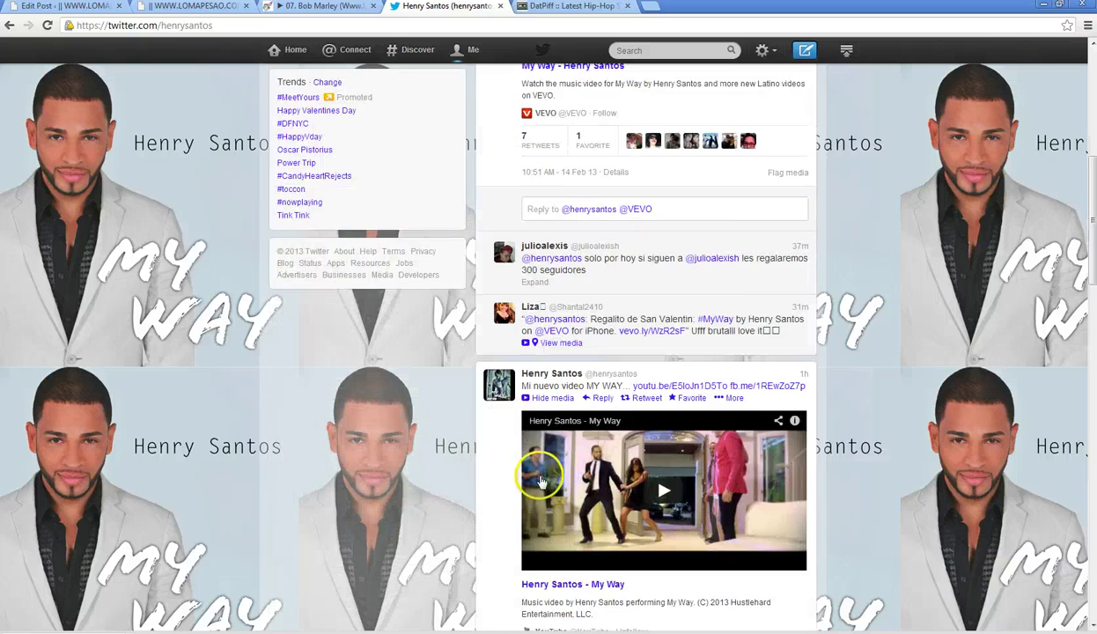
left_click(531, 531)
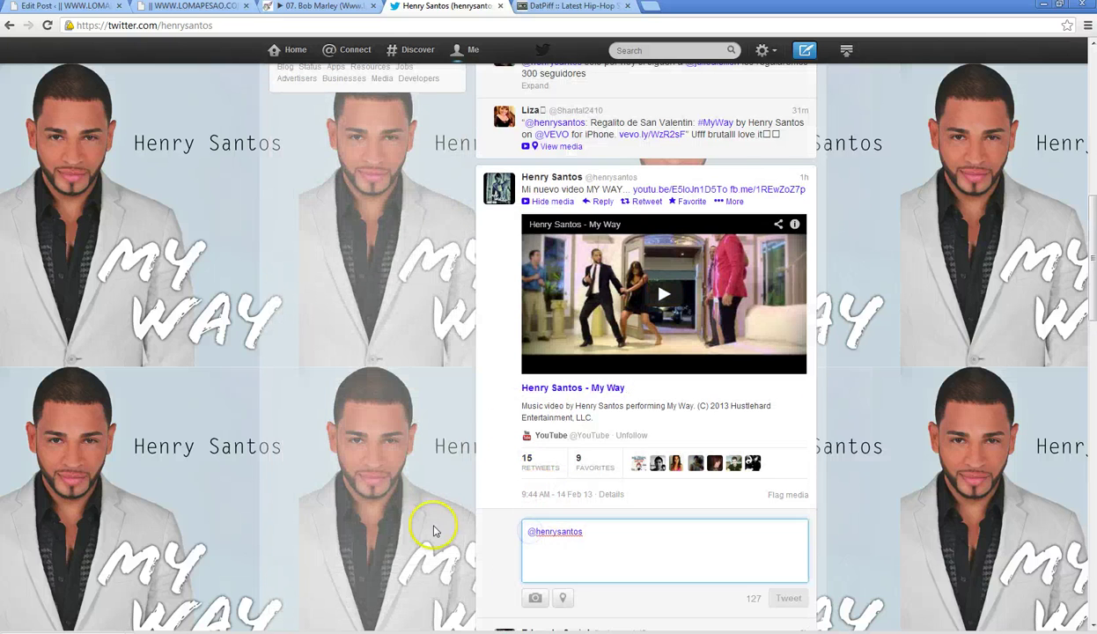
scroll(436, 524, "up", 10)
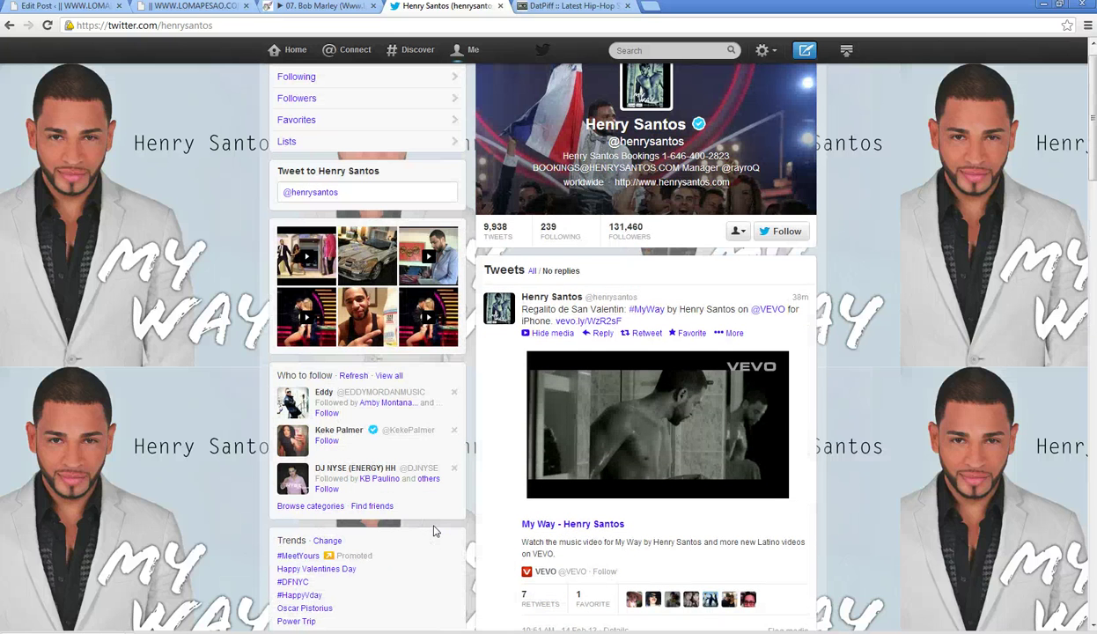
scroll(436, 526, "down", 2)
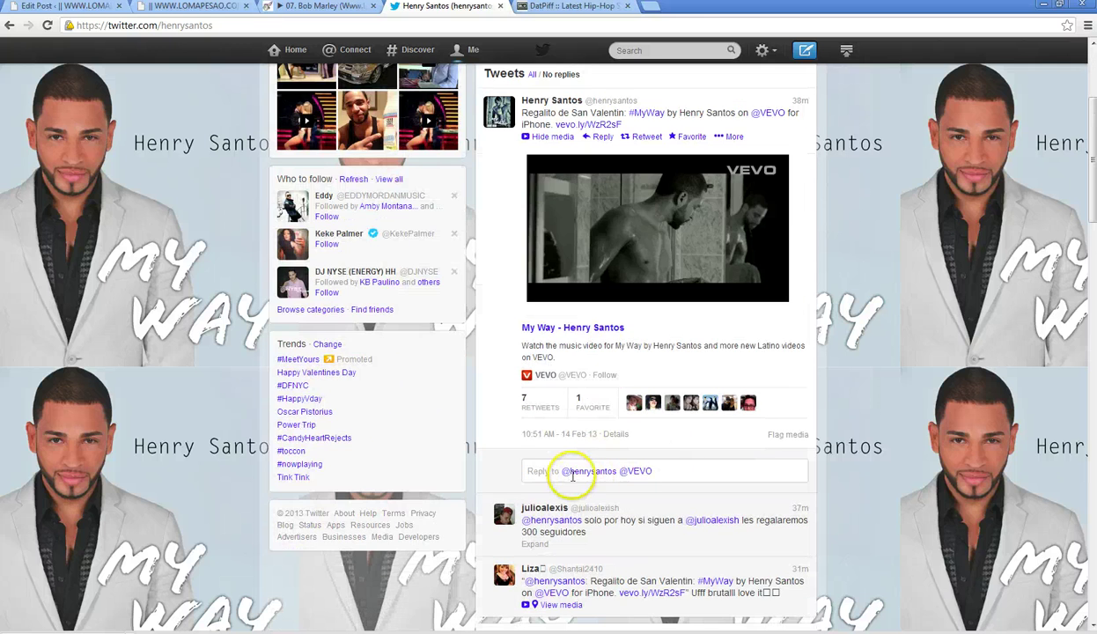
scroll(542, 475, "down", 5)
scroll(520, 480, "up", 5)
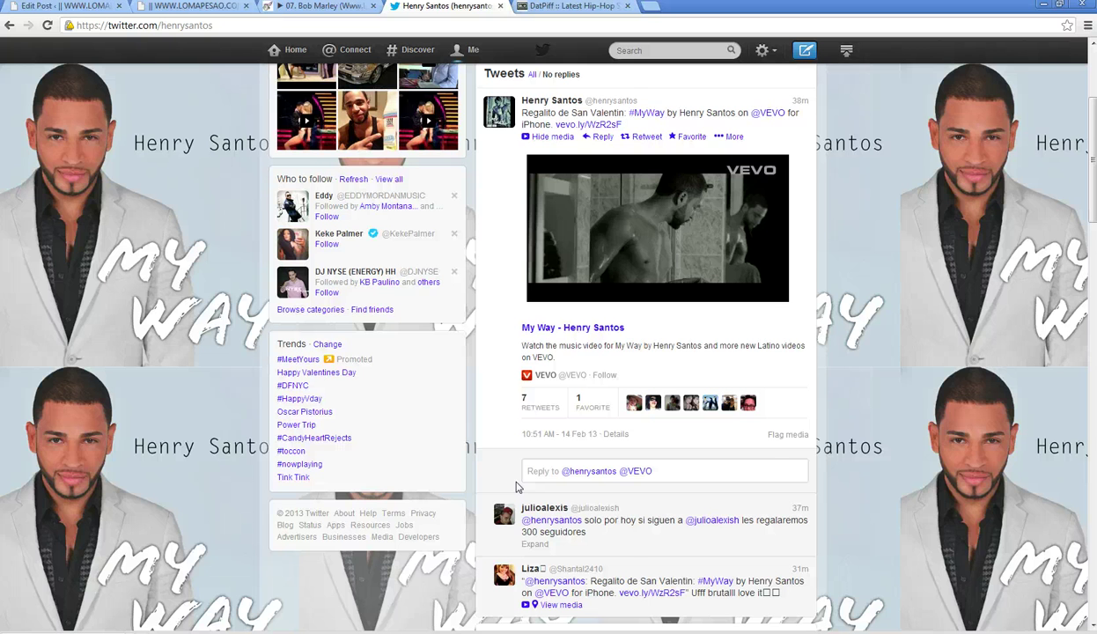
scroll(517, 488, "down", 5)
left_click(533, 532)
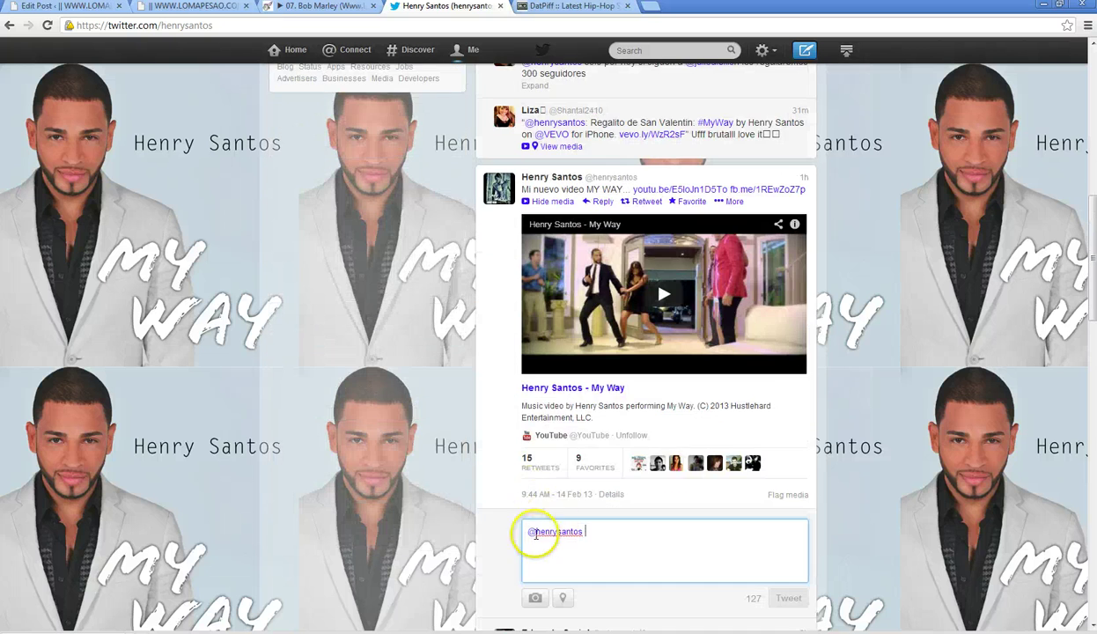
left_click(179, 7)
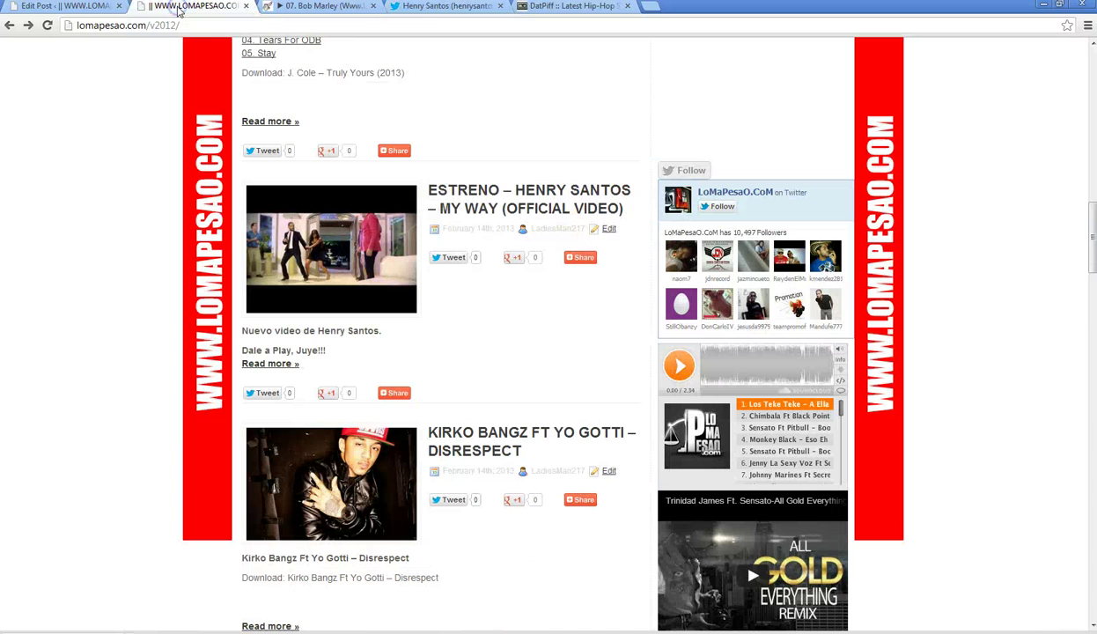
- Begin the My Way reply with 'ESTRENO -' and capitalise the H and S in the mention
left_click(454, 7)
left_click(539, 531)
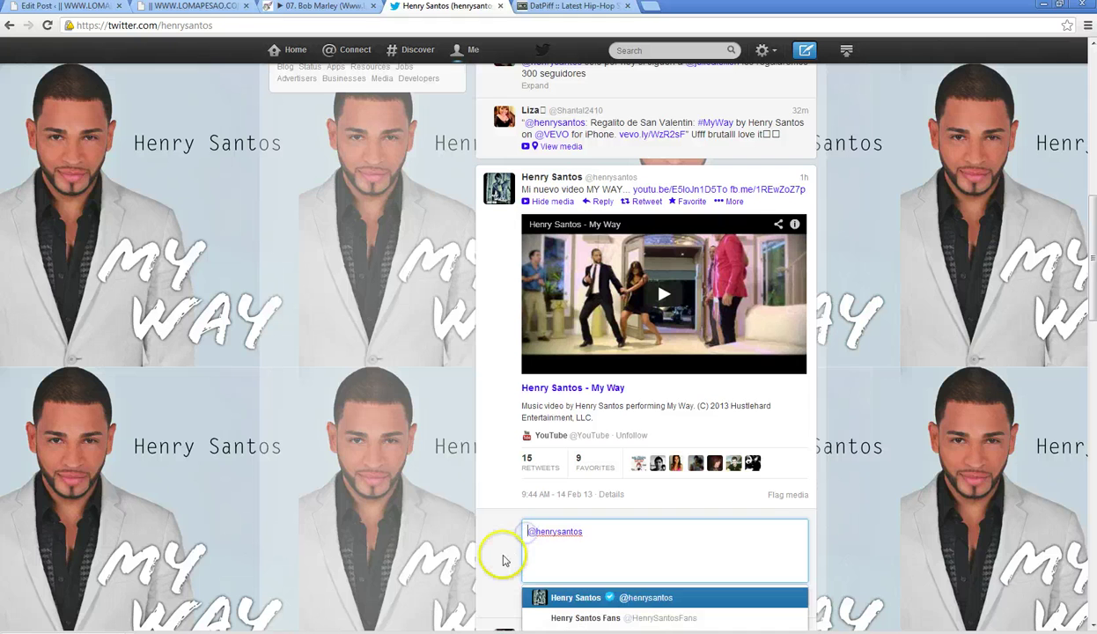
type("ESTRENO")
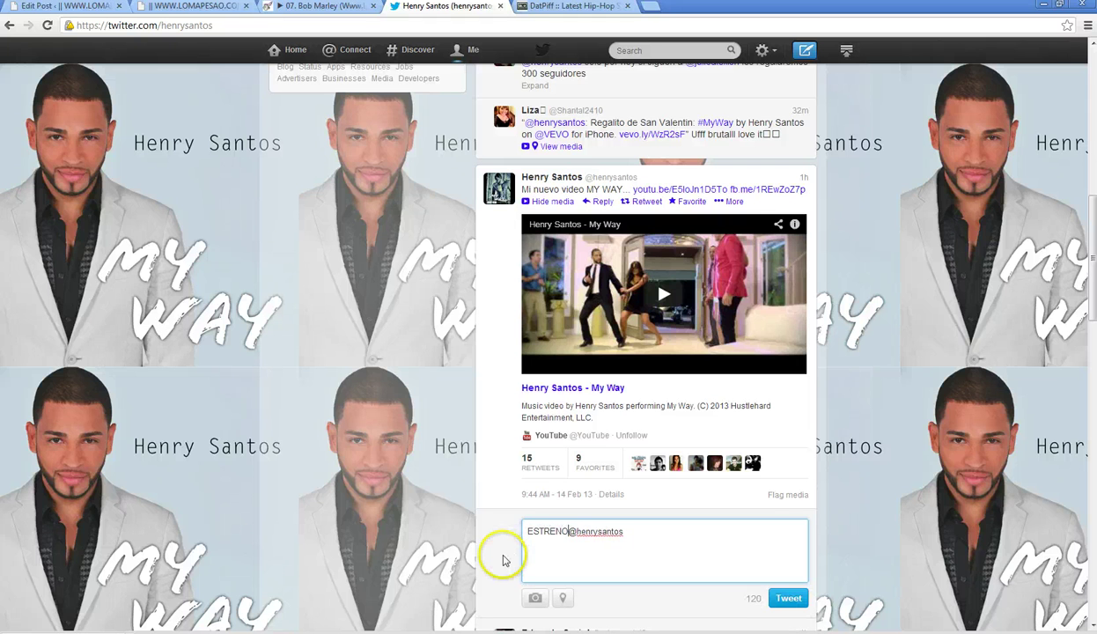
type(" -")
key("BackSpace")
type("H")
key("BackSpace")
type("S")
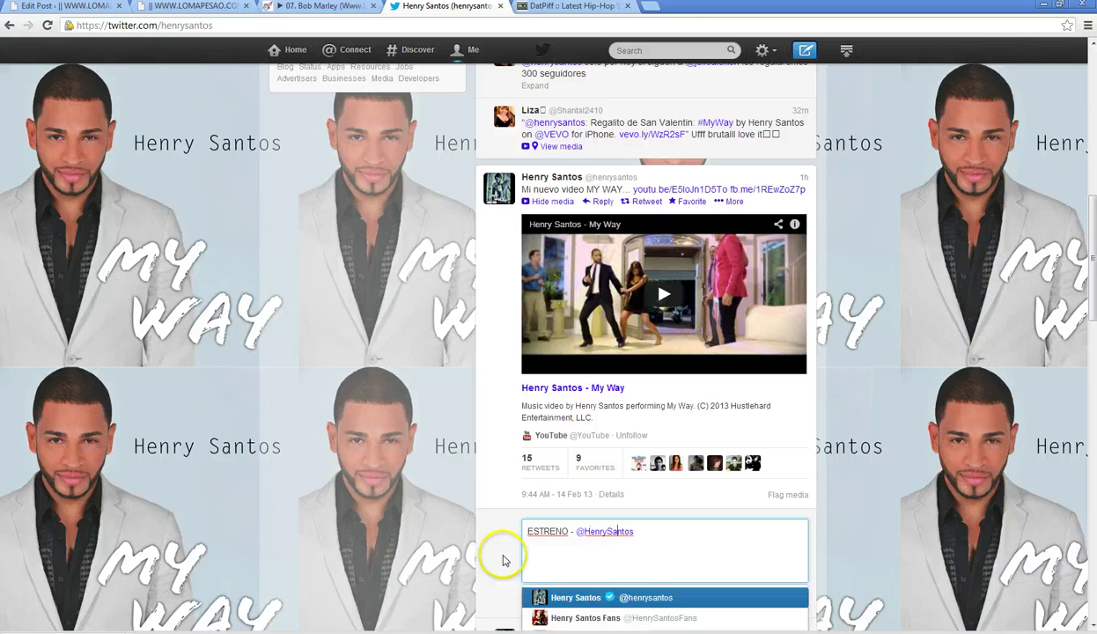
- Copy '– My Way (Official Video)' from the blog post title into the reply, then add 'solo en'
left_click(176, 7)
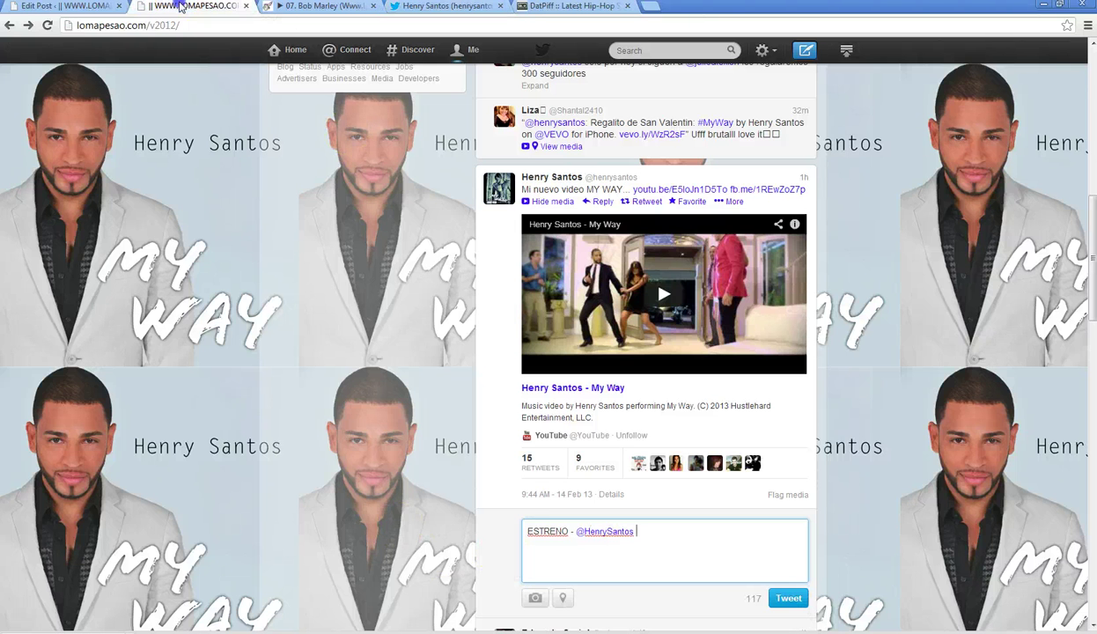
left_click(608, 228)
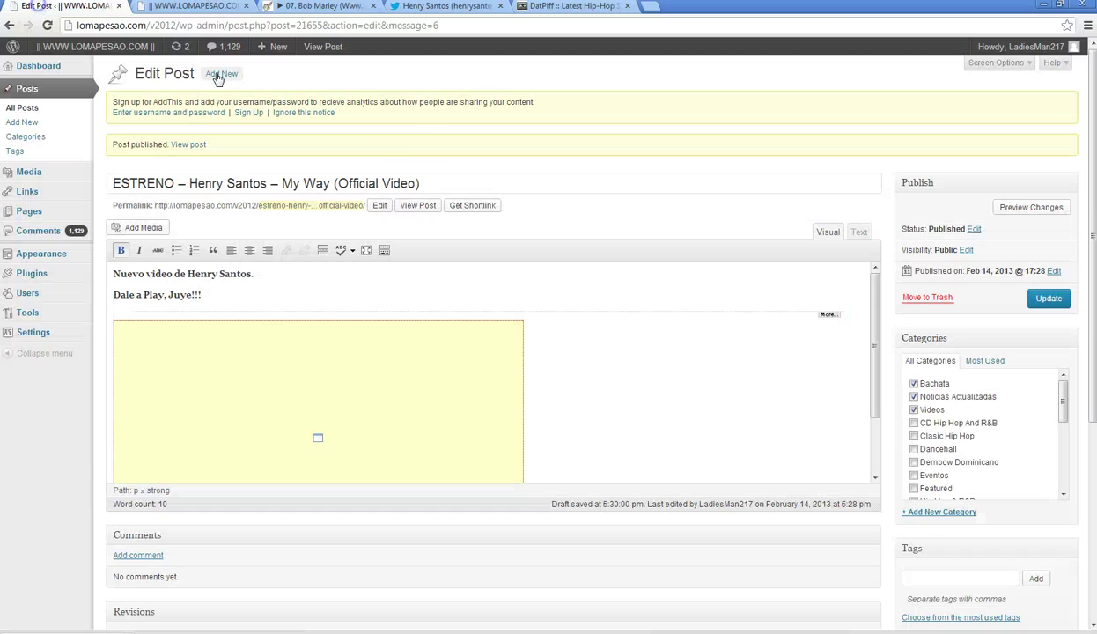
left_click_drag(420, 183, 273, 183)
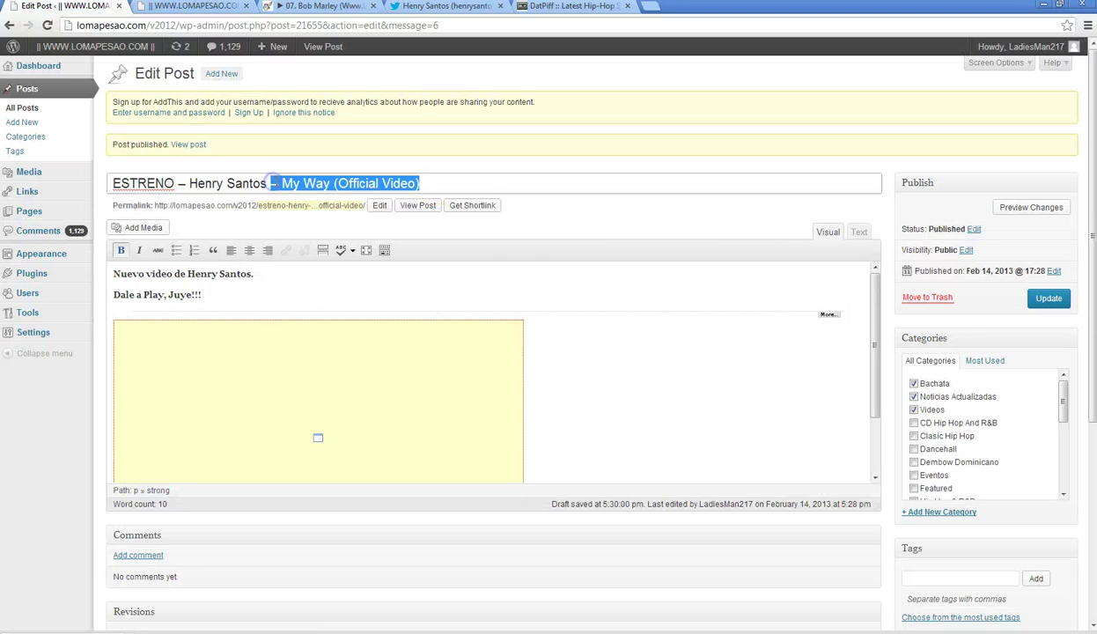
right_click(273, 183)
left_click(304, 230)
left_click(436, 7)
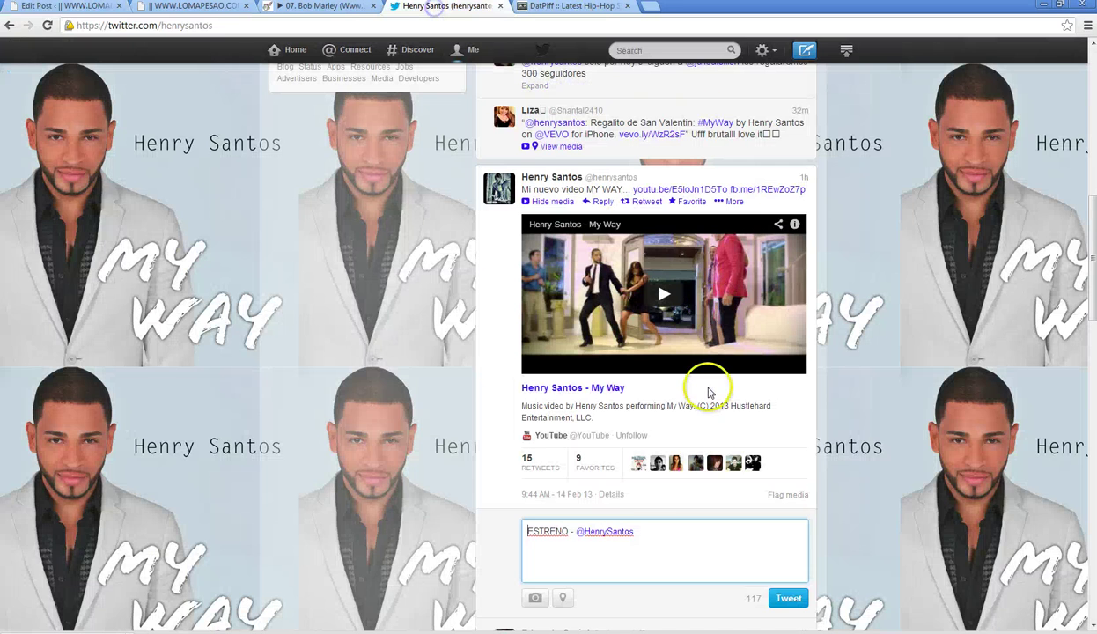
left_click(662, 528)
right_click(657, 531)
left_click(695, 436)
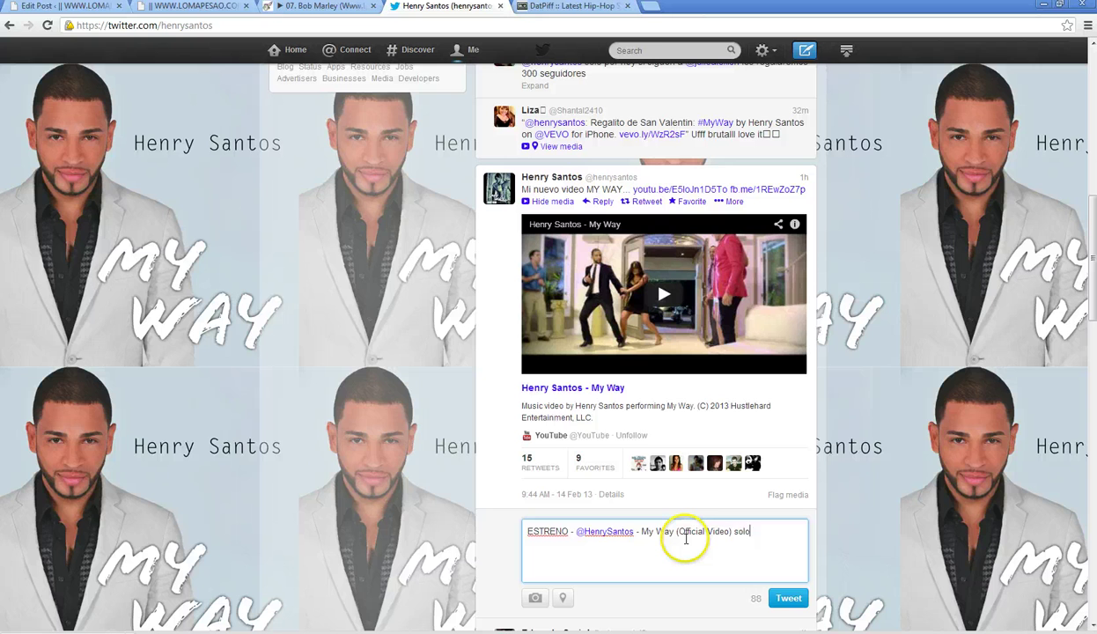
type("solo en")
- Paste the ESTRENO blog post link after 'solo en' and send the reply
left_click(189, 6)
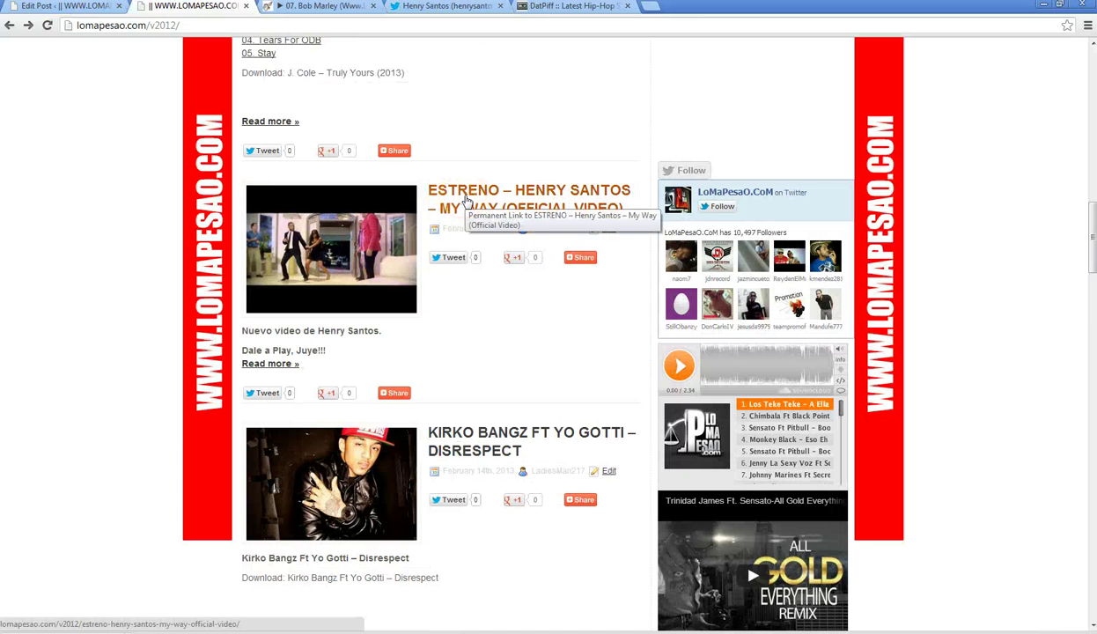
right_click(466, 196)
left_click(508, 262)
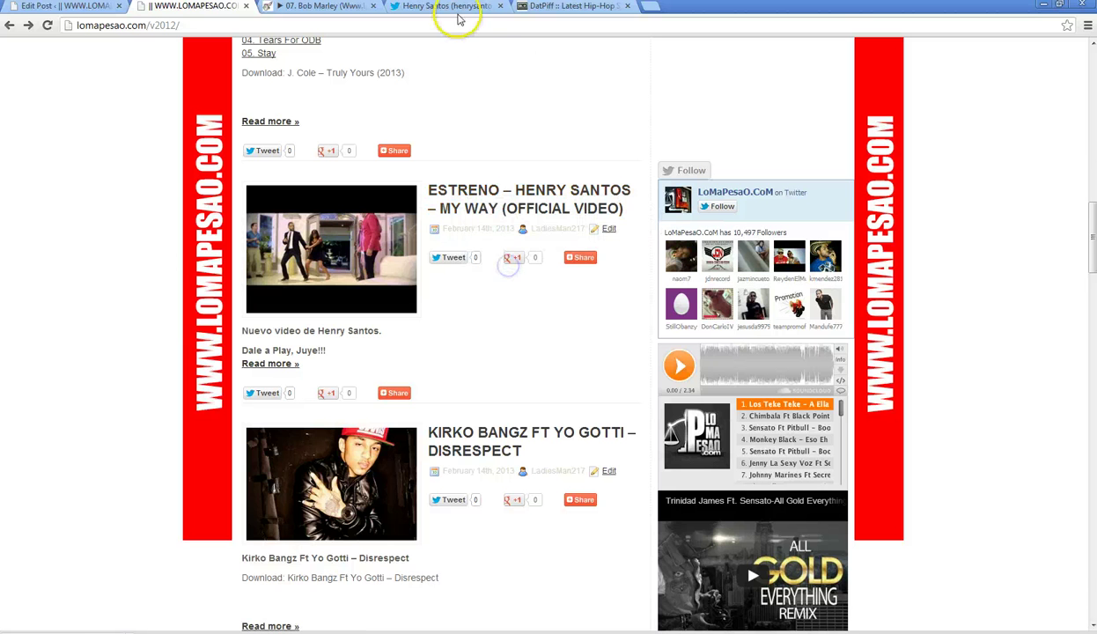
left_click(446, 7)
left_click(790, 537)
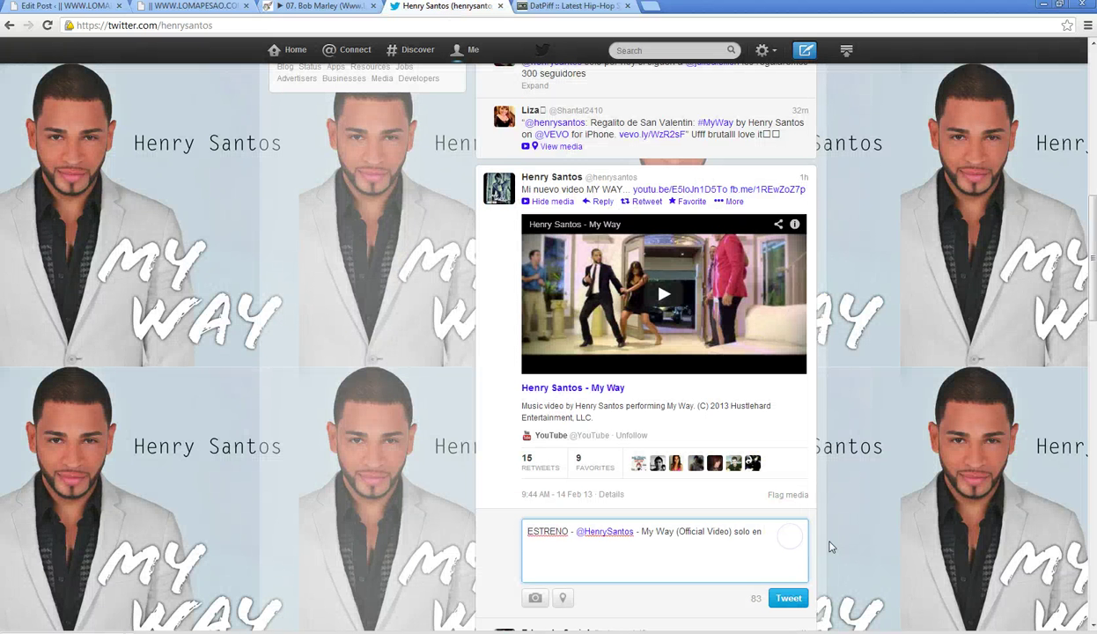
key("ctrl+v")
left_click(789, 600)
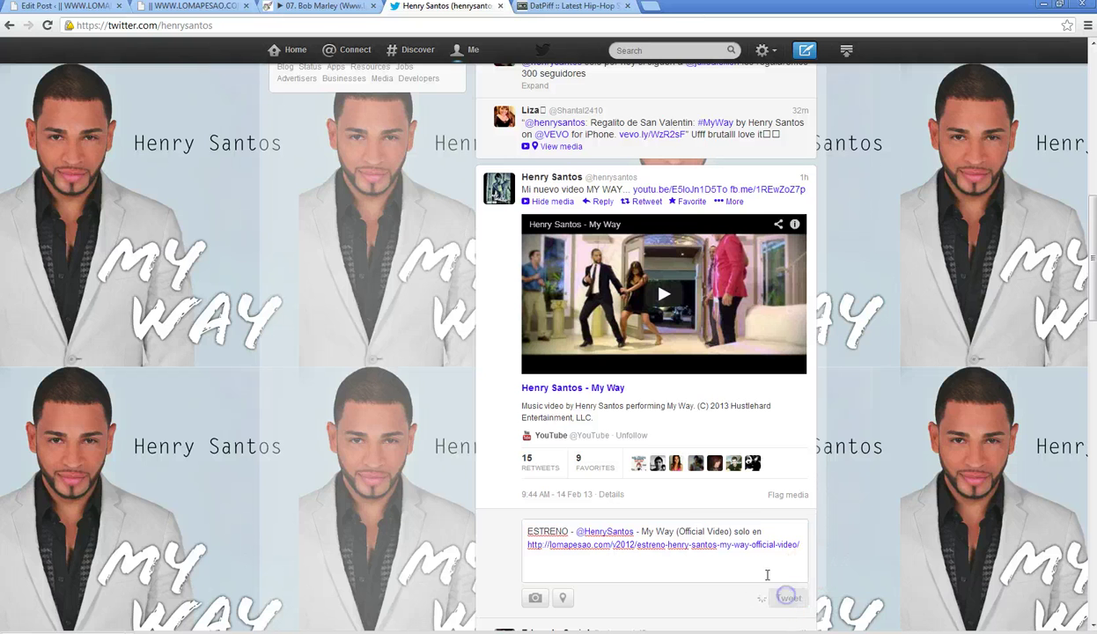
left_click(763, 50)
- Read the second direct message conversation, then close Direct messages
left_click(721, 113)
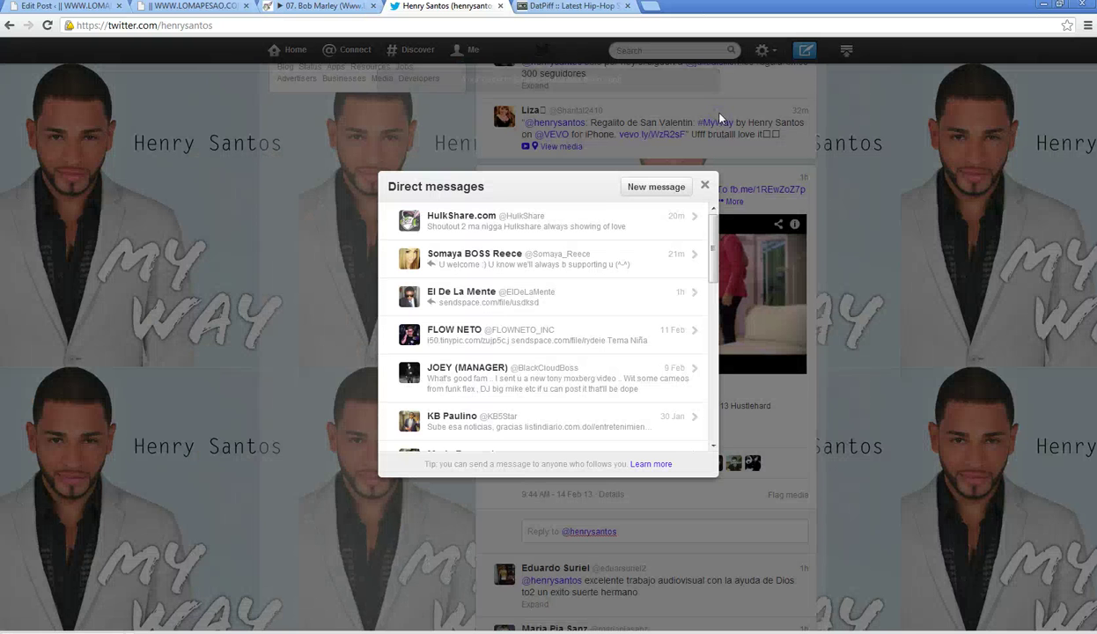
left_click(633, 256)
left_click(702, 182)
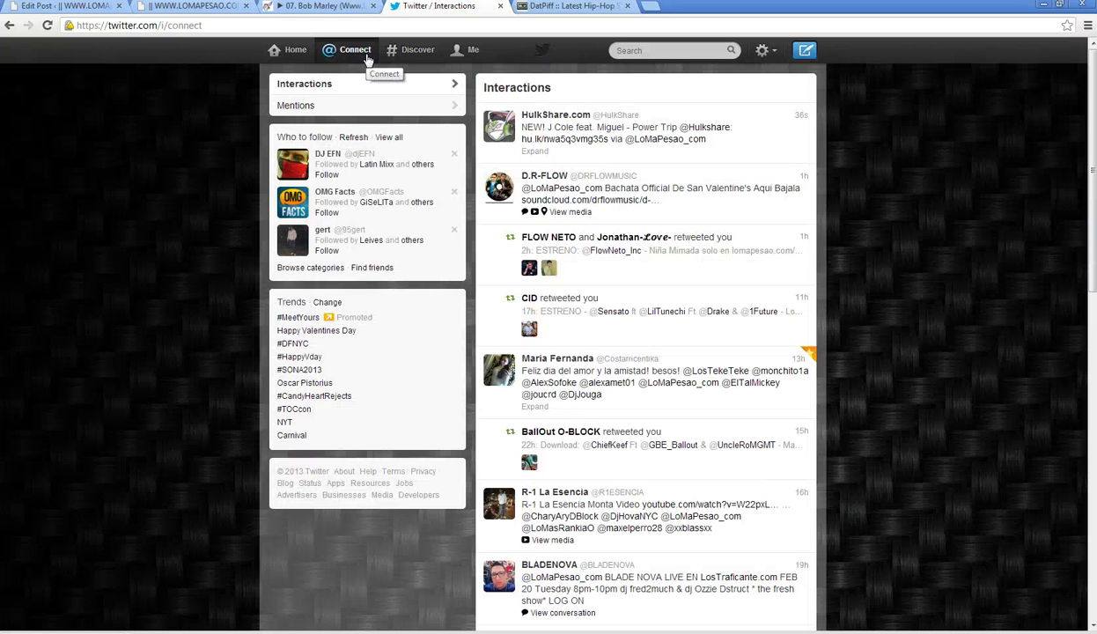
- Copy the HulkShare J Cole feat. Miguel – Power Trip tweet text into a reply
left_click(757, 153)
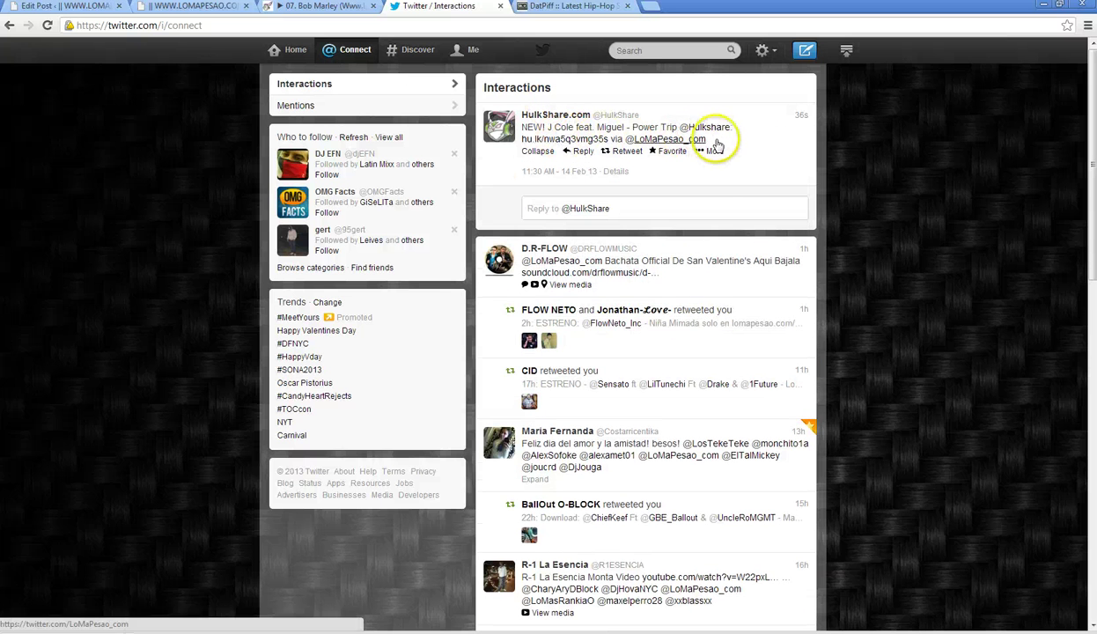
left_click_drag(715, 142, 525, 128)
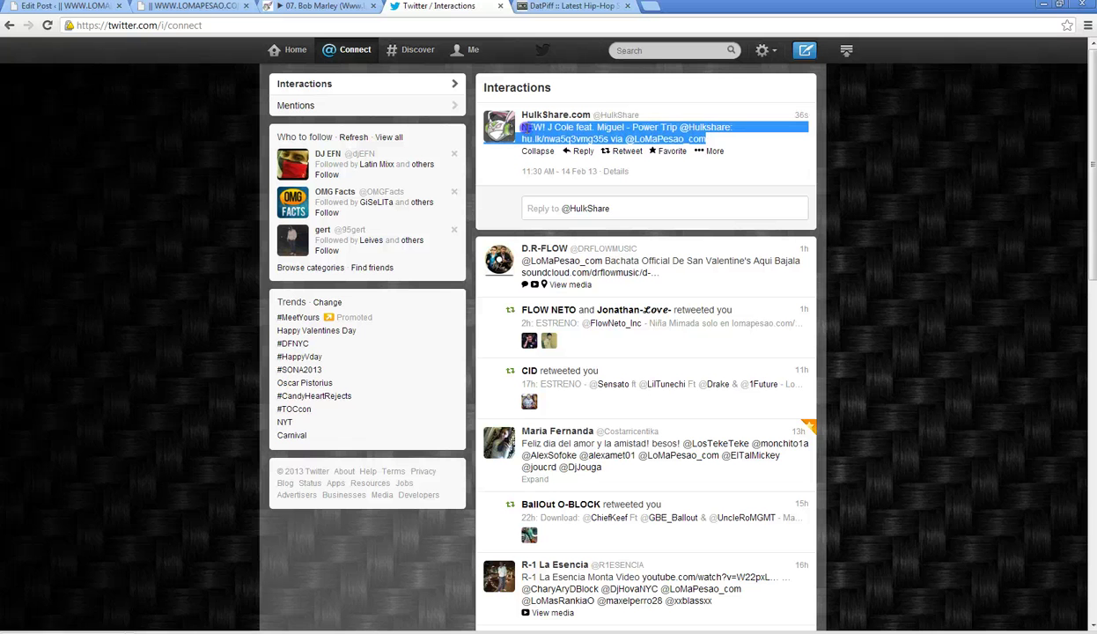
right_click(527, 132)
left_click(568, 139)
left_click(579, 151)
right_click(598, 216)
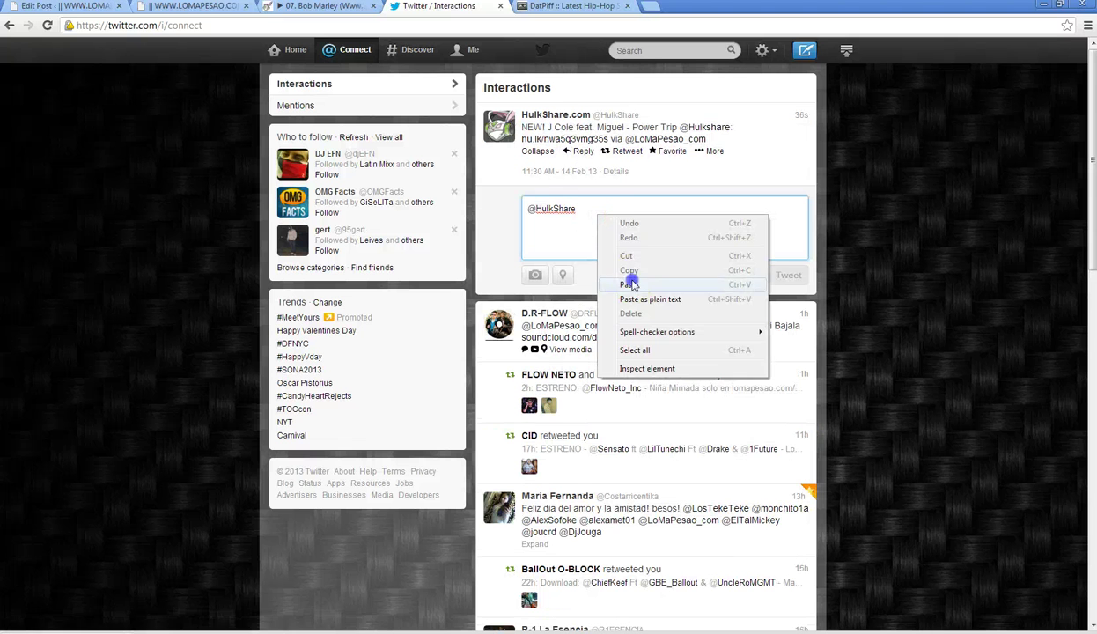
left_click(631, 277)
- Prefix the reply with 'RT :', send it, and favorite the HulkShare tweet
left_click(531, 208)
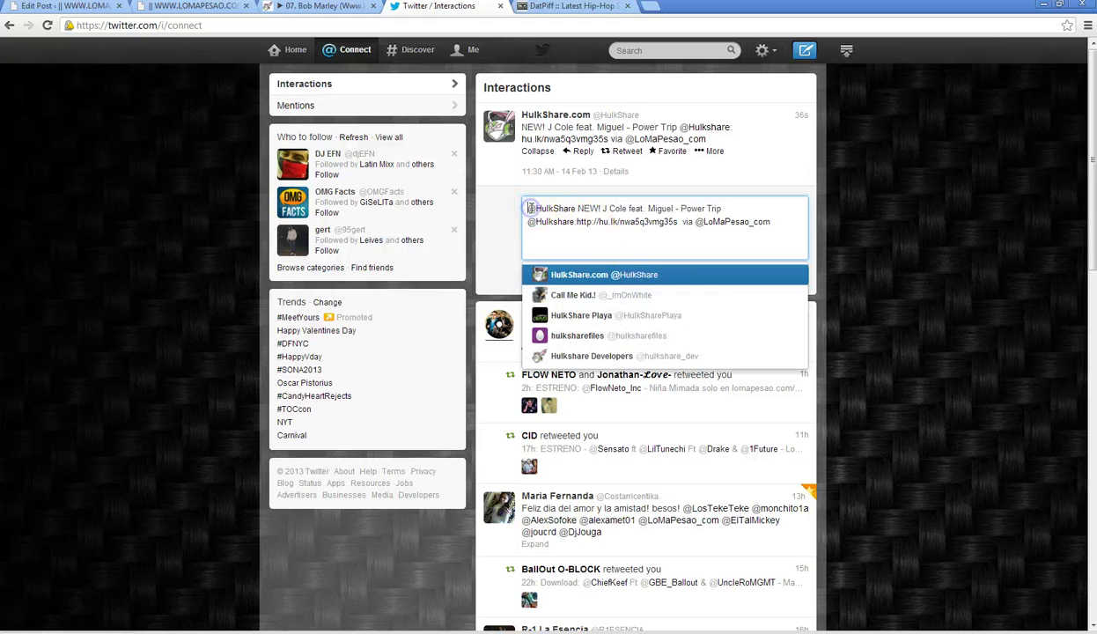
type("RT ")
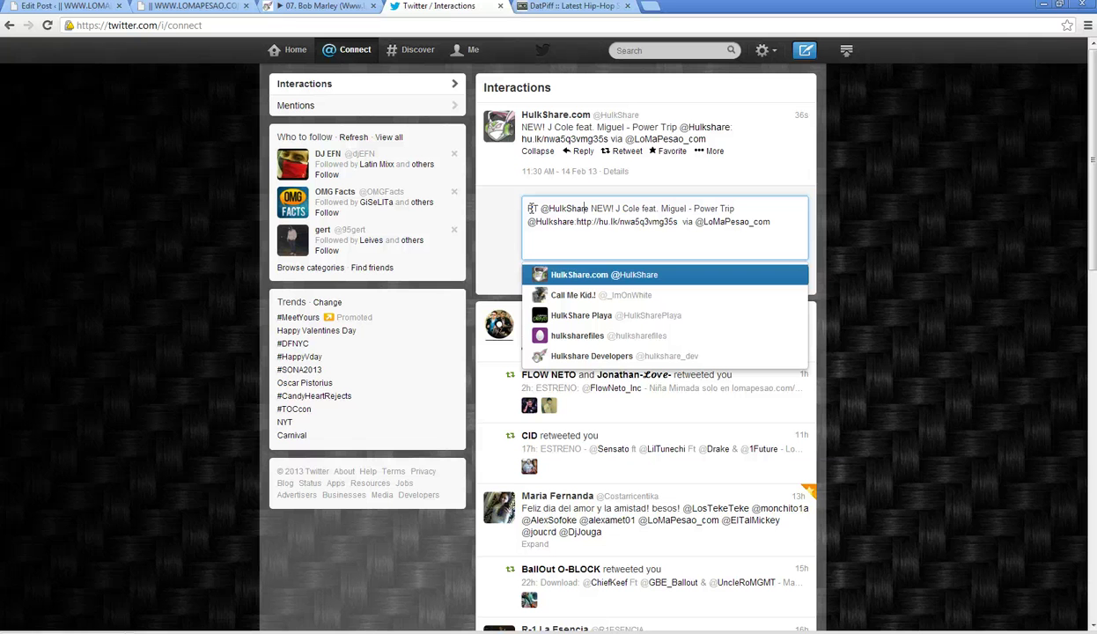
type(":")
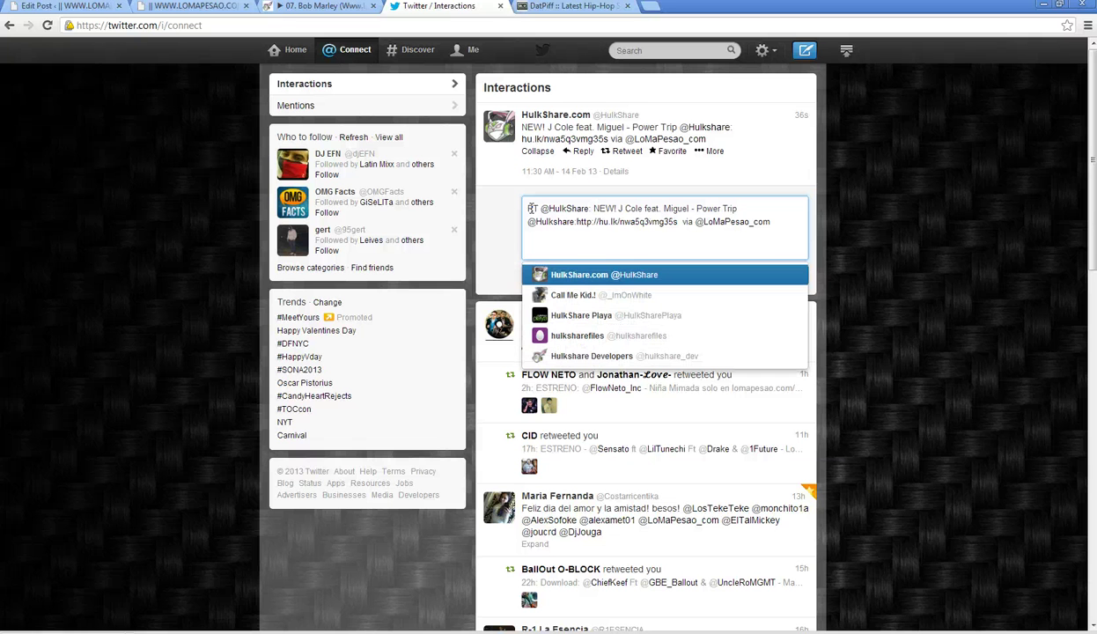
left_click(634, 247)
left_click(788, 271)
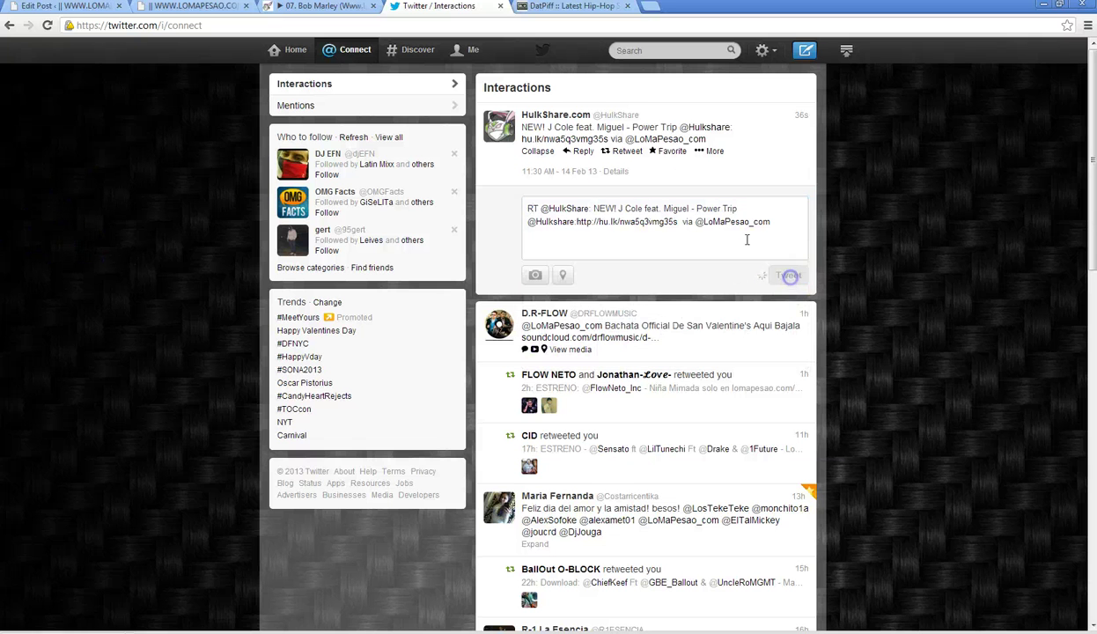
left_click(672, 151)
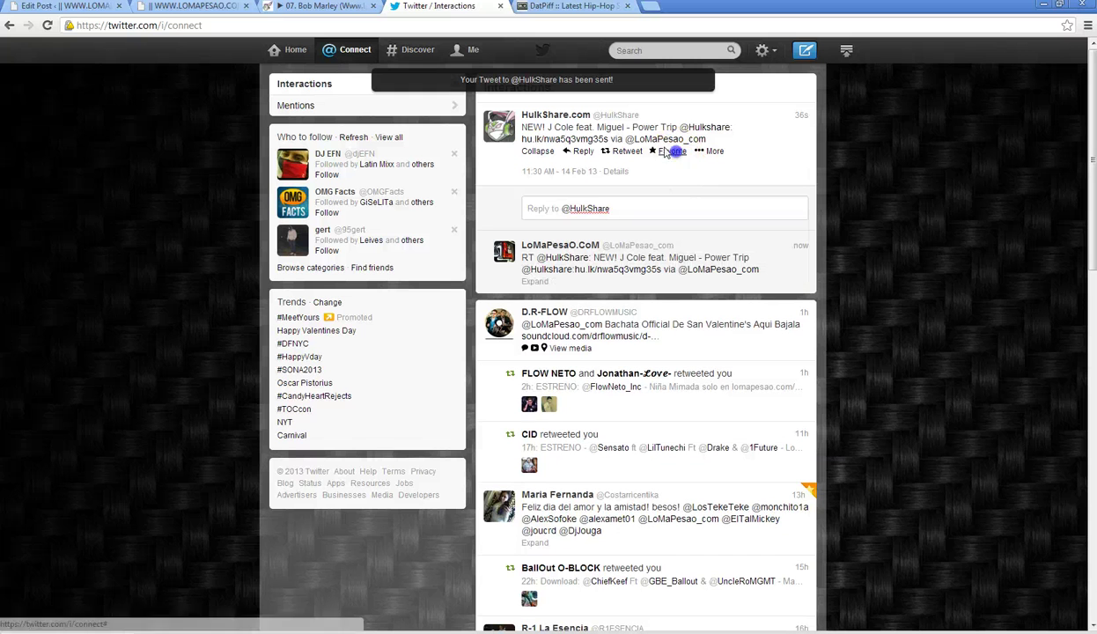
- From the LoMaPesaO.CoM profile's newest retweet, view HulkShare.com's profile and full tweet list
left_click(459, 53)
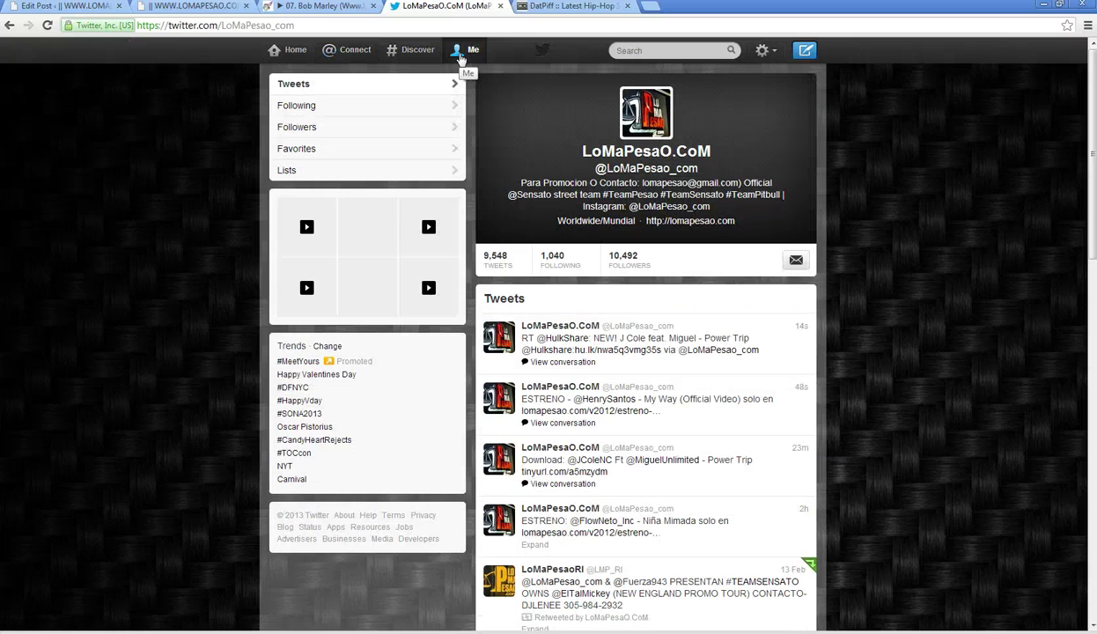
left_click(790, 362)
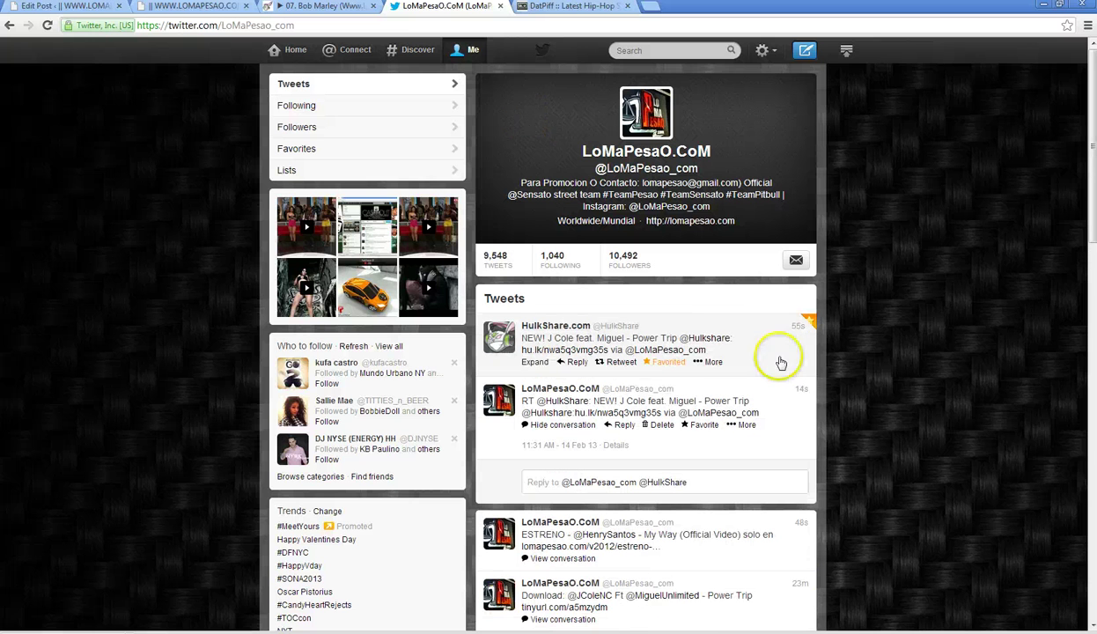
left_click(539, 325)
left_click(399, 276)
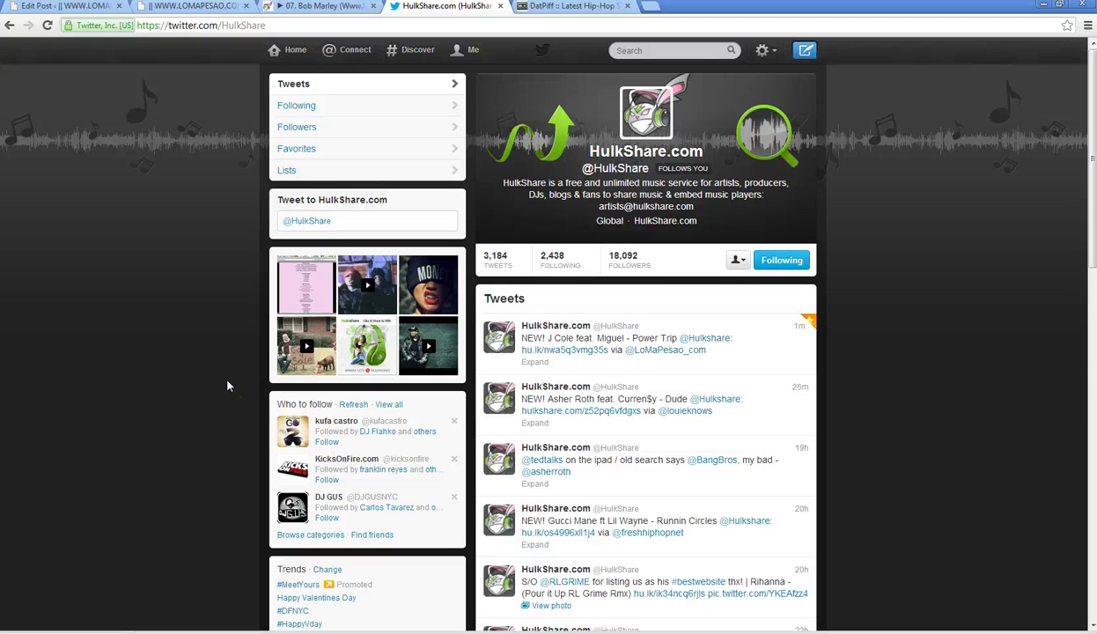
- Switch through the lomapesao.com blog tab to the WordPress Edit Post page
left_click(205, 8)
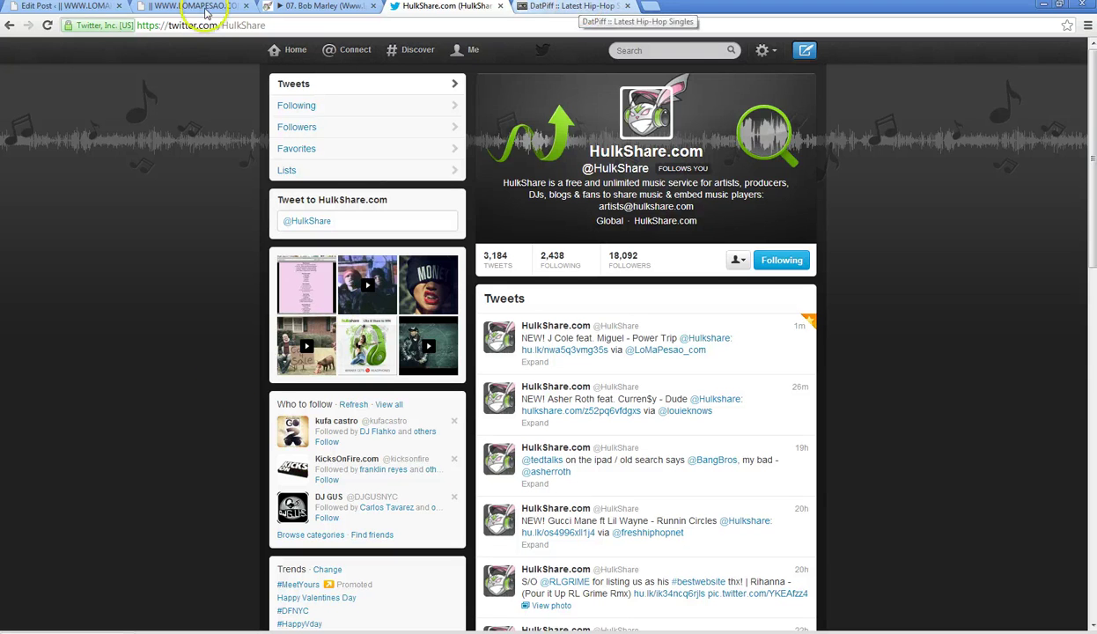
left_click(183, 7)
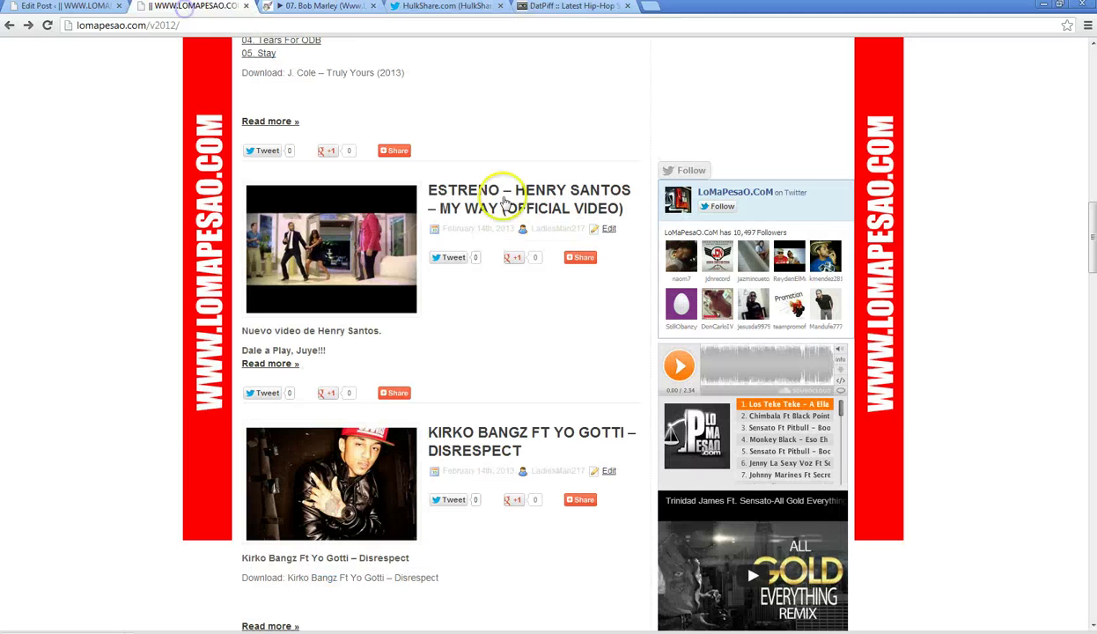
left_click(66, 7)
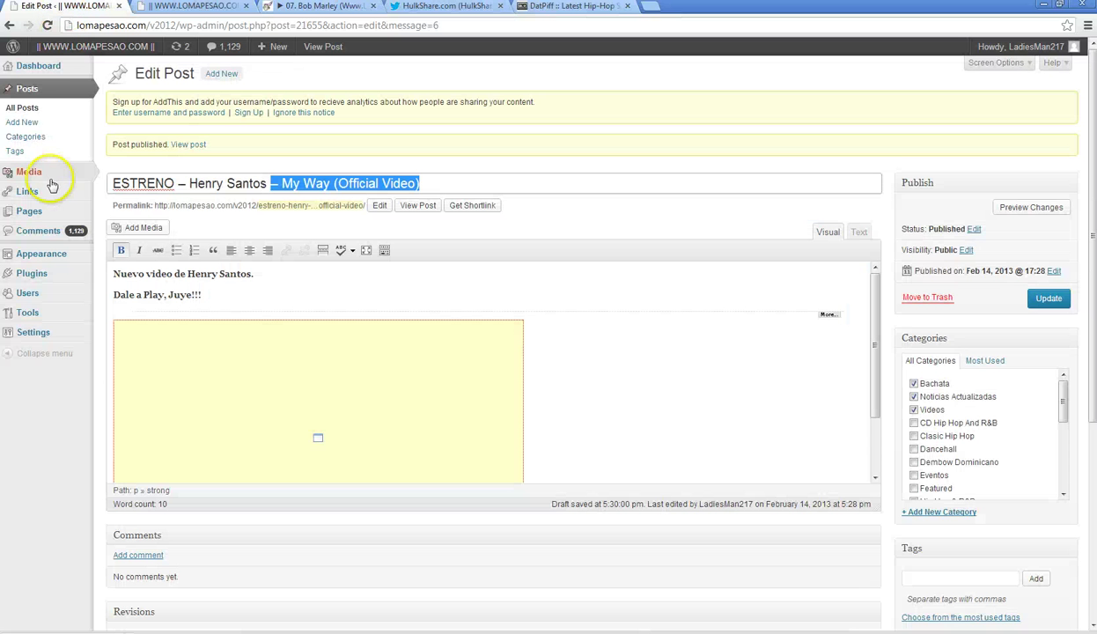
- Glance at the DatPiff singles, then go back twice on Twitter to the Interactions page
left_click(580, 8)
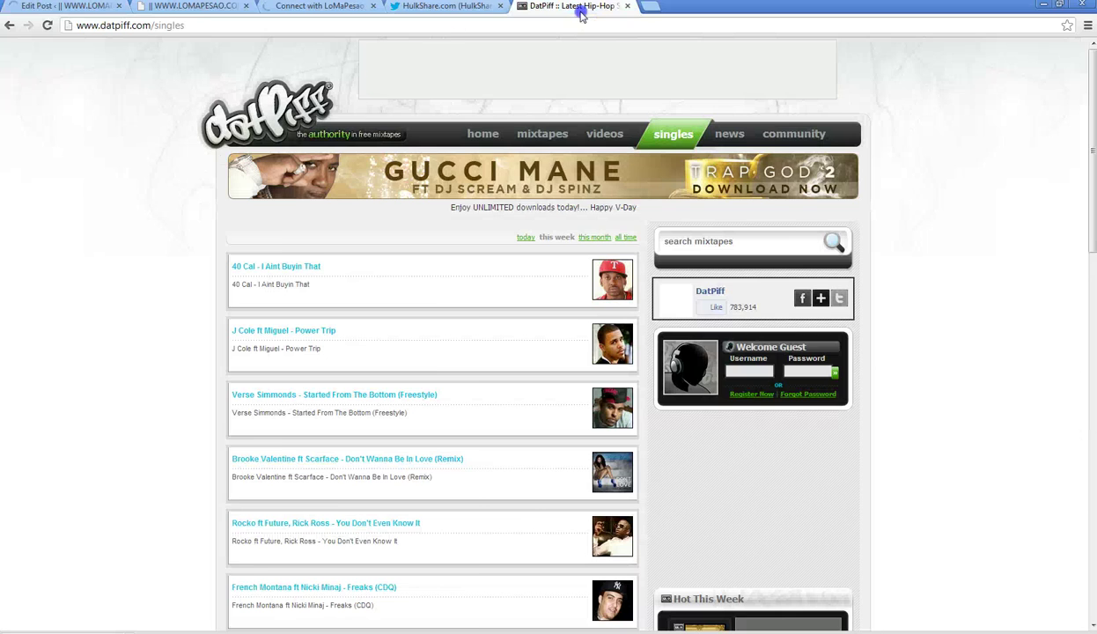
left_click(443, 7)
left_click(12, 26)
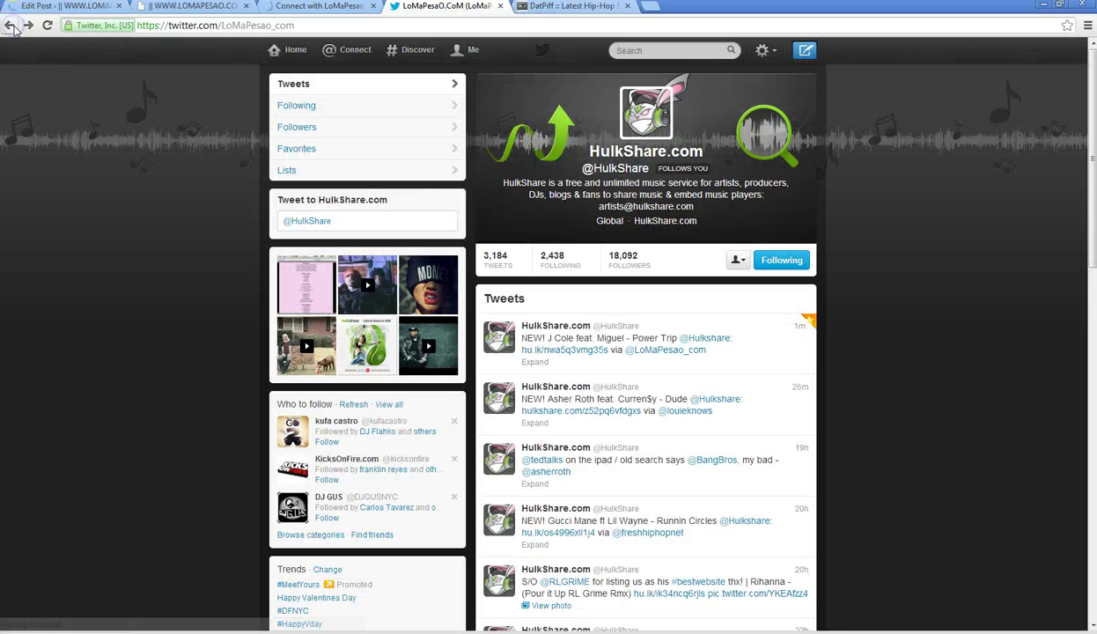
left_click(12, 27)
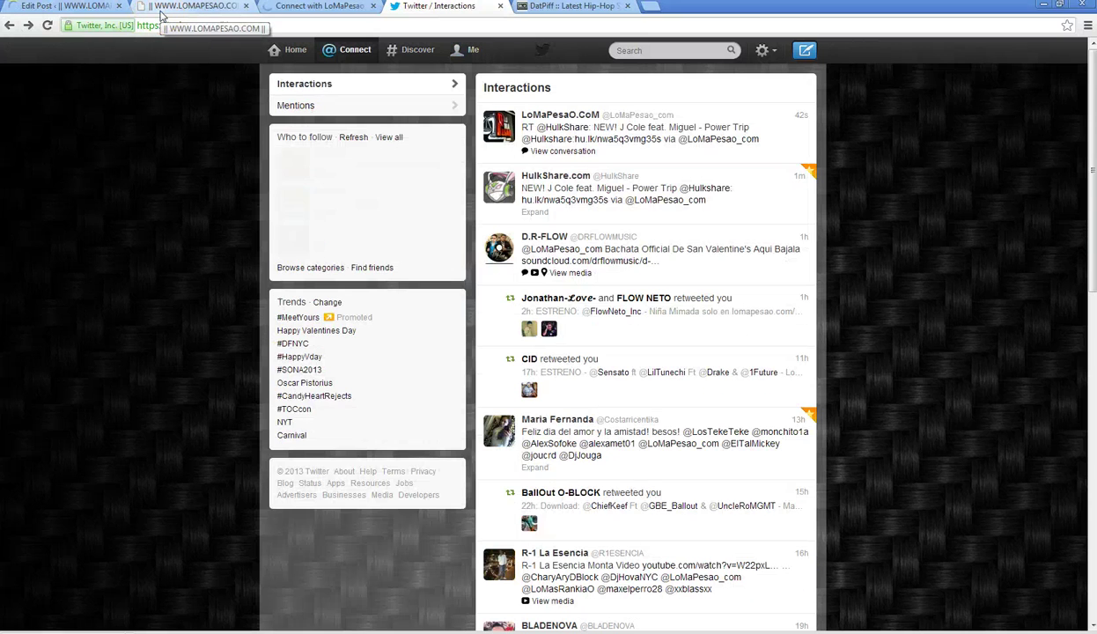
- Play the Kirko Bangz track, then the Rocko Ft Future & Rick Ross track on HulkShare
left_click(304, 6)
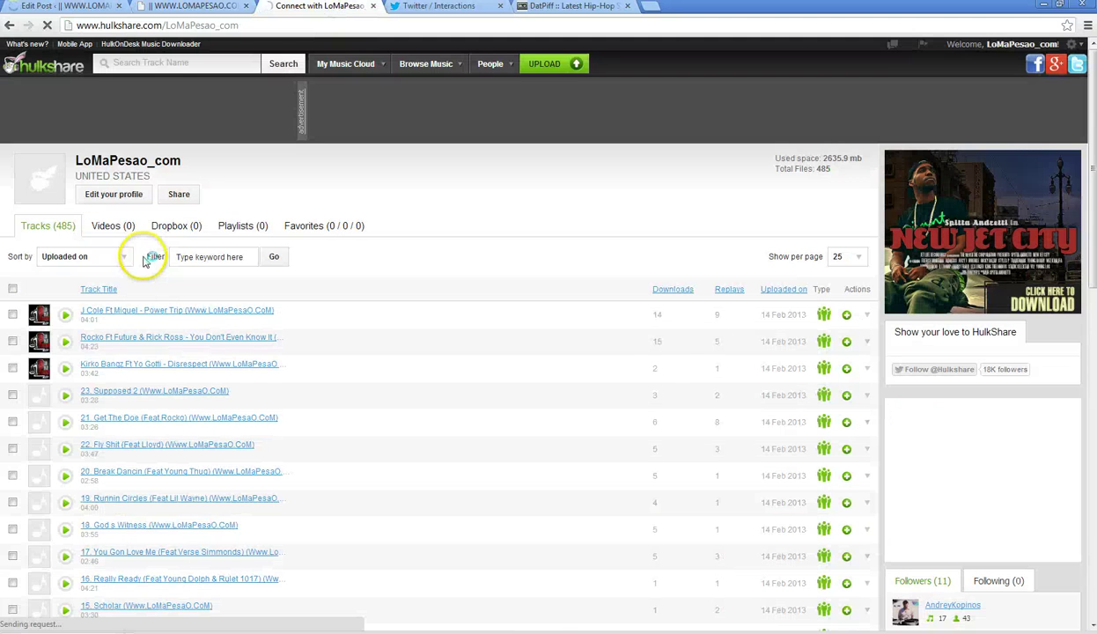
left_click(65, 368)
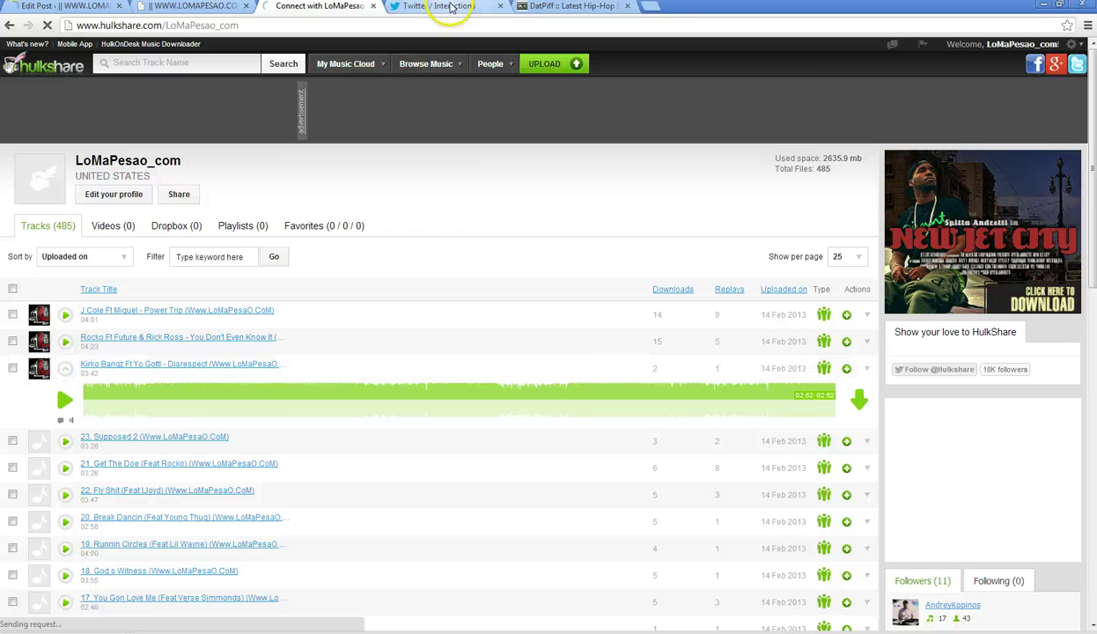
left_click(448, 6)
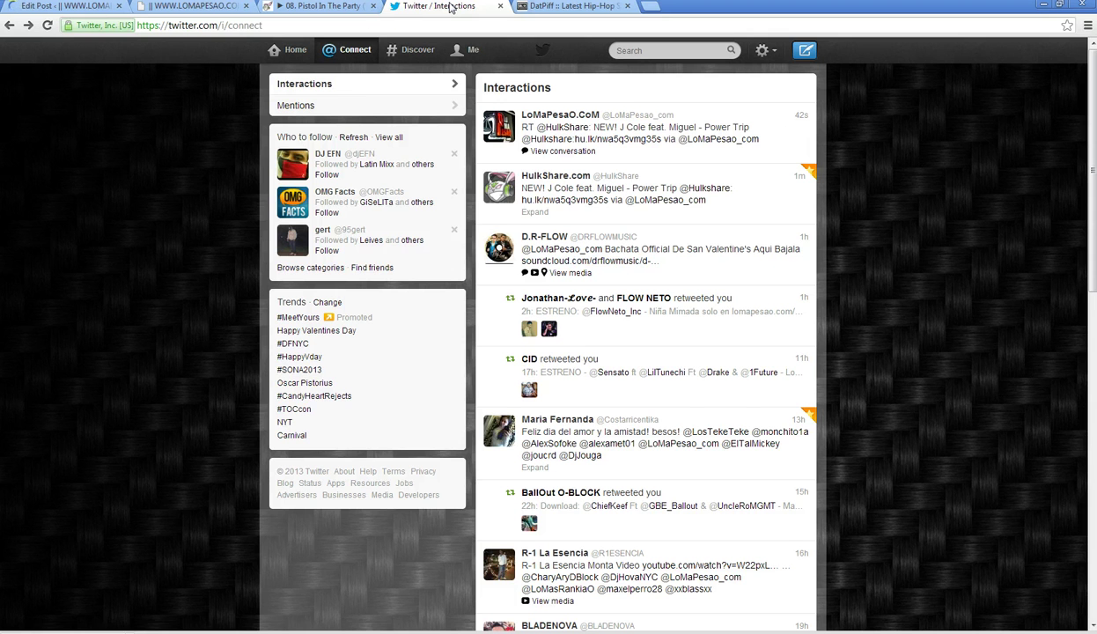
left_click(327, 6)
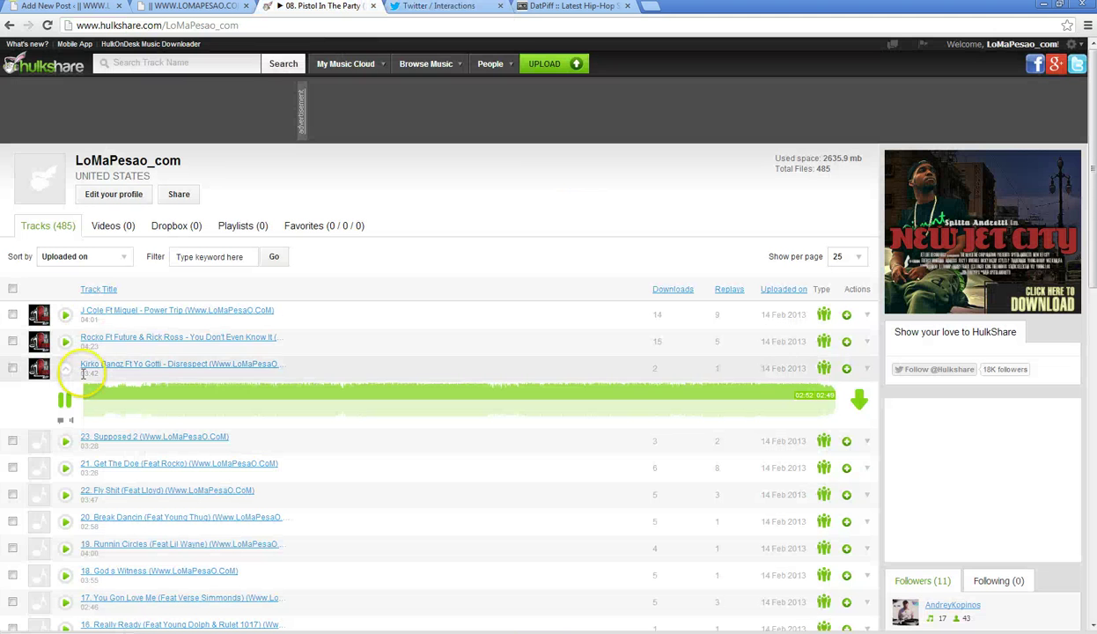
left_click(65, 342)
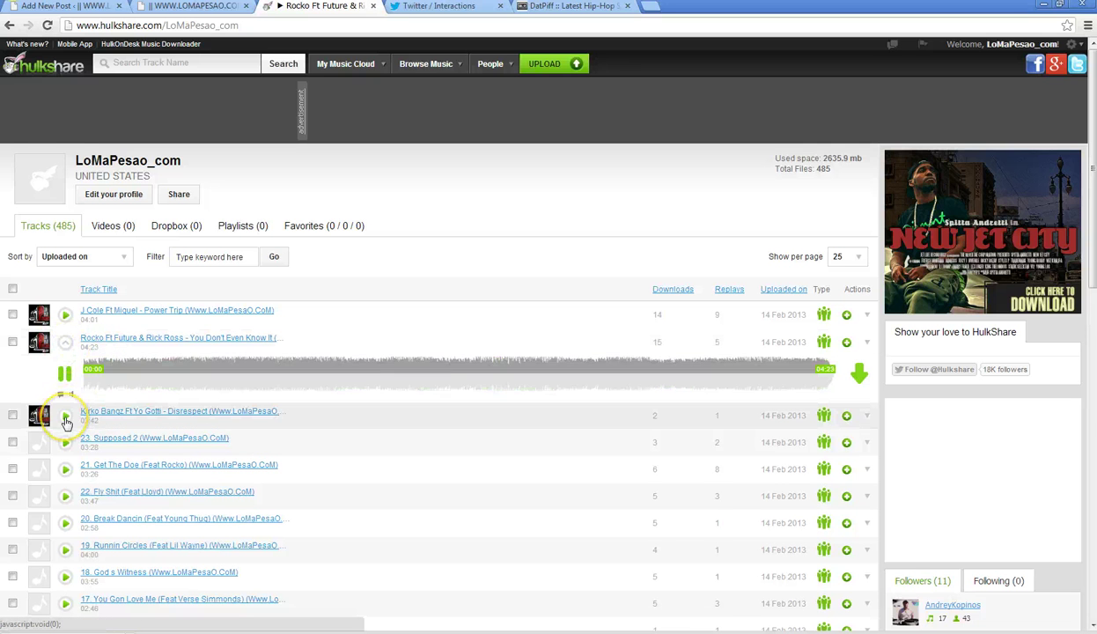
left_click(436, 7)
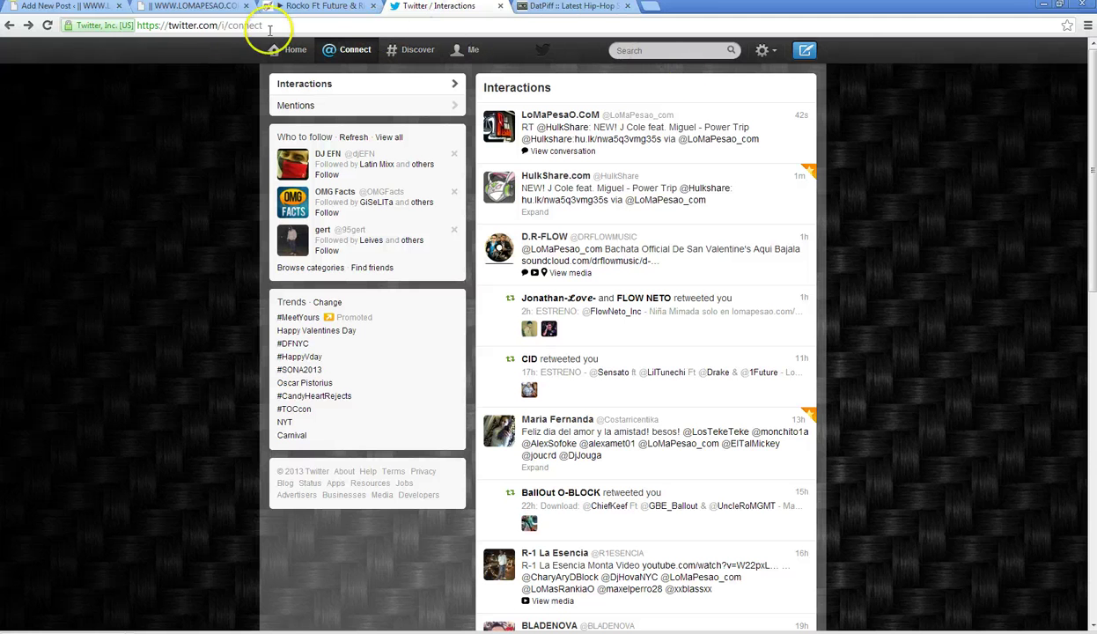
- Copy the current page's web address from the address bar
left_click(192, 26)
right_click(194, 29)
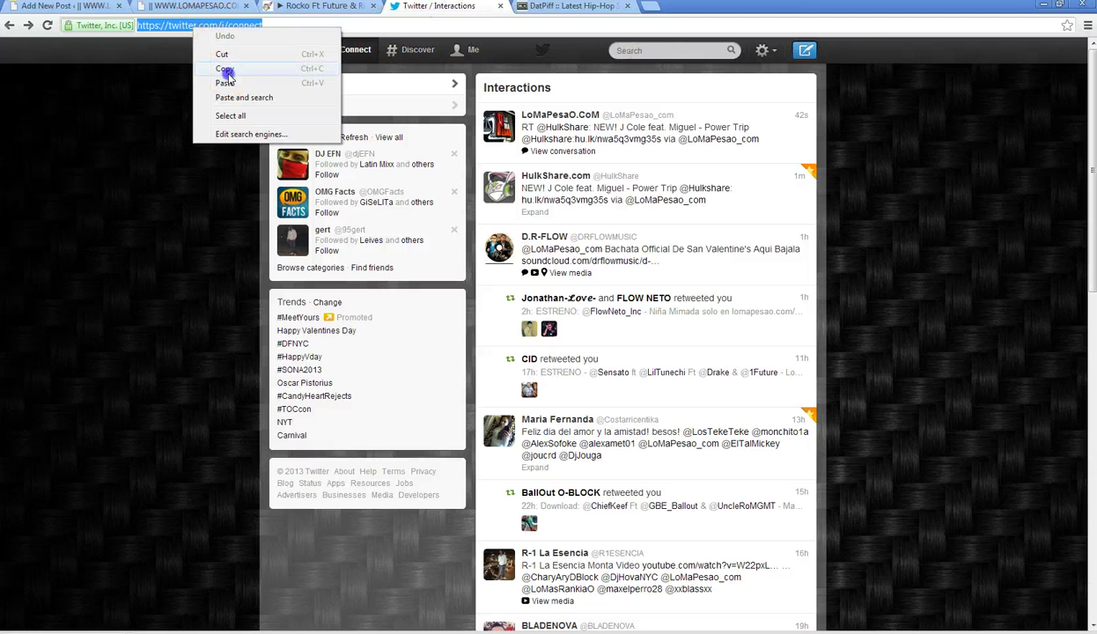
left_click(224, 70)
left_click(630, 51)
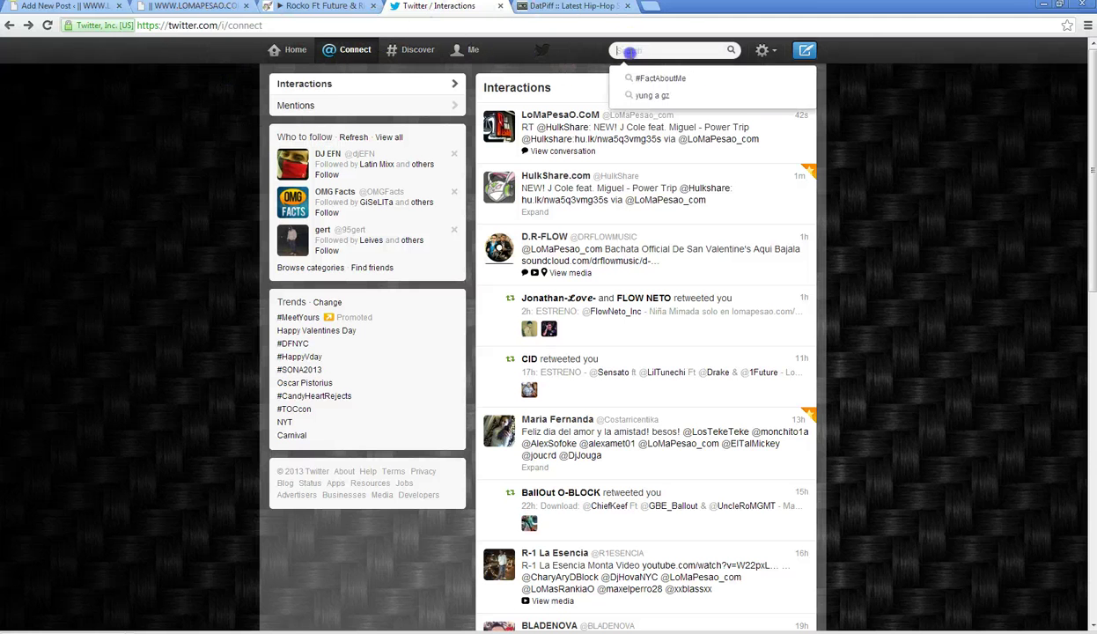
- Return to the FlowHoT.NeT profile and scroll through its music-link tweets
left_click(13, 32)
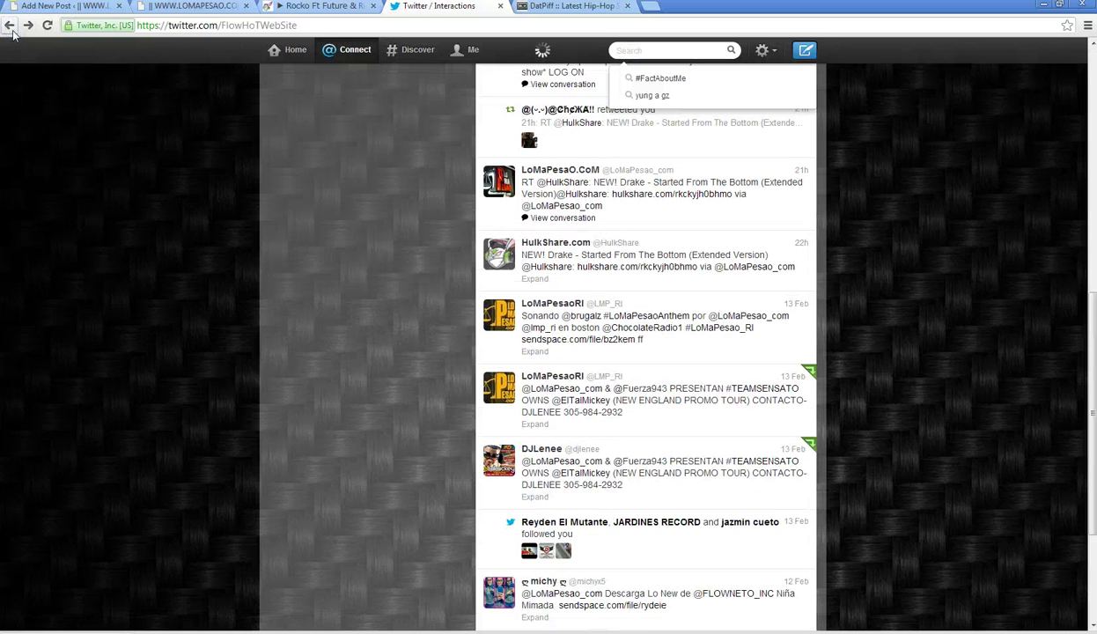
left_click(17, 34)
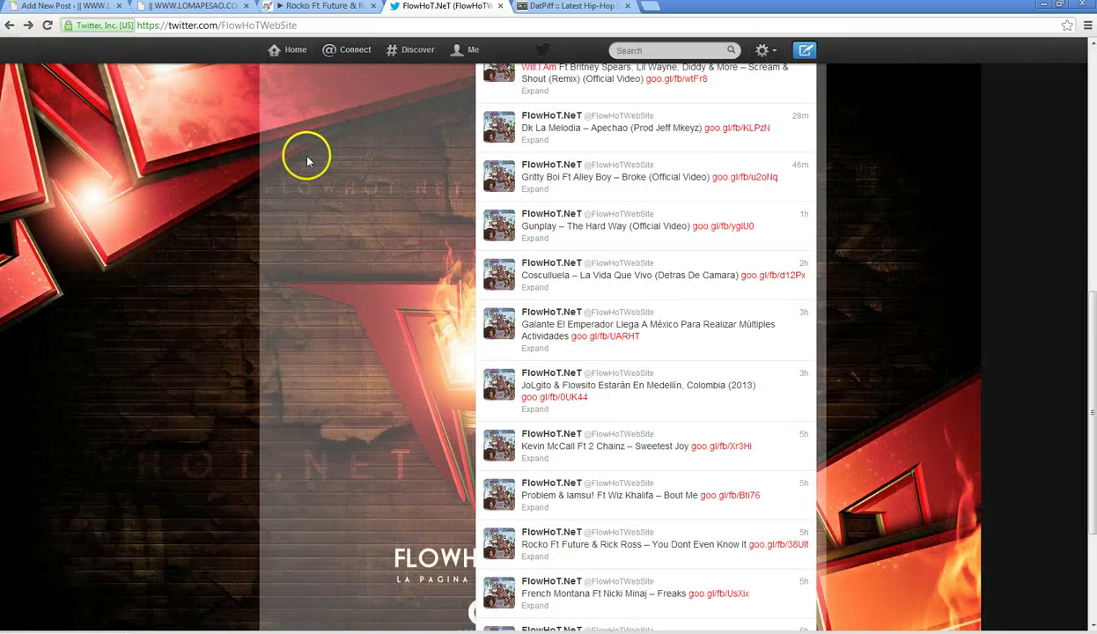
scroll(307, 161, "down", 2)
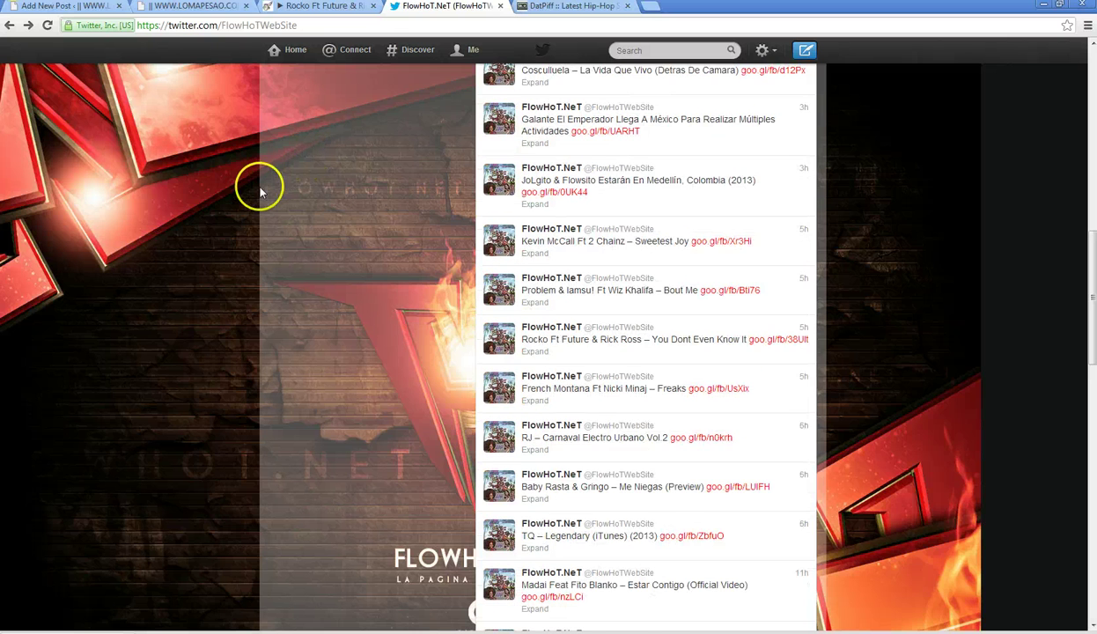
scroll(261, 192, "down", 5)
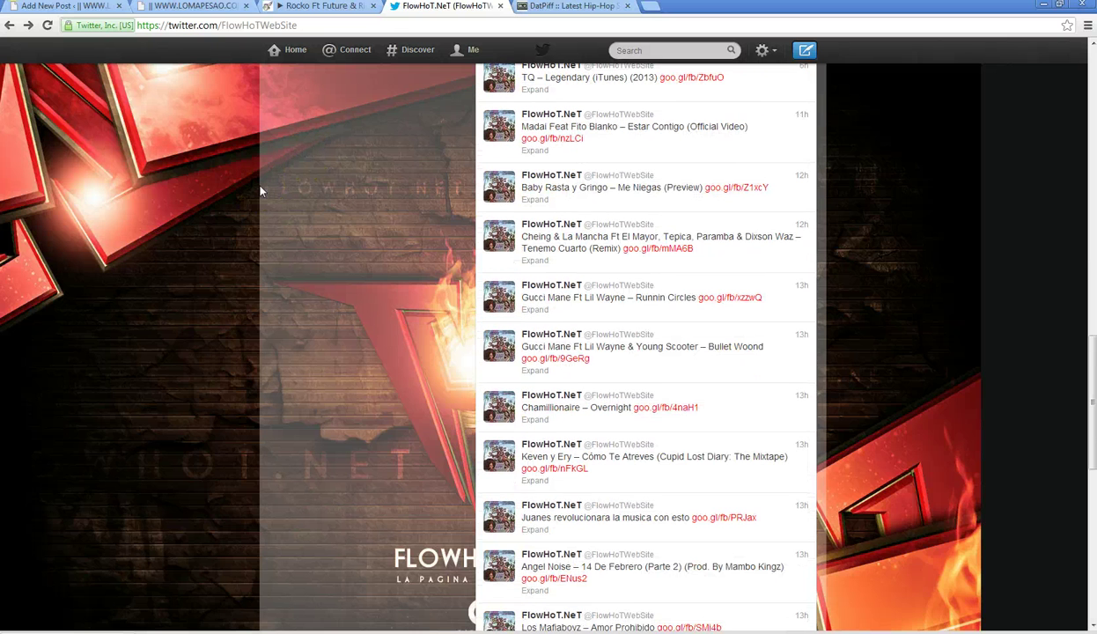
scroll(260, 192, "down", 8)
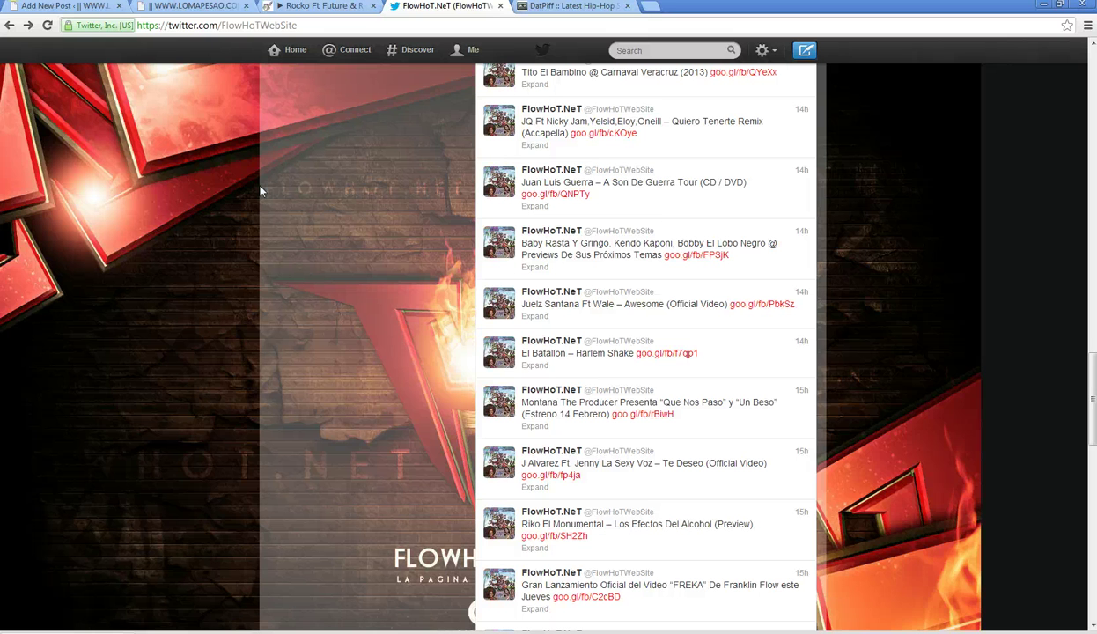
scroll(260, 192, "down", 4)
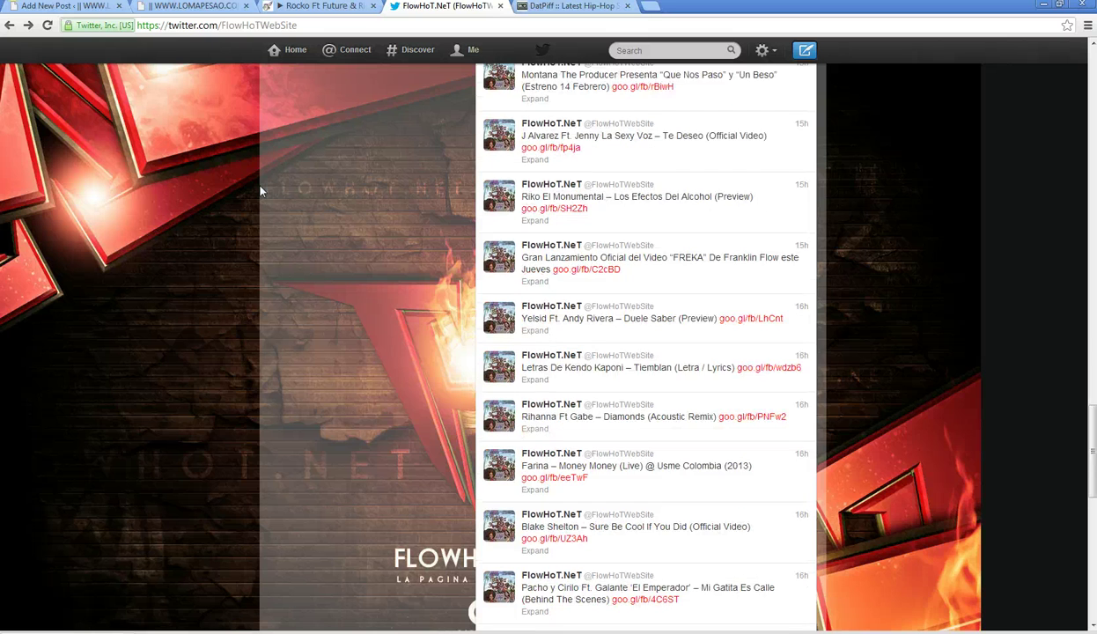
scroll(261, 192, "down", 2)
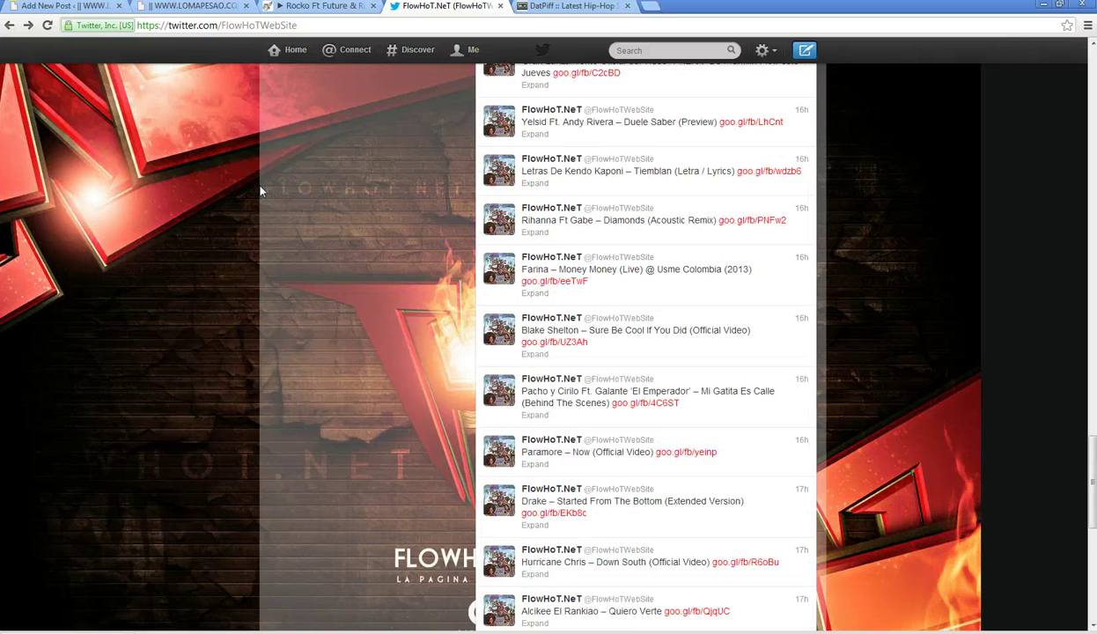
scroll(261, 192, "up", 4)
left_click(651, 8)
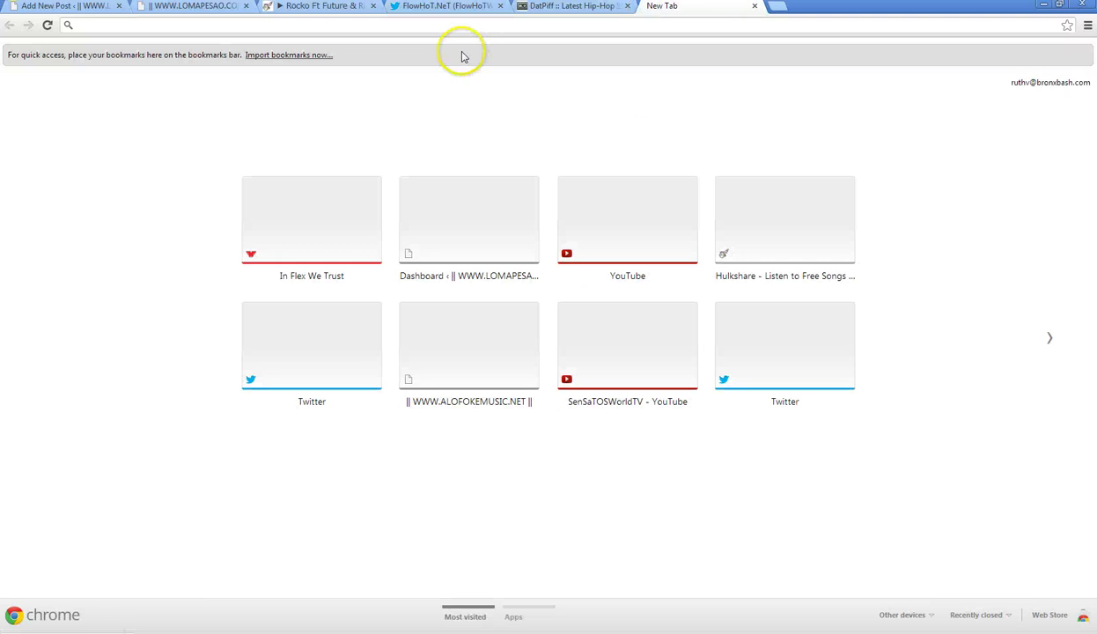
- Load youtube.com, search 'juelzsantanatv', and show TheJuelzSantanaTV channel's uploaded videos
type("youtube.com")
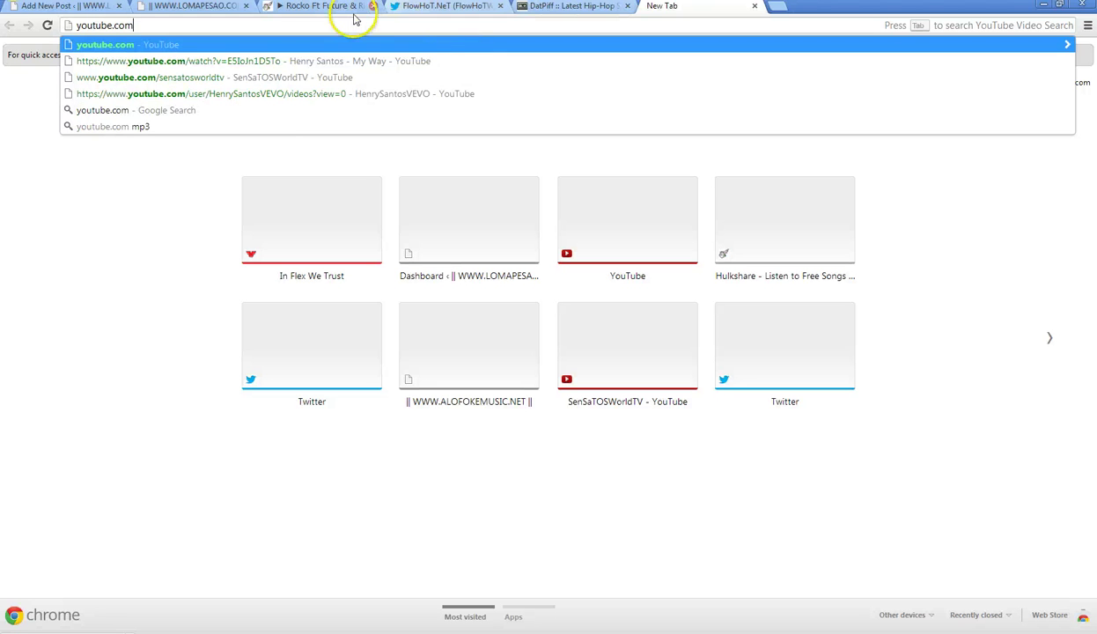
key("Return")
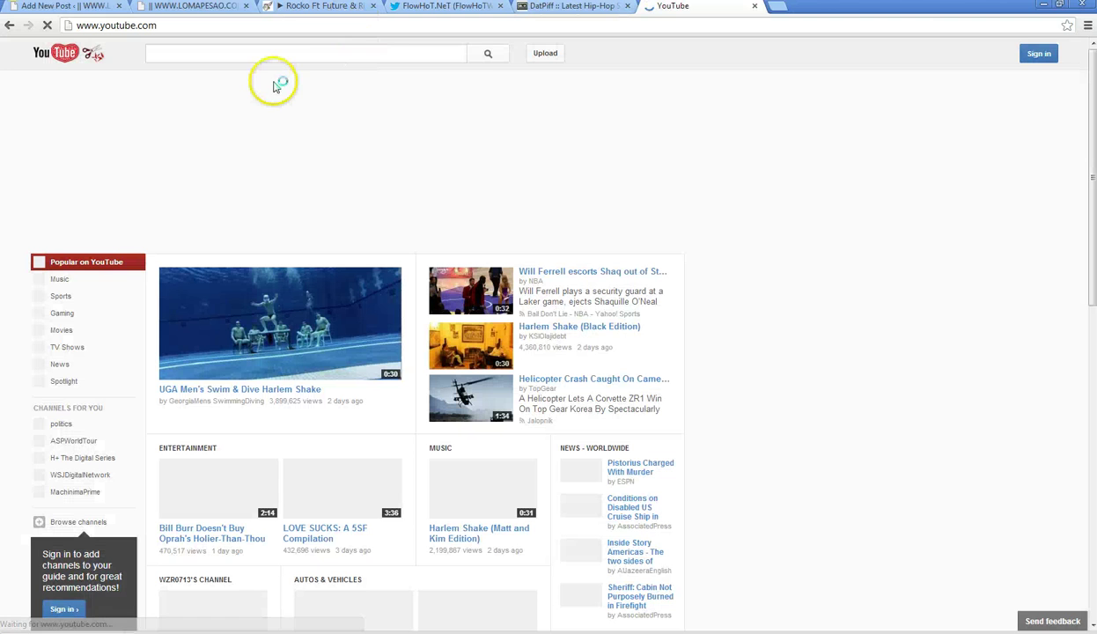
type("juelzsantana")
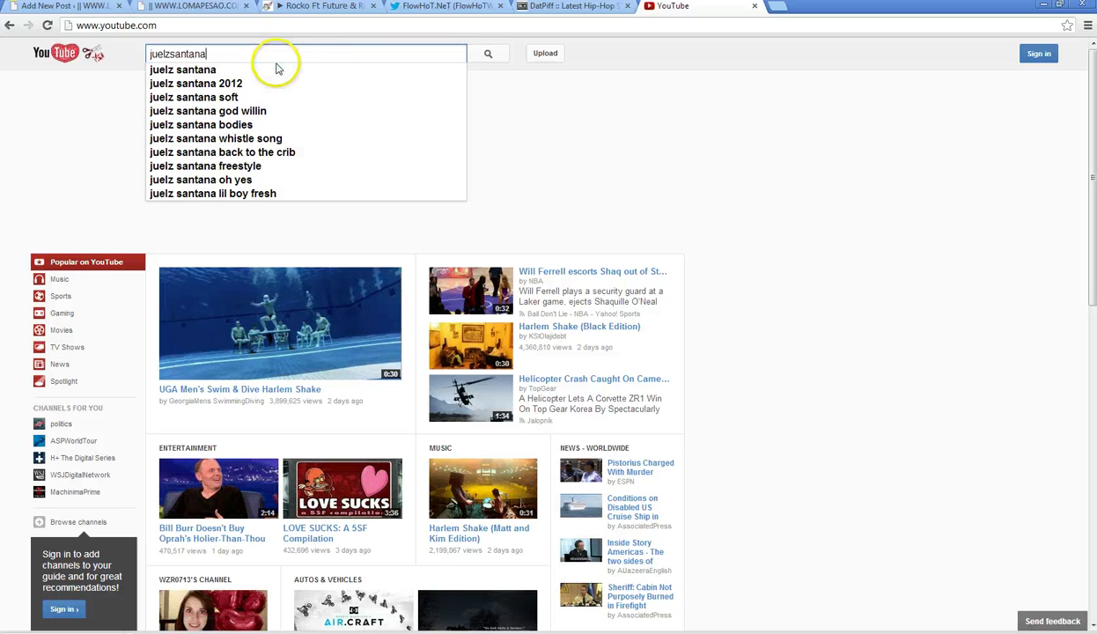
type("tv")
key("Return")
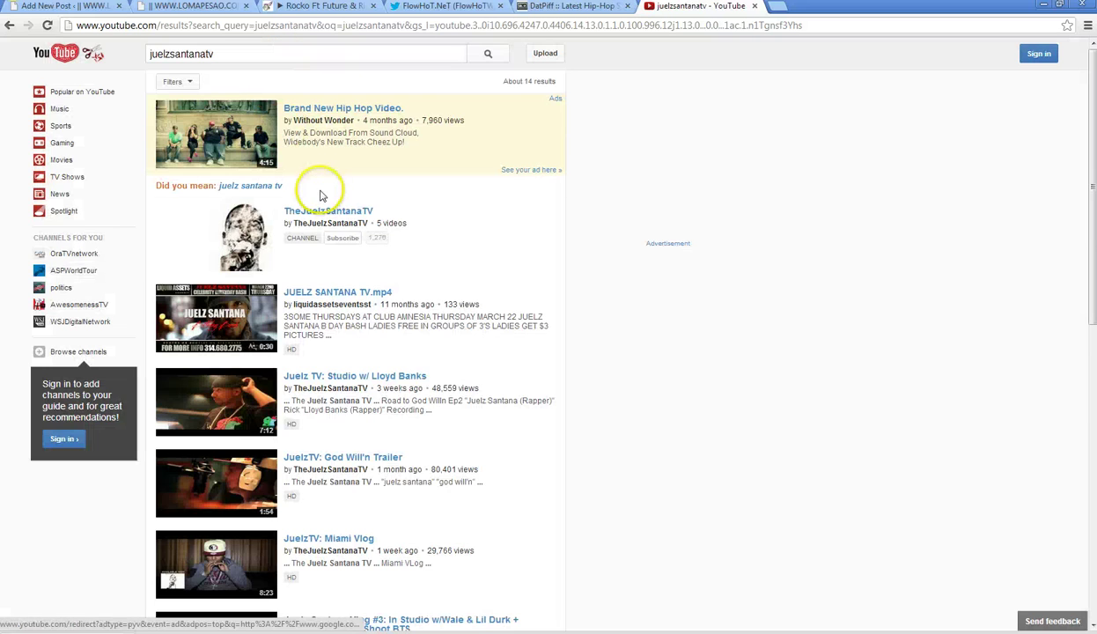
left_click(334, 225)
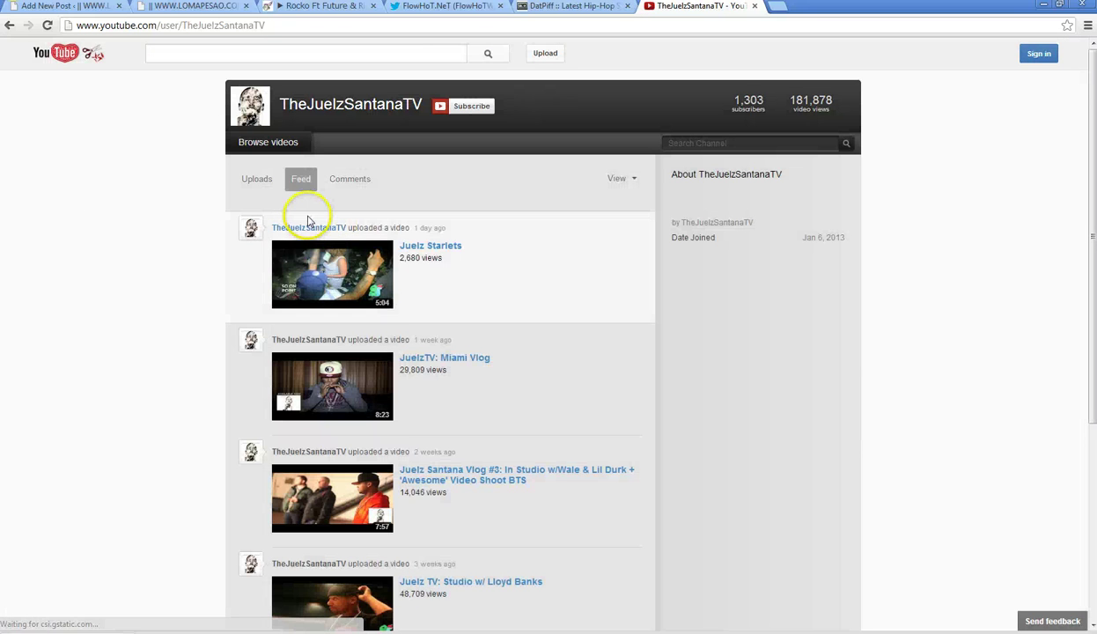
left_click(277, 146)
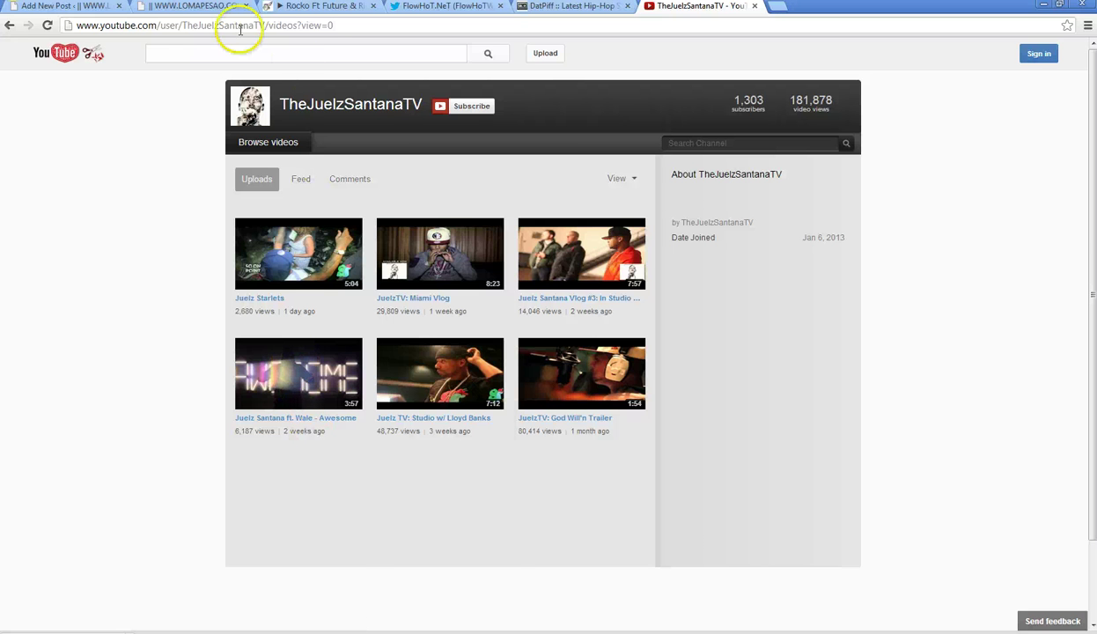
- Scroll through the lomapesao.com published posts, then return to the FlowHoT.NeT Twitter profile
left_click(205, 9)
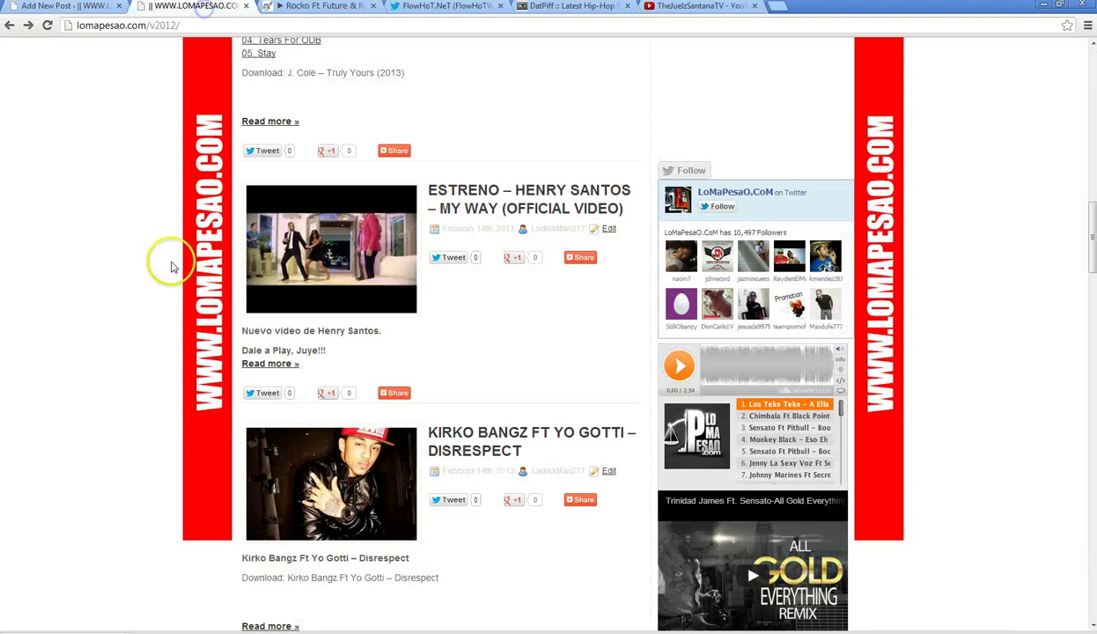
scroll(151, 310, "down", 10)
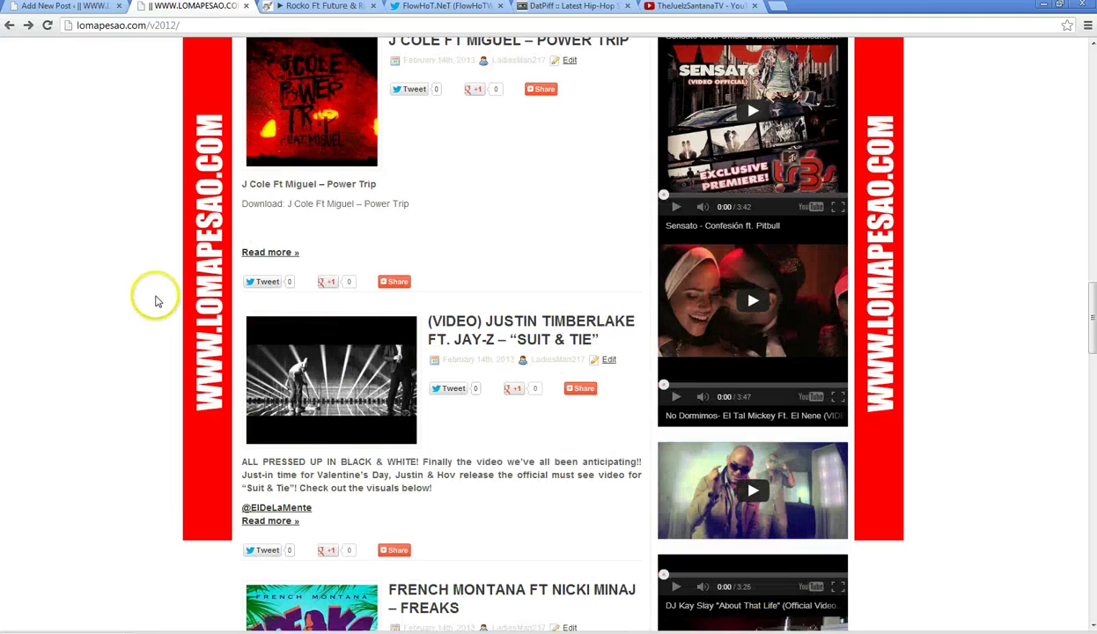
scroll(155, 301, "down", 10)
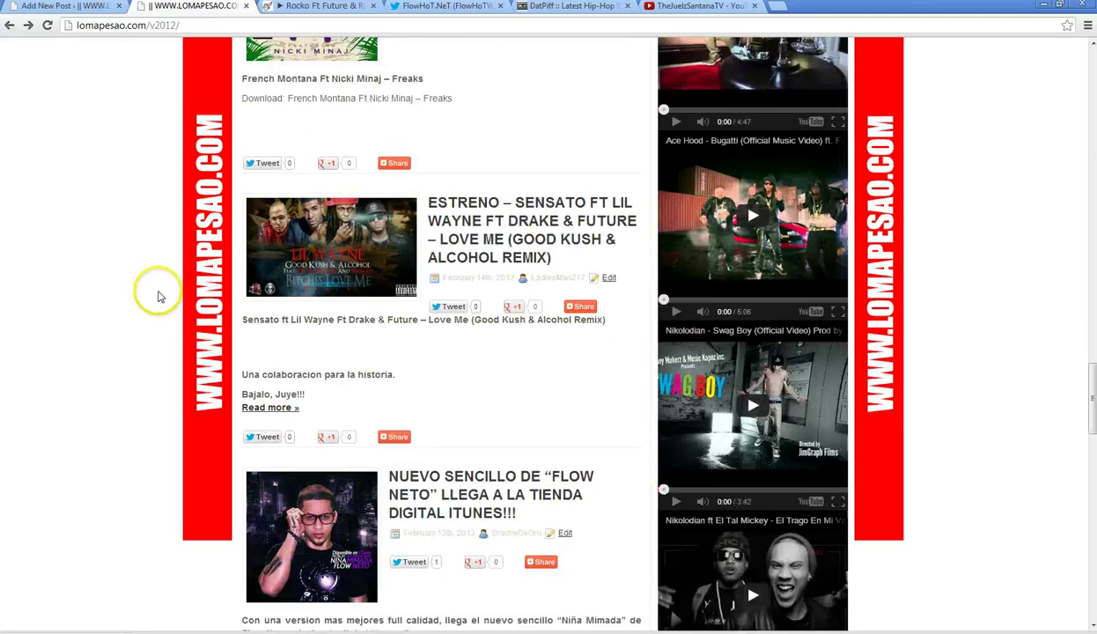
scroll(161, 293, "down", 12)
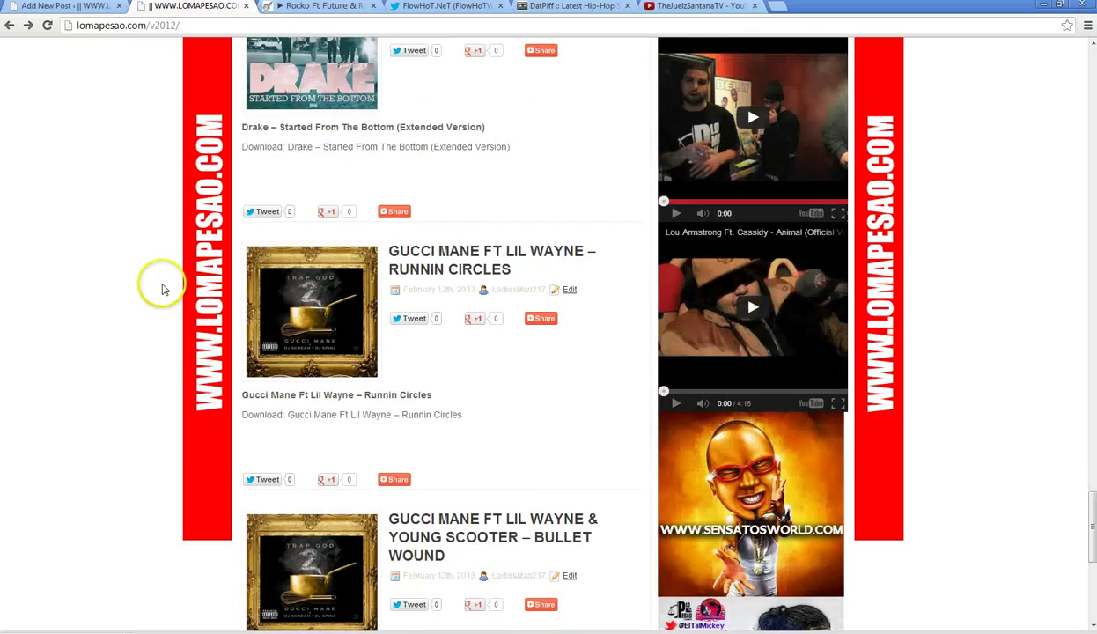
scroll(162, 289, "up", 15)
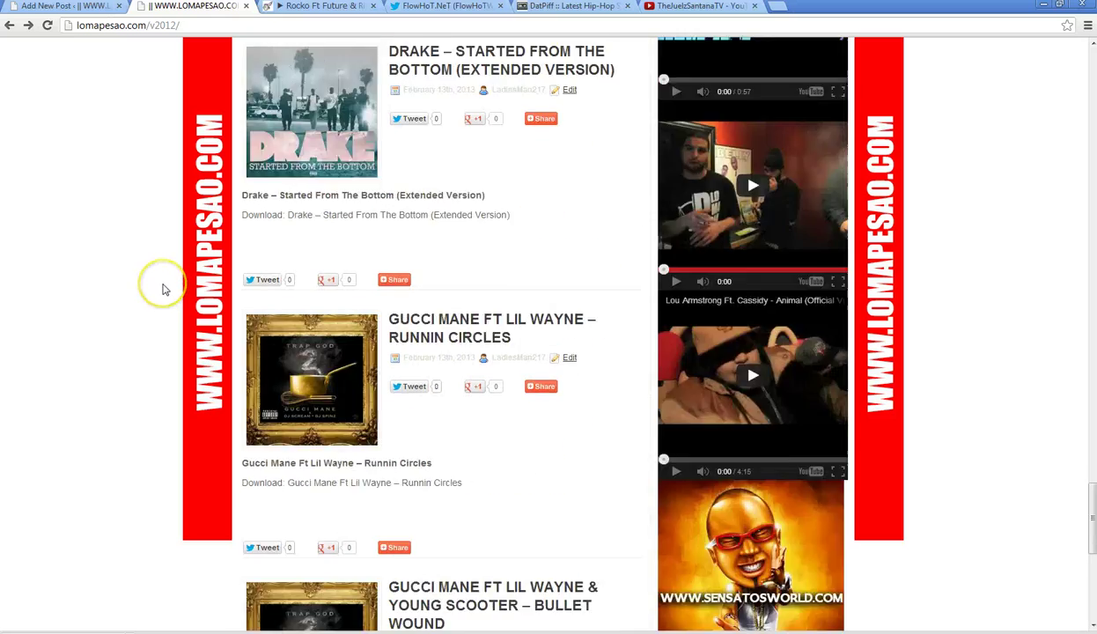
left_click(412, 10)
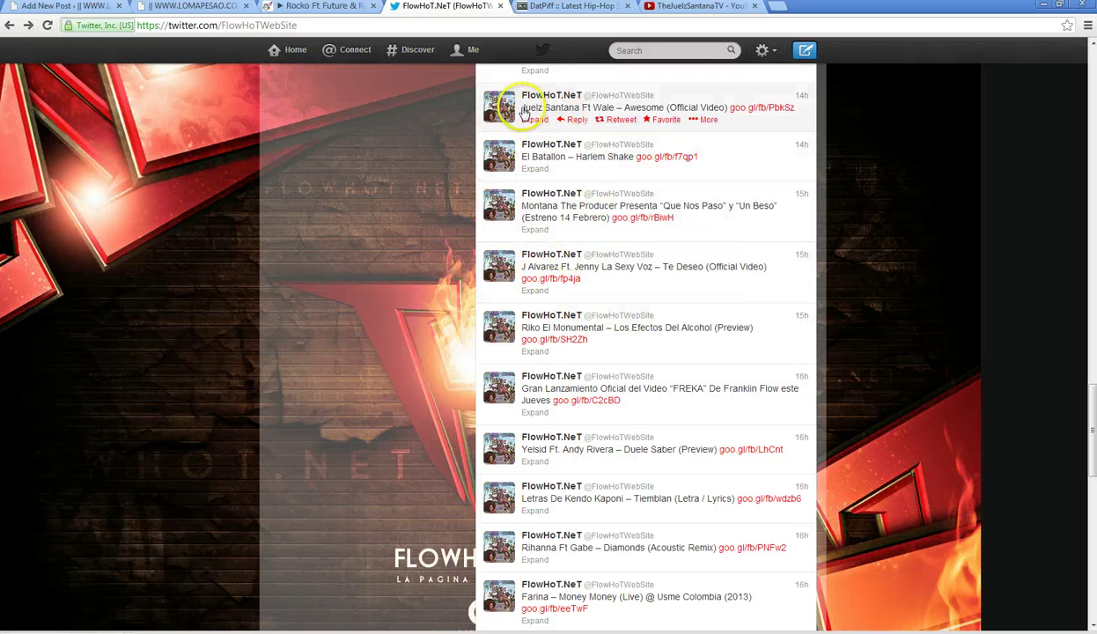
- Copy the 'Juelz Santana Ft Wale – Awesome' tweet title into a new tweet
left_click_drag(518, 107, 671, 107)
right_click(728, 115)
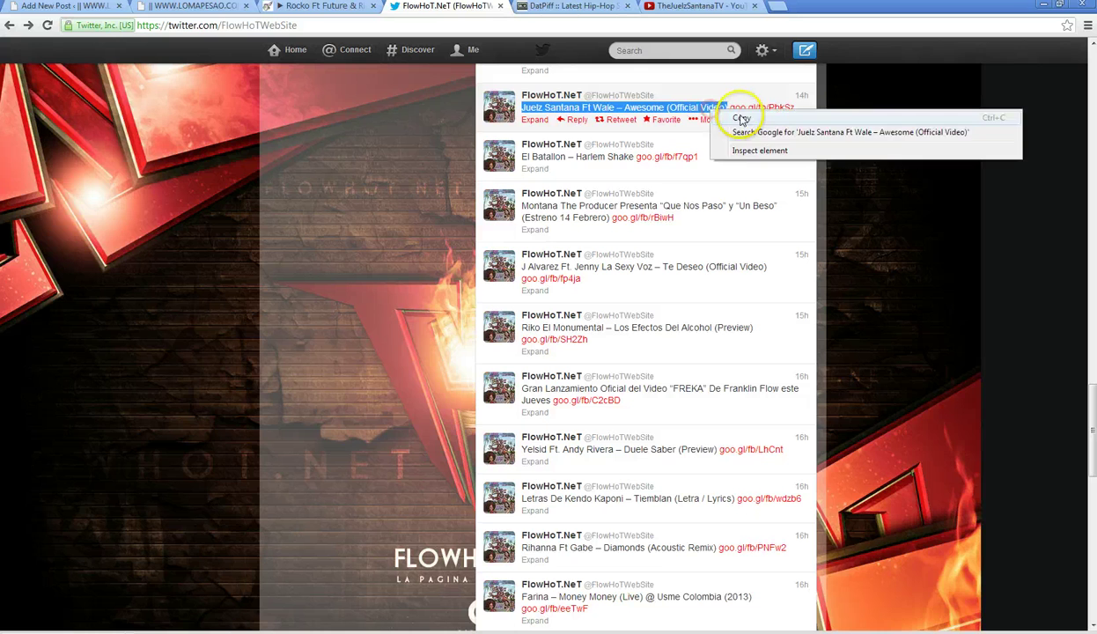
left_click(735, 116)
left_click(806, 50)
right_click(483, 211)
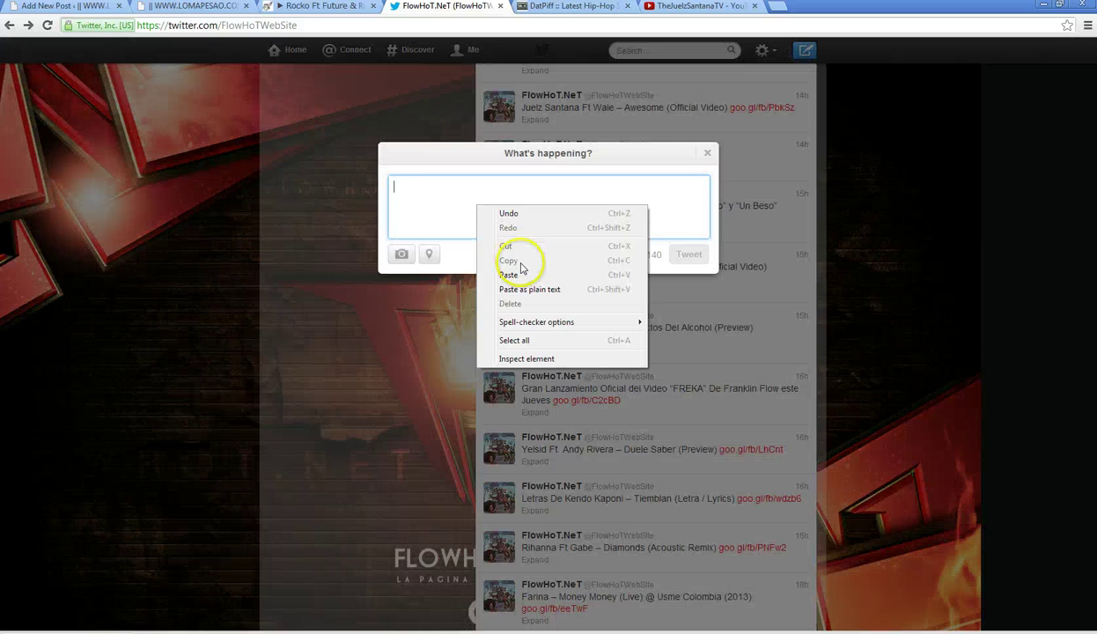
left_click(490, 264)
left_click(401, 196)
type("@")
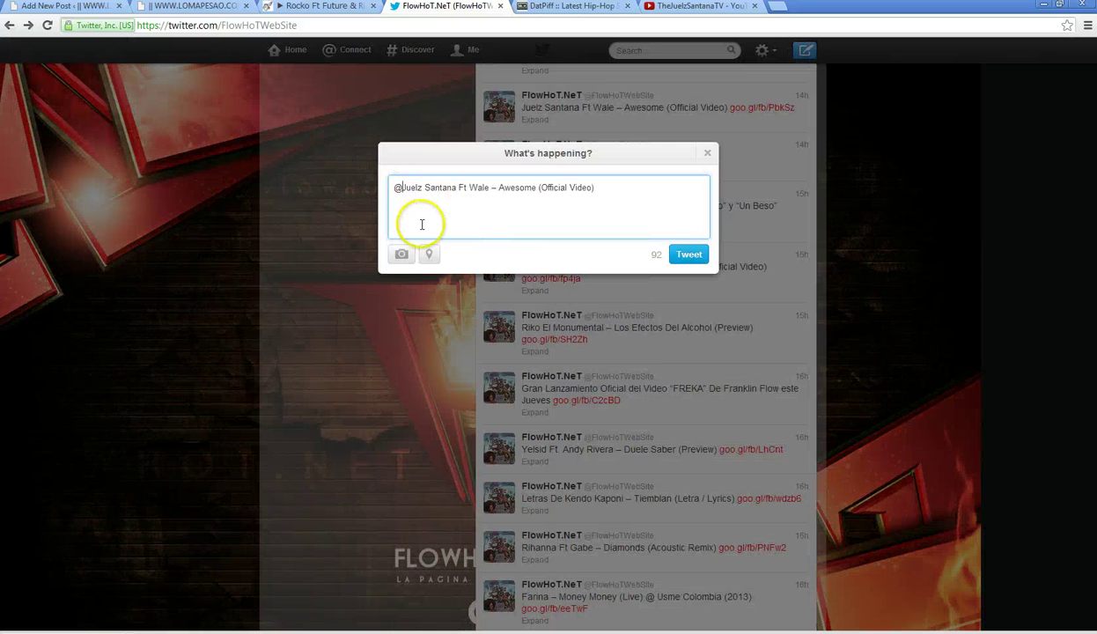
key("Delete")
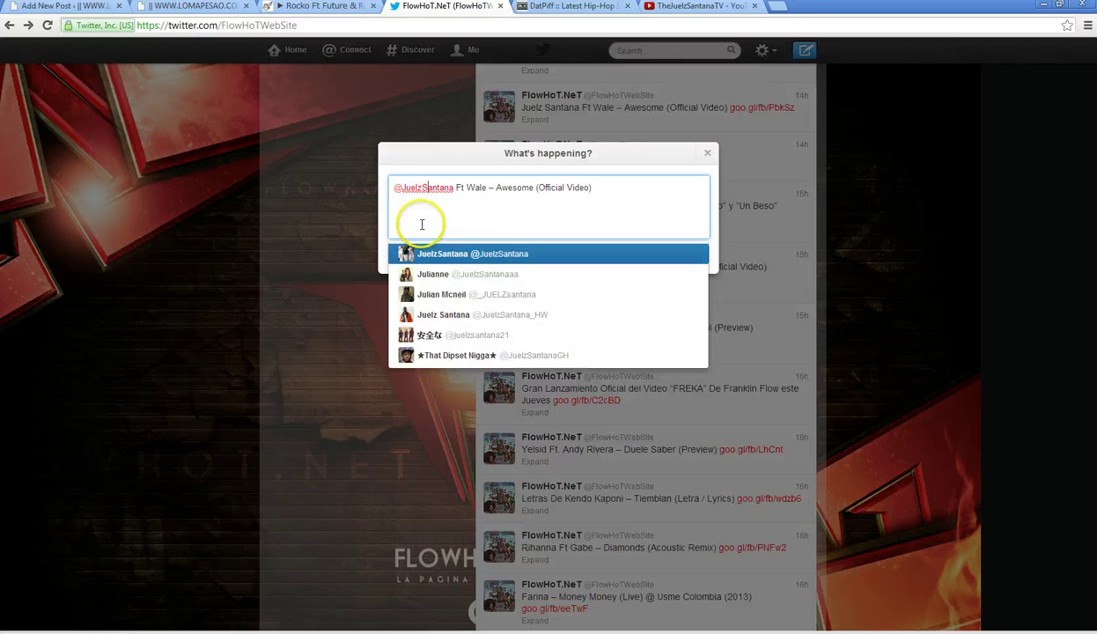
key("Right")
key("Right")
type("@")
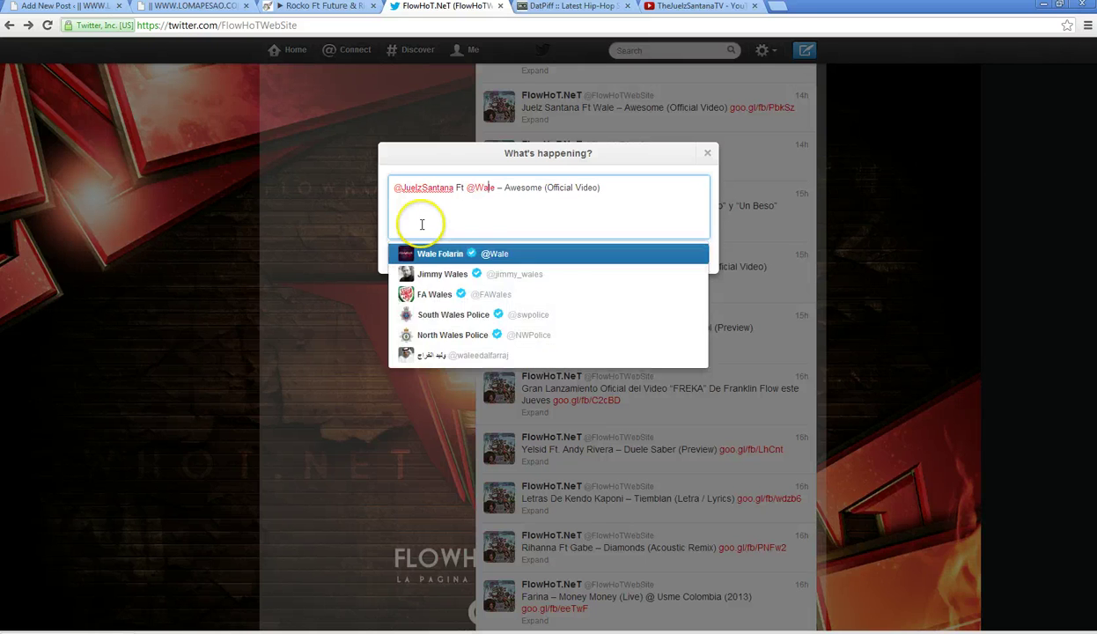
key("Right")
key("Right")
key("Right")
key("Right")
key("Right")
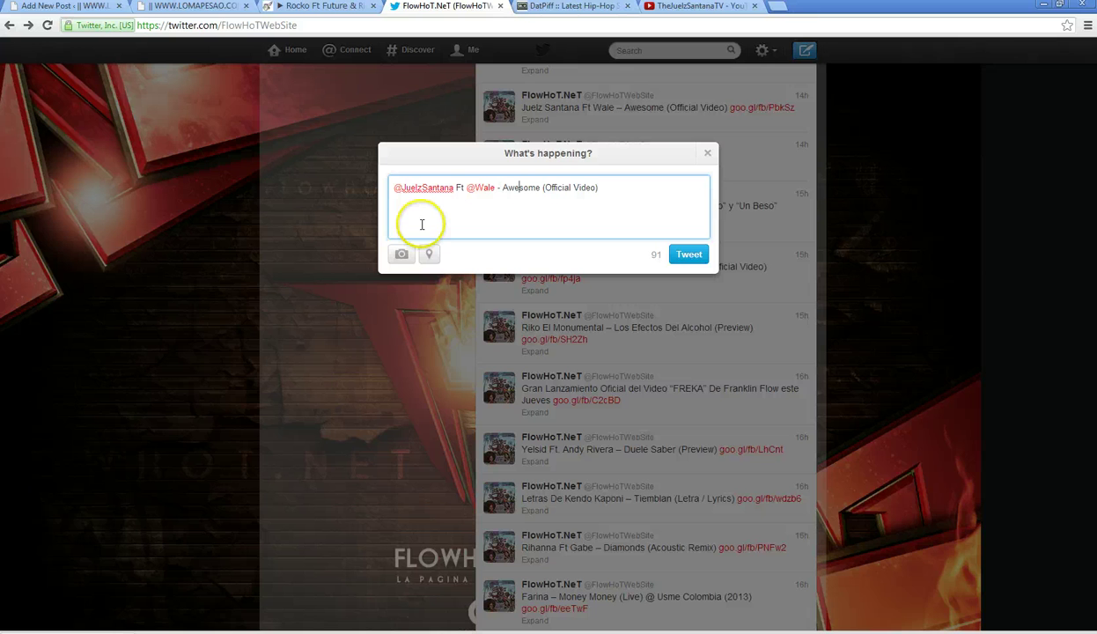
left_click(97, 7)
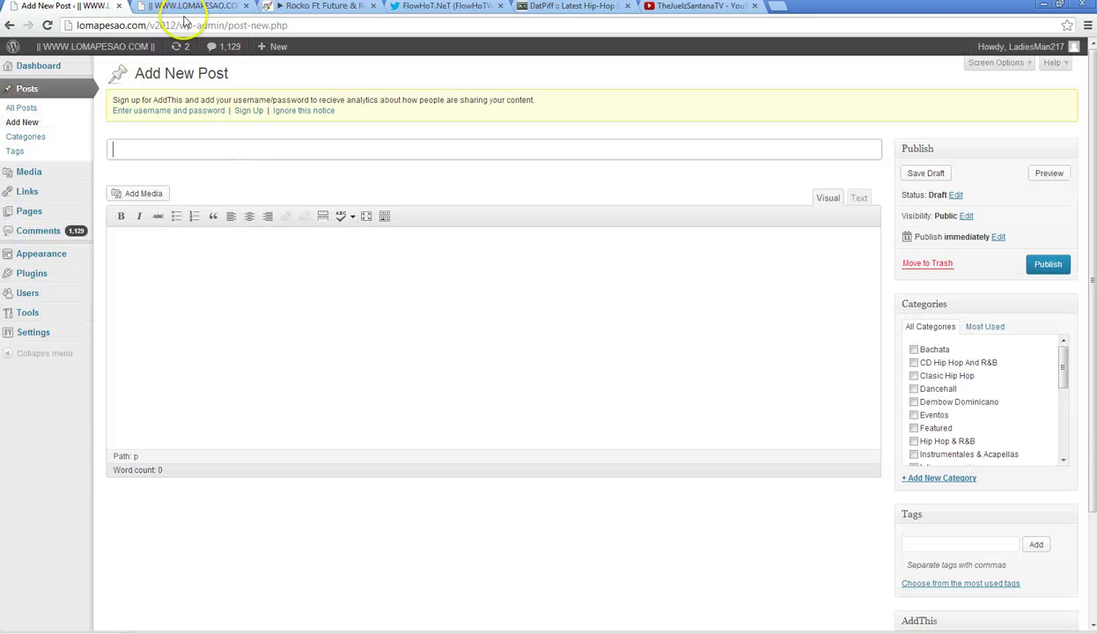
- Copy the blog's Older Entries link and load page 2 in place of the YouTube channel
left_click(186, 6)
scroll(195, 302, "down", 15)
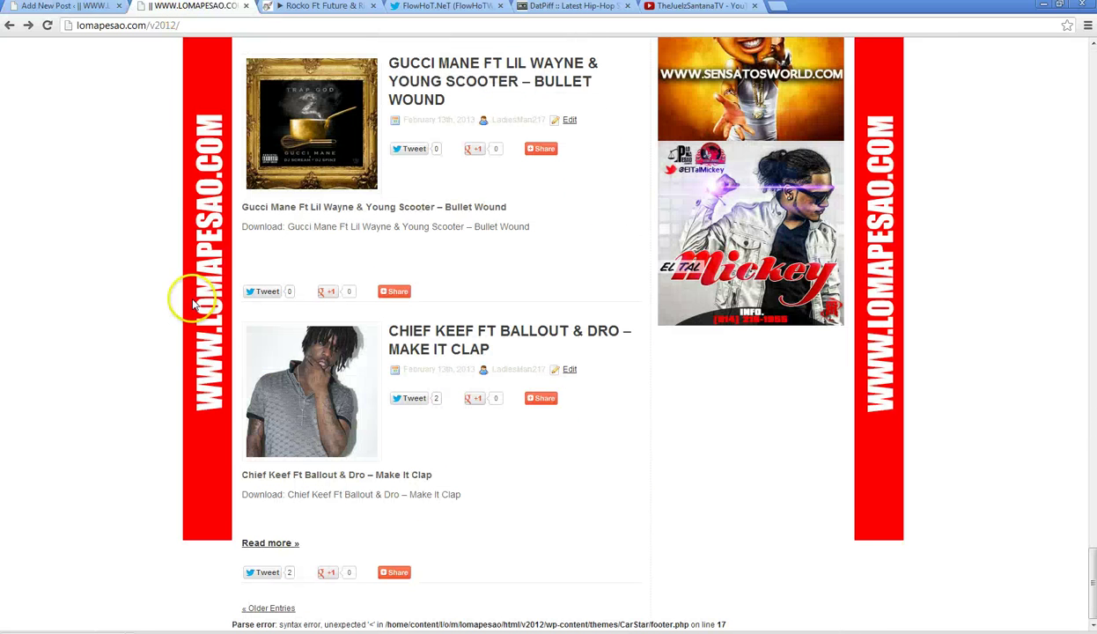
right_click(261, 607)
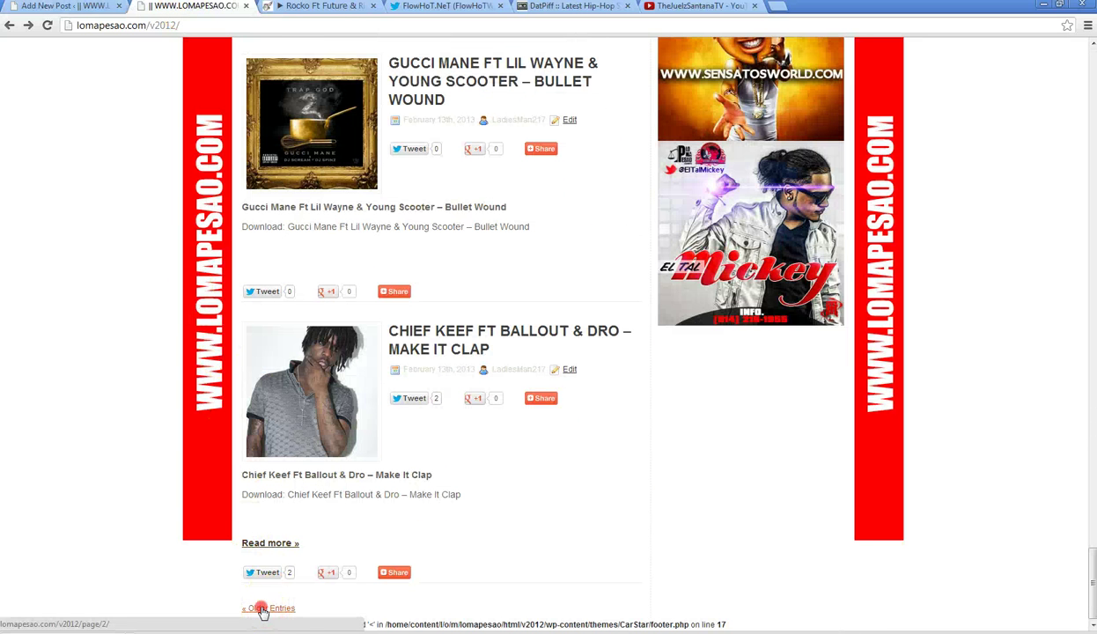
left_click(324, 581)
left_click(698, 6)
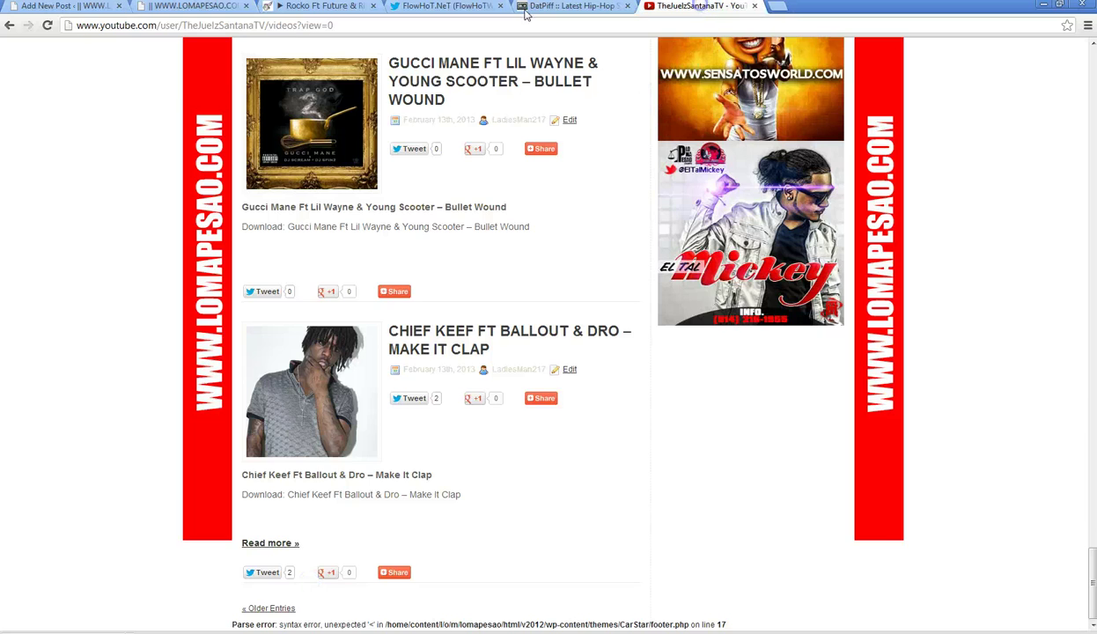
right_click(331, 26)
left_click(357, 98)
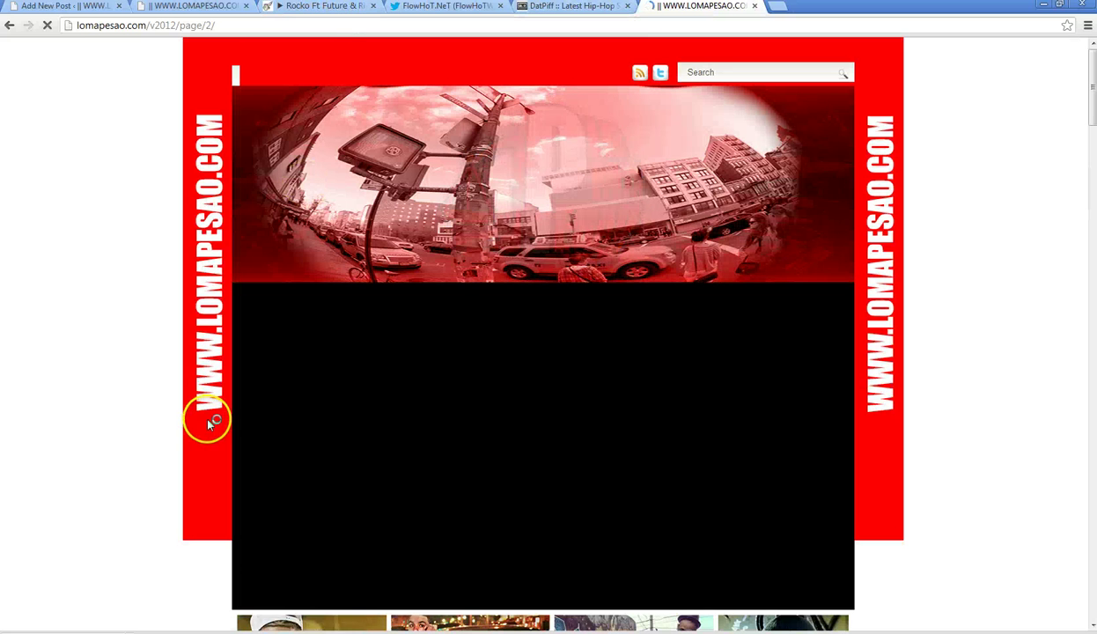
- Browse page 2's posts and copy the '(VIDEO) Juelz Santana Ft. Wale – Awesome' post link
scroll(212, 422, "down", 3)
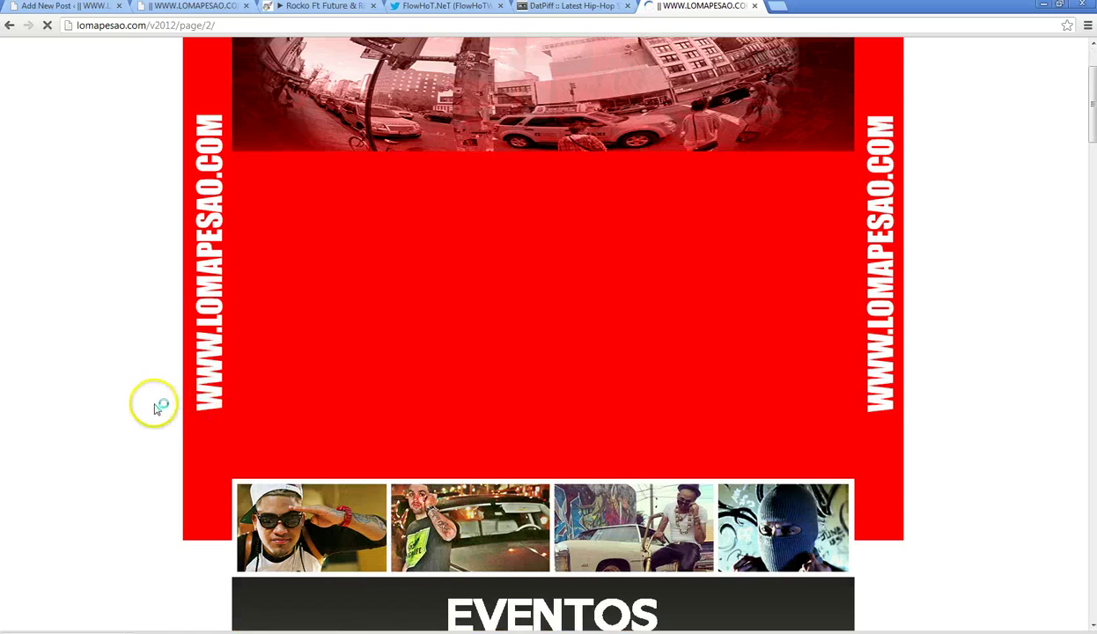
scroll(154, 403, "down", 5)
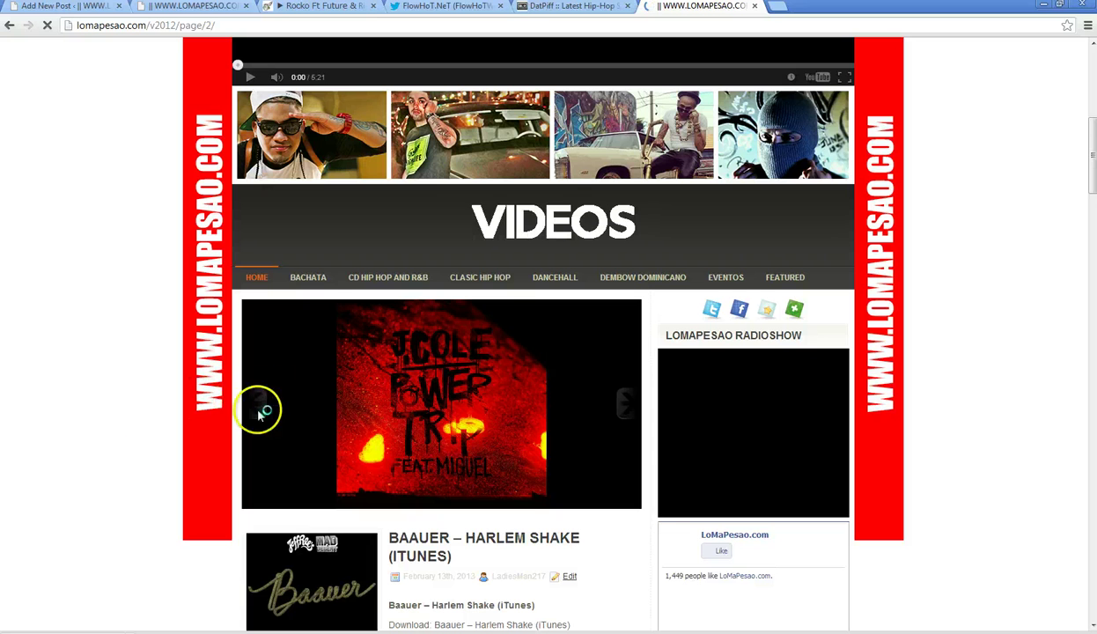
scroll(92, 435, "down", 1)
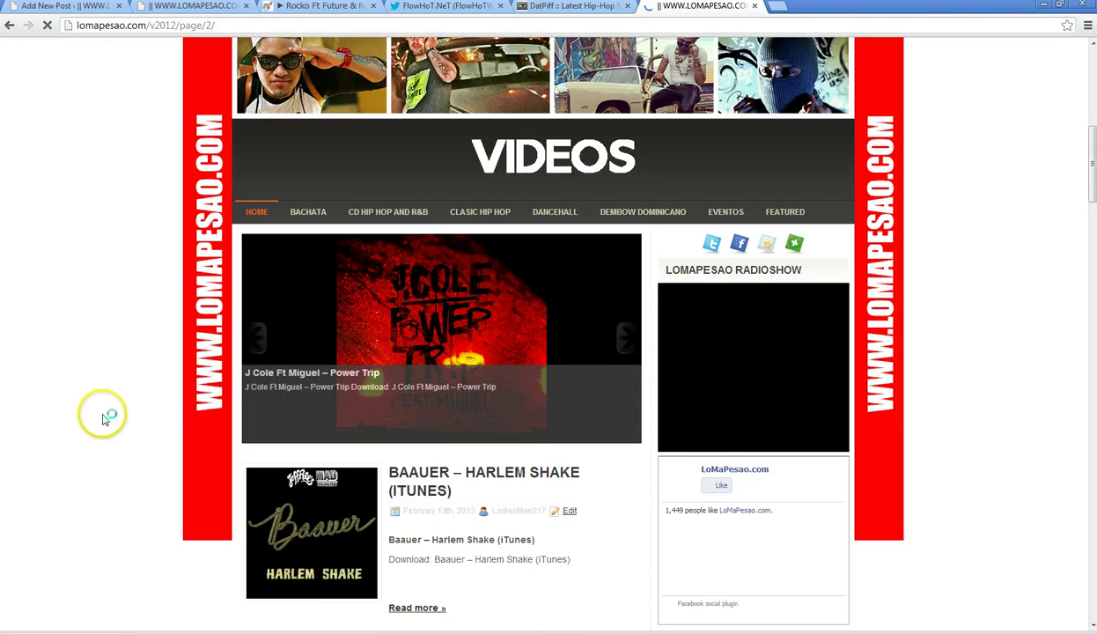
scroll(100, 426, "down", 5)
scroll(103, 421, "down", 5)
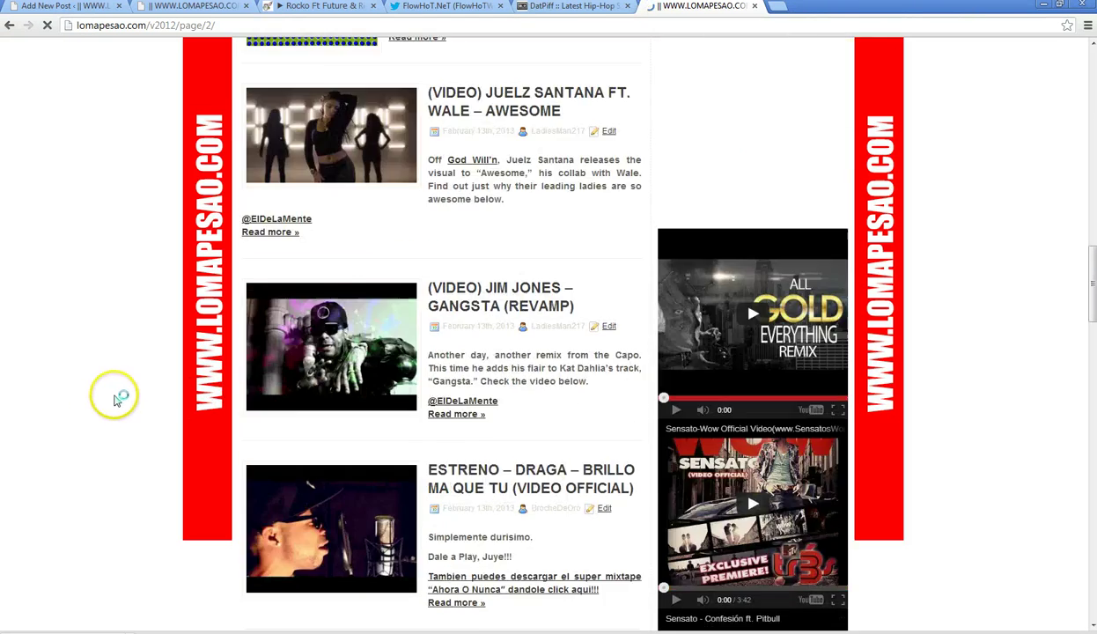
scroll(140, 392, "up", 2)
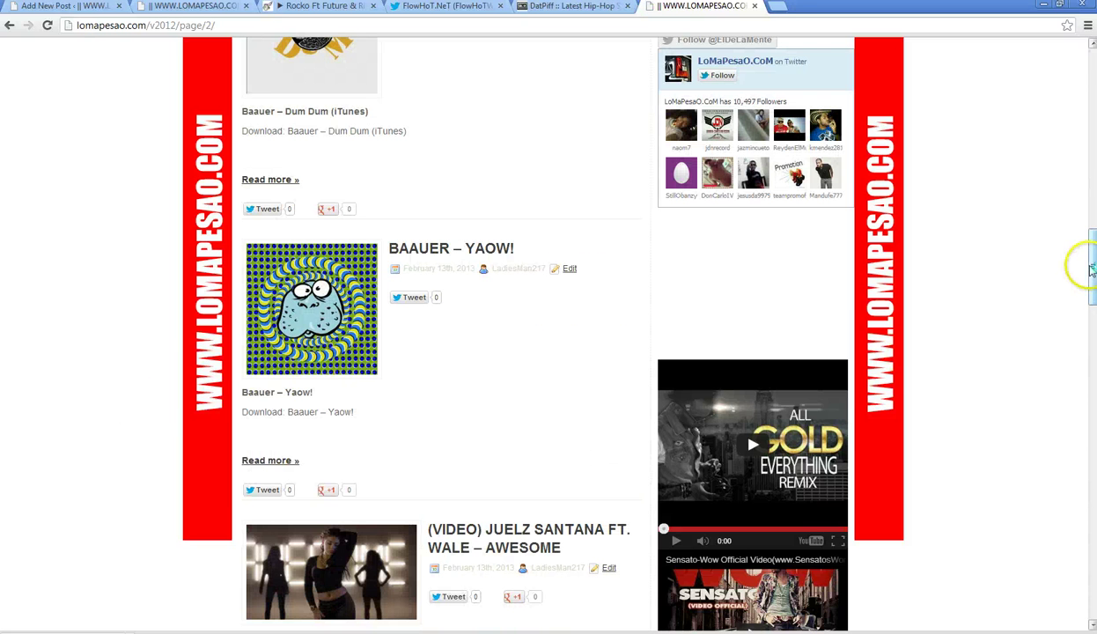
left_click_drag(1091, 272, 1091, 296)
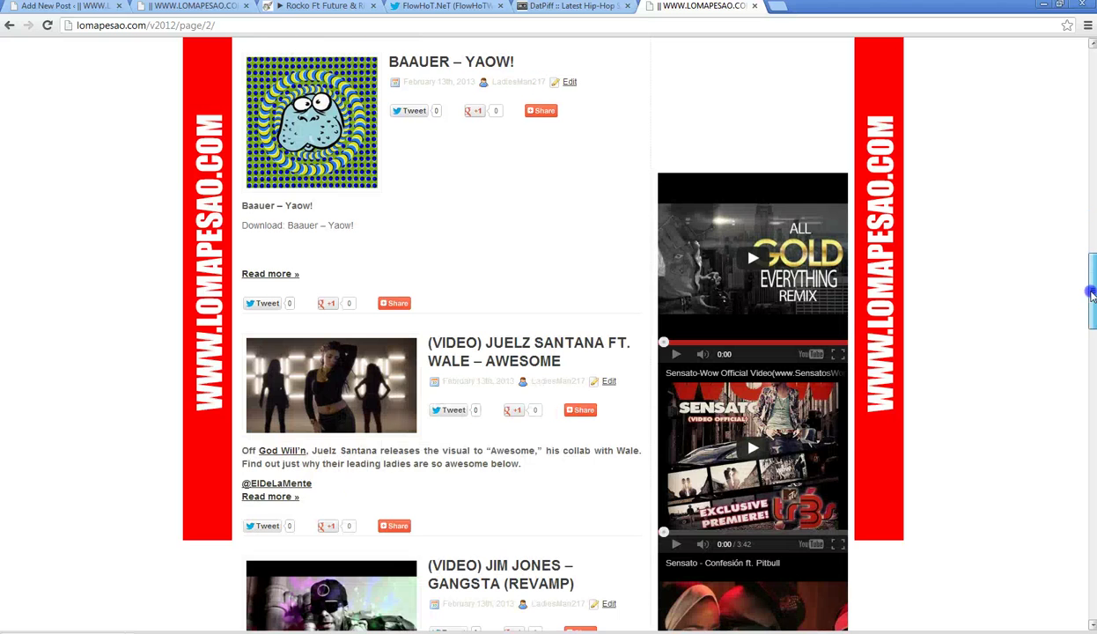
left_click(290, 451)
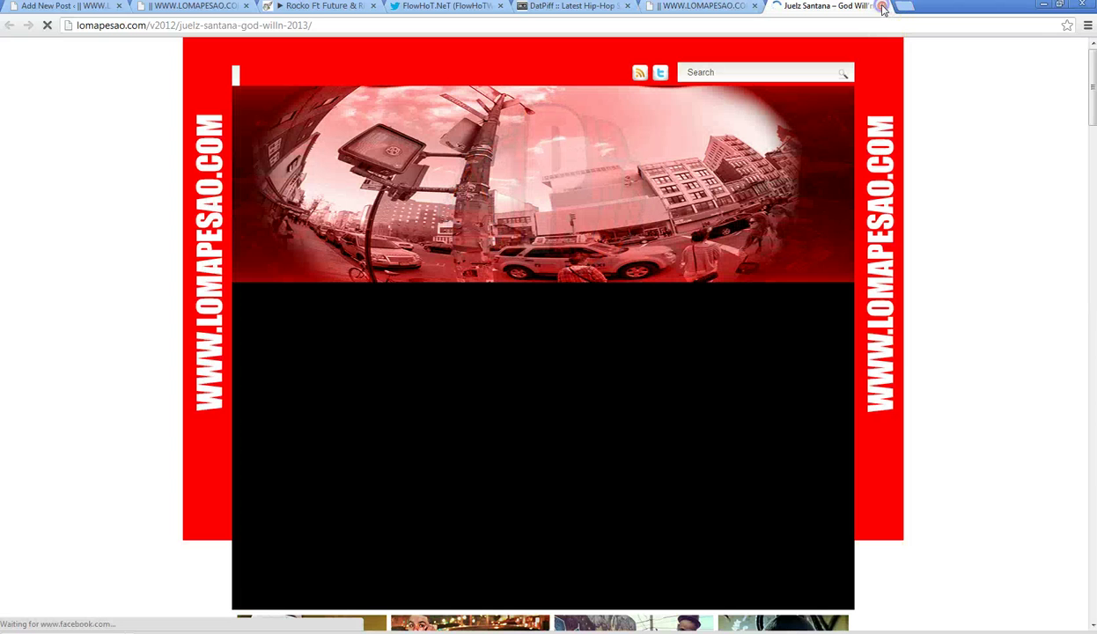
left_click(881, 5)
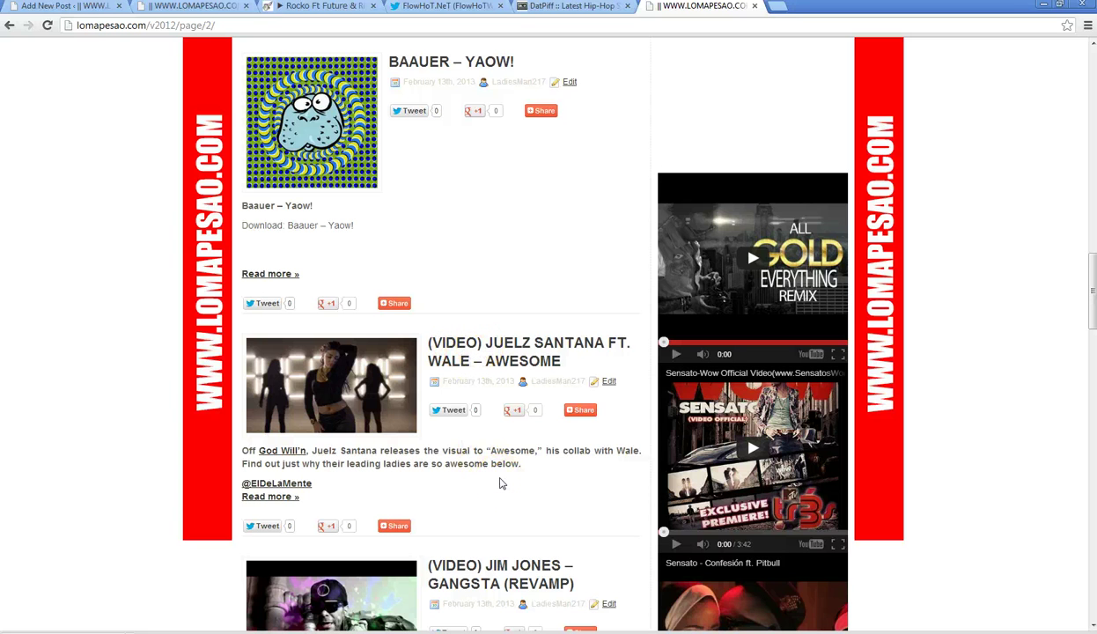
left_click(488, 352)
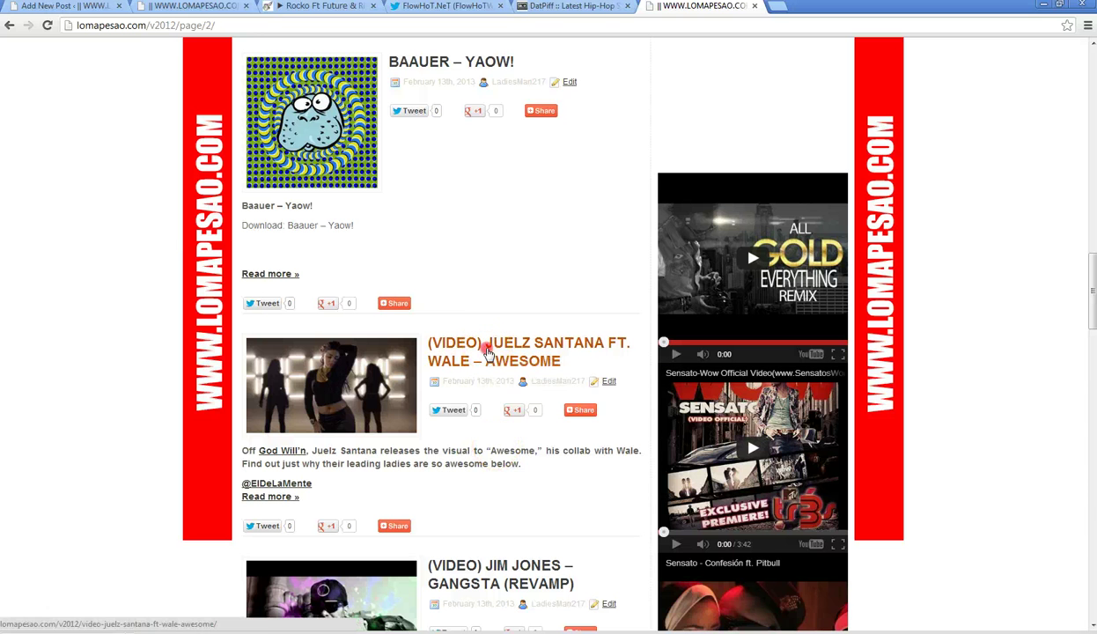
left_click(520, 417)
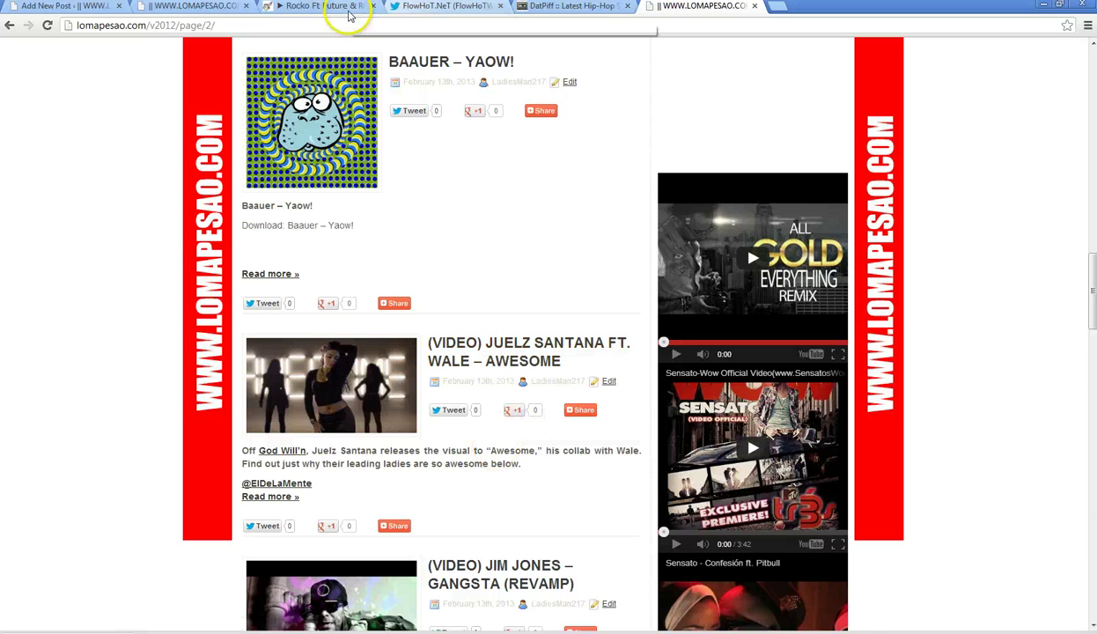
- Load tinyurl.com in the DatPiff tab
left_click(576, 6)
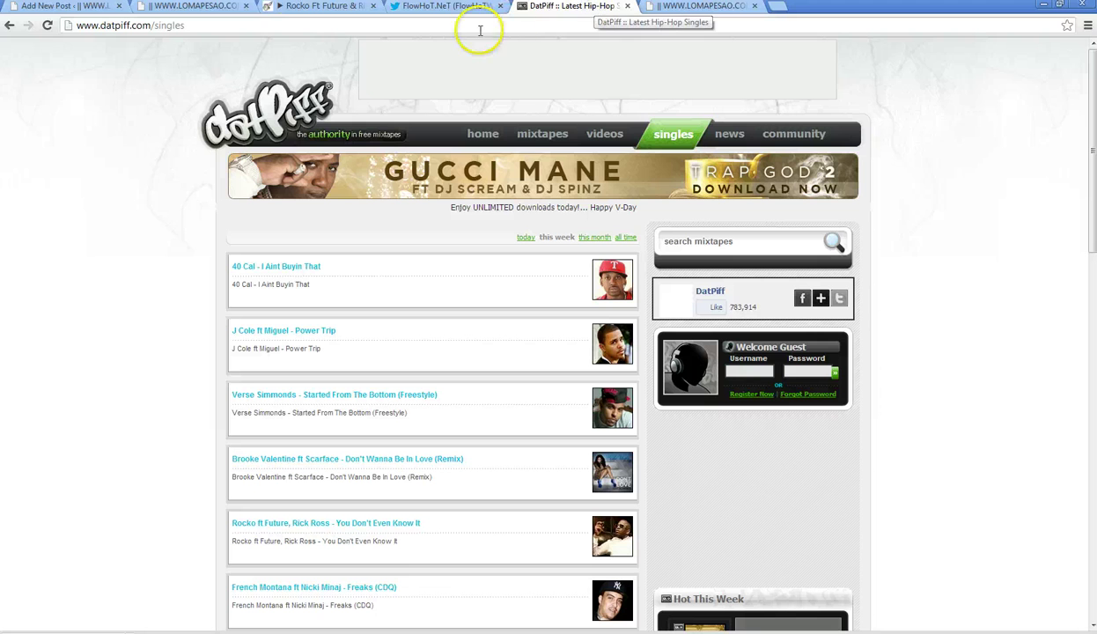
left_click(47, 26)
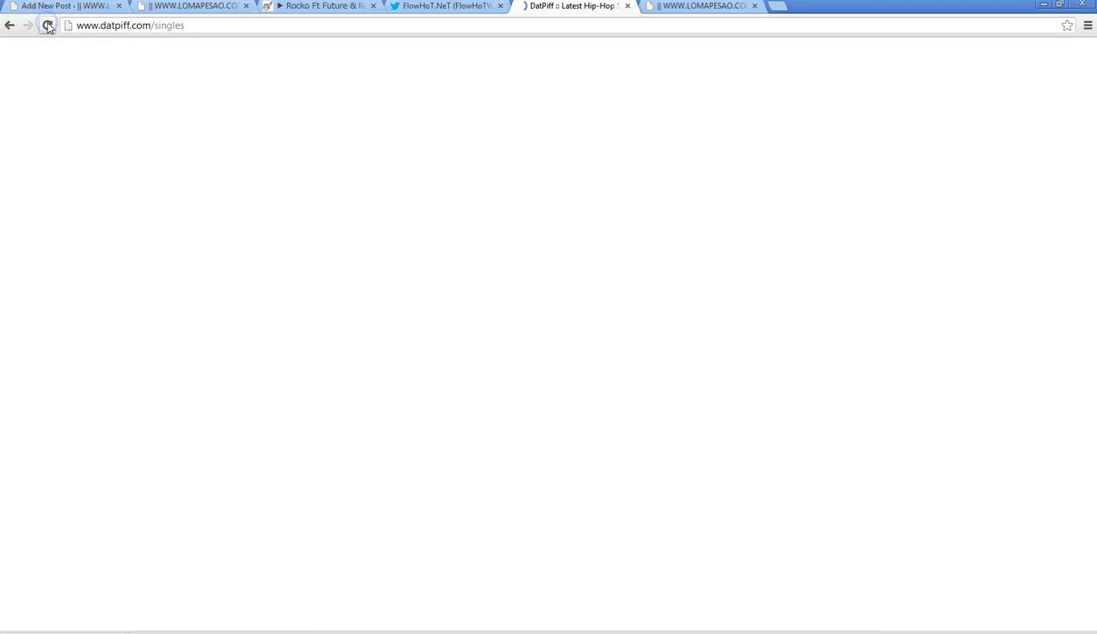
left_click(179, 29)
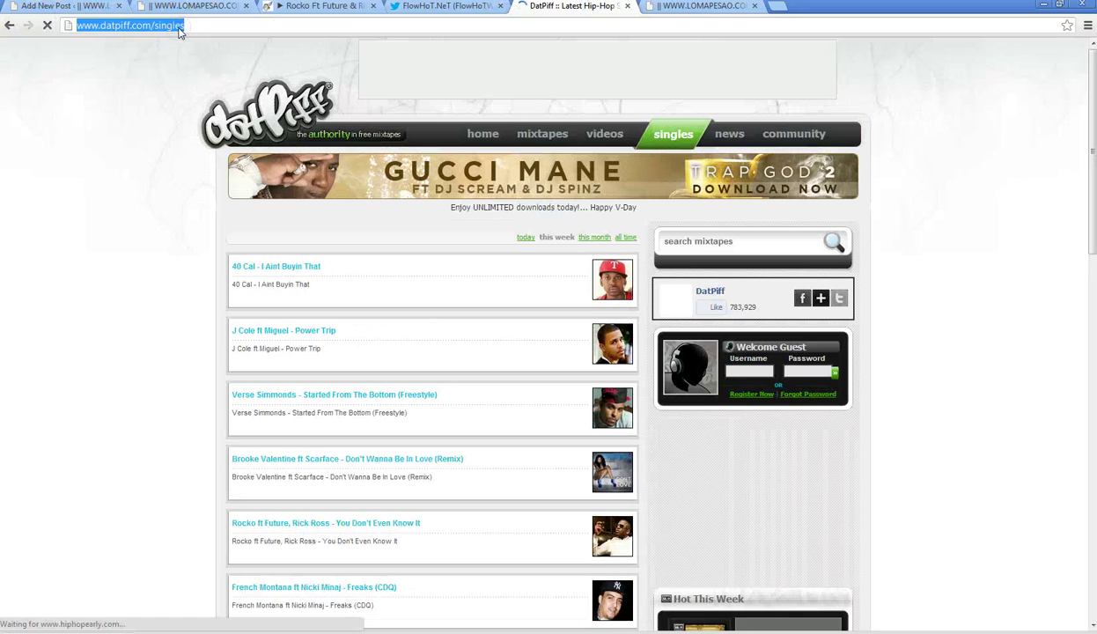
type("tinyurl.com")
key("Return")
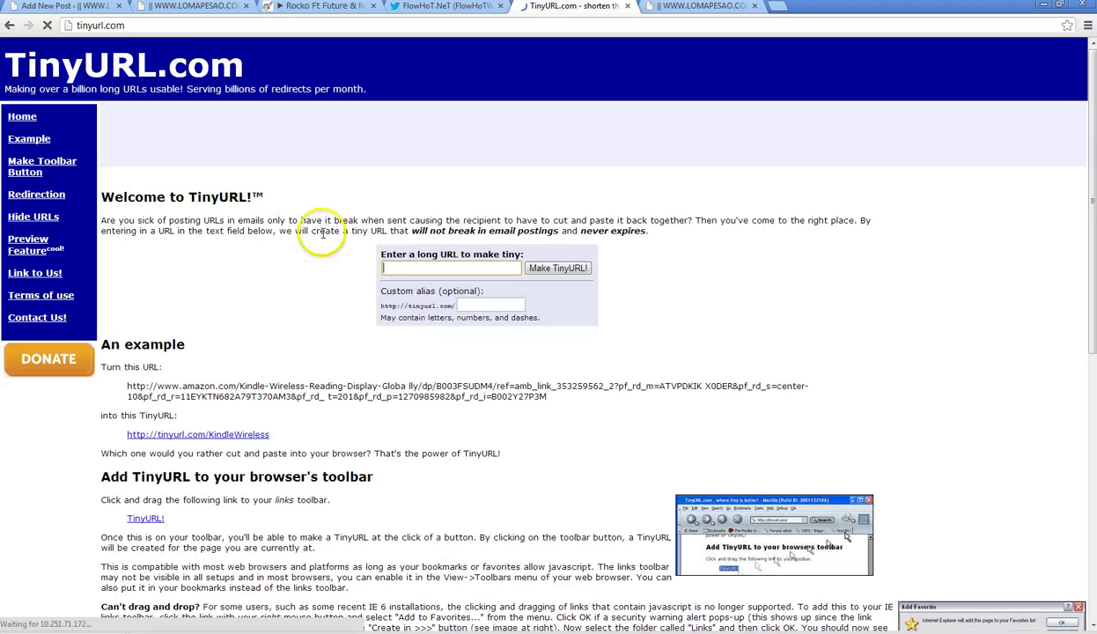
- Shorten the Juelz Santana Ft. Wale – Awesome post link to tinyurl.com/bglbdh2 and copy it
right_click(388, 262)
left_click(423, 337)
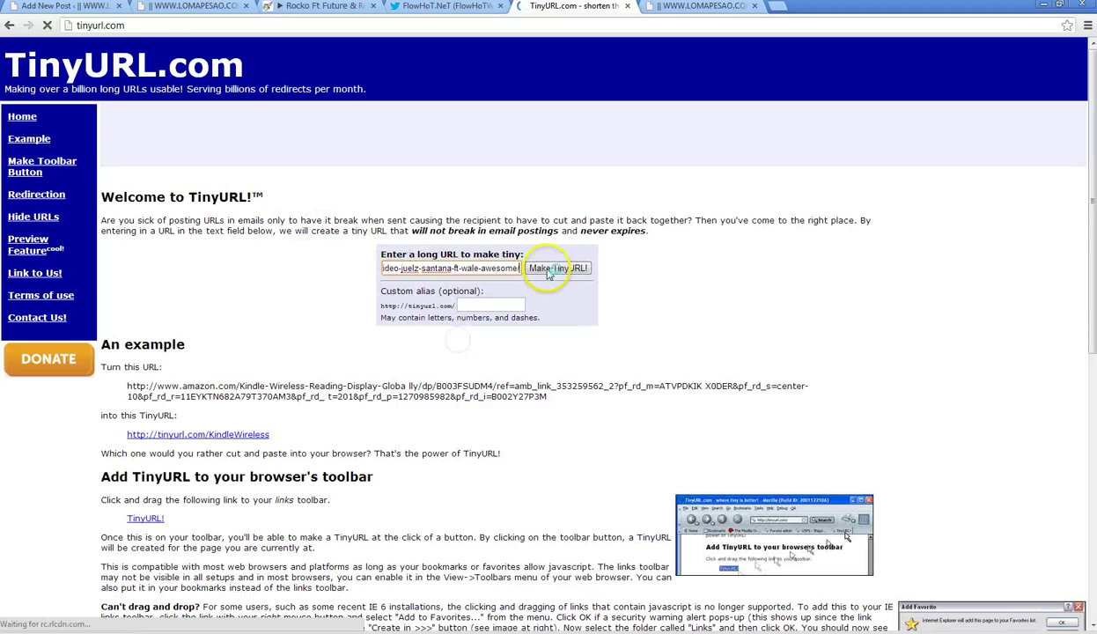
left_click(547, 264)
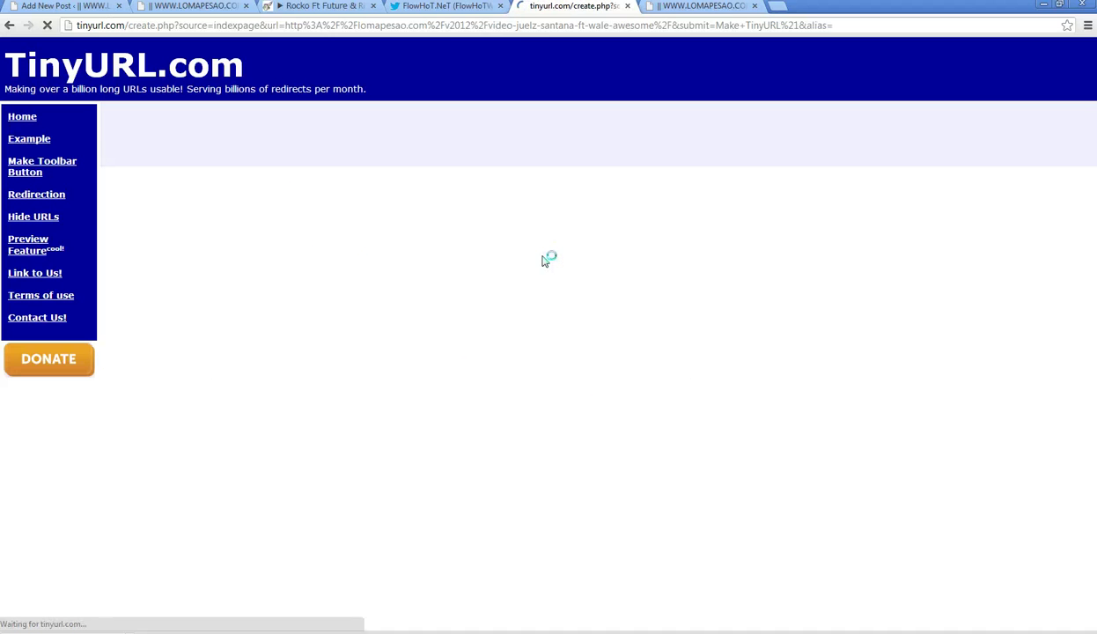
left_click_drag(264, 295, 124, 297)
right_click(137, 297)
left_click(167, 307)
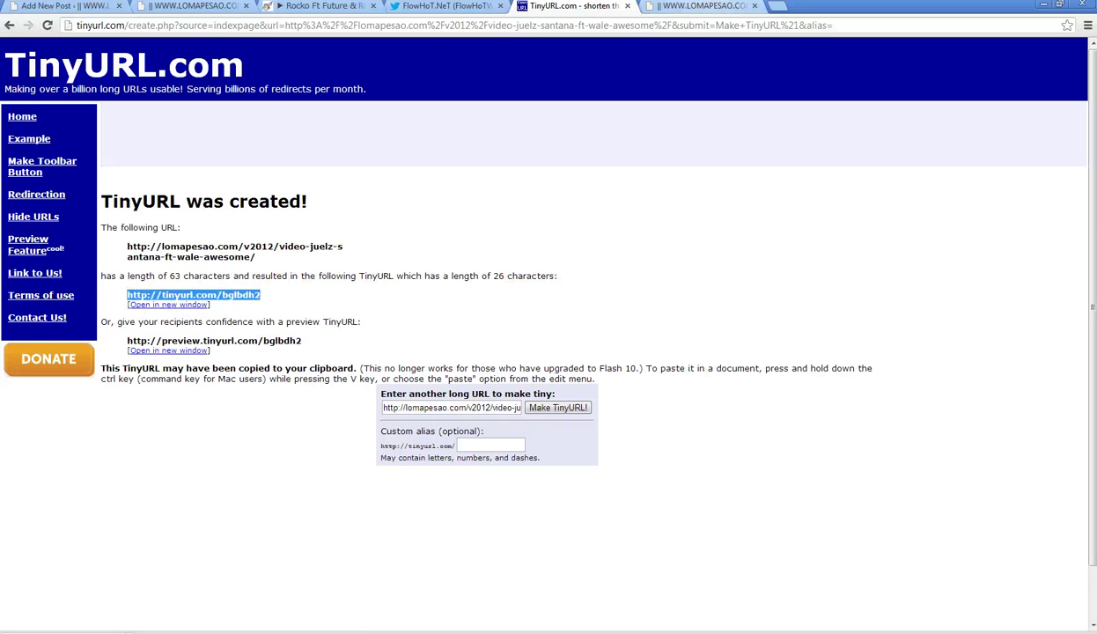
left_click(449, 7)
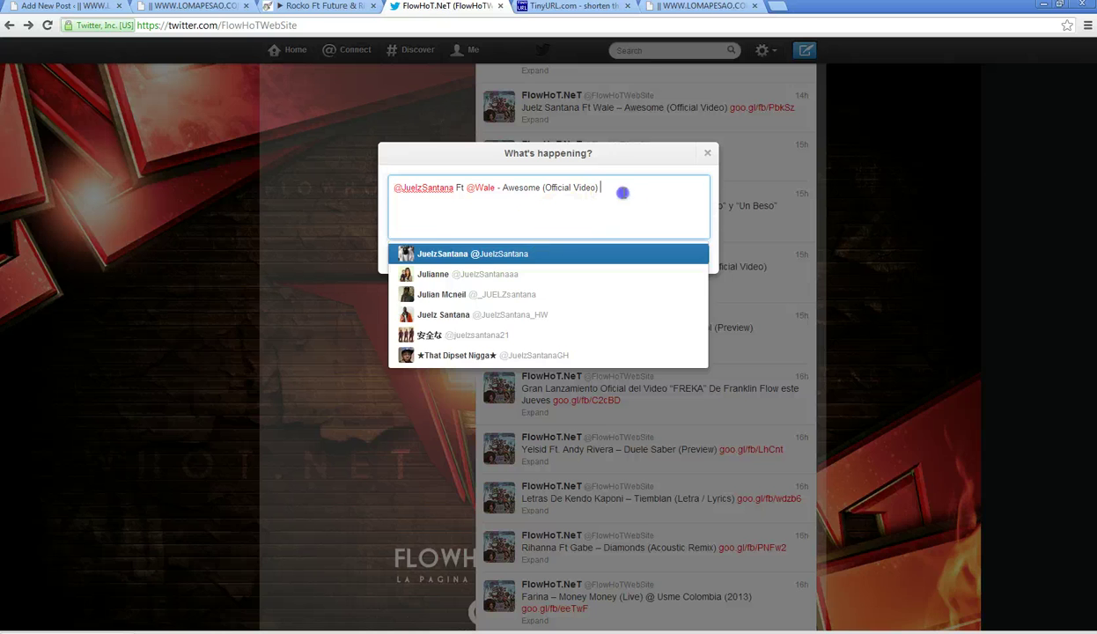
- Paste the copied short link into the draft tweet and post it
left_click(624, 188)
right_click(629, 191)
left_click(666, 260)
left_click(690, 256)
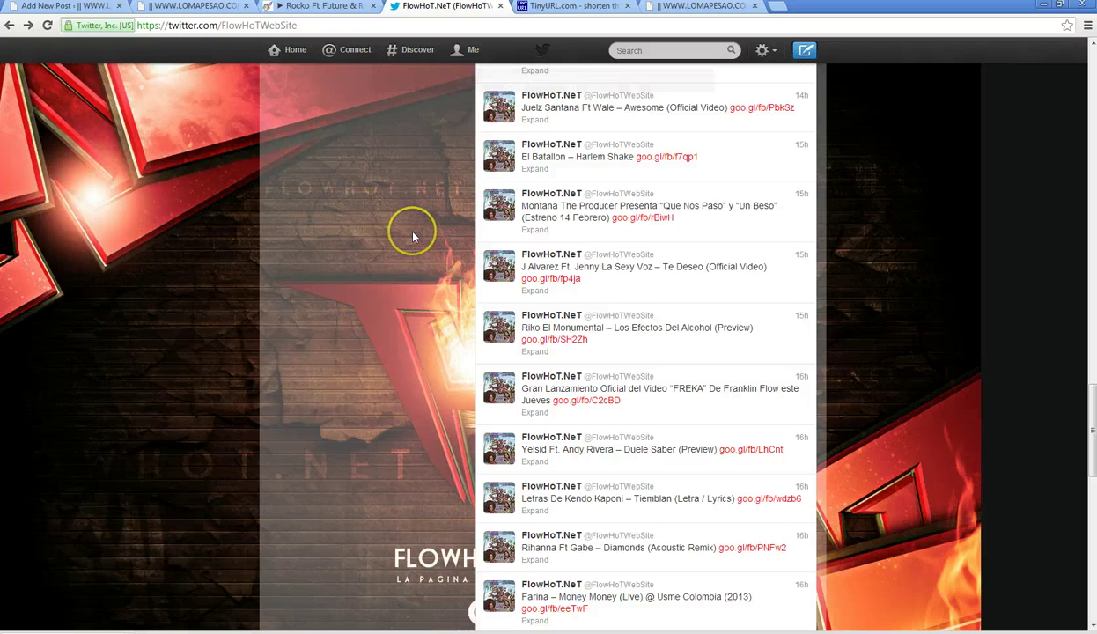
- Scroll down FlowHoT.NeT's feed to the older 12 Feb song tweets like 'Audio Push – What You Want'
scroll(413, 237, "down", 2)
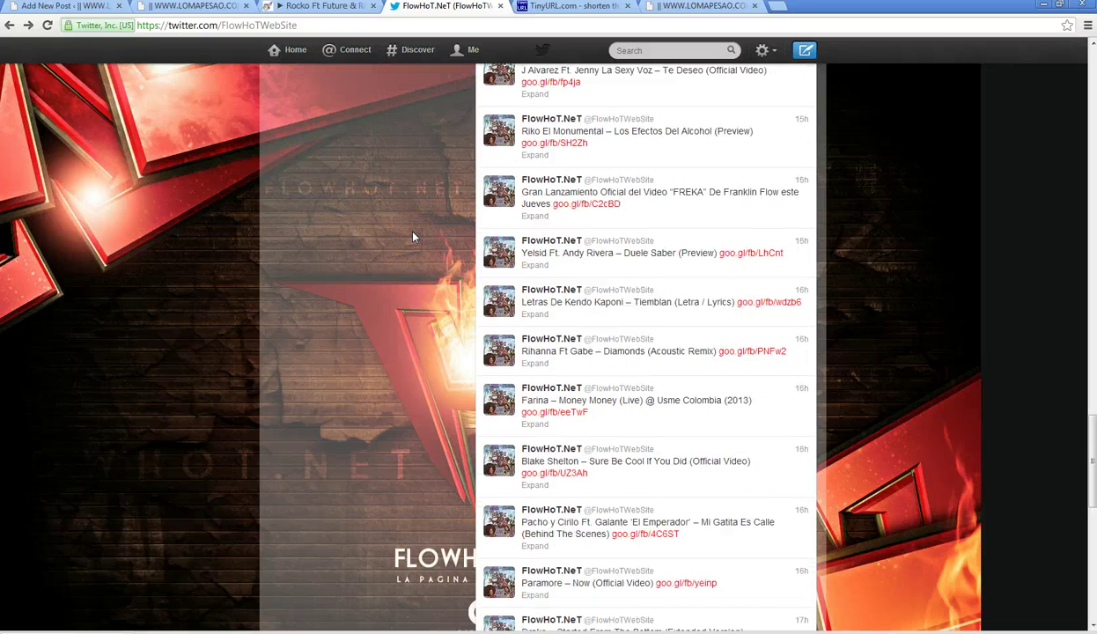
scroll(413, 236, "down", 1)
scroll(414, 236, "down", 1)
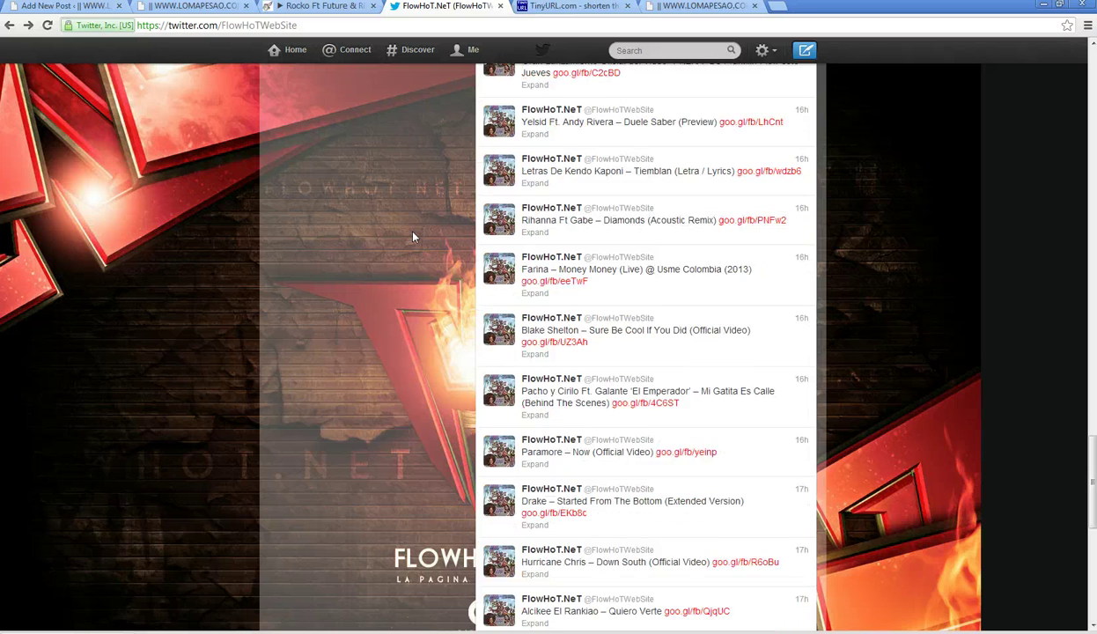
scroll(413, 236, "down", 3)
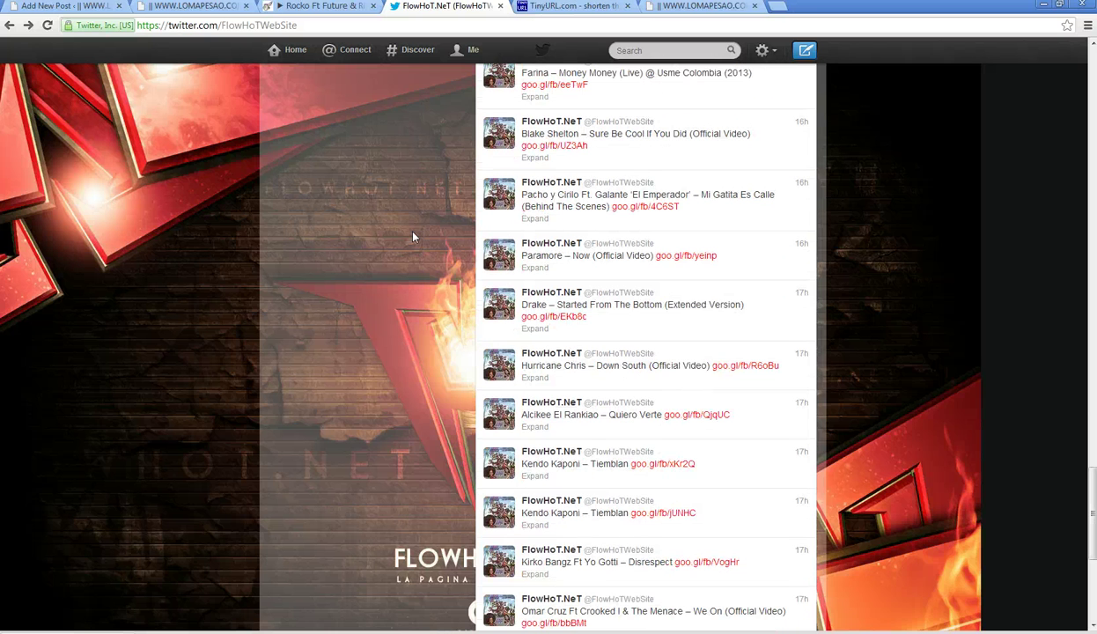
scroll(413, 237, "down", 1)
scroll(414, 236, "down", 4)
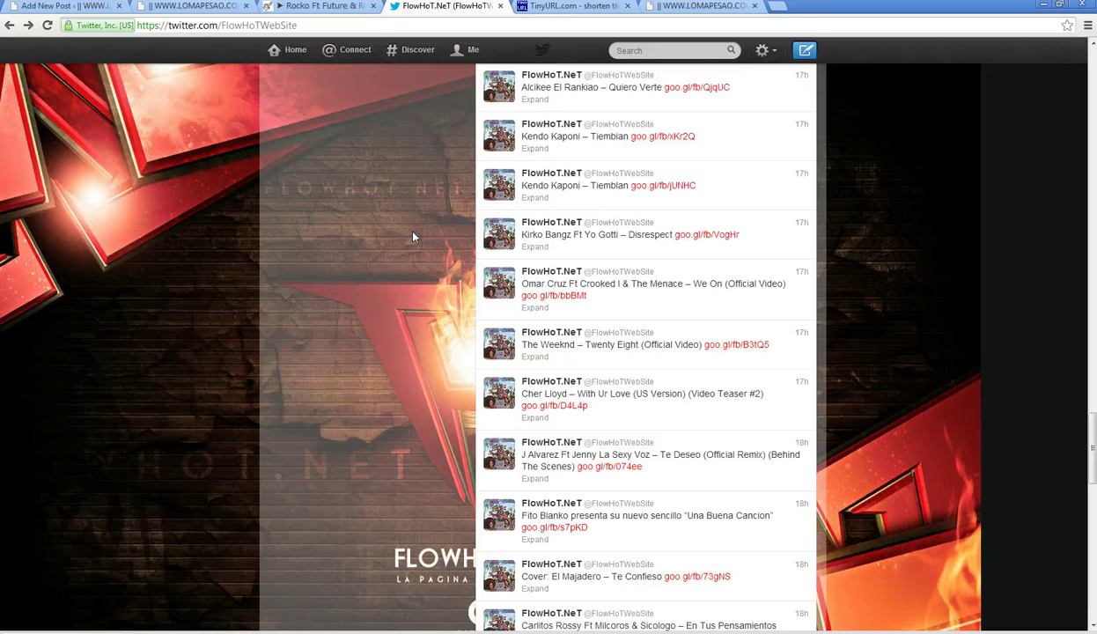
scroll(414, 236, "down", 2)
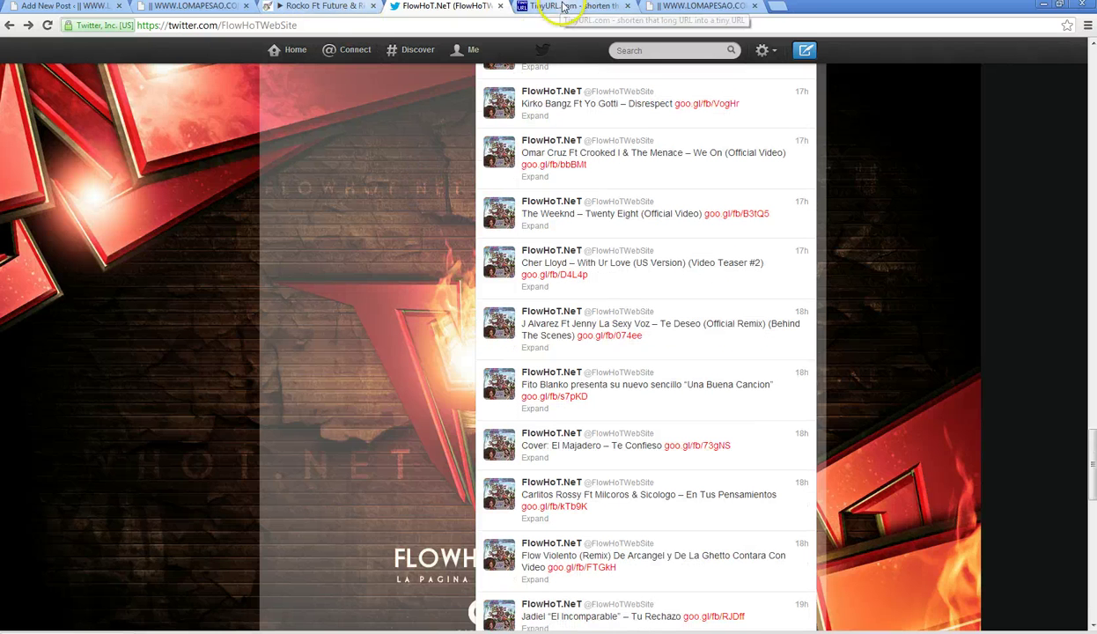
scroll(308, 284, "down", 11)
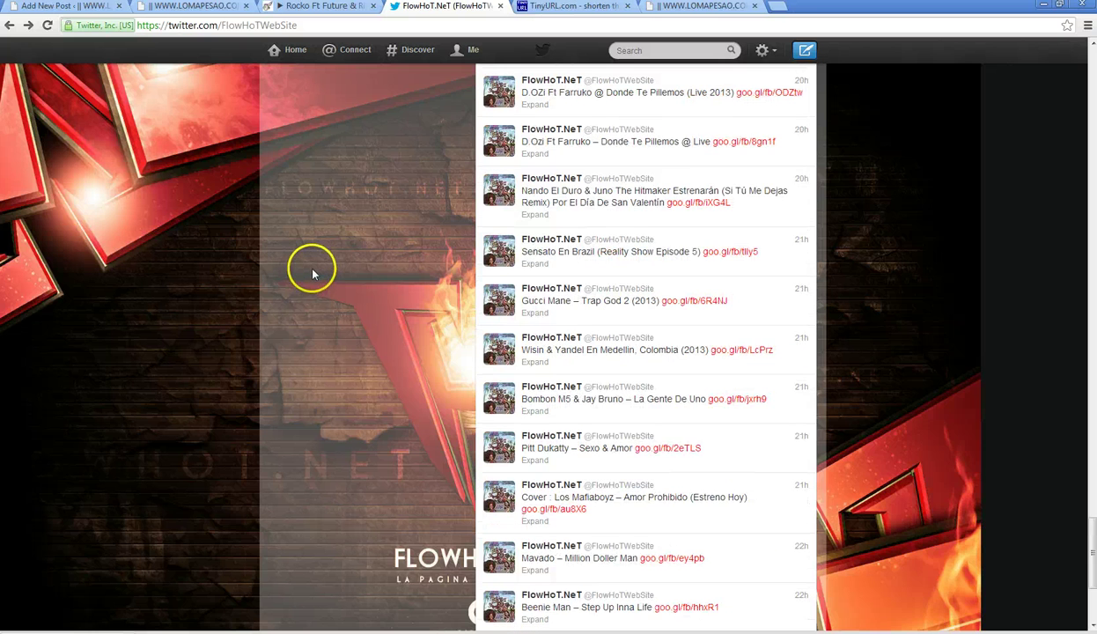
scroll(311, 271, "down", 2)
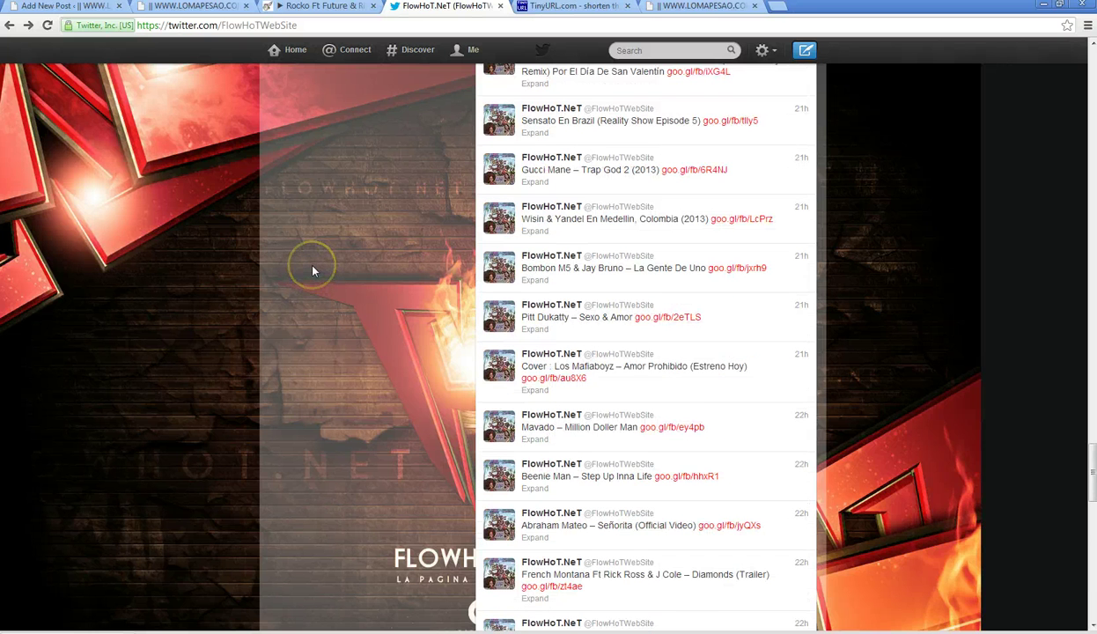
scroll(313, 270, "down", 5)
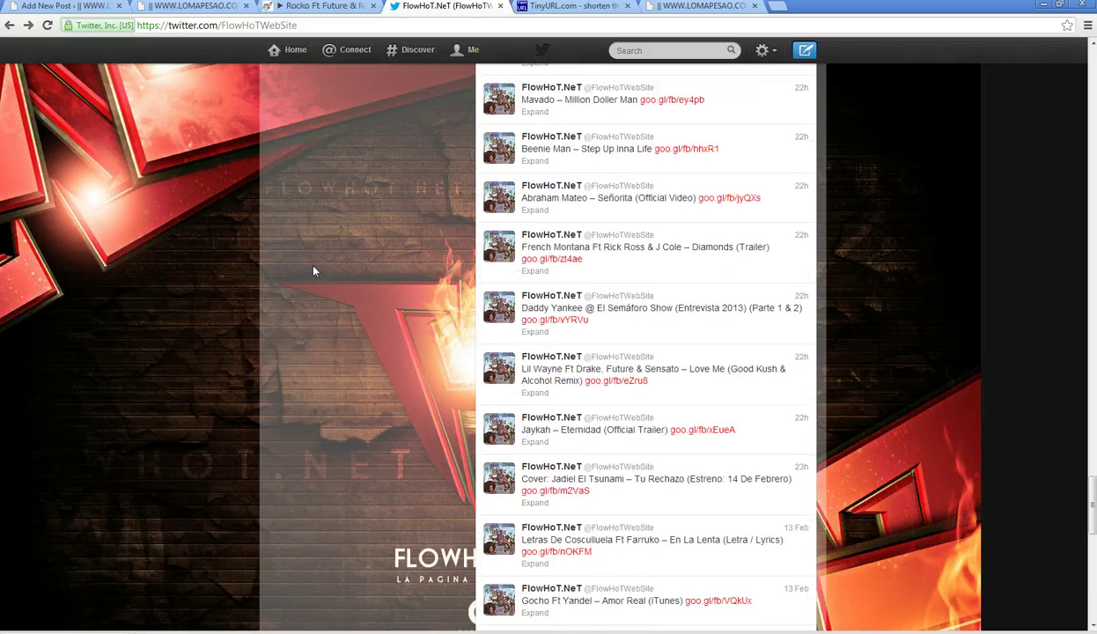
scroll(313, 268, "down", 5)
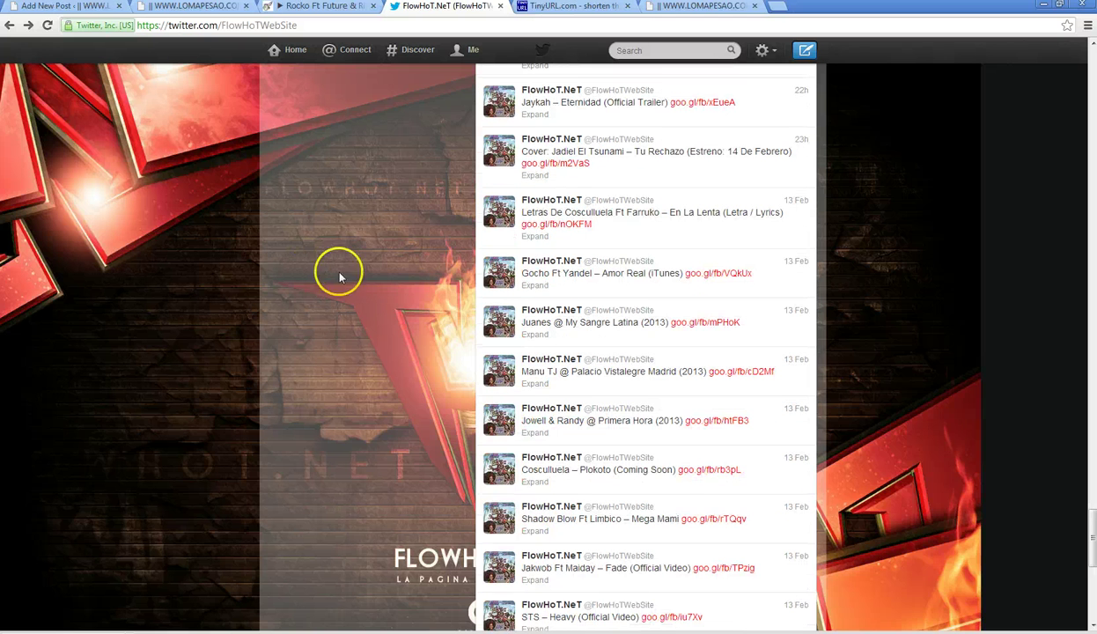
scroll(416, 230, "down", 4)
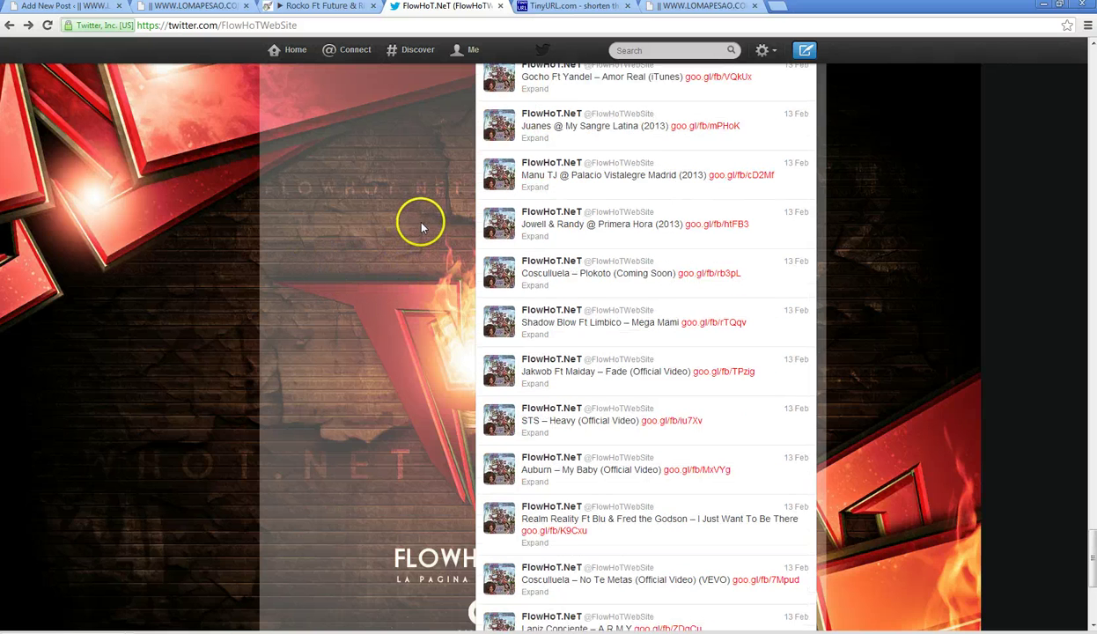
scroll(422, 226, "down", 2)
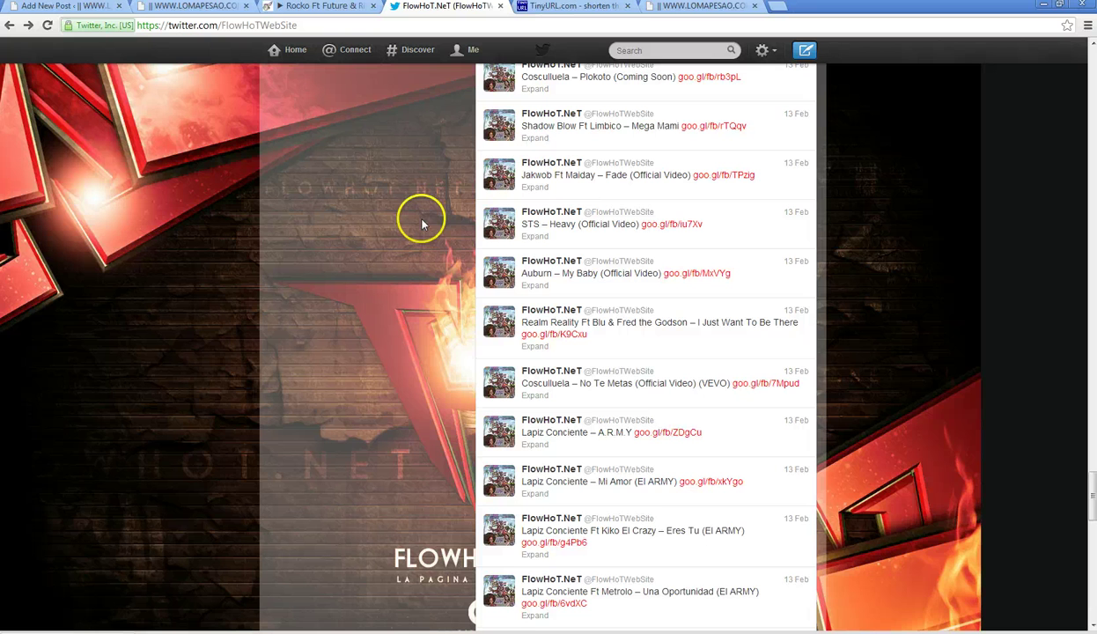
scroll(422, 226, "down", 3)
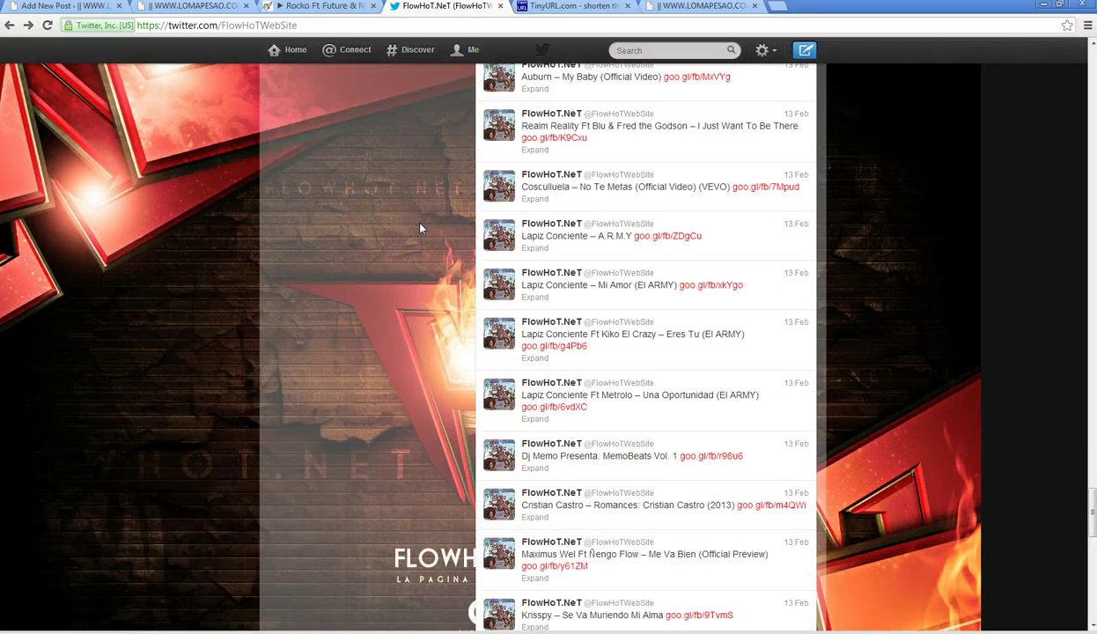
scroll(422, 226, "down", 3)
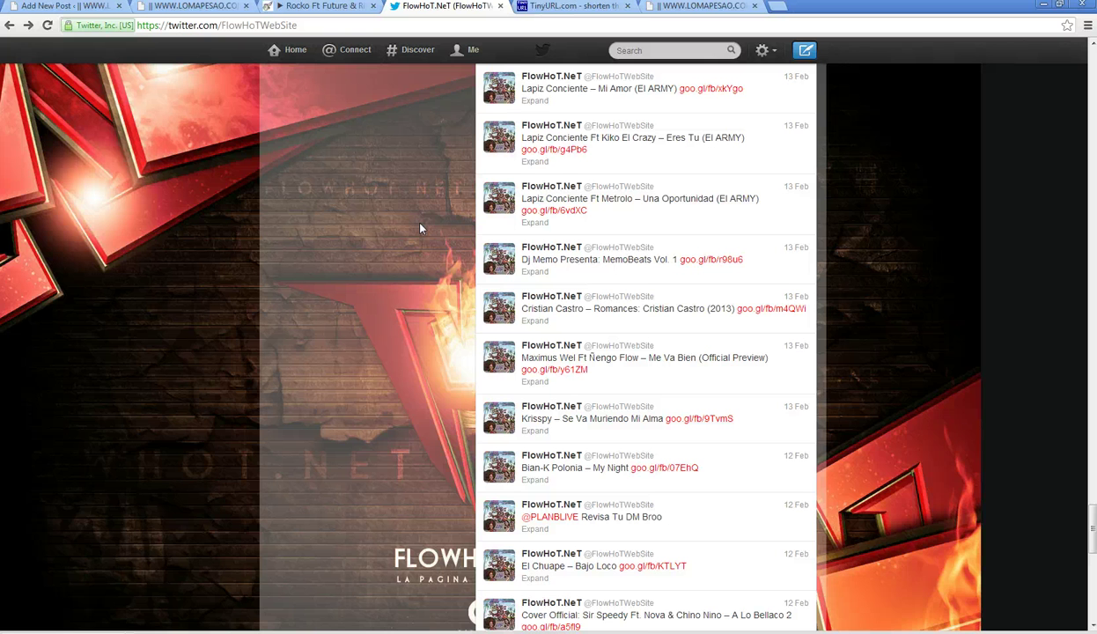
scroll(421, 228, "down", 3)
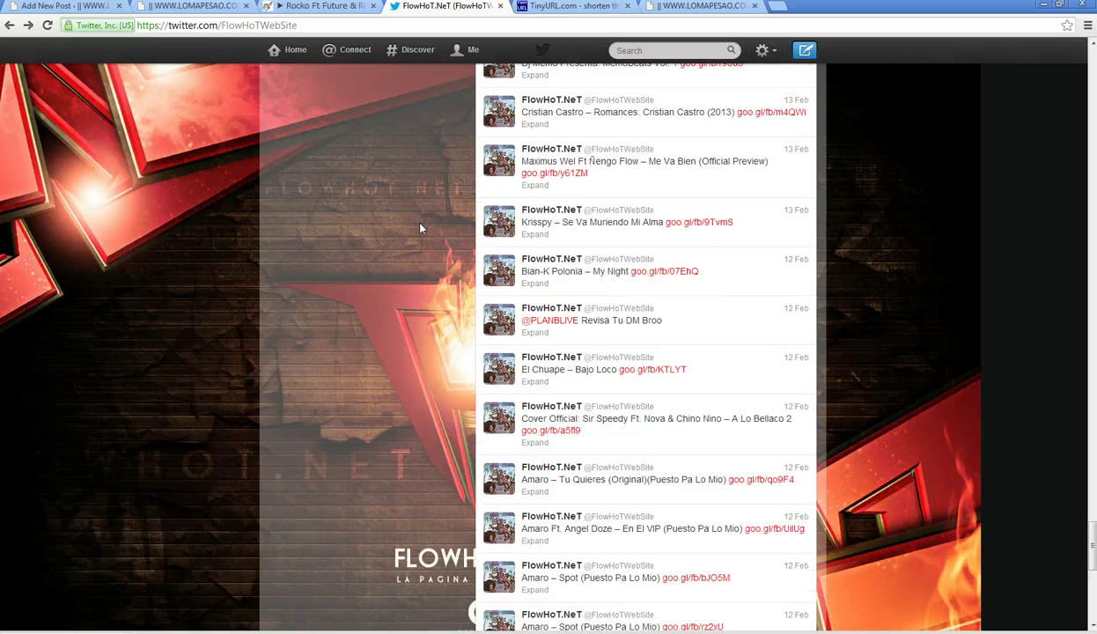
scroll(421, 229, "down", 1)
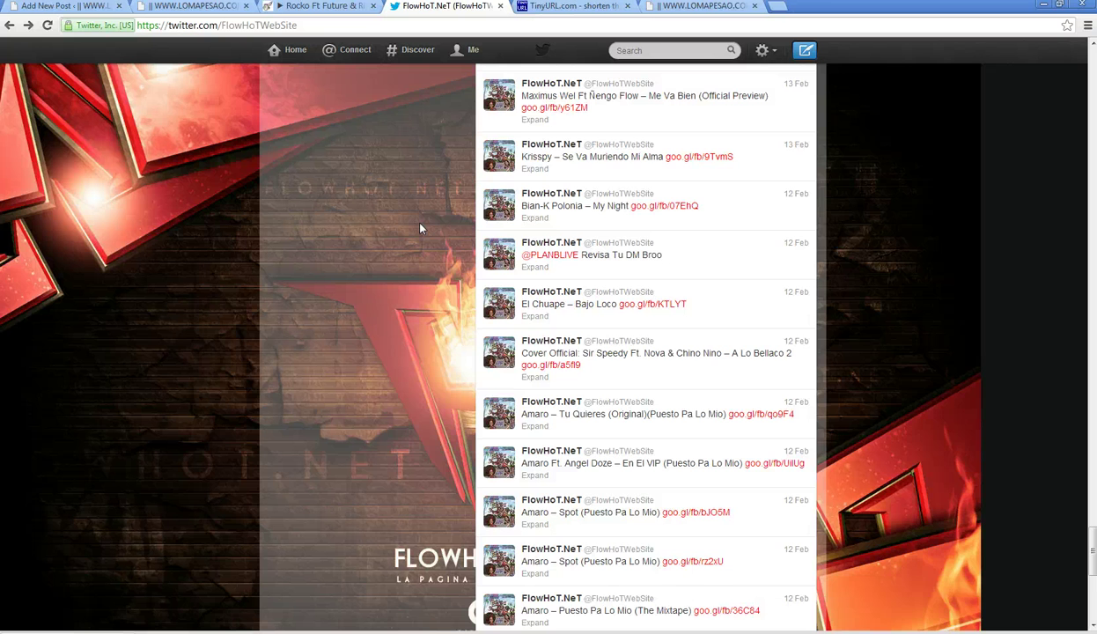
scroll(421, 229, "down", 6)
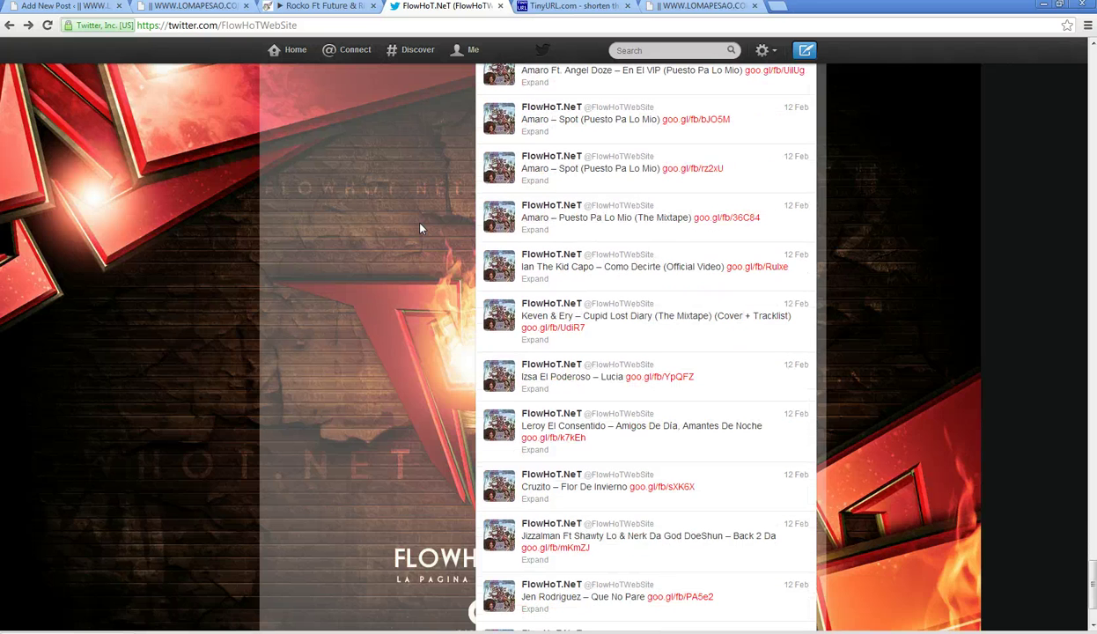
scroll(421, 229, "down", 5)
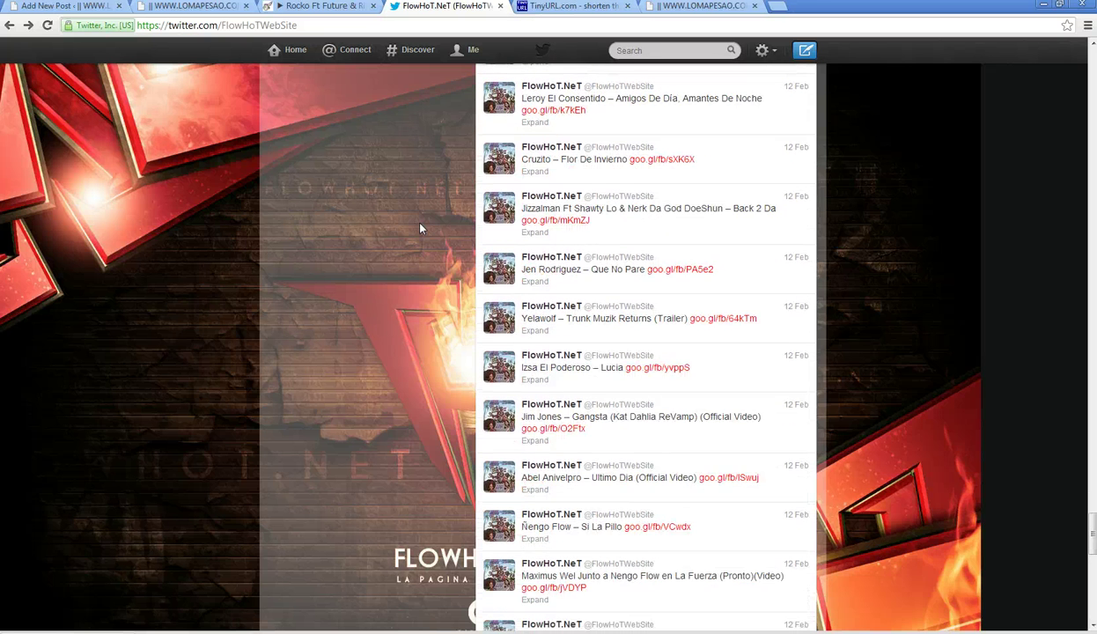
scroll(421, 229, "down", 6)
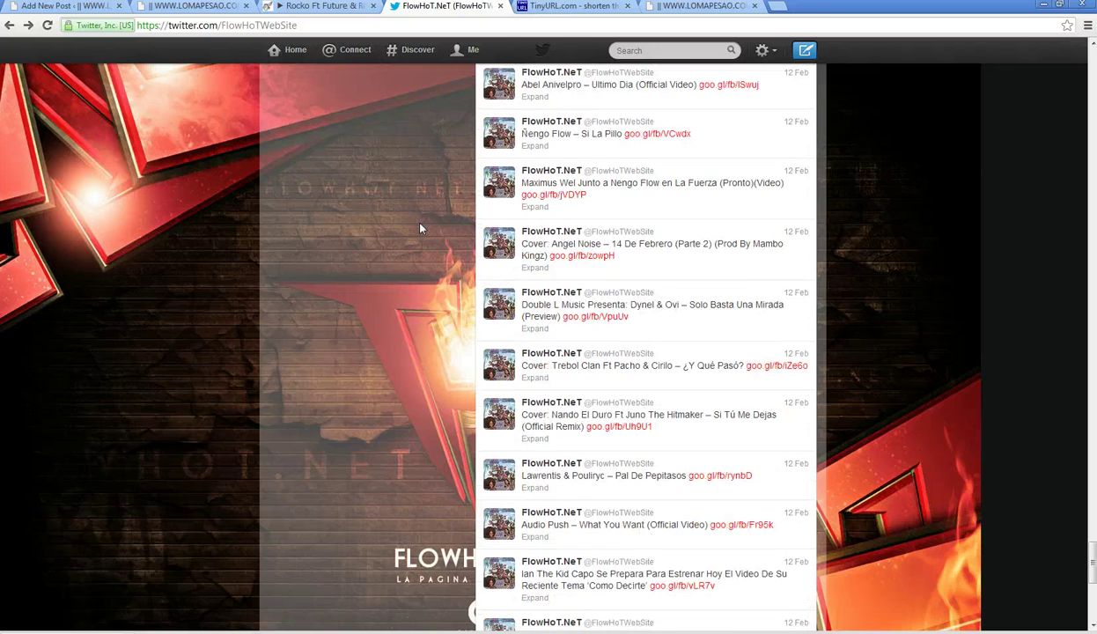
scroll(421, 229, "down", 5)
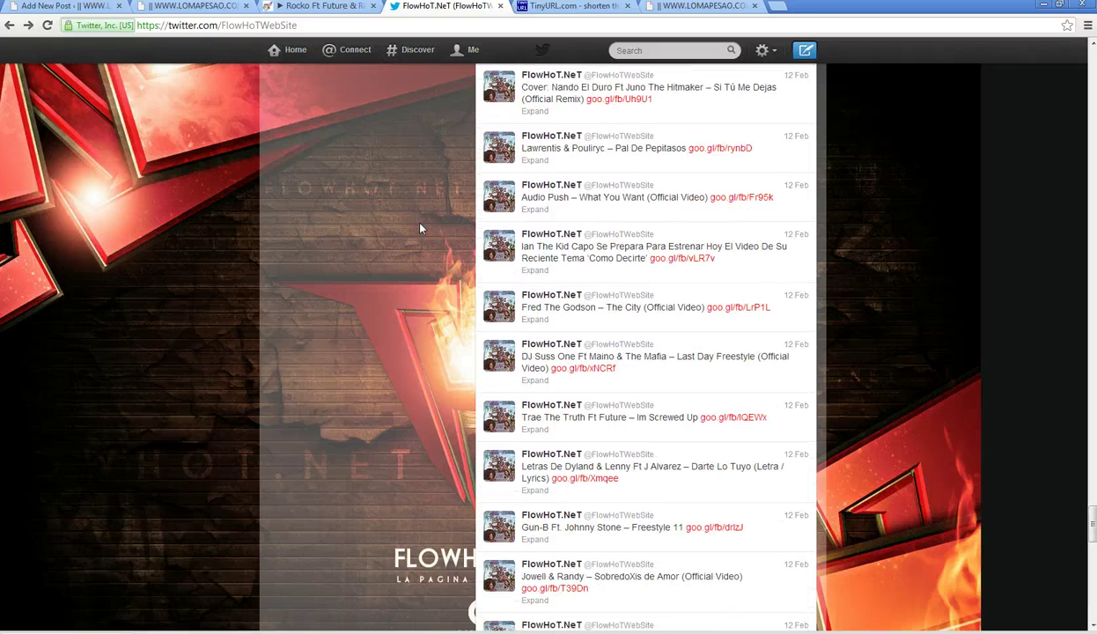
scroll(421, 229, "down", 2)
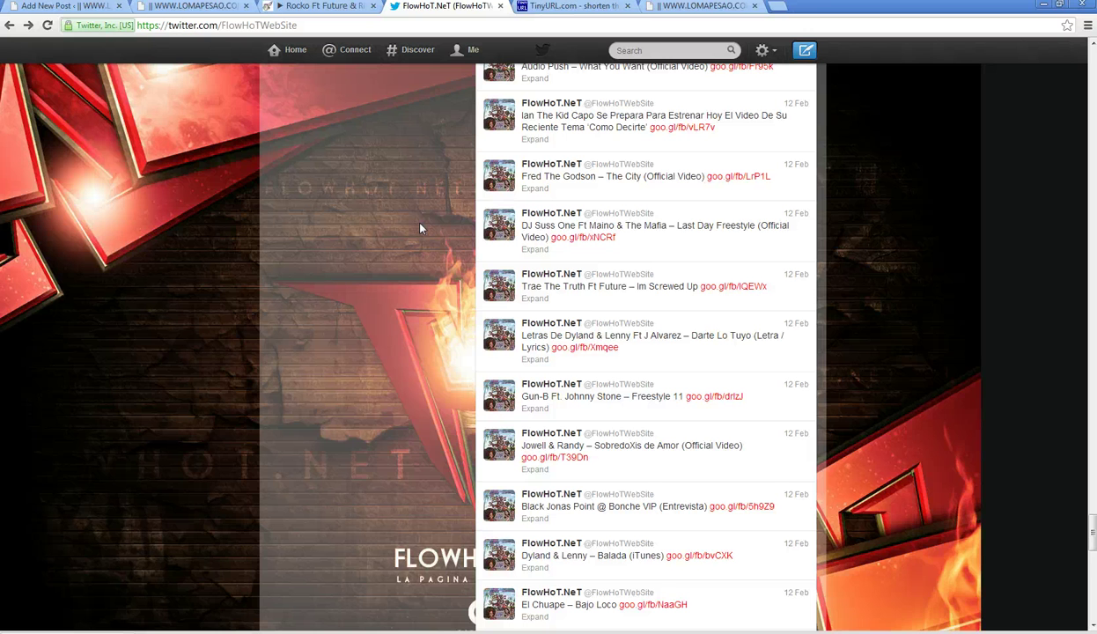
scroll(422, 229, "down", 4)
scroll(421, 229, "down", 2)
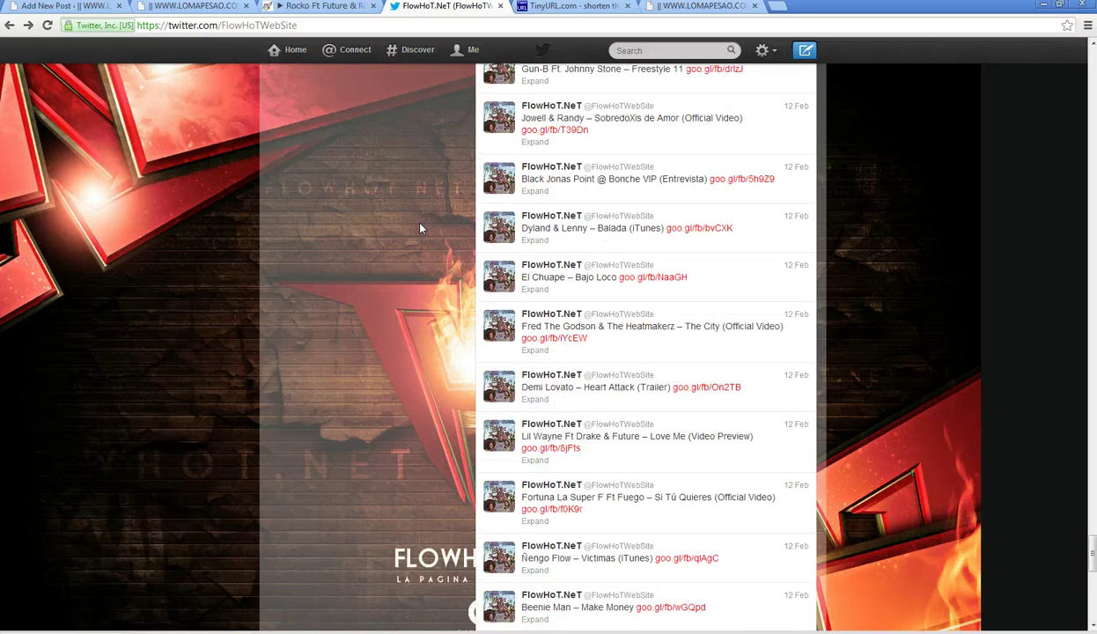
scroll(421, 229, "down", 4)
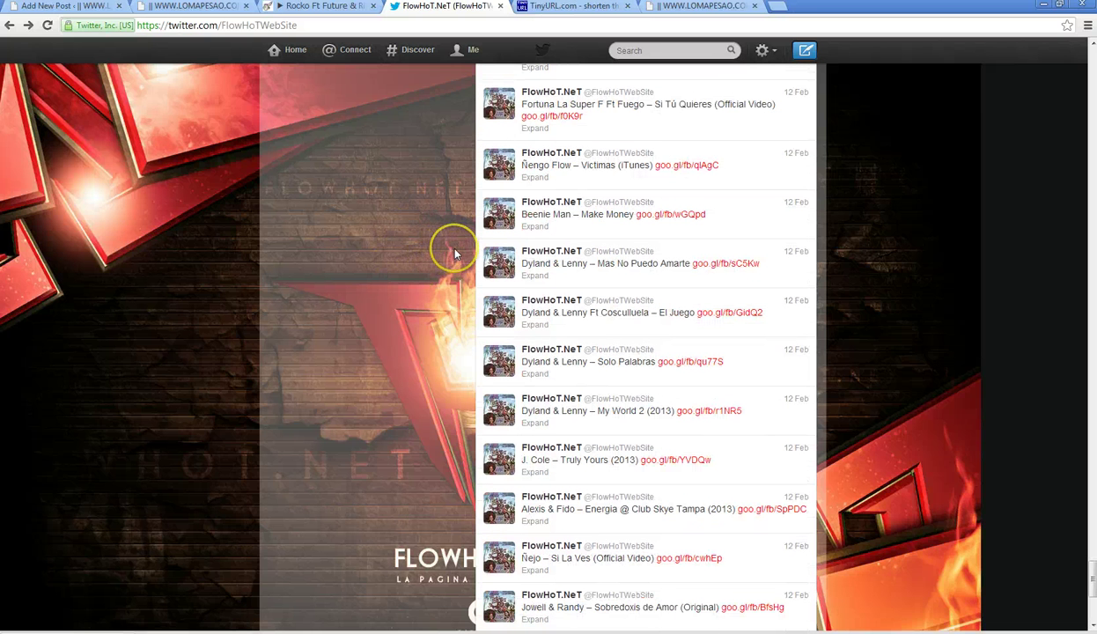
scroll(456, 254, "up", 3)
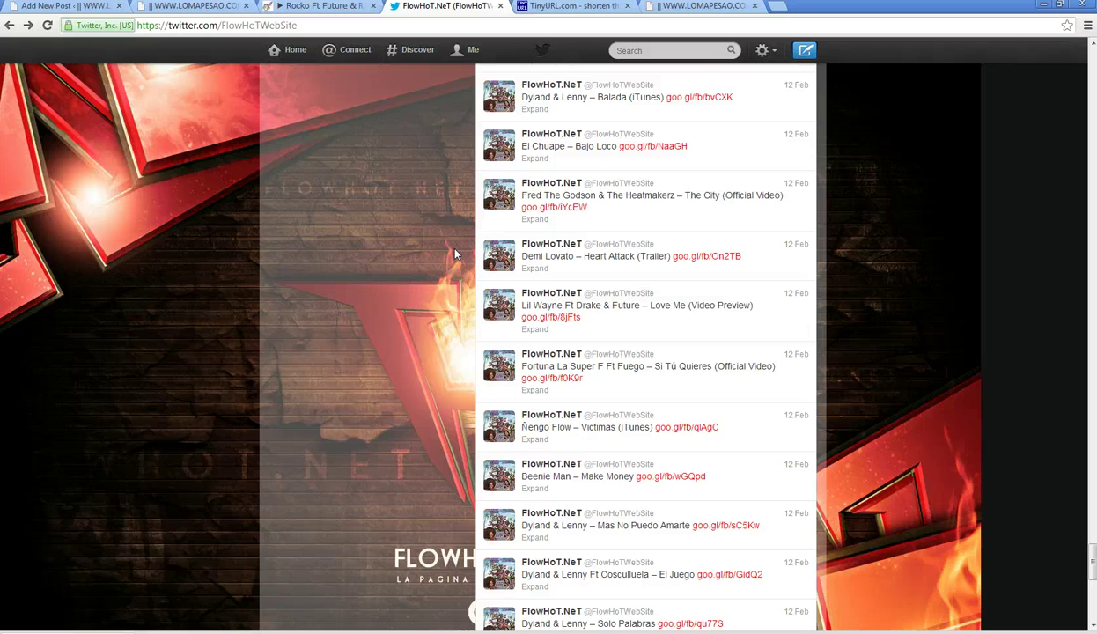
scroll(456, 254, "up", 3)
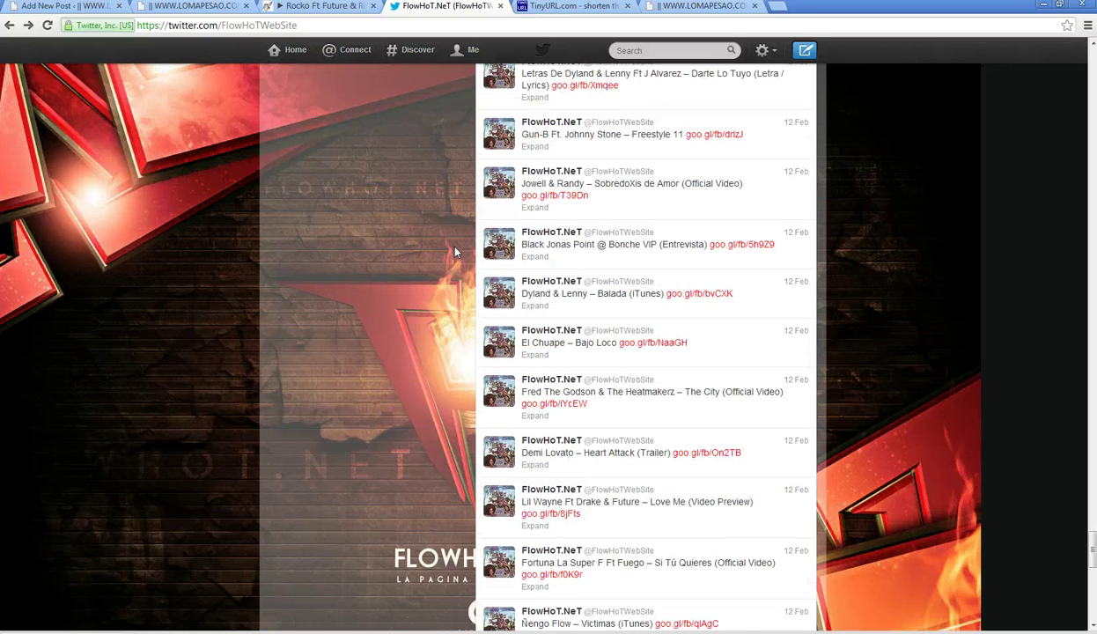
scroll(455, 253, "up", 2)
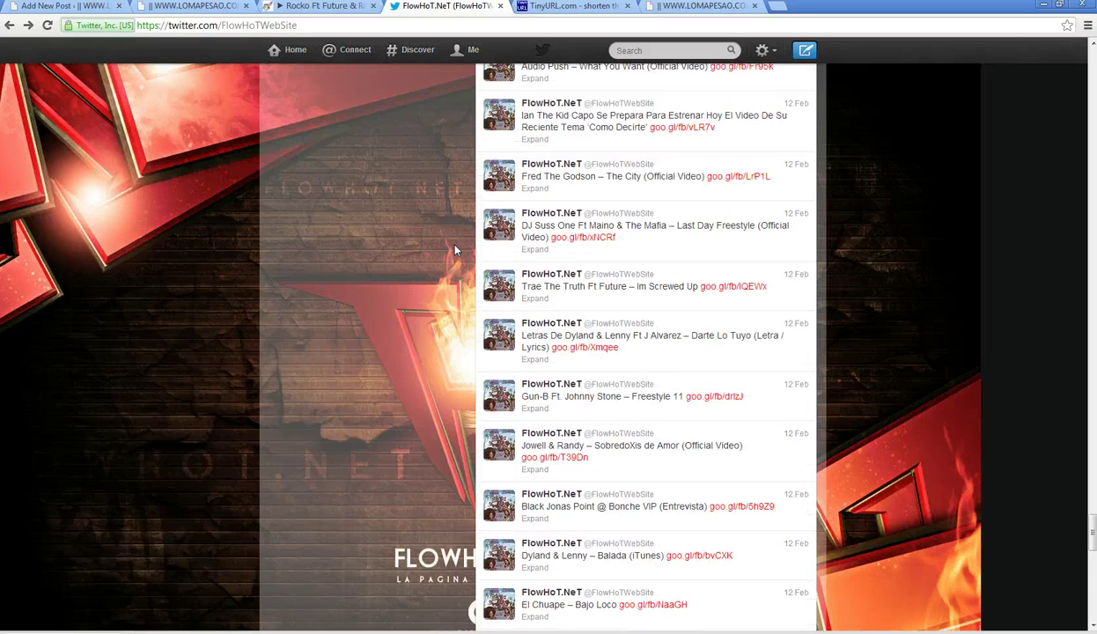
scroll(456, 251, "up", 2)
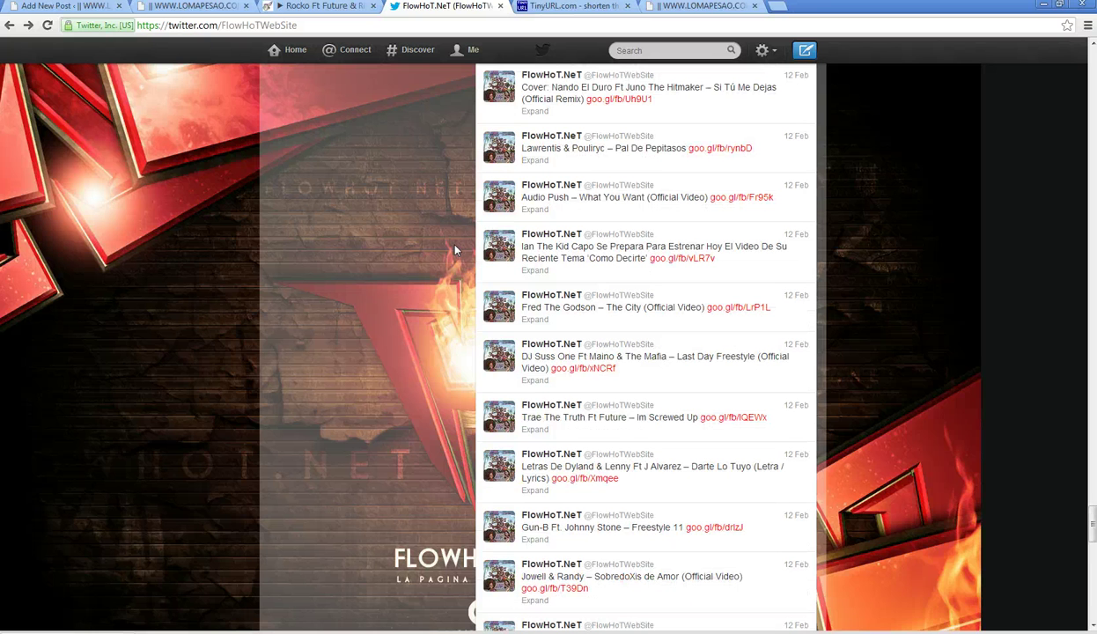
- Scroll back up FlowHoT's timeline, expanding the Lil Wayne 'Love Me' and 'Sensato En Brazil' tweets
mouse_move(454, 248)
left_mouse_down()
mouse_move(440, 274)
mouse_move(452, 294)
left_mouse_up()
scroll(452, 297, "up", 1)
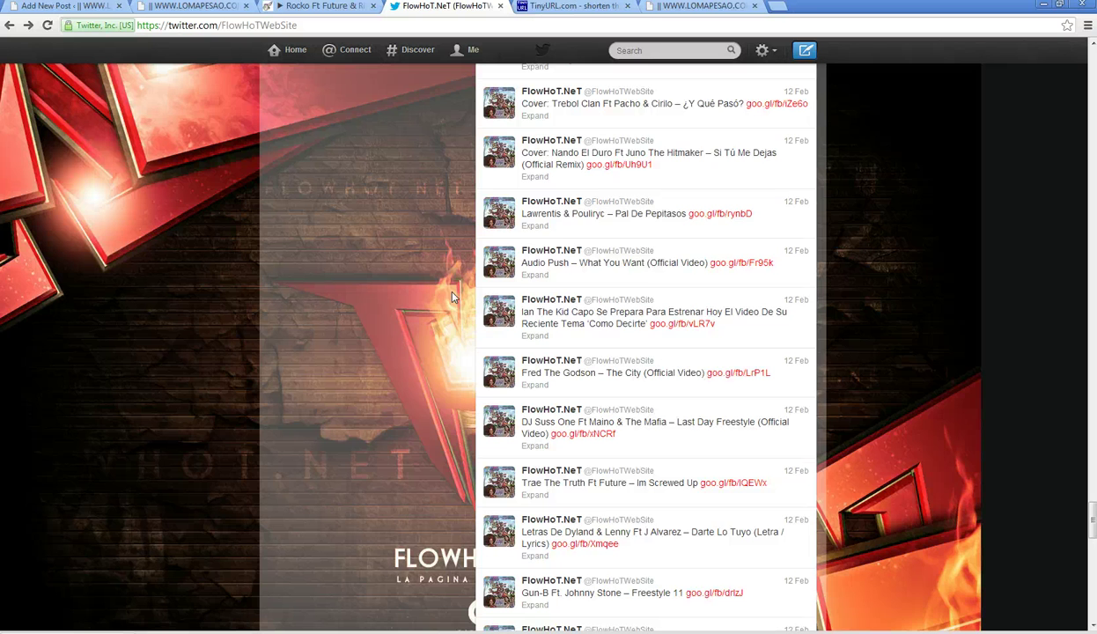
scroll(452, 297, "up", 1)
scroll(452, 297, "up", 3)
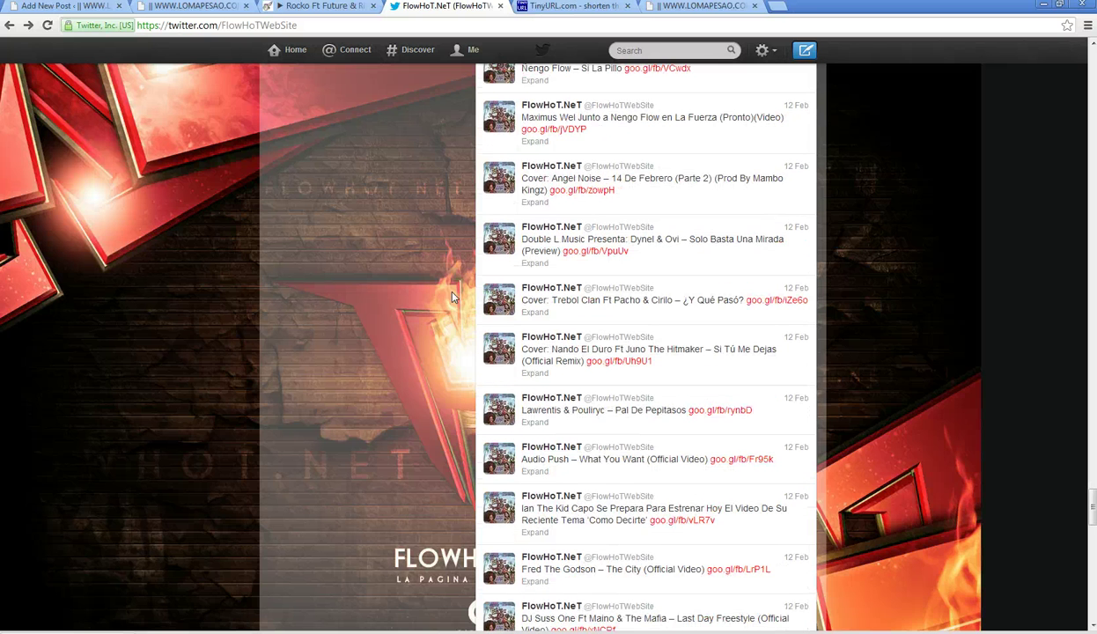
scroll(452, 297, "up", 1)
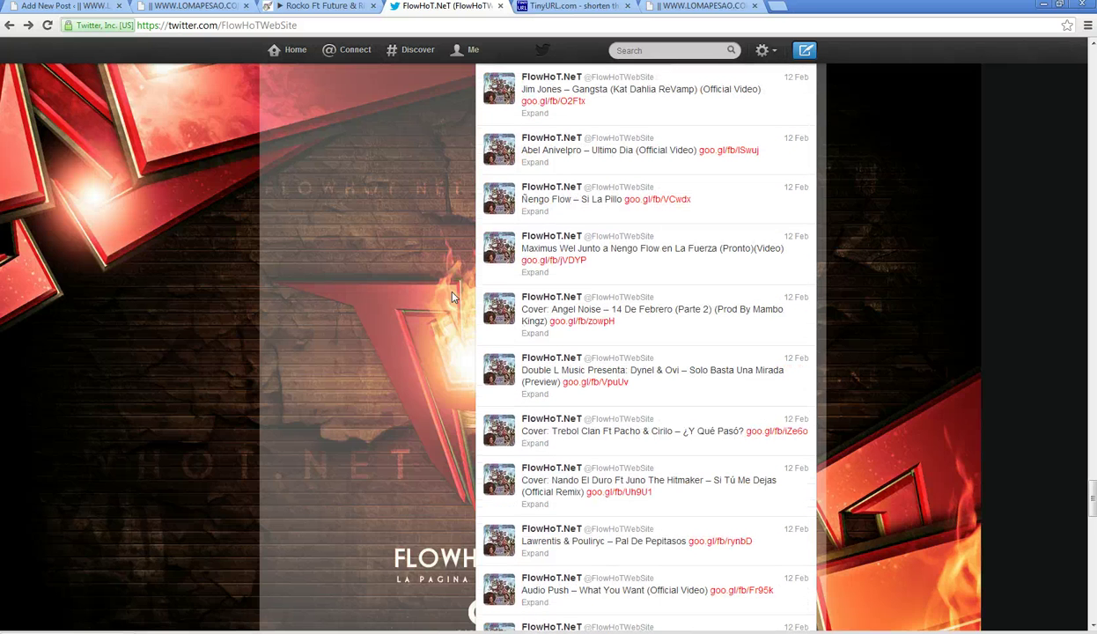
scroll(452, 297, "up", 1)
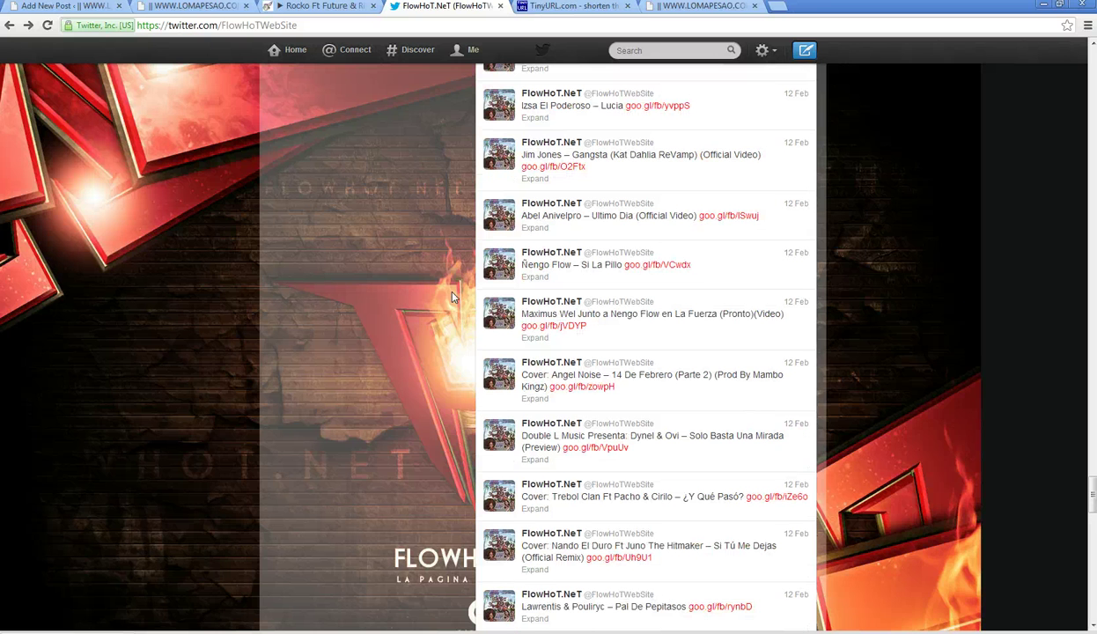
scroll(452, 297, "up", 1)
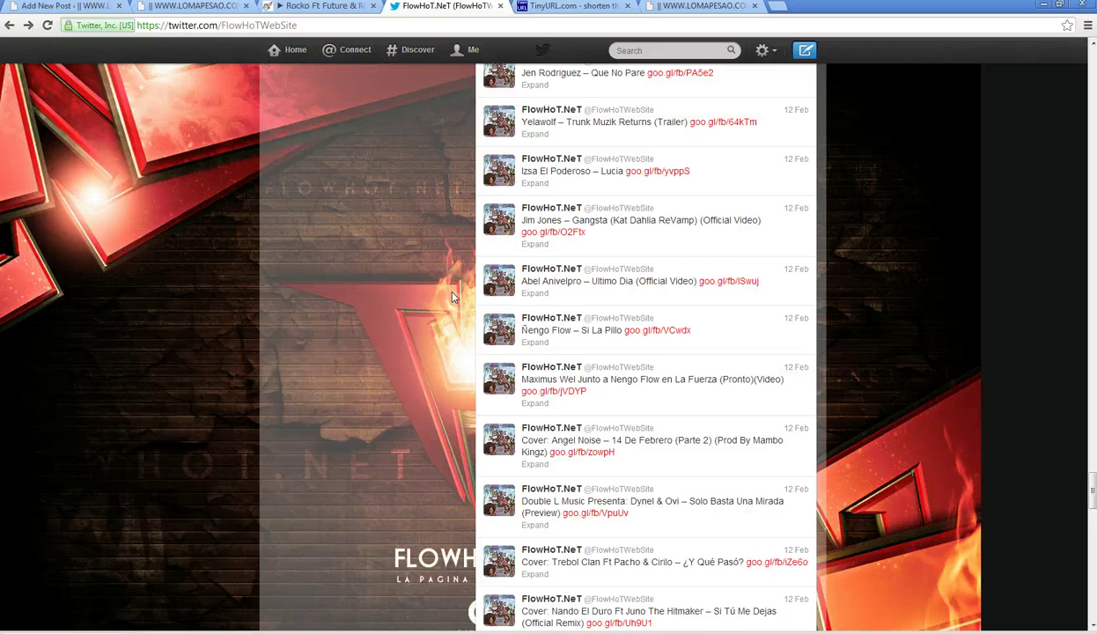
scroll(452, 296, "up", 1)
scroll(452, 297, "up", 4)
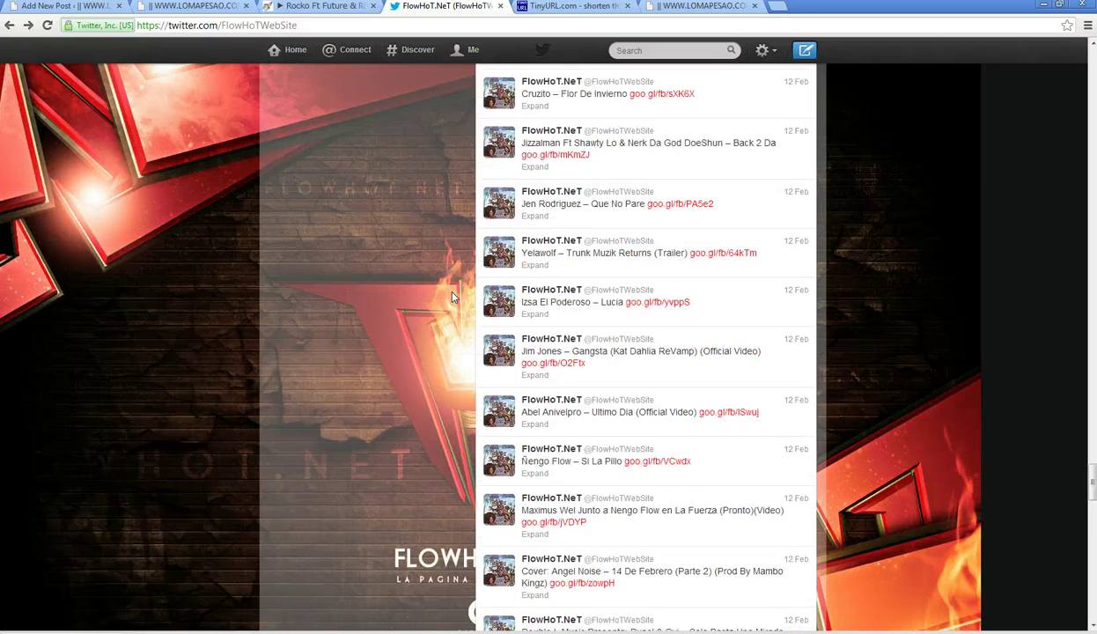
scroll(452, 297, "up", 4)
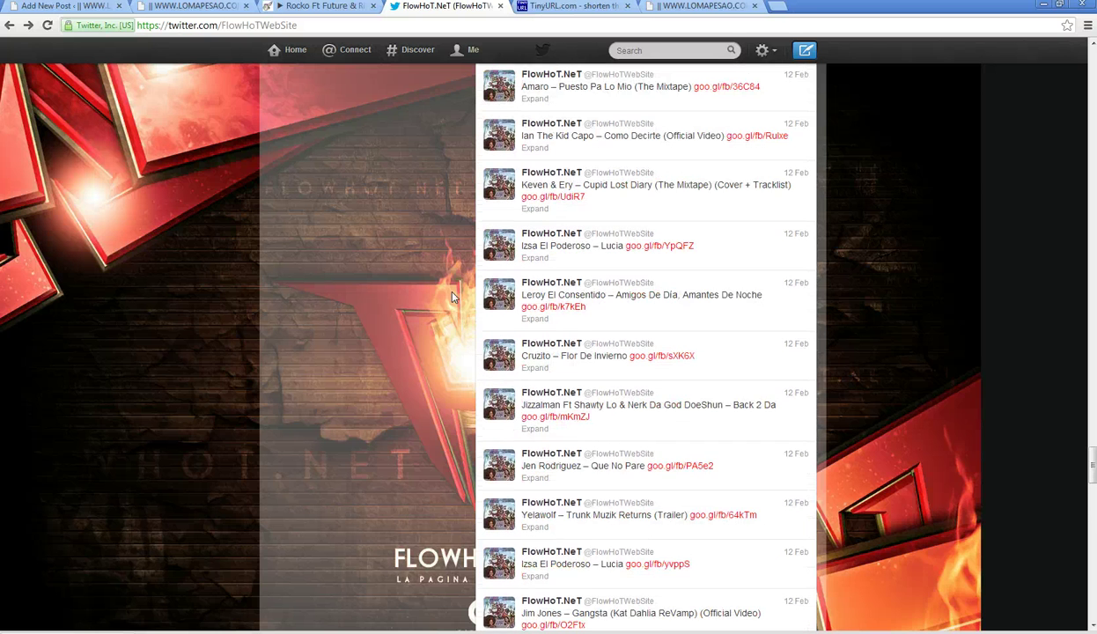
scroll(452, 297, "up", 4)
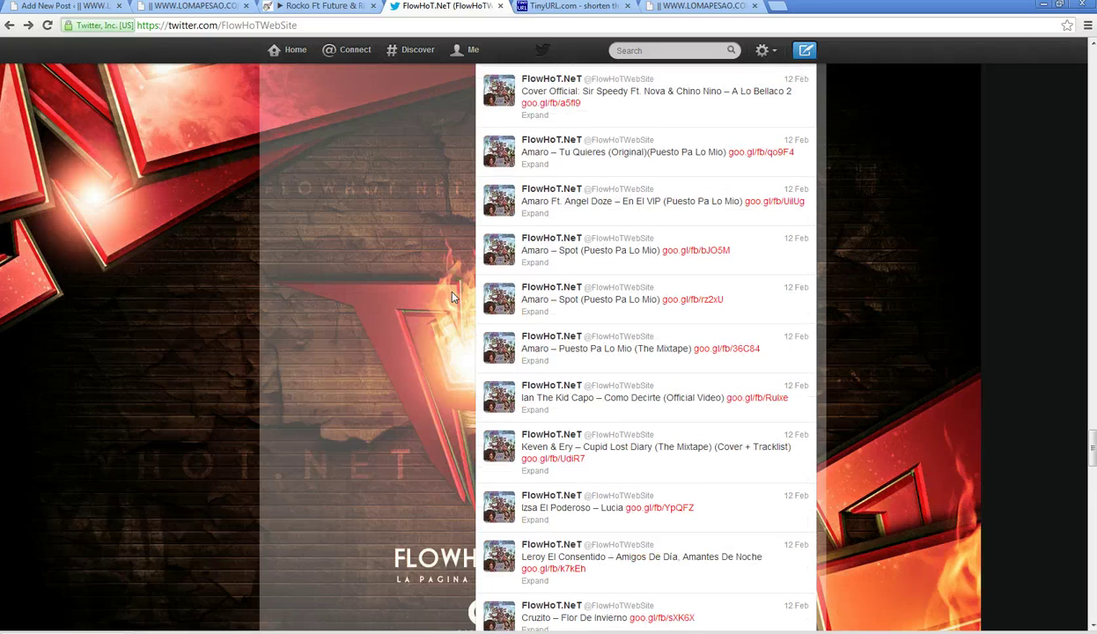
scroll(452, 297, "up", 2)
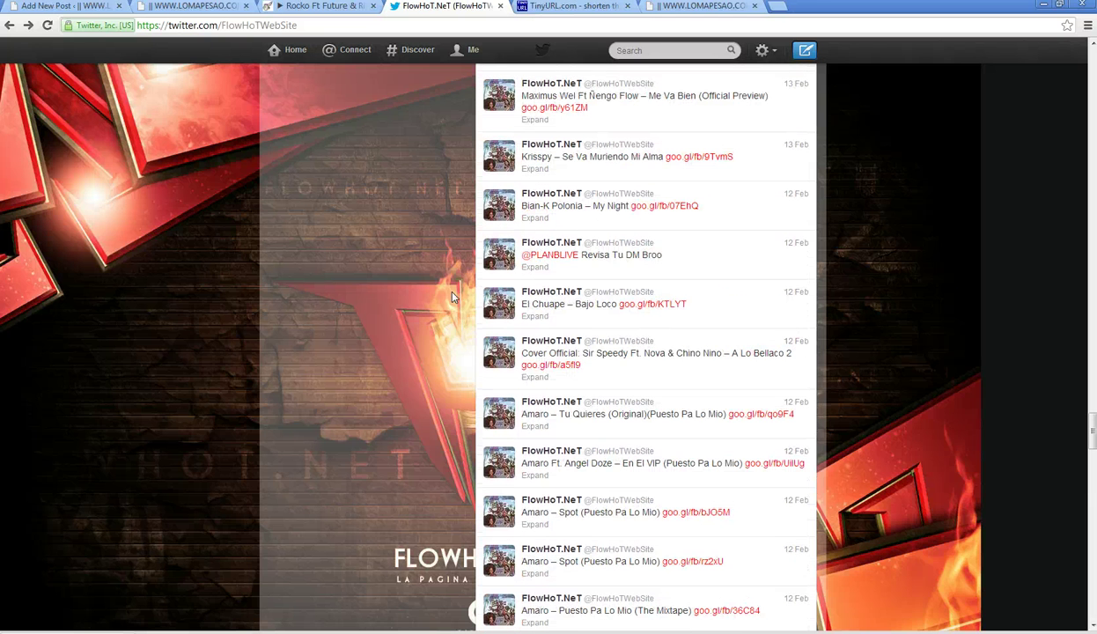
scroll(452, 297, "up", 2)
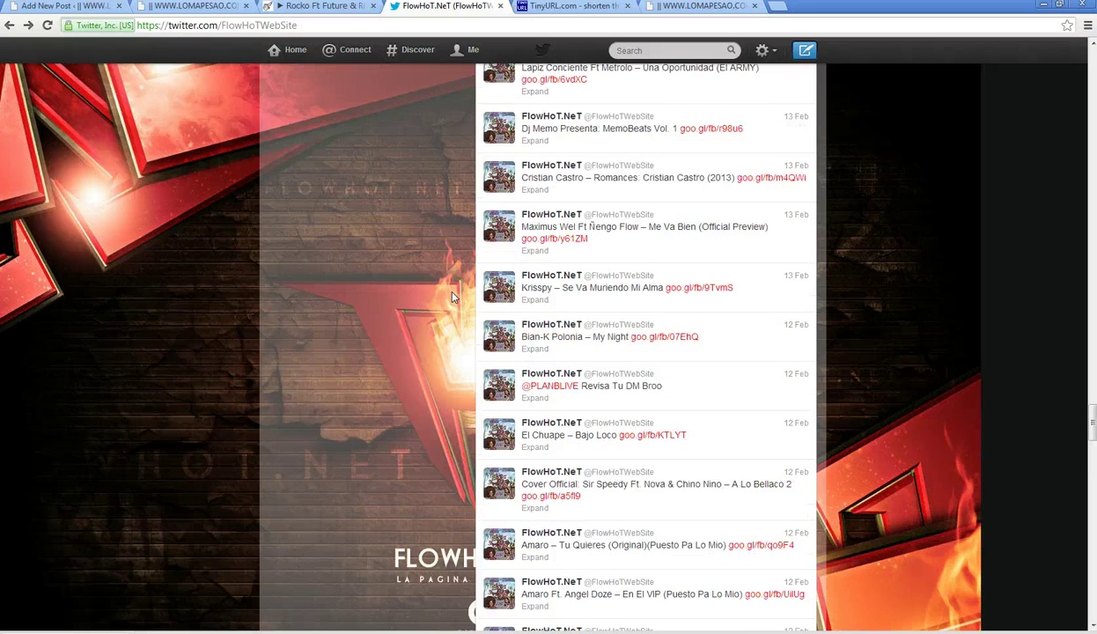
scroll(452, 297, "up", 2)
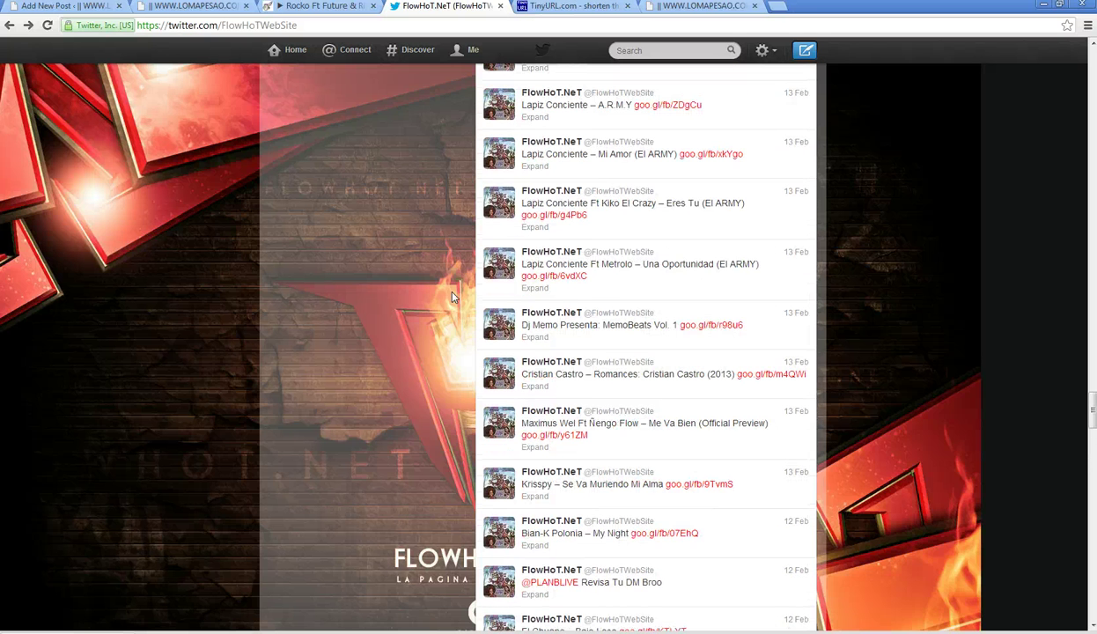
scroll(452, 297, "up", 1)
scroll(452, 297, "up", 2)
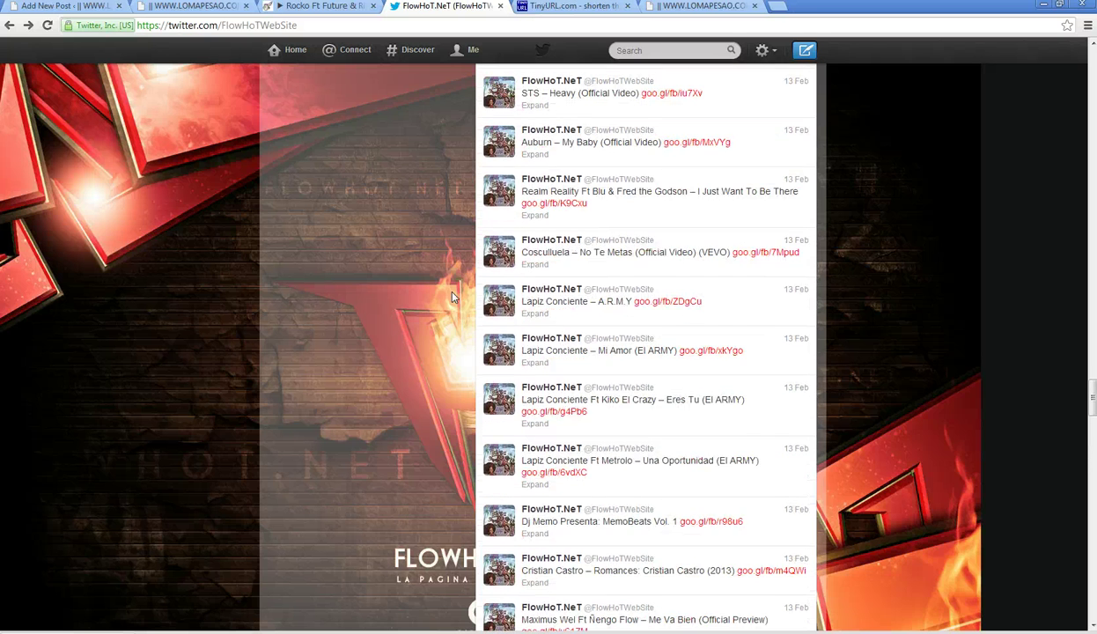
scroll(452, 297, "up", 3)
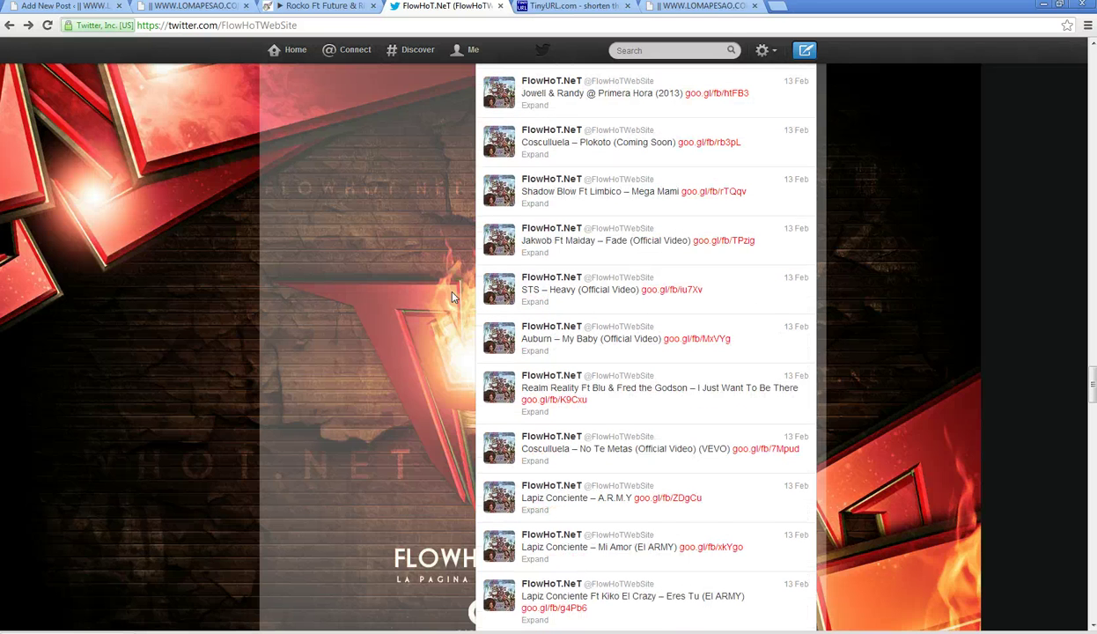
scroll(452, 297, "up", 2)
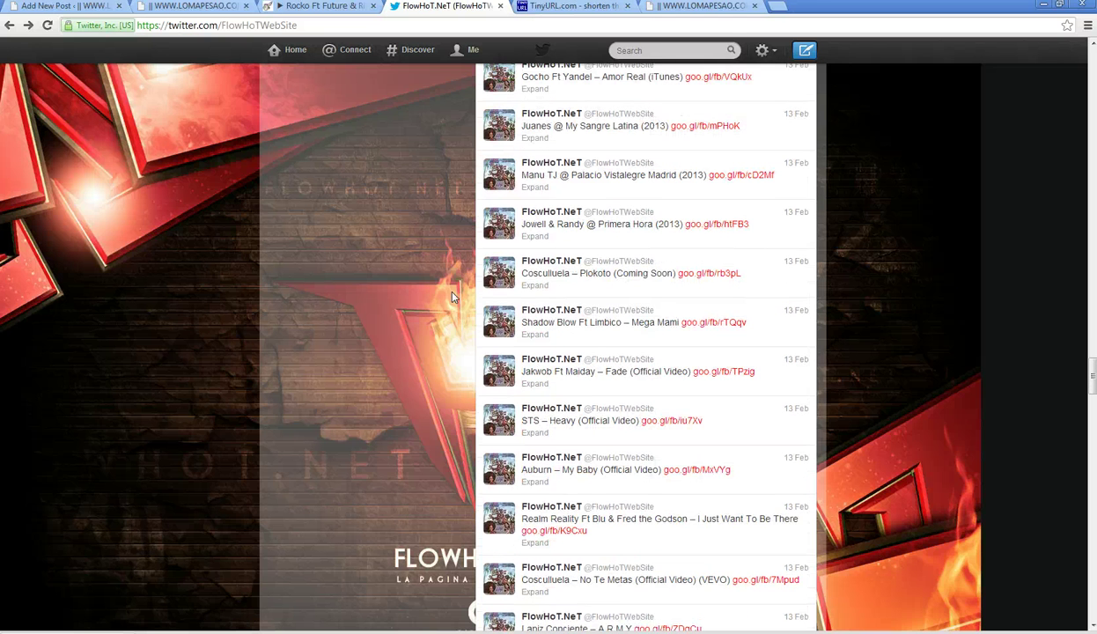
scroll(452, 297, "up", 1)
scroll(452, 297, "up", 4)
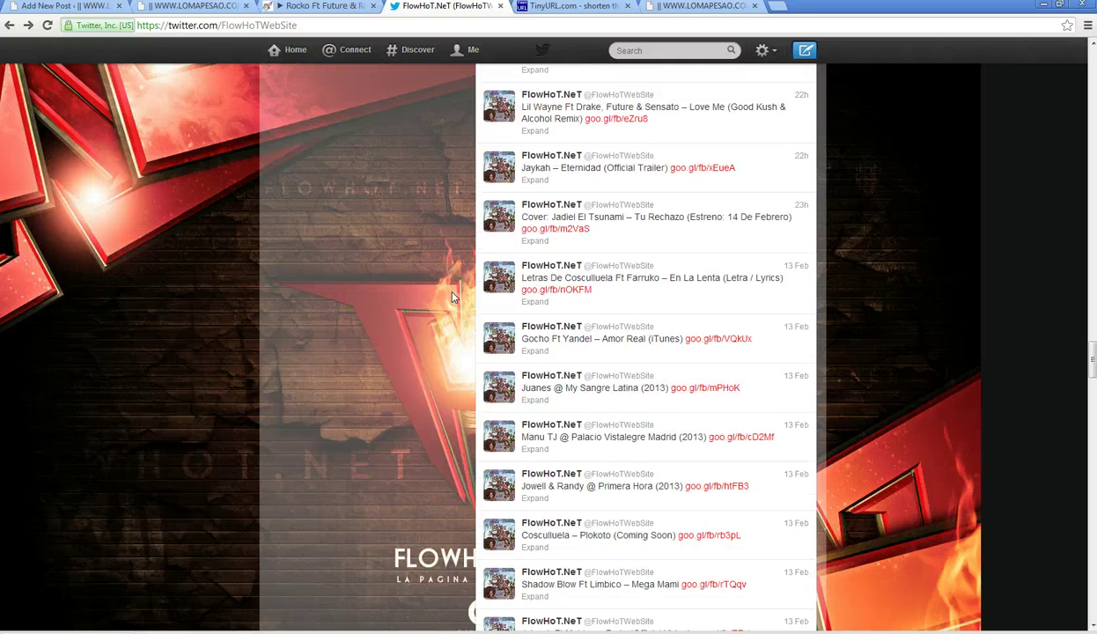
scroll(452, 297, "up", 2)
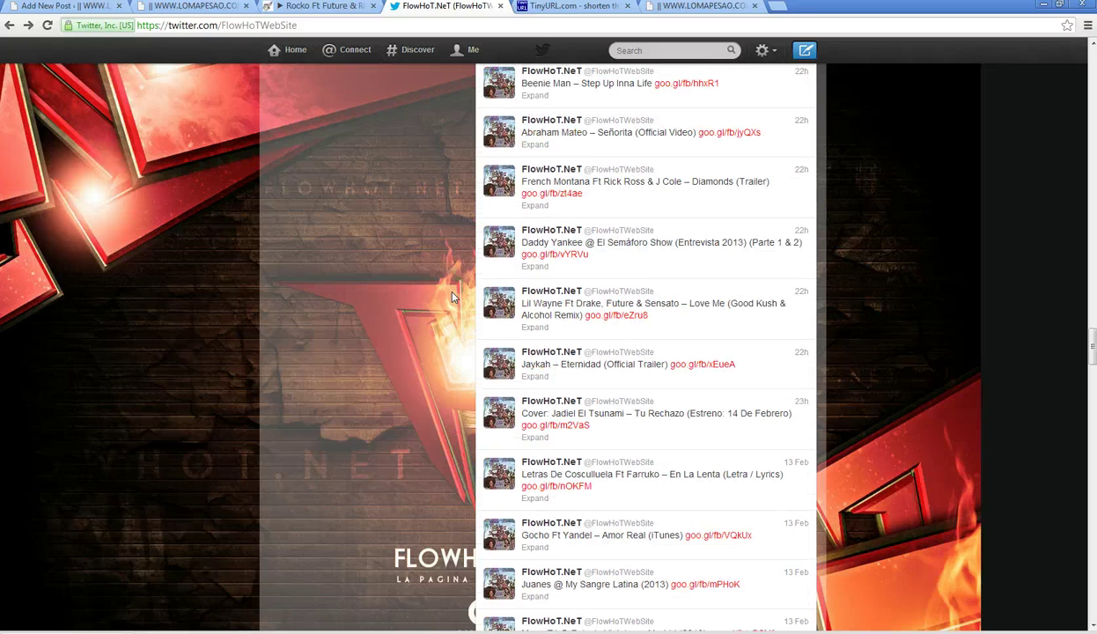
left_click(709, 300)
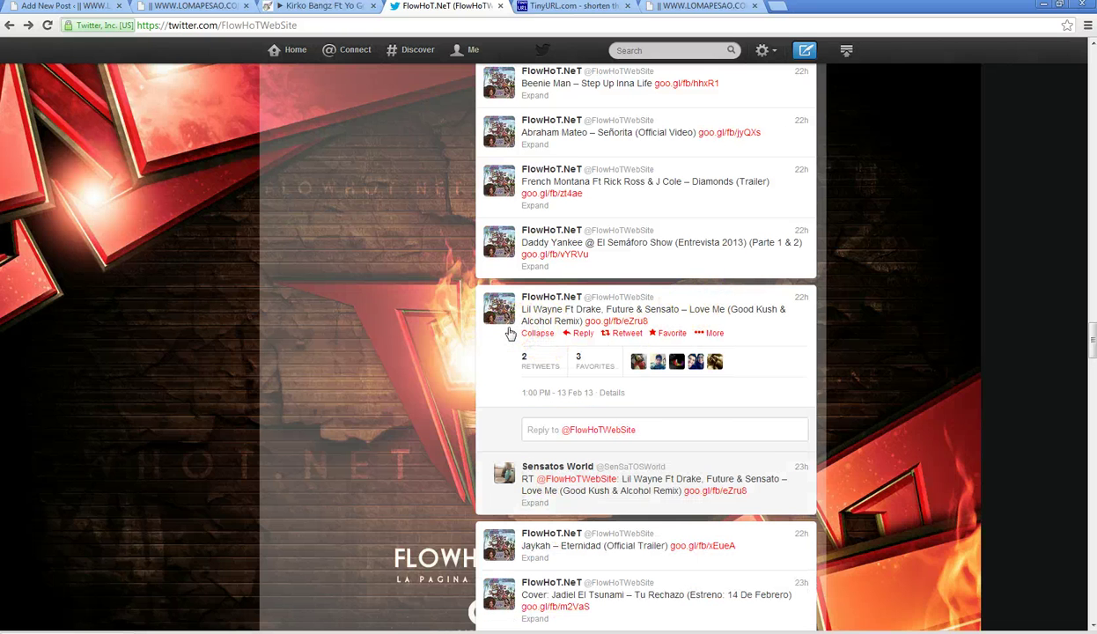
scroll(503, 333, "up", 1)
scroll(471, 327, "up", 1)
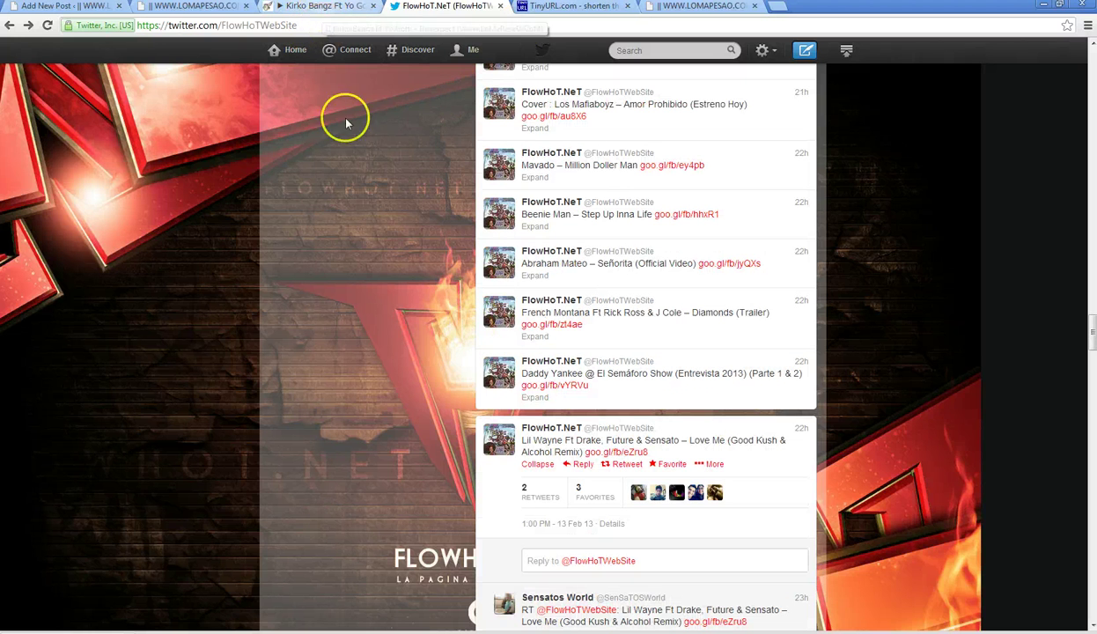
scroll(454, 264, "up", 2)
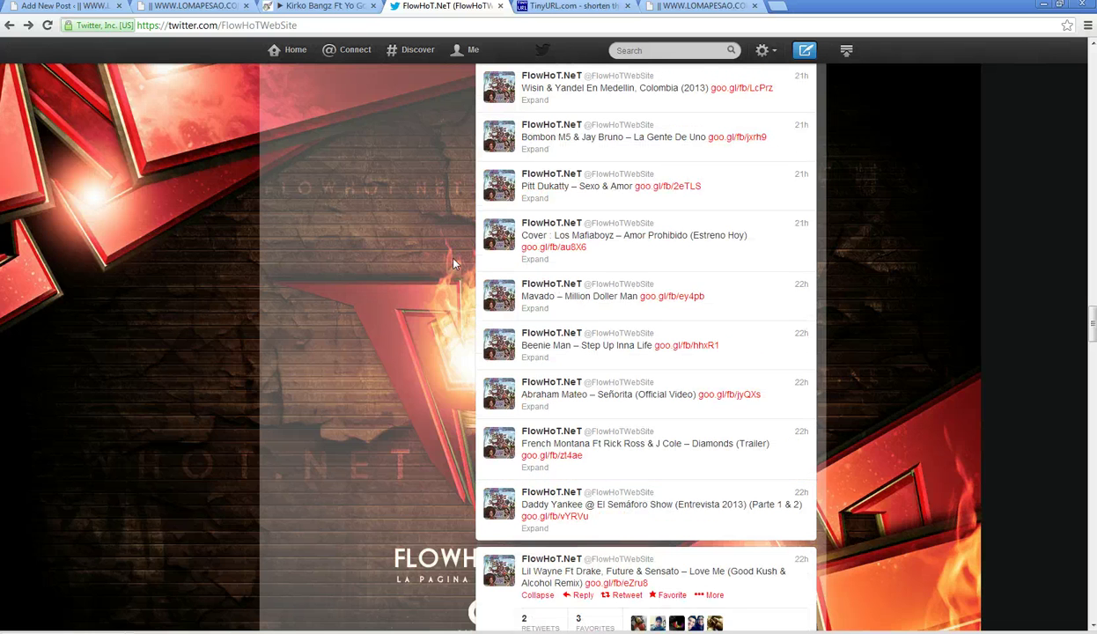
scroll(453, 260, "up", 1)
scroll(454, 260, "up", 1)
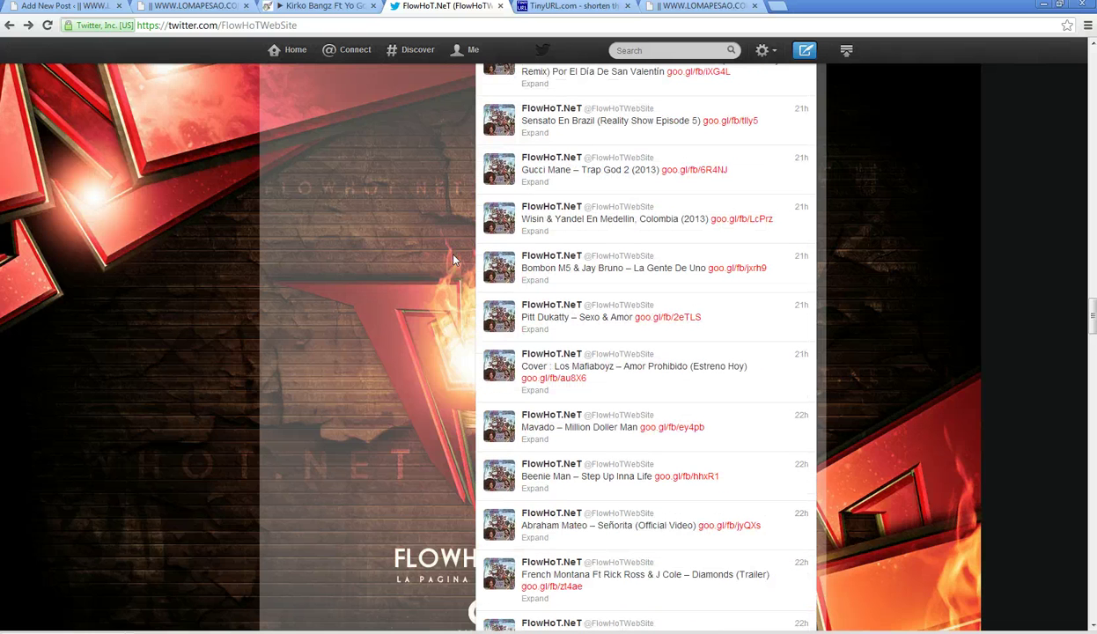
scroll(454, 260, "up", 2)
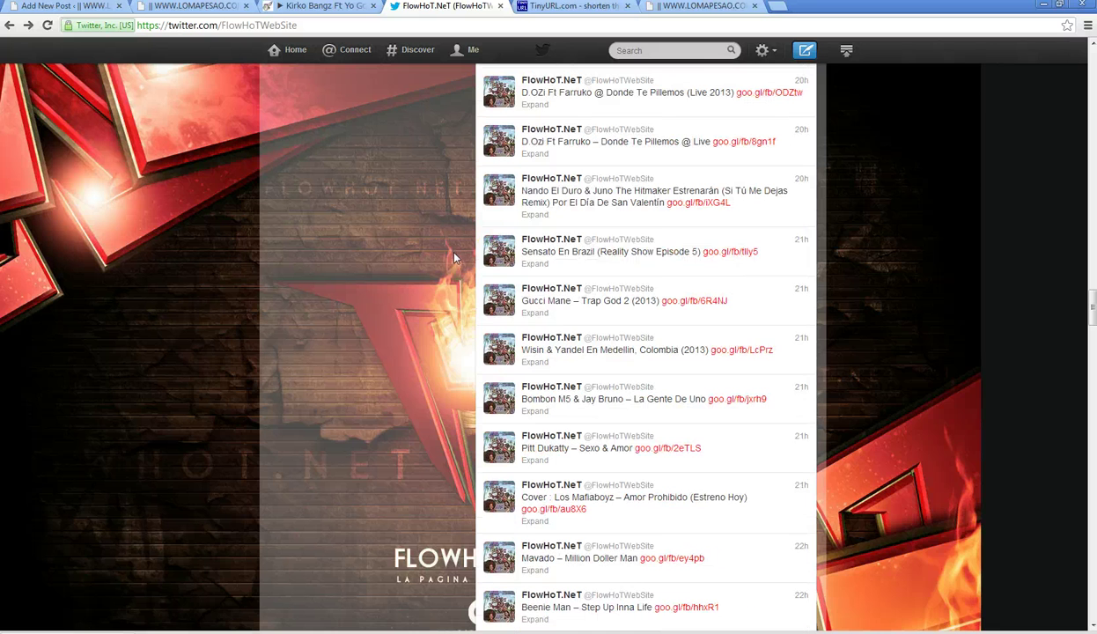
left_click(622, 253)
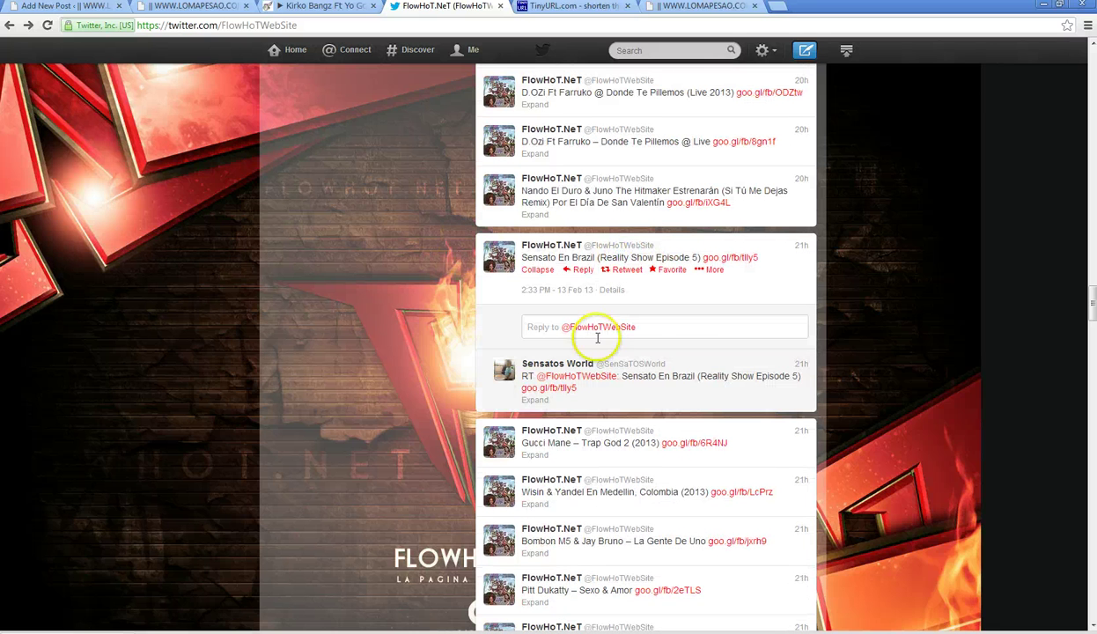
scroll(485, 315, "up", 3)
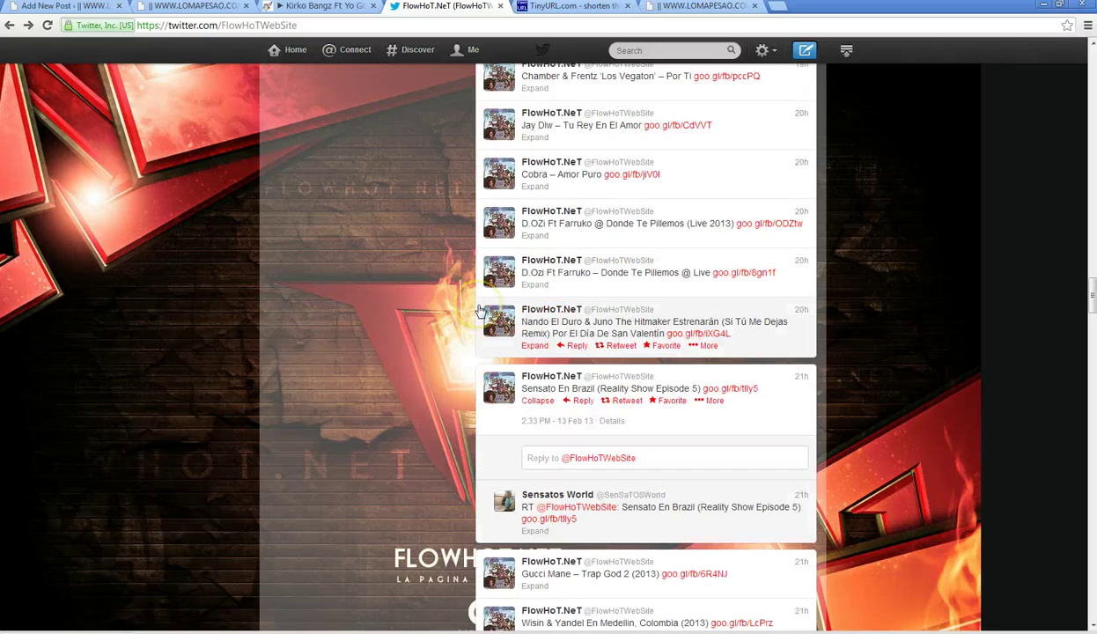
scroll(481, 311, "up", 1)
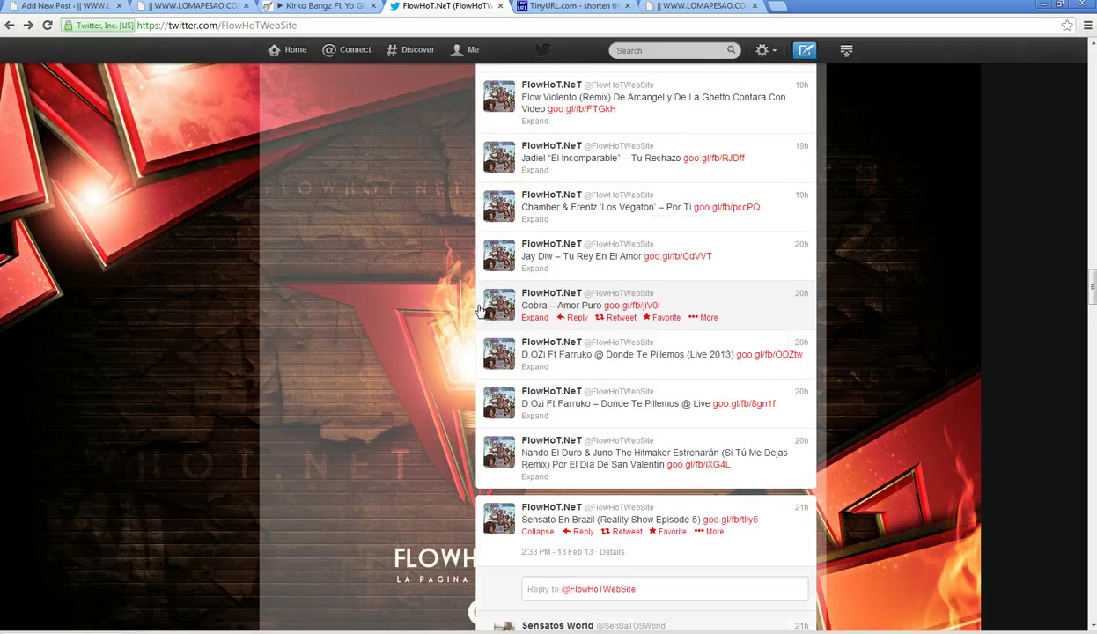
scroll(481, 310, "up", 4)
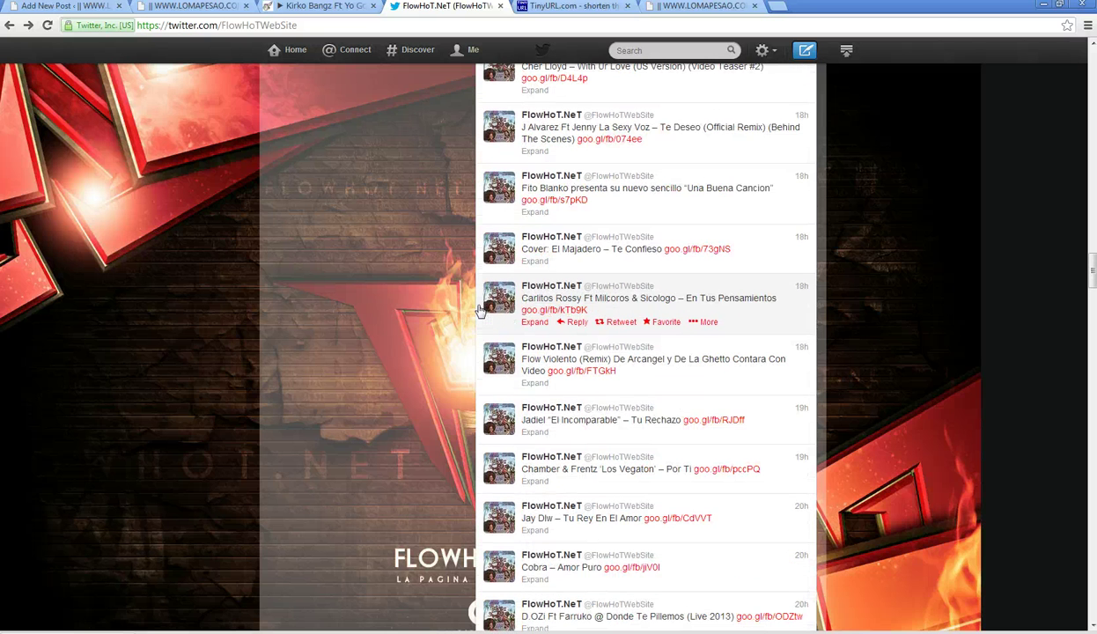
scroll(480, 310, "up", 3)
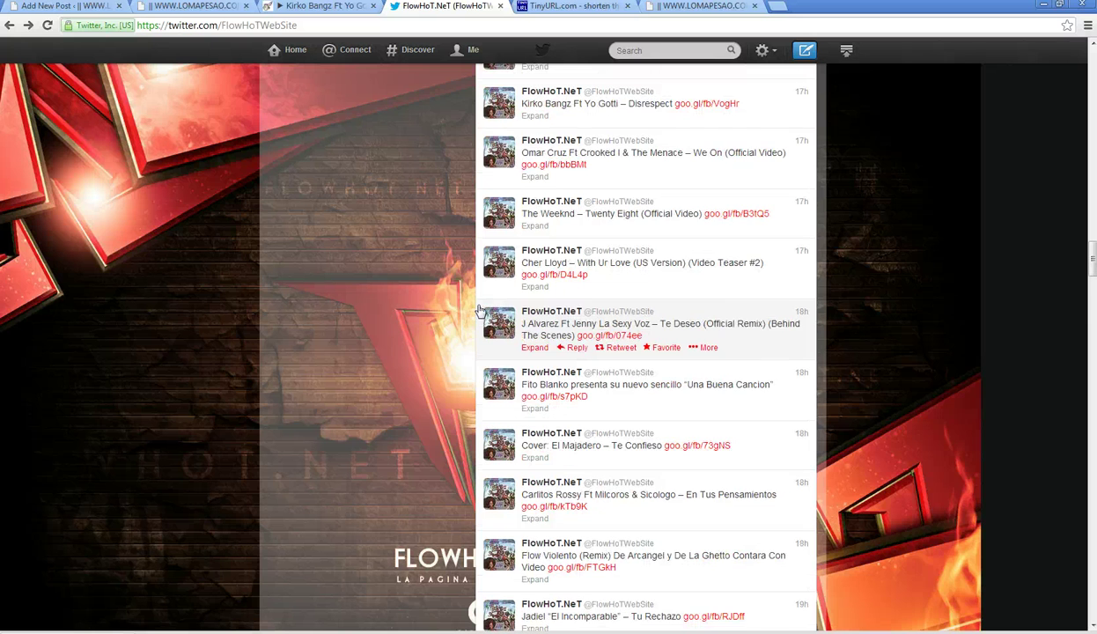
scroll(481, 310, "up", 1)
scroll(481, 307, "up", 1)
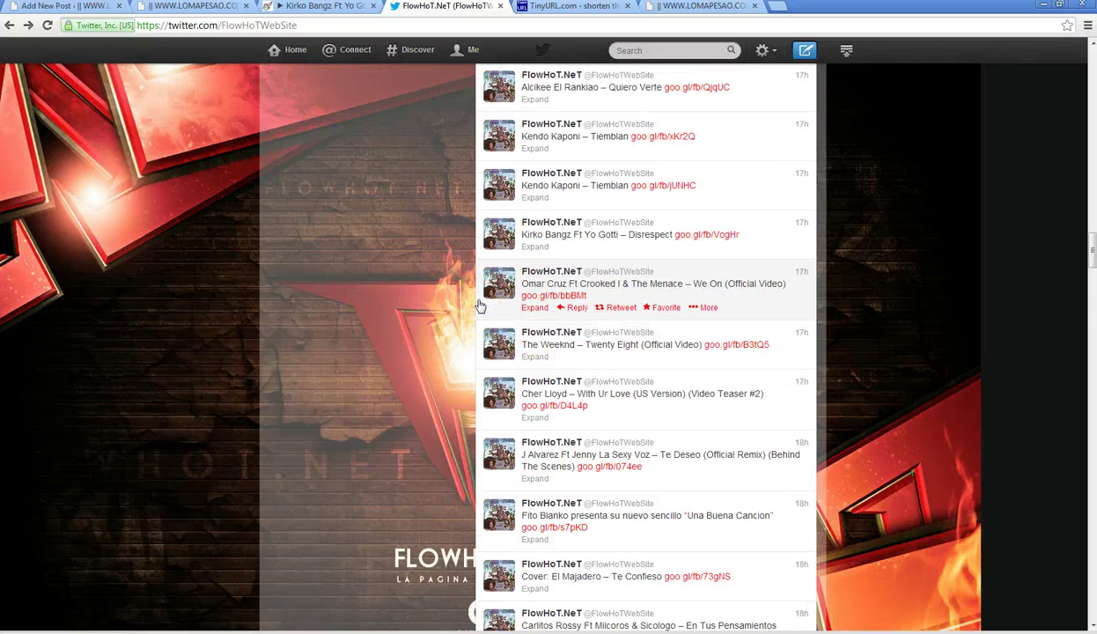
scroll(480, 269, "up", 1)
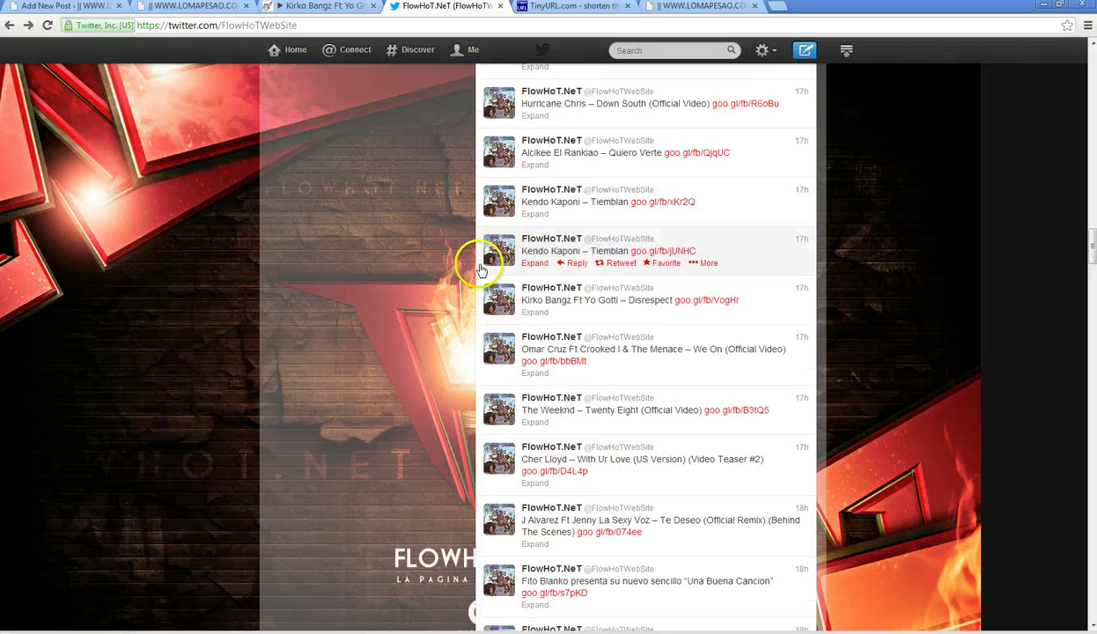
scroll(481, 269, "up", 1)
scroll(482, 267, "up", 1)
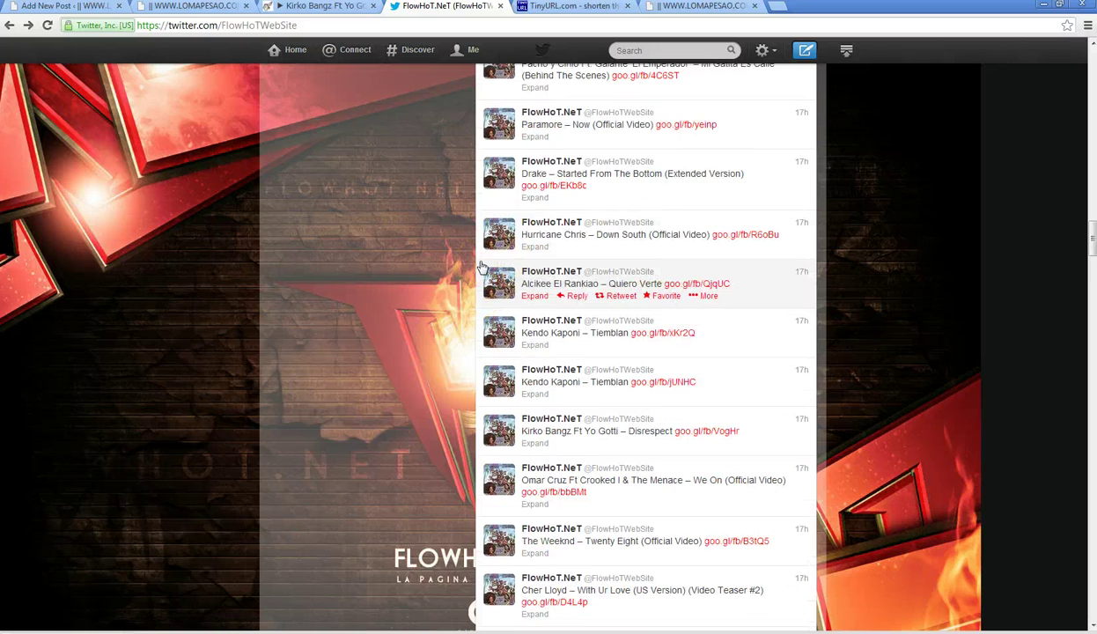
scroll(482, 267, "up", 1)
left_click(421, 258)
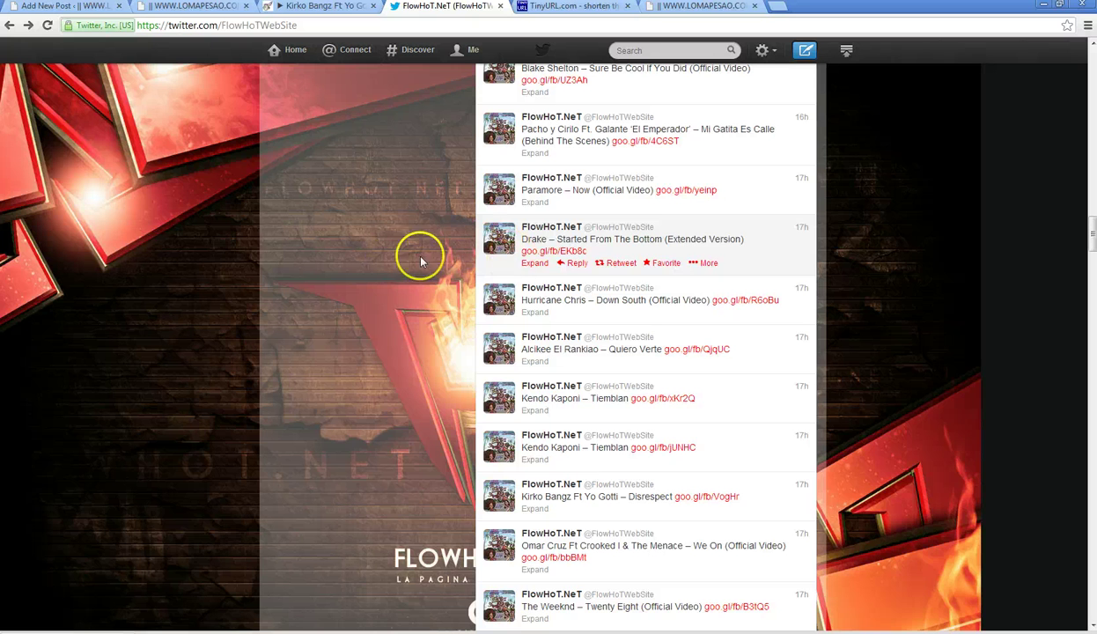
left_click(475, 264)
scroll(476, 270, "up", 2)
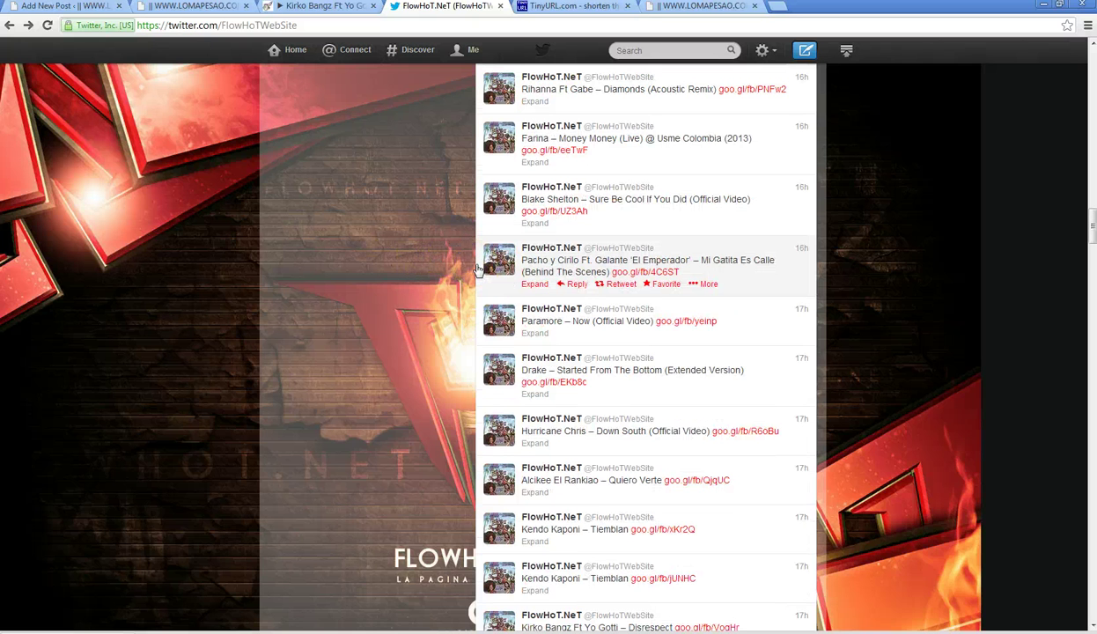
scroll(477, 270, "up", 1)
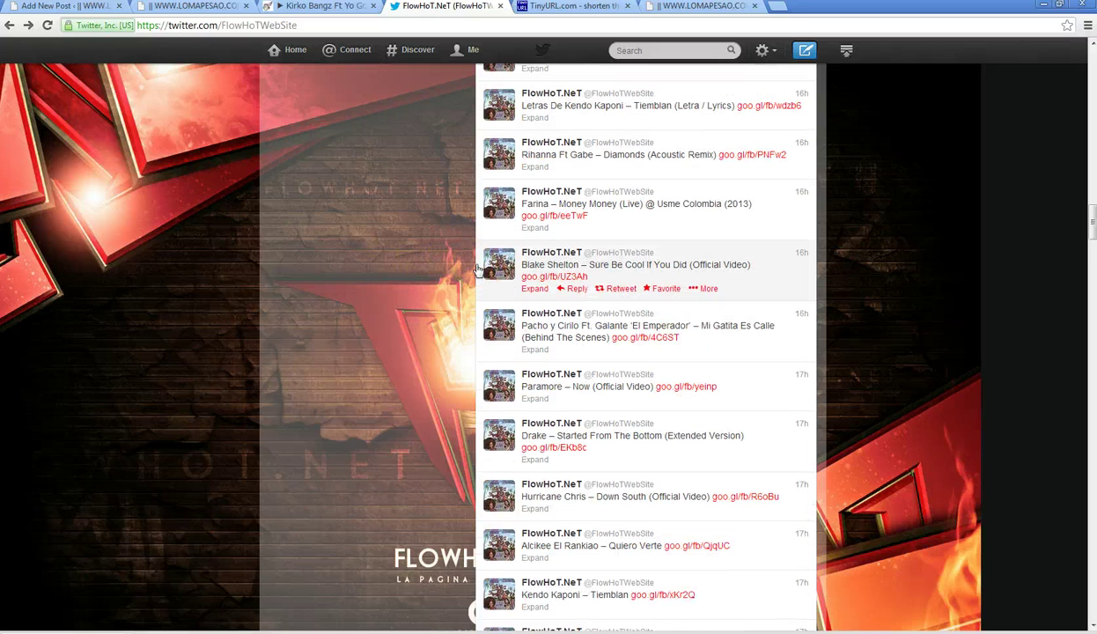
scroll(477, 268, "up", 1)
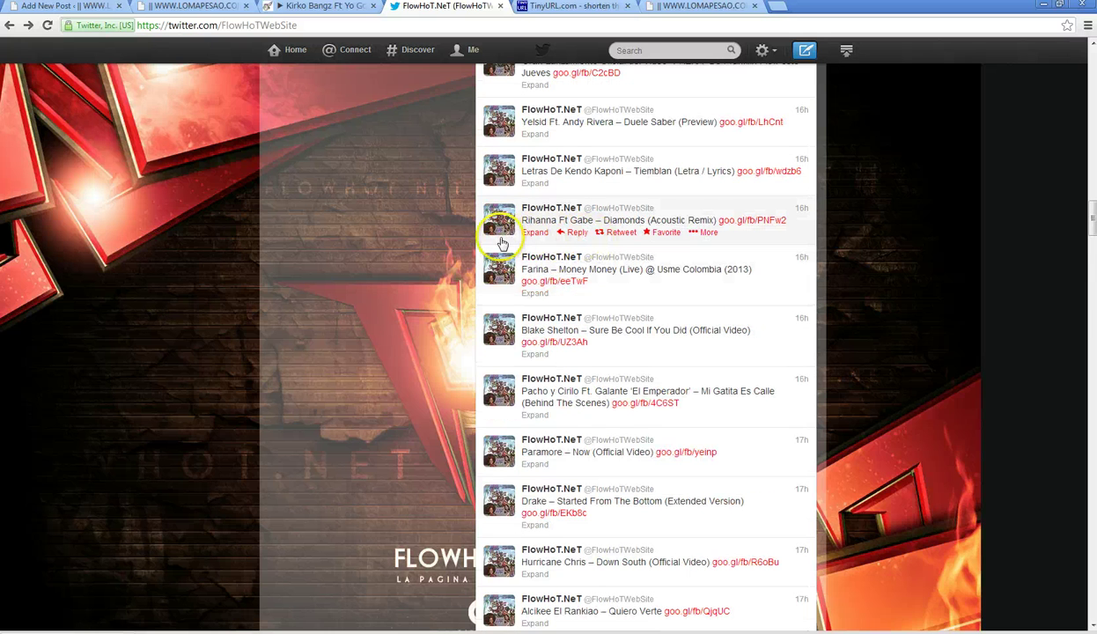
scroll(492, 245, "up", 1)
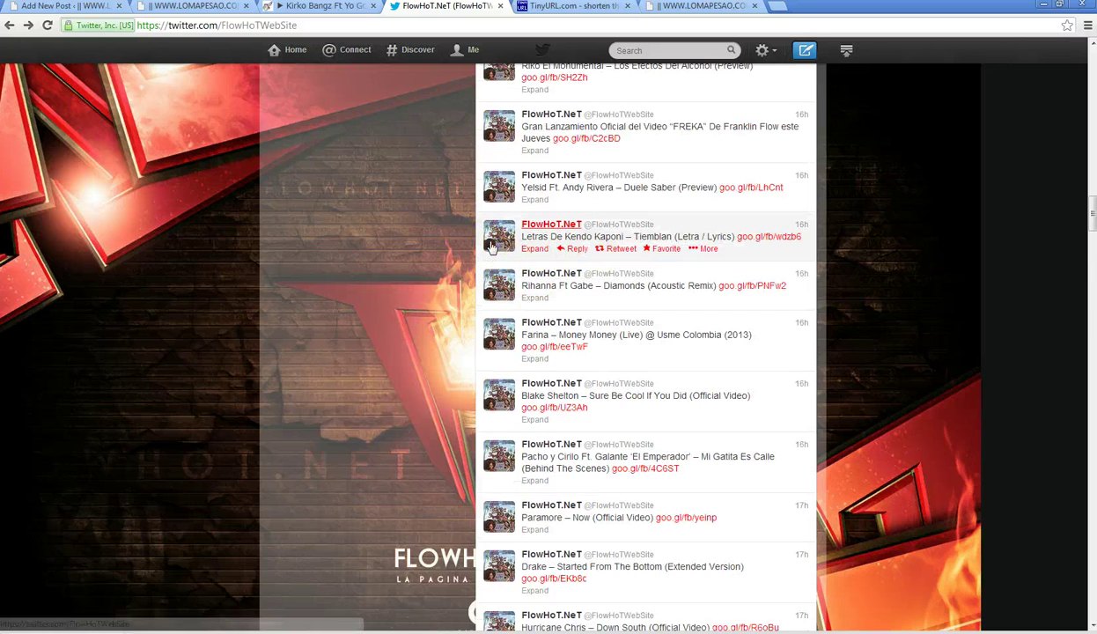
scroll(491, 247, "up", 2)
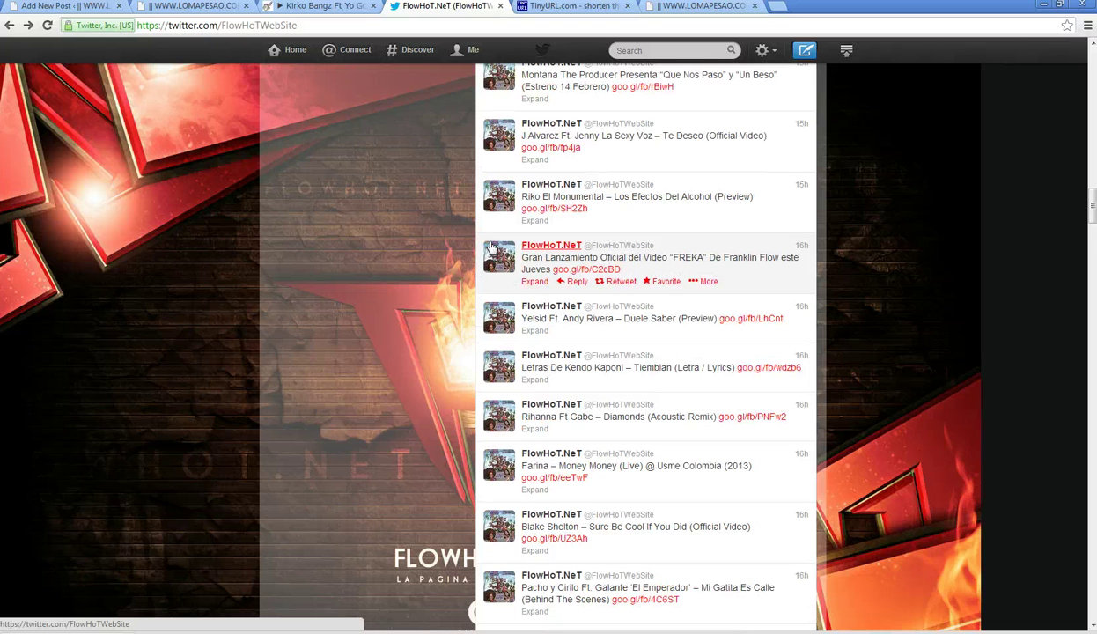
scroll(482, 246, "up", 2)
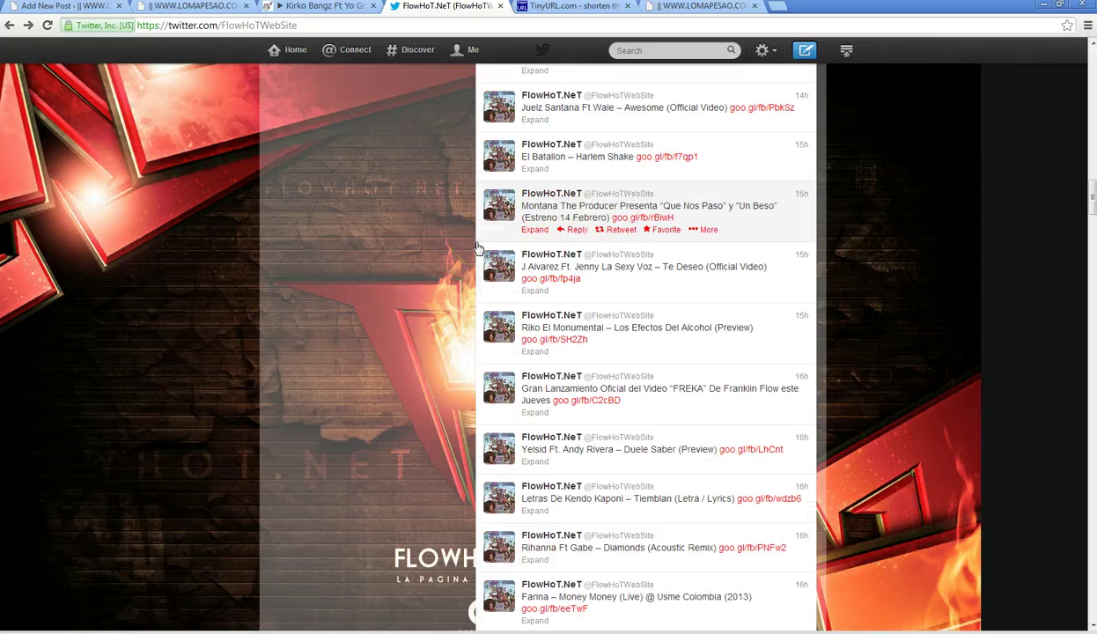
scroll(478, 248, "up", 1)
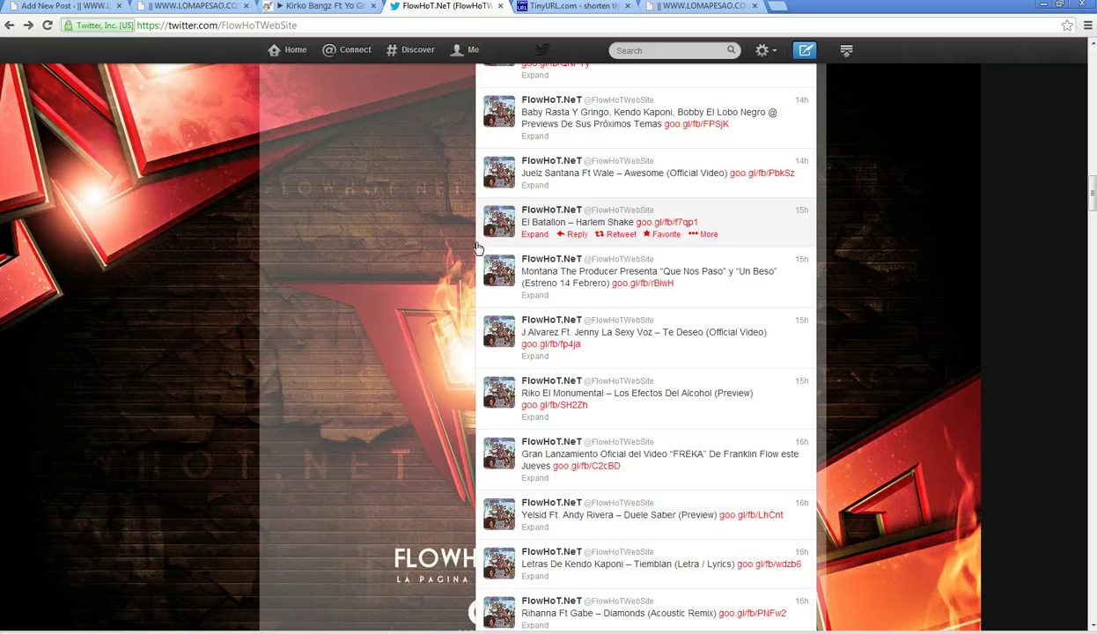
scroll(478, 249, "up", 1)
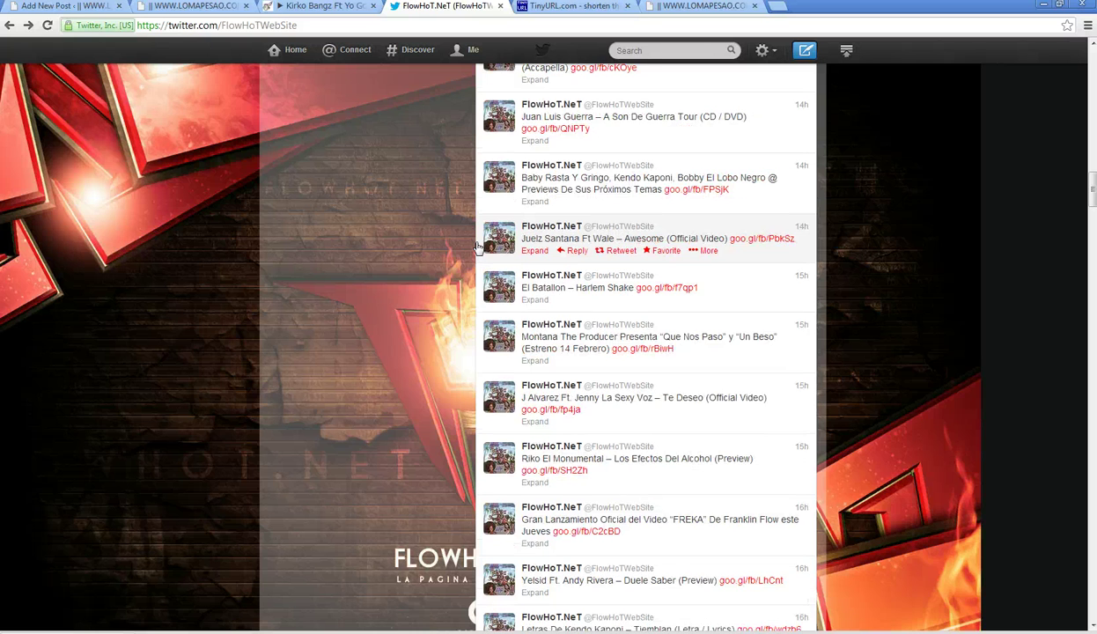
scroll(473, 250, "up", 1)
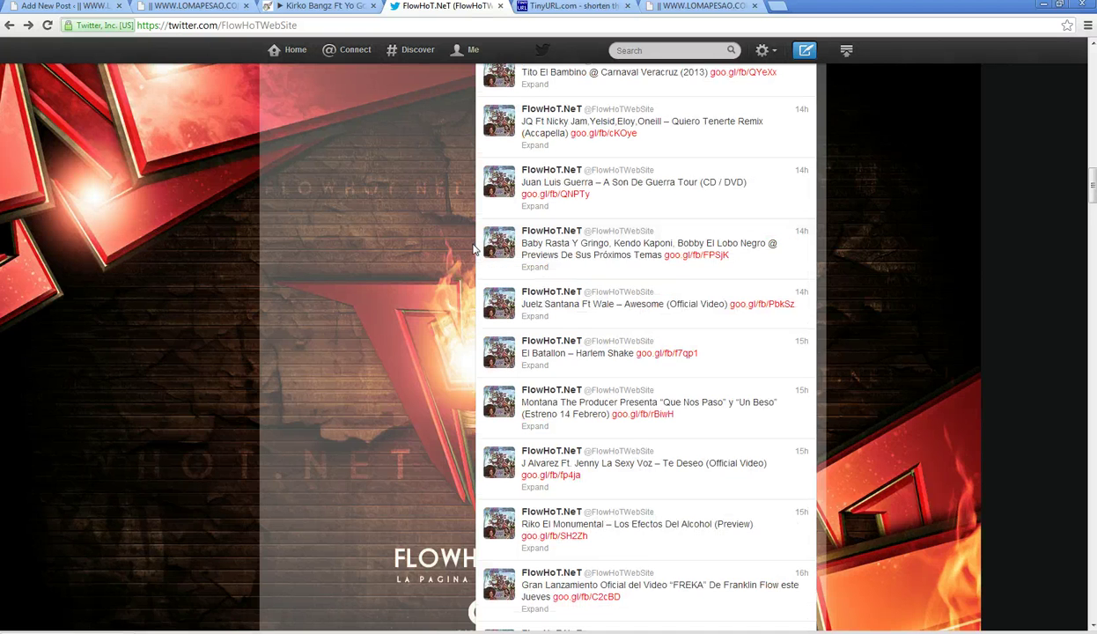
scroll(474, 250, "up", 1)
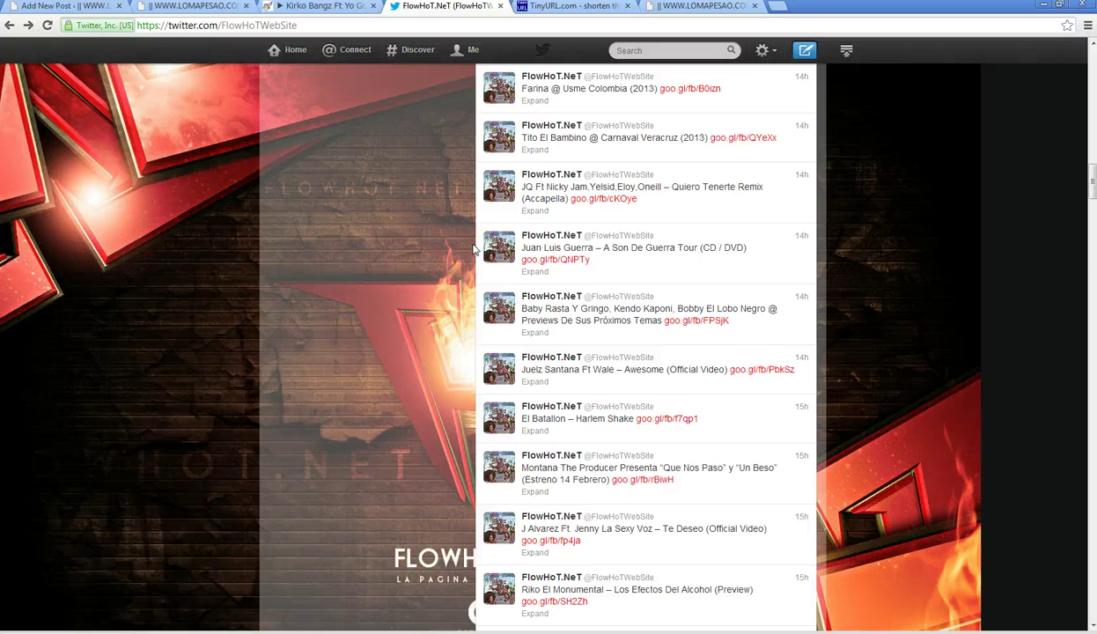
scroll(474, 250, "up", 3)
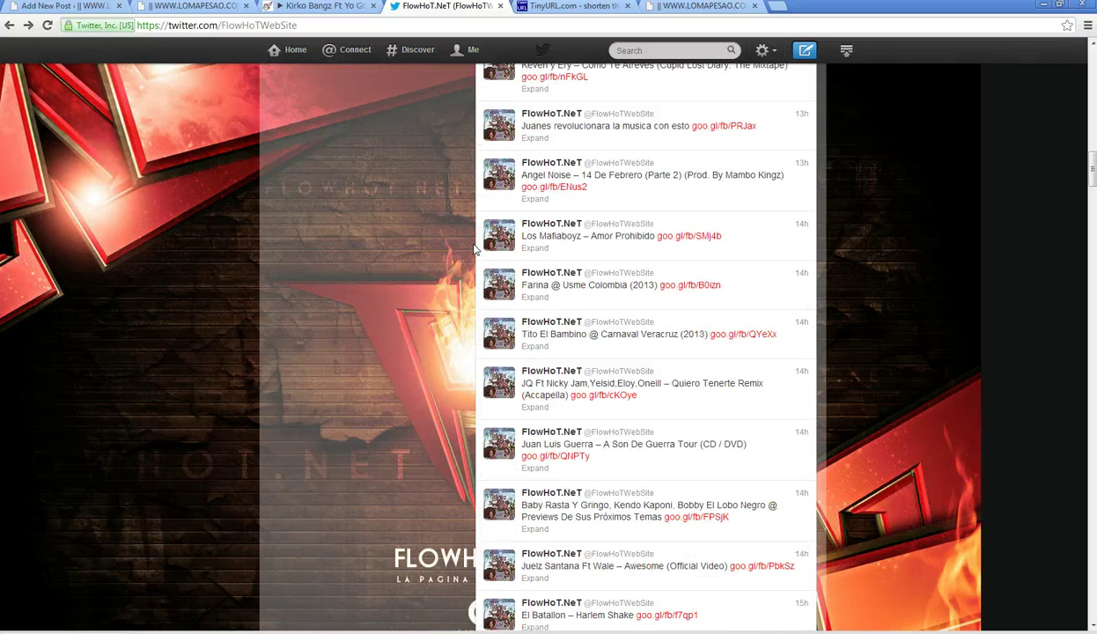
scroll(474, 250, "up", 2)
scroll(474, 250, "up", 1)
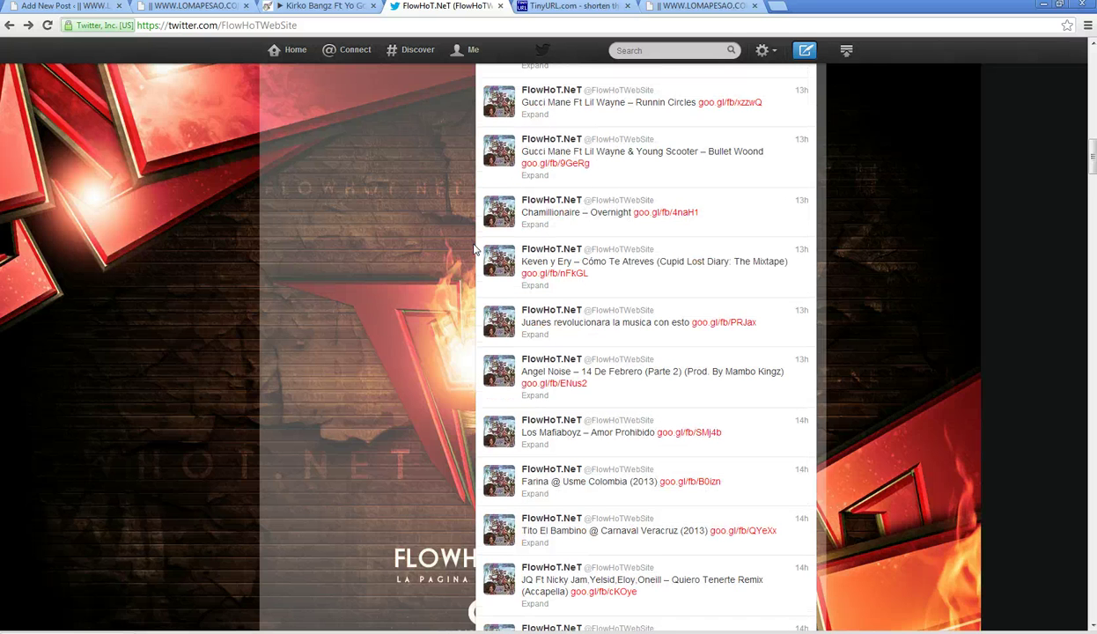
scroll(473, 251, "up", 2)
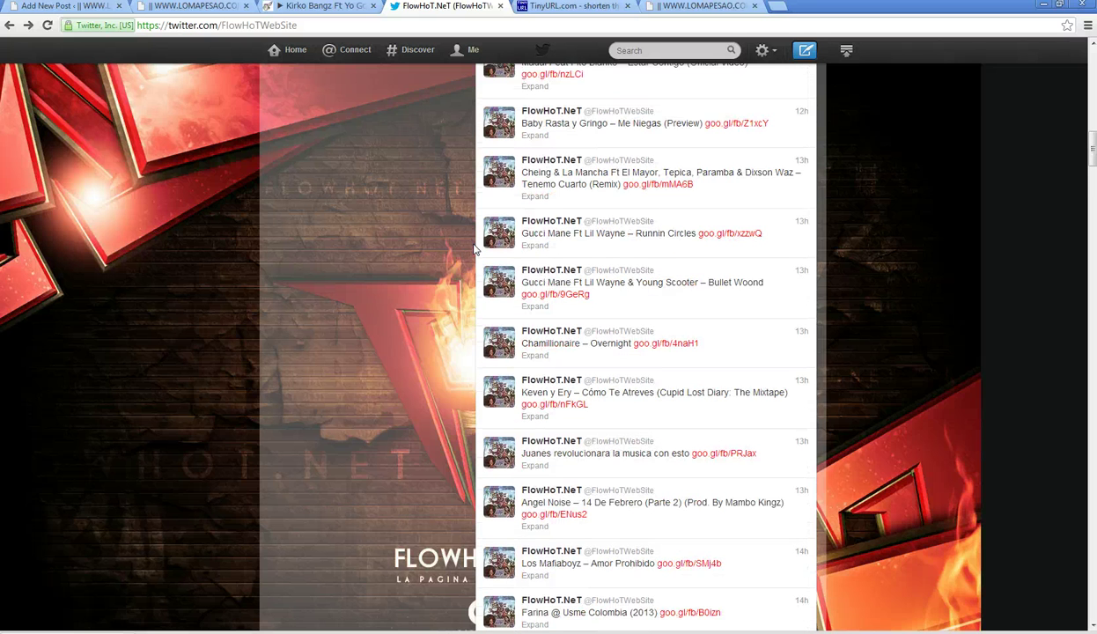
scroll(473, 250, "up", 1)
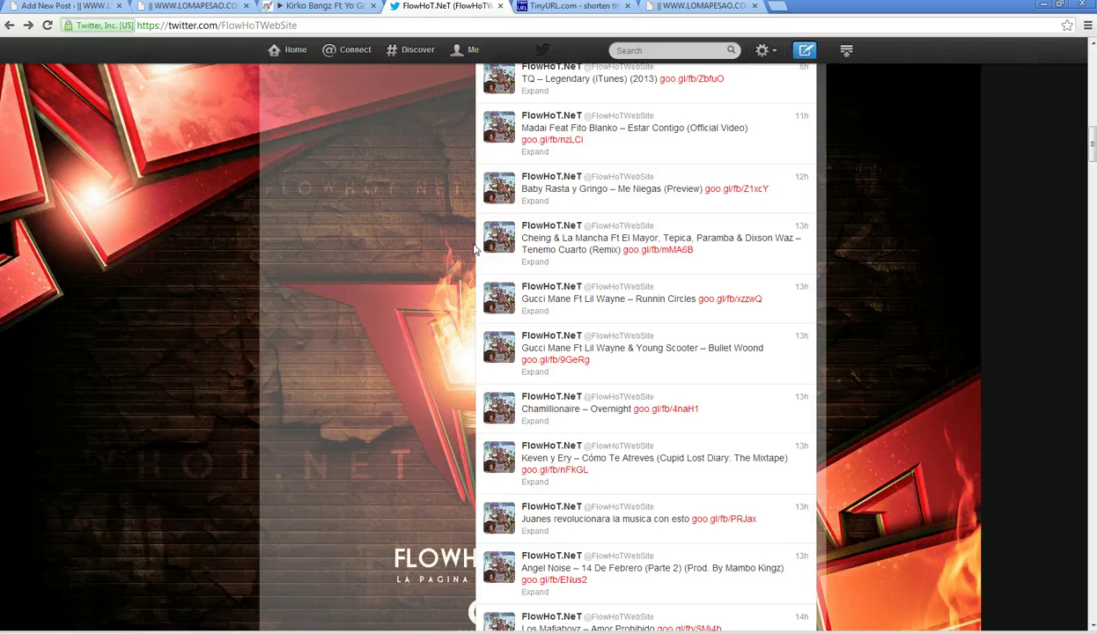
scroll(473, 251, "up", 1)
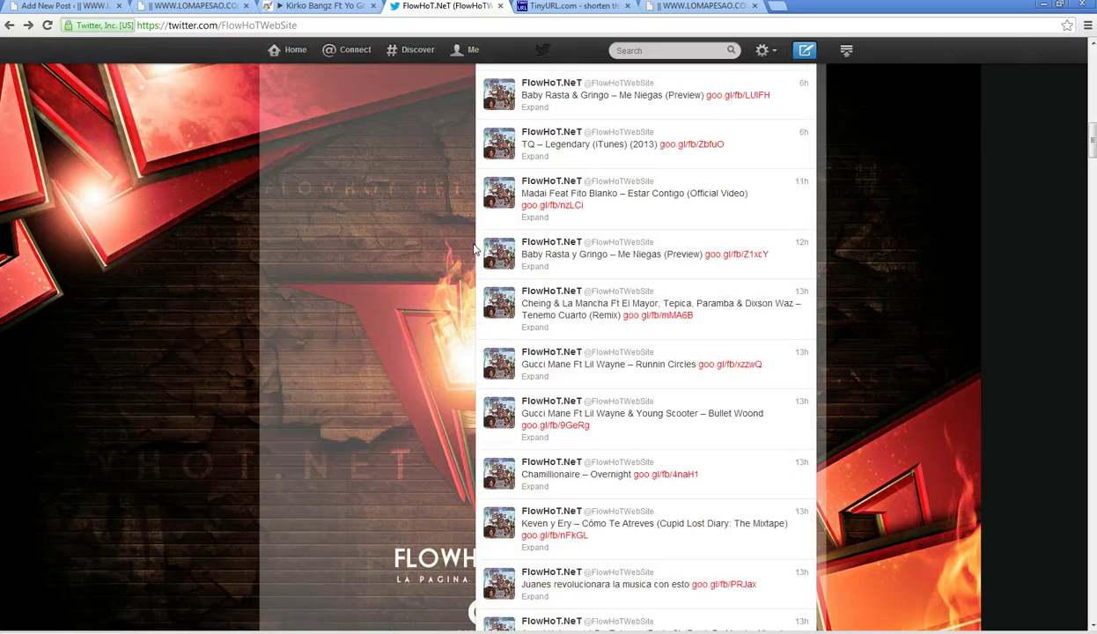
scroll(474, 251, "up", 1)
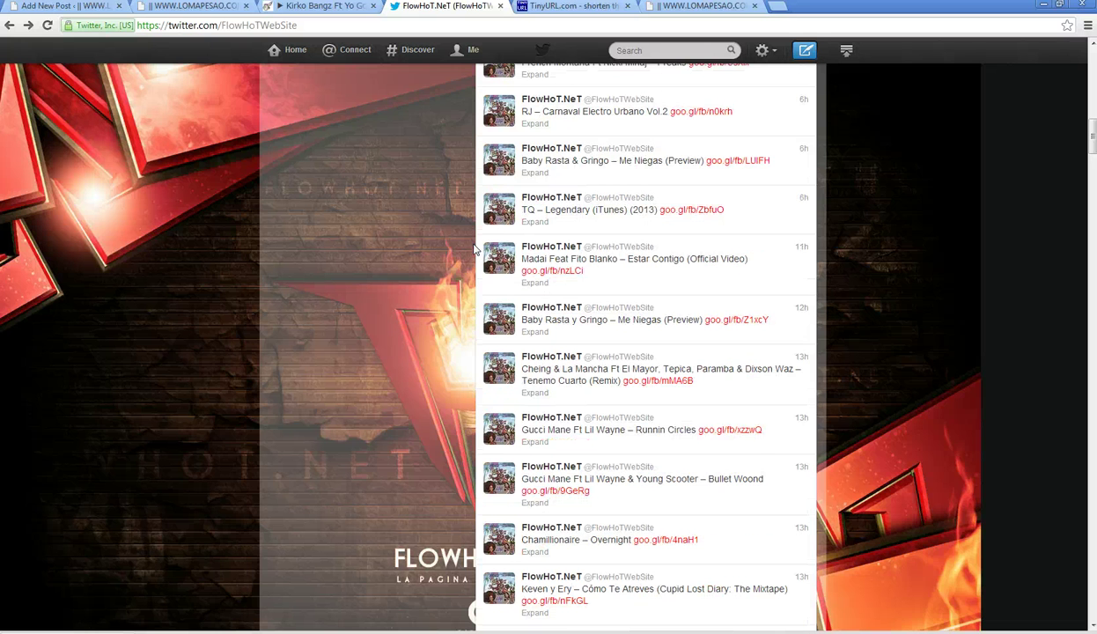
scroll(474, 250, "up", 1)
scroll(474, 250, "up", 1)
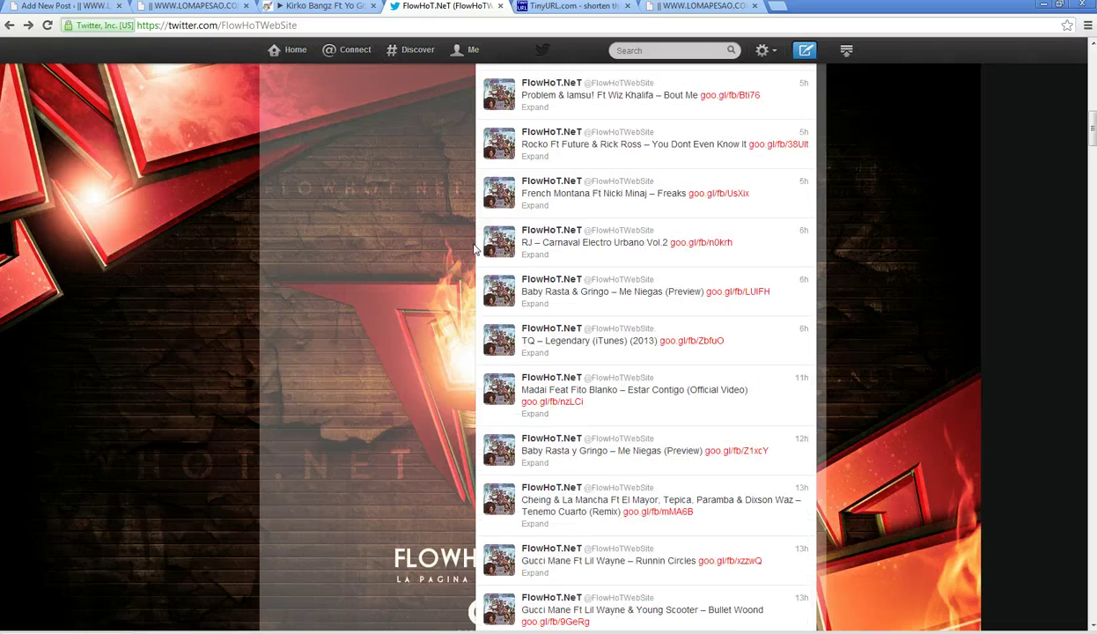
scroll(473, 250, "up", 3)
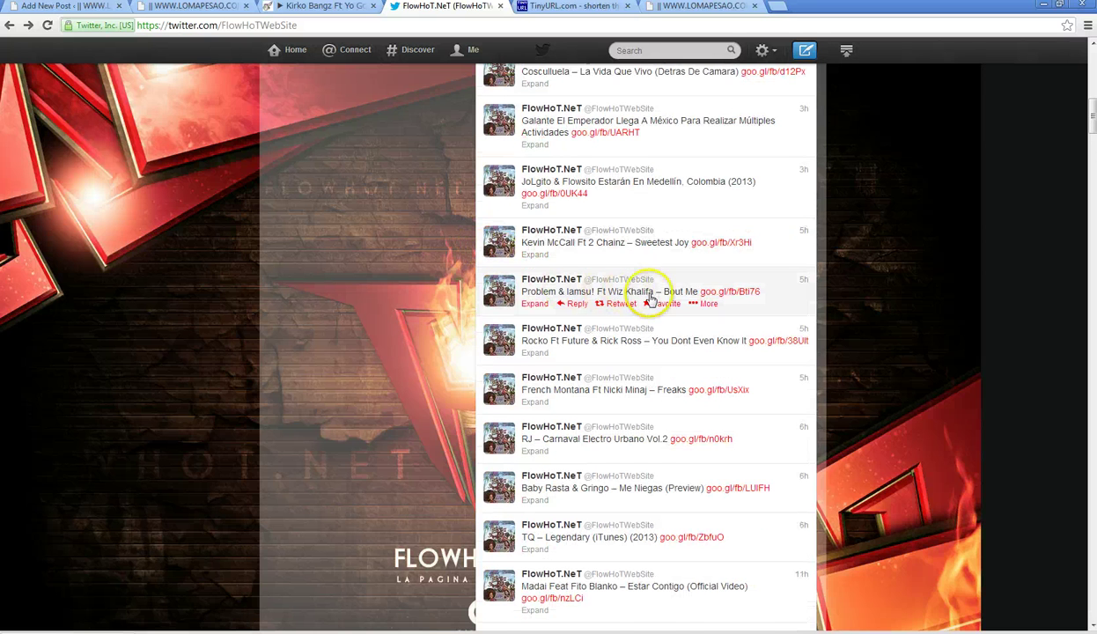
scroll(680, 294, "down", 1)
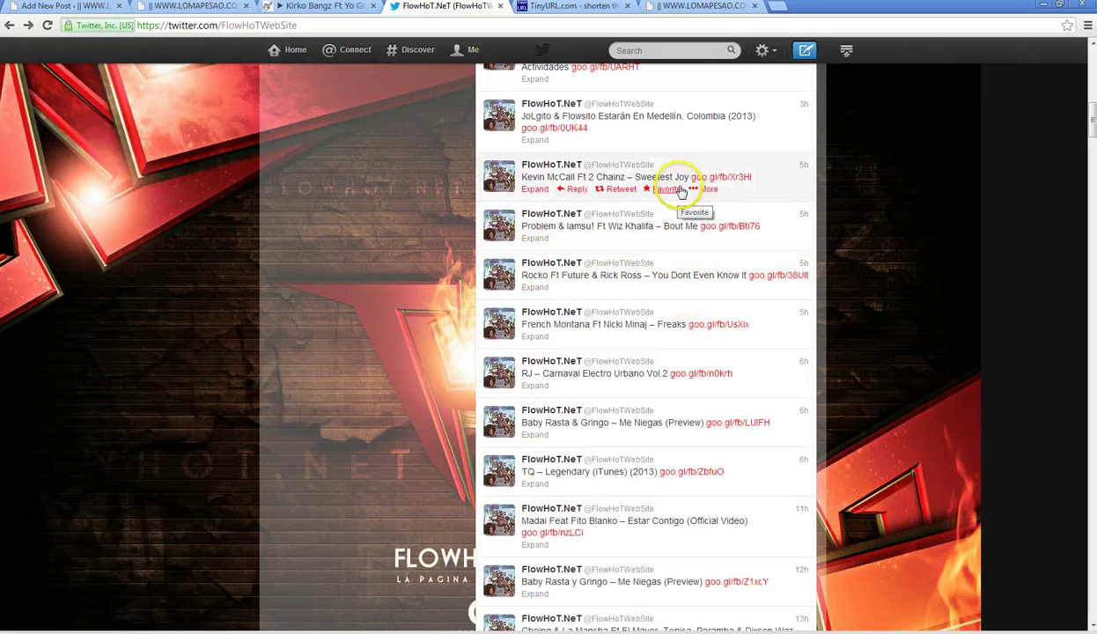
- Copy the 'Kevin McCall Ft 2 Chainz – Sweetest Joy' title from its tweet
left_click_drag(688, 177, 562, 178)
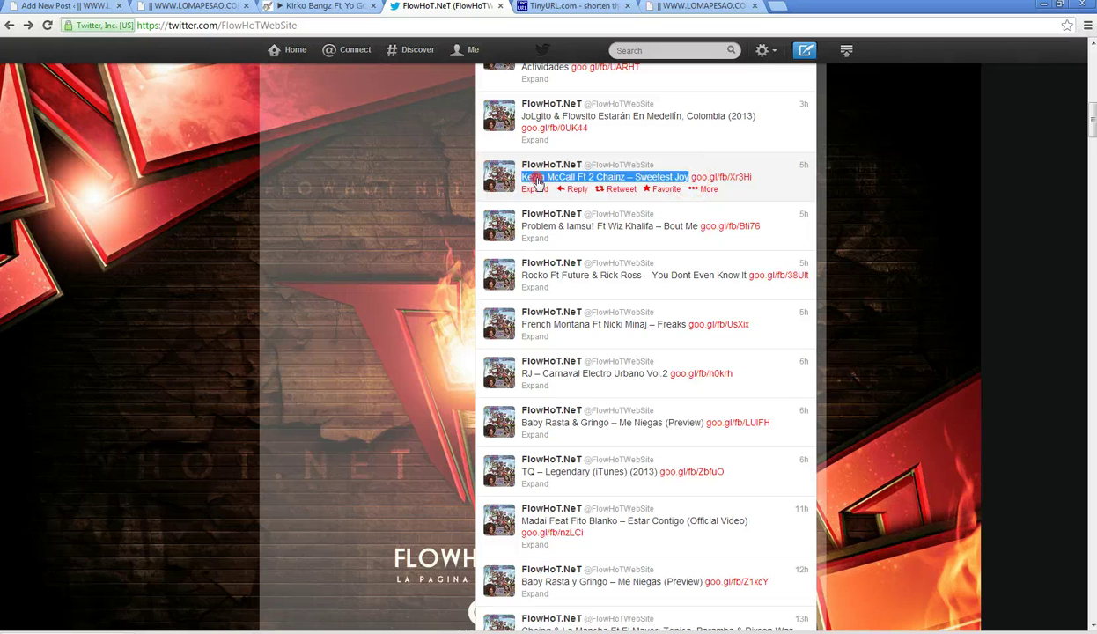
right_click(537, 181)
left_click(564, 189)
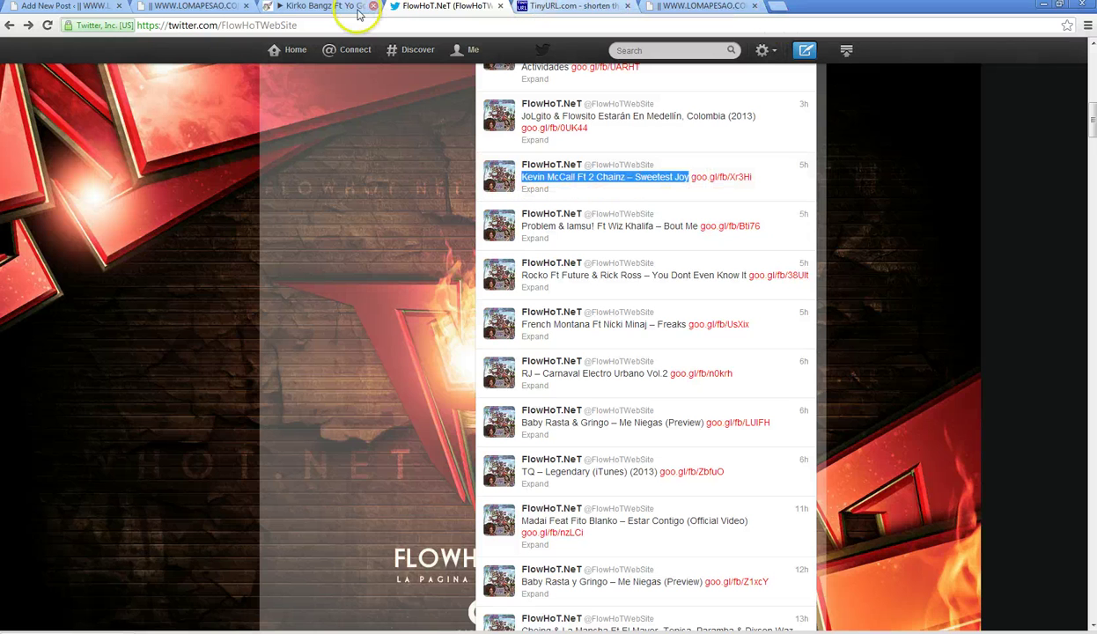
- Open Google's homepage in a new browser tab
left_click(180, 6)
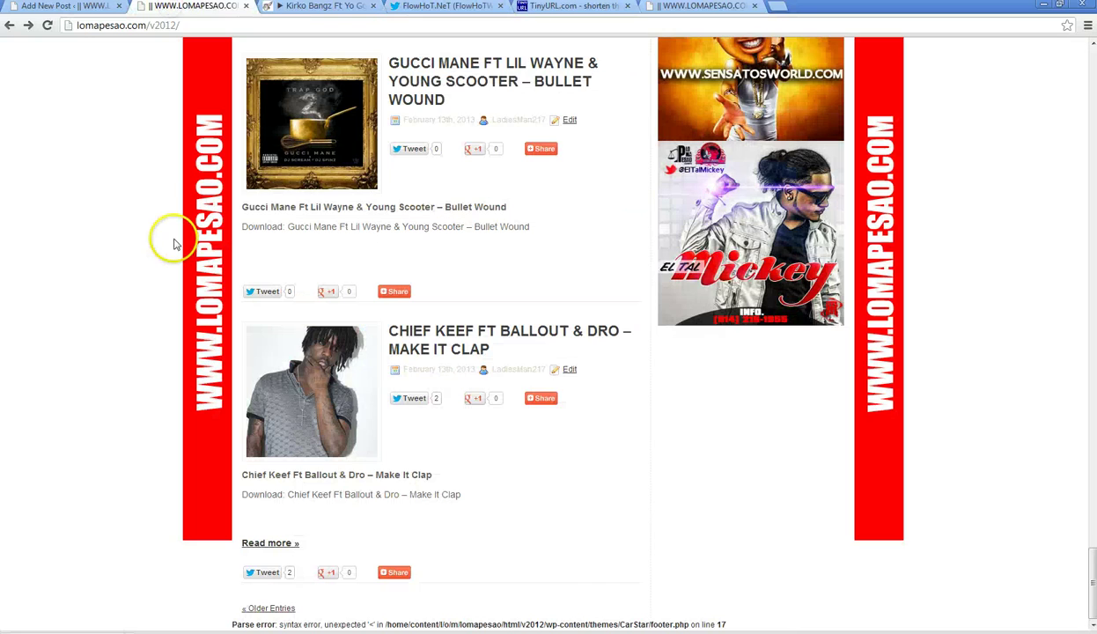
left_click(777, 7)
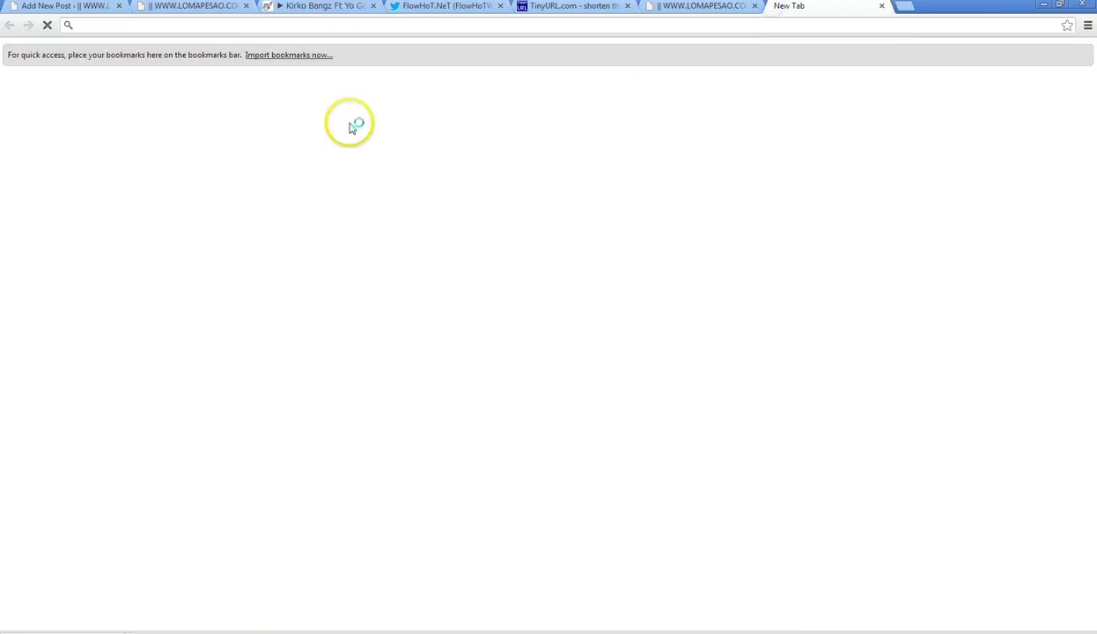
type("goo")
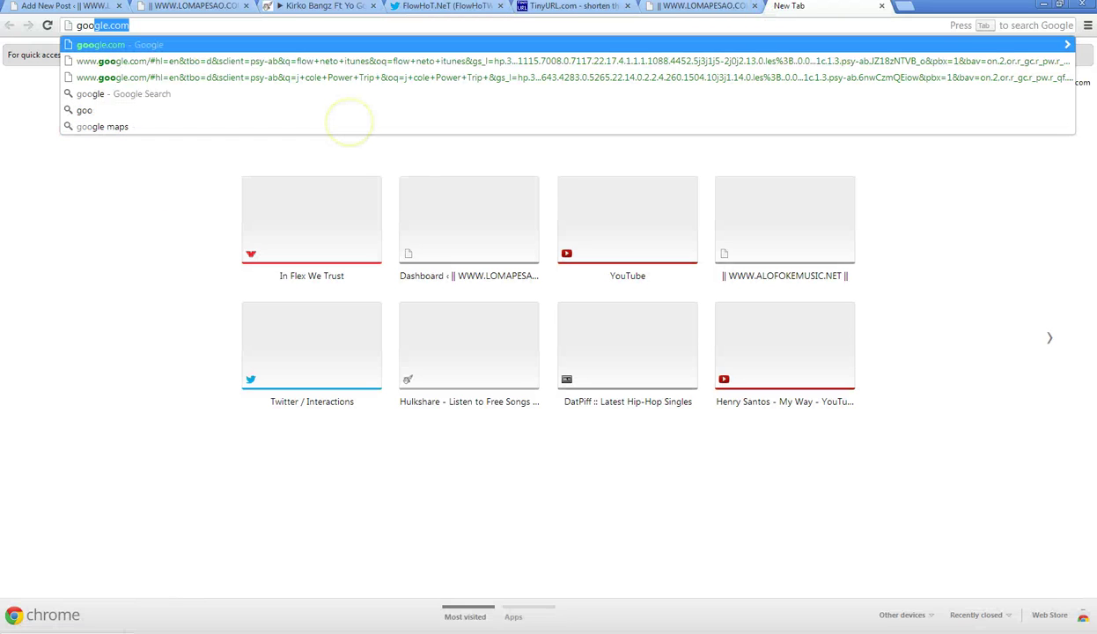
key("Return")
- Search Google for the Sweetest Joy title plus 'rd.fs' and open the rd-fs.com download result
right_click(378, 252)
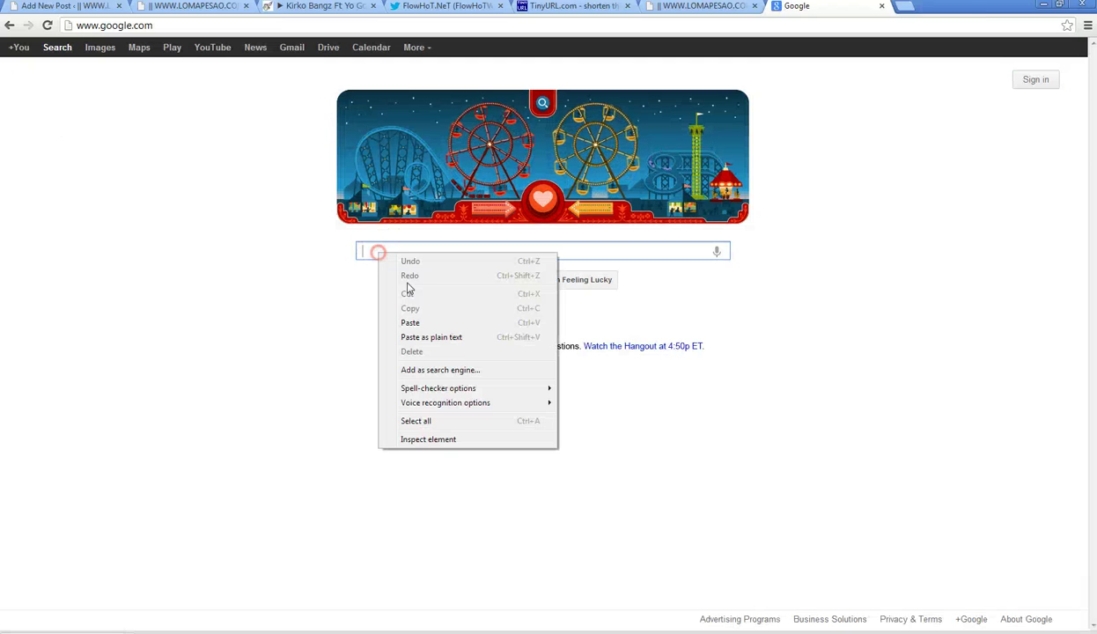
left_click(419, 318)
type("r")
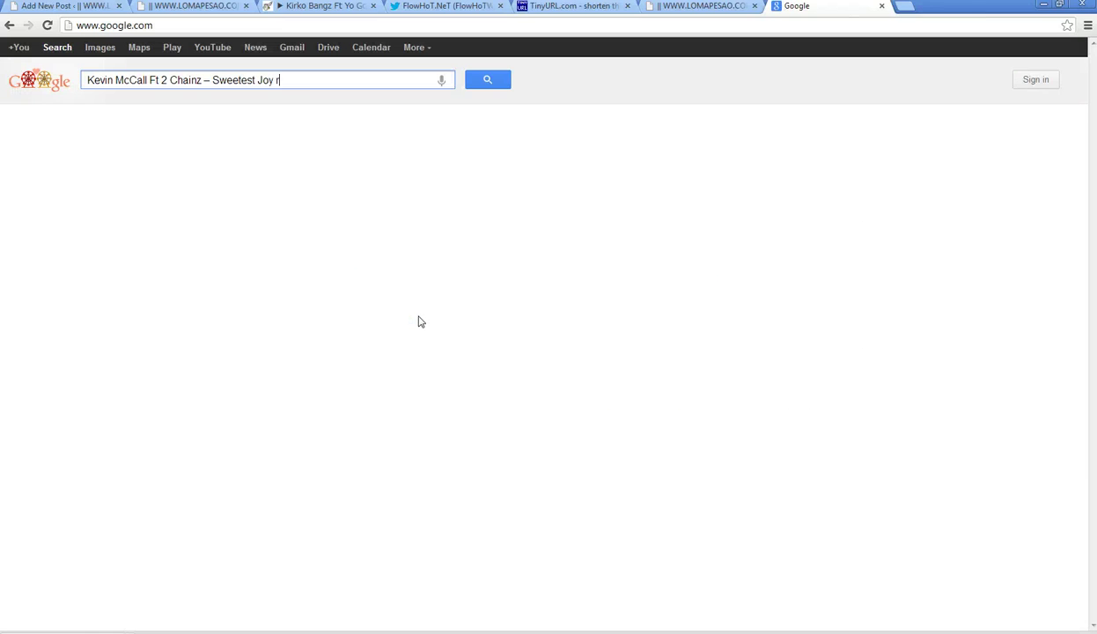
type("d.fsd")
key("Return")
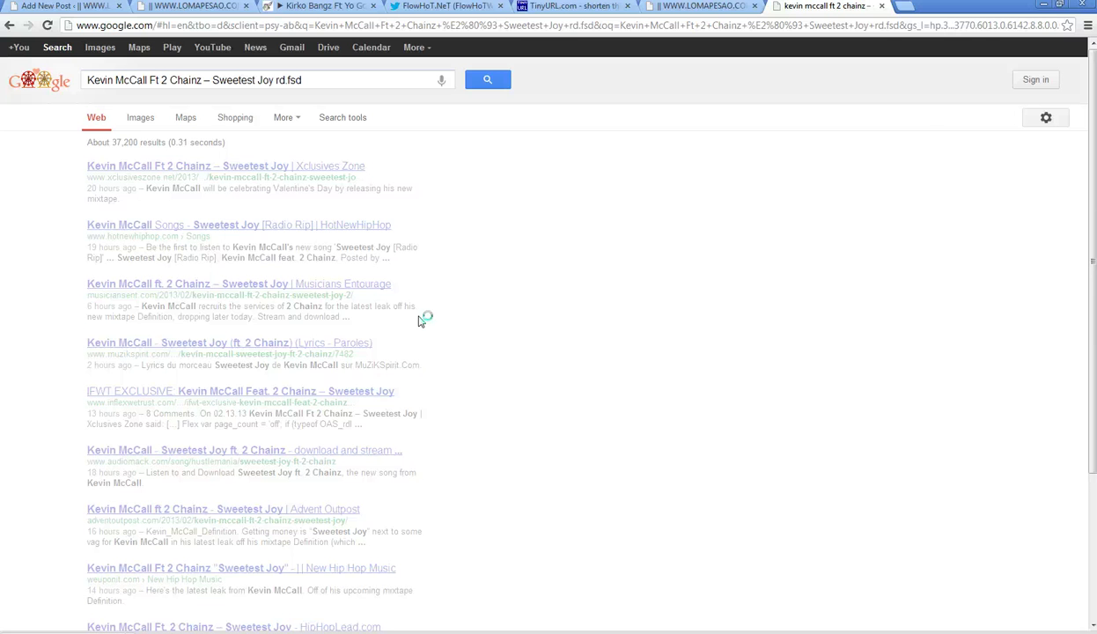
key("BackSpace")
key("BackSpace")
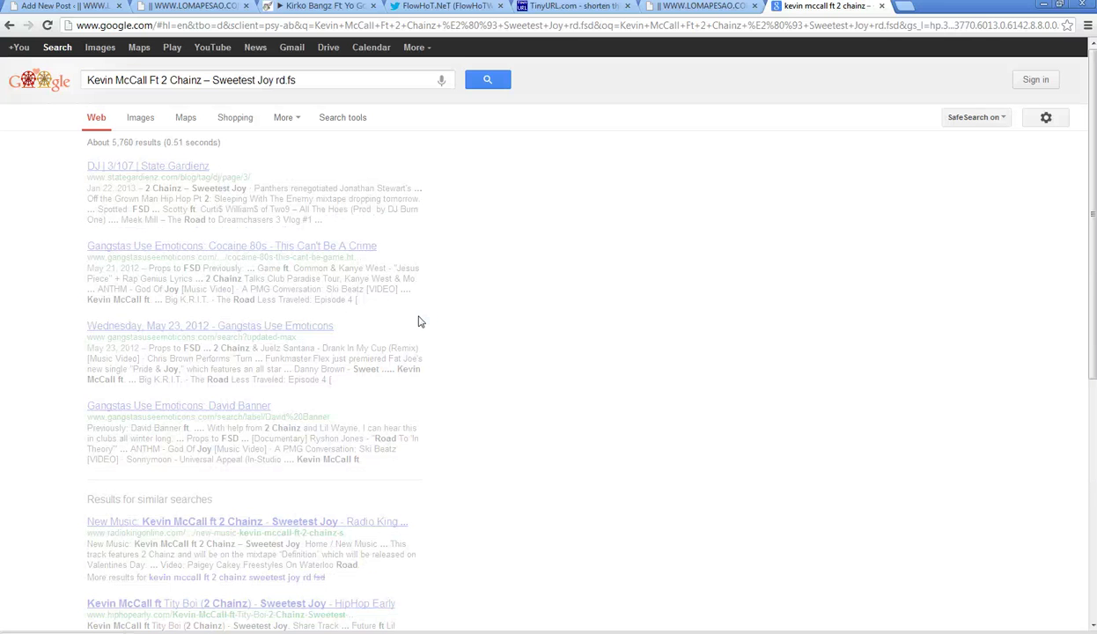
left_click(130, 170)
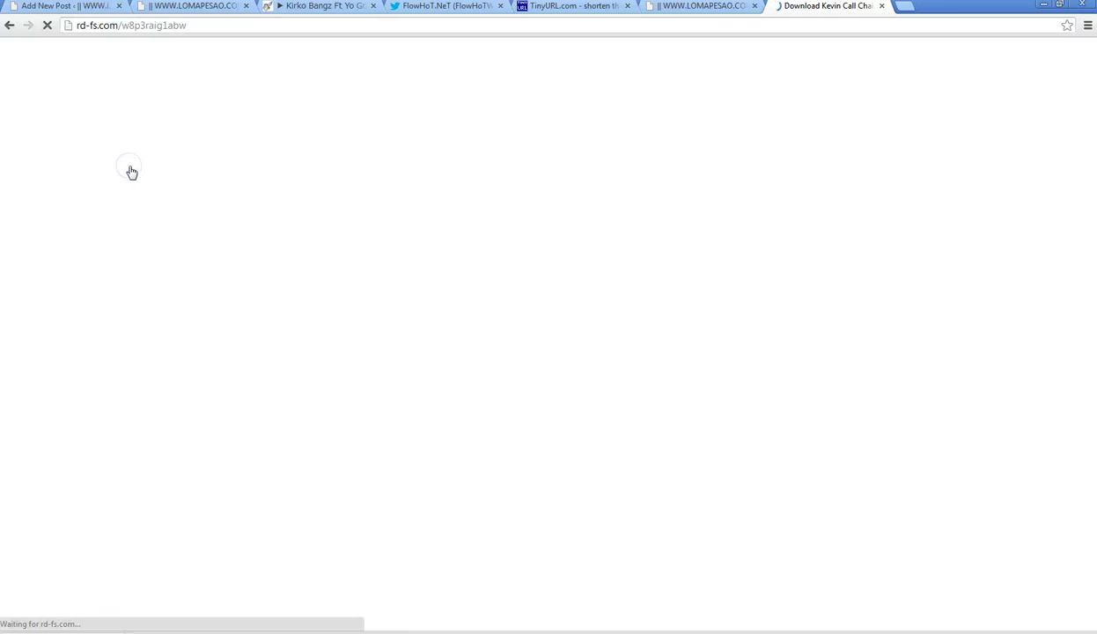
- Pause the playing HulkShare track and return to FlowHoT's Twitter timeline
left_click(279, 9)
left_click(65, 402)
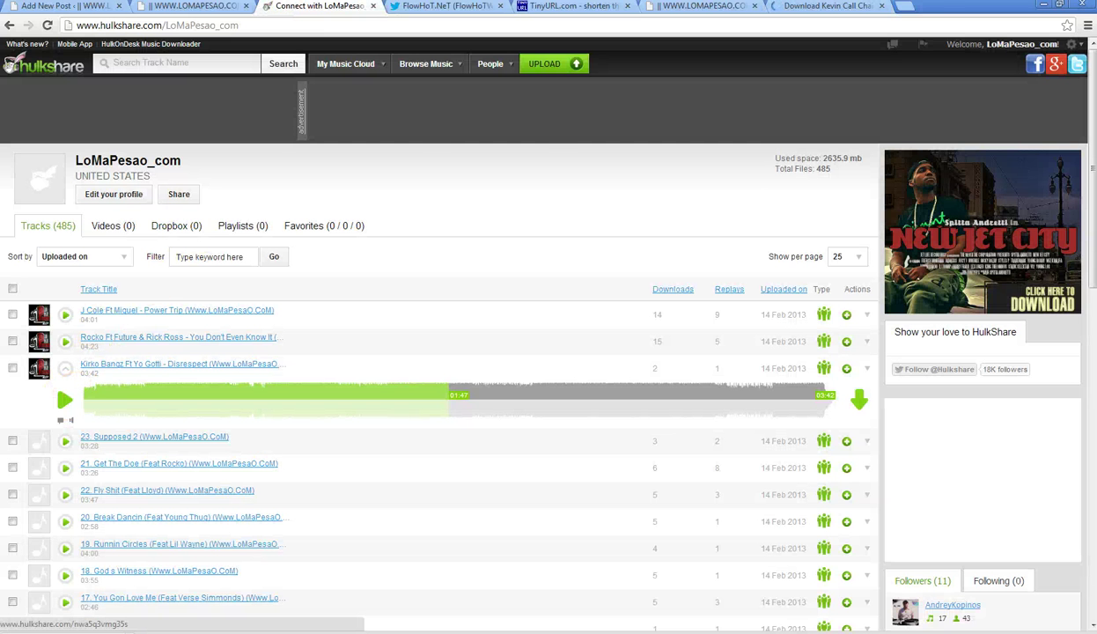
left_click(819, 7)
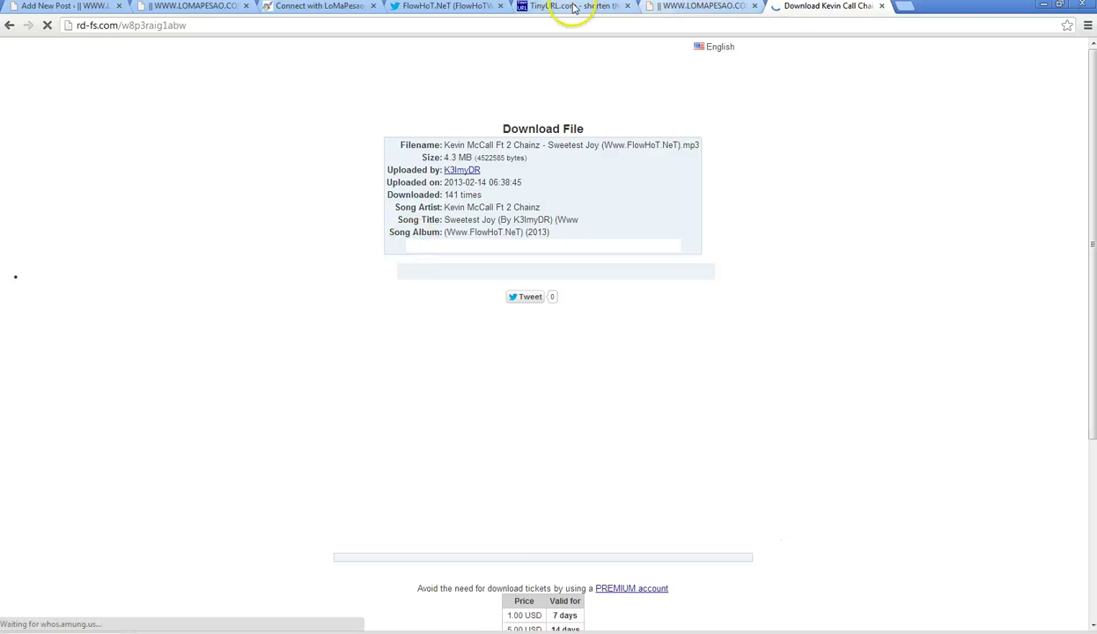
left_click(445, 6)
scroll(361, 162, "up", 2)
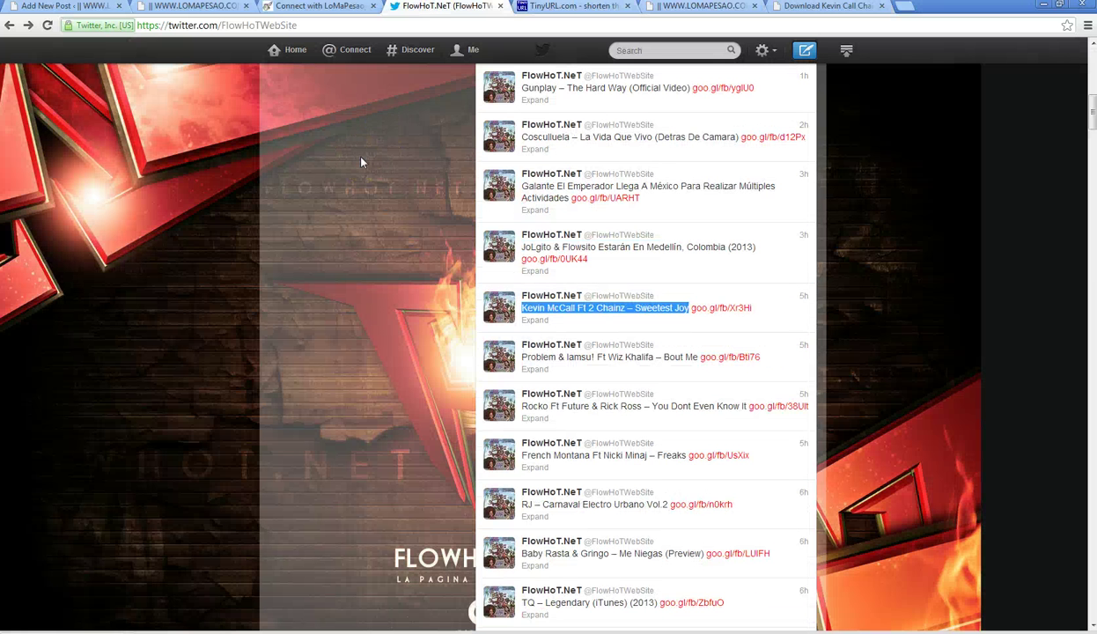
- Scroll up FlowHoT's timeline, then play Sweetest Joy on the rd-fs.com download page
scroll(361, 162, "up", 3)
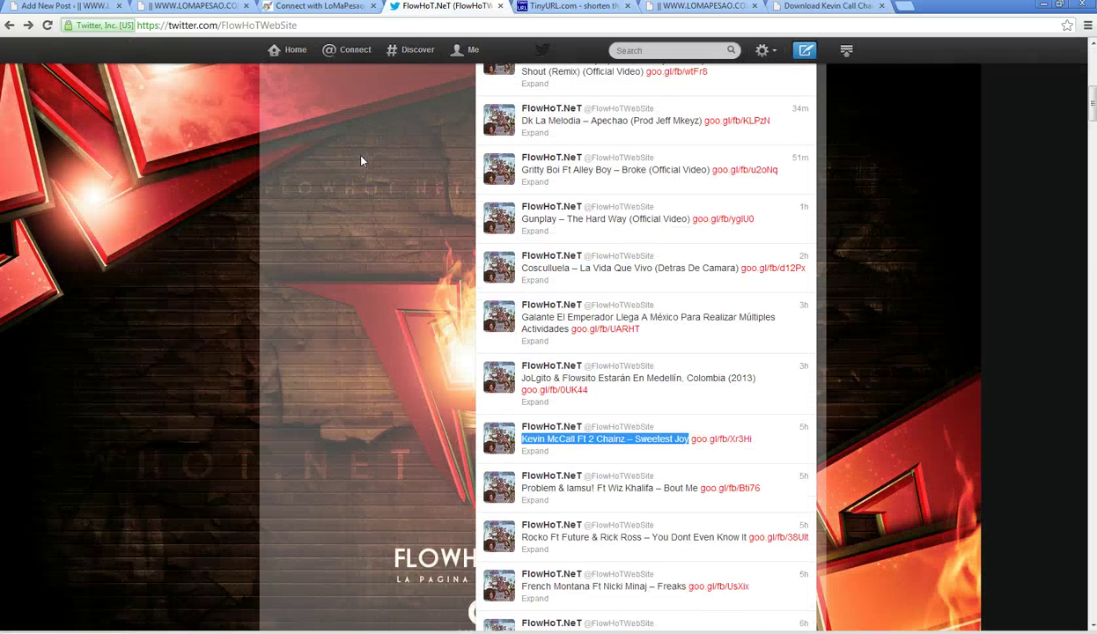
scroll(361, 161, "up", 1)
scroll(361, 161, "up", 1)
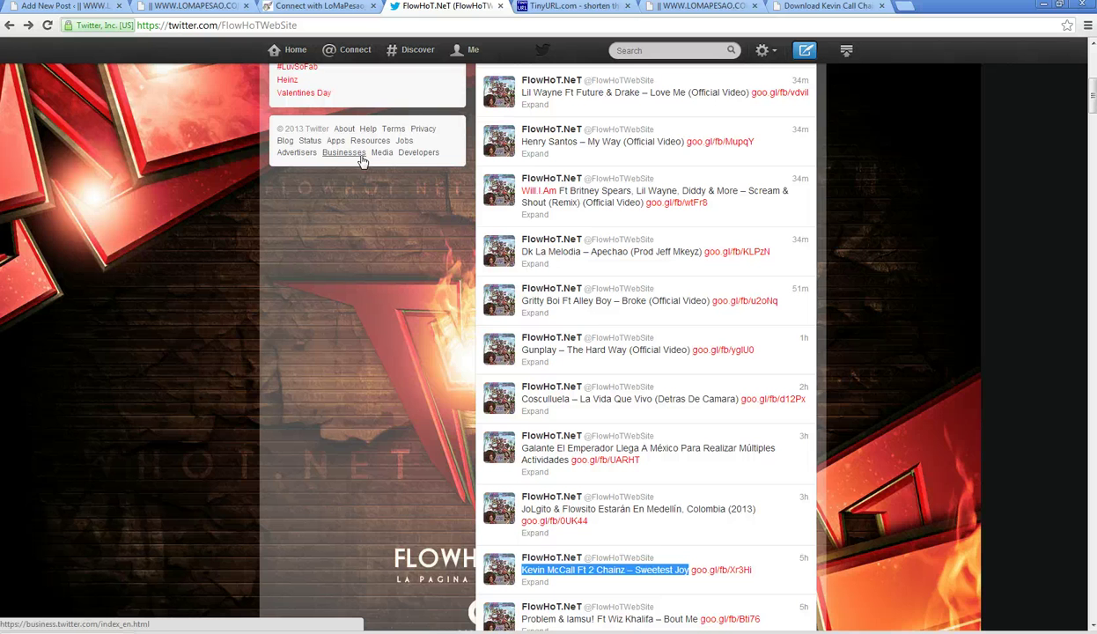
scroll(362, 162, "up", 1)
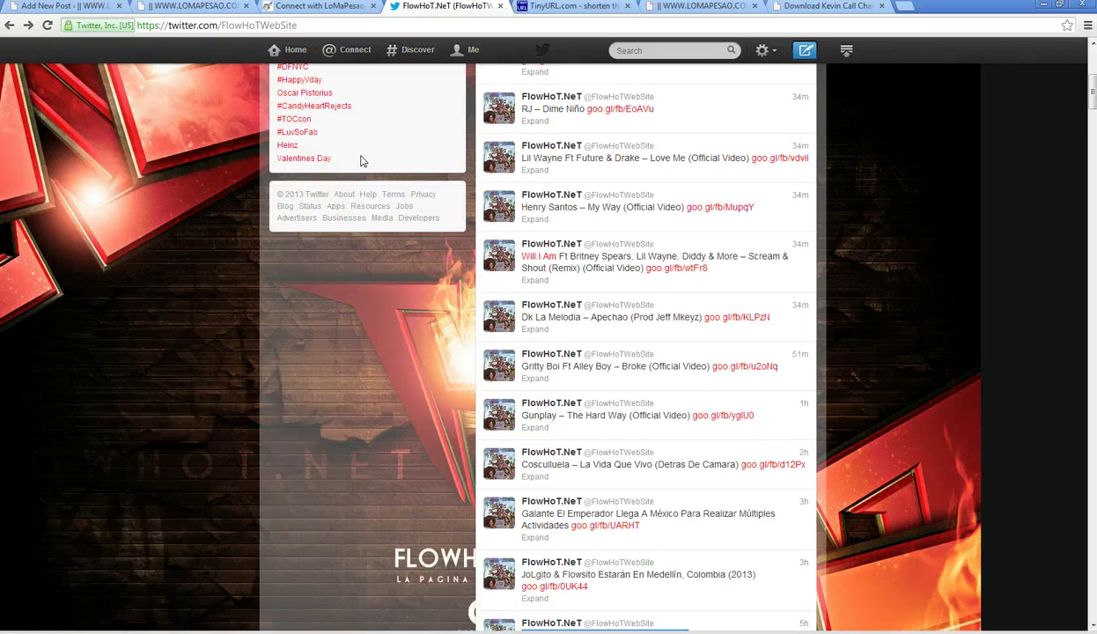
scroll(360, 161, "up", 3)
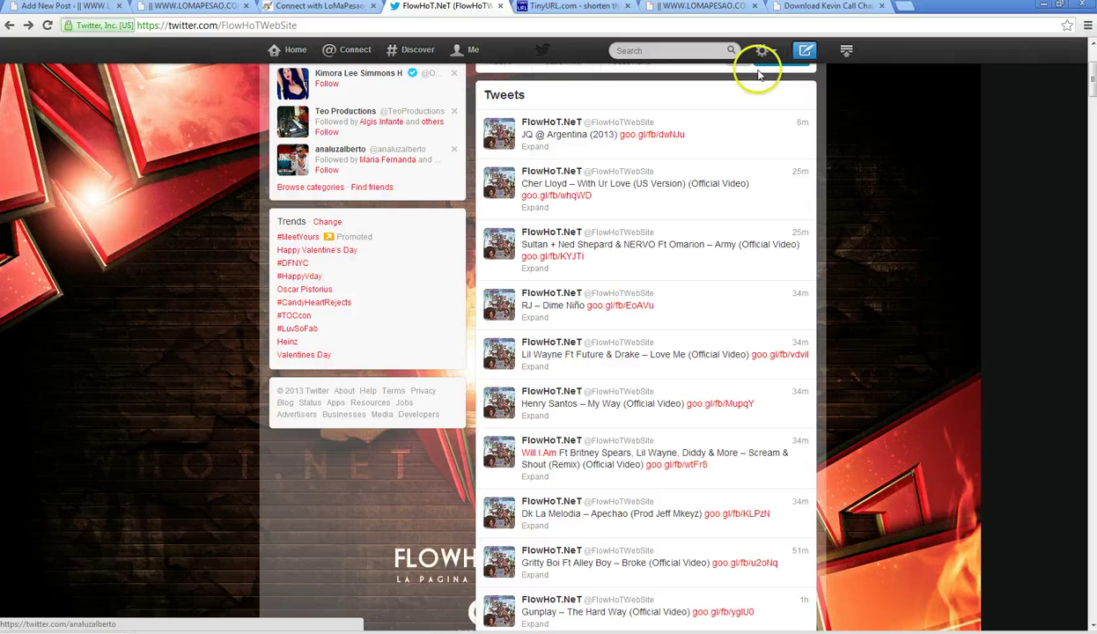
left_click(828, 6)
left_click(413, 307)
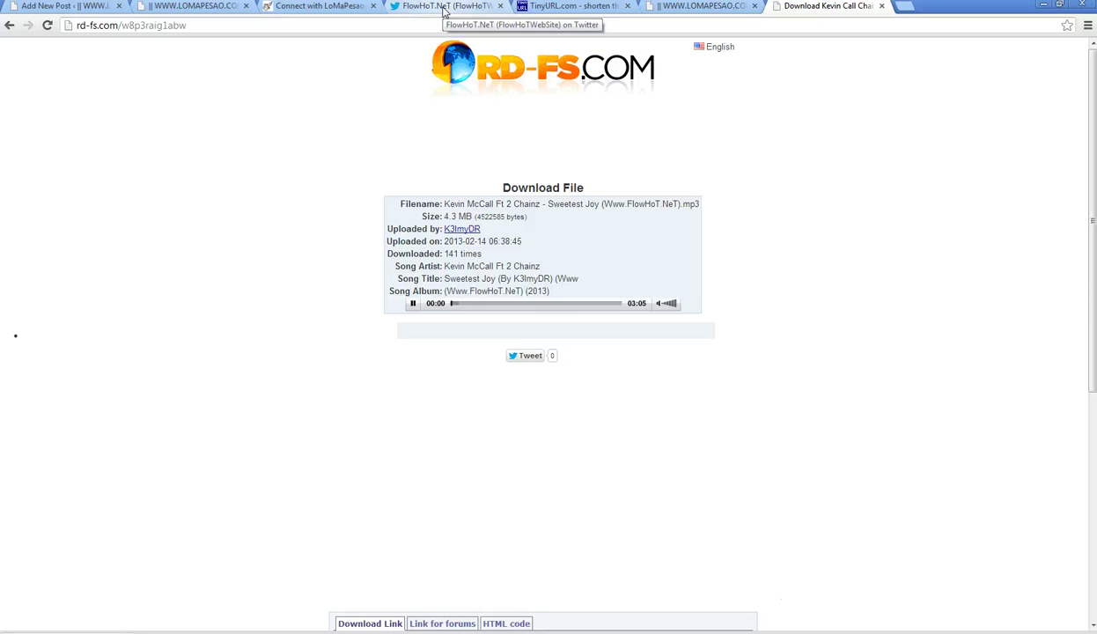
- Copy the Sweetest Joy download page's link and bring up the Start menu's All Programs list
left_click(451, 305)
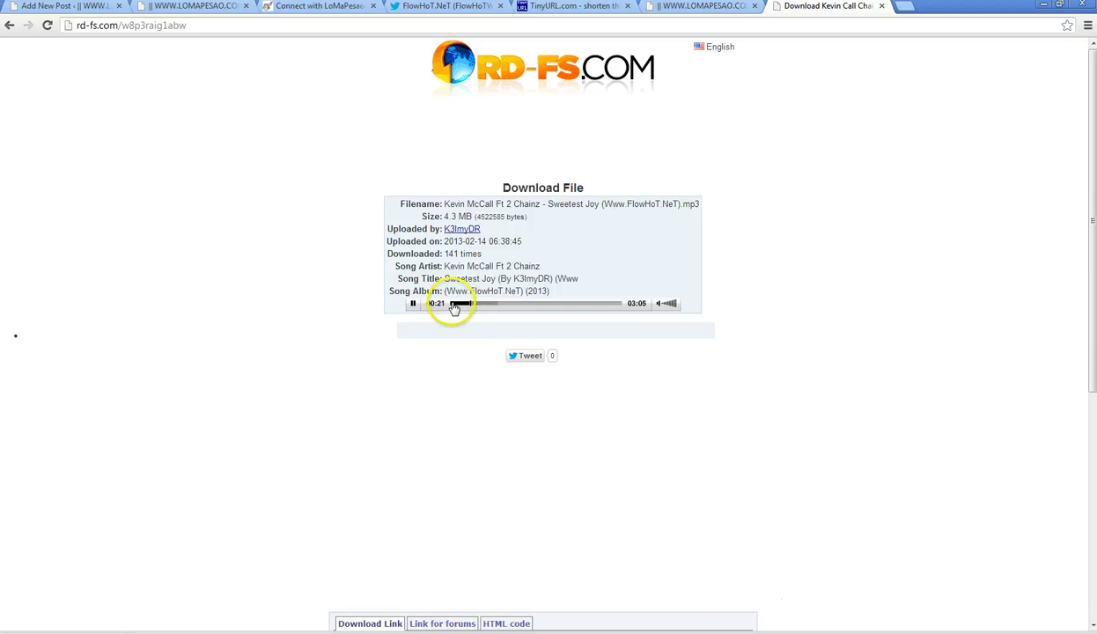
scroll(646, 282, "down", 3)
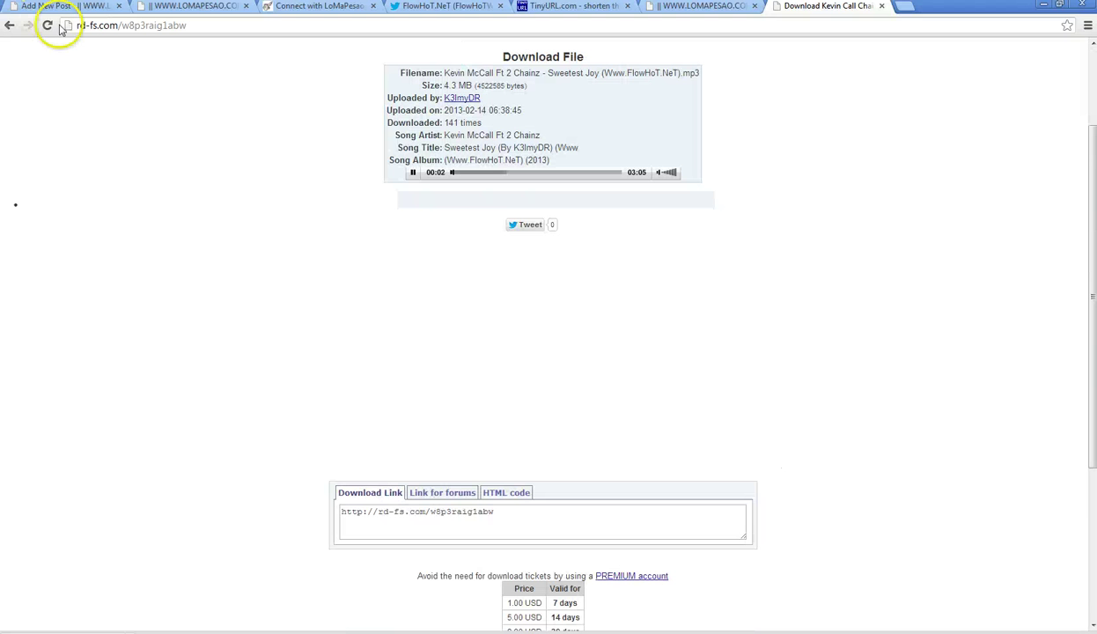
right_click(113, 27)
key("ctrl+c")
left_click(141, 74)
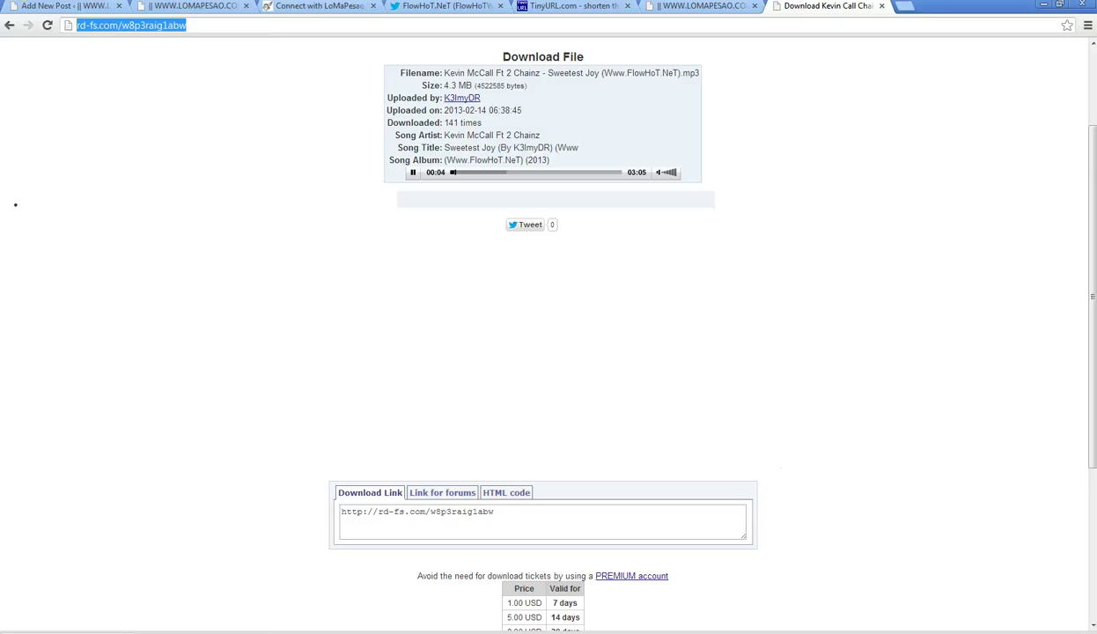
key("super")
left_click(69, 615)
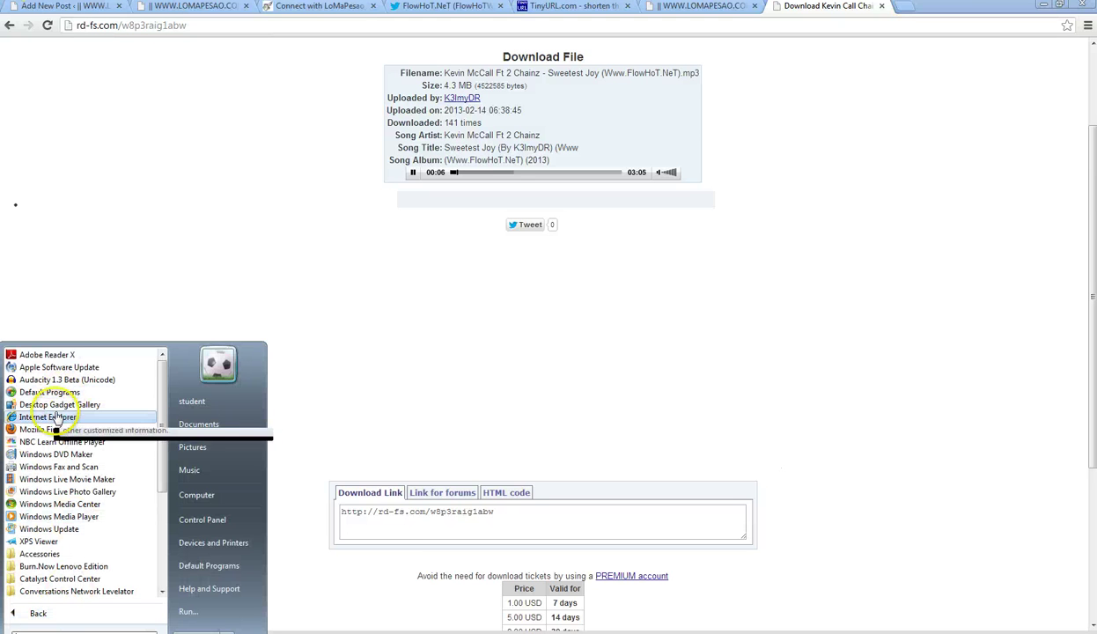
- Launch Internet Explorer and load google.com
left_click(55, 417)
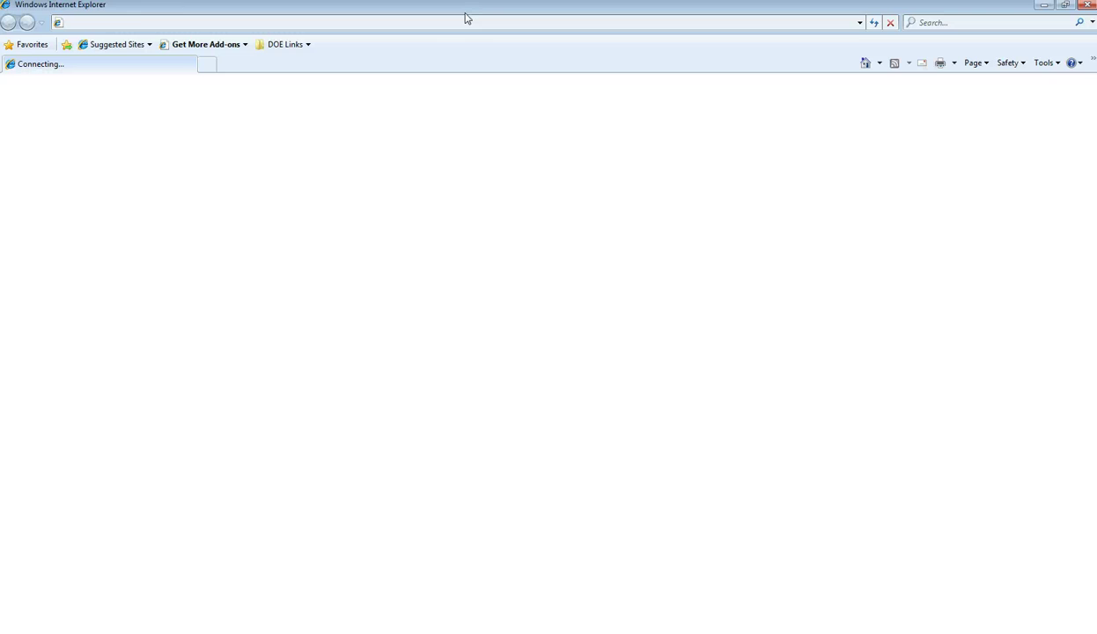
left_click(156, 24)
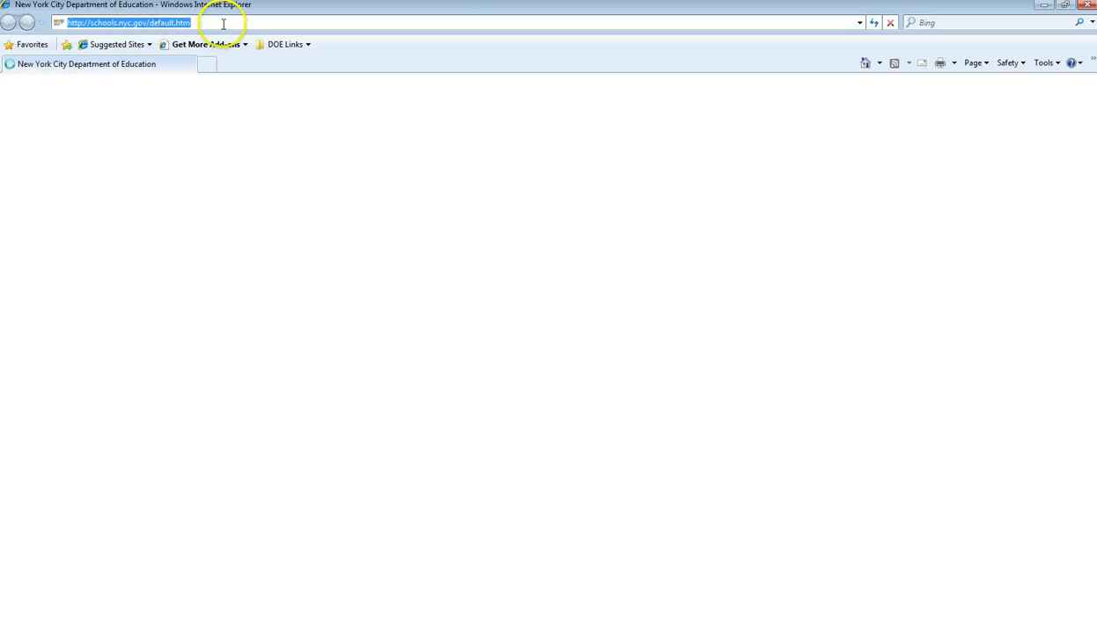
left_click_drag(224, 24, 57, 27)
type("goo")
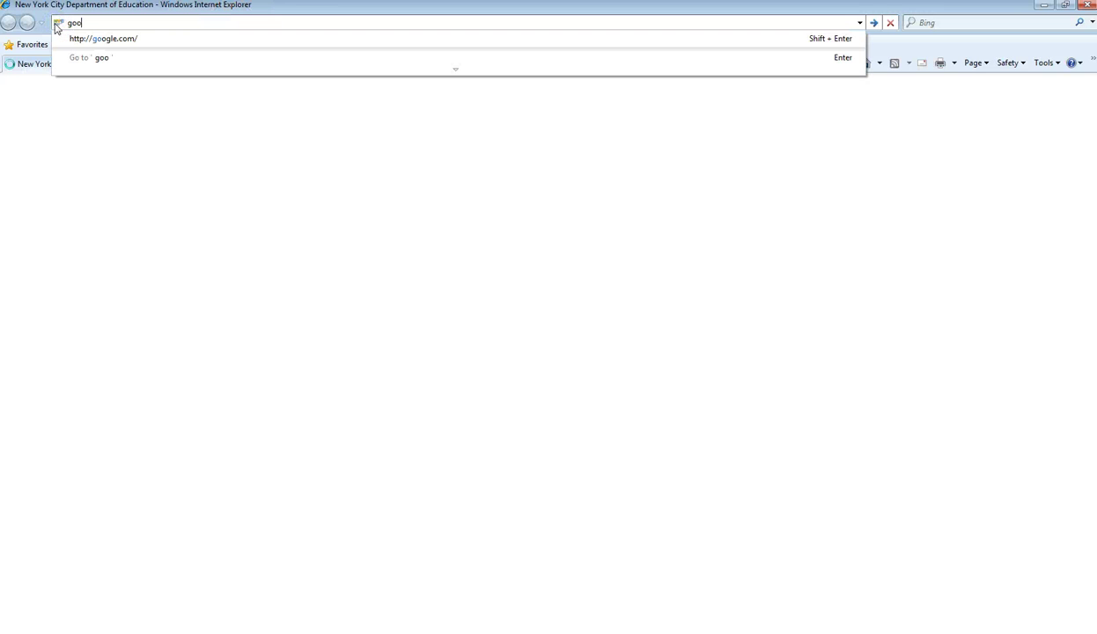
type("gle.com")
key("Return")
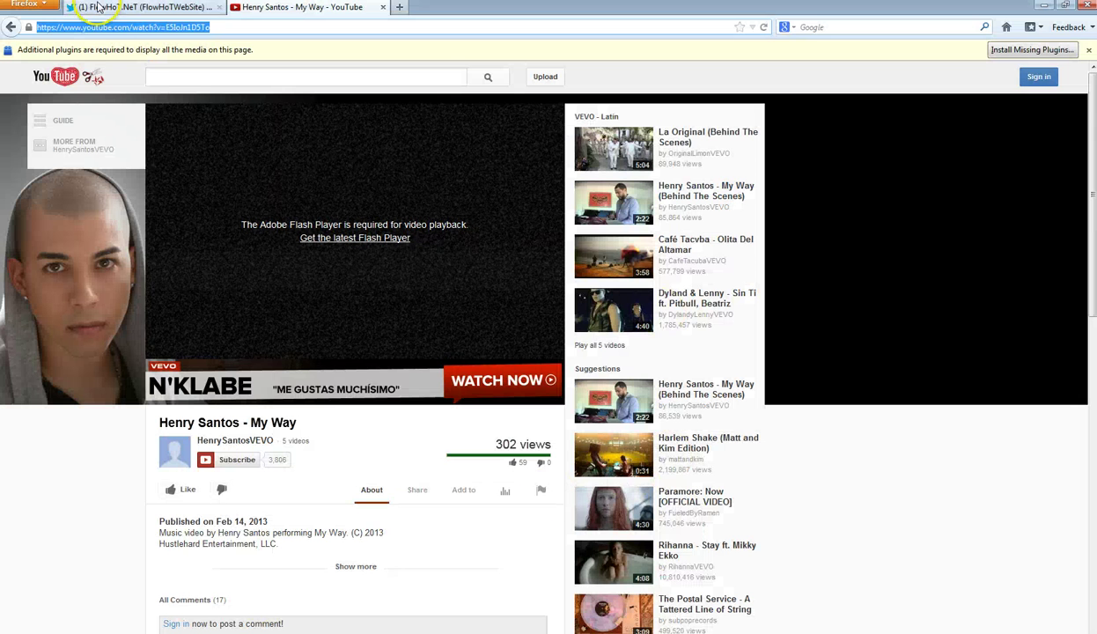
- Check the new FlowHoT tweet, then open inflexwetrust.com in Firefox
left_click(95, 8)
left_click(627, 176)
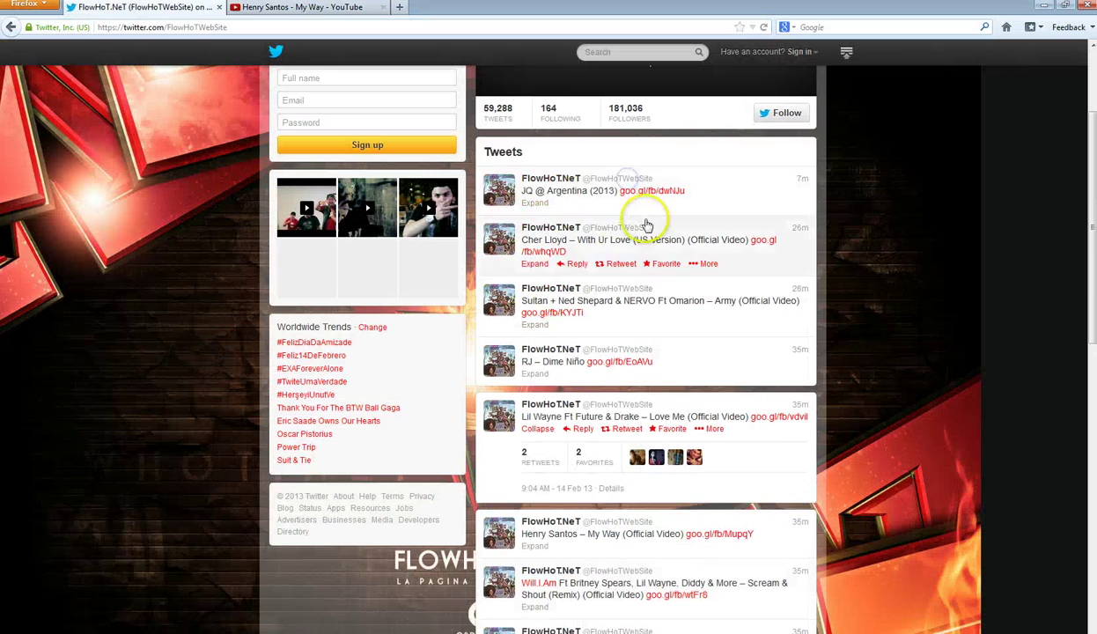
left_click(290, 9)
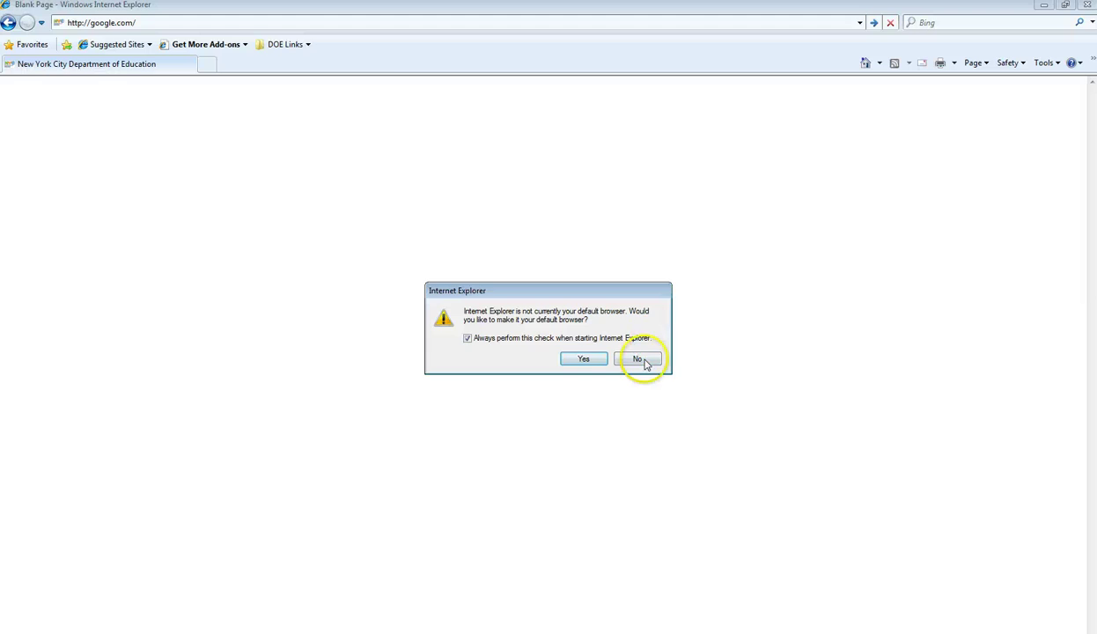
left_click(644, 361)
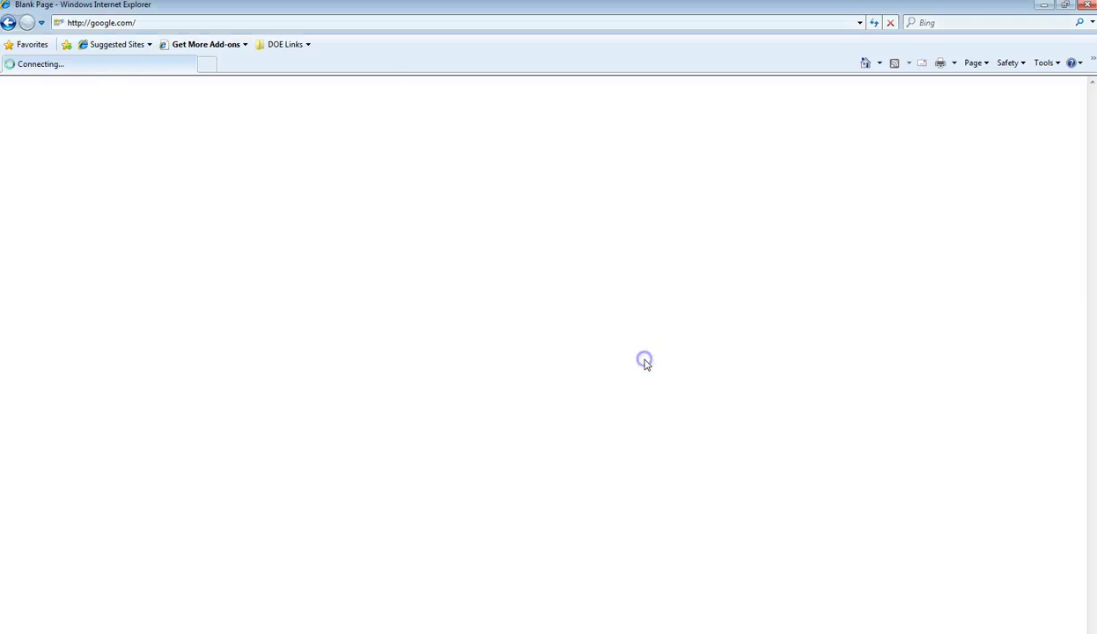
left_click(97, 23)
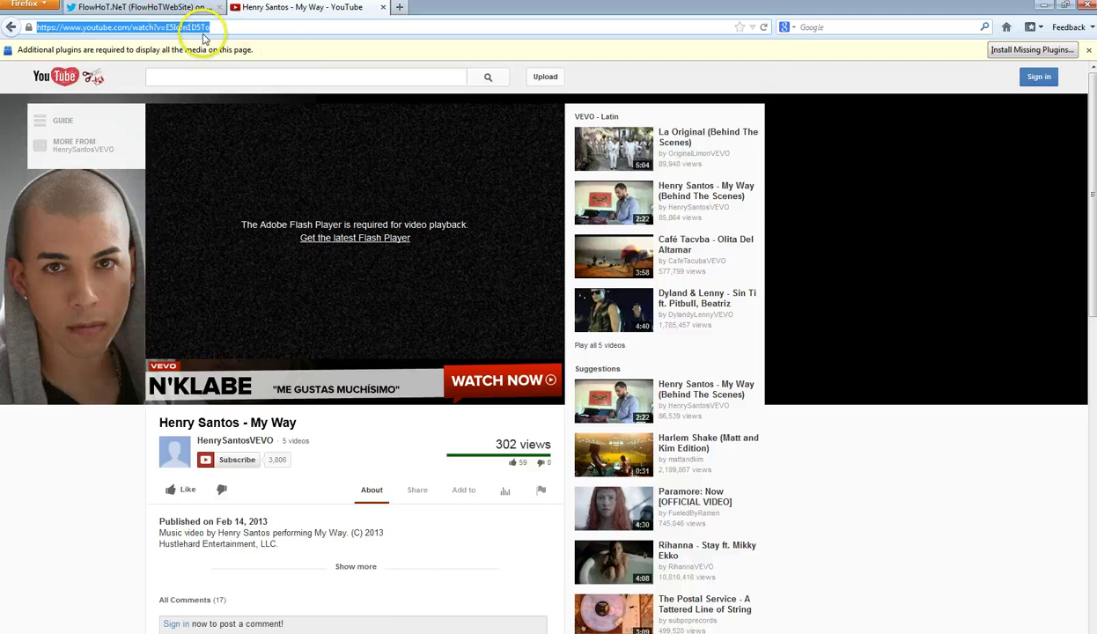
type("inflexwetrust.com/")
key("Down")
key("Return")
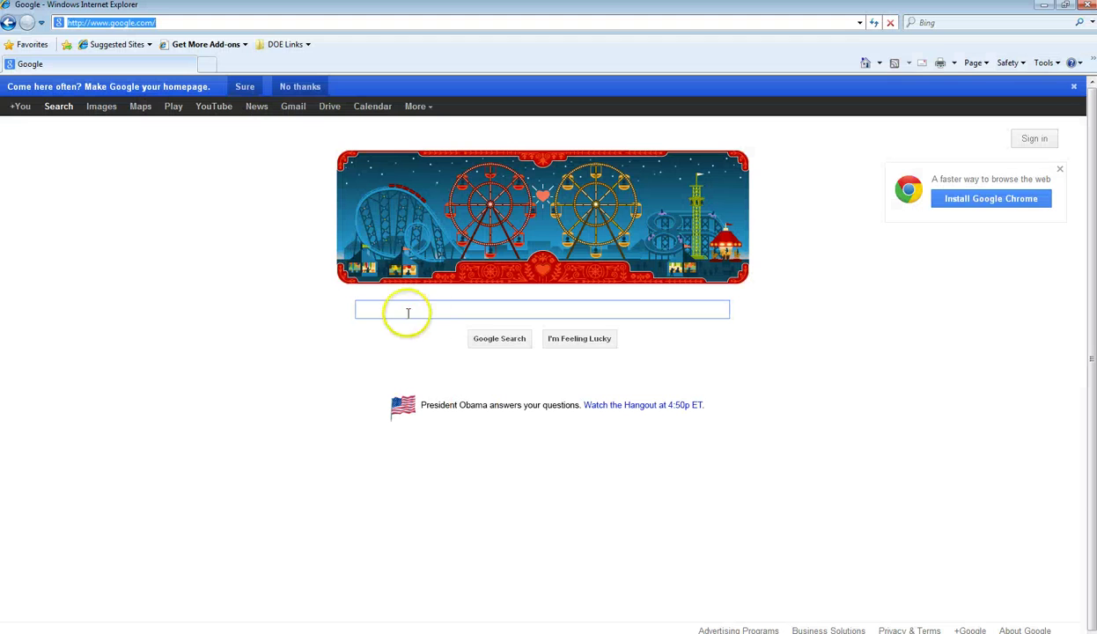
- Paste the copied RD-FS link into Google search, then into the address bar and load it
right_click(406, 313)
left_click(440, 372)
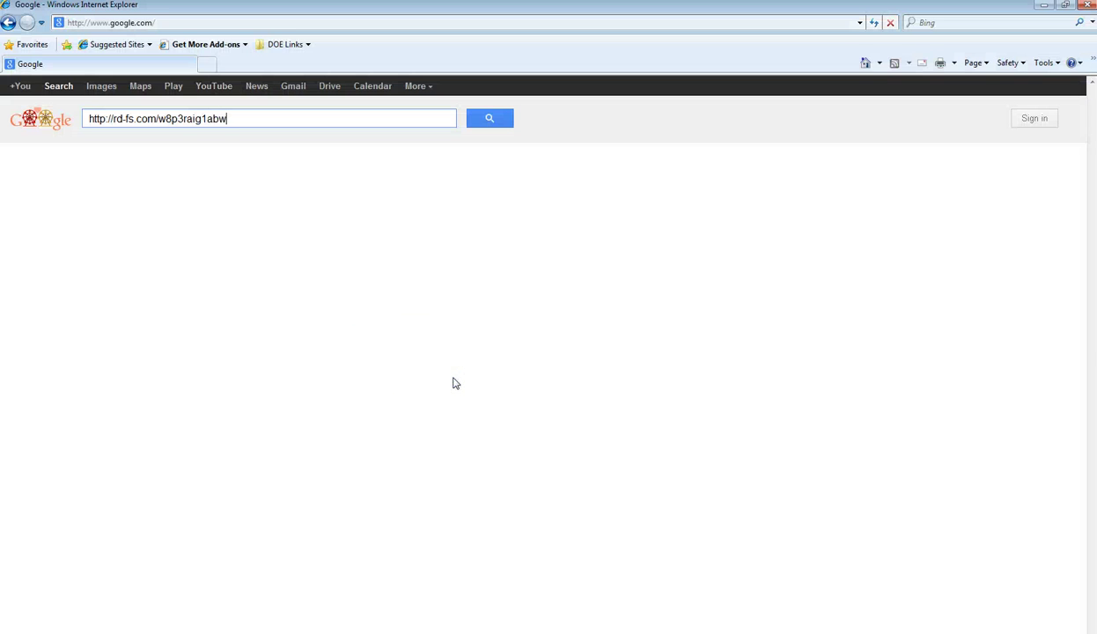
left_click(122, 22)
right_click(122, 24)
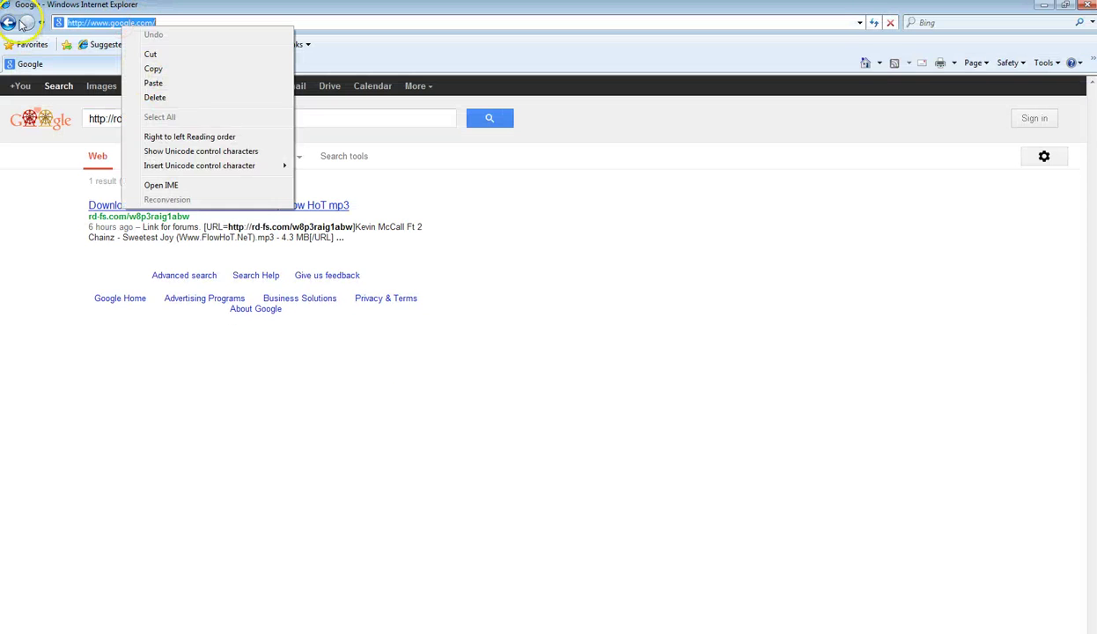
left_click(20, 25)
left_click(103, 22)
right_click(104, 24)
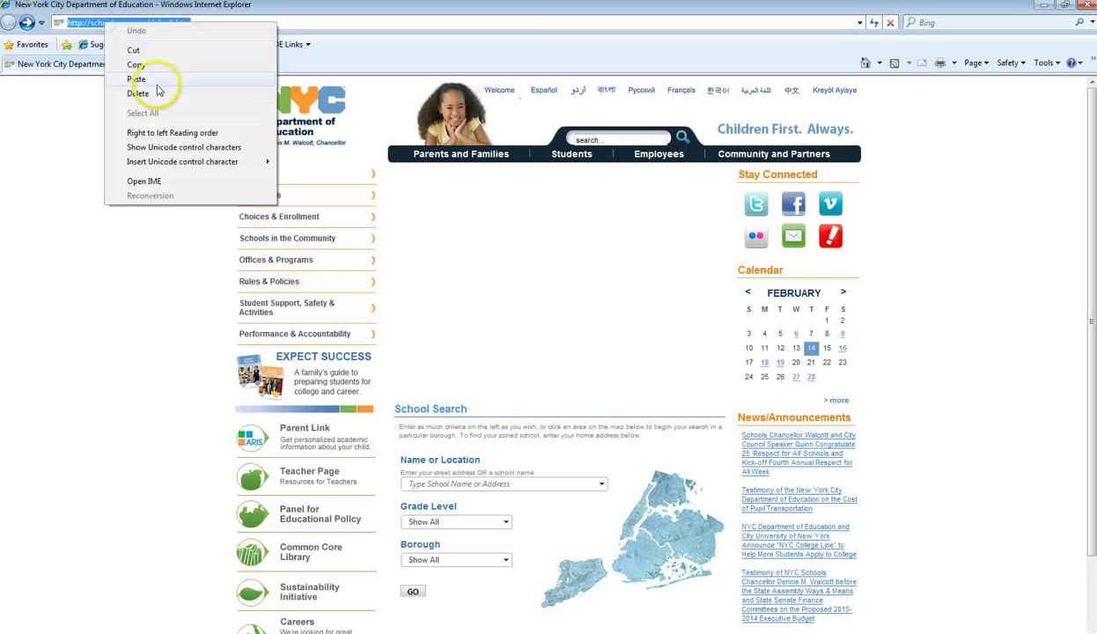
left_click(157, 84)
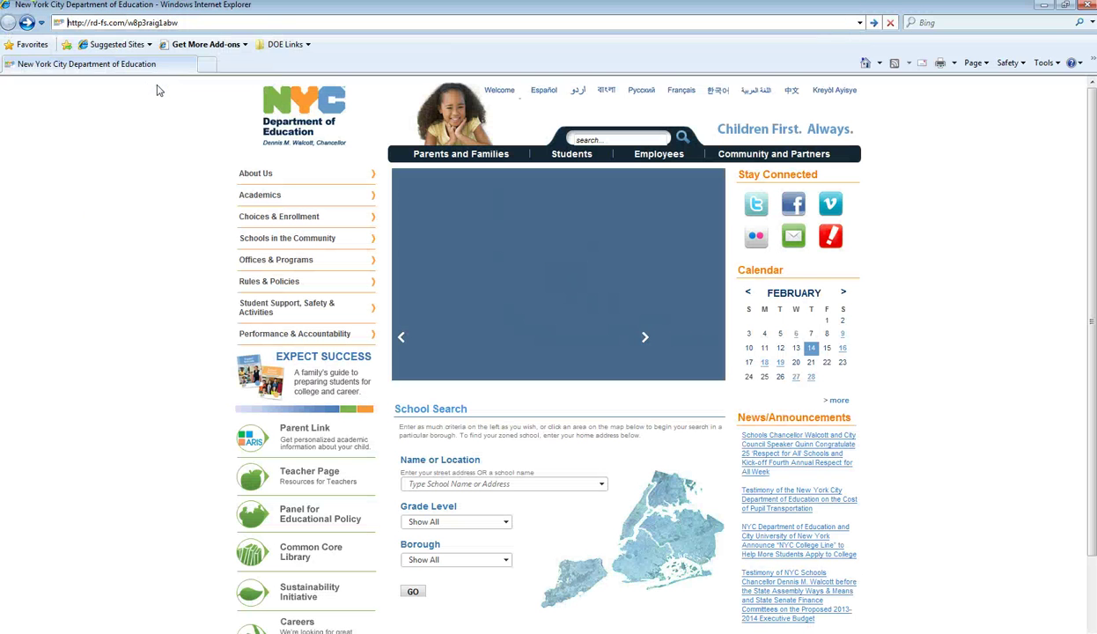
key("Return")
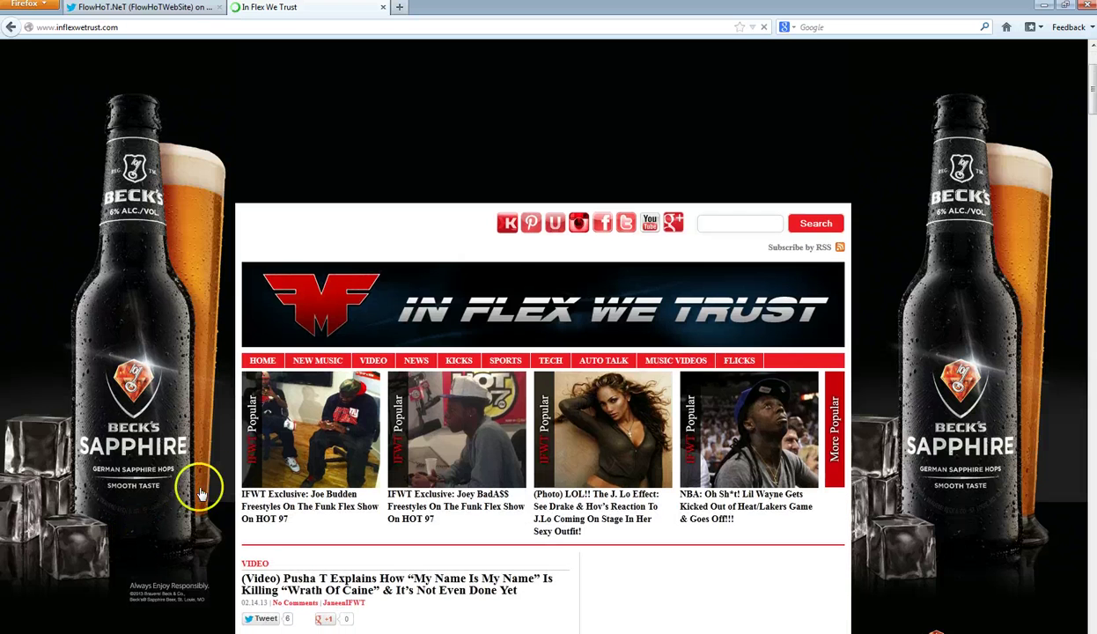
- Browse In Flex We Trust's New Music and open the Kevin McCall – Sweetest Joy post
scroll(185, 484, "down", 2)
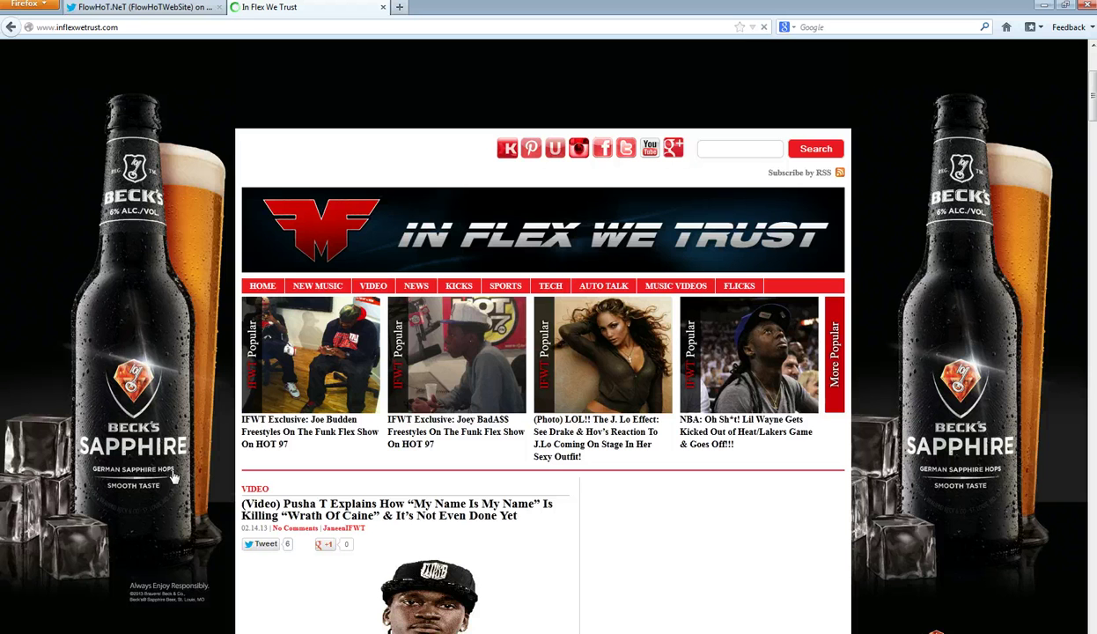
scroll(173, 477, "down", 2)
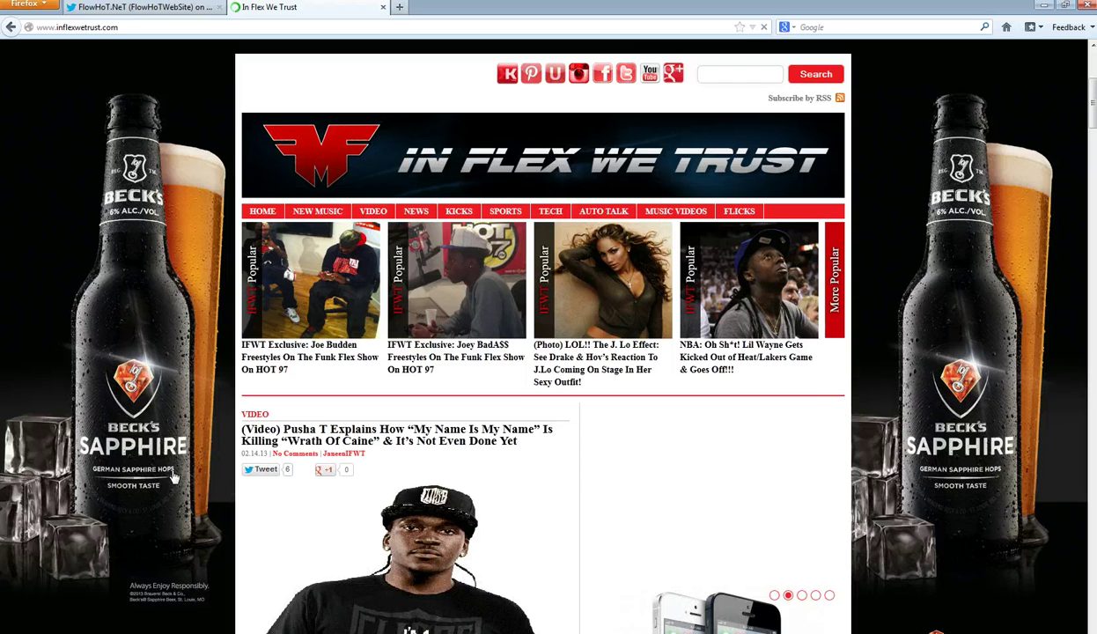
scroll(174, 476, "down", 2)
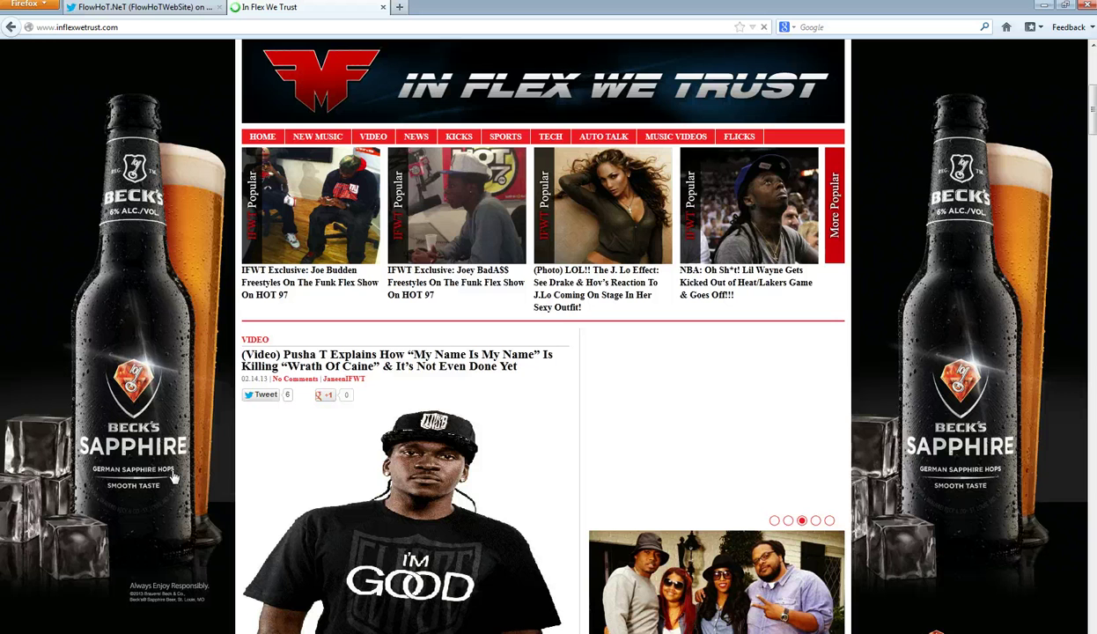
left_click(316, 136)
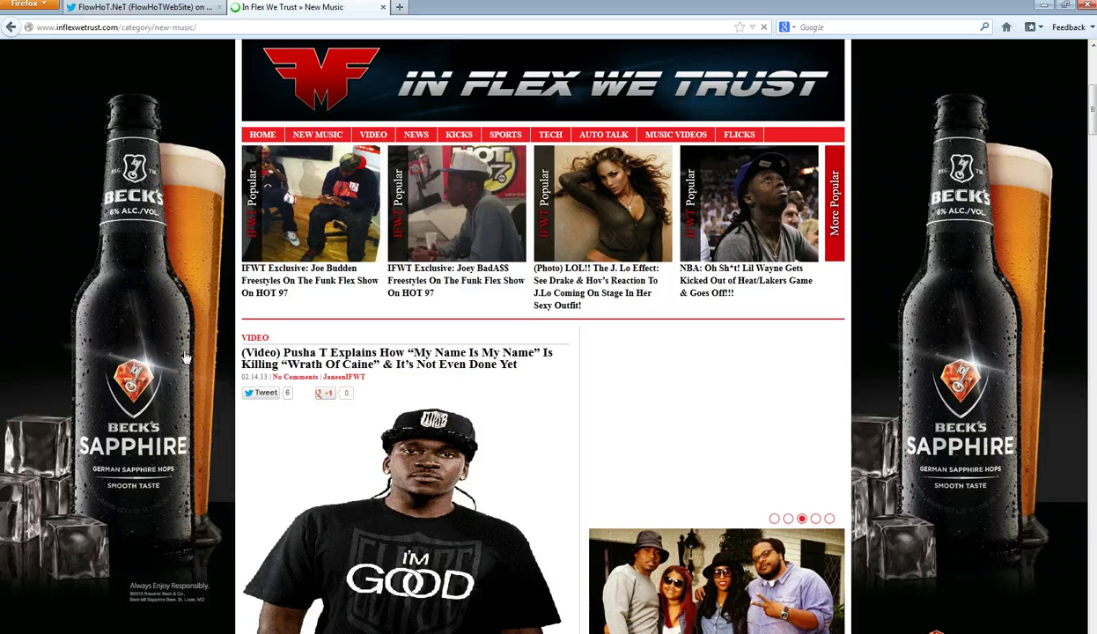
scroll(186, 357, "down", 8)
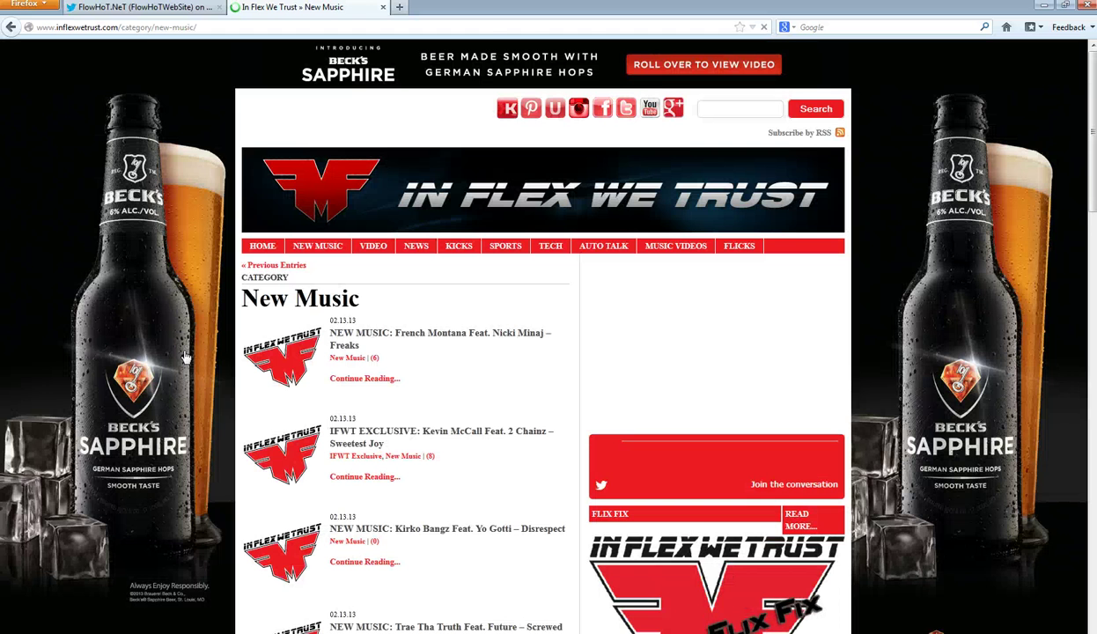
scroll(186, 357, "down", 4)
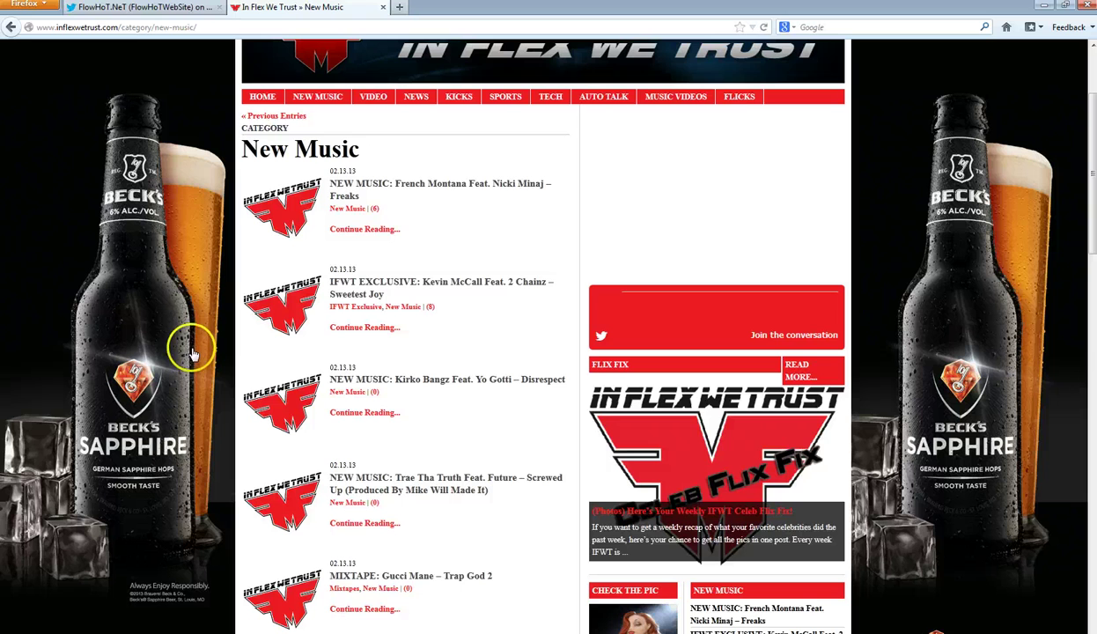
scroll(179, 369, "down", 4)
scroll(179, 375, "down", 5)
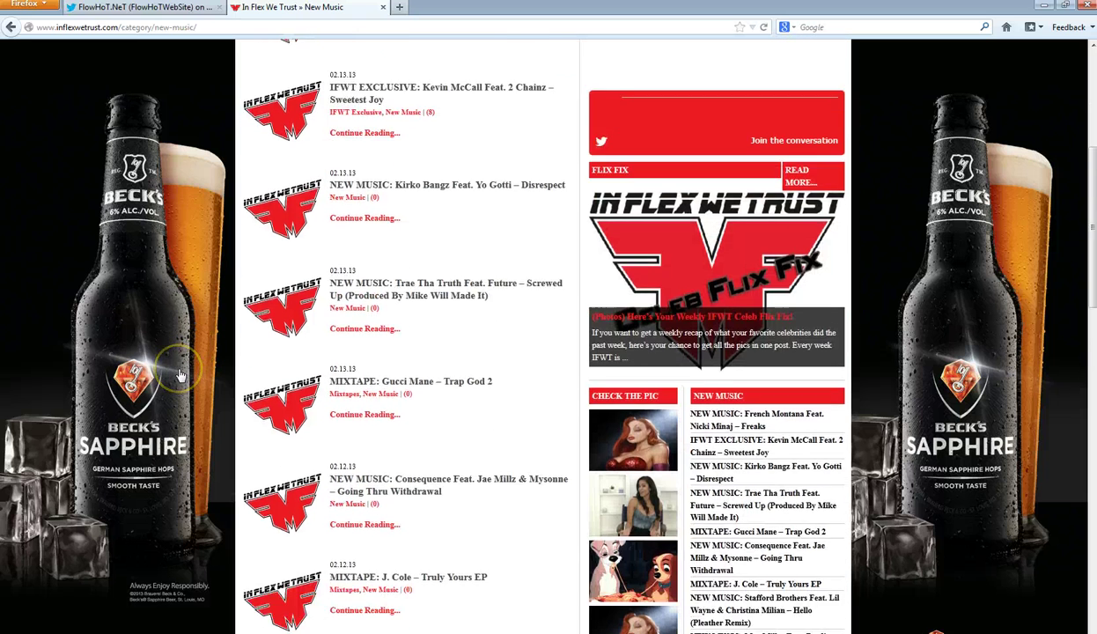
scroll(182, 370, "up", 3)
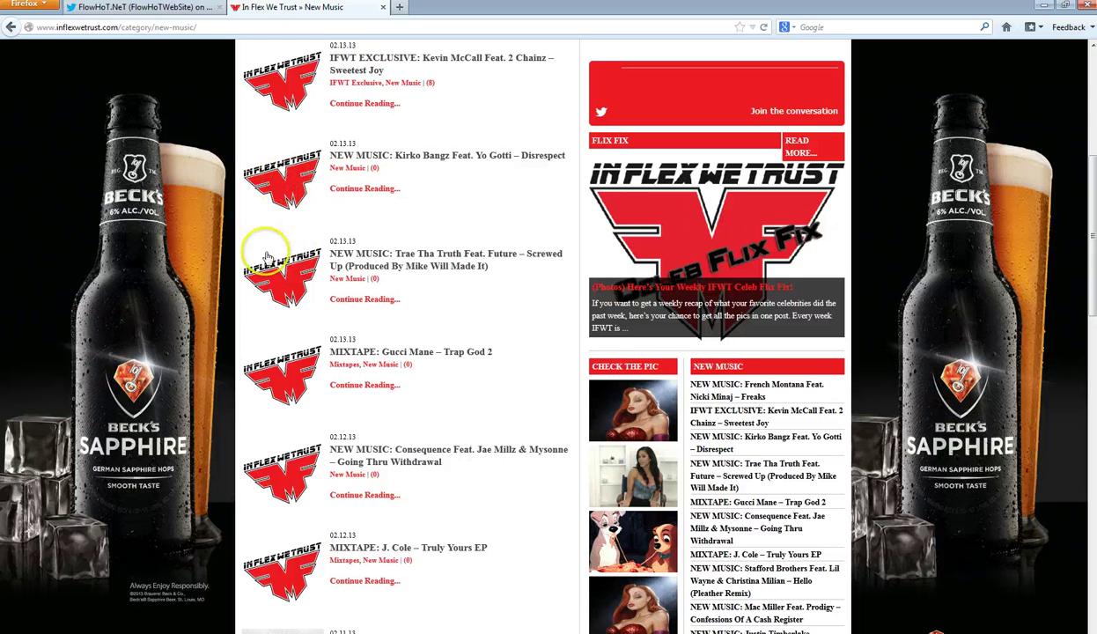
scroll(264, 264, "up", 1)
left_click(273, 141)
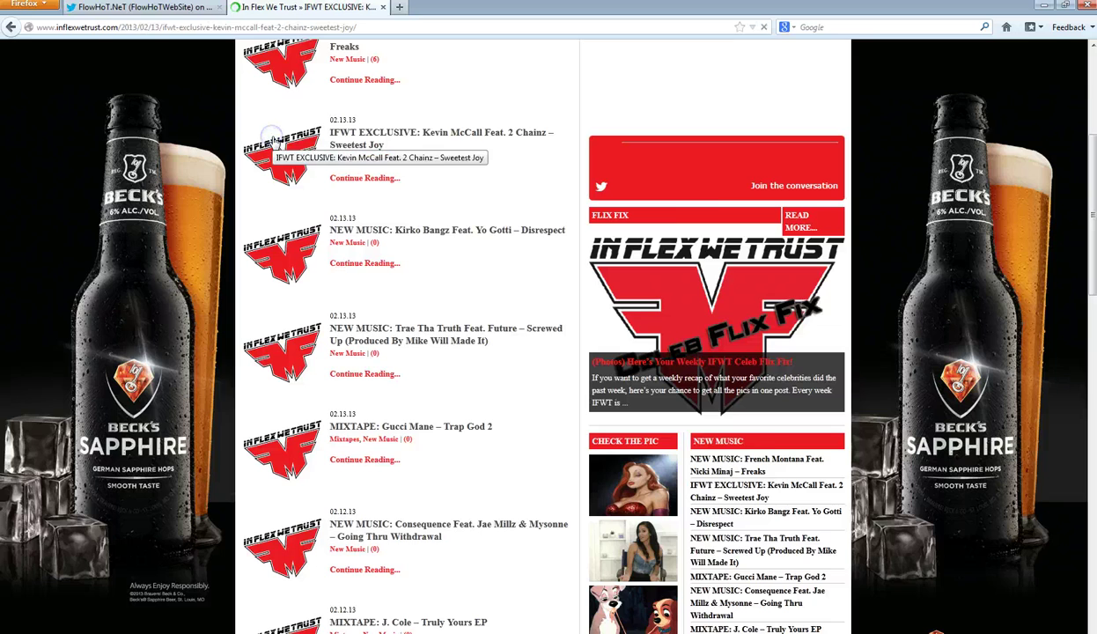
- Scroll down to the Sweetest Joy video, then switch to Internet Explorer
scroll(147, 358, "down", 2)
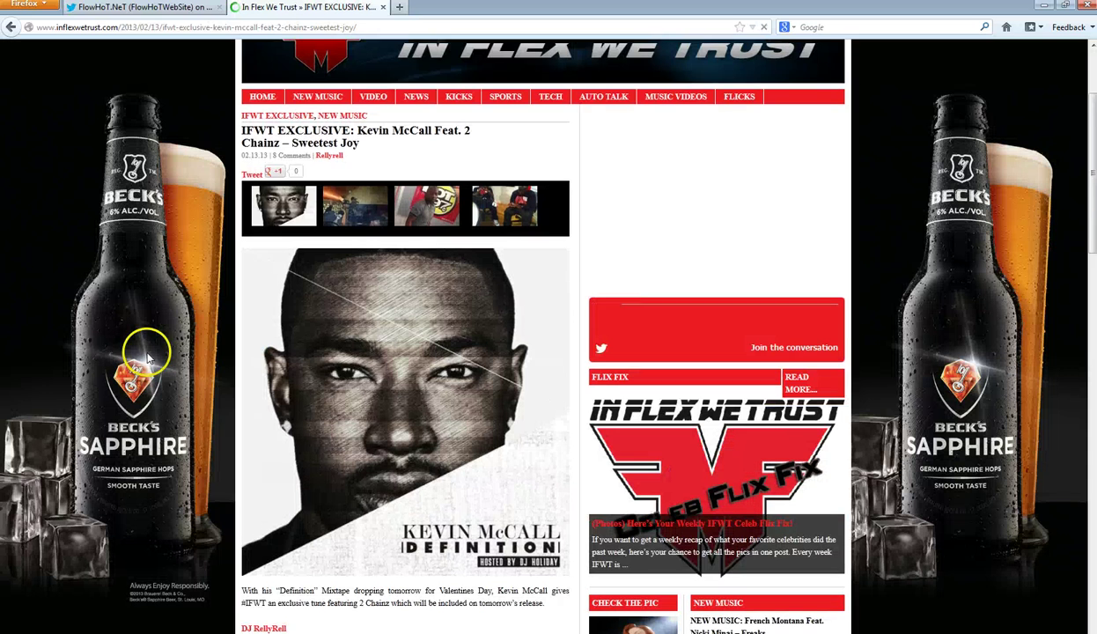
scroll(146, 358, "down", 1)
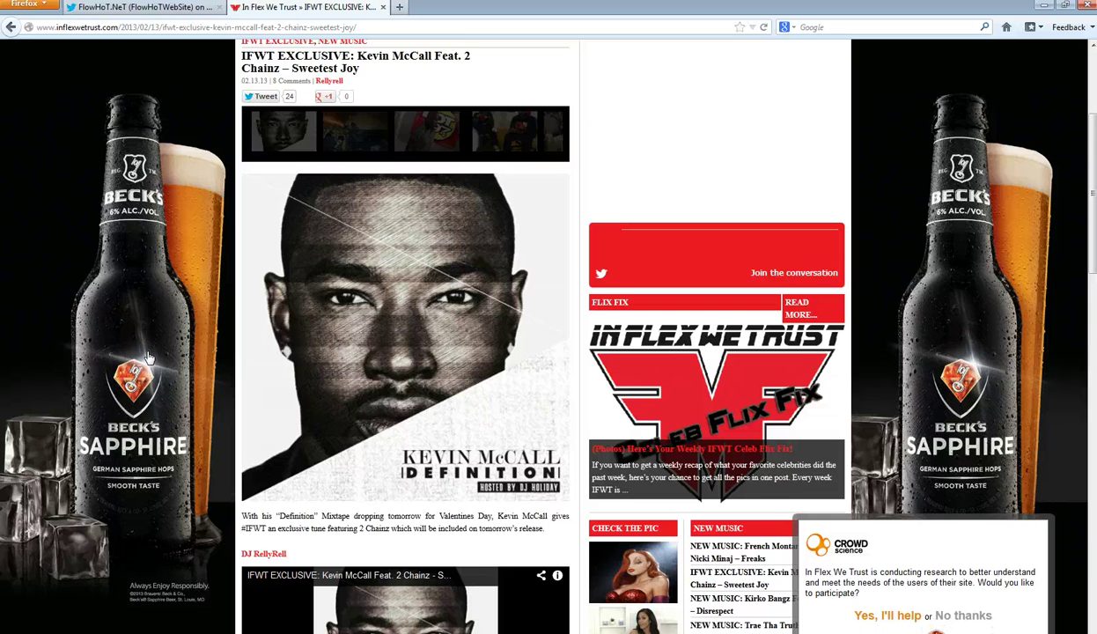
scroll(148, 358, "down", 4)
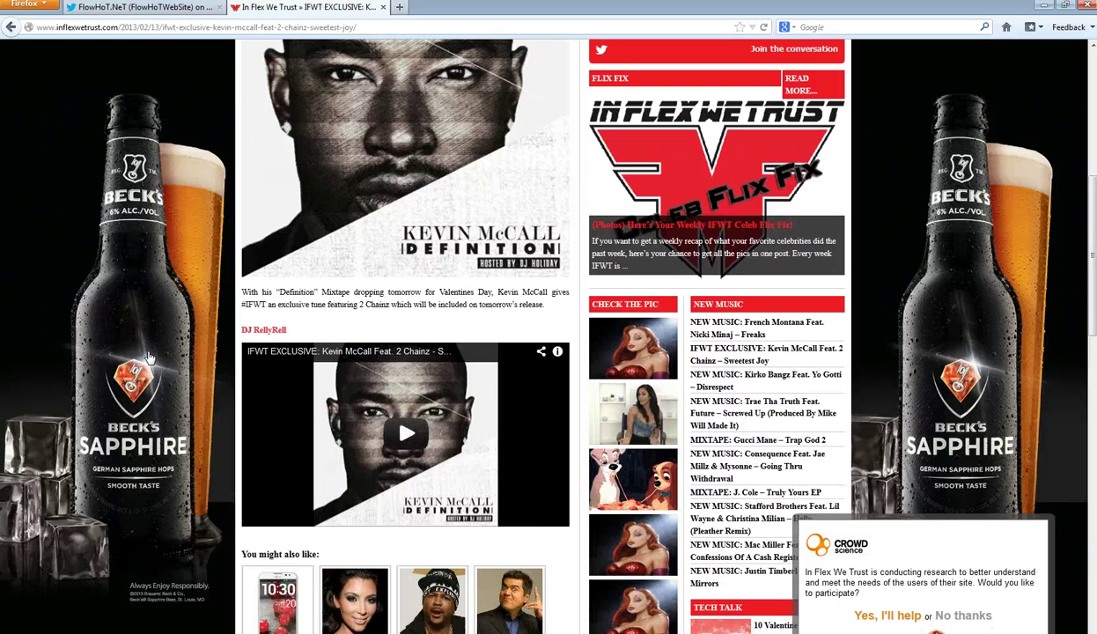
left_click(585, 521)
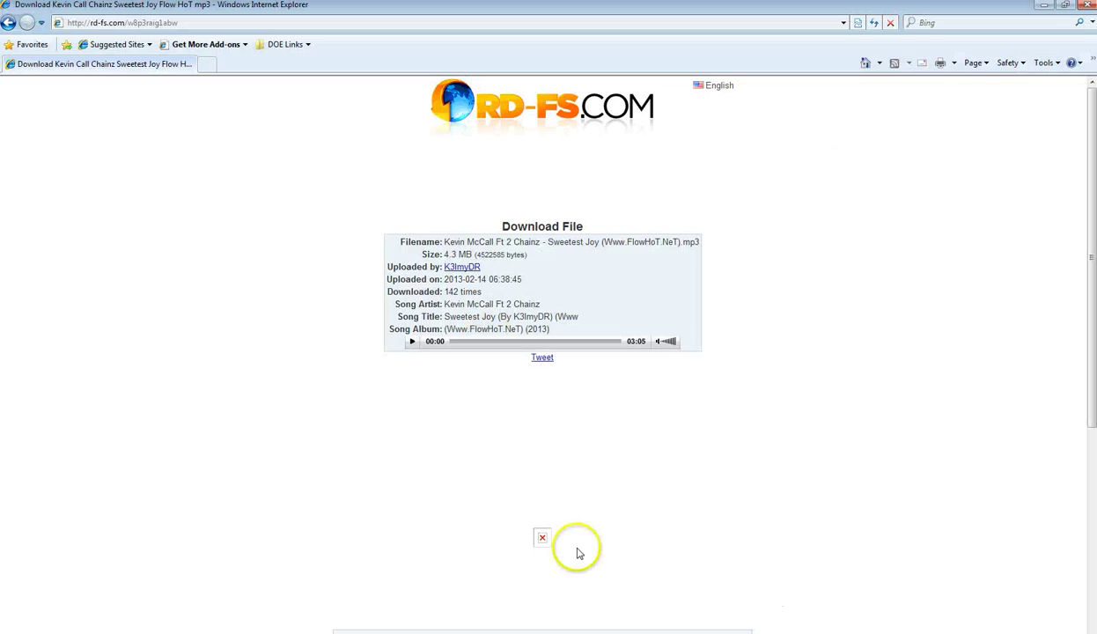
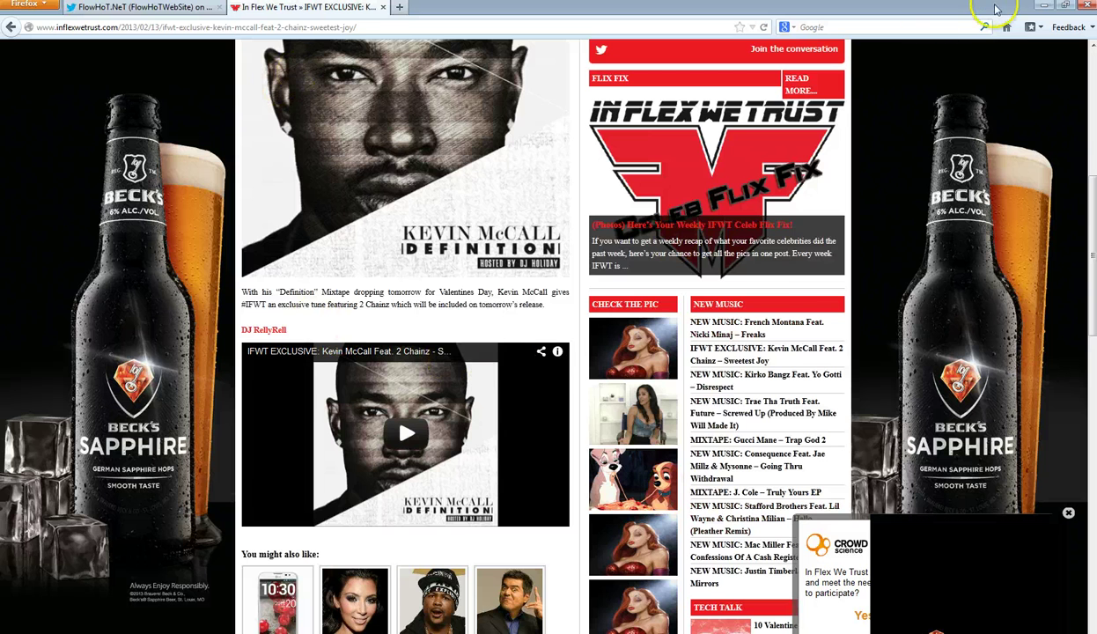
- Save the In Flex We Trust cover photo to the Desktop as 'Kevin McCall.jpeg'
scroll(361, 163, "up", 5)
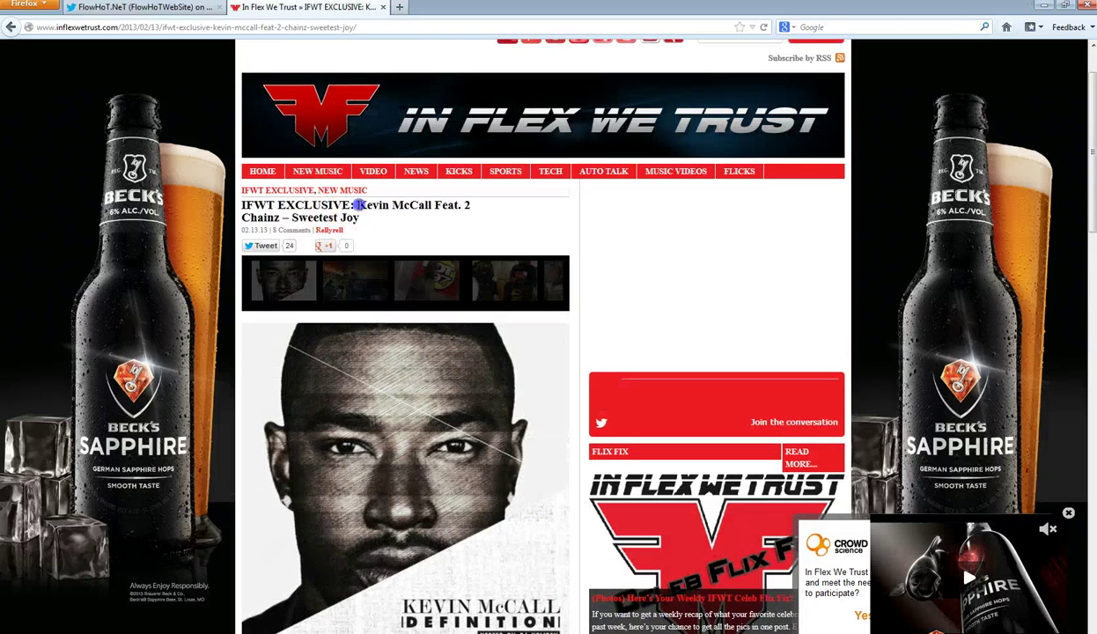
left_click_drag(357, 205, 432, 205)
right_click(433, 206)
left_click(379, 404)
right_click(370, 411)
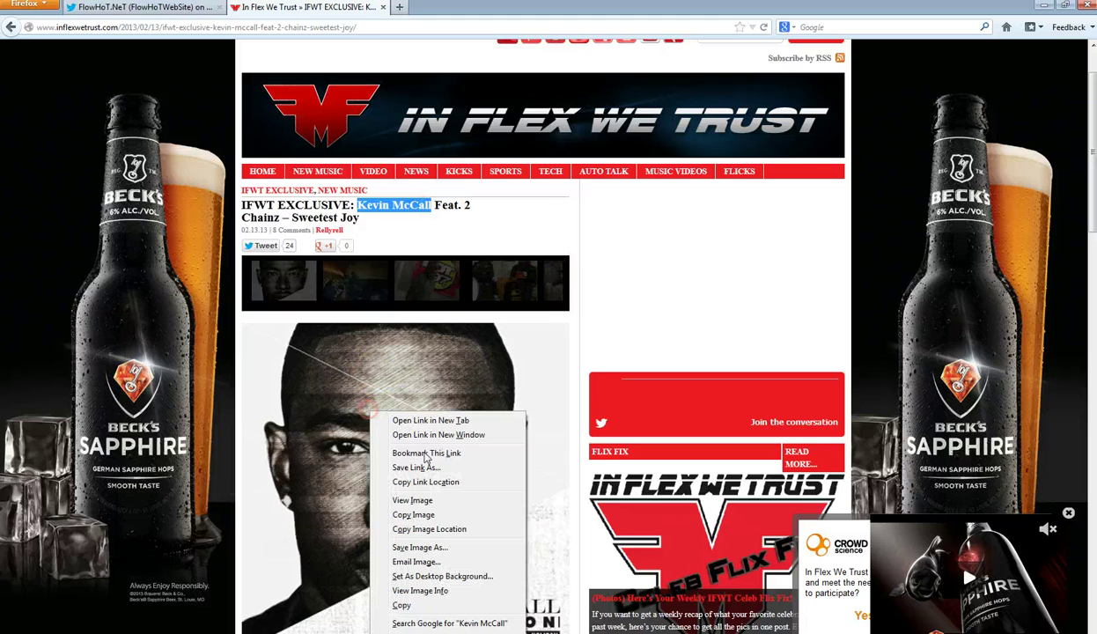
left_click(424, 548)
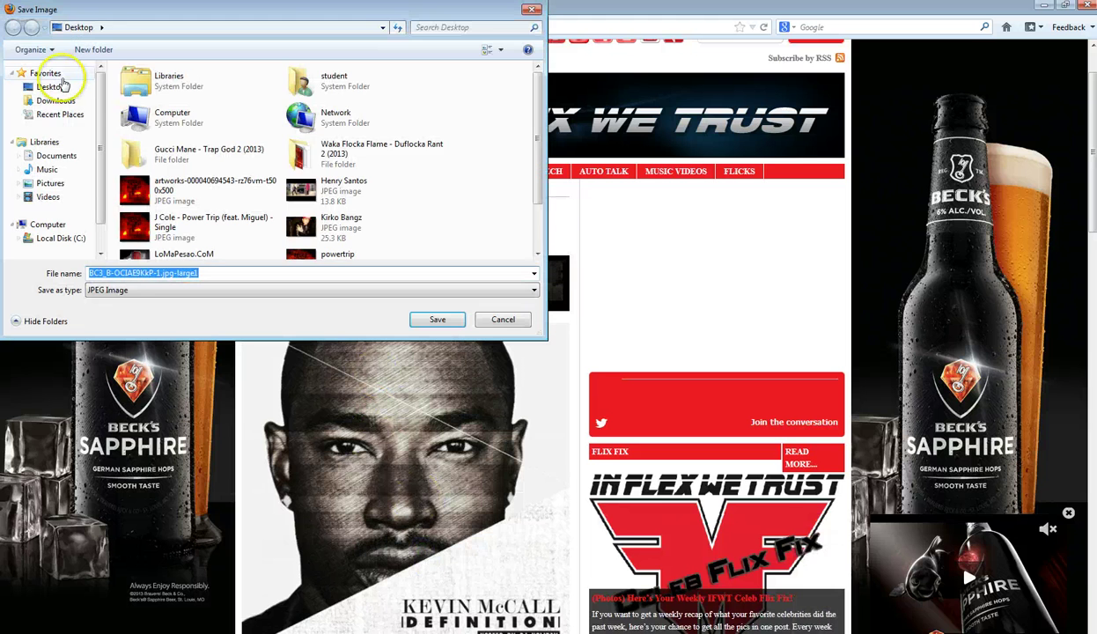
key("ctrl+v")
left_click(437, 320)
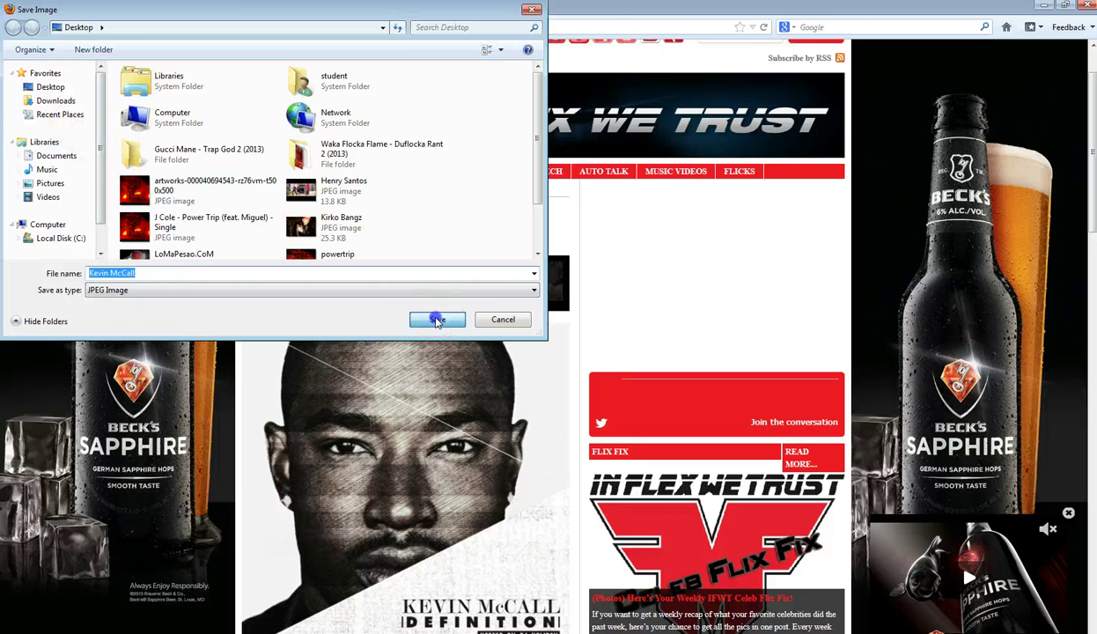
left_click(1046, 9)
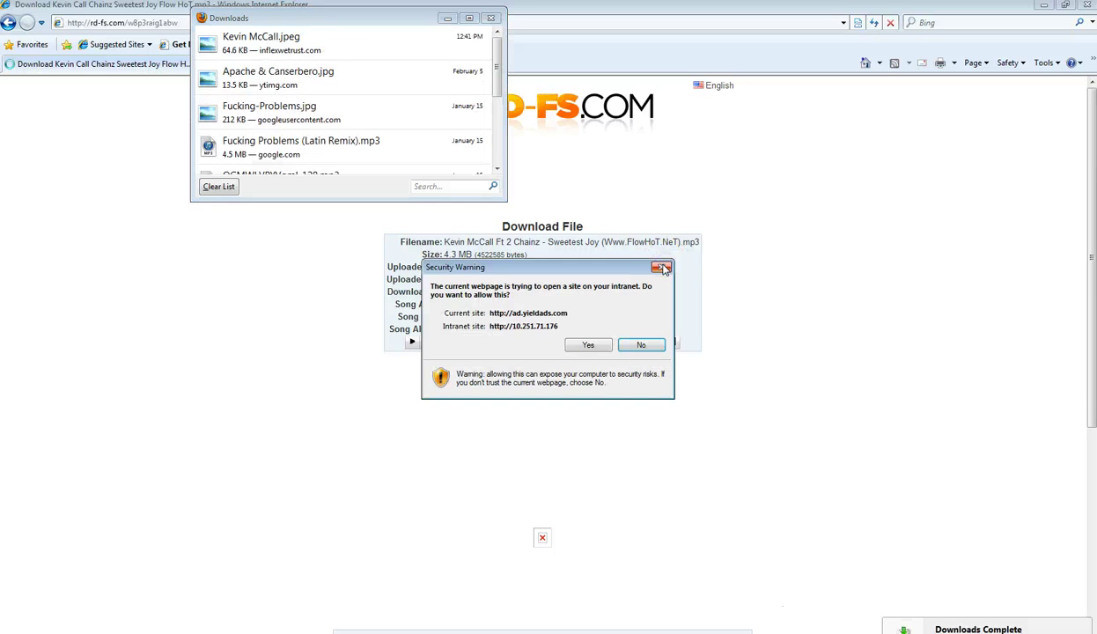
- Download the Kevin McCall Ft 2 Chainz – Sweetest Joy mp3 to the Desktop in Internet Explorer
left_click(662, 266)
left_click(533, 542)
left_click(542, 541)
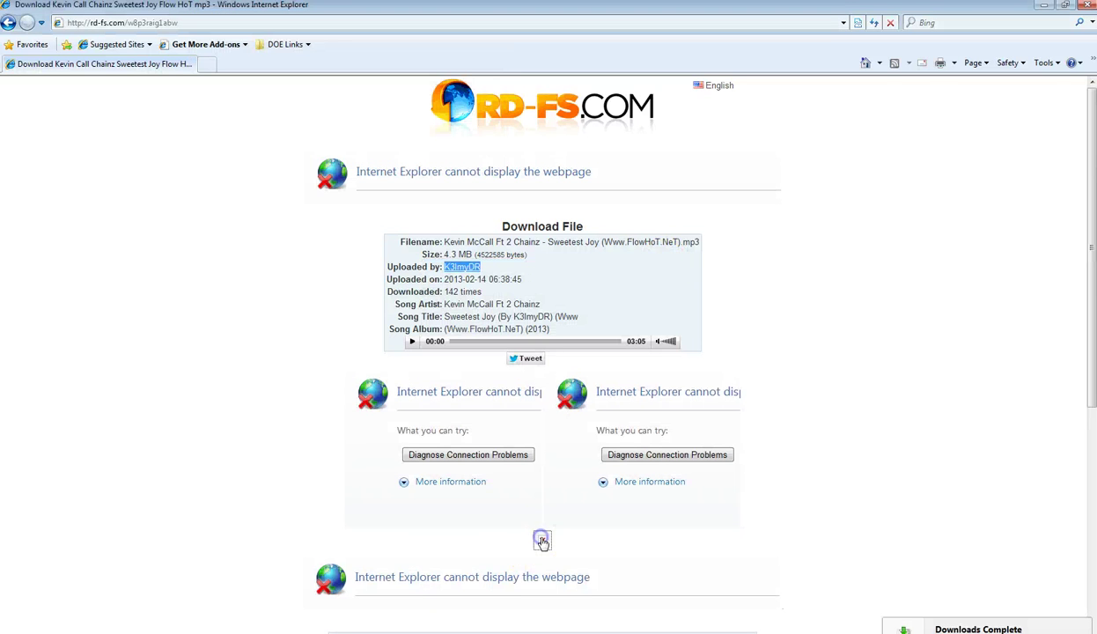
left_click(394, 198)
left_click(580, 344)
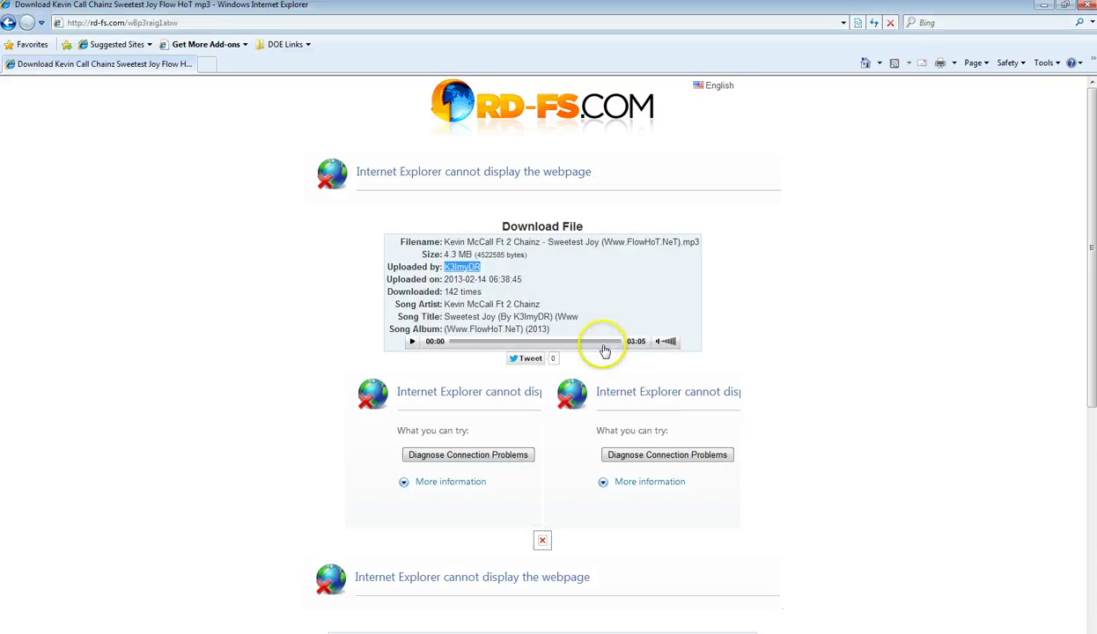
left_click(927, 565)
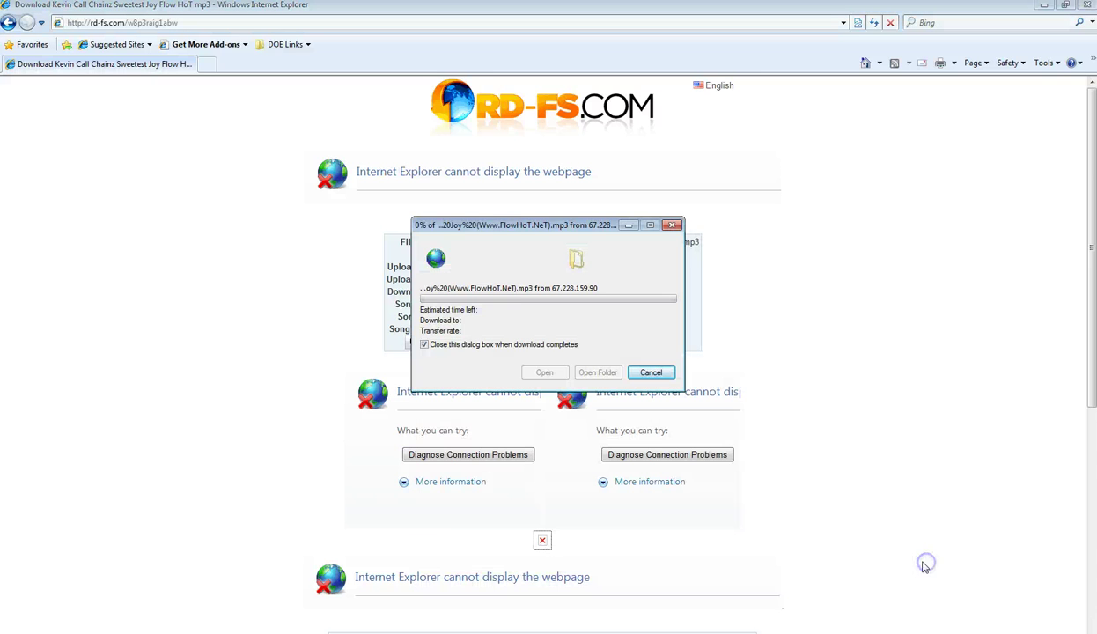
- Close Internet Explorer and the downloads list
left_click(1086, 6)
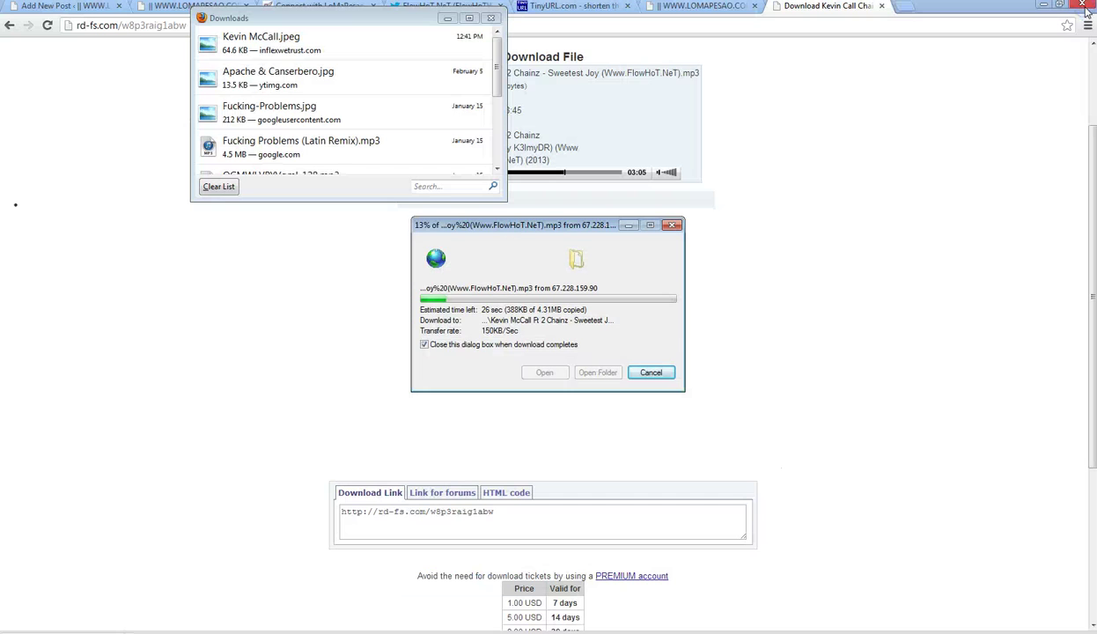
left_click(490, 17)
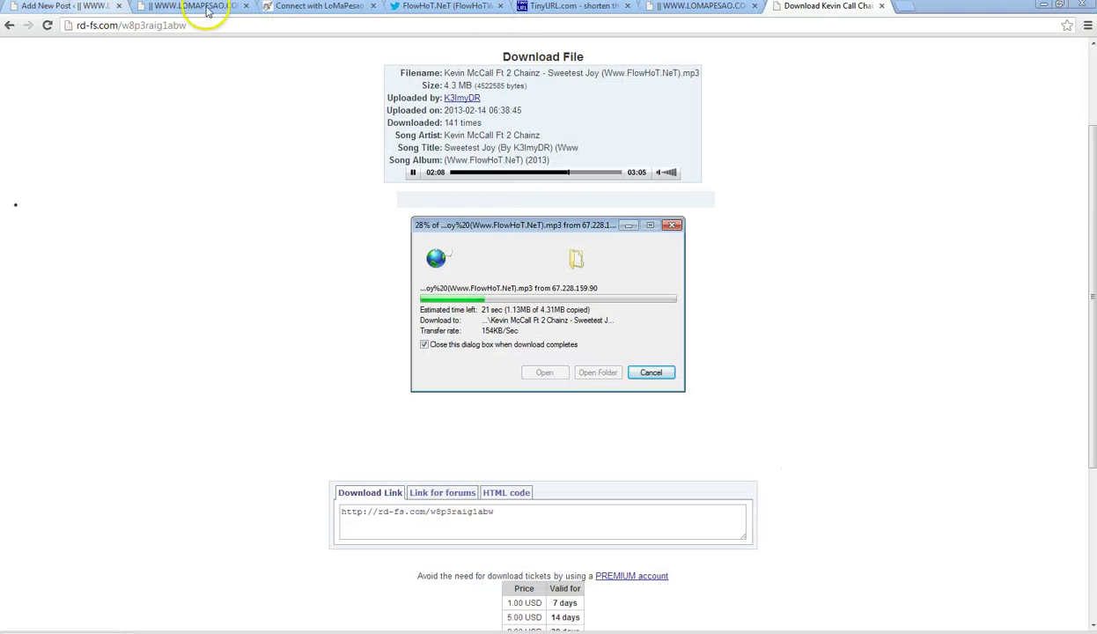
left_click(261, 26)
- Load the lomapesao.com WordPress admin and start a new post
type("lom")
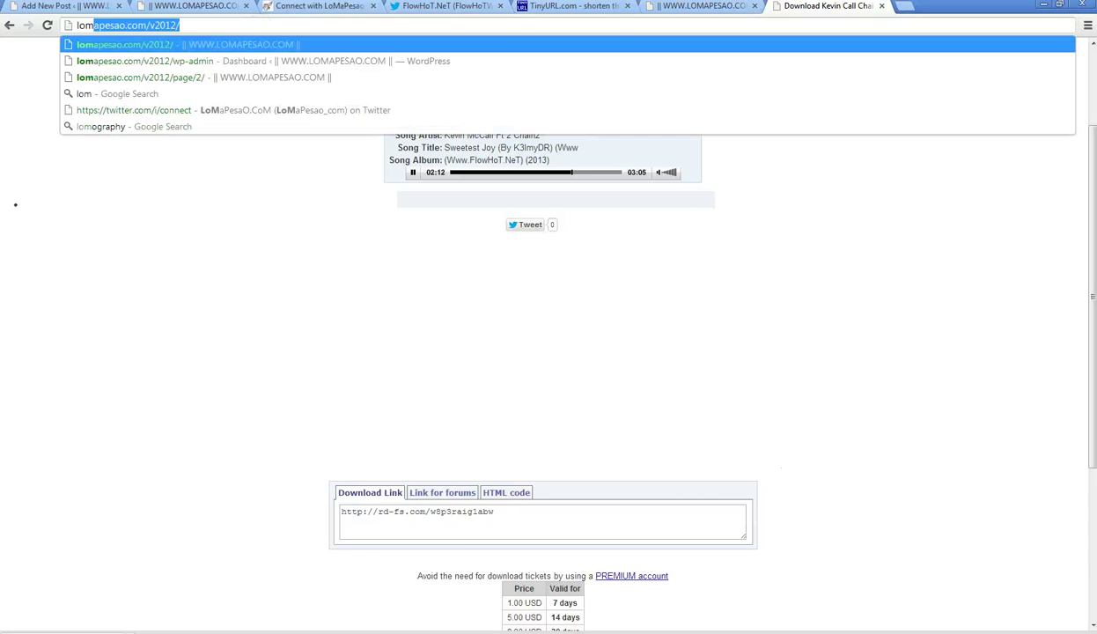
key("Down")
key("Return")
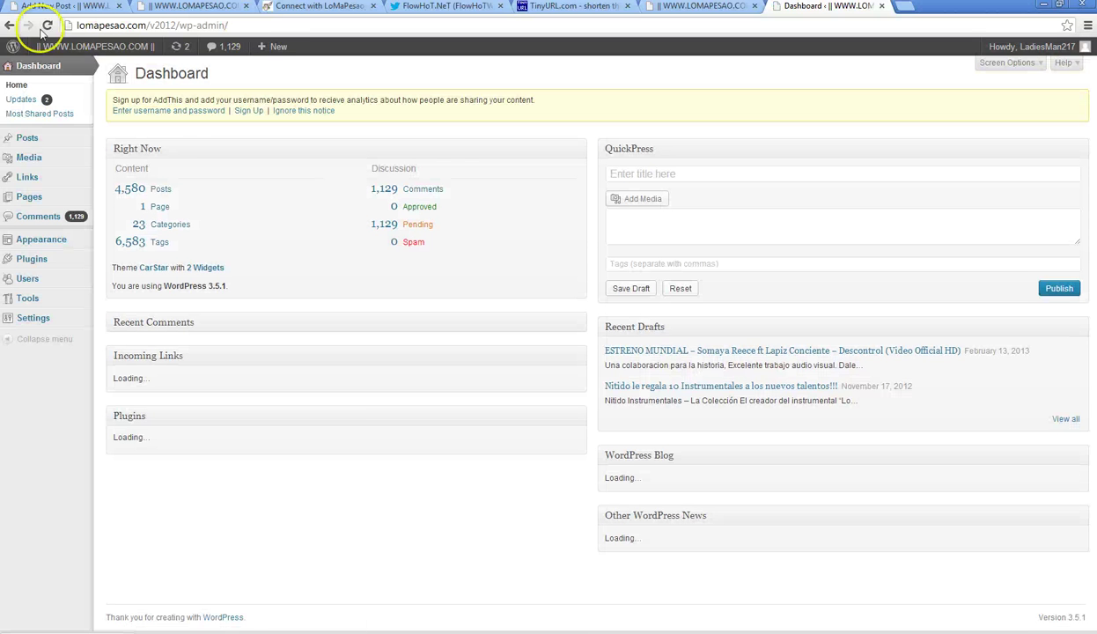
left_click(121, 151)
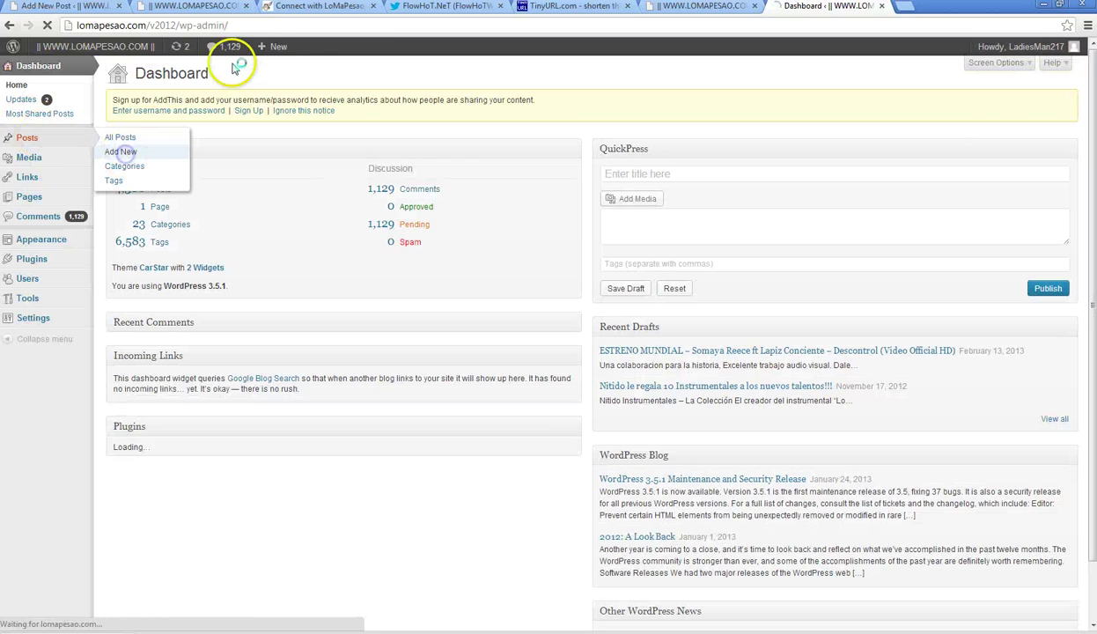
left_click(328, 8)
left_click(67, 400)
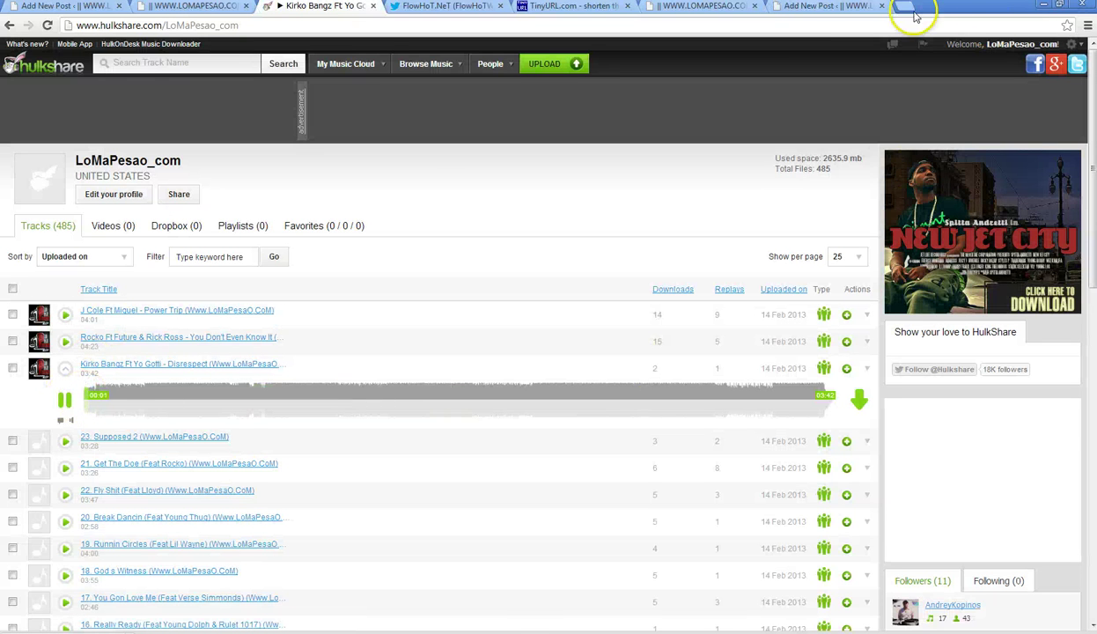
left_click(832, 6)
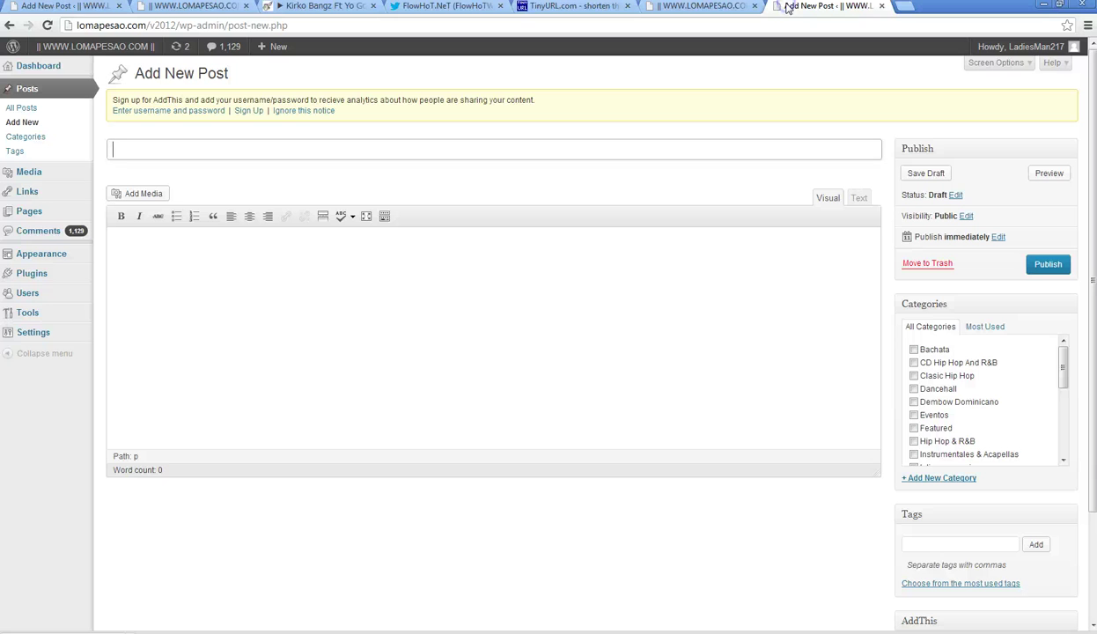
left_click(69, 8)
left_click(797, 7)
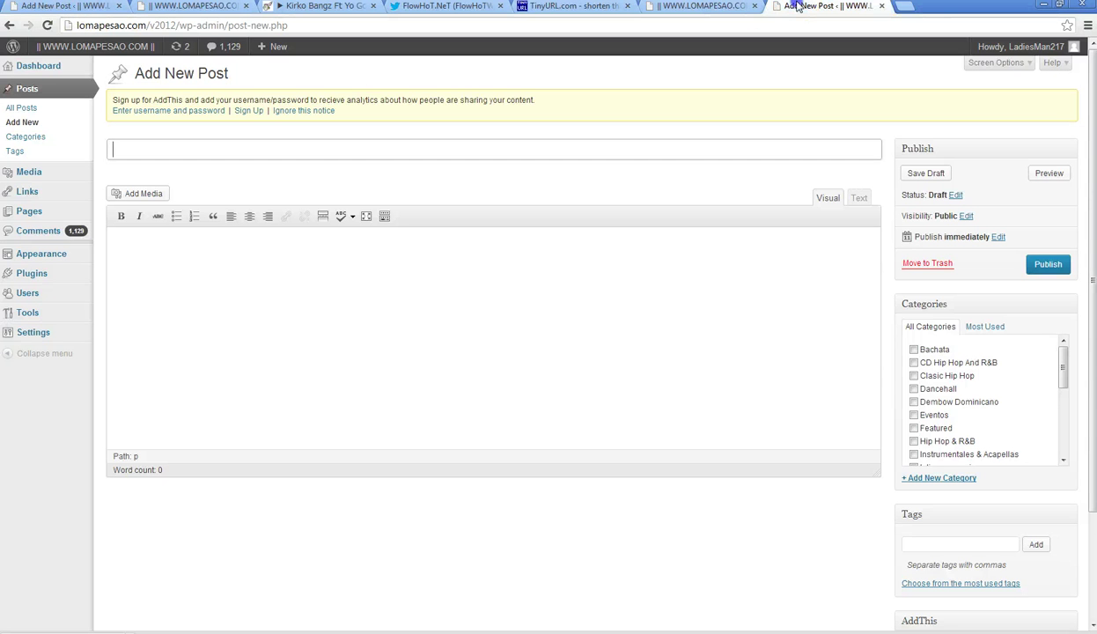
- Copy the Gucci Mane Ft Lil Wayne – Runnin Circles post title into the new post
left_click(22, 108)
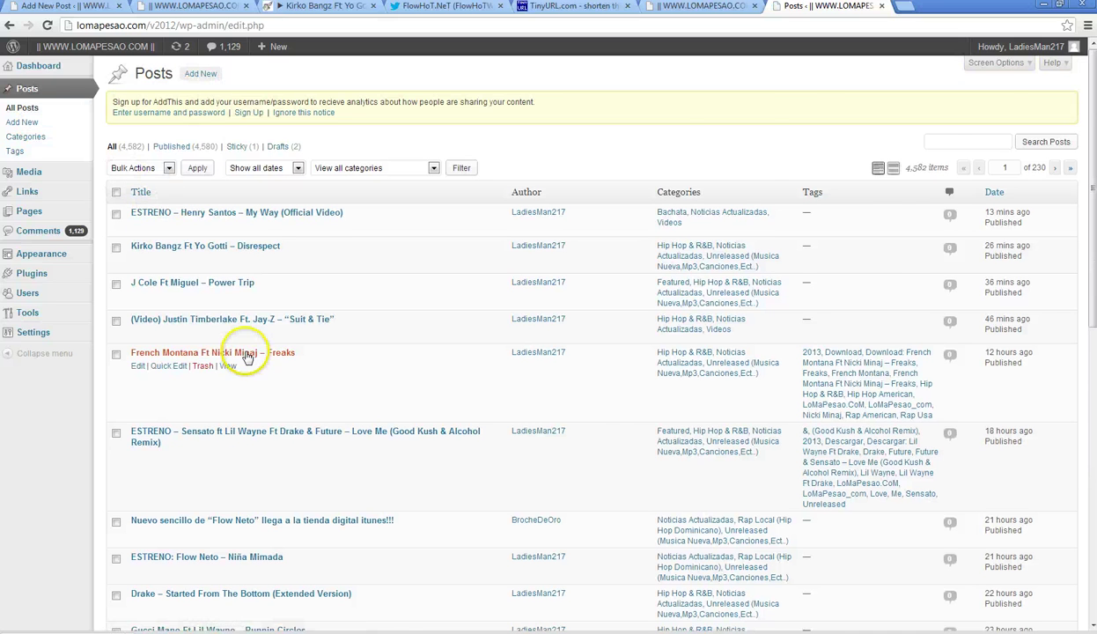
scroll(247, 352, "down", 3)
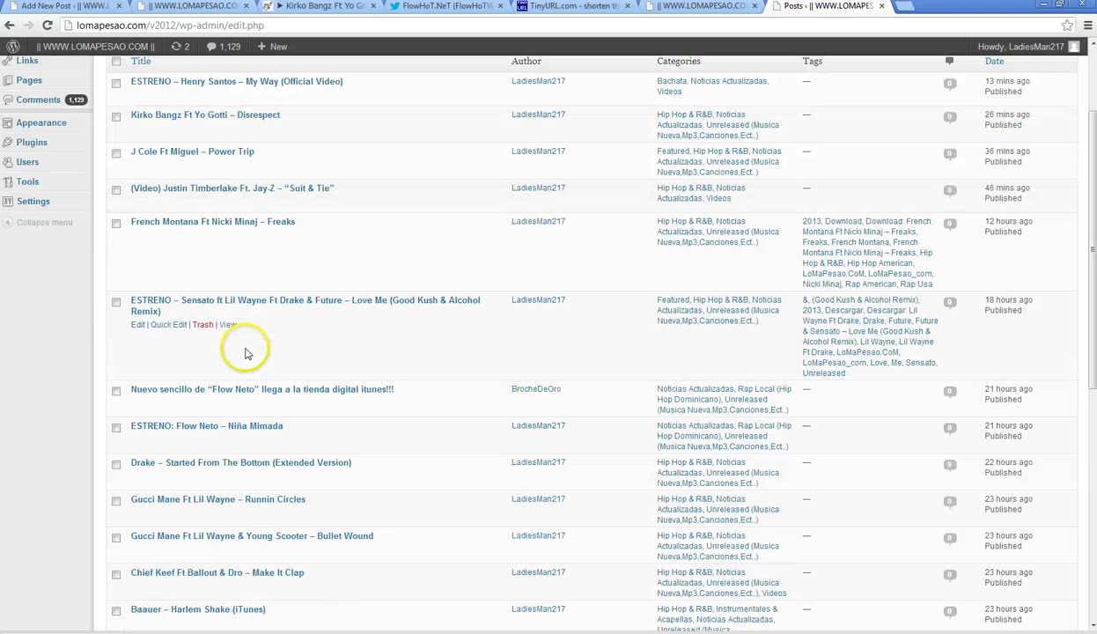
left_click(265, 500)
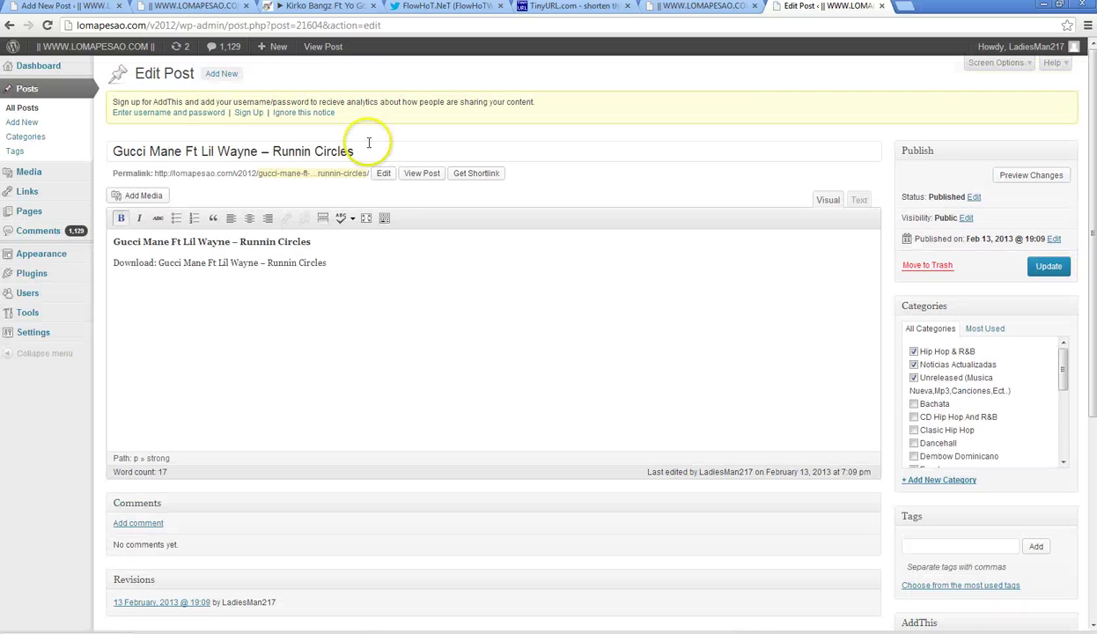
left_click_drag(356, 141, 152, 152)
right_click(143, 146)
left_click(208, 206)
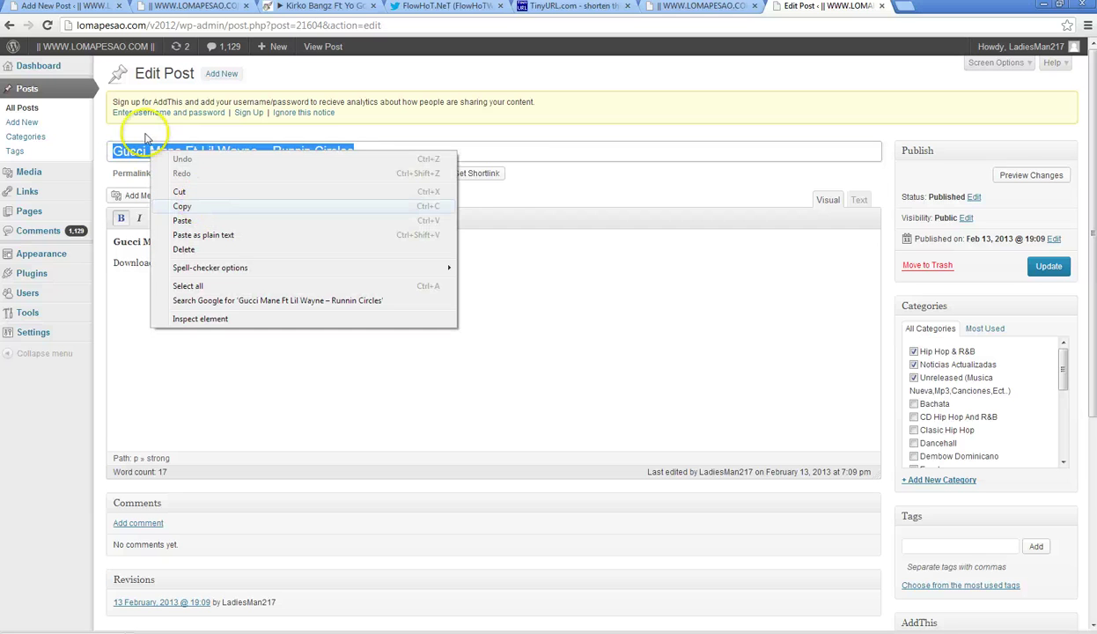
key("ctrl+1")
right_click(193, 156)
left_click(236, 220)
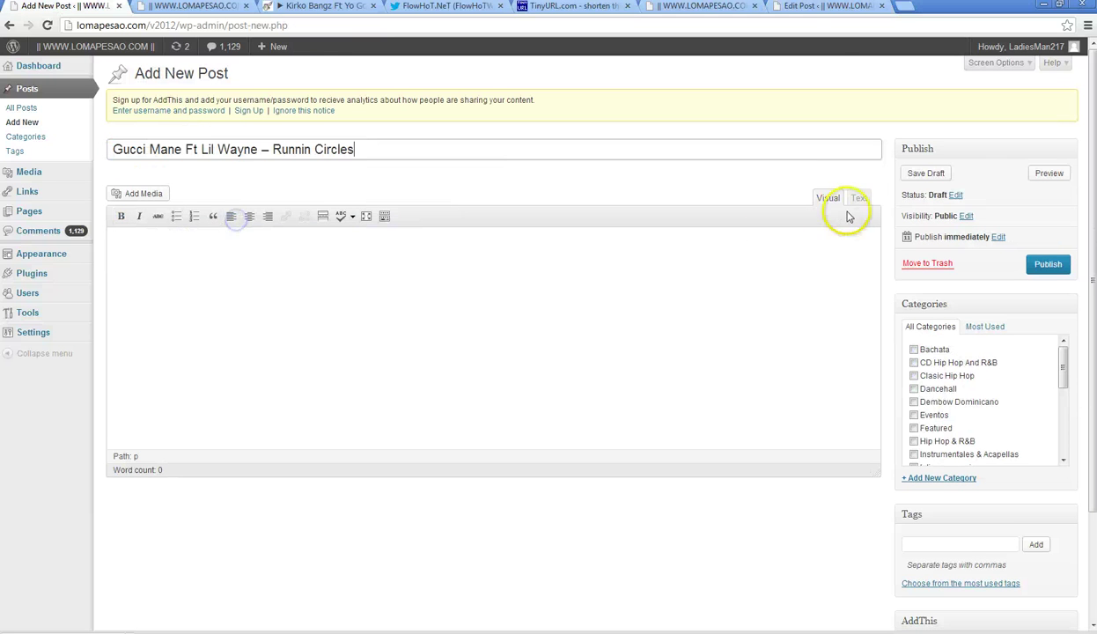
- Copy the Runnin Circles post's full Text-view HTML into the new post body
key("ctrl+9")
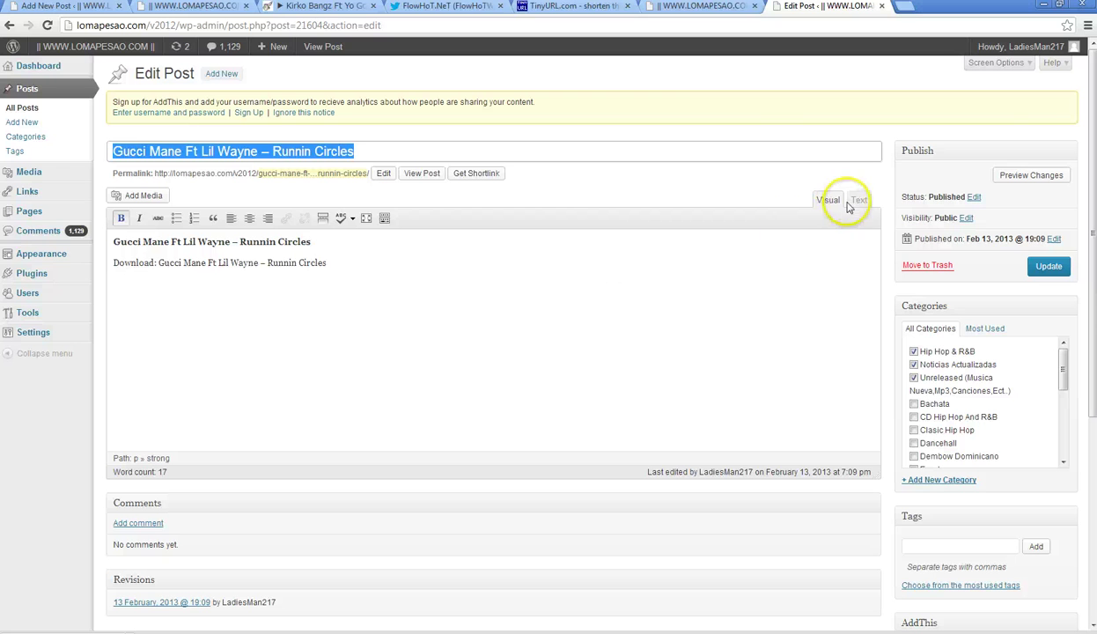
left_click(857, 200)
left_click_drag(698, 330, 56, 190)
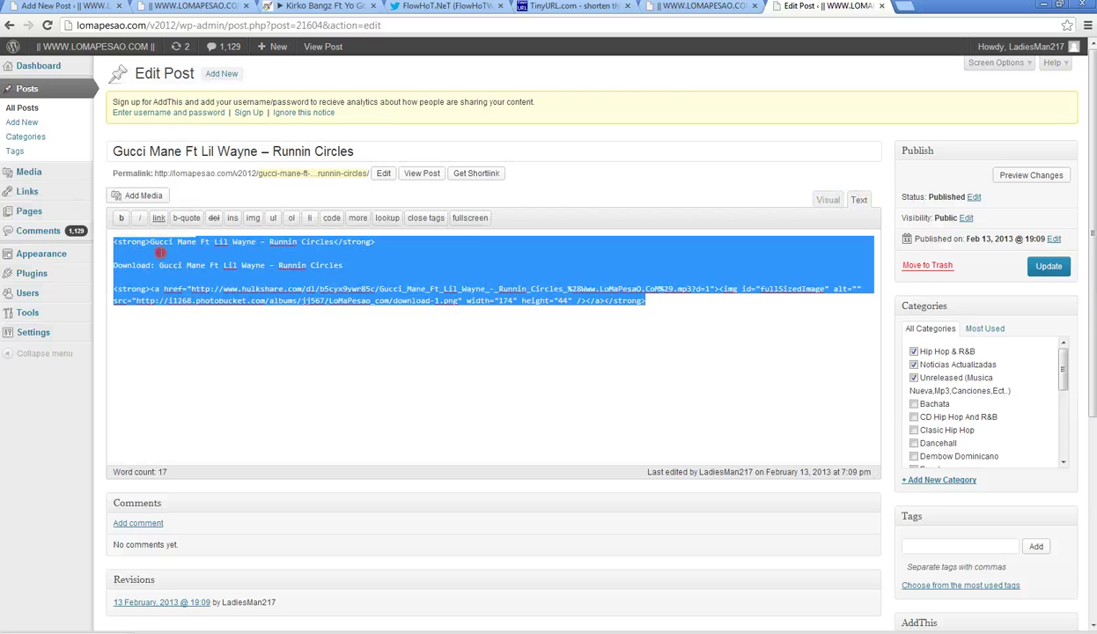
right_click(152, 242)
left_click(190, 290)
key("ctrl+1")
right_click(310, 293)
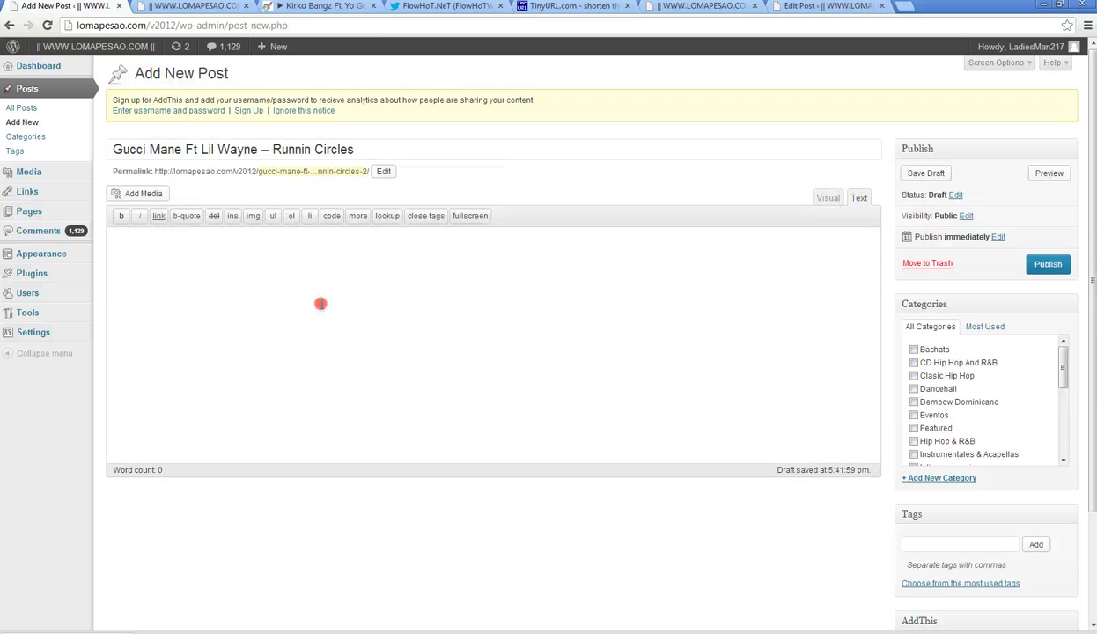
left_click(357, 375)
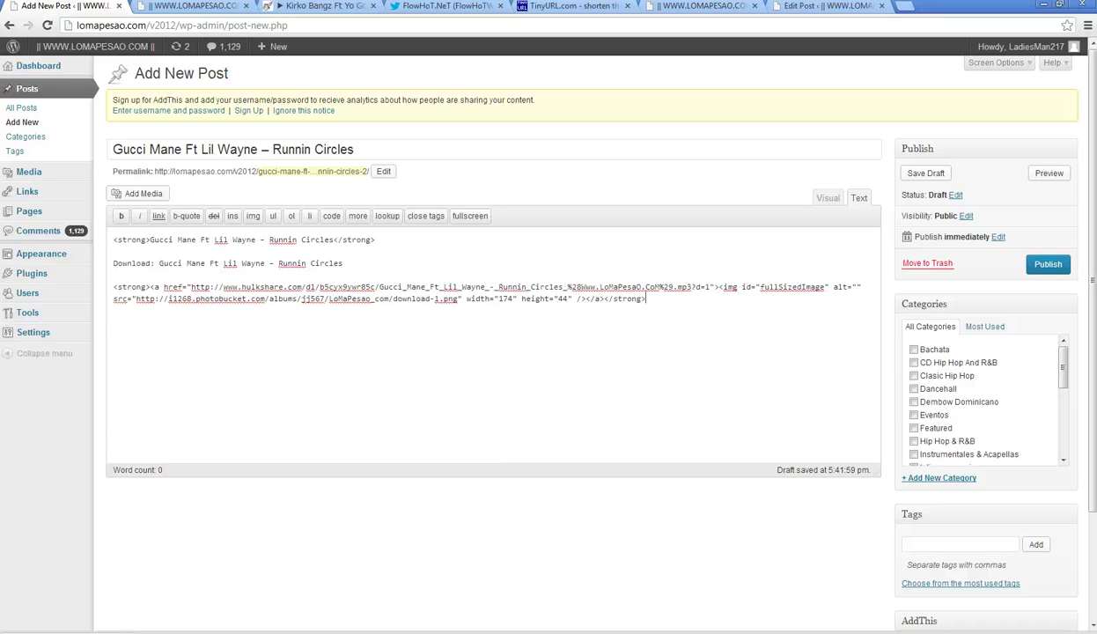
- Return the Runnin Circles post to Visual mode and close its editing page
left_click(828, 6)
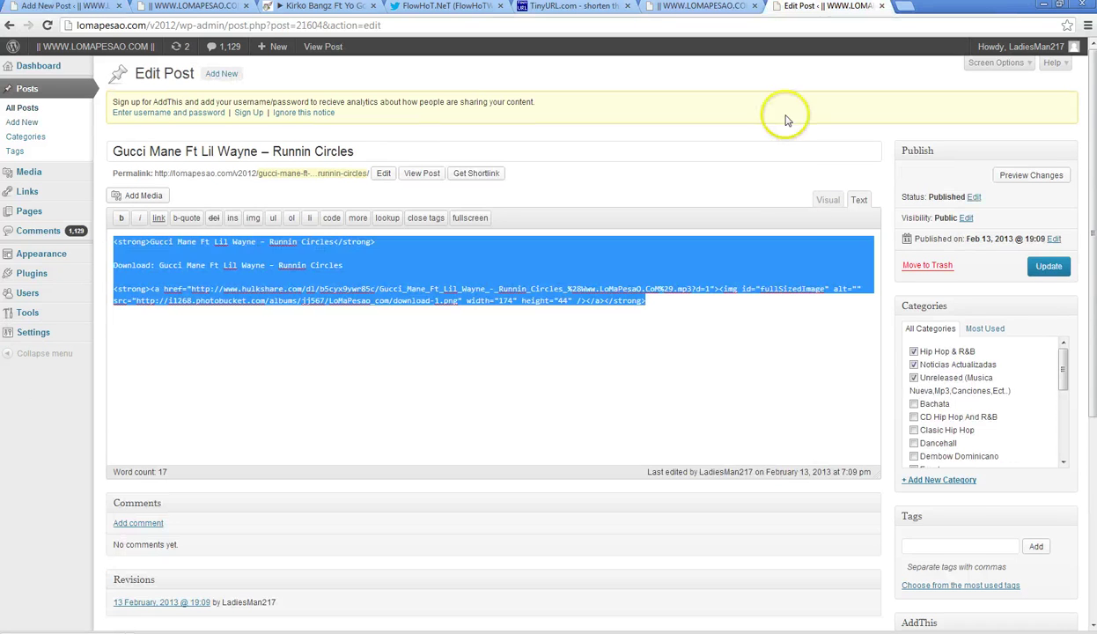
left_click(828, 198)
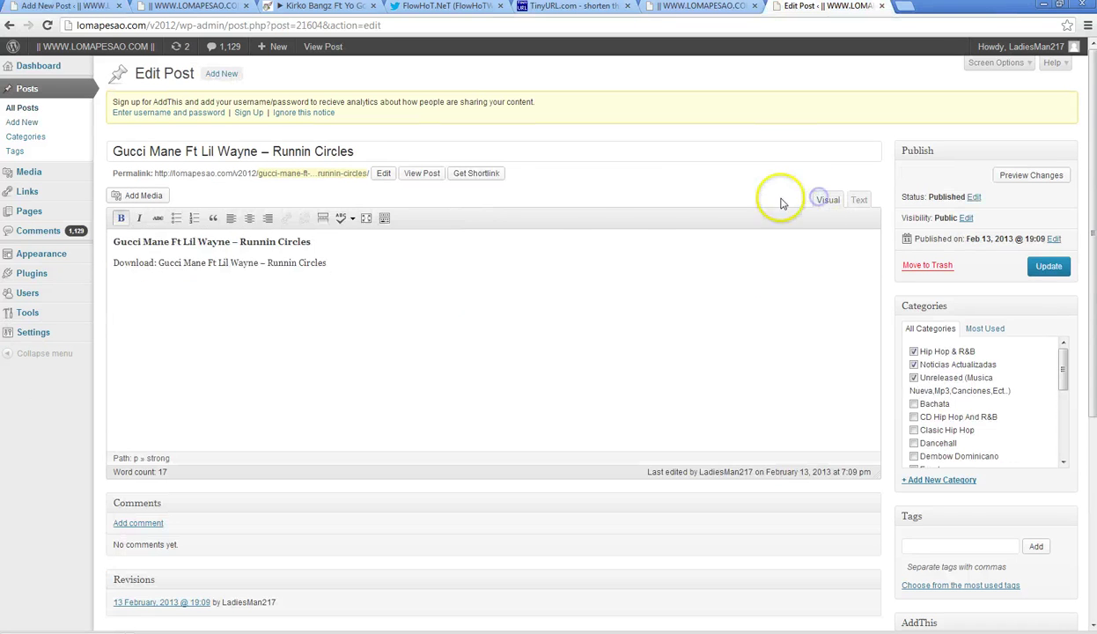
left_click(883, 7)
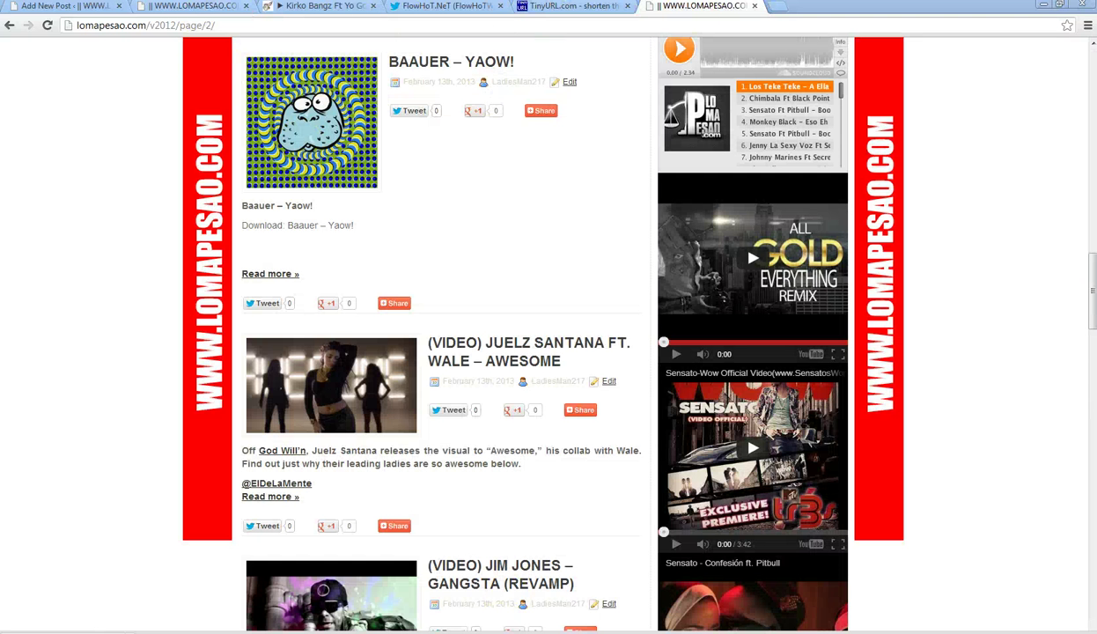
- Copy the 560×315 embed iframe for the Sweetest Joy video on YouTube, then close YouTube
key("alt+Tab")
scroll(245, 522, "down", 3)
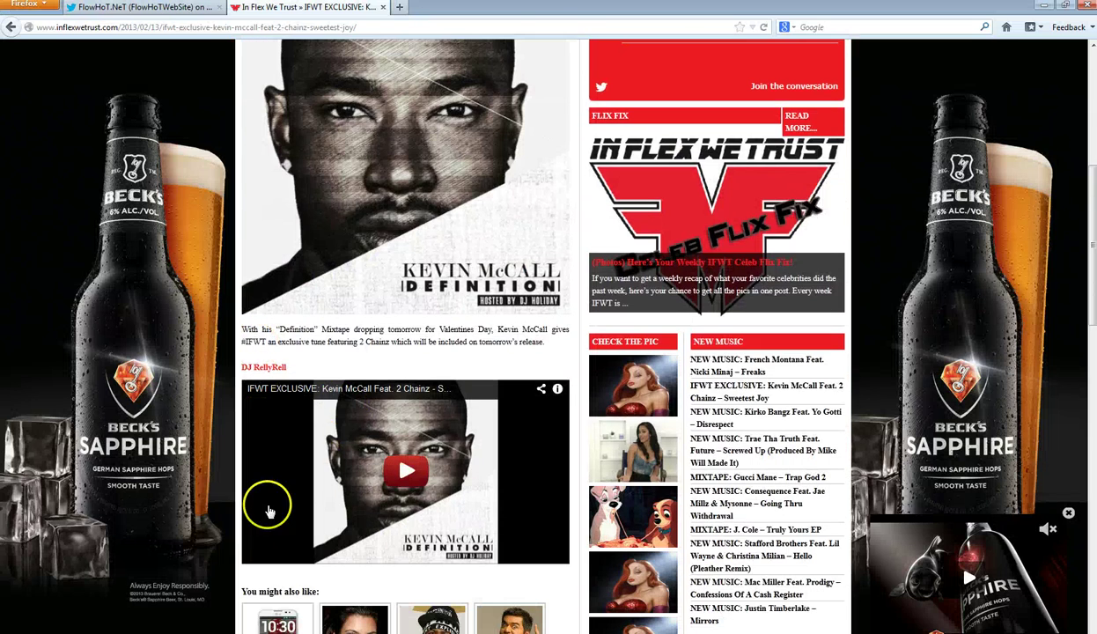
left_click(346, 393)
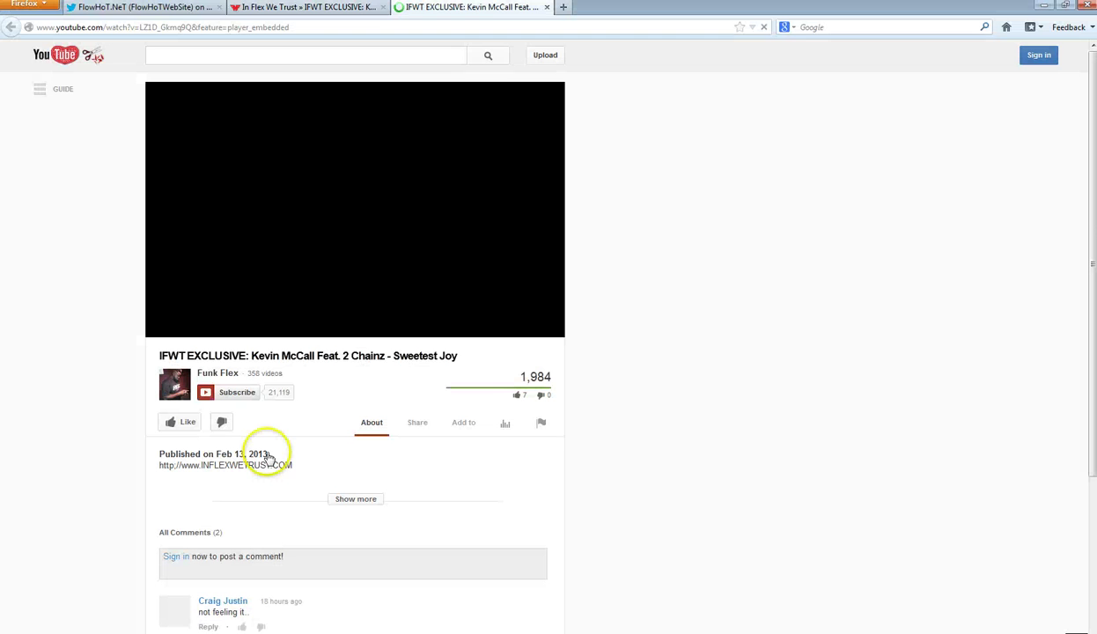
left_click(410, 426)
scroll(296, 441, "down", 3)
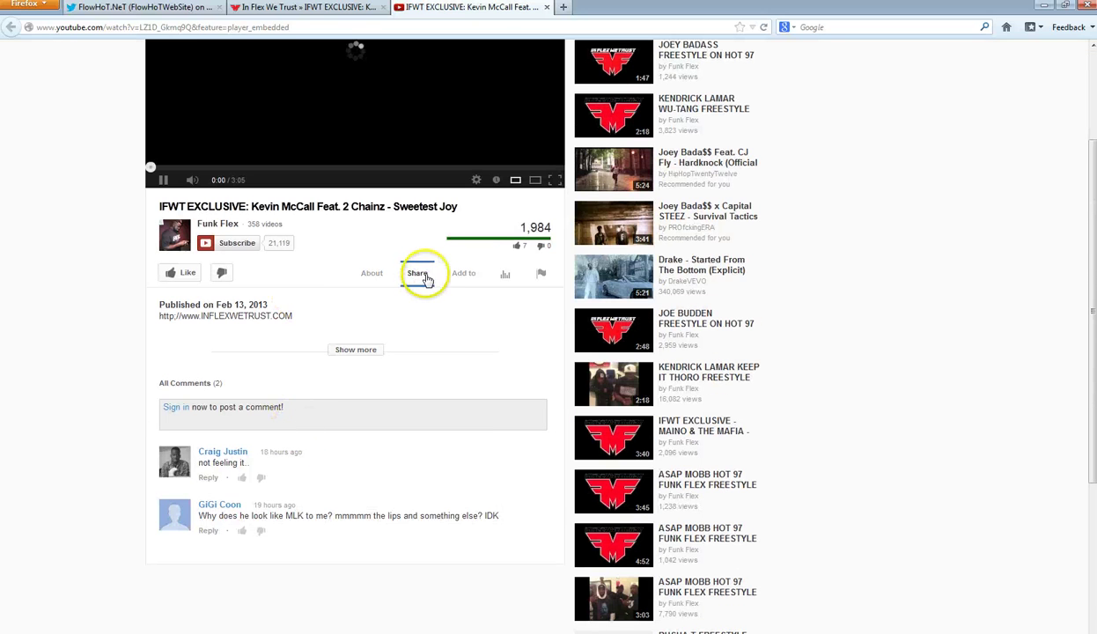
left_click(425, 278)
left_click(283, 308)
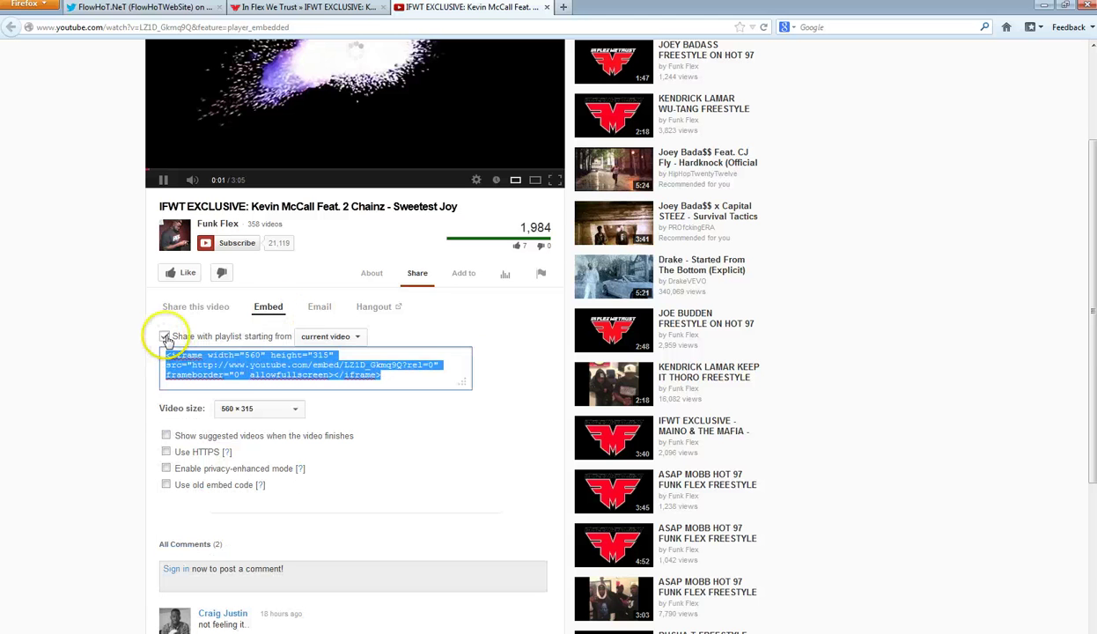
left_click_drag(165, 354, 242, 401)
right_click(242, 401)
left_click(234, 438)
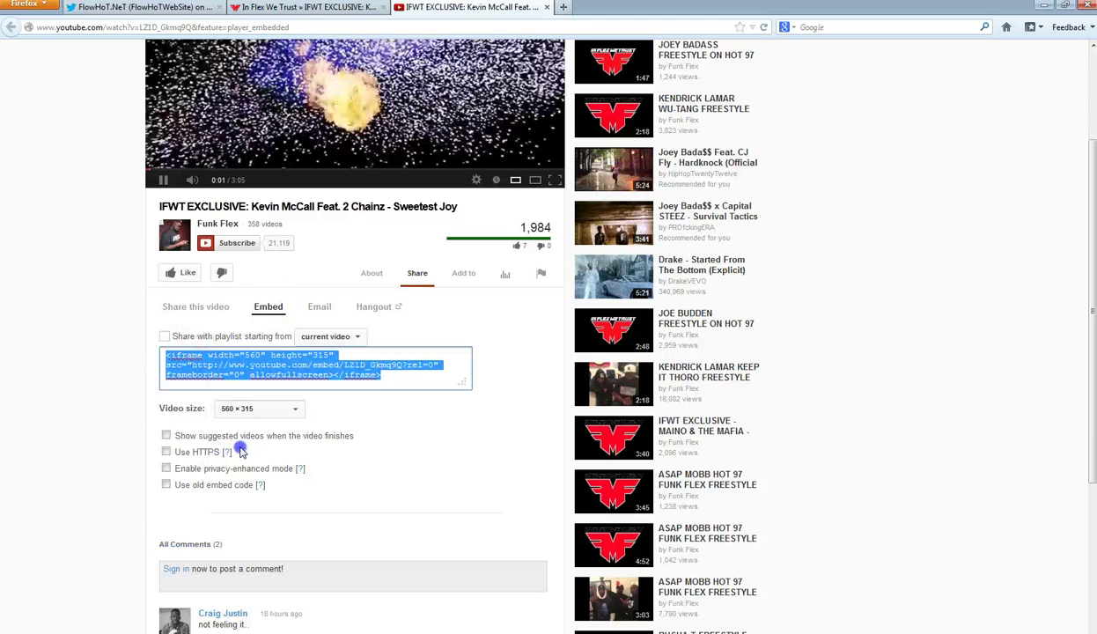
left_click(547, 7)
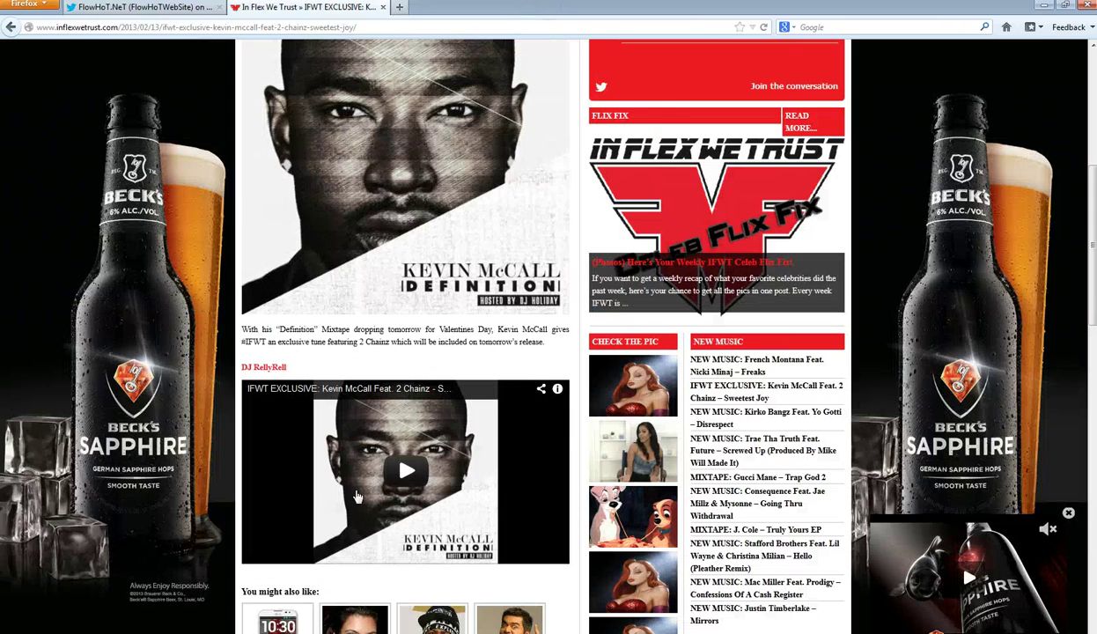
key("alt+Tab")
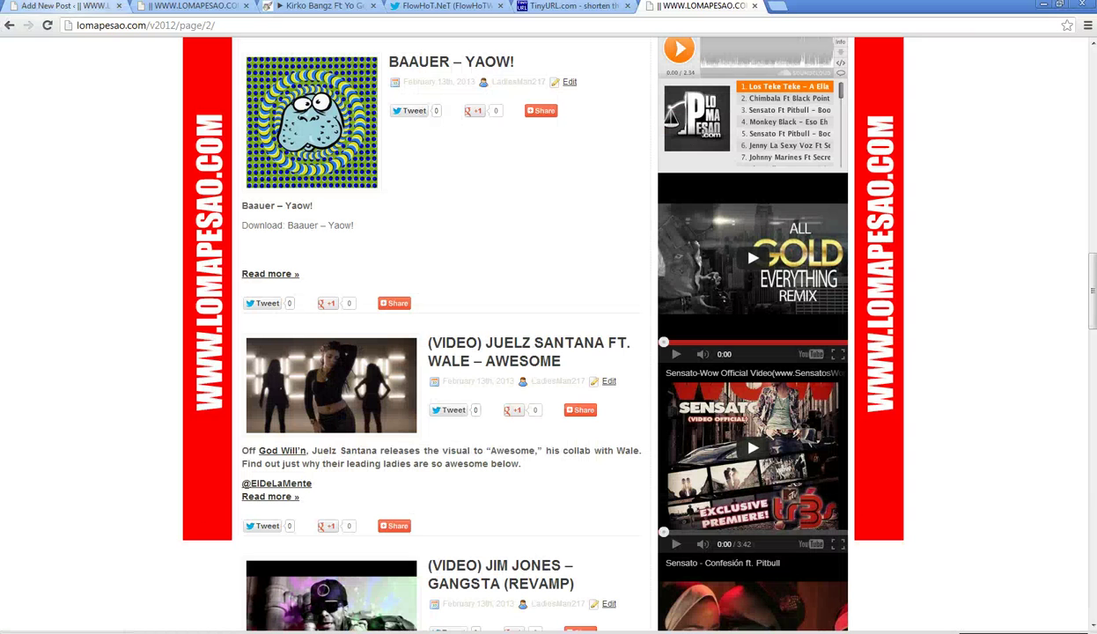
- Add a more break and the YouTube iframe inside code tags, sized 480 by 360
left_click(53, 6)
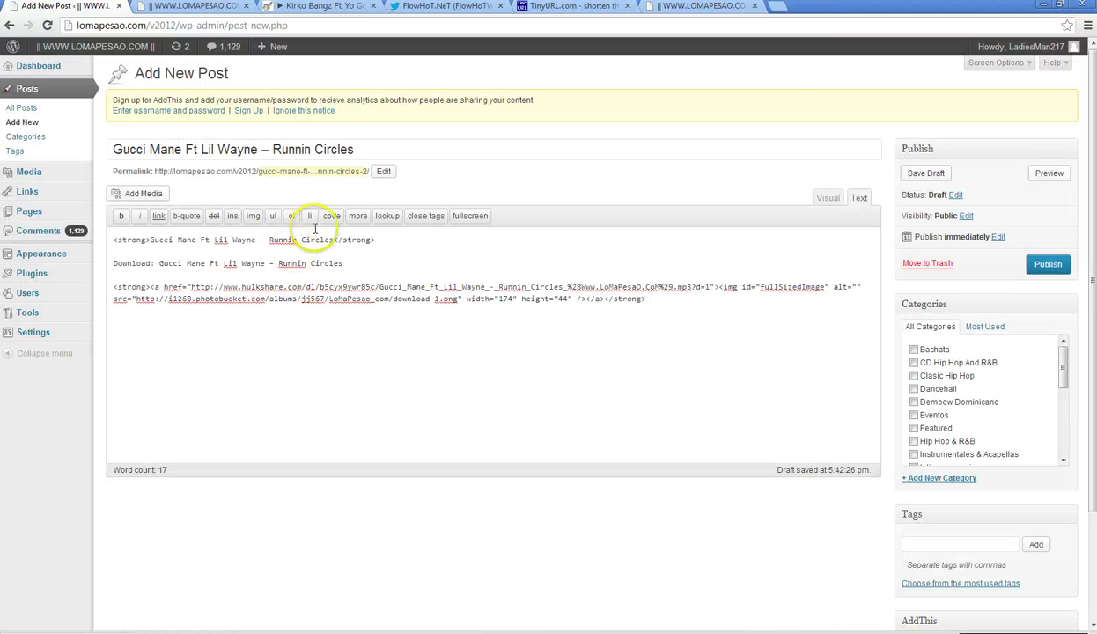
left_click(356, 216)
left_click(331, 216)
right_click(273, 319)
left_click(329, 399)
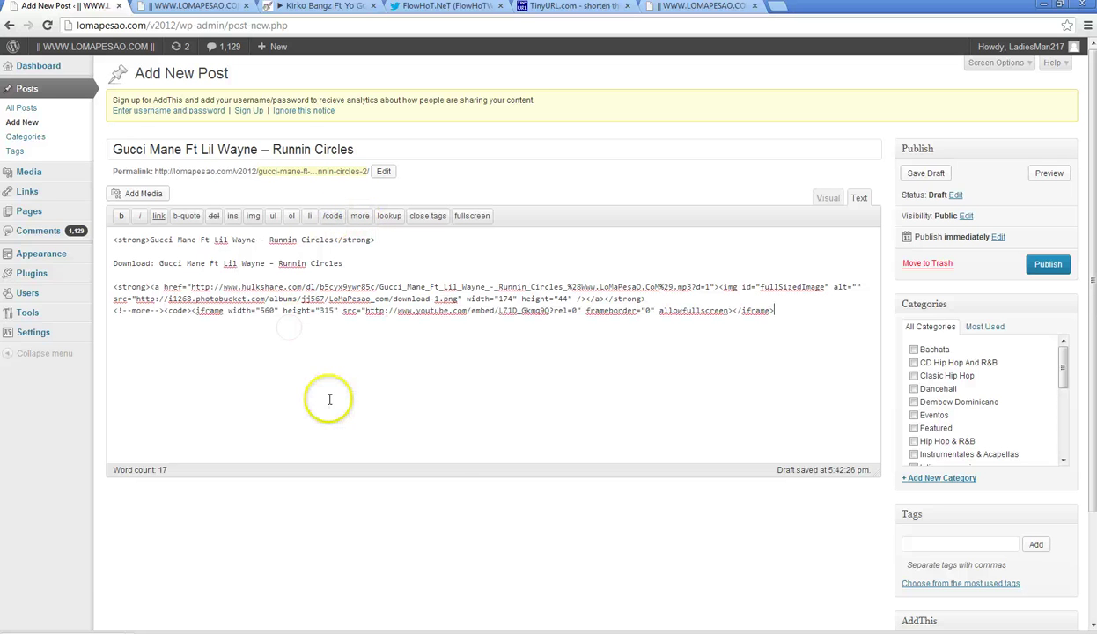
left_click(332, 216)
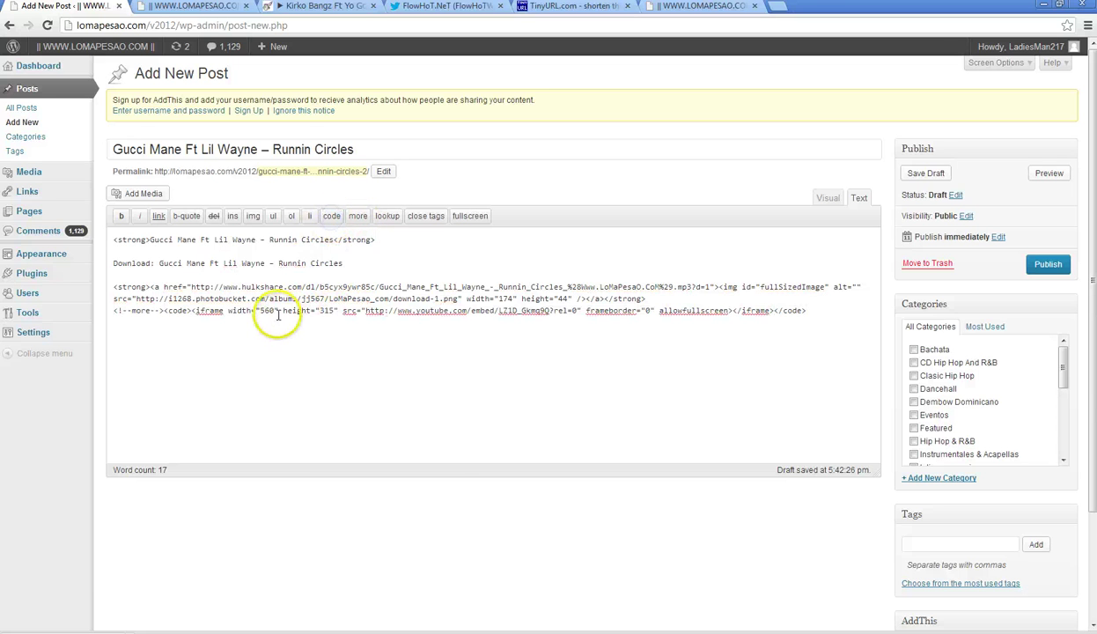
type("480")
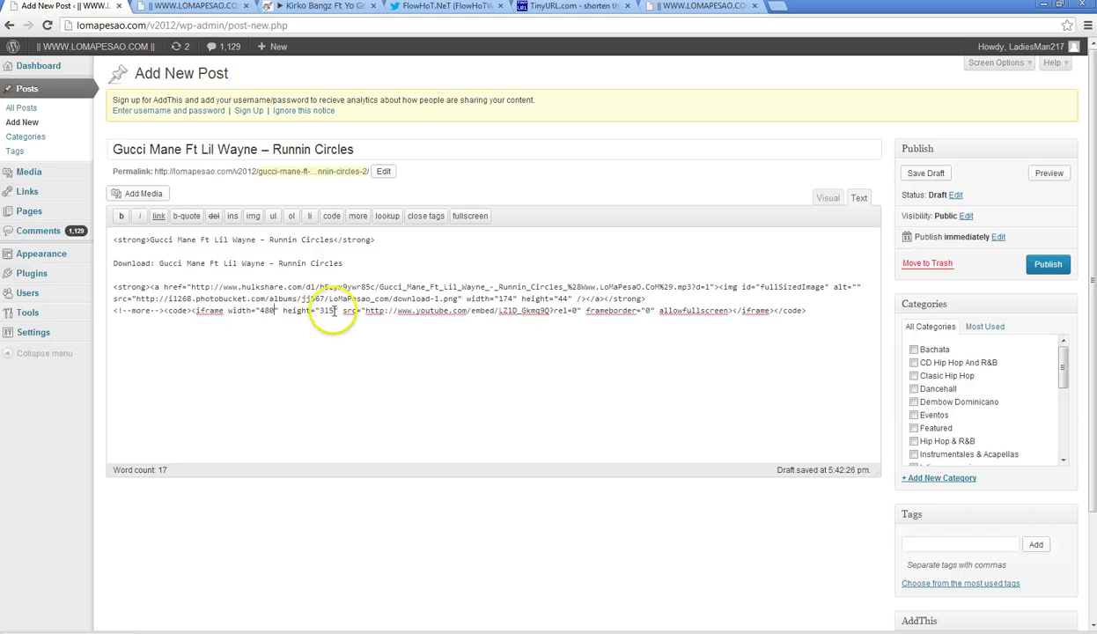
type("60")
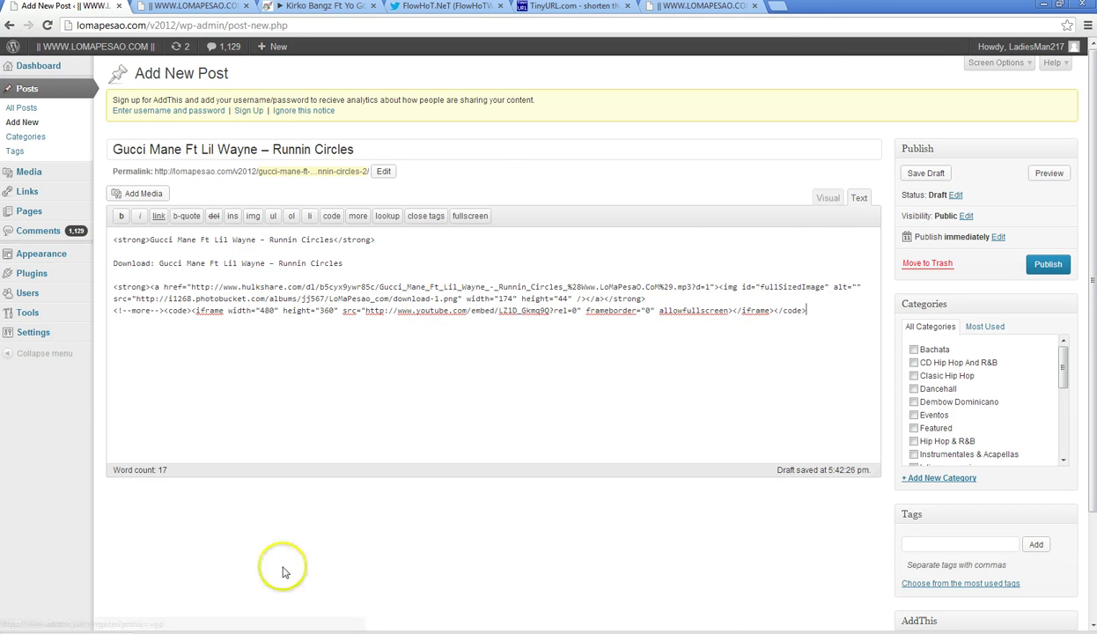
- Copy the name 'Kevin McCall' from the In Flex We Trust article
left_click(282, 633)
scroll(264, 321, "up", 5)
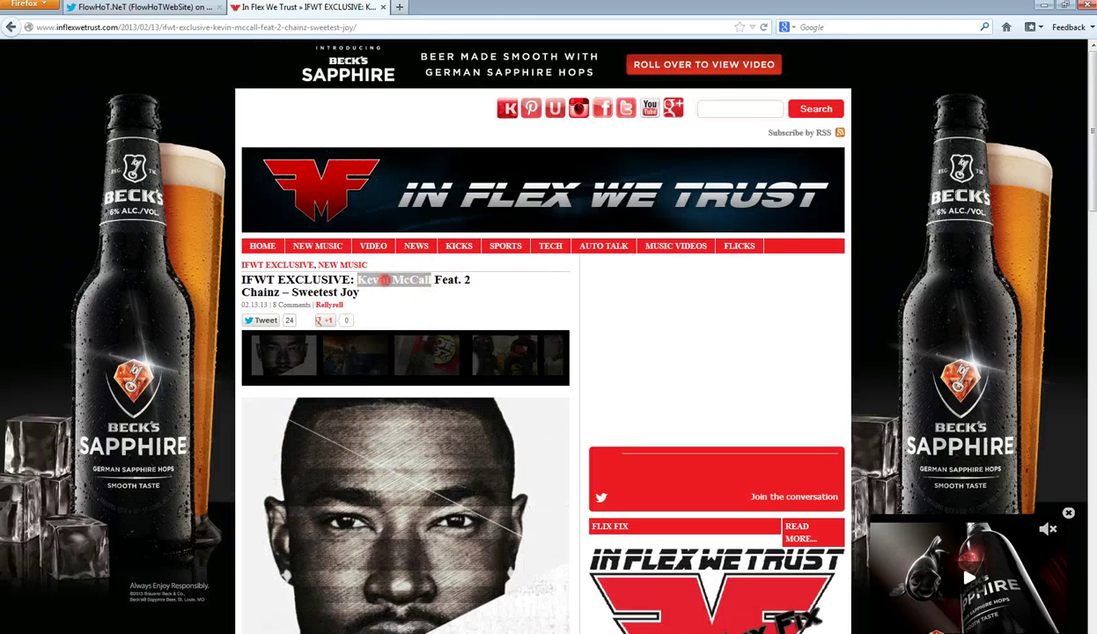
right_click(394, 280)
left_click(409, 290)
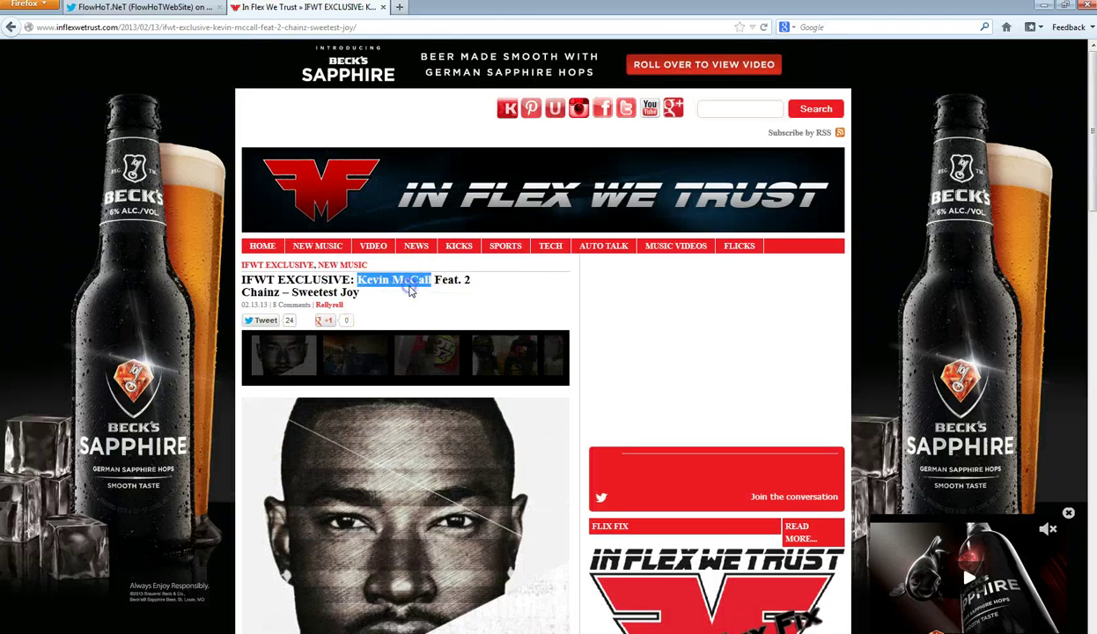
key("alt+Tab")
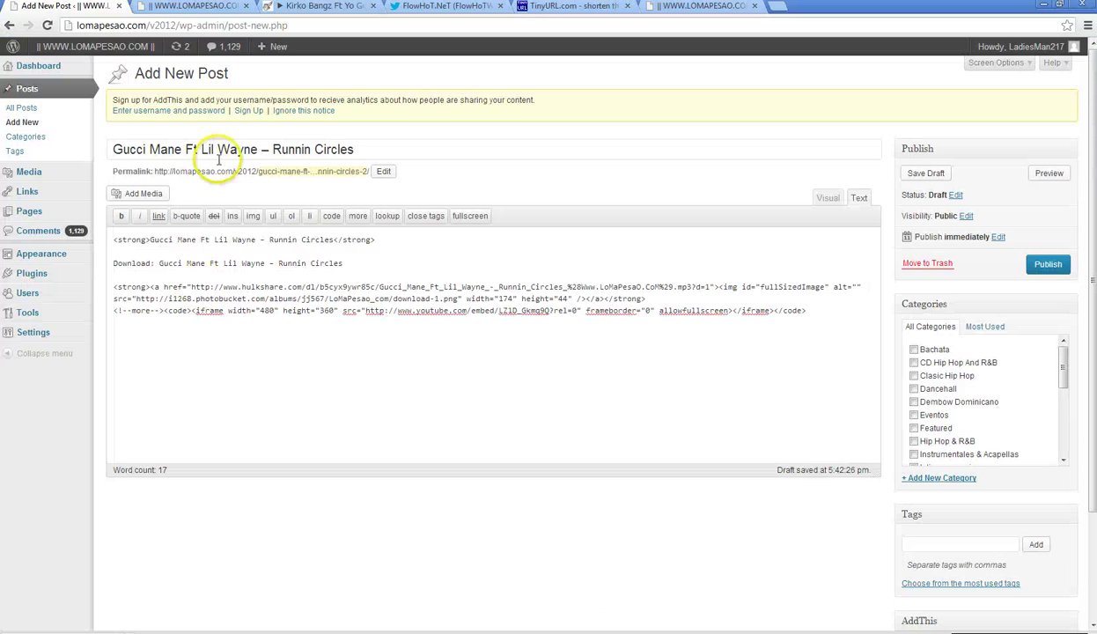
- Replace 'Gucci Mane' with 'Kevin McCall' in the post title
left_click_drag(182, 150, 135, 150)
right_click(133, 146)
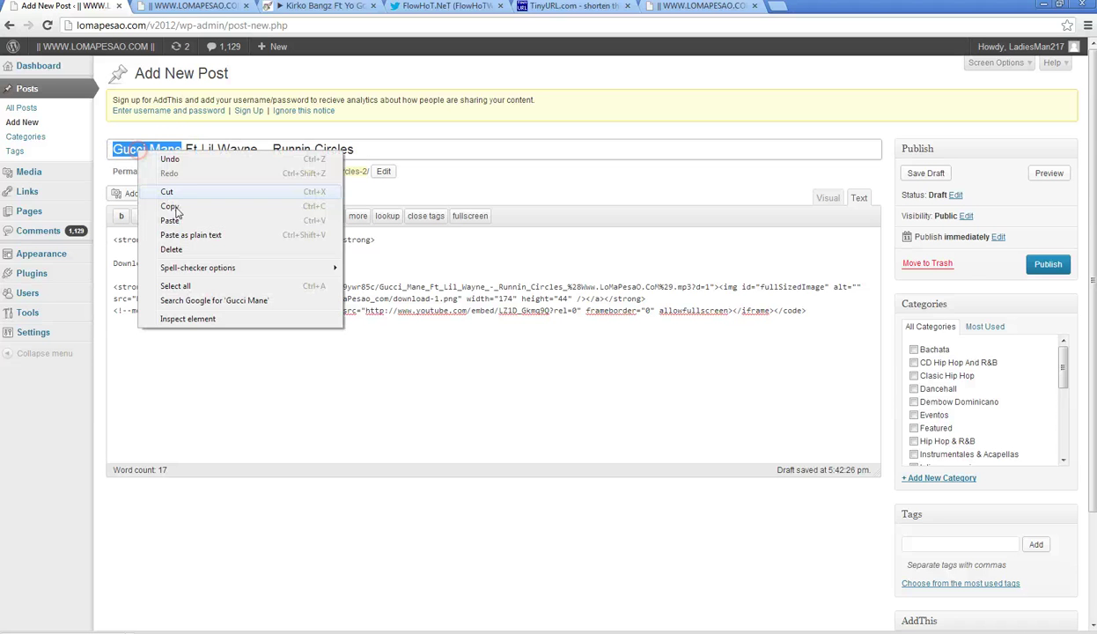
left_click(178, 215)
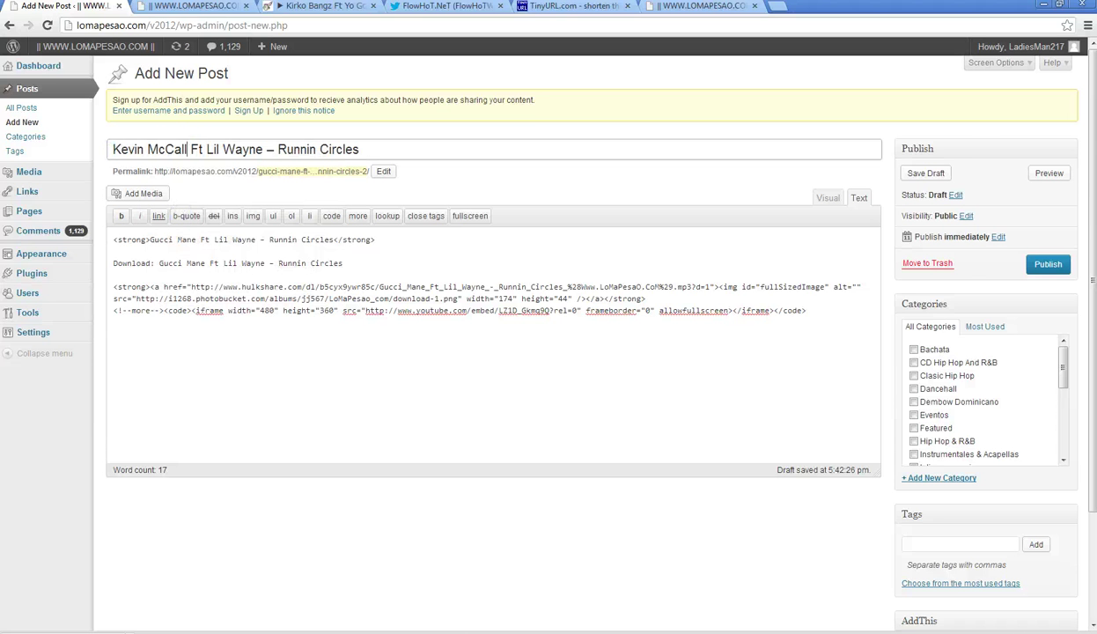
- Replace 'Lil Wayne' with '2 Chainz' in the title and both body lines
key("alt+Tab")
left_click(280, 292)
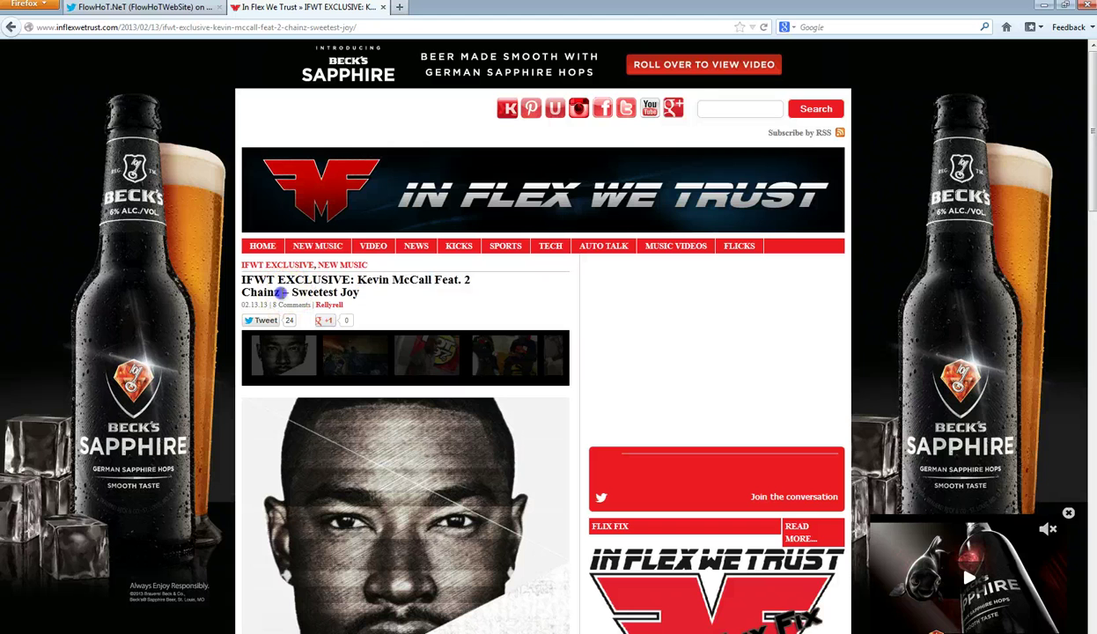
left_click_drag(280, 289, 447, 282)
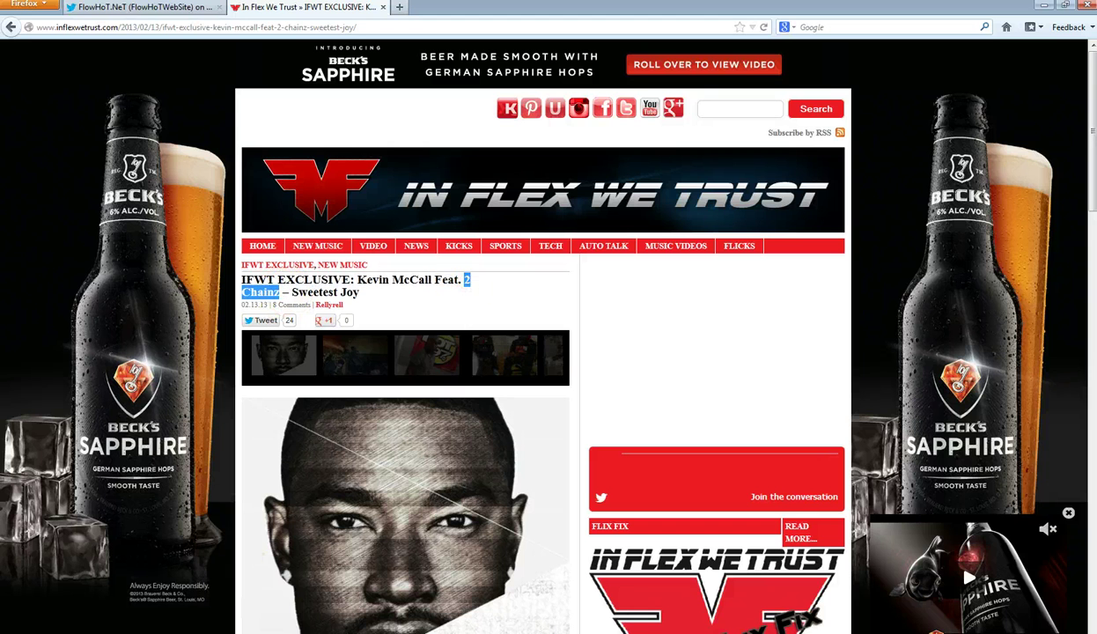
key("alt+Tab")
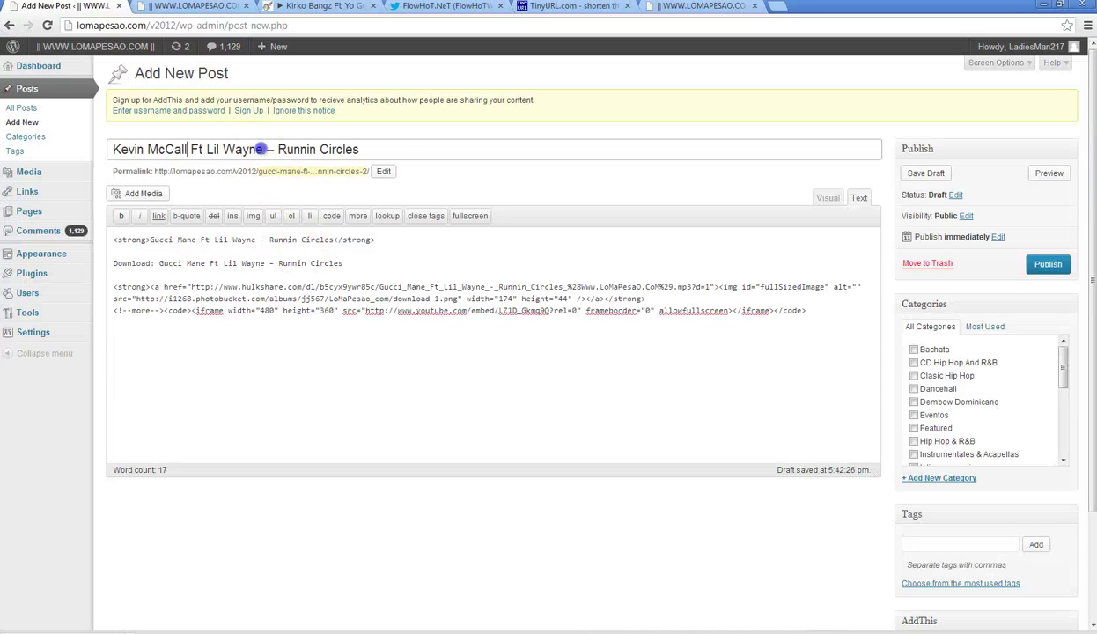
right_click(225, 148)
left_click(258, 216)
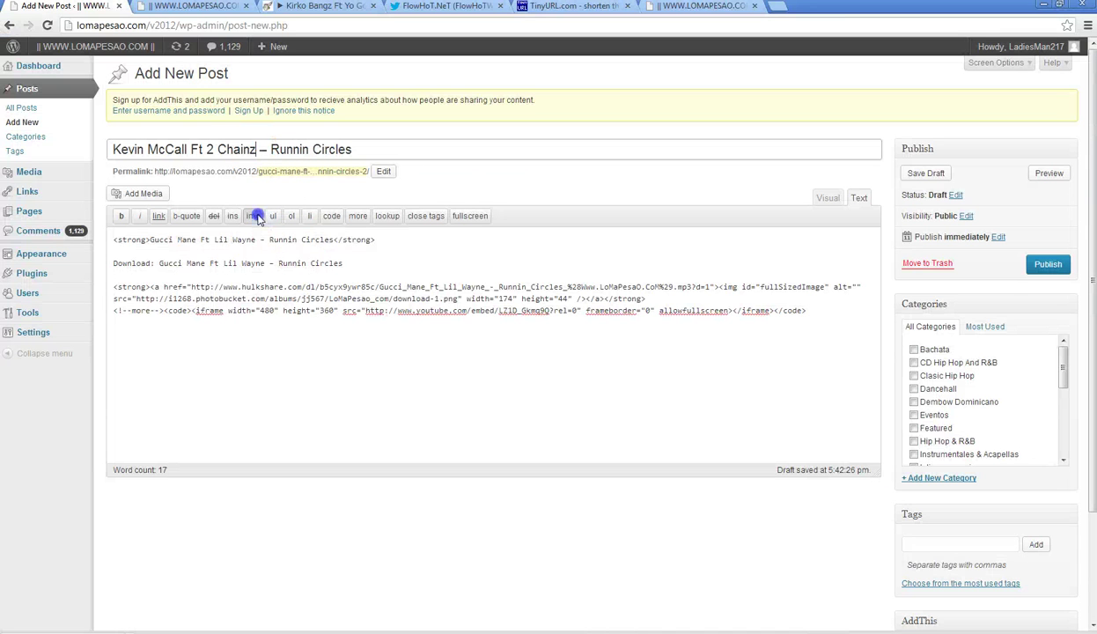
left_click_drag(257, 240, 216, 240)
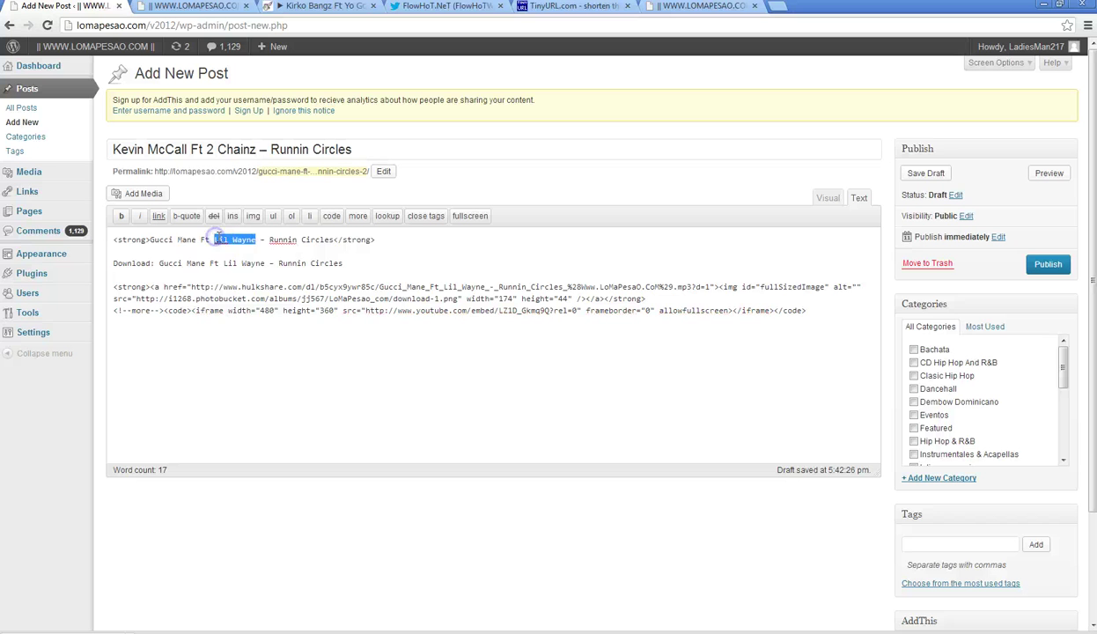
right_click(218, 236)
left_click(254, 297)
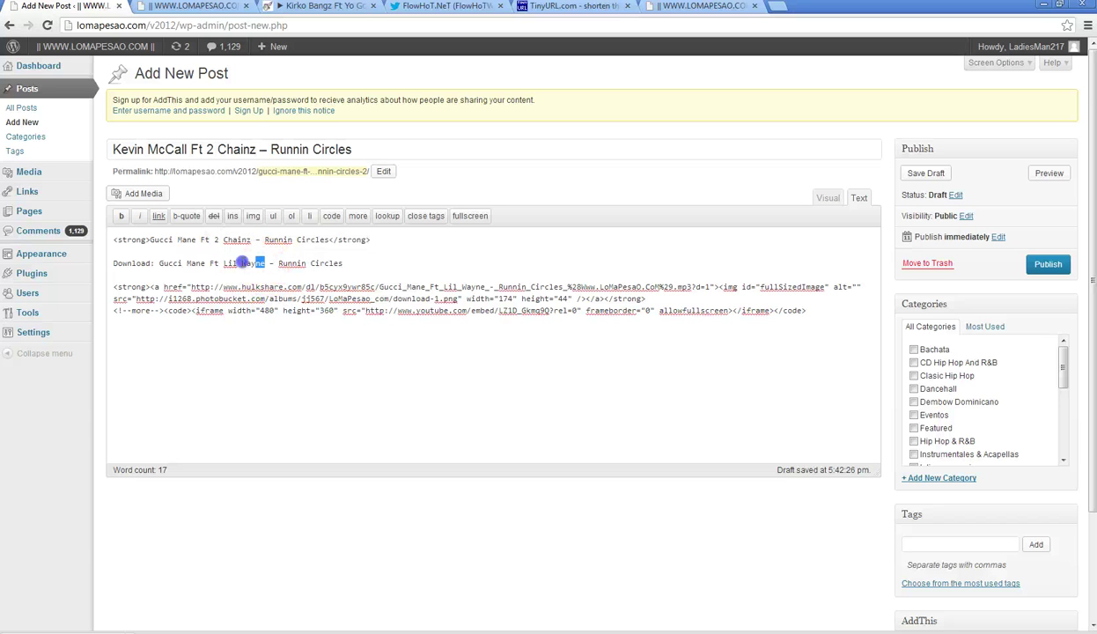
right_click(227, 262)
left_click(275, 329)
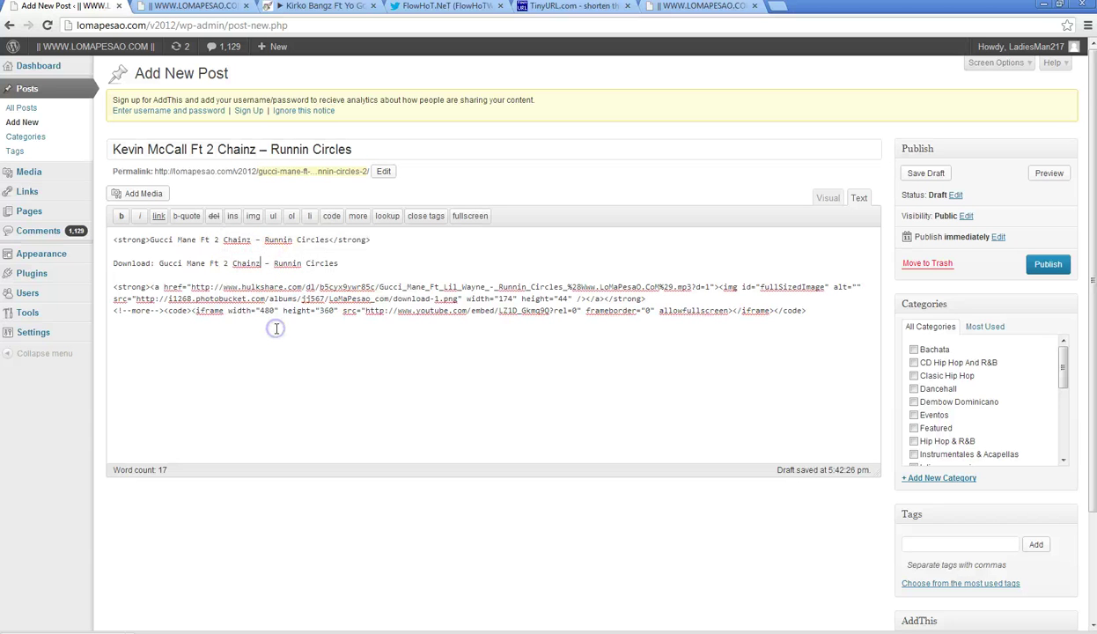
- Replace 'Runnin Circles' with 'Sweetest Joy' in the title and both body lines, then view Visual
key("alt+Tab")
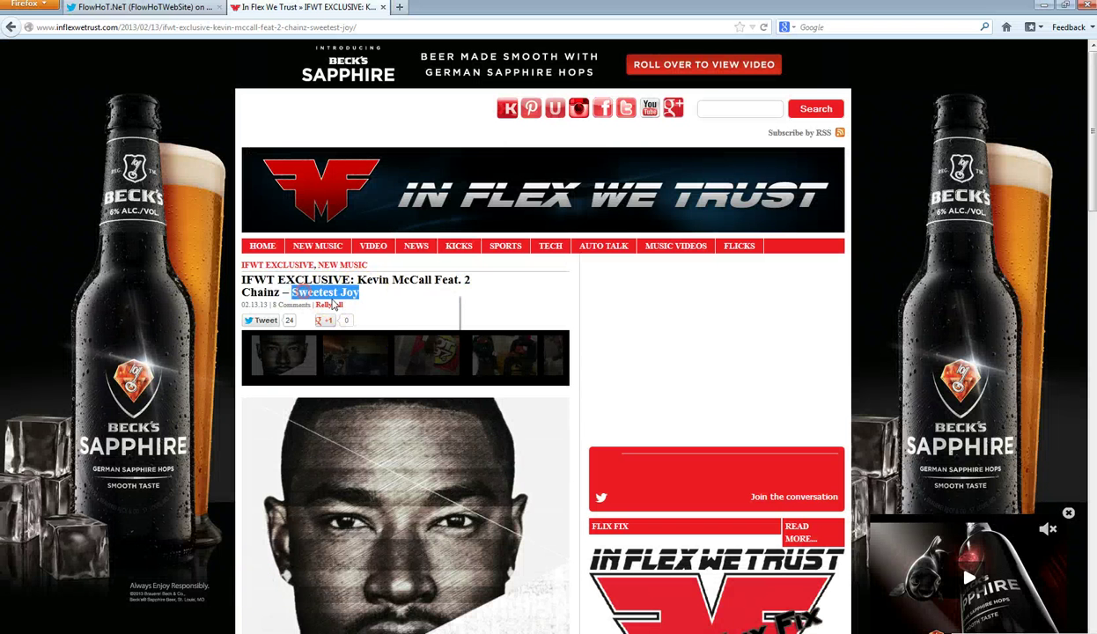
key("alt+Tab")
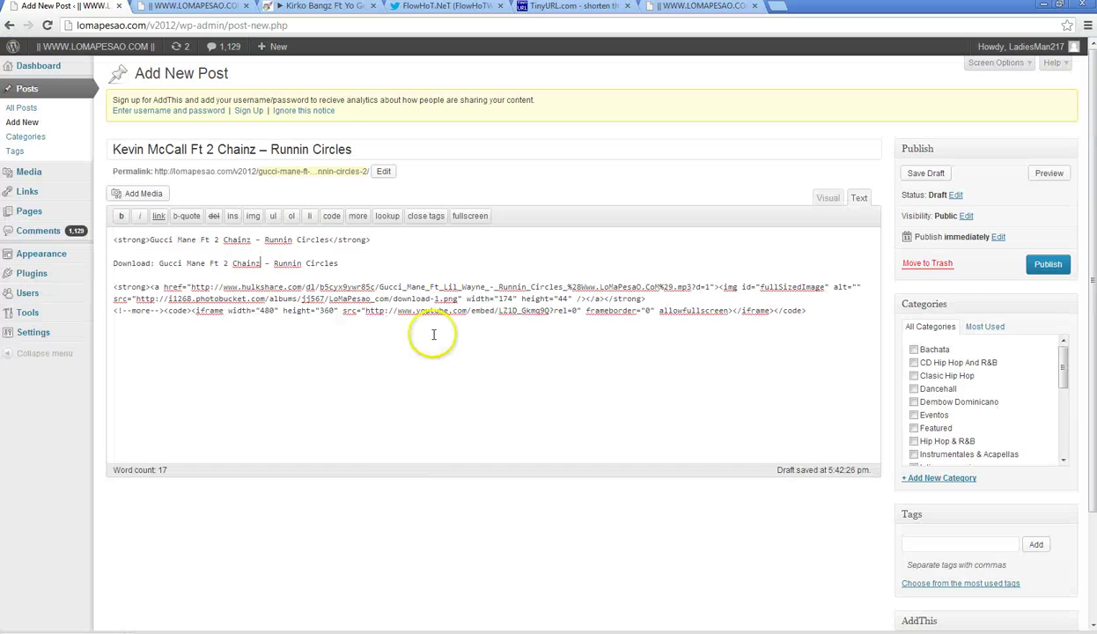
left_click_drag(357, 149, 274, 150)
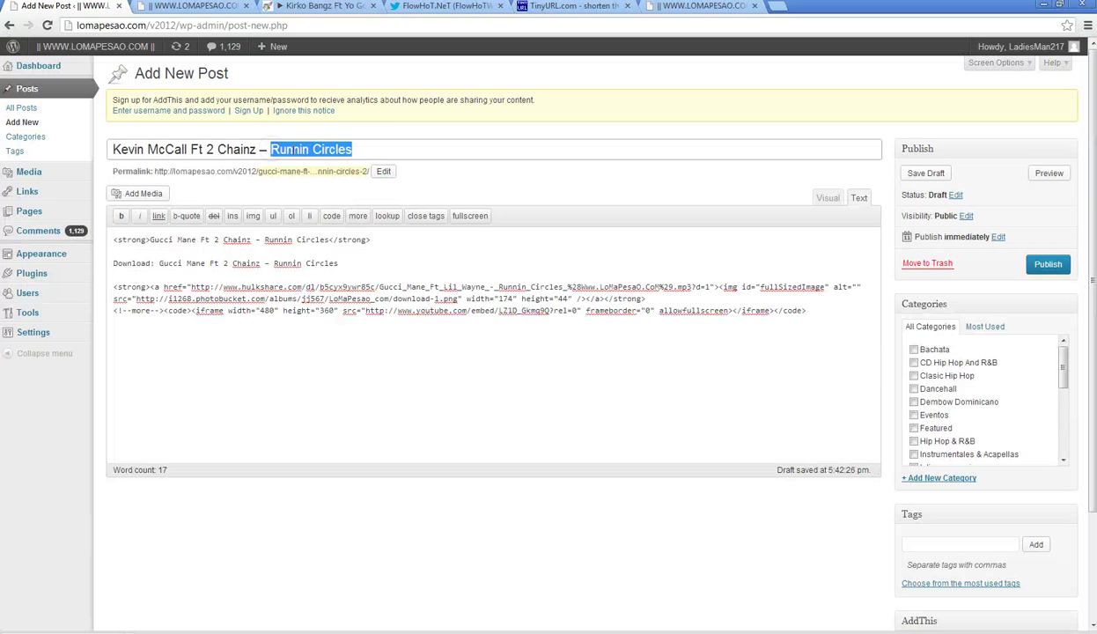
right_click(277, 143)
left_click(335, 218)
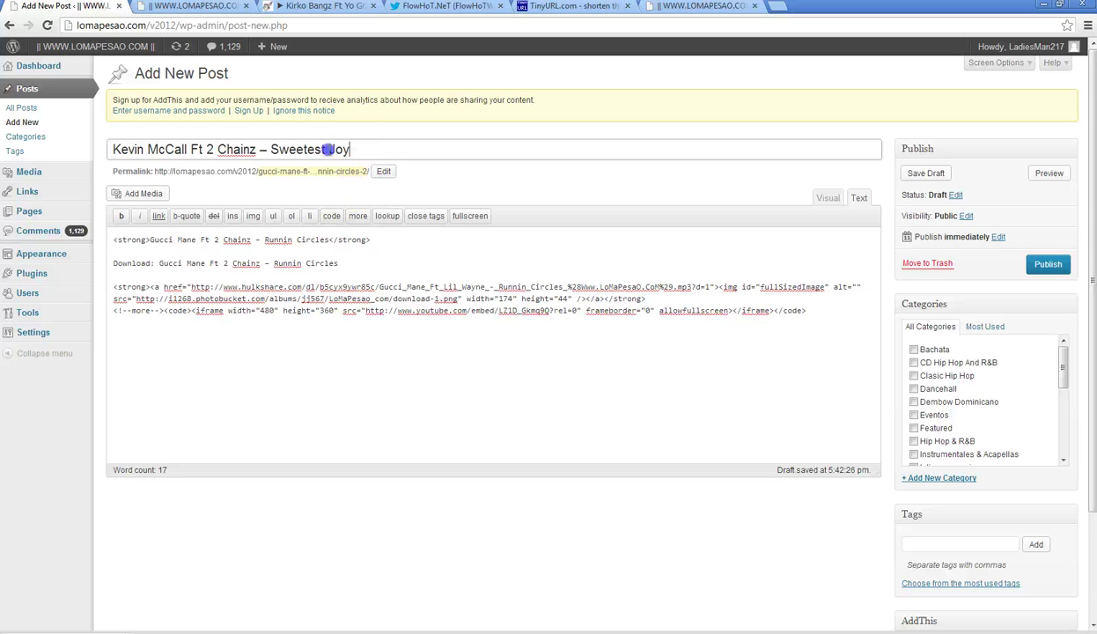
right_click(273, 150)
left_click(311, 201)
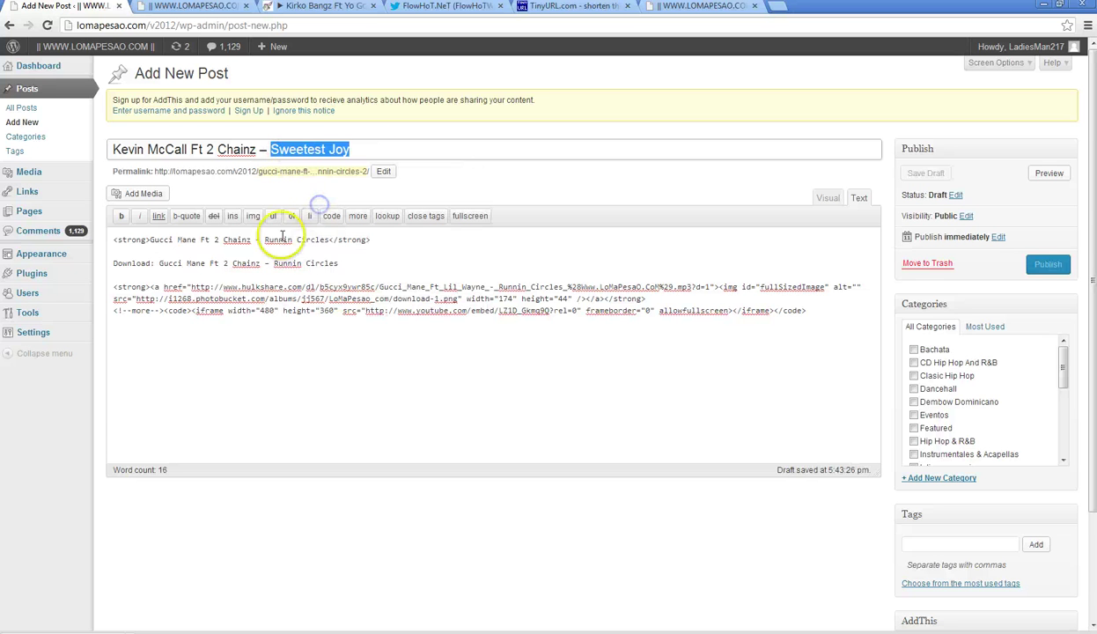
left_click_drag(265, 240, 331, 240)
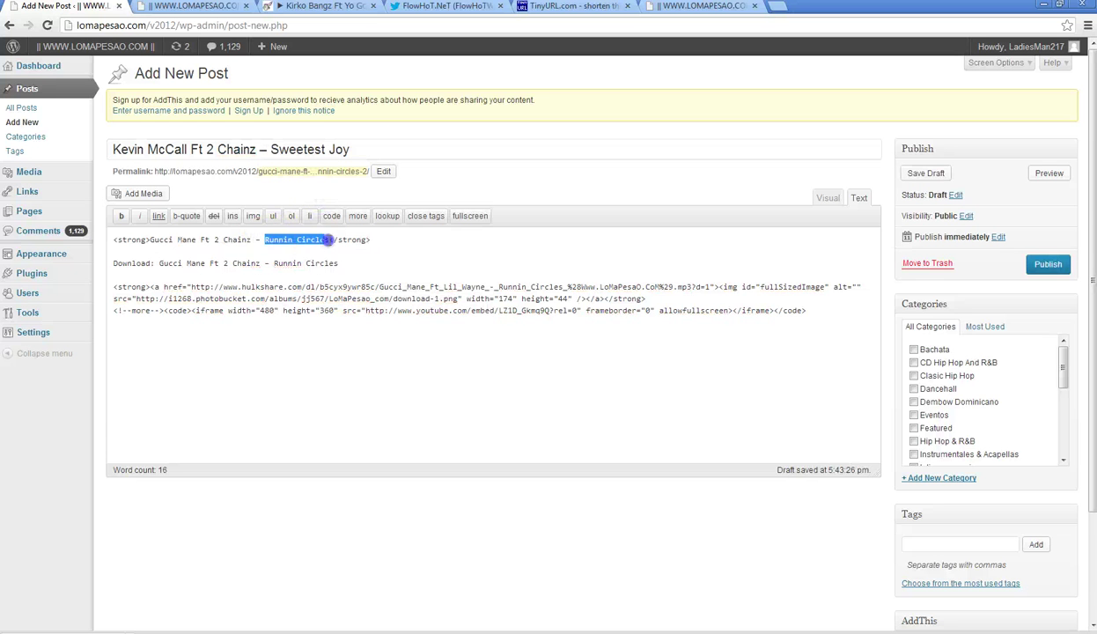
right_click(298, 235)
left_click(335, 305)
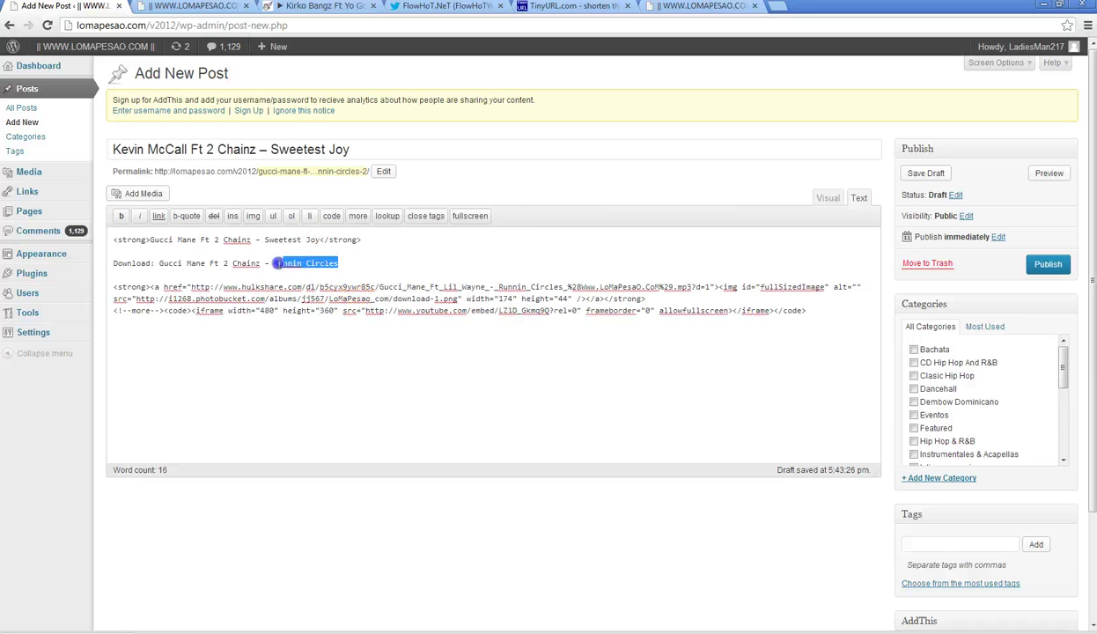
right_click(279, 264)
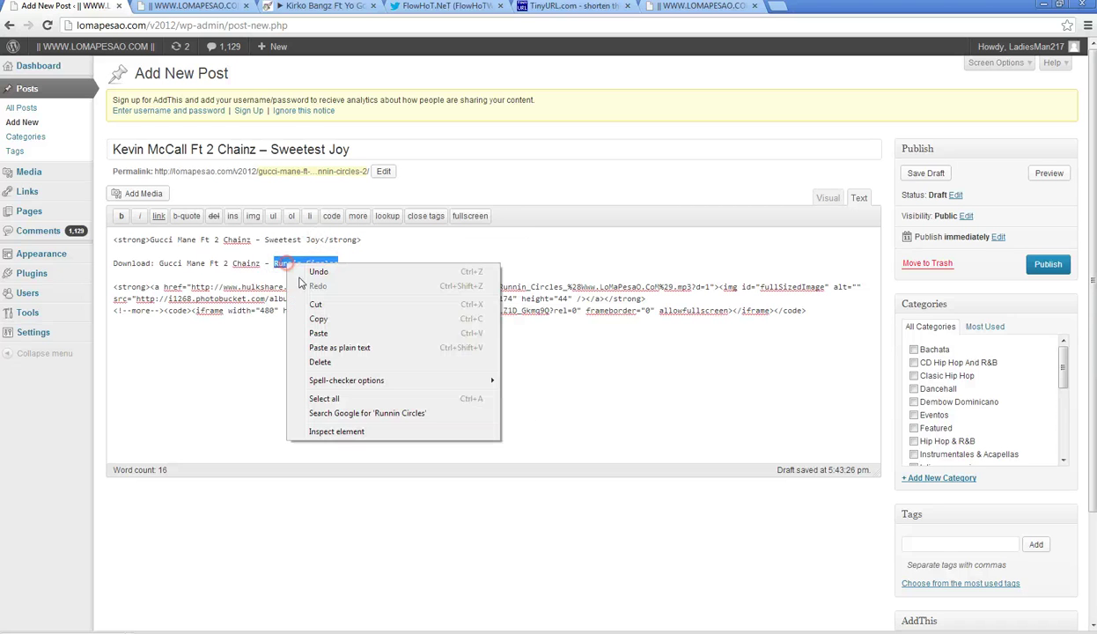
left_click(337, 332)
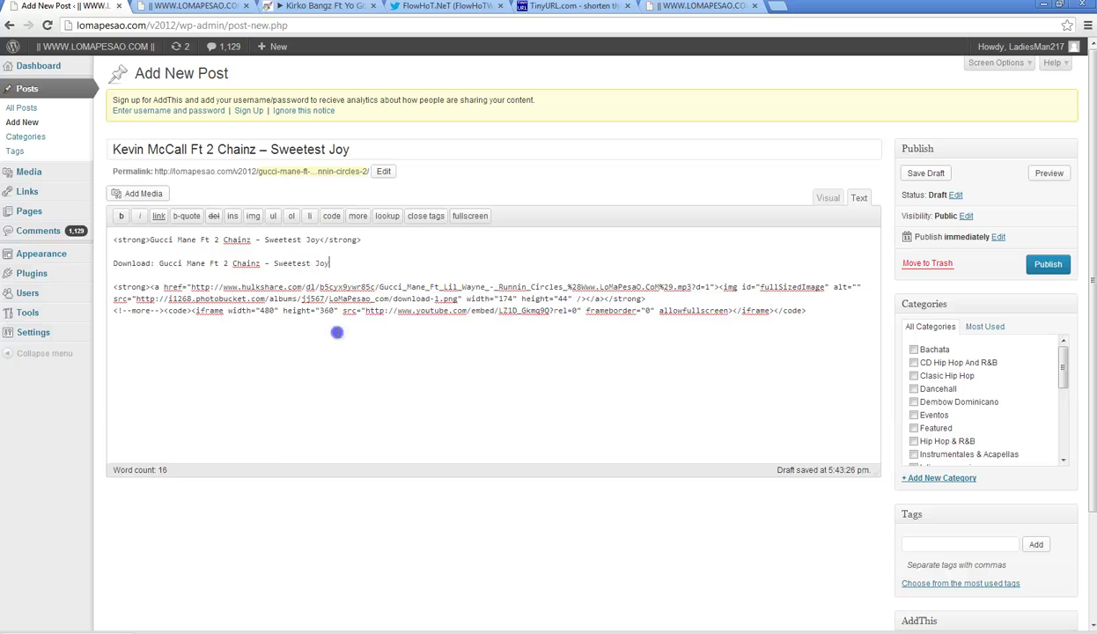
left_click(827, 197)
- Add the Hip Hop & R&B category to the post
left_click_drag(1063, 366, 1064, 389)
left_click(914, 364)
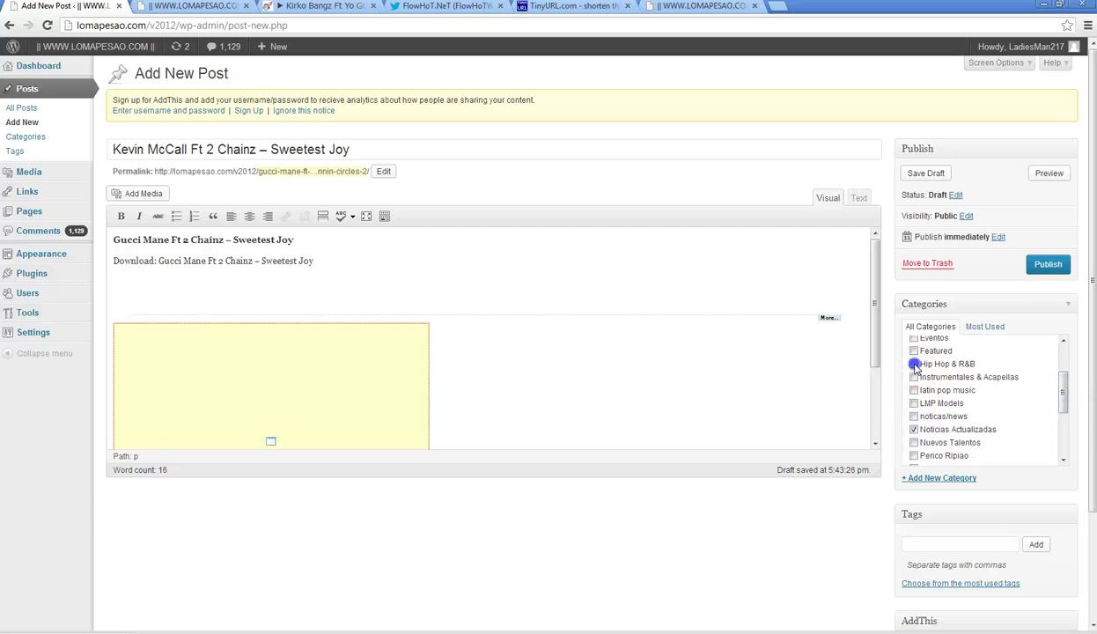
scroll(1087, 366, "down", 3)
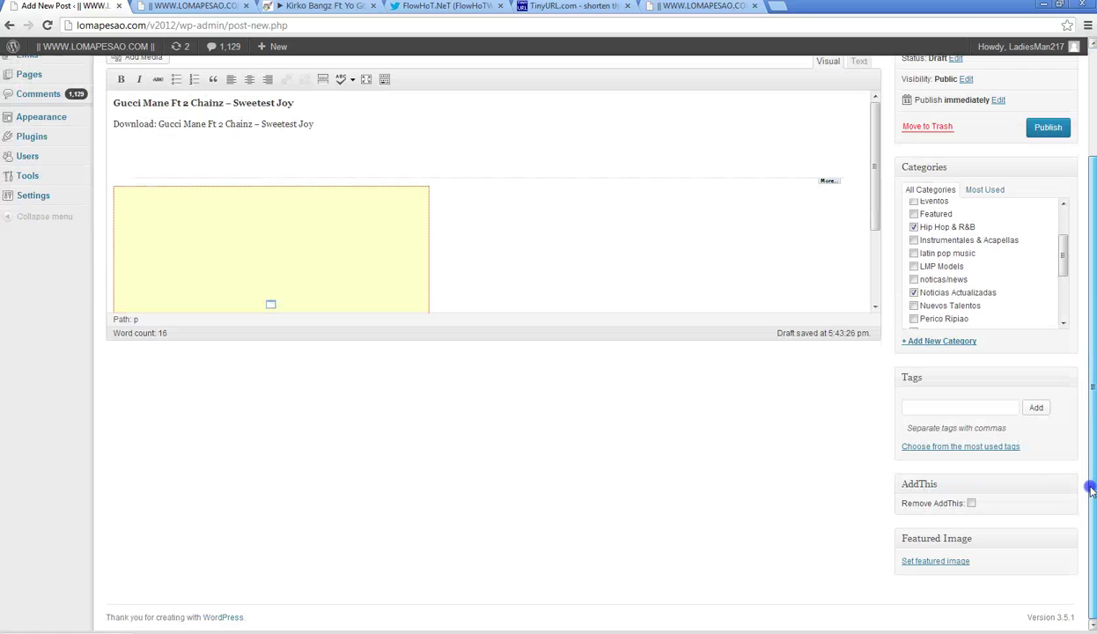
- Upload Kevin McCall.jpeg and set it as the post's featured image
left_click(936, 563)
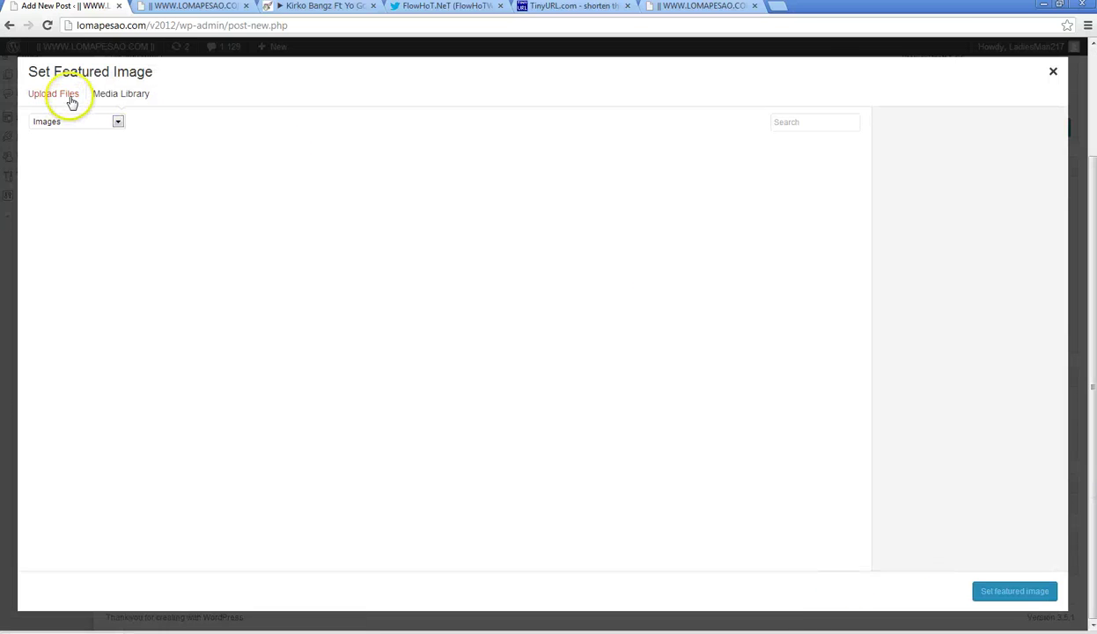
left_click(67, 95)
left_click(568, 331)
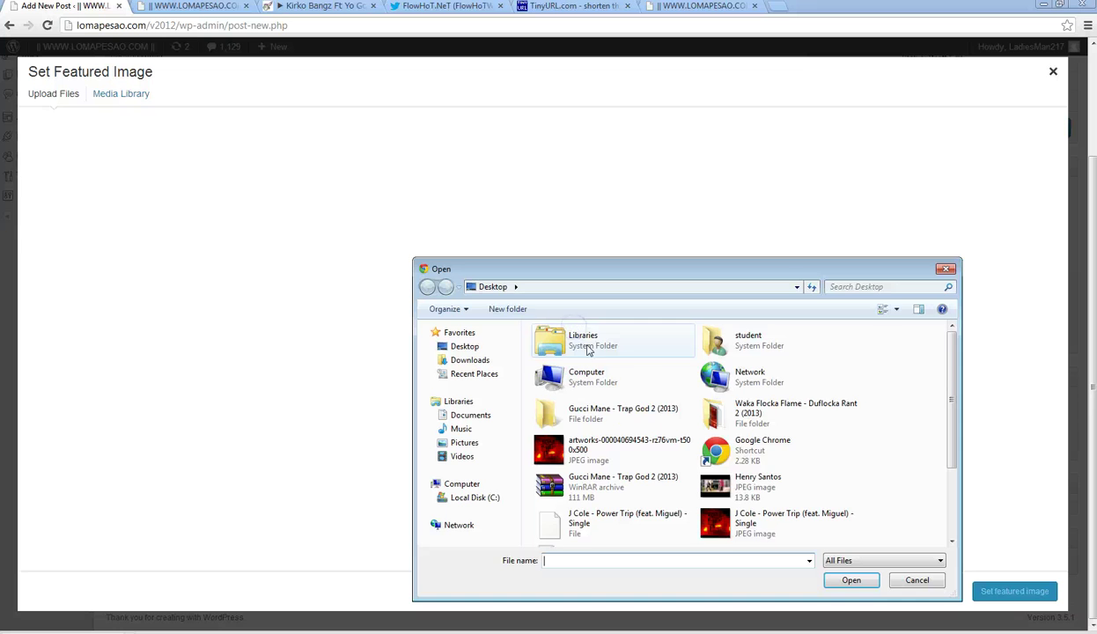
scroll(740, 493, "down", 1)
left_click(753, 451)
left_click(849, 580)
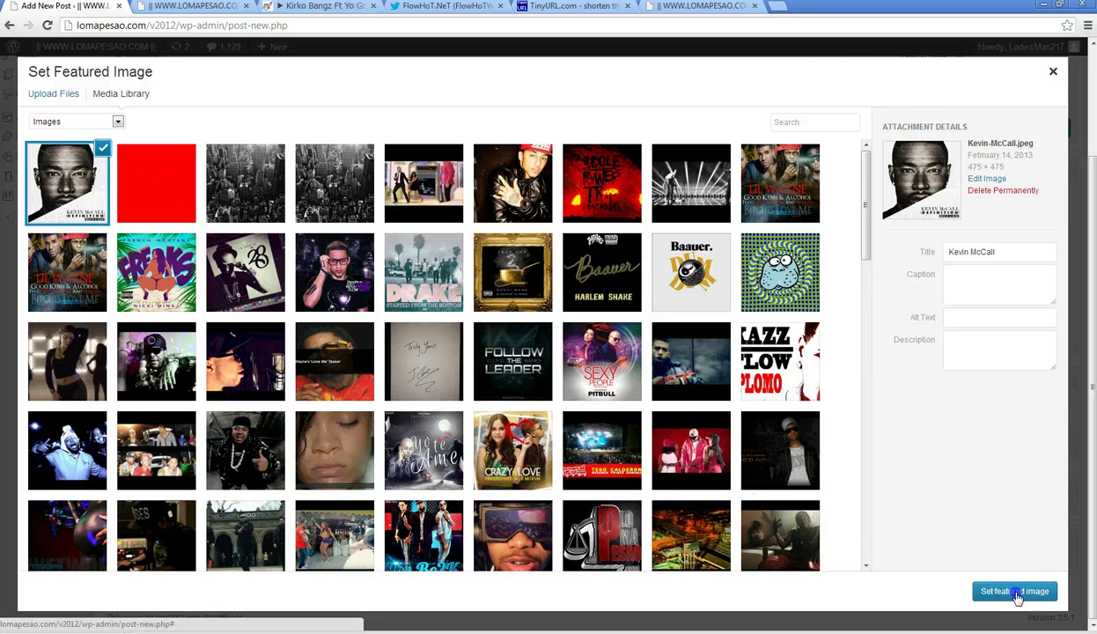
left_click(1015, 592)
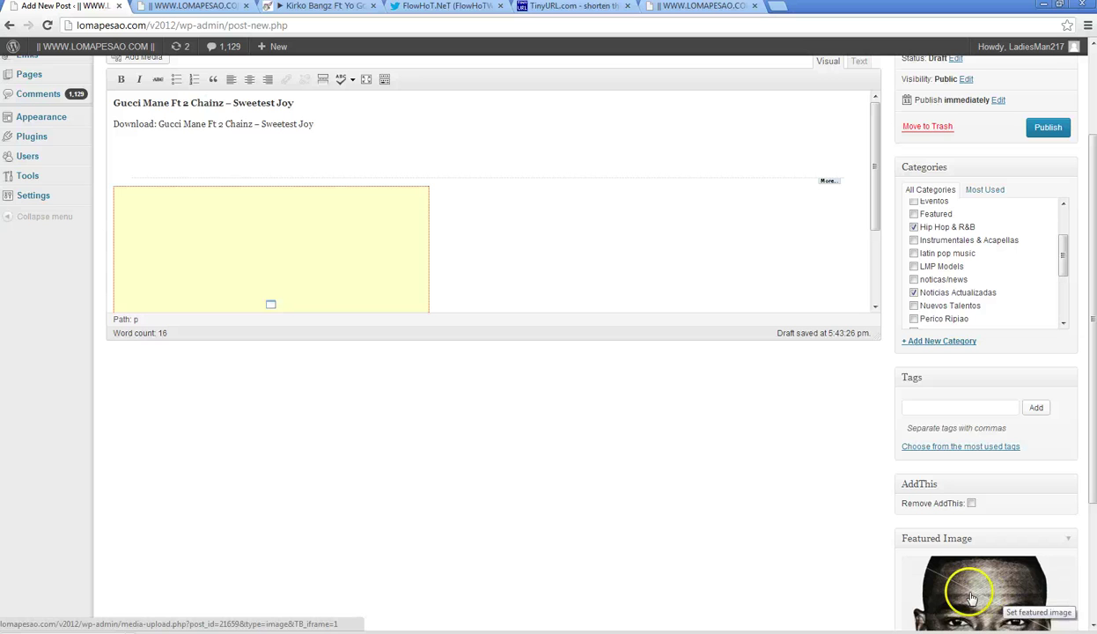
- Reopen the featured image picker and close it without changes
left_click(970, 598)
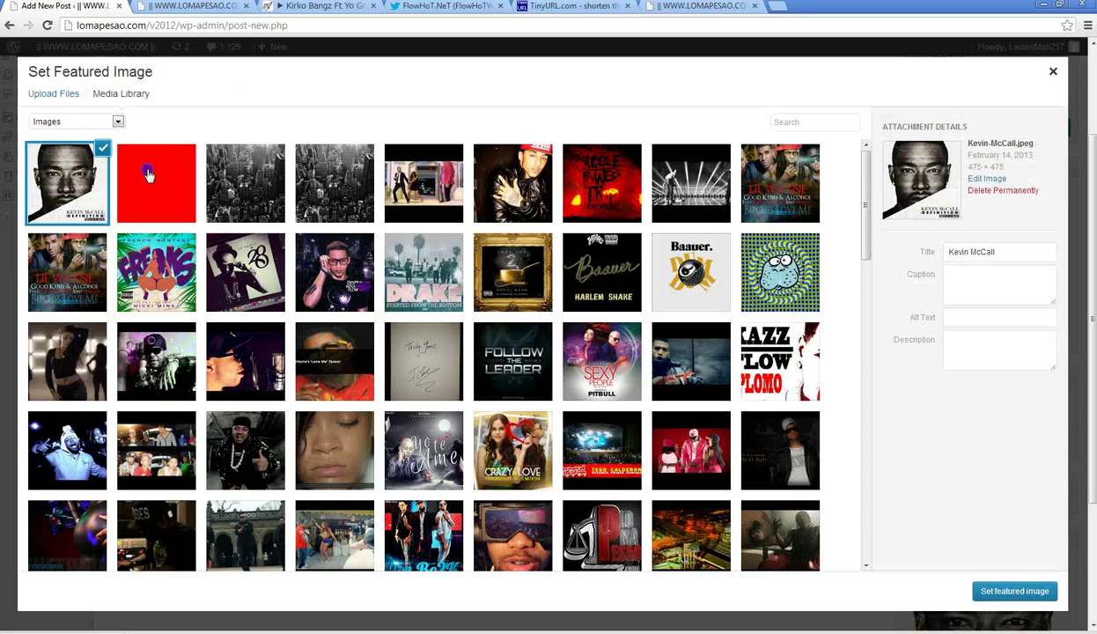
left_click(150, 176)
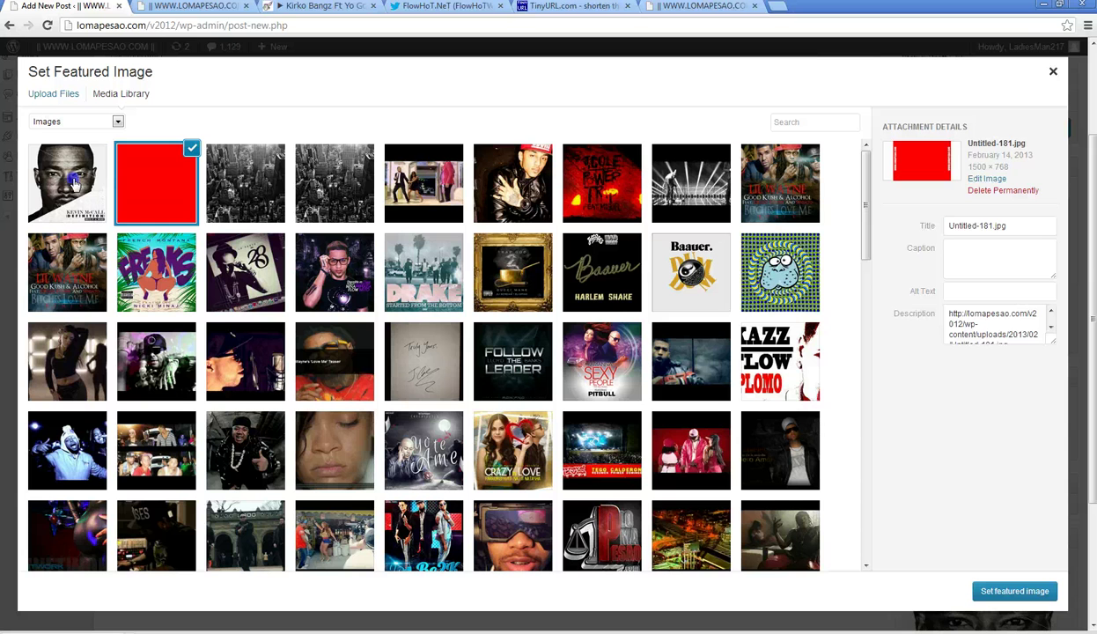
left_click(1053, 72)
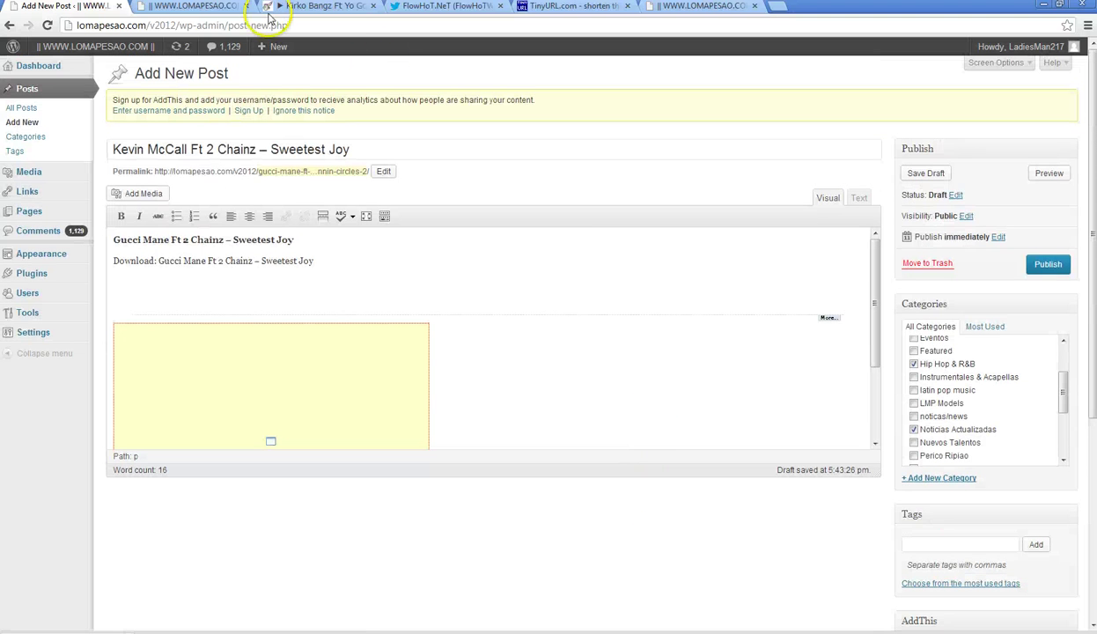
- Minimize Chrome and close Firefox along with both of its tabs
left_click(351, 8)
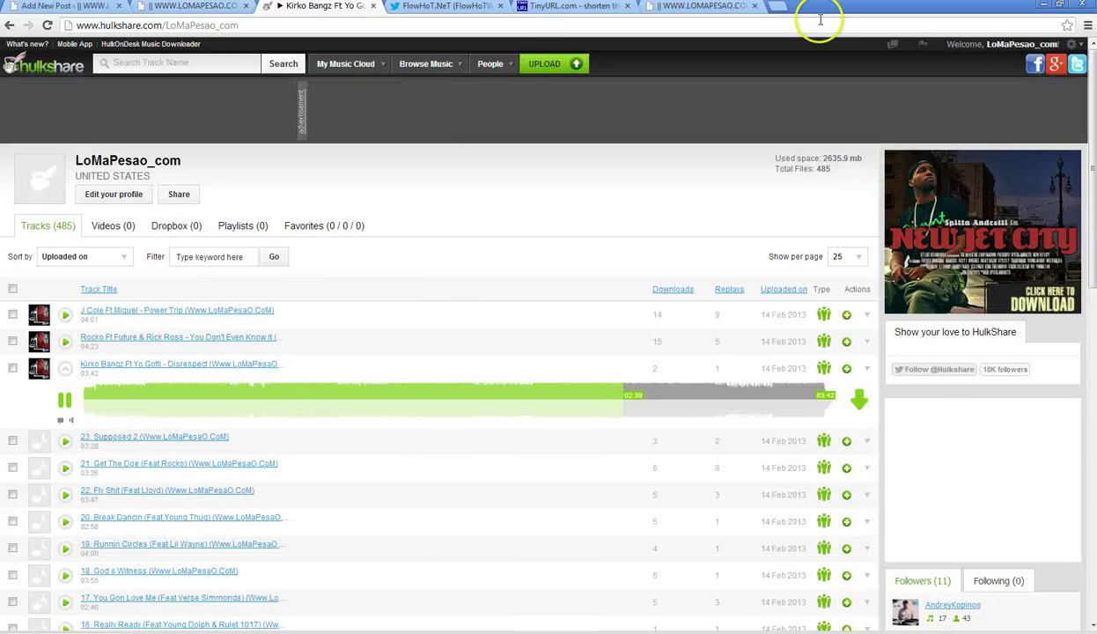
left_click(1042, 7)
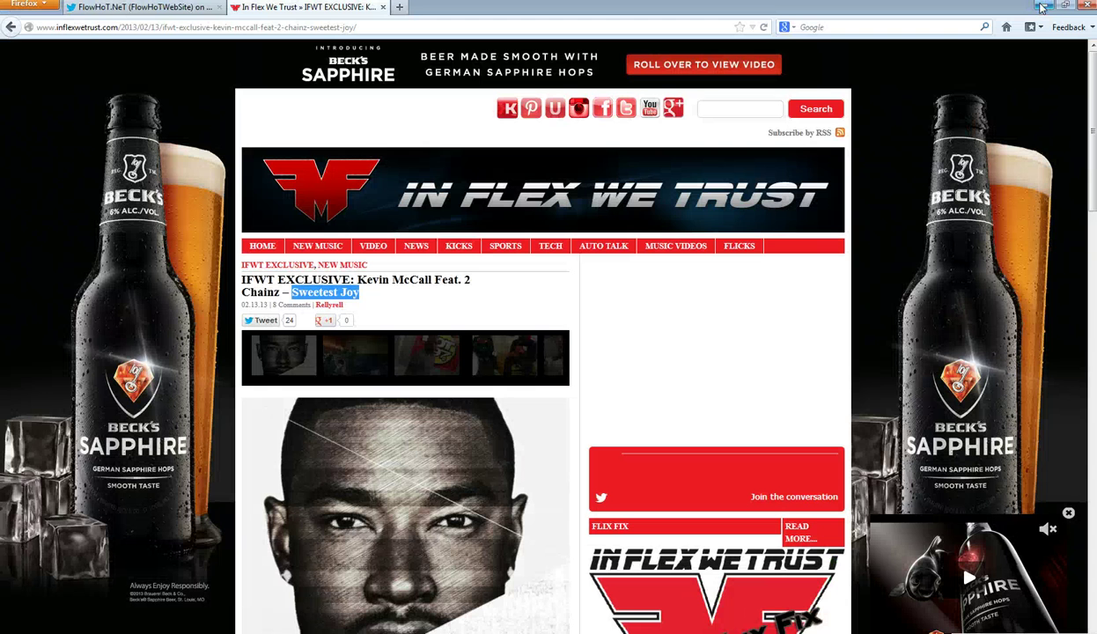
left_click(1042, 7)
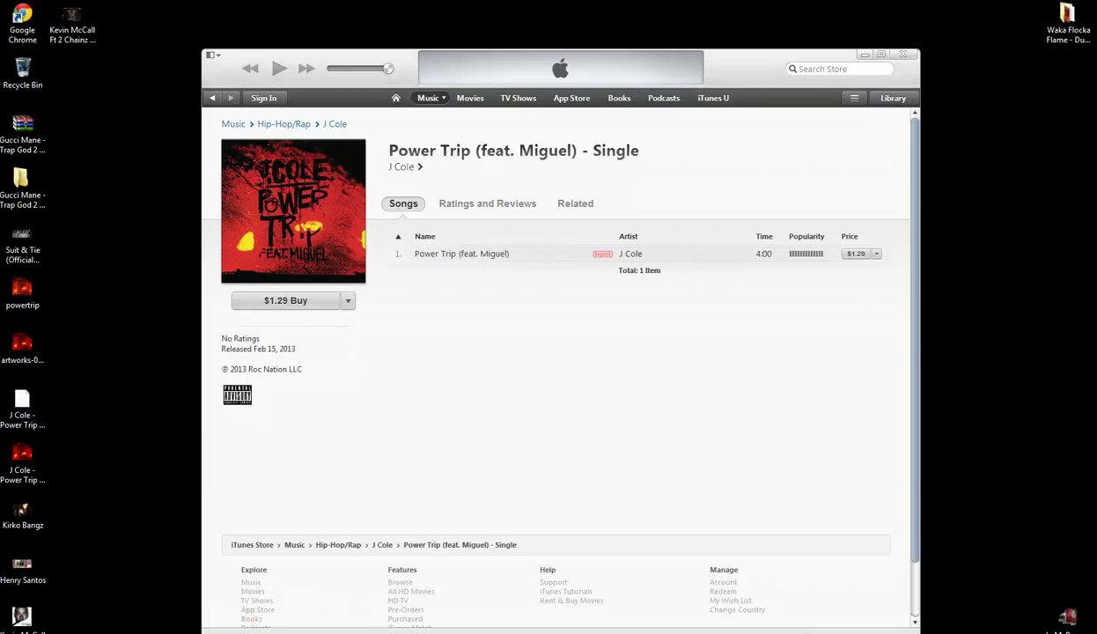
key("alt+Tab")
scroll(194, 487, "down", 5)
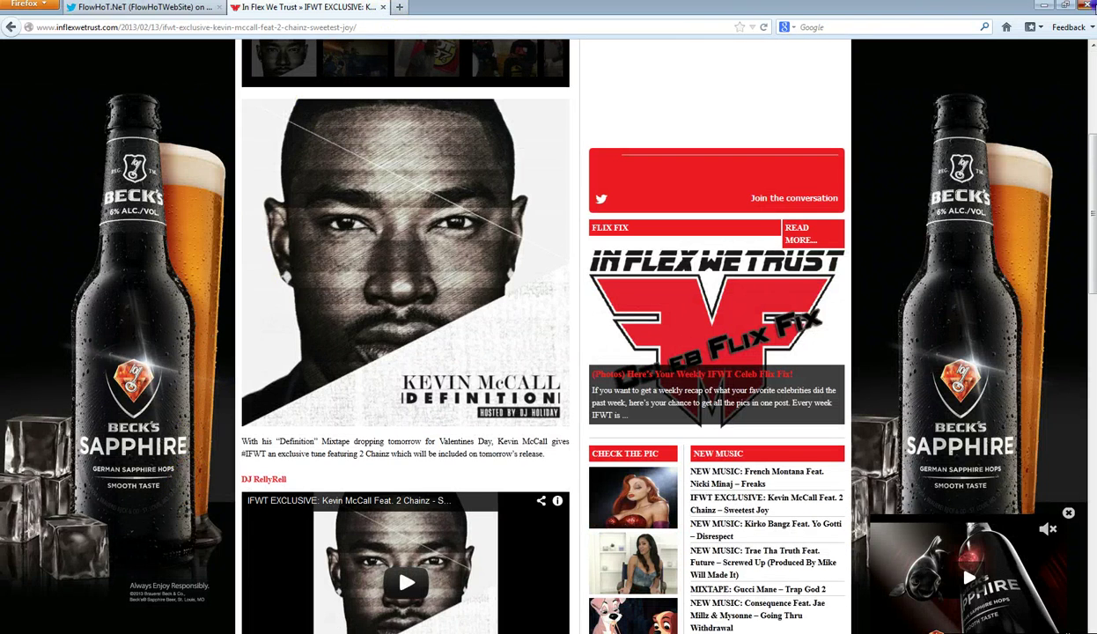
left_click(1089, 5)
left_click(522, 358)
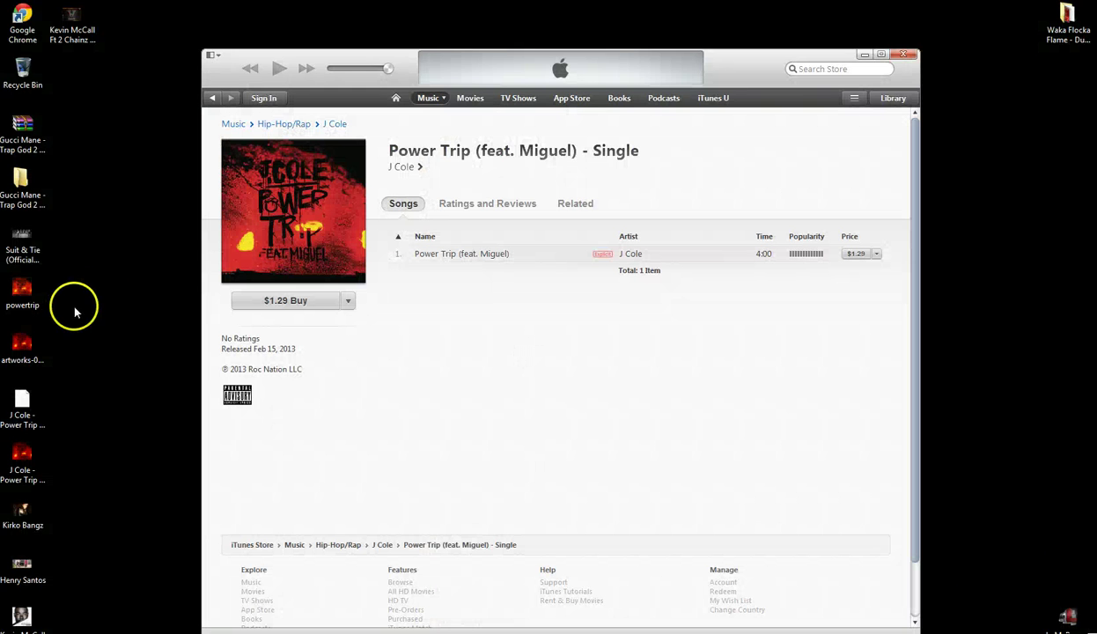
- Check the Gucci Mane archive's properties on the desktop
left_click(25, 126)
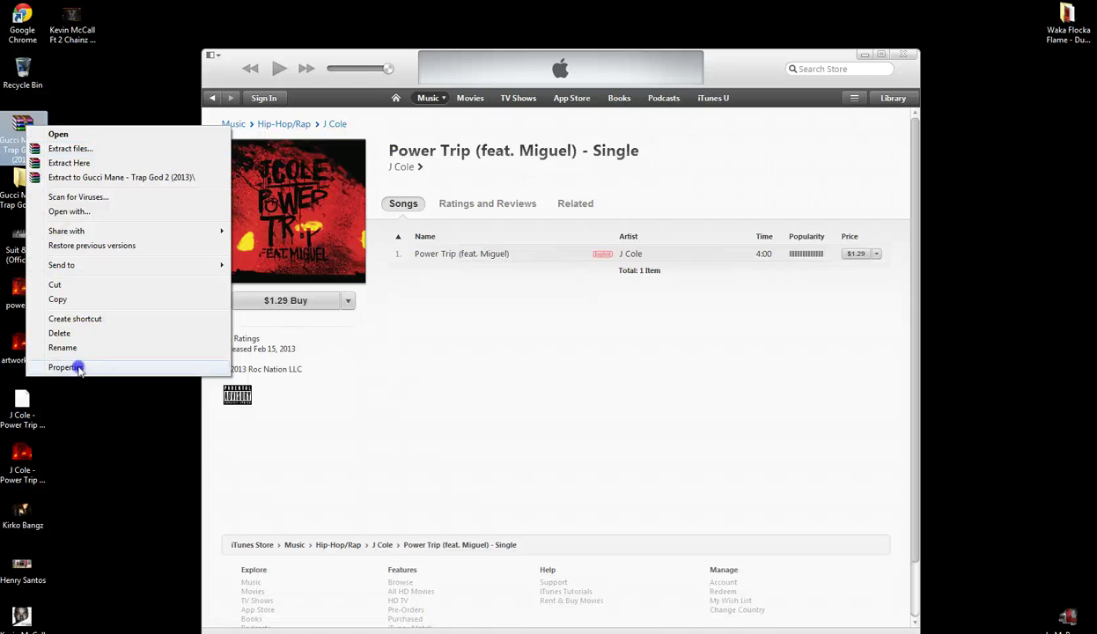
left_click(71, 367)
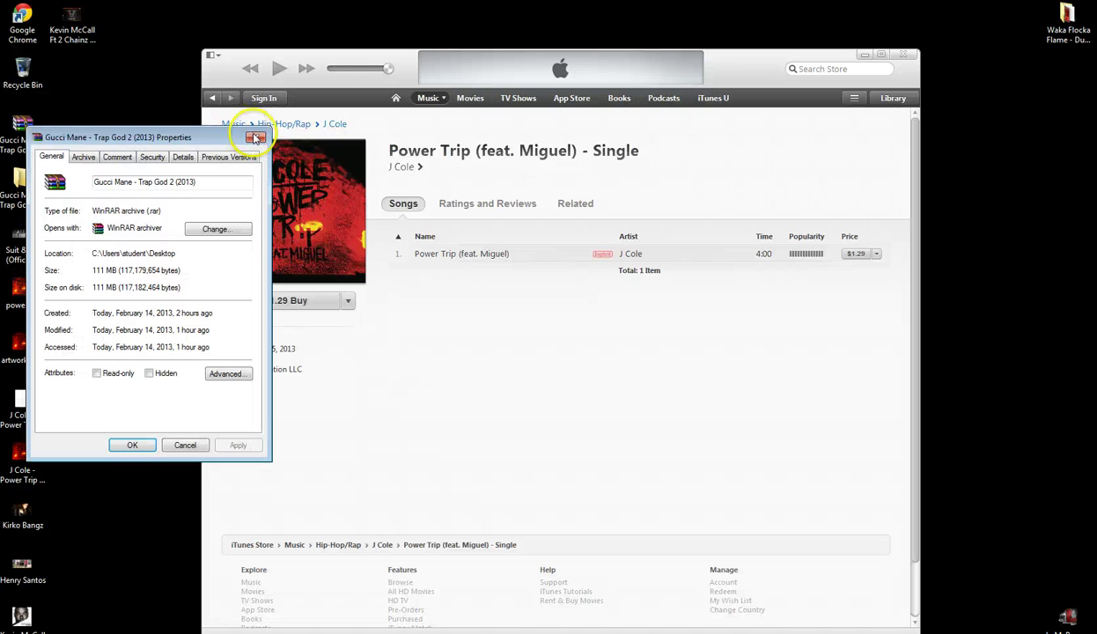
left_click(255, 138)
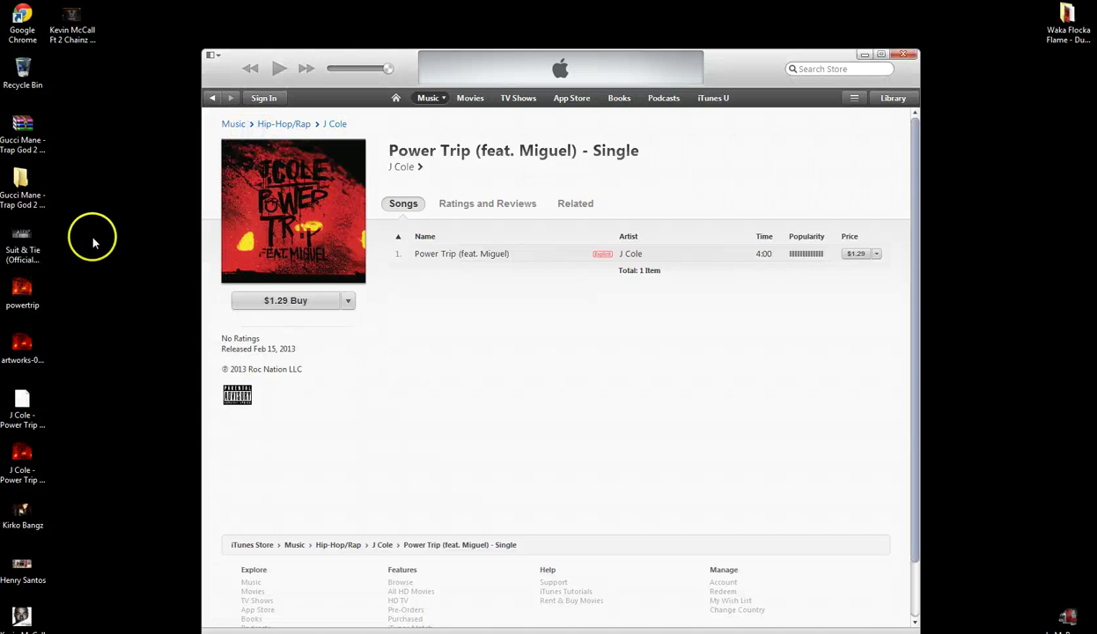
- Delete the eight desktop files from Suit & Tie down, then open the Kevin McCall mp3's actions
left_click_drag(93, 238, 11, 400)
left_click(13, 417)
left_click(71, 414)
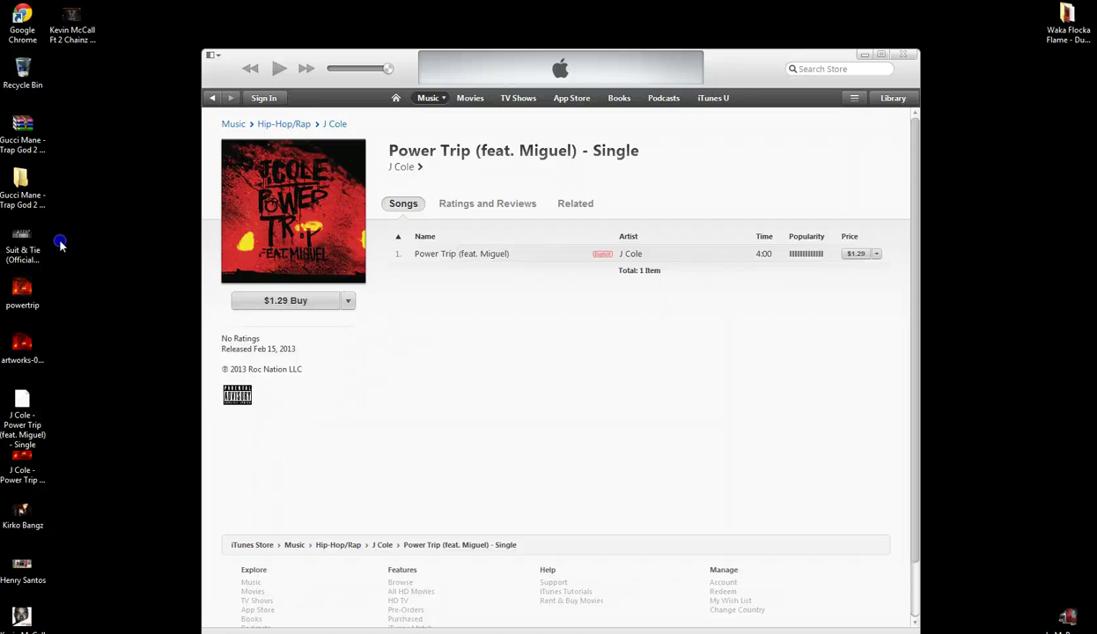
left_click_drag(52, 341, 18, 621)
right_click(17, 619)
left_click(52, 574)
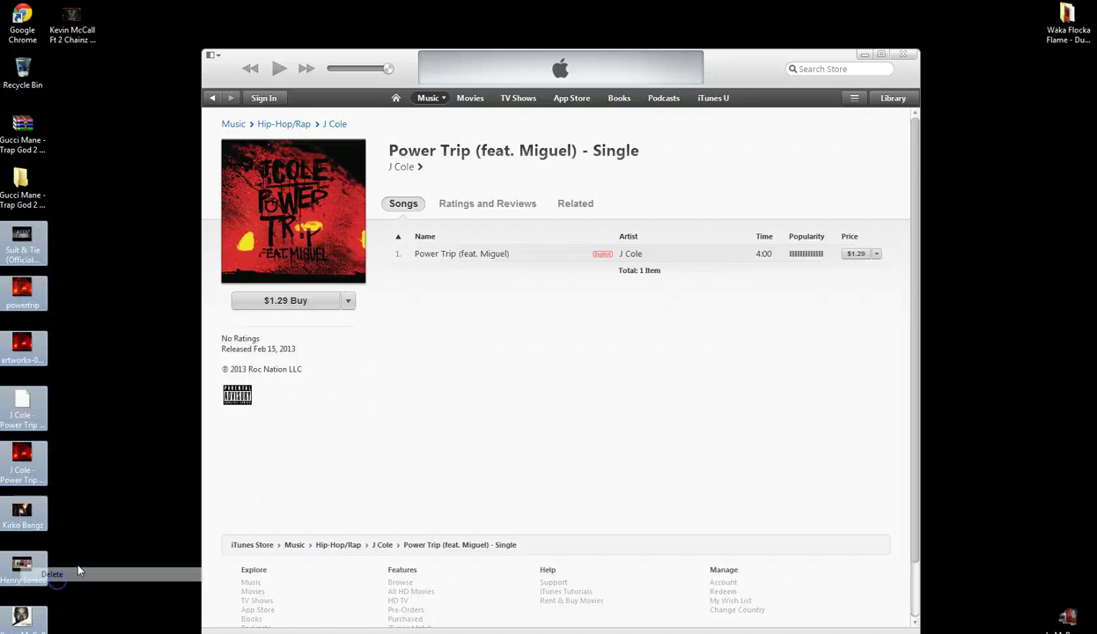
left_click(596, 342)
left_click(44, 128)
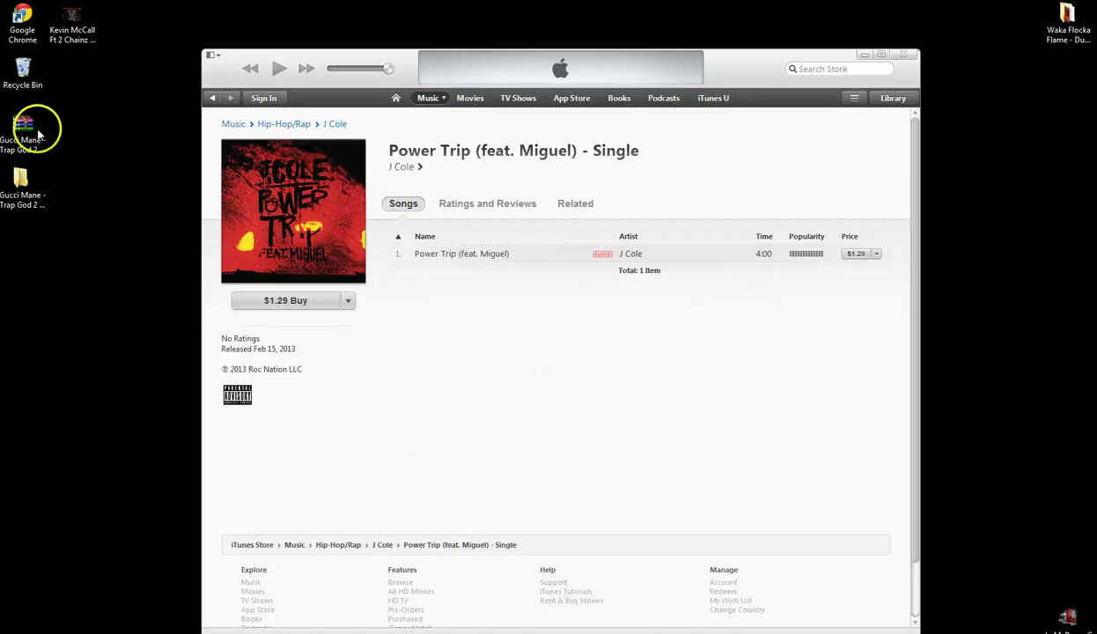
right_click(78, 36)
- In the Sweetest Joy MP3's properties, change the name's site tag to LoMaPesaO and copy it
left_click(136, 310)
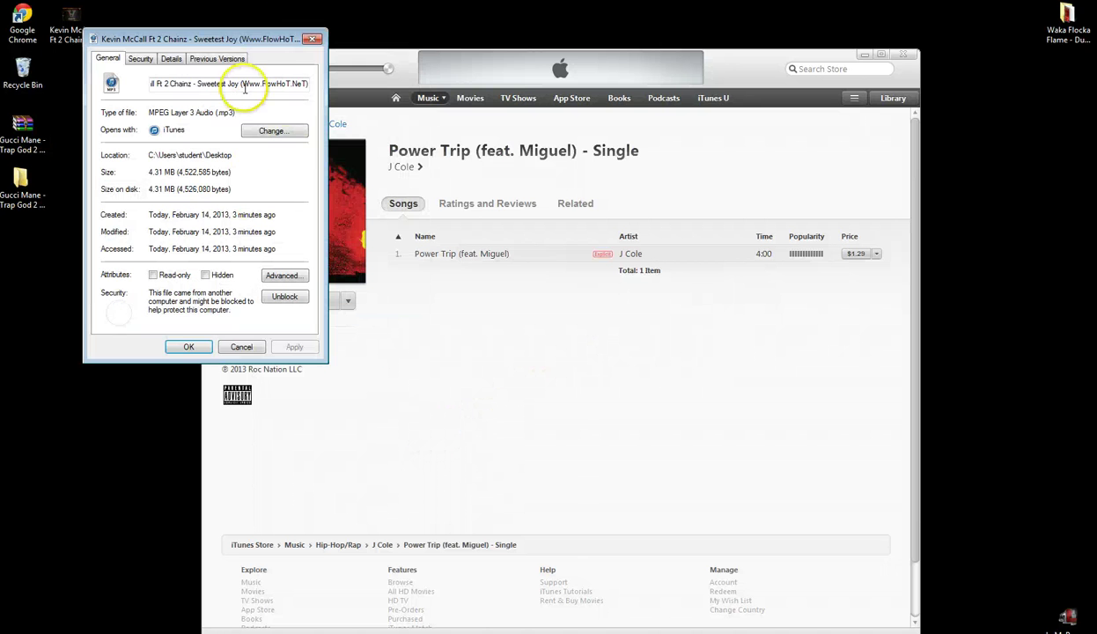
left_click(276, 82)
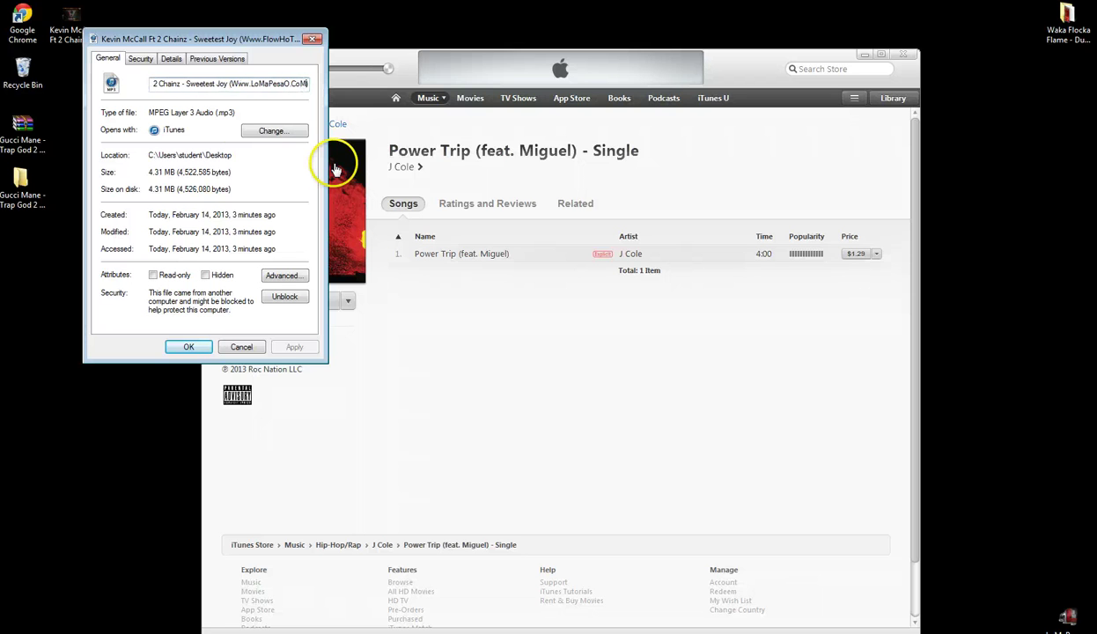
left_click_drag(229, 83, 266, 83)
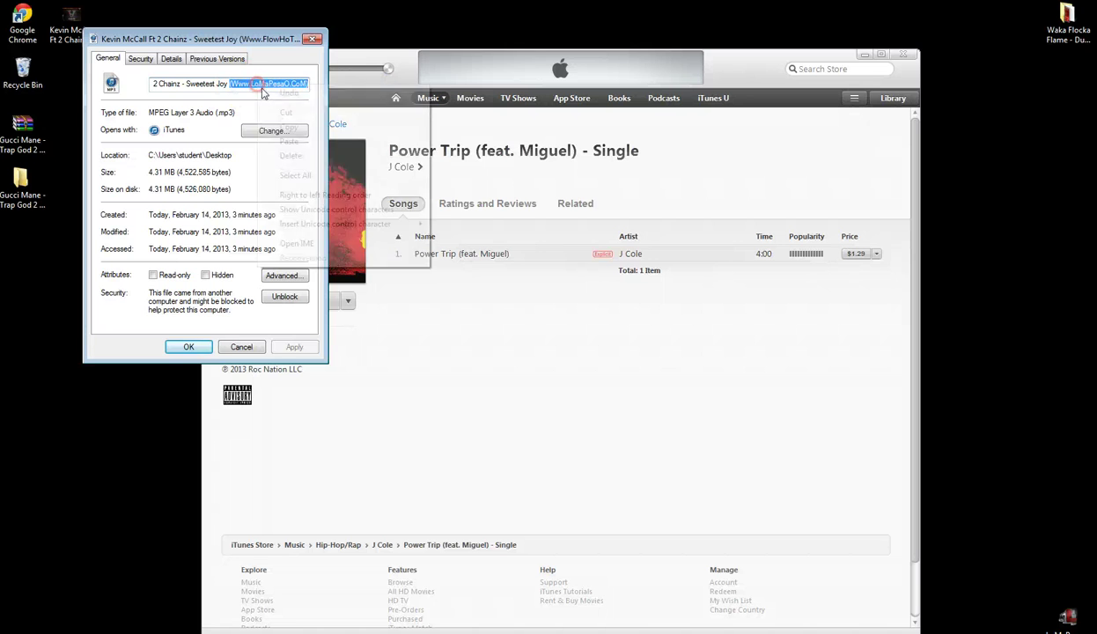
right_click(242, 84)
left_click(286, 124)
left_click(171, 58)
left_click(215, 184)
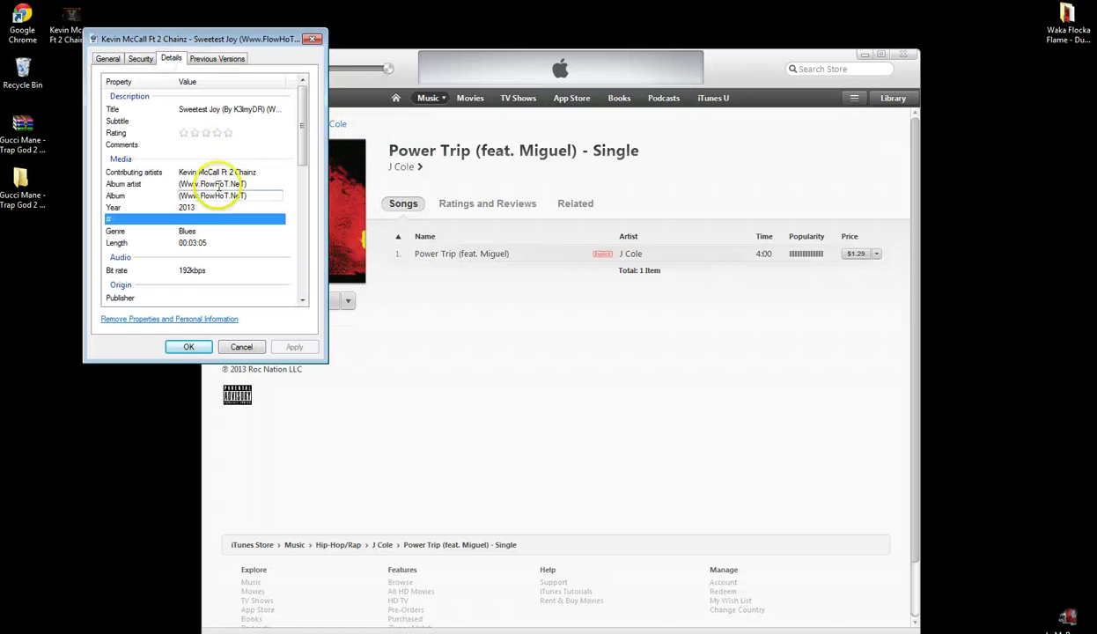
right_click(236, 184)
left_click(247, 236)
left_click(224, 196)
right_click(224, 195)
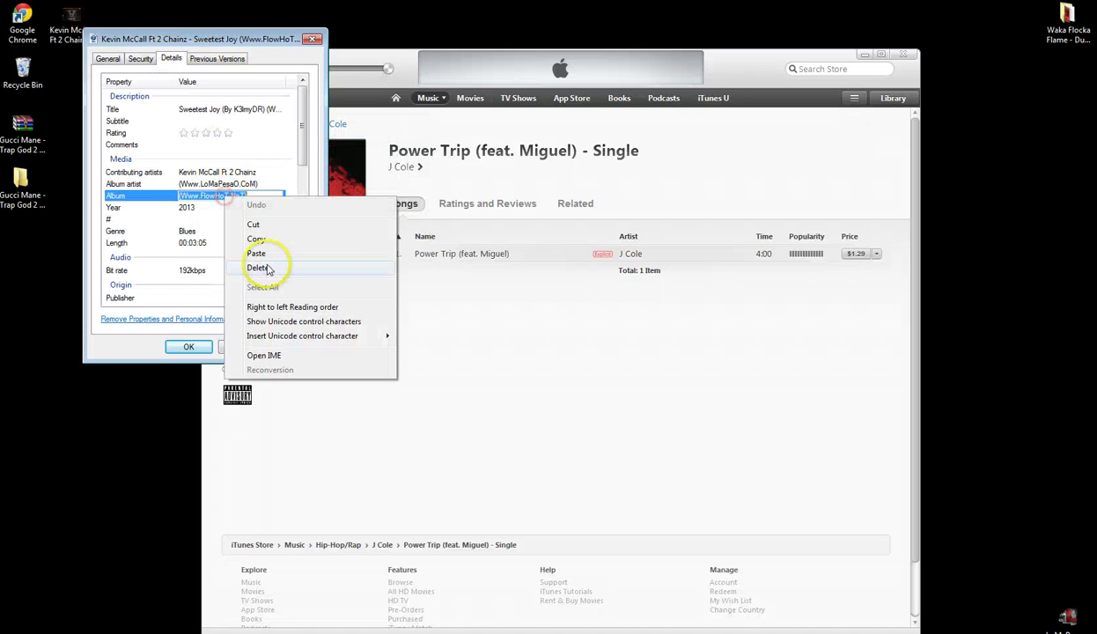
left_click(268, 249)
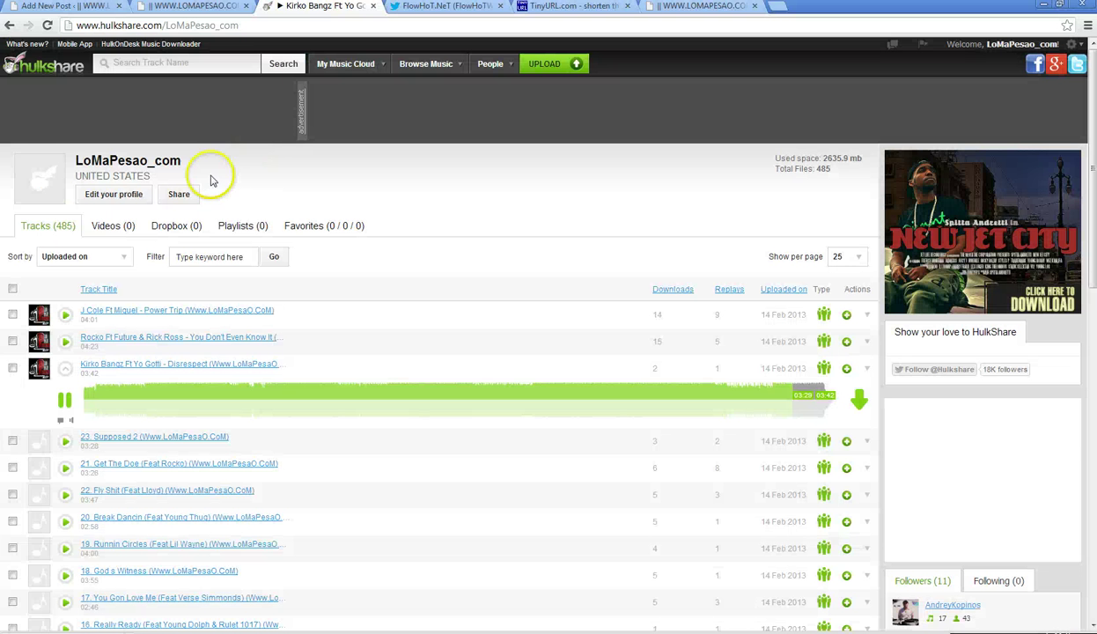
left_click(1042, 7)
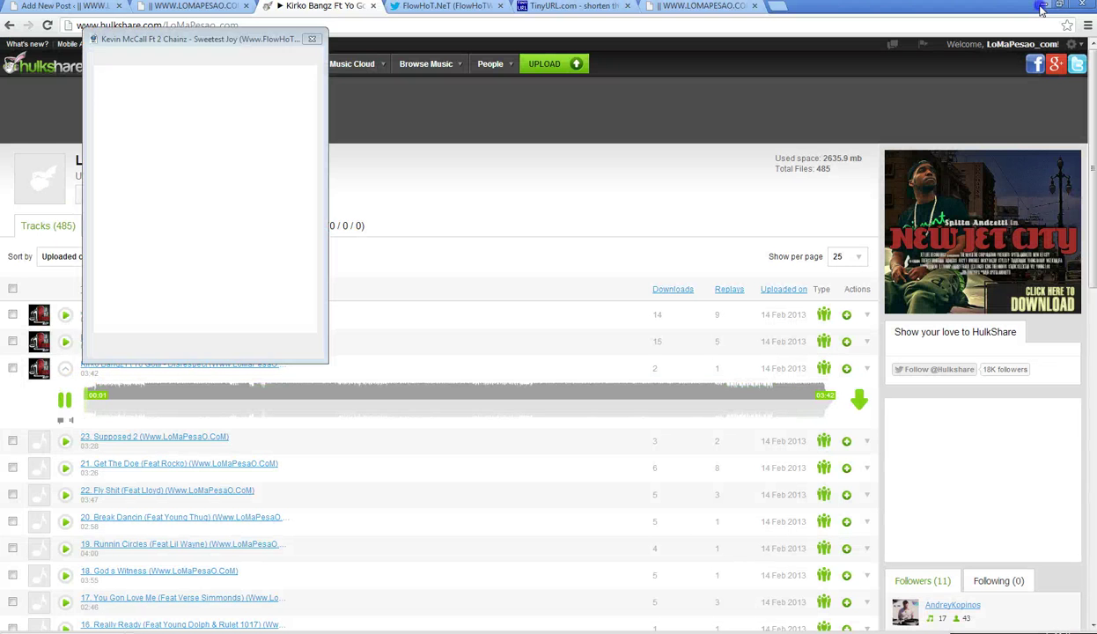
left_click_drag(304, 135, 305, 196)
left_click(247, 228)
right_click(246, 228)
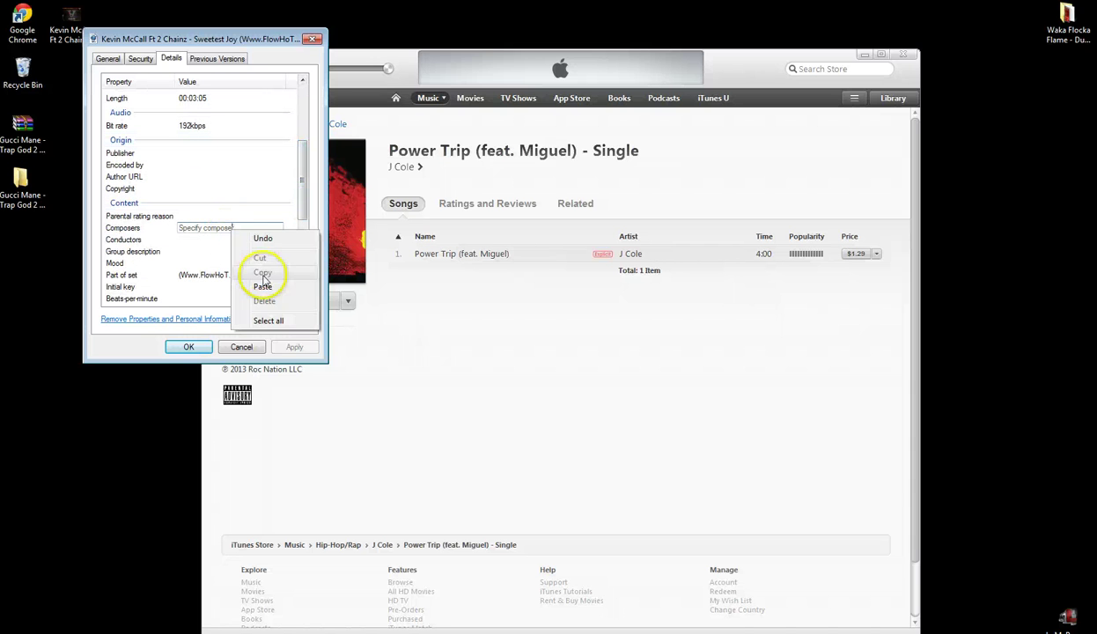
left_click(257, 288)
right_click(208, 275)
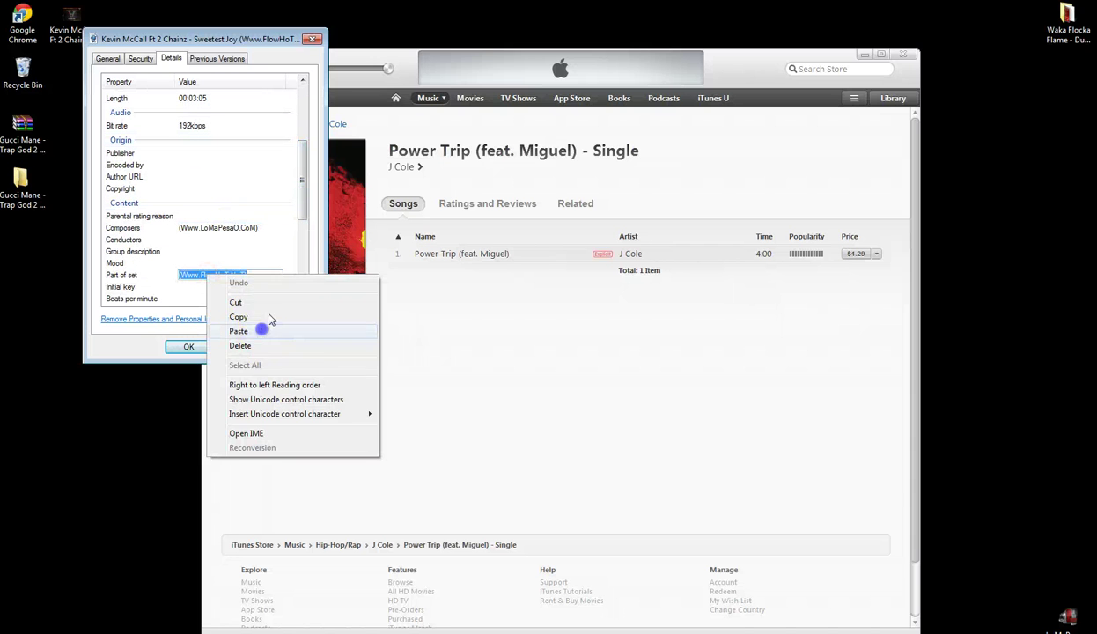
left_click(296, 326)
left_click_drag(299, 195, 302, 124)
left_click(243, 108)
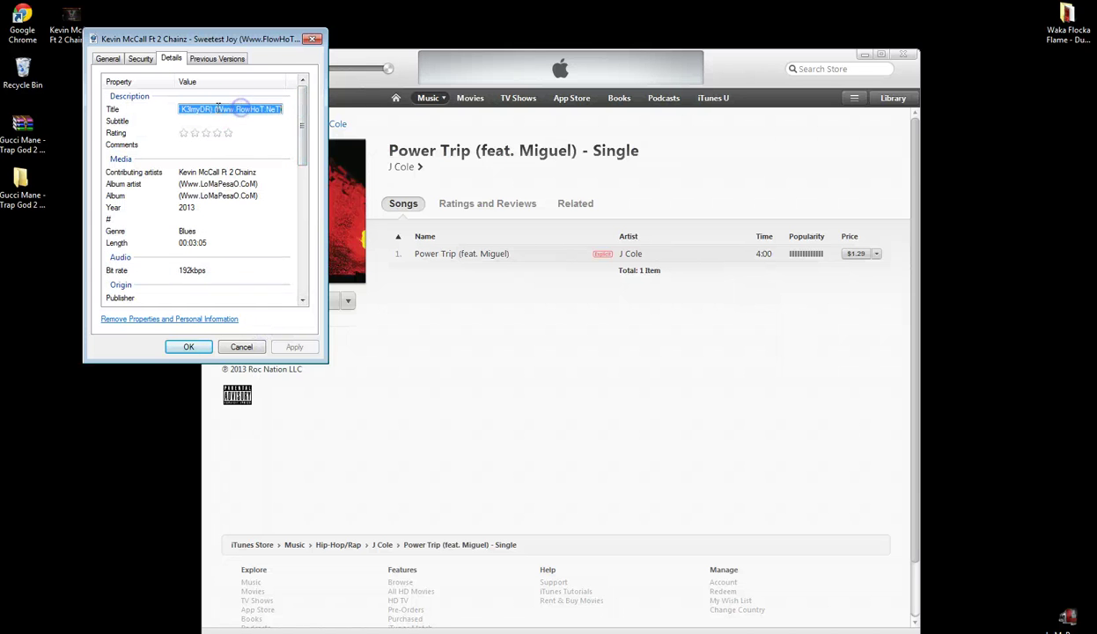
right_click(270, 112)
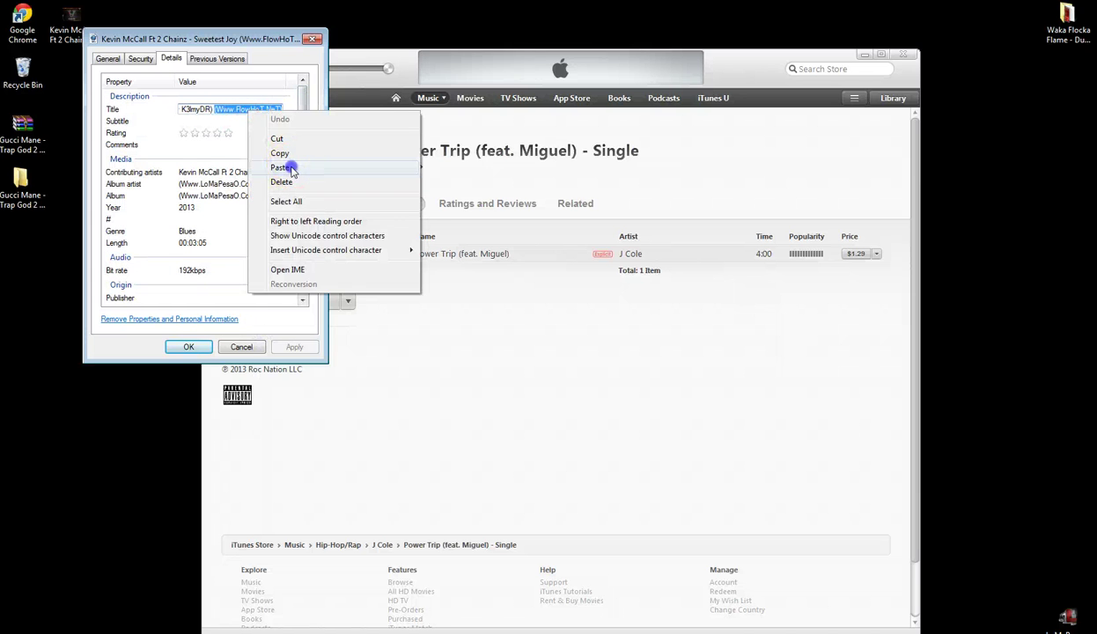
left_click(288, 167)
left_click(198, 109)
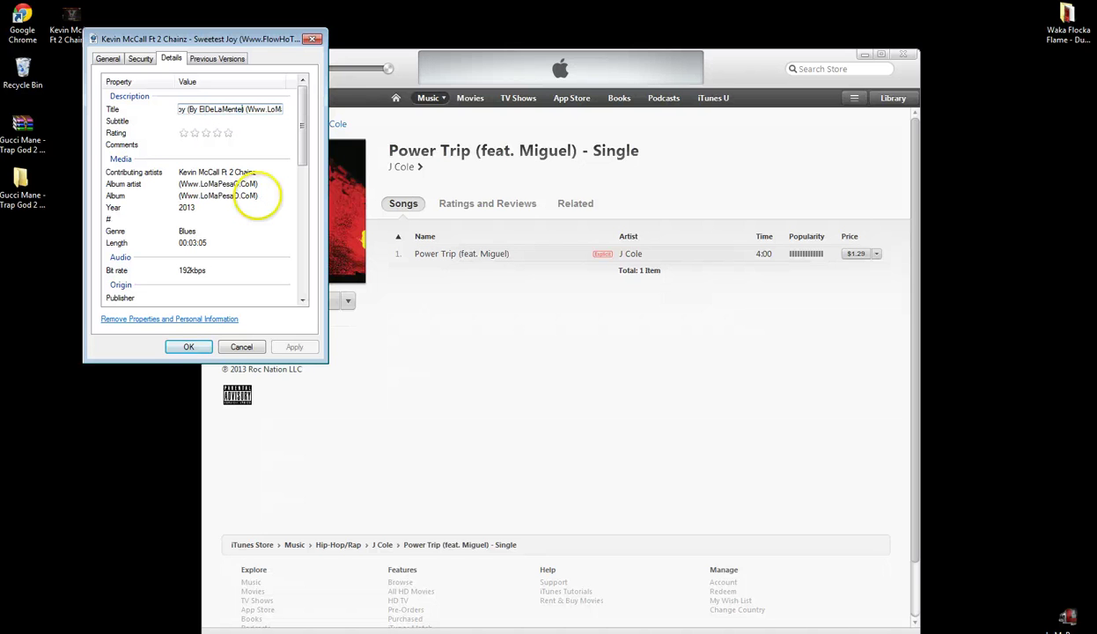
- Verify the renamed file and its detail tags, then close the properties window
left_click(105, 59)
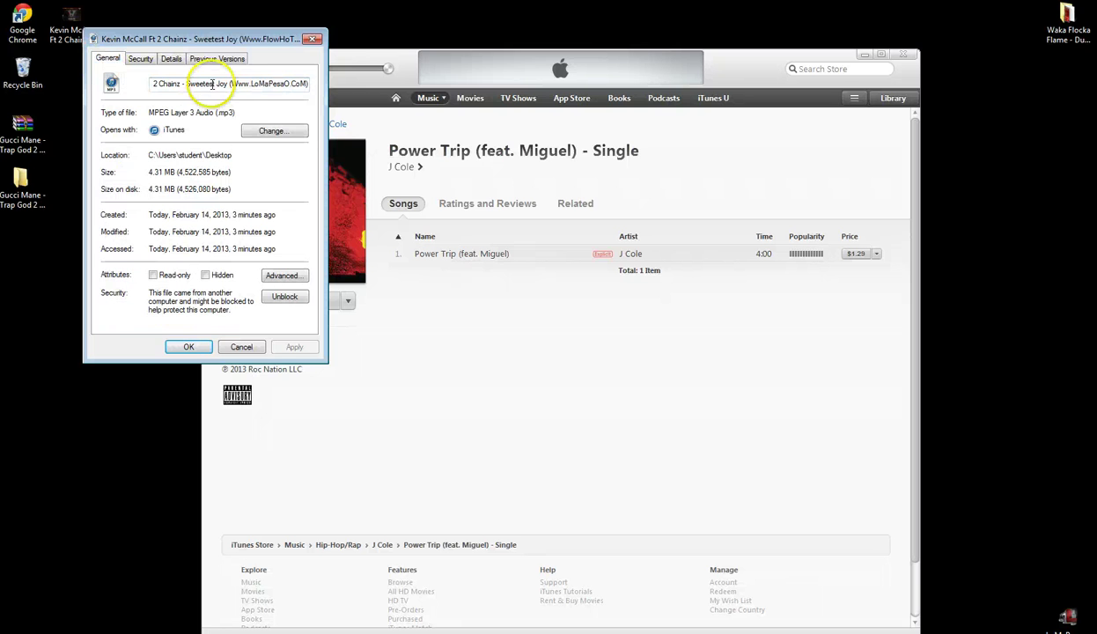
left_click(171, 58)
left_click_drag(304, 98, 300, 256)
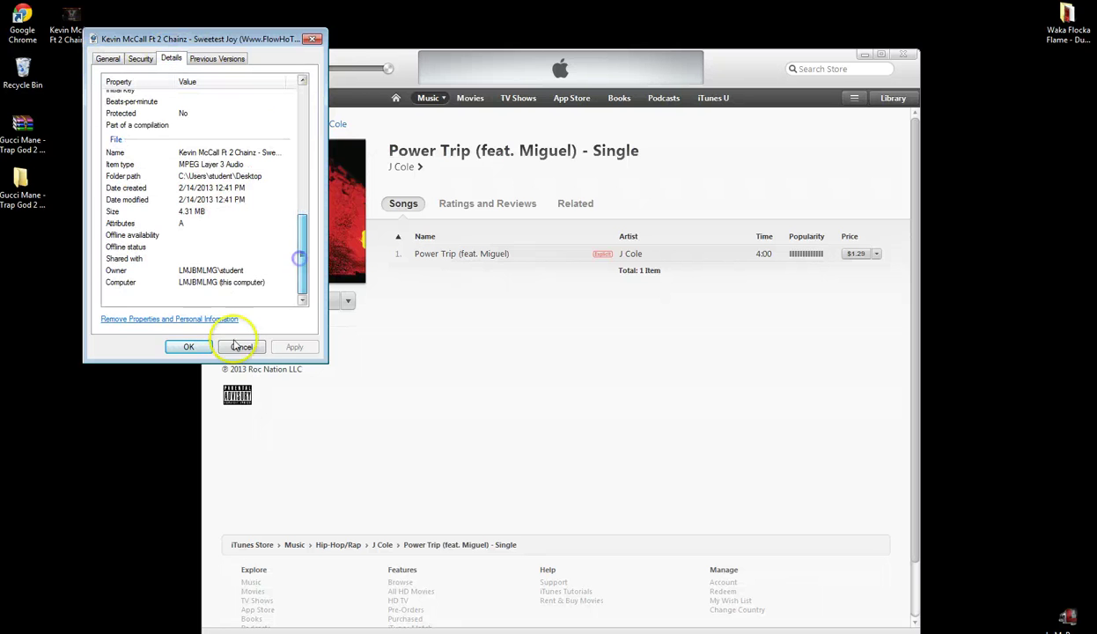
left_click(186, 346)
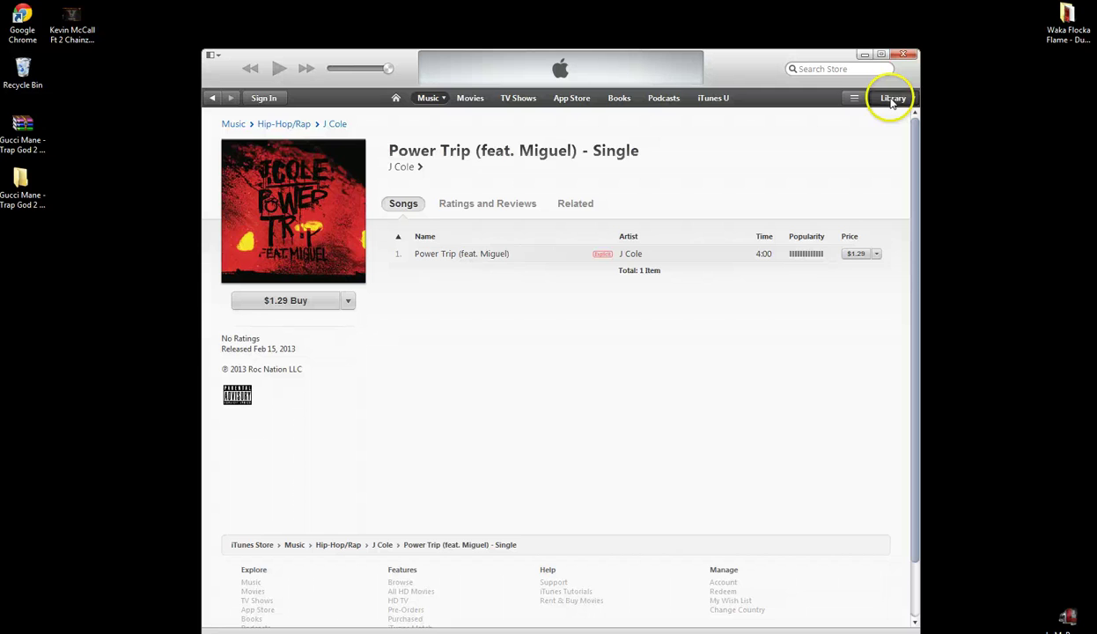
- Import the Sweetest Joy MP3 into the iTunes library and open its track info
left_click(892, 98)
left_click_drag(78, 25, 373, 217)
left_click(273, 182)
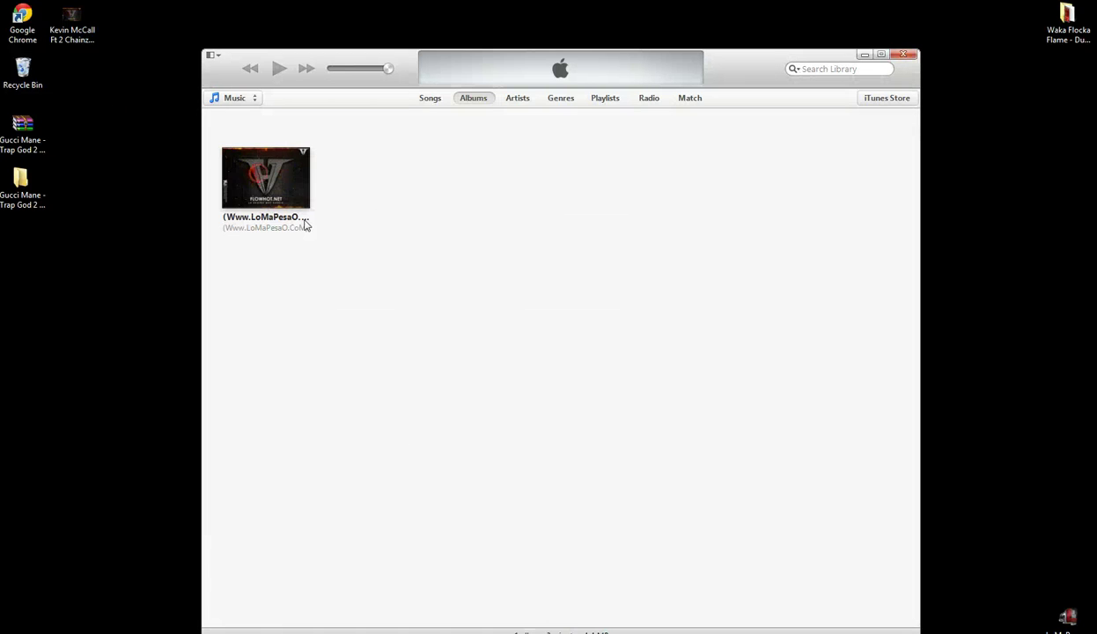
right_click(257, 173)
left_click(304, 228)
left_click(410, 144)
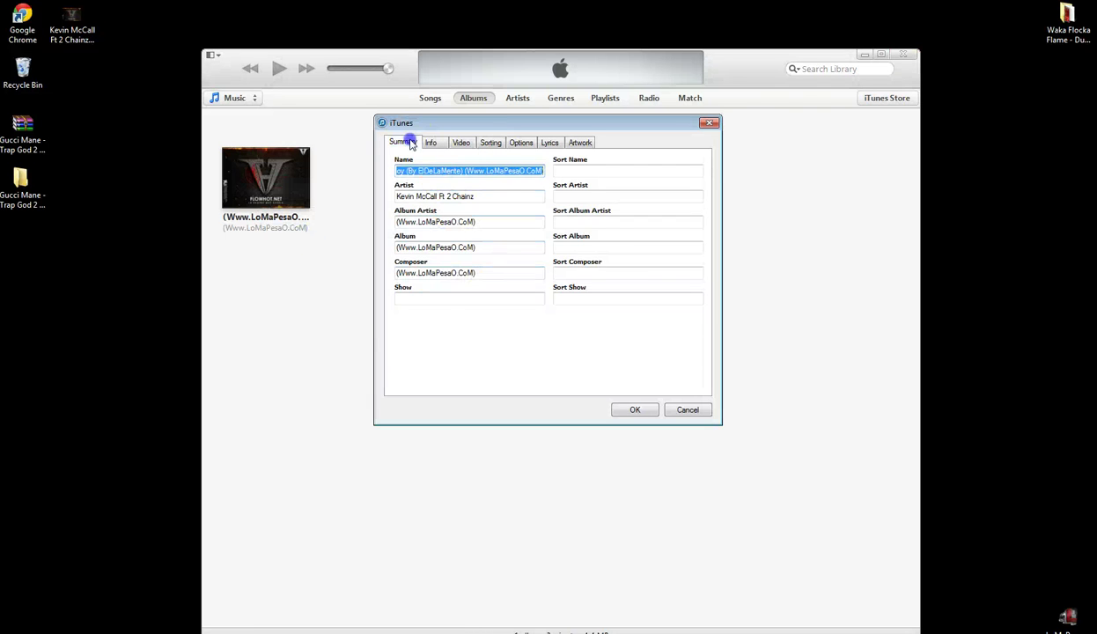
left_click(430, 143)
left_click(436, 375)
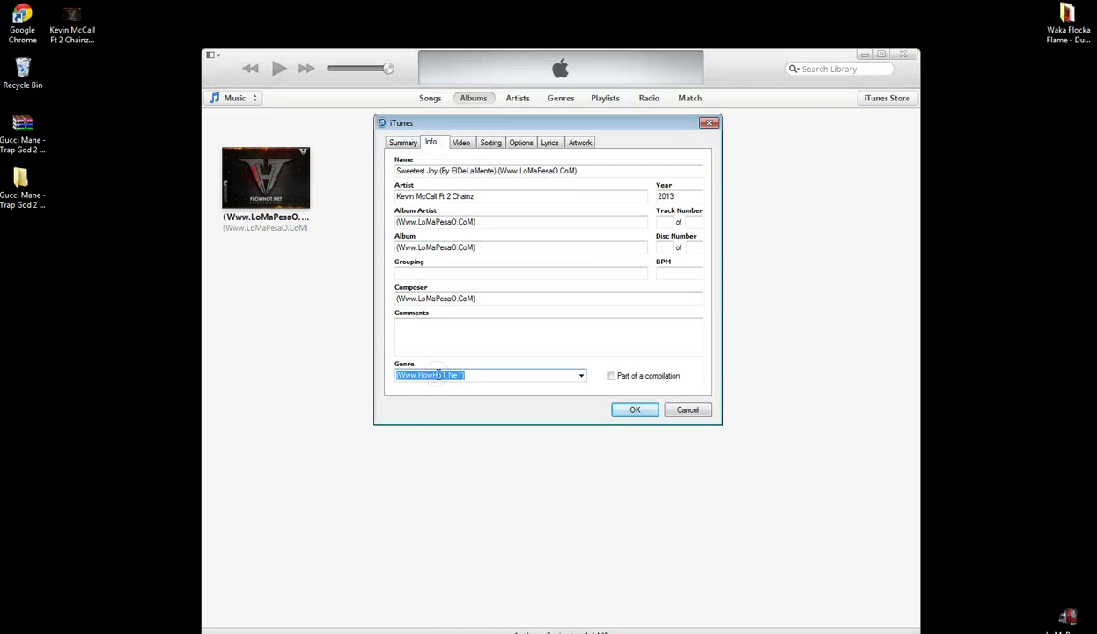
- Replace the track's artwork with the LoMaPesao.CoM image and save the info
left_click(492, 144)
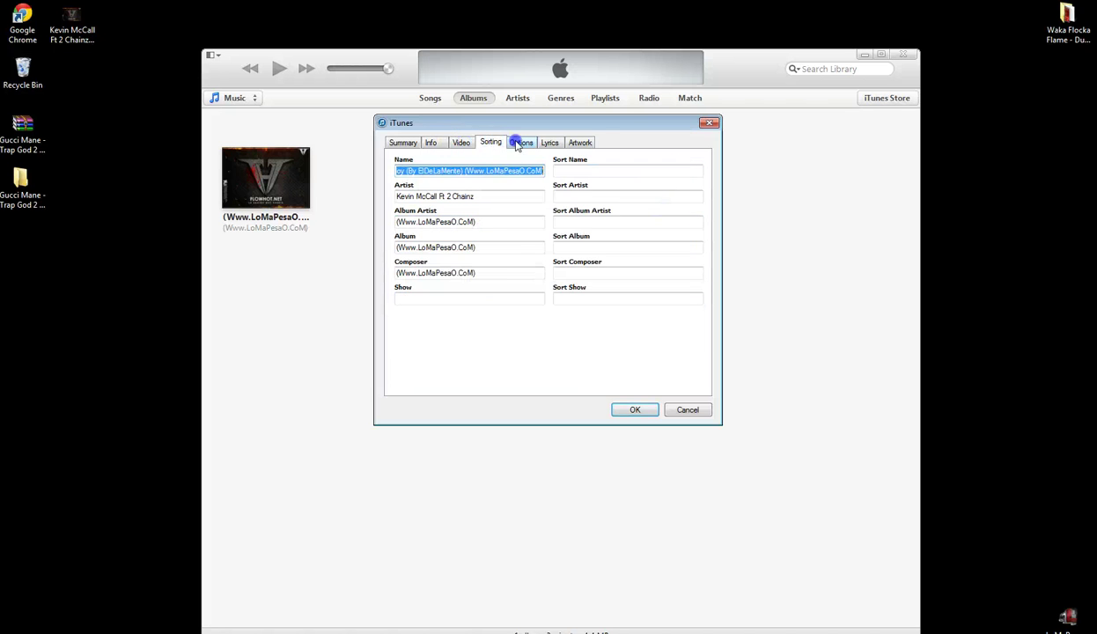
left_click(520, 142)
left_click(550, 143)
left_click(580, 143)
left_click(502, 337)
left_click(447, 339)
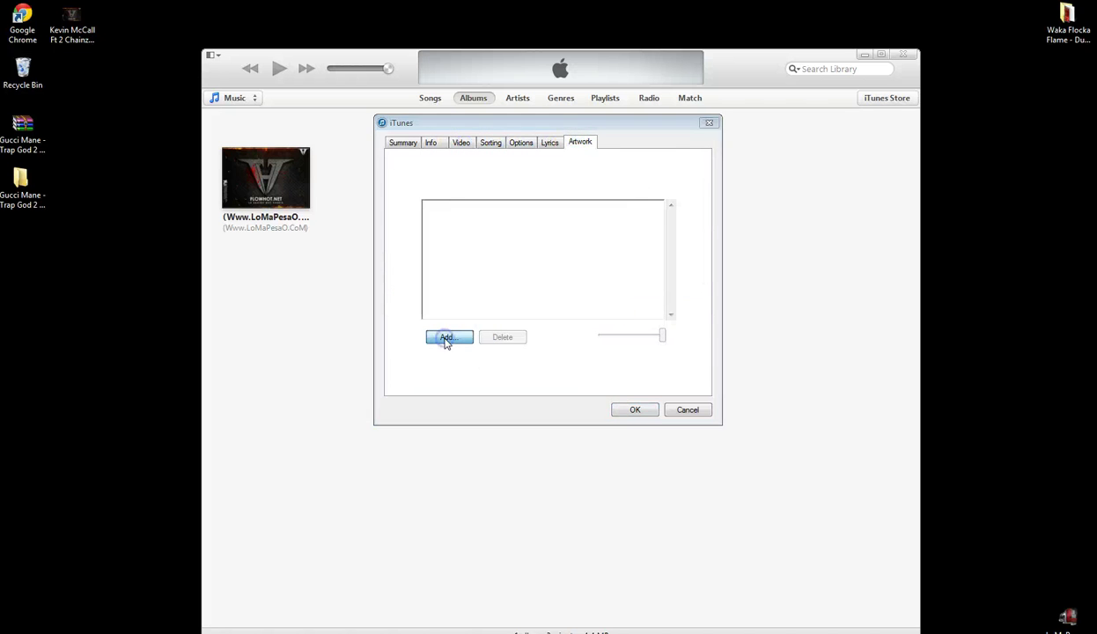
left_click(609, 288)
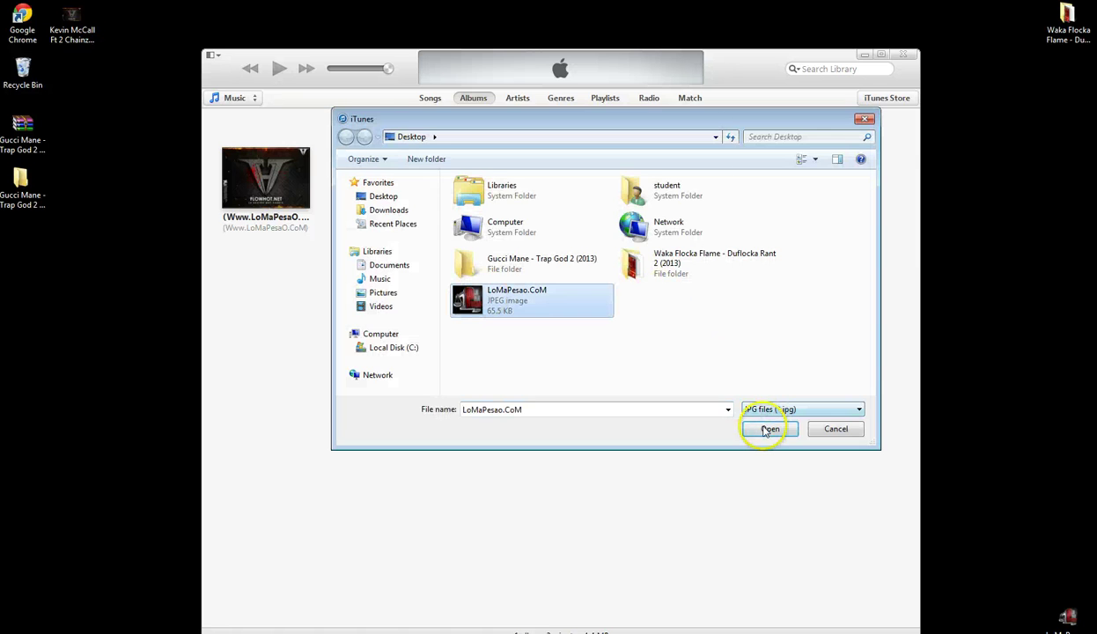
left_click(766, 431)
left_click(635, 409)
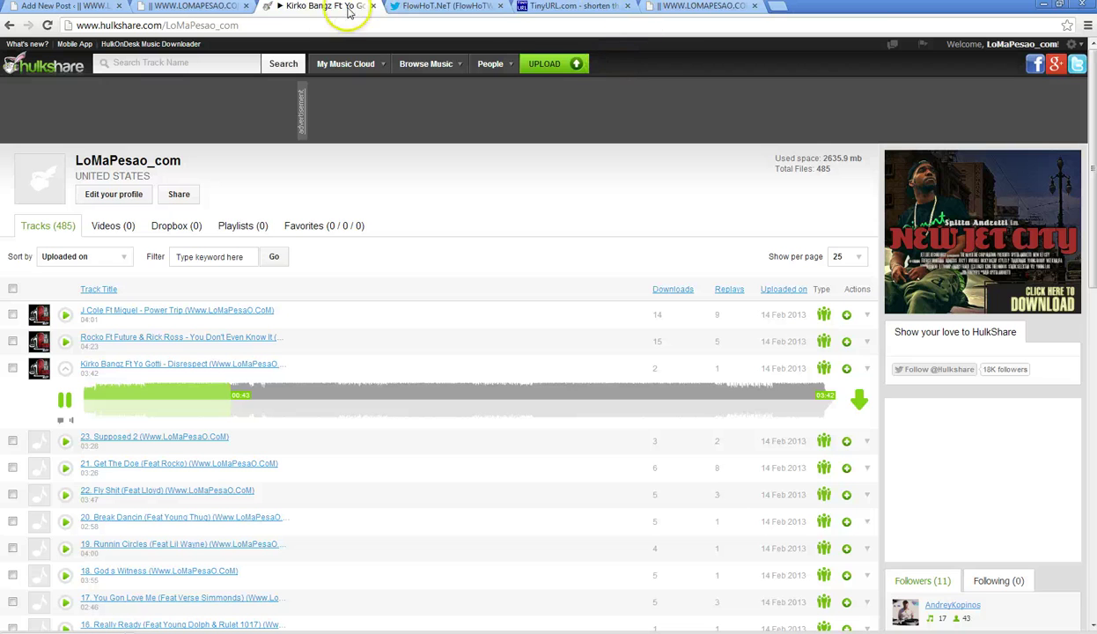
- Go to hulkshare.com in a new tab and open its upload page
left_click(770, 7)
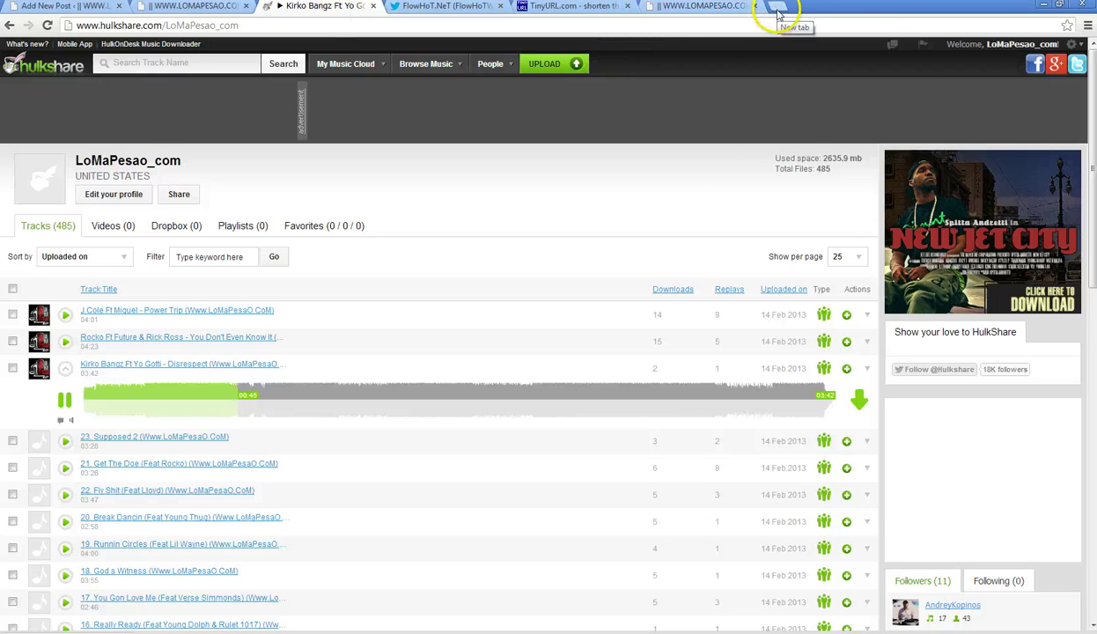
type("hulkshare.com")
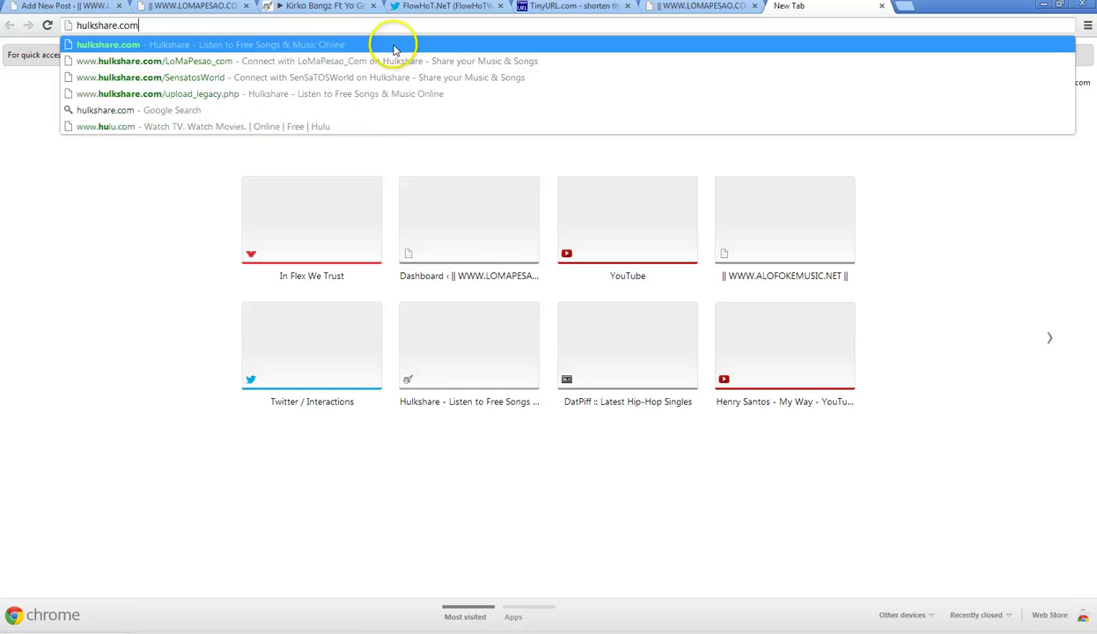
left_click(393, 50)
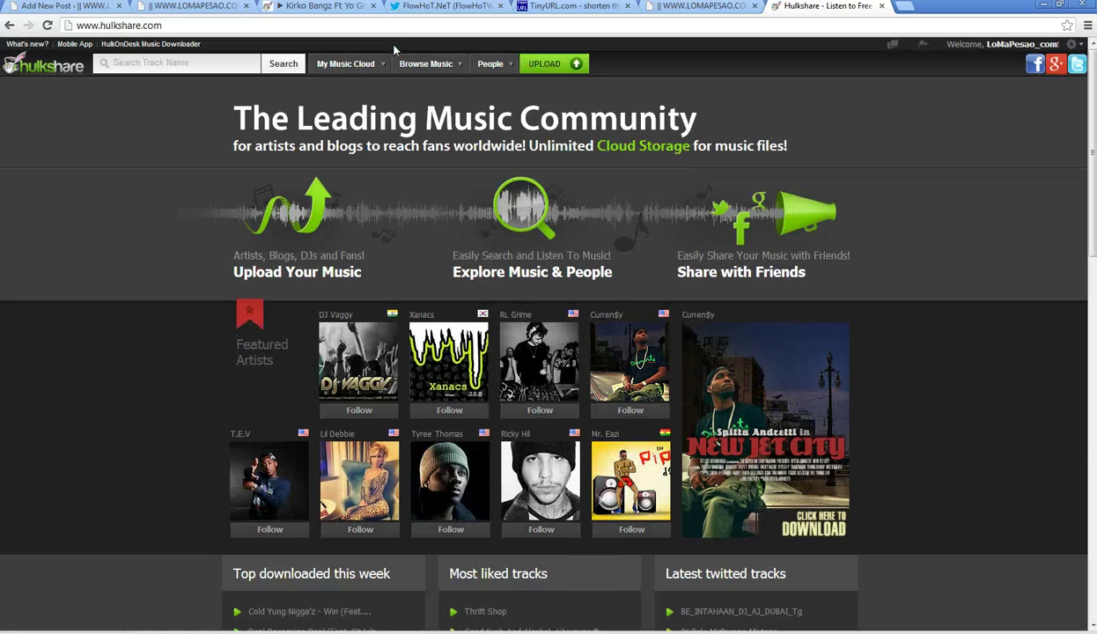
left_click(532, 65)
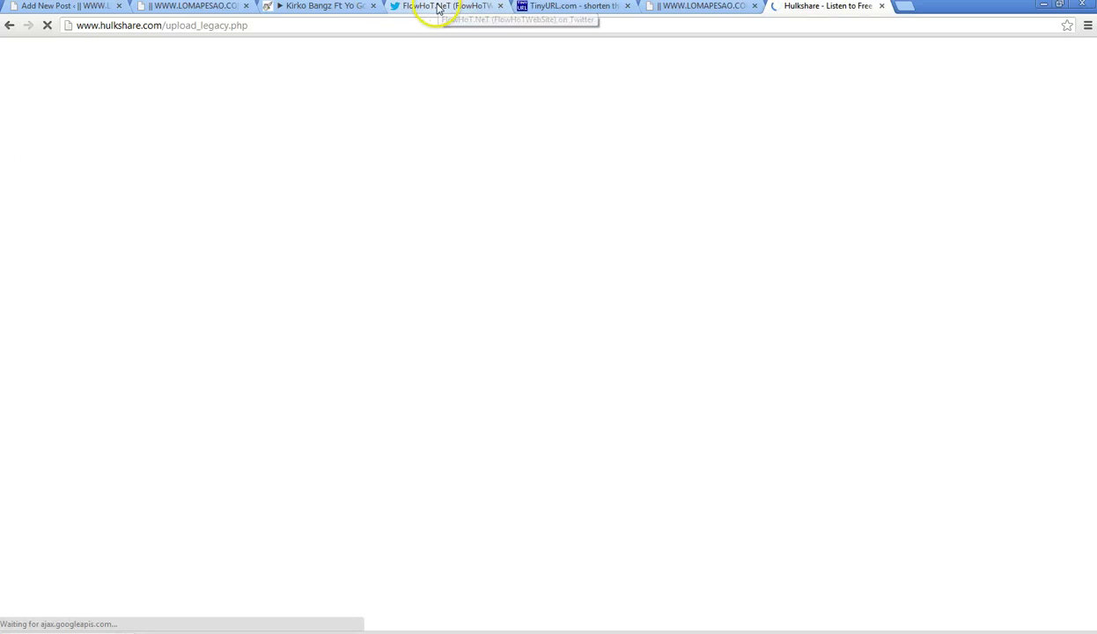
left_click(718, 6)
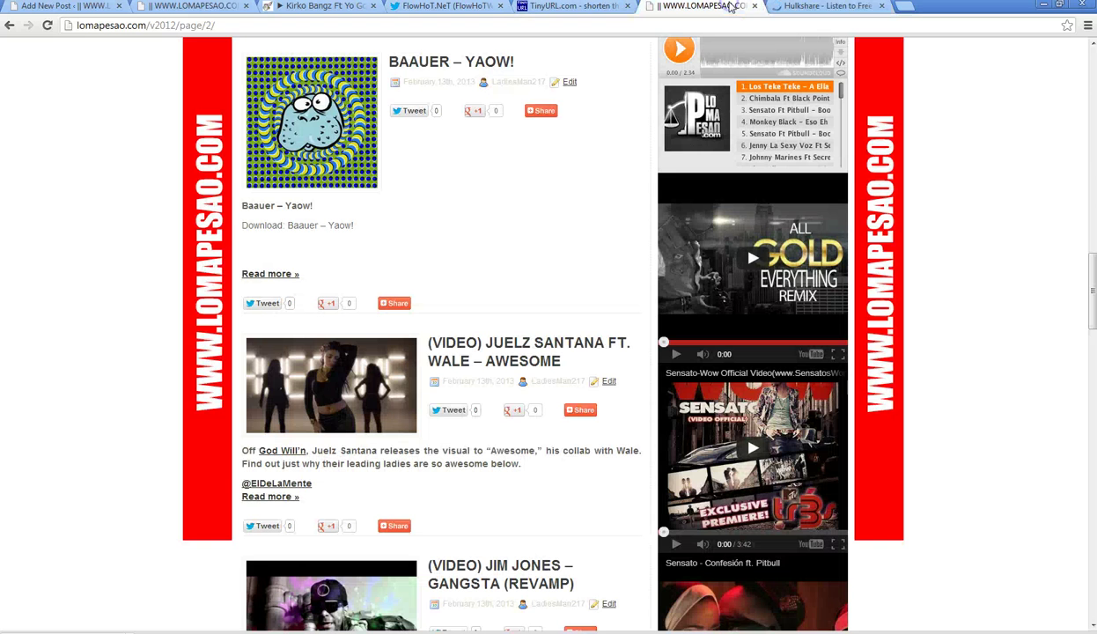
left_click(828, 6)
- Regular-upload the Sweetest Joy mp3, accepting the terms of service
left_click(132, 201)
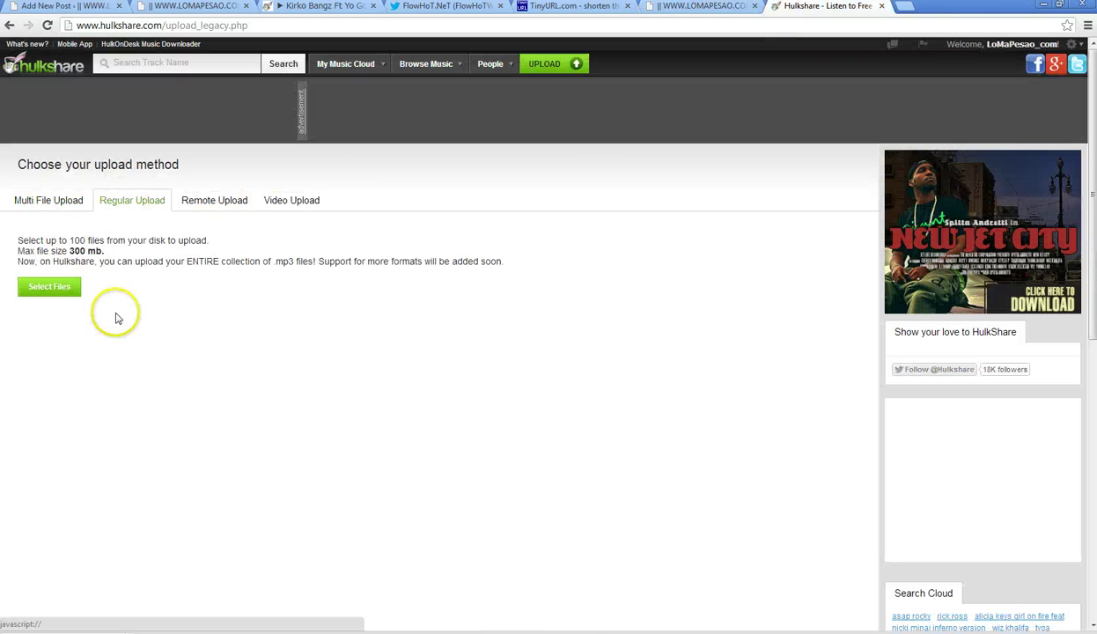
left_click(68, 290)
left_click(622, 440)
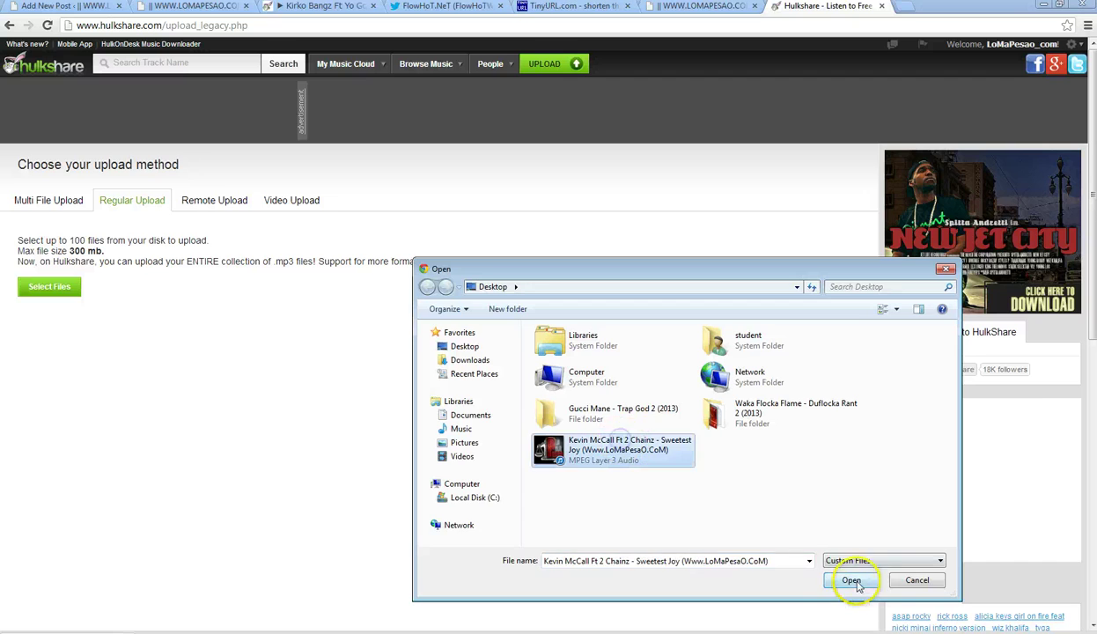
left_click(852, 579)
scroll(88, 317, "down", 4)
left_click(22, 264)
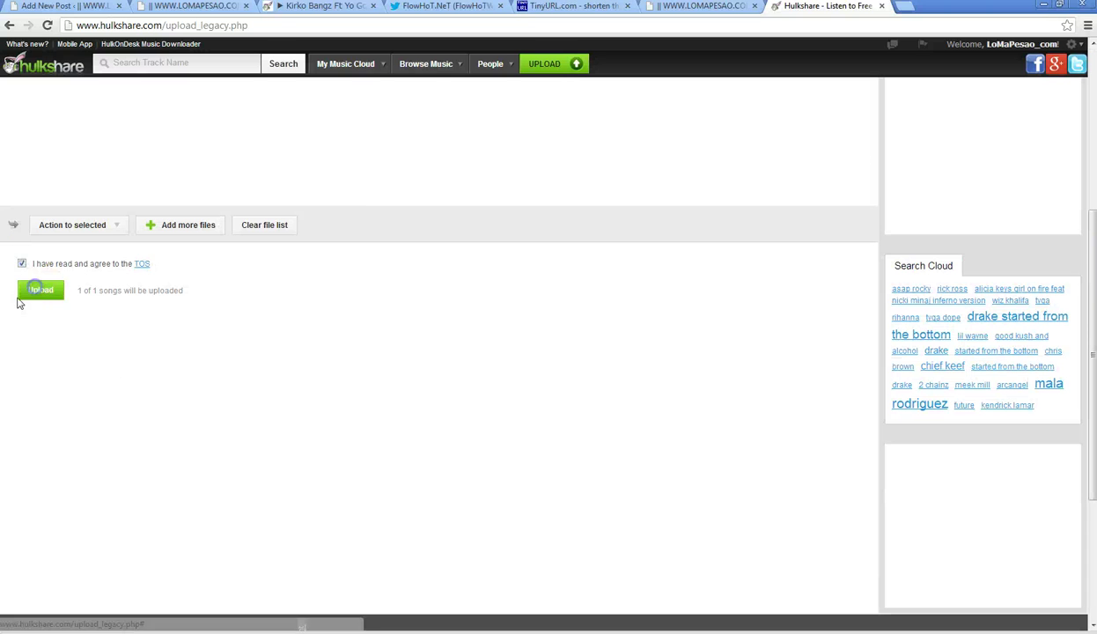
left_click(41, 290)
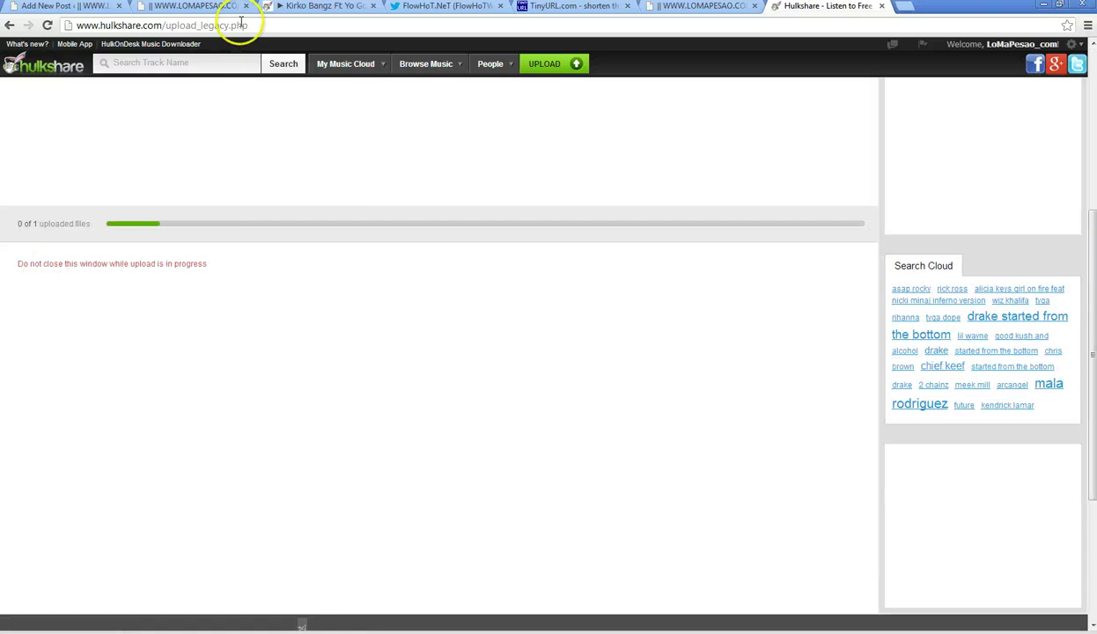
- Check the FlowHoT.NeT Twitter tab and the HulkShare upload progress
left_click(449, 6)
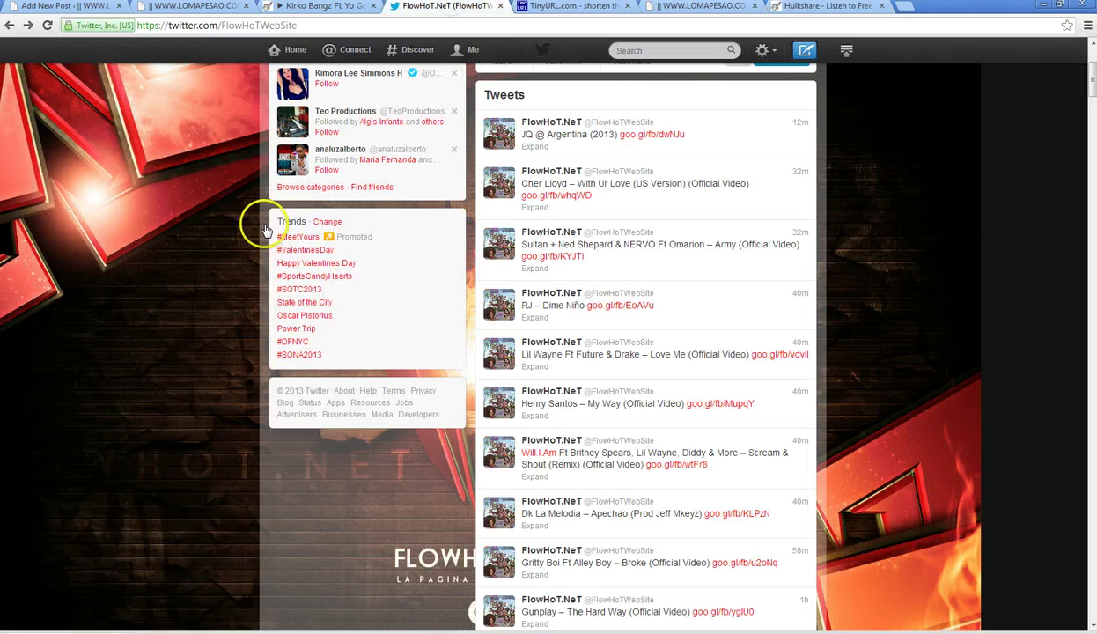
scroll(180, 296, "up", 3)
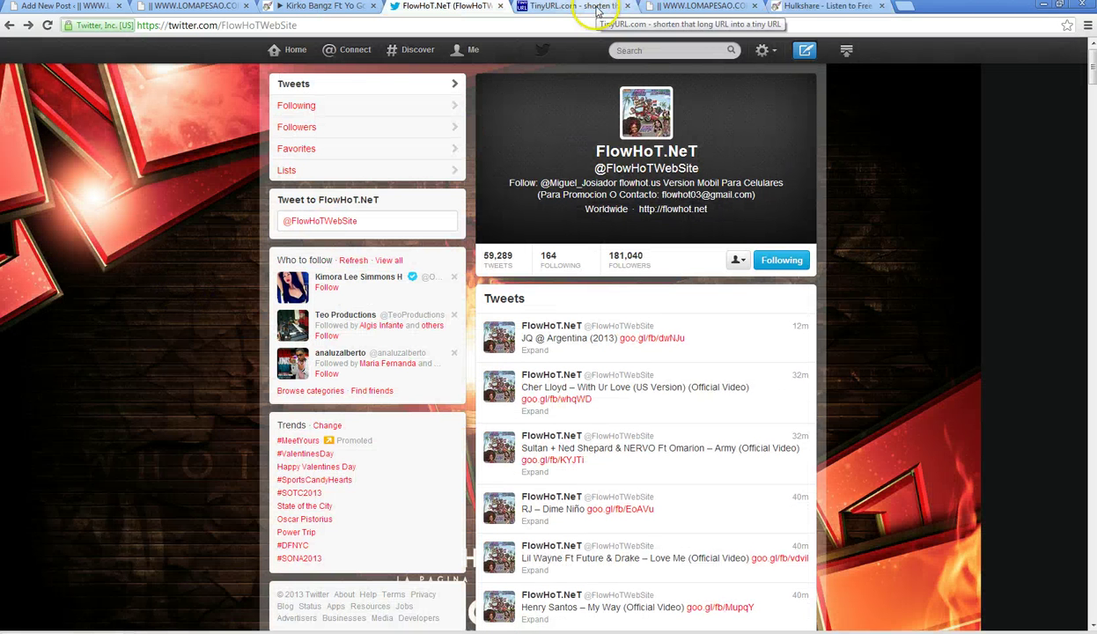
left_click(822, 9)
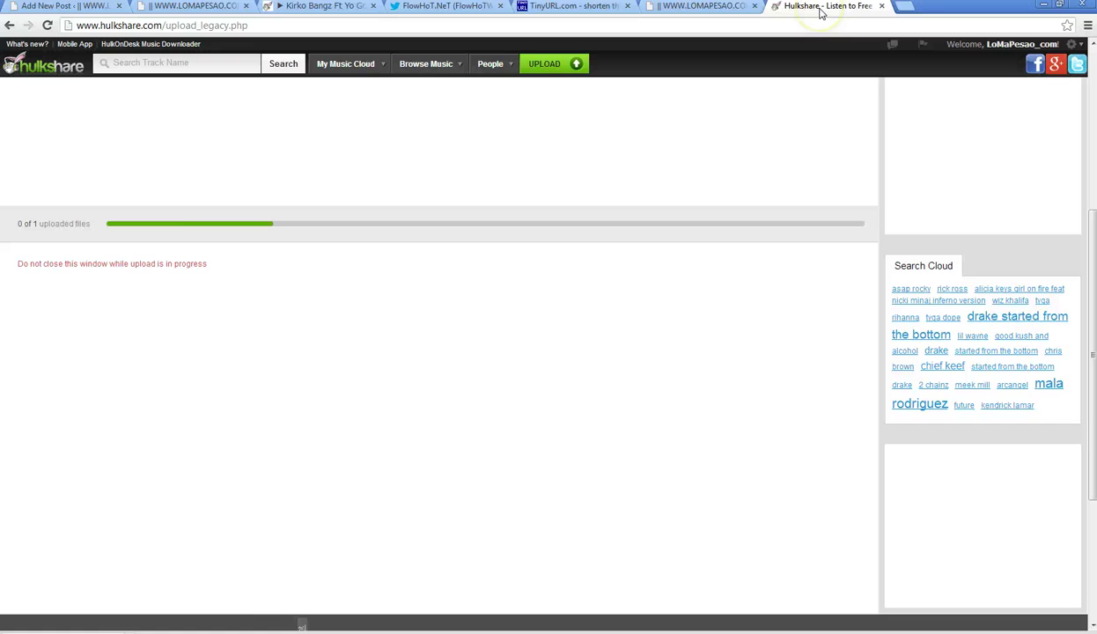
- Load alofokemusic.net in the lomapesao tab and scroll through its homepage
left_click(669, 8)
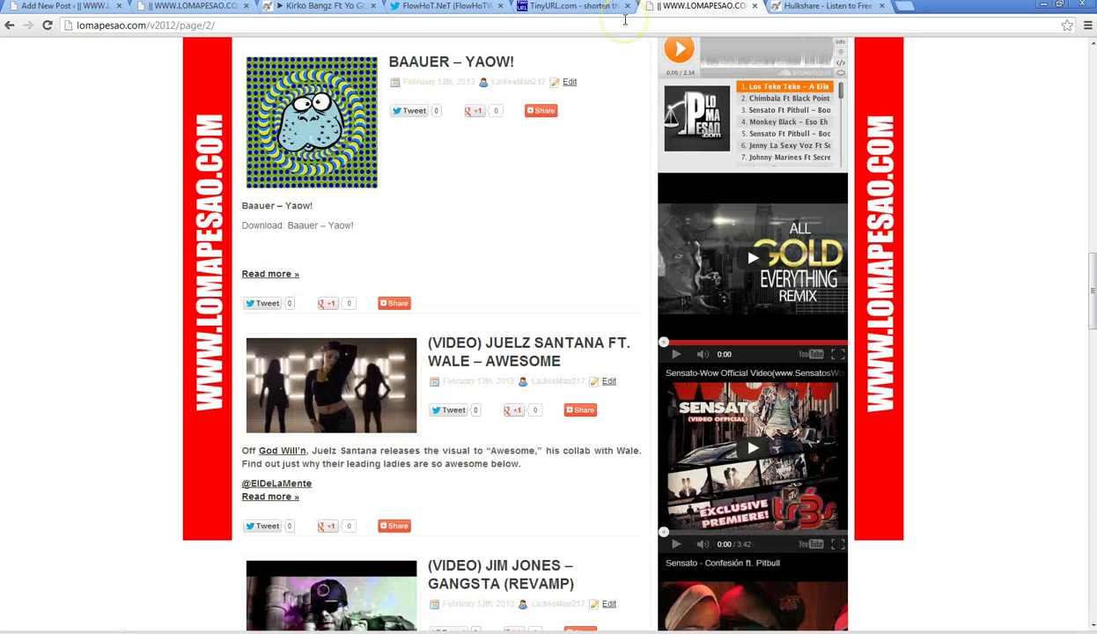
left_click(338, 21)
type("alofokemusic.net/v2015")
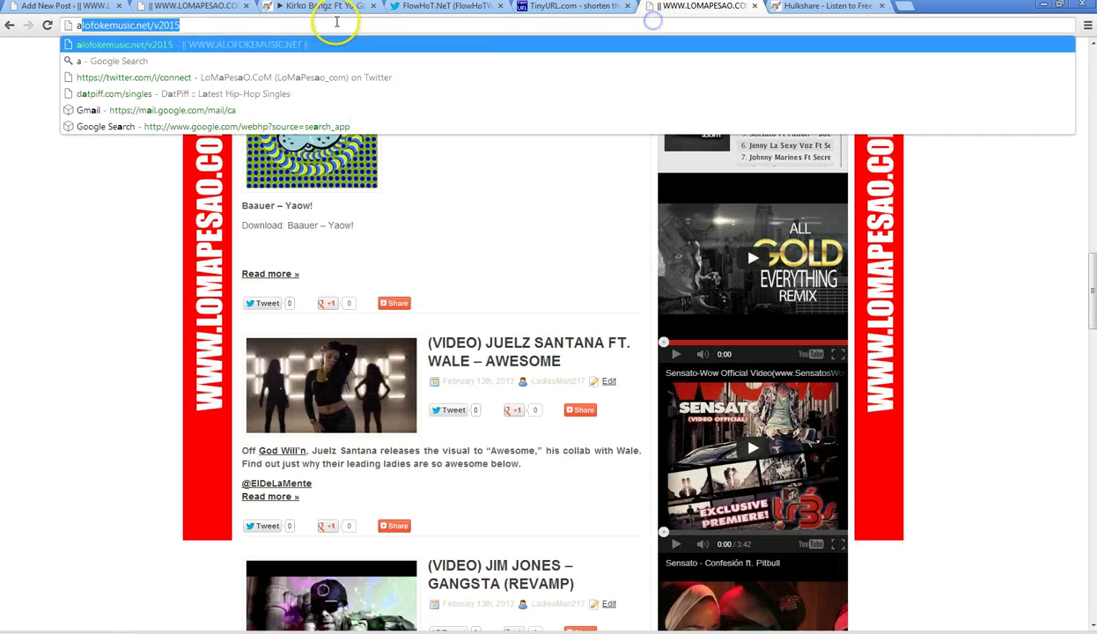
left_click(209, 44)
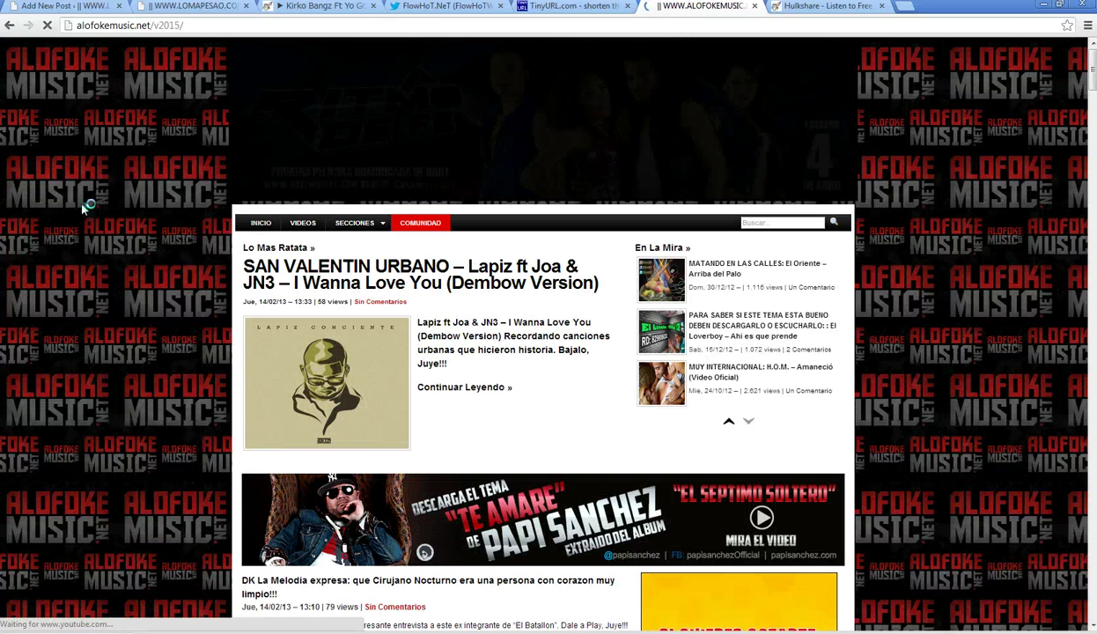
scroll(85, 207, "down", 2)
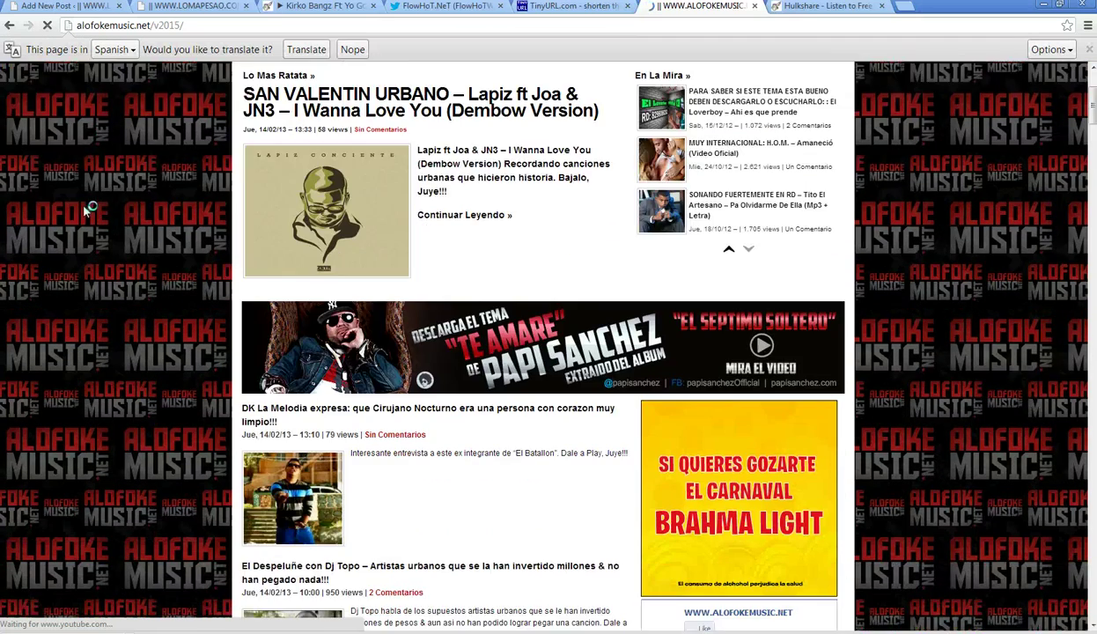
scroll(85, 210, "down", 8)
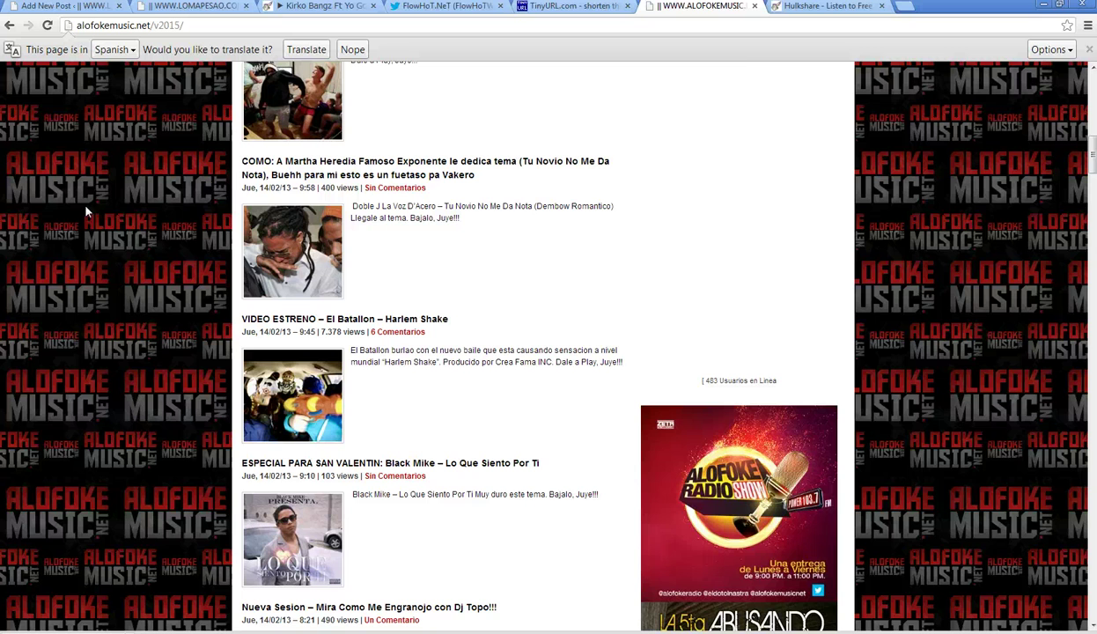
- Close the Alofoke Music tab and open the HulkShare list of uploaded tracks
left_click(754, 7)
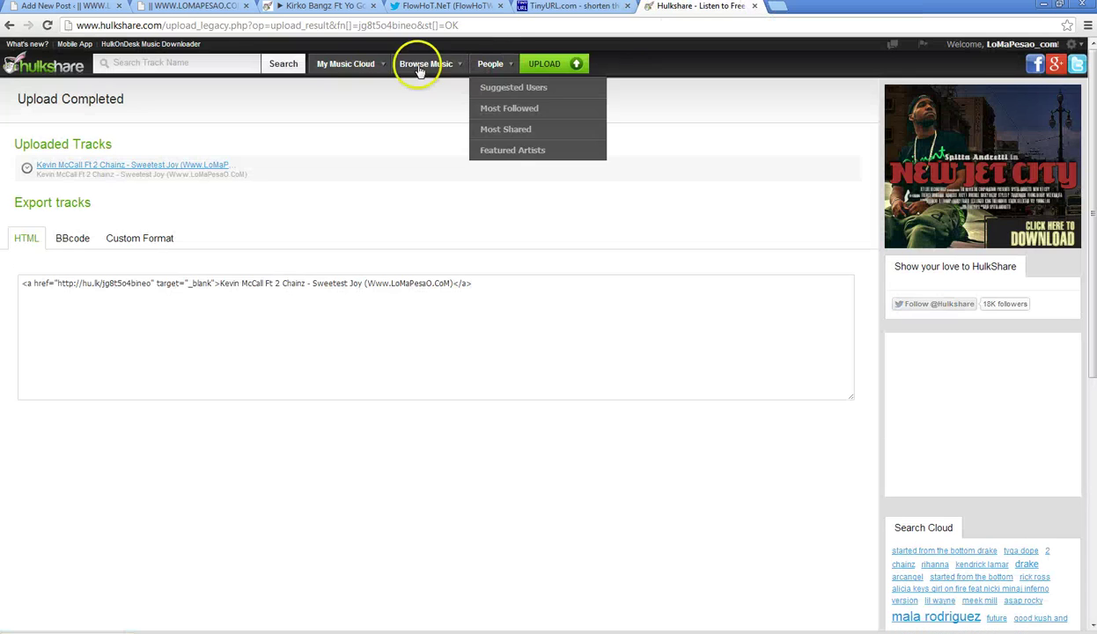
mouse_move(345, 63)
left_click(348, 89)
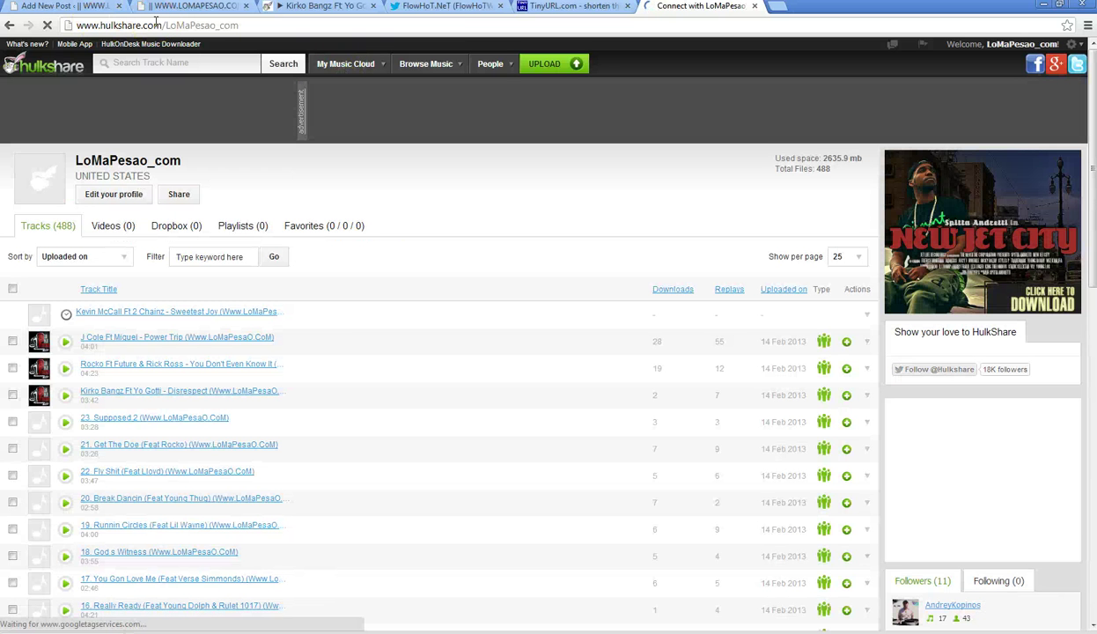
- Visit the SensatosWorld profile page via the address bar, then close that tab
left_click_drag(168, 25, 187, 24)
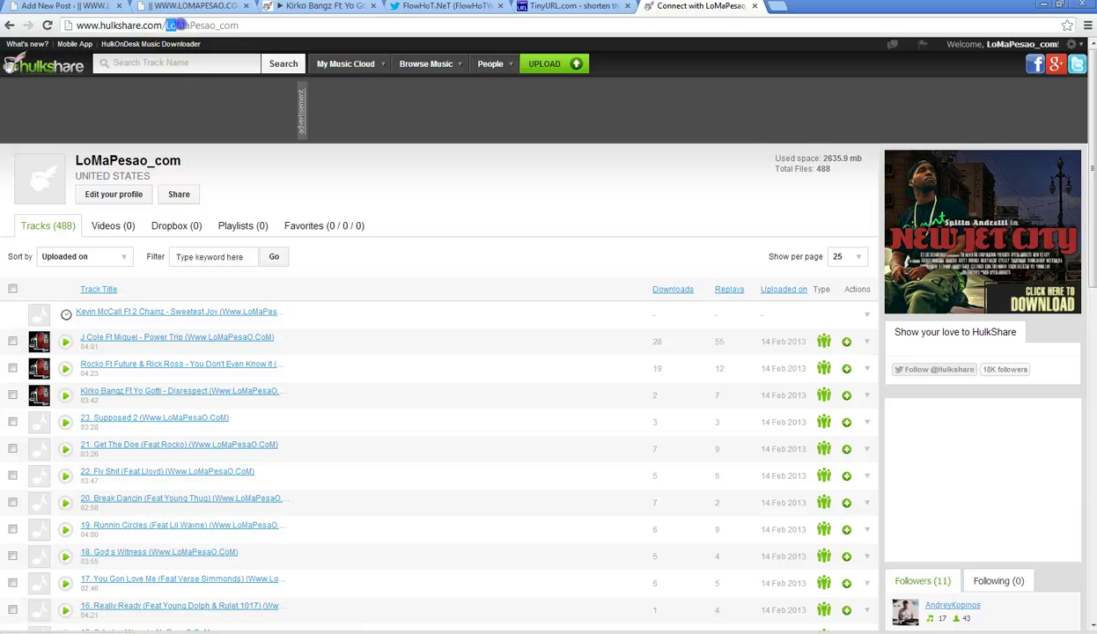
type("sW")
type("o")
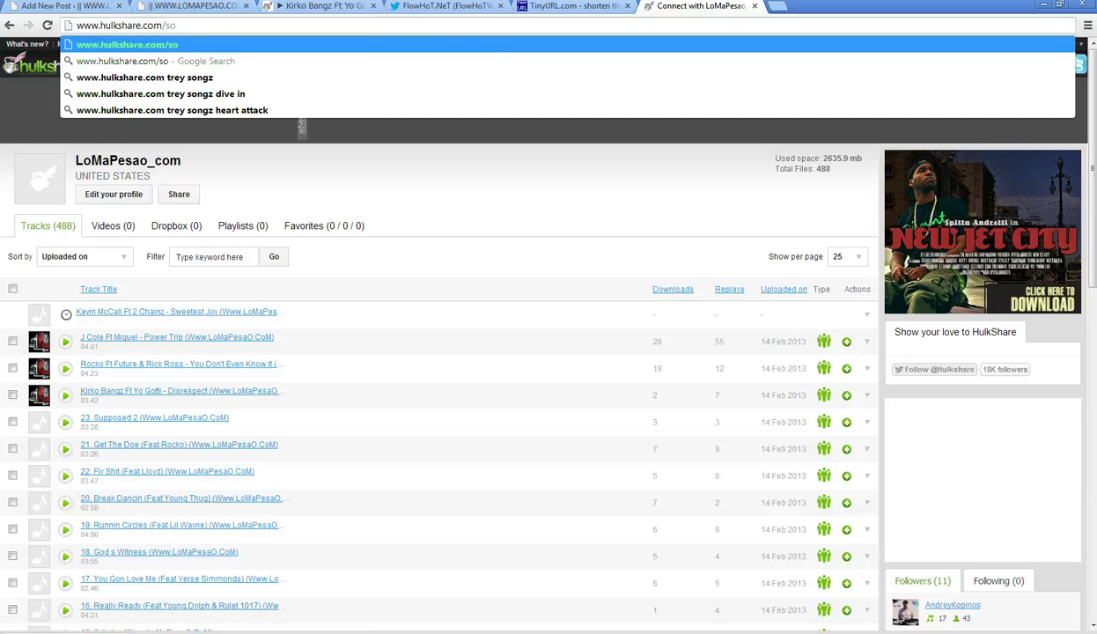
key("BackSpace")
key("Down")
key("Return")
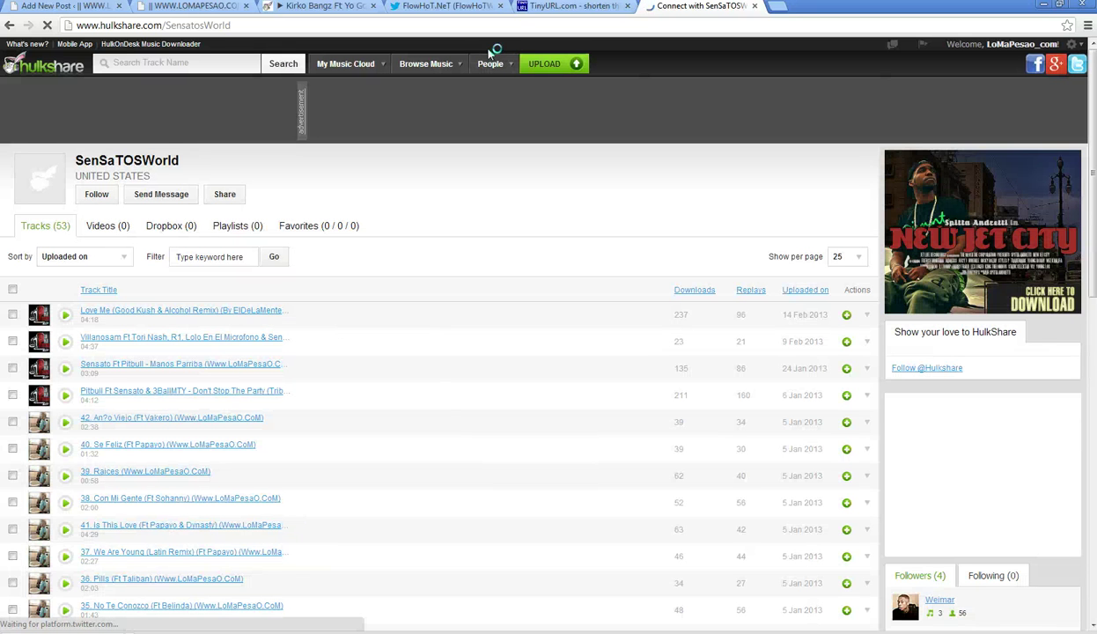
left_click(755, 6)
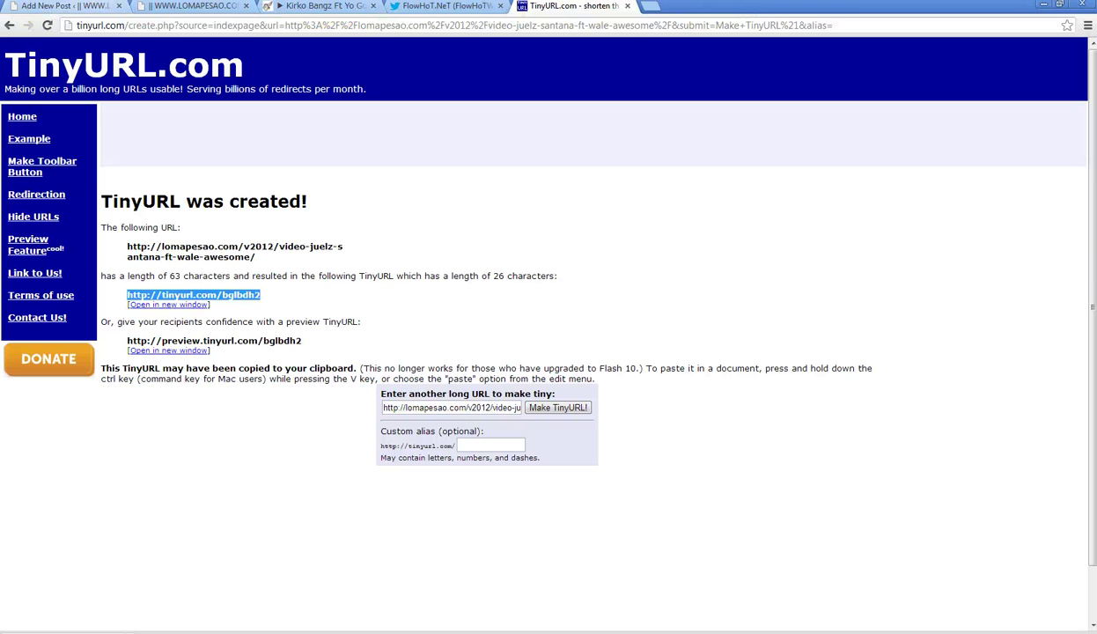
- Scroll the FlowHoT.NeT feed to the Sweetest Joy tweet and copy the artist's name
left_click(475, 8)
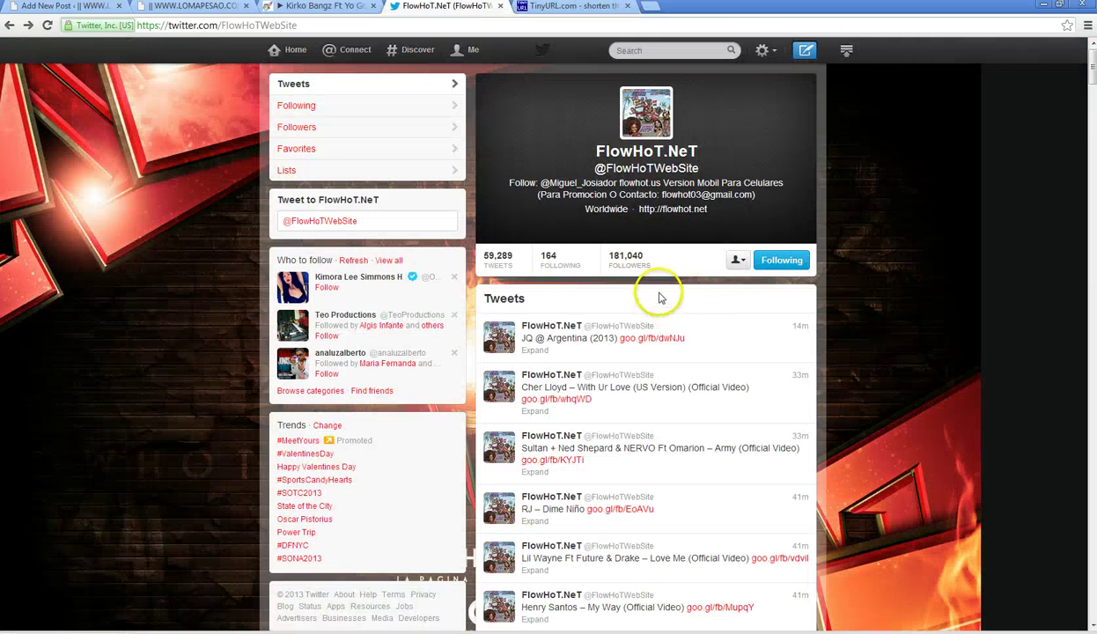
scroll(663, 291, "down", 2)
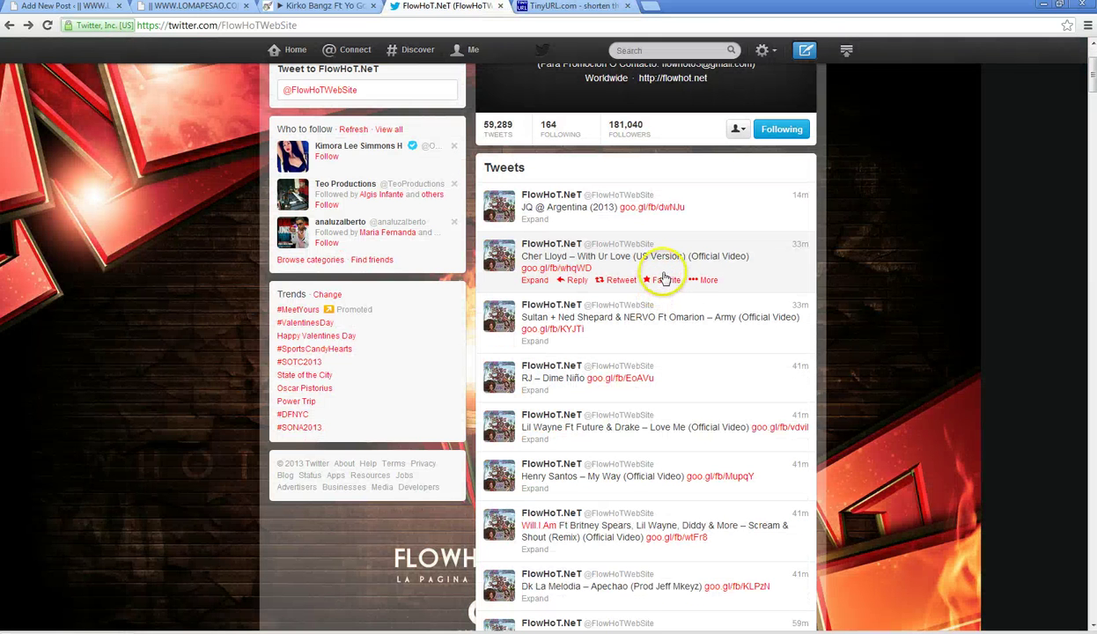
scroll(669, 276, "down", 2)
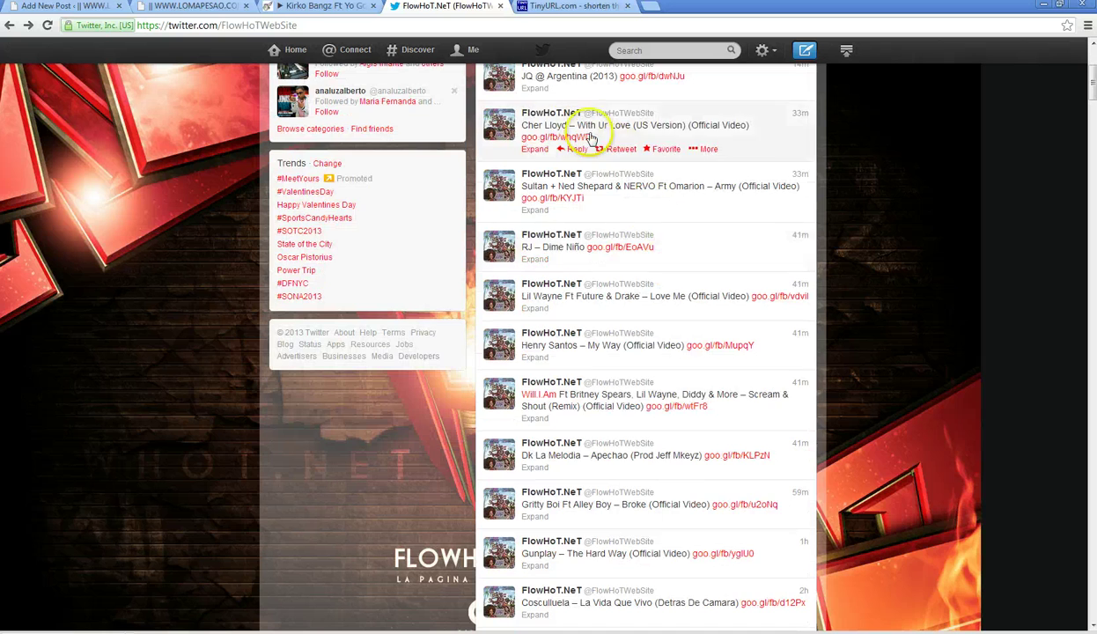
scroll(577, 415, "down", 2)
scroll(579, 414, "down", 2)
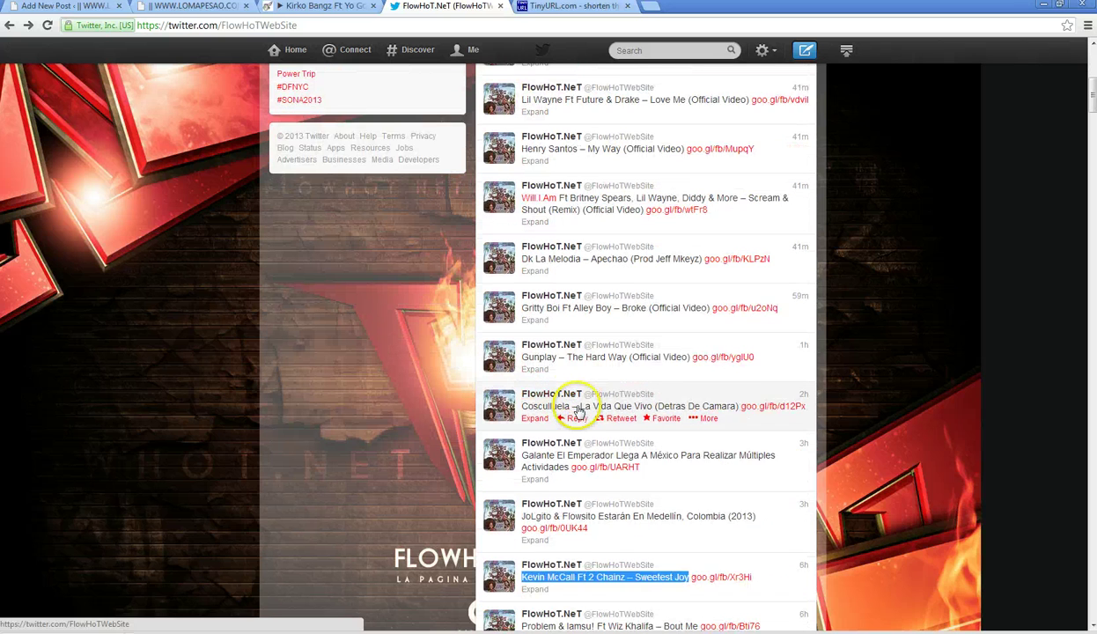
left_click_drag(523, 512, 689, 512)
left_click(526, 516)
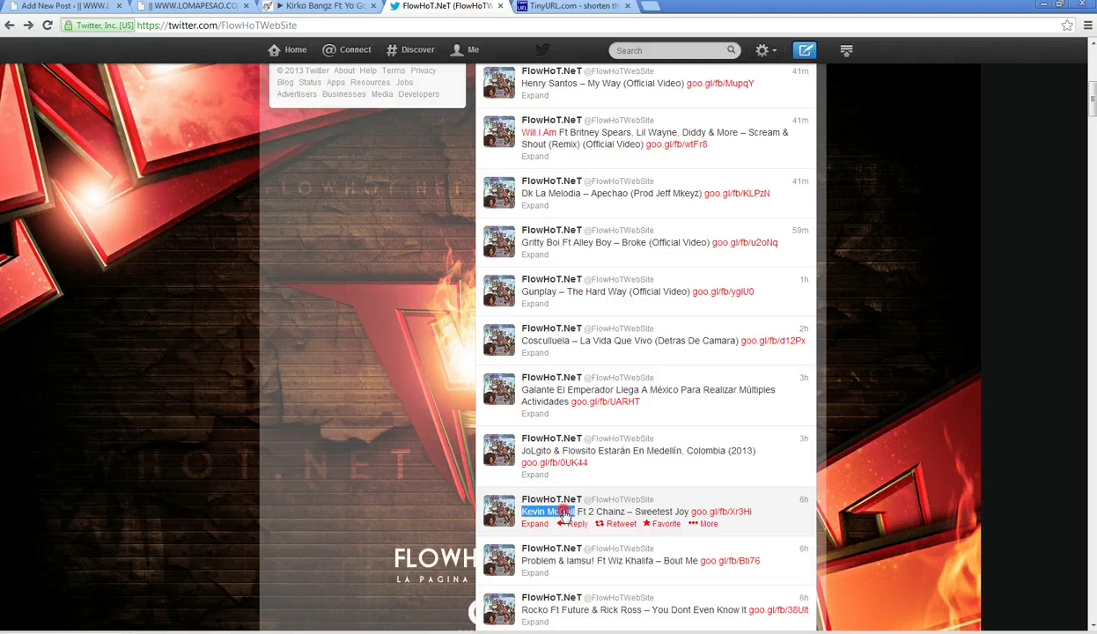
right_click(563, 515)
left_click(587, 515)
- Search Twitter for the copied artist name and open the verified account
left_click(647, 51)
right_click(655, 51)
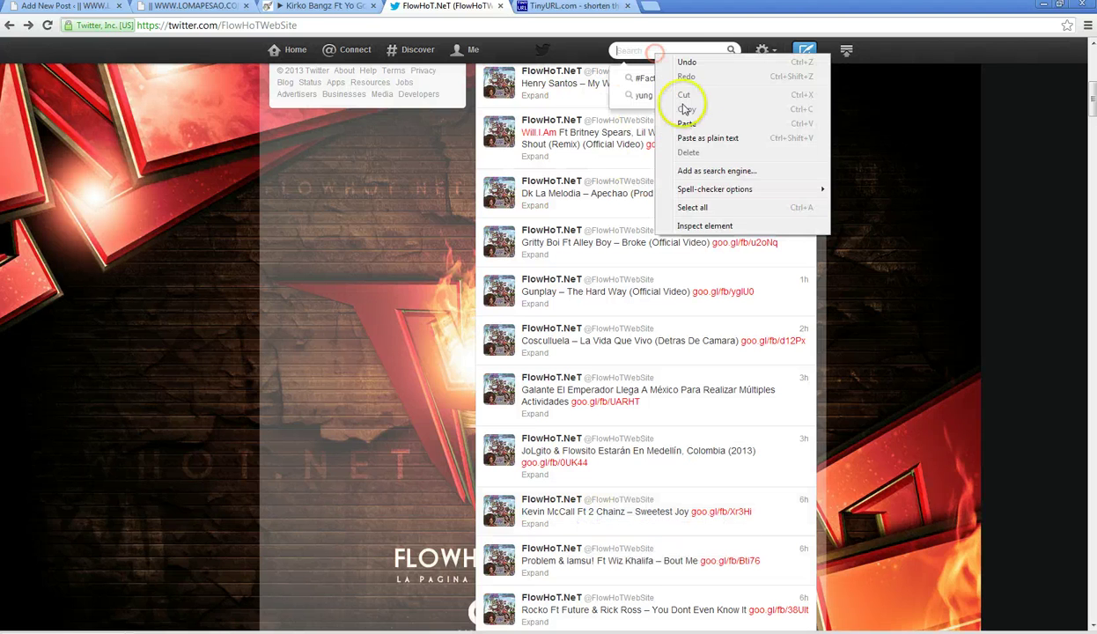
left_click(686, 123)
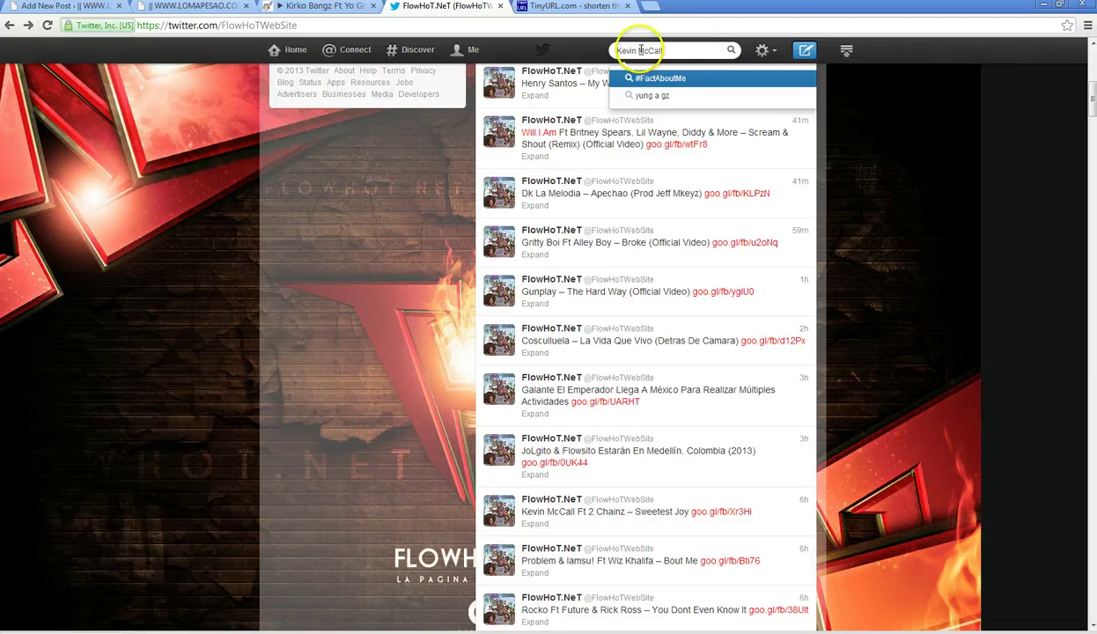
left_click(706, 53)
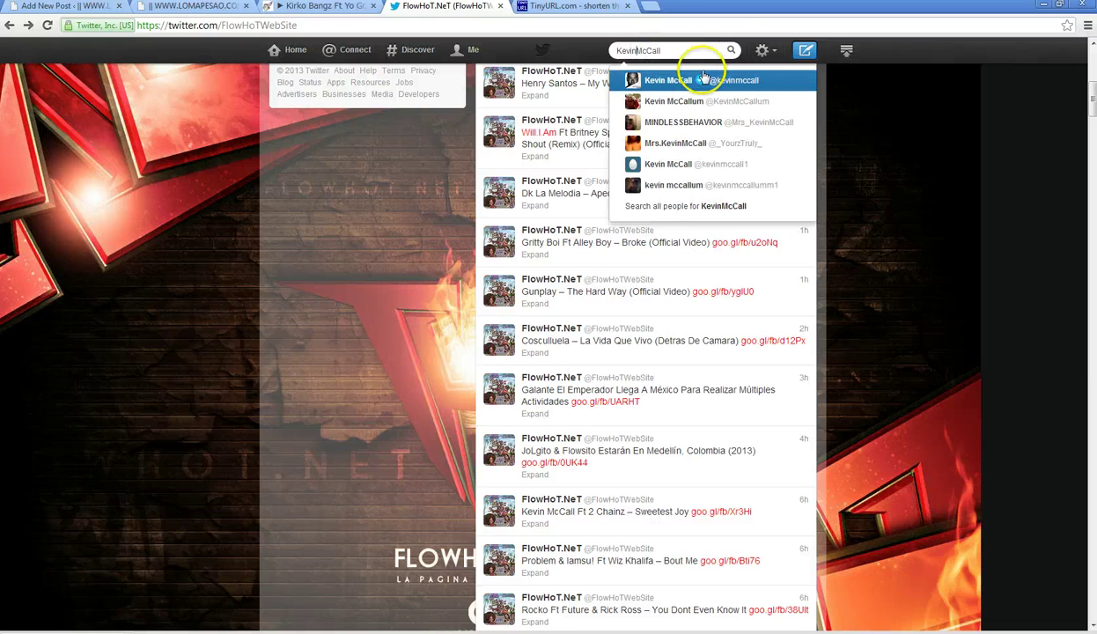
left_click(702, 80)
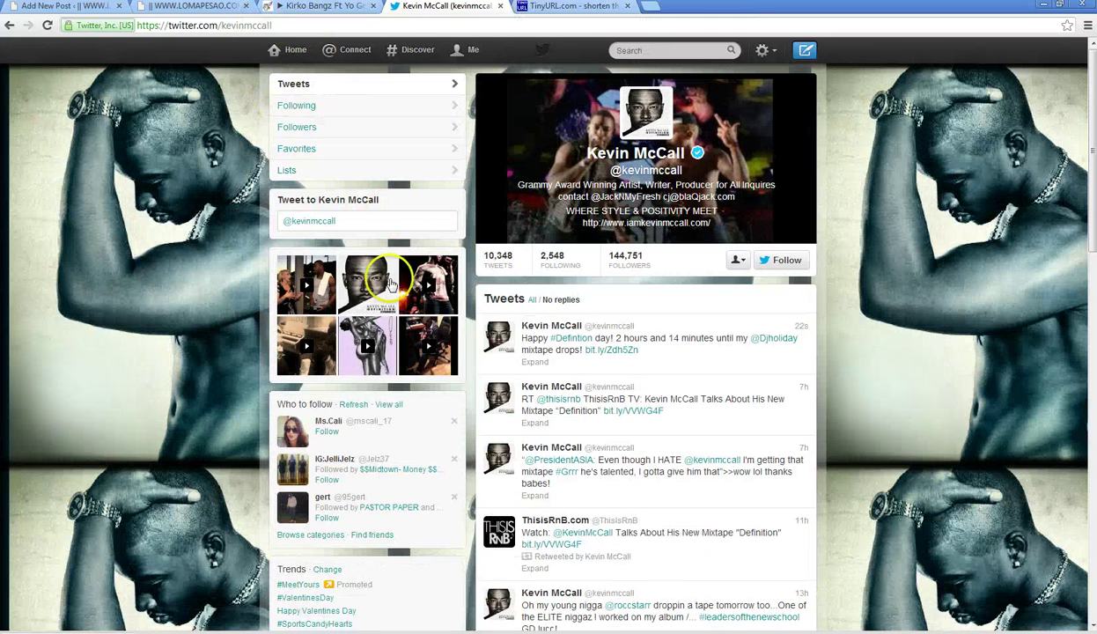
- Browse the artist's photos and videos, then close the viewer
left_click(449, 271)
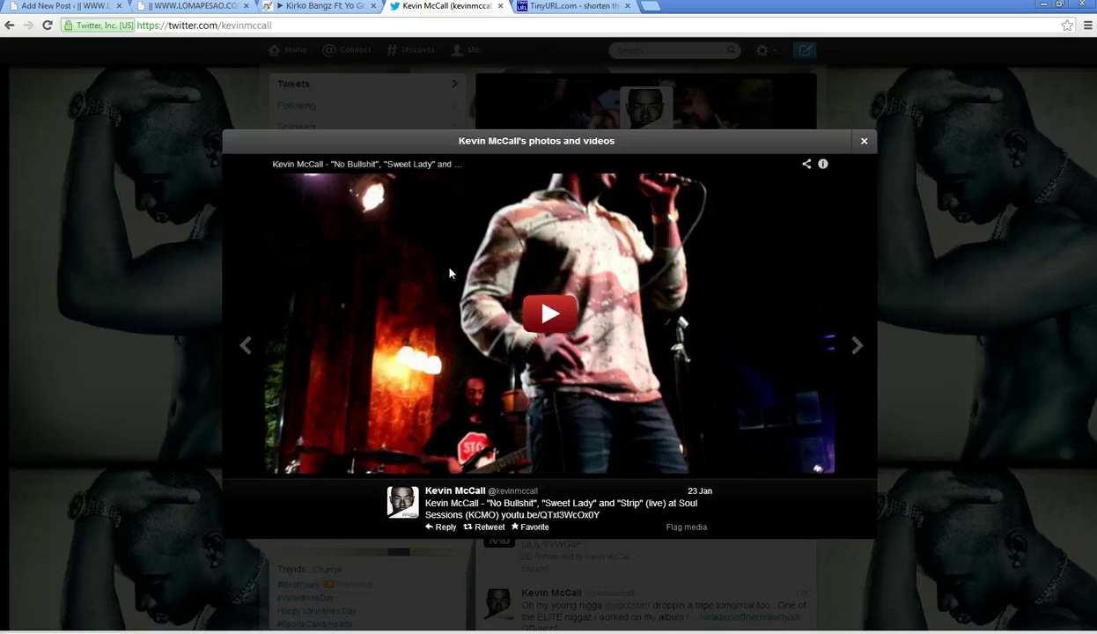
key("Right")
key("Right")
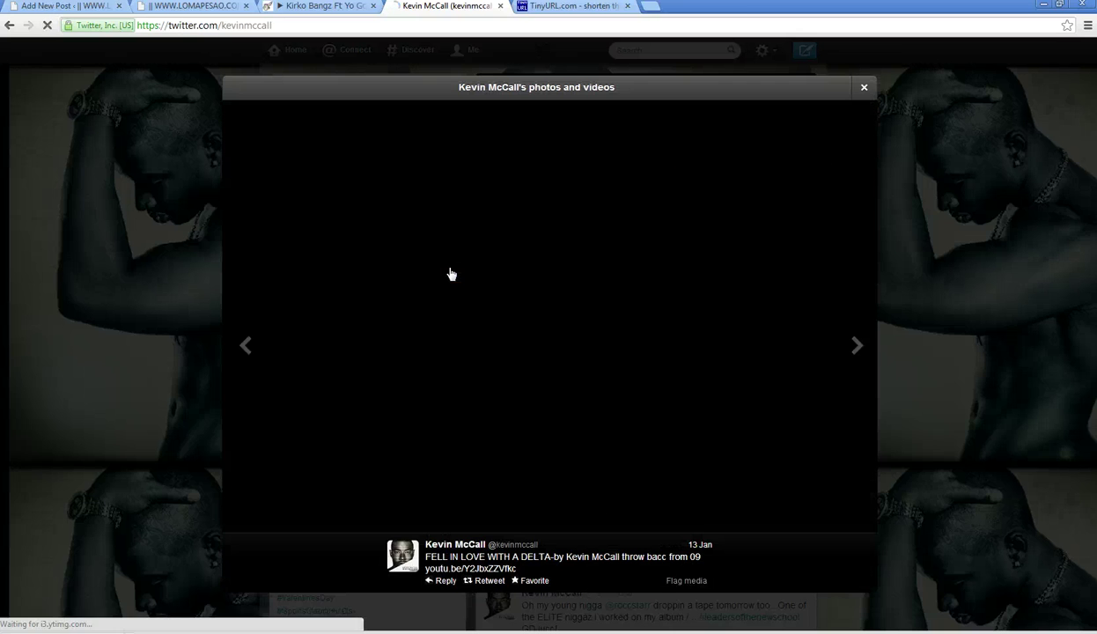
key("Right")
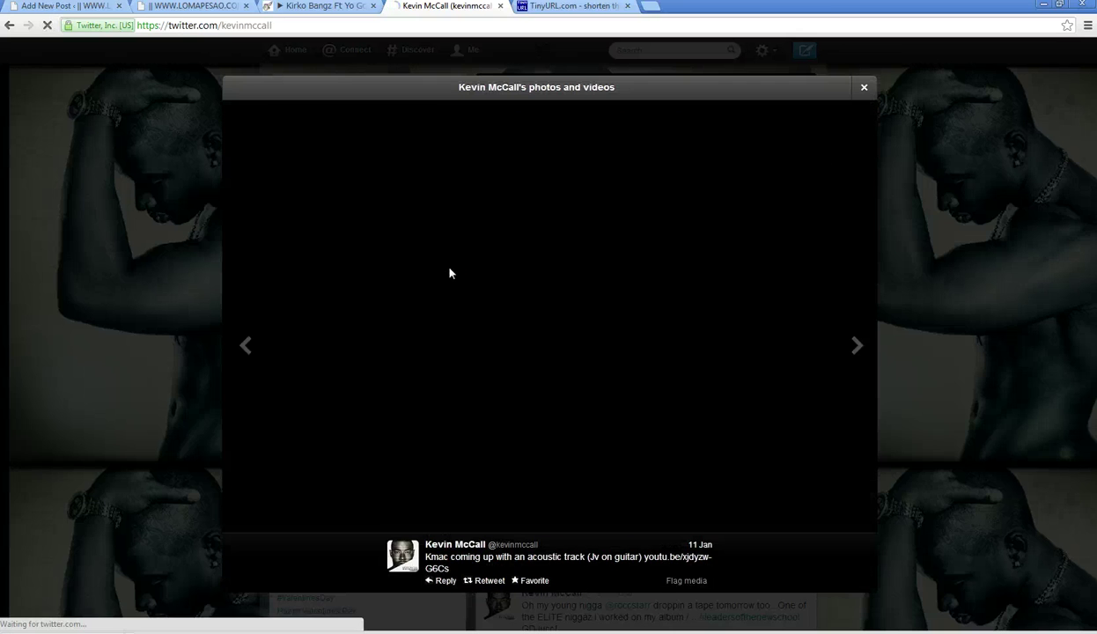
key("Left")
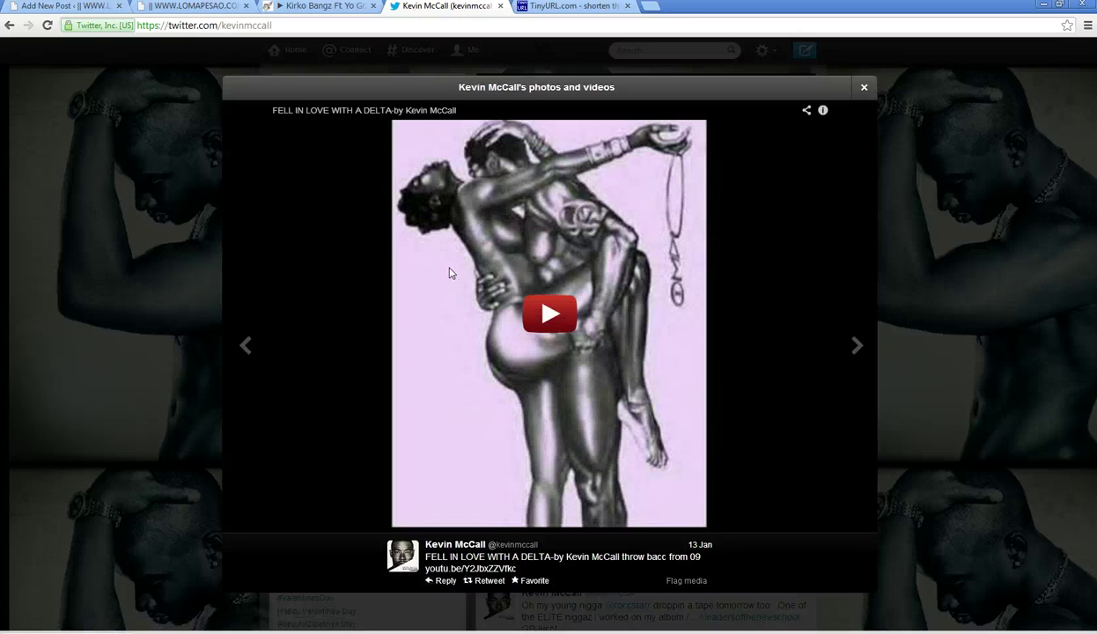
key("Right")
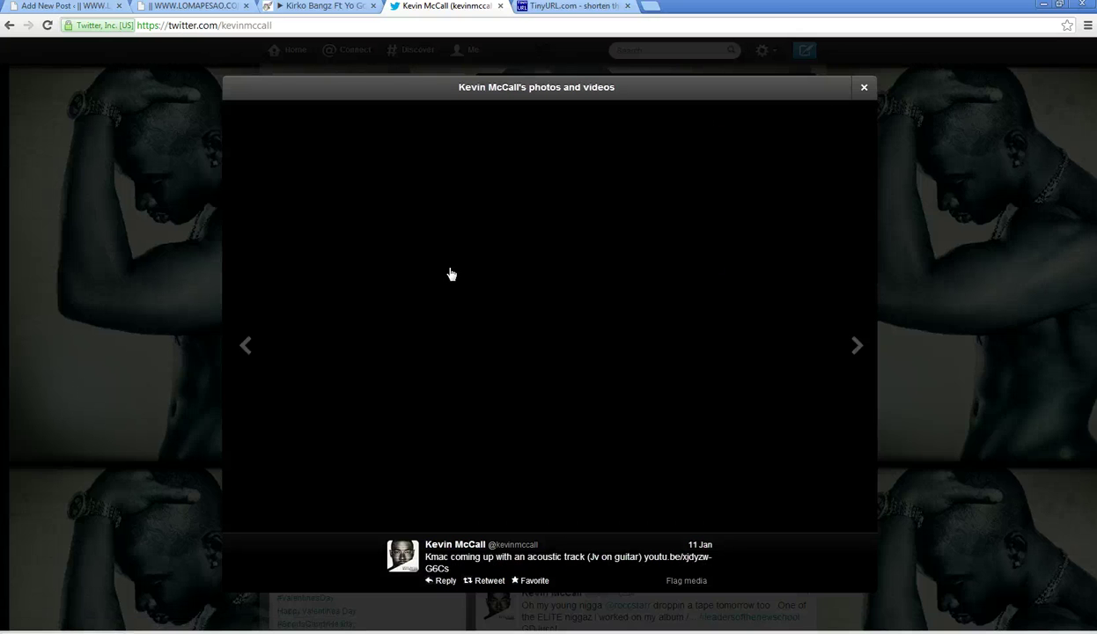
key("Right")
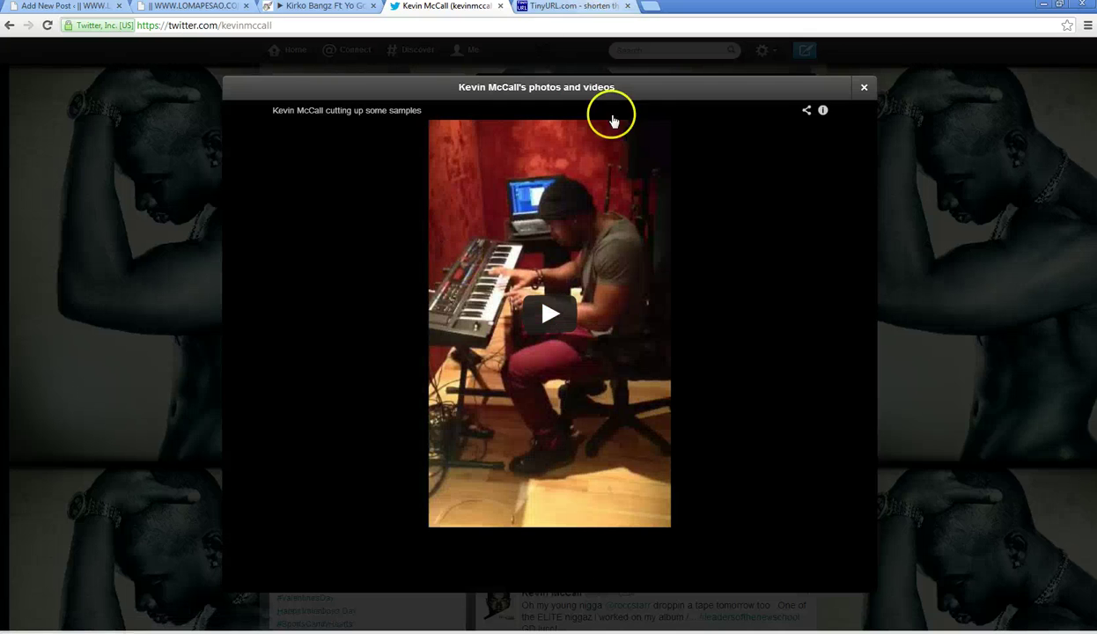
key("Right")
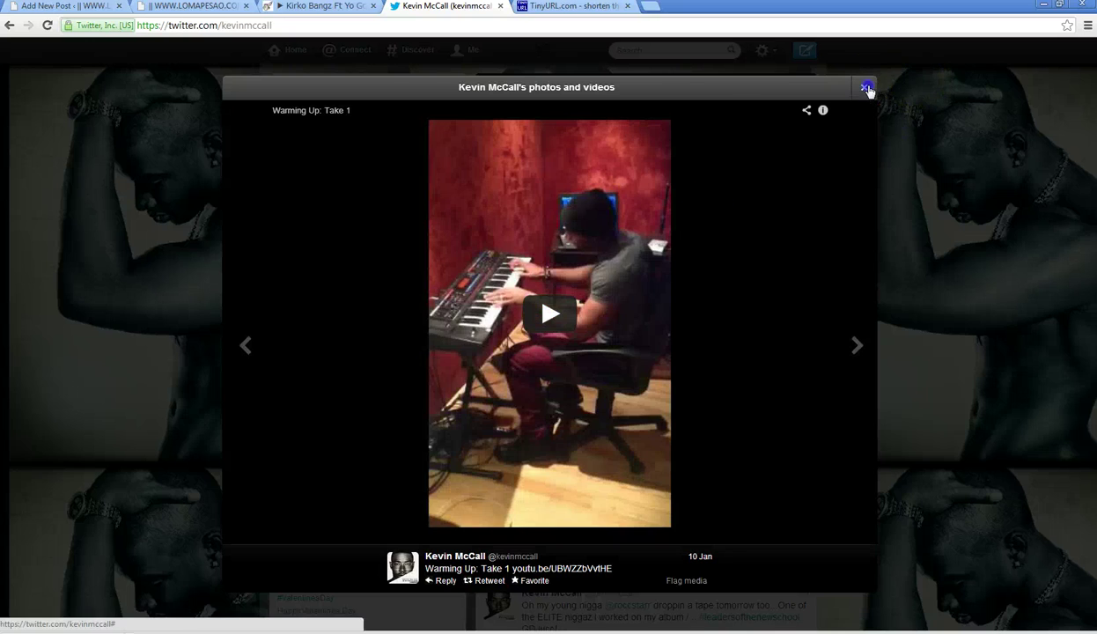
left_click(864, 87)
- Open the Definition mixtape cover tweet and start a reply
left_click(371, 288)
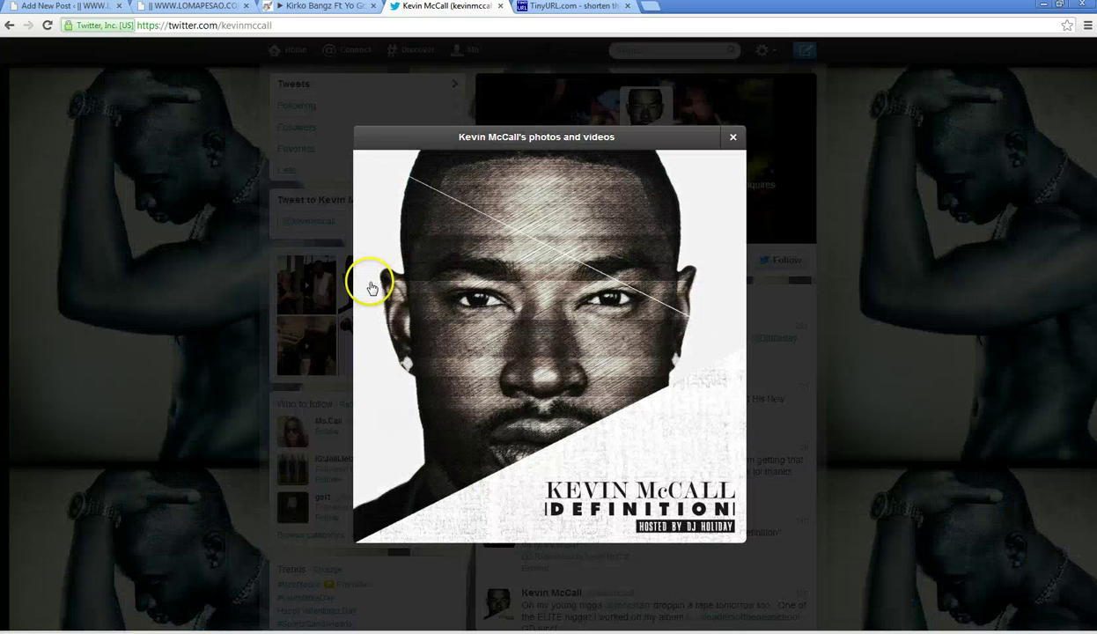
mouse_move(502, 543)
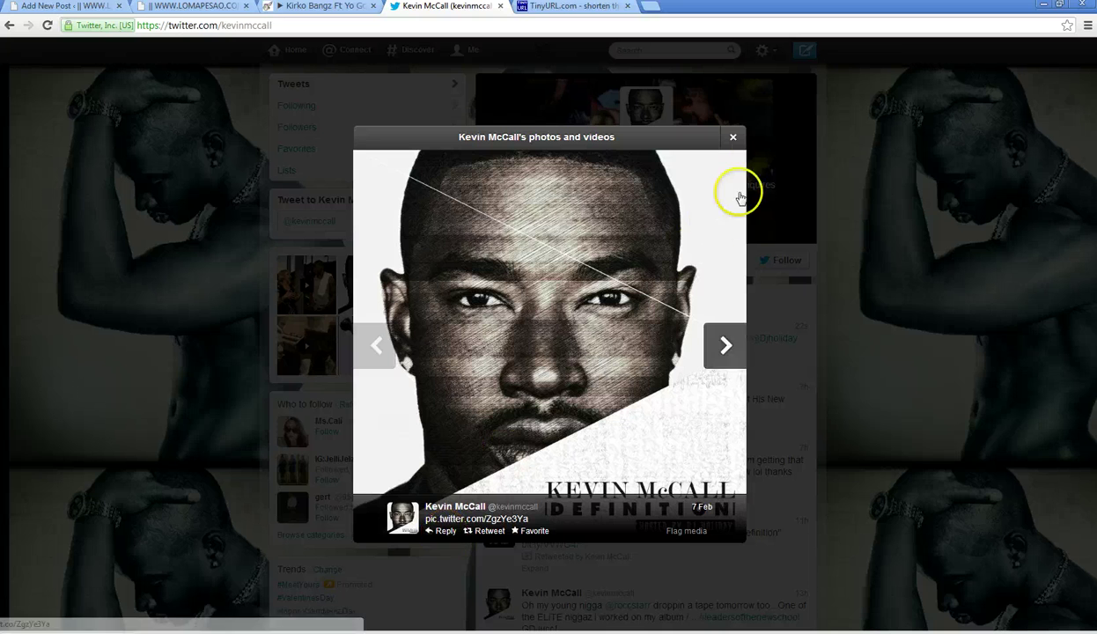
left_click(446, 532)
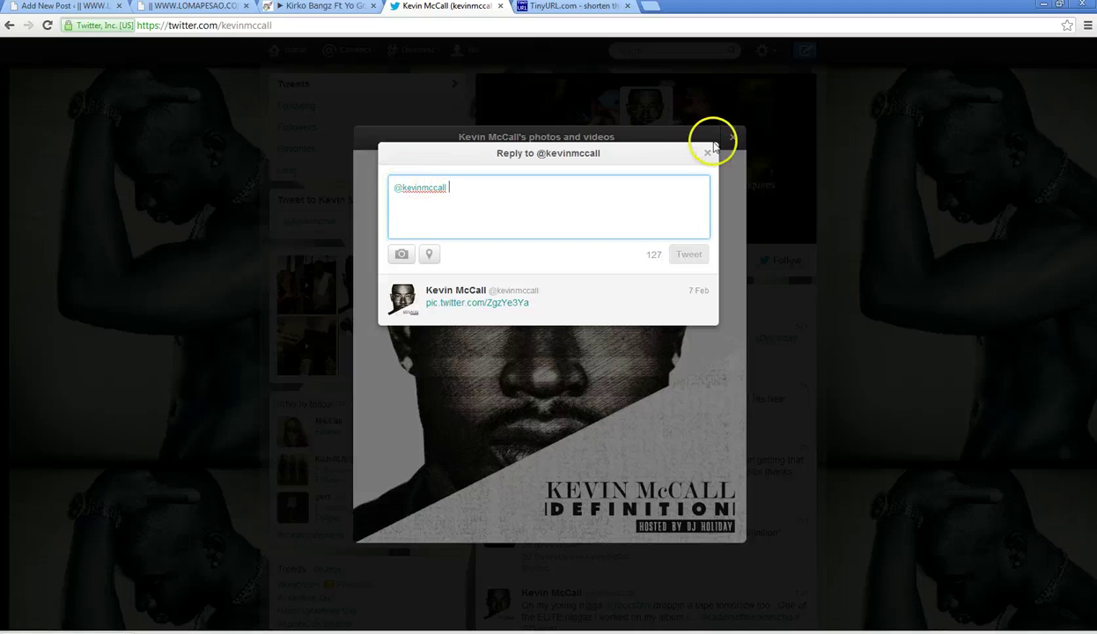
- Draft a profile tweet starting 'Download:' before the artist's mention, capitalising its M and C
left_click(707, 152)
left_click(732, 137)
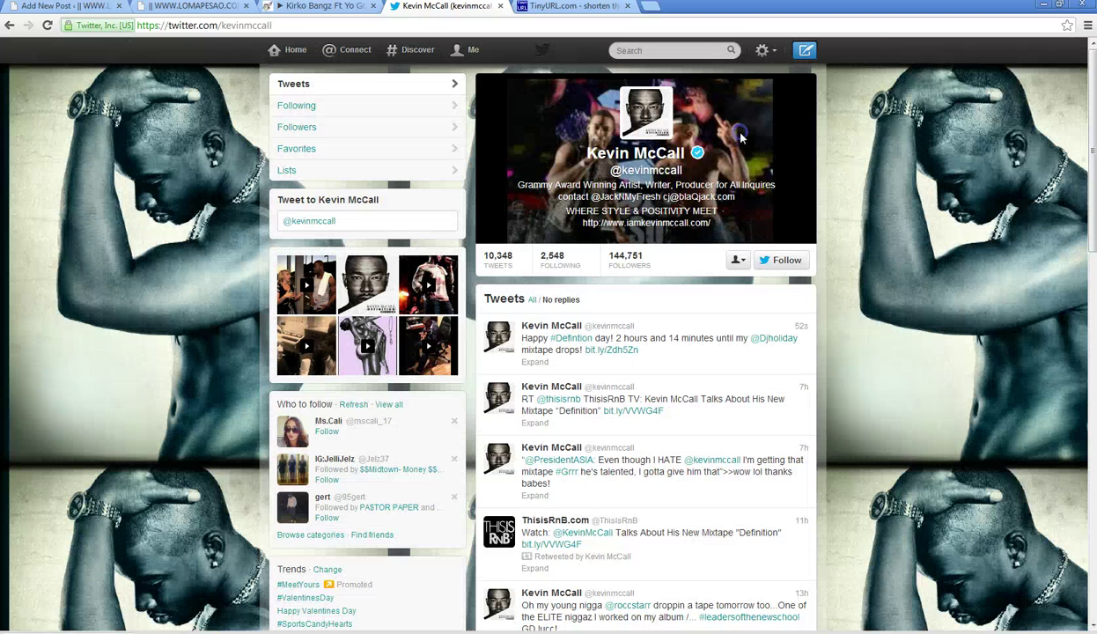
left_click(286, 221)
type("Dow")
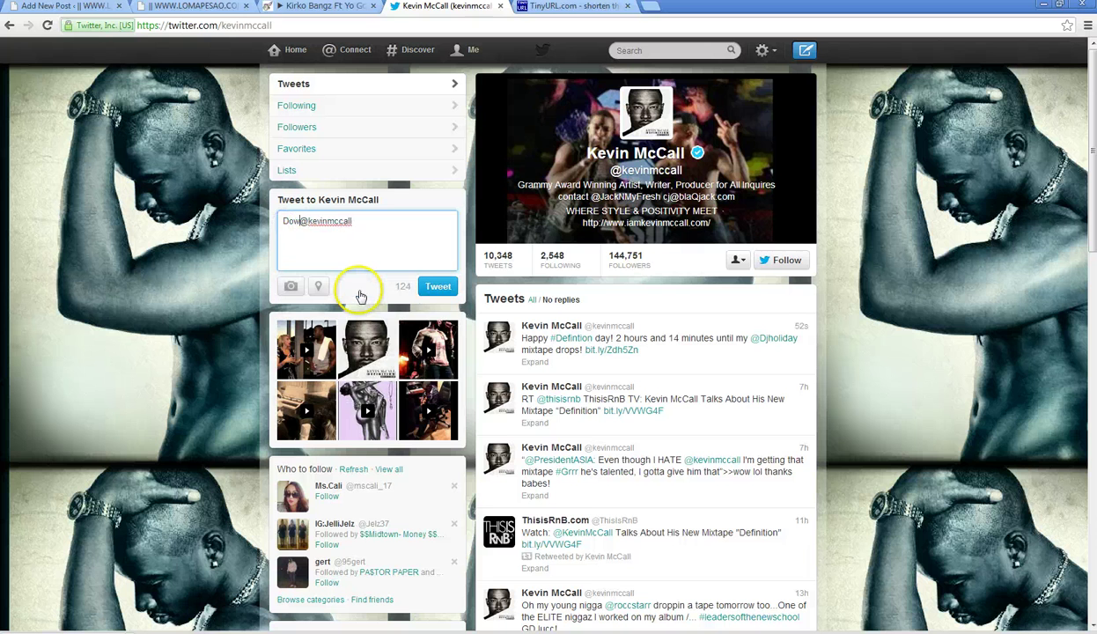
type("nload:")
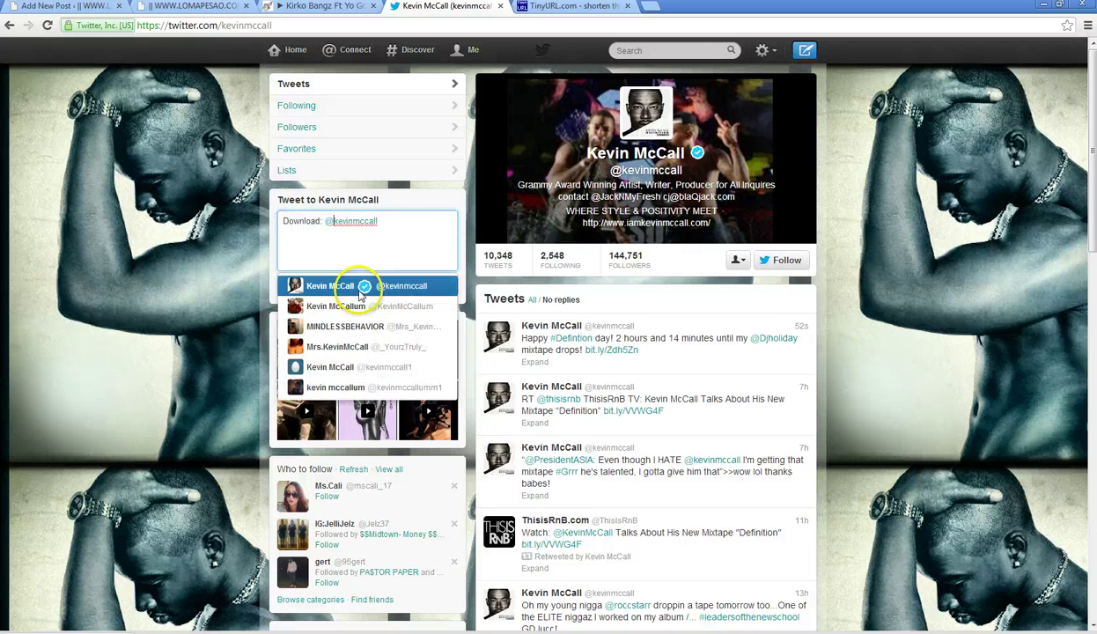
left_click(359, 291)
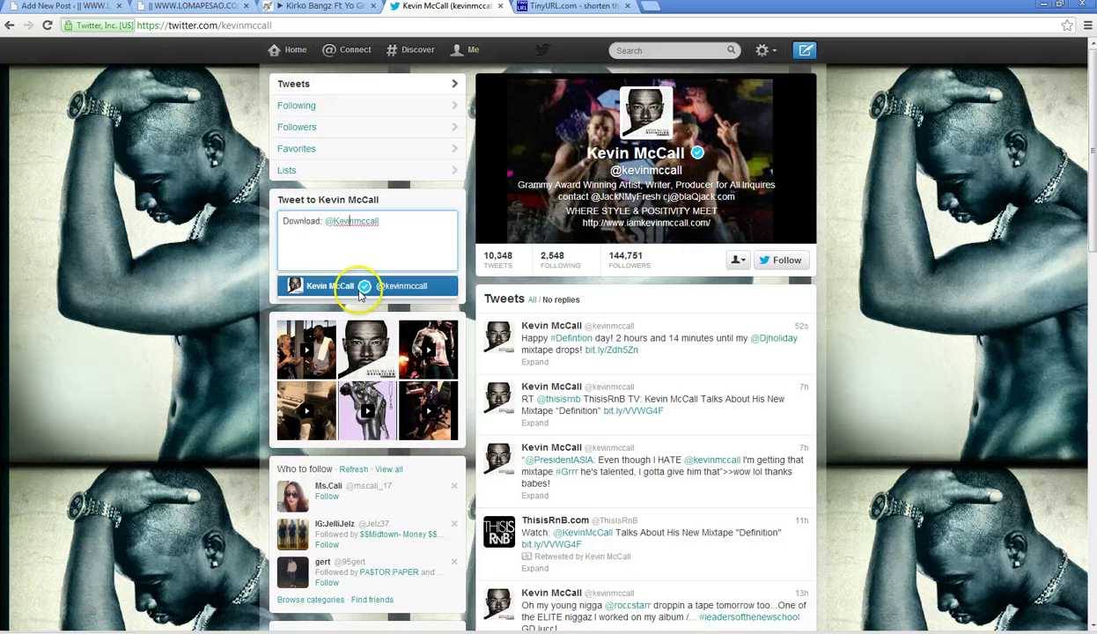
key("Delete")
type("M")
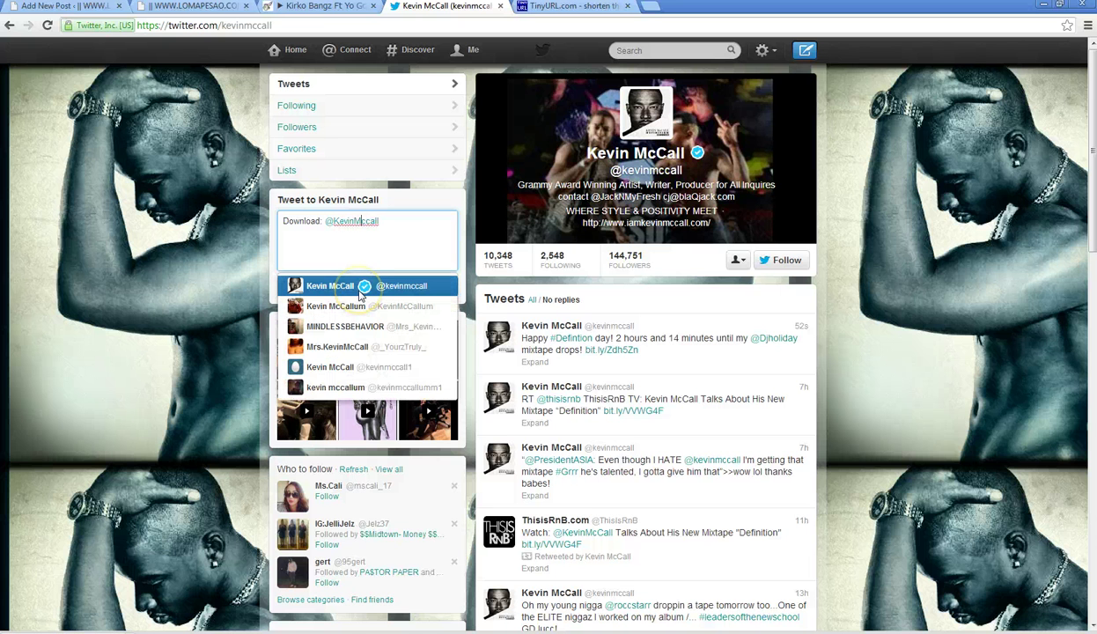
key("Delete")
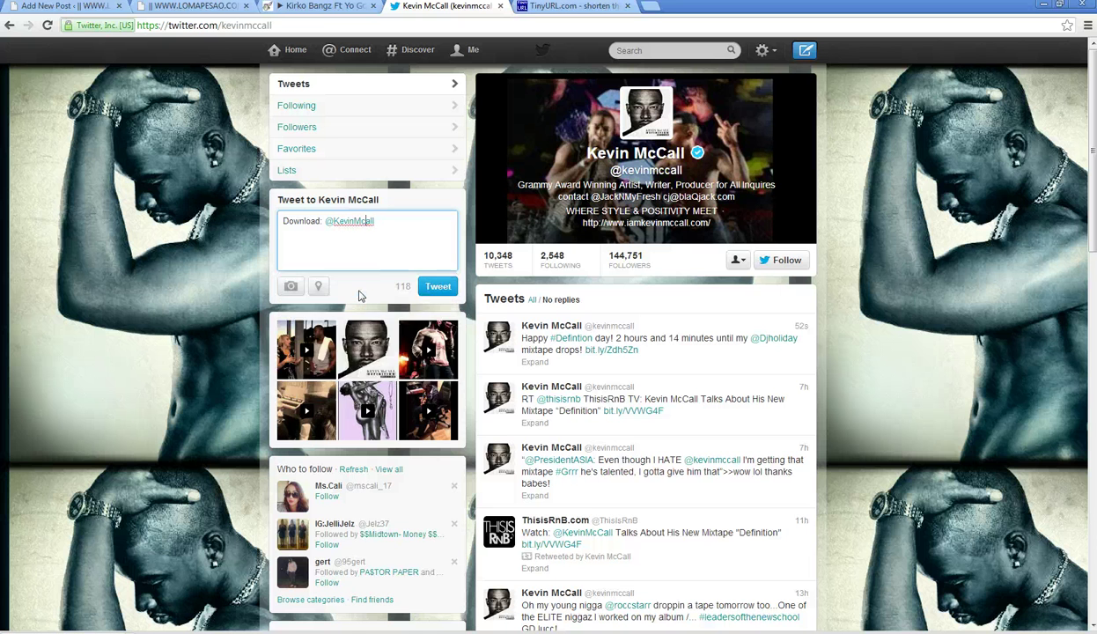
type("C")
key("End")
- Return to the WordPress draft and switch the editor to Text mode
left_click(66, 5)
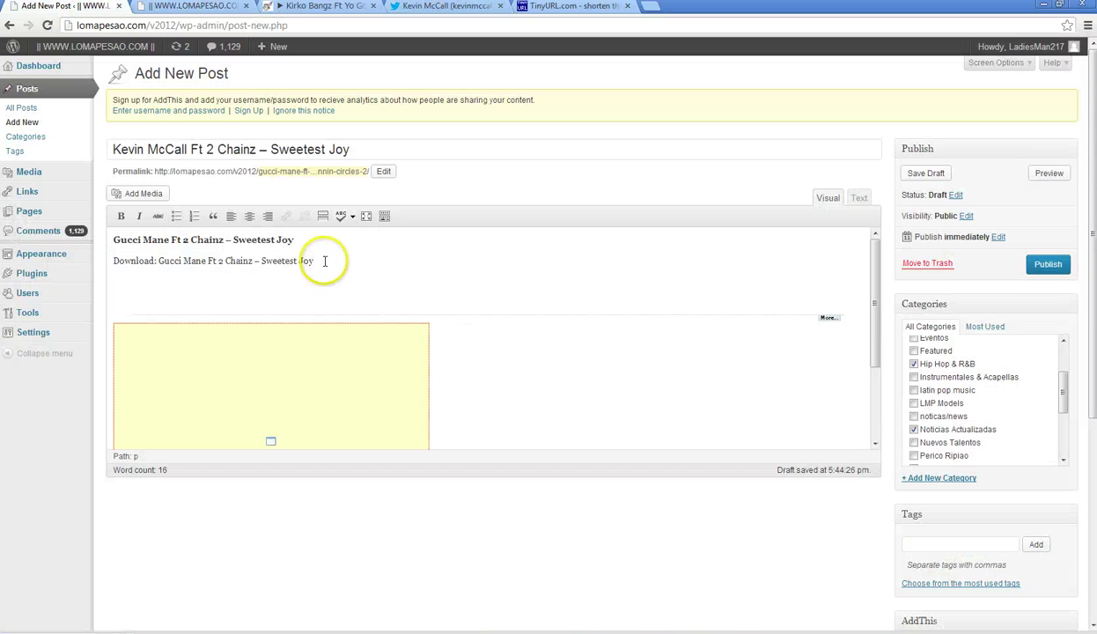
left_click_drag(325, 260, 306, 261)
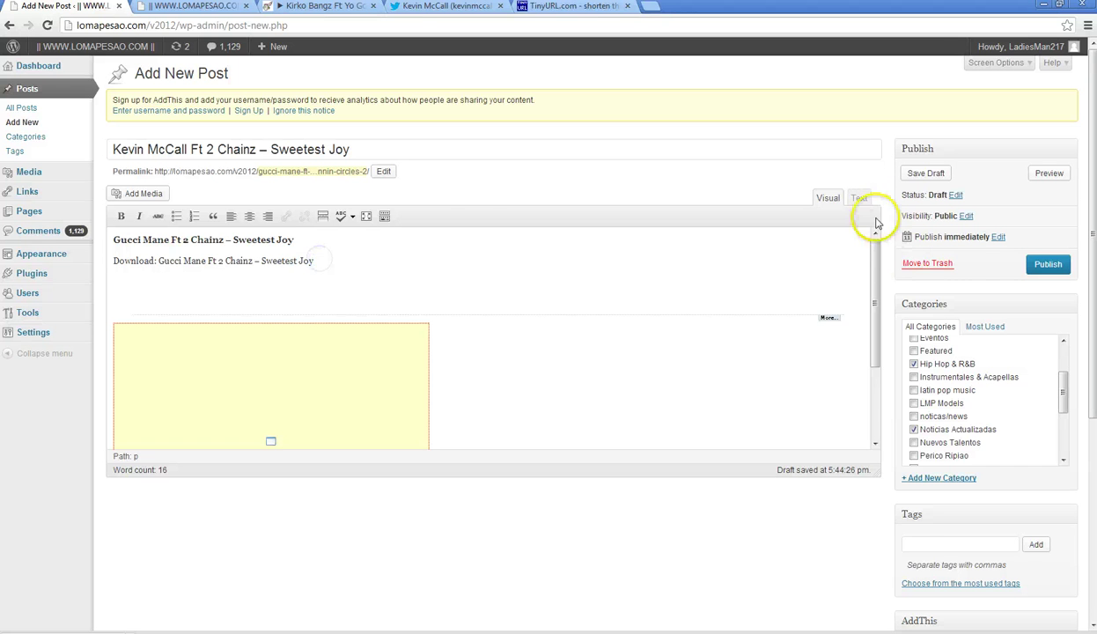
left_click(854, 197)
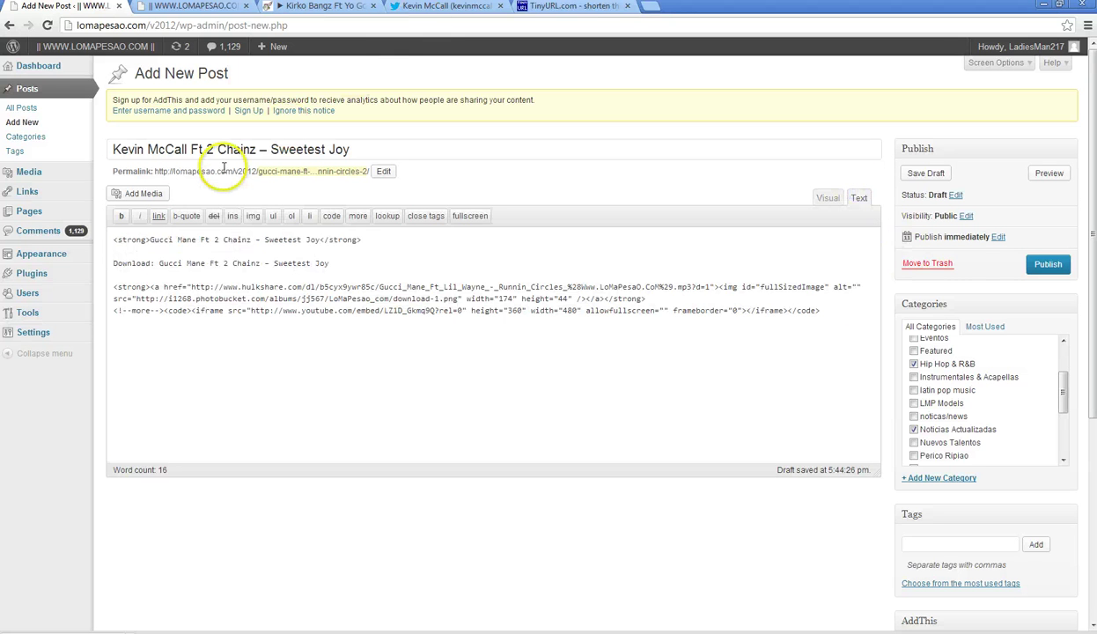
- Copy the artist name from the title and paste it over the old name in the bold and Download lines
left_click_drag(187, 149, 115, 149)
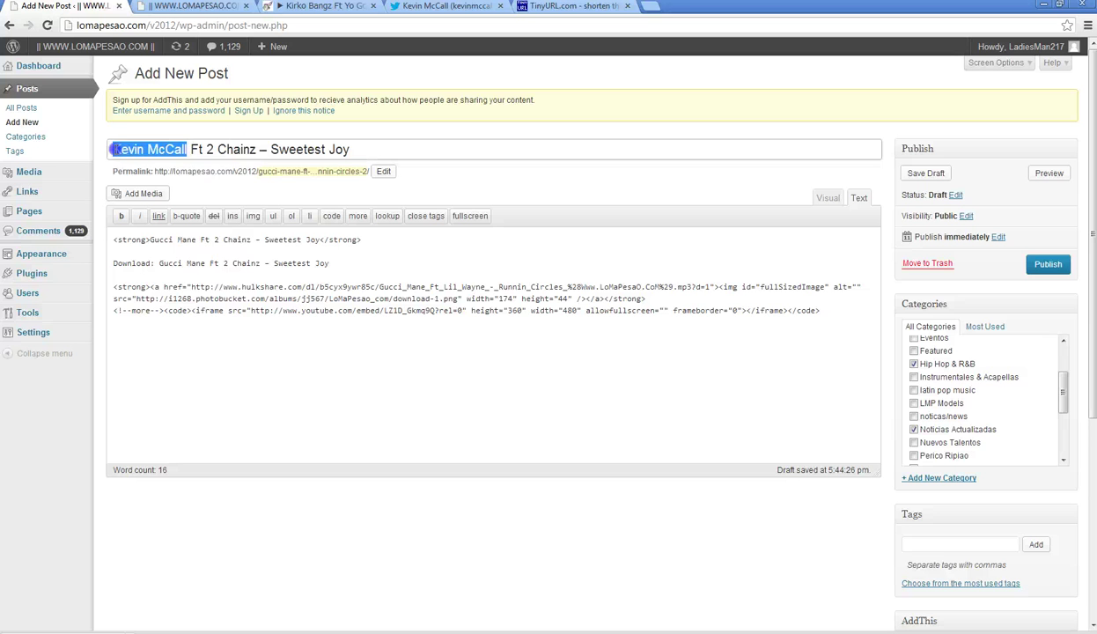
right_click(137, 153)
left_click(177, 211)
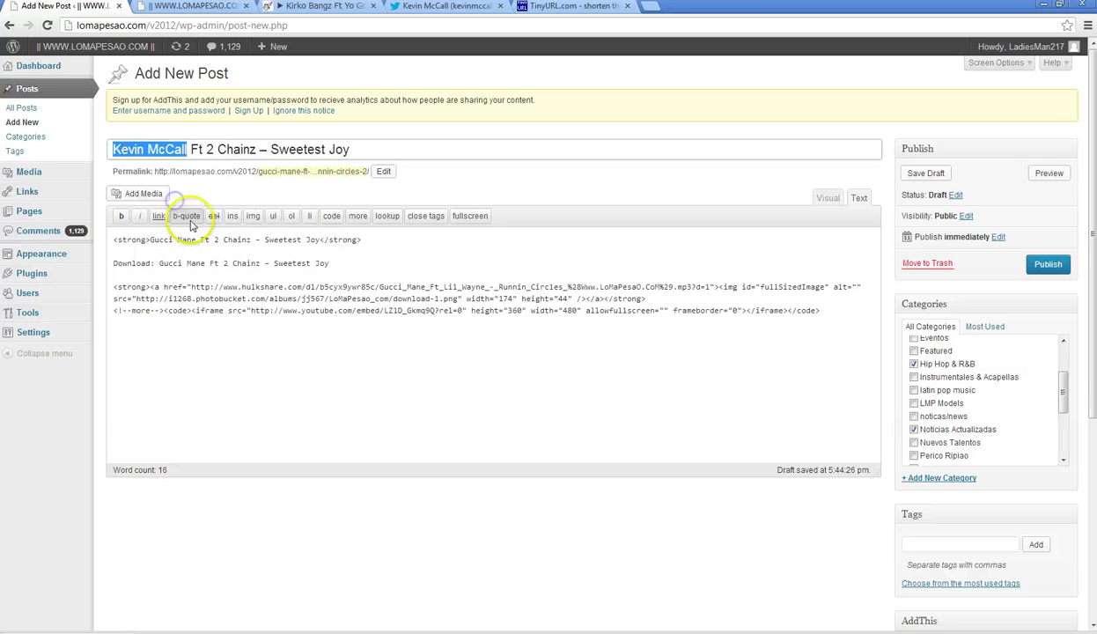
left_click_drag(195, 240, 149, 240)
right_click(151, 238)
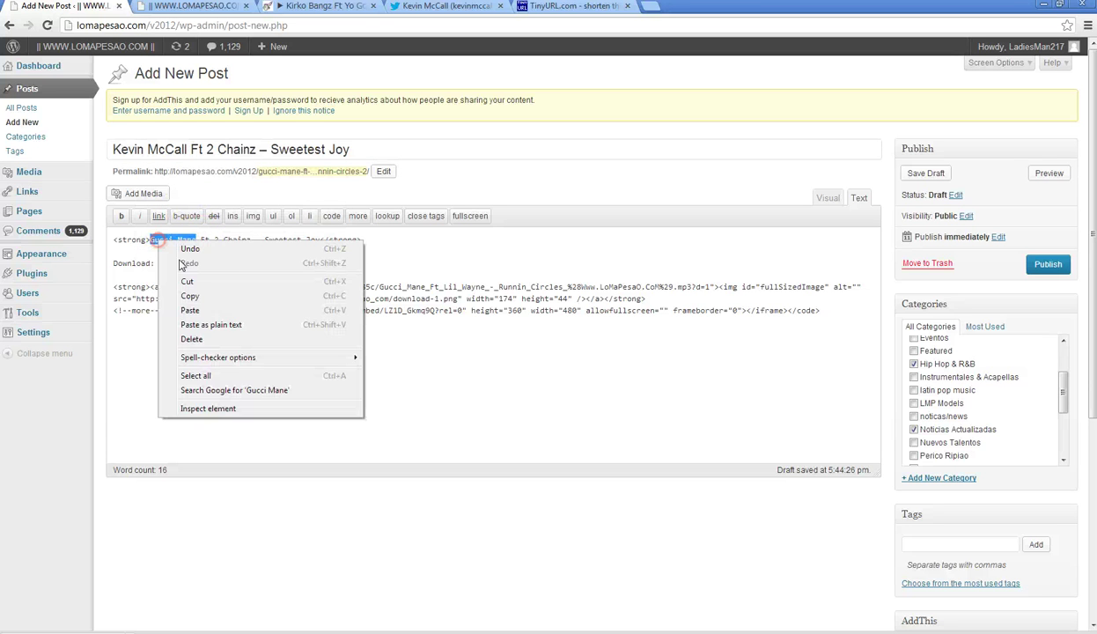
left_click(210, 310)
left_click_drag(206, 262, 161, 263)
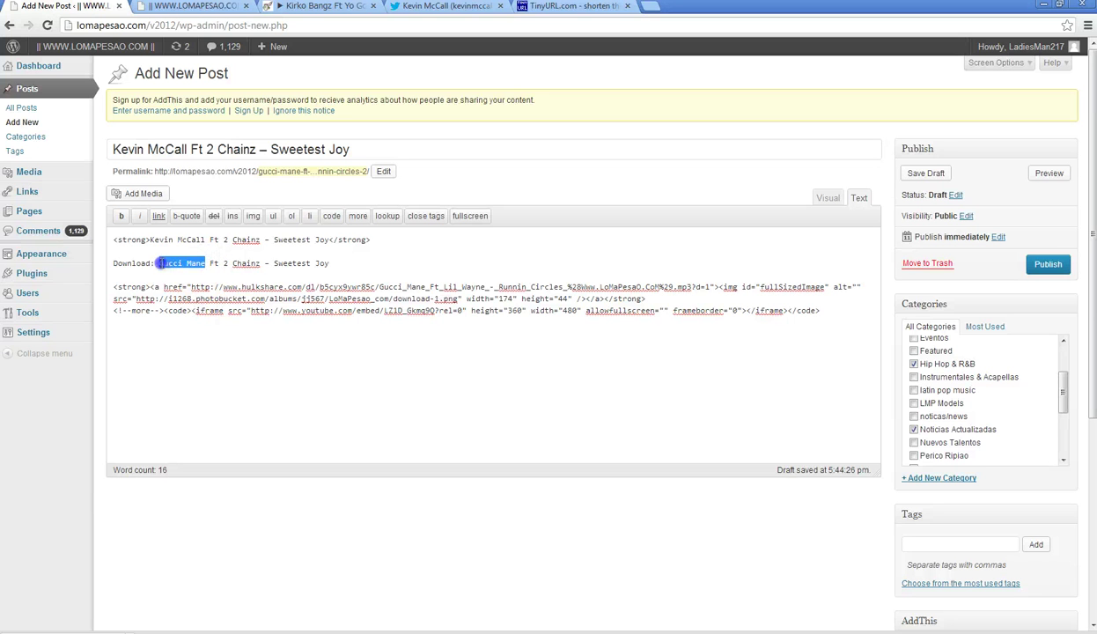
right_click(161, 263)
left_click(213, 333)
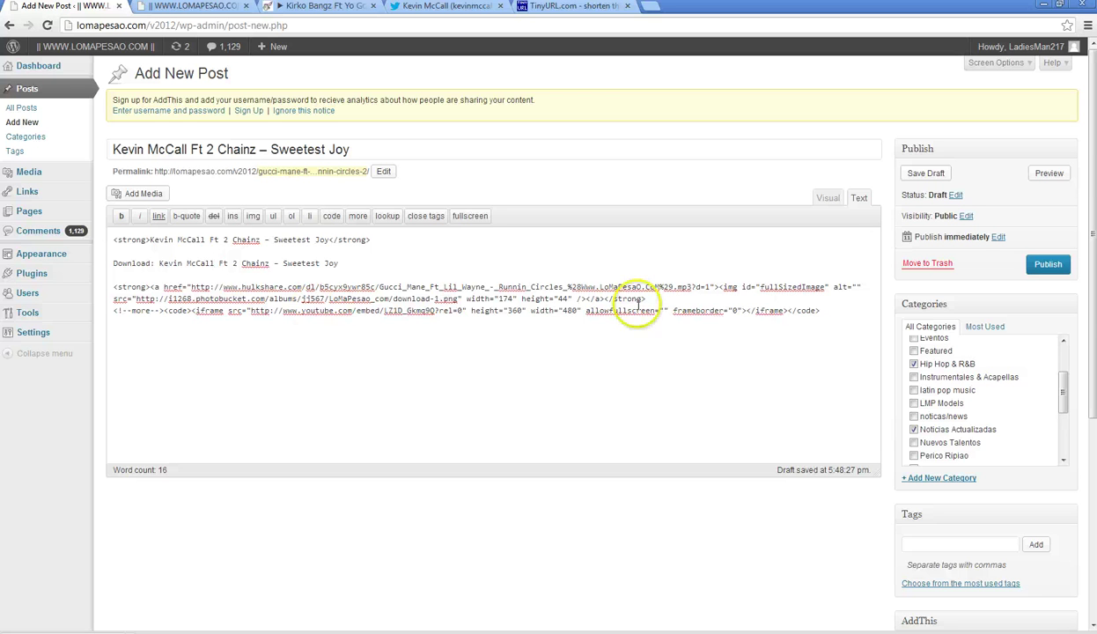
- Switch to the Visual tab and review the formatted post content
left_click(828, 198)
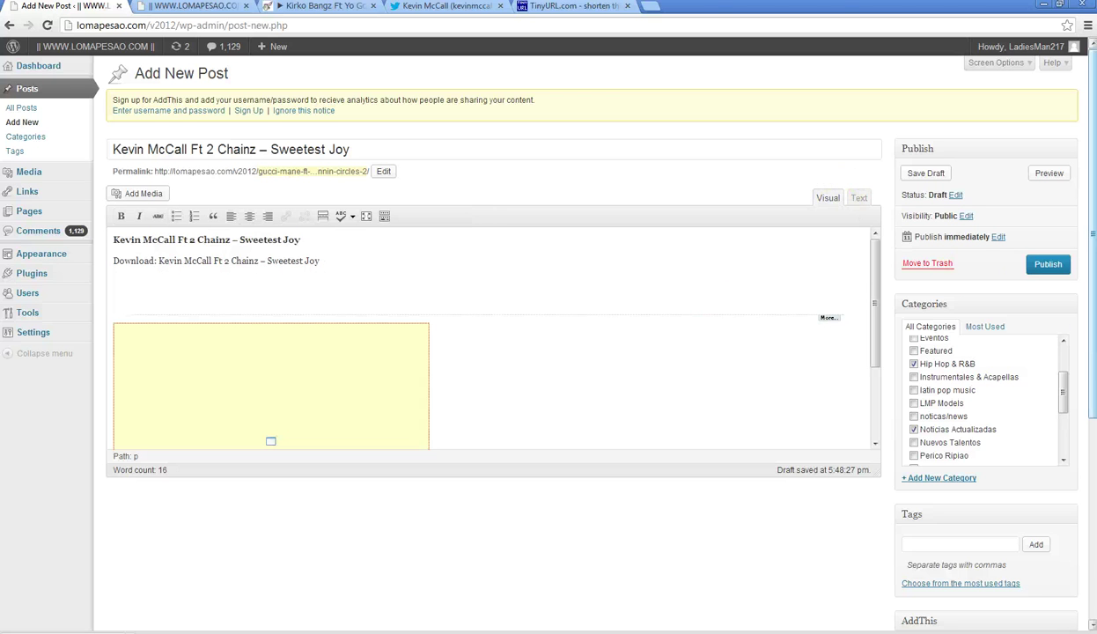
scroll(529, 352, "down", 3)
scroll(529, 353, "up", 3)
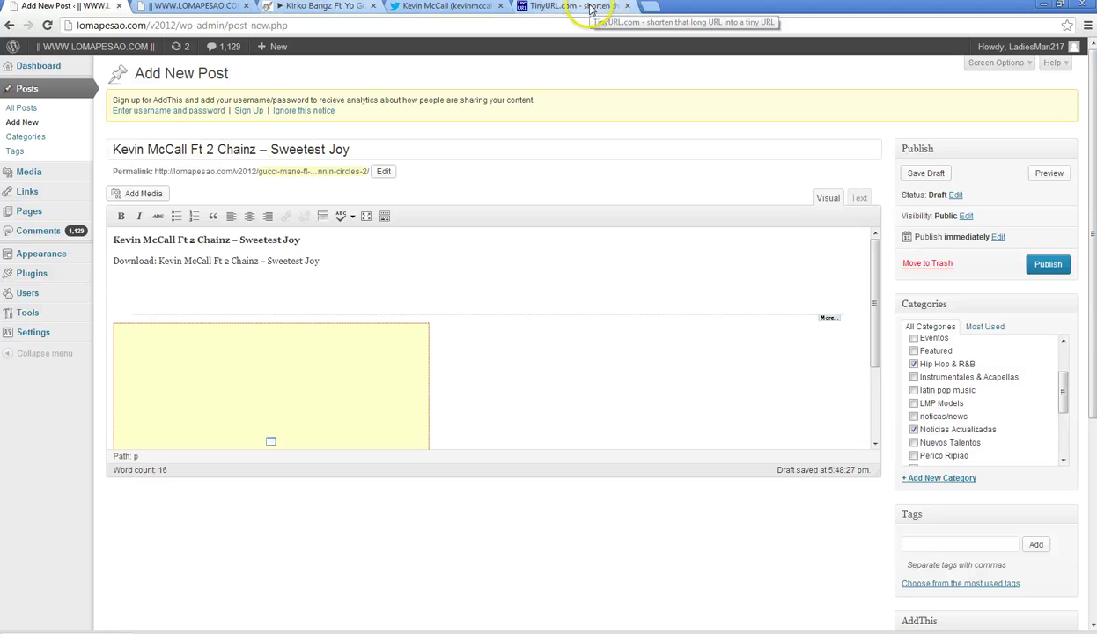
- Open hulkshare.com in a new tab and show My Music Cloud > My Tracks
left_click(650, 6)
type("hulkshare.com")
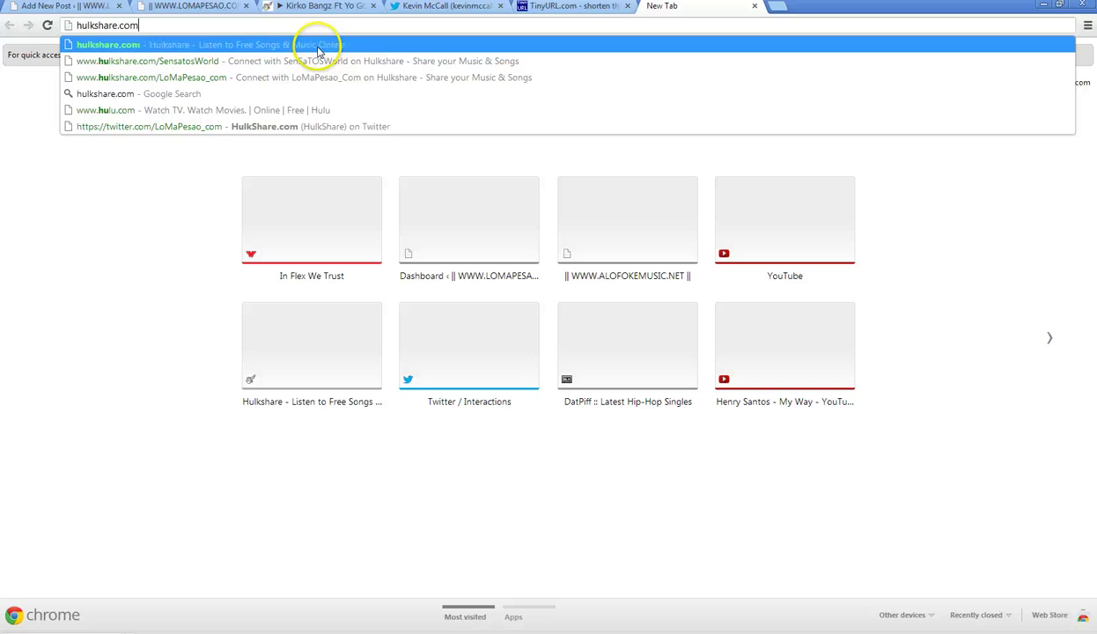
key("Return")
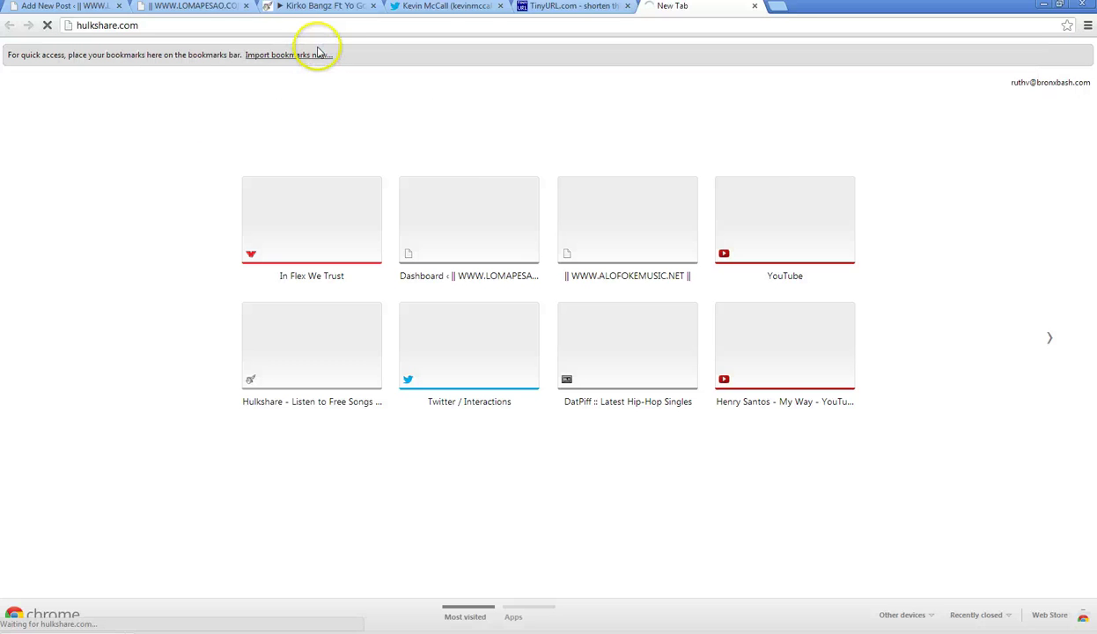
left_click(328, 7)
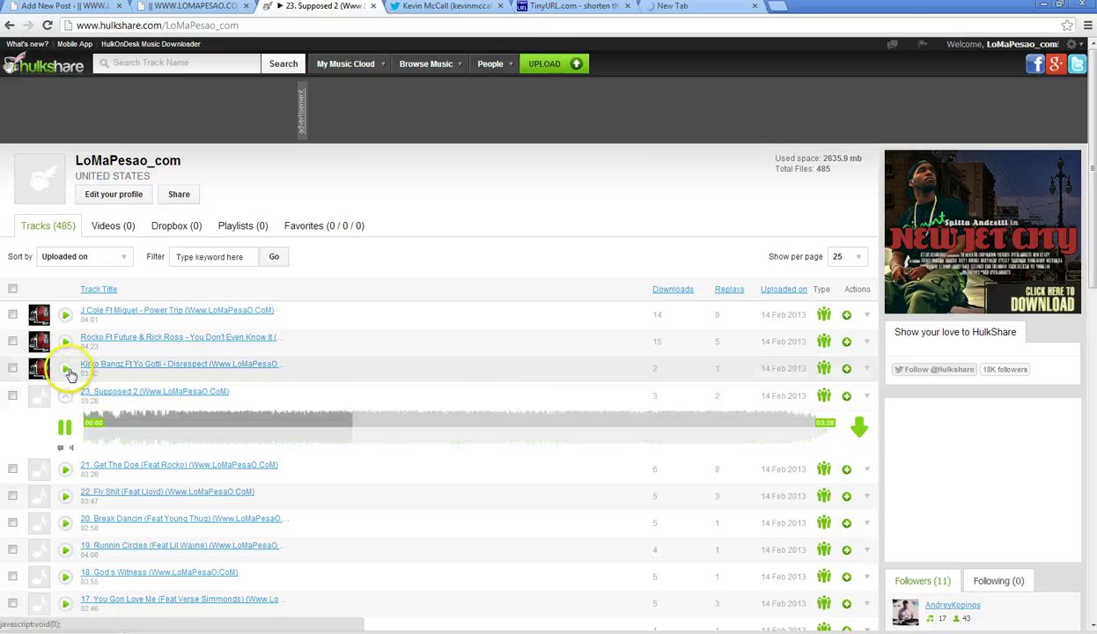
left_click(652, 7)
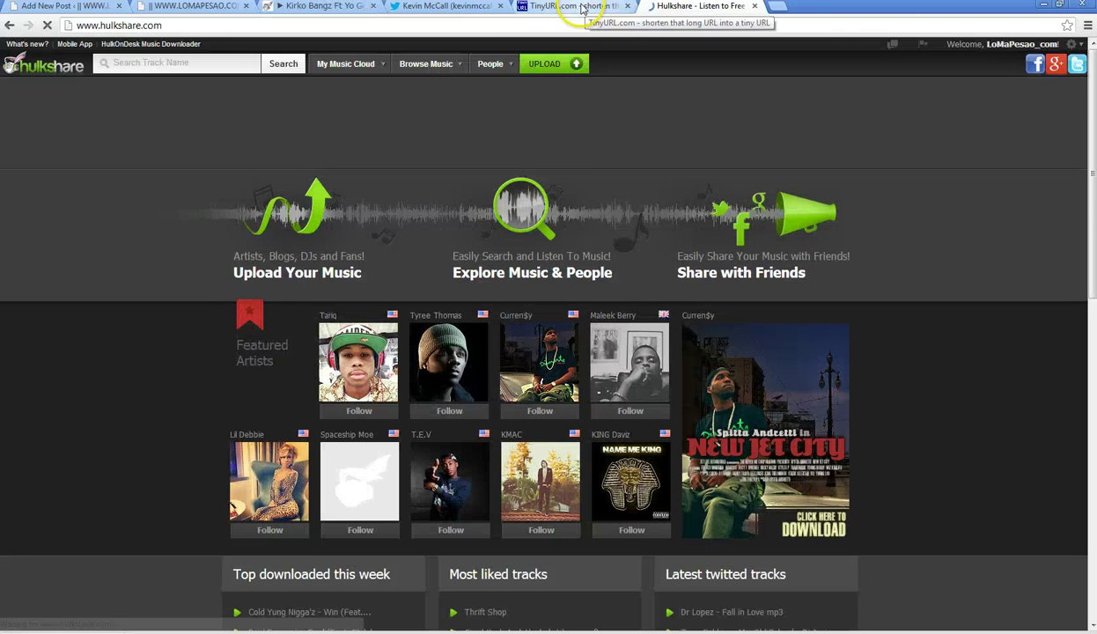
mouse_move(333, 65)
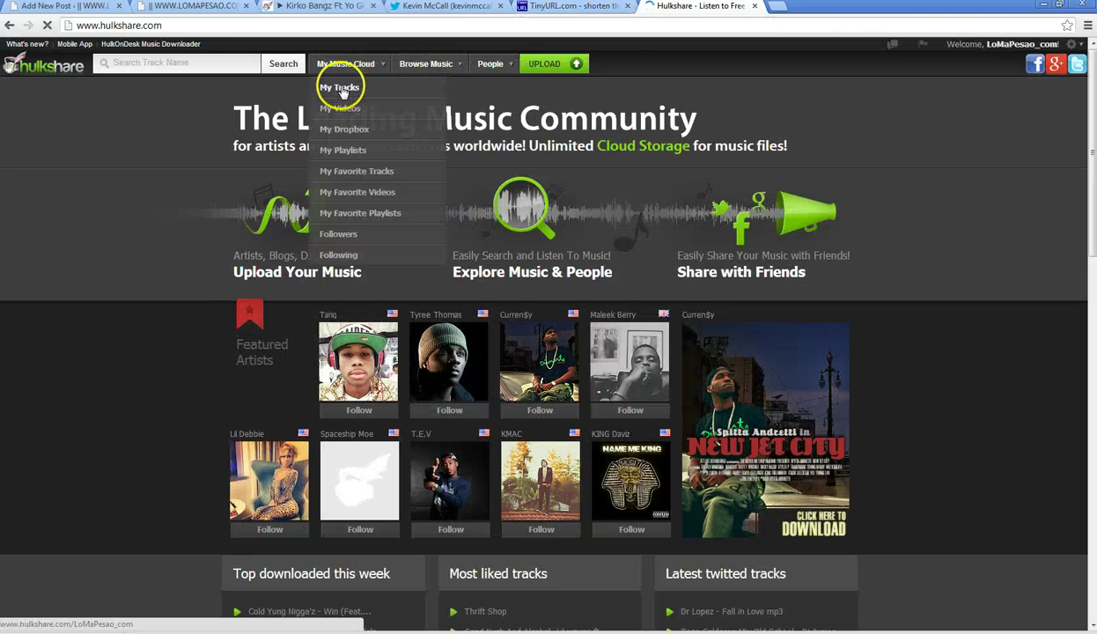
left_click(341, 89)
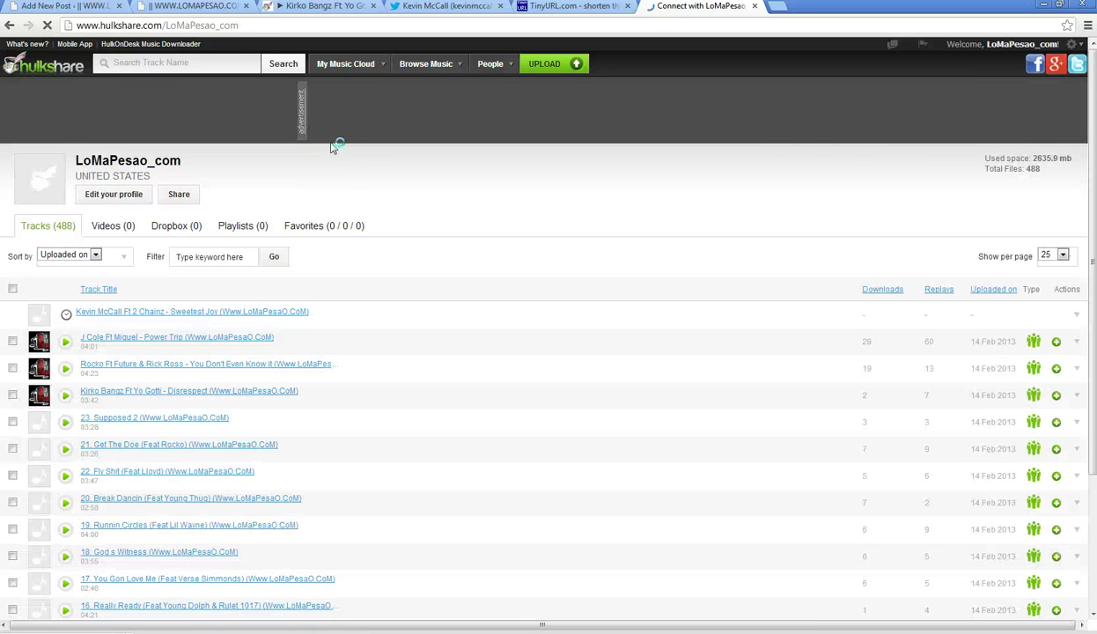
- Check the WordPress draft, HulkShare list and tweet draft, then go to the blog front page
left_click(57, 7)
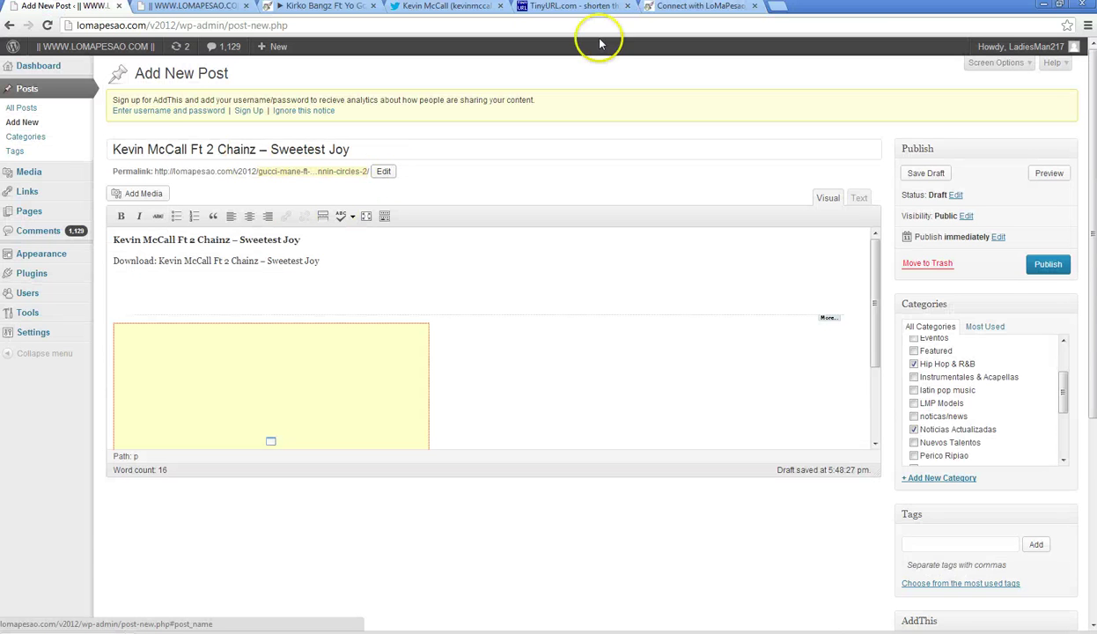
left_click(696, 6)
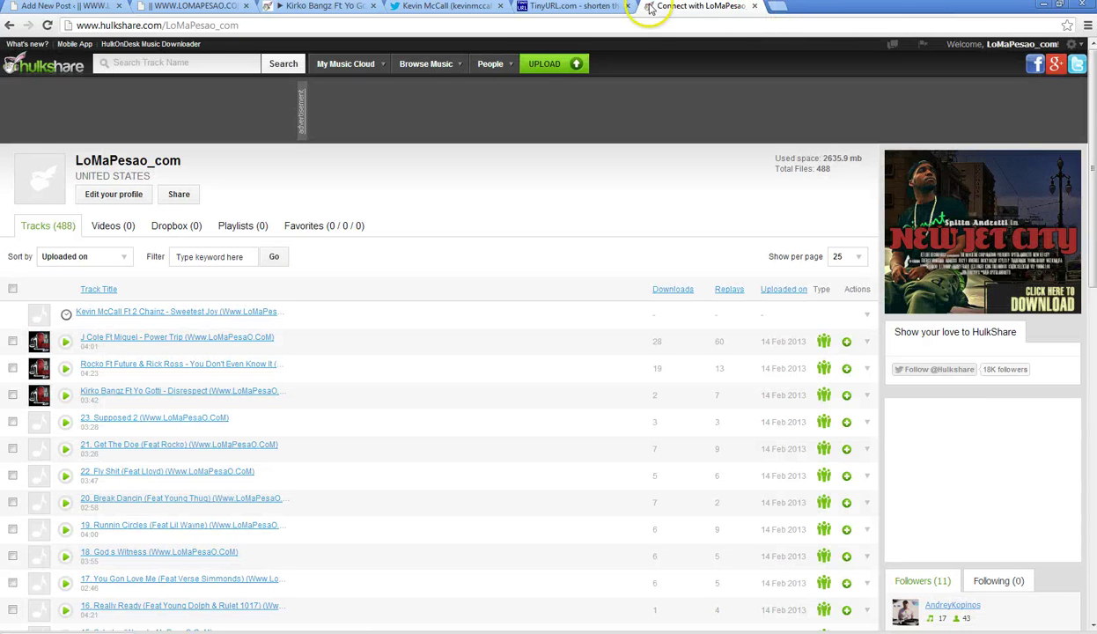
left_click(423, 7)
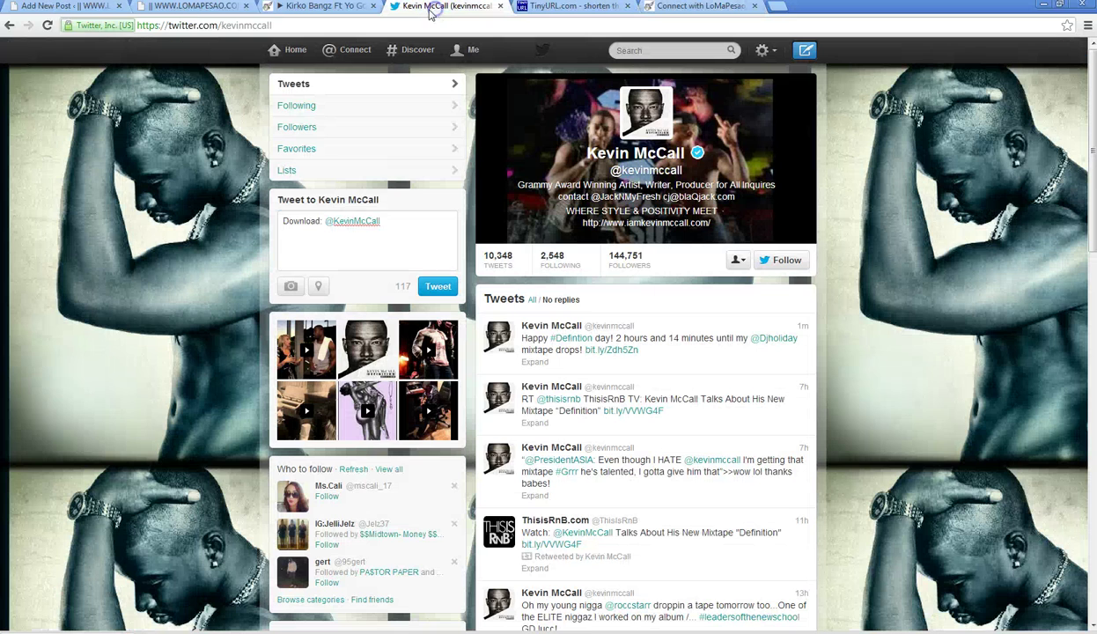
left_click(395, 222)
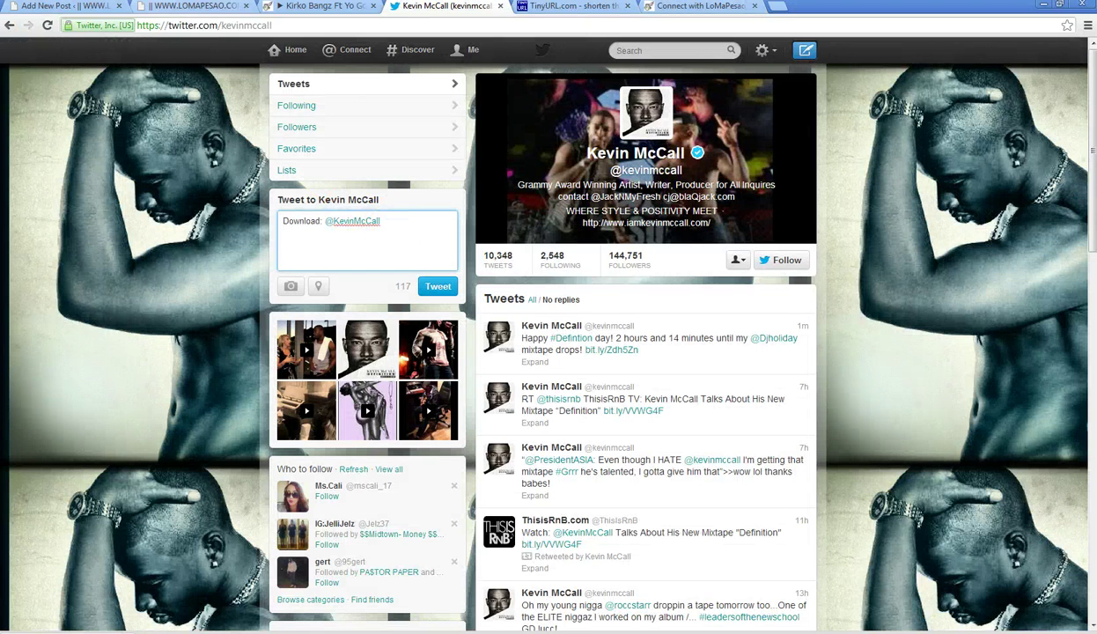
left_click(189, 7)
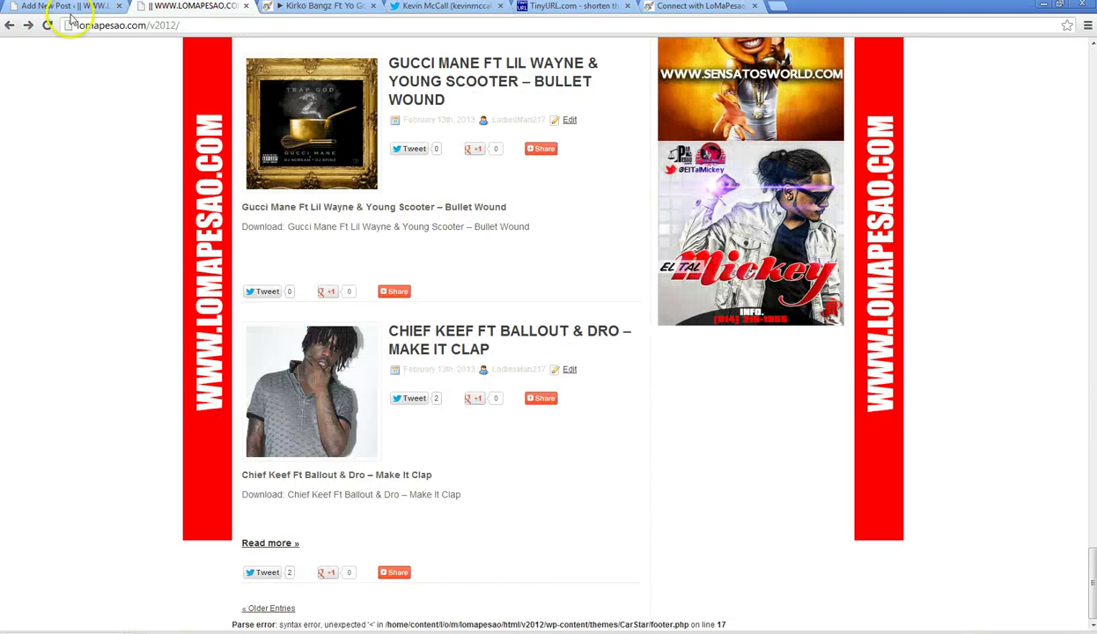
- Copy 'Ft 2 Chainz – Sweetest Joy' from the post's download line for the tweet draft
left_click(64, 6)
left_click_drag(322, 261, 236, 261)
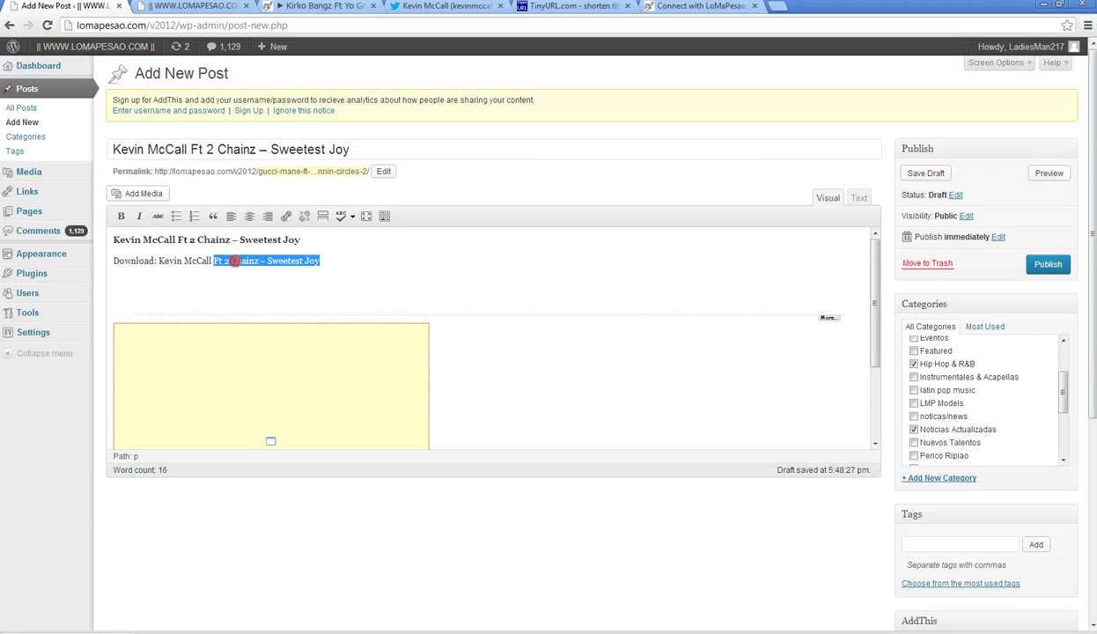
right_click(236, 260)
left_click(280, 317)
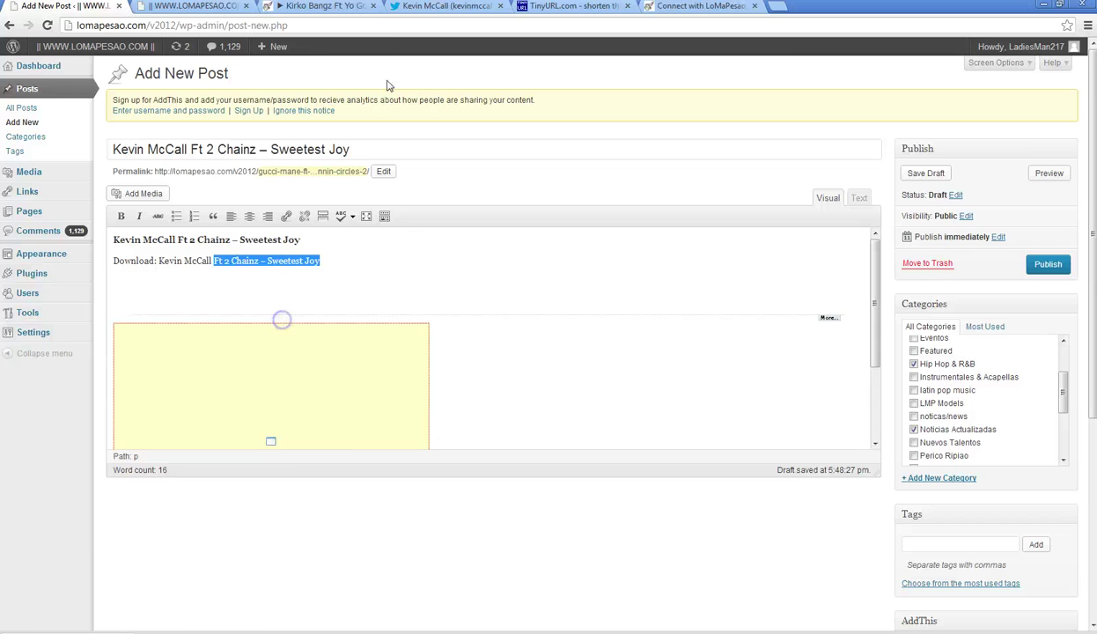
left_click(438, 9)
right_click(421, 229)
- Paste the title into the tweet, make '2 Chainz' an @-mention, then reload HulkShare's track list
left_click(451, 293)
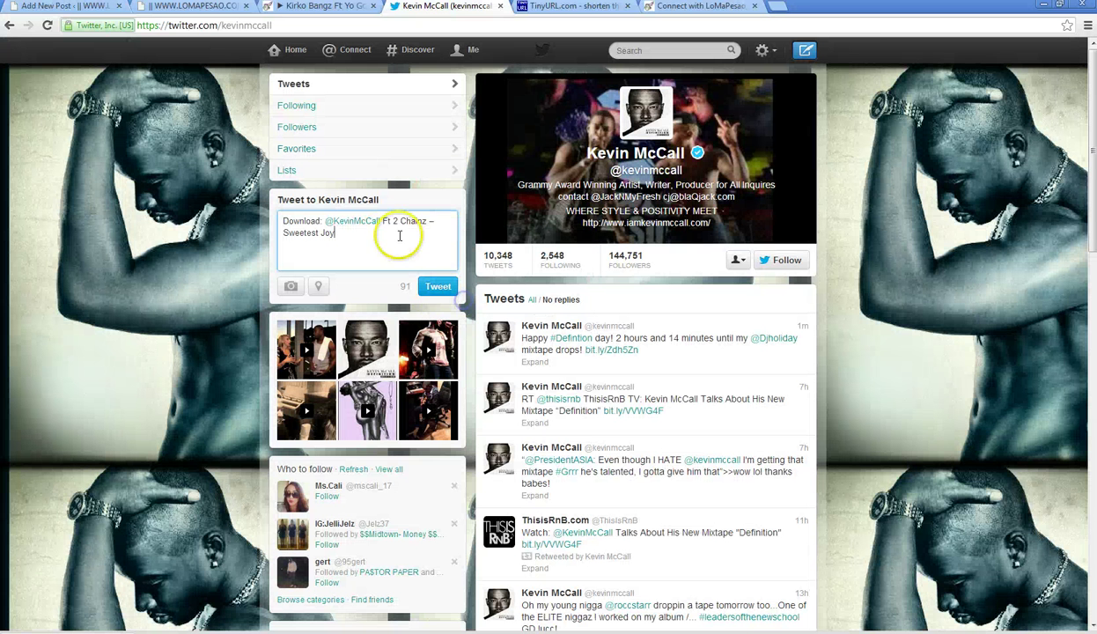
left_click(383, 221)
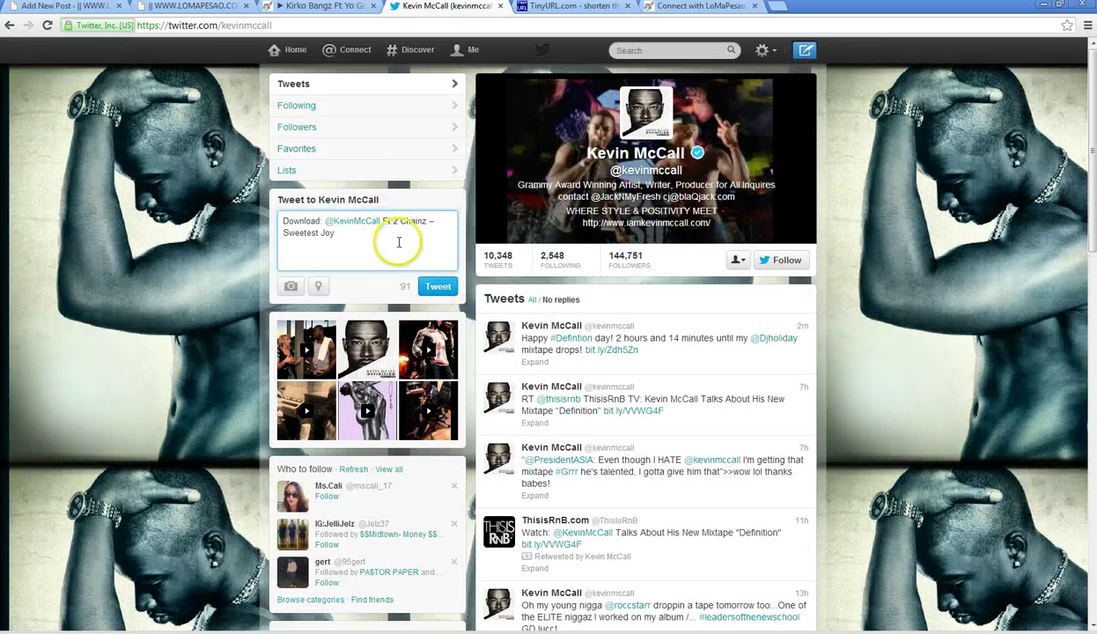
type("@")
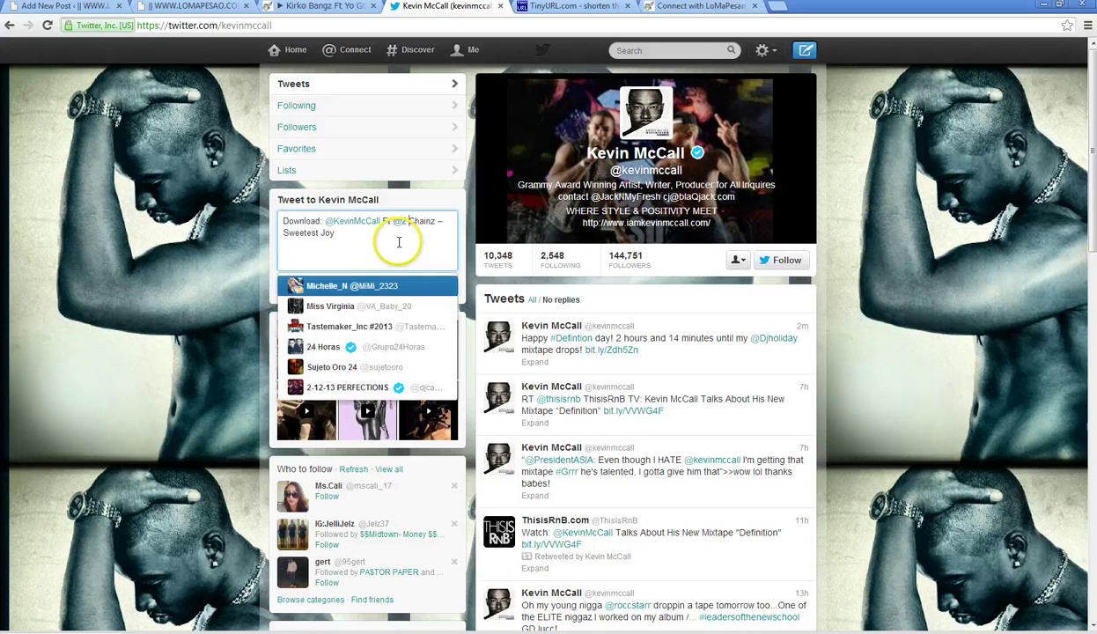
key("Right")
key("Delete")
key("Escape")
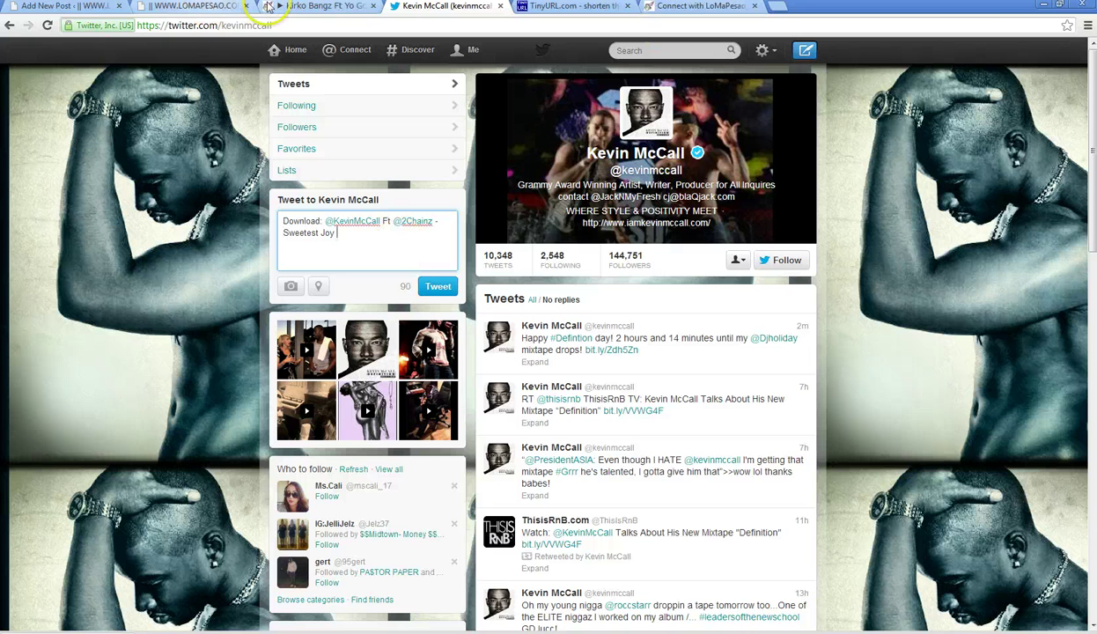
key("ctrl+Tab")
key("ctrl+Tab")
left_click(48, 25)
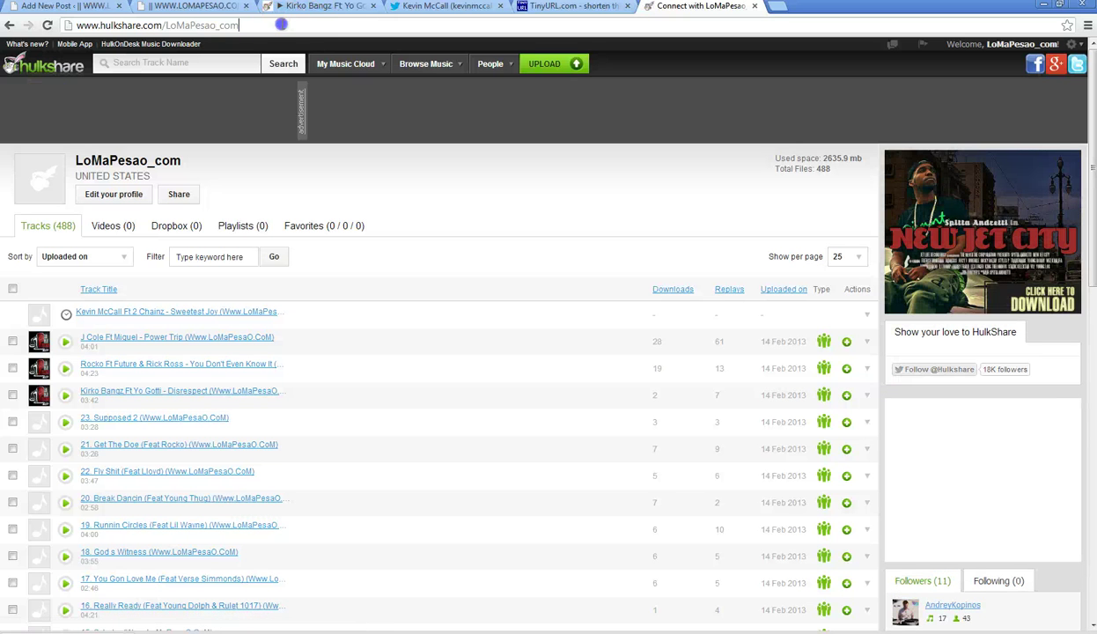
- Load the DatPiff singles page in the current tab
left_click(282, 25)
type("datpiff.com/singles")
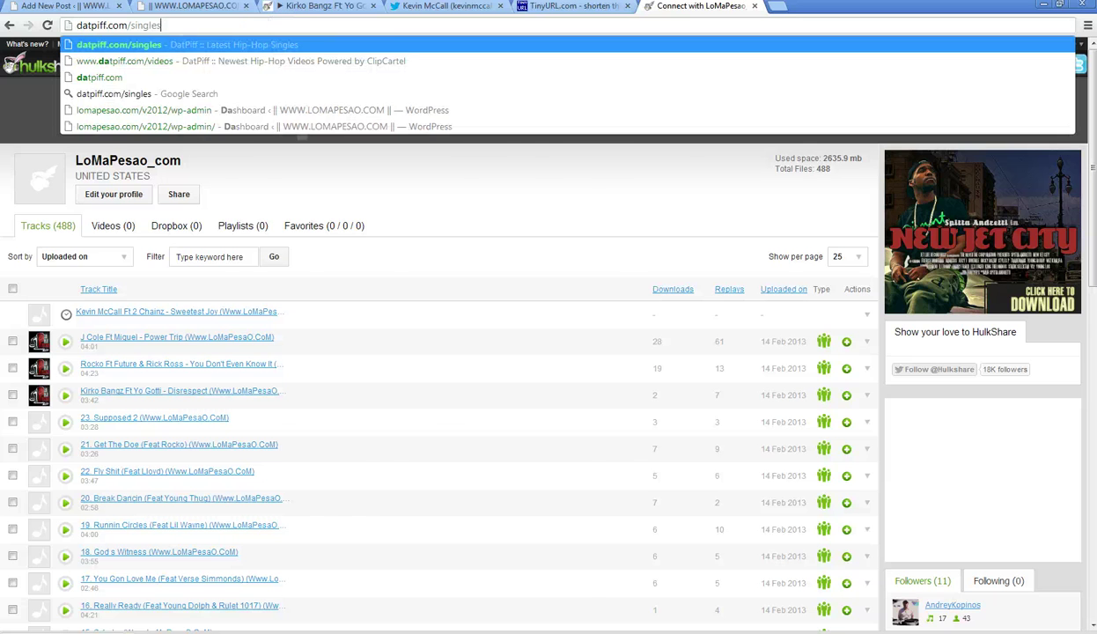
key("Return")
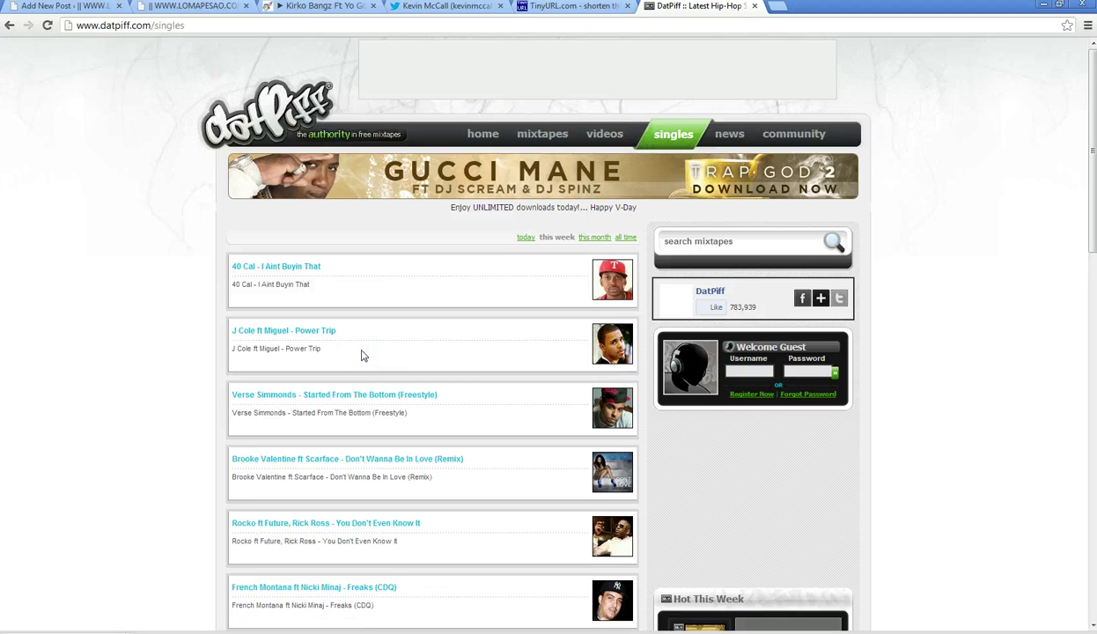
- In a new tab, search Google for 'Rocko' and show the image results
left_click(777, 7)
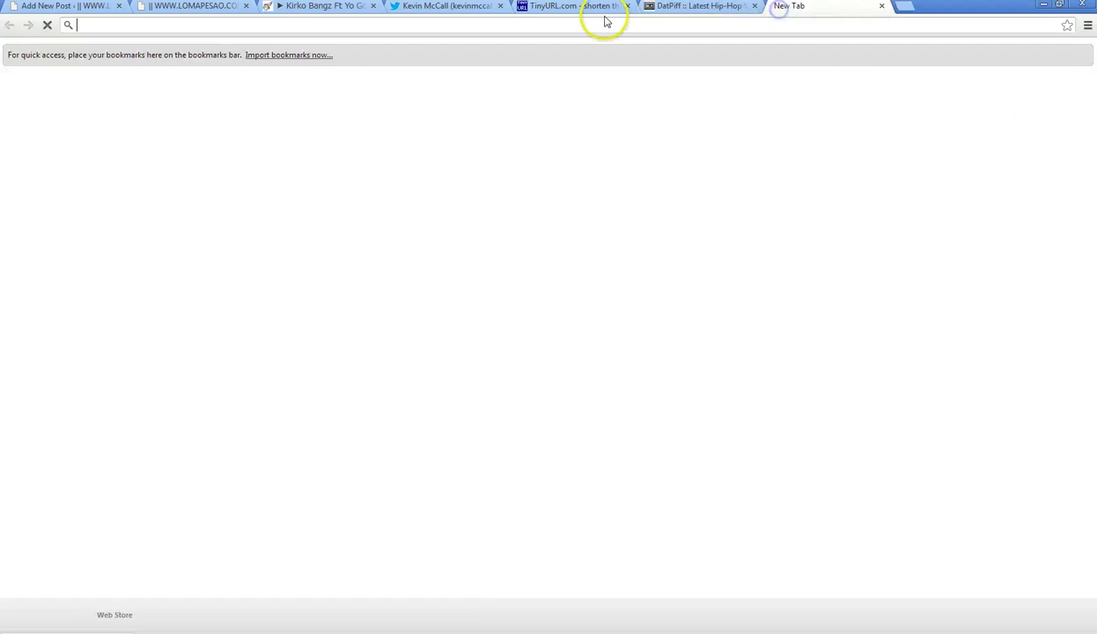
type("google.com")
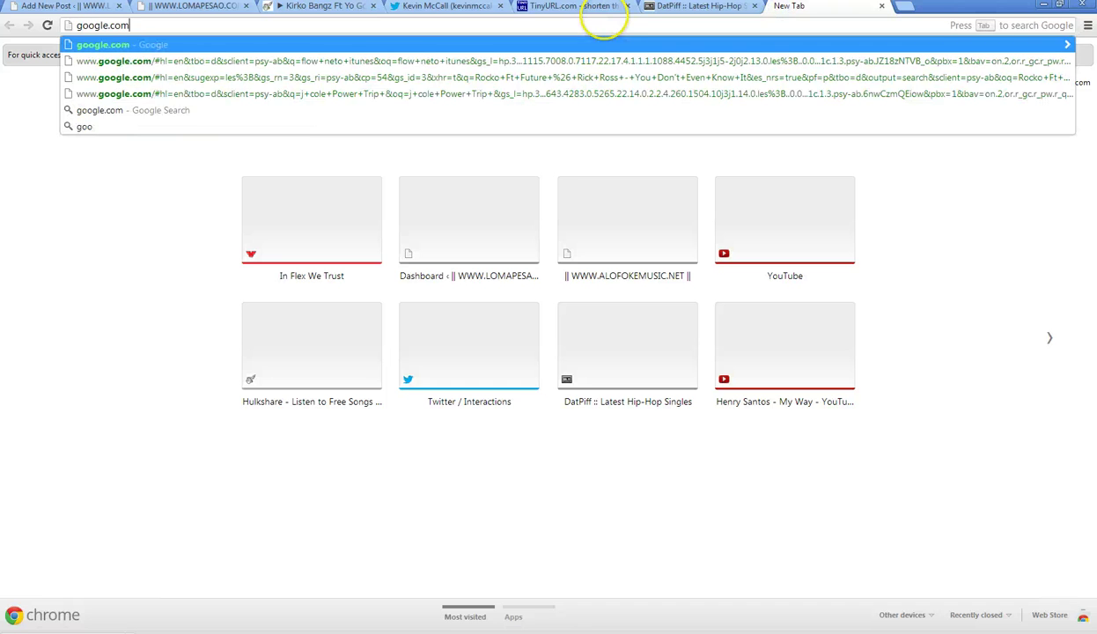
key("Return")
type("Roc")
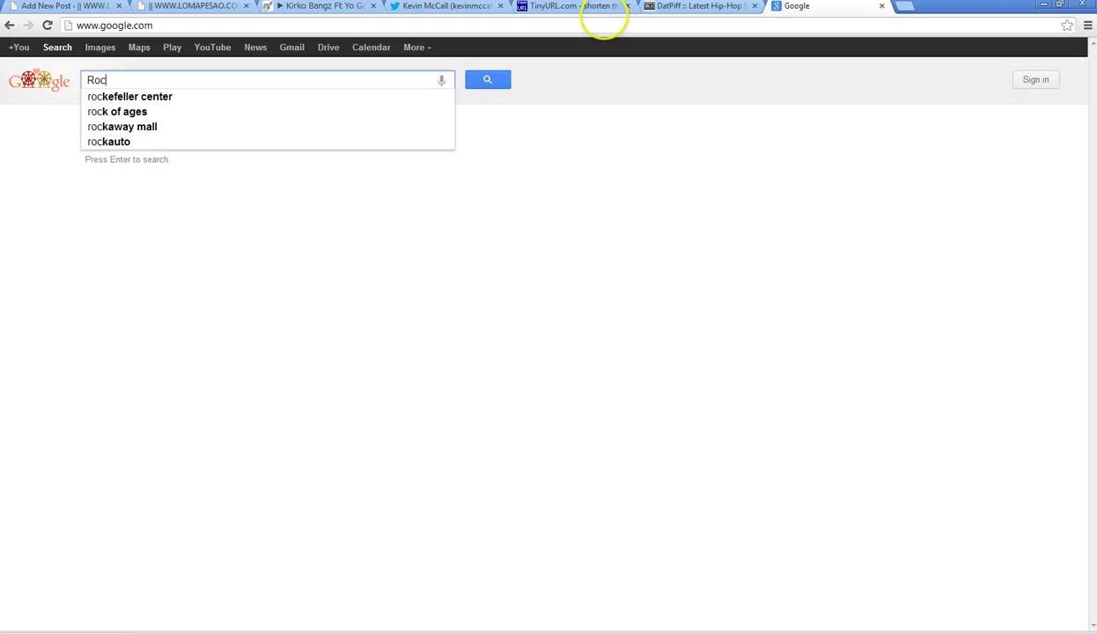
type("ko")
key("Return")
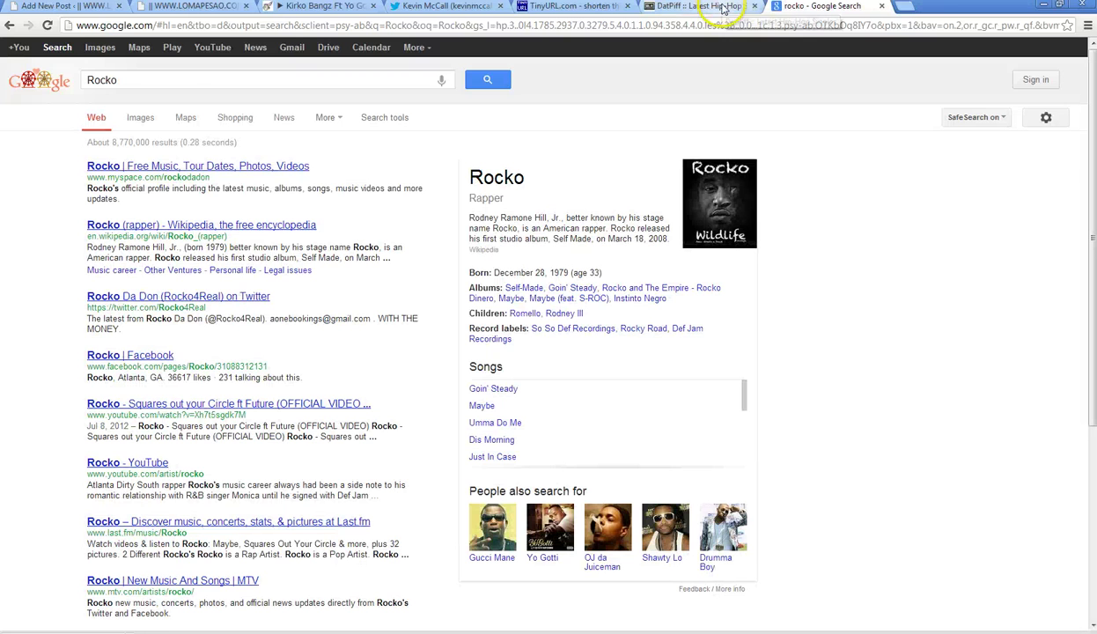
left_click(95, 51)
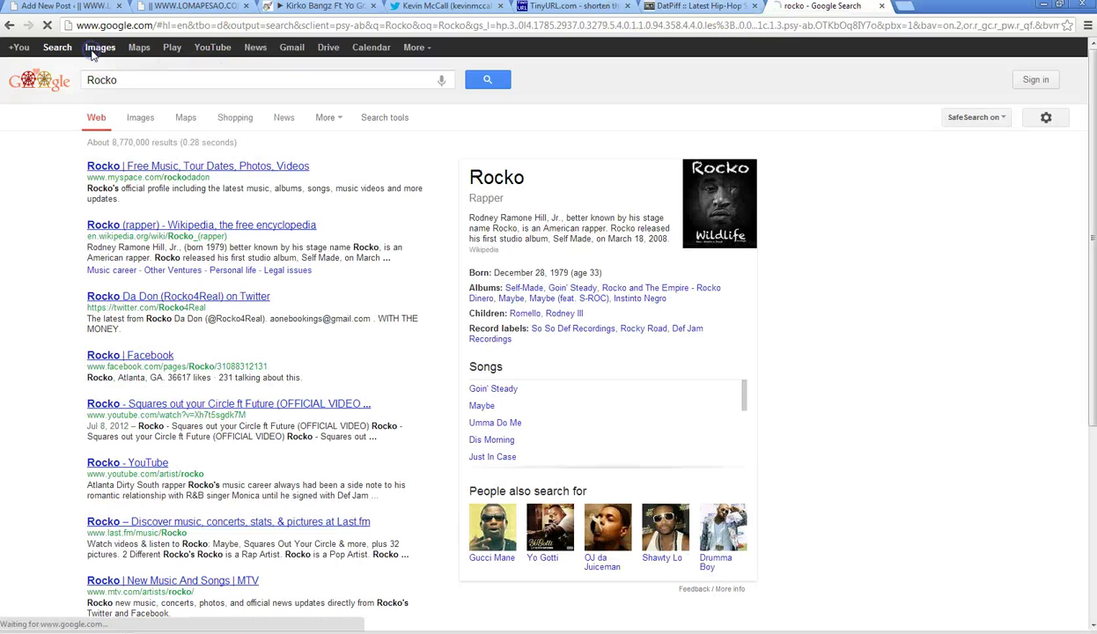
- Load inflexwetrust.com in the DatPiff tab
left_click(694, 8)
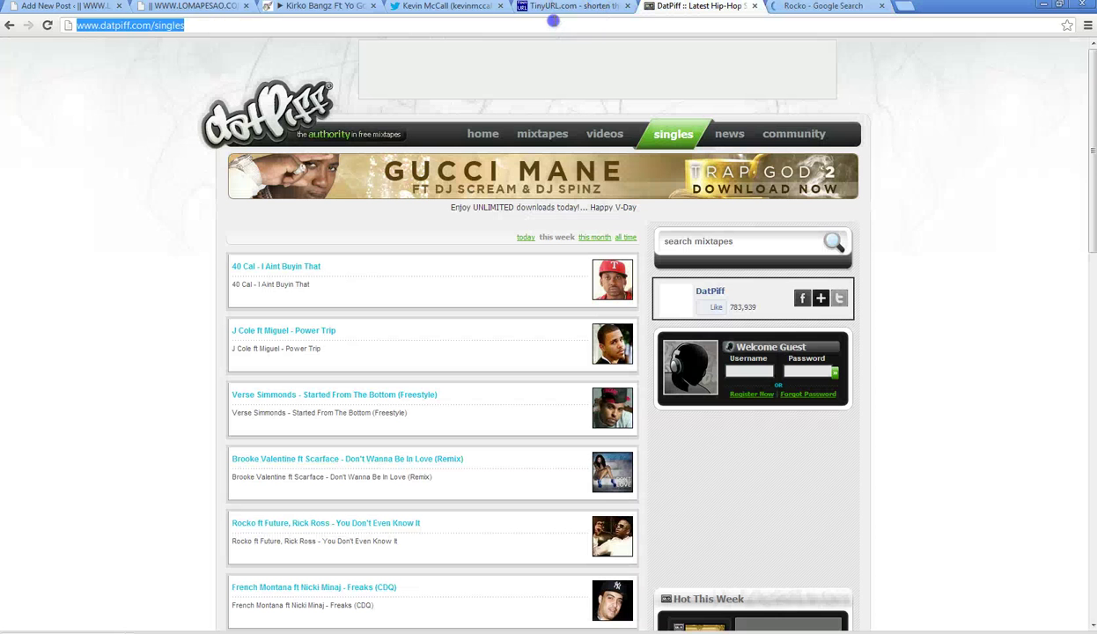
type("inflexwetrust.com")
key("Return")
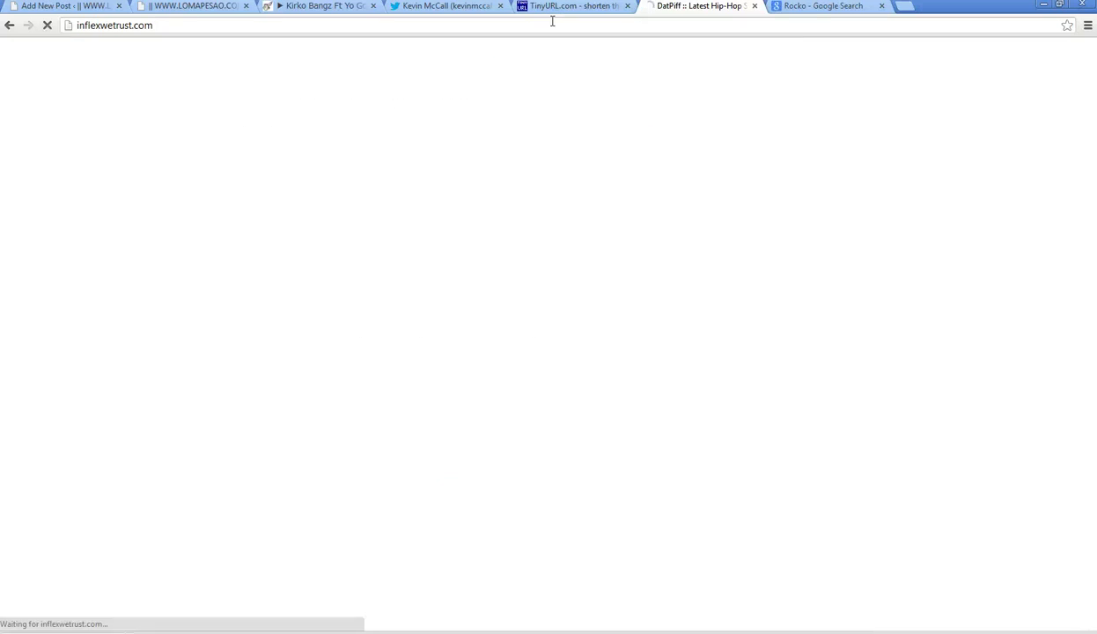
- Scroll down through the Rocko Google Images results, then bring up the In Flex We Trust tab
left_click(798, 8)
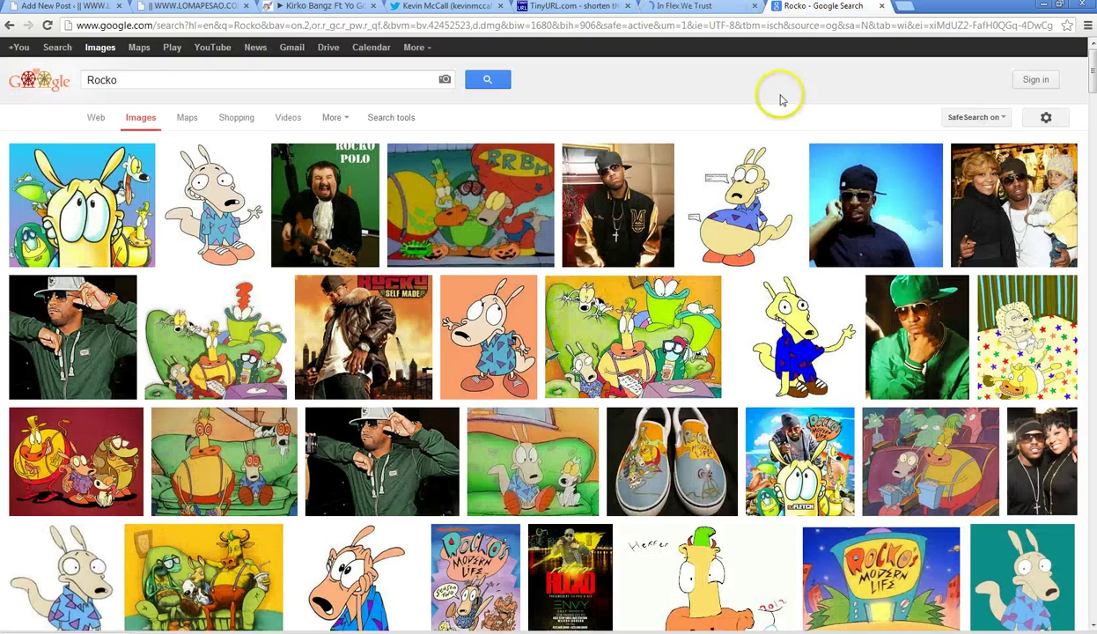
scroll(1044, 234, "down", 5)
scroll(945, 254, "down", 5)
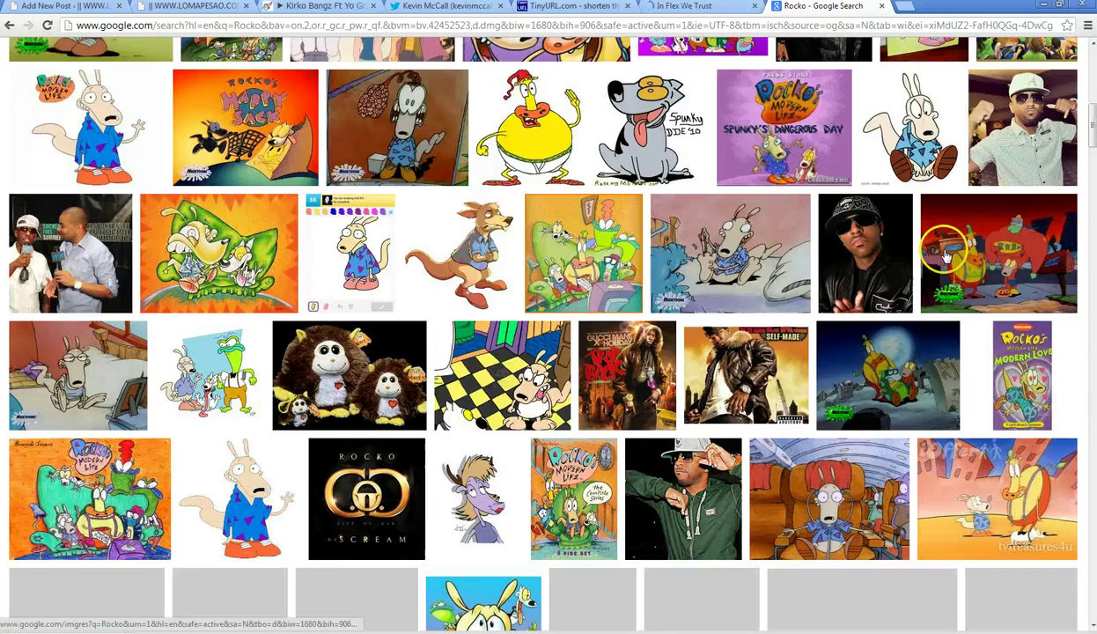
scroll(945, 254, "down", 4)
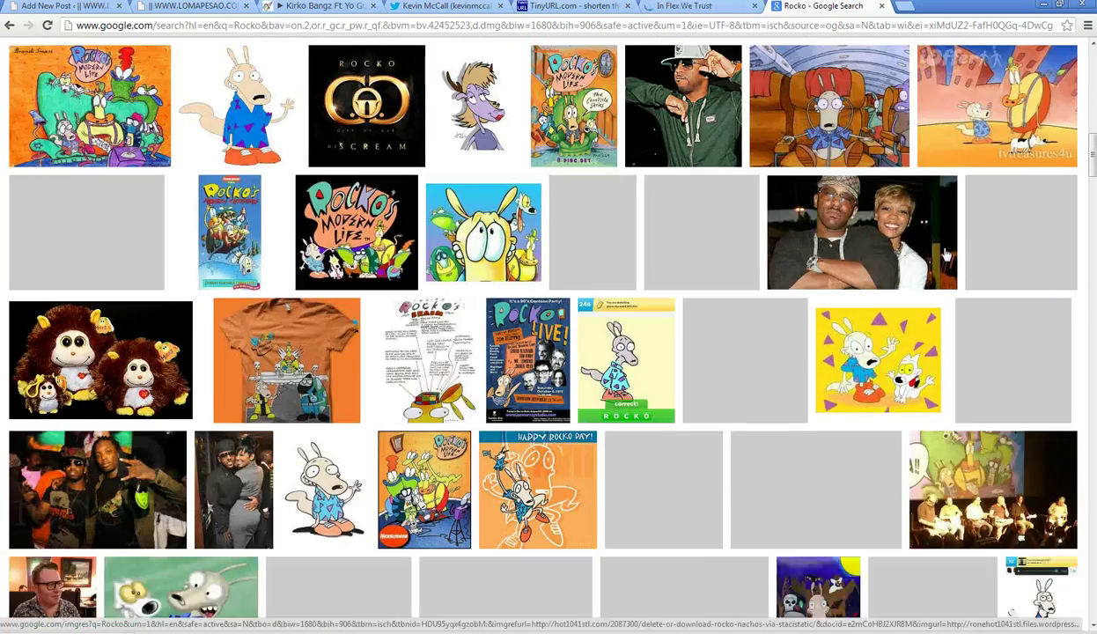
scroll(945, 254, "down", 3)
scroll(948, 253, "down", 2)
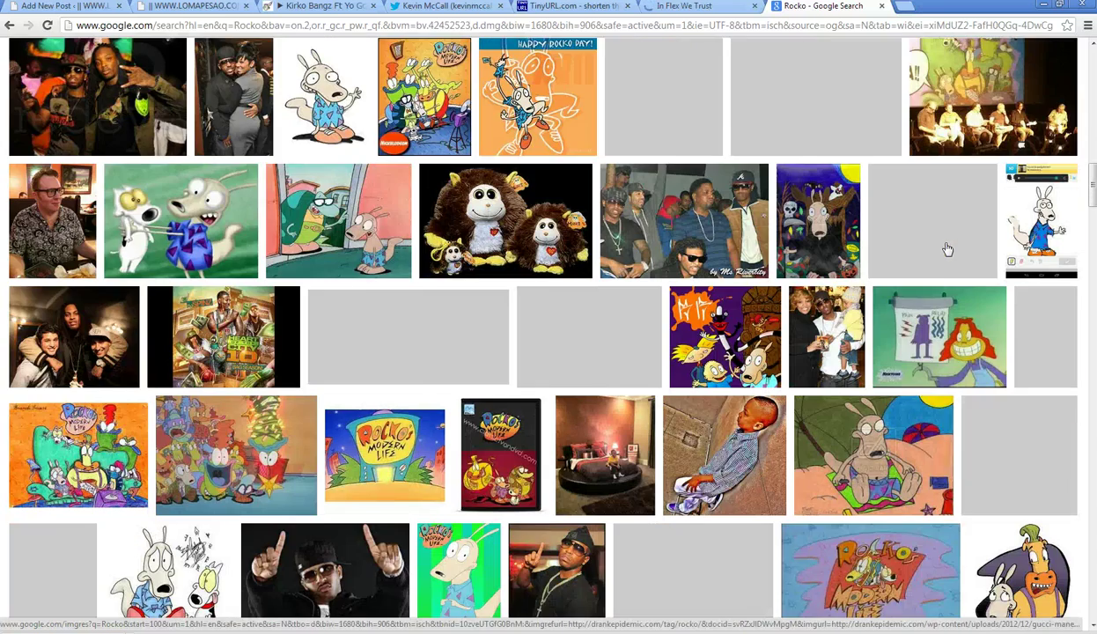
scroll(948, 250, "down", 3)
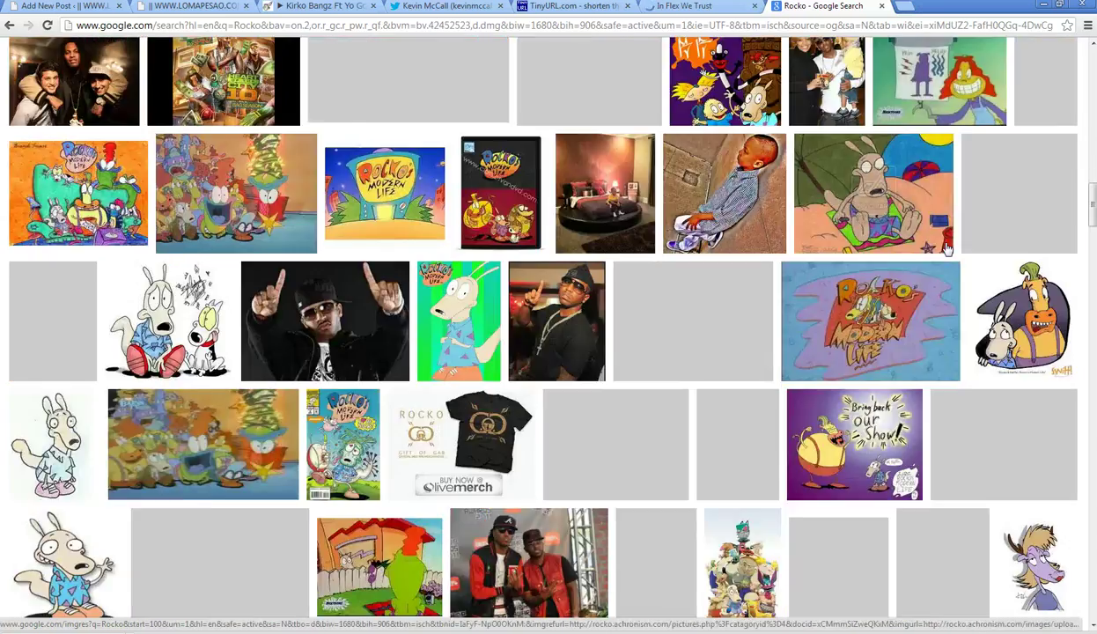
scroll(947, 250, "down", 4)
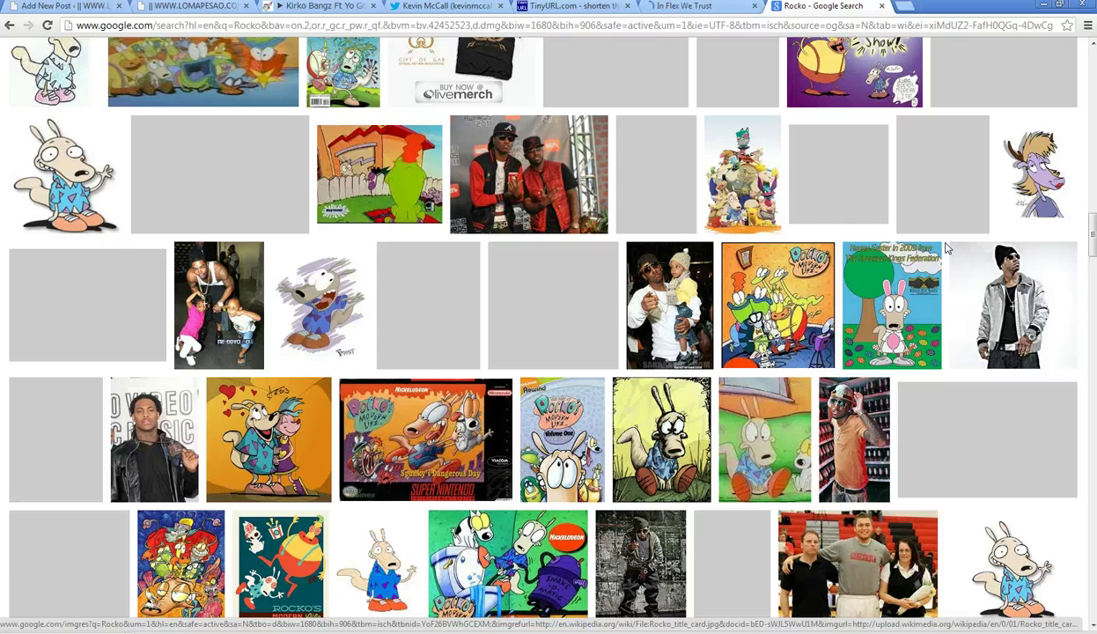
scroll(947, 250, "down", 7)
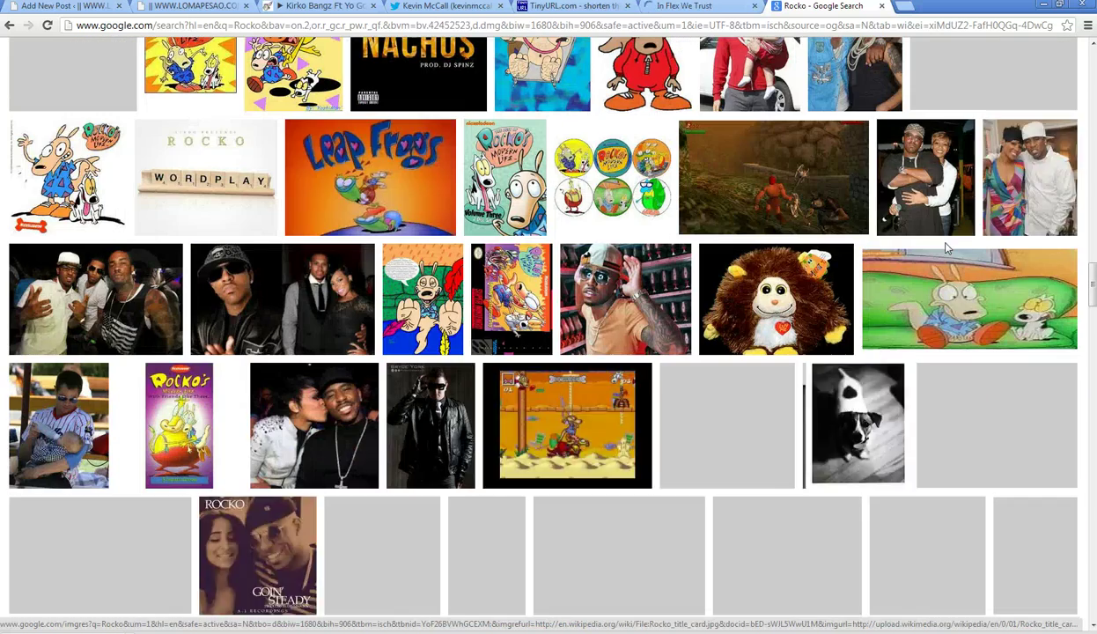
left_click(696, 7)
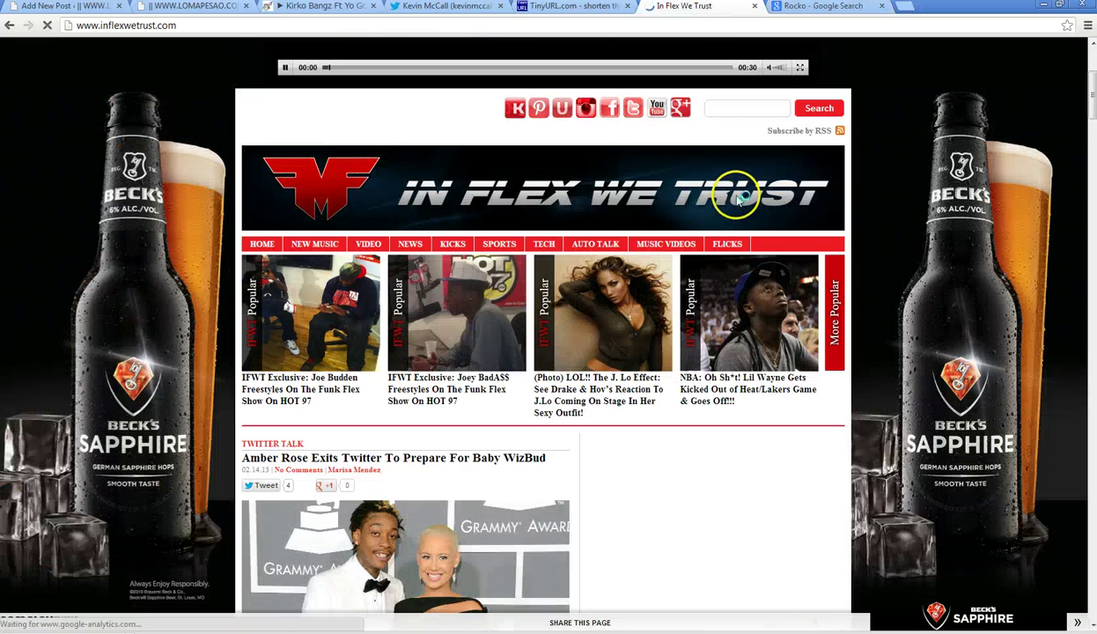
- Scroll the In Flex We Trust homepage, opening the NBA Heat/Lakers story along the way
scroll(738, 201, "down", 1)
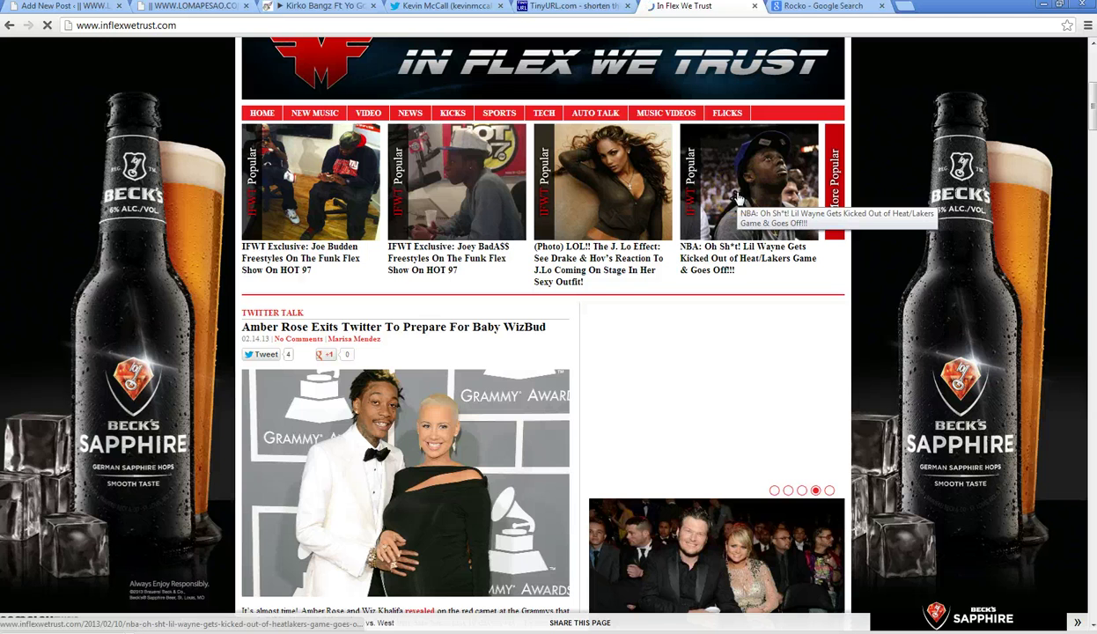
left_click(738, 201)
left_click(741, 194)
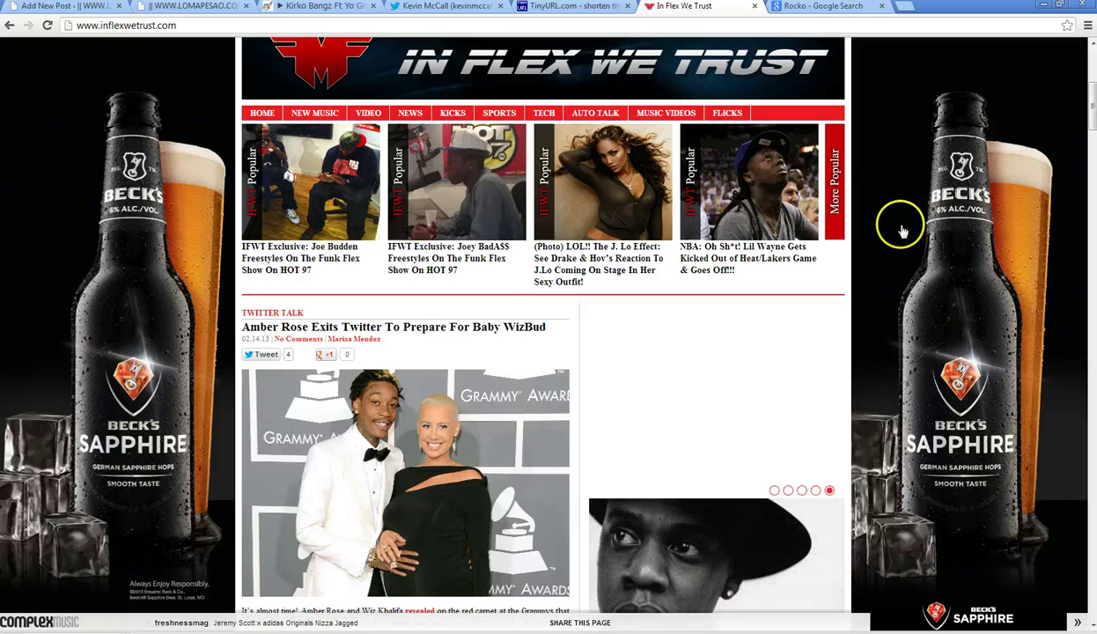
scroll(910, 204, "down", 1)
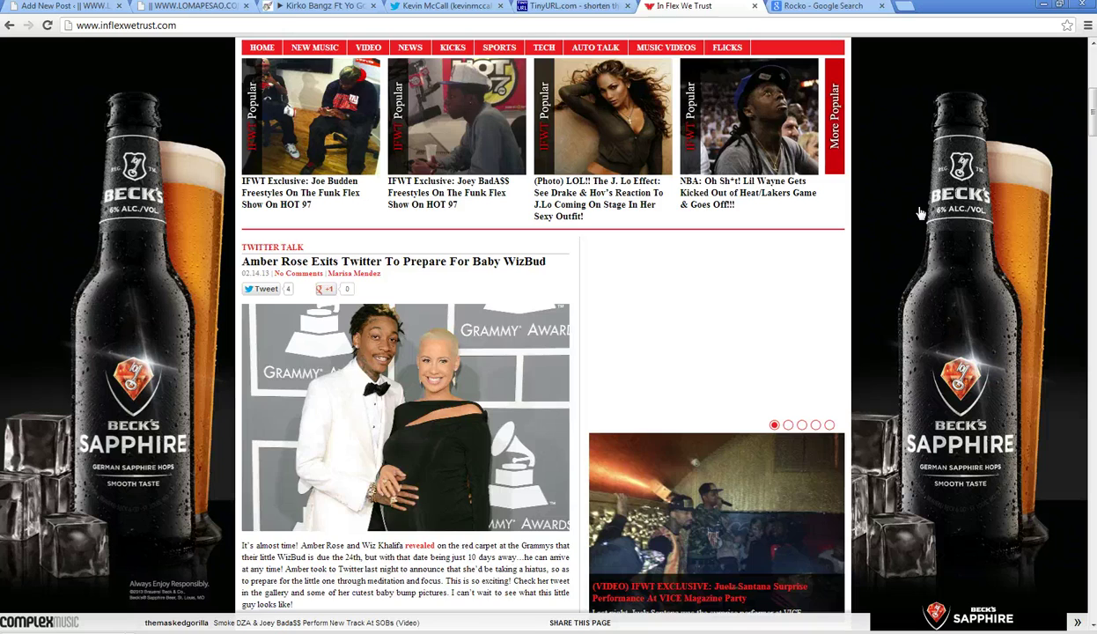
scroll(920, 214, "down", 12)
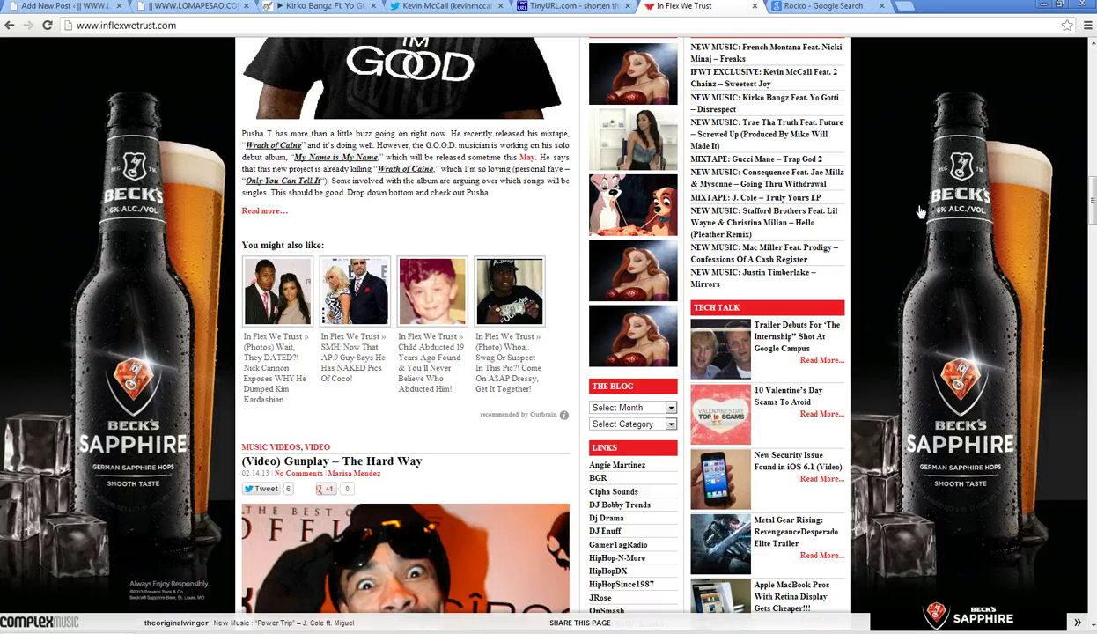
scroll(921, 213, "down", 3)
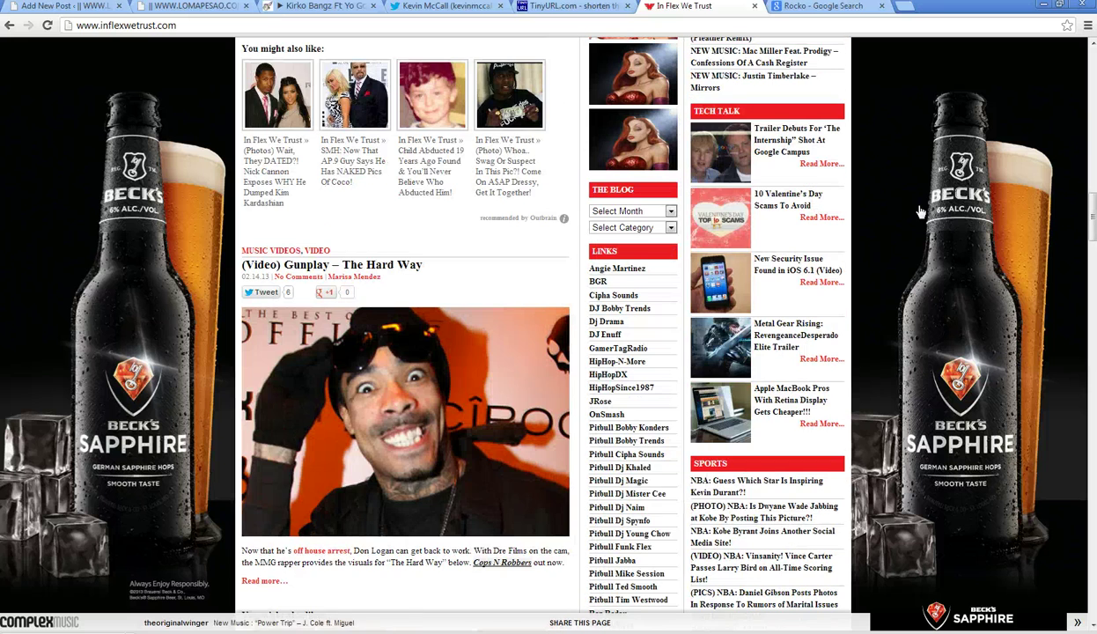
scroll(920, 214, "down", 3)
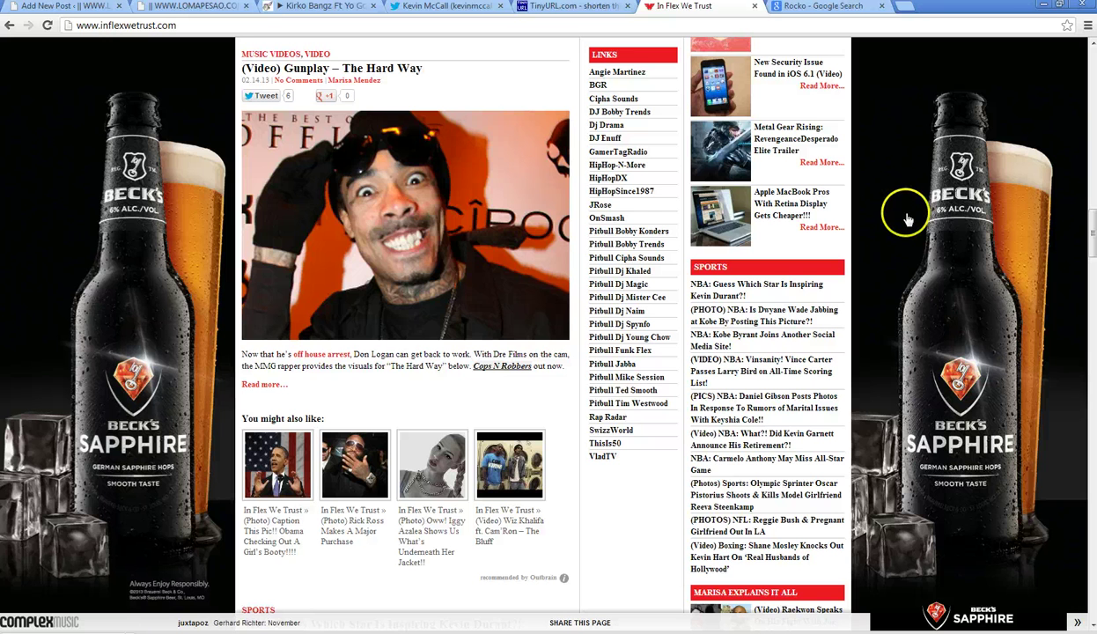
scroll(907, 218, "down", 9)
scroll(907, 220, "down", 8)
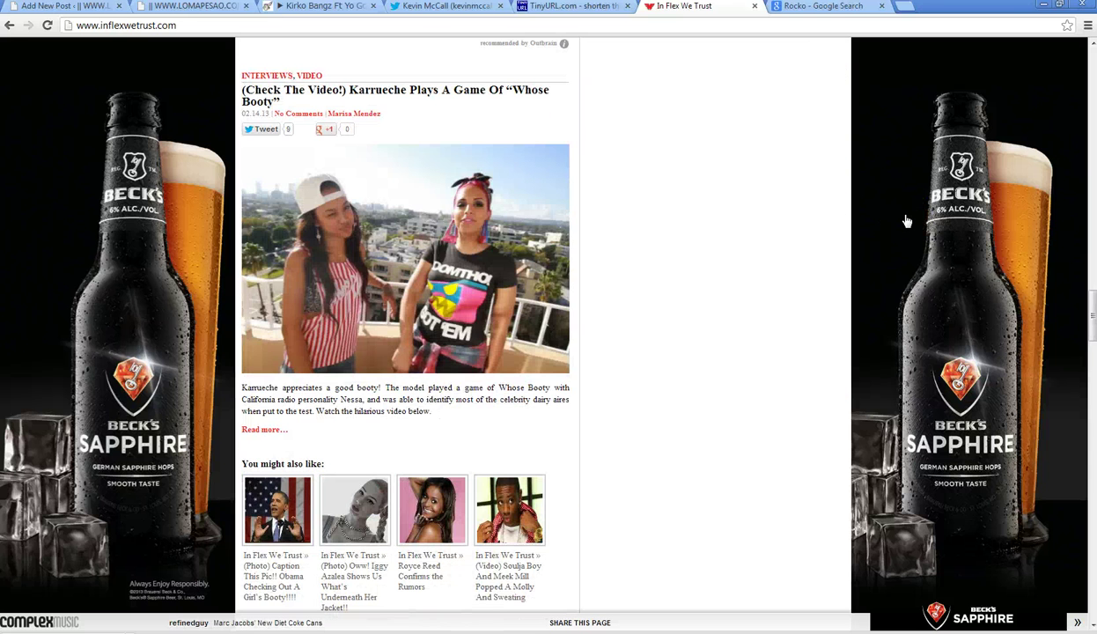
scroll(907, 221, "down", 4)
scroll(907, 221, "down", 6)
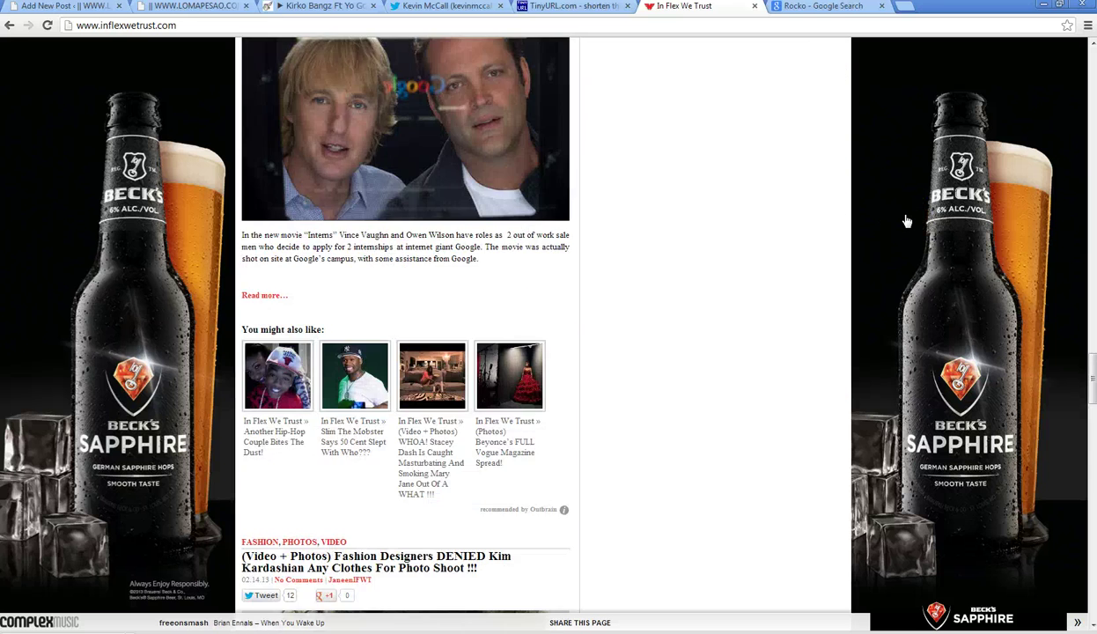
scroll(907, 220, "down", 6)
- Keep skimming the 02.14.13 posts, then return to the Rocko image results
scroll(907, 220, "up", 9)
scroll(907, 220, "up", 6)
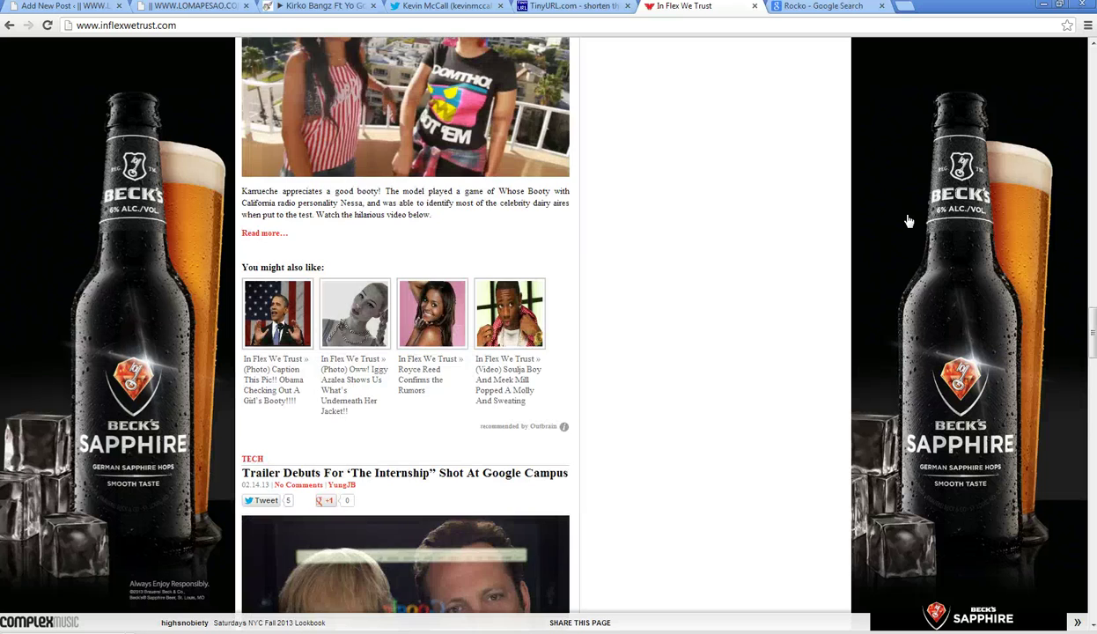
scroll(910, 222, "down", 10)
scroll(910, 222, "down", 13)
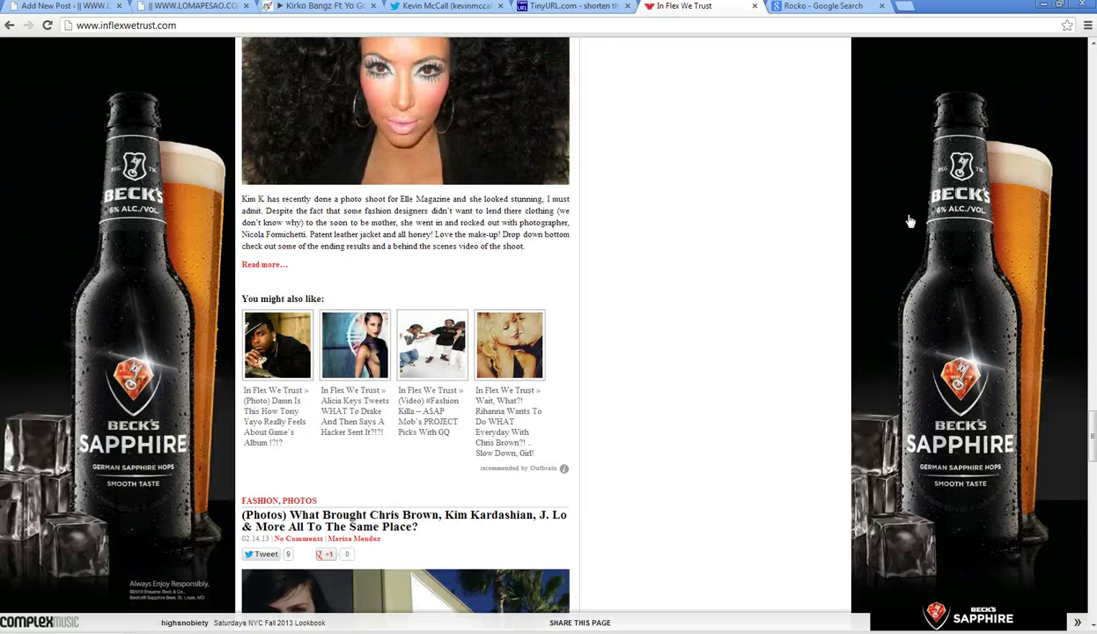
scroll(910, 222, "down", 8)
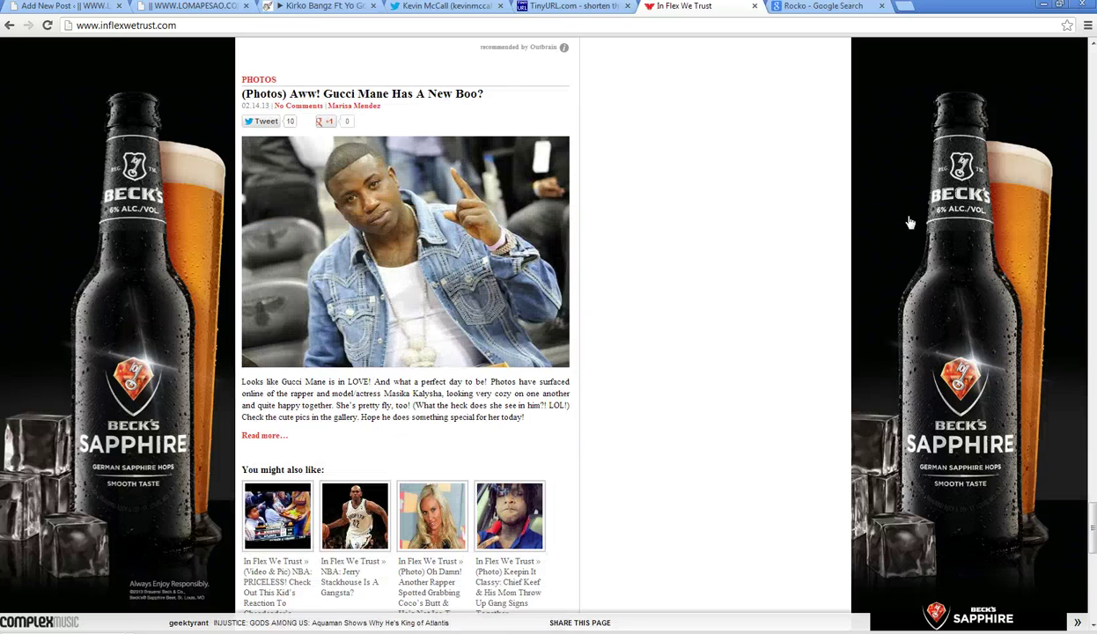
scroll(911, 222, "down", 9)
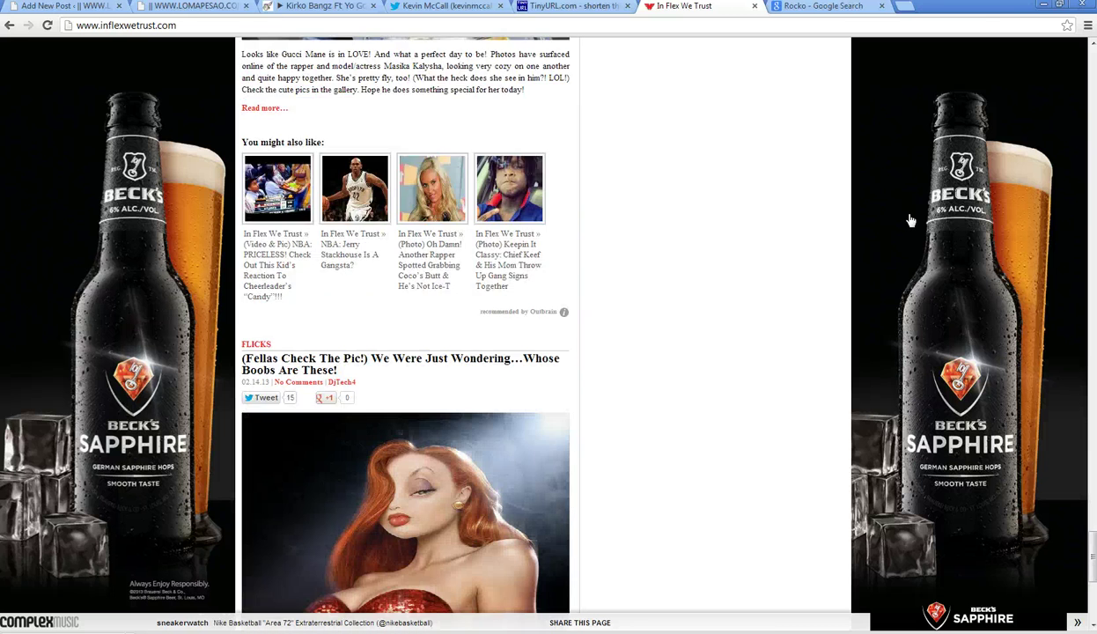
scroll(911, 221, "up", 5)
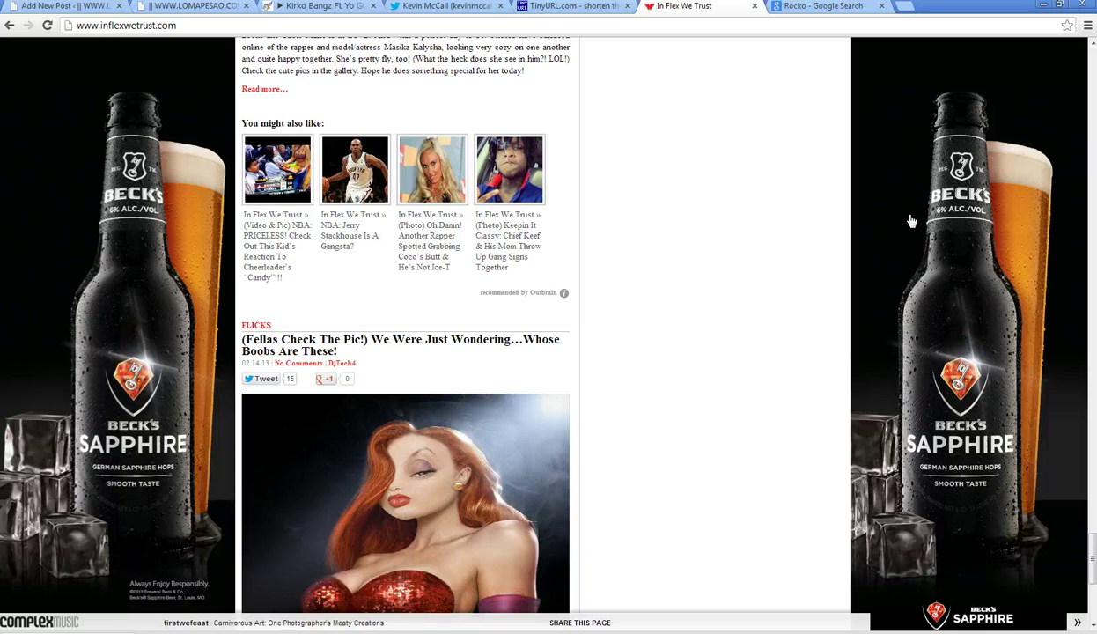
scroll(912, 221, "up", 20)
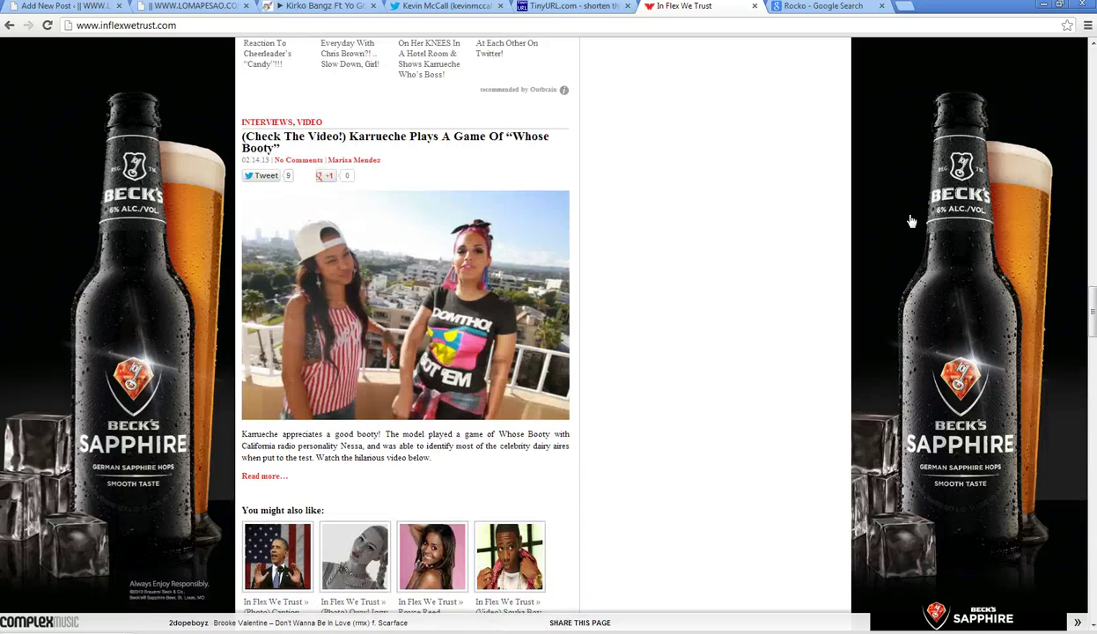
scroll(912, 221, "up", 4)
scroll(912, 221, "down", 3)
left_click(632, 346)
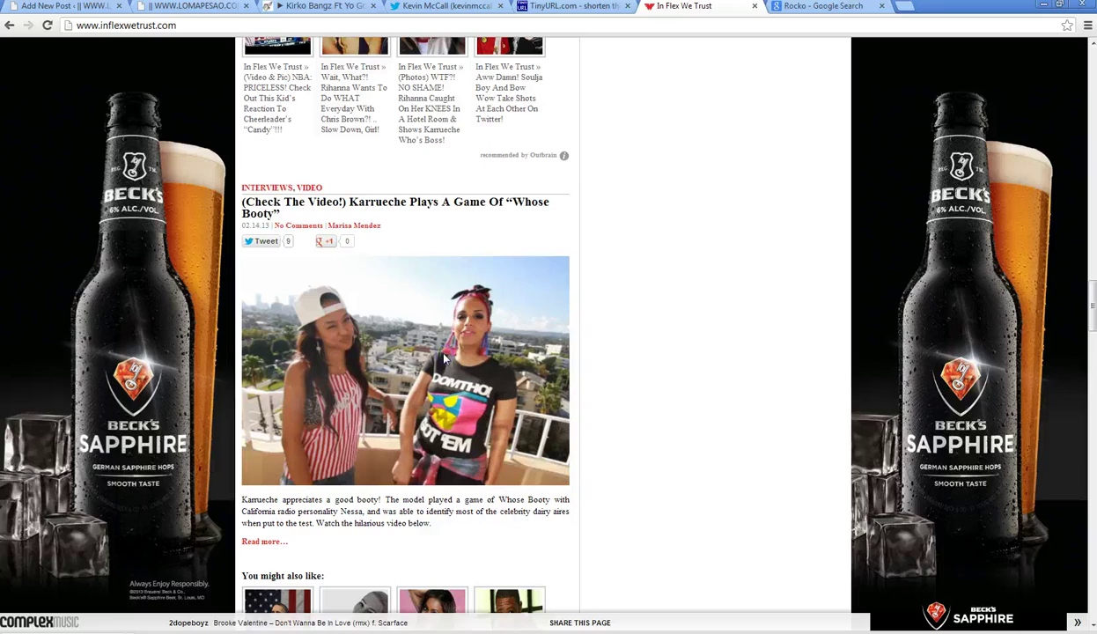
left_click(823, 6)
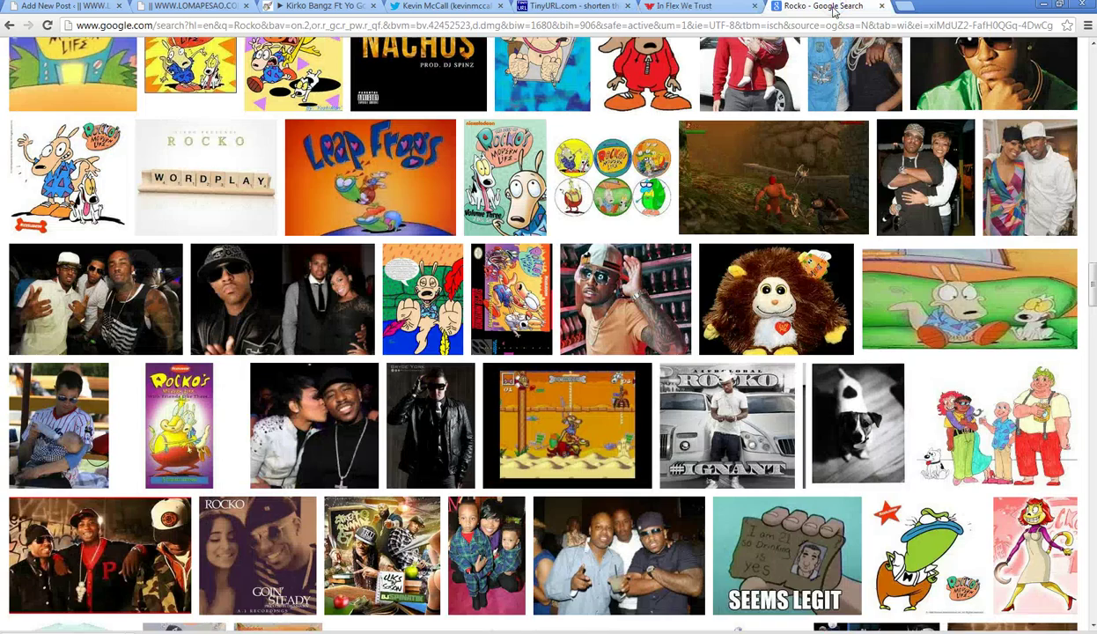
- Scroll further through the Rocko images and briefly check the artist's Twitter profile
scroll(855, 247, "down", 3)
scroll(861, 257, "down", 9)
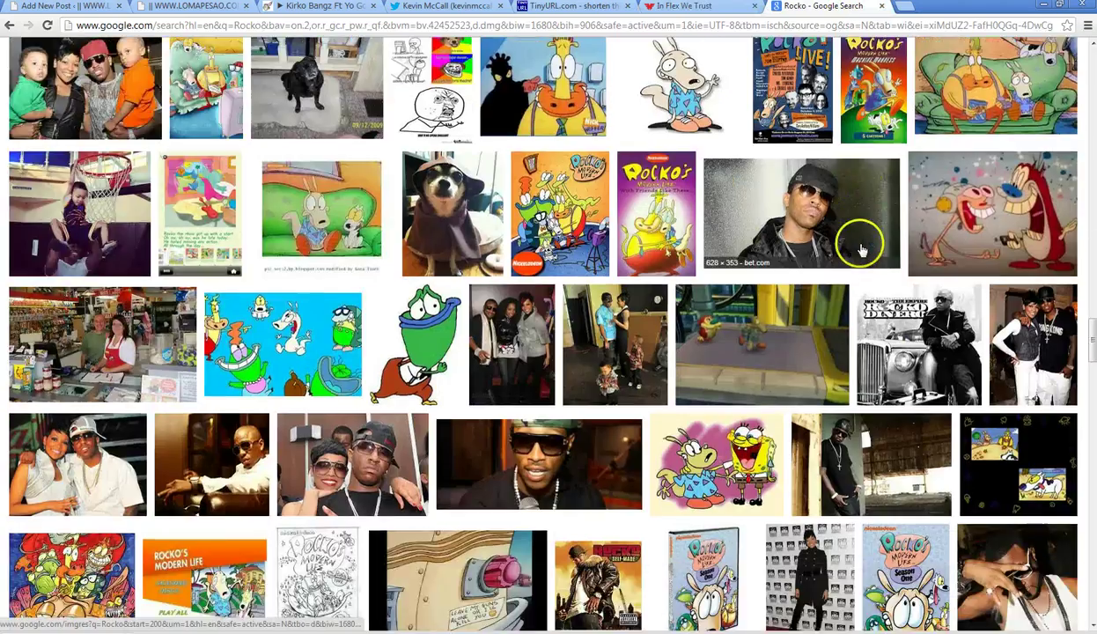
scroll(862, 237, "down", 10)
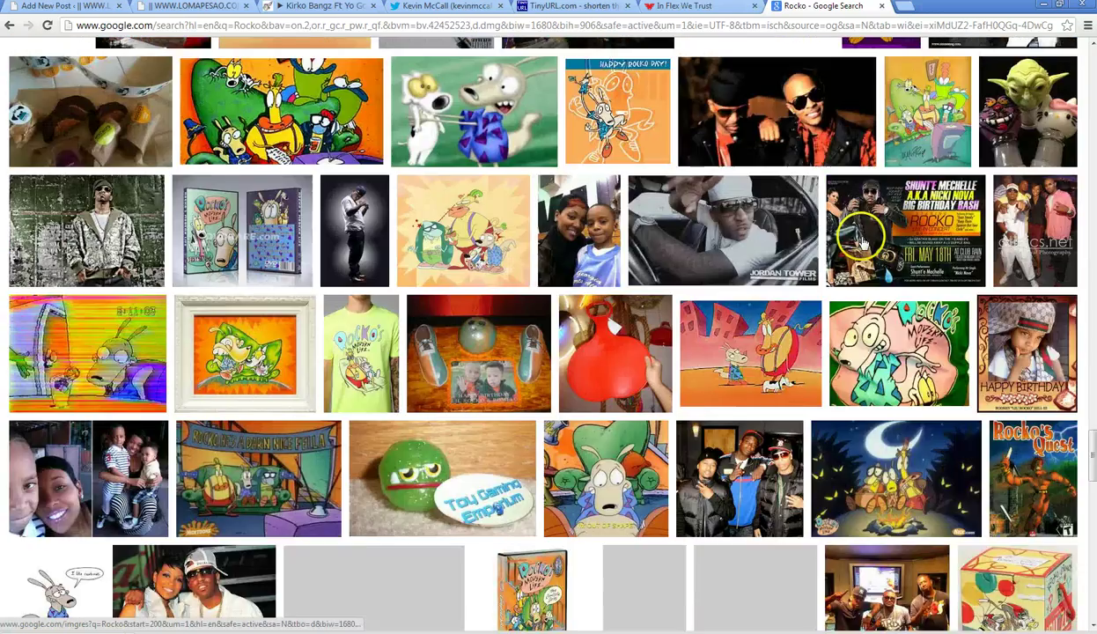
scroll(864, 243, "down", 3)
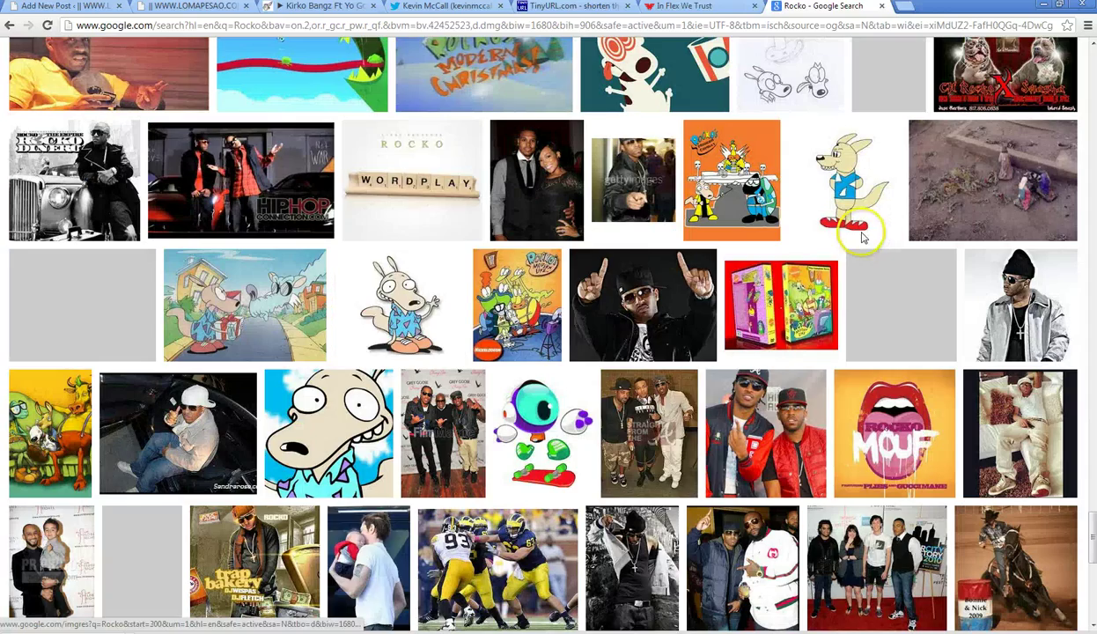
scroll(863, 238, "down", 4)
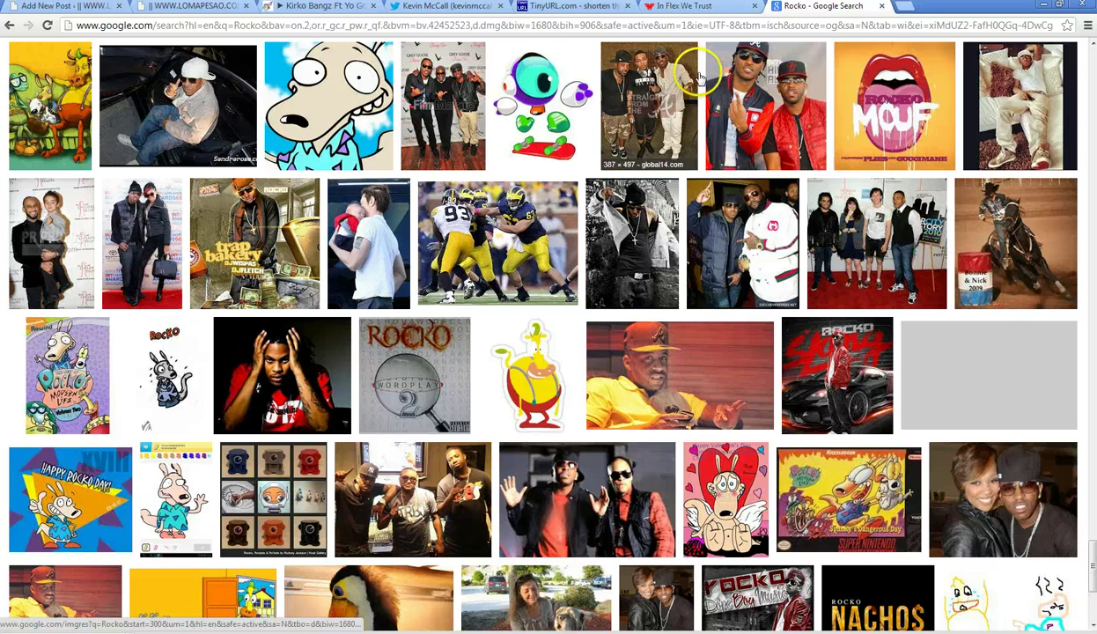
left_click(457, 6)
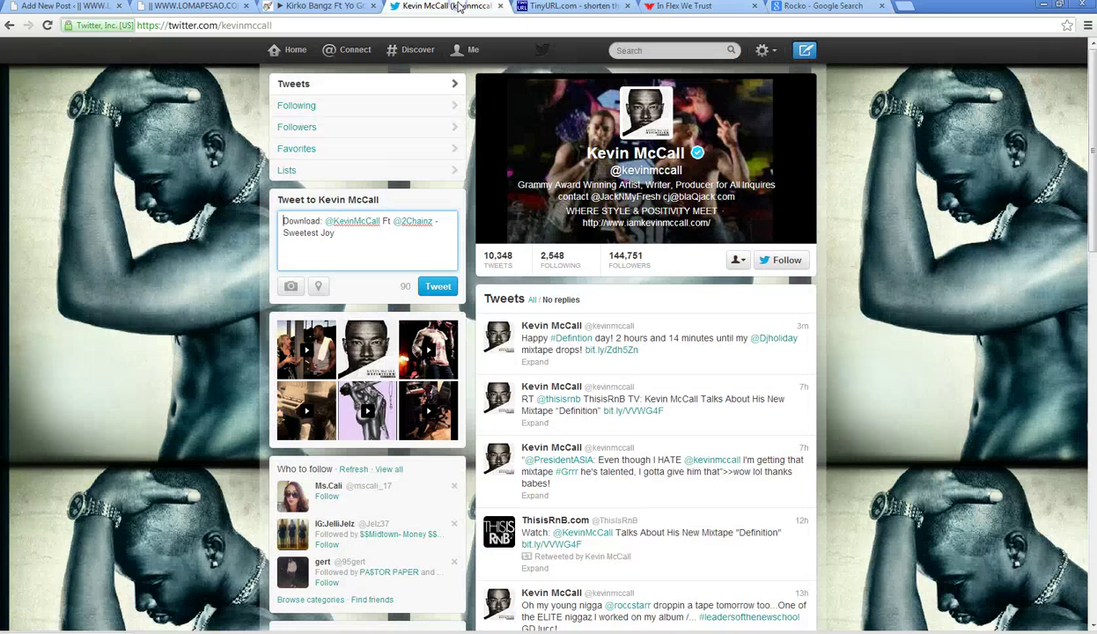
left_click(824, 9)
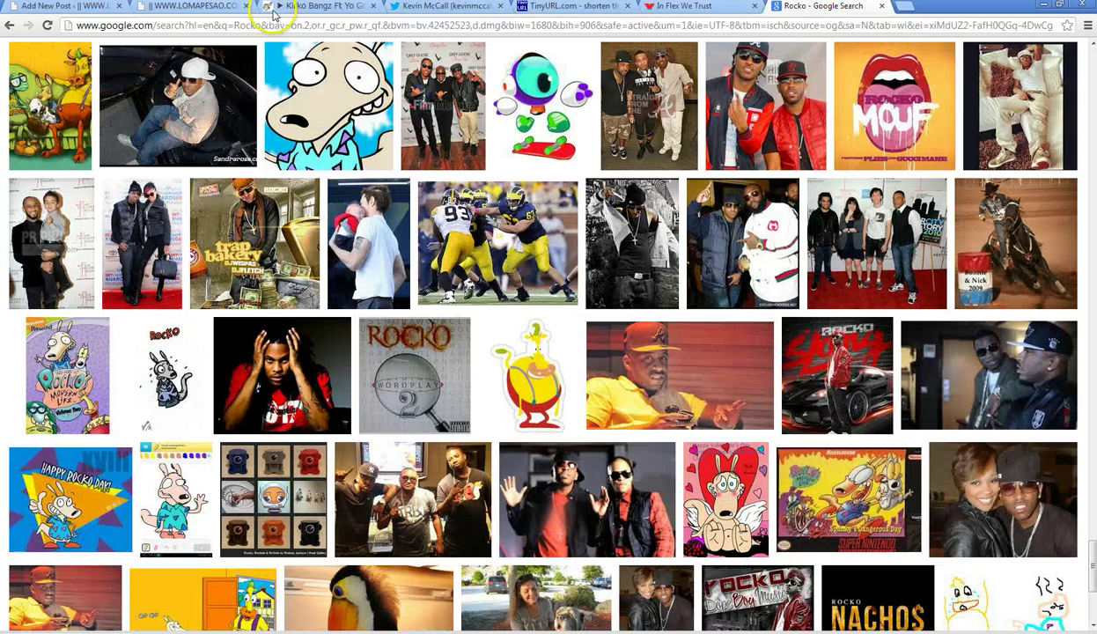
- Restart the Disrespect track on HulkShare from the beginning
left_click(331, 7)
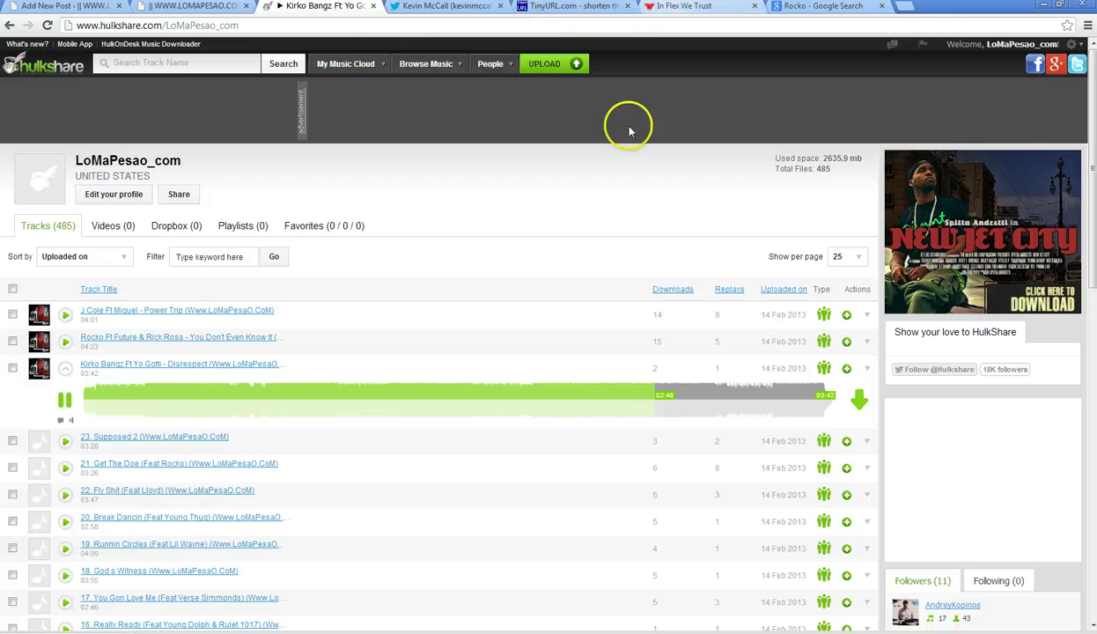
left_click(89, 396)
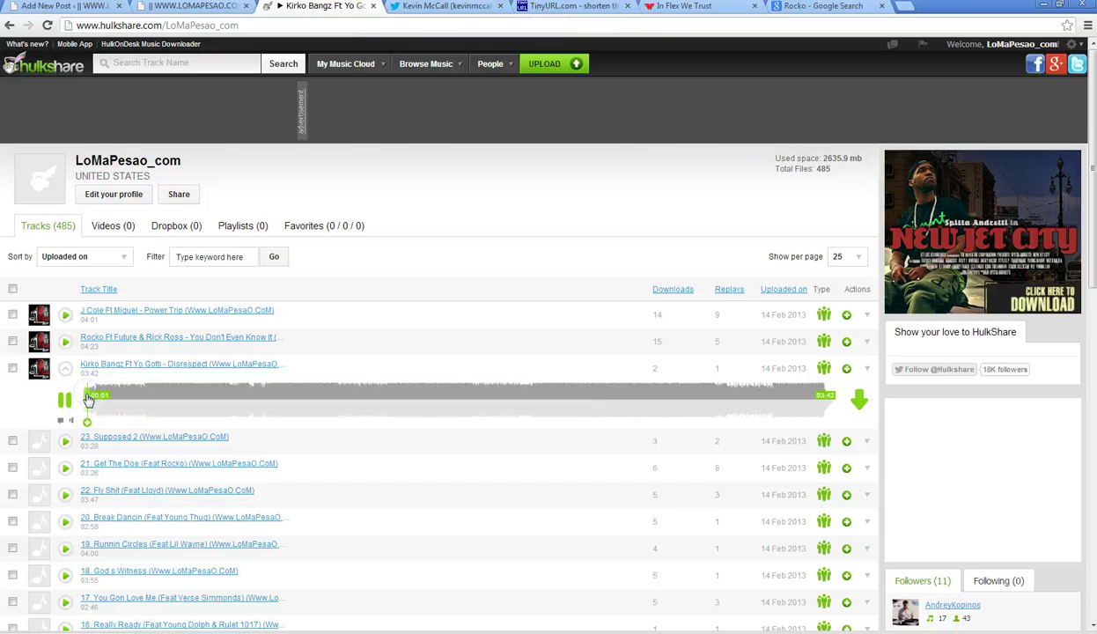
left_click(823, 6)
- Open the Karrueche 'Whose Booty' video post and skim the video from 0:18 to 1:33
left_click(688, 7)
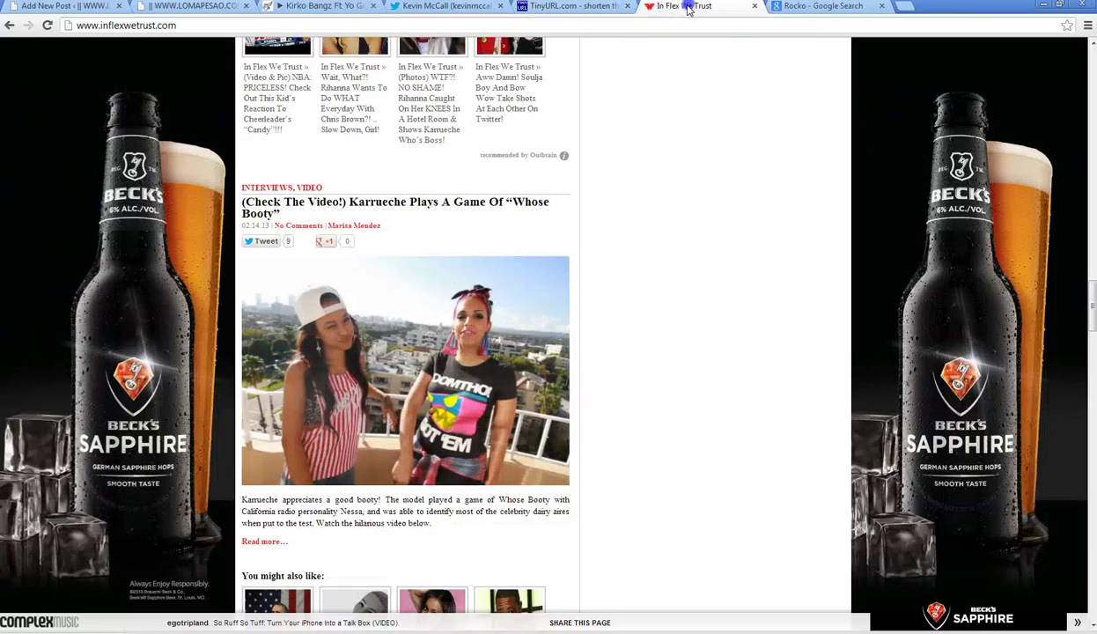
scroll(676, 223, "up", 3)
scroll(617, 225, "down", 5)
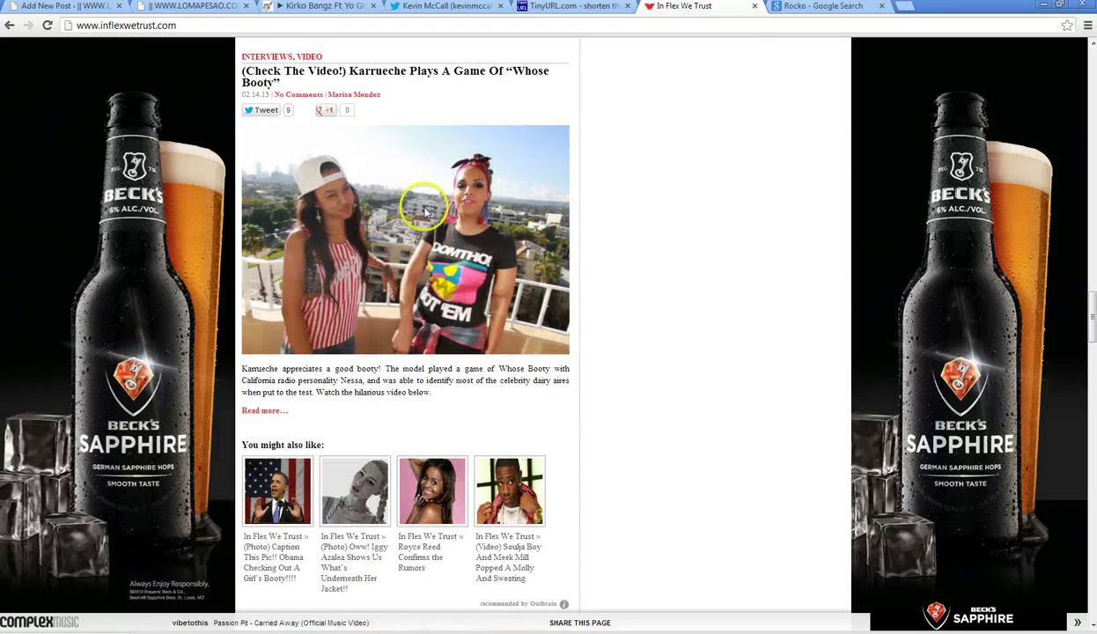
left_click(339, 77)
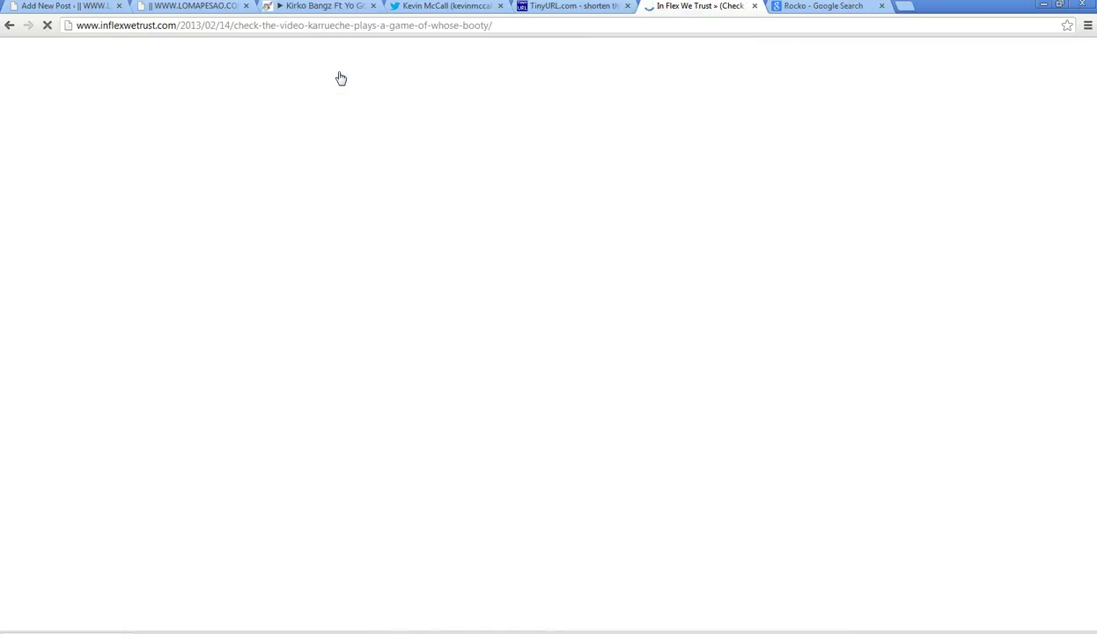
scroll(264, 300, "down", 3)
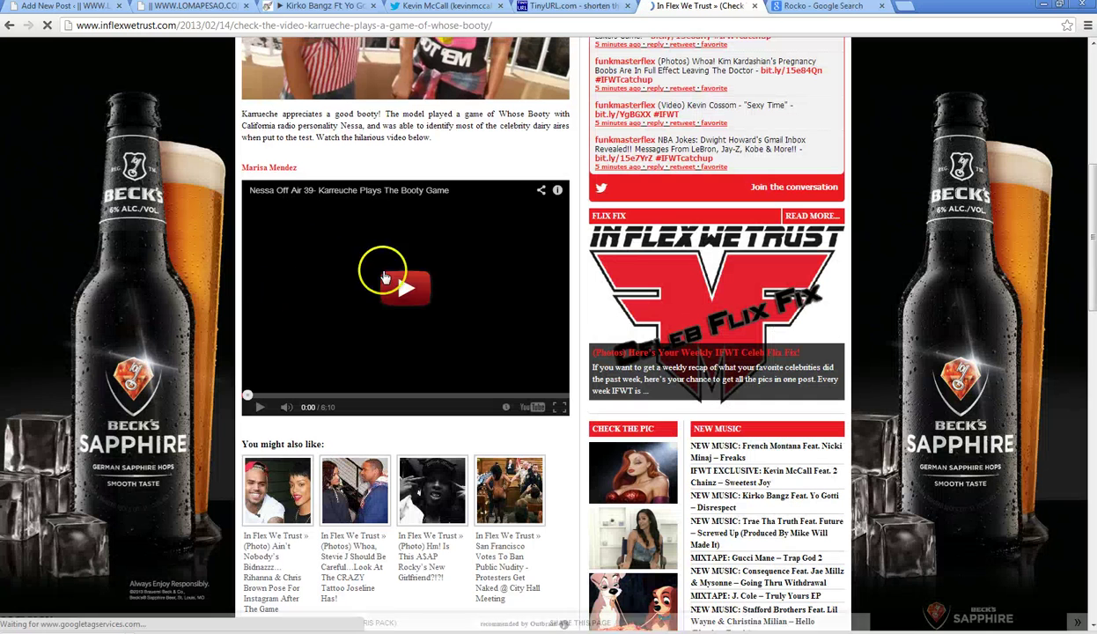
left_click(398, 288)
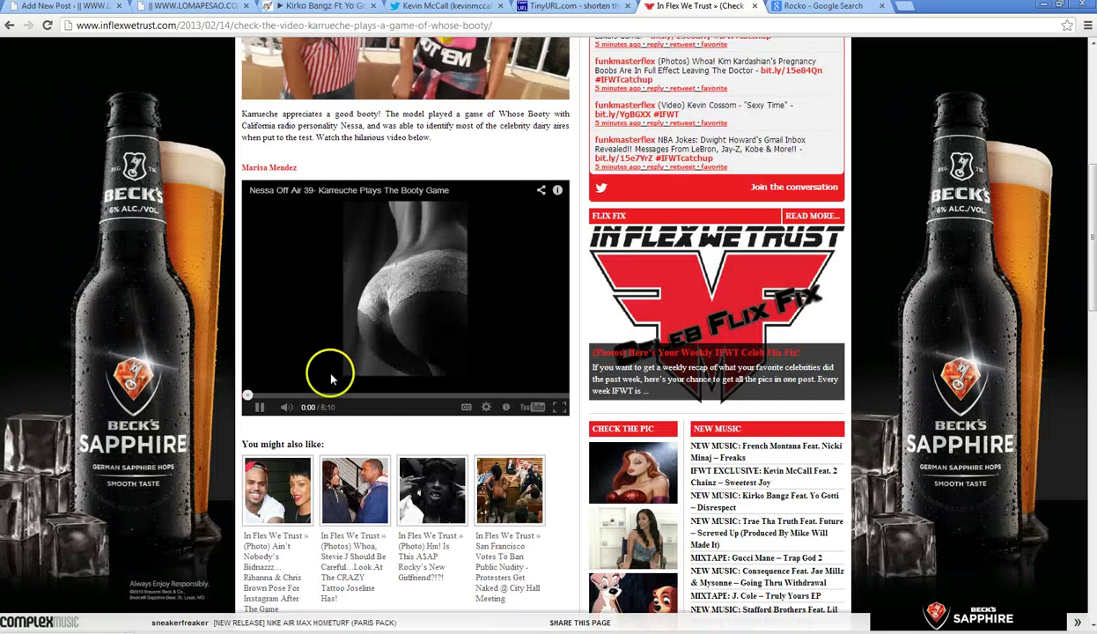
left_click(261, 396)
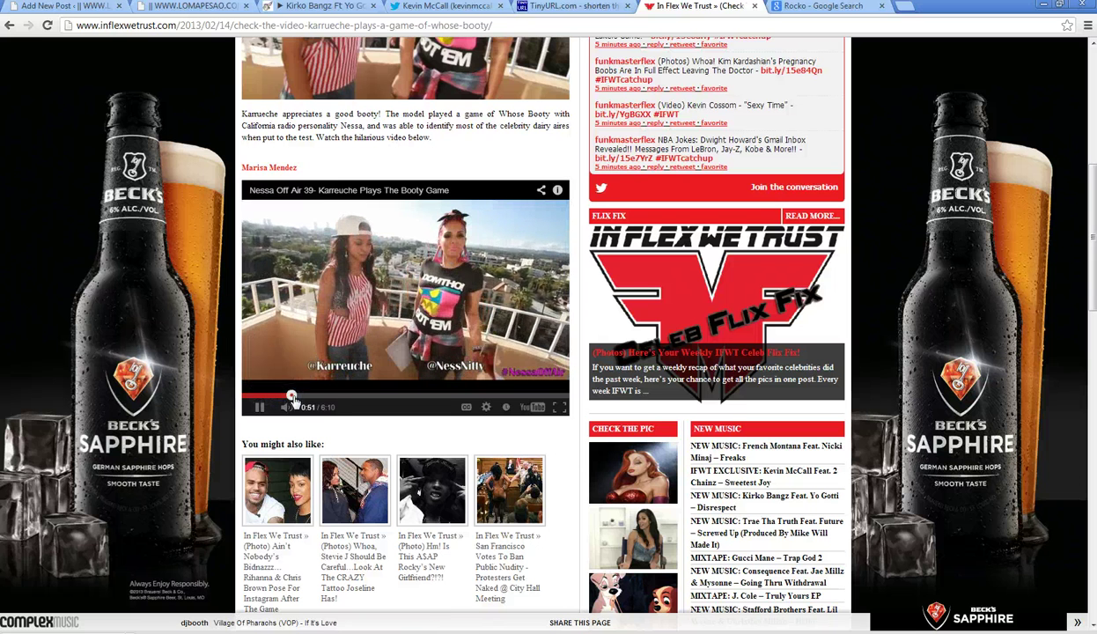
left_click(292, 396)
left_click(300, 396)
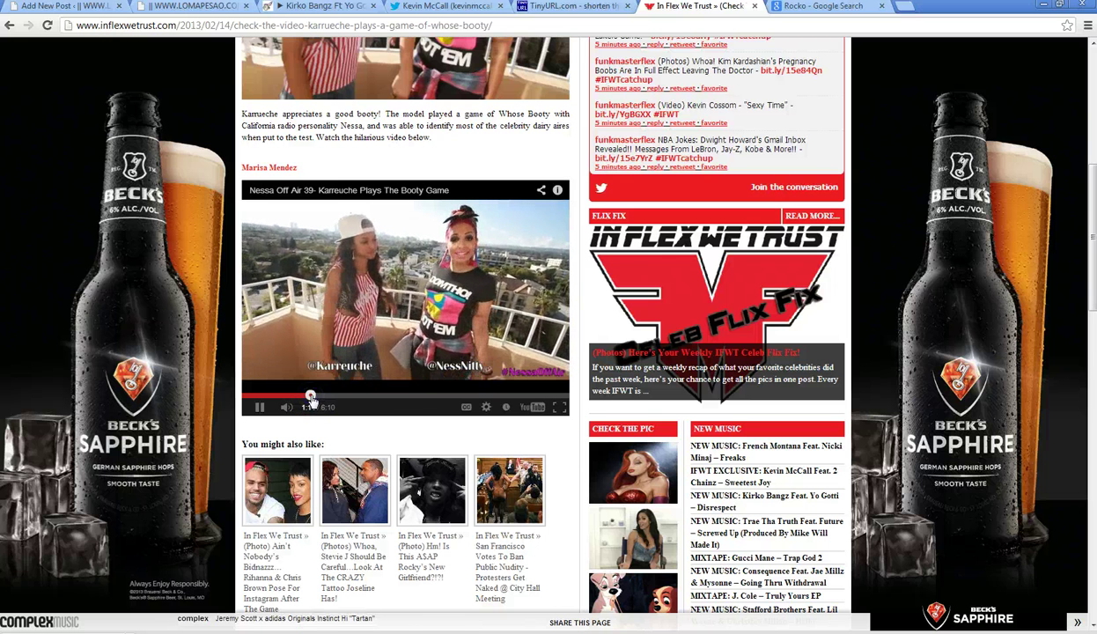
left_click(317, 396)
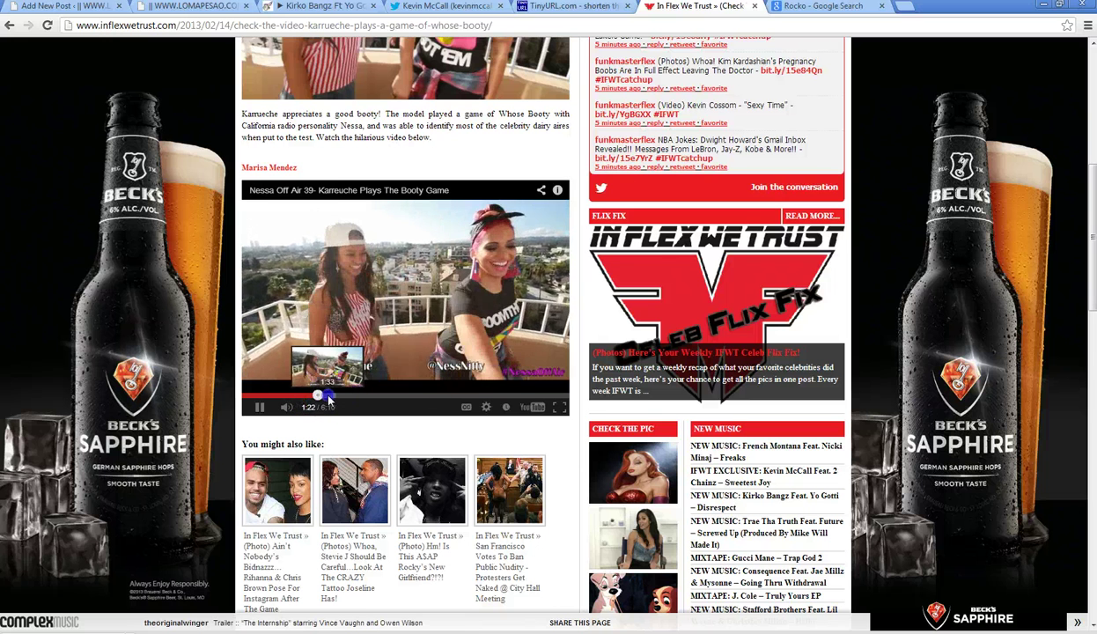
left_click(326, 396)
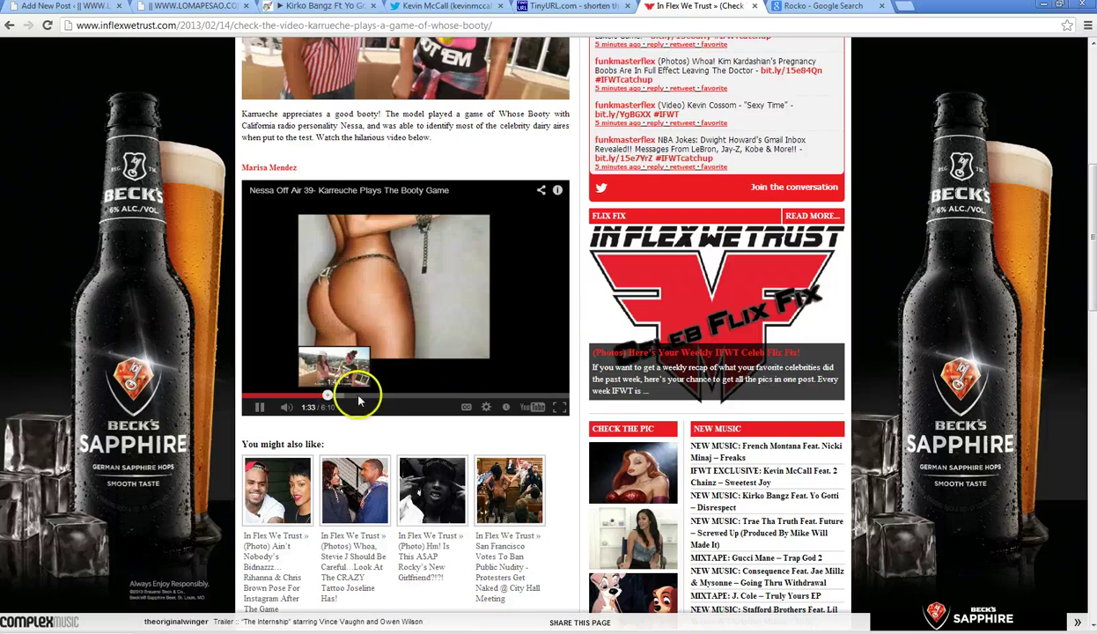
- Search the site for 'lil b', then 'lil b joey', and return to the Rocko images
scroll(387, 392, "up", 5)
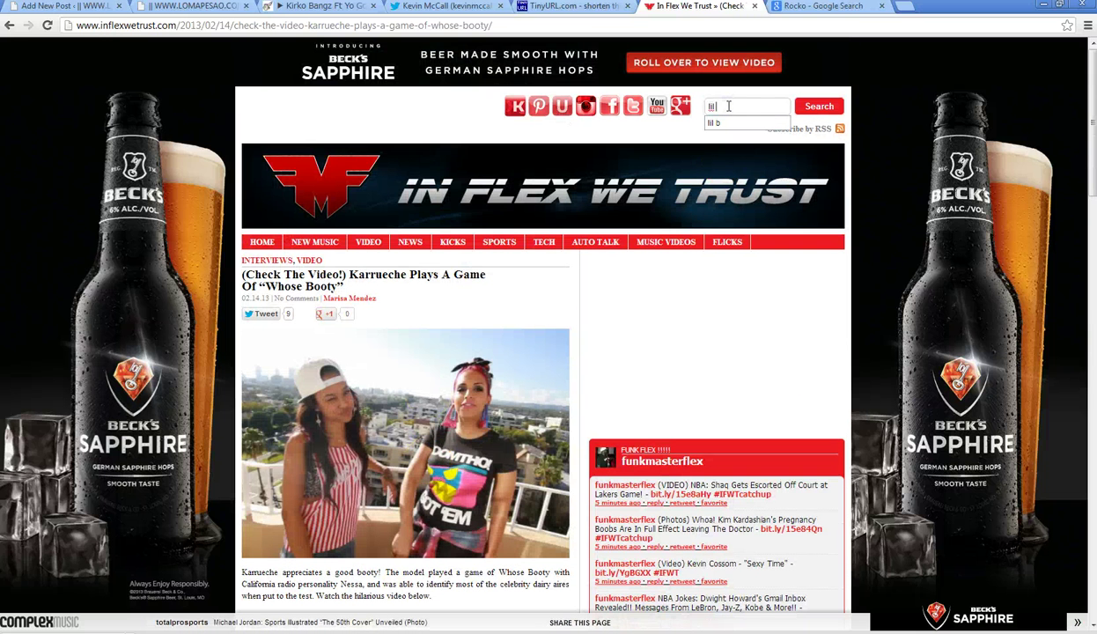
key("Return")
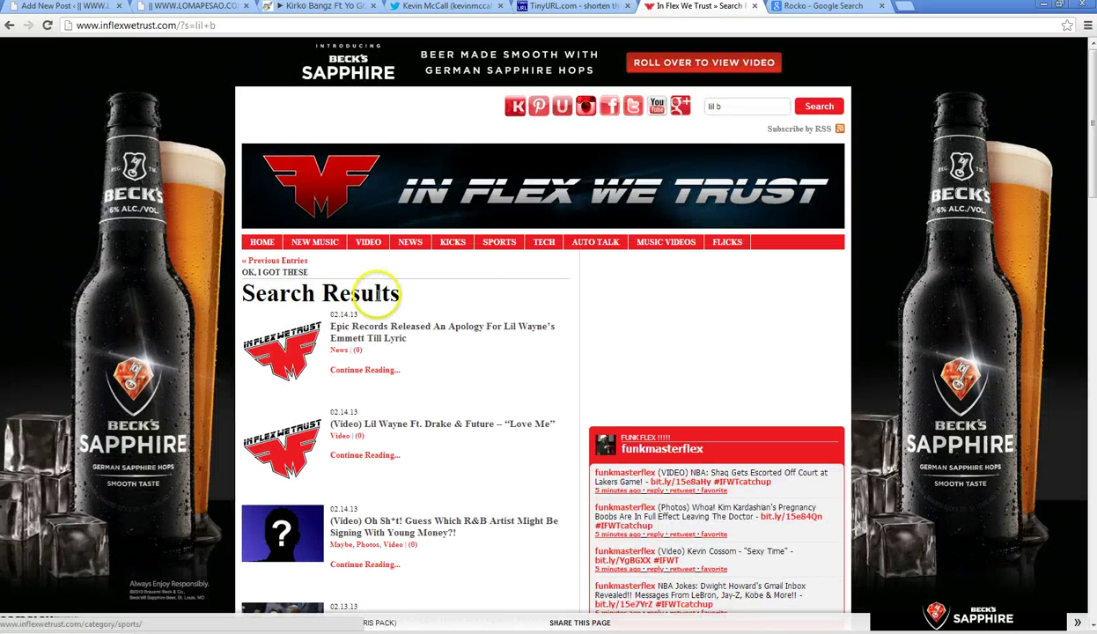
scroll(282, 314, "down", 4)
scroll(220, 368, "down", 5)
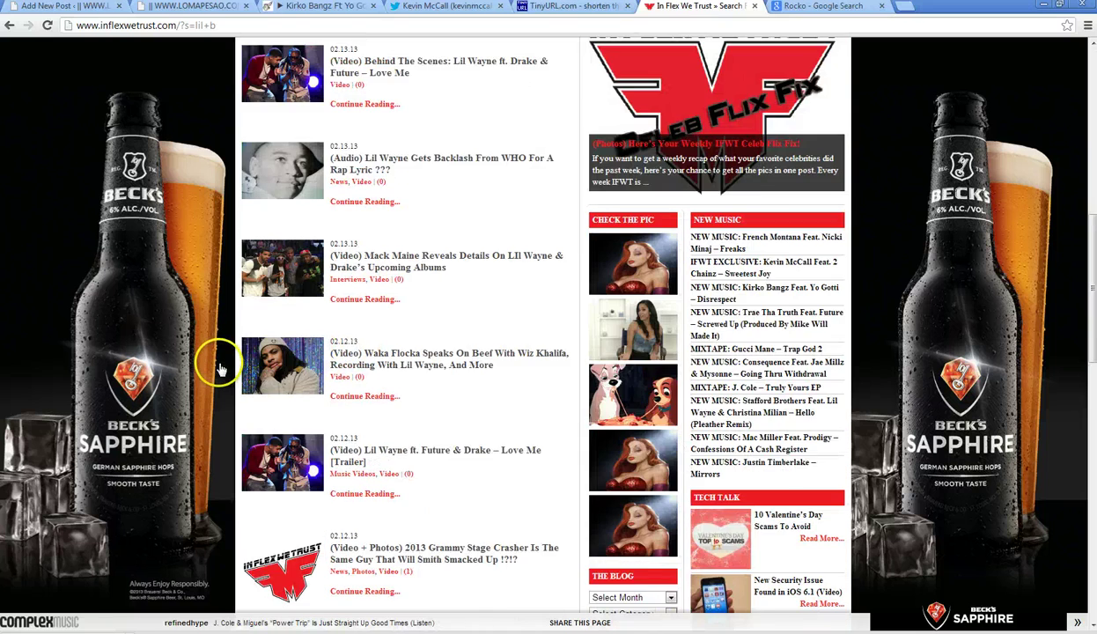
scroll(242, 368, "up", 10)
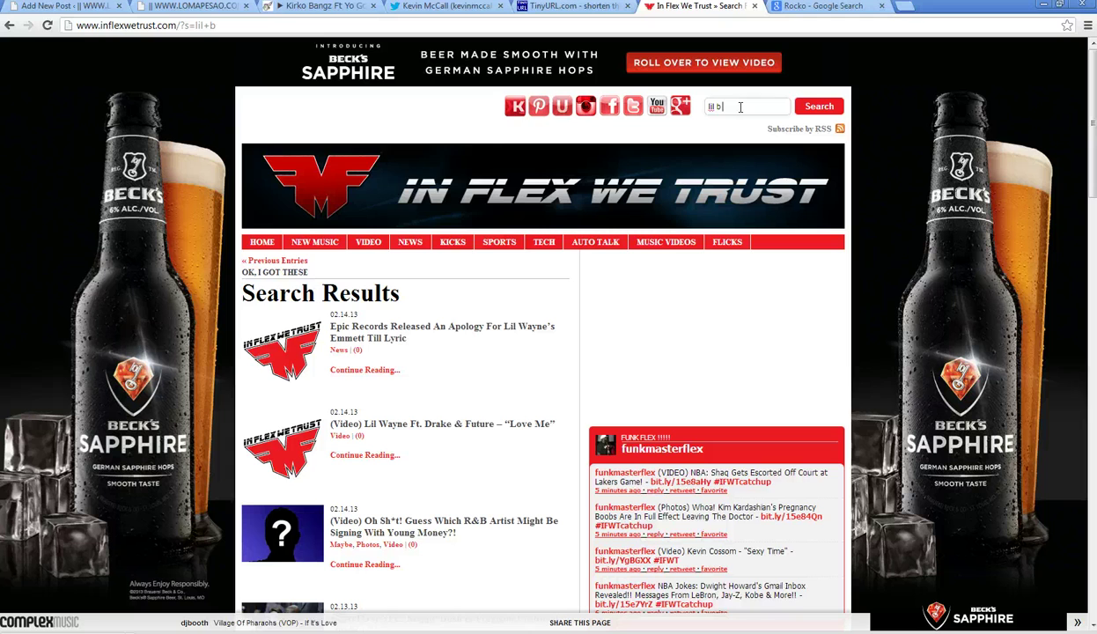
type("joey")
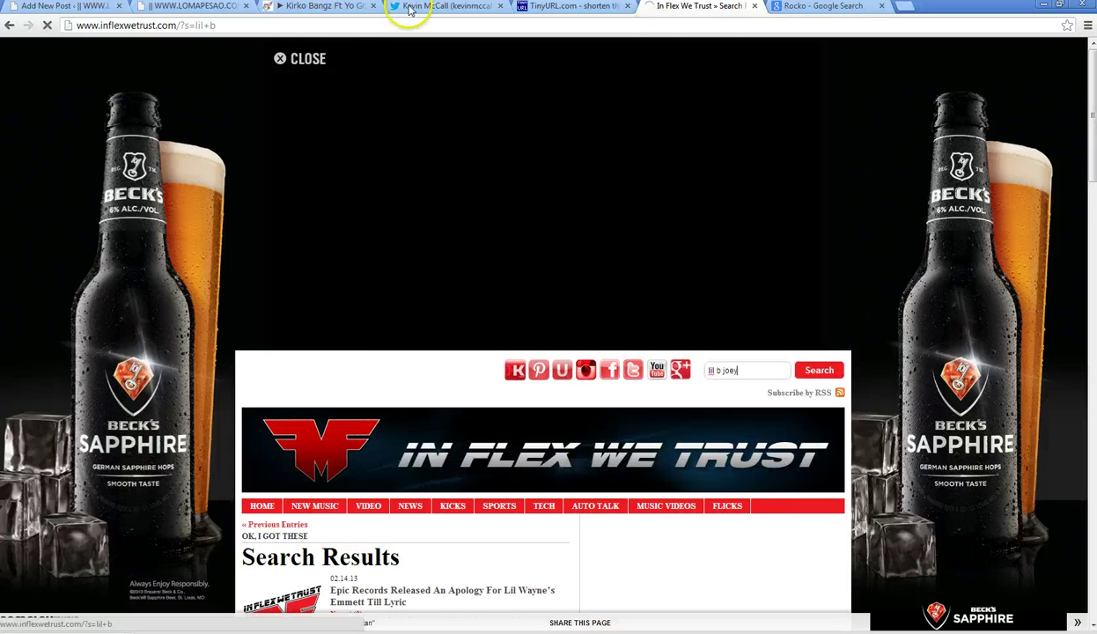
key("ctrl+Tab")
left_click(465, 26)
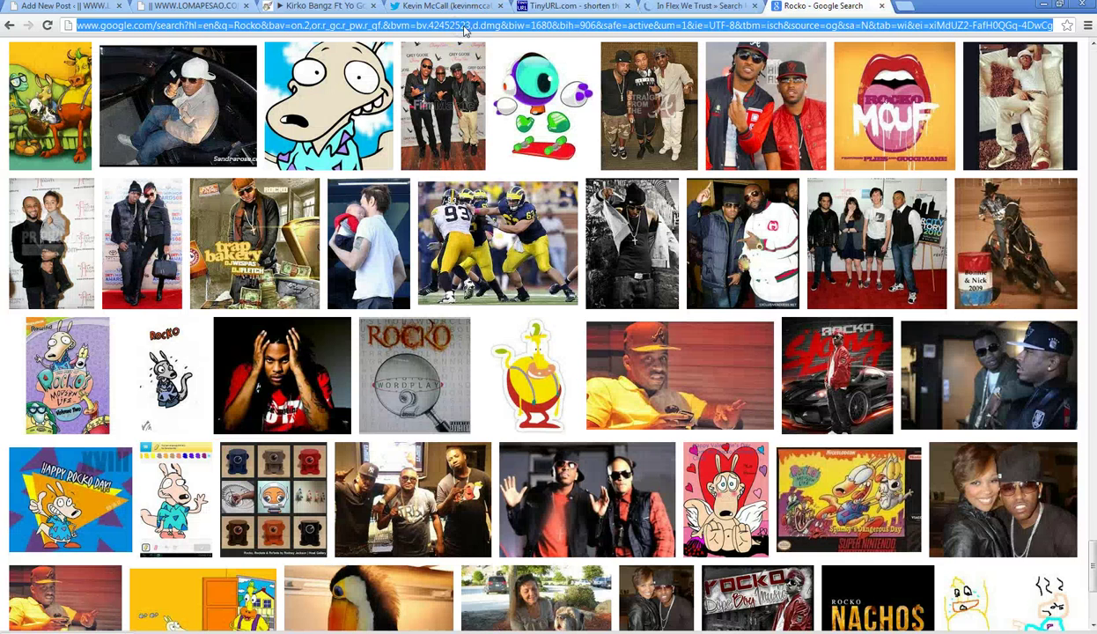
- Go to the hulkshare.com home page
scroll(240, 310, "down", 3)
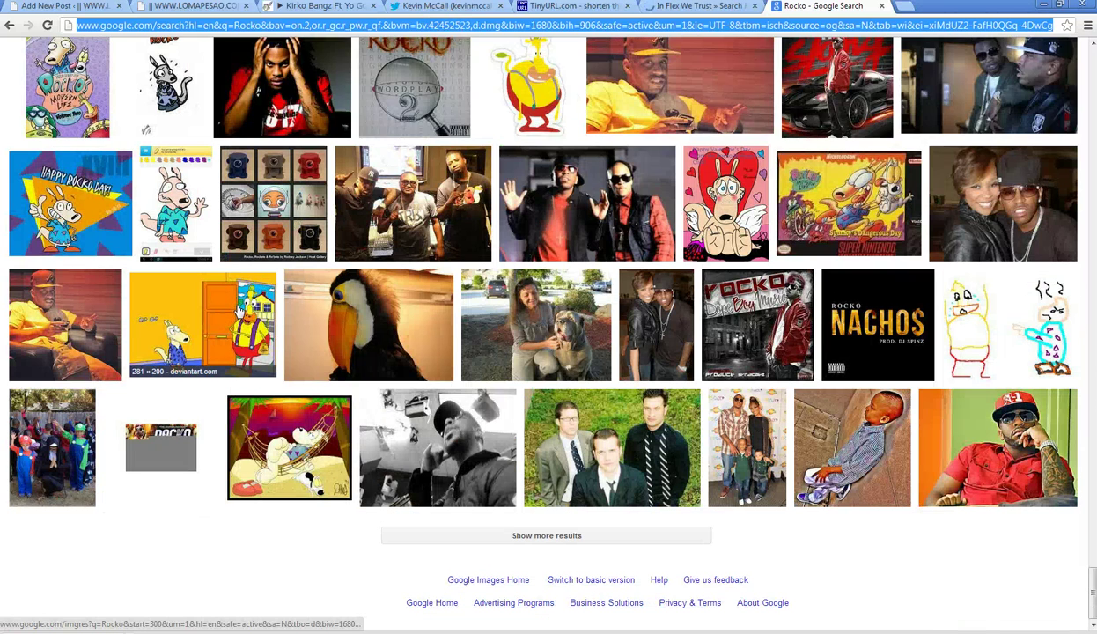
type("hulkshare.com")
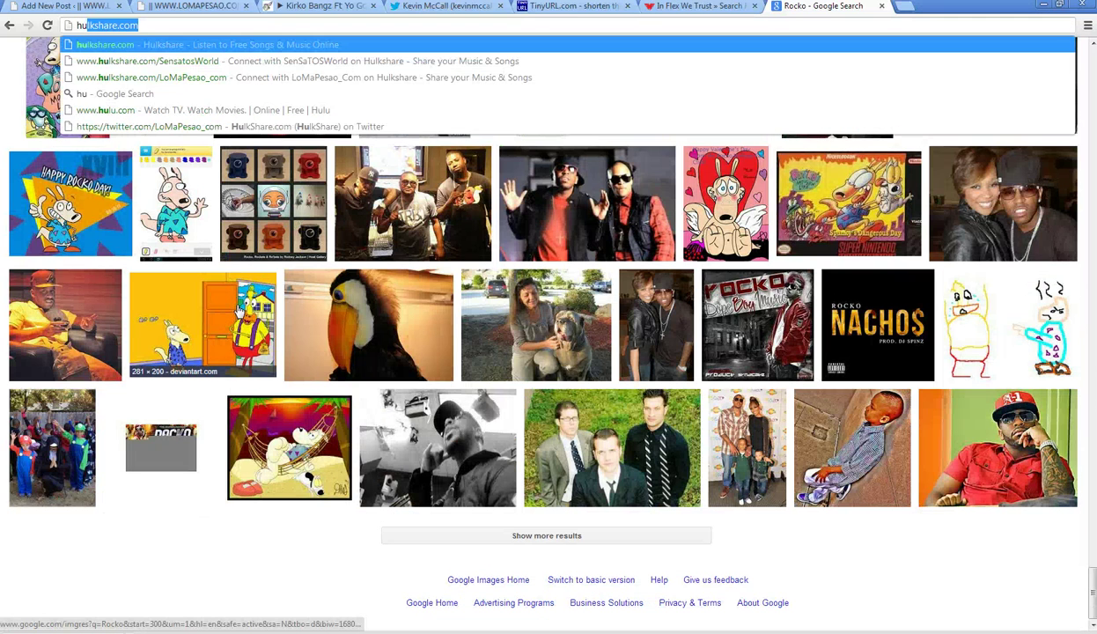
key("Right")
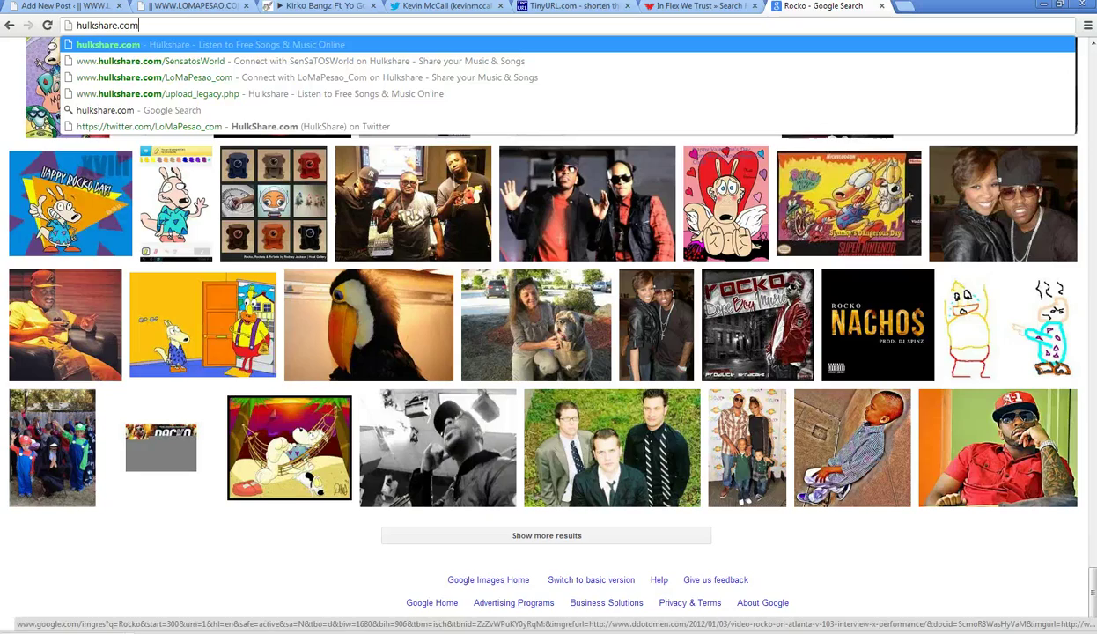
left_click_drag(1089, 586, 1071, 77)
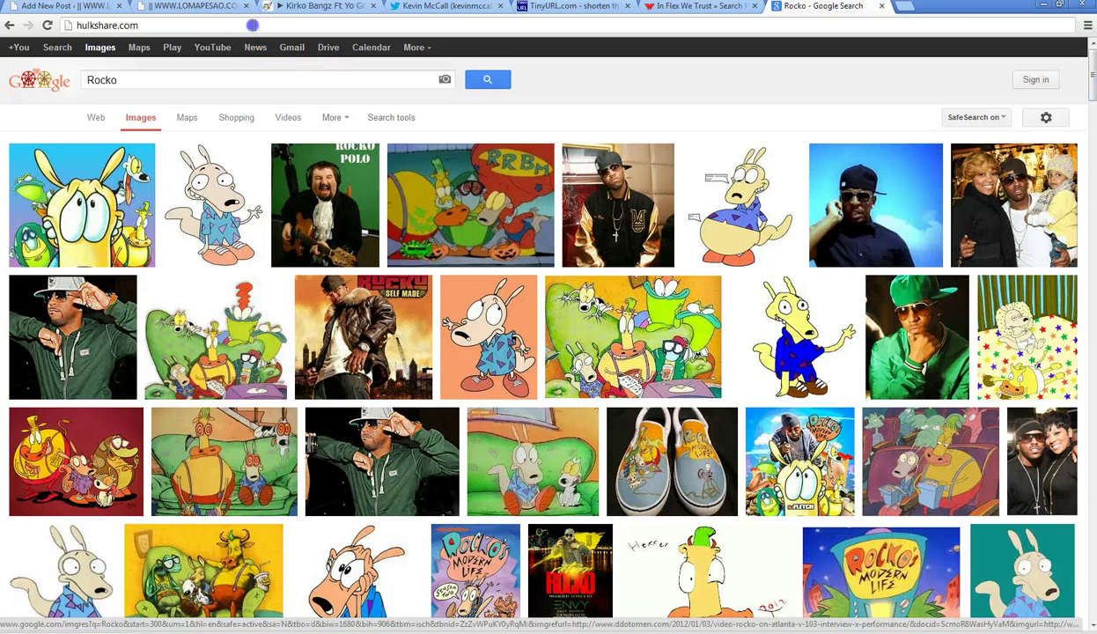
key("Return")
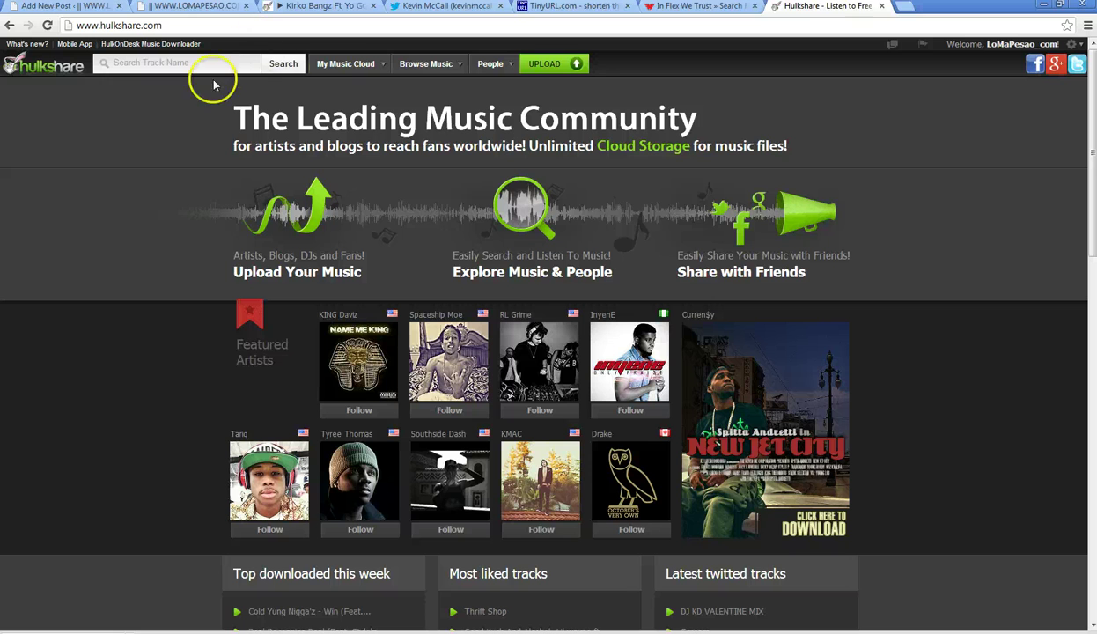
- Copy the Sweetest Joy track's download link from My Tracks and return to the WordPress draft
mouse_move(342, 66)
left_click(340, 87)
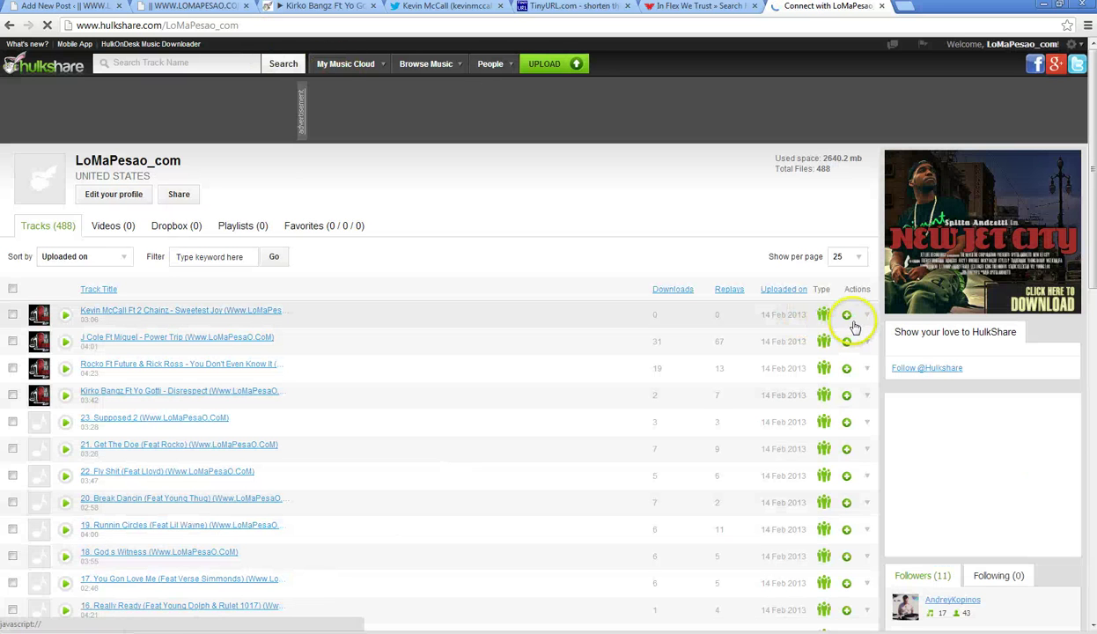
left_click(868, 316)
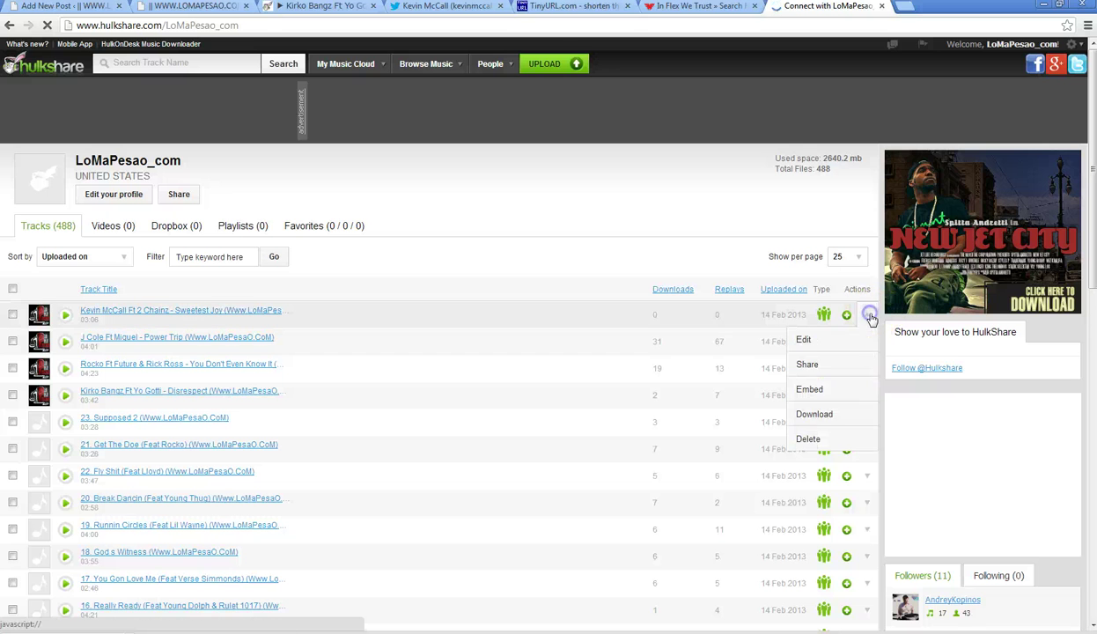
right_click(808, 414)
left_click(914, 480)
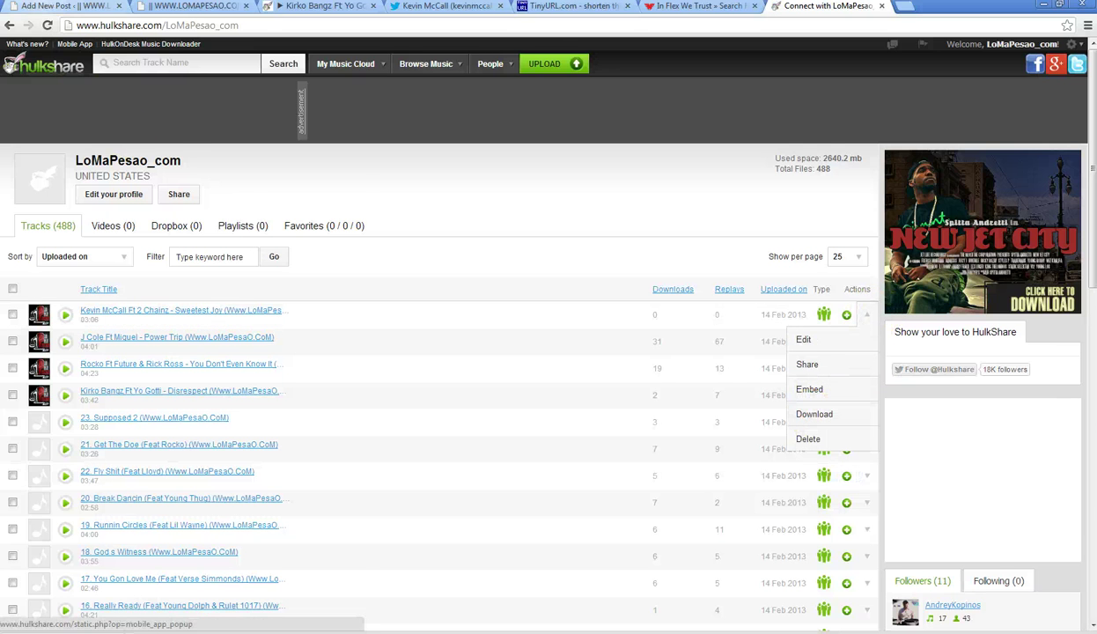
left_click(44, 7)
left_click(129, 286)
- Replace the download image's link URL with the copied HulkShare download address
left_click(126, 286)
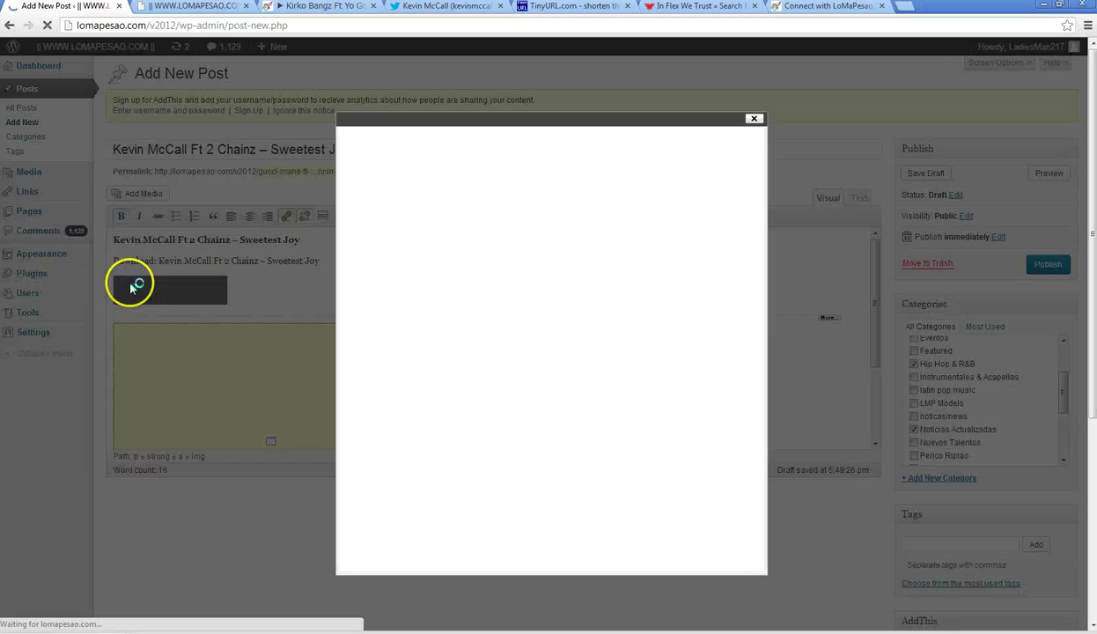
left_click(480, 407)
key("ctrl+a")
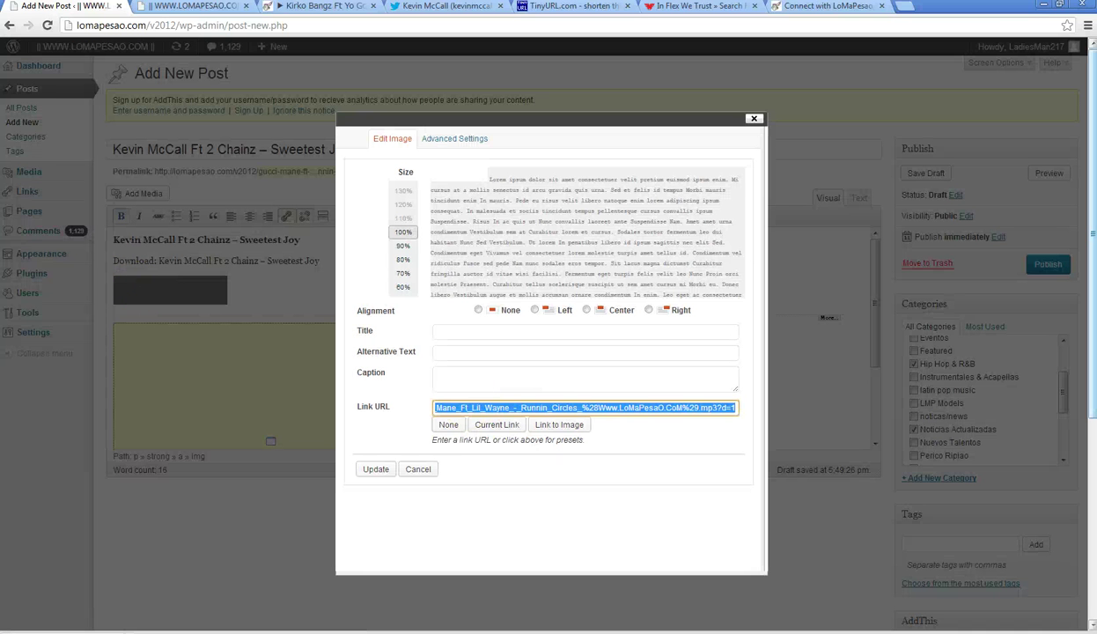
type("http://ww")
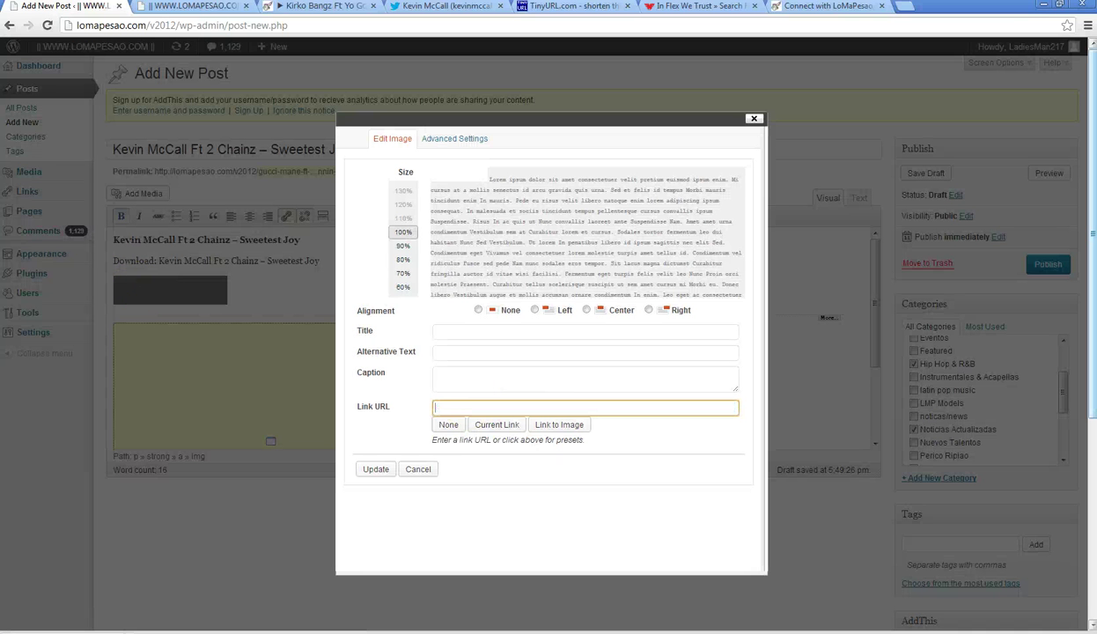
key("ctrl+v")
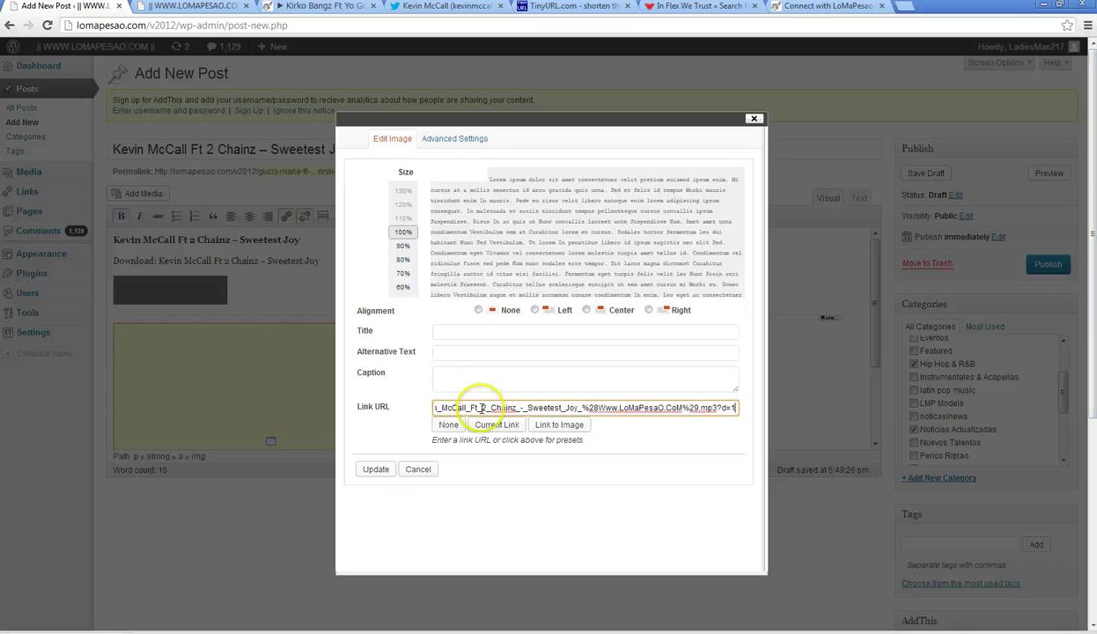
left_click_drag(482, 408, 428, 407)
left_click(408, 484)
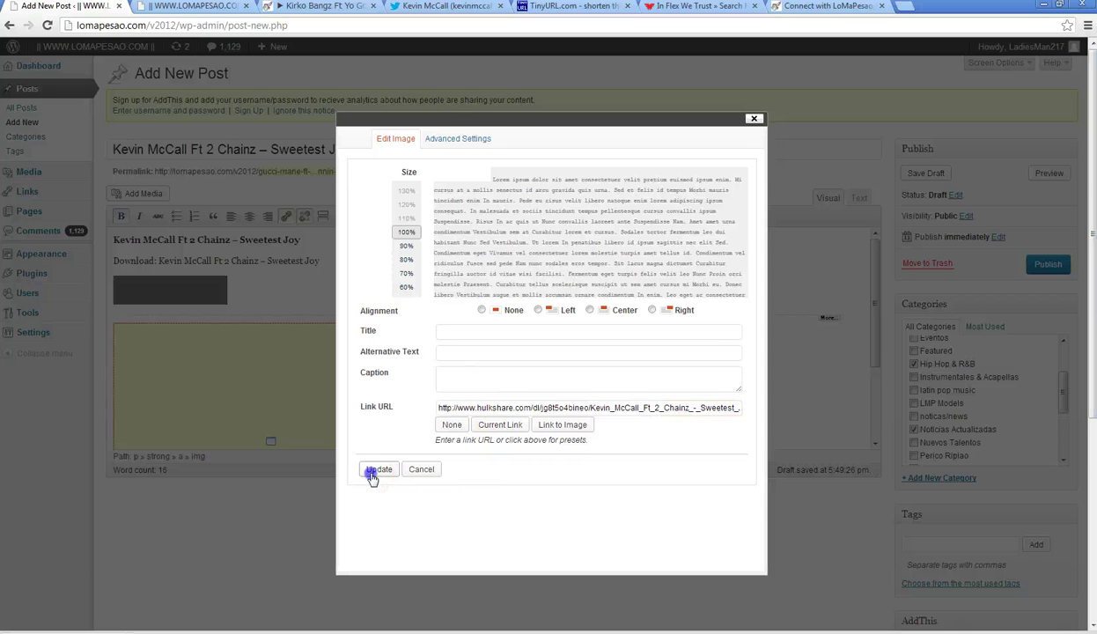
left_click(372, 472)
- Publish the Kevin McCall Ft 2 Chainz – Sweetest Joy post
scroll(1093, 330, "down", 5)
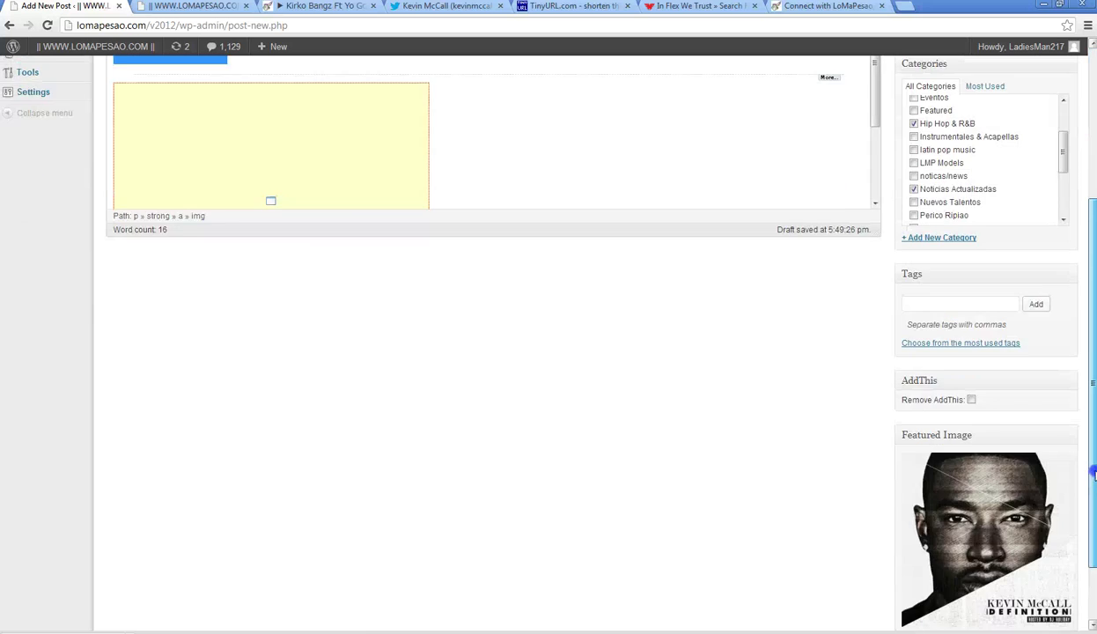
scroll(1092, 330, "up", 5)
left_click(1039, 267)
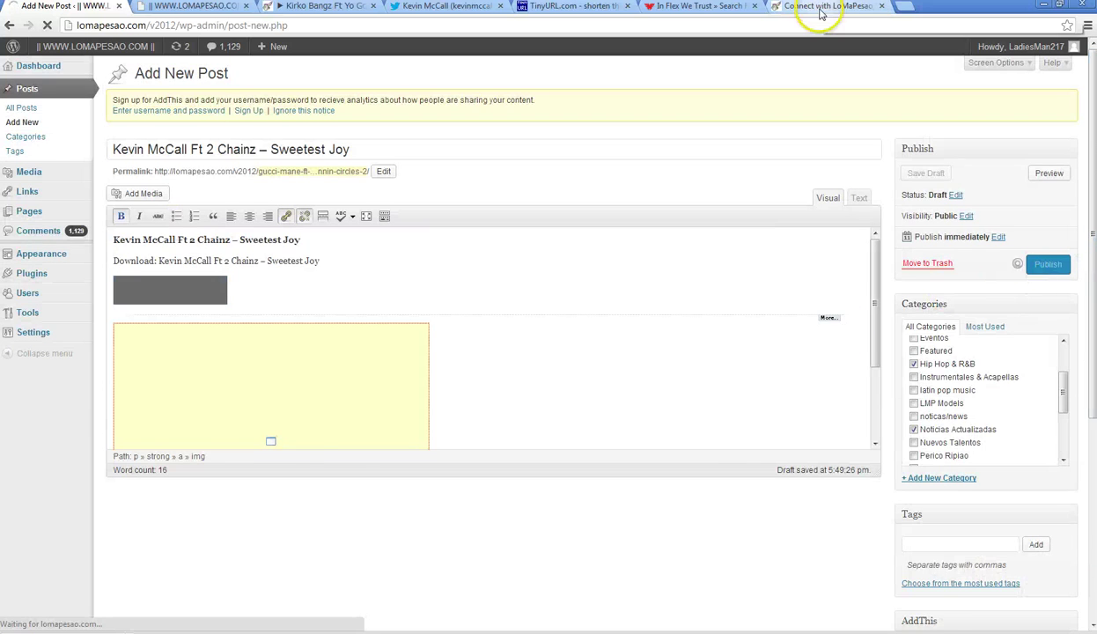
left_click(854, 7)
- Close the HulkShare tab, glance at the Joey Bada$$ article, and return to the WordPress Edit Post page
left_click(881, 7)
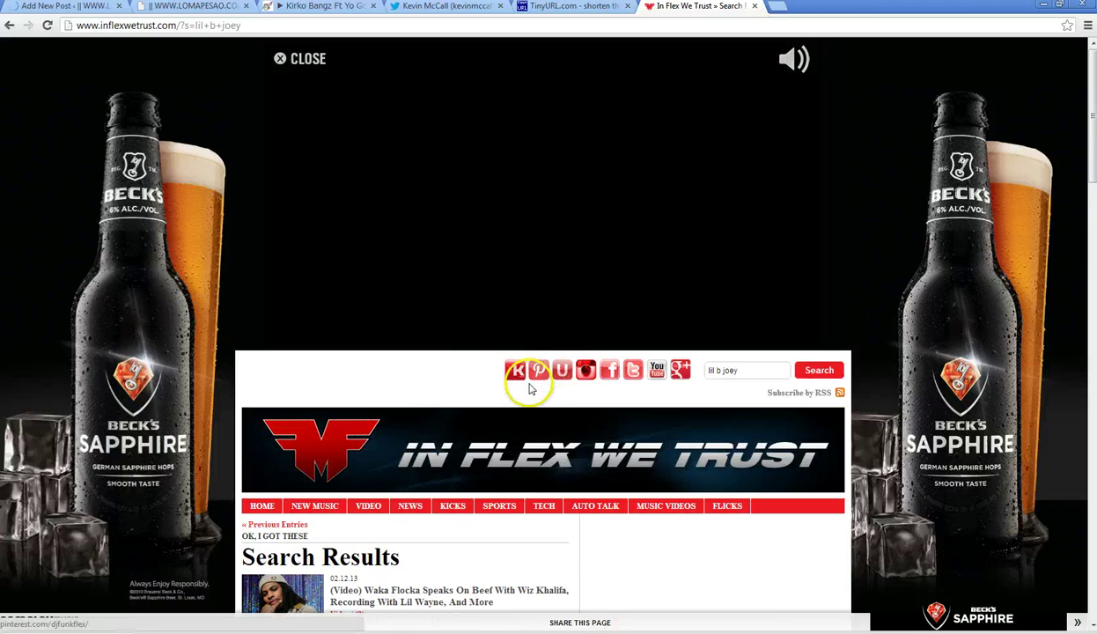
scroll(519, 385, "down", 3)
left_click(377, 396)
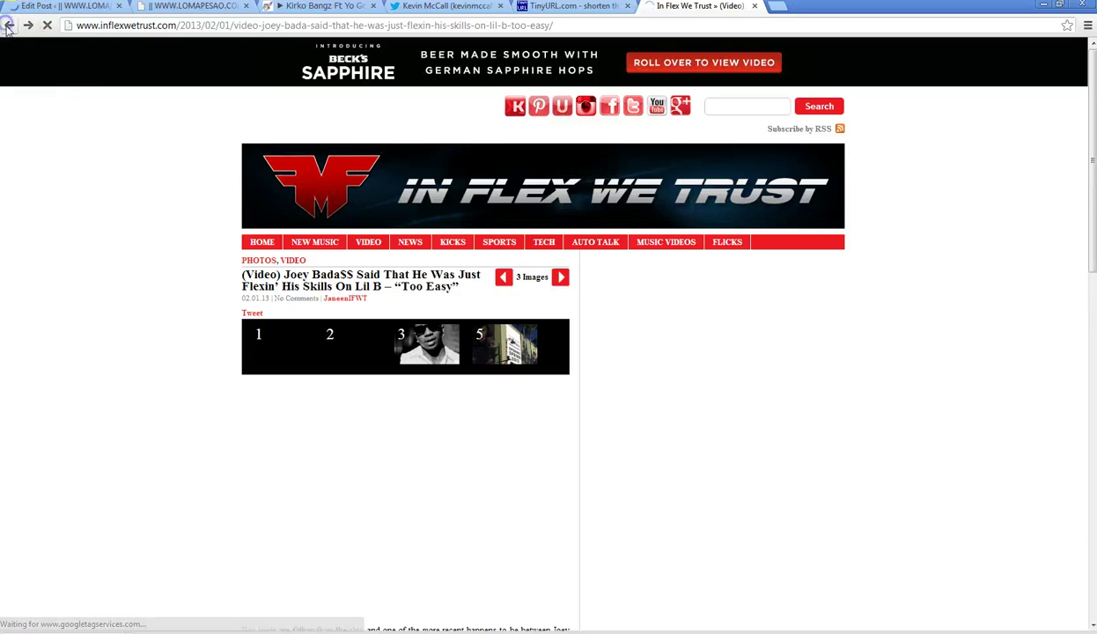
left_click(8, 26)
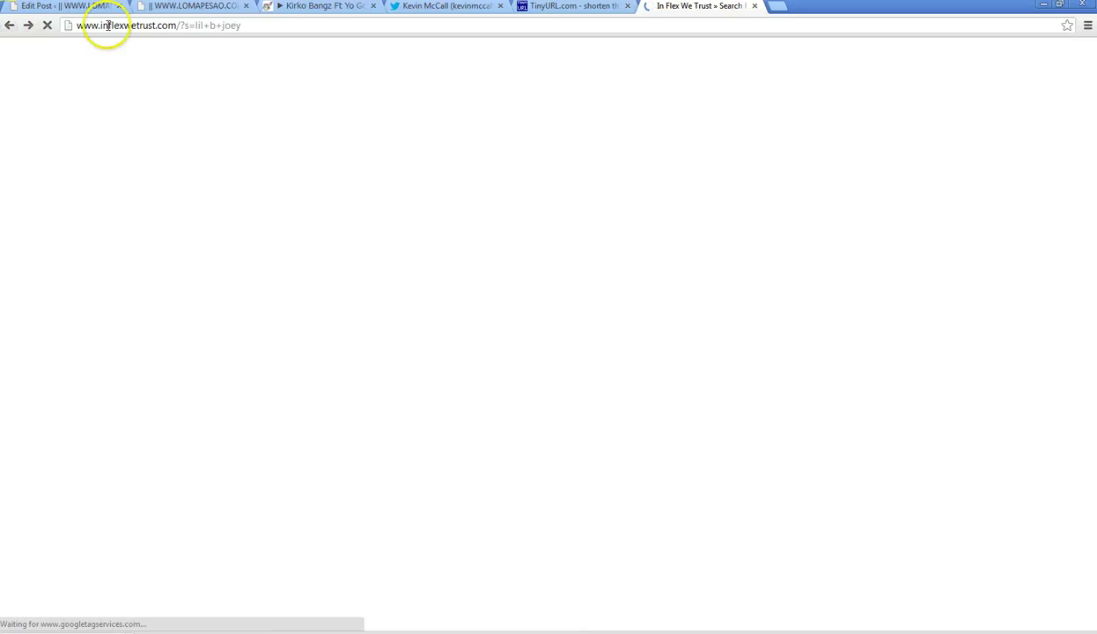
left_click(432, 10)
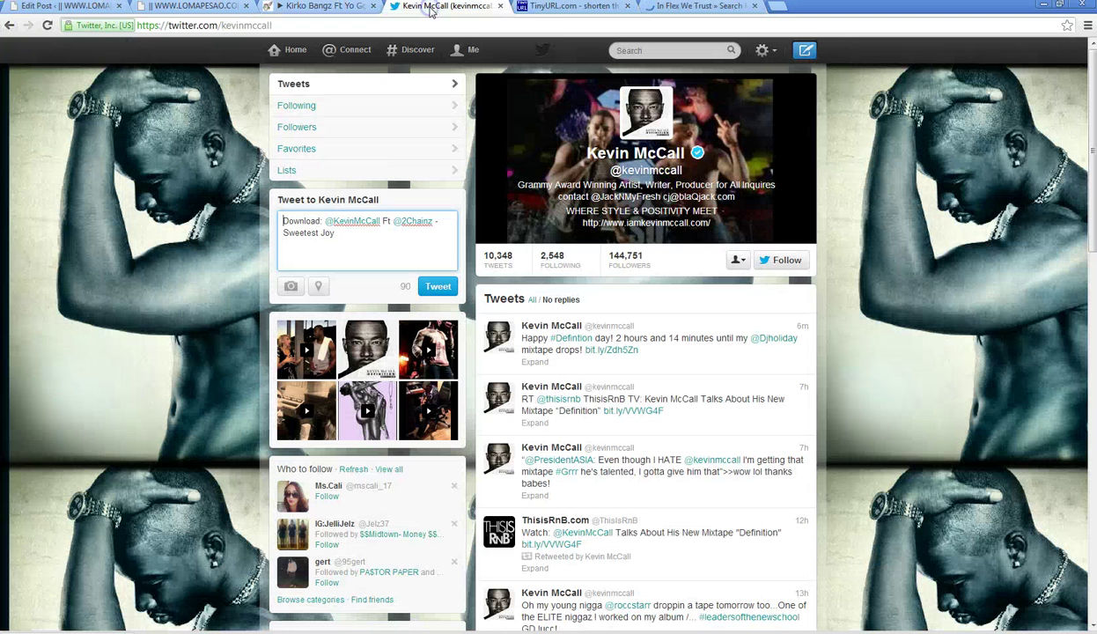
left_click(367, 252)
left_click(39, 7)
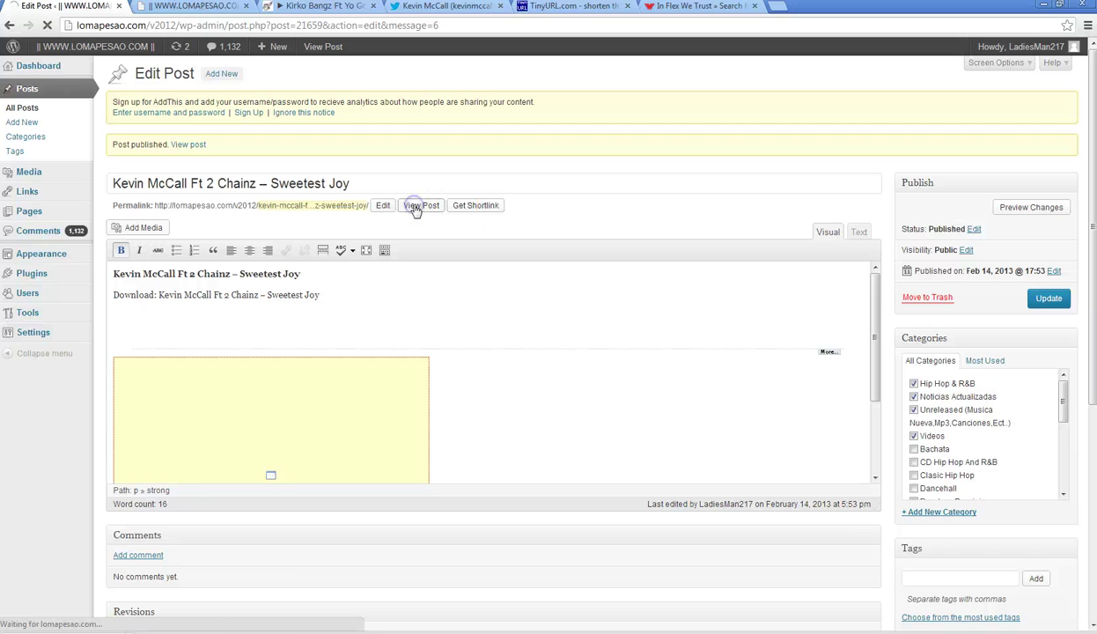
- View the published 'Kevin McCall Ft 2 Chainz – Sweetest Joy' post on lomapesao.com
left_click(420, 206)
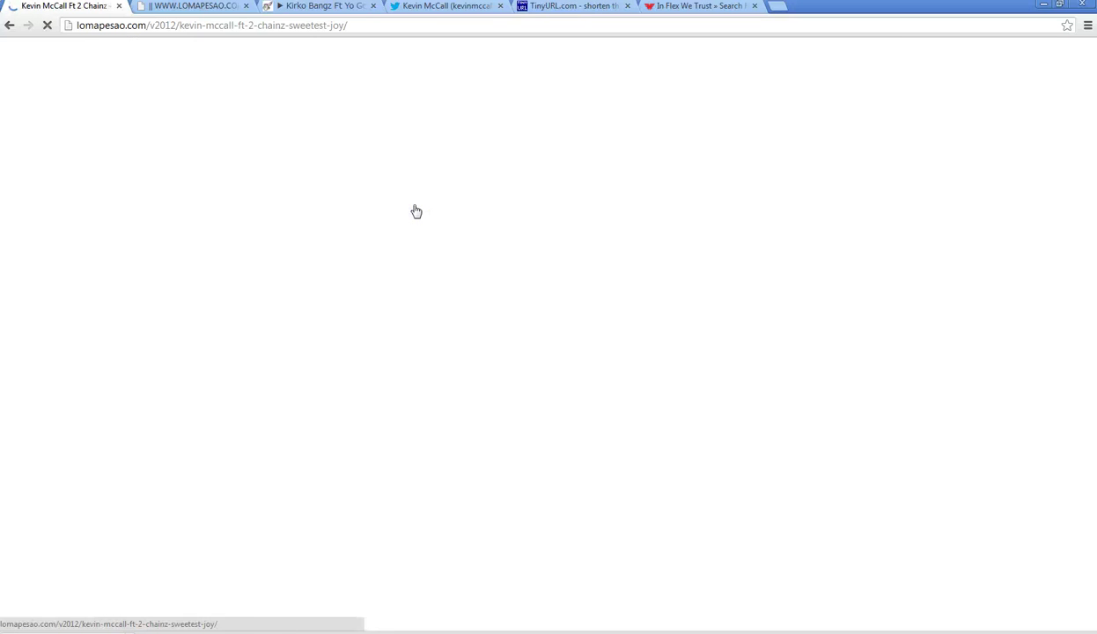
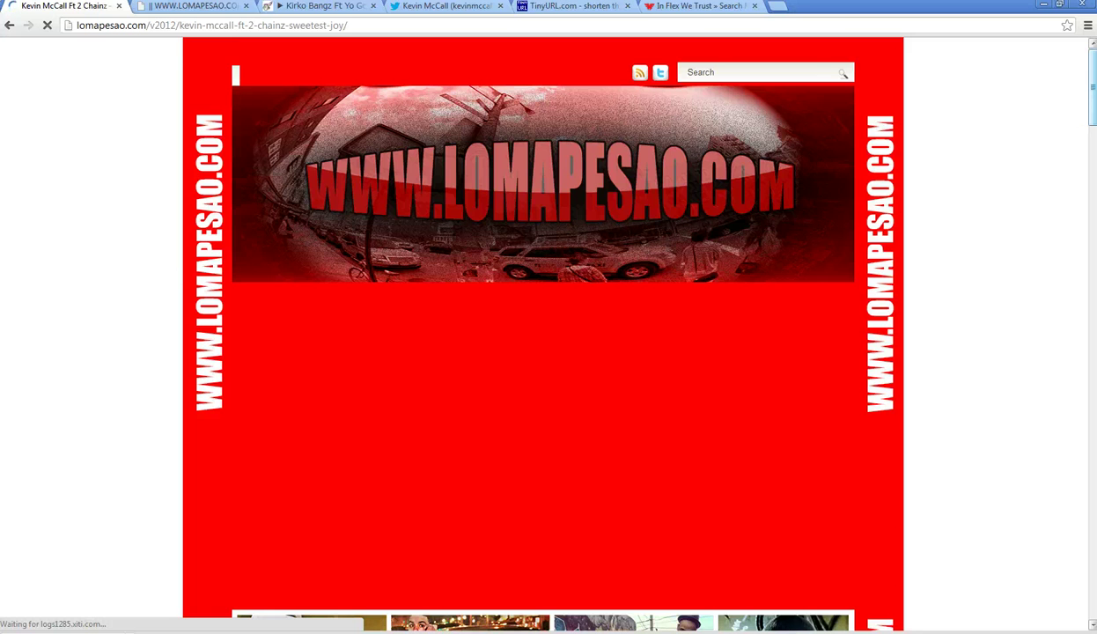
- Open the new-music diss track article from the In Flex We Trust results and play its video
left_click(669, 7)
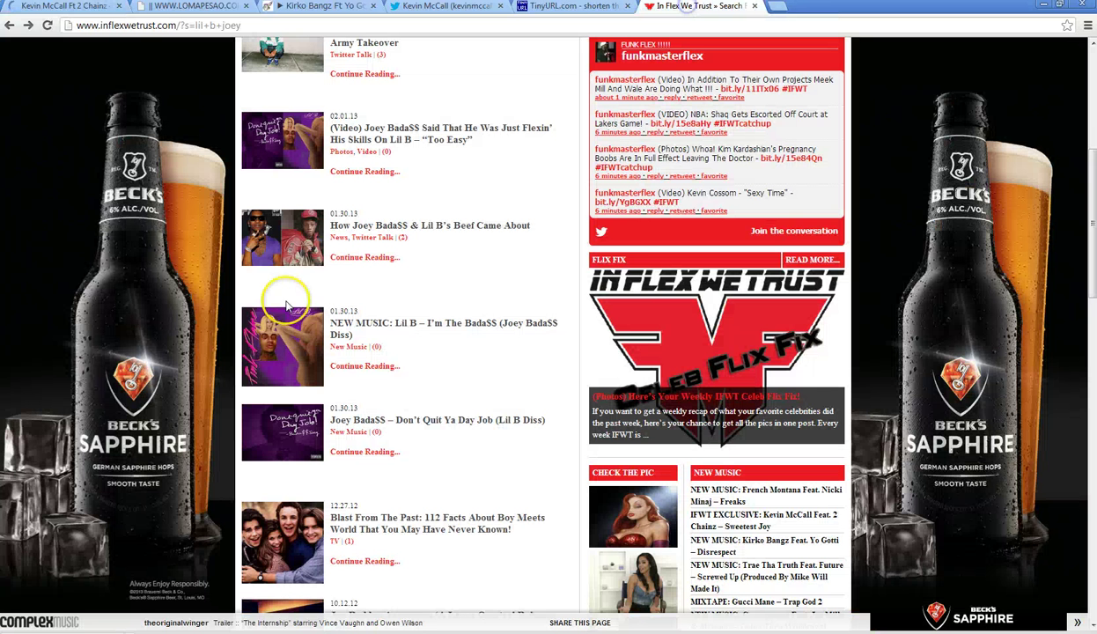
left_click(388, 333)
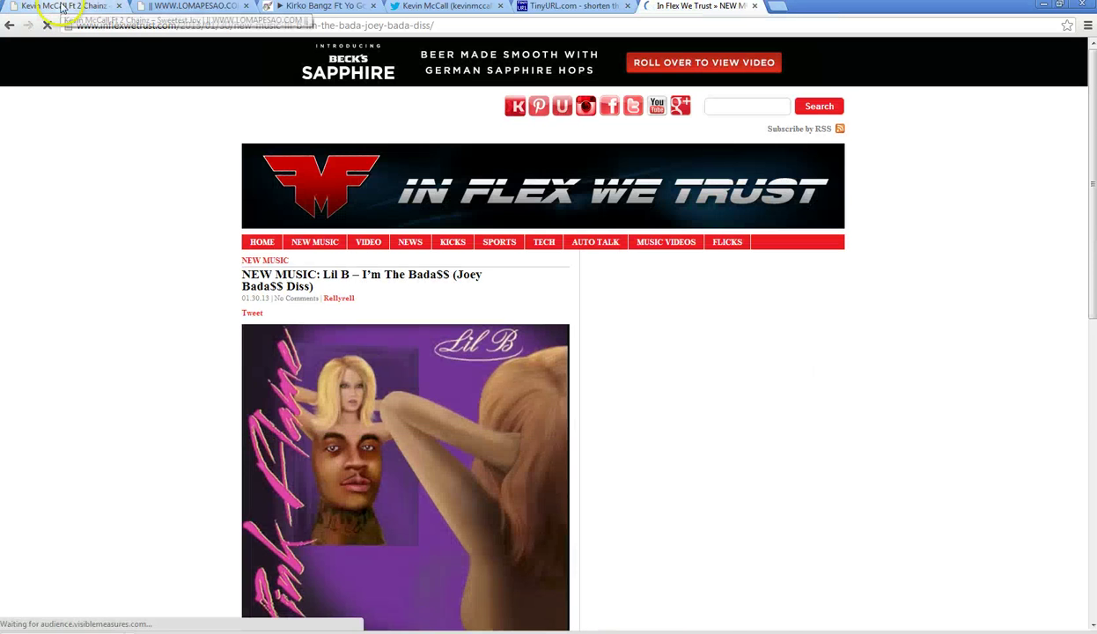
scroll(211, 387, "down", 5)
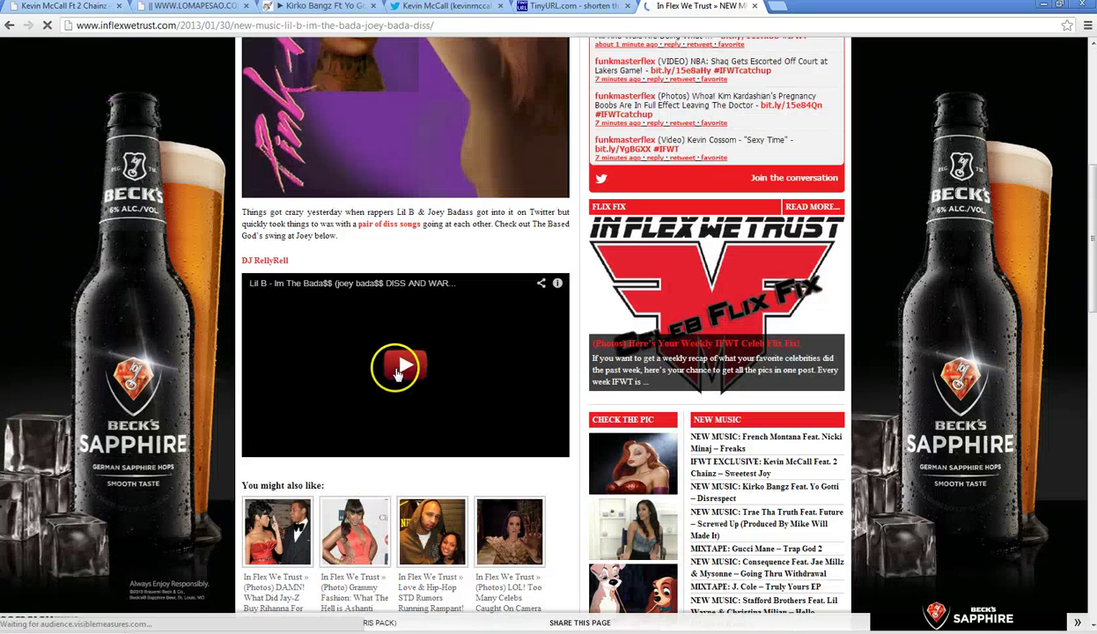
left_click(398, 370)
- Pause the HulkShare track and look over the Sweetest Joy article page
left_click(300, 11)
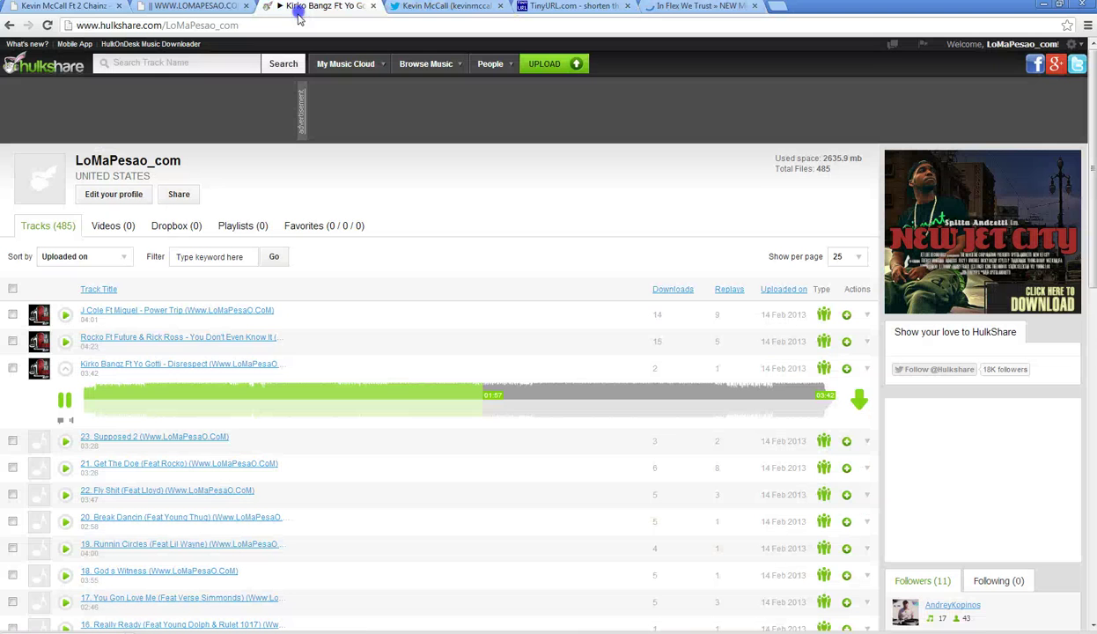
left_click(64, 401)
left_click(62, 6)
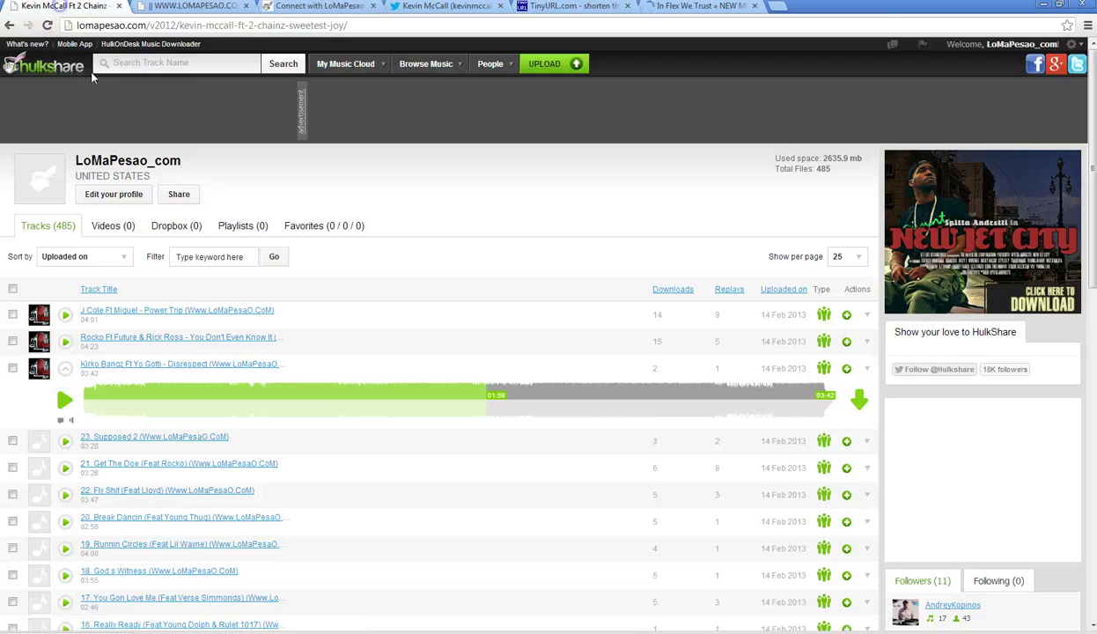
scroll(147, 261, "down", 6)
scroll(238, 162, "up", 4)
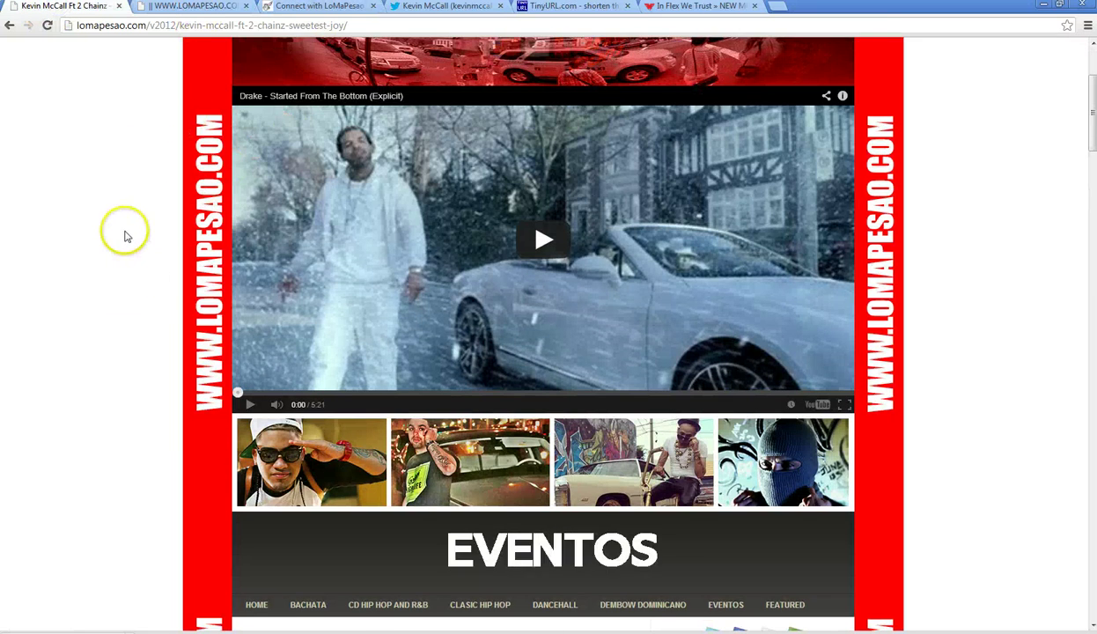
scroll(125, 236, "down", 7)
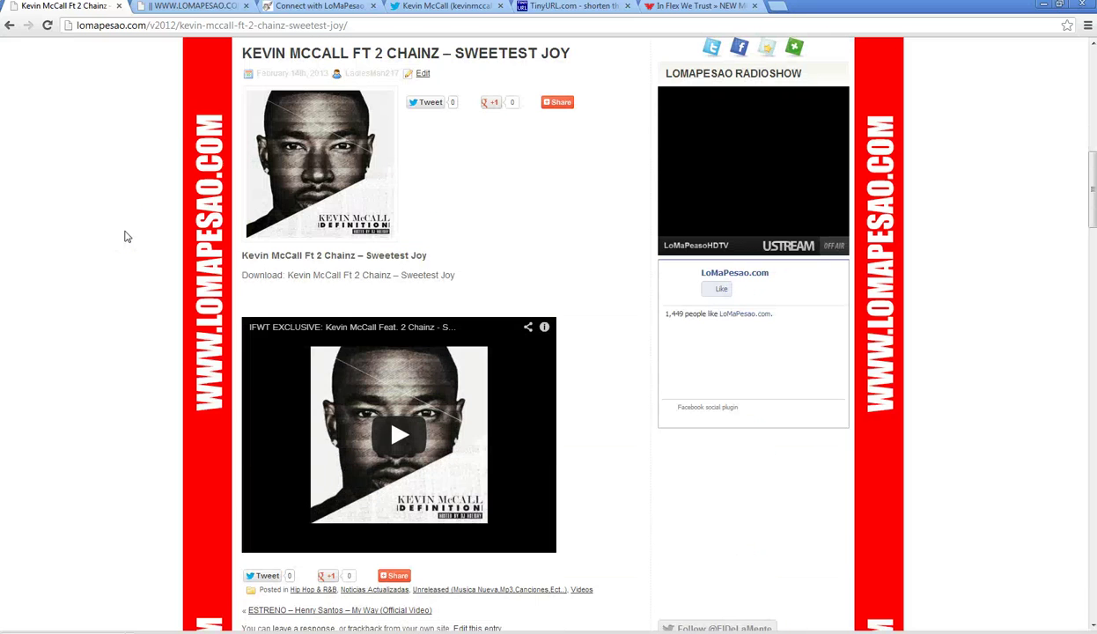
scroll(125, 236, "down", 12)
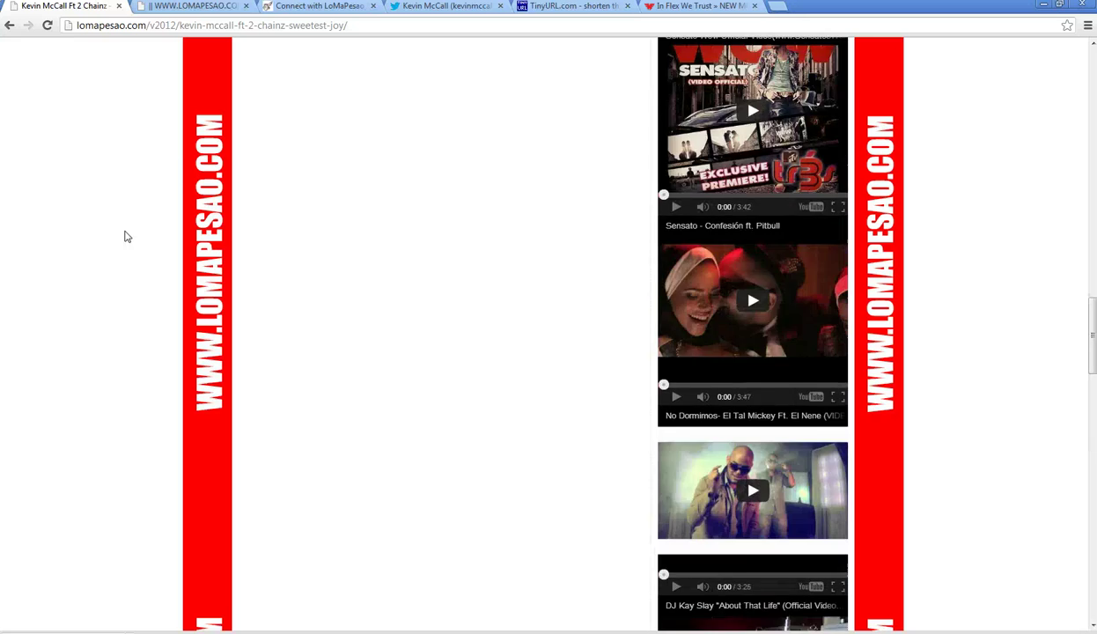
scroll(125, 236, "up", 10)
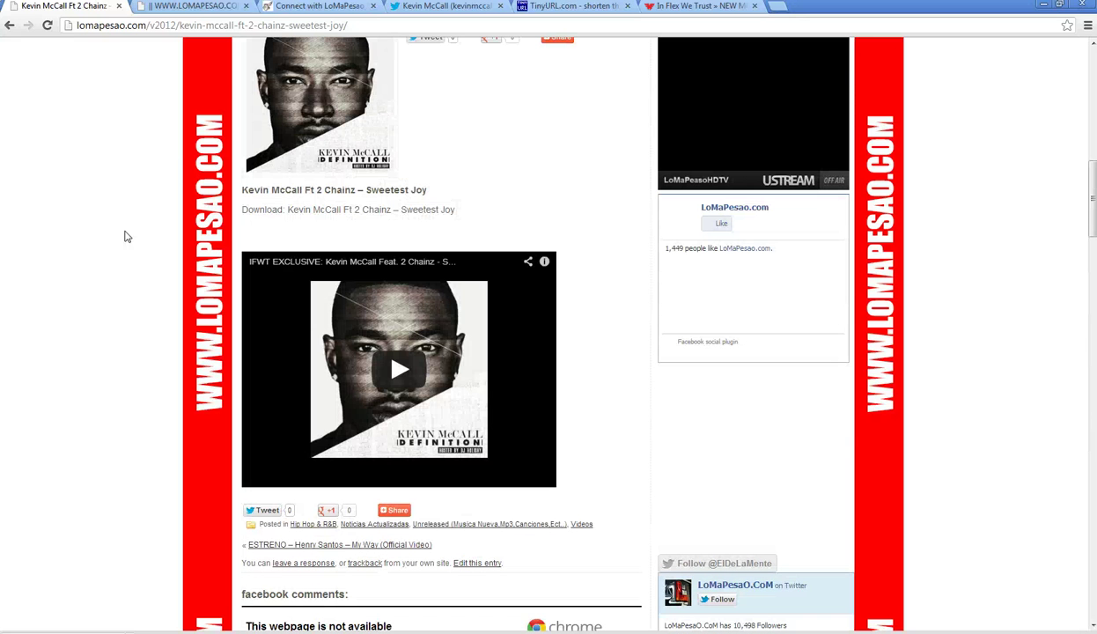
scroll(138, 81, "up", 4)
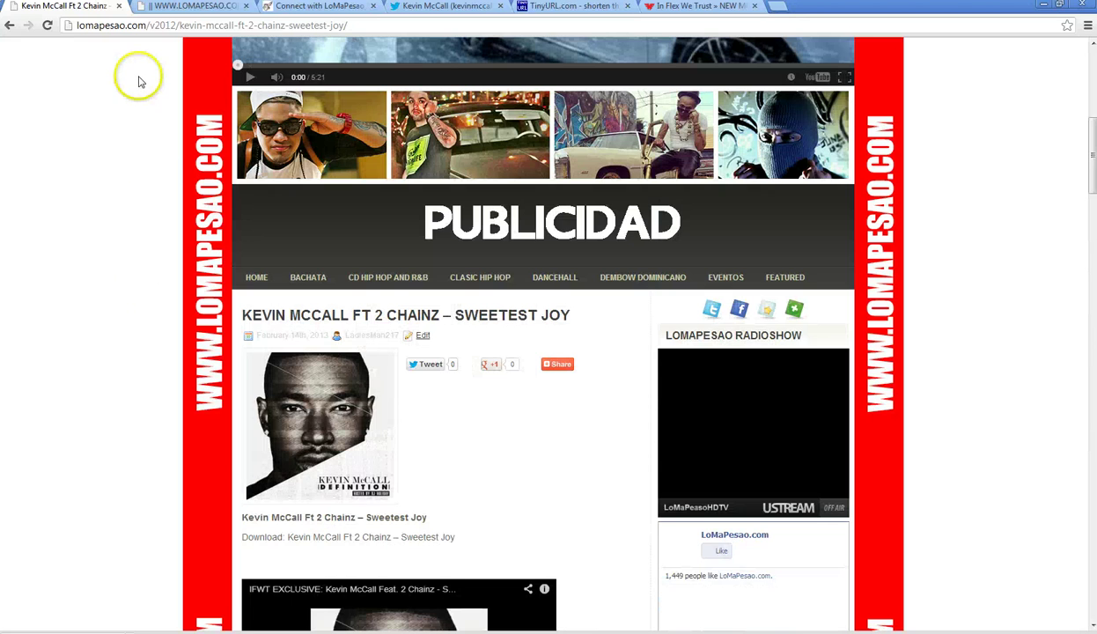
- Copy the Sweetest Joy article's full page address
left_click(176, 25)
right_click(177, 25)
left_click(173, 67)
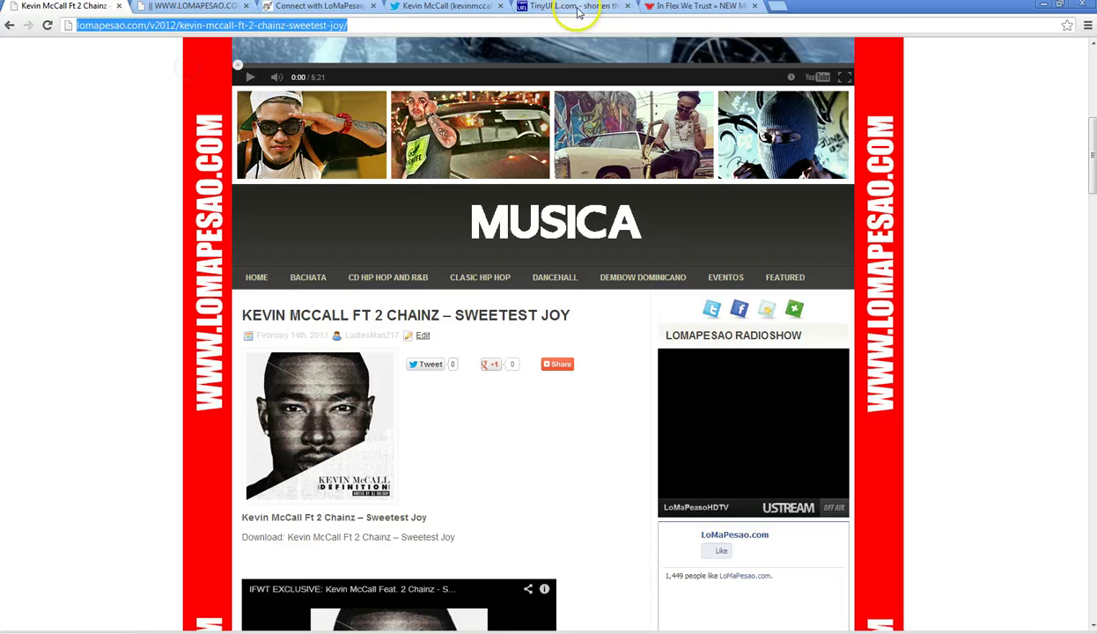
left_click(579, 10)
- Shorten the pasted Sweetest Joy address to tinyurl.com/an4w9yc and copy the short link
left_click(428, 407)
triple_click(507, 409)
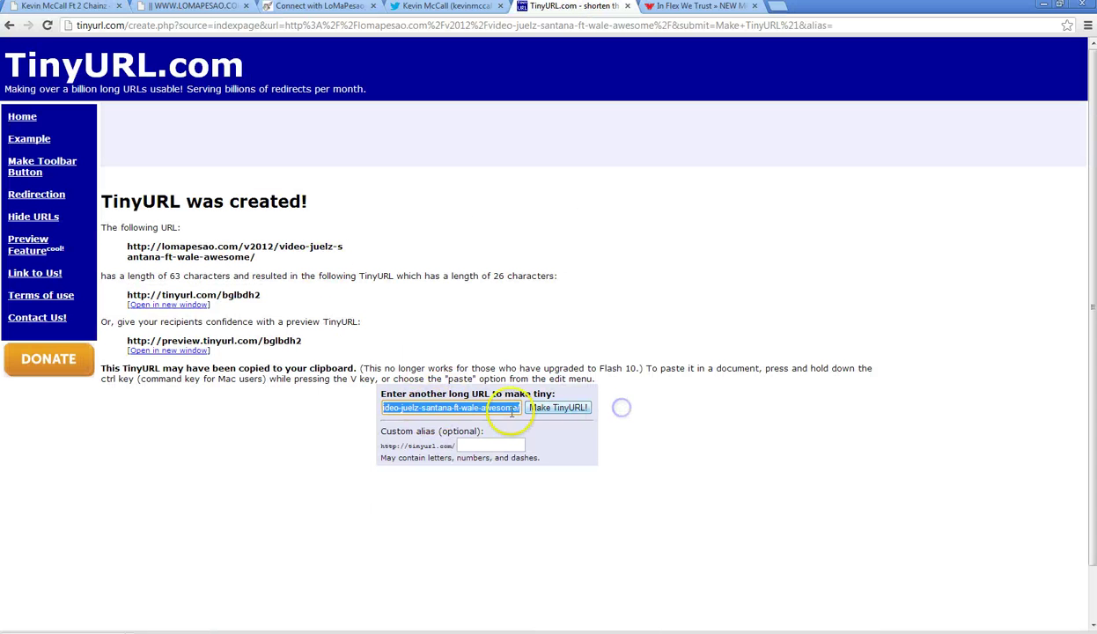
type("http://lomape")
key("BackSpace")
right_click(410, 410)
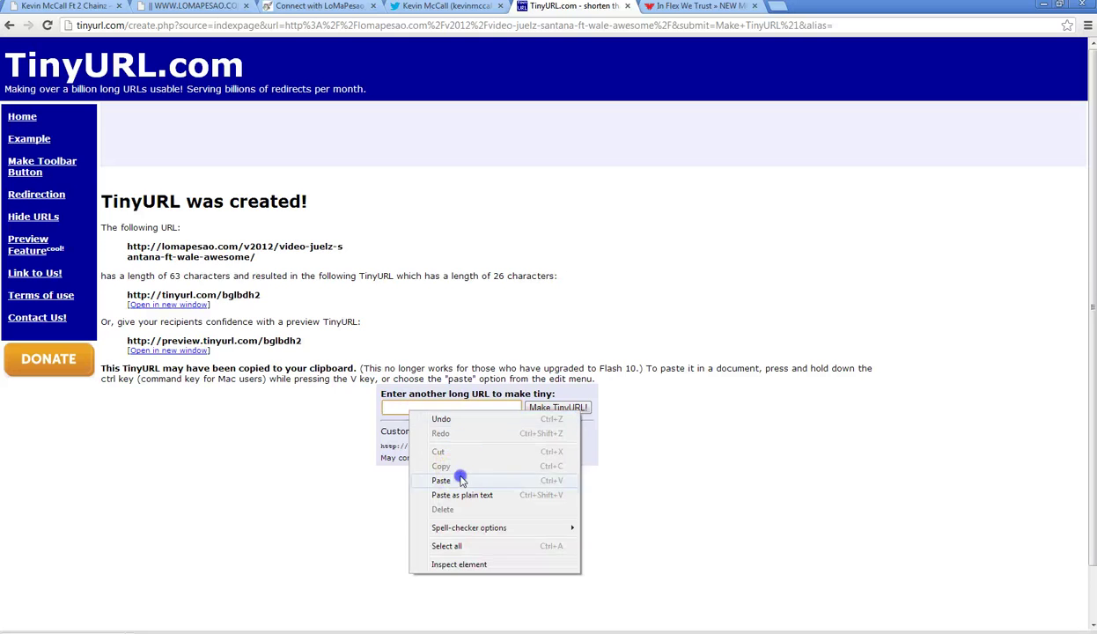
left_click(442, 480)
left_click(557, 408)
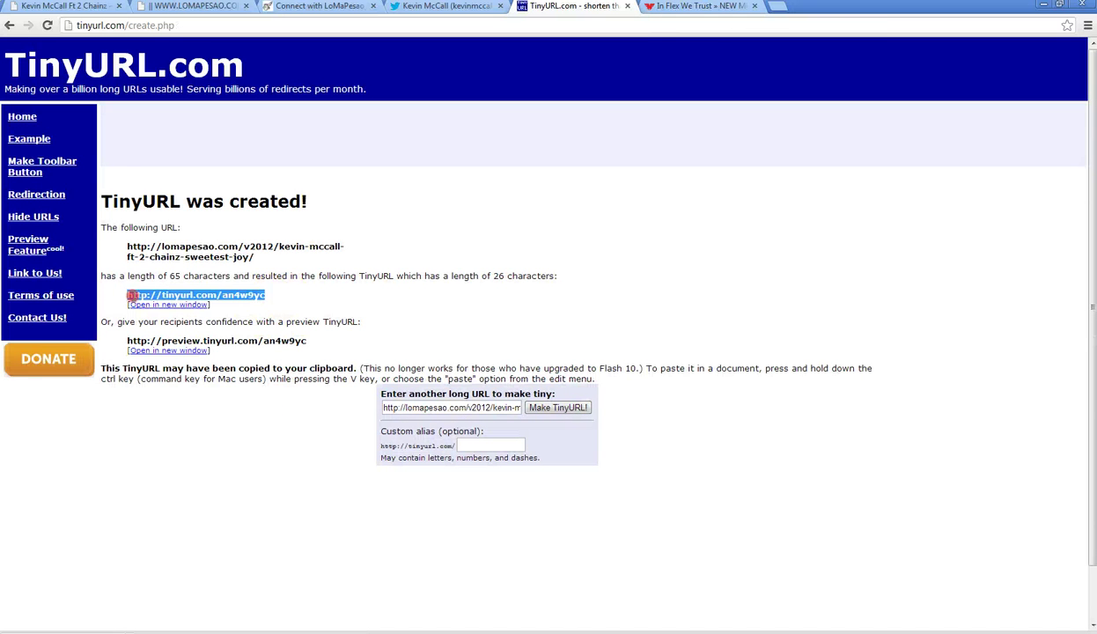
right_click(155, 300)
left_click(165, 304)
- Post the Sweetest Joy download tweet with the tinyurl link and reload the own profile
left_click(449, 6)
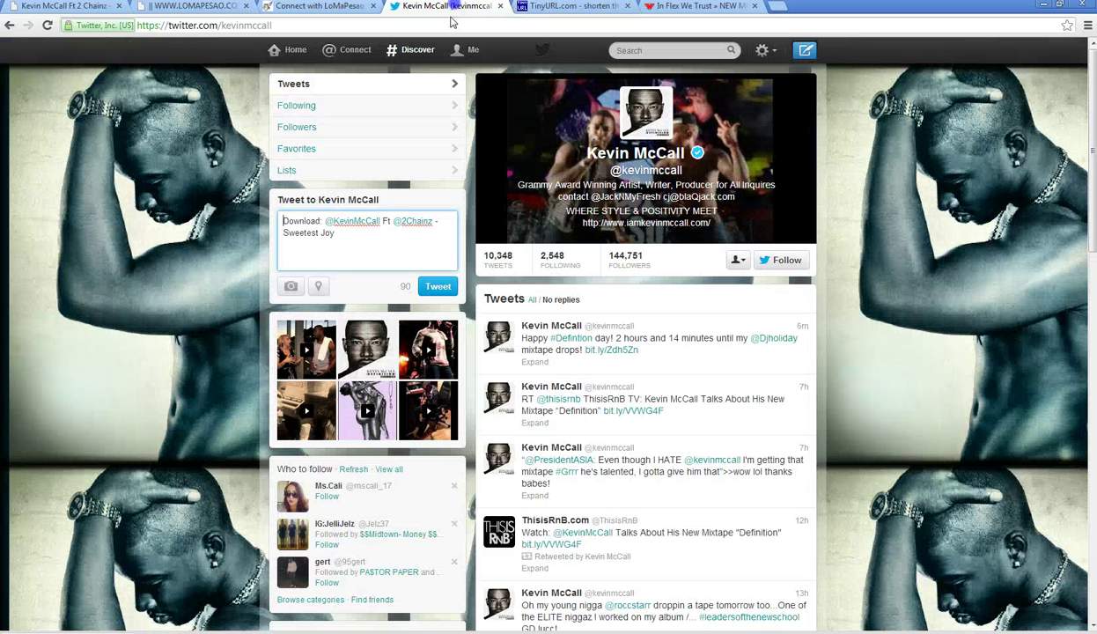
left_click(370, 238)
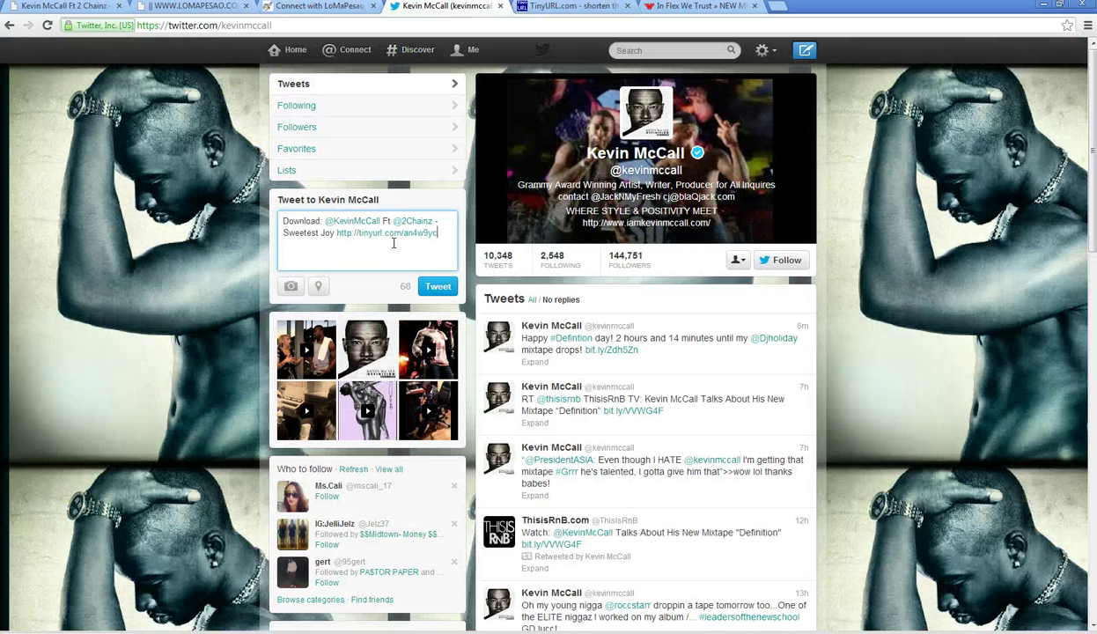
left_click(438, 287)
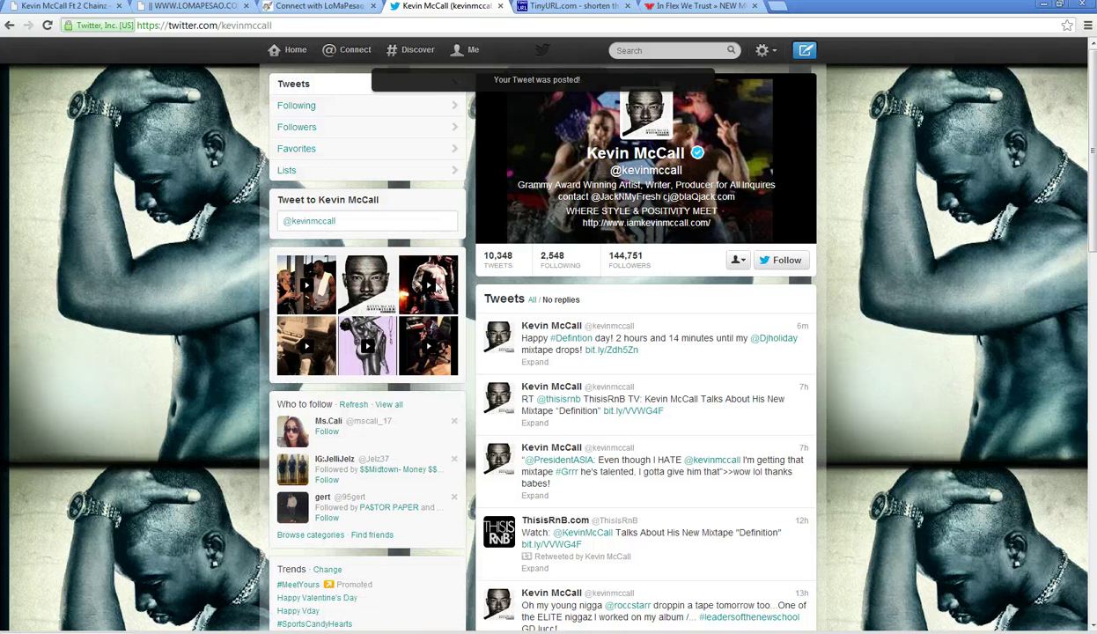
left_click(471, 51)
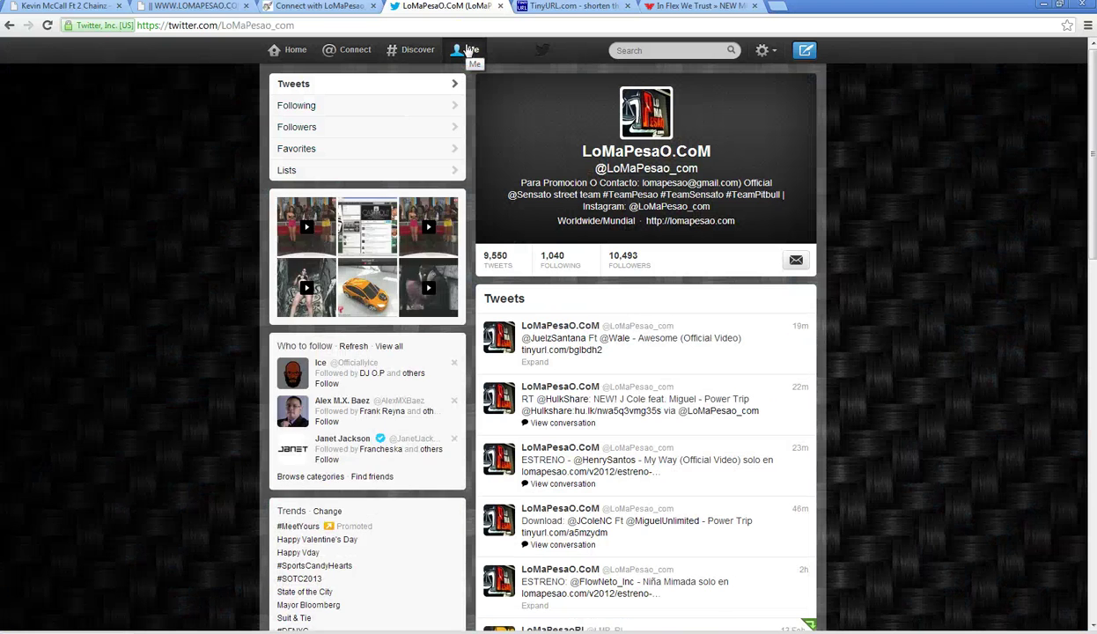
left_click(44, 28)
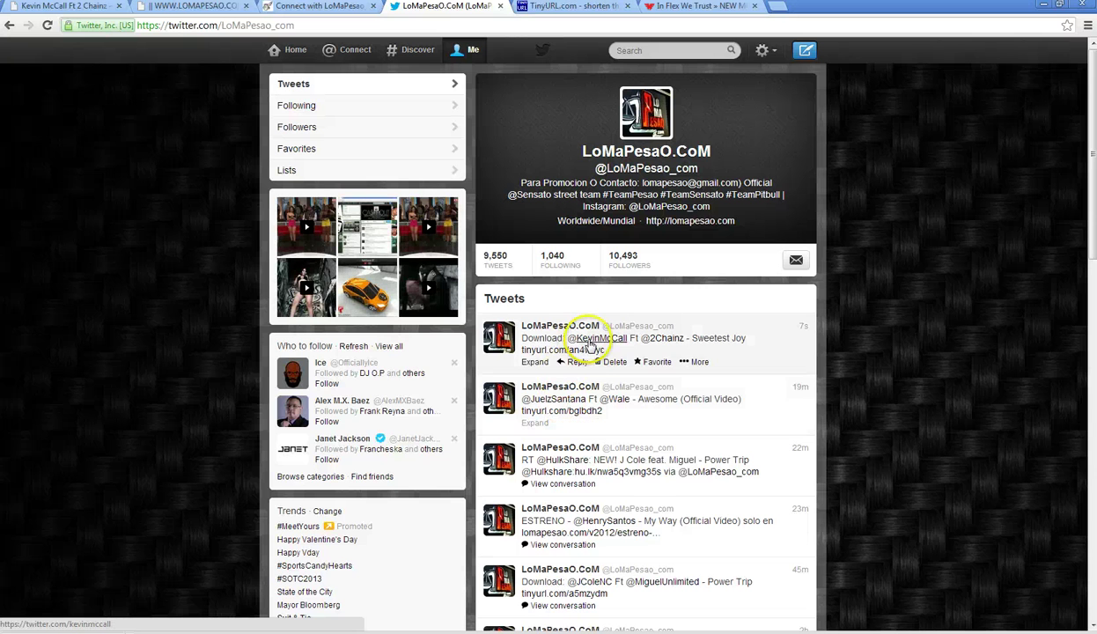
- Check the tagged artist's profile summary and search people for 'juel'
left_click(566, 401)
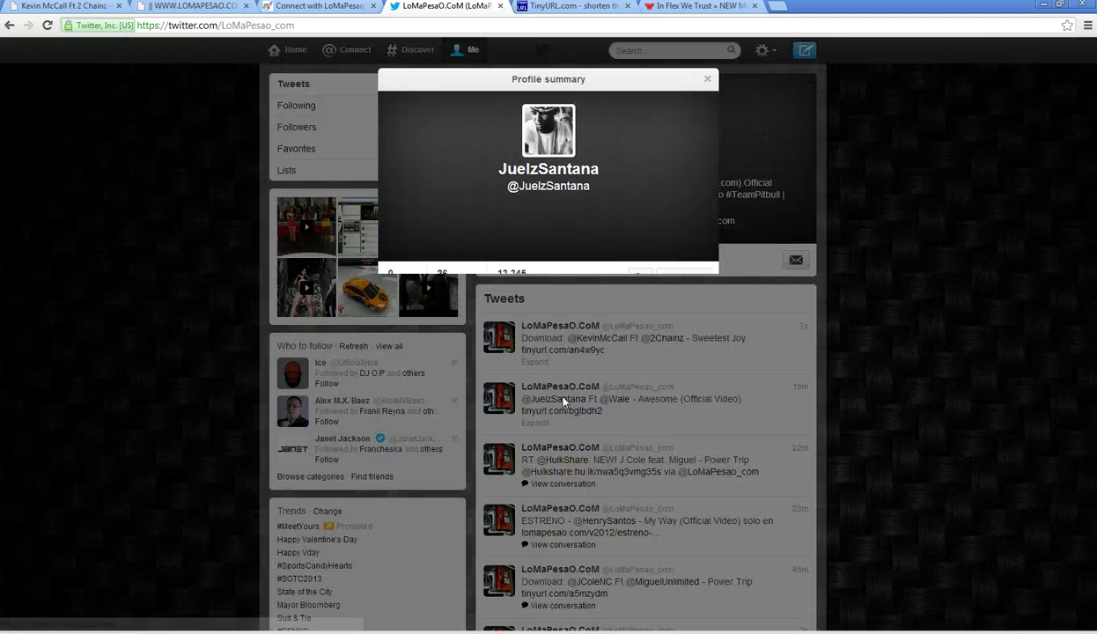
left_click(707, 80)
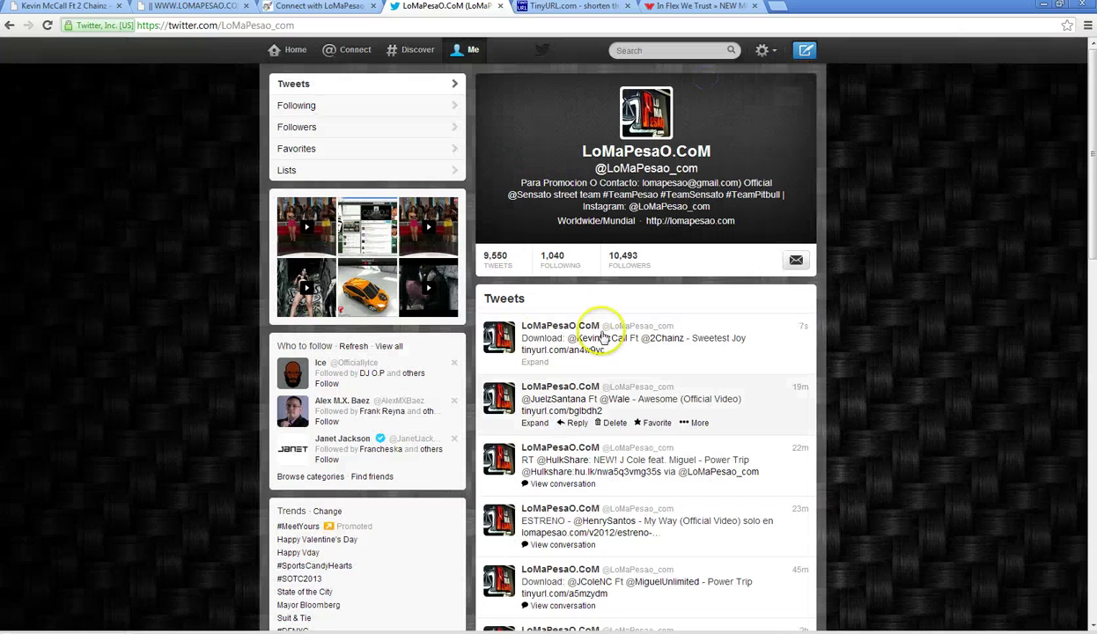
left_click(566, 403)
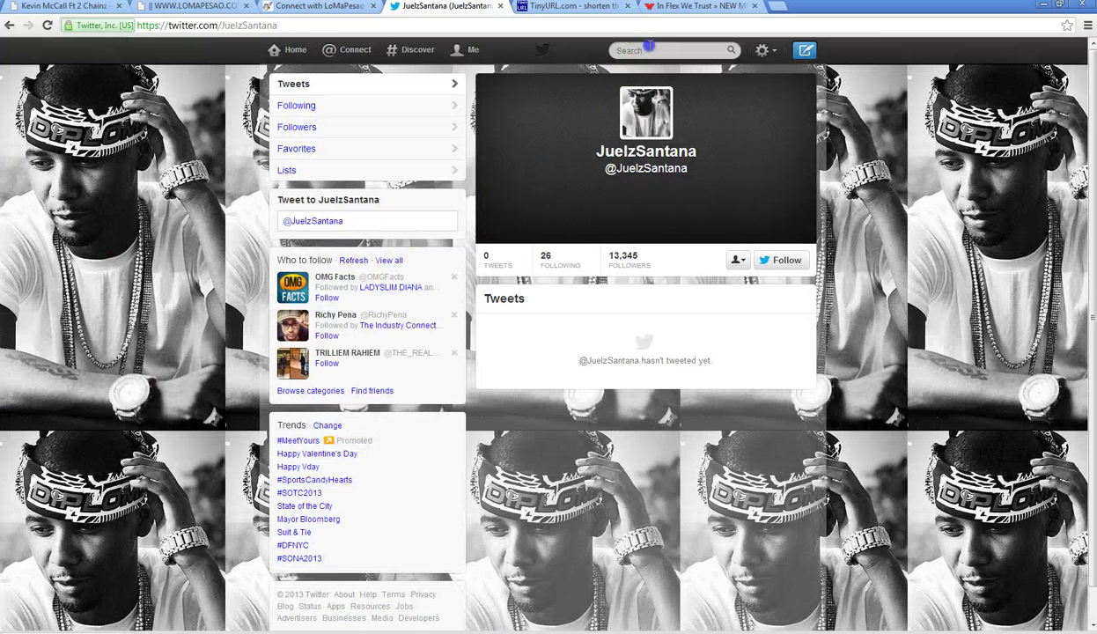
left_click(649, 47)
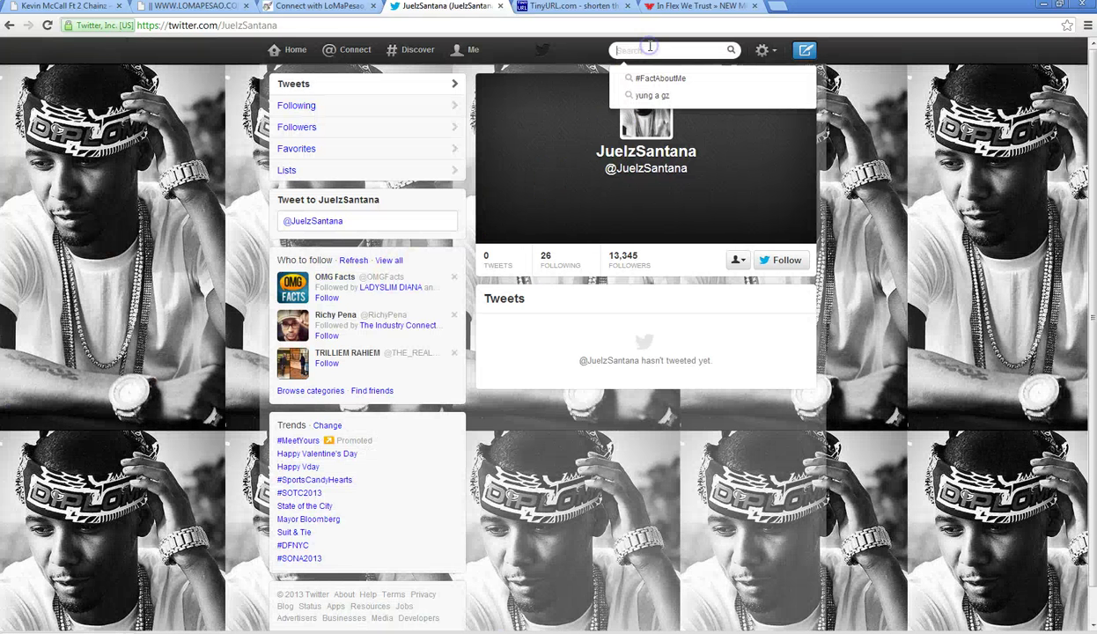
type("juelz")
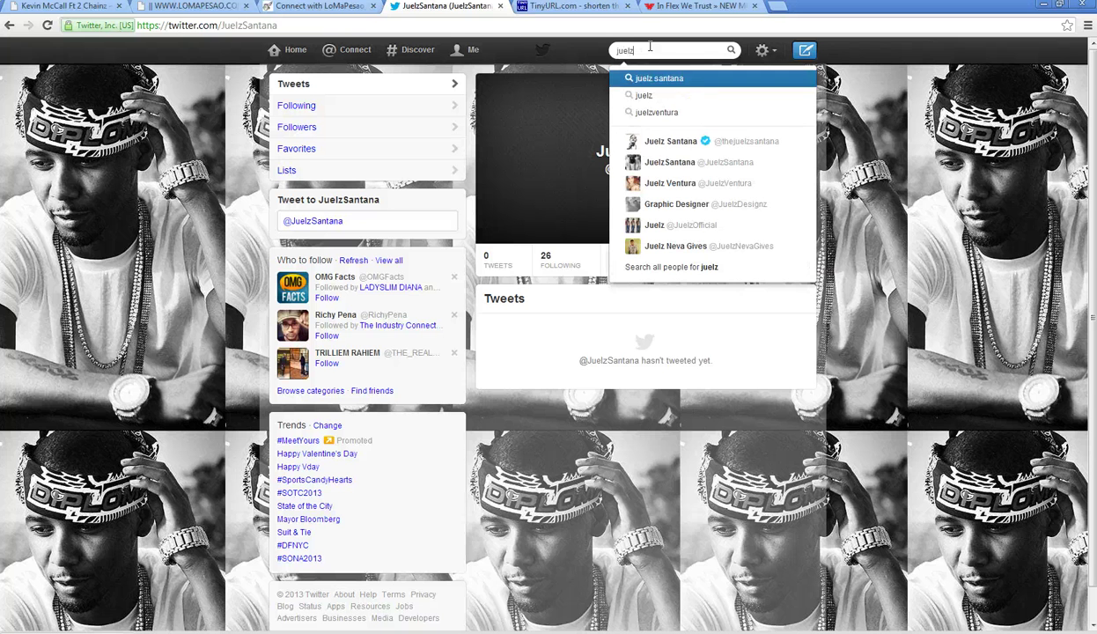
left_click(464, 55)
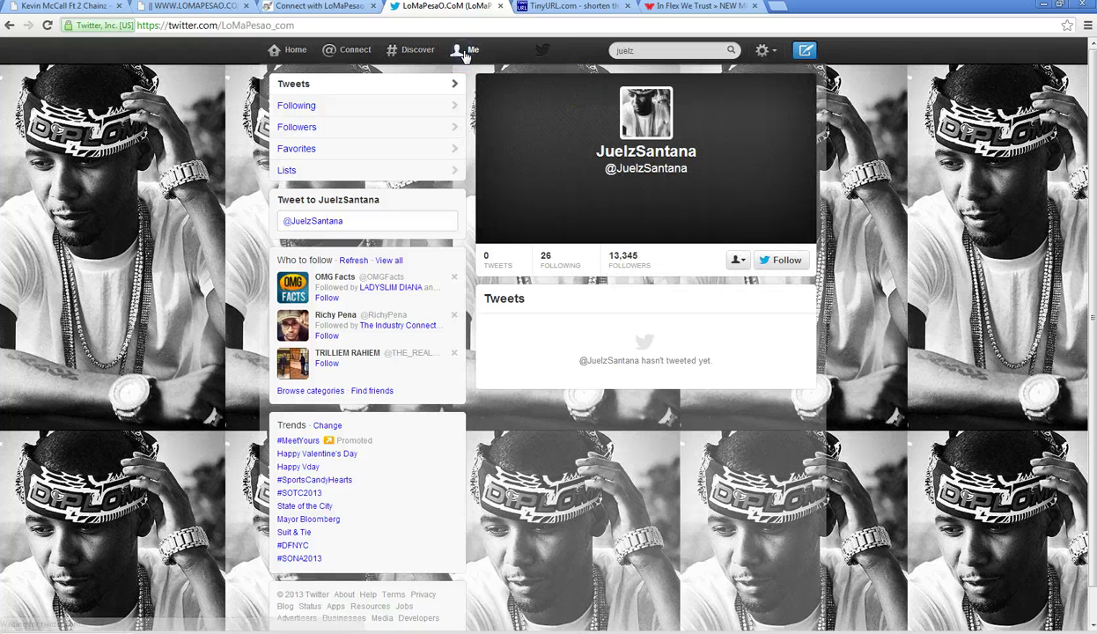
- Copy the older Awesome tweet's text, then delete that tweet
left_click(615, 414)
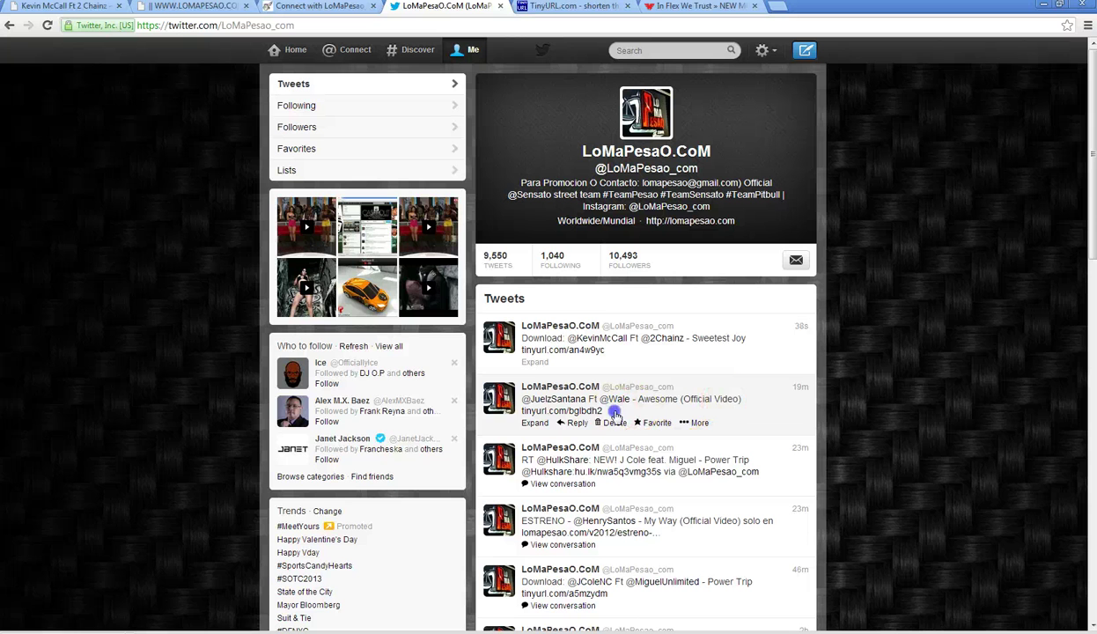
left_click_drag(533, 401, 522, 399)
right_click(557, 401)
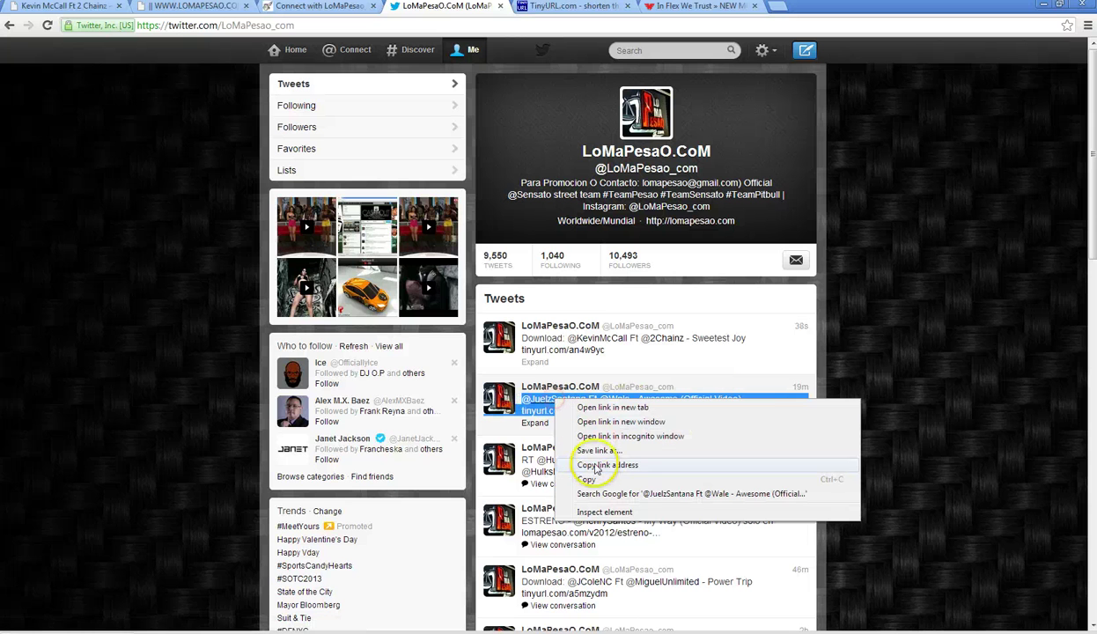
left_click(590, 479)
left_click(641, 423)
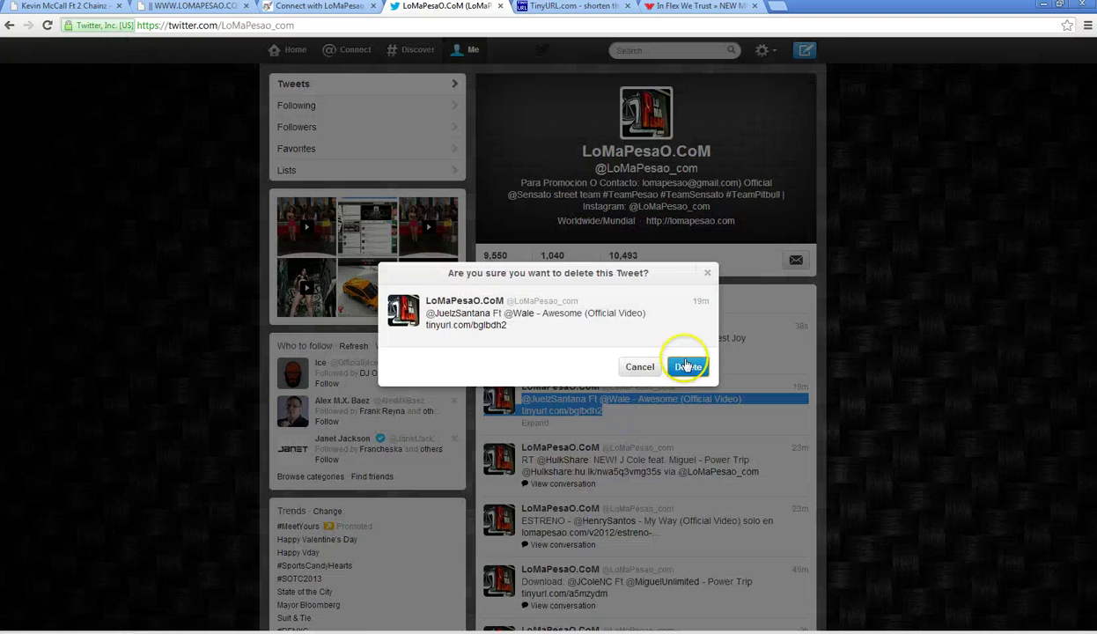
left_click(688, 366)
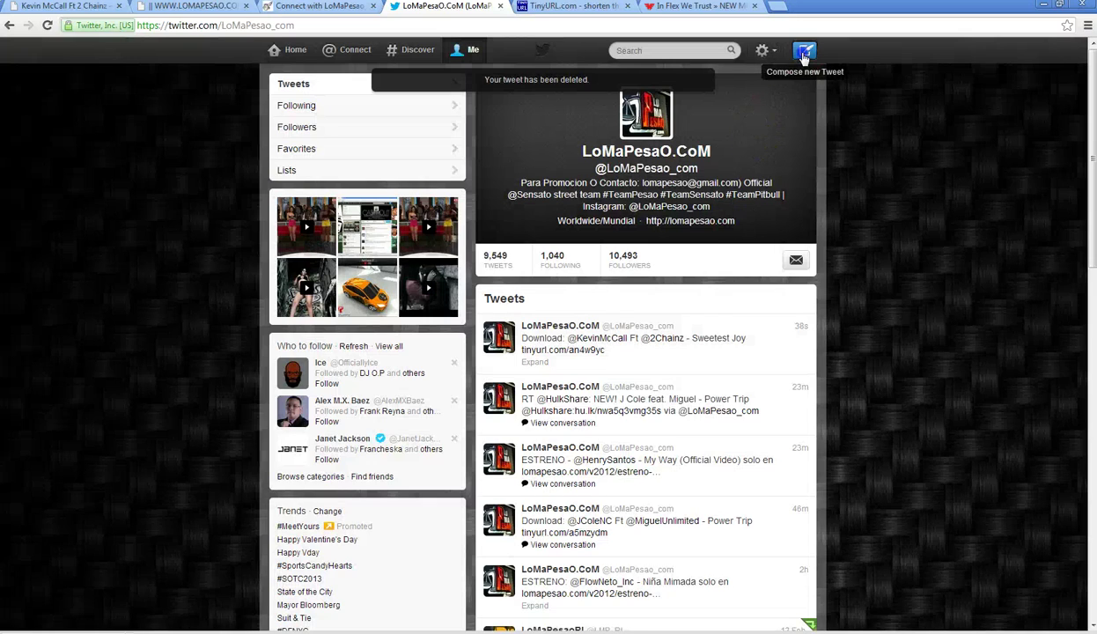
left_click(805, 50)
right_click(475, 184)
left_click(508, 254)
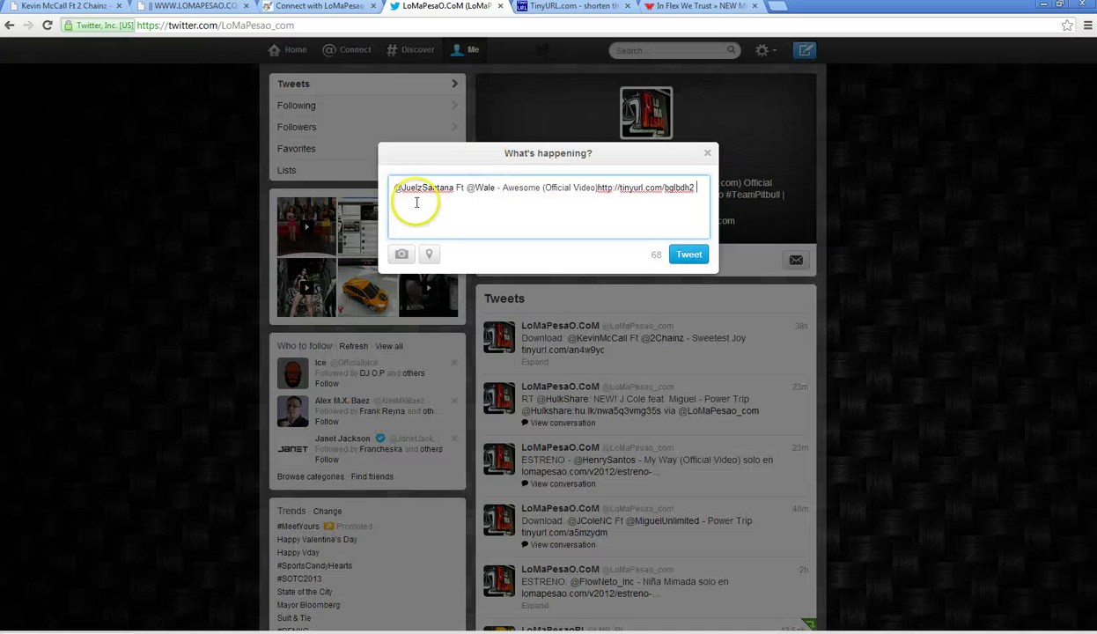
left_click(404, 187)
type("The")
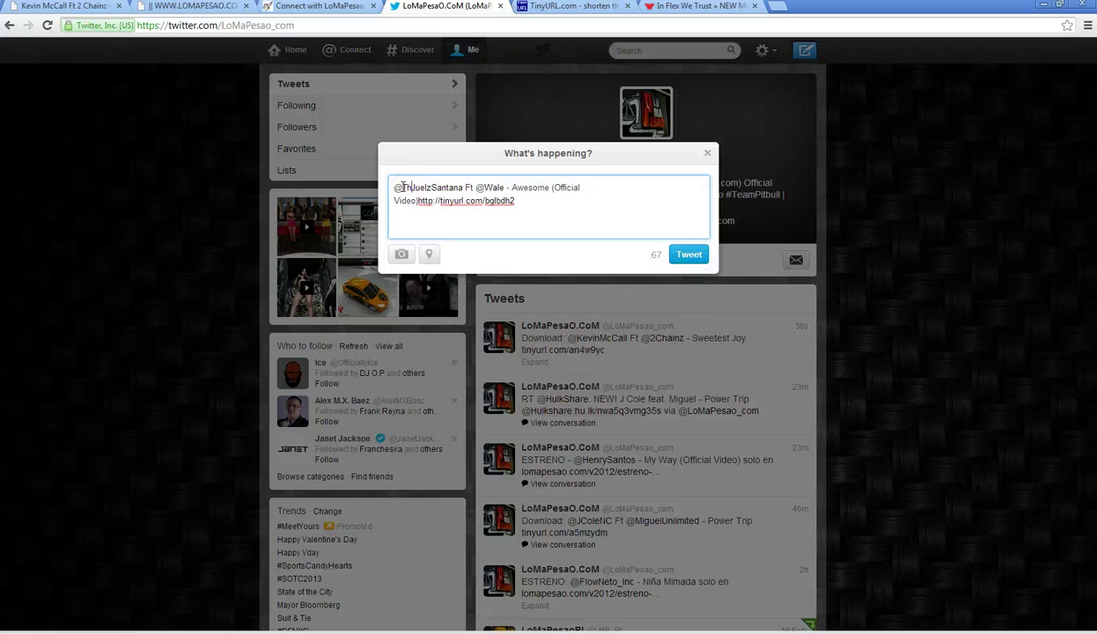
left_click(596, 226)
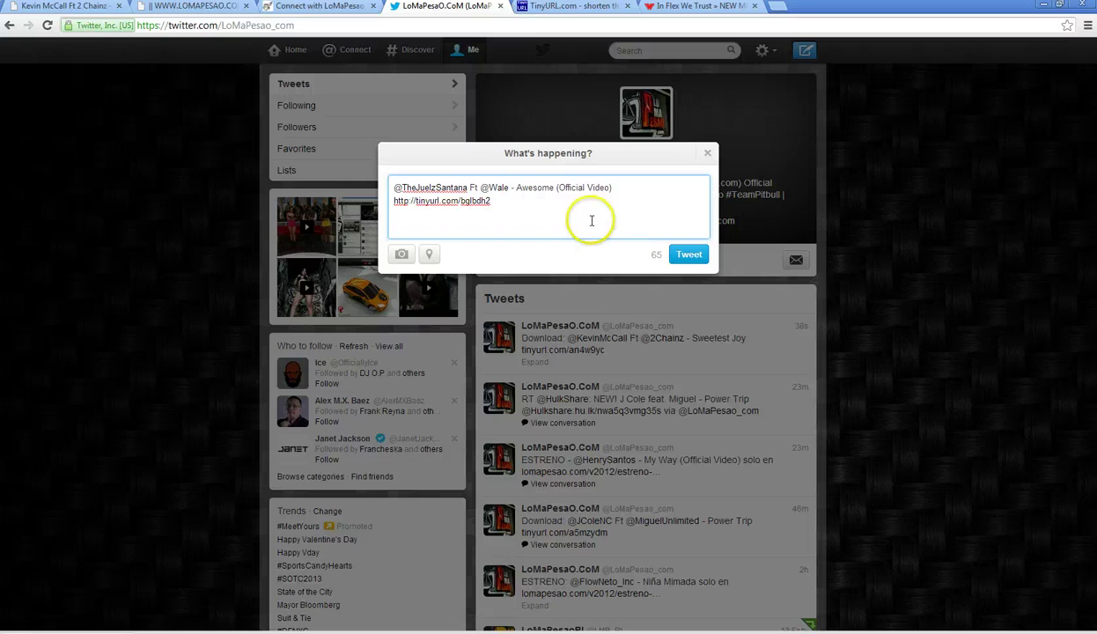
left_click(198, 26)
right_click(199, 28)
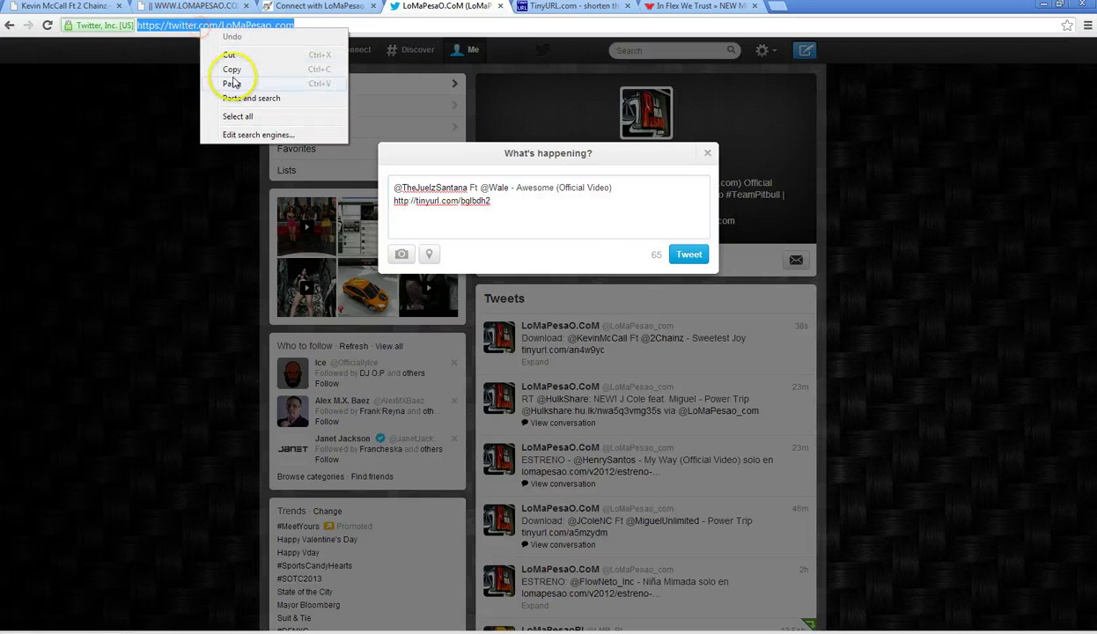
left_click(232, 83)
left_click(500, 199)
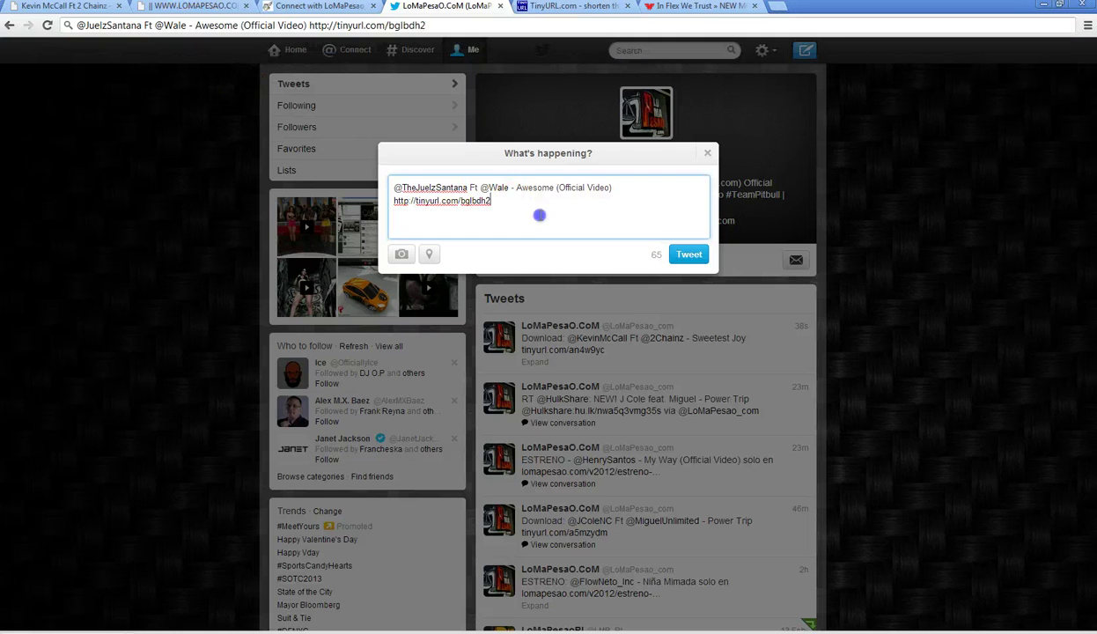
left_click(689, 254)
left_click(696, 6)
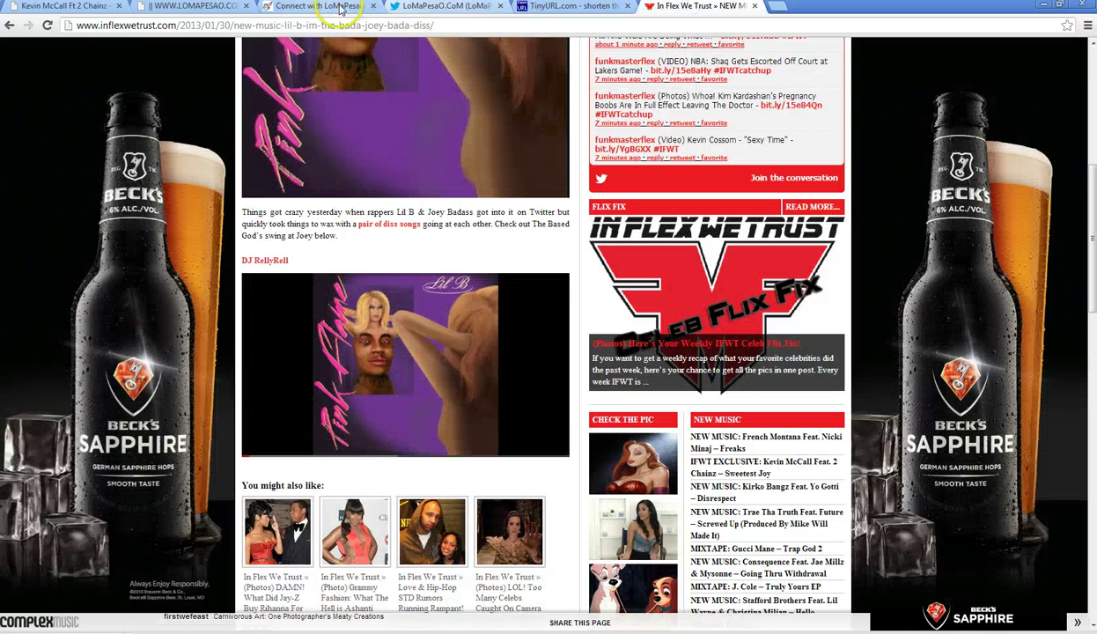
- Visit Juelz Santana's full profile, then review the interactions page
left_click(445, 6)
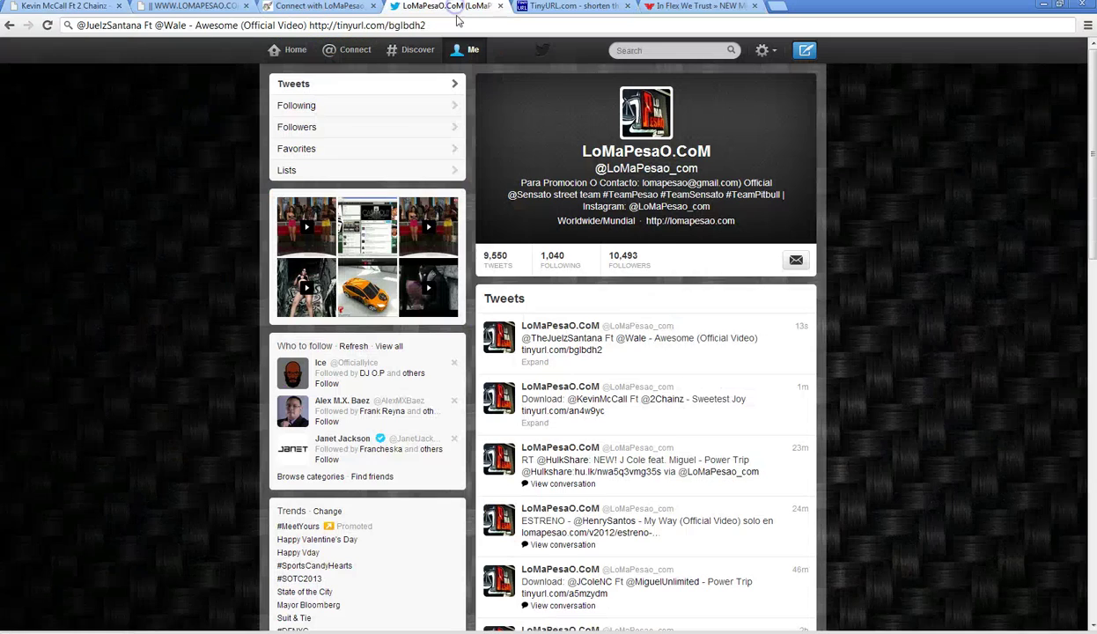
left_click(575, 341)
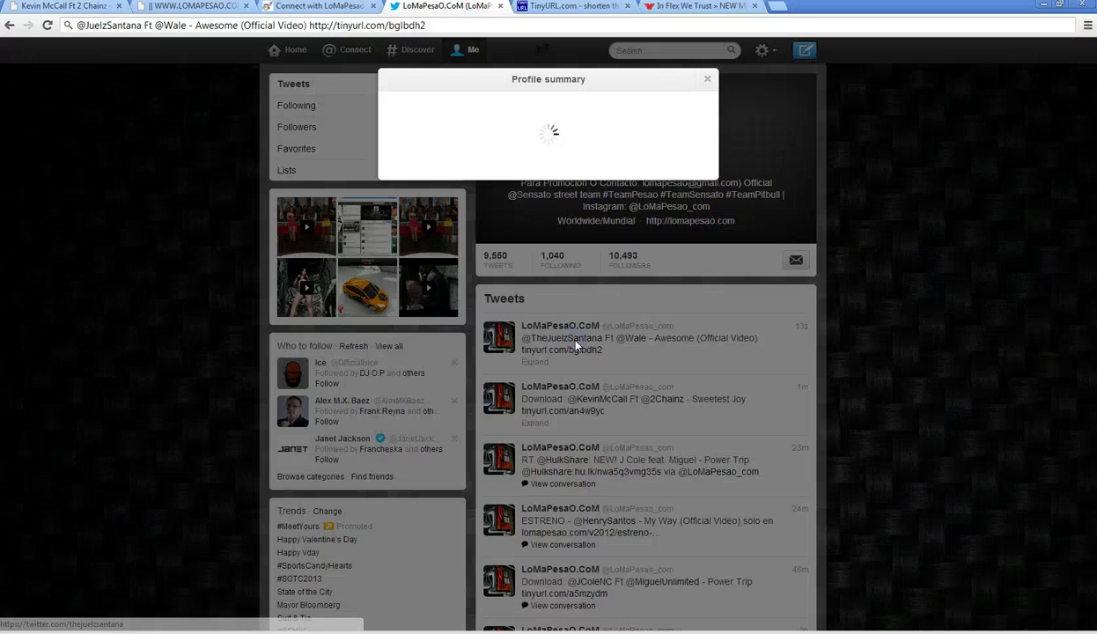
left_click(406, 289)
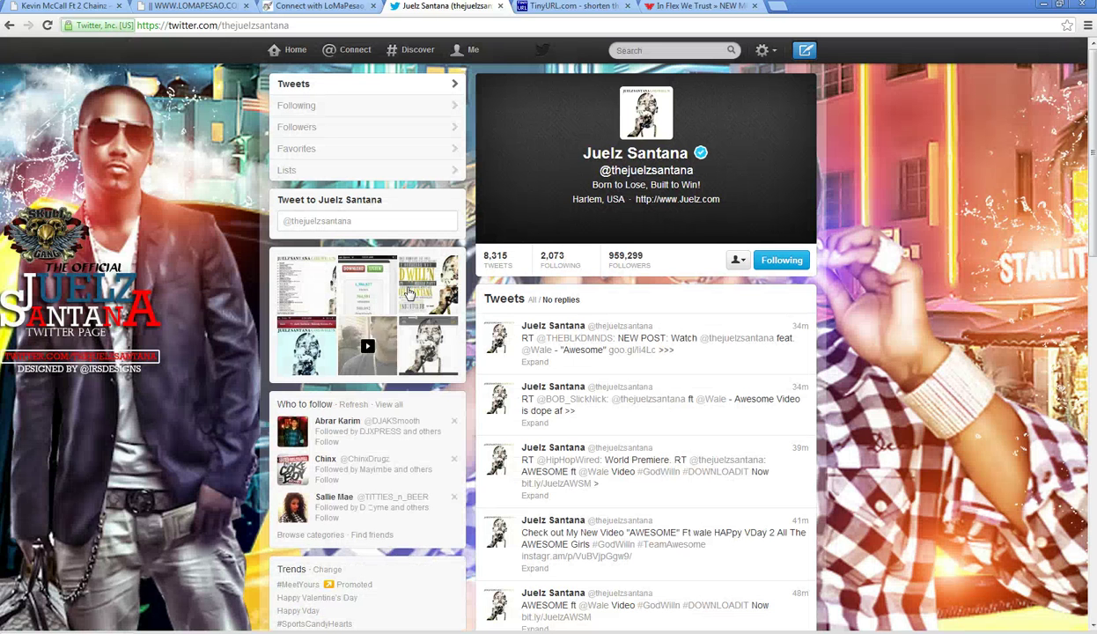
left_click(365, 55)
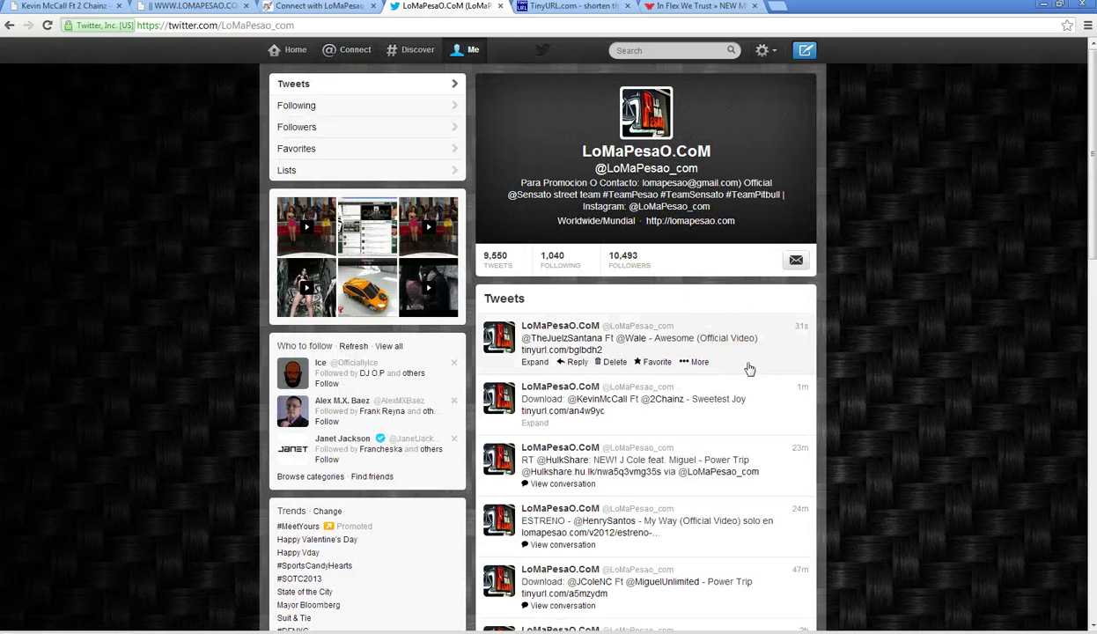
scroll(749, 368, "down", 3)
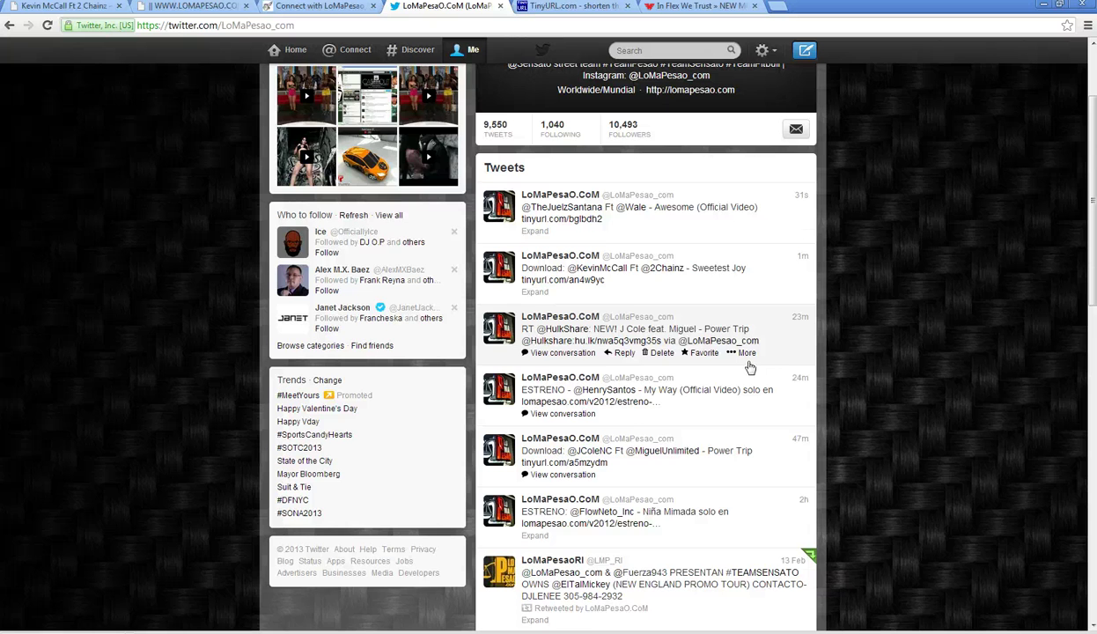
scroll(750, 369, "down", 4)
- Delete the HulkShare message from the direct messages
left_click(759, 50)
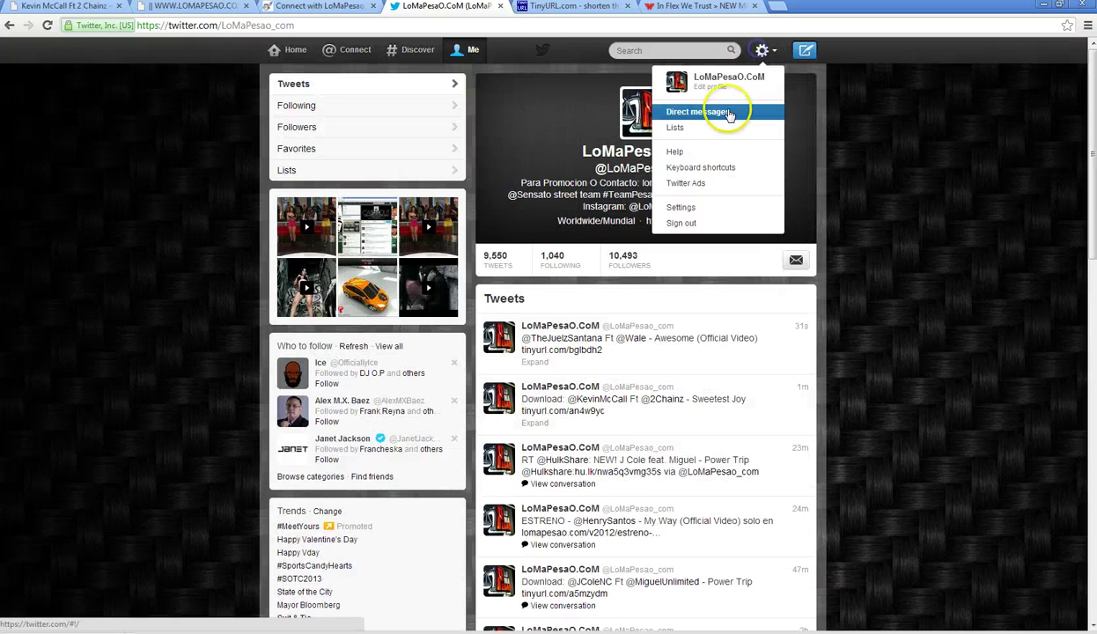
left_click(725, 109)
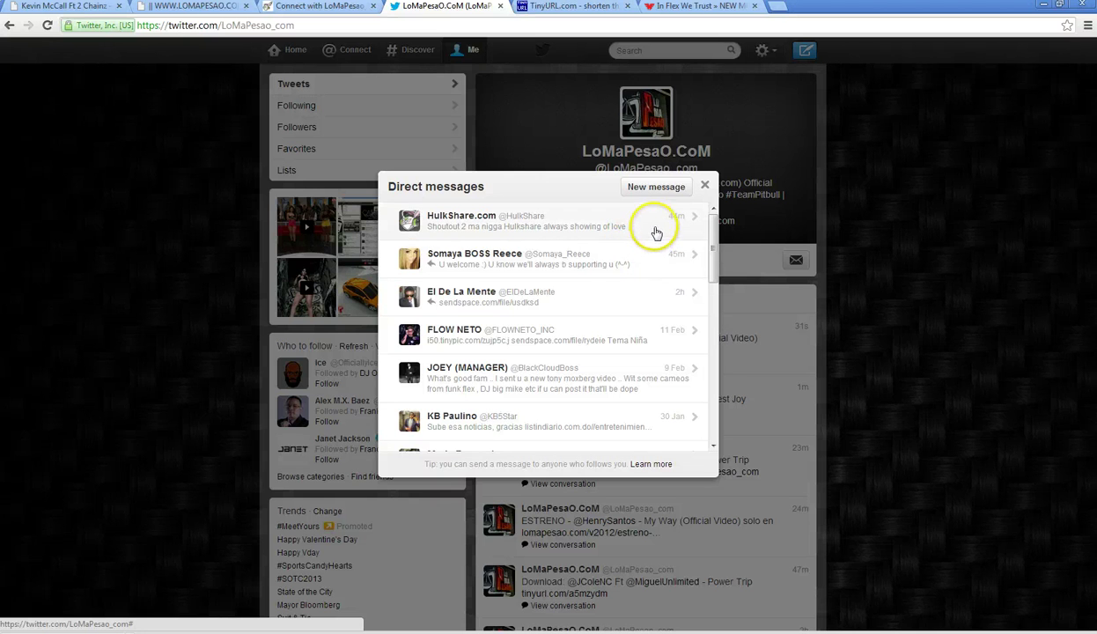
left_click(631, 226)
left_click(446, 234)
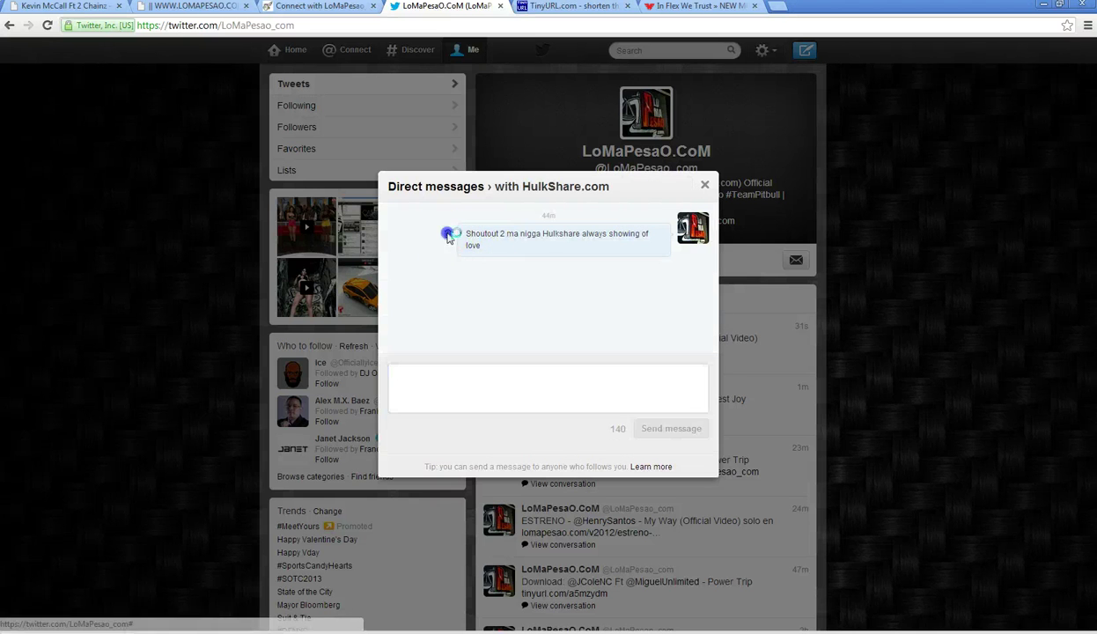
left_click(548, 443)
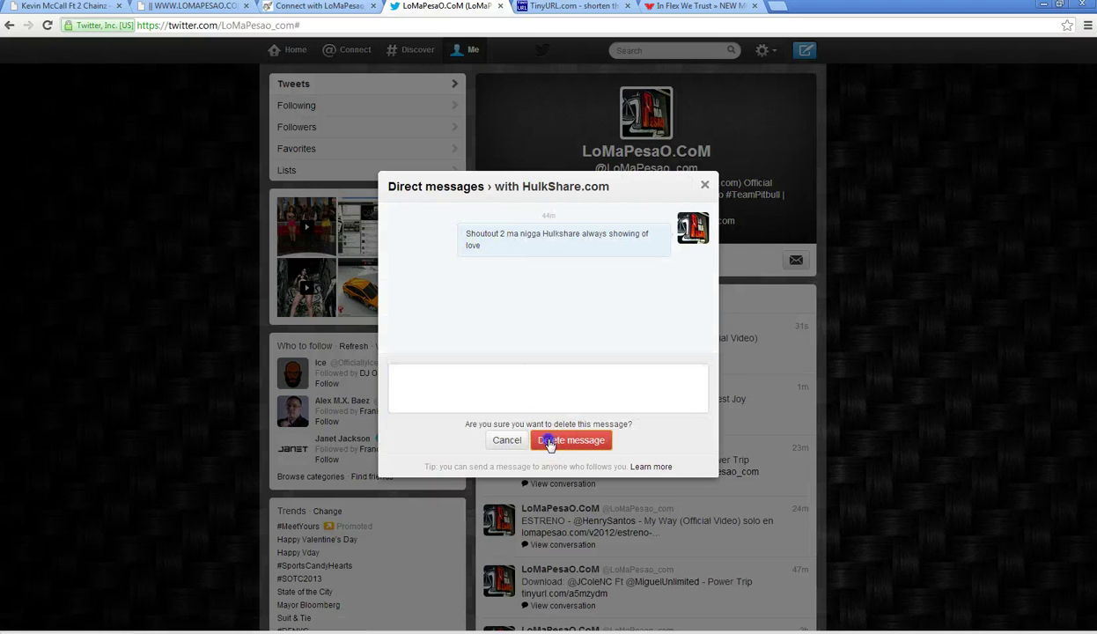
left_click(706, 187)
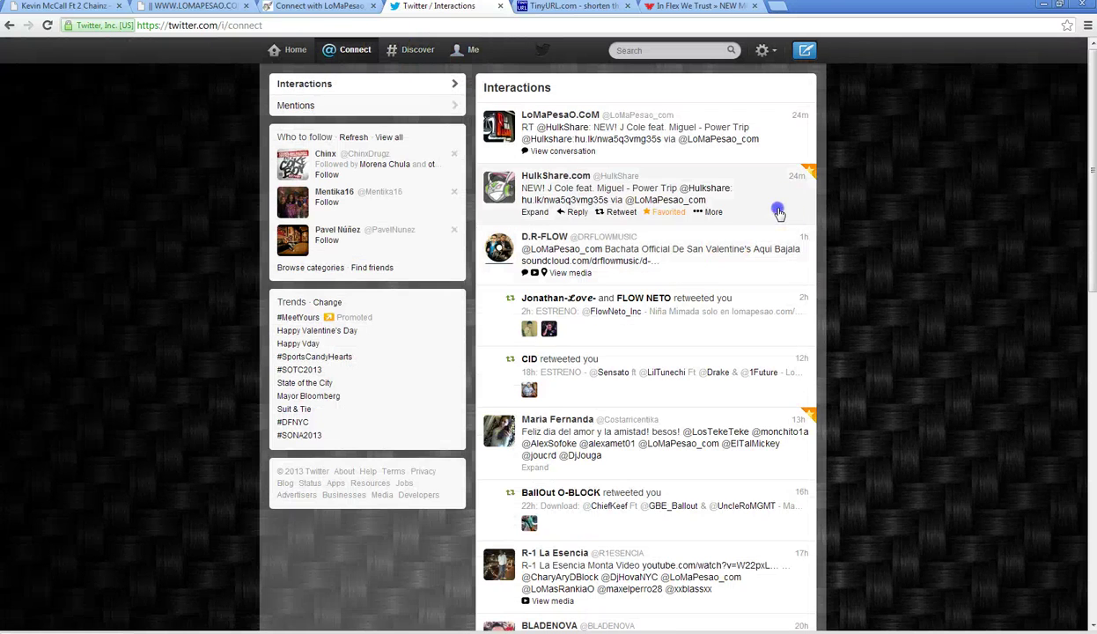
- Open HulkShare's profile page and expand its J Cole Power Trip tweet
left_click(781, 214)
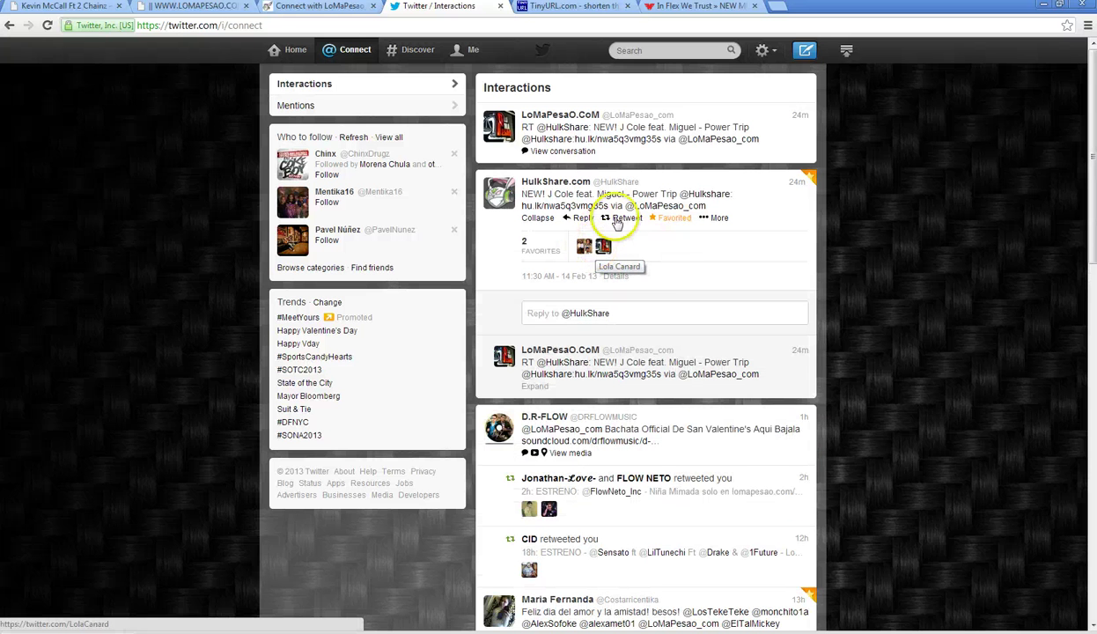
left_click(555, 181)
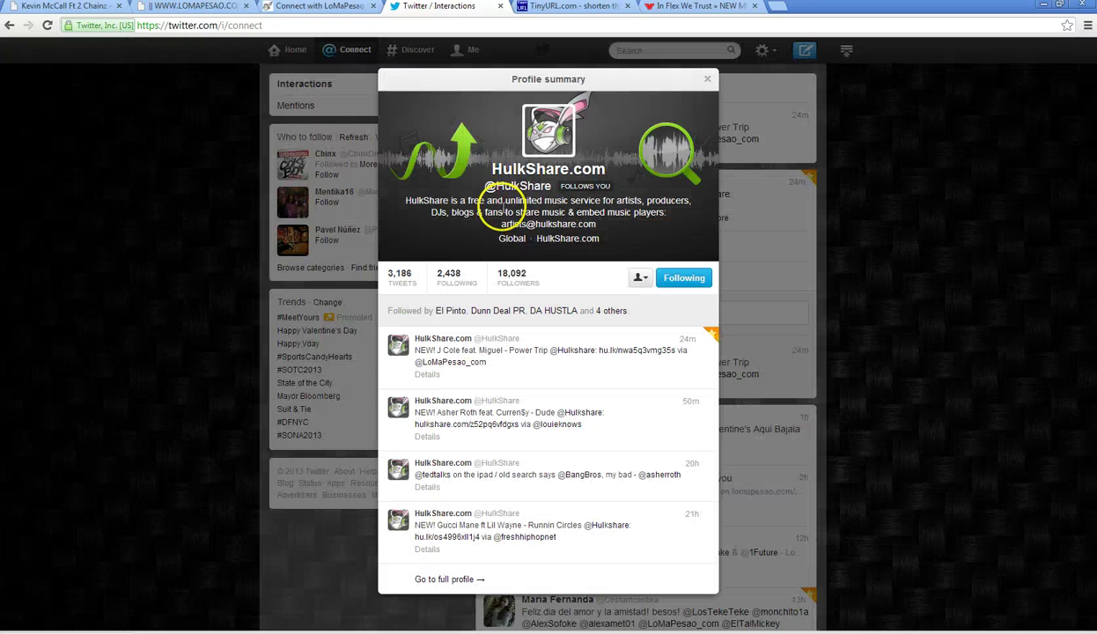
left_click(403, 294)
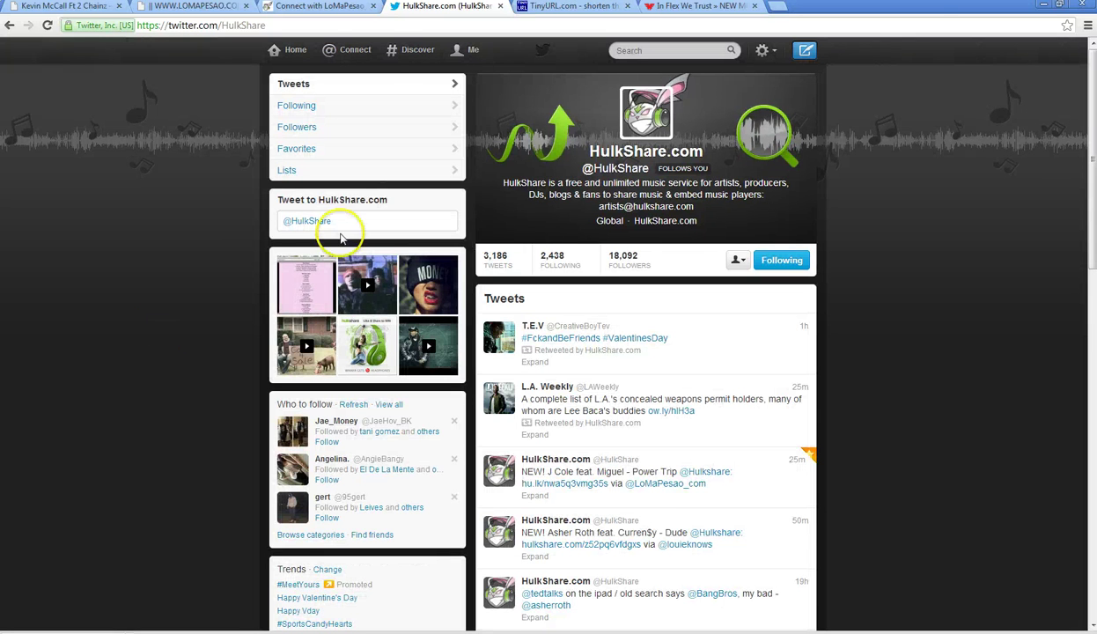
left_click(750, 488)
scroll(218, 458, "down", 3)
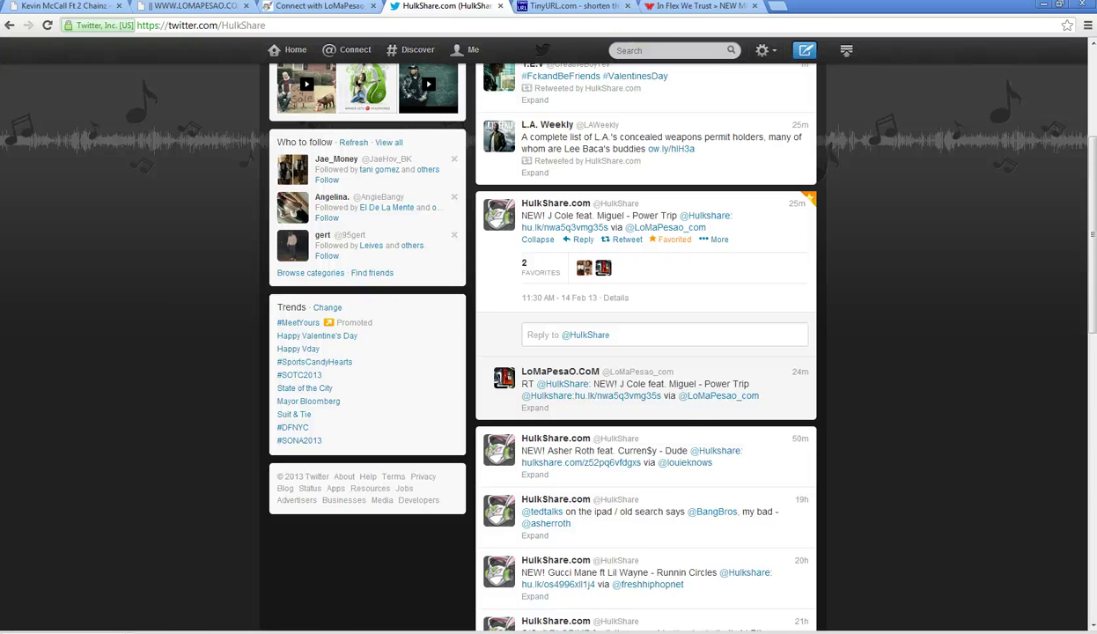
- Reset the In Flex We Trust video and play the Kevin McCall Sweetest Joy video
left_click(696, 6)
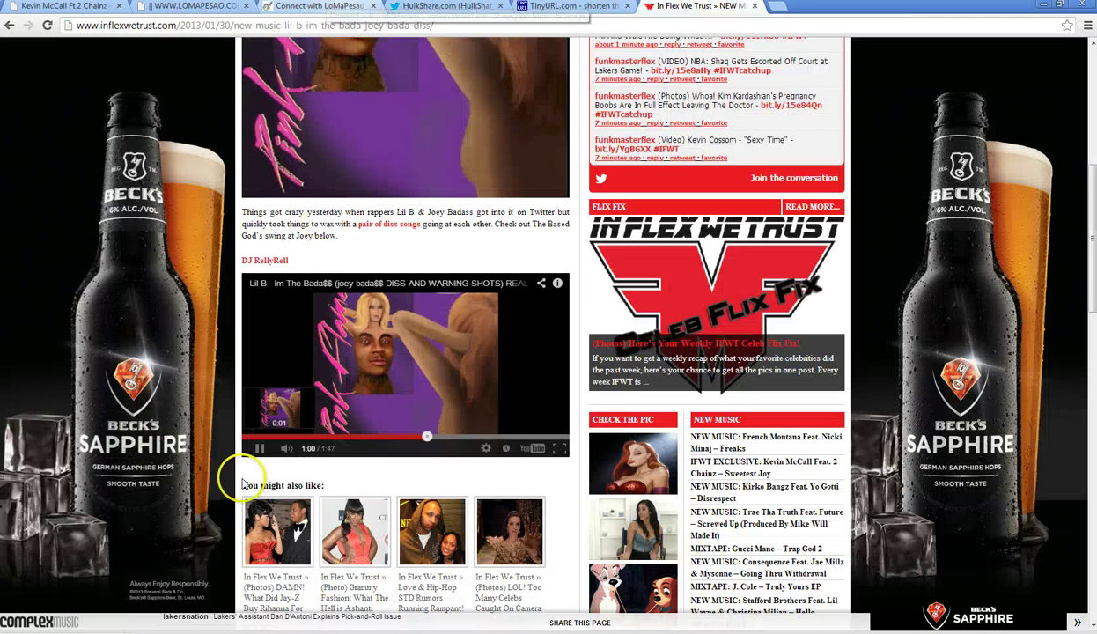
left_click(247, 437)
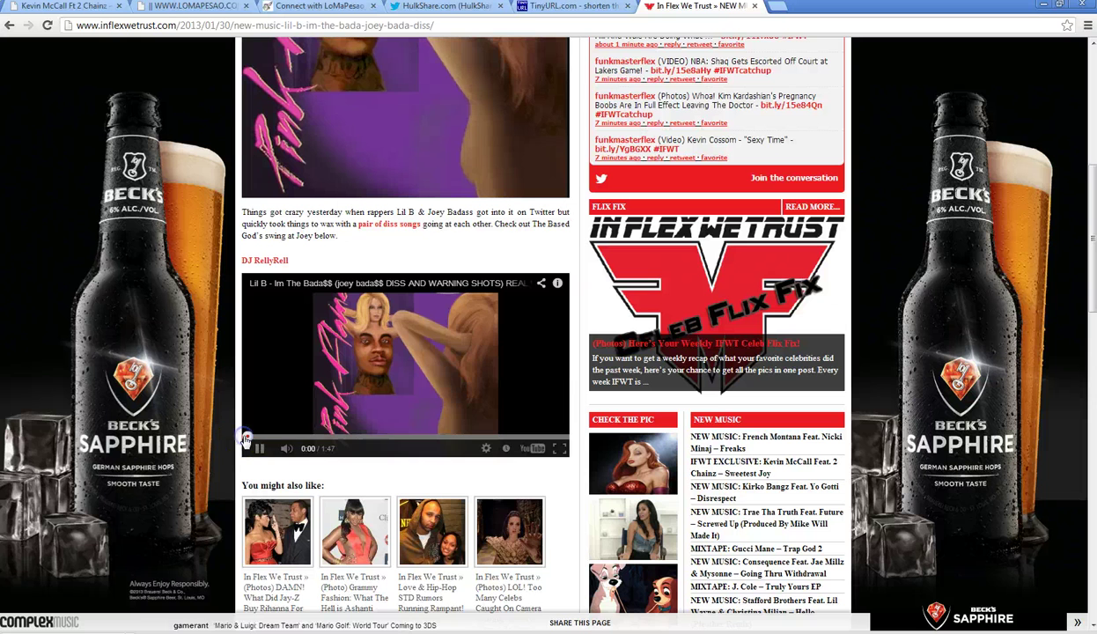
left_click(78, 11)
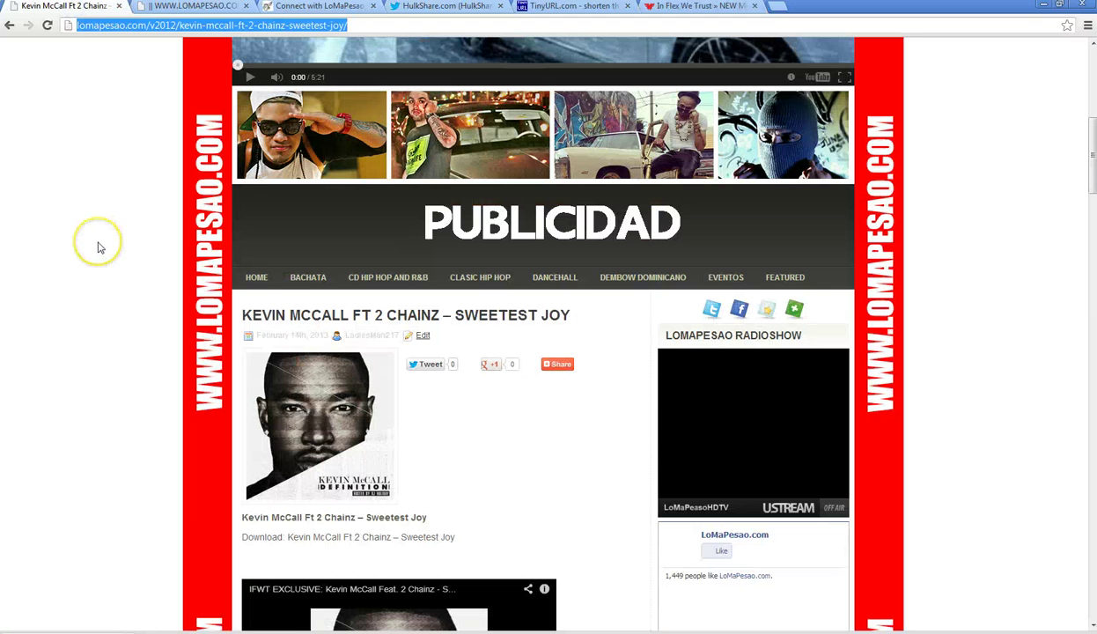
scroll(100, 248, "down", 3)
left_click(404, 438)
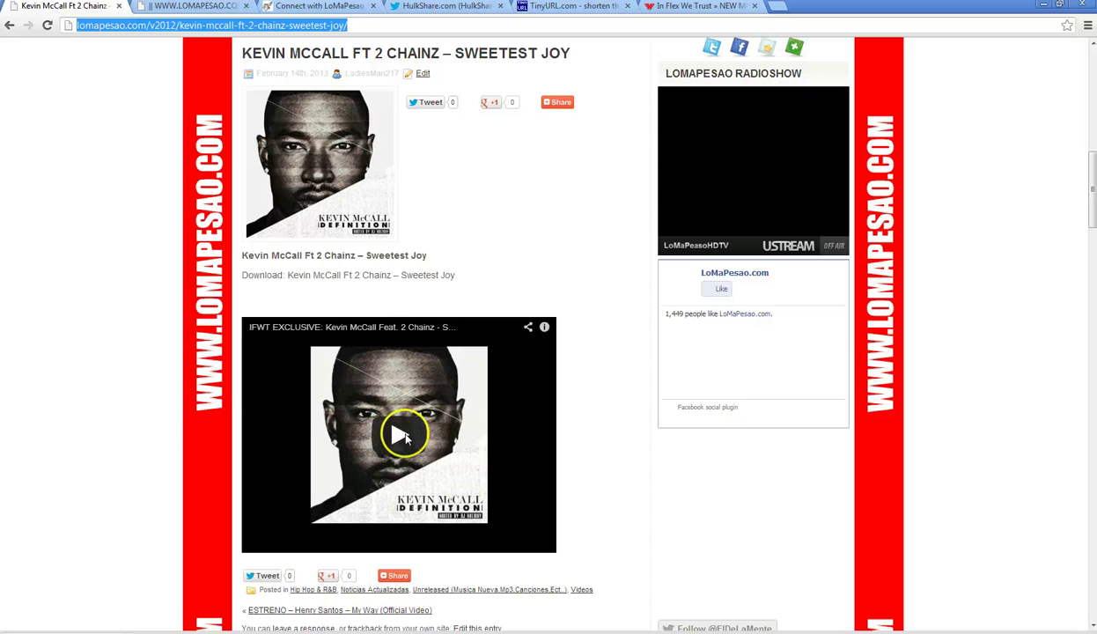
- Load the LoMaPesao wp-admin dashboard from the 'lom' address suggestion
type("lomapesao.com/v2012/")
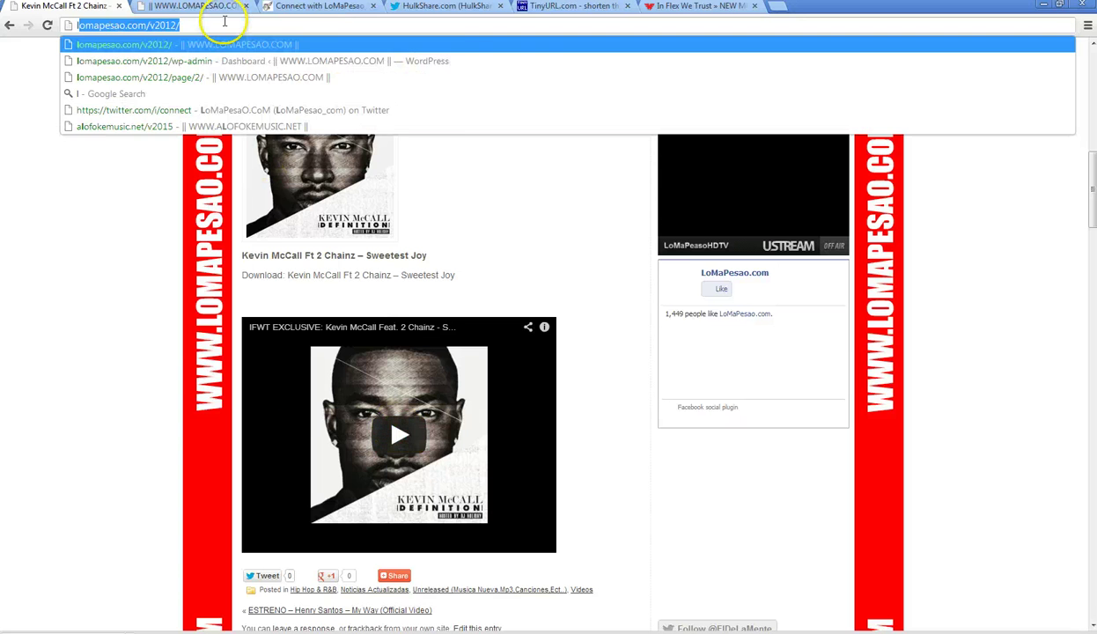
key("Down")
key("Return")
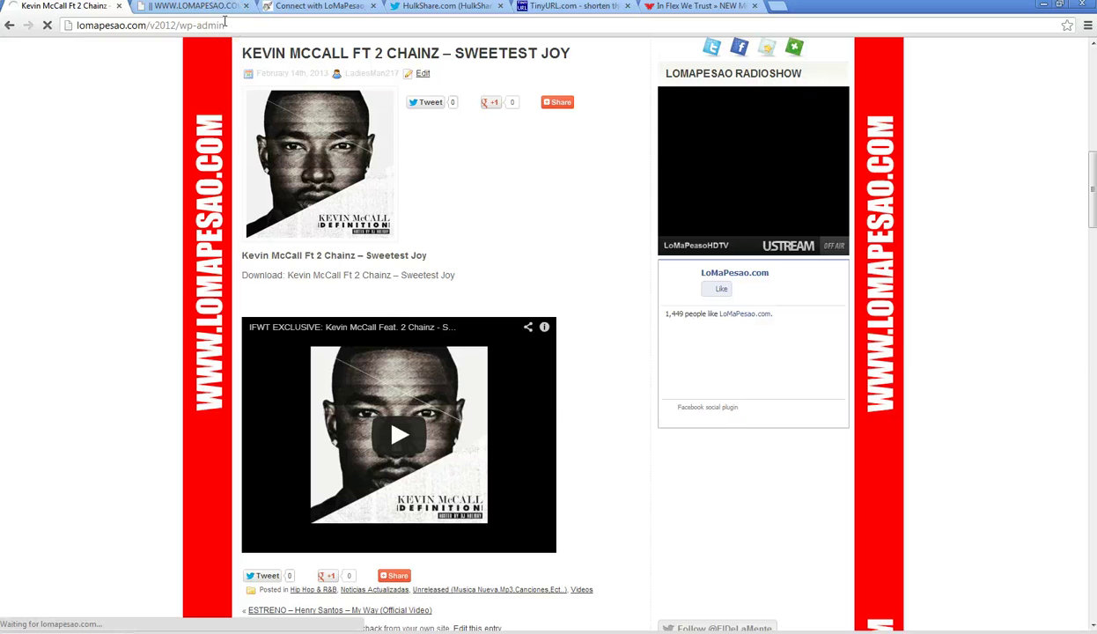
- Go back to the Twitter interactions page and copy its address
left_click(465, 10)
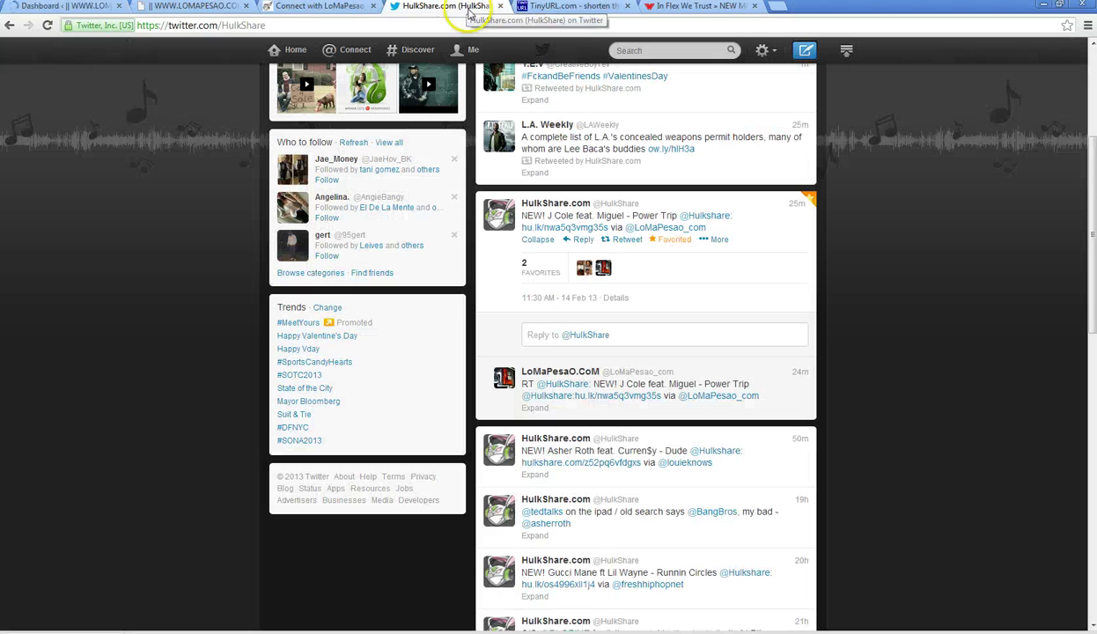
left_click(10, 26)
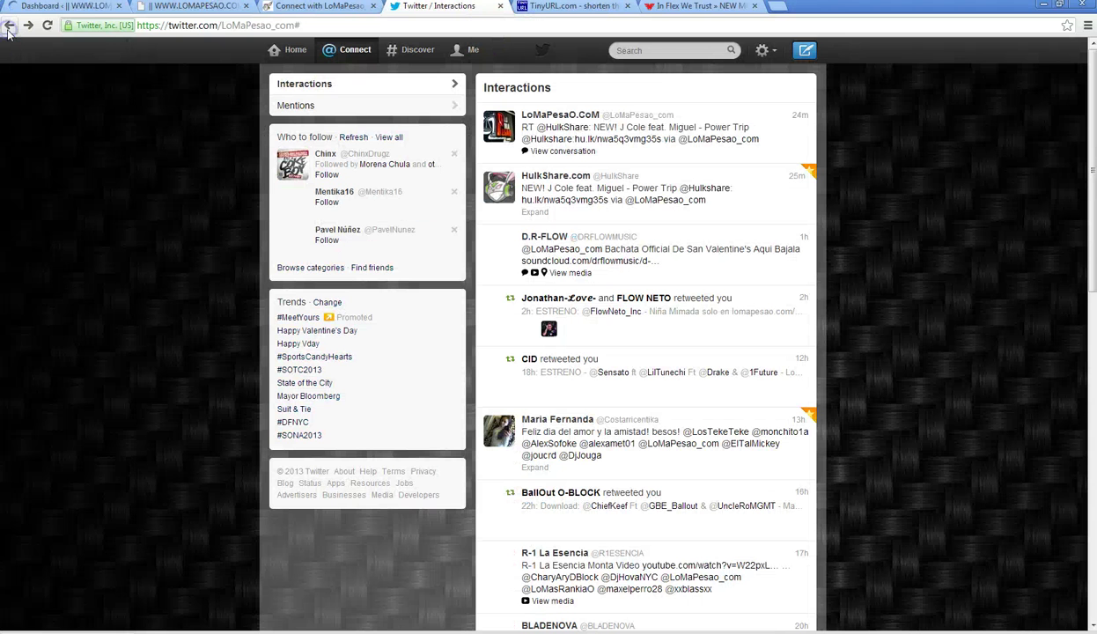
left_click(220, 24)
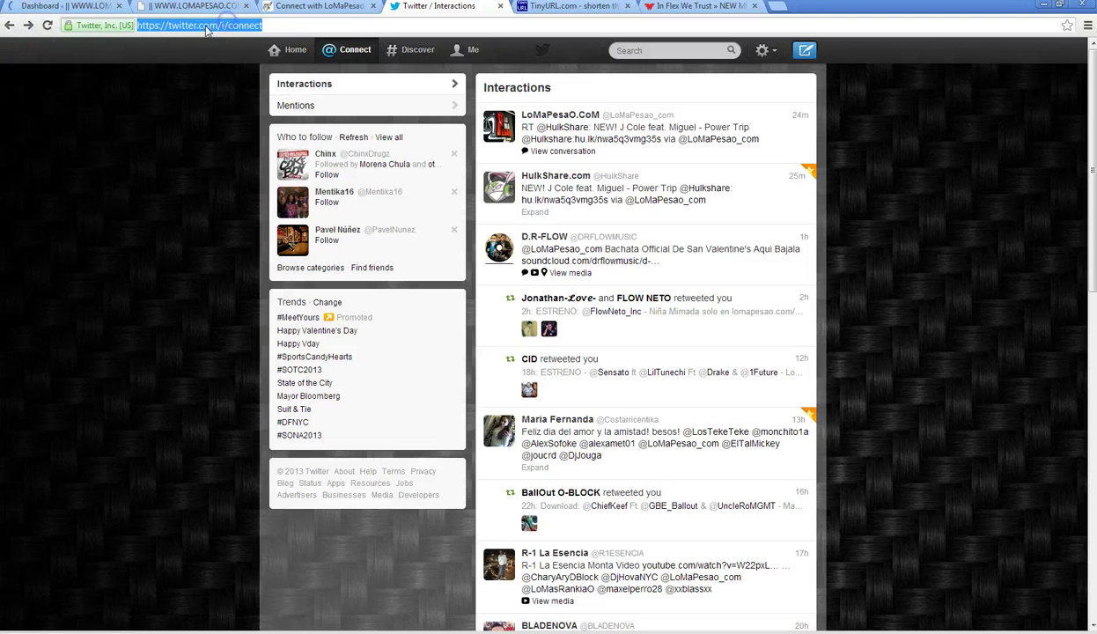
right_click(200, 23)
left_click(244, 67)
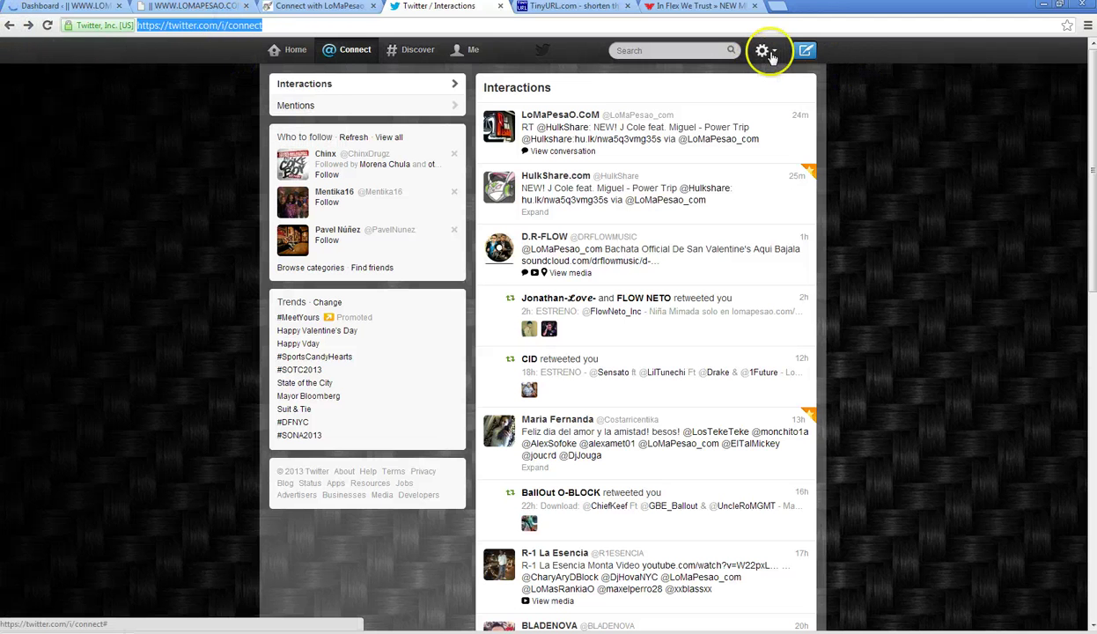
- Step back through history to the twitter.com/SENSATO page
left_click(10, 26)
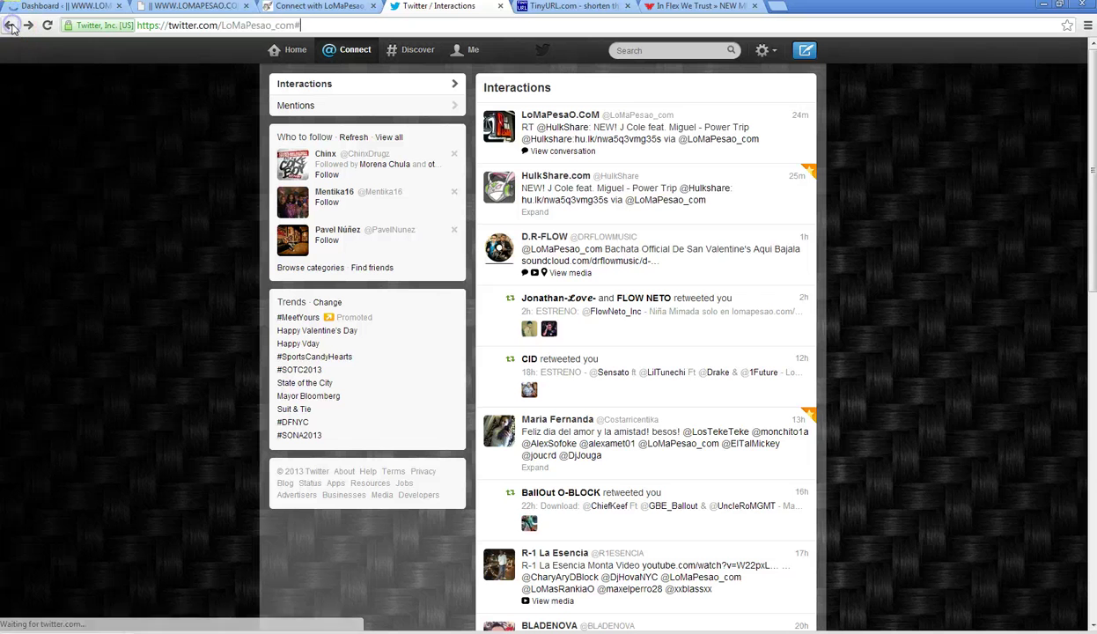
left_click(9, 25)
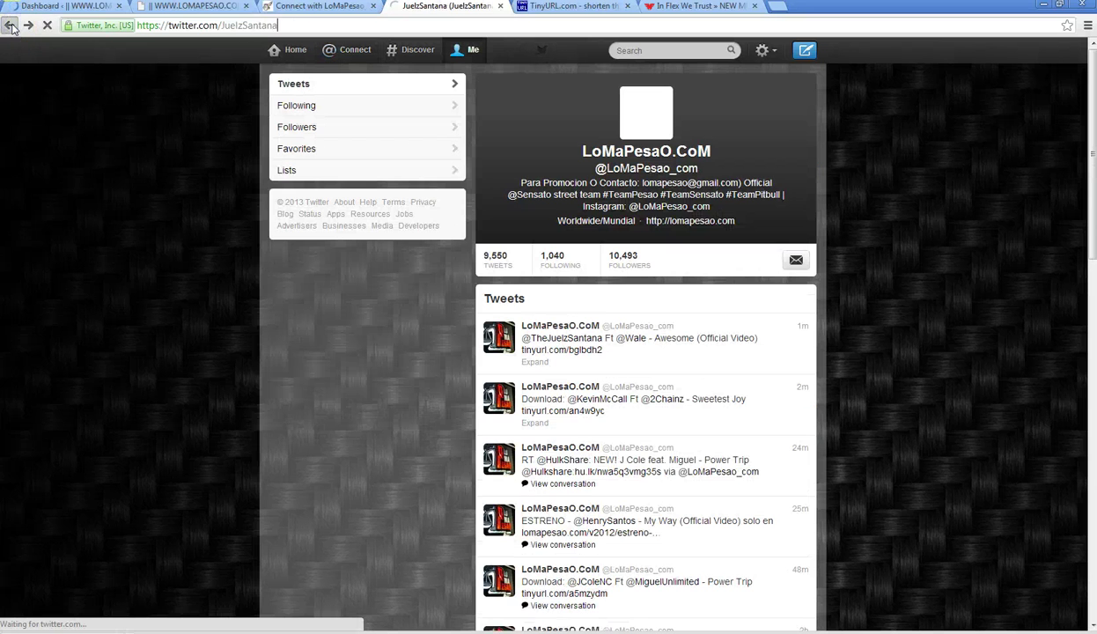
left_click(10, 25)
left_click(10, 25)
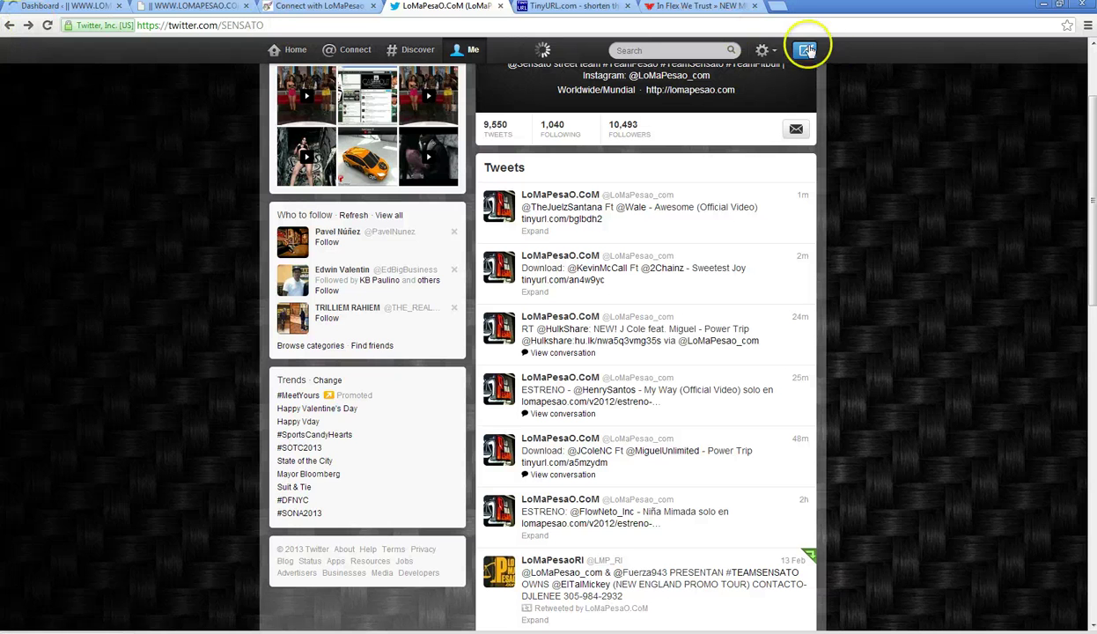
left_click(762, 50)
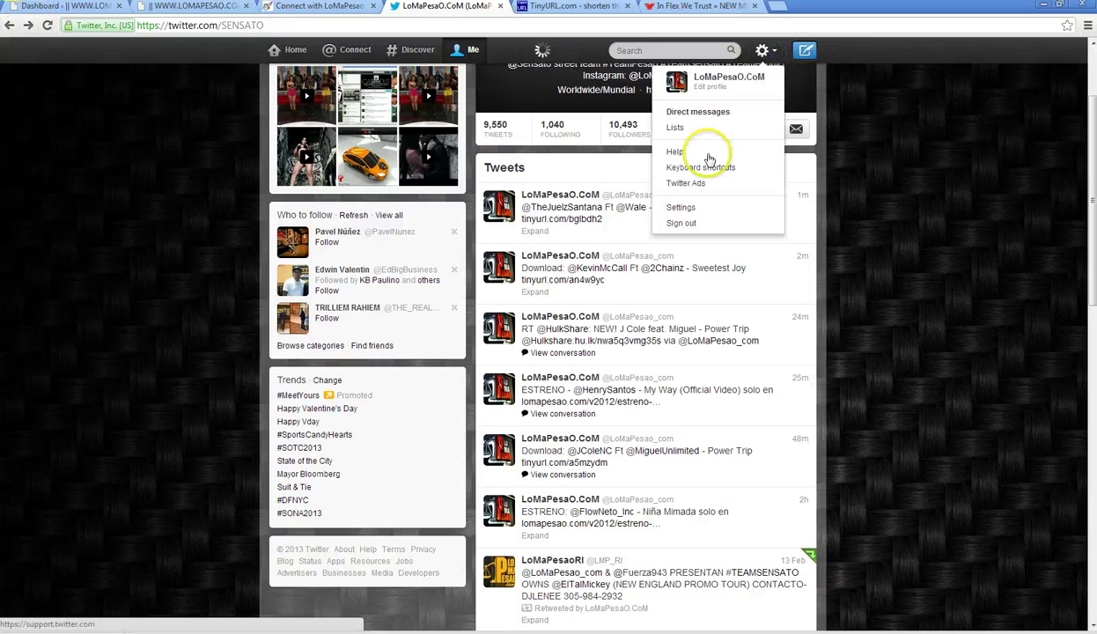
- Sign out of LoMaPesaO.CoM on Twitter and start signing in with the other account
left_click(682, 224)
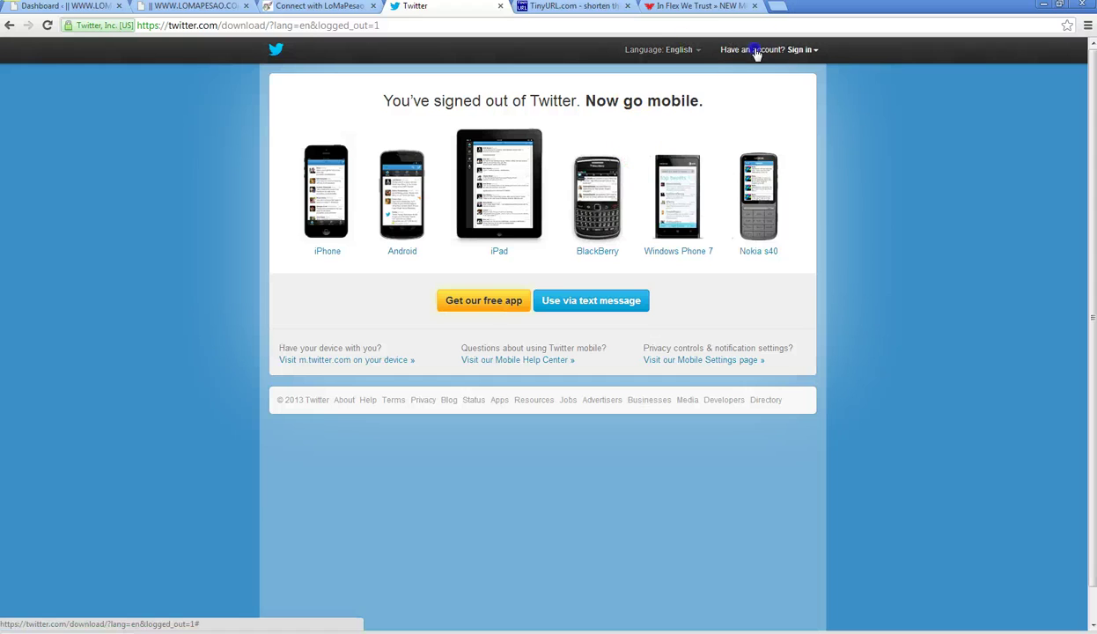
left_click(740, 50)
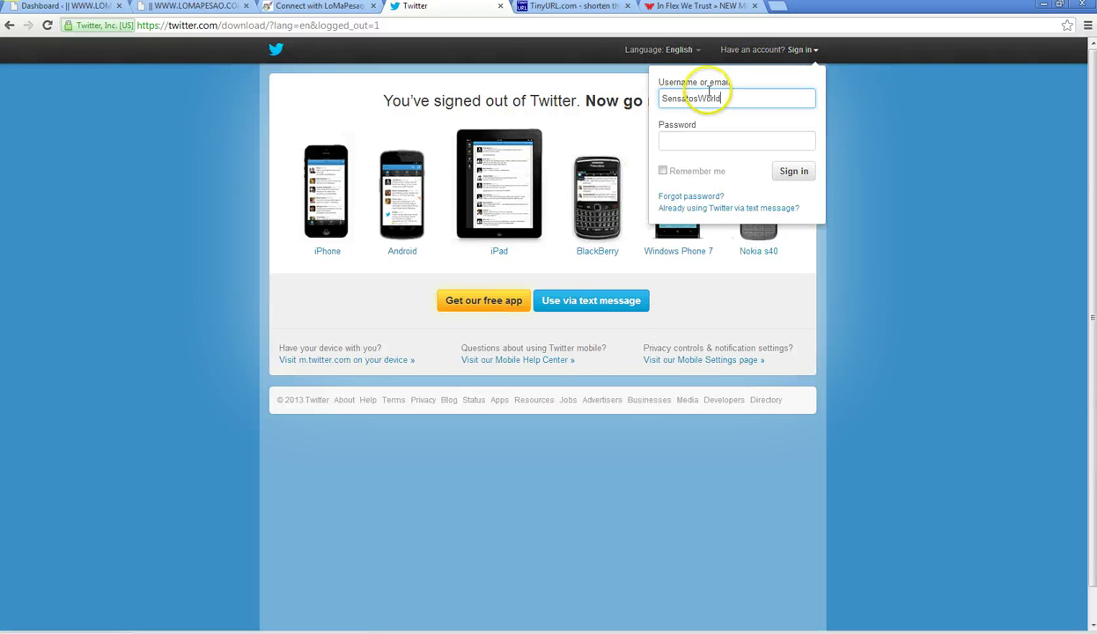
key("Tab")
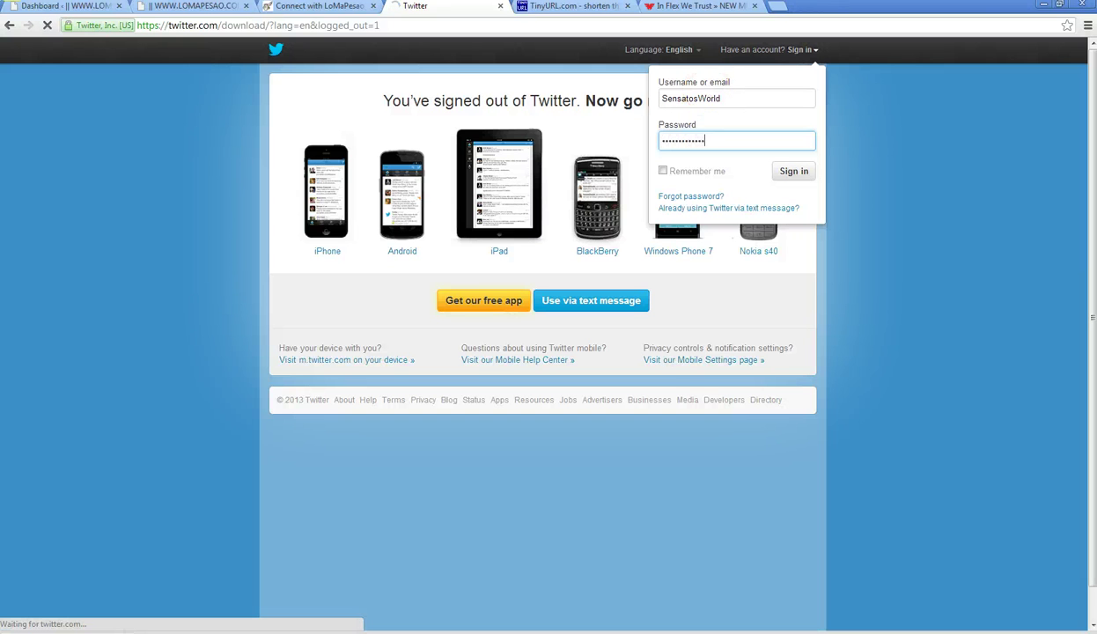
- Open All Posts in WordPress, log out of the dashboard, and return to Twitter
left_click(66, 6)
mouse_move(37, 138)
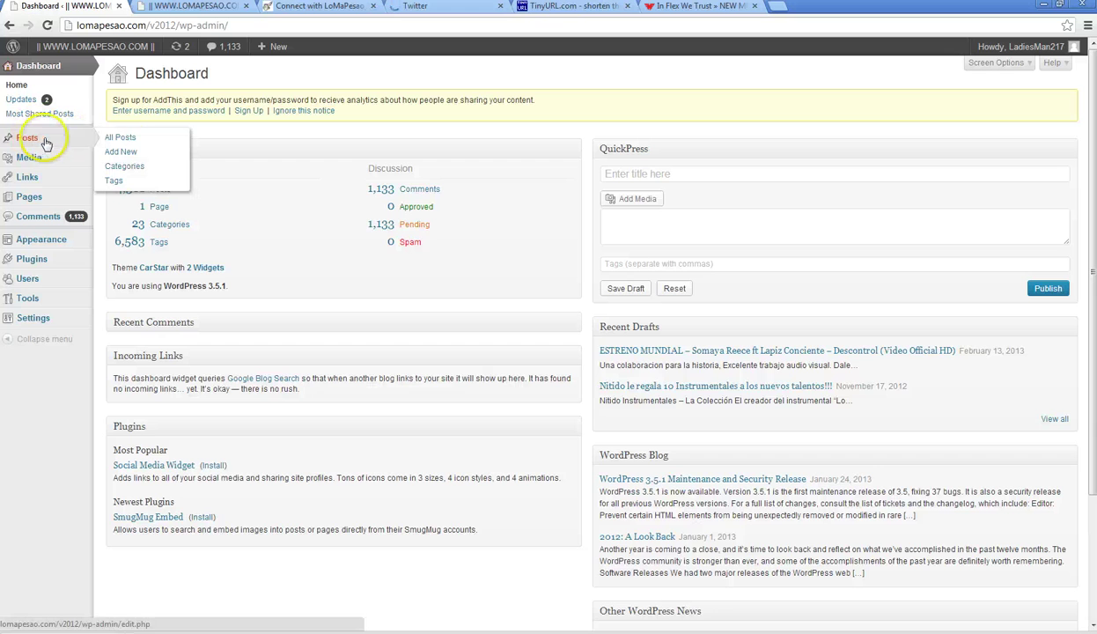
left_click(120, 141)
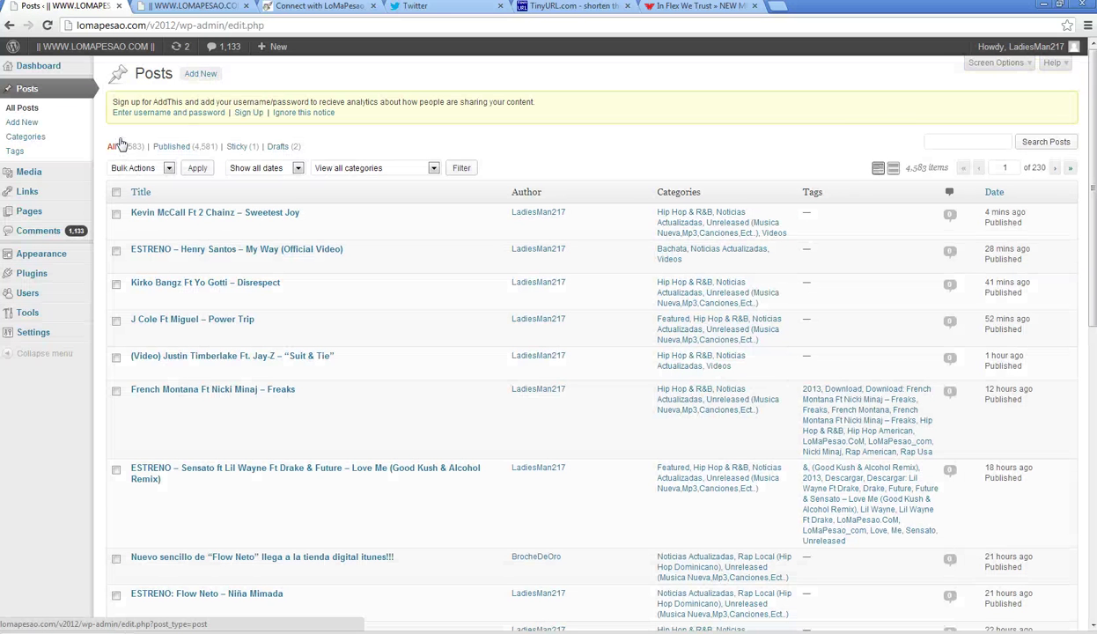
mouse_move(1013, 48)
left_click(987, 125)
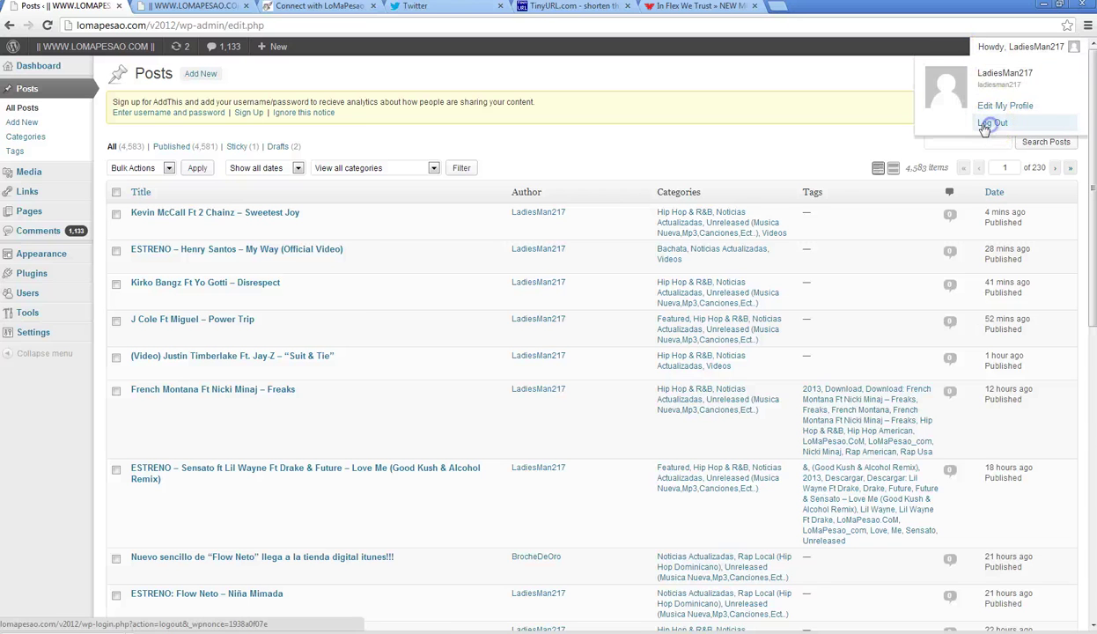
left_click(417, 6)
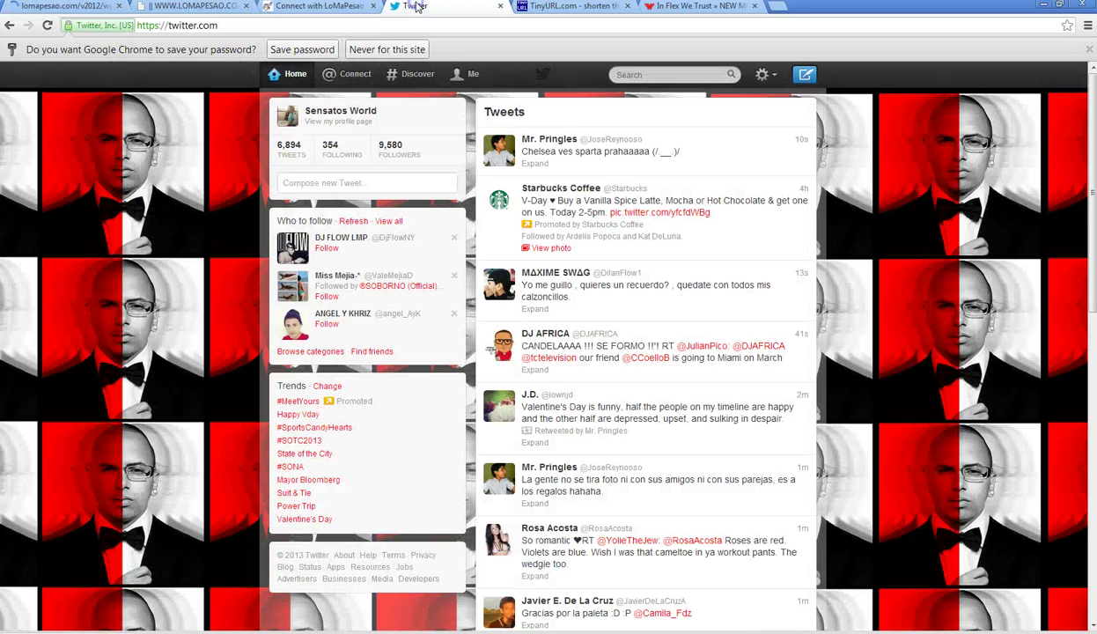
- View two retweeters' profiles from the Twitter interactions page
left_click(341, 81)
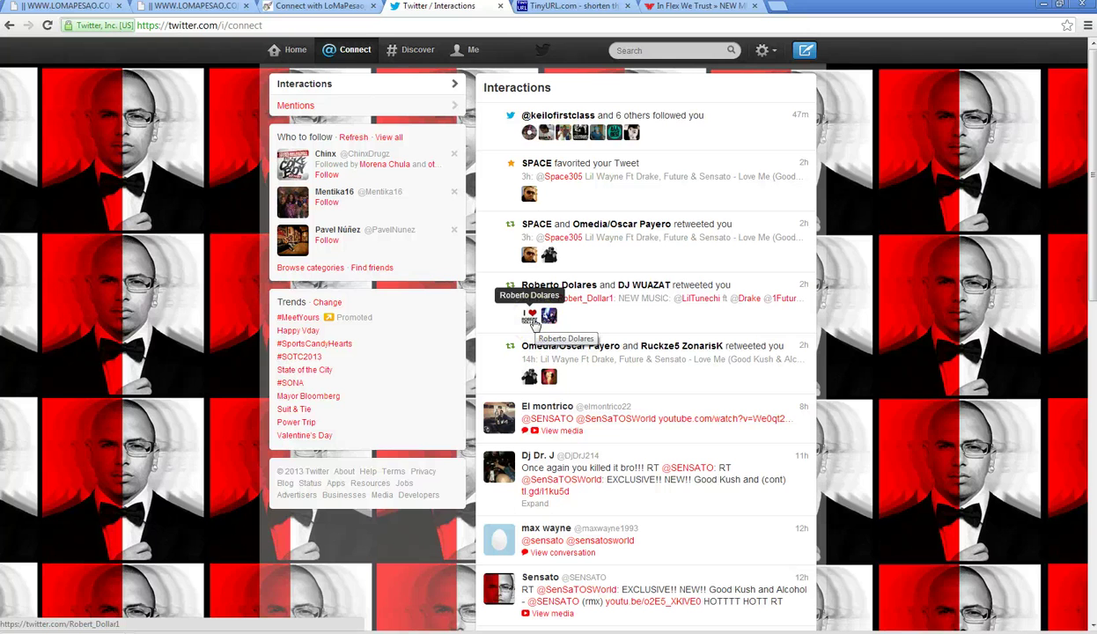
left_click(533, 319)
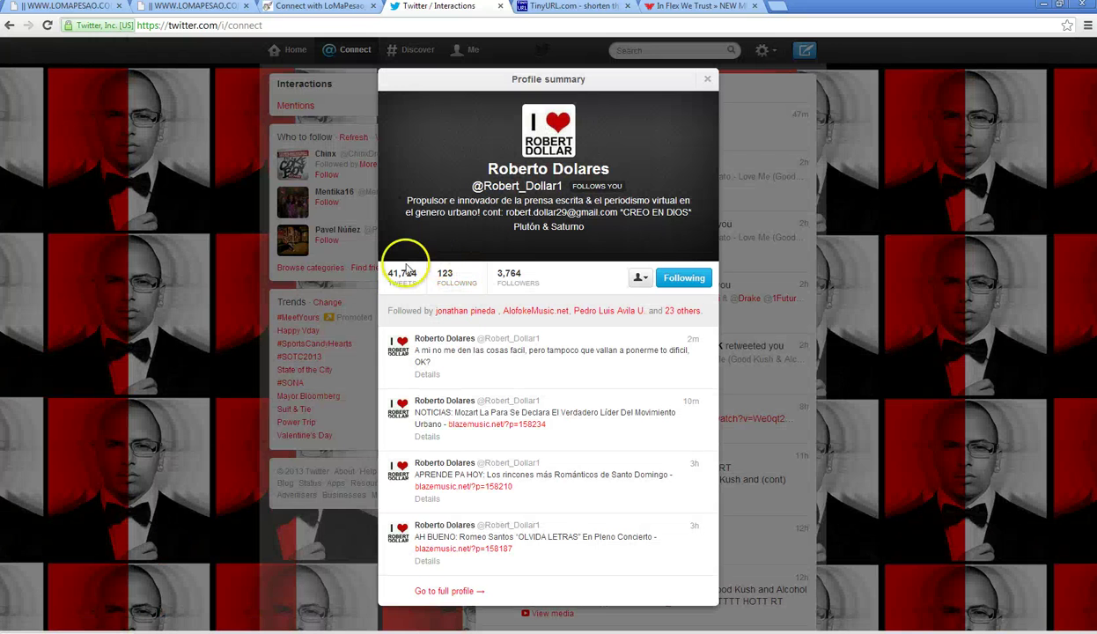
left_click(403, 287)
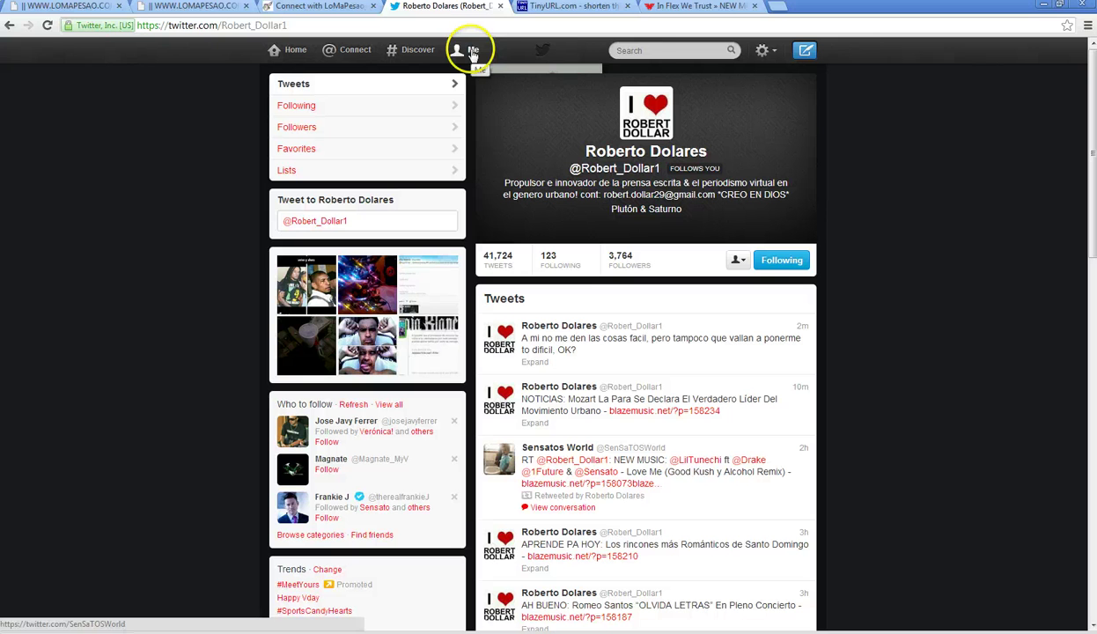
left_click(355, 50)
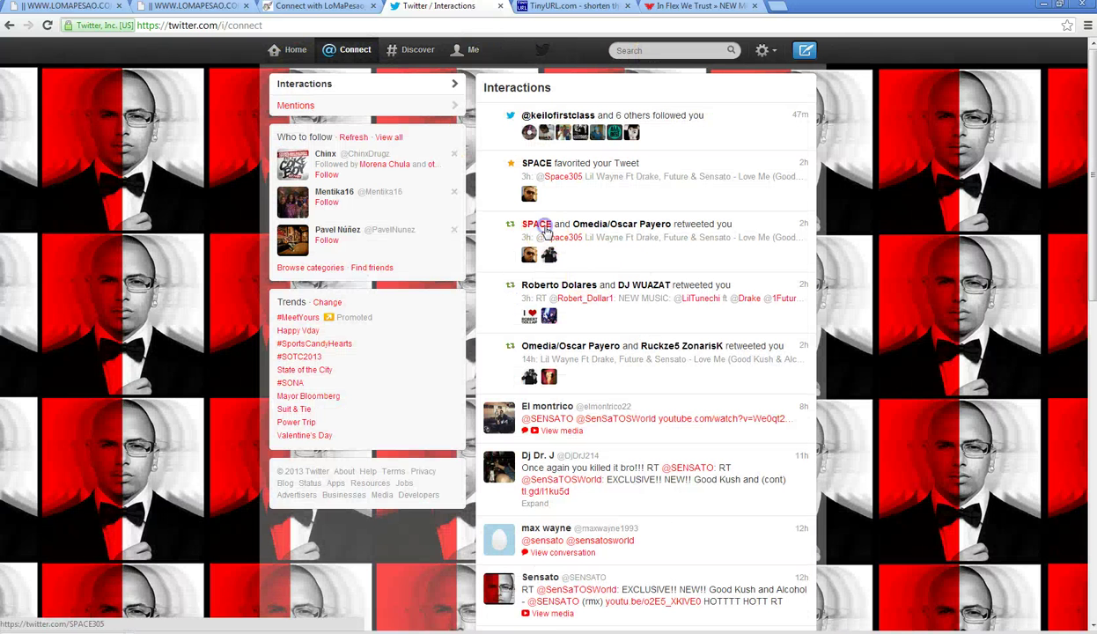
left_click(546, 229)
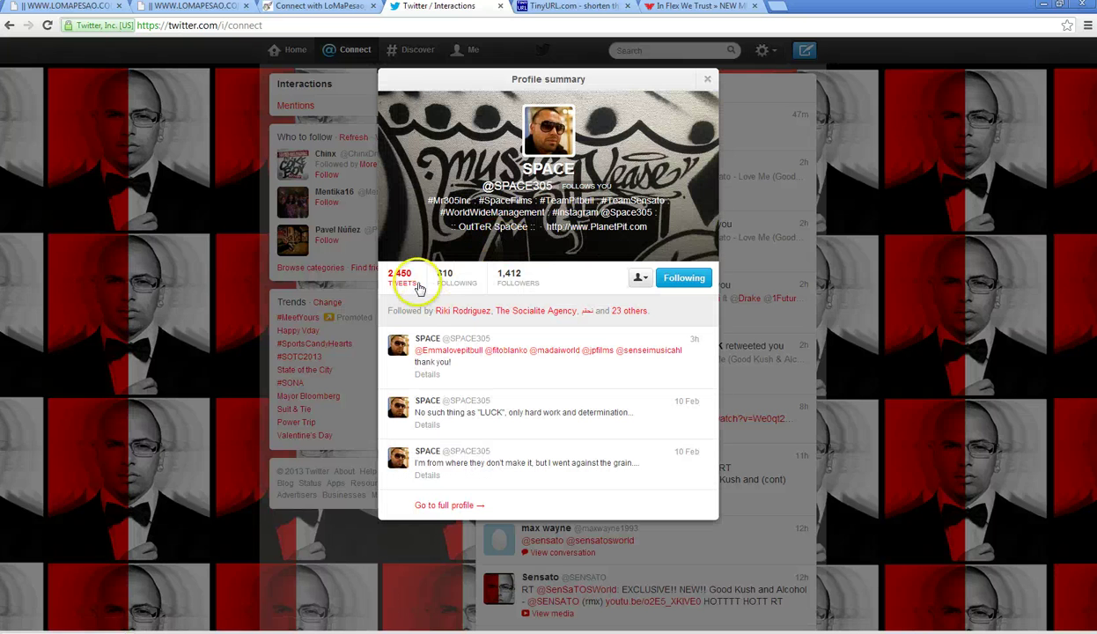
left_click(412, 284)
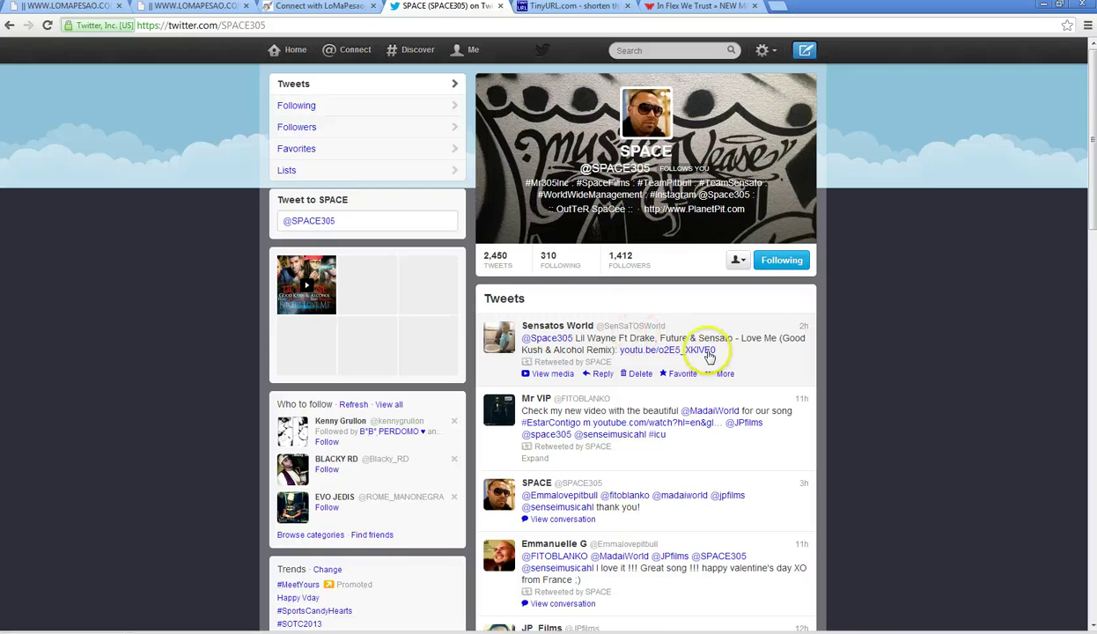
- Expand the Sensato video tweet, glance at direct messages, and search 'world'
left_click(776, 366)
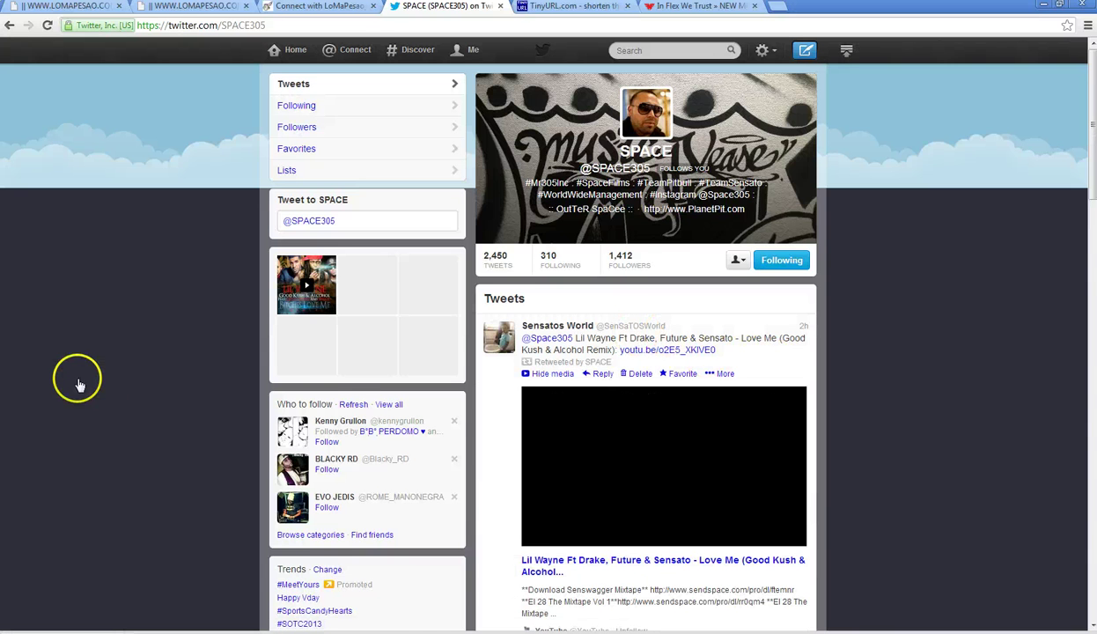
scroll(77, 384, "down", 2)
scroll(78, 377, "up", 1)
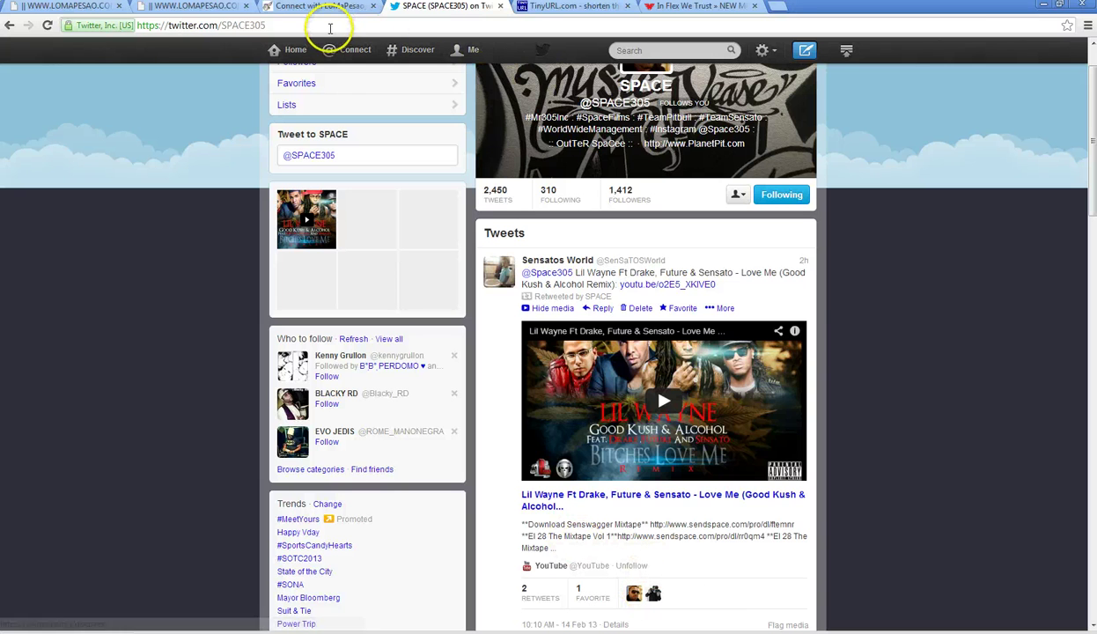
left_click(761, 52)
left_click(721, 110)
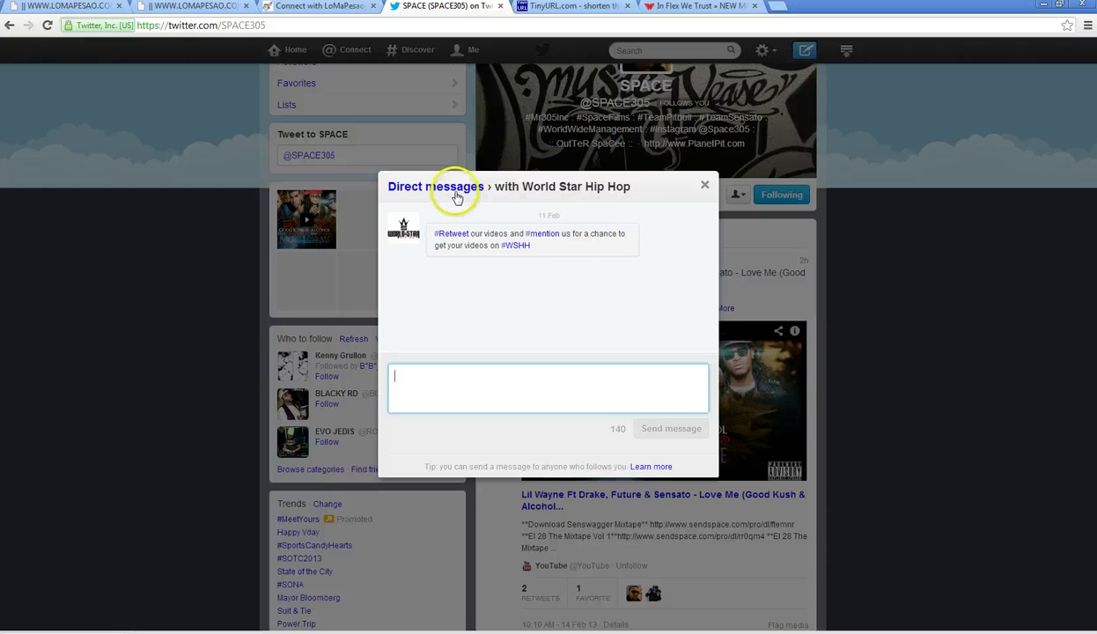
left_click(705, 187)
type("world")
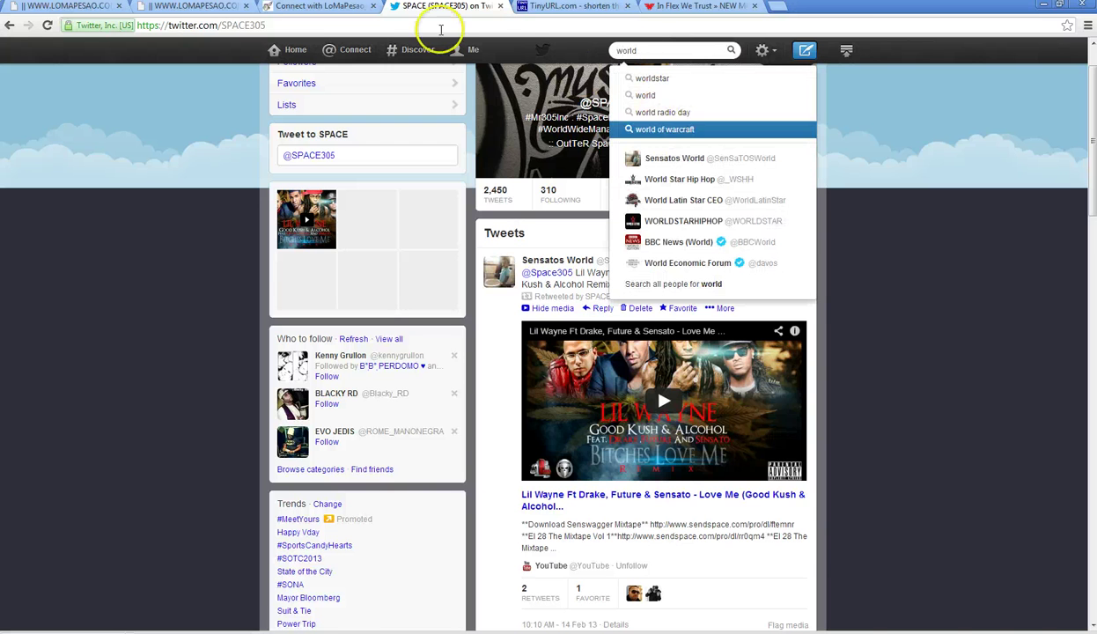
left_click(351, 50)
- Scroll and reload the LoMaPesao homepage tab
left_click(696, 6)
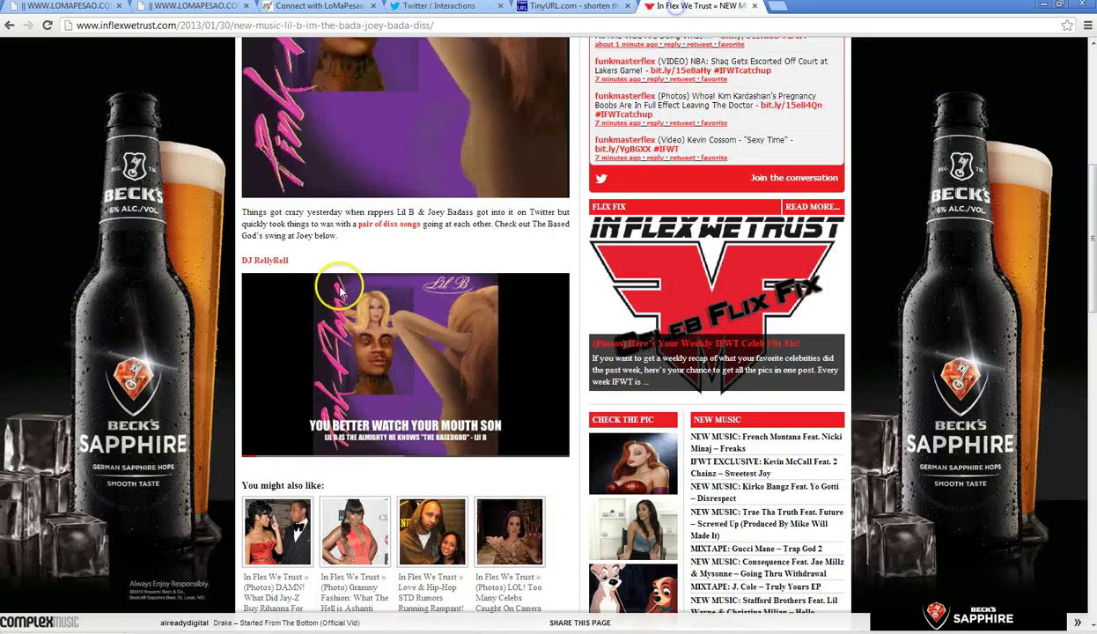
left_click(81, 8)
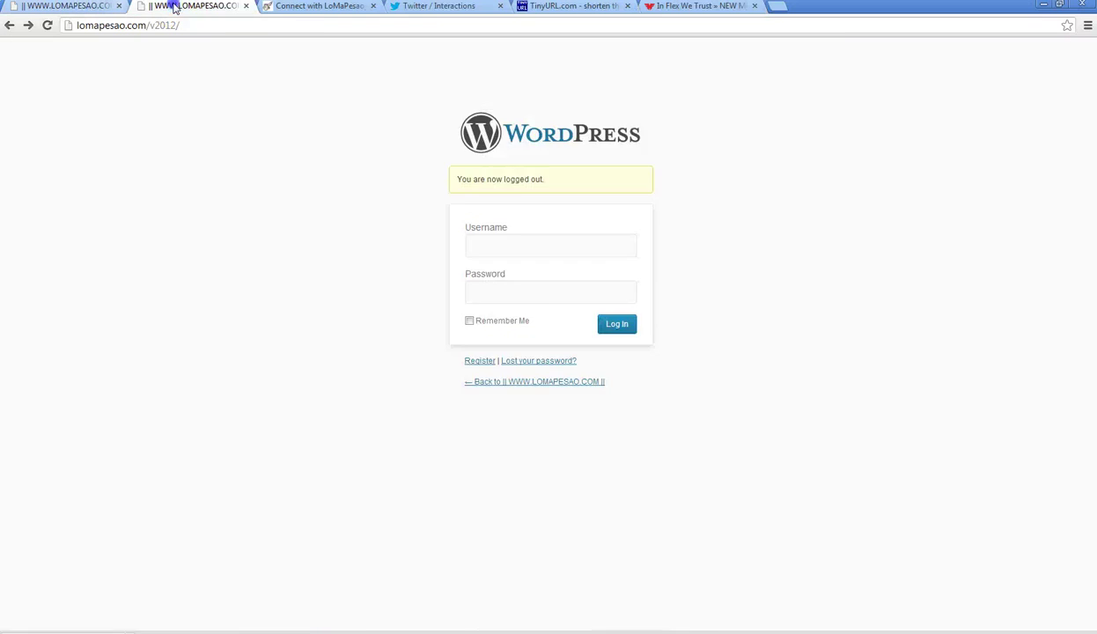
left_click(193, 6)
left_click(135, 269)
scroll(137, 273, "up", 10)
scroll(136, 273, "up", 15)
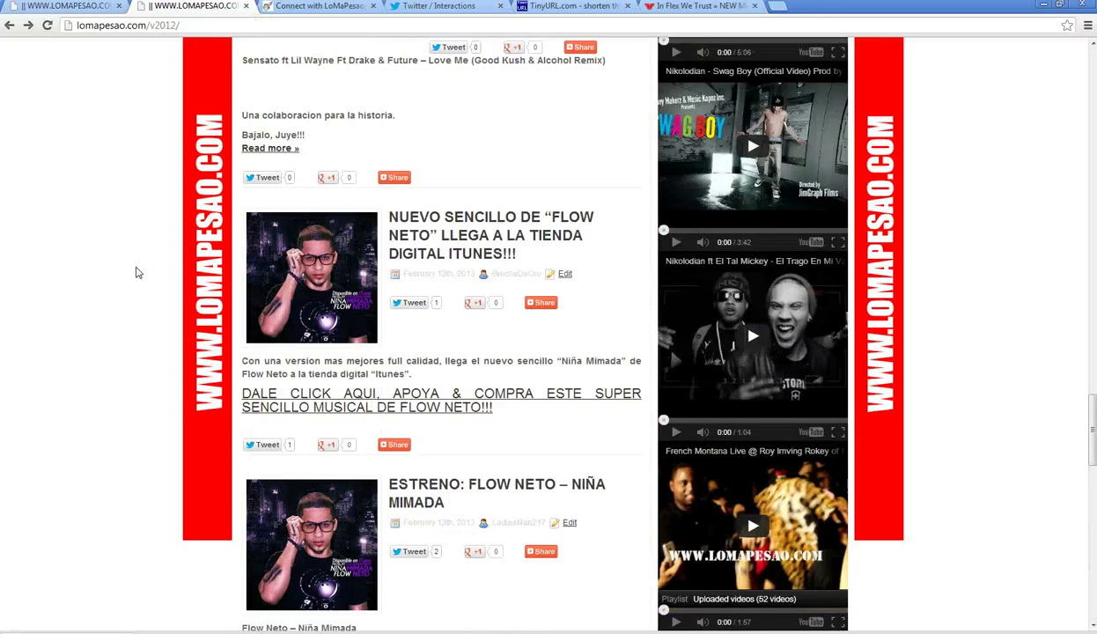
scroll(137, 273, "up", 12)
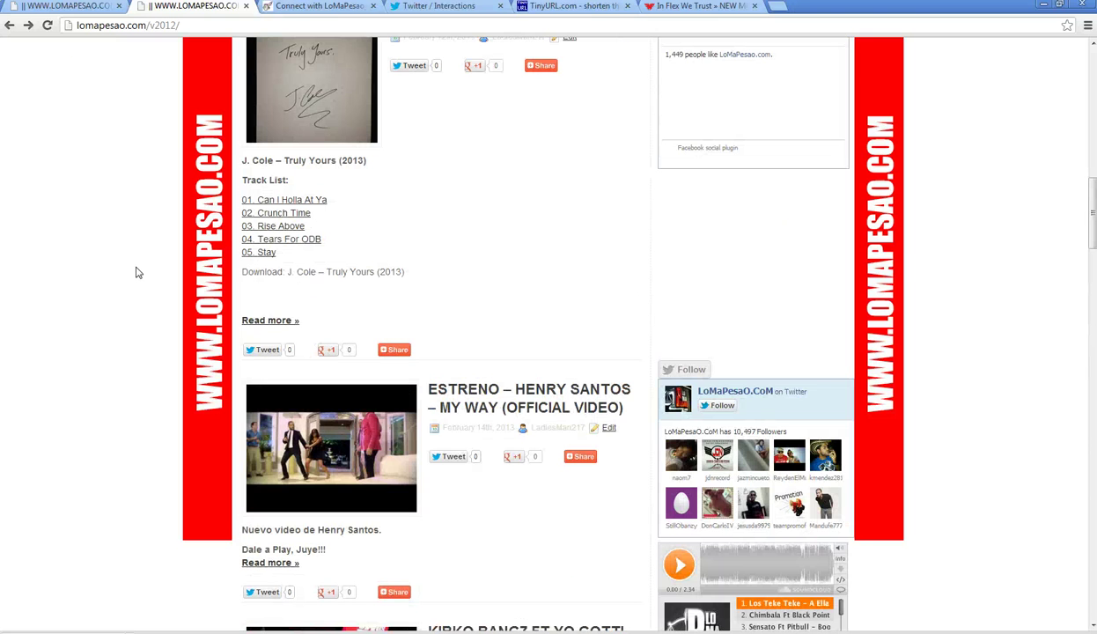
left_click(51, 26)
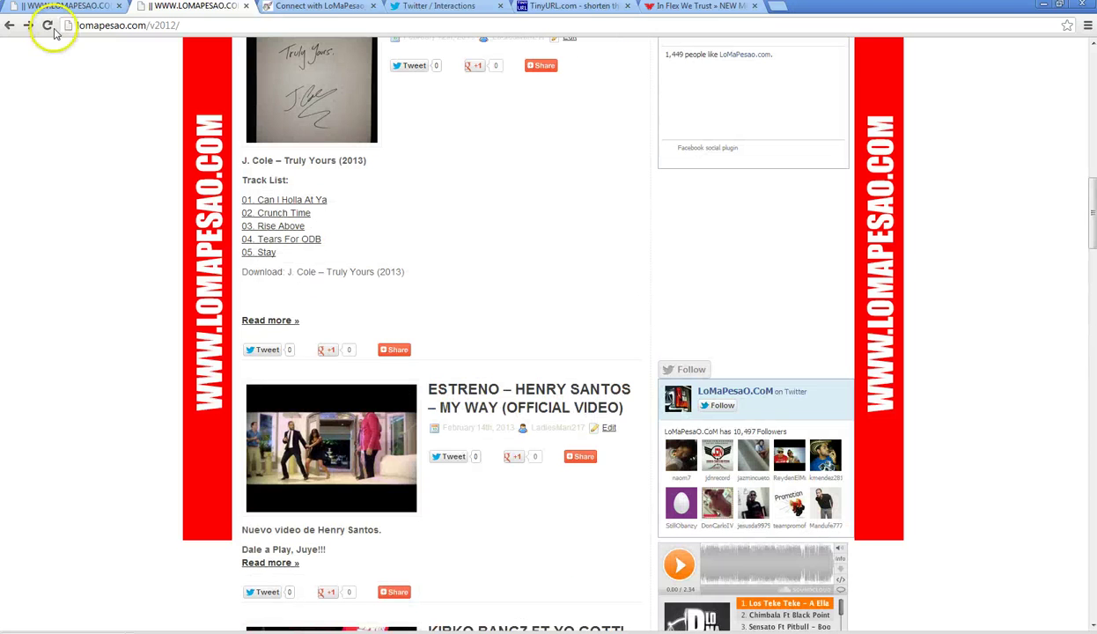
- Close the WordPress logged-out tab and play Kirko Bangz Ft Yo Gotti – Disrespect on HulkShare
left_click(106, 7)
left_click(118, 7)
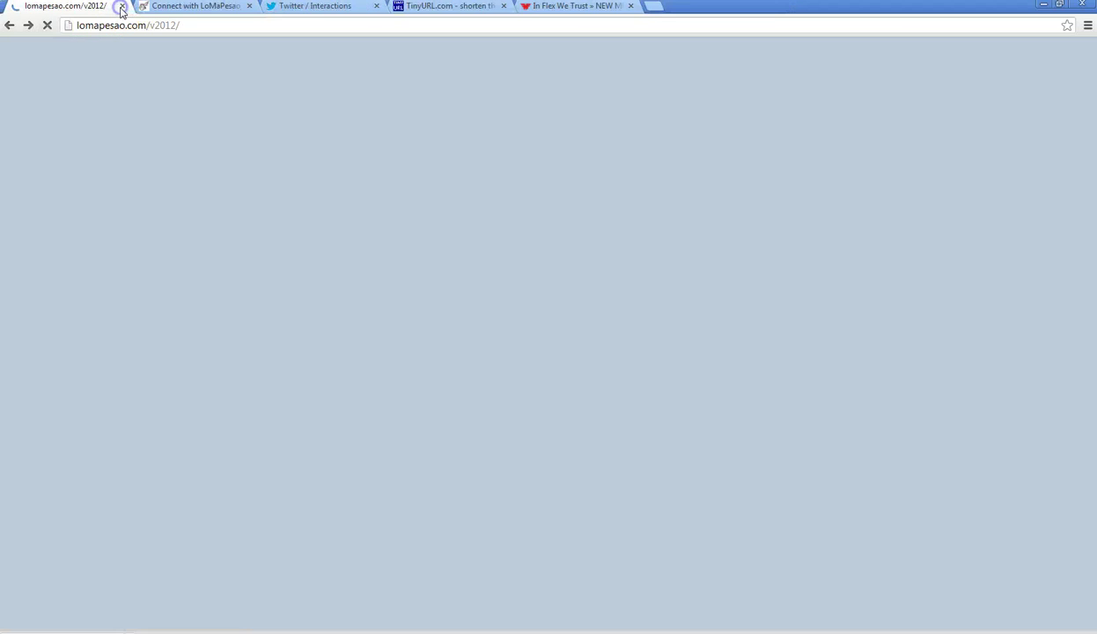
left_click(194, 7)
left_click(64, 398)
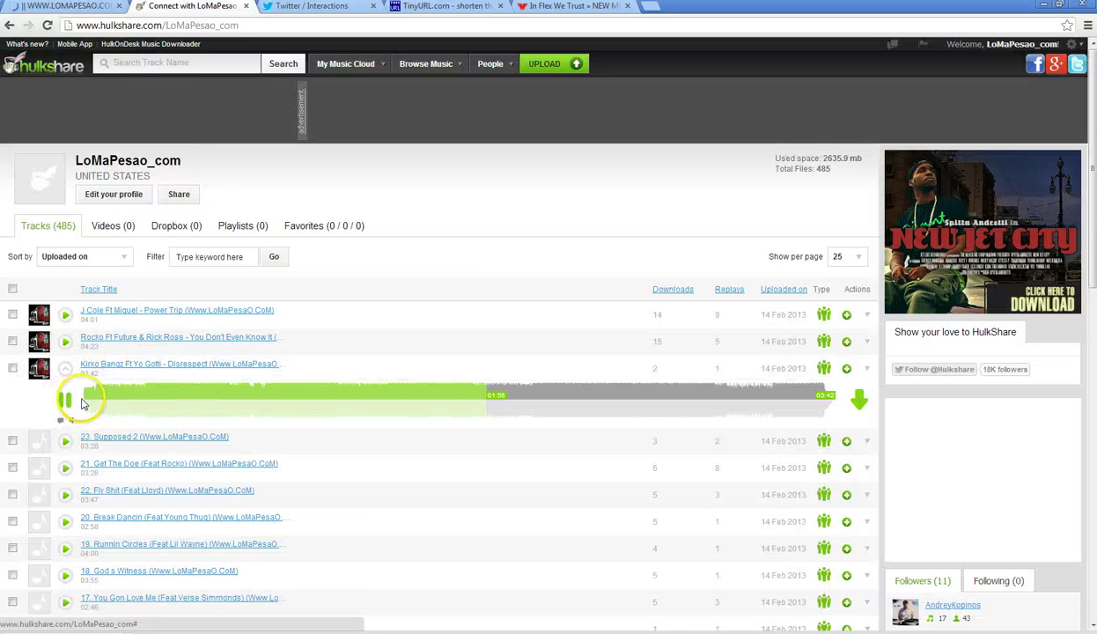
- Close the TinyURL tab
left_click(603, 8)
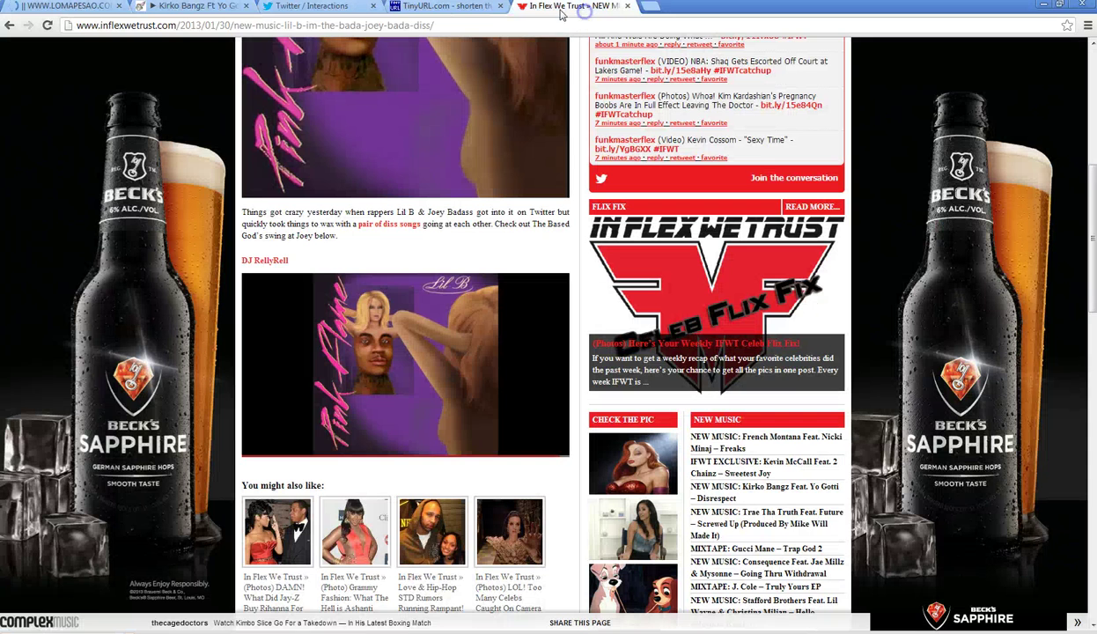
left_click(478, 7)
left_click(502, 6)
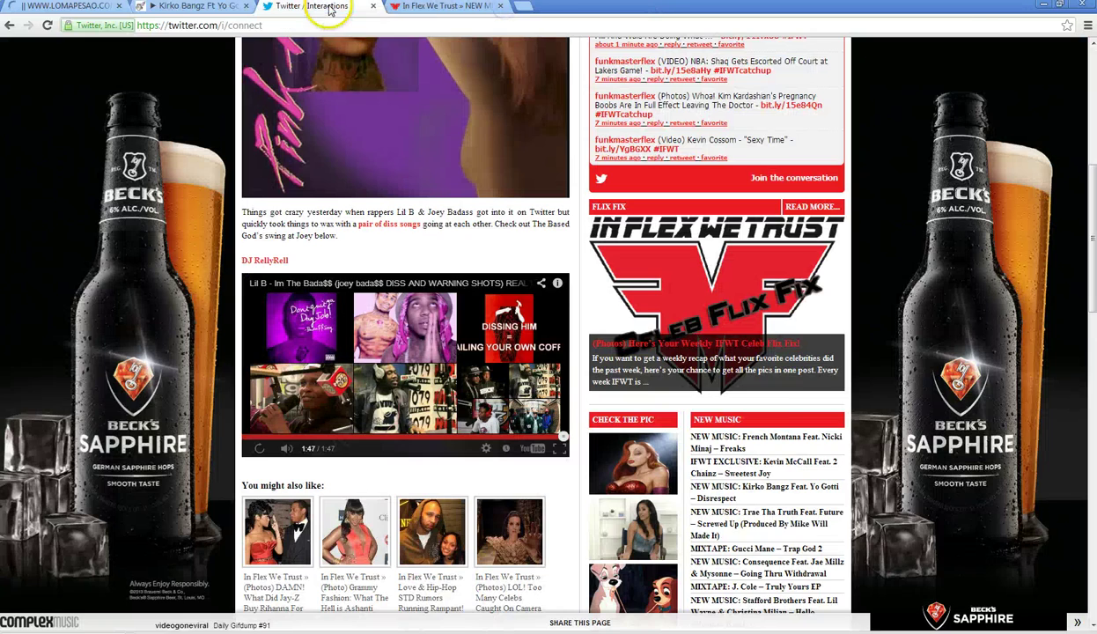
- Search Twitter for 'planet' and open the Planet Pit profile
left_click(295, 7)
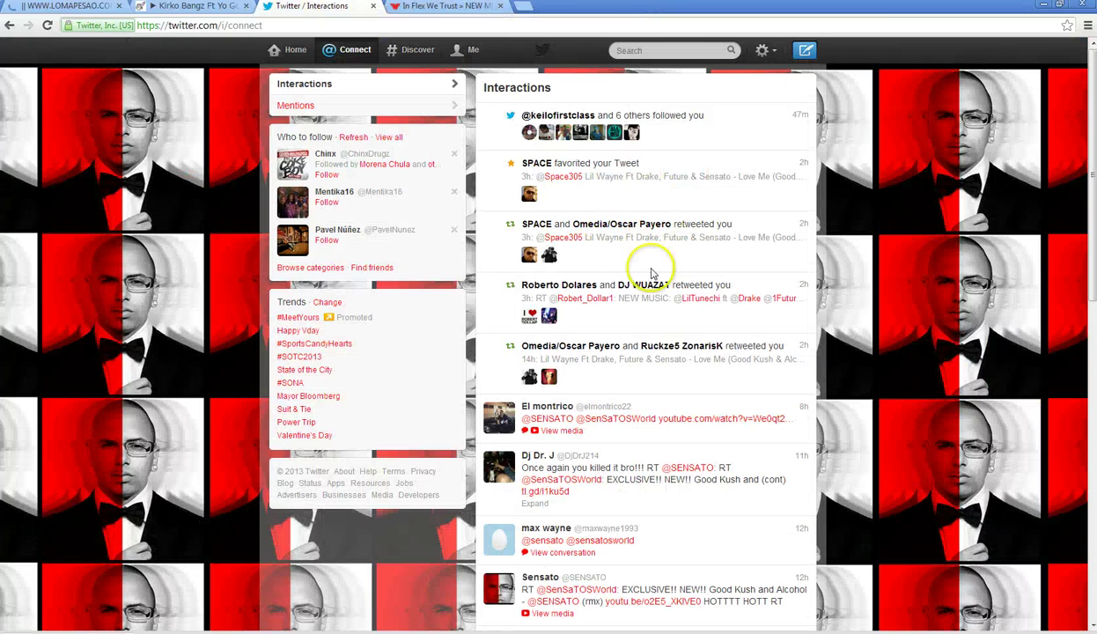
left_click(652, 49)
type("planet")
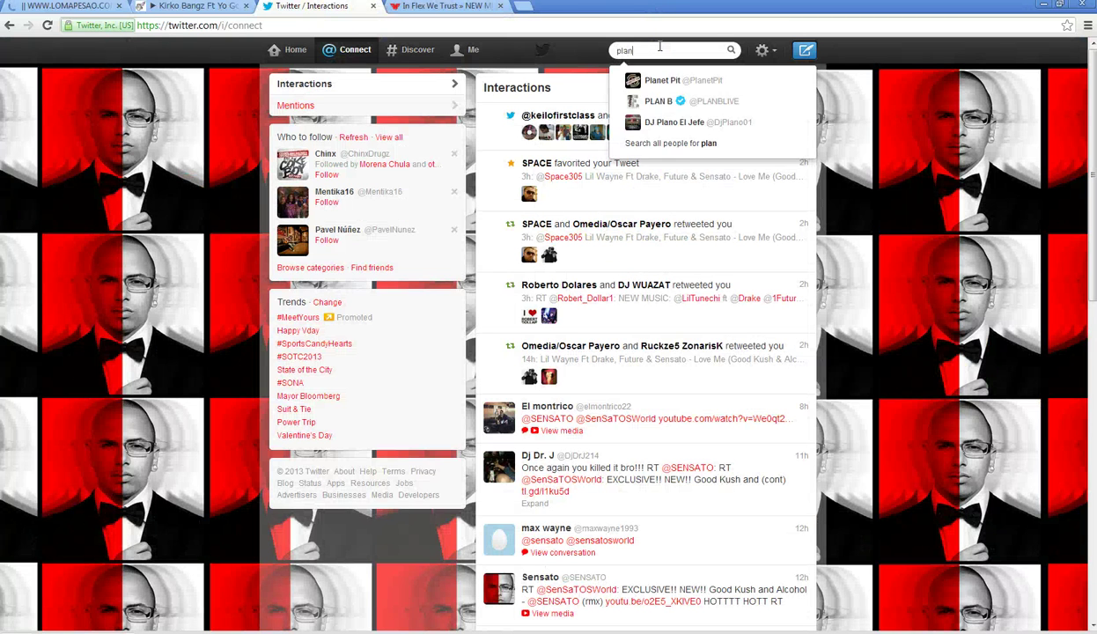
left_click(699, 161)
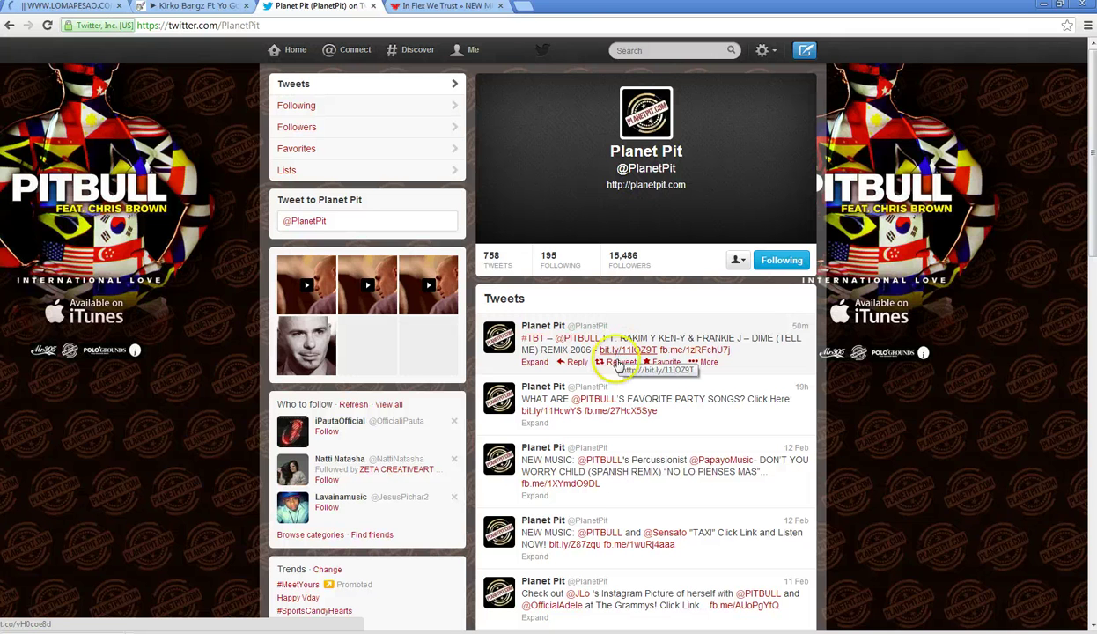
- Open the tweet's bit.ly article and search the Planet Pit site for 'sensato'
left_click(616, 351)
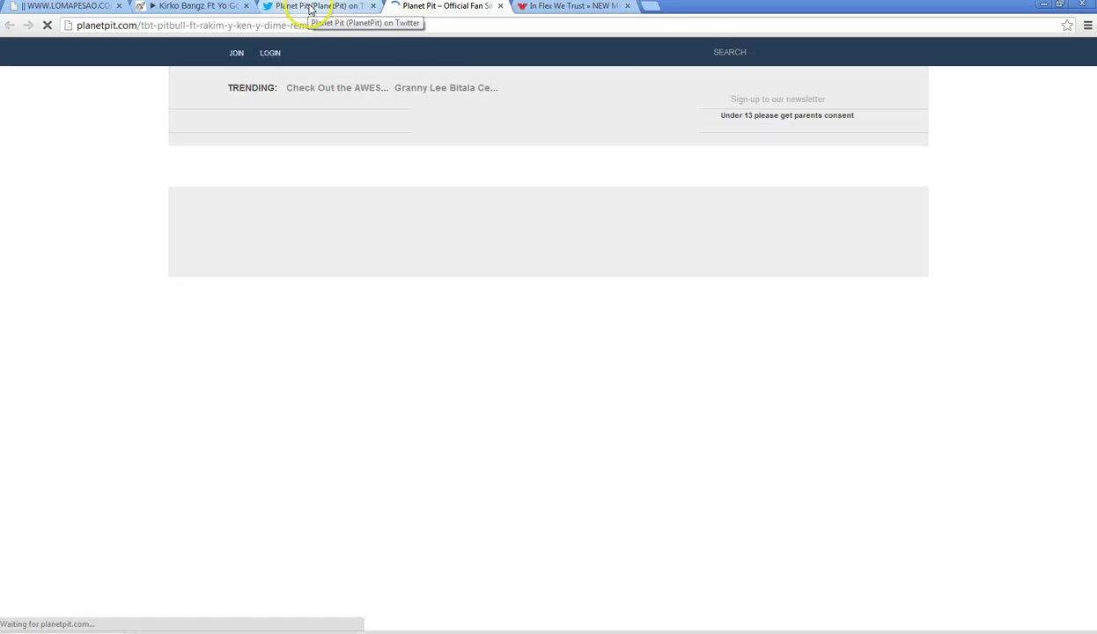
left_click(750, 51)
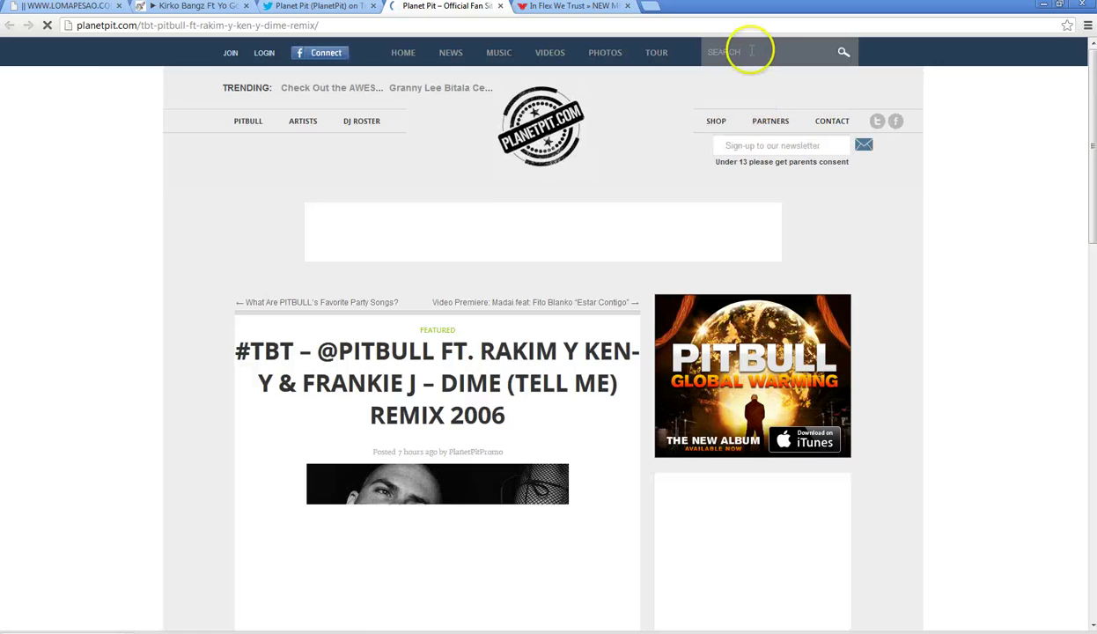
type("semsato")
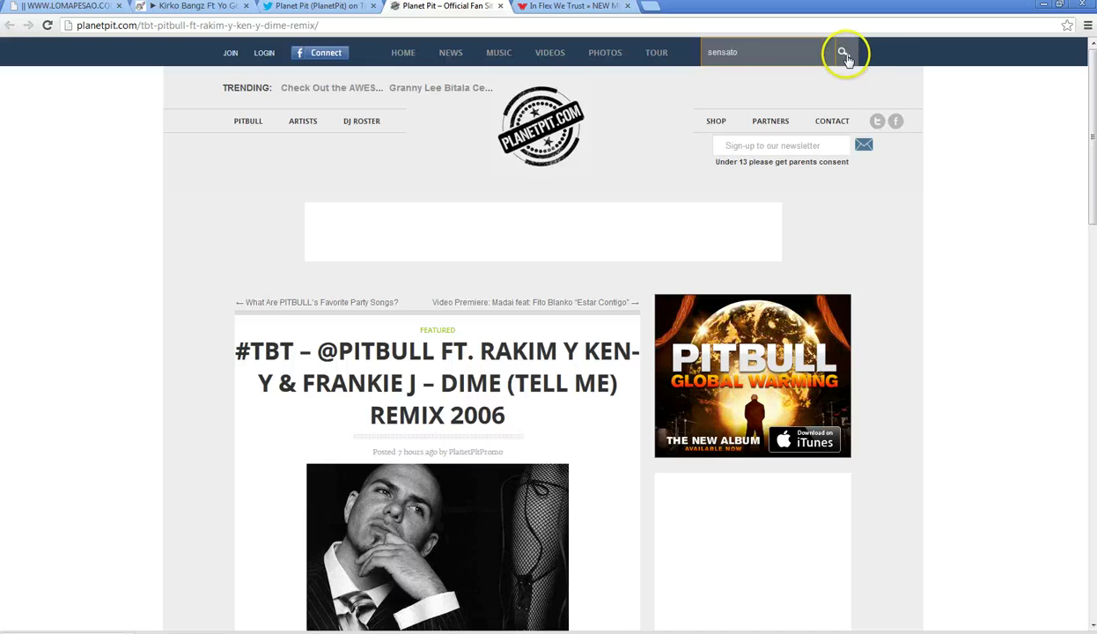
left_click(843, 55)
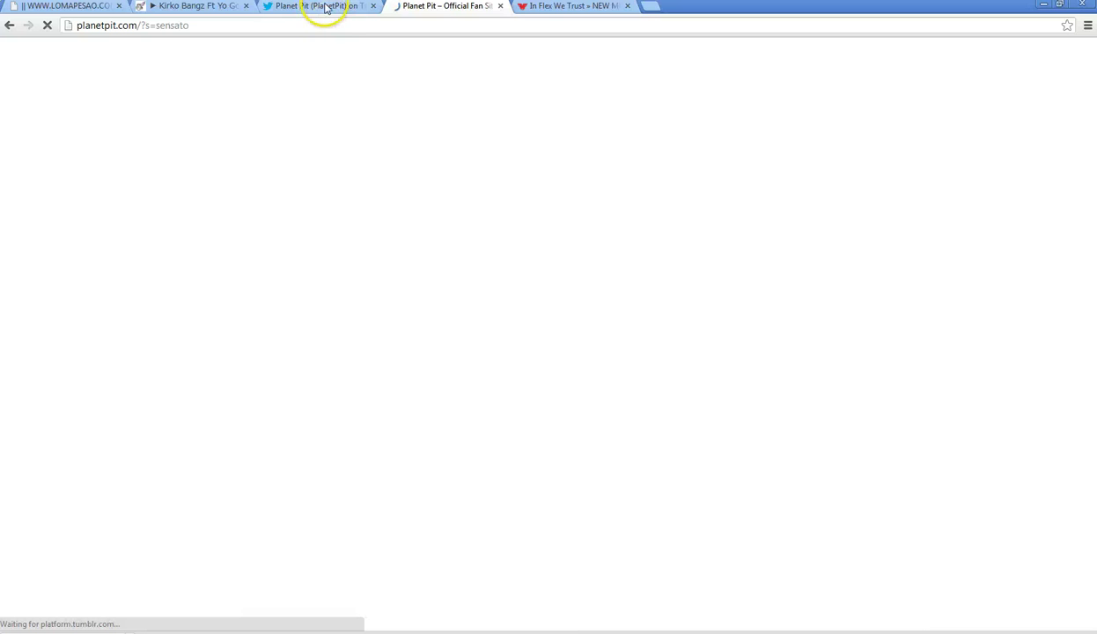
- Flip between the In Flex We Trust, Twitter and Planet Pit tabs, ending on the sensato results
left_click(545, 7)
left_click(443, 7)
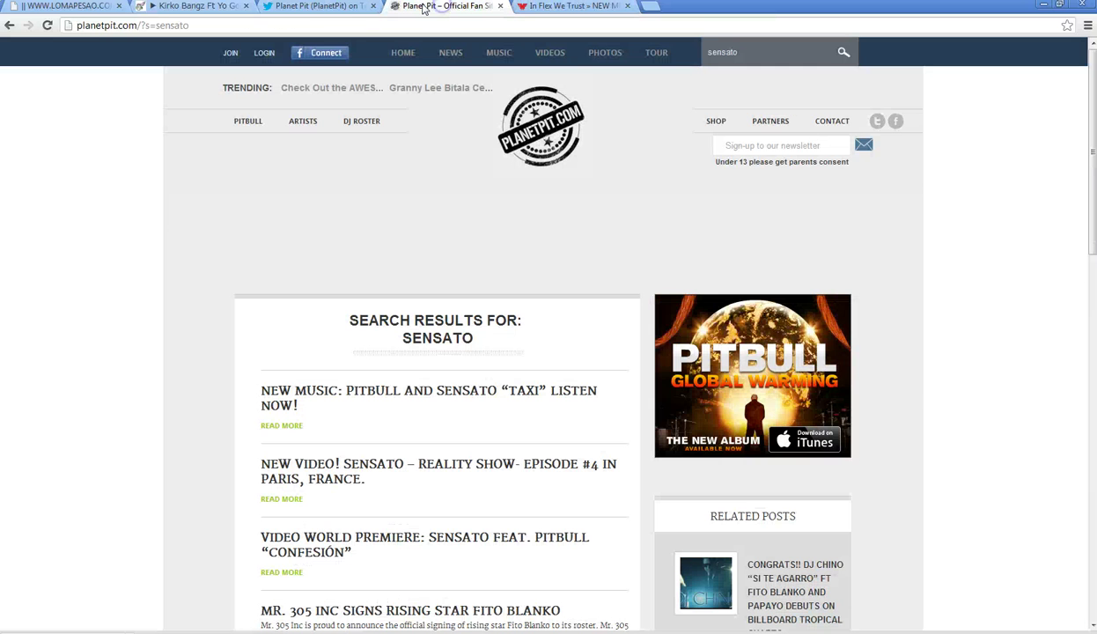
left_click(346, 7)
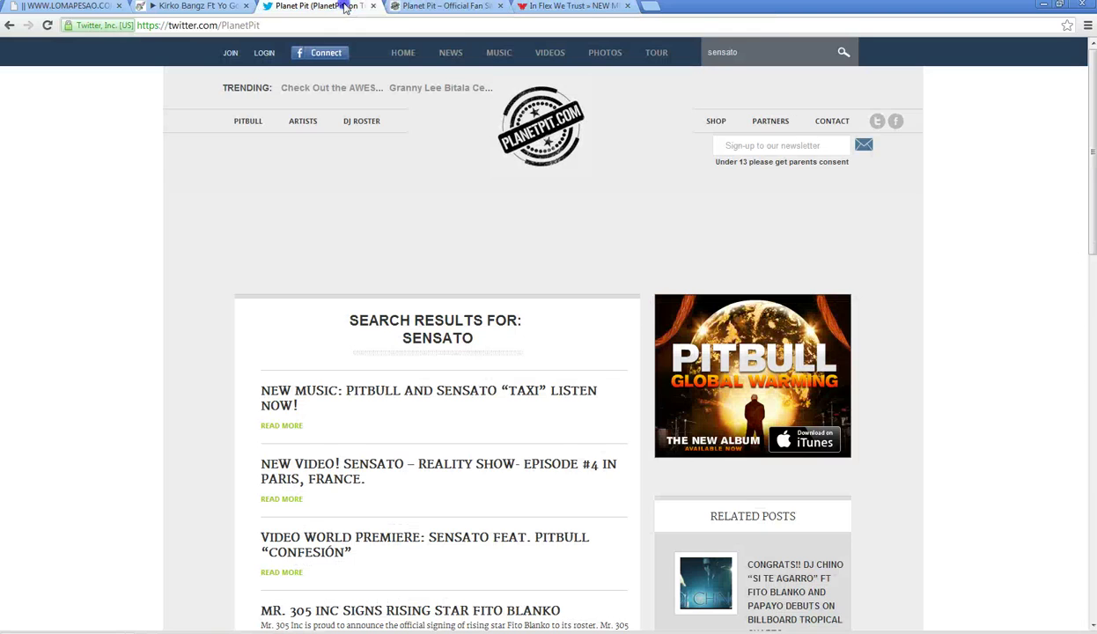
left_click(555, 7)
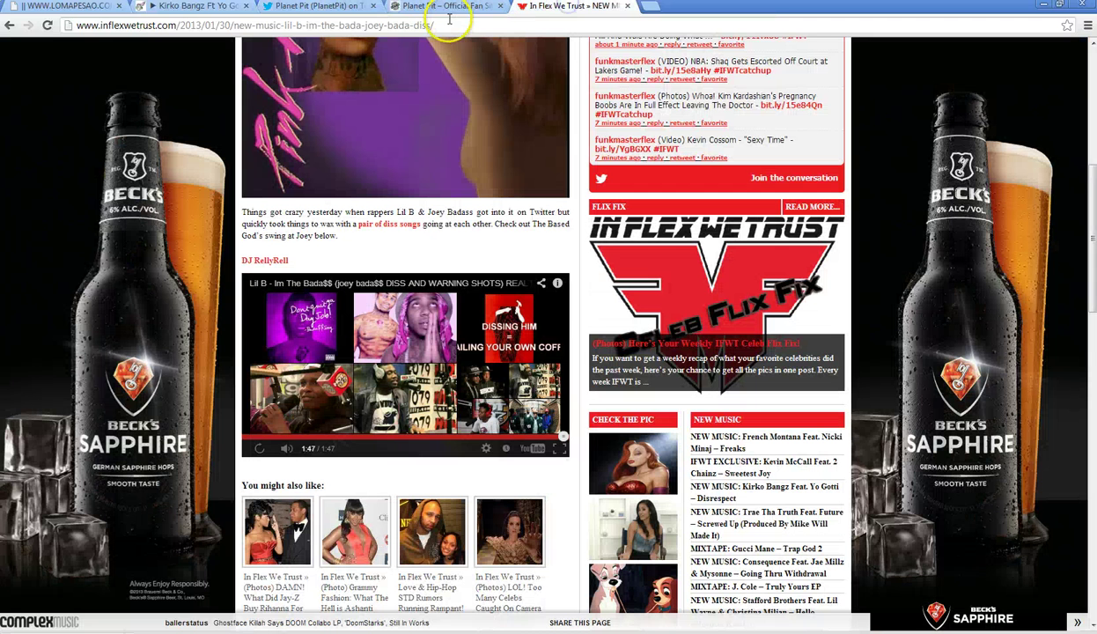
left_click(400, 7)
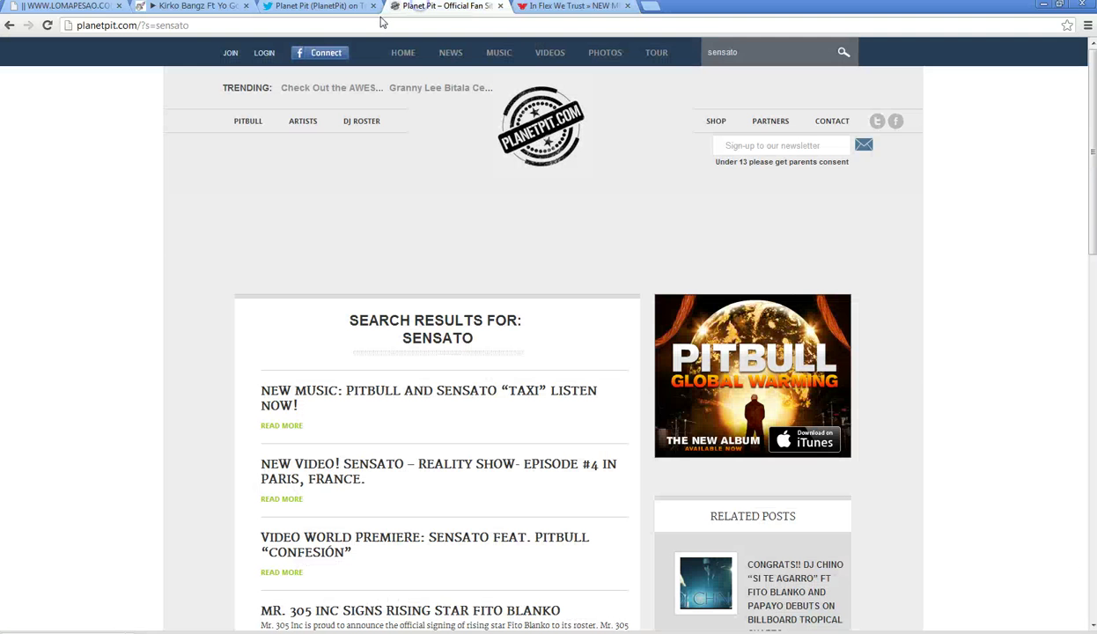
- Load sensato's SoundCloud profile at soundcloud.com/sensatosworld
left_click(246, 25)
type("soundc")
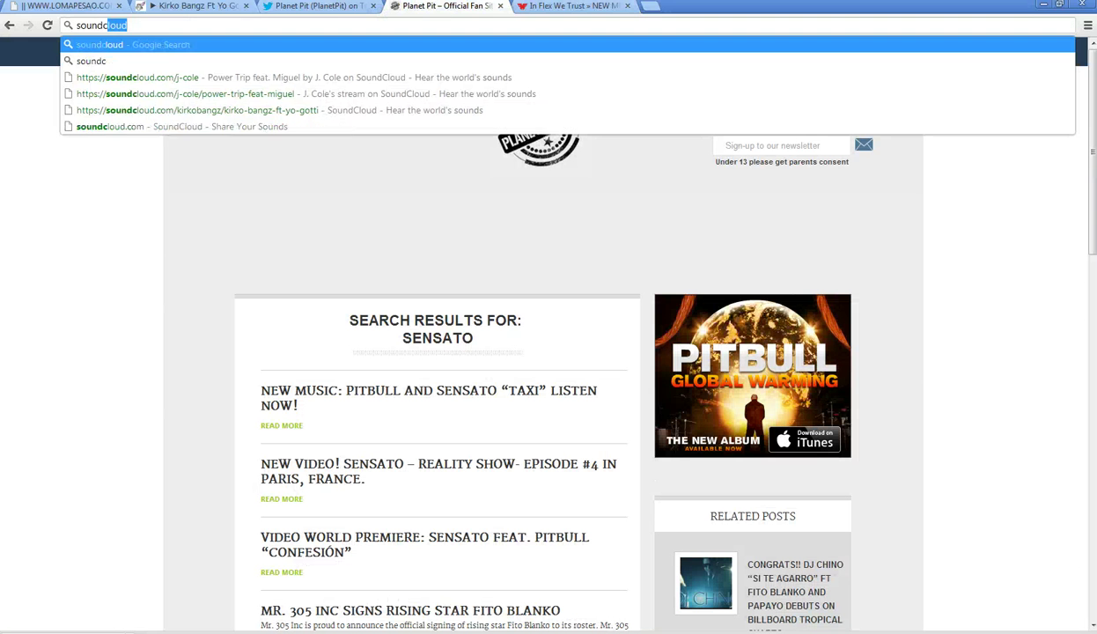
type("loud.com")
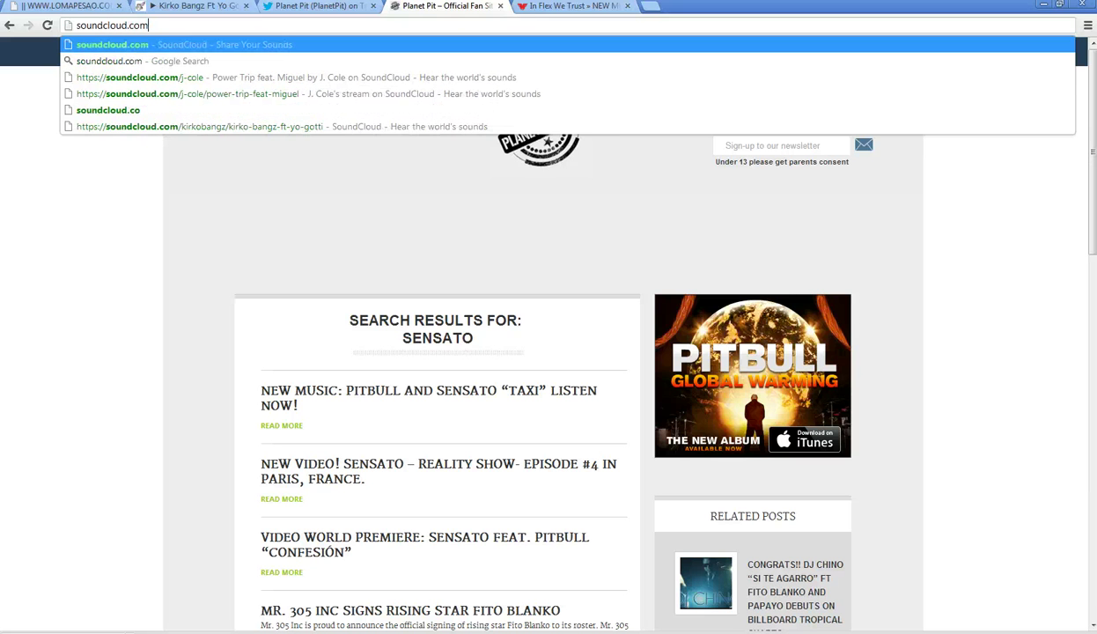
type("/sensatosworld")
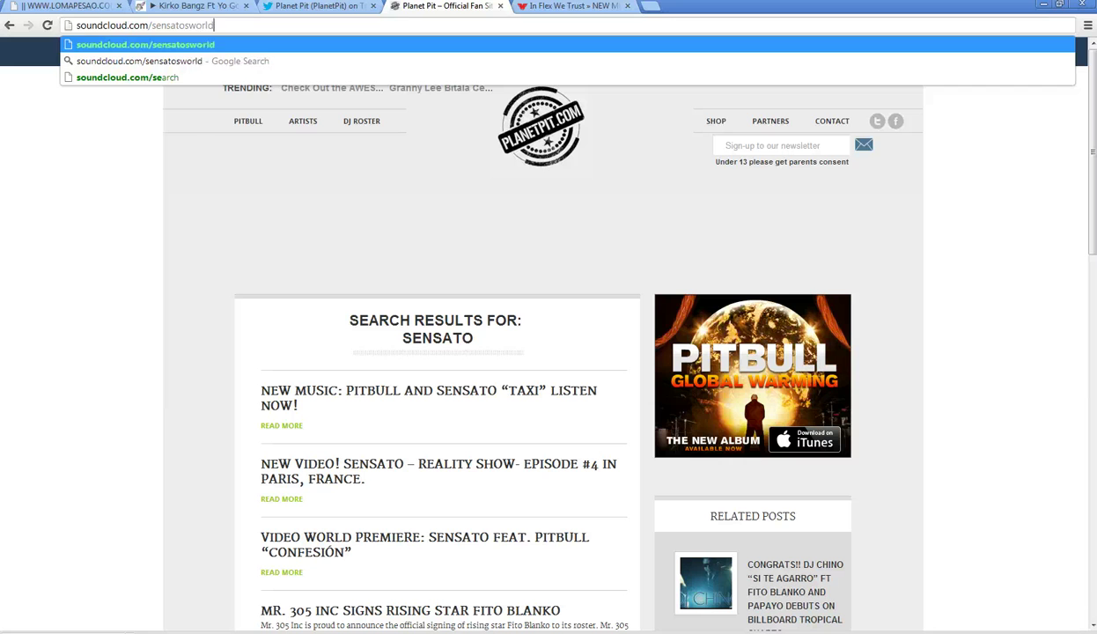
key("Return")
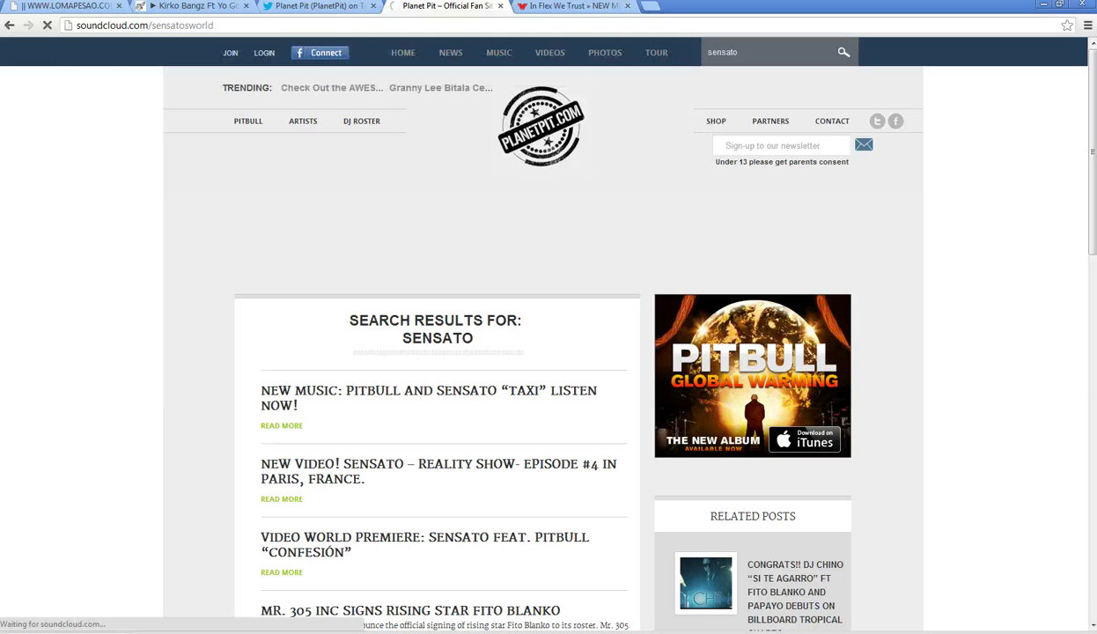
- Look up the 'eltal' account on Twitter, then return to the SoundCloud tab
left_click(331, 9)
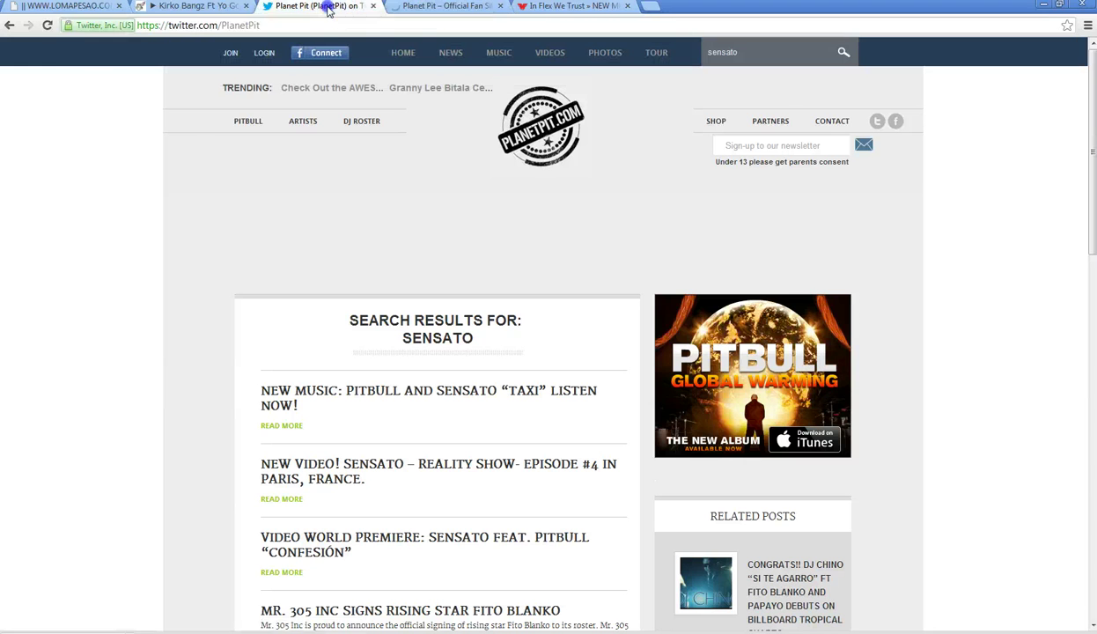
left_click(642, 49)
type("eltal")
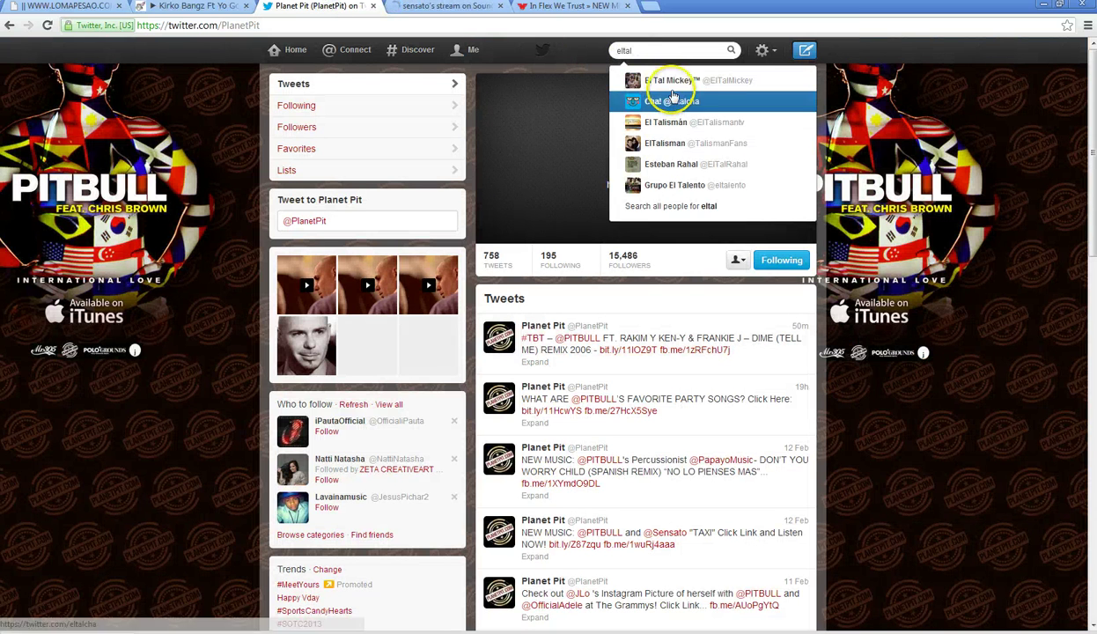
left_click(665, 81)
left_click(421, 7)
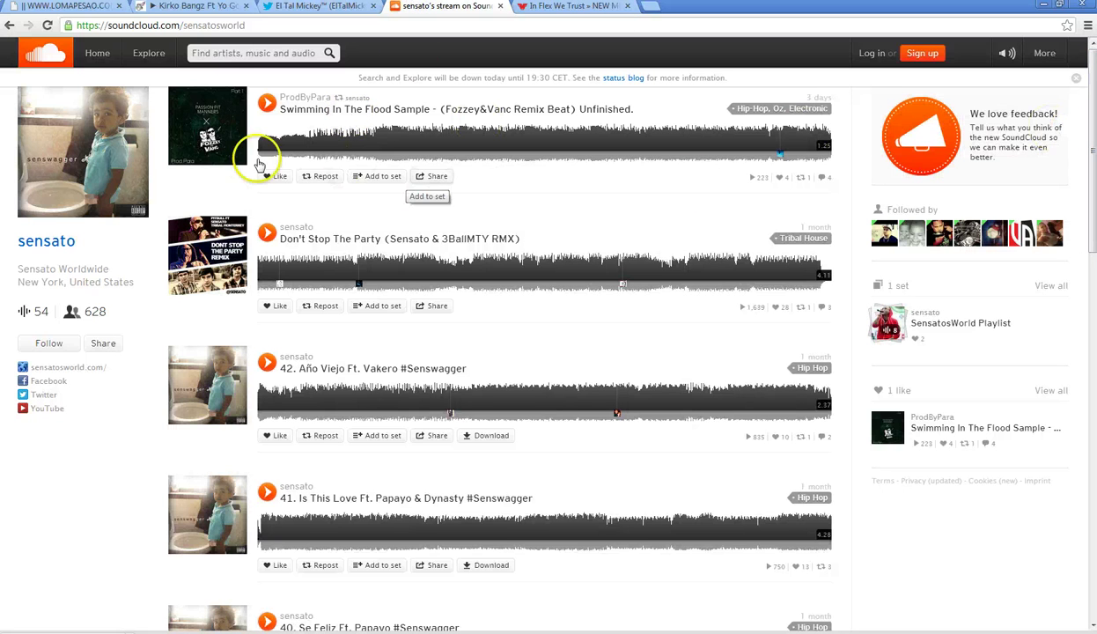
- Play the 'Swimming In The Flood Sample' track and scrub forward through its waveform
left_click(210, 125)
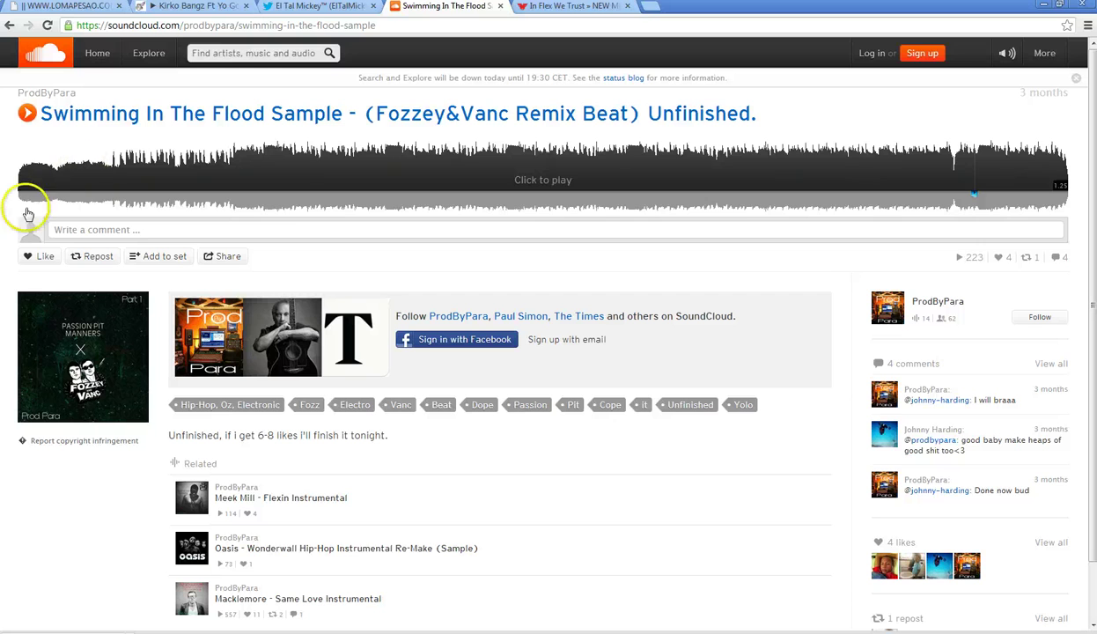
left_click(27, 114)
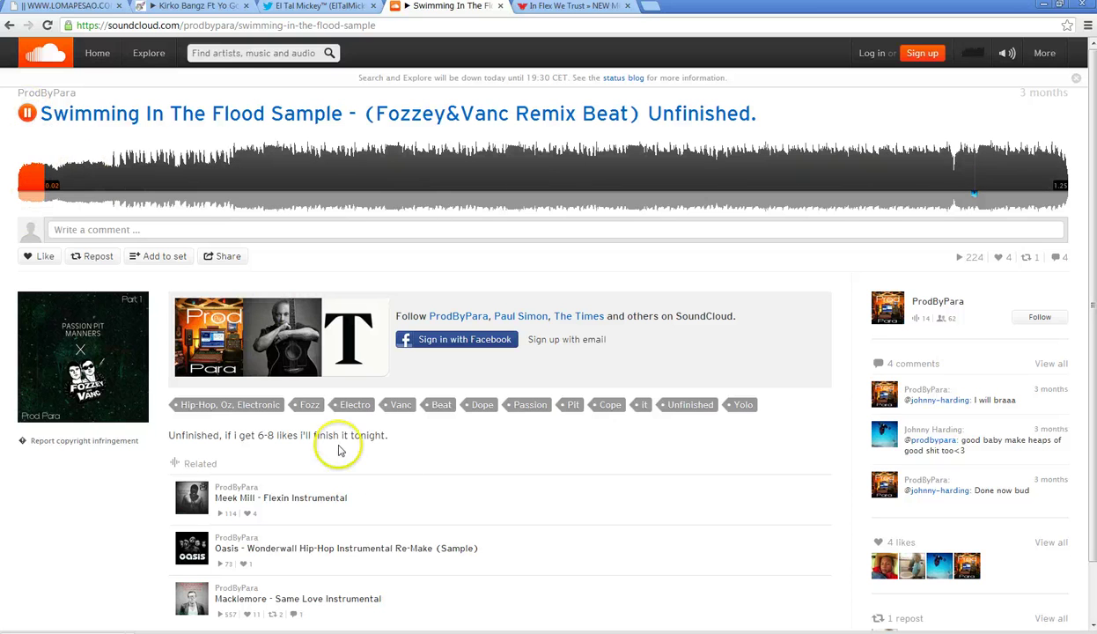
left_click(172, 7)
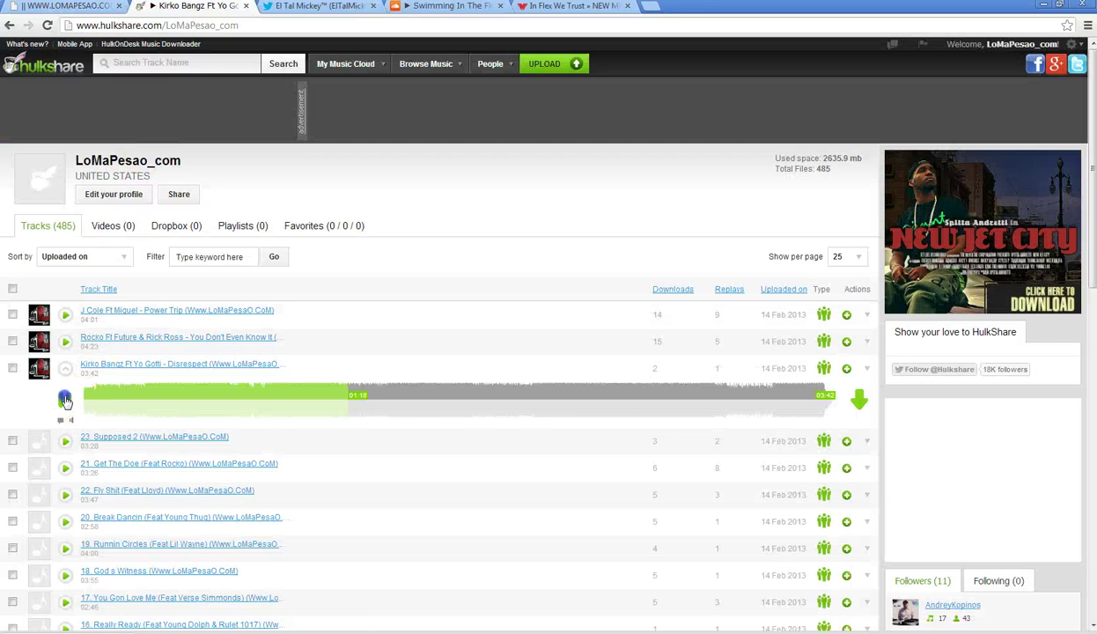
left_click(449, 7)
left_click(165, 182)
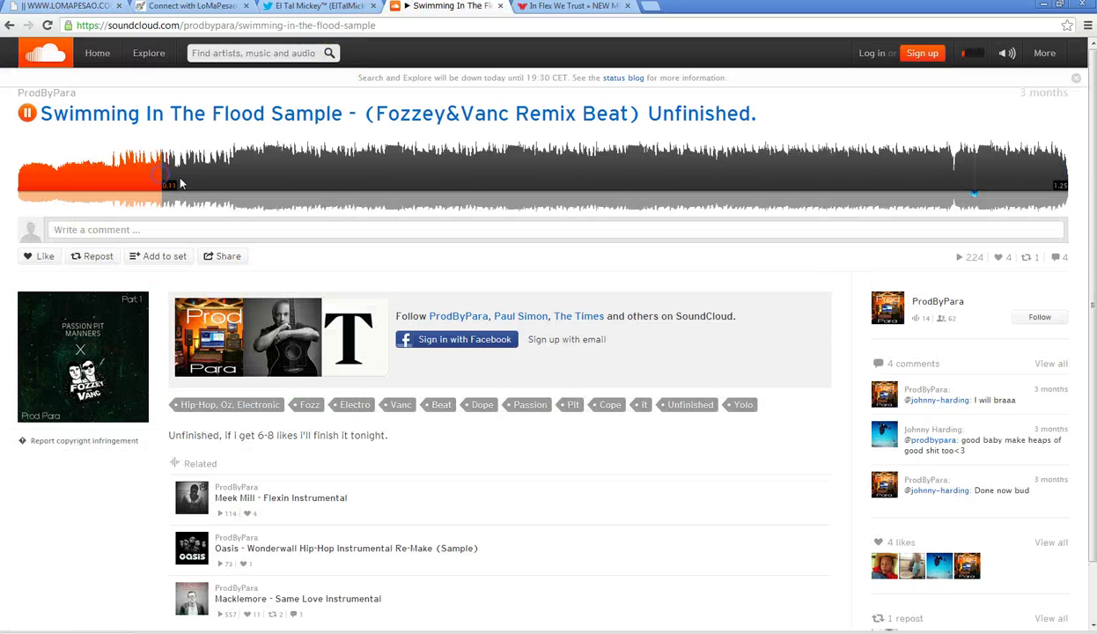
left_click_drag(258, 183, 894, 185)
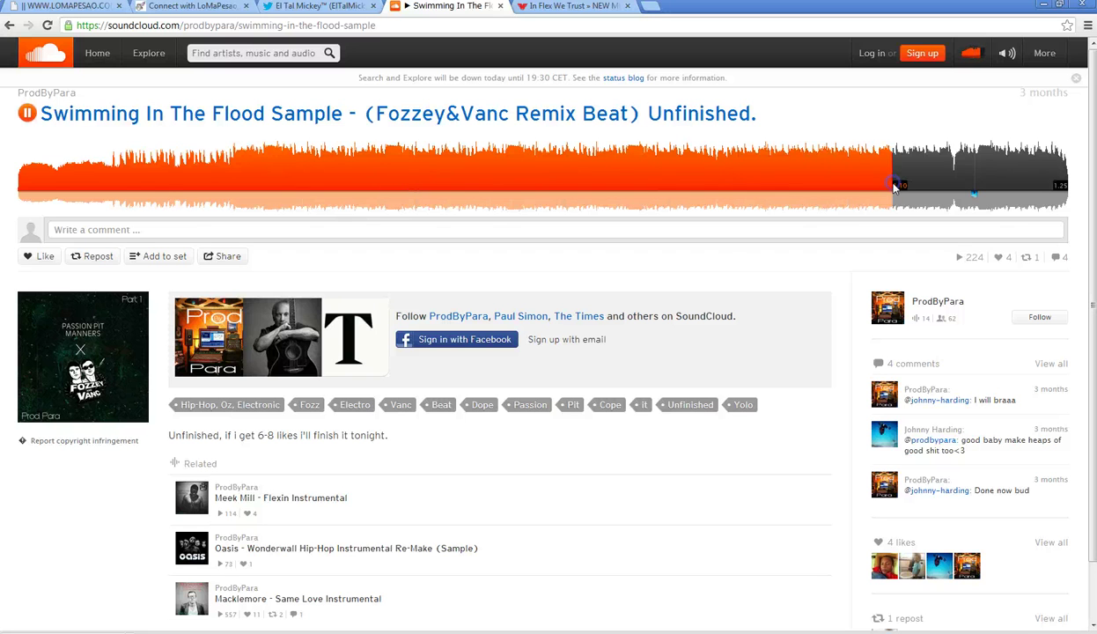
- Go back to the sensato profile, browse its track list, and close the SoundCloud tab
left_click(7, 25)
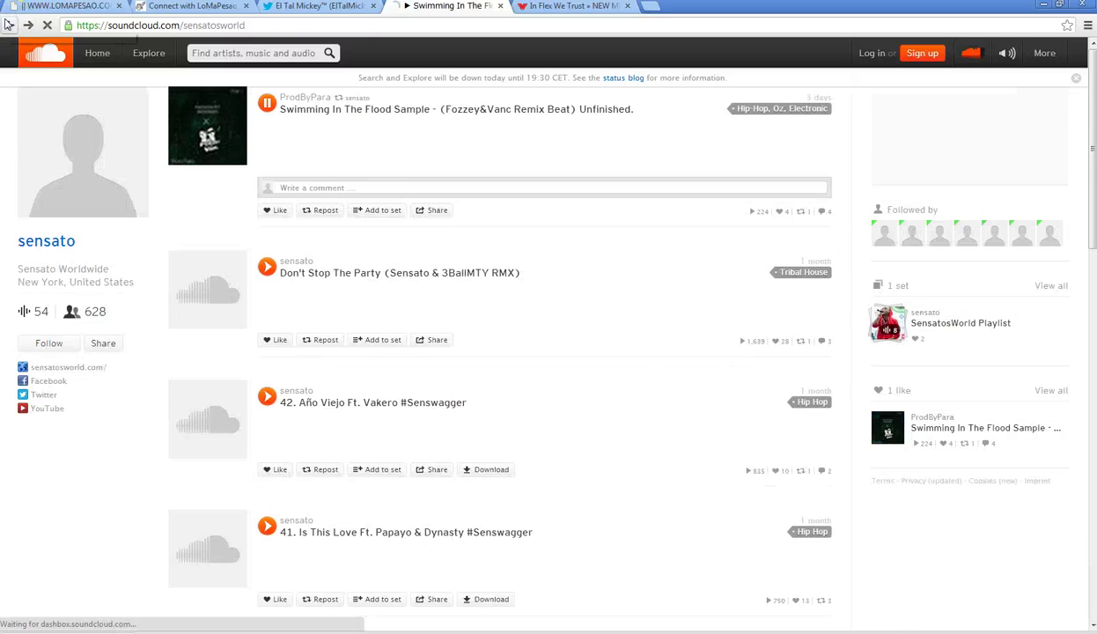
scroll(75, 421, "down", 12)
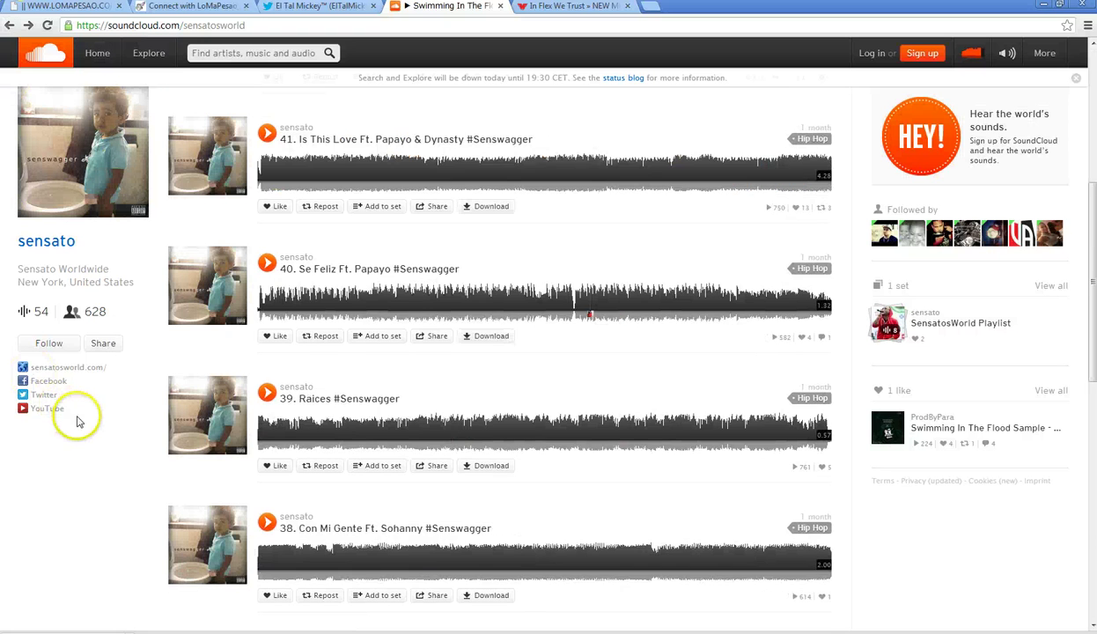
scroll(136, 391, "down", 15)
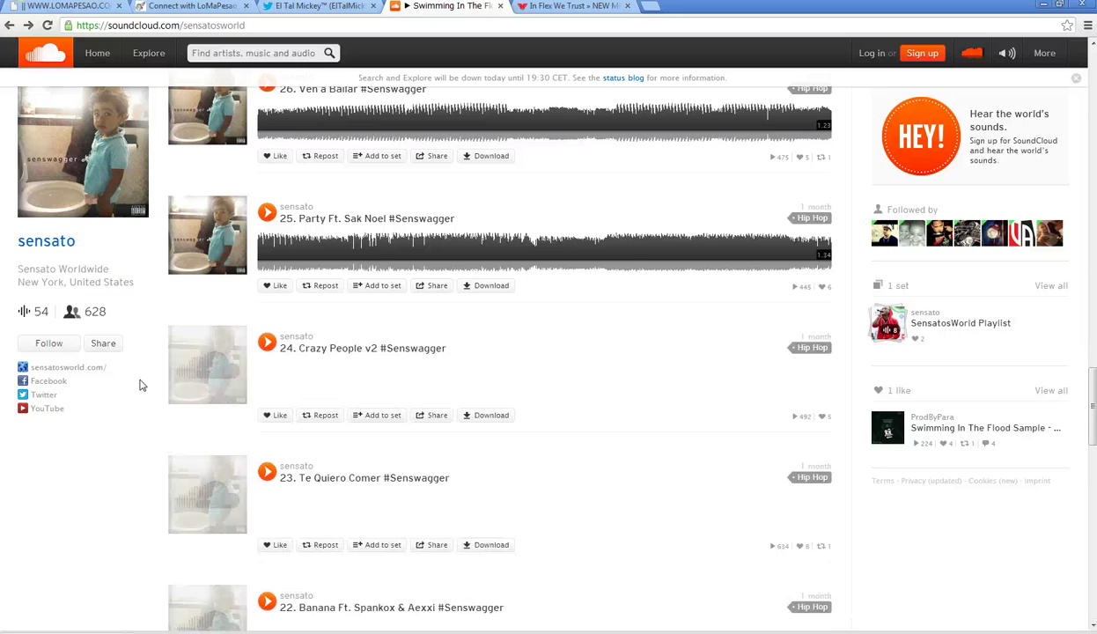
scroll(141, 385, "down", 14)
scroll(140, 385, "up", 15)
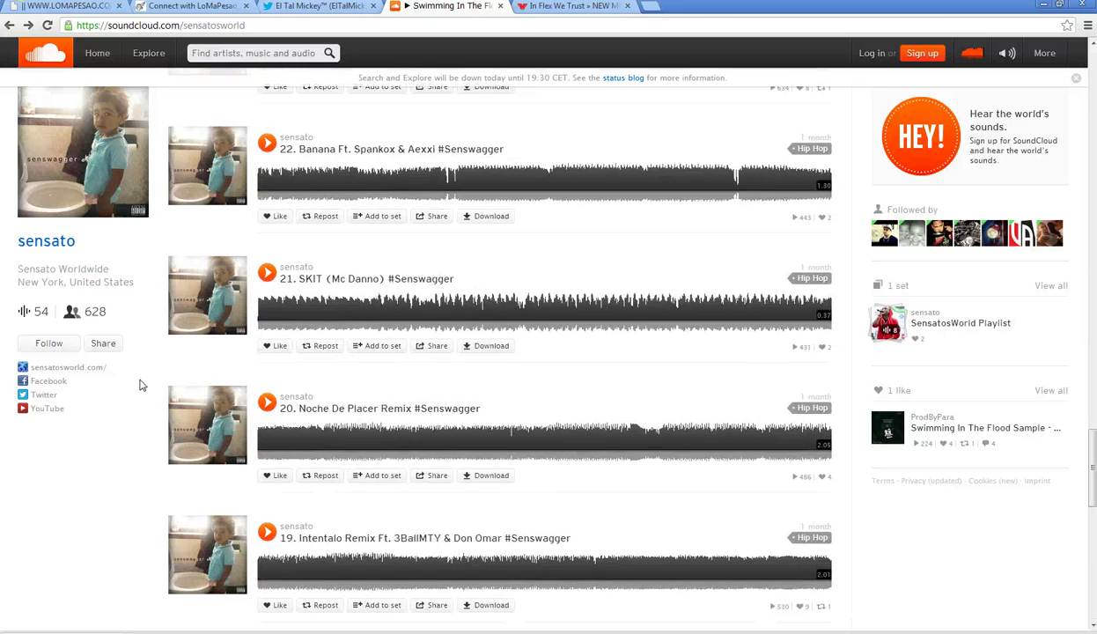
scroll(25, 317, "up", 12)
scroll(25, 317, "up", 15)
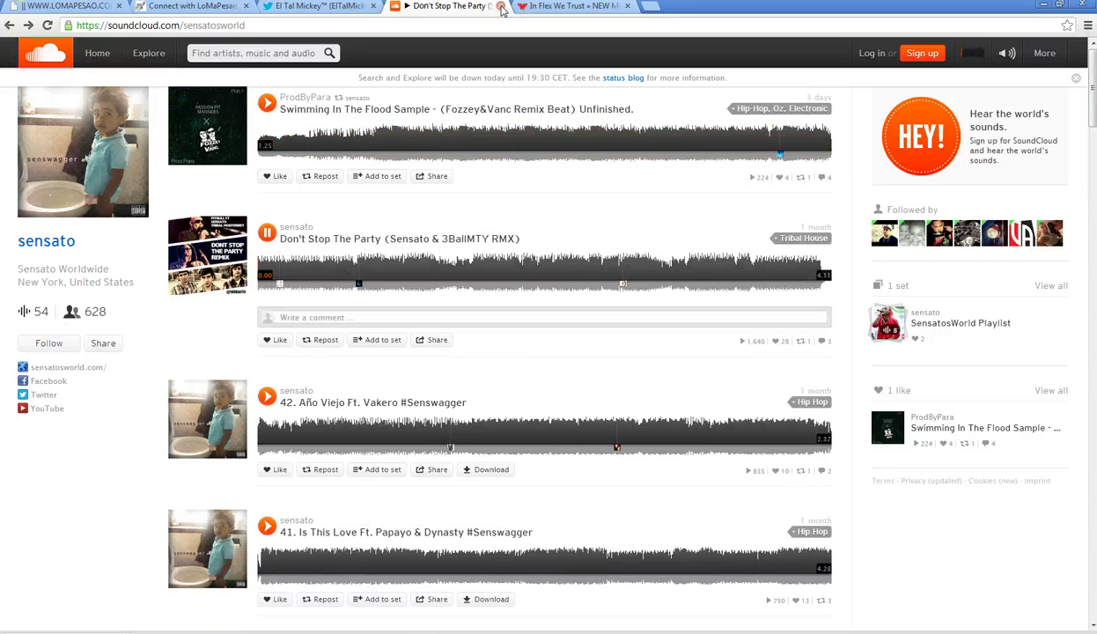
left_click(501, 7)
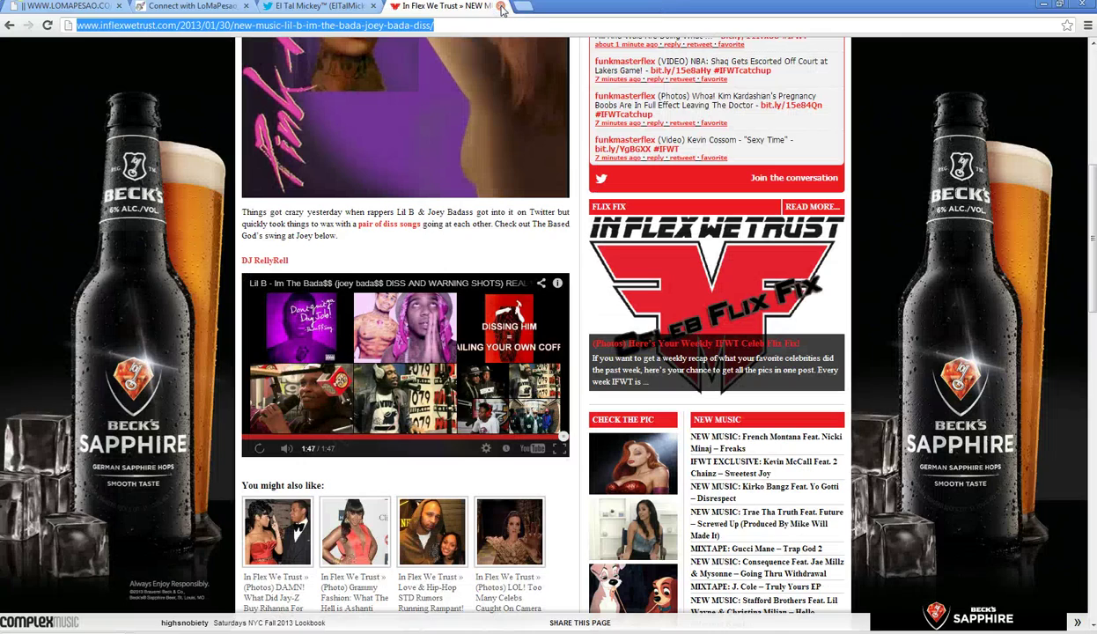
- Replay the article's embedded video and browse the LoMaPesao site tab
left_click(259, 449)
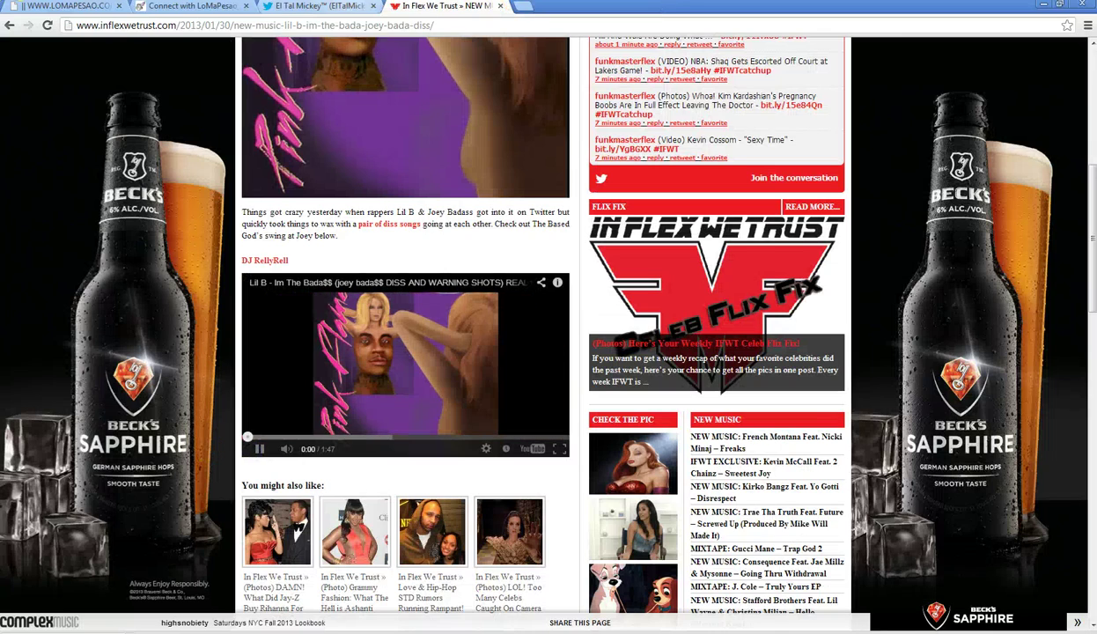
left_click(310, 6)
left_click(81, 7)
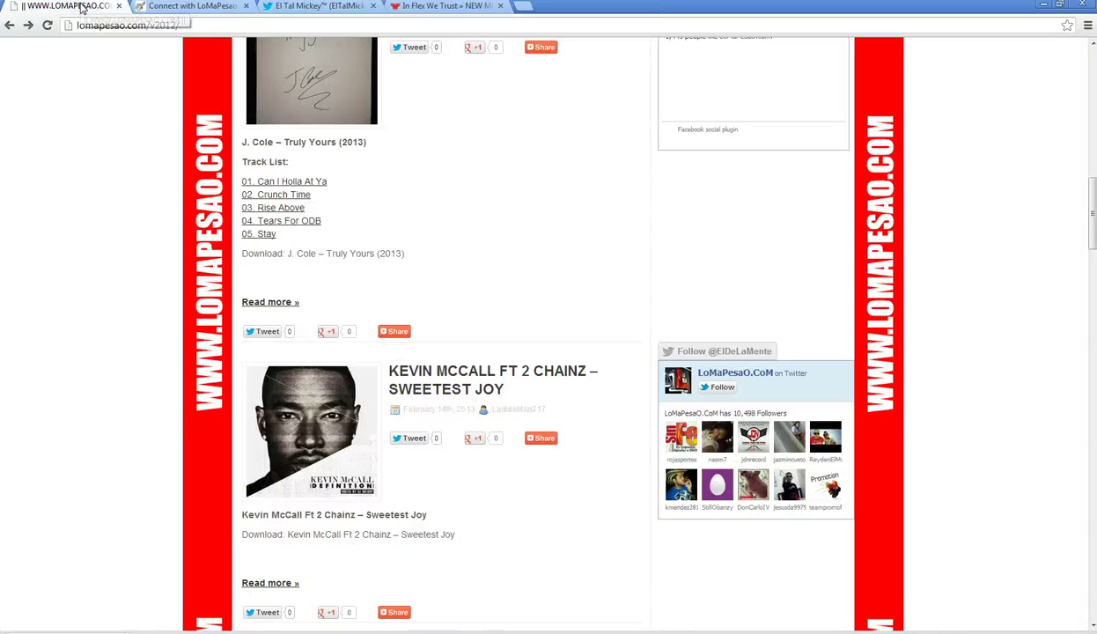
scroll(108, 278, "down", 2)
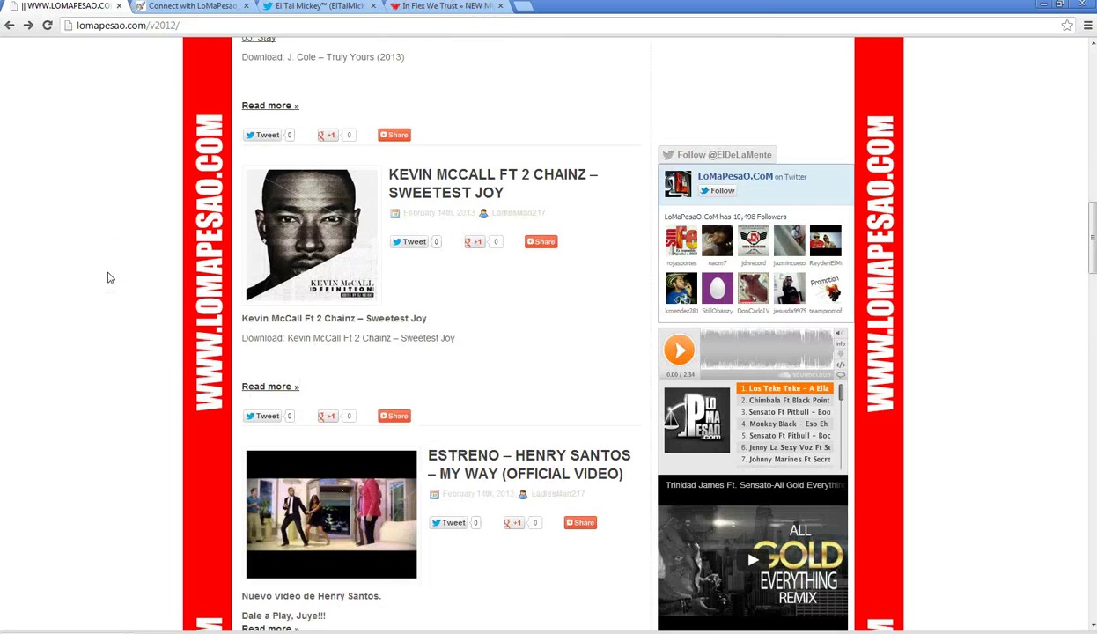
scroll(108, 277, "down", 4)
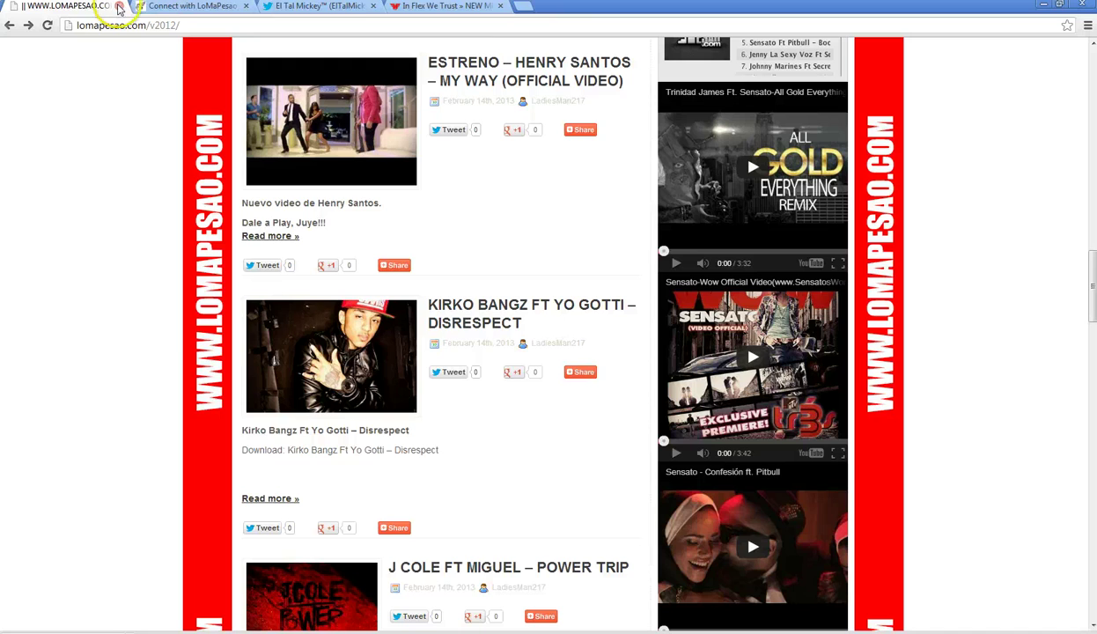
- Close the In Flex We Trust tab and open a new blank tab
left_click(423, 7)
left_click(500, 6)
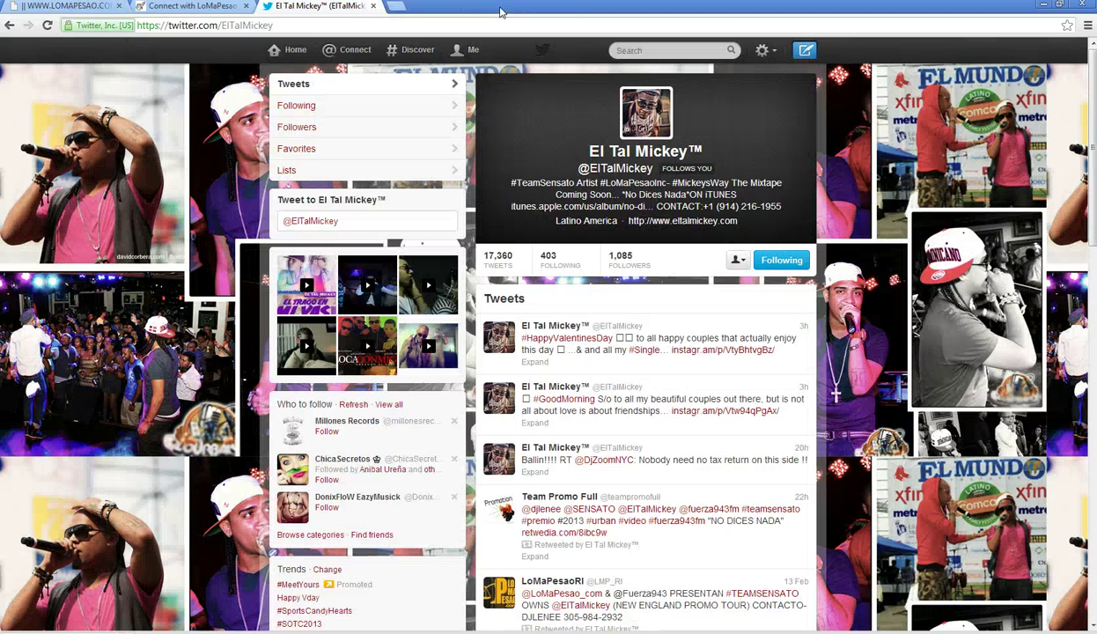
left_click(394, 7)
- Reopen the In Flex We Trust Lil B article from history and play its video
left_click(1087, 26)
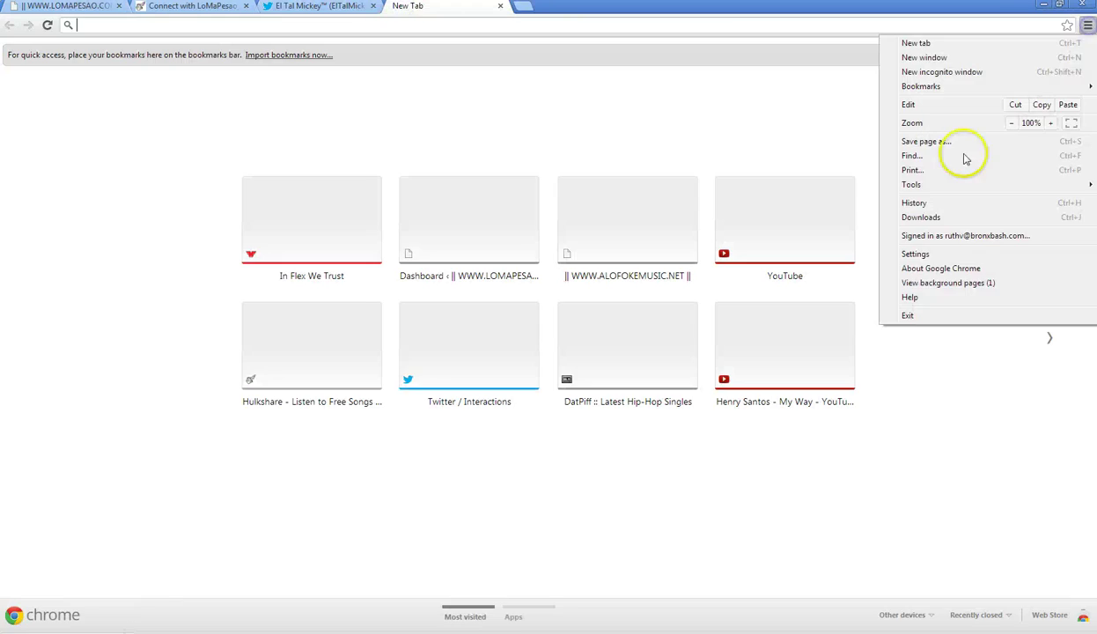
left_click(926, 203)
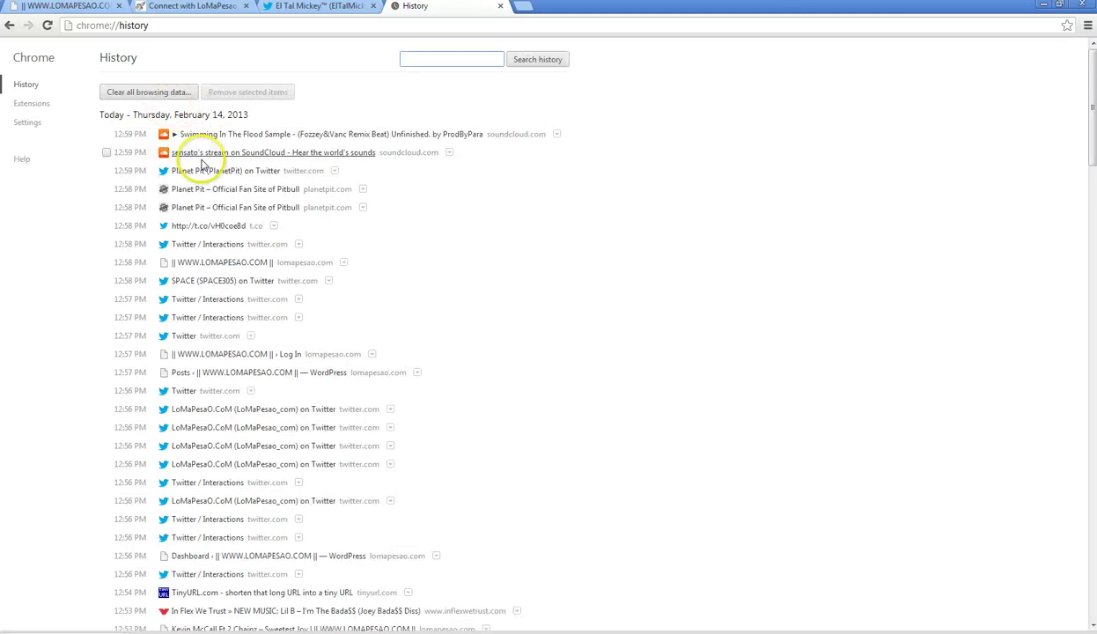
scroll(244, 255, "down", 2)
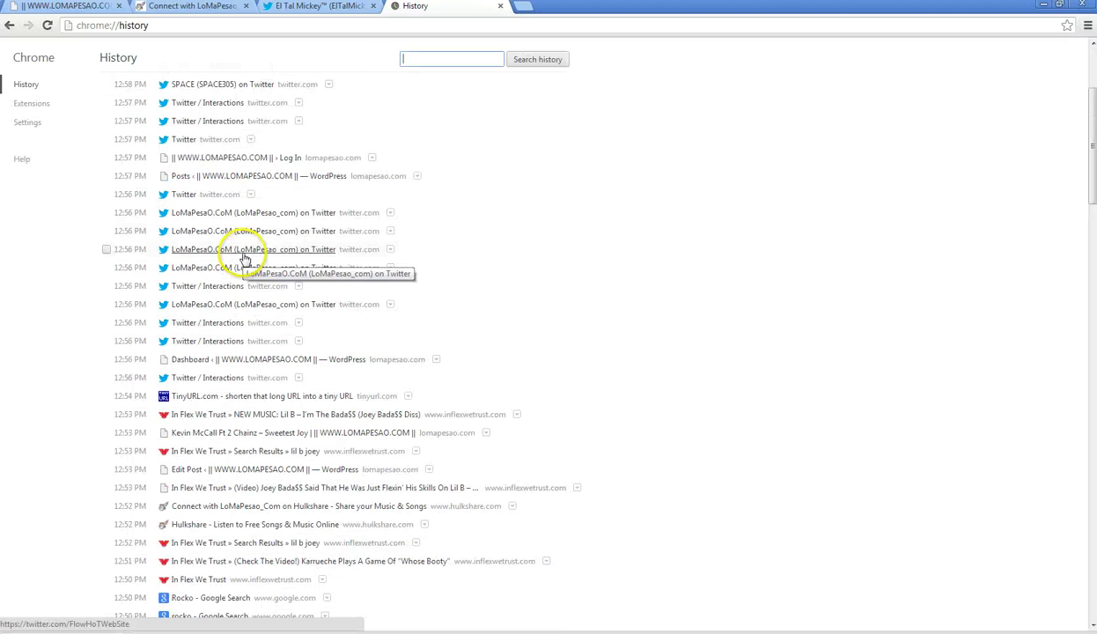
left_click(288, 414)
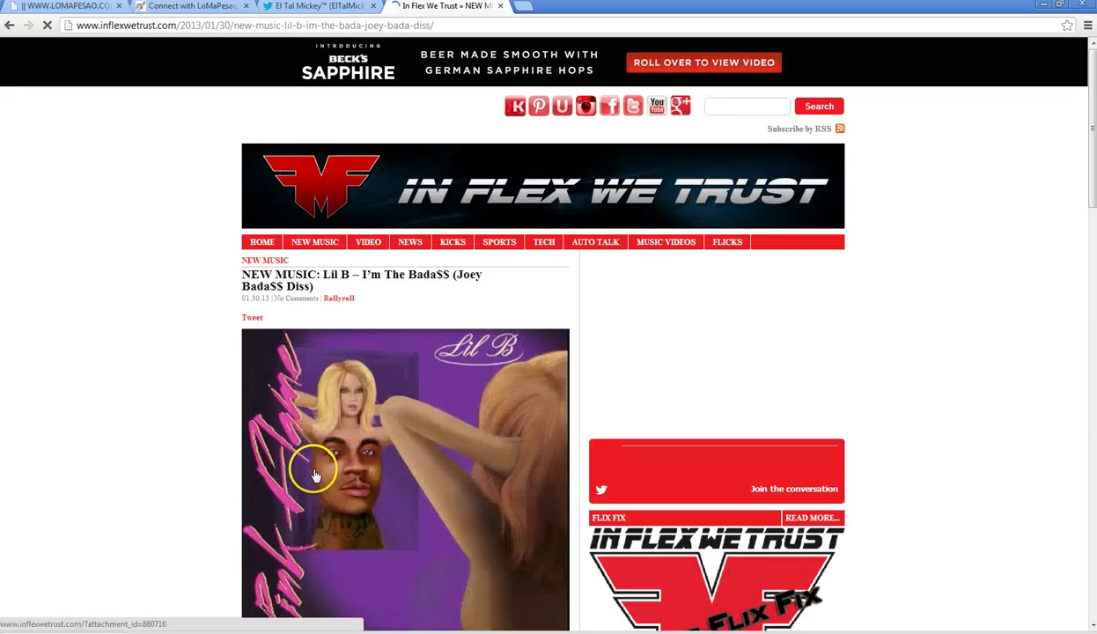
scroll(309, 464, "down", 3)
scroll(306, 464, "down", 2)
left_click(336, 367)
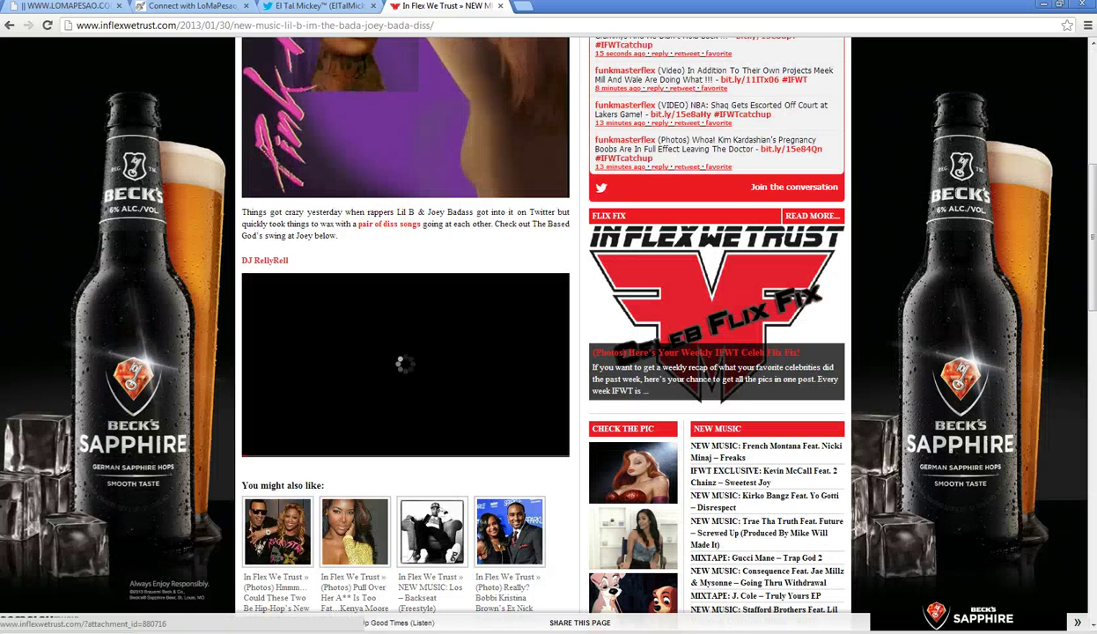
- Check the El Tal Mickey Twitter profile, then go to the Interactions page
left_click(368, 12)
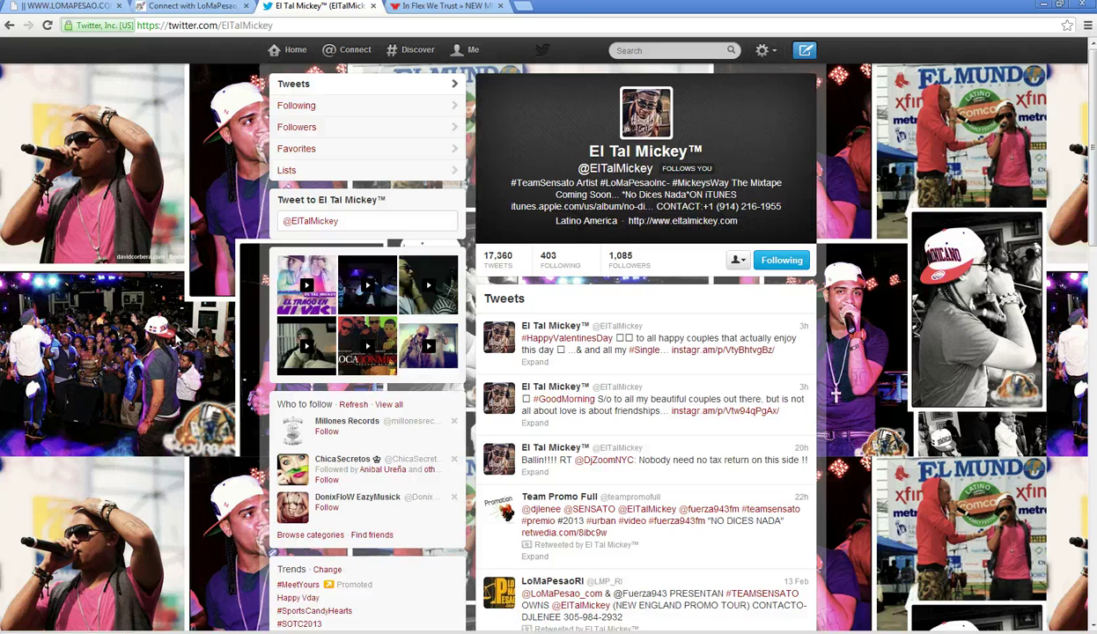
scroll(176, 339, "down", 2)
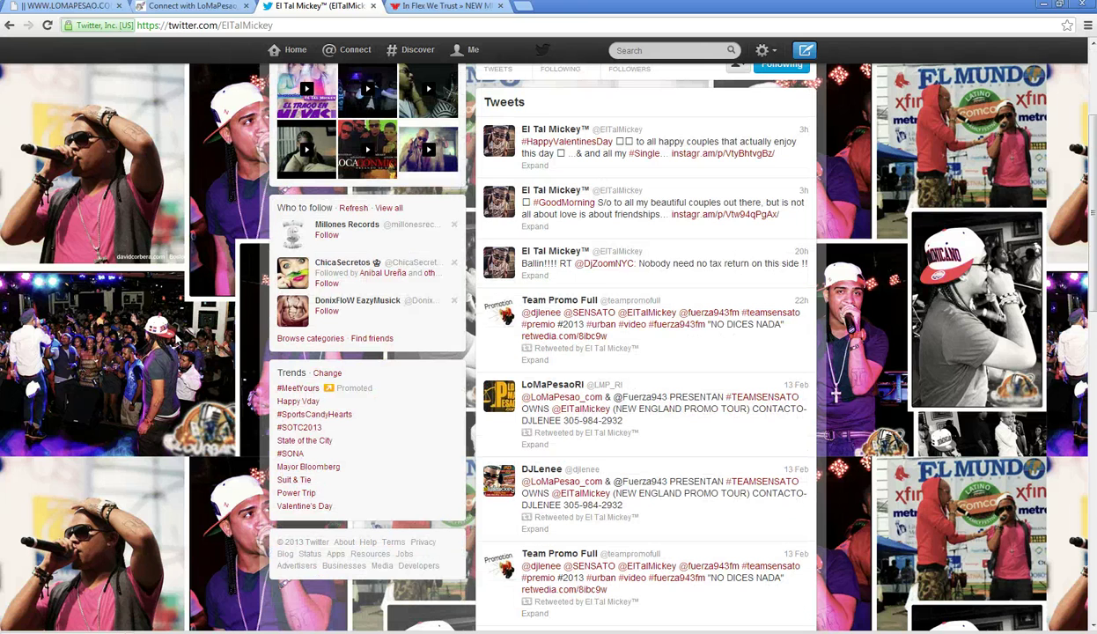
scroll(176, 339, "down", 1)
scroll(176, 362, "up", 3)
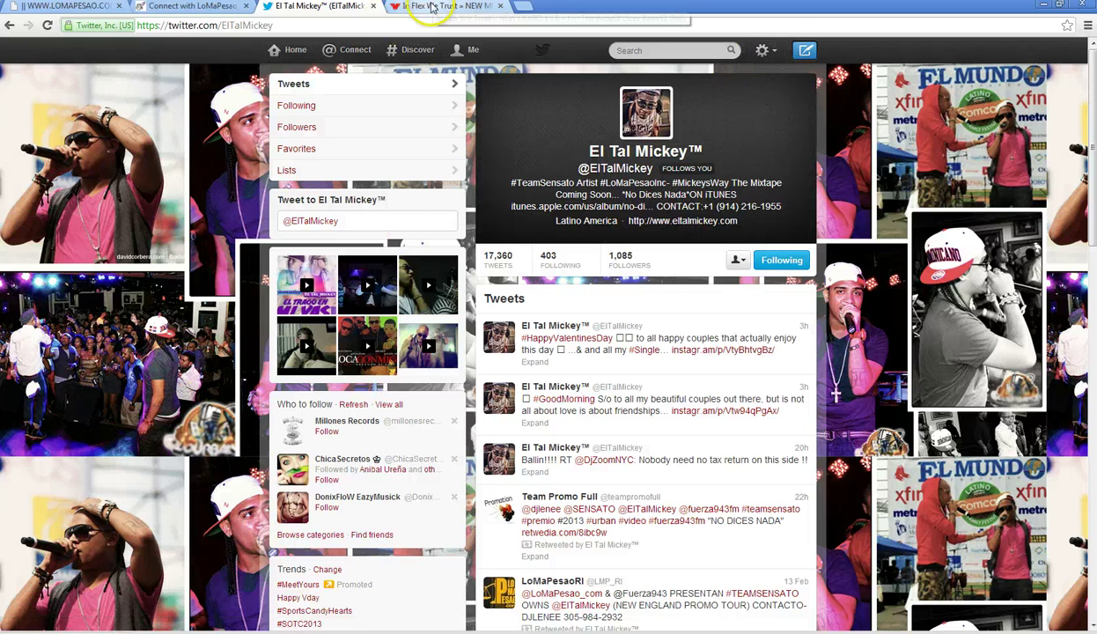
left_click(656, 50)
left_click(356, 51)
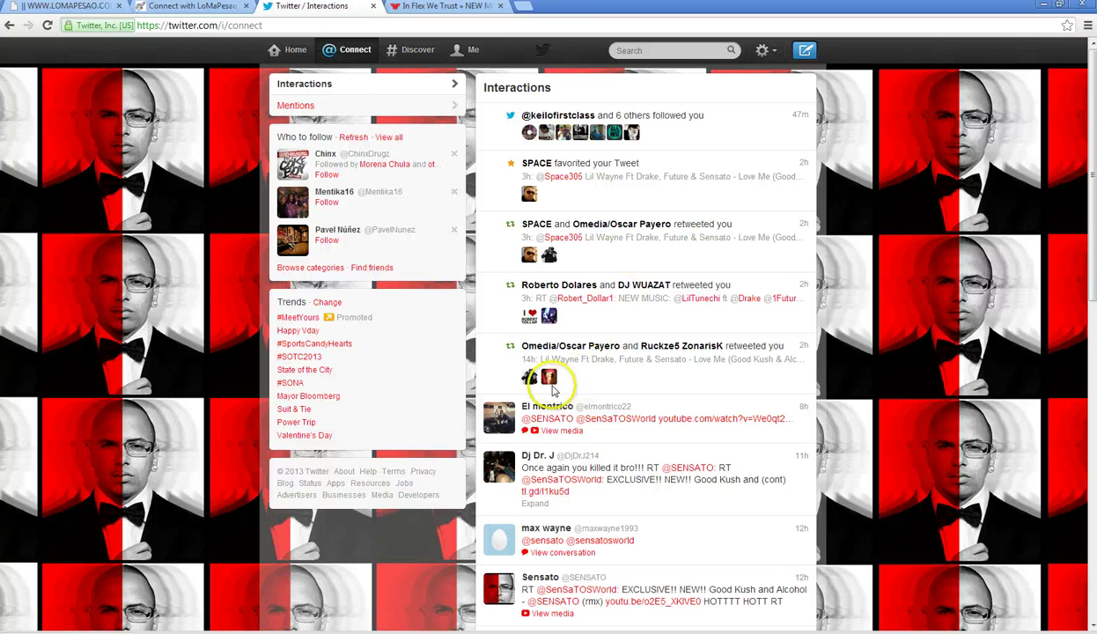
- Retweet the fan's tweet saying they downloaded all of Sensato's mixes
scroll(547, 392, "down", 3)
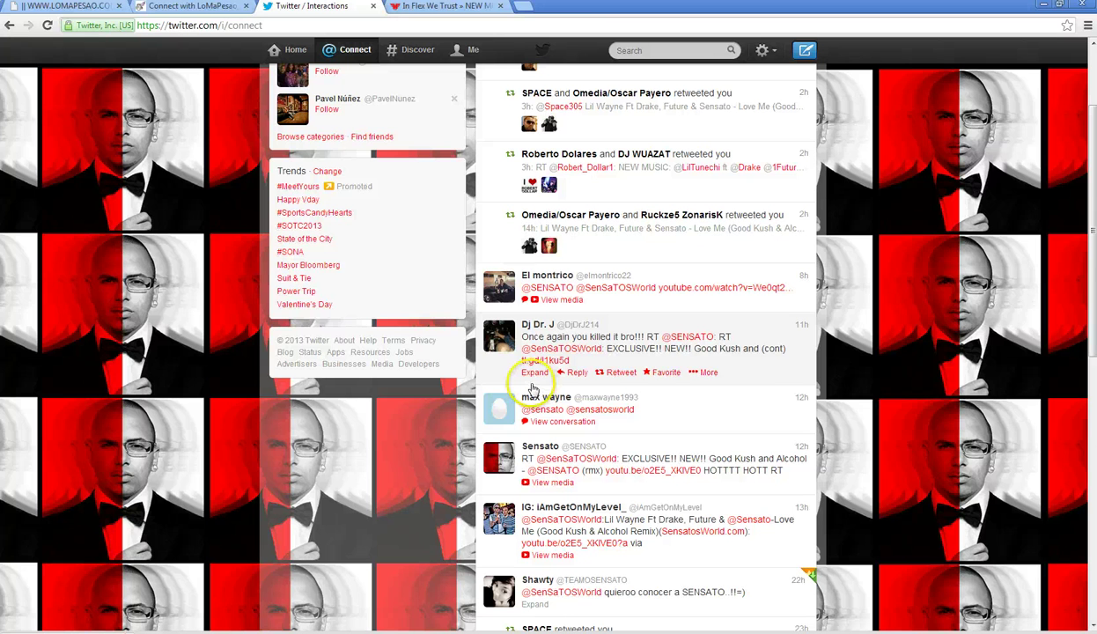
scroll(535, 388, "down", 3)
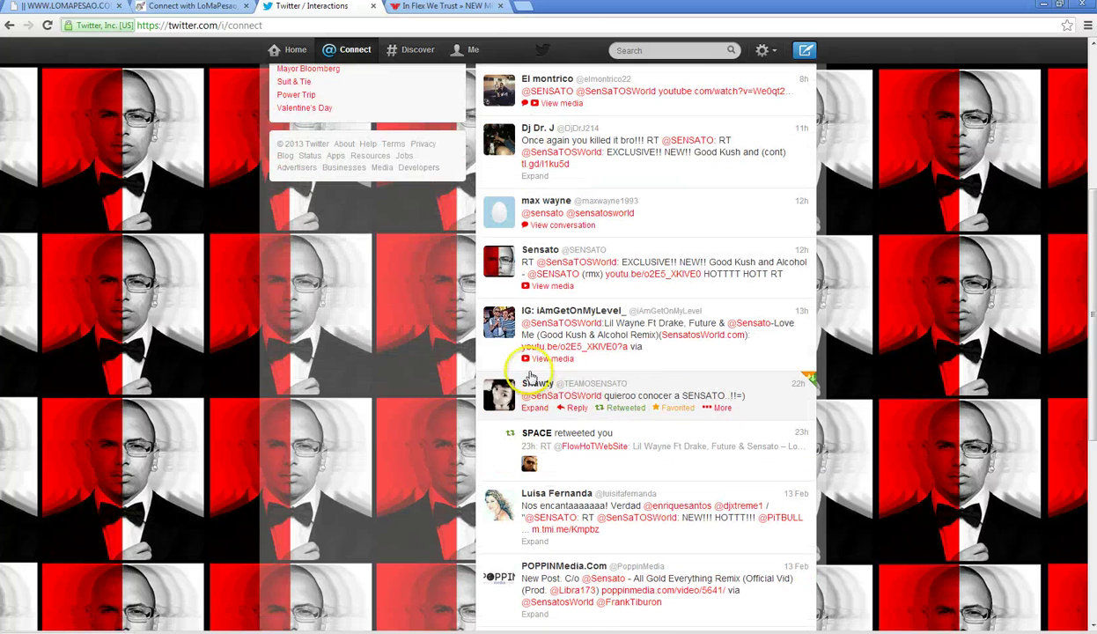
scroll(532, 377, "down", 4)
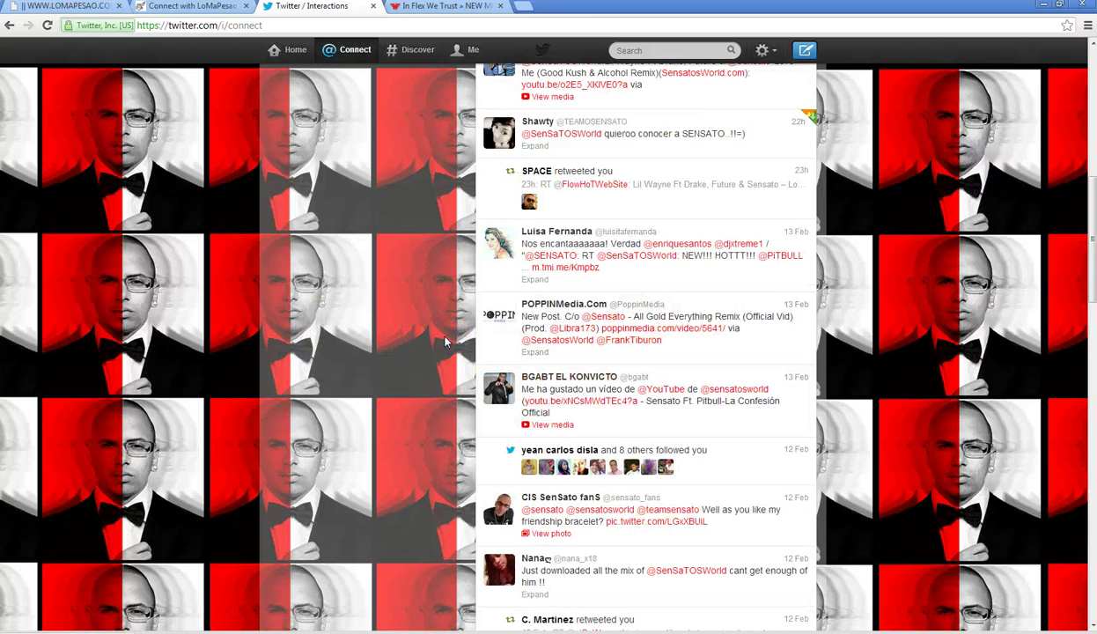
scroll(446, 343, "down", 1)
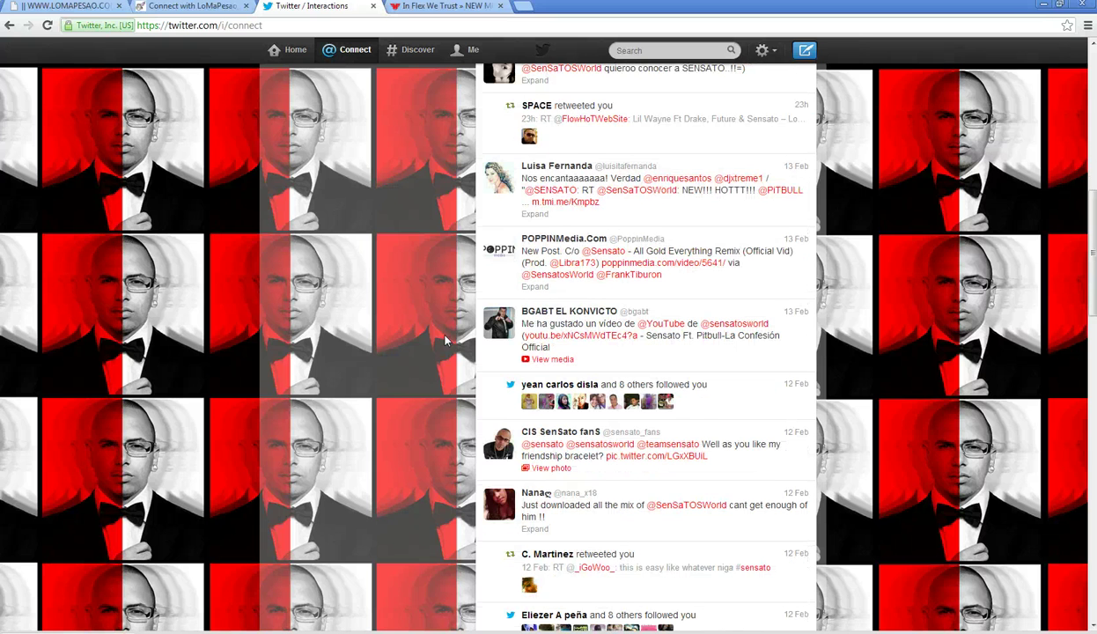
scroll(445, 343, "down", 1)
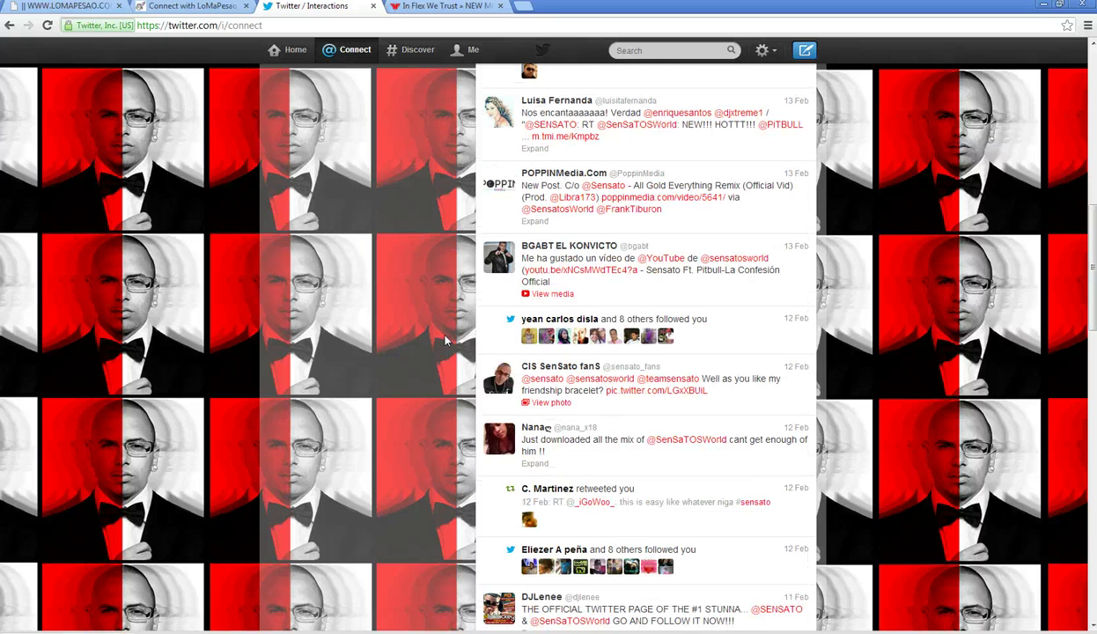
left_click(659, 463)
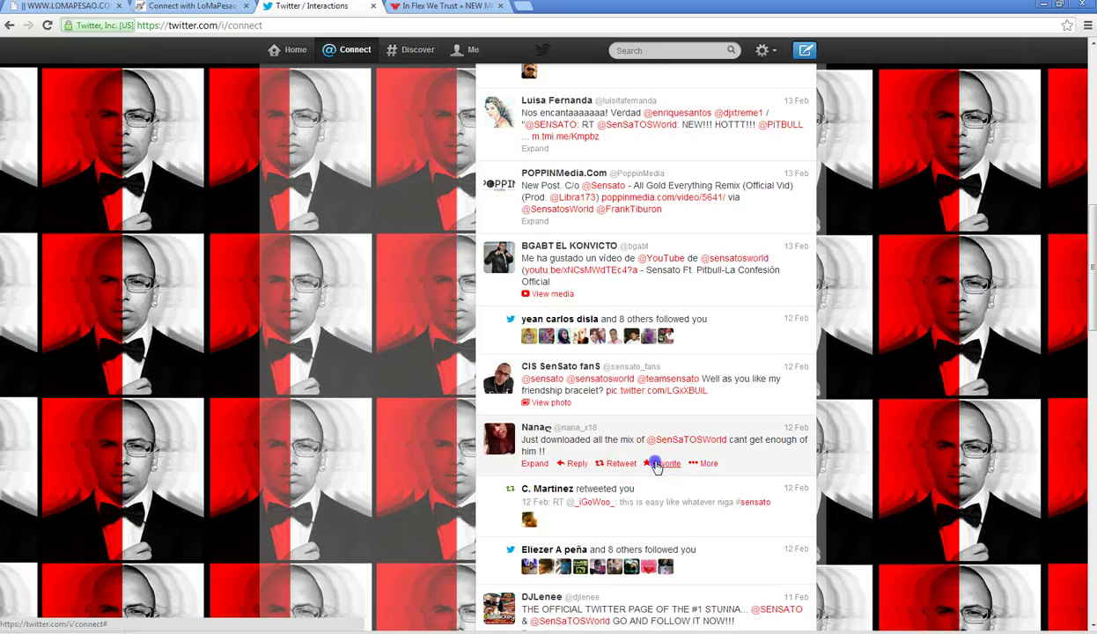
left_click(622, 464)
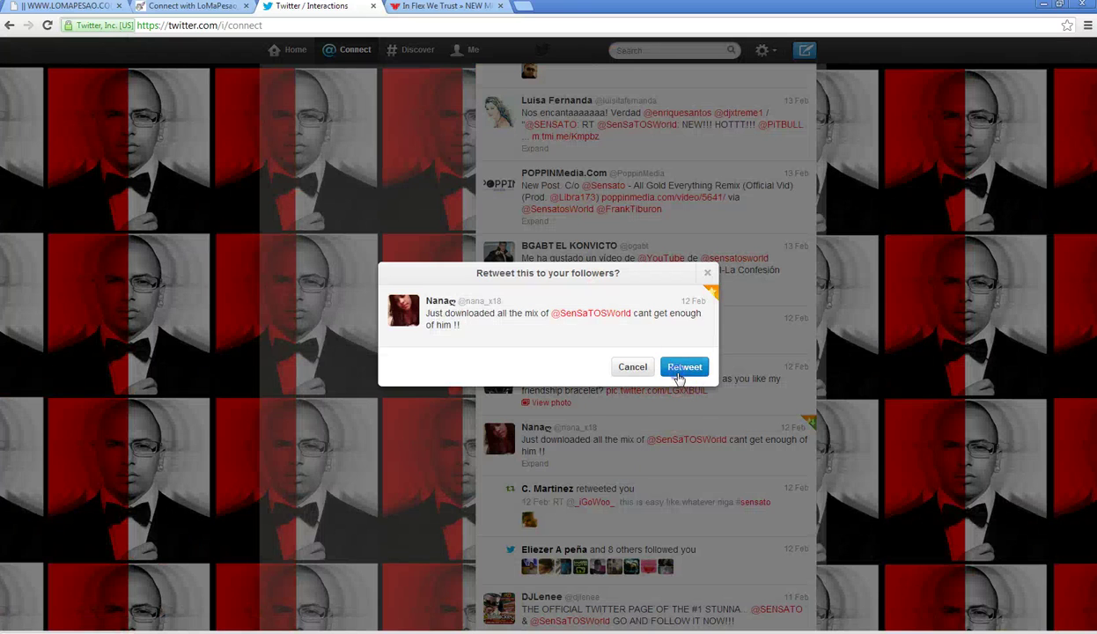
left_click(679, 375)
- Scroll on through the rest of the Interactions feed
scroll(420, 448, "down", 1)
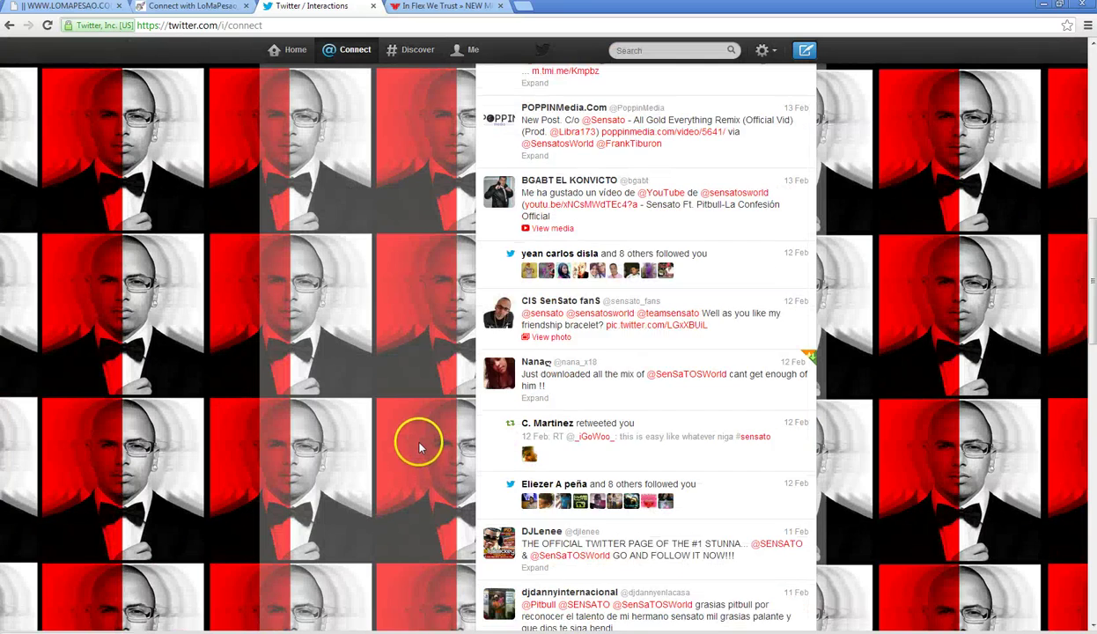
scroll(419, 443, "down", 4)
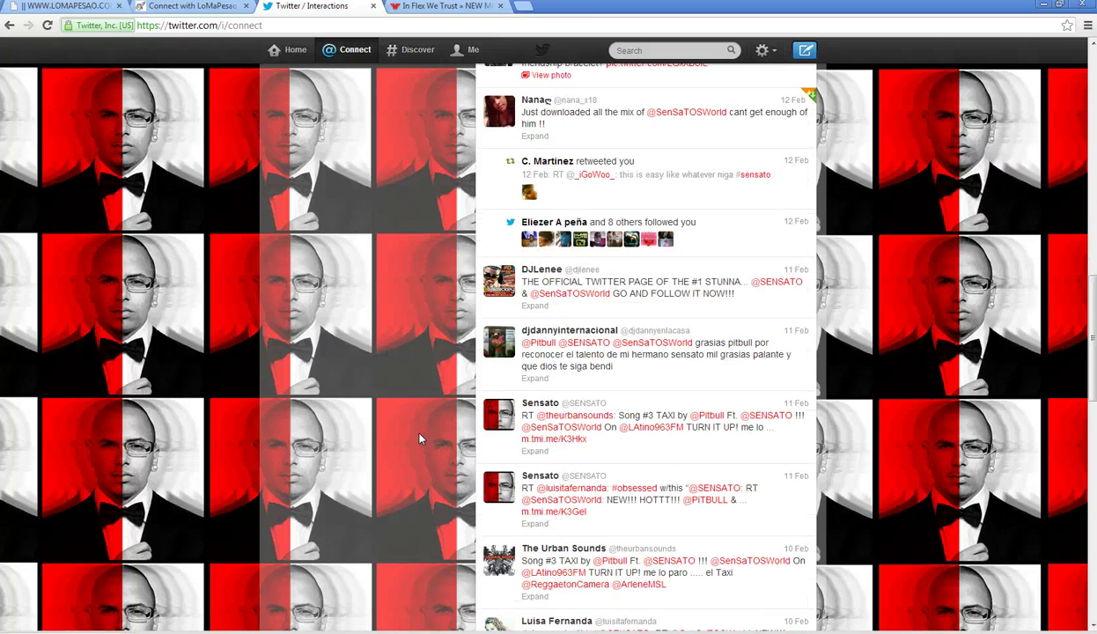
scroll(467, 374, "down", 4)
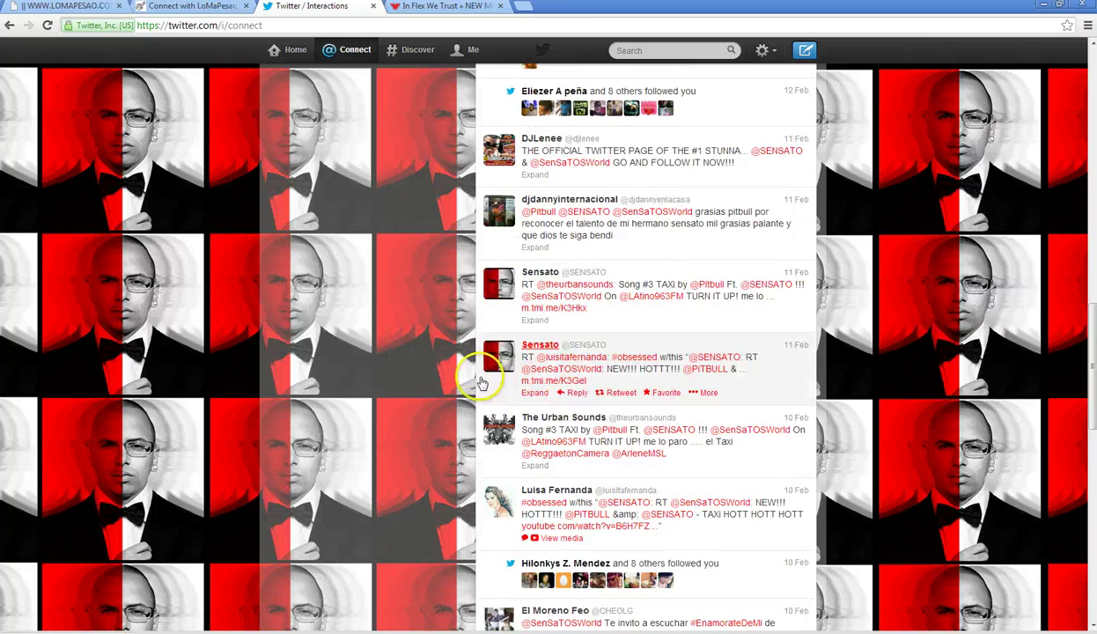
scroll(458, 387, "down", 8)
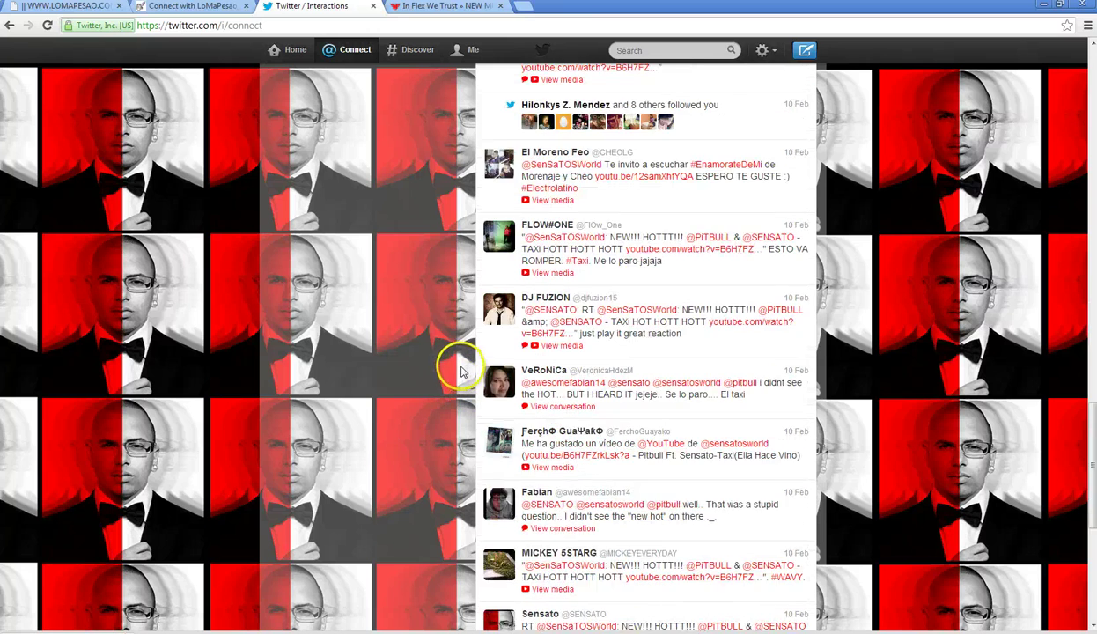
scroll(386, 447, "down", 3)
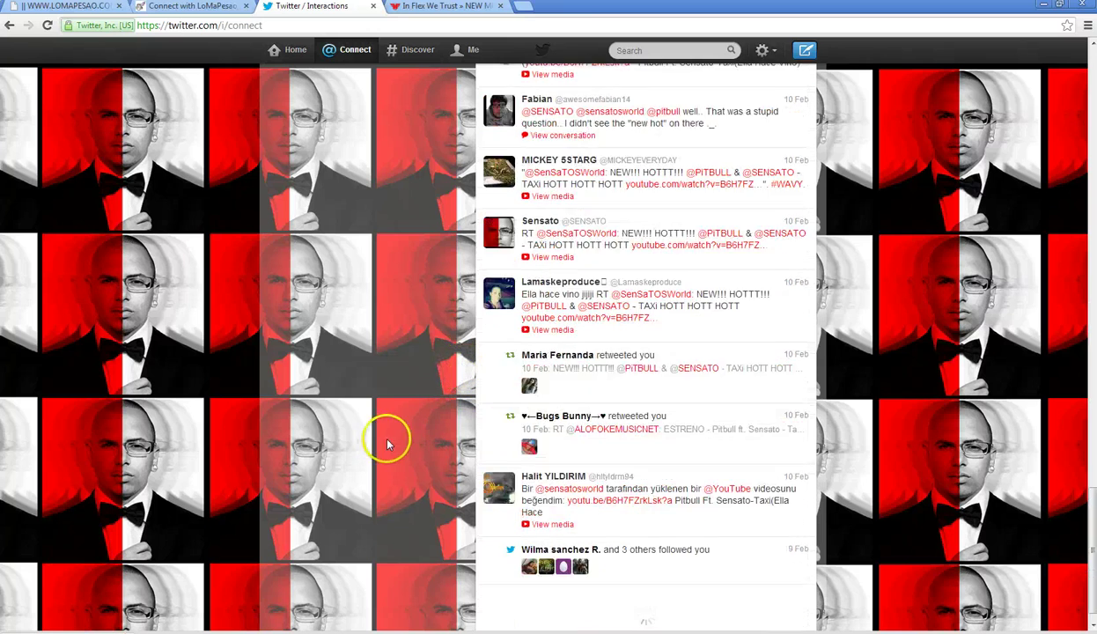
scroll(378, 436, "up", 12)
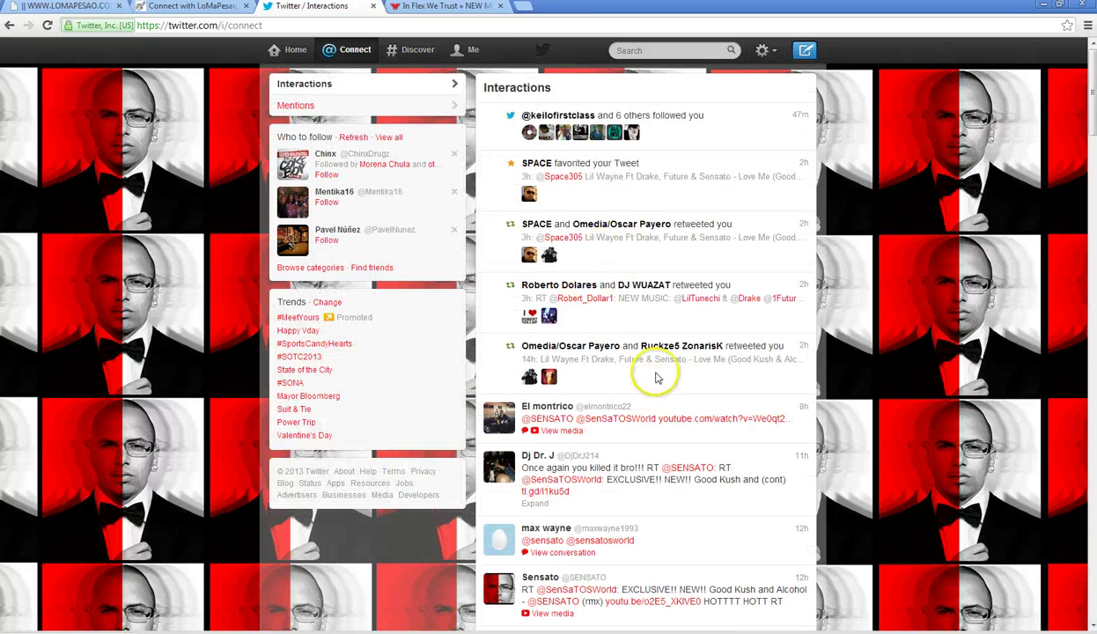
- Favorite the DJ's praise tweet and expand the remix tweet to show its video
scroll(663, 374, "down", 1)
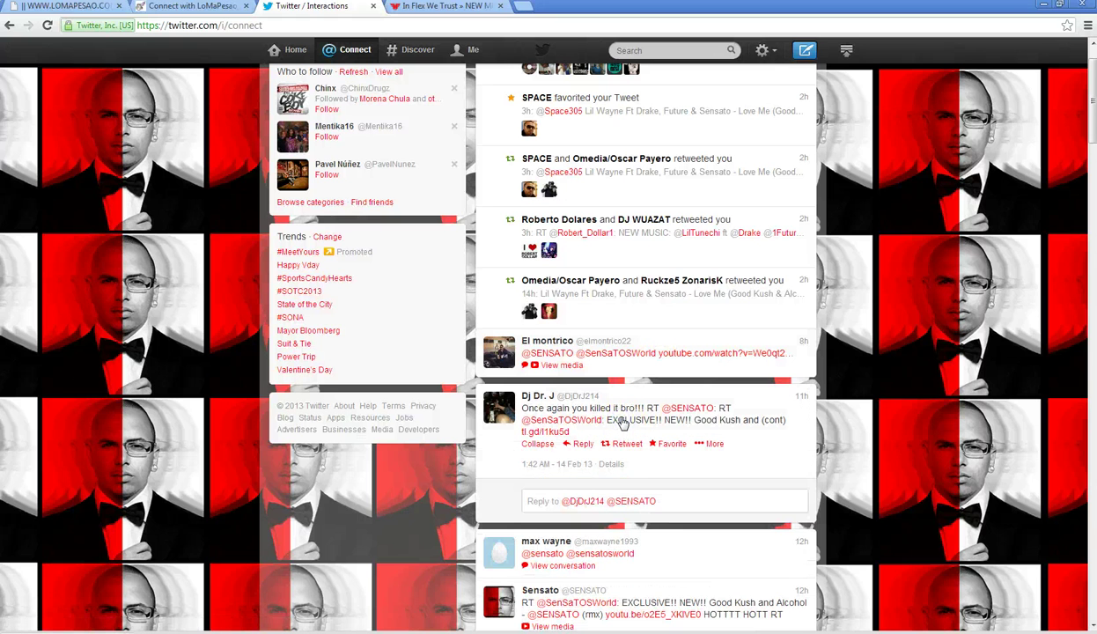
left_click(667, 445)
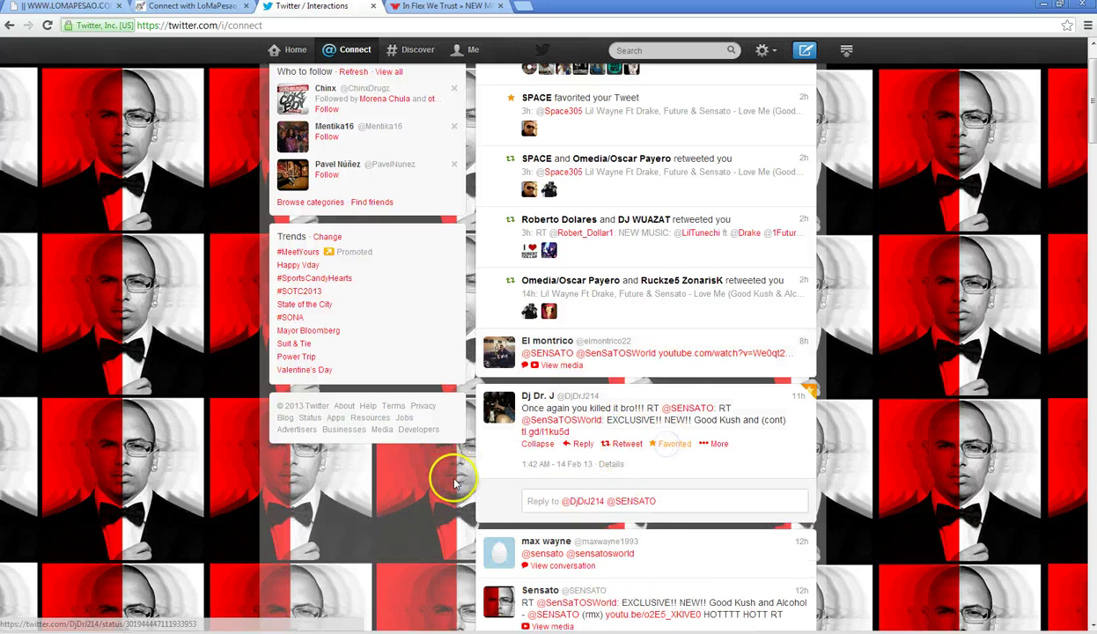
scroll(454, 476, "down", 2)
scroll(453, 469, "down", 1)
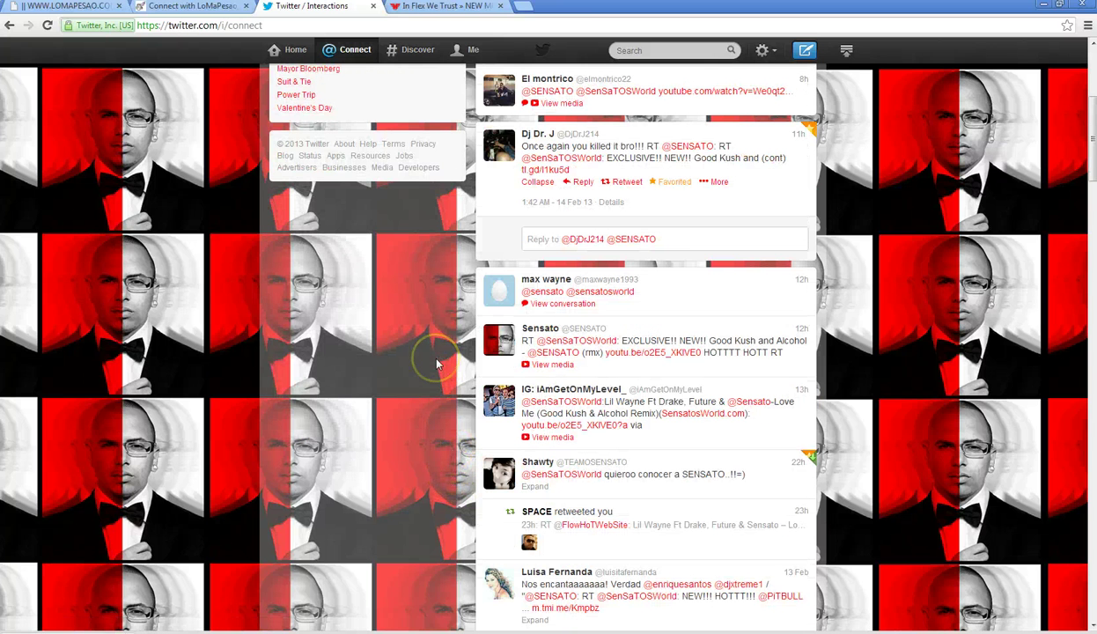
left_click(768, 407)
- Read back to the 7 Feb mentions, open the Me profile, then switch to HulkShare
scroll(392, 458, "down", 5)
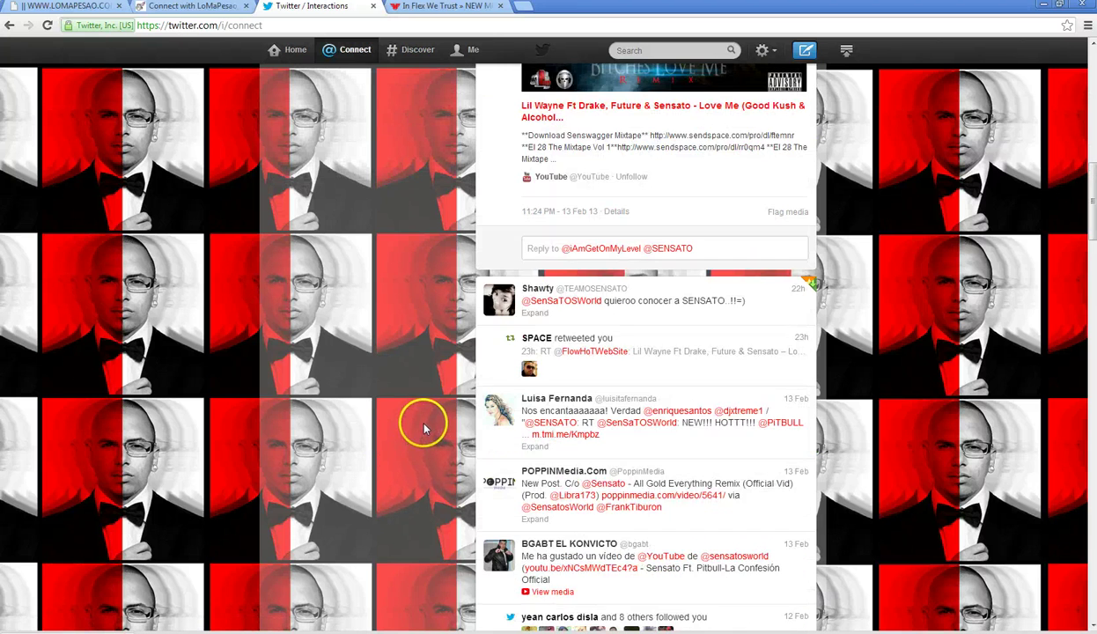
scroll(423, 429, "down", 7)
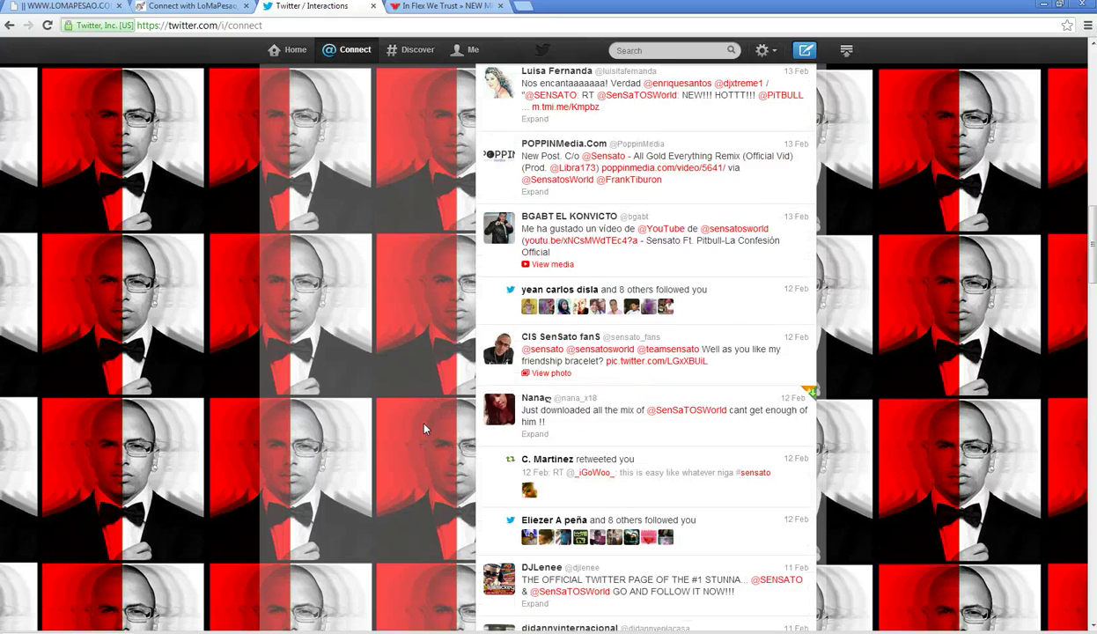
scroll(424, 429, "down", 2)
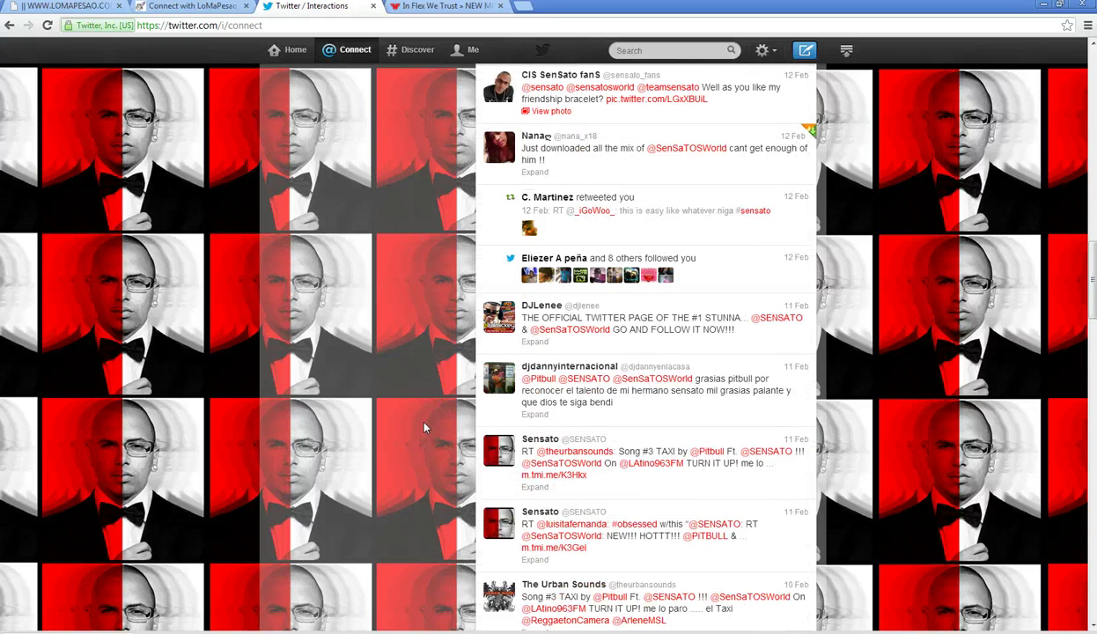
scroll(423, 429, "down", 3)
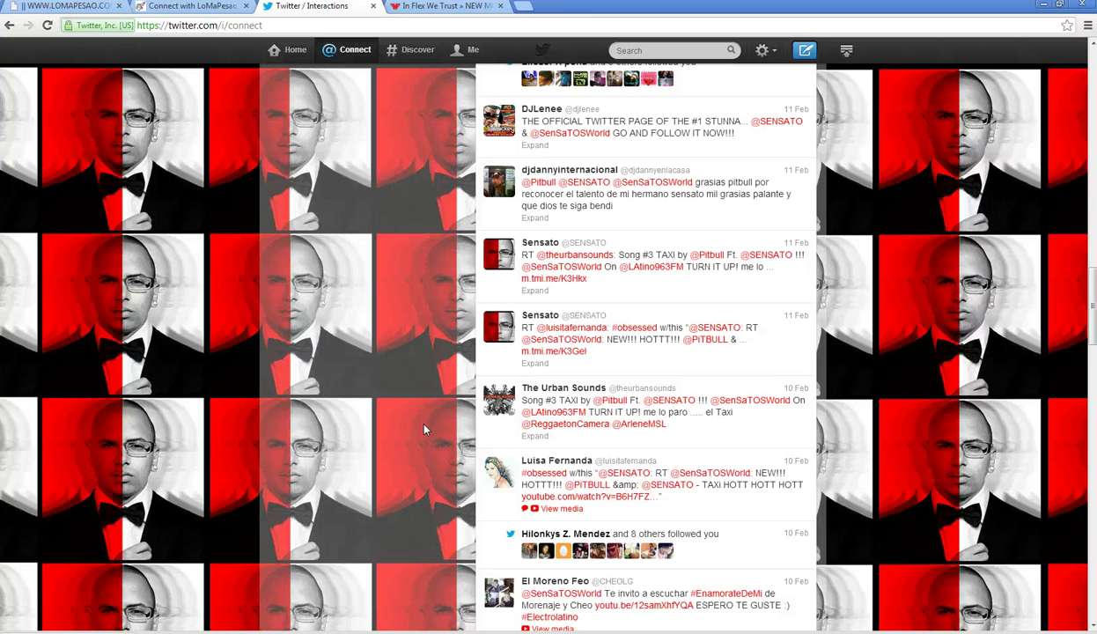
scroll(424, 429, "down", 7)
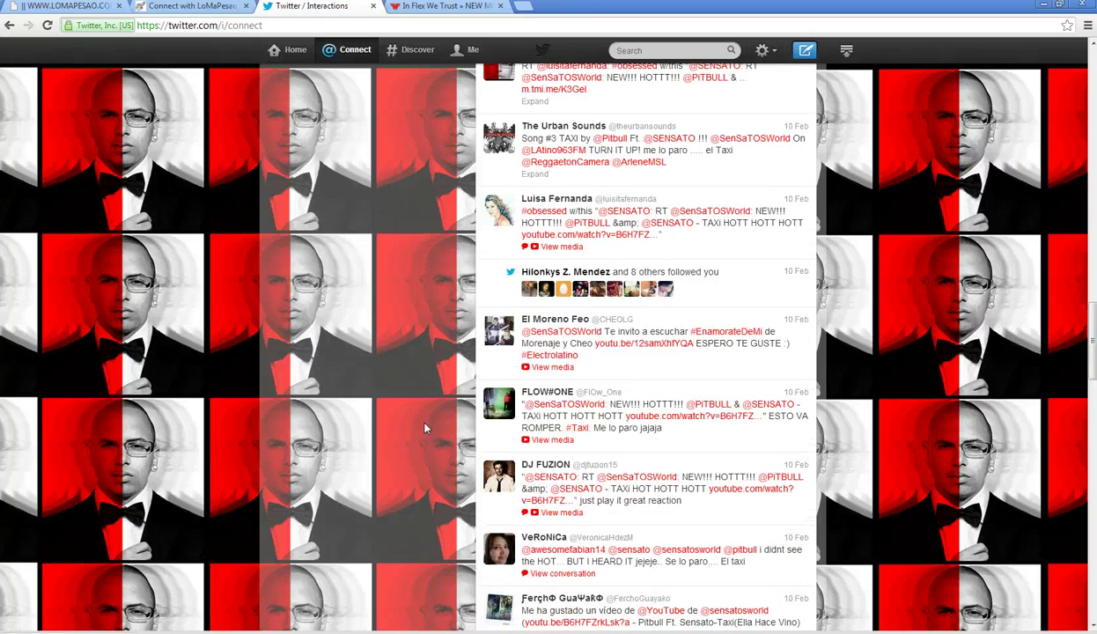
scroll(424, 429, "down", 4)
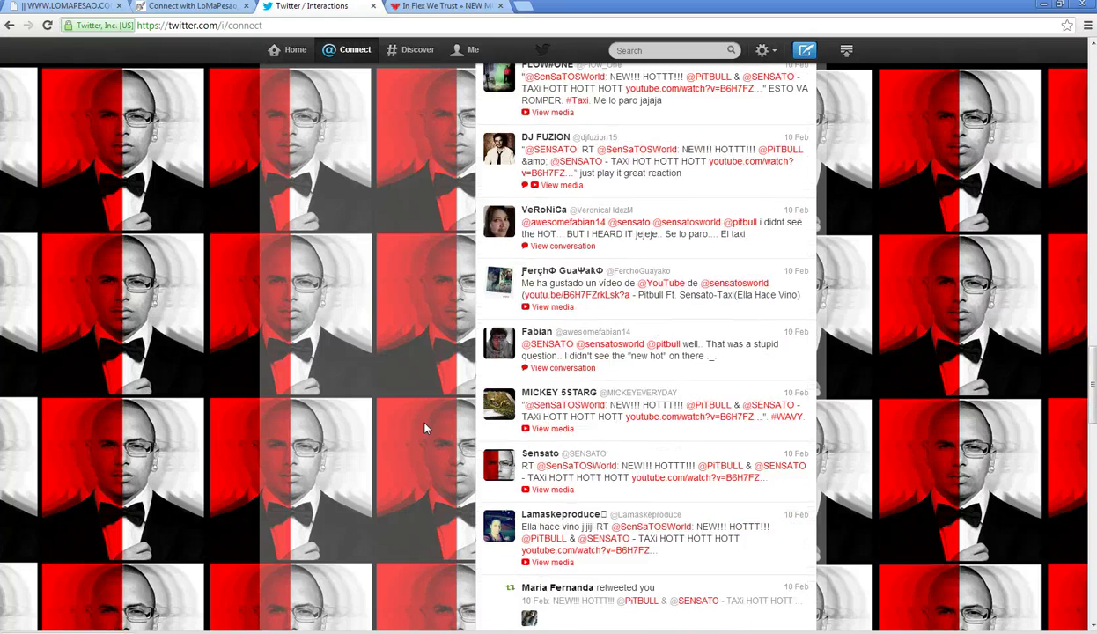
scroll(423, 429, "down", 1)
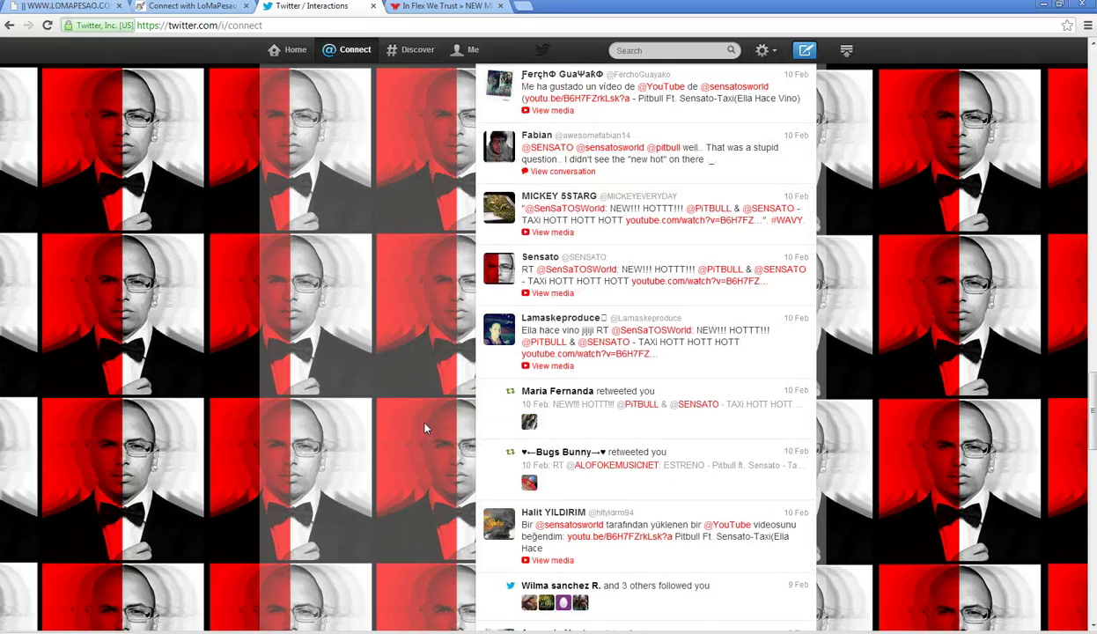
scroll(423, 428, "down", 6)
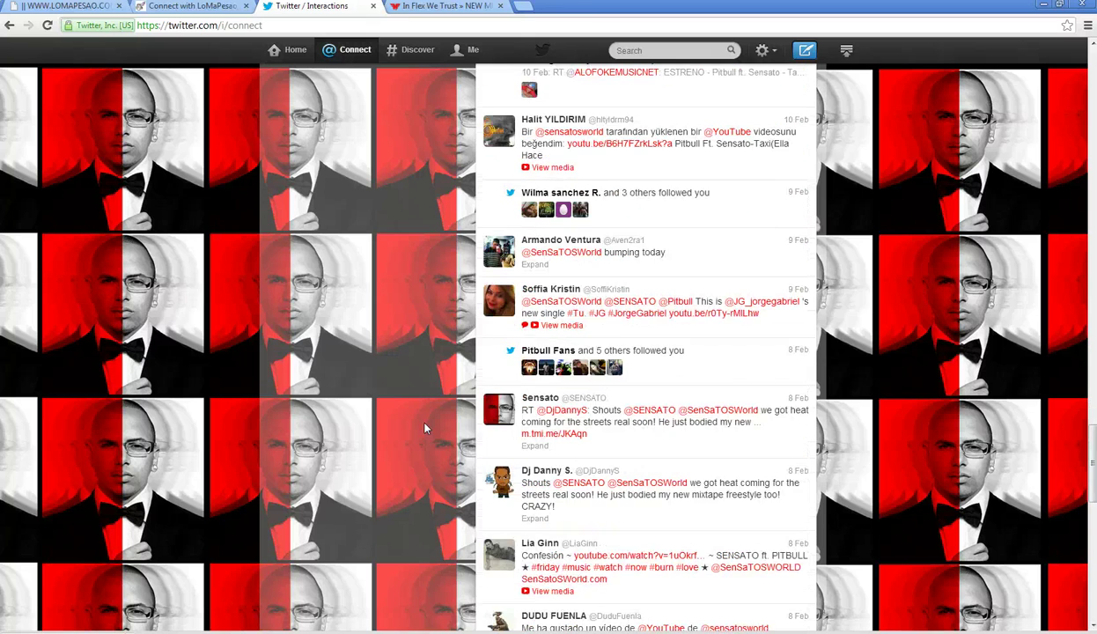
scroll(424, 429, "down", 5)
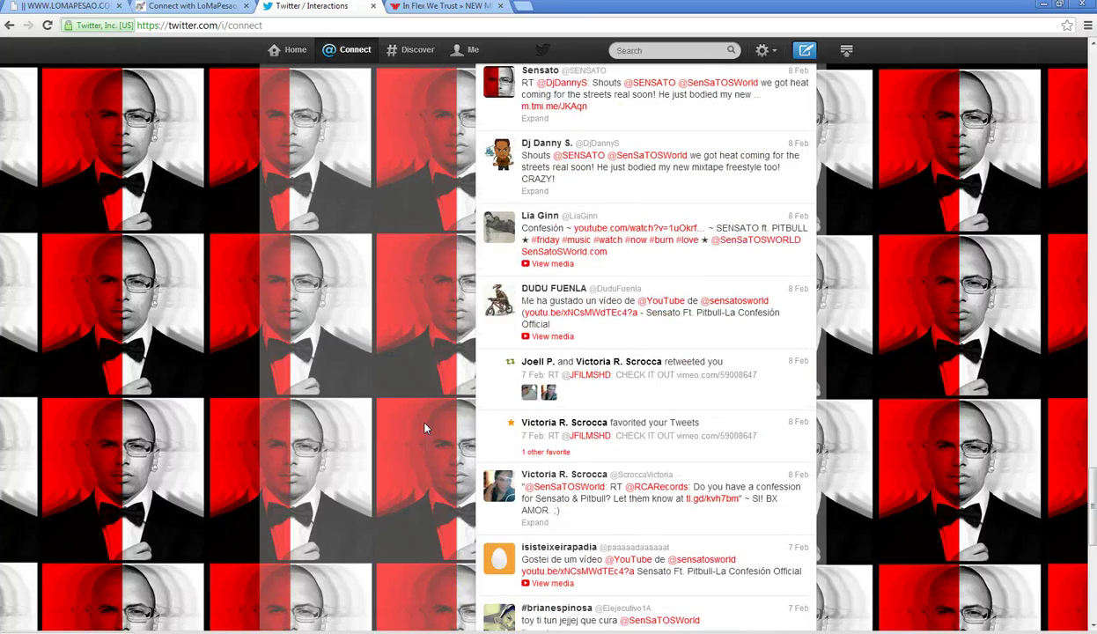
scroll(423, 428, "down", 5)
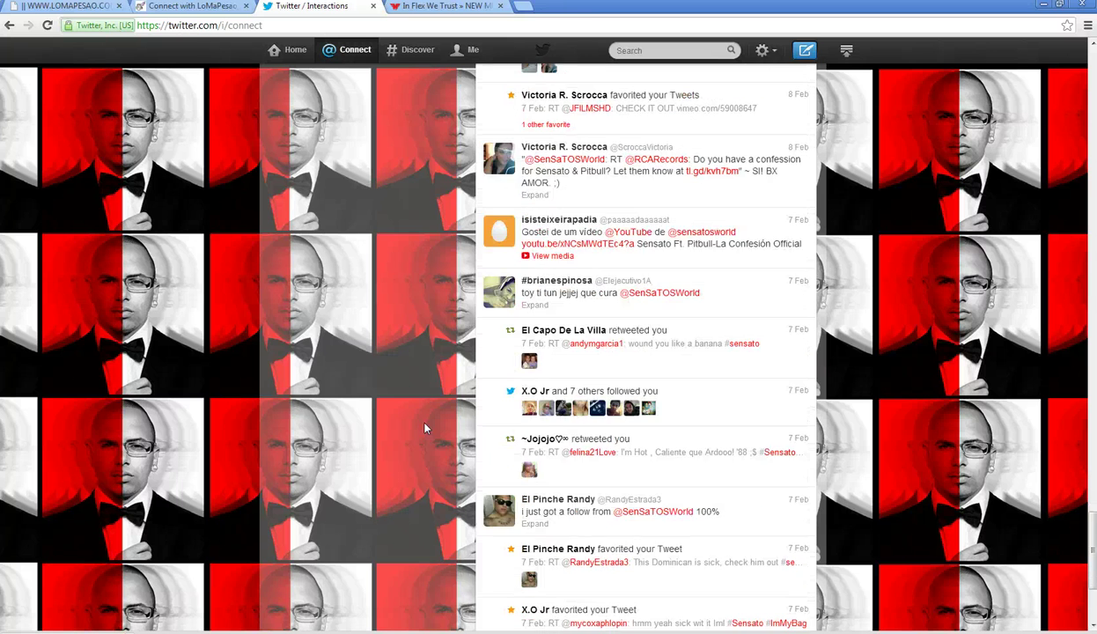
scroll(424, 428, "down", 3)
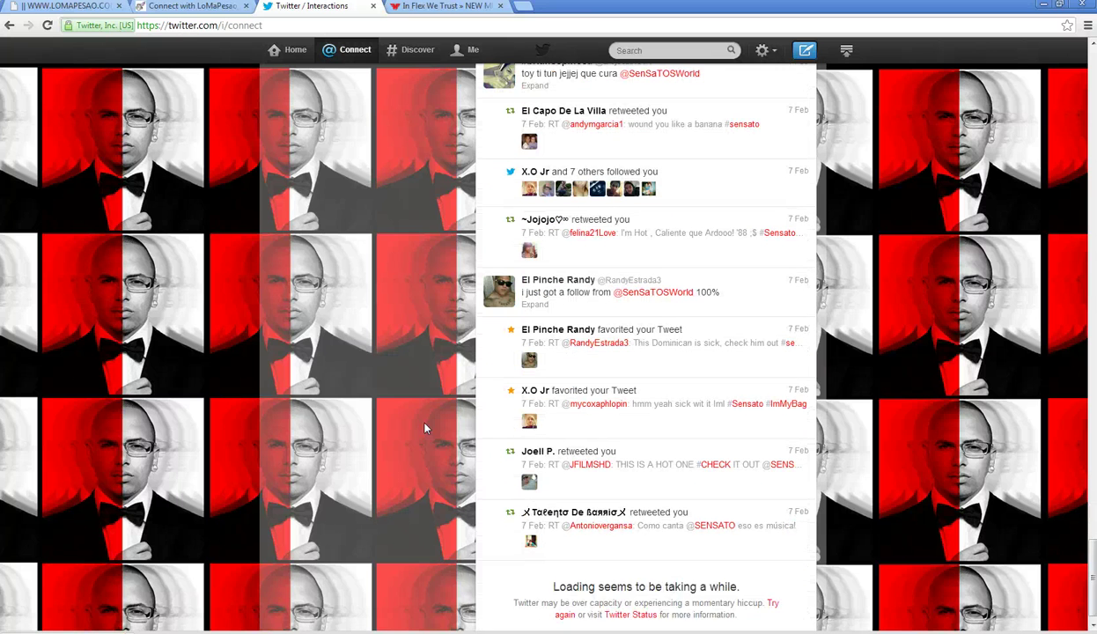
left_click(484, 56)
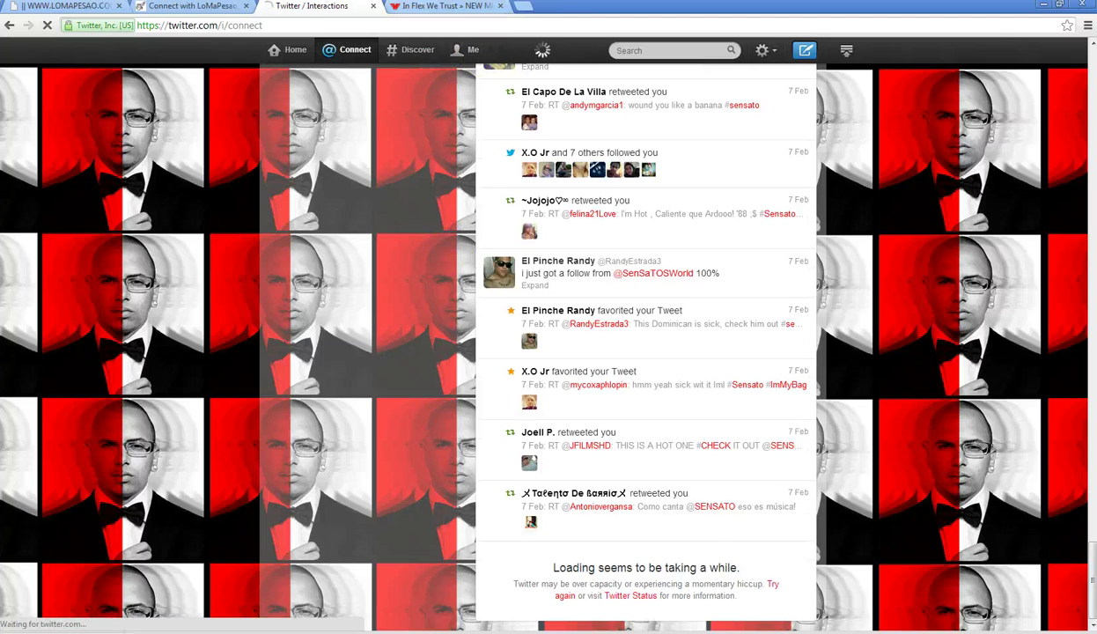
left_click(186, 6)
- Return to the Sensatos World profile and open the Reality Show Episode 5 youtu.be link
left_click(503, 12)
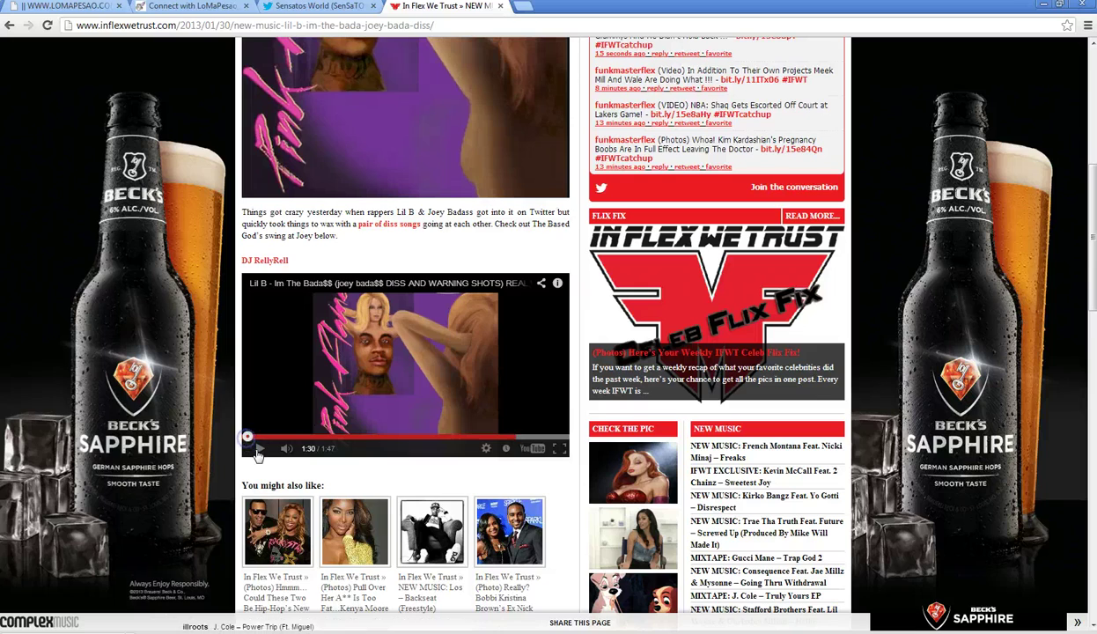
left_click(304, 7)
scroll(289, 351, "down", 3)
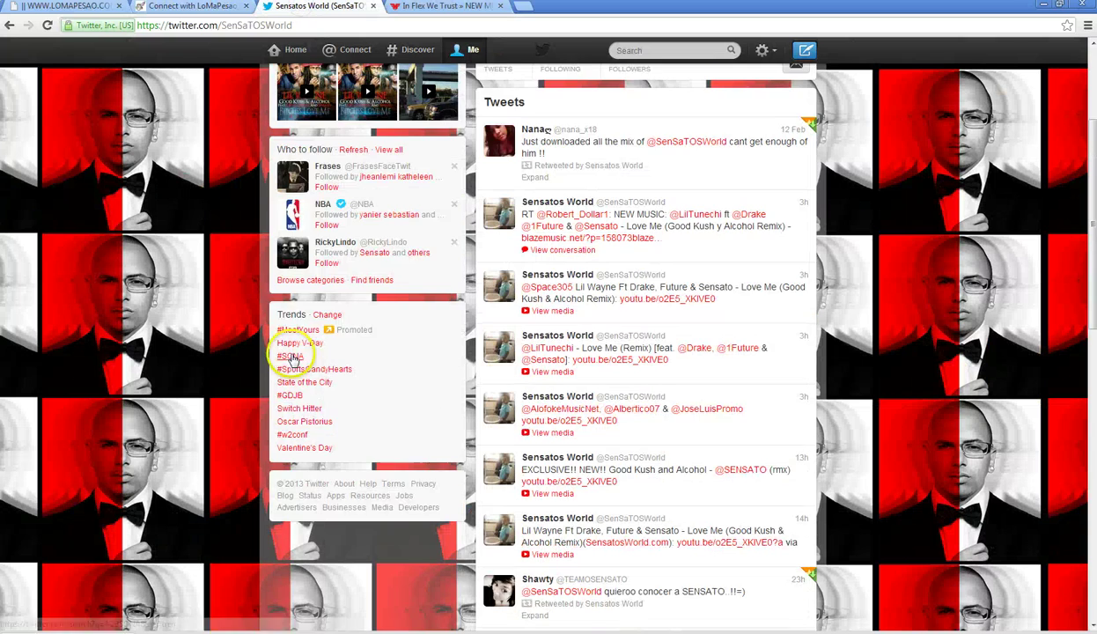
scroll(612, 307, "down", 1)
scroll(612, 307, "down", 2)
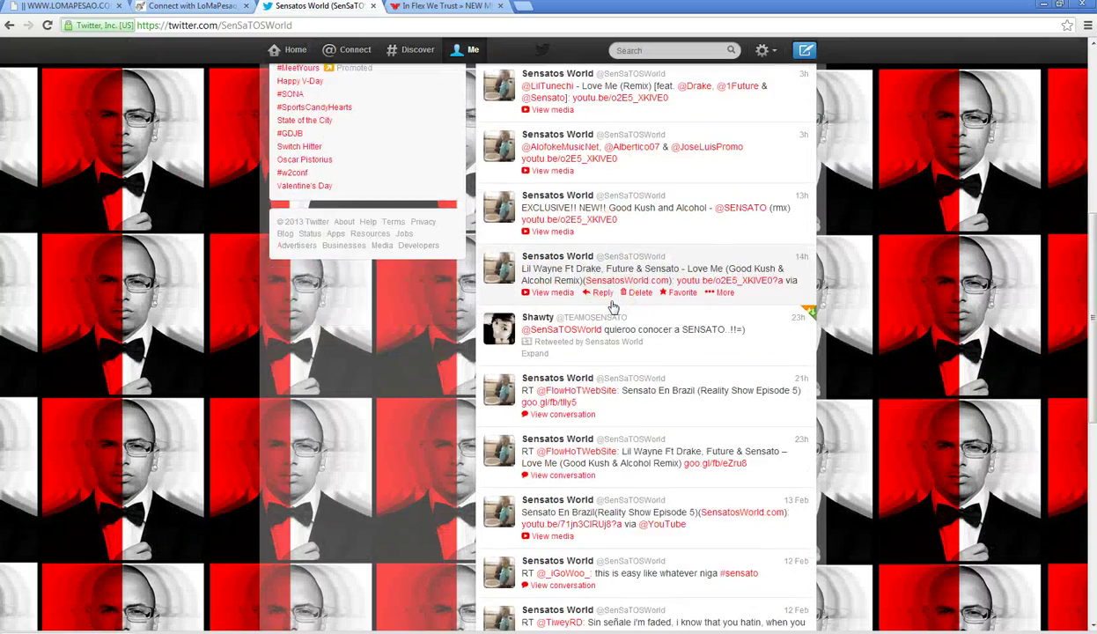
scroll(612, 307, "down", 1)
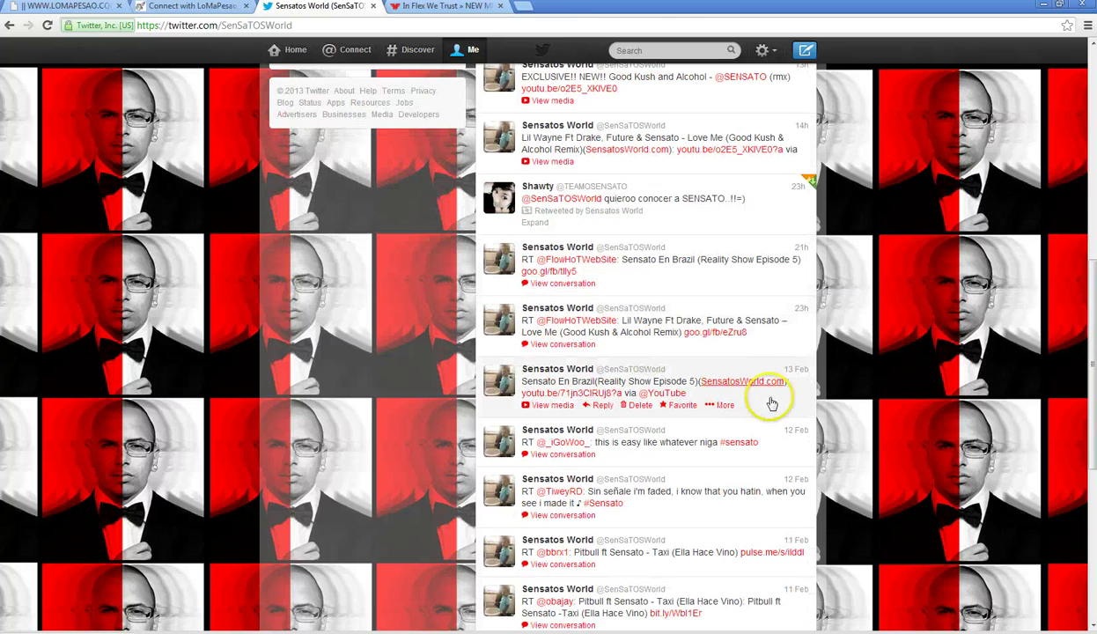
left_click(588, 399)
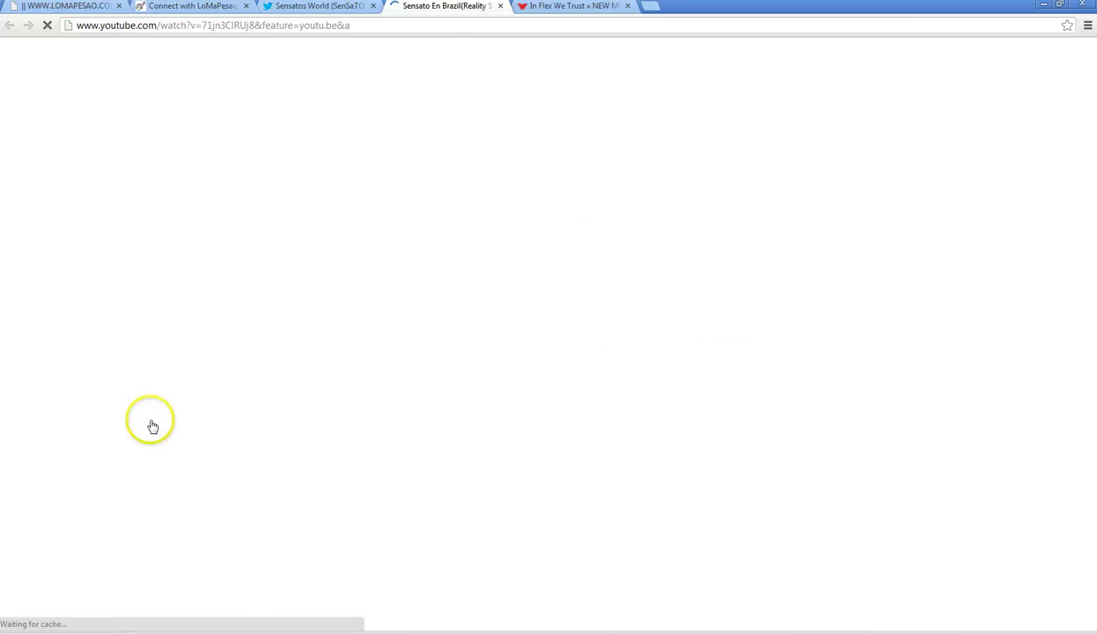
- Glance at the Sensato En Brazil Episode 5 video details, then close the YouTube tab
scroll(49, 429, "down", 2)
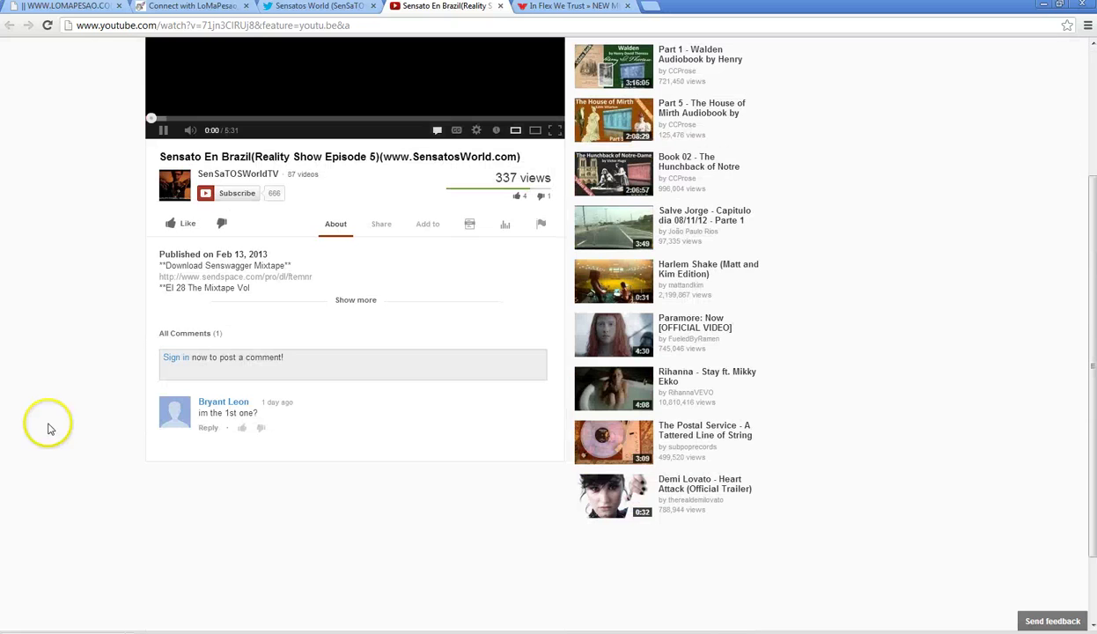
scroll(49, 429, "up", 2)
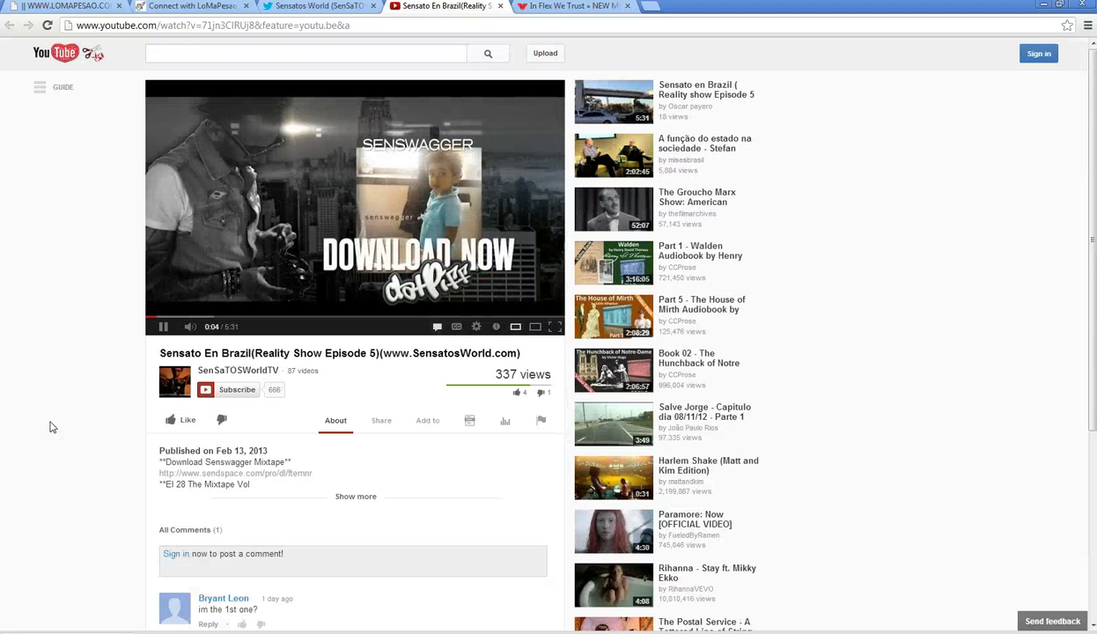
left_click(501, 6)
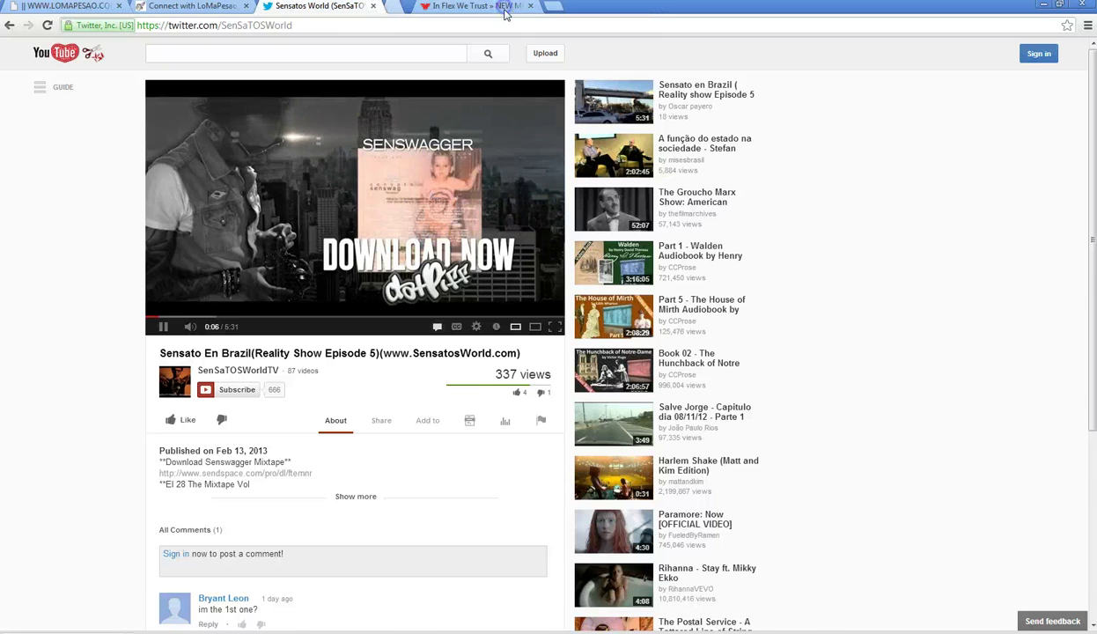
scroll(367, 387, "down", 2)
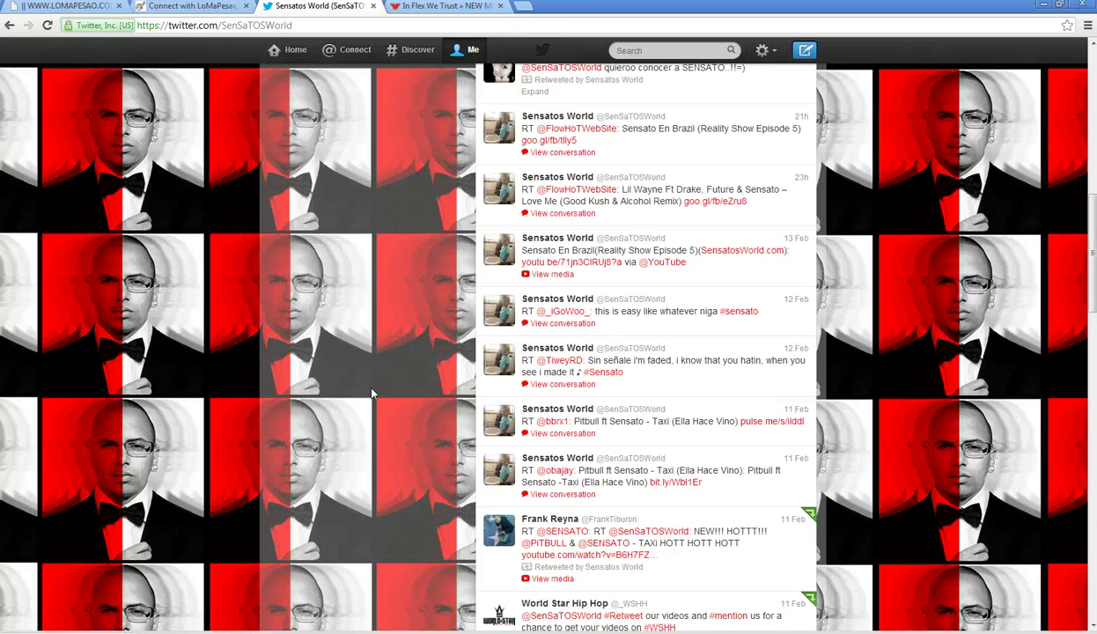
scroll(371, 394, "down", 1)
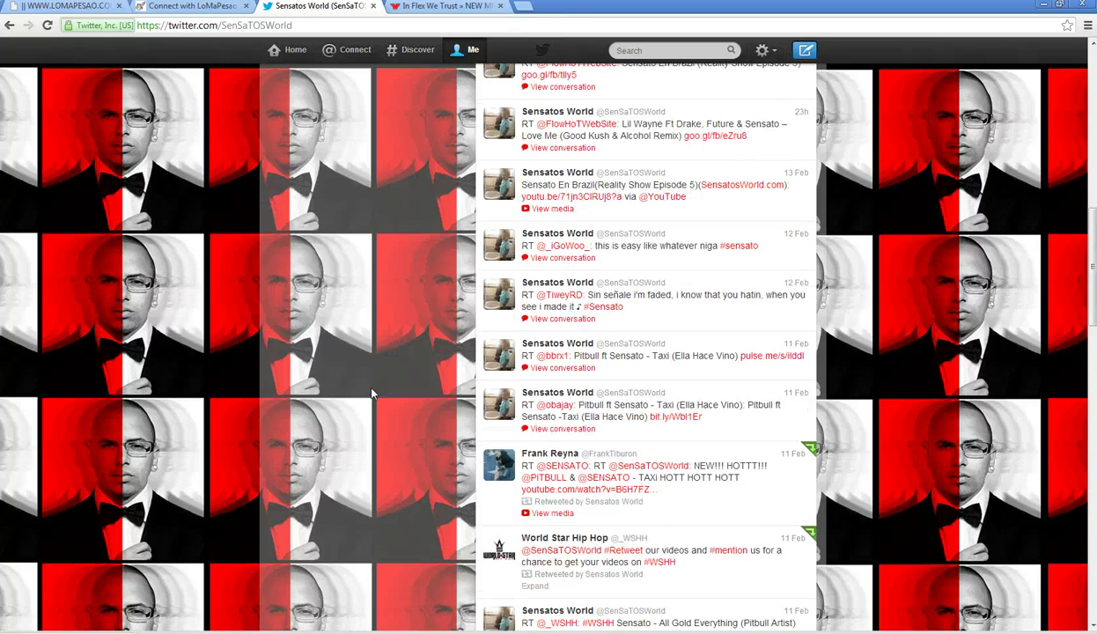
scroll(372, 394, "down", 1)
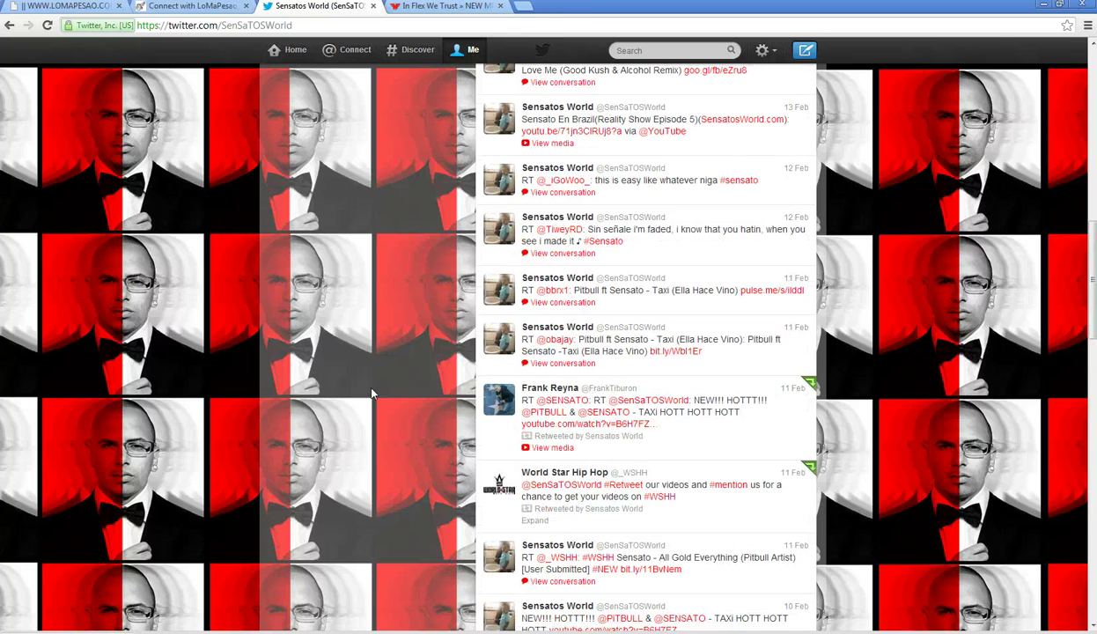
left_click(776, 508)
left_click(577, 481)
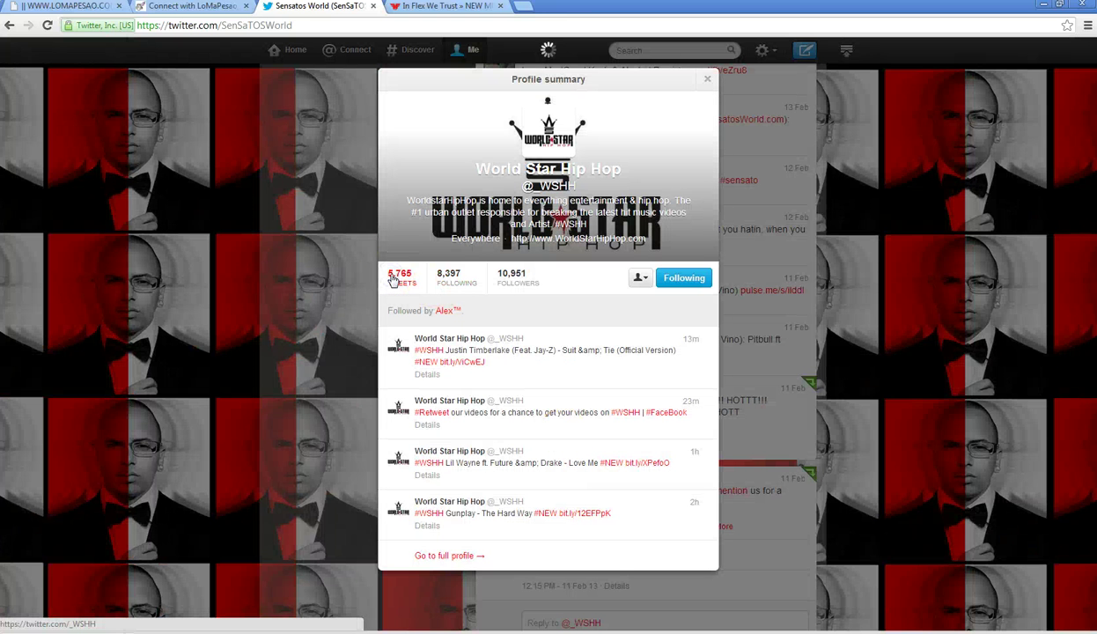
left_click(393, 278)
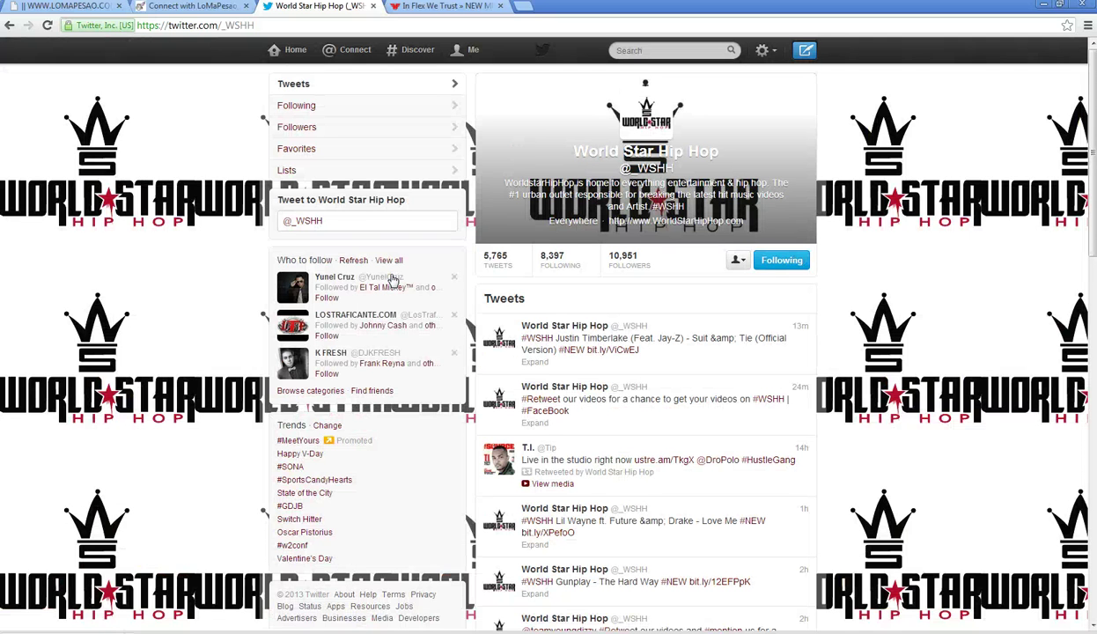
left_click(360, 229)
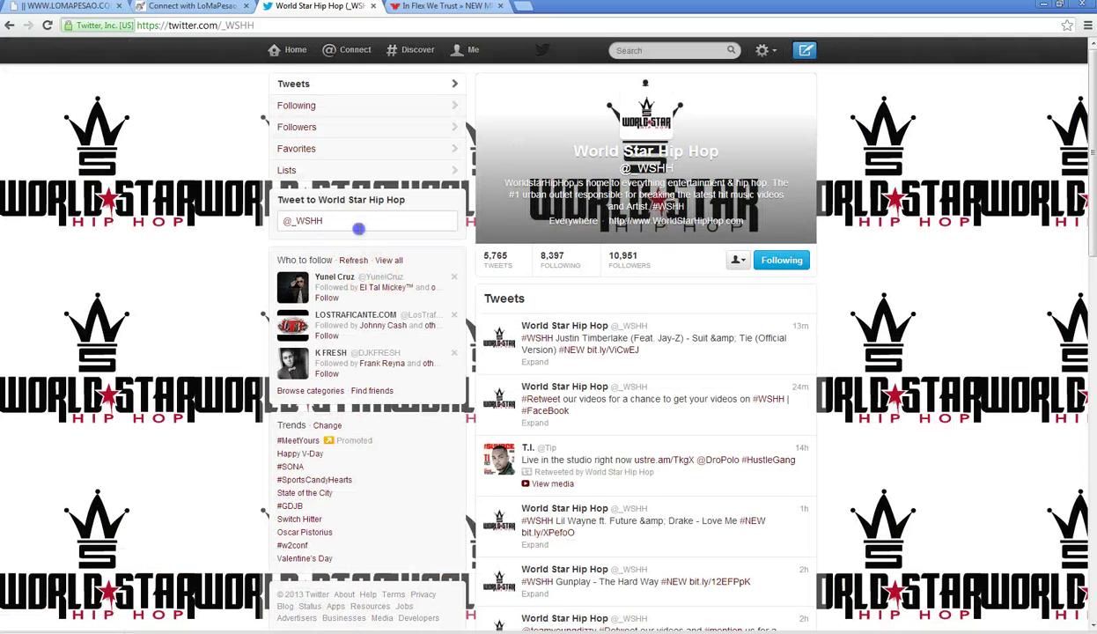
- Load inflexwetrust.com in a new tab from the address-bar autocompletion
left_click(522, 7)
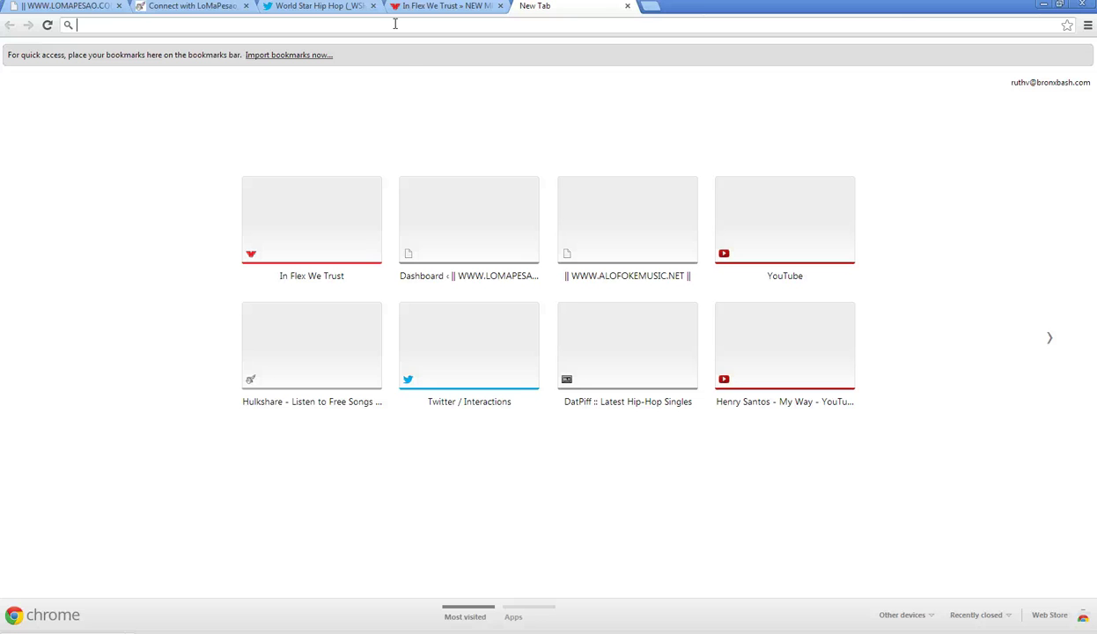
type("yo")
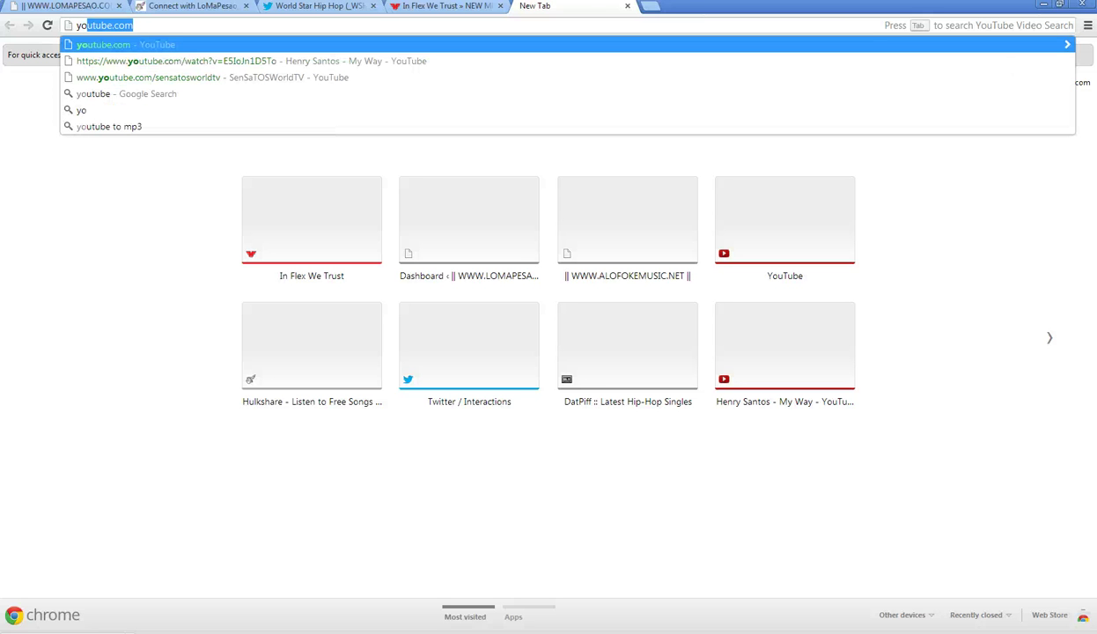
key("BackSpace")
key("BackSpace")
key("BackSpace")
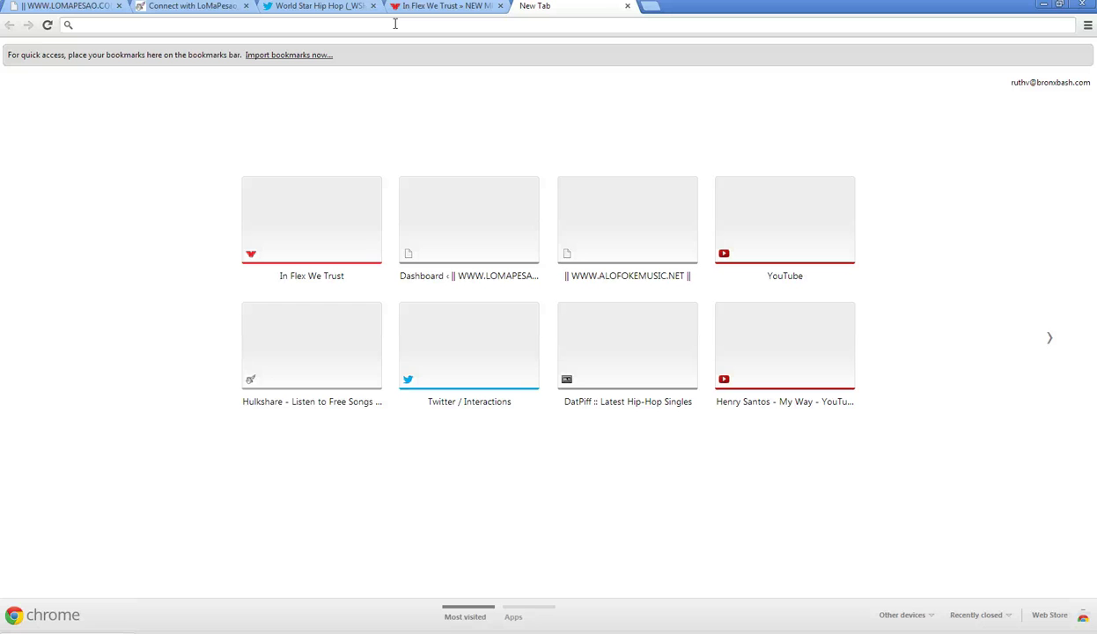
type("i")
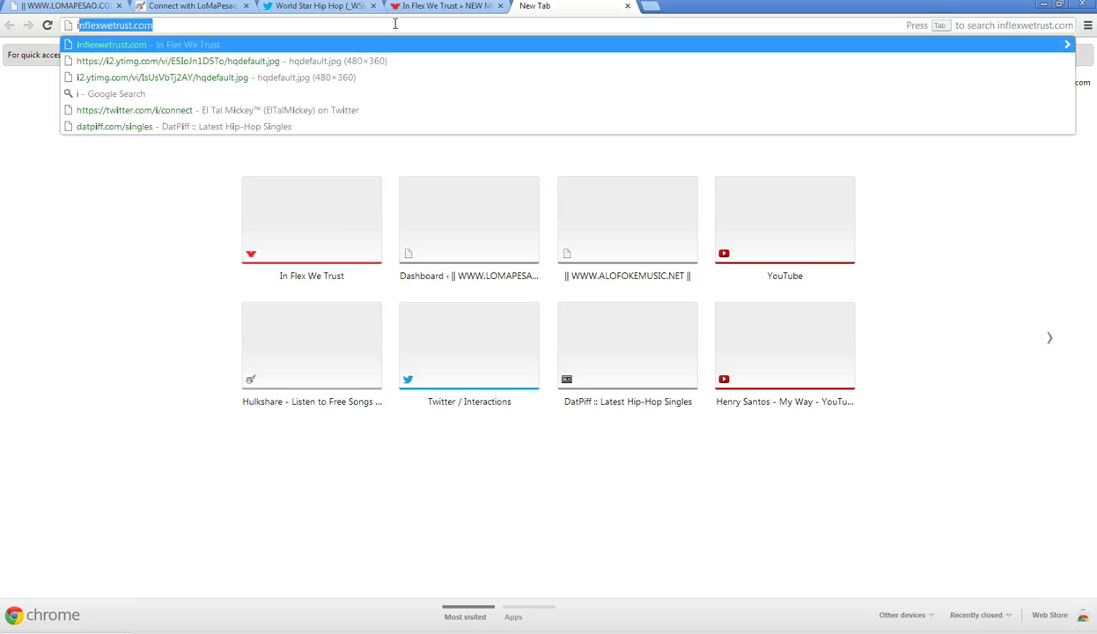
key("Right")
key("Return")
- Search In Flex We Trust for 'drake wiz khalifa' and scroll through the results
left_click(445, 6)
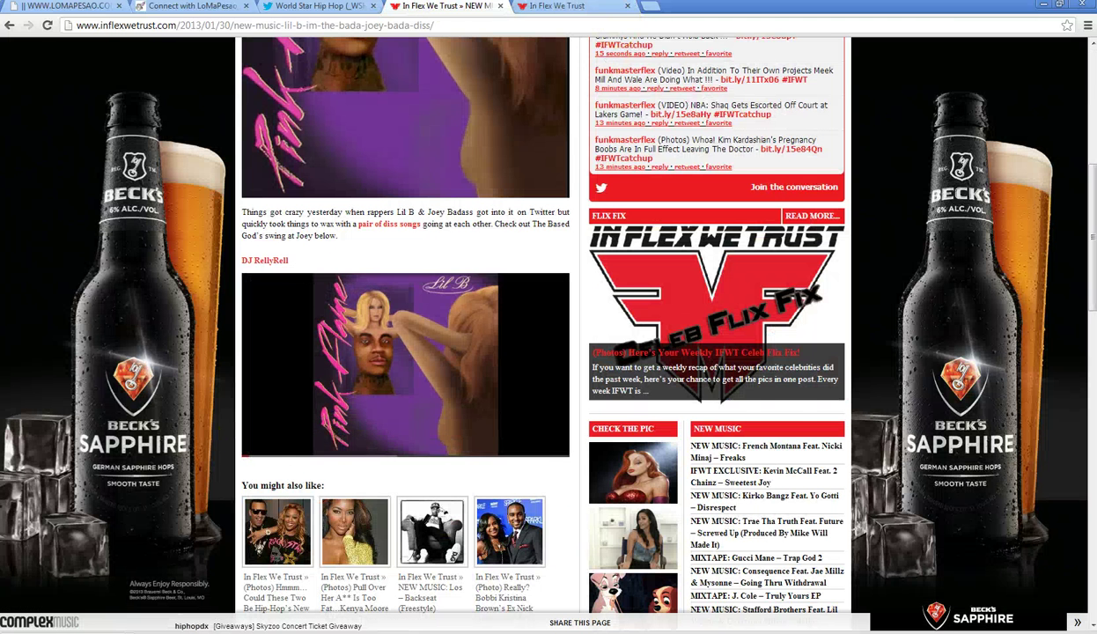
left_click(556, 7)
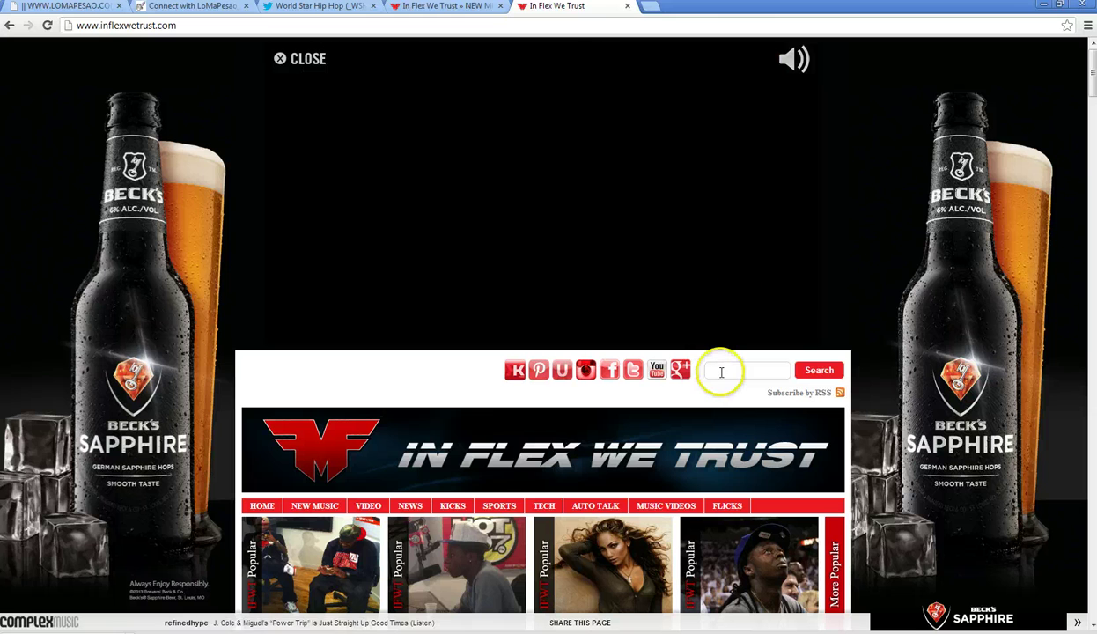
left_click(721, 372)
type("drake")
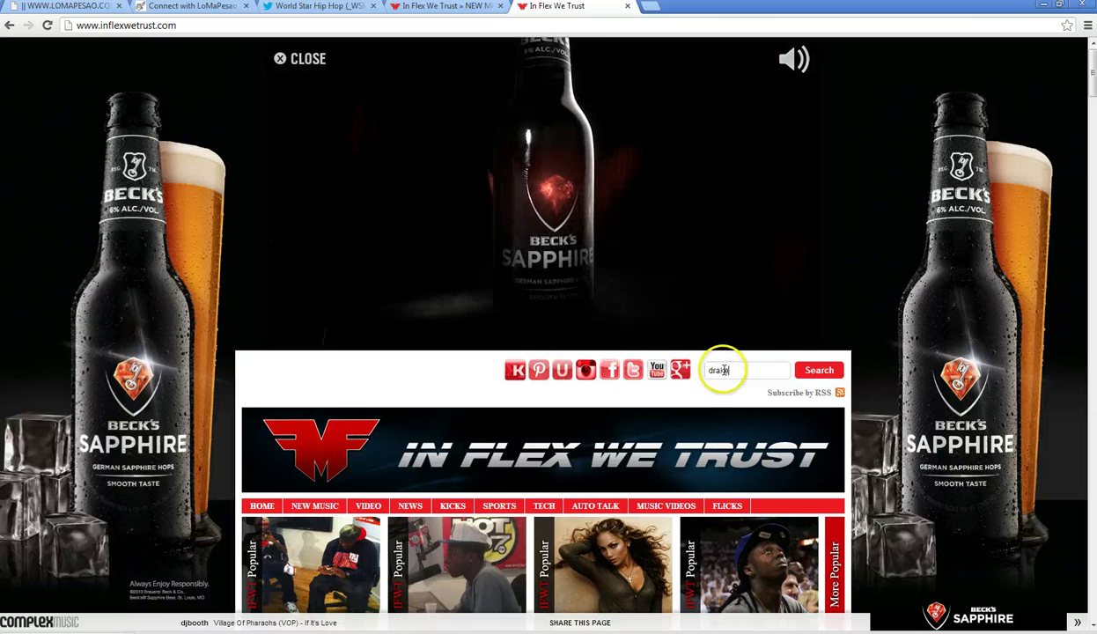
type(" wiz kah")
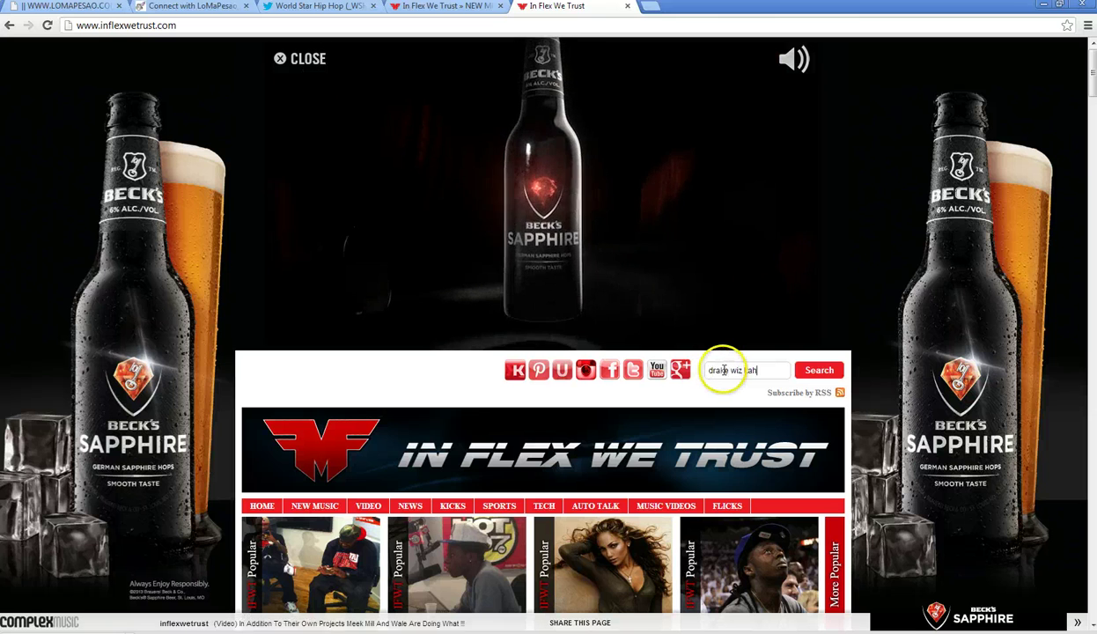
type("l")
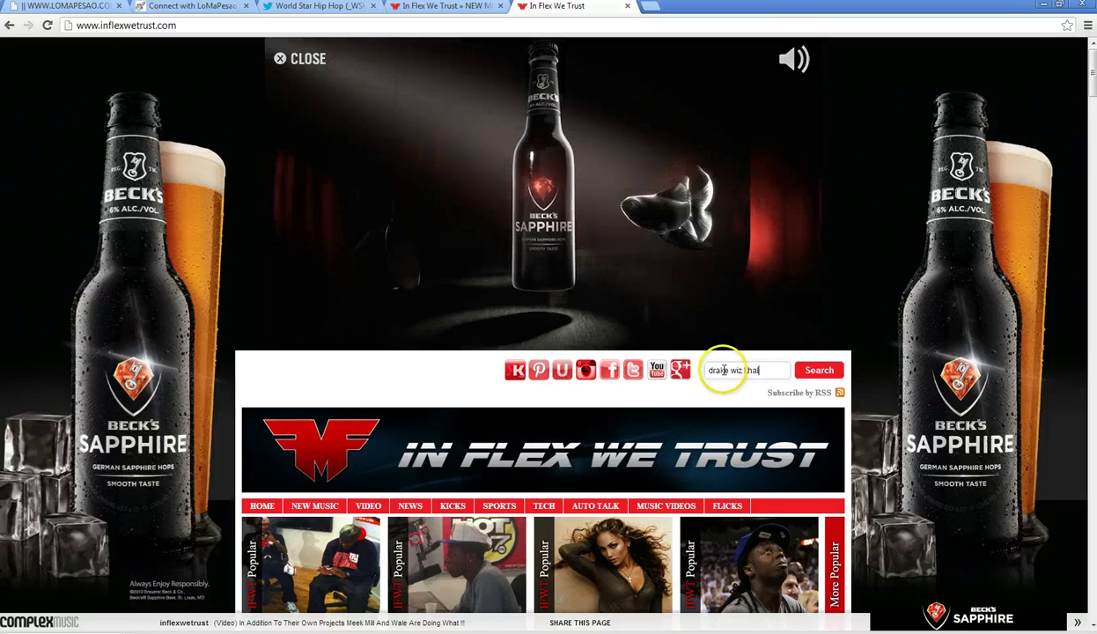
type("ifa")
key("Return")
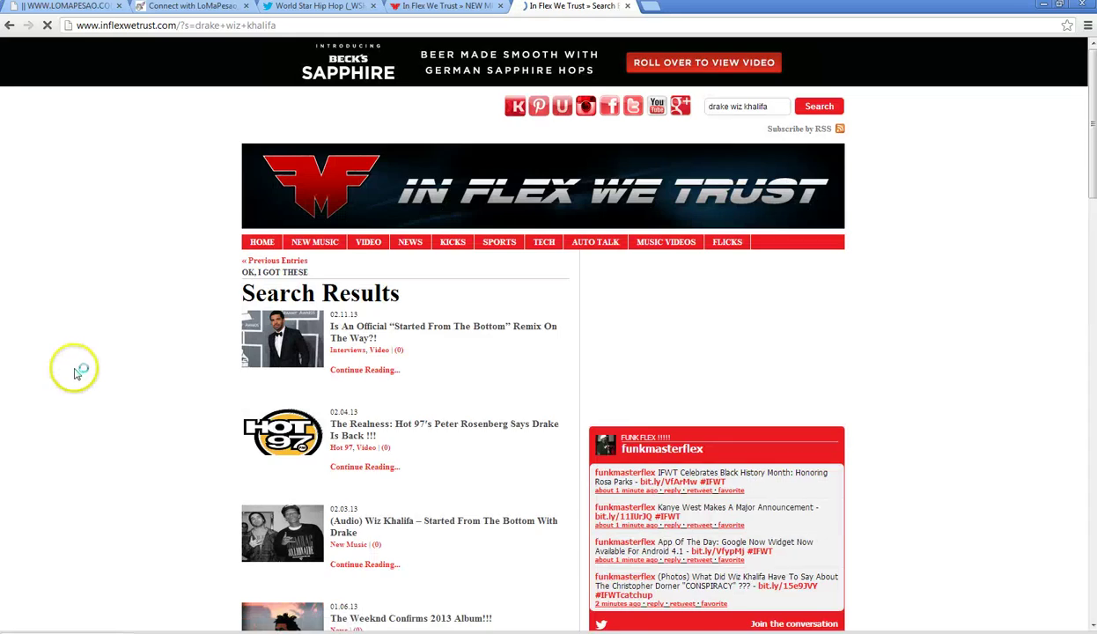
scroll(76, 373, "down", 6)
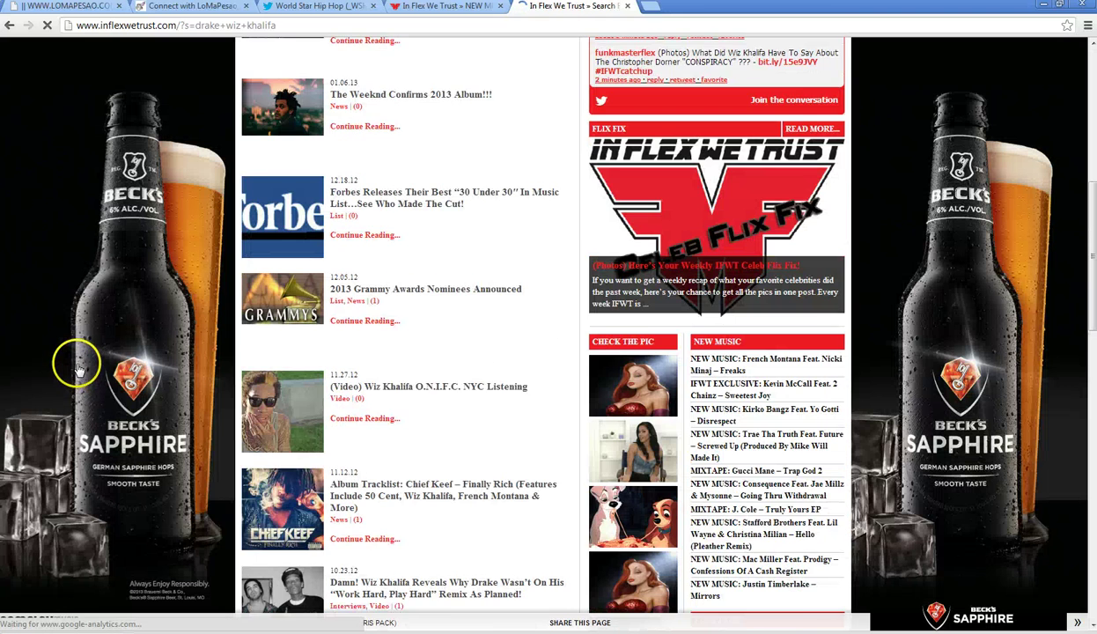
scroll(76, 368, "down", 2)
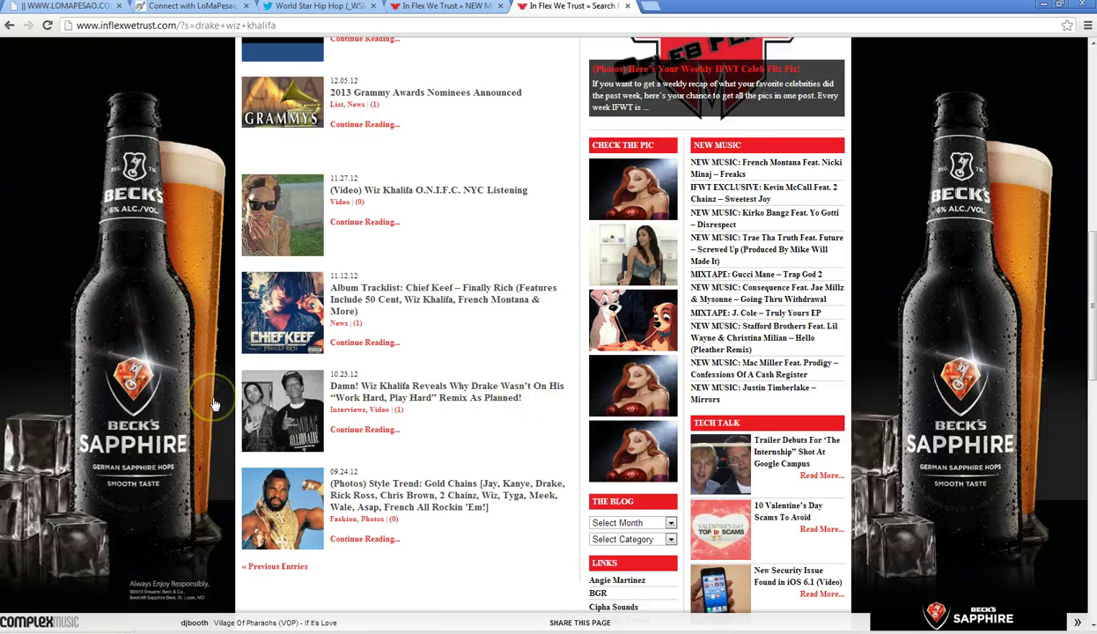
scroll(214, 404, "up", 1)
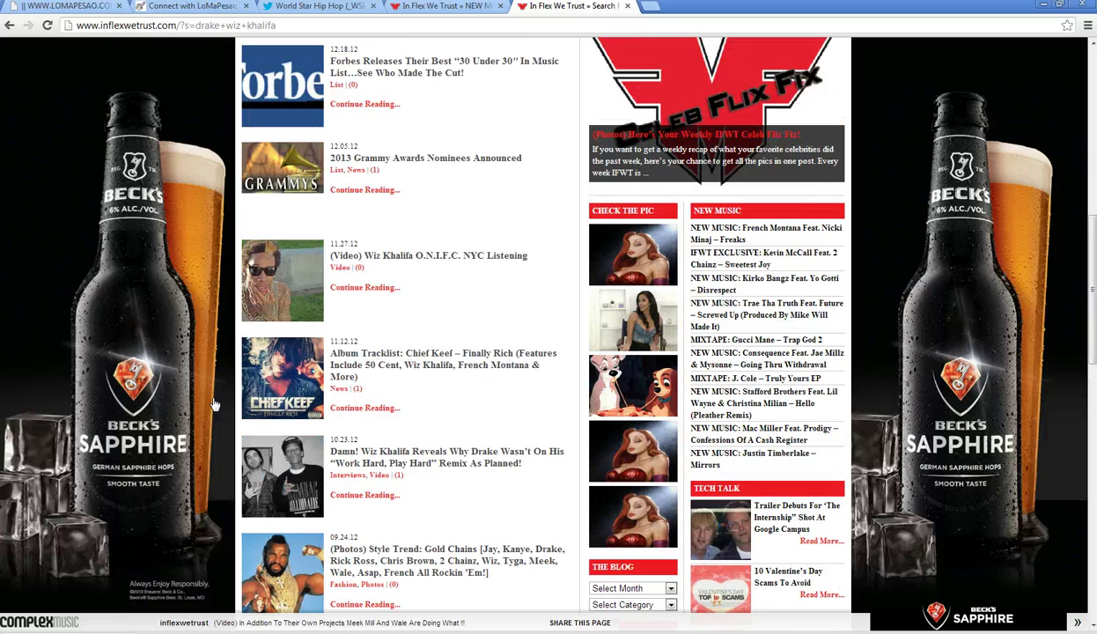
scroll(214, 404, "up", 5)
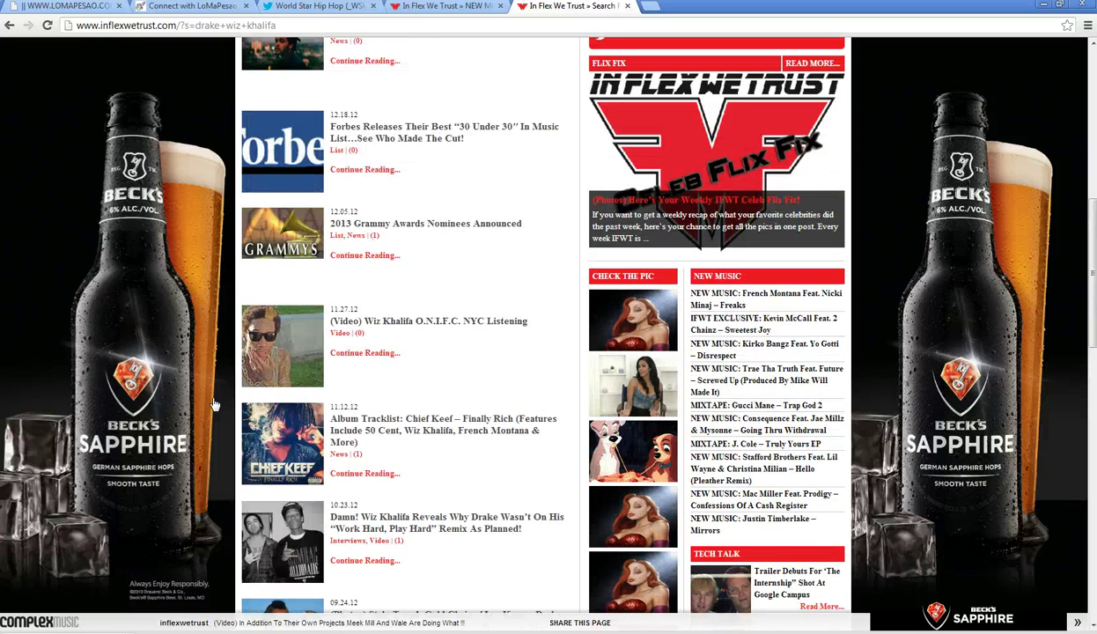
scroll(214, 404, "up", 2)
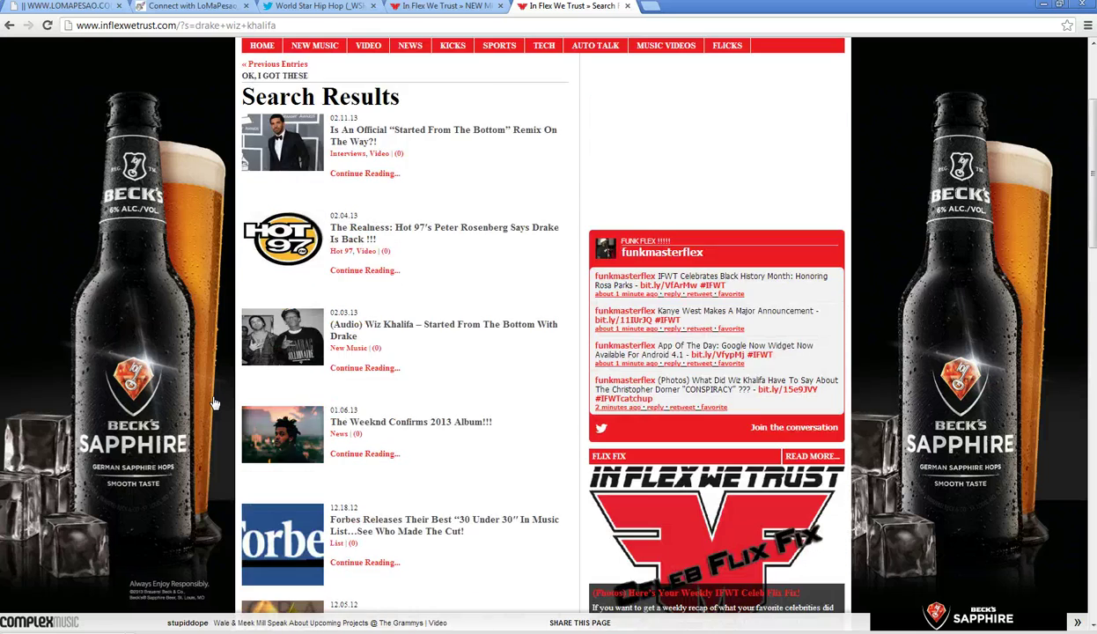
- Open the '(Audio) Wiz Khalifa – Started From The Bottom With Drake' post and copy its title
left_click(437, 330)
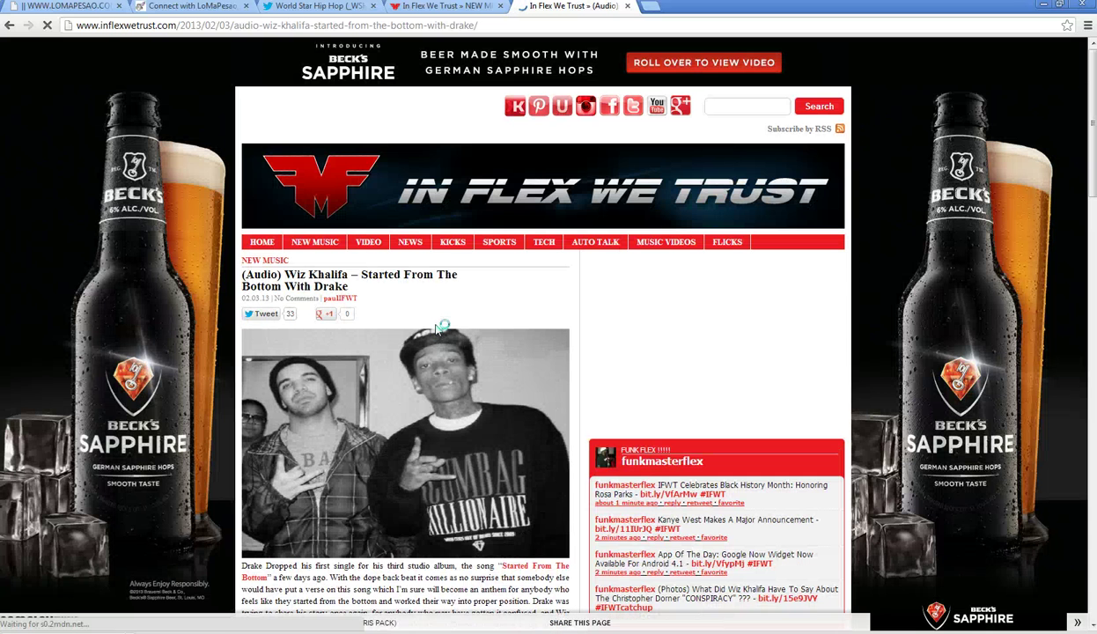
scroll(323, 405, "down", 3)
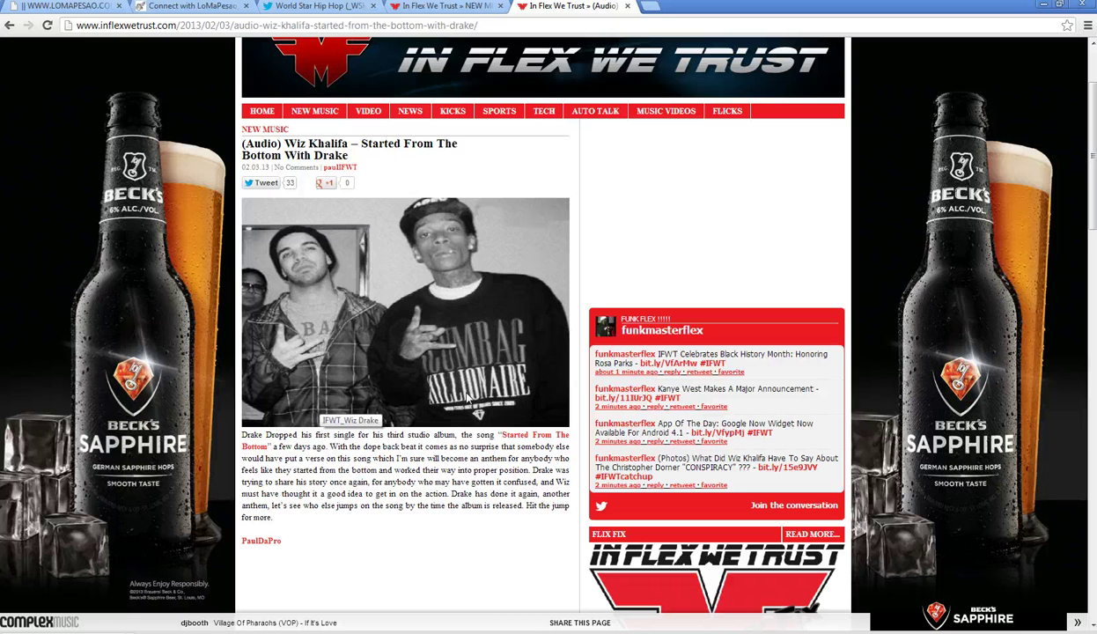
scroll(466, 400, "up", 3)
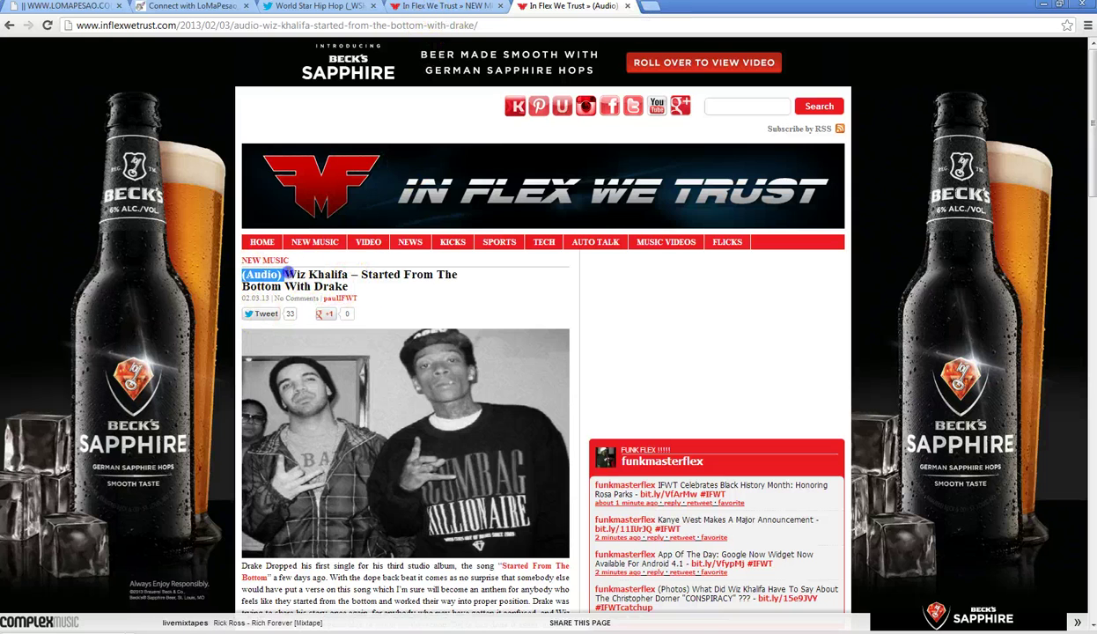
left_click_drag(286, 275, 345, 285)
key("ctrl+c")
right_click(350, 280)
left_click(375, 284)
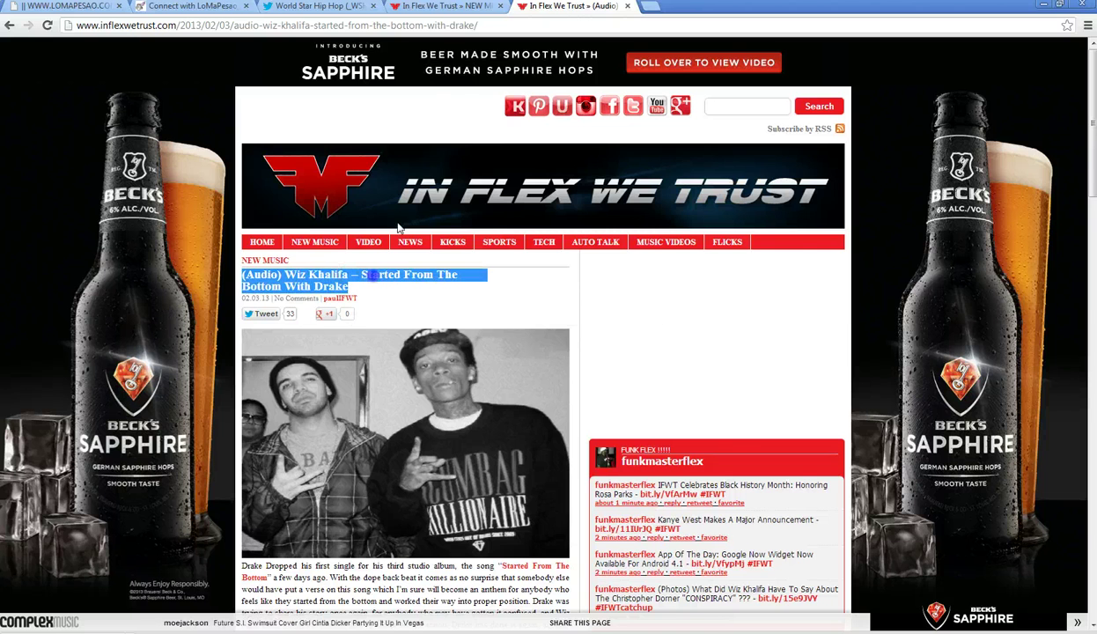
left_click(436, 9)
left_click(326, 6)
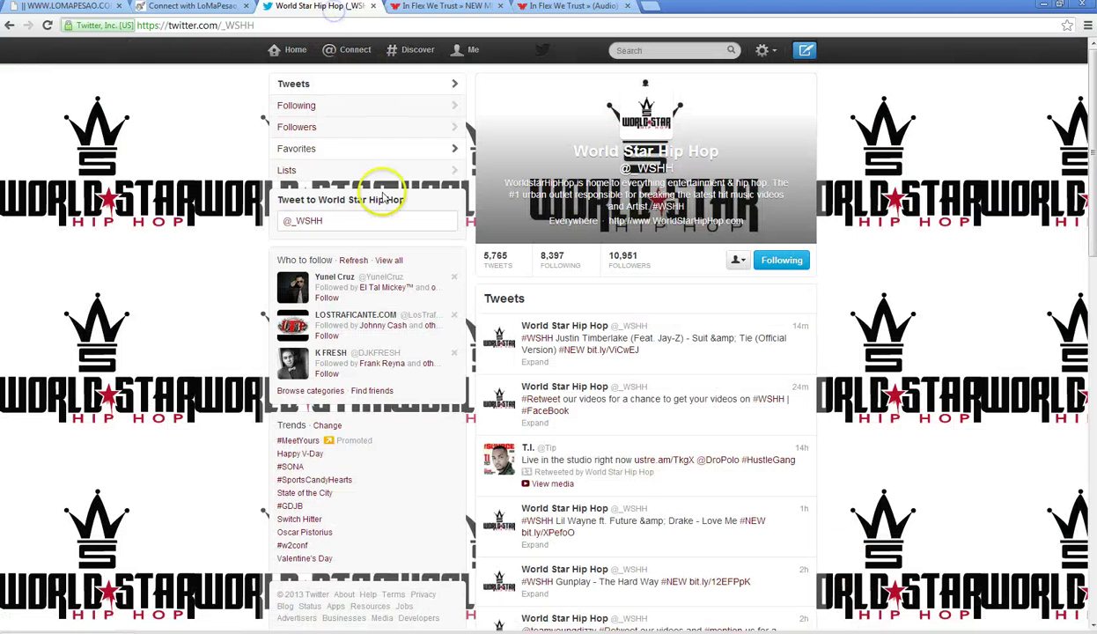
- Paste the copied title into the tweet to World Star Hip Hop, replacing Wiz Khalifa with Sensato
left_click(351, 222)
right_click(360, 240)
left_click(384, 291)
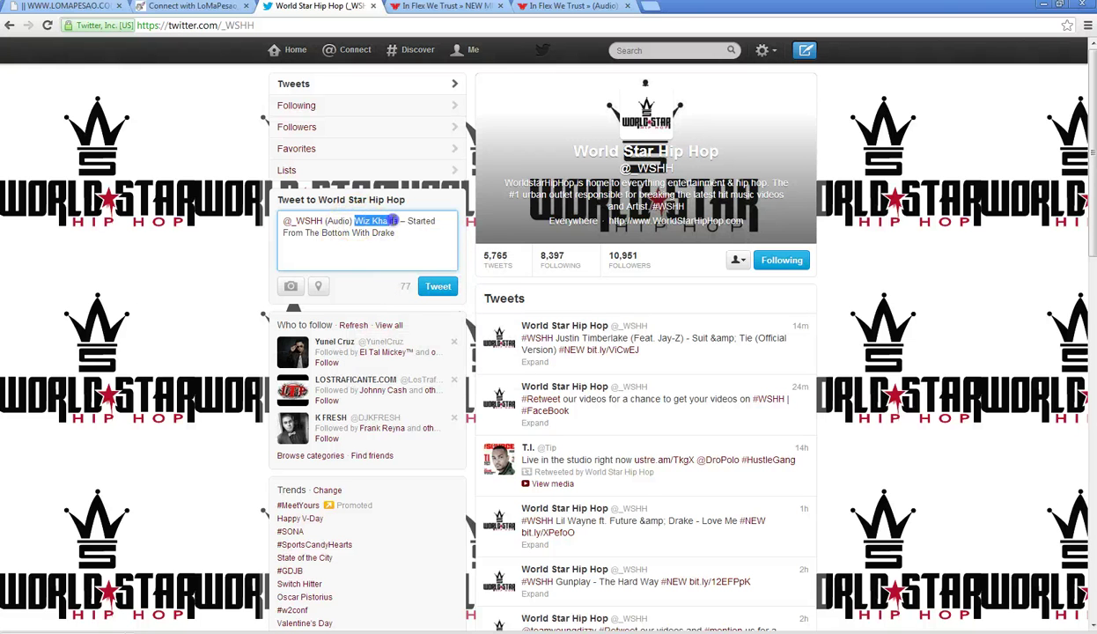
type("S")
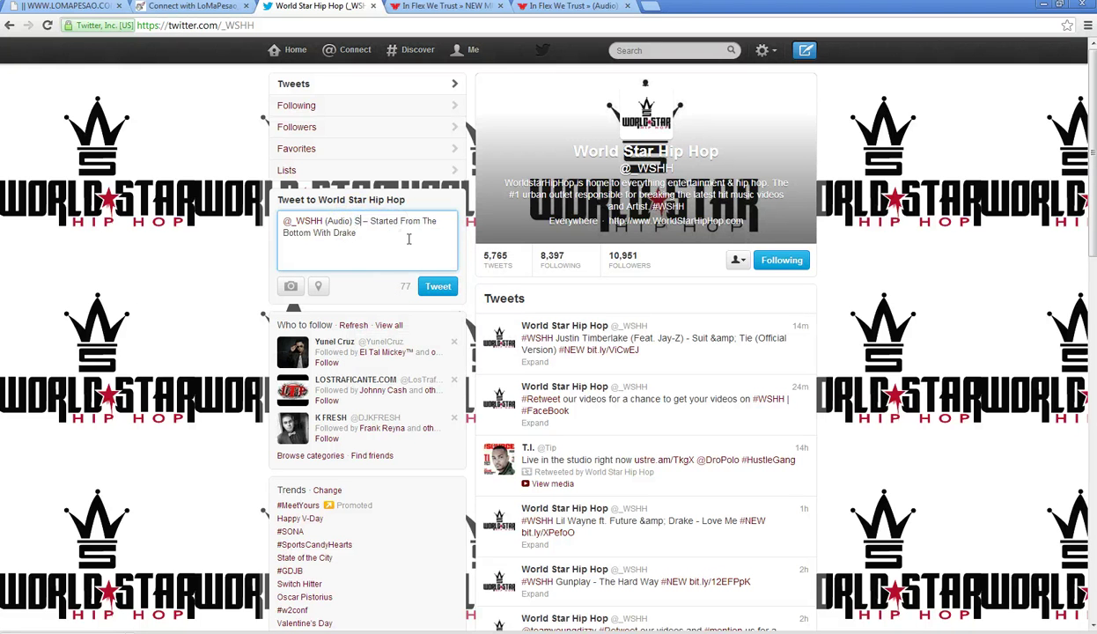
type("ensato")
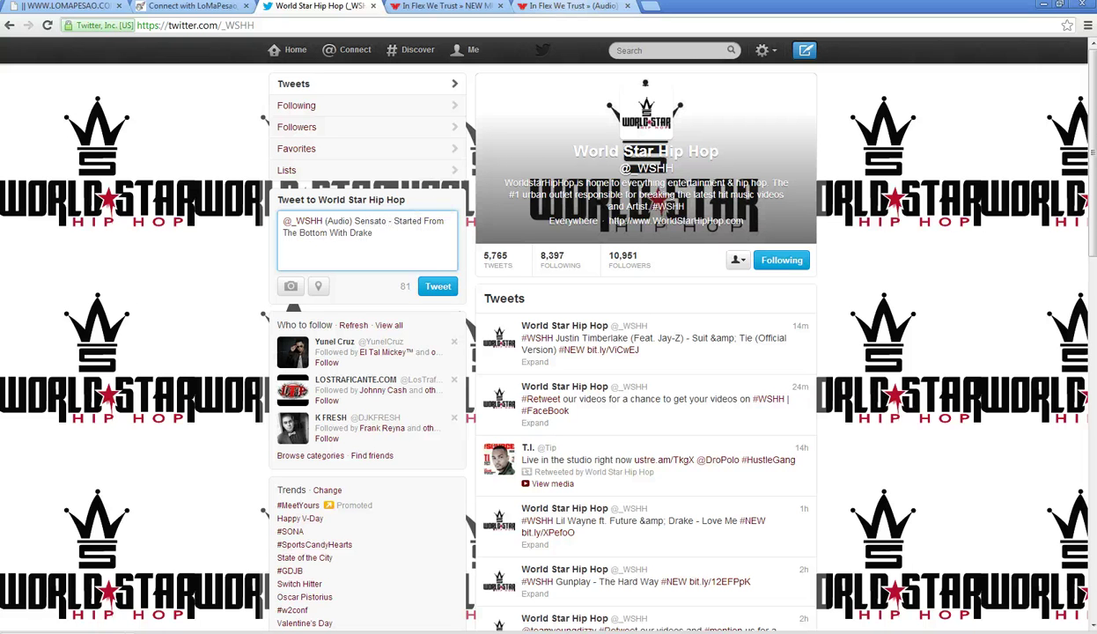
left_click(563, 9)
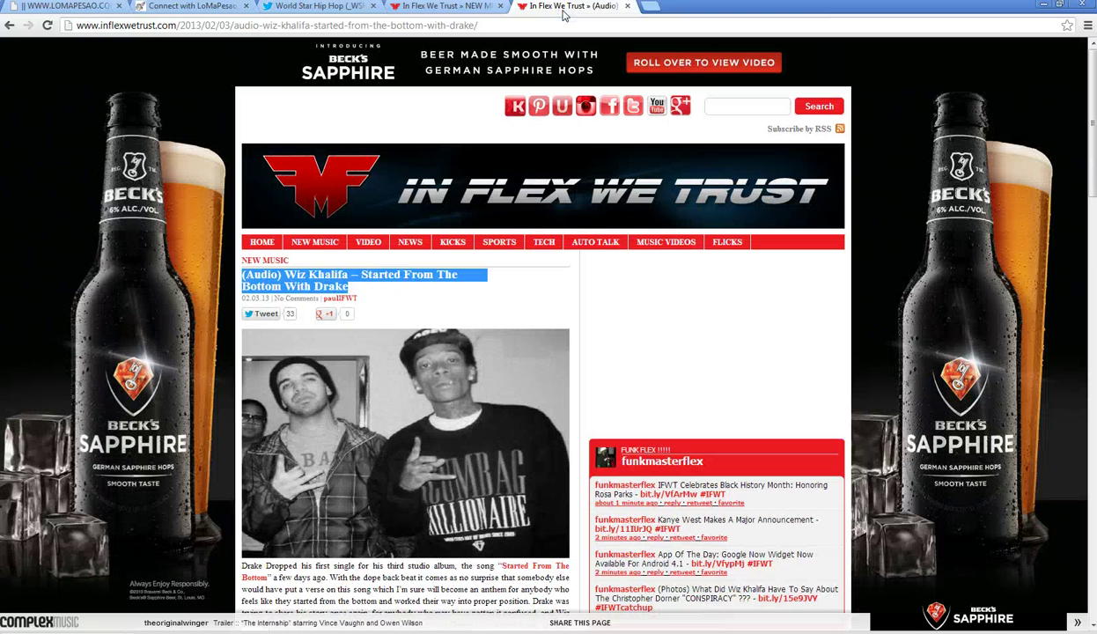
left_click(333, 11)
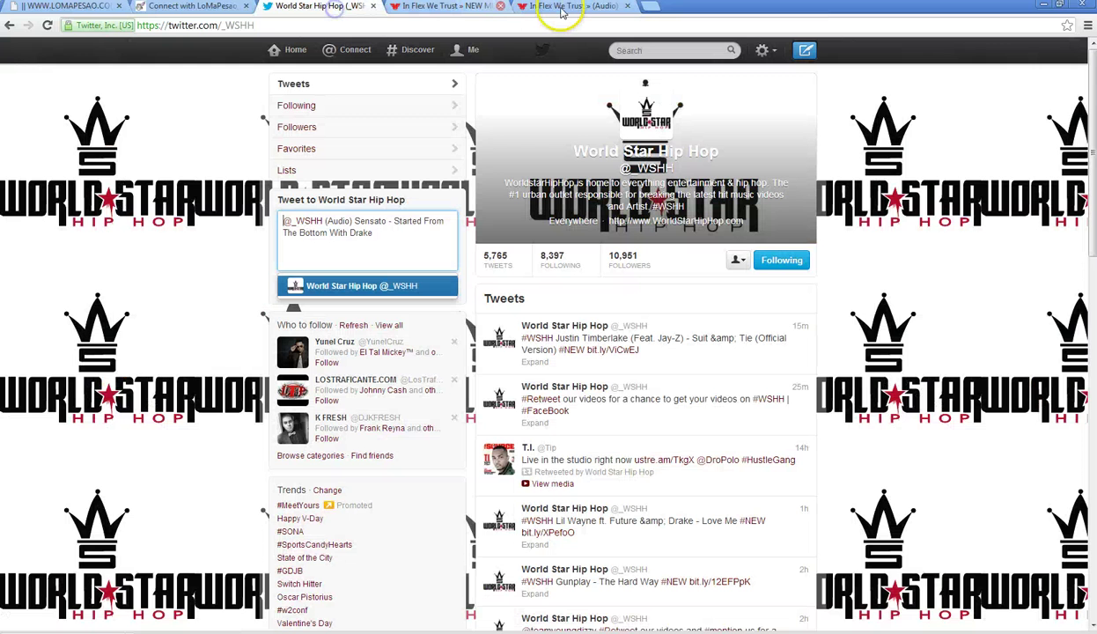
left_click(581, 7)
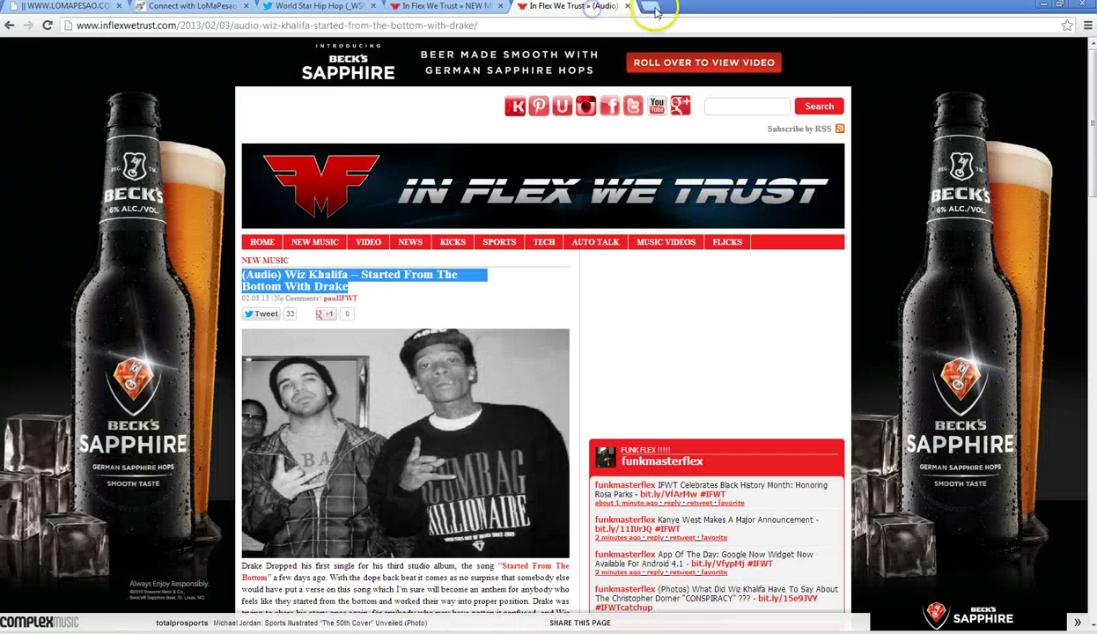
- Open the SenSaTOSWorldTV YouTube channel's newest Lil Wayne and Sensato 'Love Me' video
left_click(650, 6)
type("youtube.com")
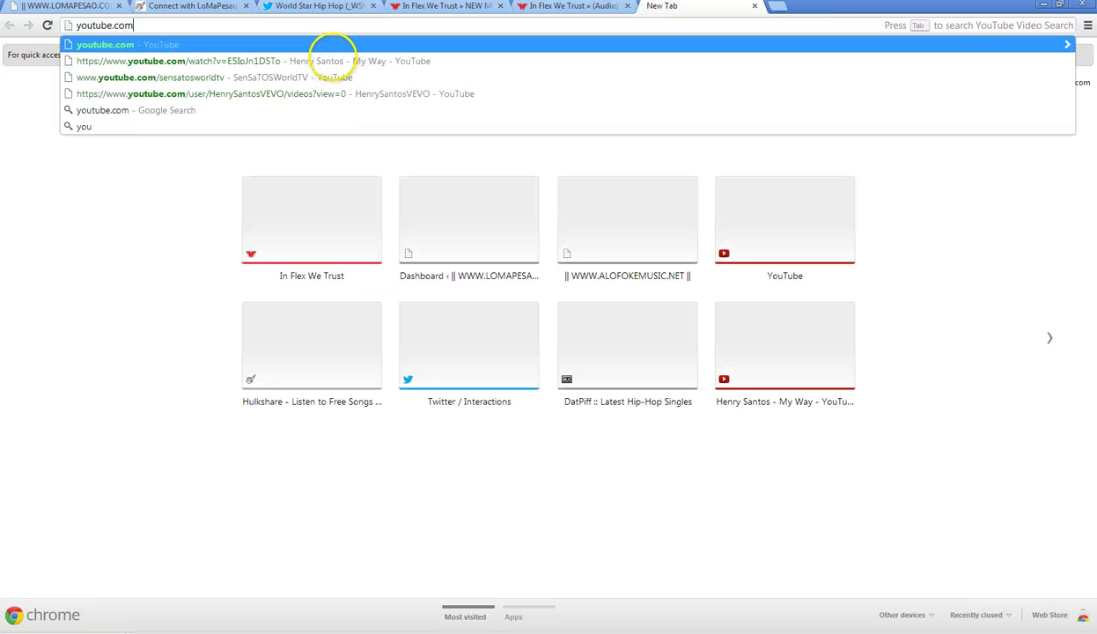
key("Down")
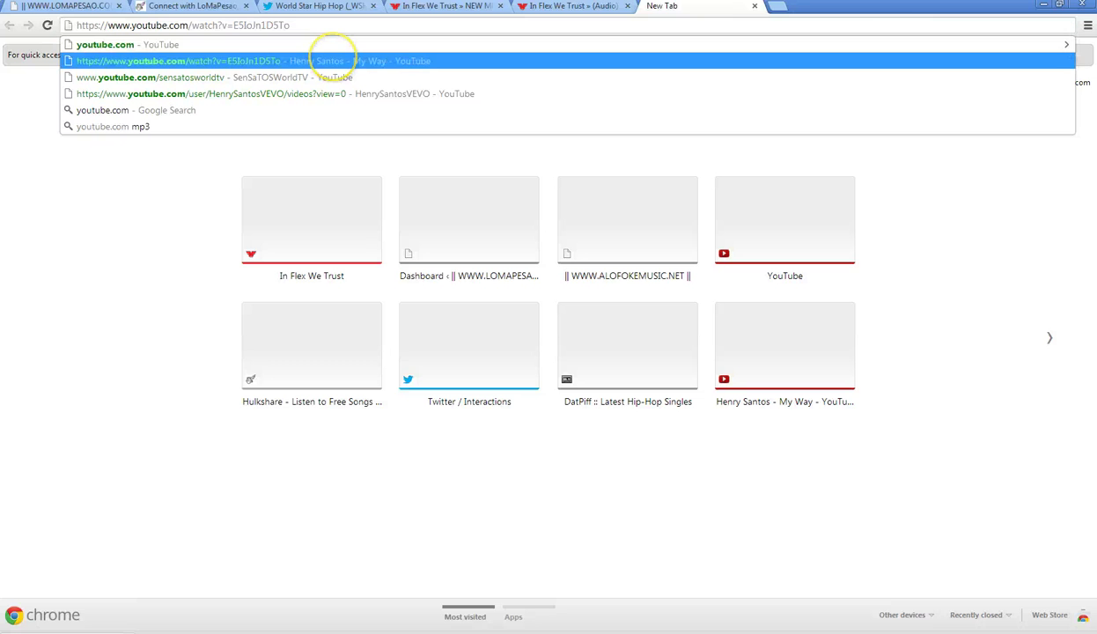
key("Down")
key("Return")
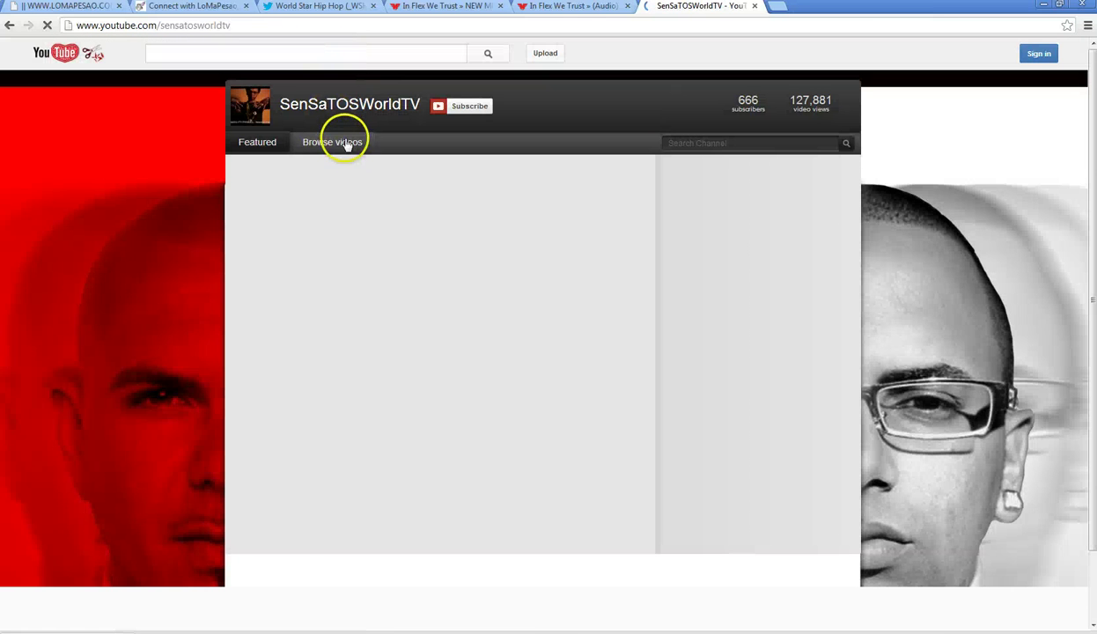
left_click(347, 145)
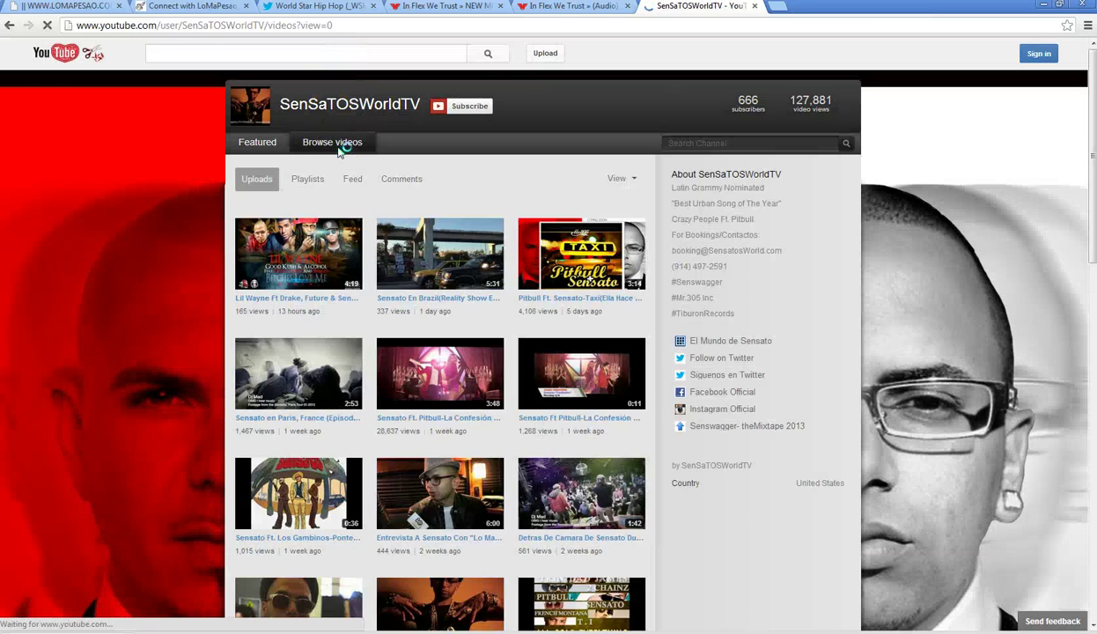
left_click(280, 256)
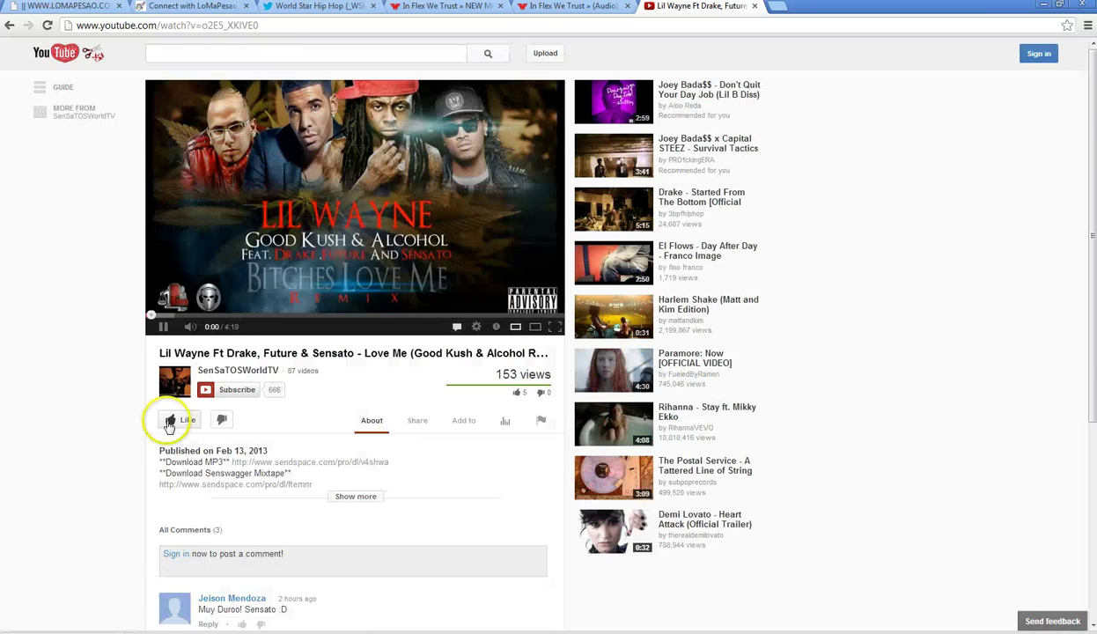
- Copy the video's short youtu.be share link
scroll(132, 421, "down", 2)
scroll(106, 408, "up", 1)
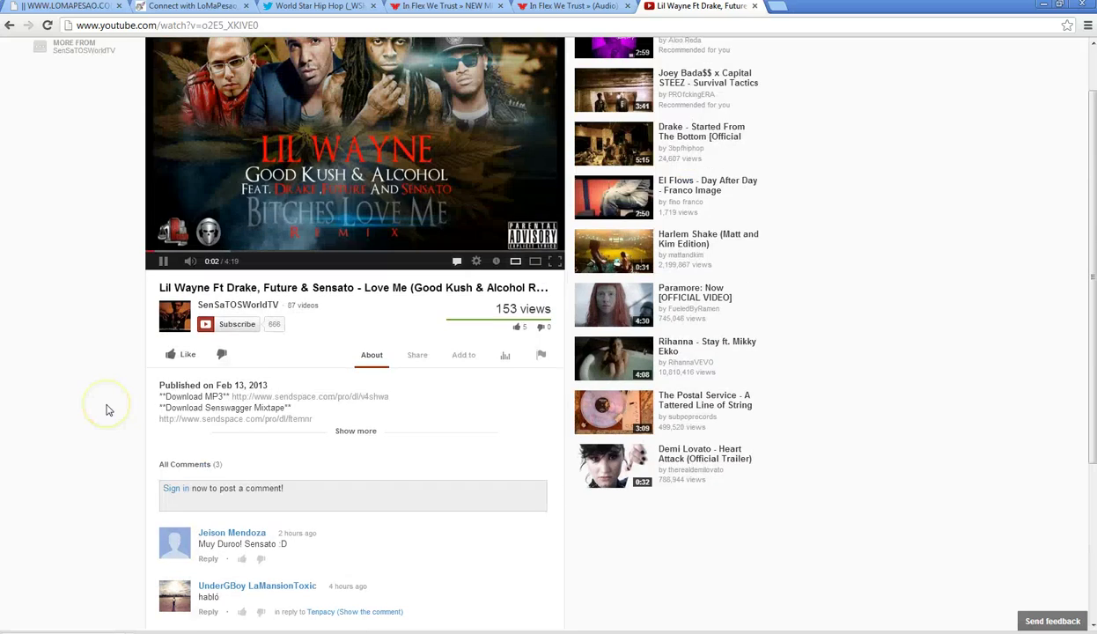
scroll(107, 407, "up", 1)
left_click(411, 421)
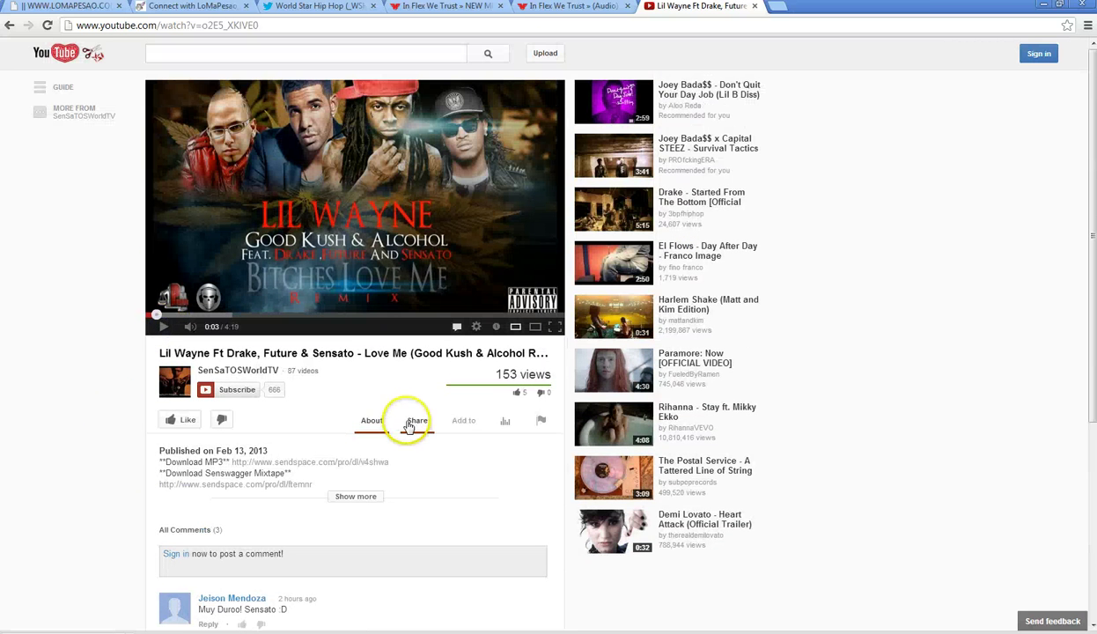
left_click(238, 483)
right_click(221, 484)
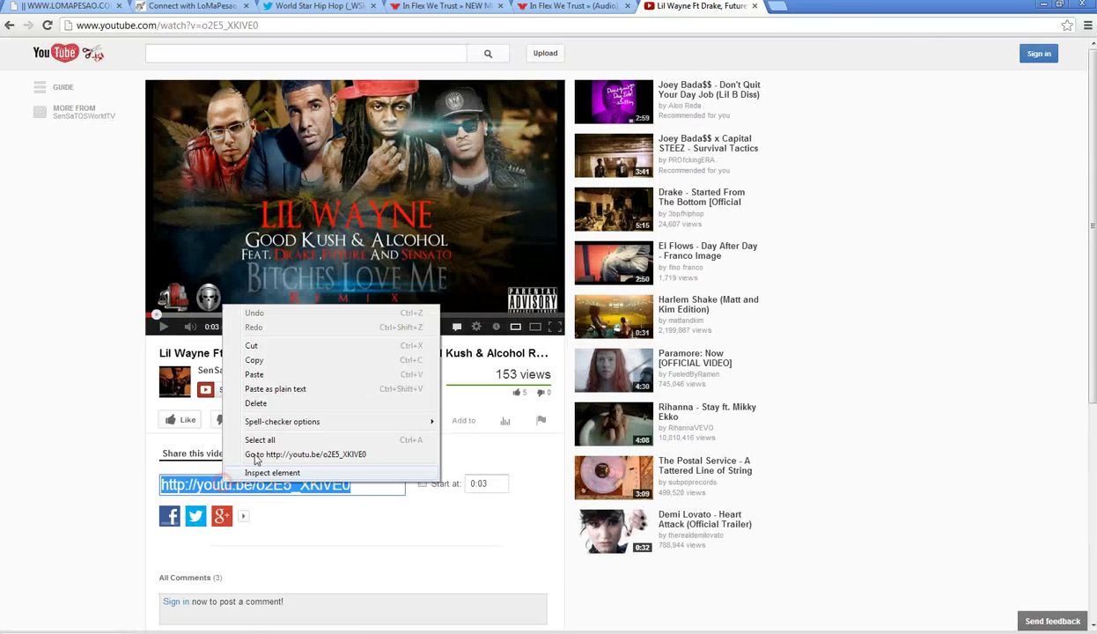
left_click(269, 359)
left_click(307, 13)
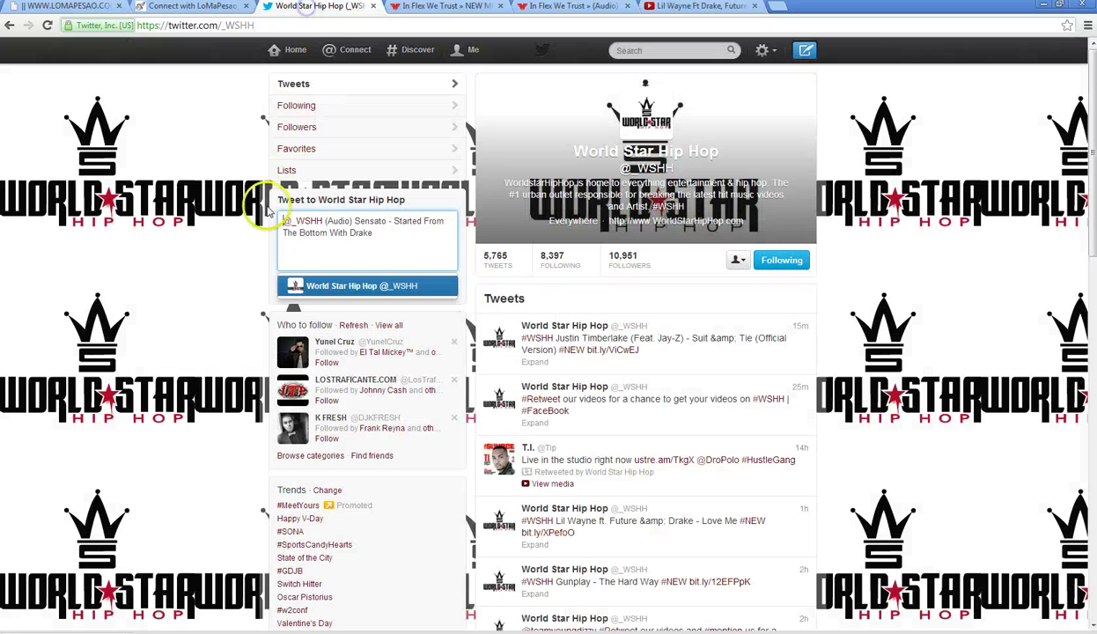
left_click(413, 243)
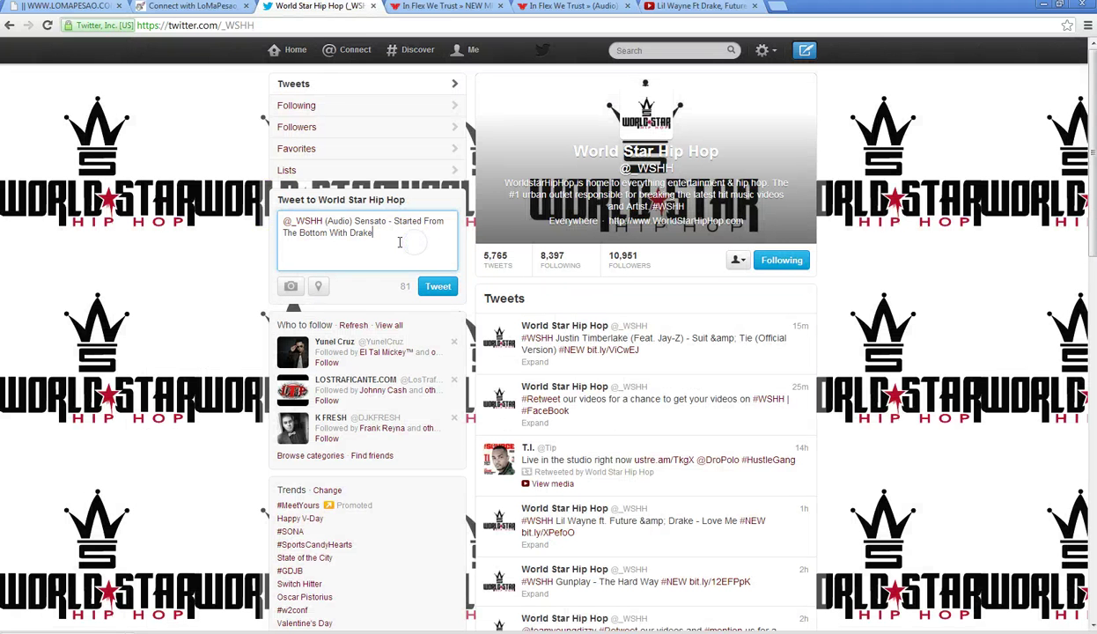
right_click(401, 240)
left_click(420, 301)
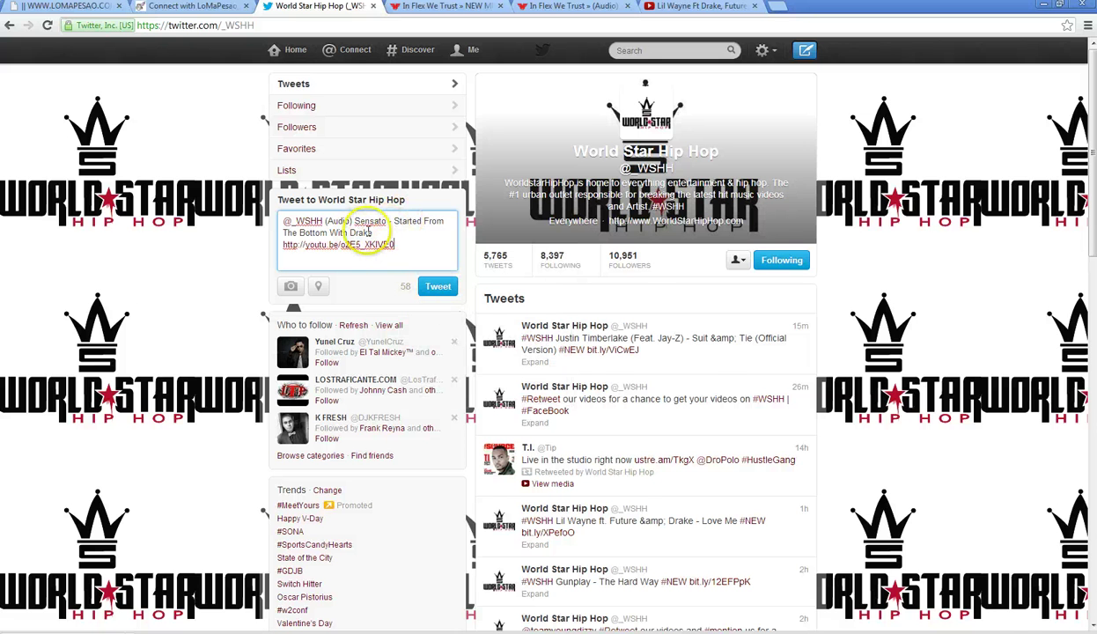
- Copy 'Love Me (Good Kush & Alcohol Remix)' from the YouTube video title
left_click(674, 6)
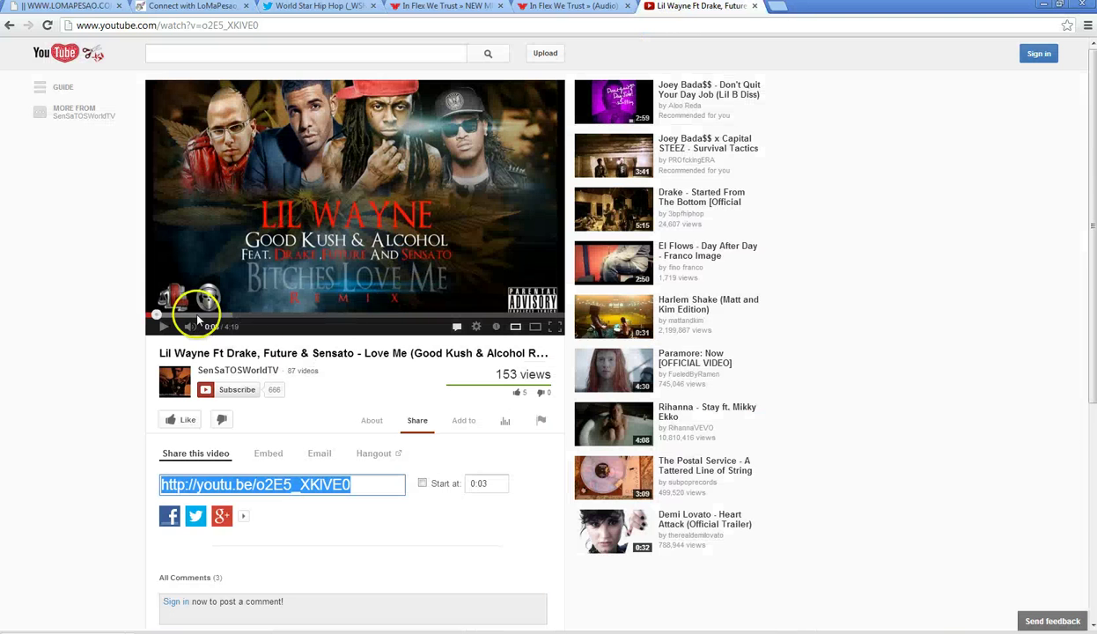
left_click(164, 329)
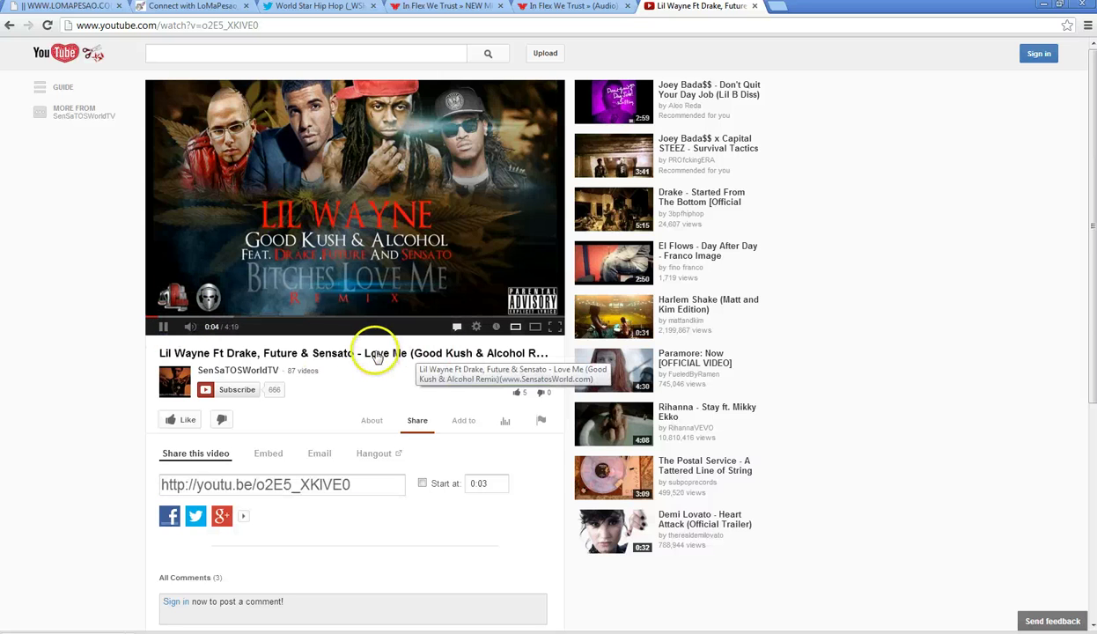
left_click_drag(366, 355, 436, 354)
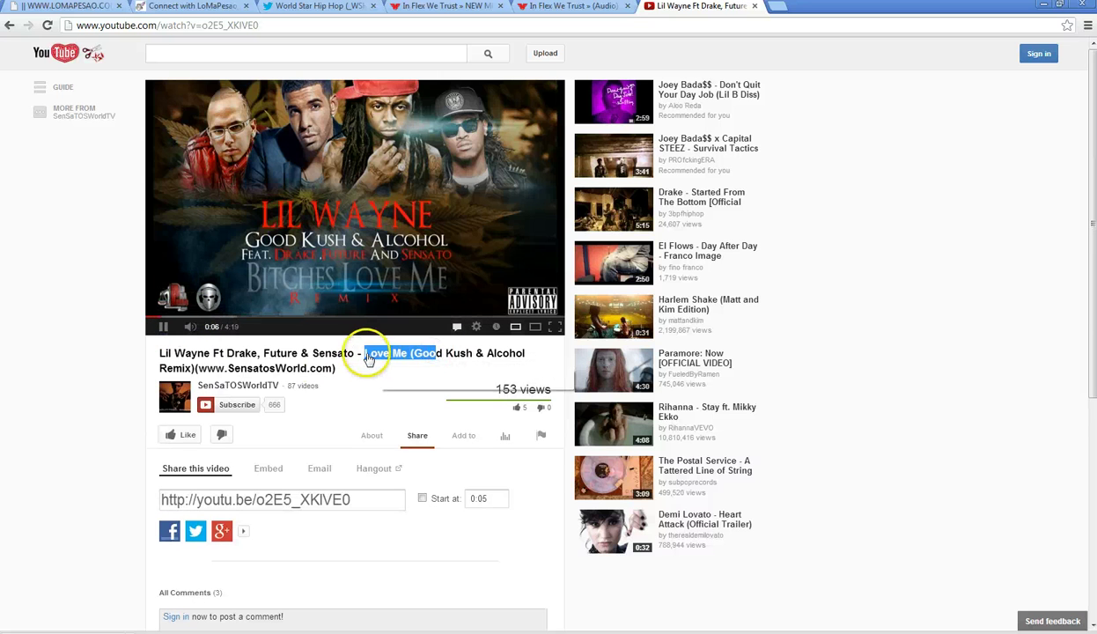
left_click(367, 357)
left_click(368, 358)
left_click_drag(369, 358, 192, 361)
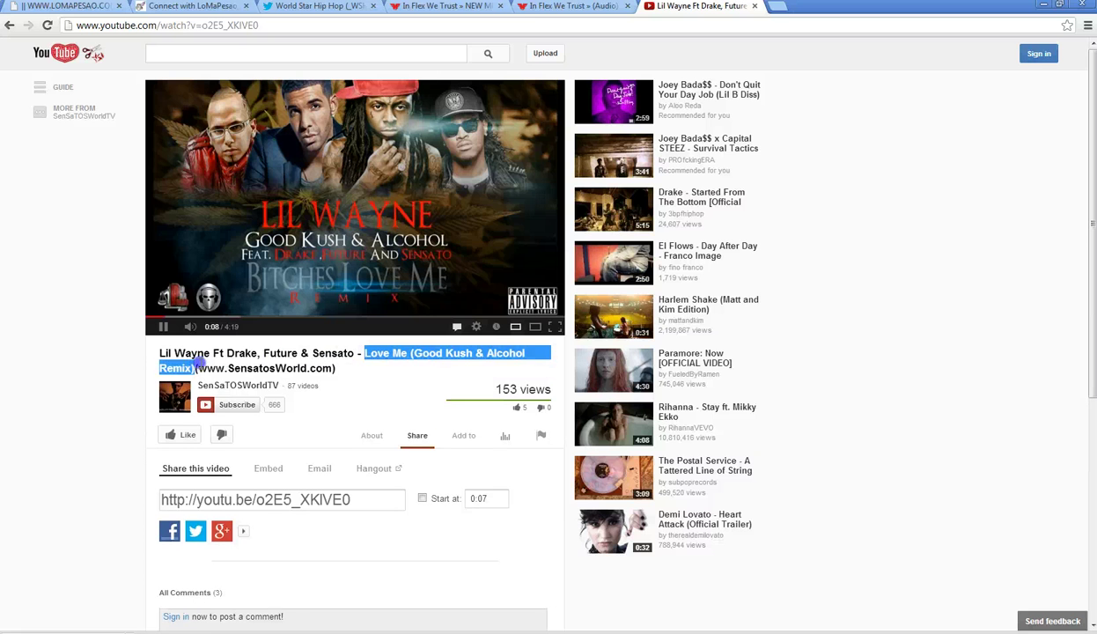
right_click(390, 363)
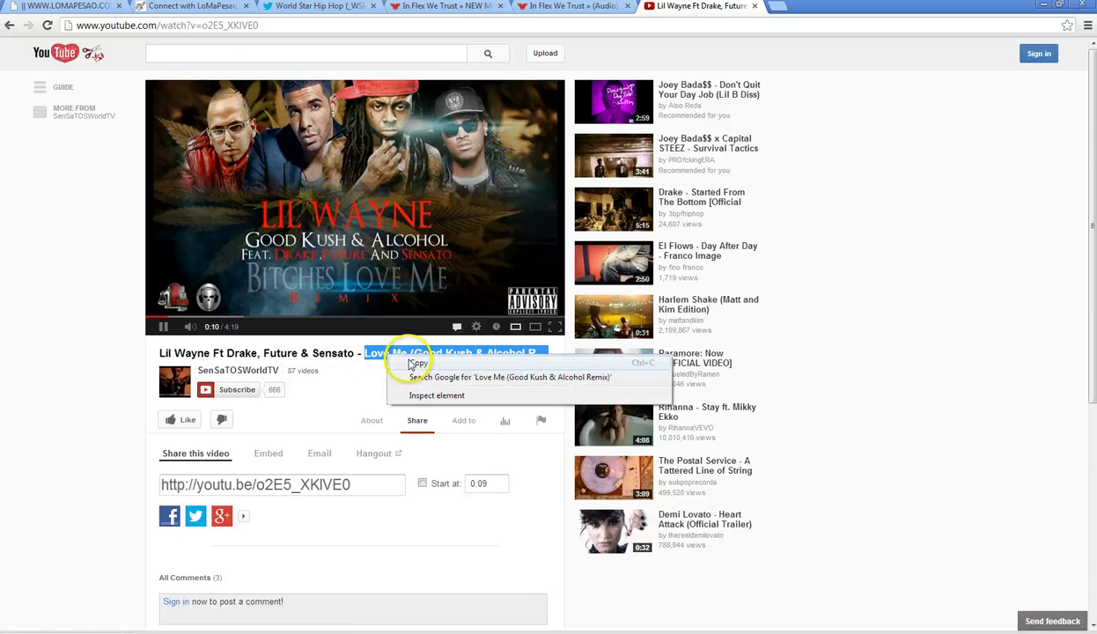
left_click(414, 358)
- Replace 'Started From The Bottom' in the tweet with the pasted 'Love Me' title
left_click(317, 6)
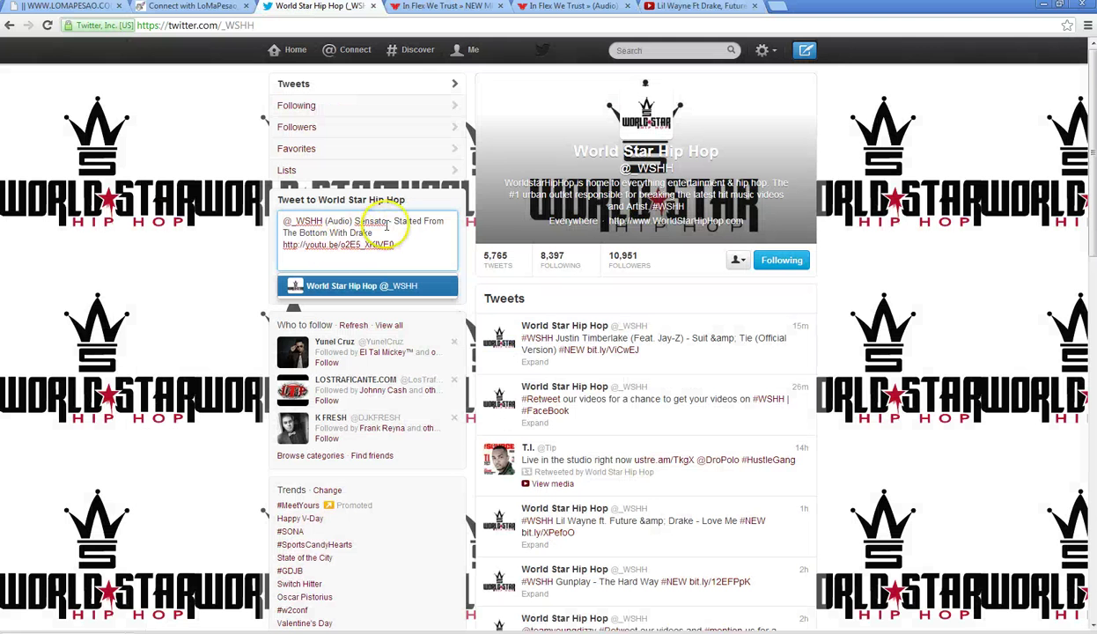
left_click(391, 219)
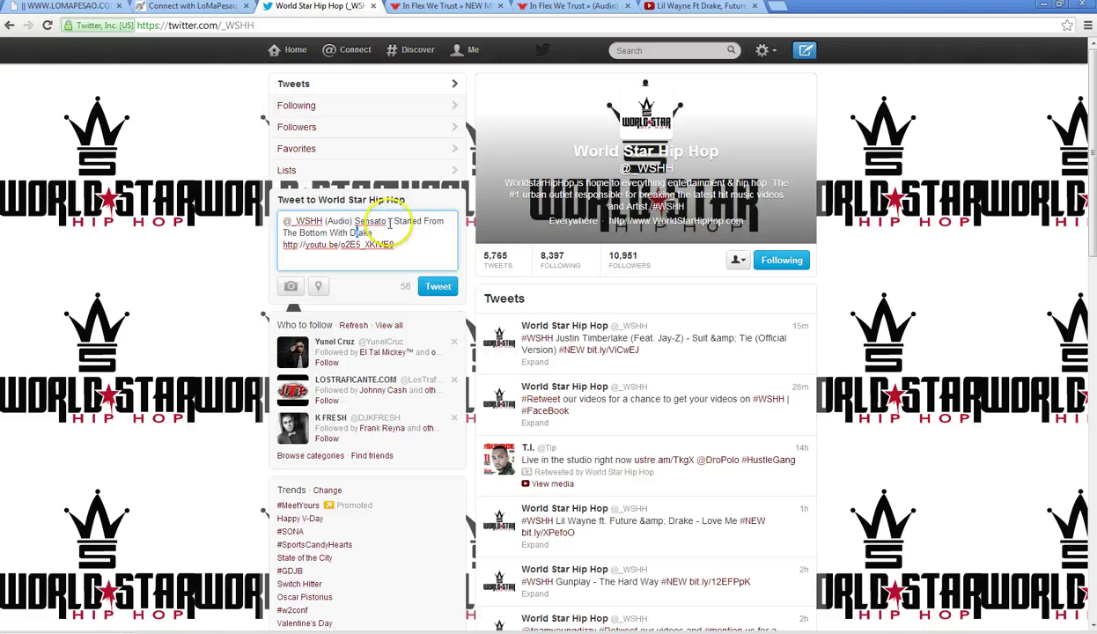
left_click_drag(393, 221, 328, 231)
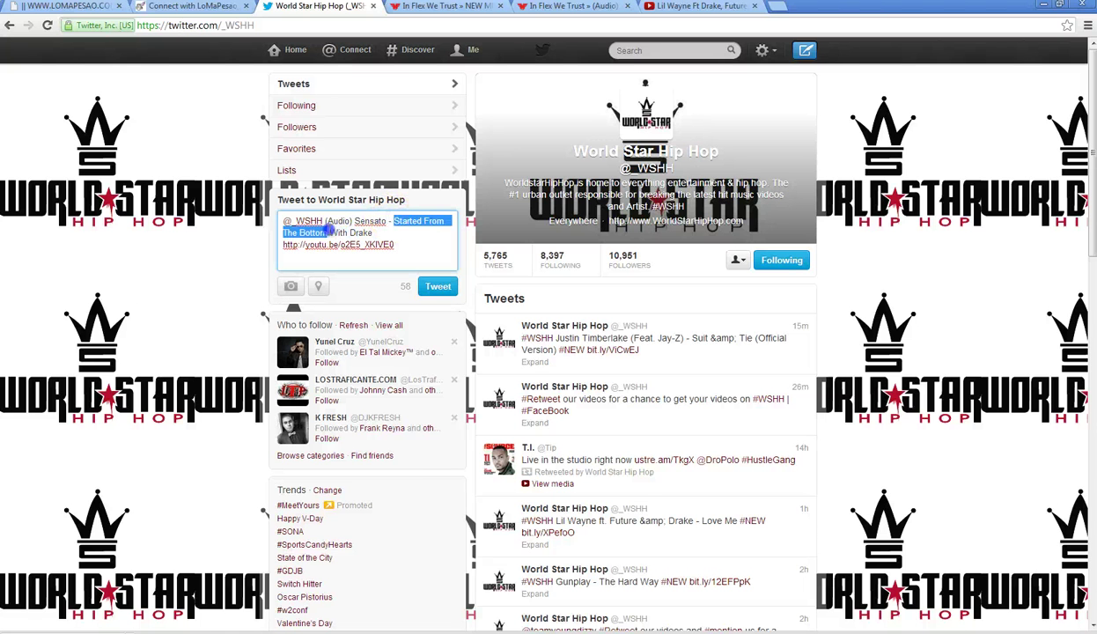
right_click(328, 231)
left_click(351, 300)
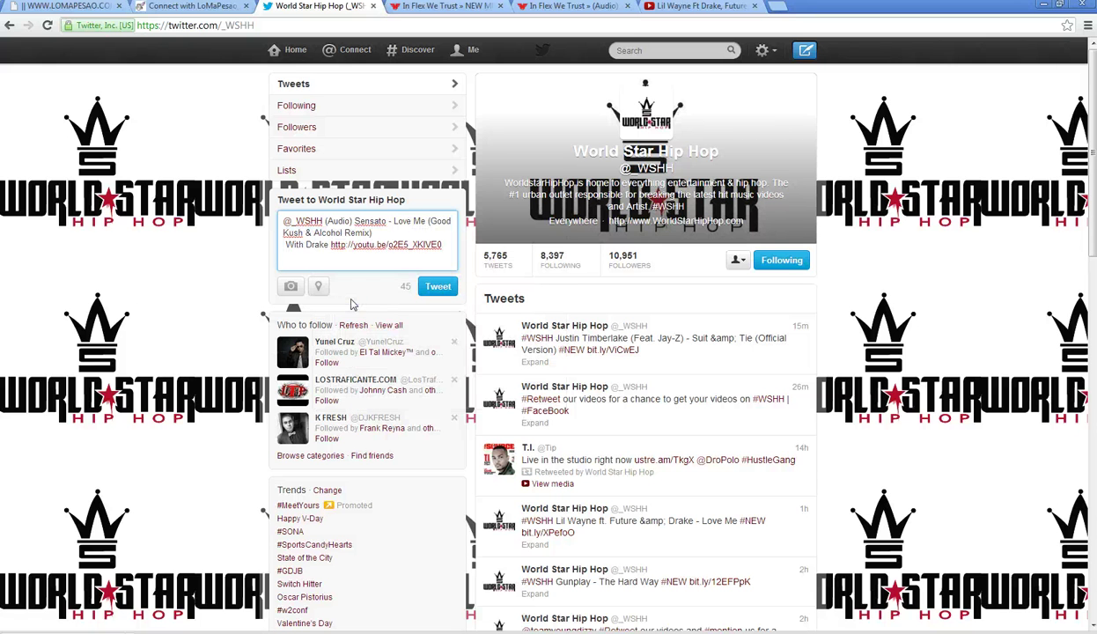
- Change the tweet's ending to 'With Lil Wayne, Drake & Future'
left_click(434, 232)
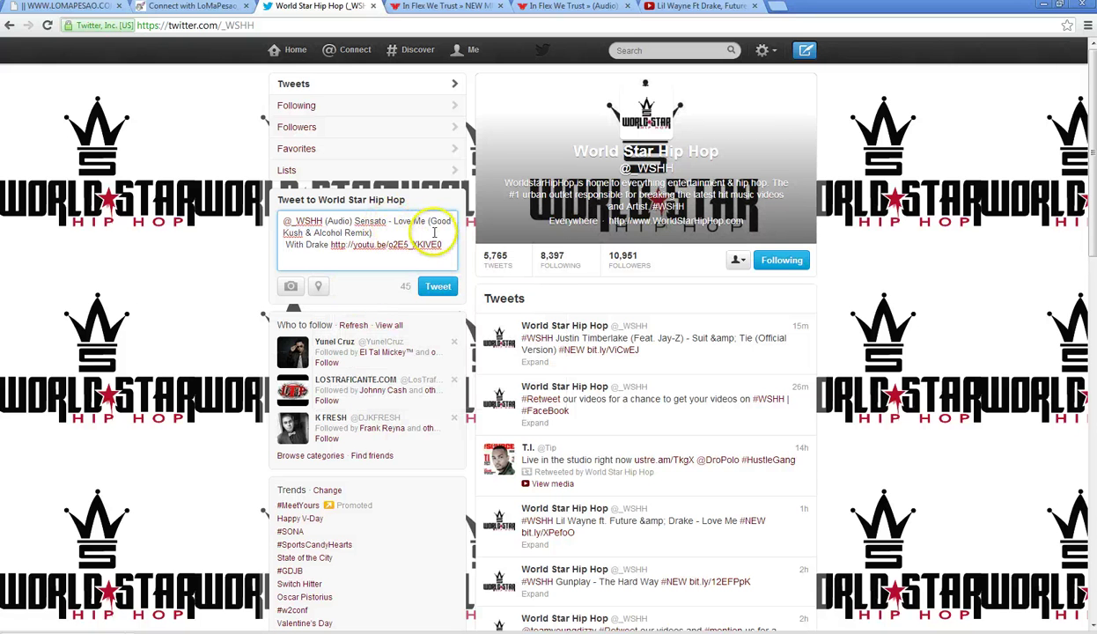
key("BackSpace")
key("BackSpace")
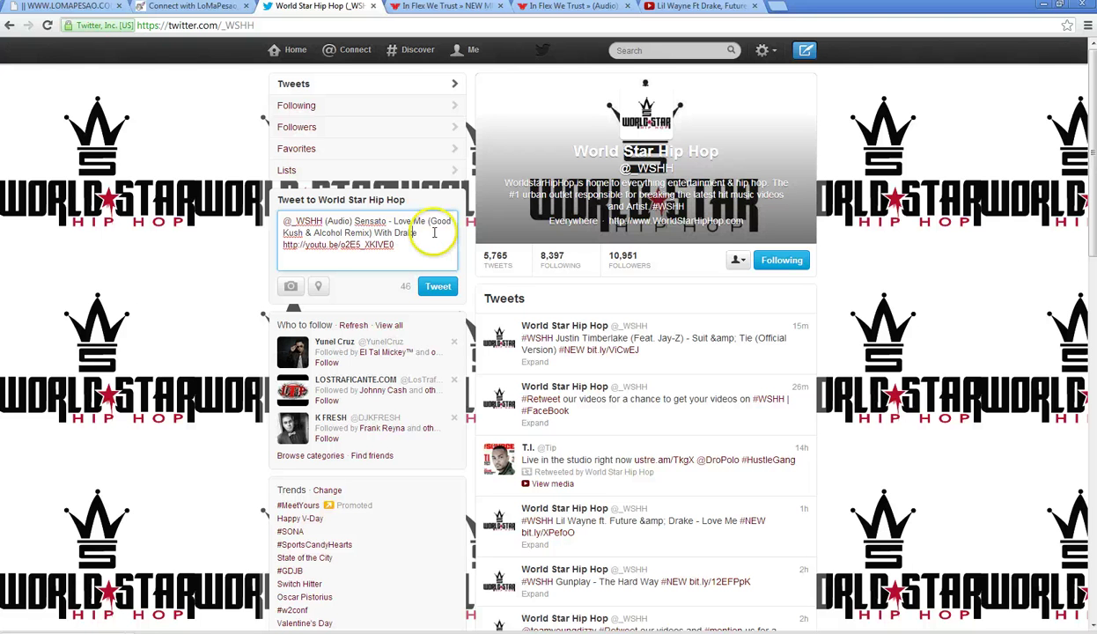
key("BackSpace")
key("BackSpace")
key("BackSpace")
key("BackSpace")
key("BackSpace")
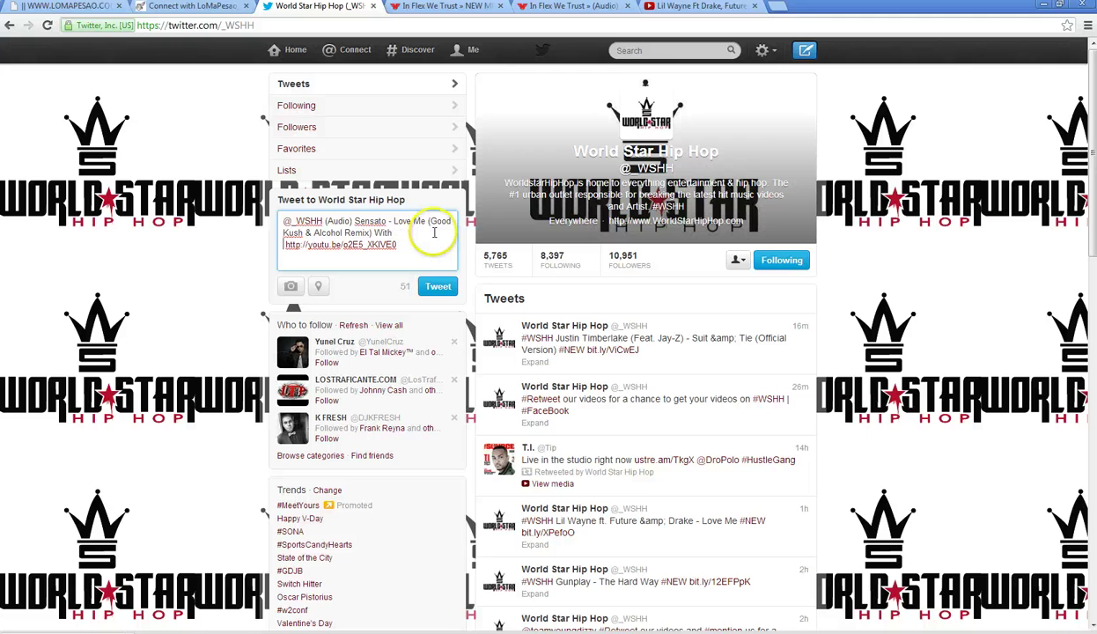
type("Lil Wayn")
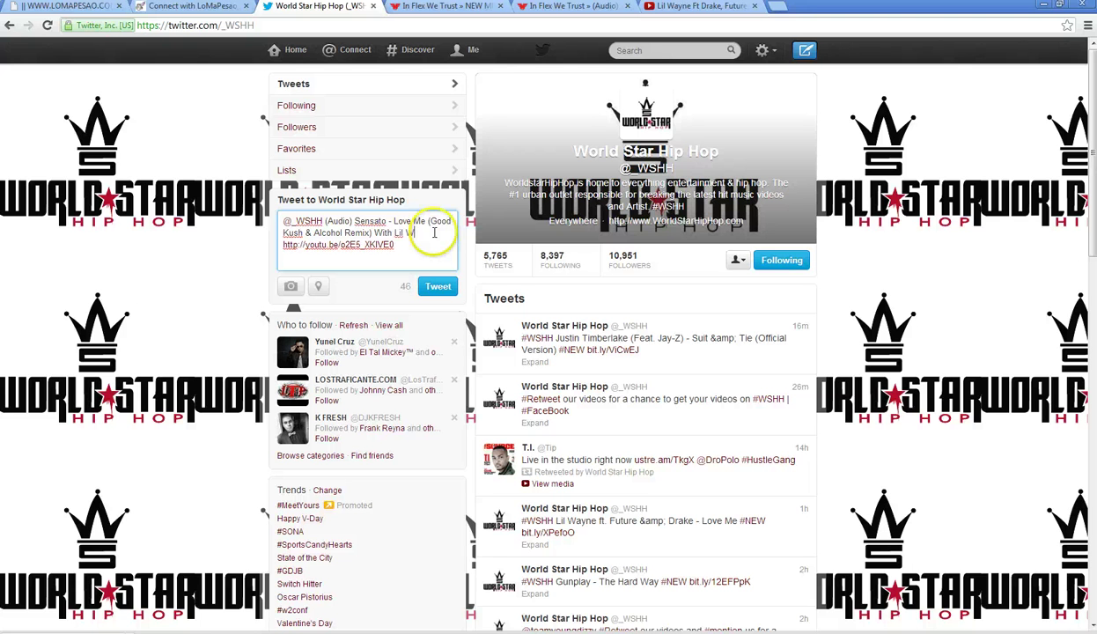
type("e Drake ")
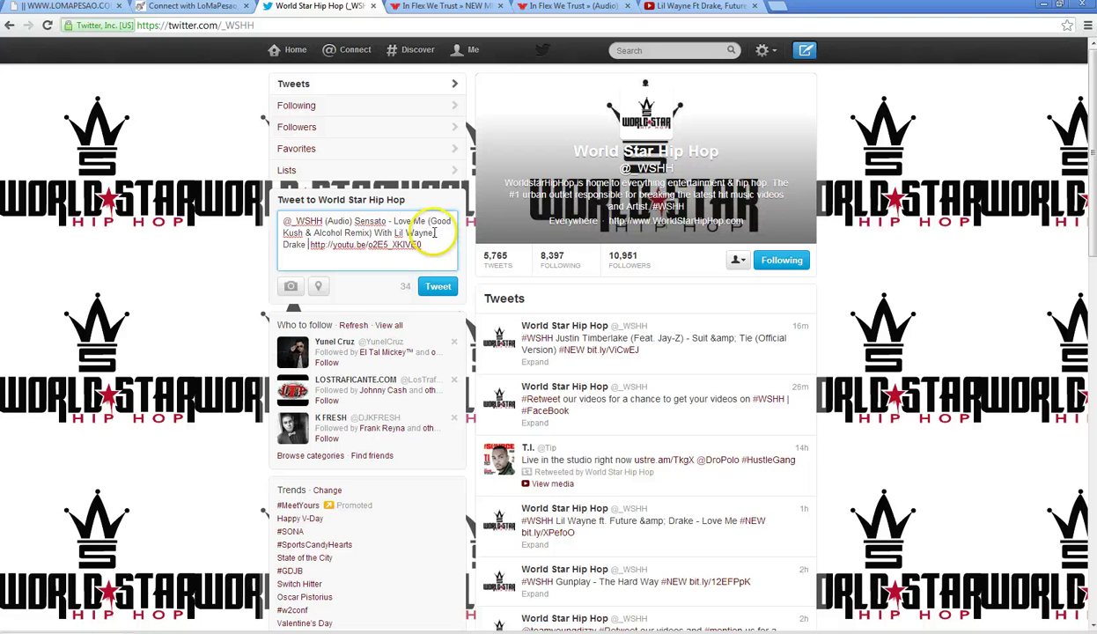
type(" & Fut ")
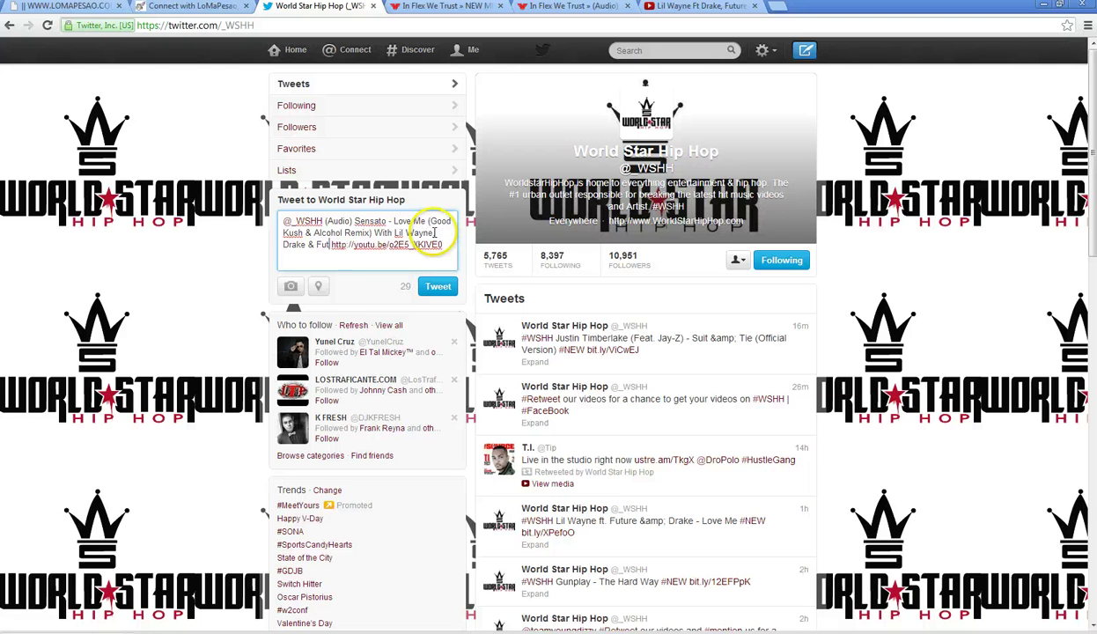
type("ure")
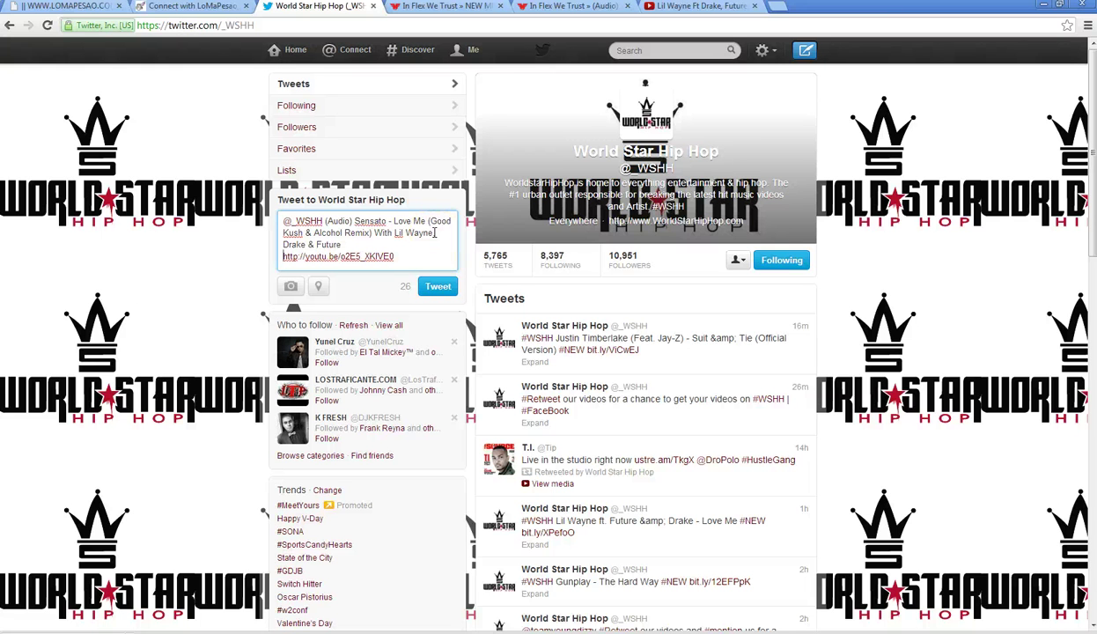
left_click(413, 256)
left_click(432, 285)
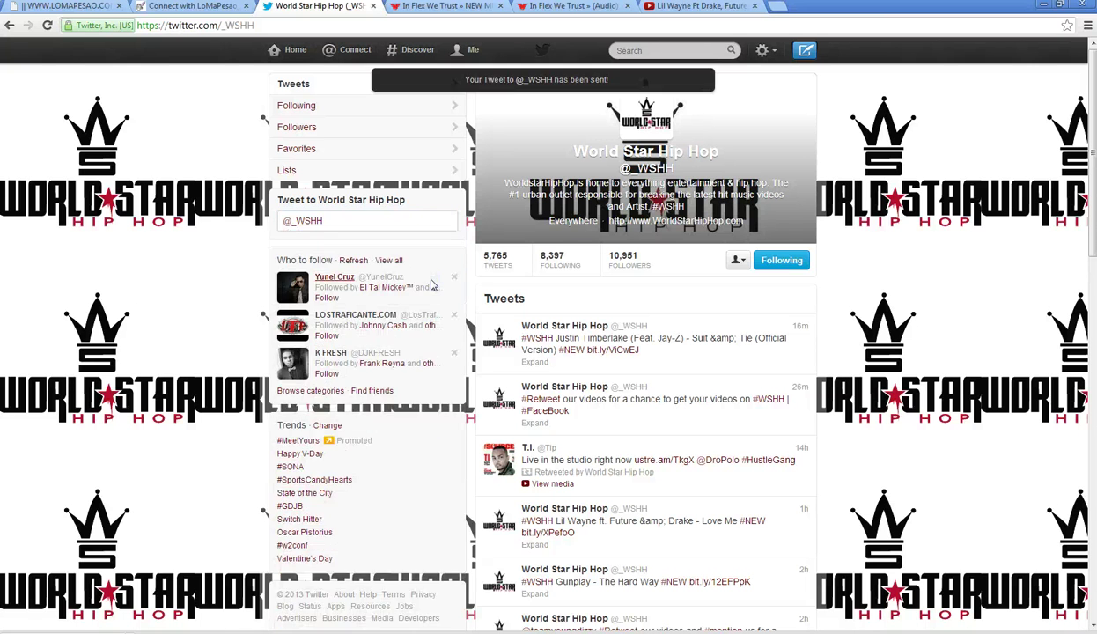
left_click(480, 49)
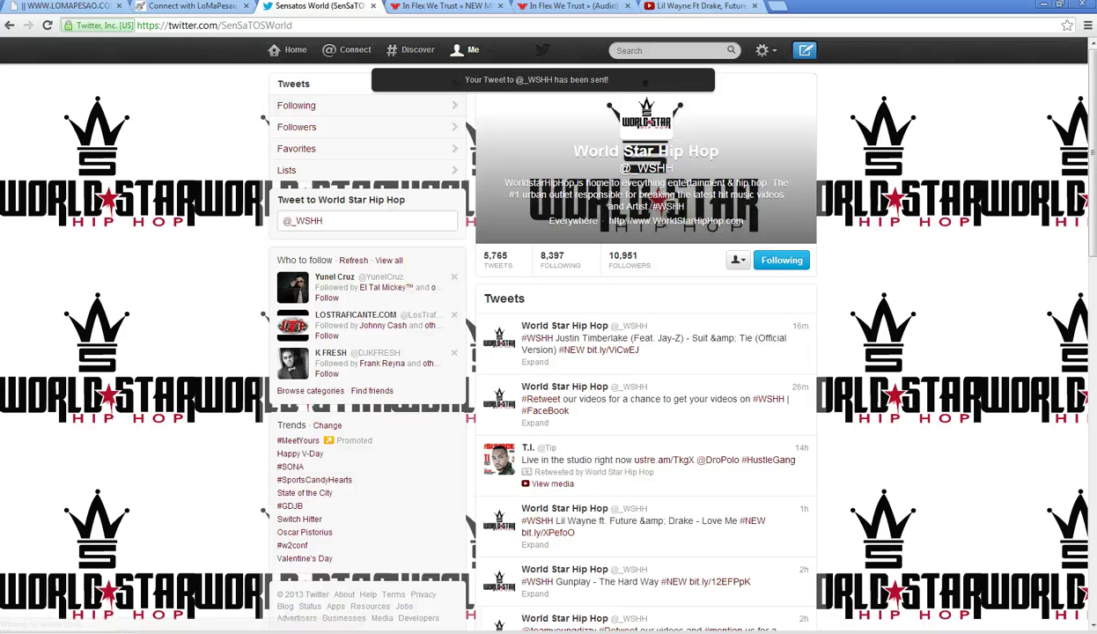
left_click(683, 7)
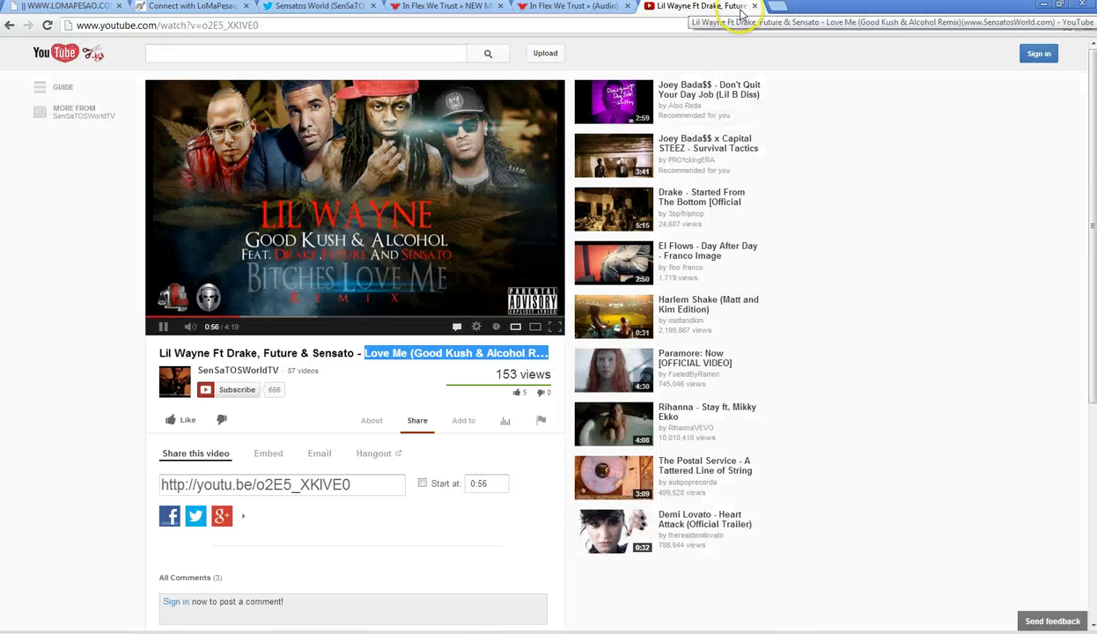
left_click(756, 7)
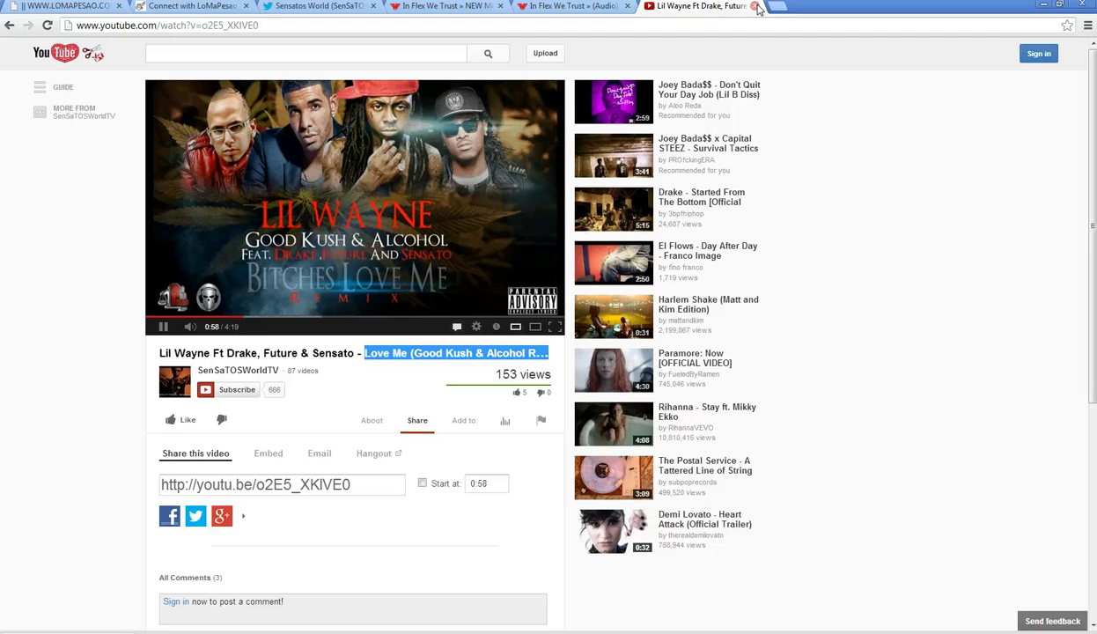
- Search YouTube for 'sensato pitbull taxi' and open the Pitbull Ft. Sensato-Taxi(Ella Hace Vino) video
left_click(221, 55)
type("se")
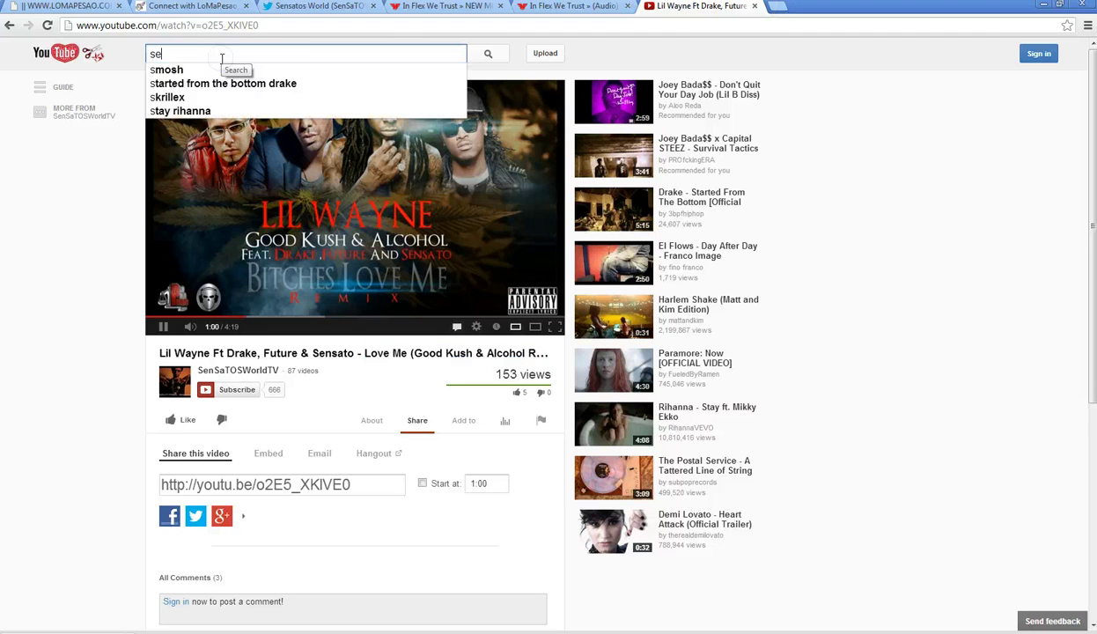
type("nsato pitbu")
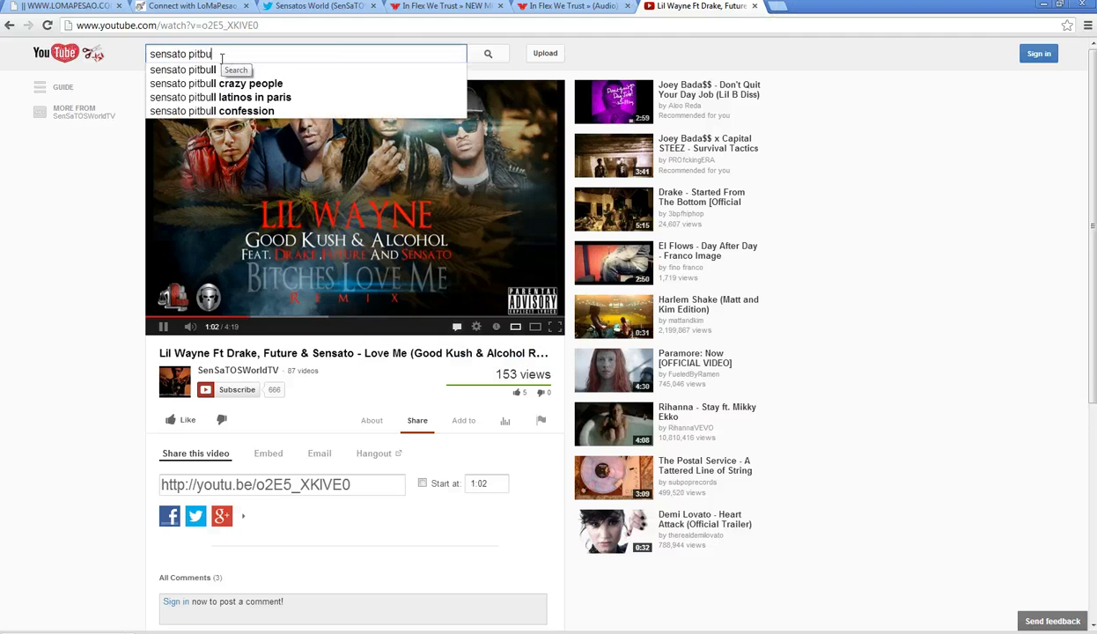
type("ll taxi")
key("Return")
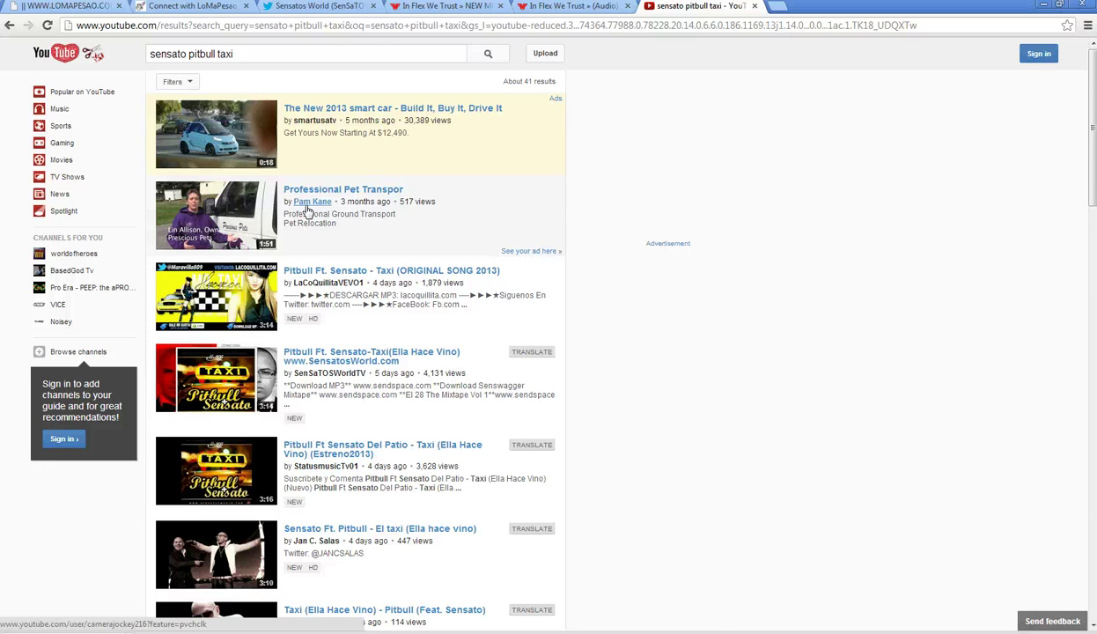
left_click(327, 353)
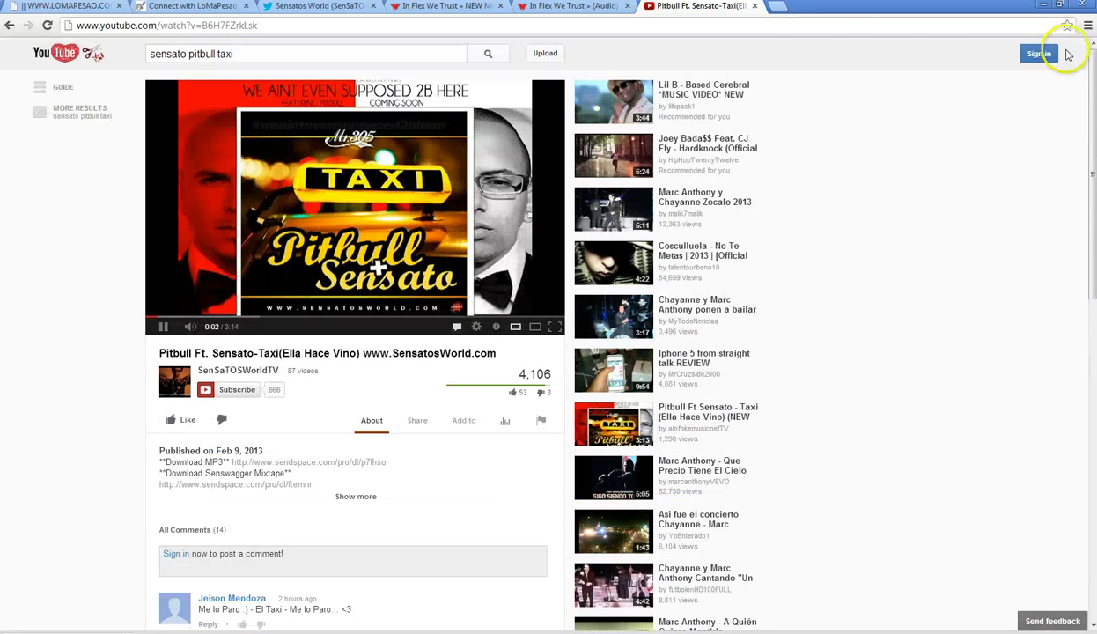
- Load YouTube in a new tab and sign in to the channel account without staying signed in
left_click(776, 6)
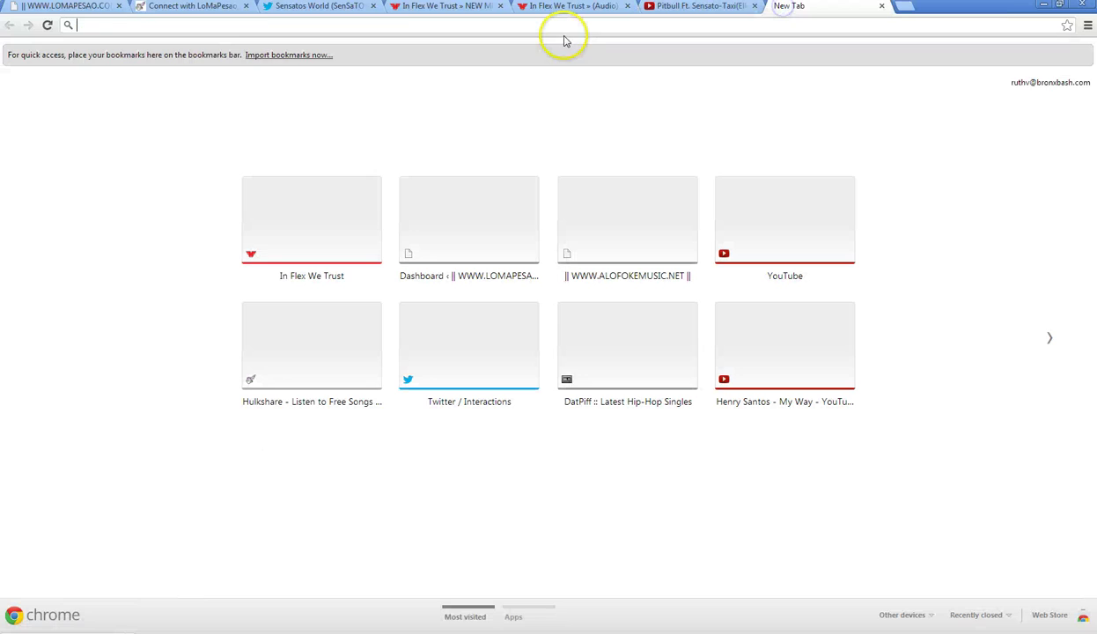
type("you")
key("Return")
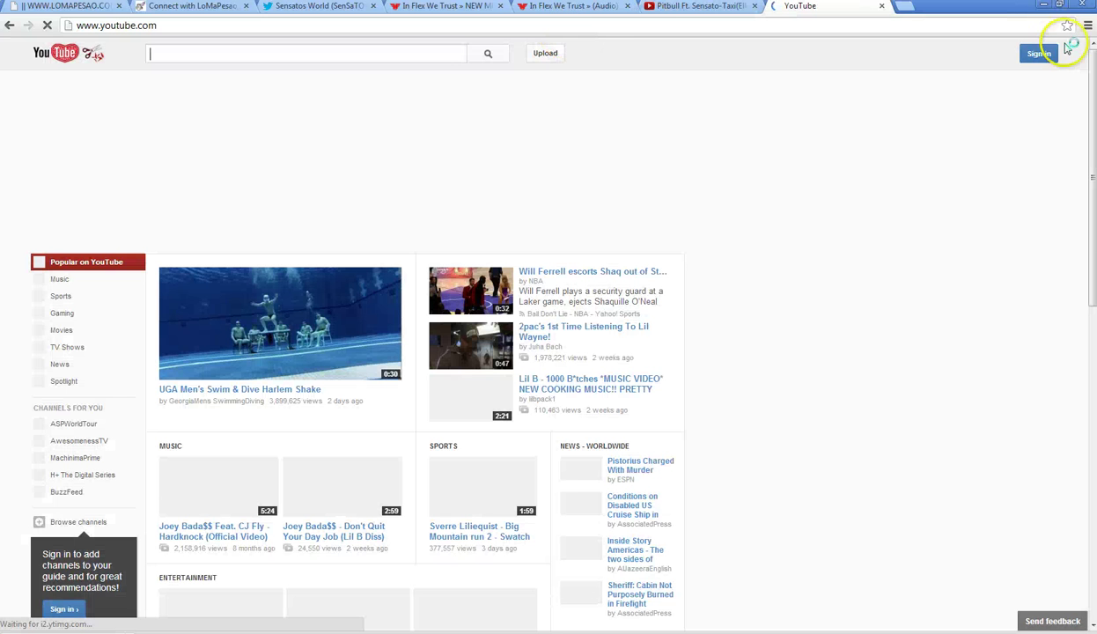
left_click(1046, 52)
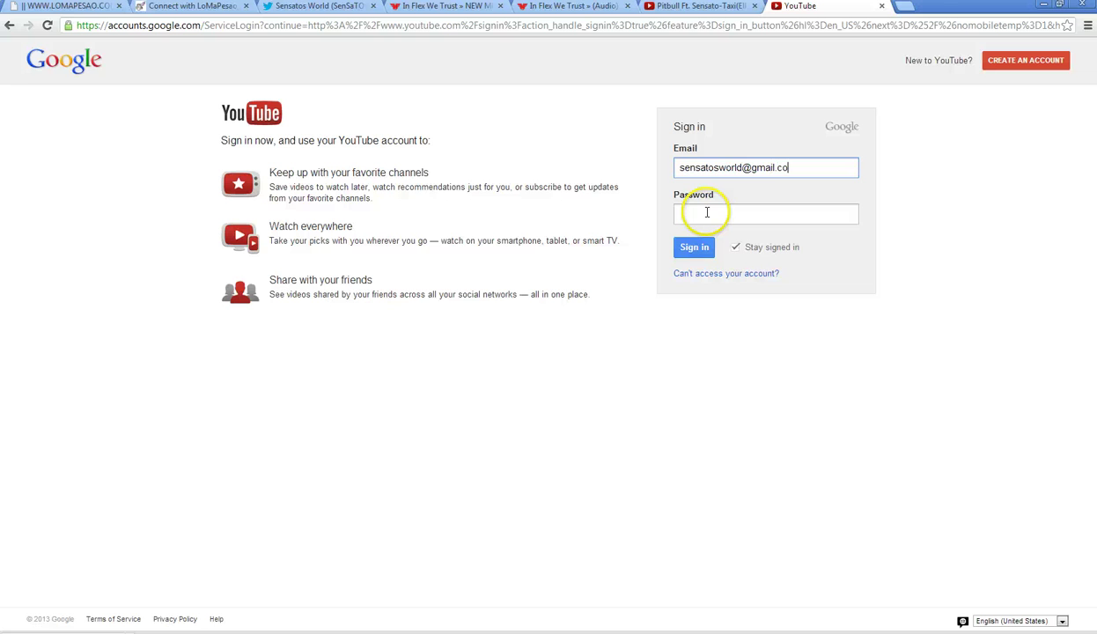
type("m")
left_click(707, 213)
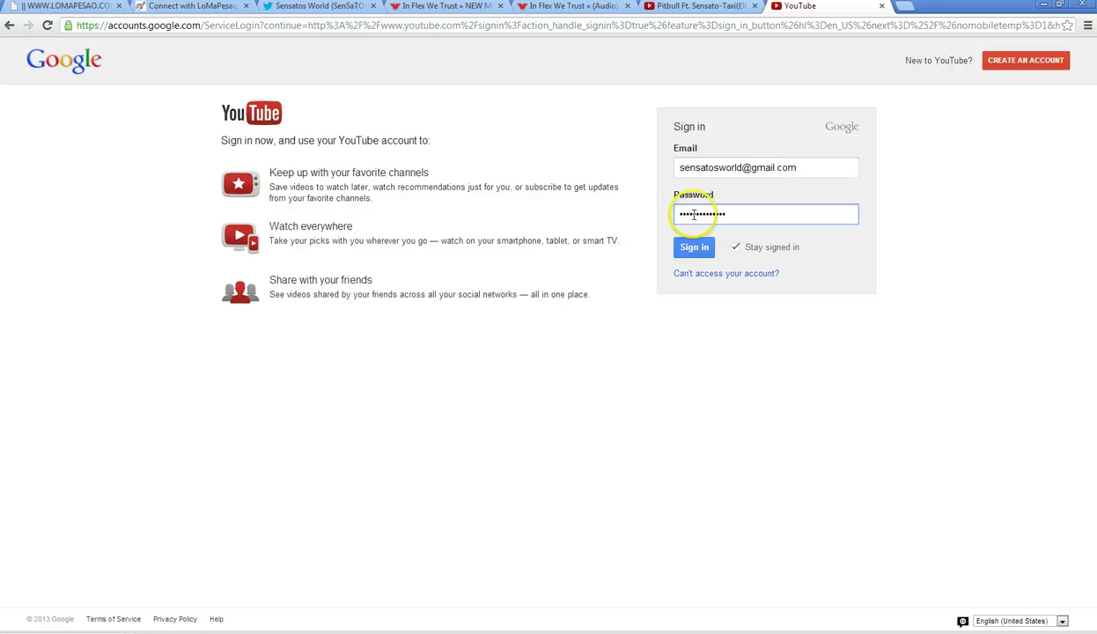
left_click(736, 246)
key("shift+Tab")
key("shift+Tab")
type("*")
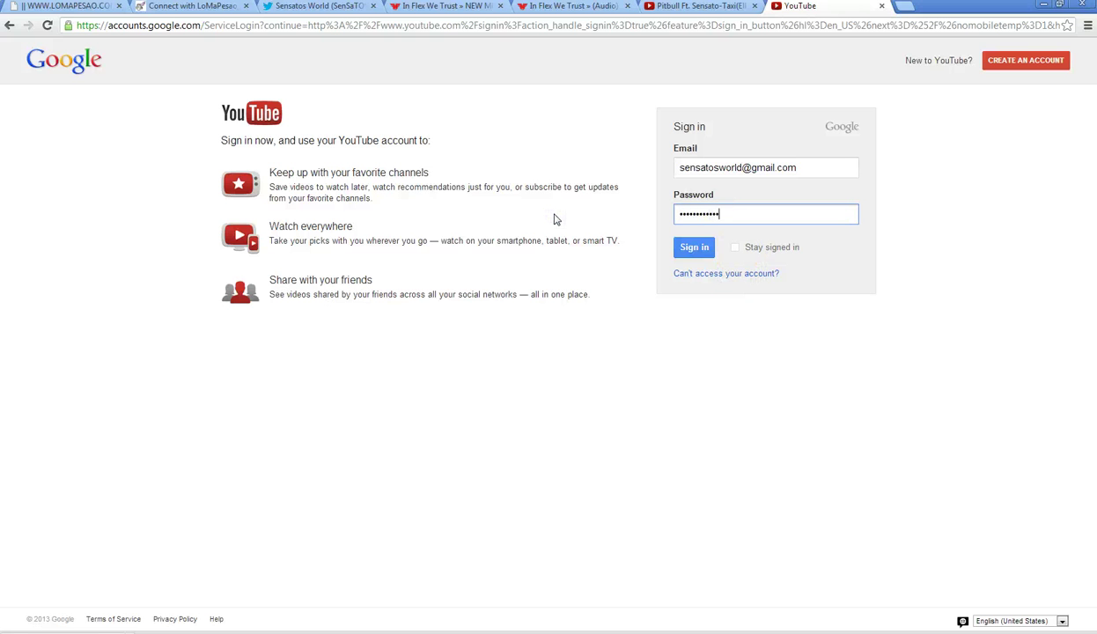
key("Return")
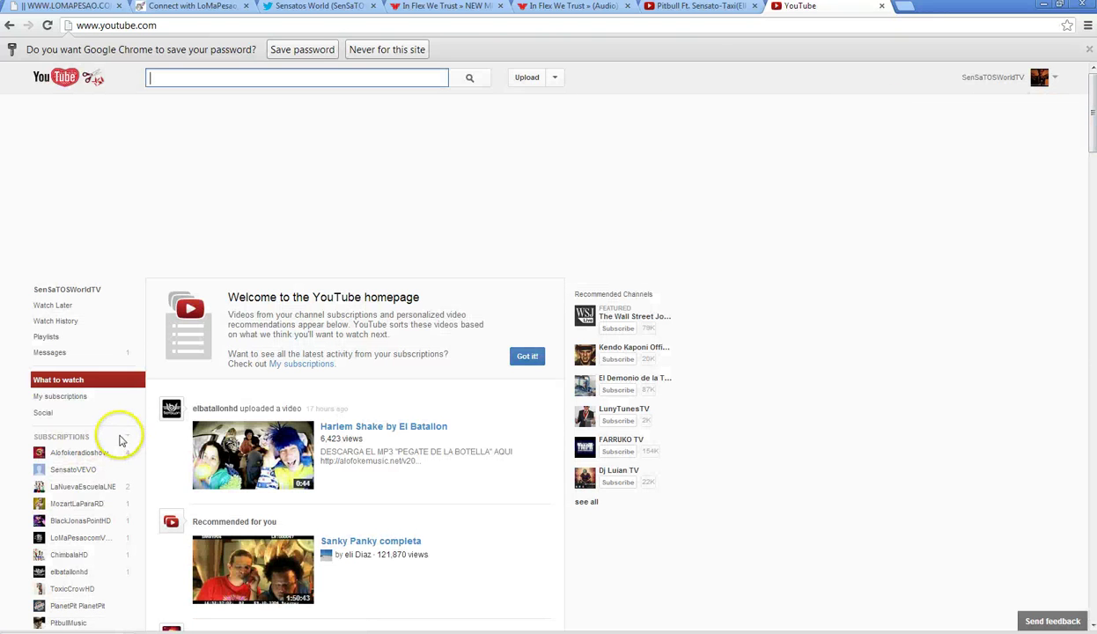
- Scroll through the signed-in YouTube homepage feed
scroll(174, 432, "down", 5)
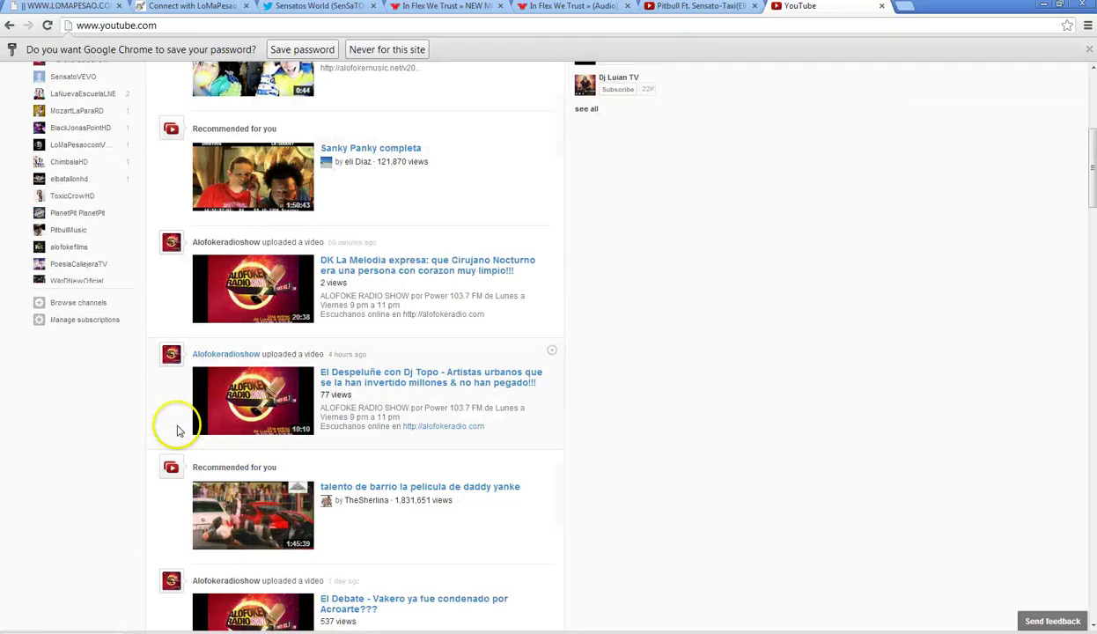
scroll(177, 431, "down", 10)
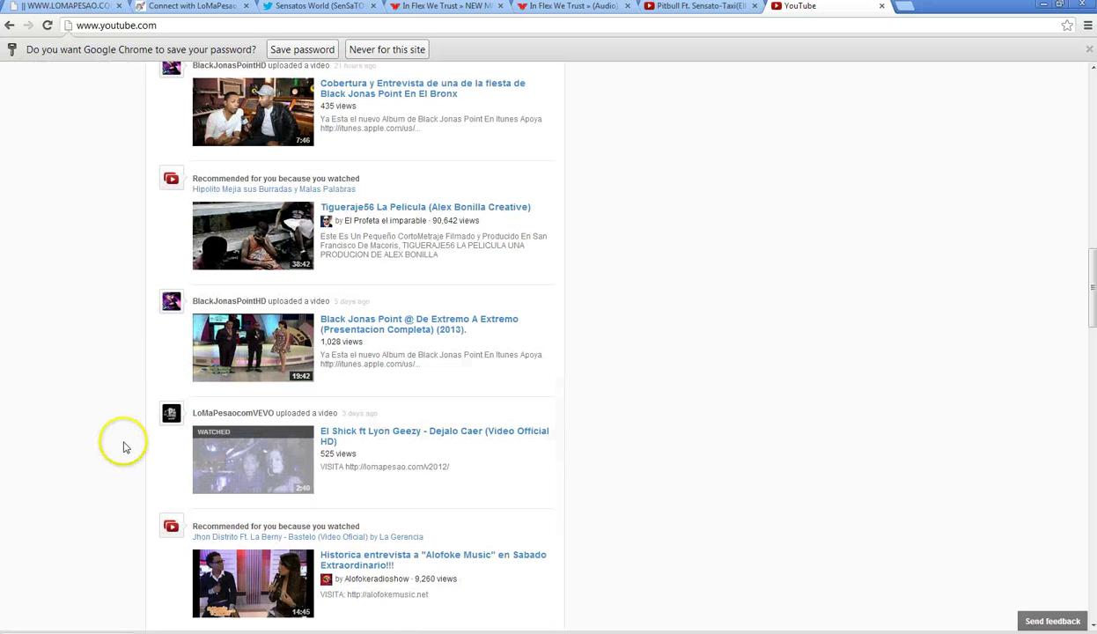
scroll(123, 446, "down", 1)
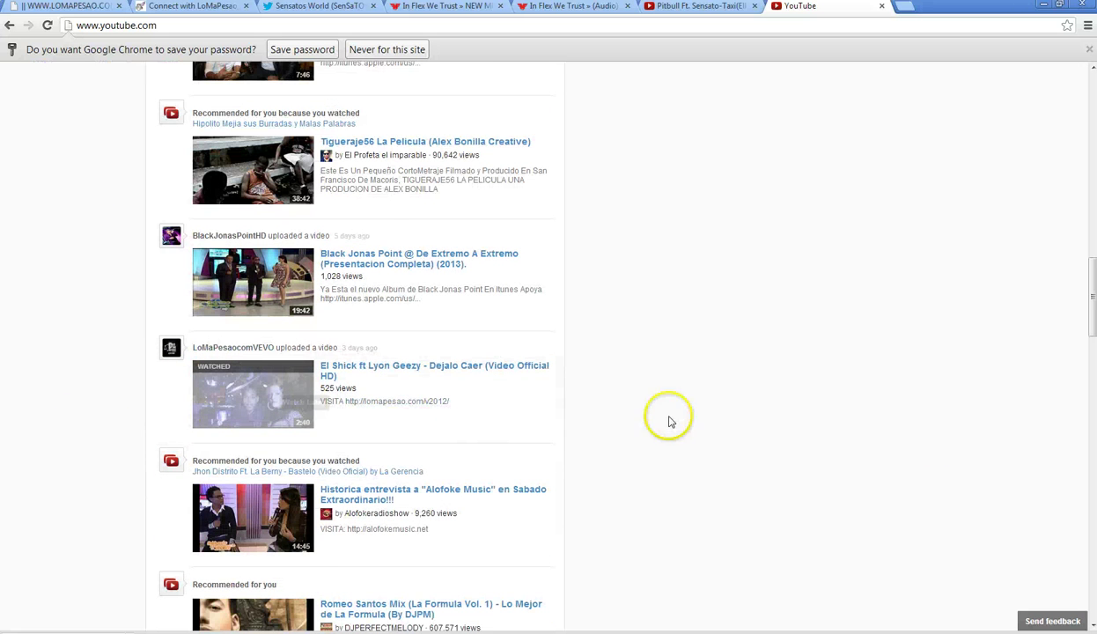
scroll(670, 422, "up", 15)
- Open Video Manager and the Info and Settings editor for the Pitbull Ft. Sensato-Taxi video
left_click(1057, 82)
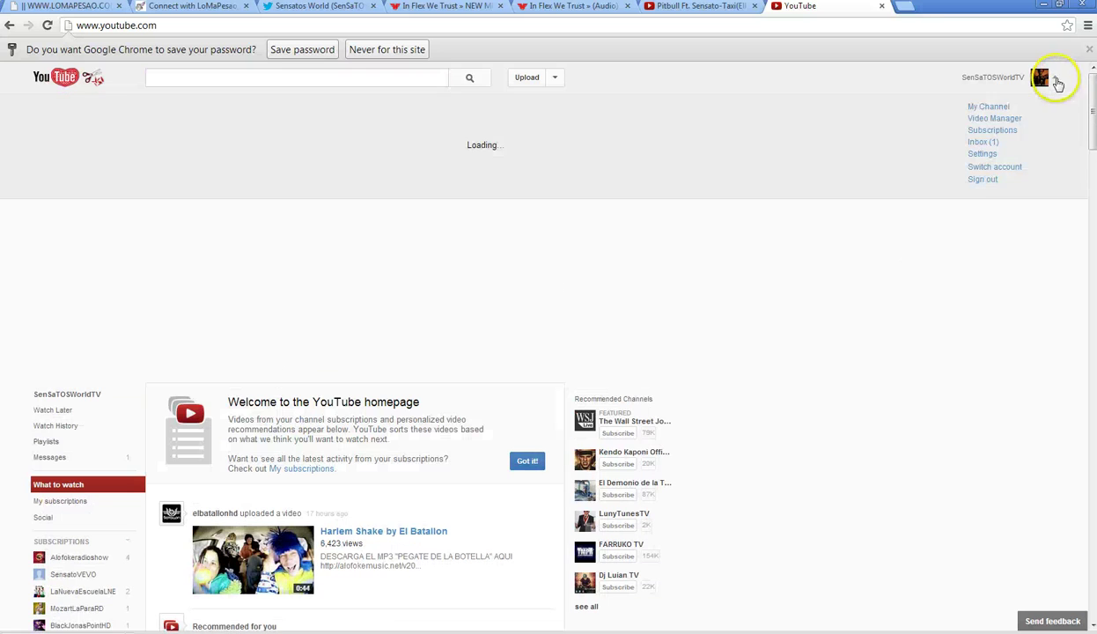
left_click(996, 120)
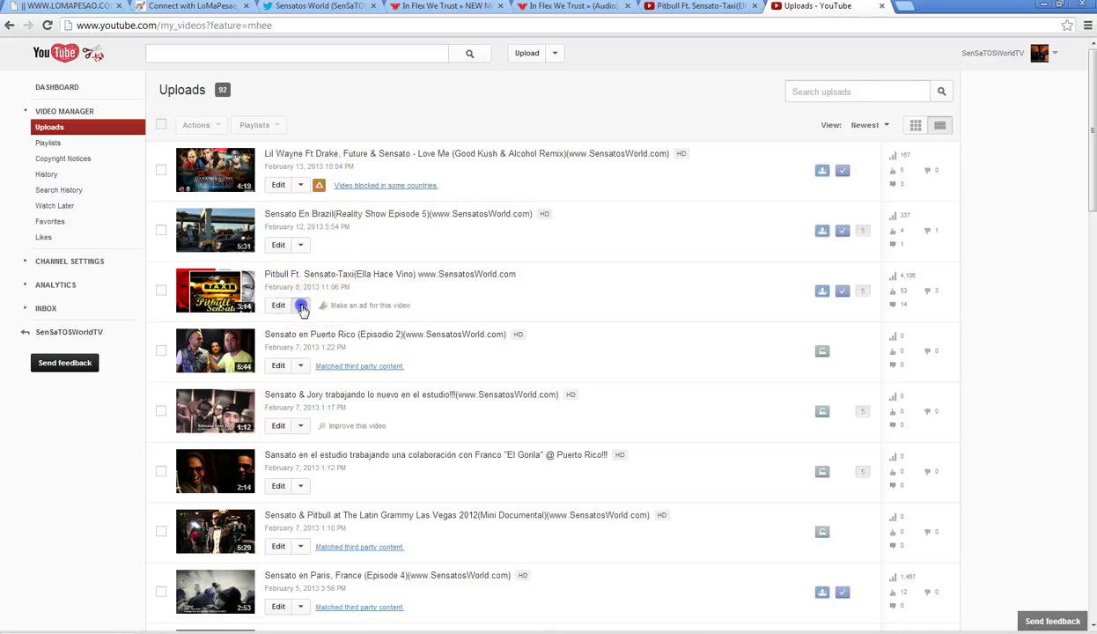
left_click(301, 306)
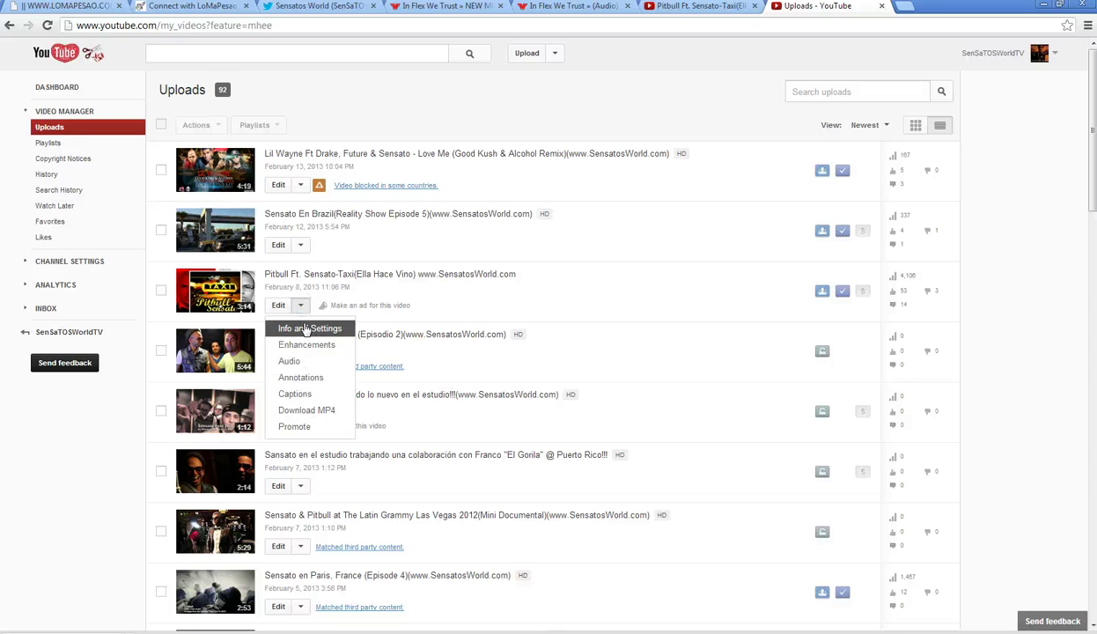
left_click(305, 328)
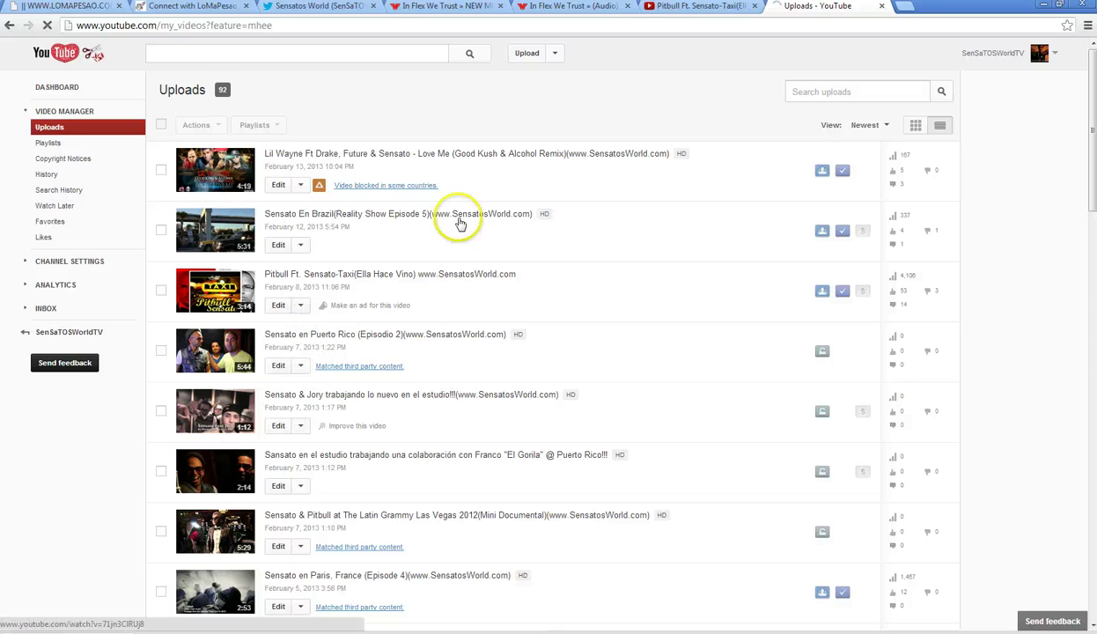
left_click(700, 6)
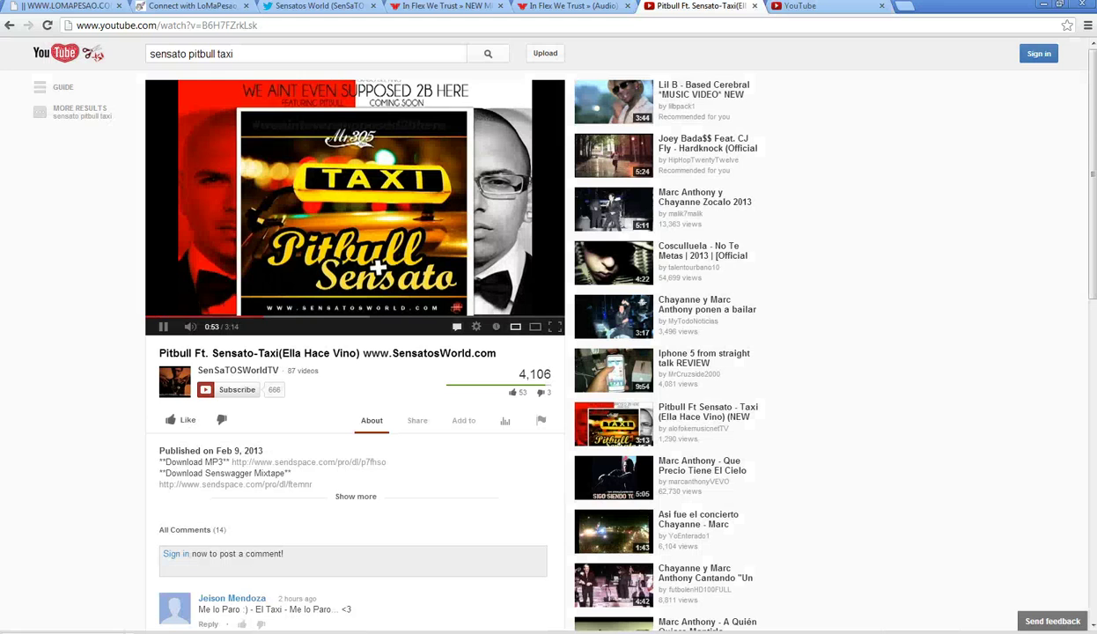
- Load YouTube in the current tab and open the PapaSensato28 channel
left_click(436, 6)
left_click(573, 6)
left_click(531, 27)
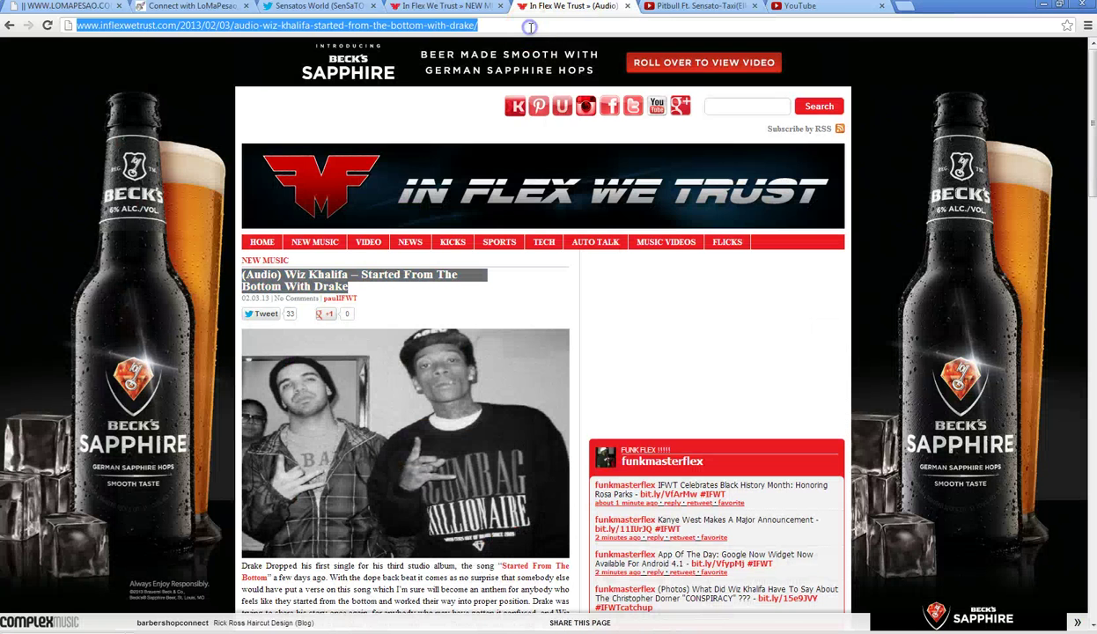
type("youtube.com")
key("Return")
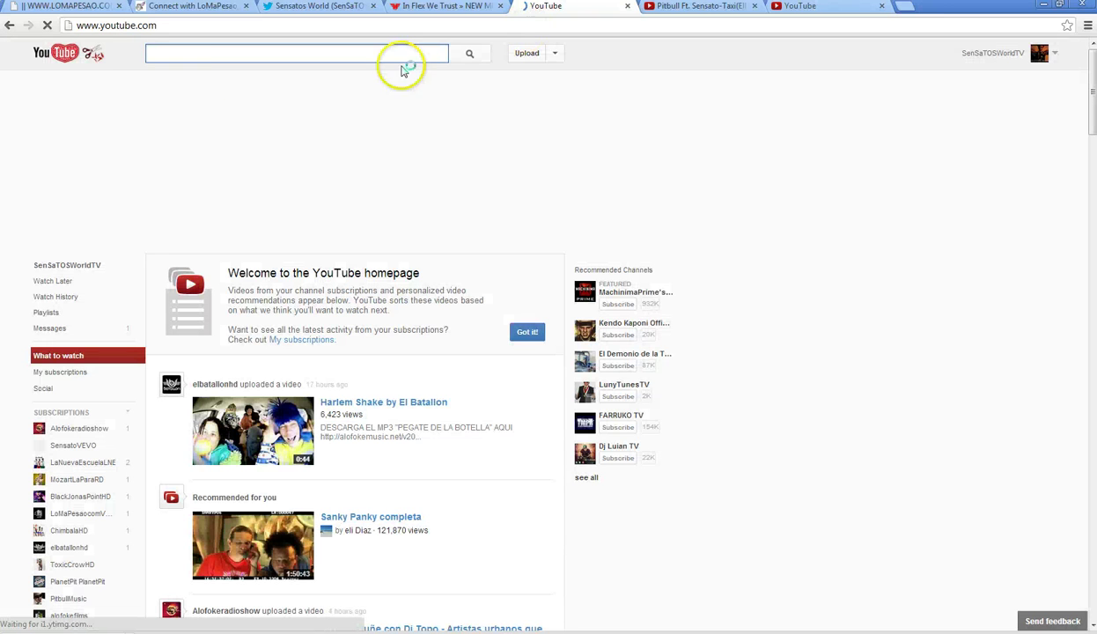
type("papasensato28")
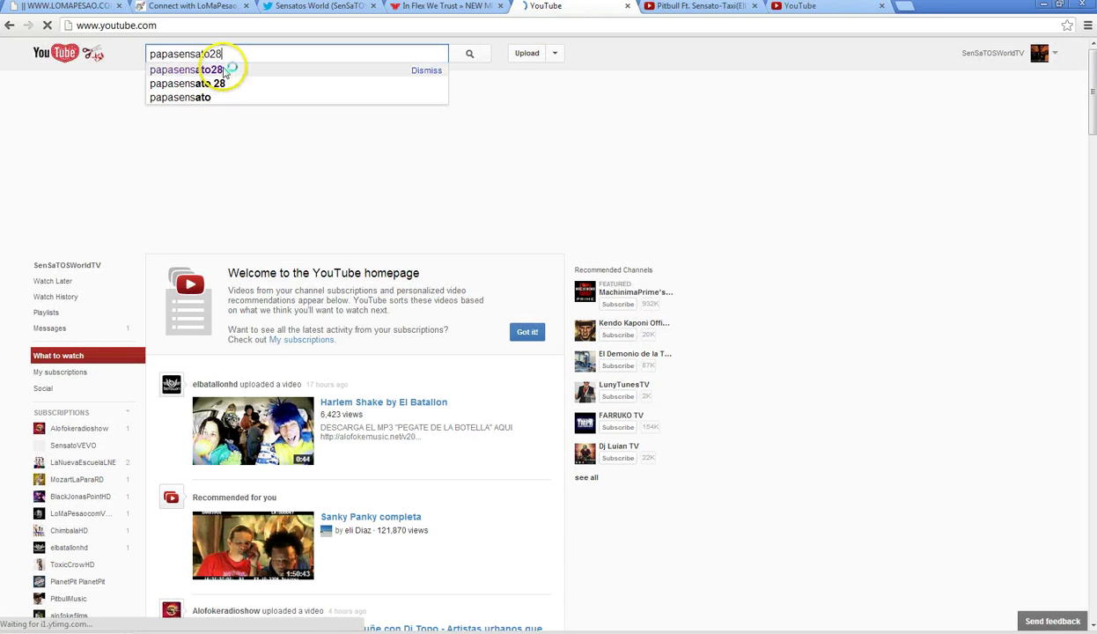
left_click(225, 71)
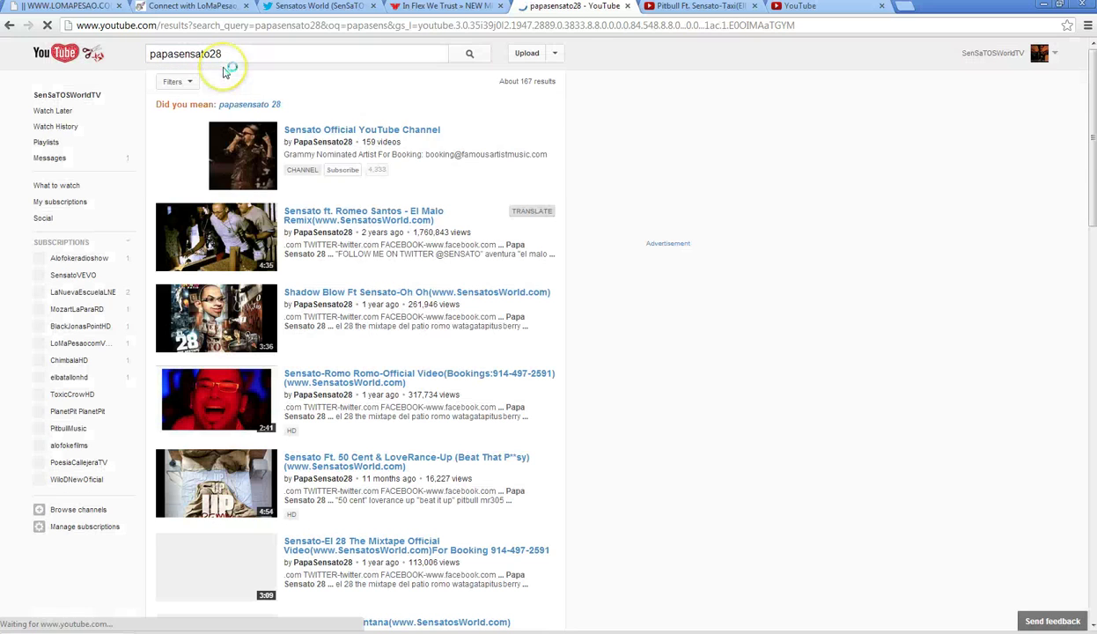
left_click(326, 142)
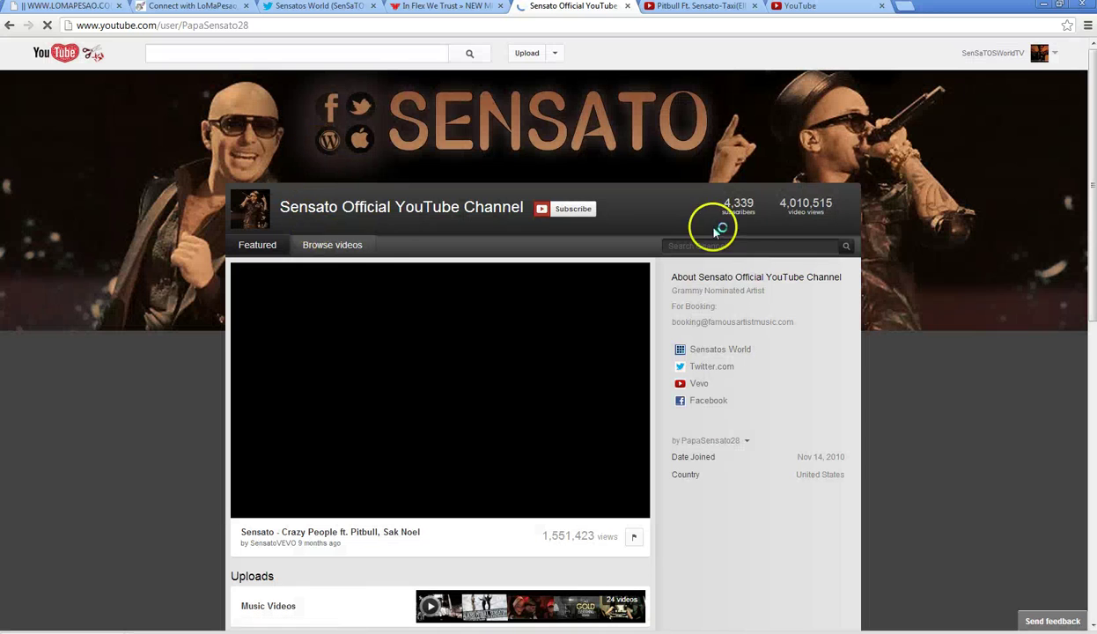
- Search the channel for 'booty booty' and open the Sensato Ft. Pitbull Booty Booty video
left_click(754, 247)
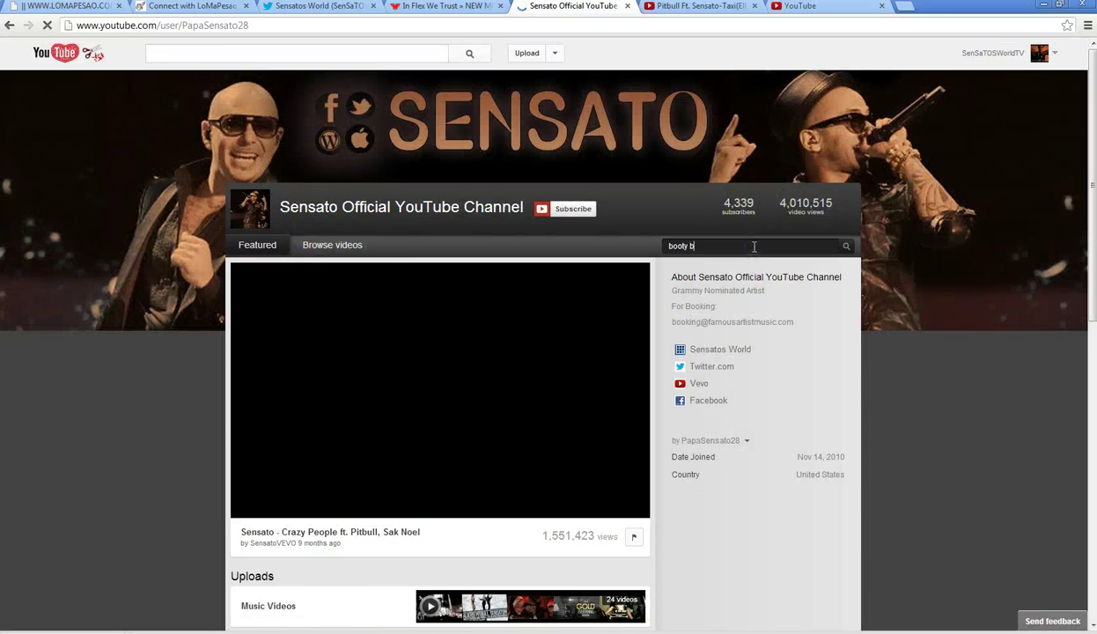
type("booty booty")
key("Return")
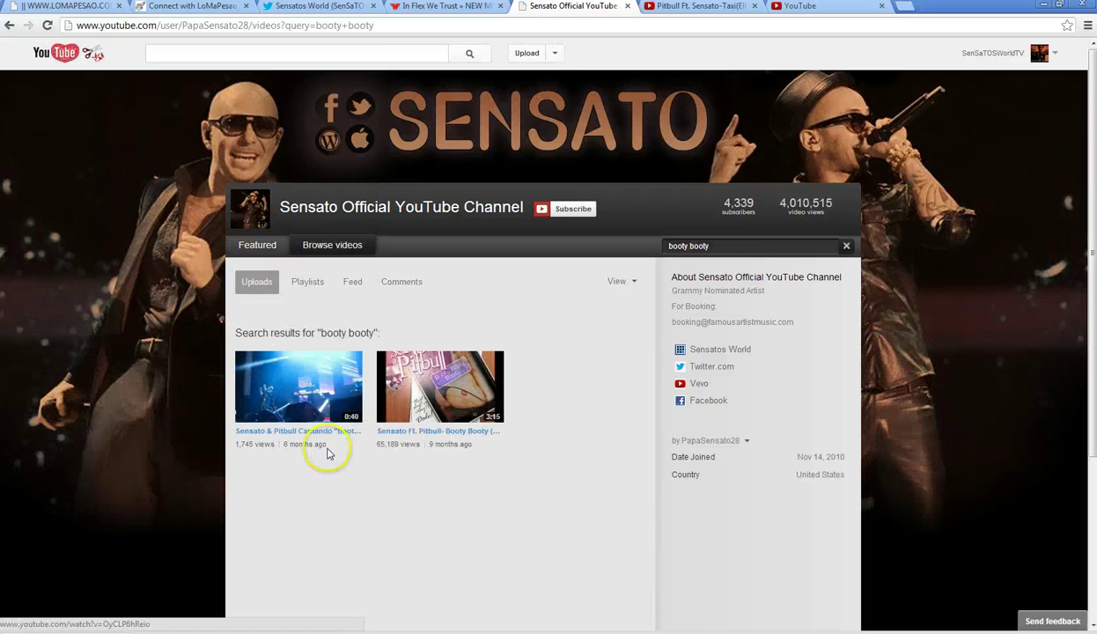
left_click(423, 383)
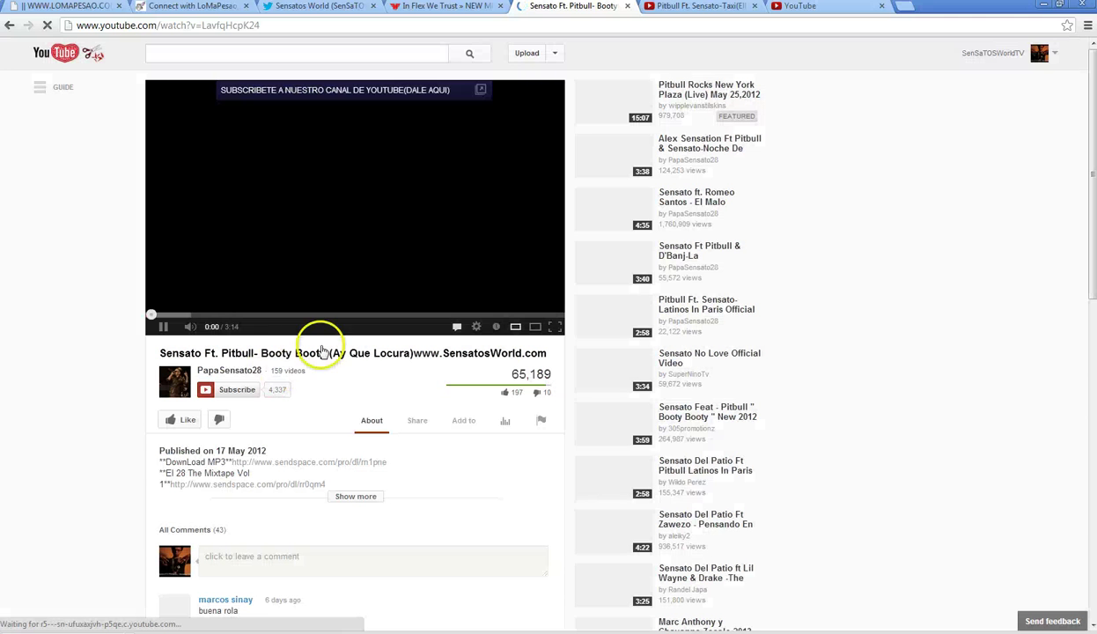
left_click(173, 291)
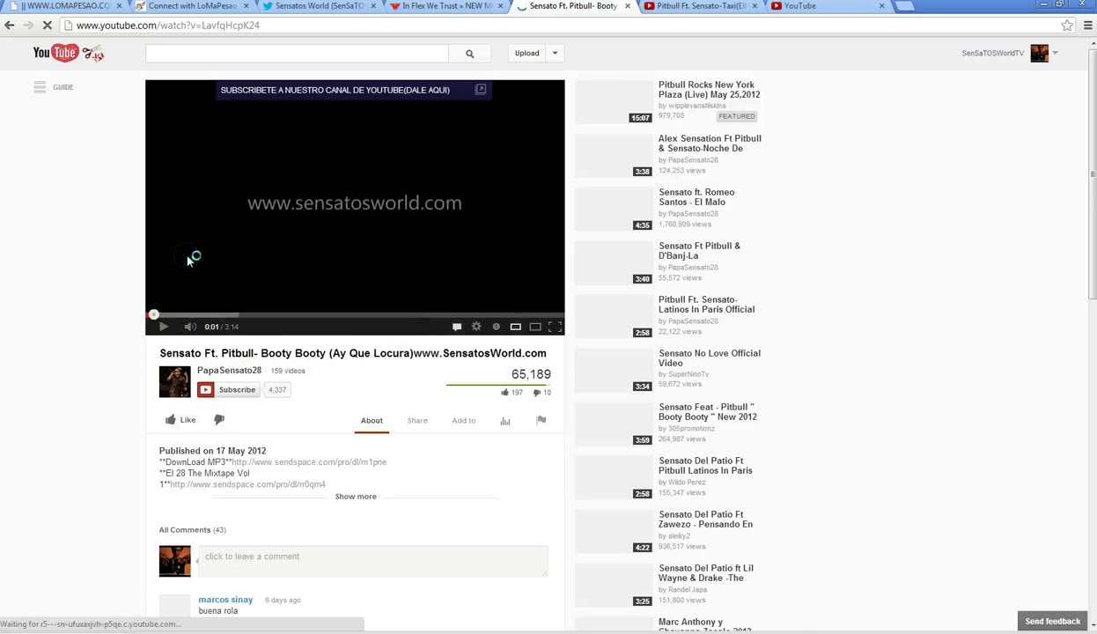
left_click(829, 7)
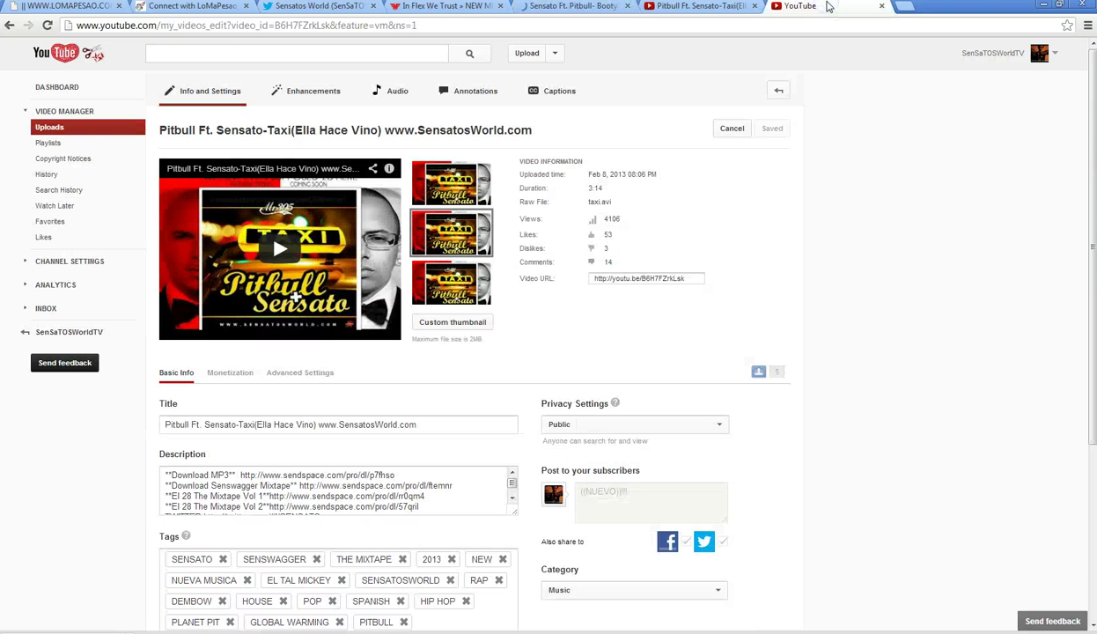
left_click(319, 424)
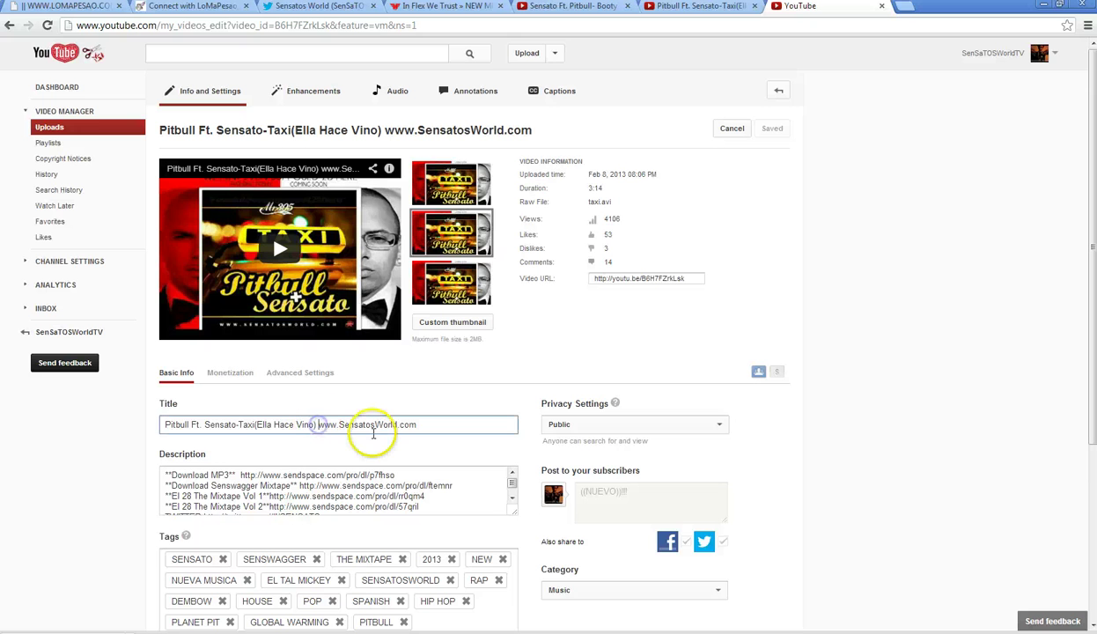
key("BackSpace")
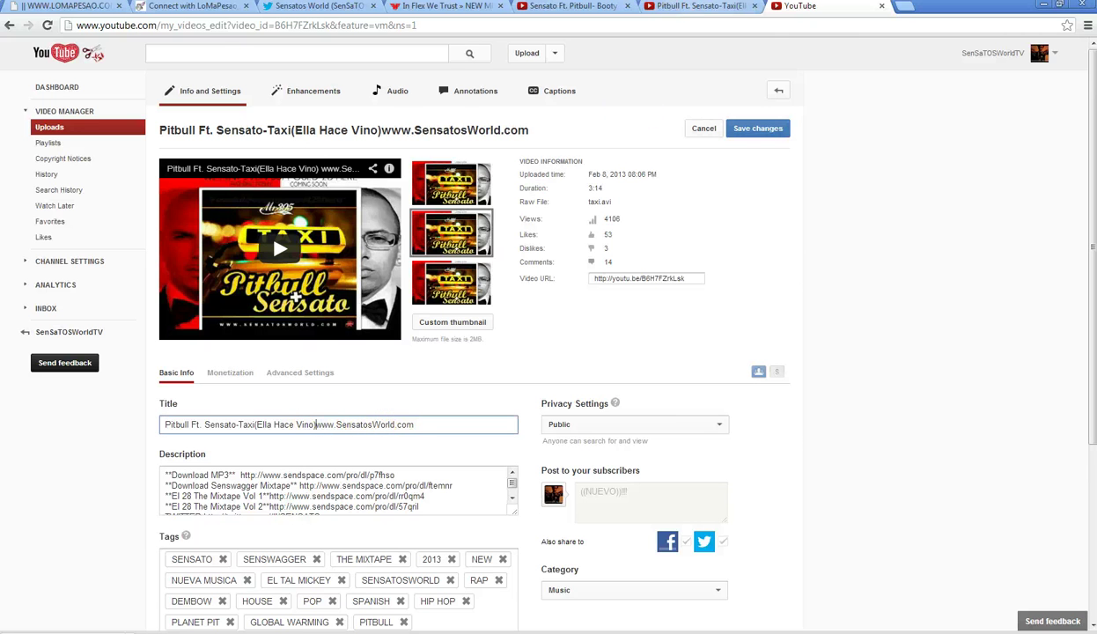